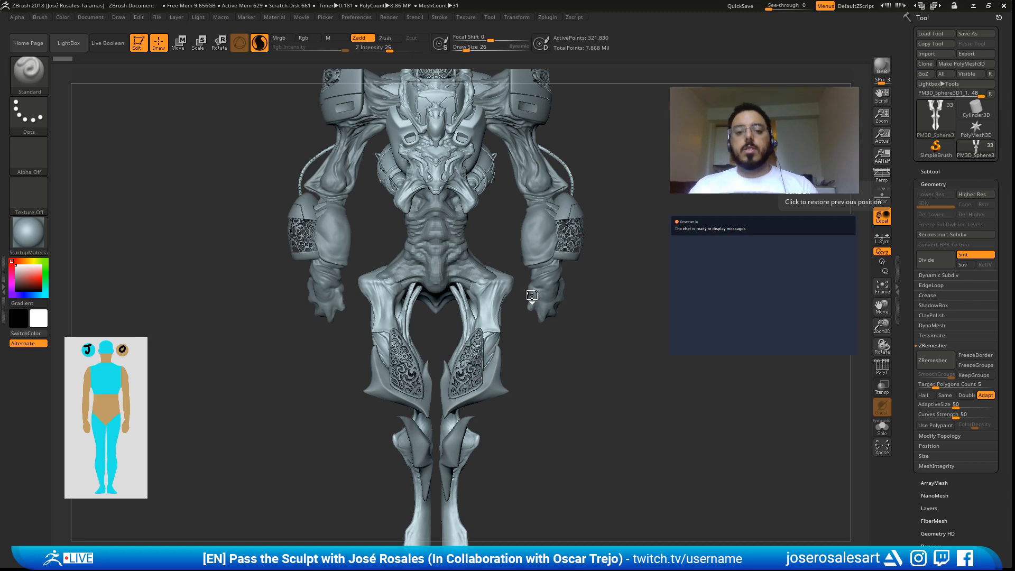
# Step: Isolate the organic legs subtool from the full character and frame it for inspection
pyautogui.moveTo(569, 244)
pyautogui.mouseDown()
pyautogui.moveTo(580, 210)
pyautogui.moveTo(525, 317)
pyautogui.mouseUp()
pyautogui.hotkey('shift', 's')
pyautogui.press('f')
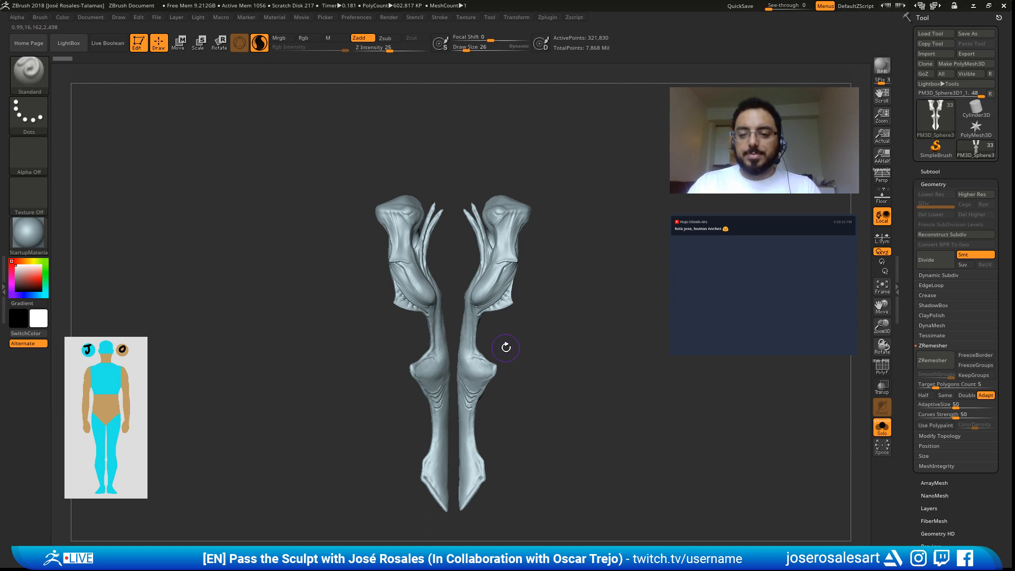
pyautogui.moveTo(506, 347)
pyautogui.mouseDown()
pyautogui.moveTo(511, 300)
pyautogui.moveTo(502, 297)
pyautogui.moveTo(521, 299)
pyautogui.mouseUp()
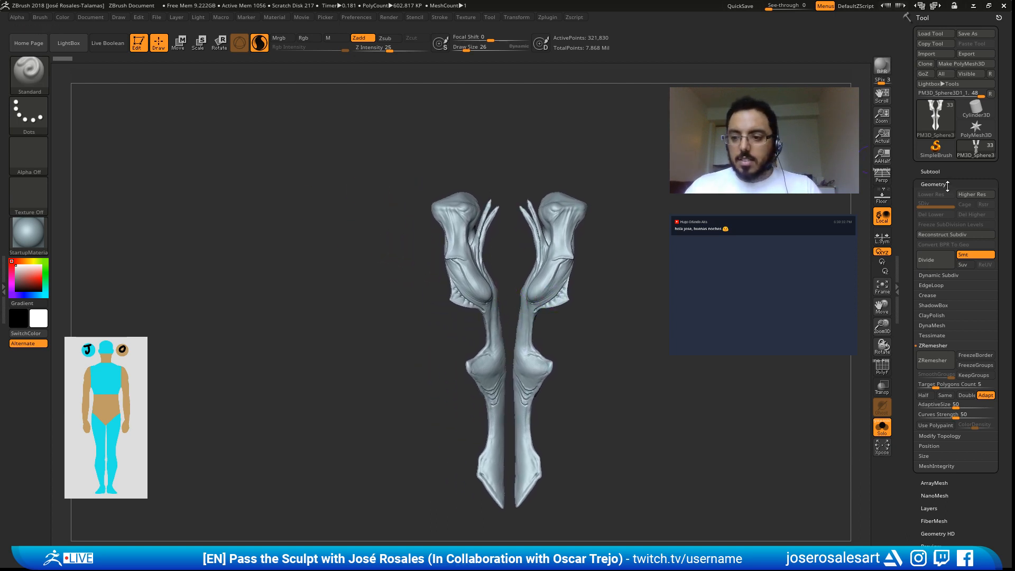
# Step: Duplicate the legs subtool and keep the copy as the active subtool
pyautogui.click(930, 171)
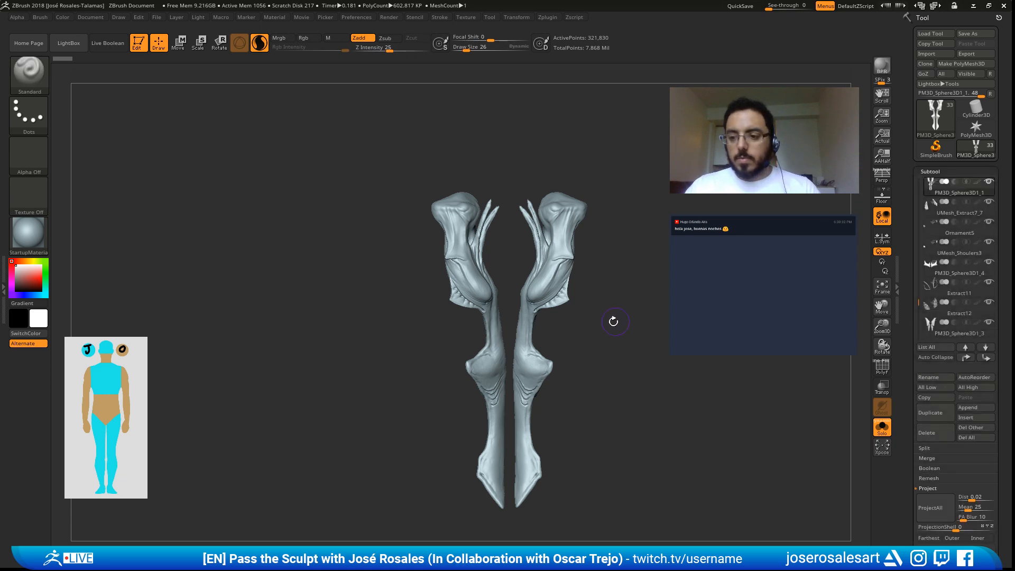
pyautogui.hotkey('ctrl', 'shift', 'd')
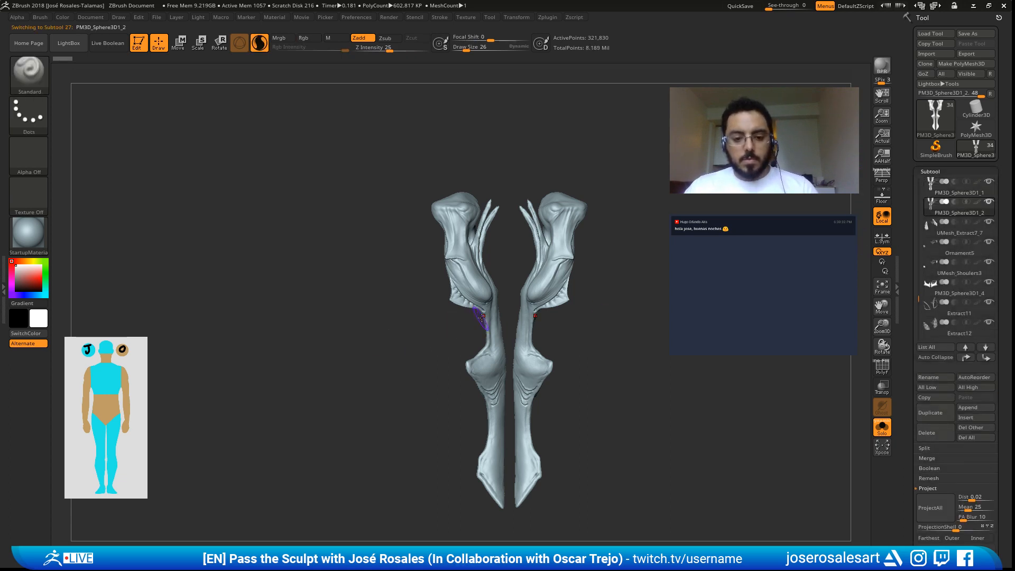
pyautogui.moveTo(921, 297)
pyautogui.mouseDown()
pyautogui.moveTo(917, 276)
pyautogui.moveTo(918, 288)
pyautogui.mouseUp()
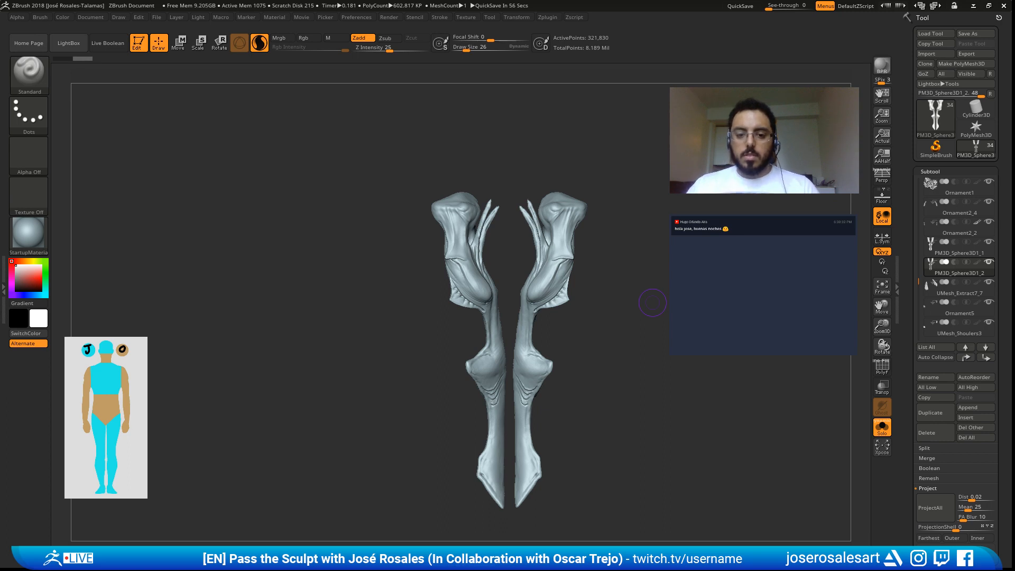
pyautogui.moveTo(652, 303); pyautogui.dragTo(631, 283)
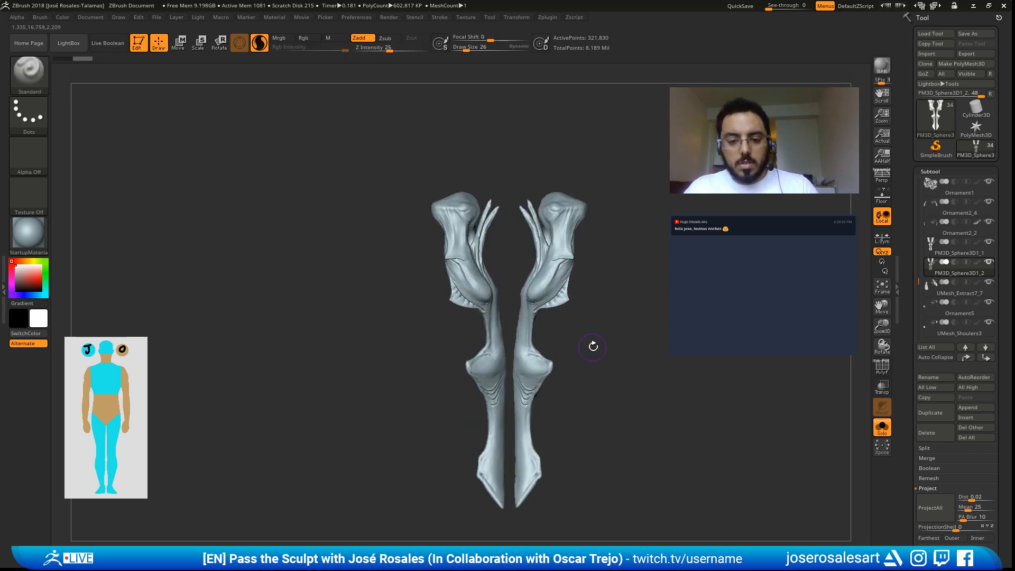
pyautogui.keyDown('alt'); pyautogui.moveTo(593, 346); pyautogui.dragTo(561, 320); pyautogui.keyUp('alt')
pyautogui.click(930, 171)
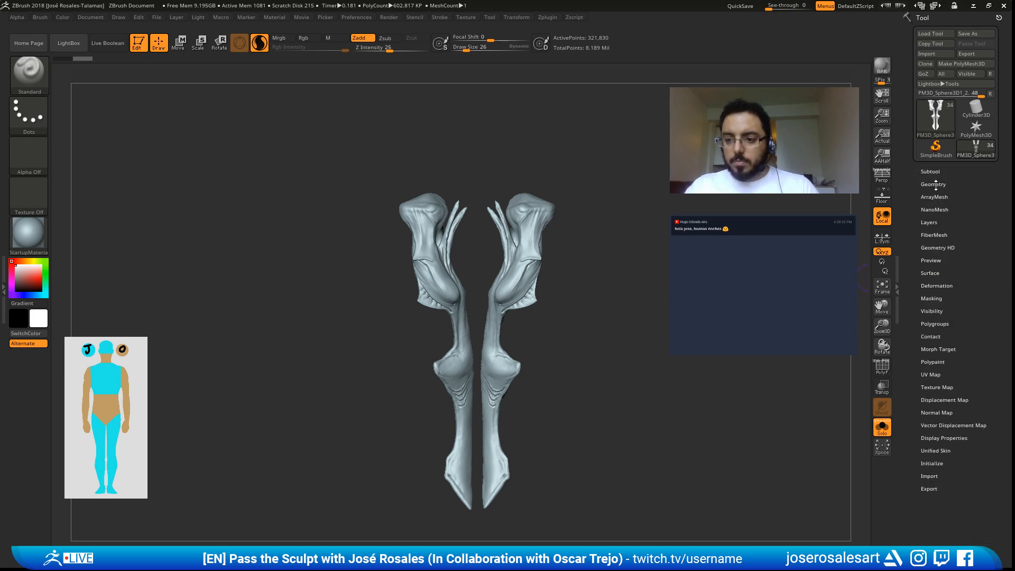
# Step: Set the duplicate's ZRemesher target polygons count to 1 and display its wireframe on the thighs
pyautogui.click(933, 183)
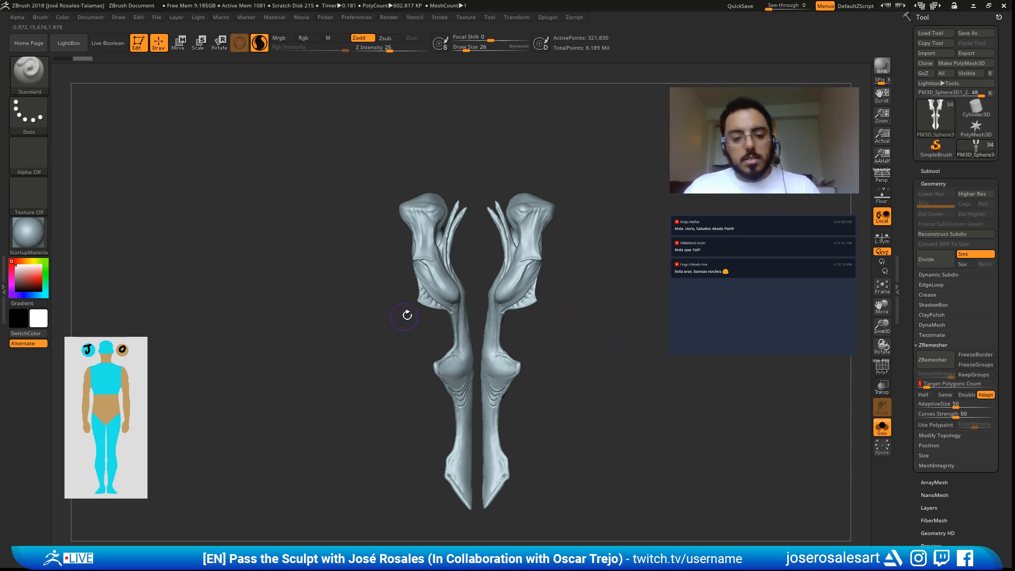
pyautogui.hotkey('shift', 'f')
pyautogui.keyDown('alt'); pyautogui.moveTo(531, 329); pyautogui.dragTo(609, 309); pyautogui.keyUp('alt')
pyautogui.keyDown('alt'); pyautogui.moveTo(519, 232); pyautogui.dragTo(534, 341, button='right'); pyautogui.keyUp('alt')
pyautogui.press('f')
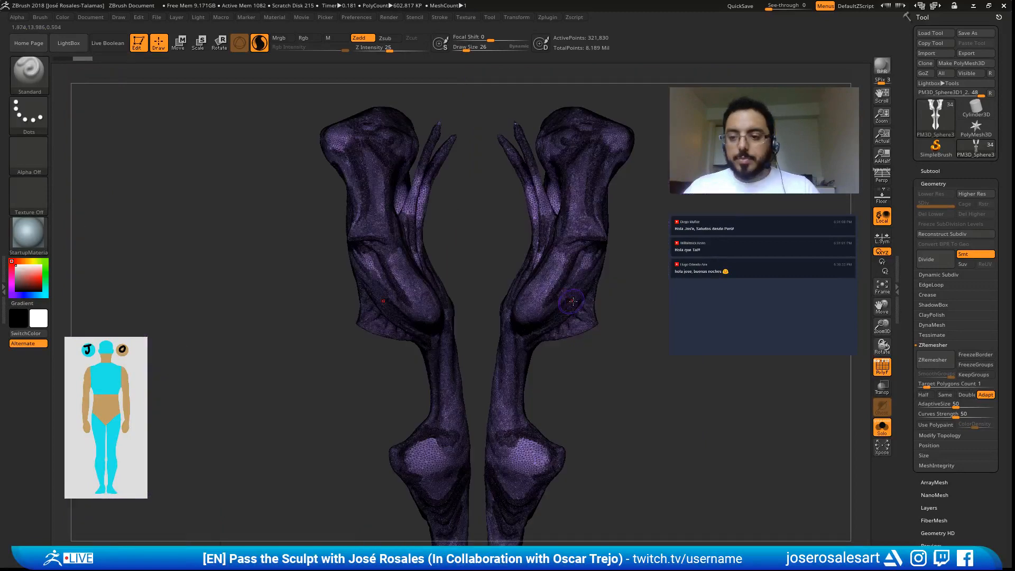
# Step: Select the original legs subtool PM3D_Sphere3D1_1 and make another duplicate of it
pyautogui.click(930, 172)
pyautogui.click(951, 247)
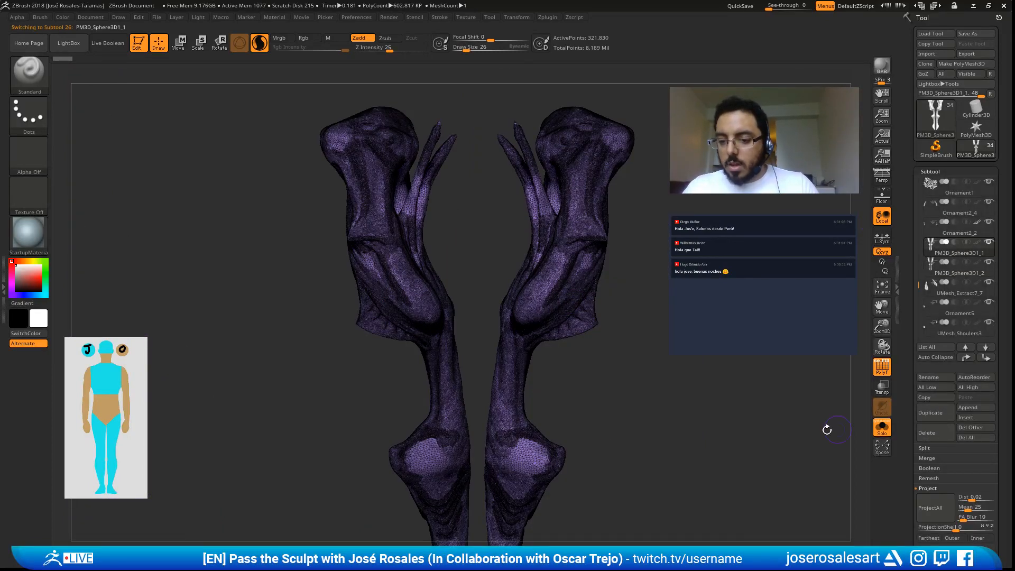
pyautogui.click(931, 413)
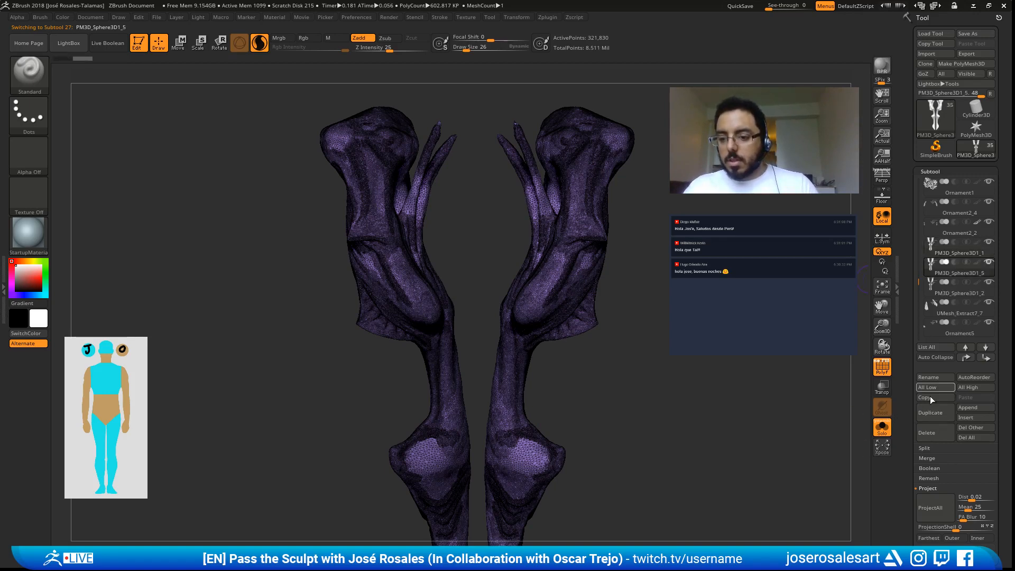
# Step: Delete both duplicates of the legs, leaving only the original subtool PM3D_Sphere3D1_1
pyautogui.click(931, 436)
pyautogui.click(837, 454)
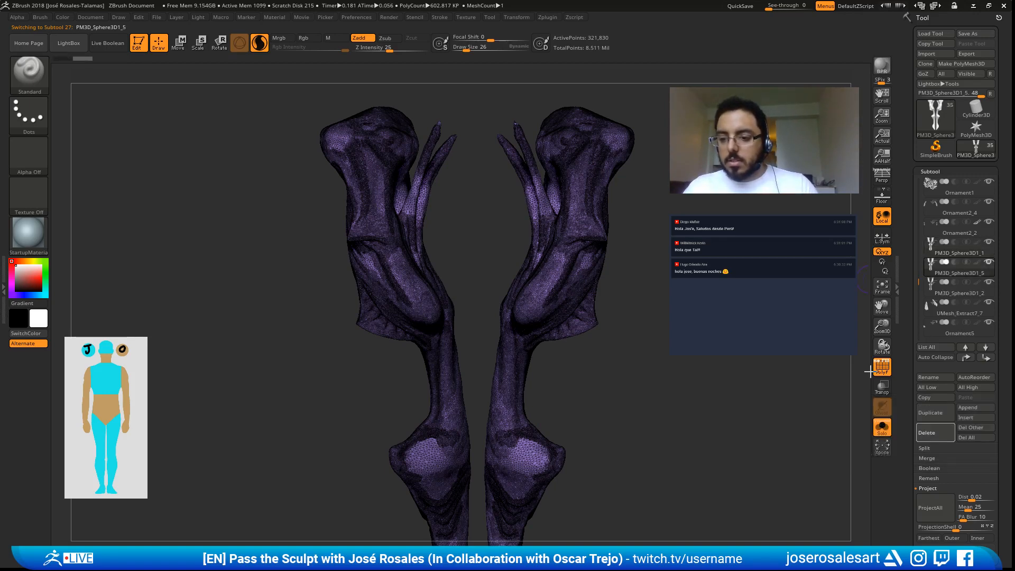
pyautogui.click(928, 432)
pyautogui.click(840, 460)
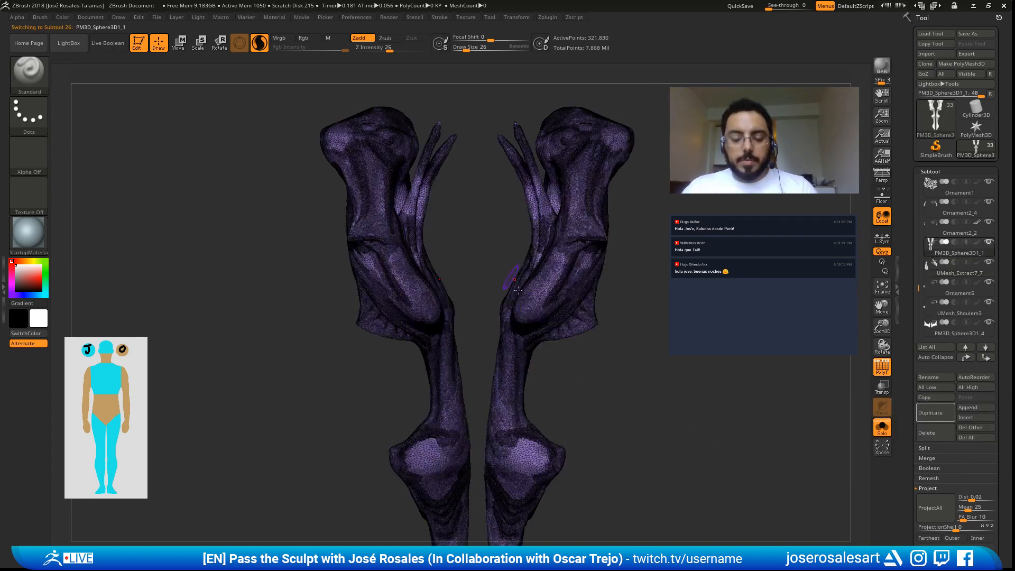
# Step: Hide the wireframe and wear down one inner-thigh spike on each leg using the Smooth brush at draw size 77
pyautogui.moveTo(577, 371); pyautogui.dragTo(503, 428)
pyautogui.moveTo(249, 195); pyautogui.dragTo(316, 168)
pyautogui.hotkey('shift', 'f')
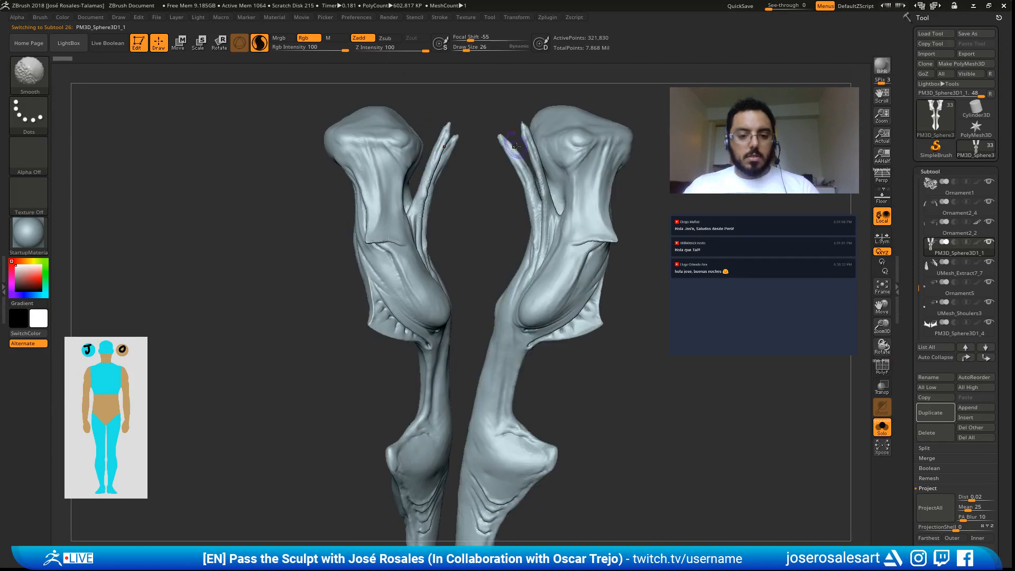
pyautogui.keyDown('alt'); pyautogui.moveTo(464, 129); pyautogui.dragTo(435, 247); pyautogui.keyUp('alt')
pyautogui.moveTo(388, 158)
pyautogui.keyDown('shift'); pyautogui.mouseDown()
pyautogui.moveTo(377, 182)
pyautogui.moveTo(401, 153)
pyautogui.moveTo(425, 169)
pyautogui.moveTo(399, 153)
pyautogui.moveTo(402, 172)
pyautogui.mouseUp(); pyautogui.keyUp('shift')
pyautogui.press('s')
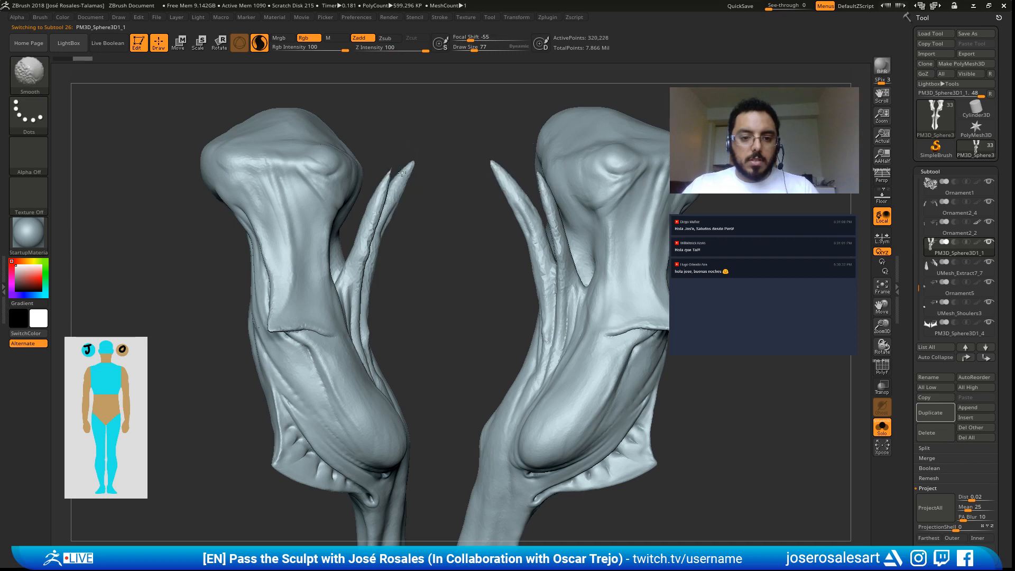
pyautogui.keyDown('shift'); pyautogui.moveTo(402, 172); pyautogui.dragTo(371, 254); pyautogui.keyUp('shift')
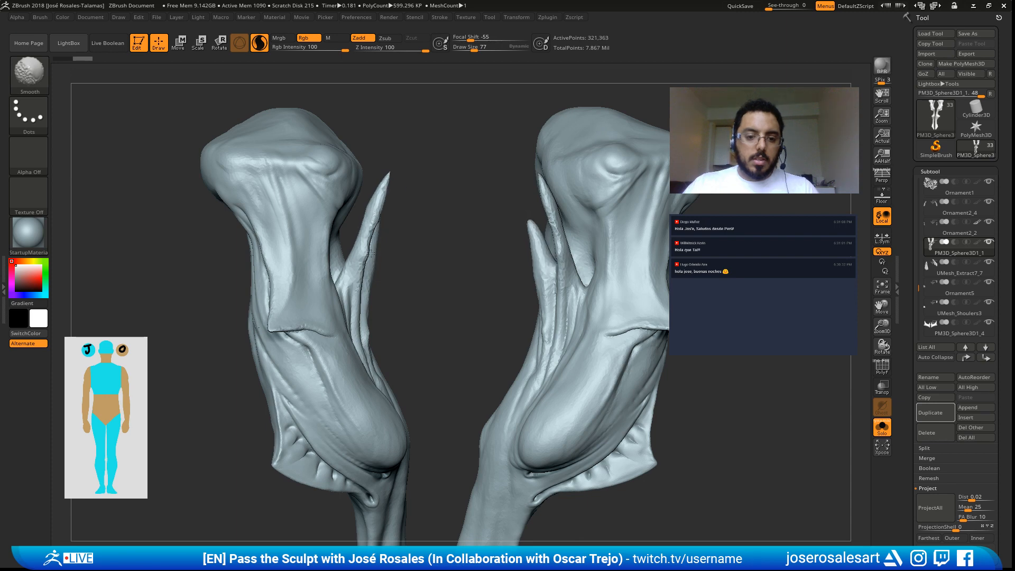
pyautogui.keyDown('shift'); pyautogui.moveTo(370, 254); pyautogui.dragTo(369, 271); pyautogui.keyUp('shift')
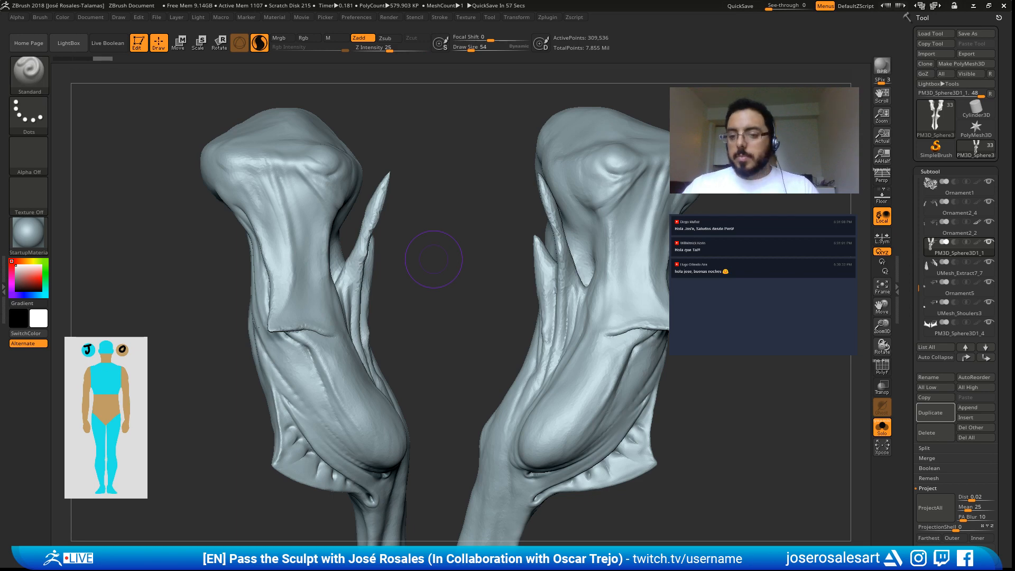
# Step: Smooth down the remaining tall spike beside the inner upper thigh on both legs
pyautogui.moveTo(405, 165)
pyautogui.mouseDown()
pyautogui.moveTo(543, 213)
pyautogui.moveTo(494, 224)
pyautogui.moveTo(537, 209)
pyautogui.mouseUp()
pyautogui.keyDown('shift'); pyautogui.moveTo(564, 176); pyautogui.dragTo(576, 227); pyautogui.keyUp('shift')
pyautogui.press('s')
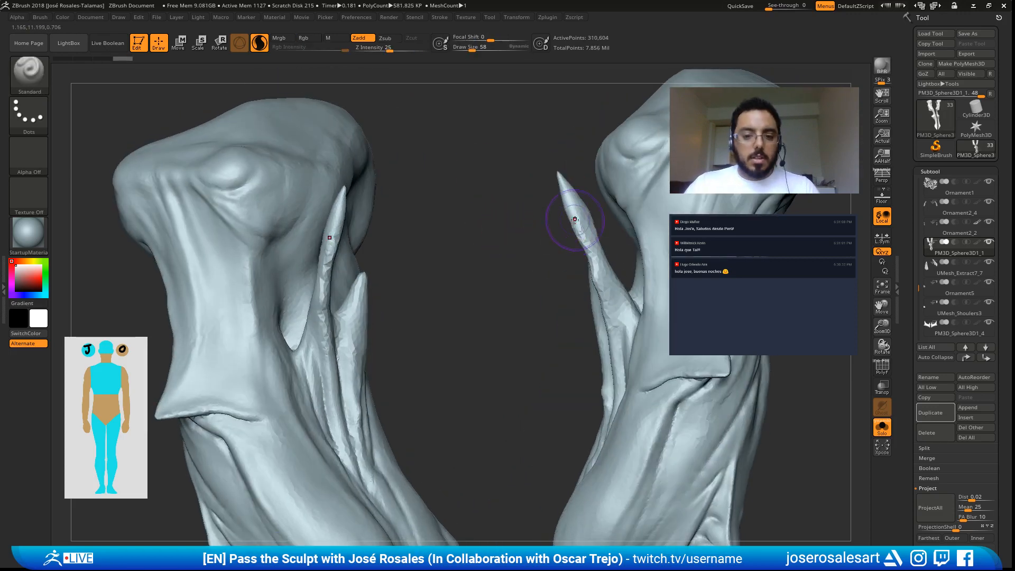
pyautogui.keyDown('shift'); pyautogui.moveTo(559, 179); pyautogui.dragTo(581, 222); pyautogui.keyUp('shift')
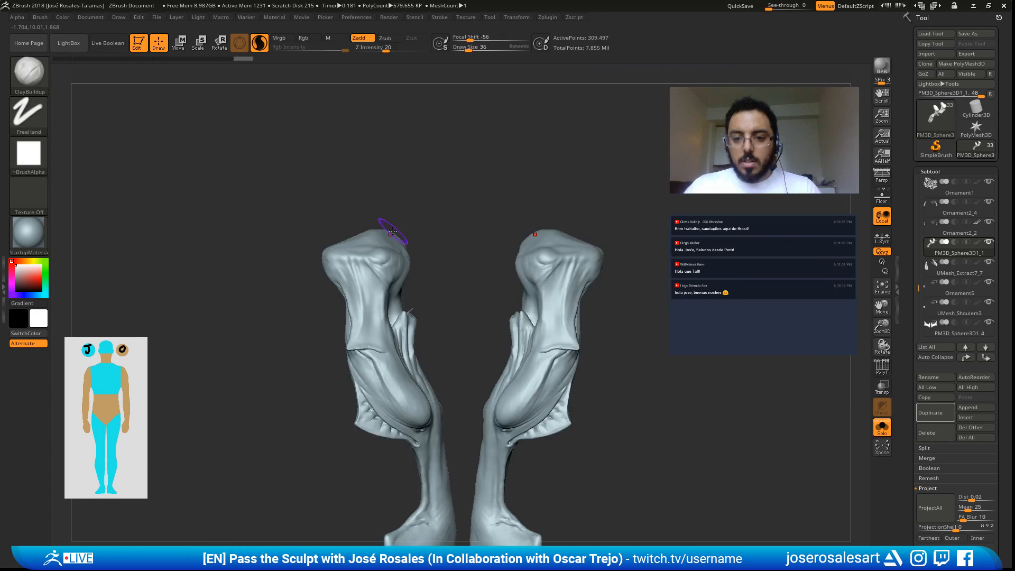
# Step: Build up the inner thigh below the hip with ClayBuildup at draw size 51, and turn off Sculptris Pro
pyautogui.moveTo(393, 231)
pyautogui.mouseDown()
pyautogui.moveTo(430, 303)
pyautogui.moveTo(452, 315)
pyautogui.mouseUp()
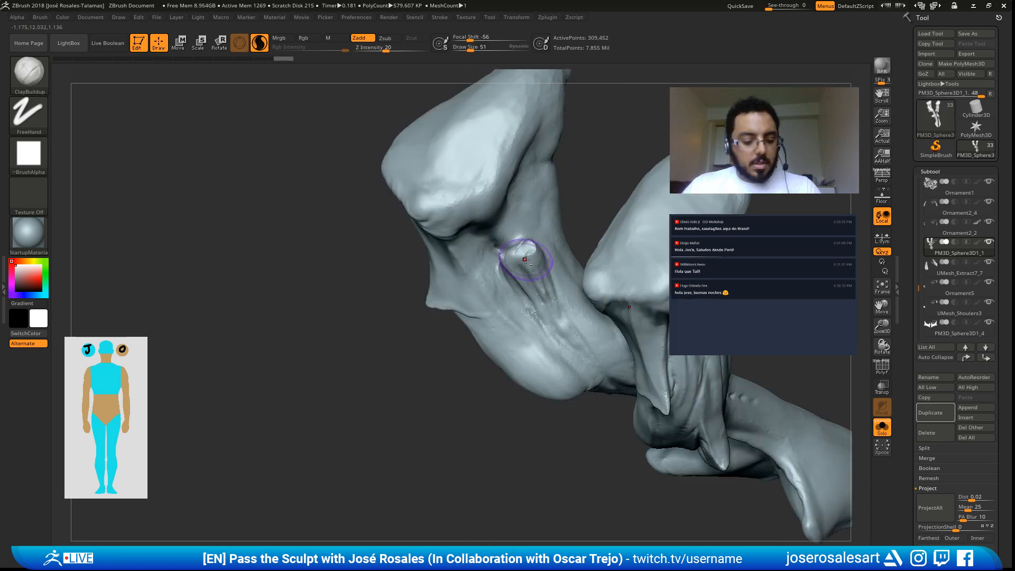
pyautogui.moveTo(525, 259)
pyautogui.mouseDown()
pyautogui.moveTo(506, 266)
pyautogui.moveTo(511, 251)
pyautogui.mouseUp()
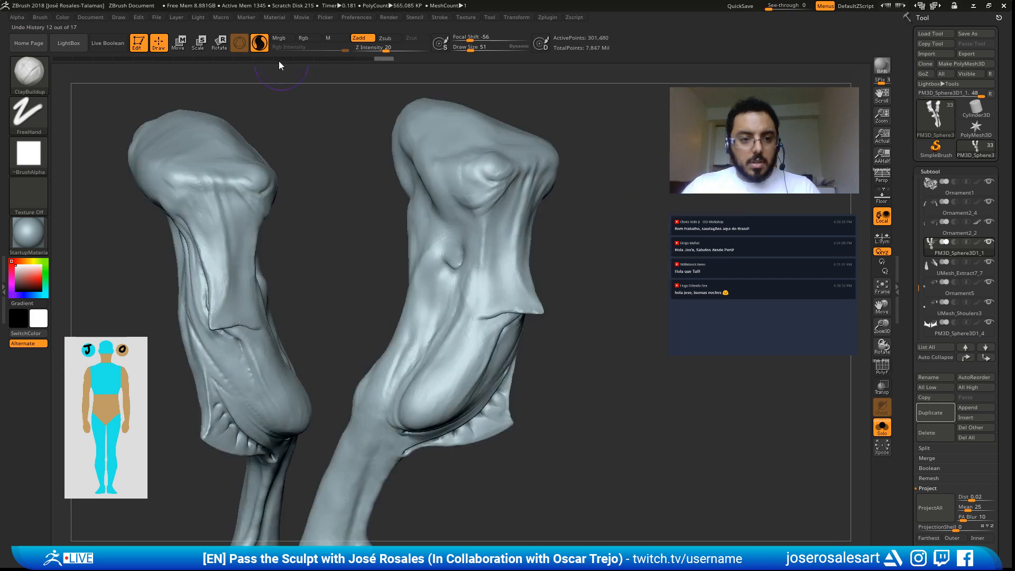
pyautogui.click(259, 43)
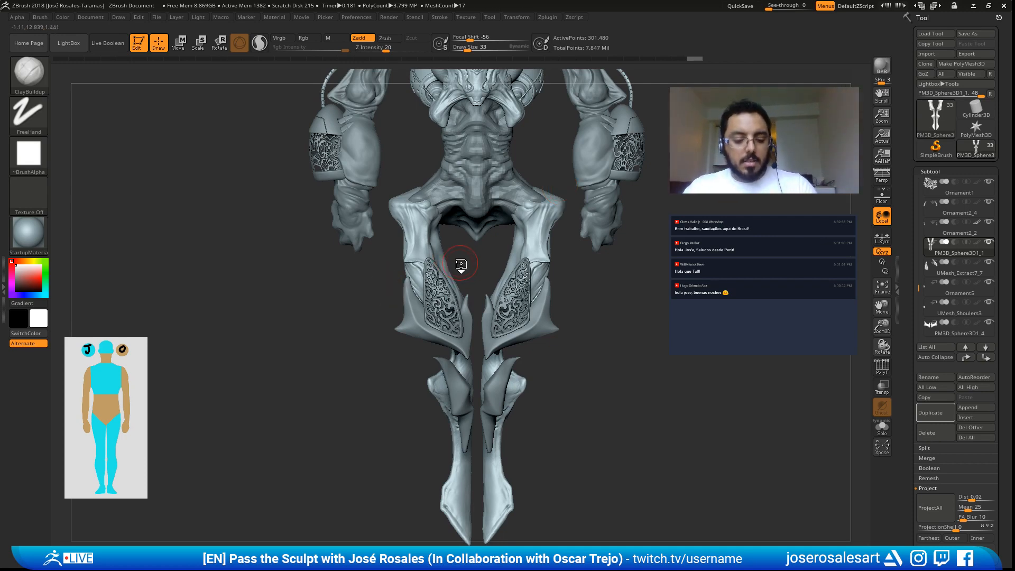
# Step: Pull the inner hip ends of both legs in toward the pelvis using the SnakeHook brush at draw size 62
pyautogui.press('b')
pyautogui.press('m')
pyautogui.press('v')
pyautogui.moveTo(458, 261)
pyautogui.keyDown('alt'); pyautogui.mouseDown()
pyautogui.moveTo(462, 251)
pyautogui.moveTo(408, 256)
pyautogui.mouseUp(); pyautogui.keyUp('alt')
pyautogui.press('s')
pyautogui.press('b')
pyautogui.press('s')
pyautogui.press('h')
pyautogui.moveTo(406, 190); pyautogui.dragTo(427, 177)
pyautogui.moveTo(418, 226)
pyautogui.mouseDown()
pyautogui.moveTo(455, 218)
pyautogui.moveTo(441, 186)
pyautogui.moveTo(465, 199)
pyautogui.moveTo(464, 215)
pyautogui.moveTo(317, 272)
pyautogui.mouseUp()
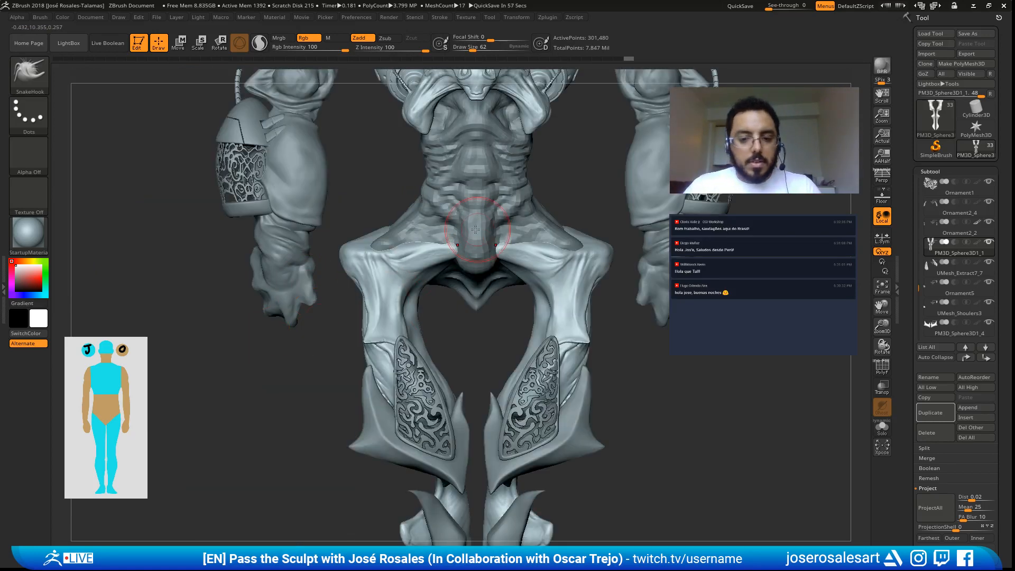
# Step: Refine the inner hip extensions with SnakeHook at draw size 48, smooth them, and turn Sculptris Pro back on
pyautogui.keyDown('alt'); pyautogui.moveTo(331, 264); pyautogui.dragTo(319, 271); pyautogui.keyUp('alt')
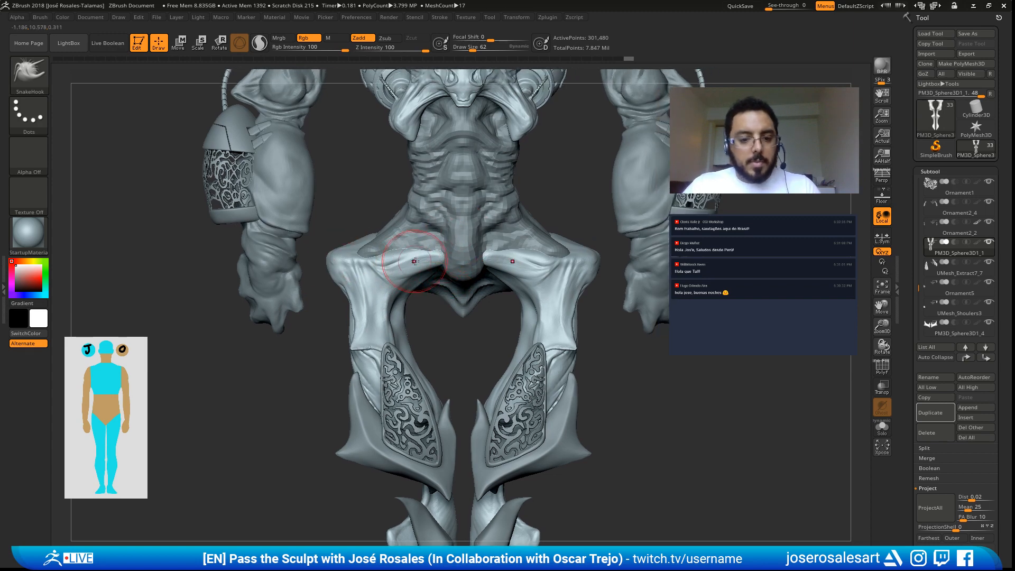
pyautogui.press('[')
pyautogui.moveTo(451, 322); pyautogui.dragTo(482, 335)
pyautogui.keyDown('shift'); pyautogui.moveTo(426, 259); pyautogui.dragTo(437, 259); pyautogui.keyUp('shift')
pyautogui.moveTo(447, 324); pyautogui.dragTo(409, 301)
pyautogui.click(259, 43)
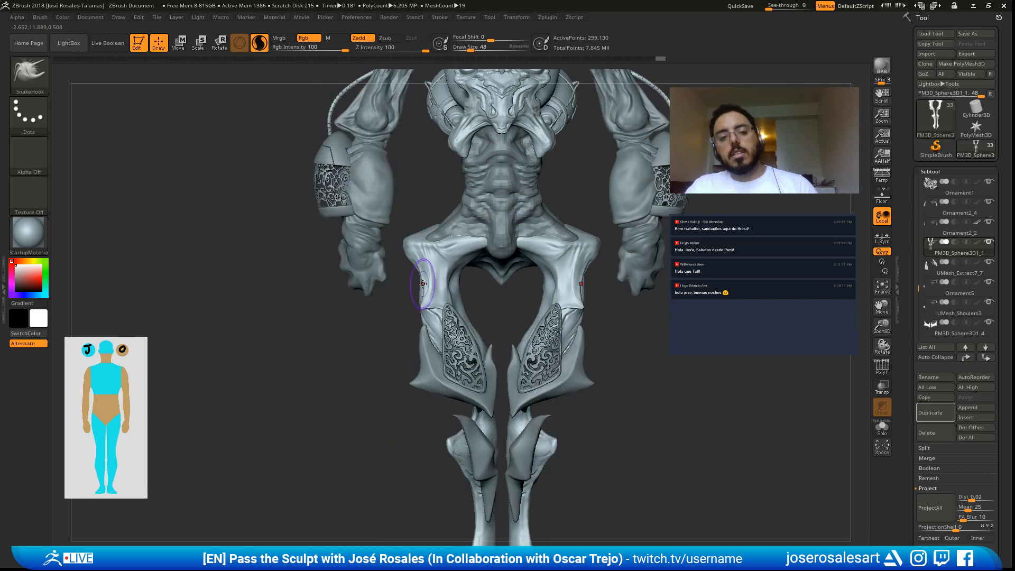
# Step: Prepare the DamStandard brush at draw size 36 and isolate the legs subtool
pyautogui.press('s')
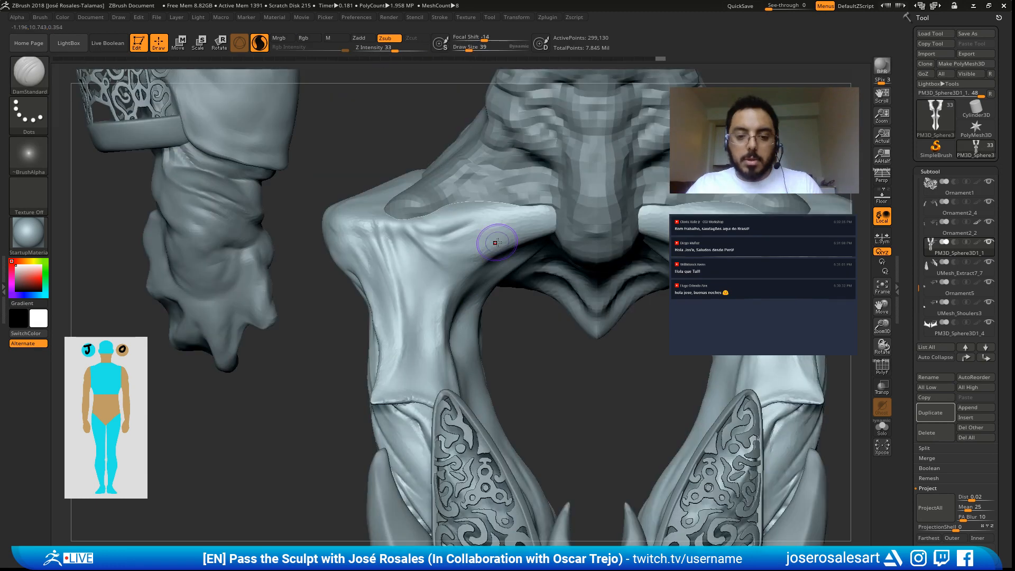
pyautogui.press('shift')
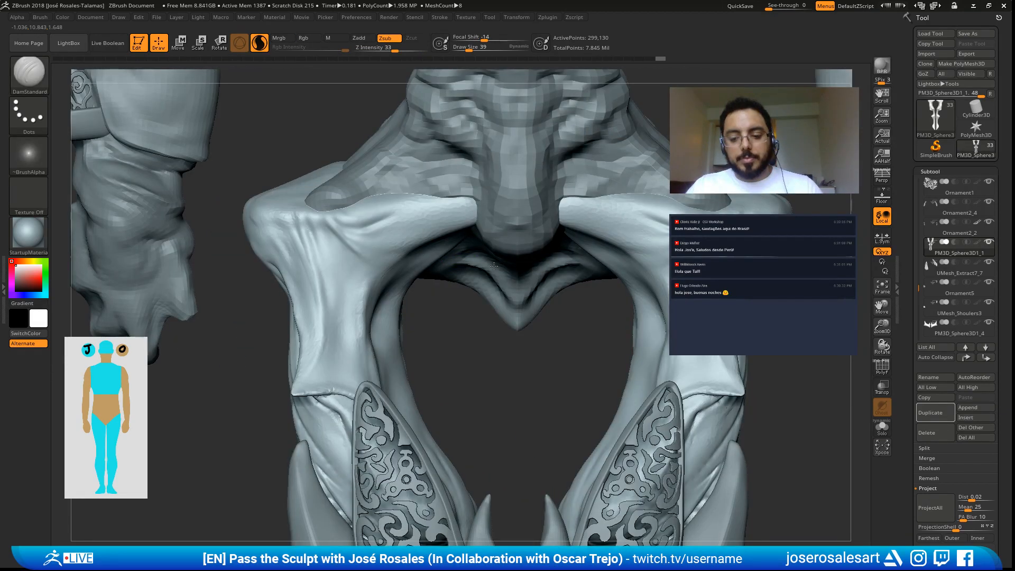
pyautogui.hotkey('alt', 'shift', 's')
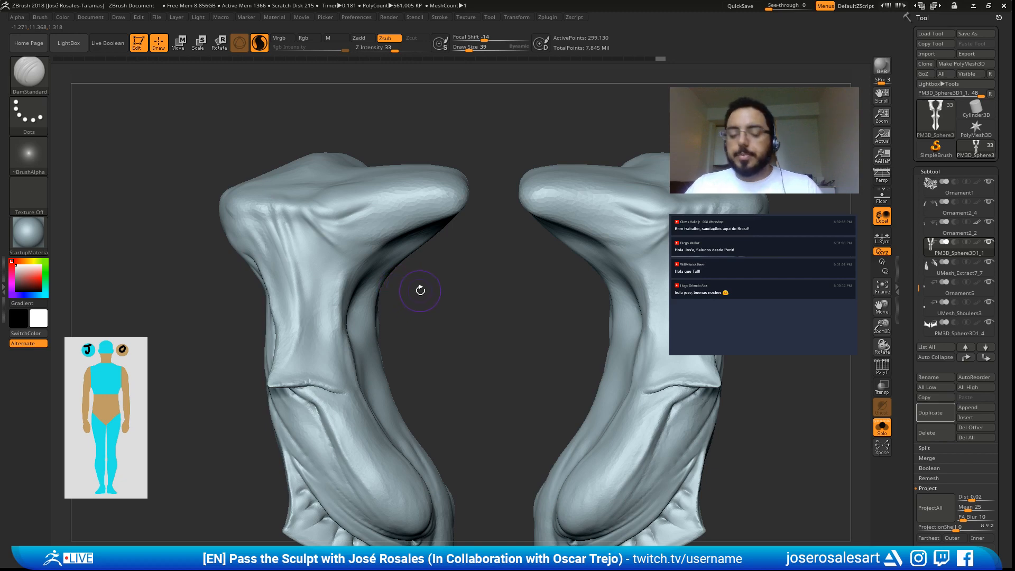
pyautogui.press('s')
pyautogui.moveTo(421, 290)
pyautogui.keyDown('ctrl'); pyautogui.mouseDown(button='right')
pyautogui.moveTo(380, 347)
pyautogui.moveTo(376, 238)
pyautogui.moveTo(471, 372)
pyautogui.moveTo(471, 407)
pyautogui.mouseUp(button='right'); pyautogui.keyUp('ctrl')
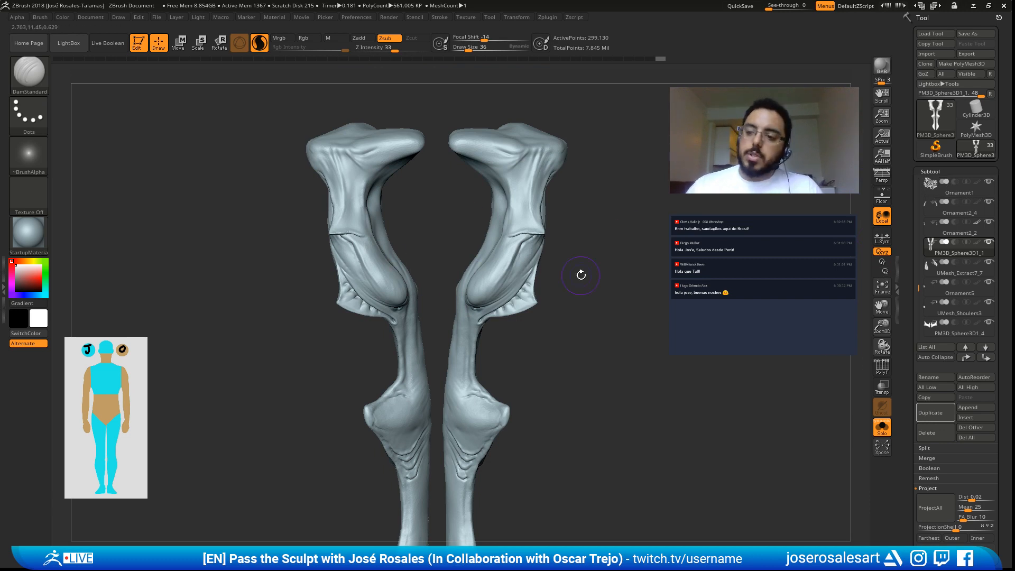
# Step: Duplicate the reshaped legs subtool and set the copy's ZRemesher target polygons count to 1
pyautogui.click(936, 172)
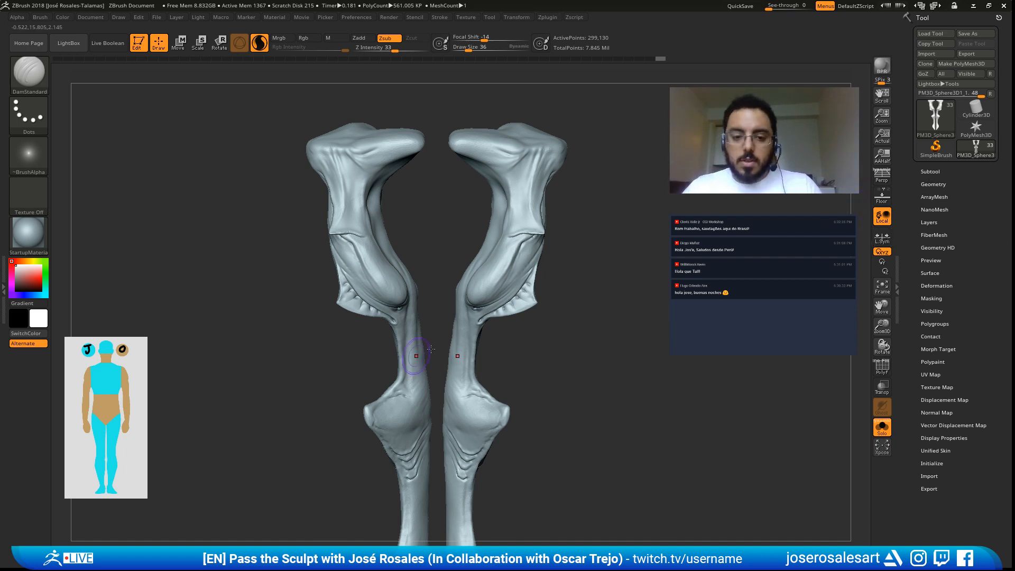
pyautogui.hotkey('ctrl', 'shift', 'd')
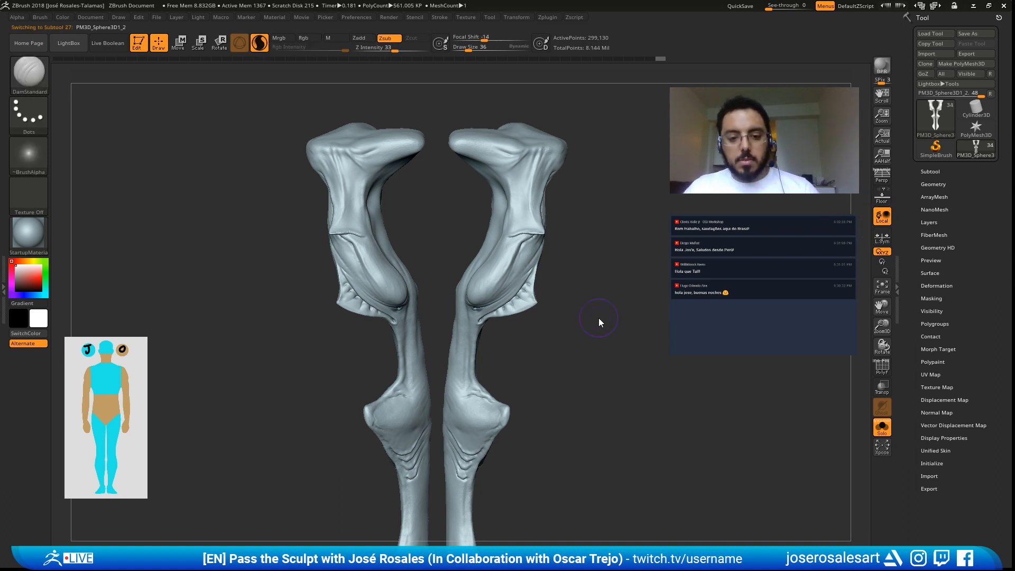
pyautogui.click(934, 184)
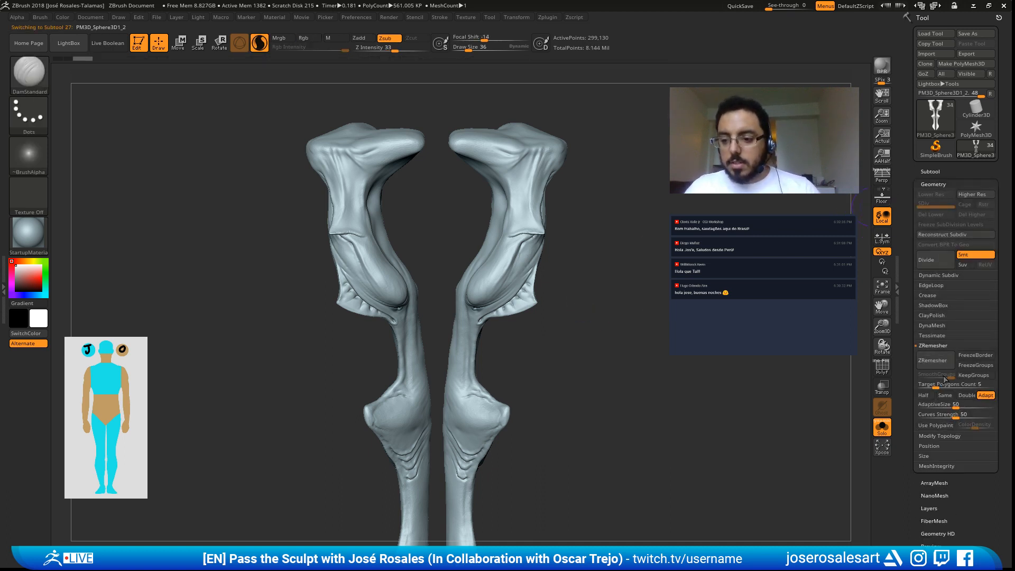
pyautogui.click(927, 386)
pyautogui.write('1')
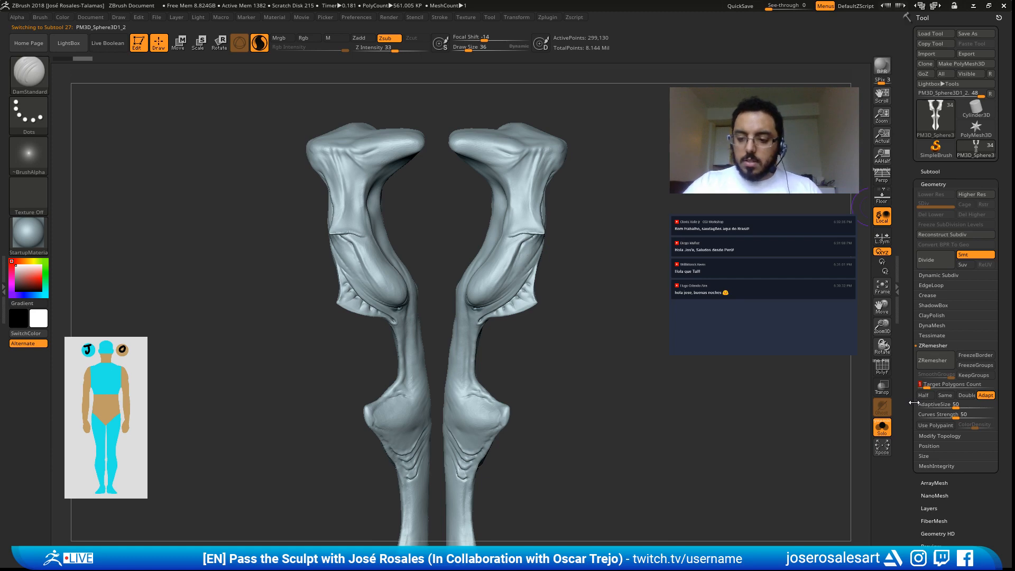
# Step: Display the wireframe on the duplicated legs and inspect the polygon density around the knees and lower legs
pyautogui.keyDown('alt'); pyautogui.moveTo(512, 351); pyautogui.dragTo(513, 191); pyautogui.keyUp('alt')
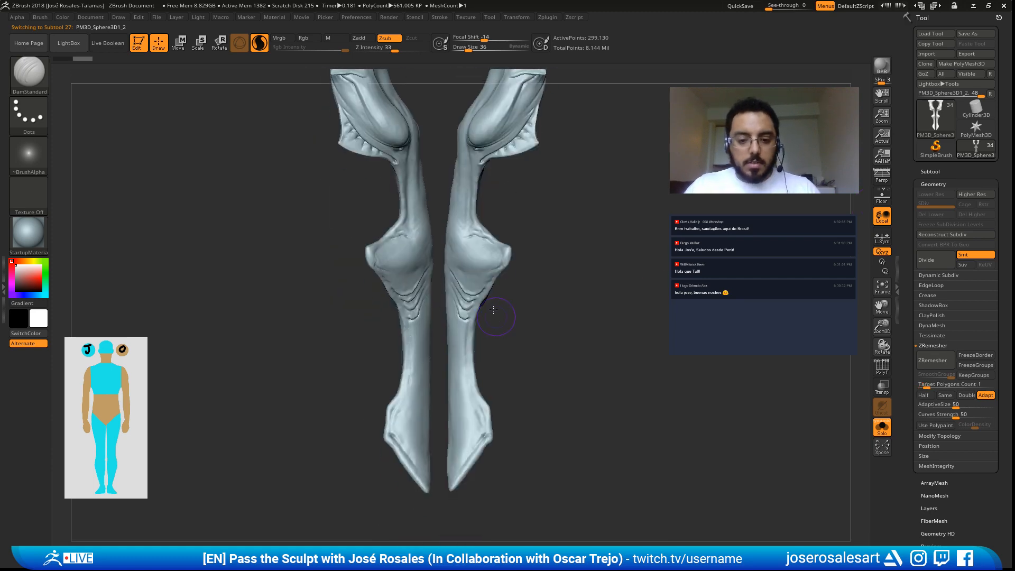
pyautogui.moveTo(494, 310); pyautogui.dragTo(415, 287)
pyautogui.hotkey('shift', 'f')
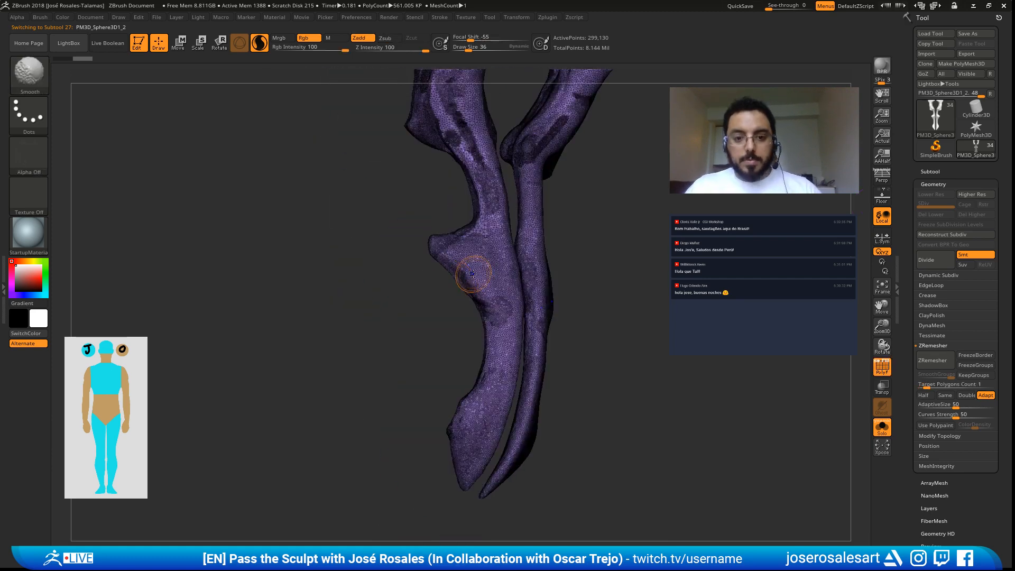
# Step: Hide the wireframe and try to remesh the duplicated legs with ZRemesher
pyautogui.moveTo(465, 204)
pyautogui.mouseDown()
pyautogui.moveTo(395, 214)
pyautogui.moveTo(443, 266)
pyautogui.mouseUp()
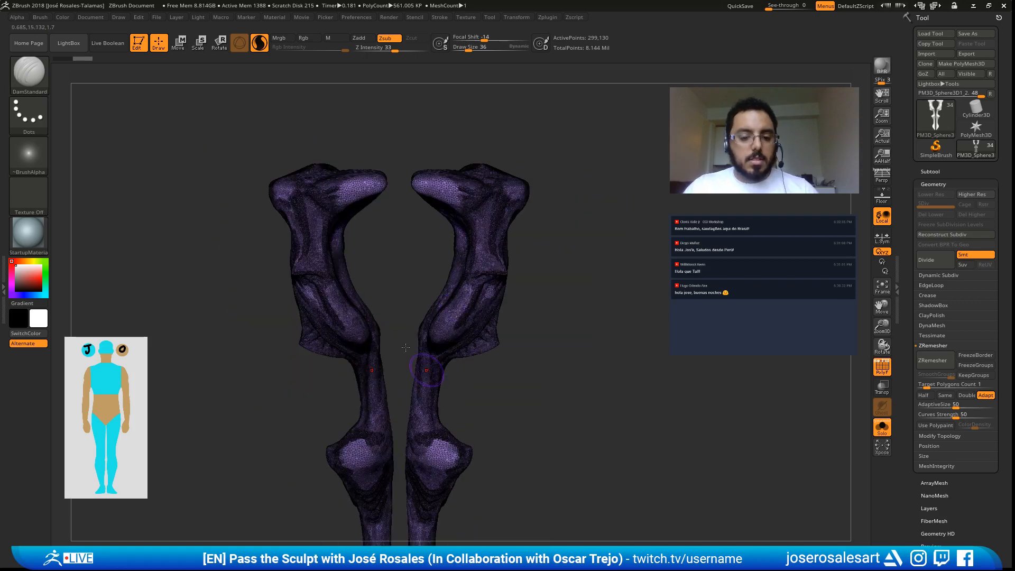
pyautogui.hotkey('shift', 'f')
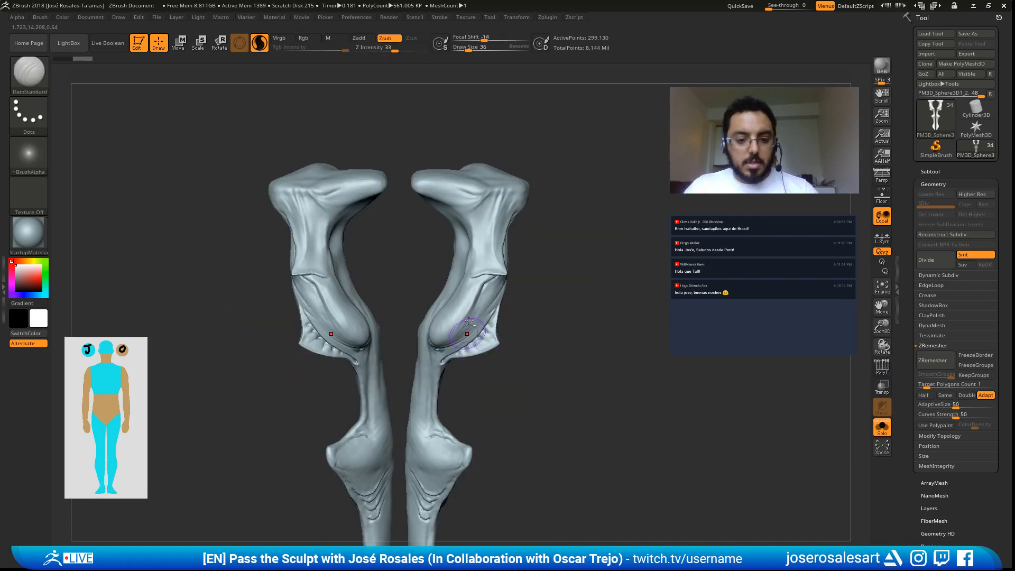
pyautogui.keyDown('ctrl'); pyautogui.moveTo(469, 320); pyautogui.dragTo(469, 246, button='right'); pyautogui.keyUp('ctrl')
pyautogui.keyDown('alt'); pyautogui.moveTo(431, 349); pyautogui.dragTo(478, 300, button='right'); pyautogui.keyUp('alt')
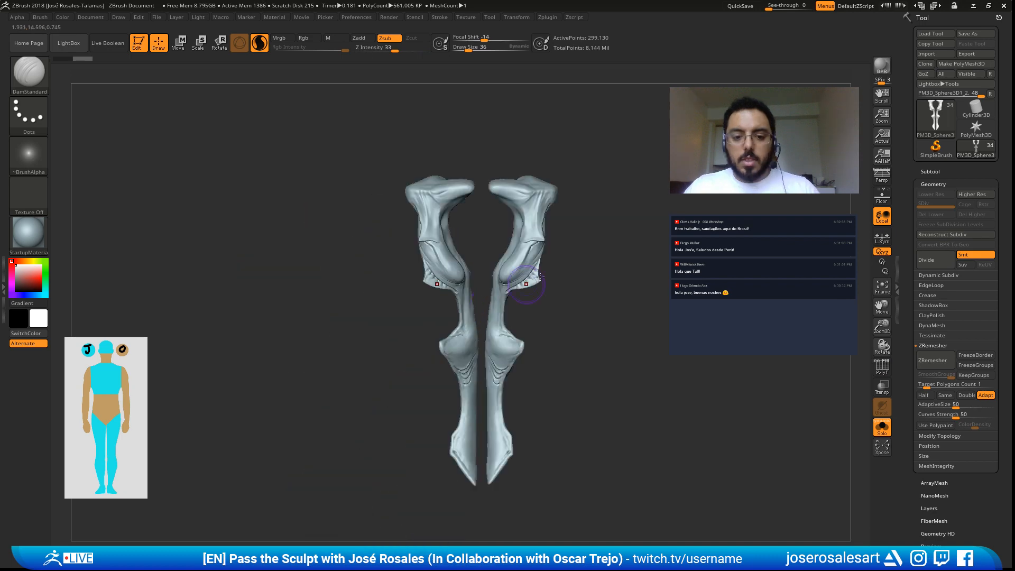
pyautogui.keyDown('ctrl'); pyautogui.moveTo(521, 227); pyautogui.dragTo(513, 276, button='right'); pyautogui.keyUp('ctrl')
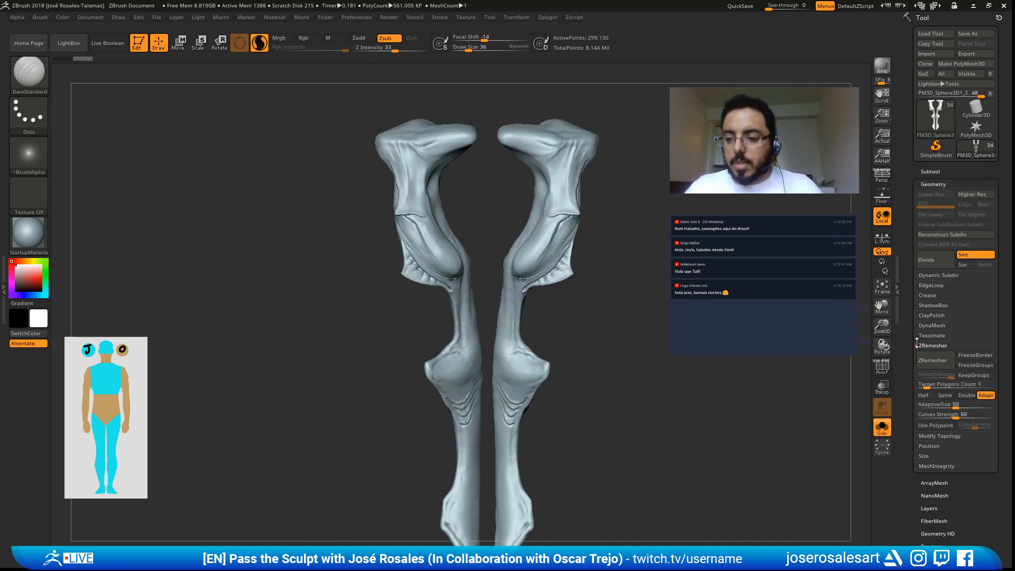
pyautogui.click(929, 361)
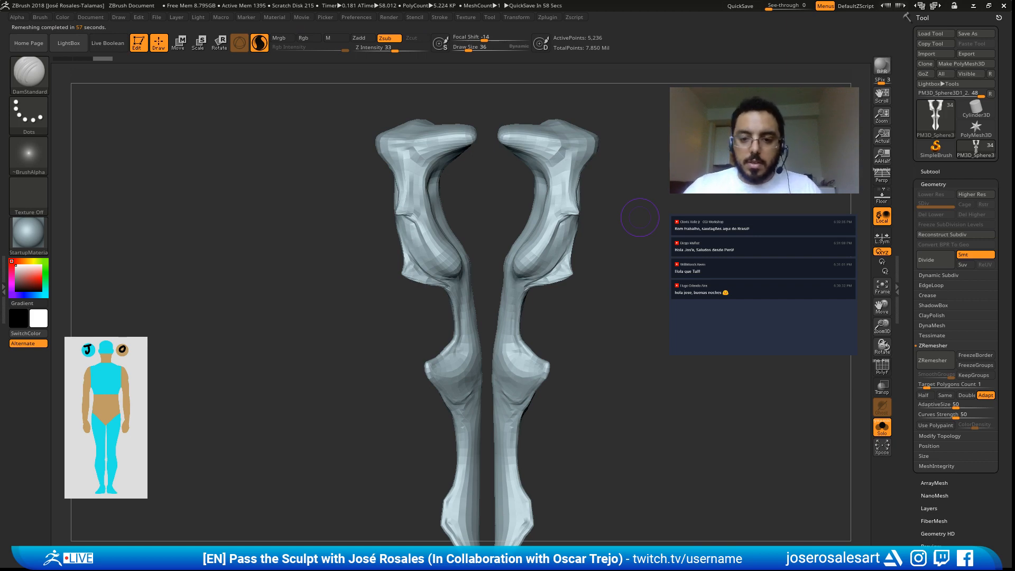
# Step: Display the wireframe and inspect the remeshed topology around the thighs, knees and hips
pyautogui.press('shift')
pyautogui.hotkey('shift', 'f')
pyautogui.keyDown('alt'); pyautogui.moveTo(489, 290); pyautogui.dragTo(511, 320); pyautogui.keyUp('alt')
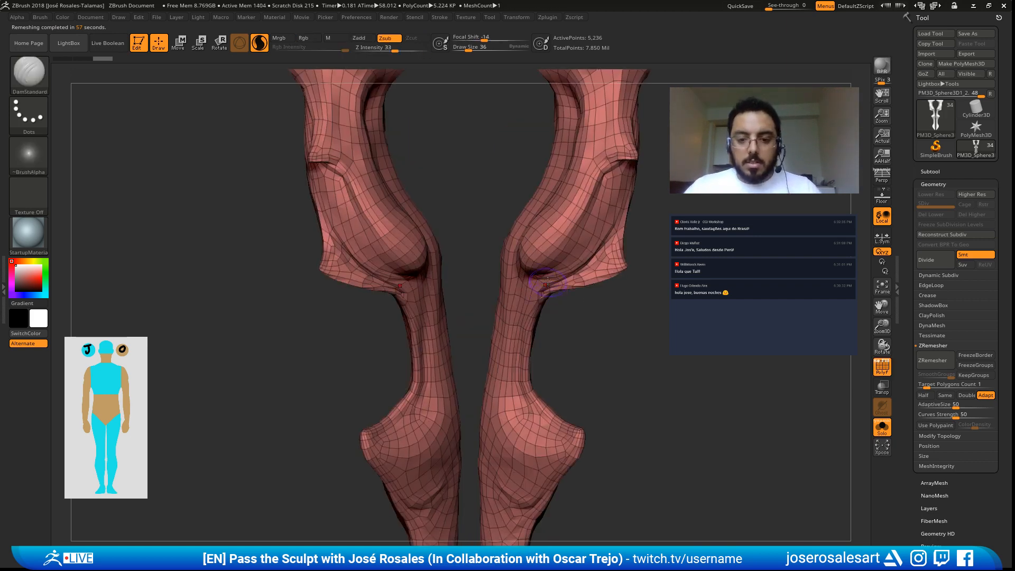
pyautogui.keyDown('alt'); pyautogui.moveTo(502, 264); pyautogui.dragTo(549, 254); pyautogui.keyUp('alt')
pyautogui.moveTo(555, 299); pyautogui.dragTo(517, 318, button='right')
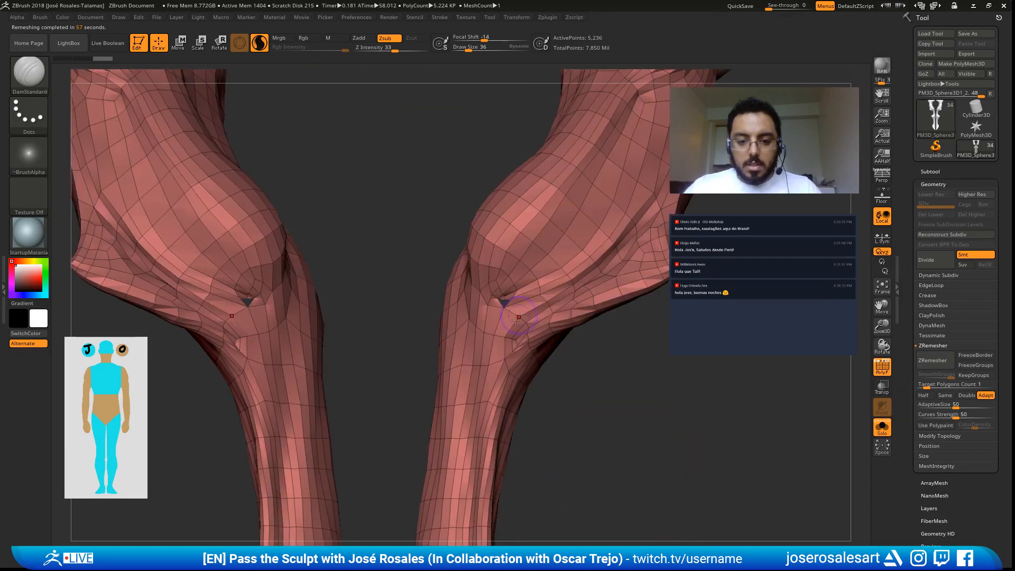
pyautogui.moveTo(515, 320); pyautogui.dragTo(452, 306, button='right')
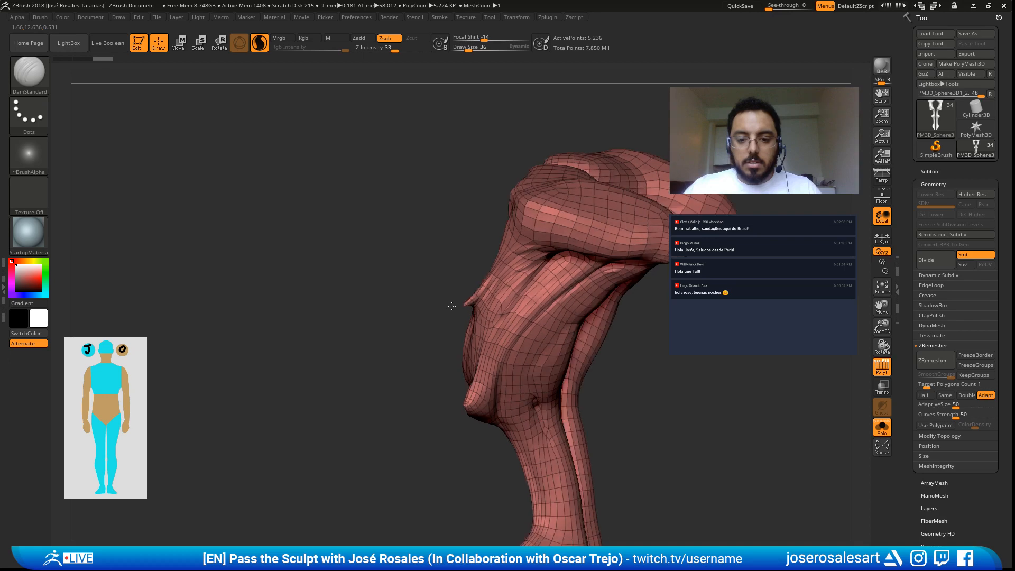
pyautogui.moveTo(452, 306); pyautogui.dragTo(593, 167, button='right')
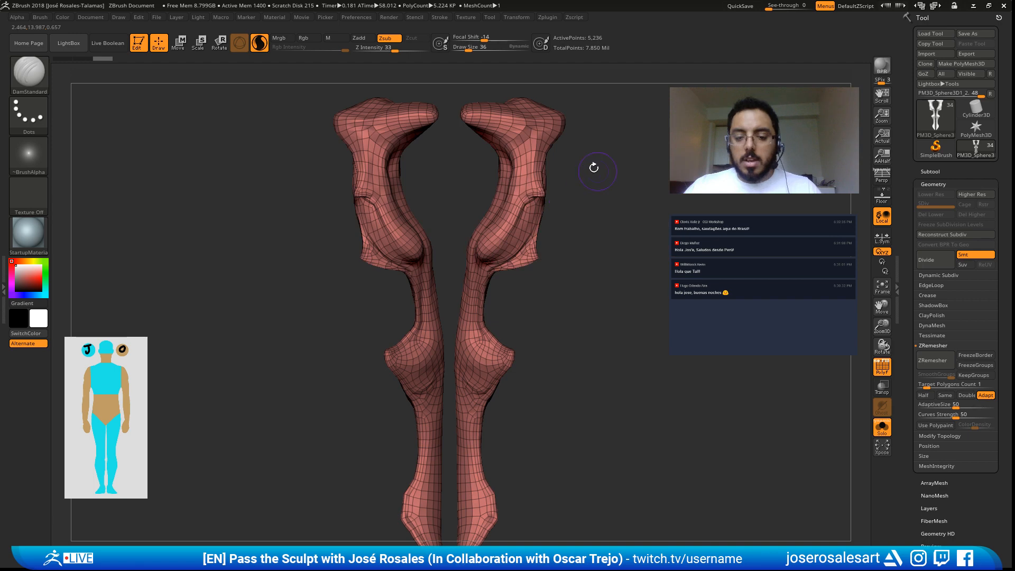
pyautogui.moveTo(594, 167); pyautogui.dragTo(468, 139, button='right')
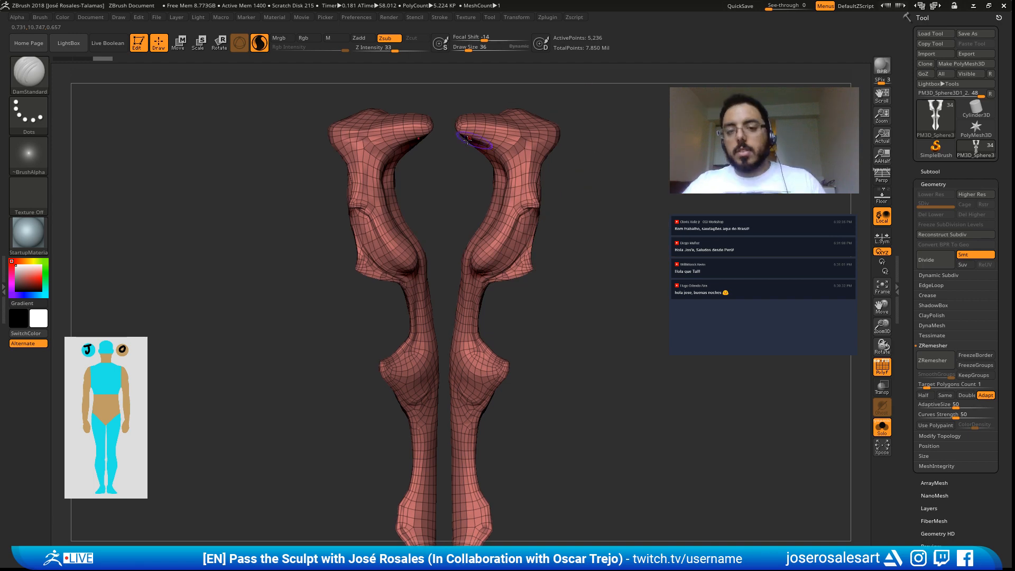
# Step: Check the original legs' point count, return to the duplicate and undo its ZRemesher result
pyautogui.keyDown('alt'); pyautogui.click(468, 139); pyautogui.keyUp('alt')
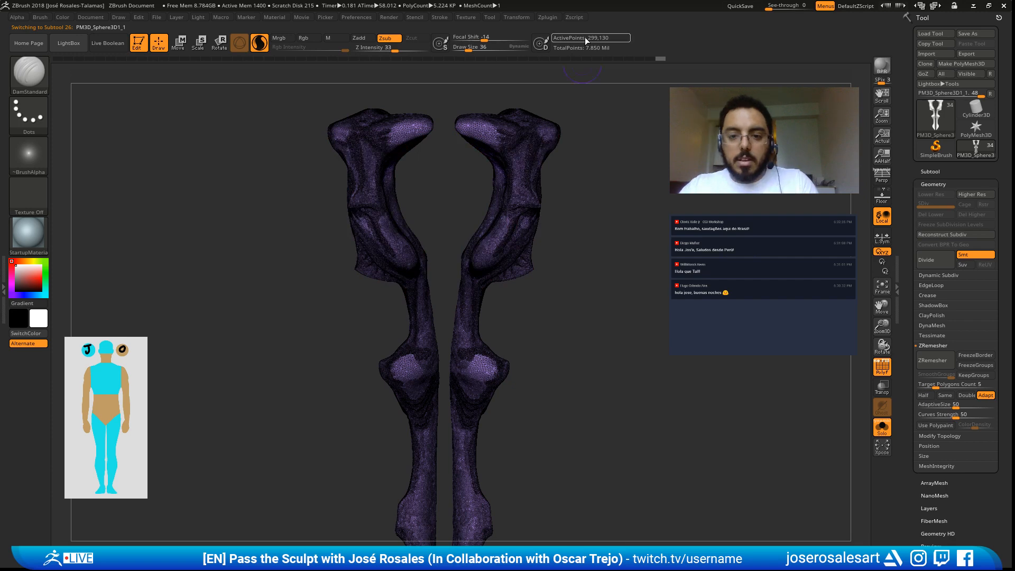
pyautogui.press('Down')
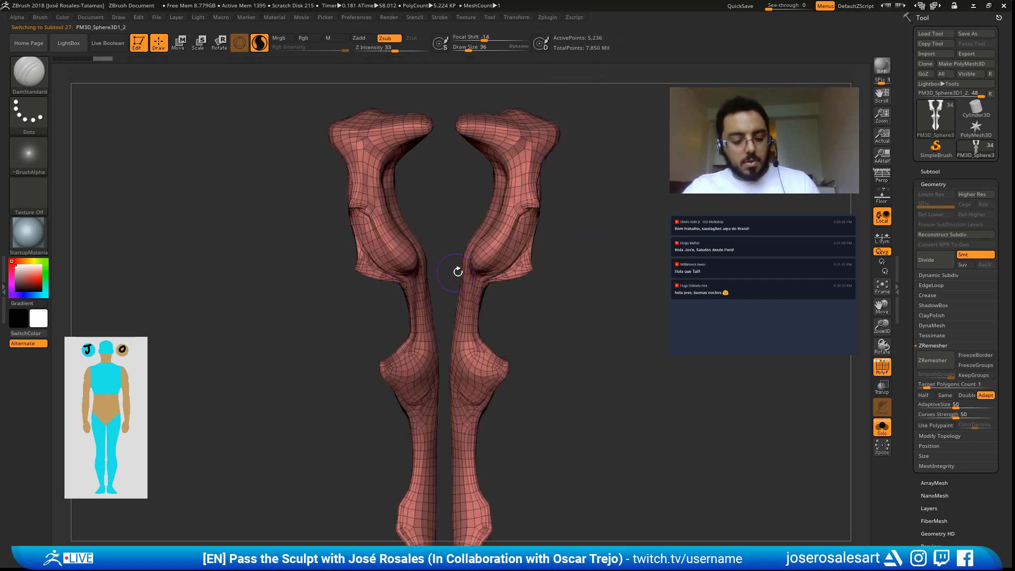
pyautogui.hotkey('ctrl', 'z')
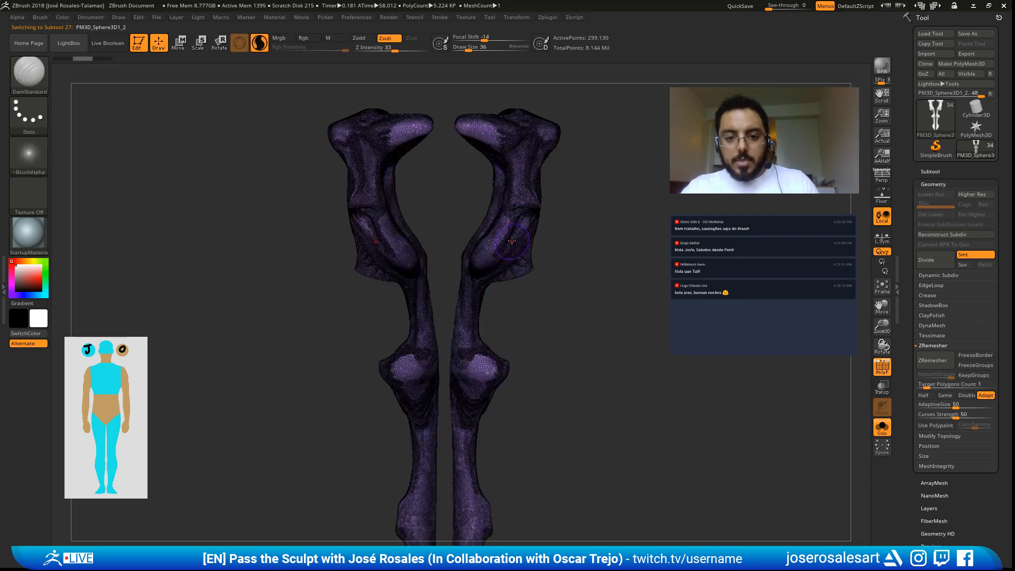
# Step: Hide the wireframe and smooth the duplicated legs' knees and shins with Sculptris Pro to lower the mesh density
pyautogui.hotkey('shift', 'f')
pyautogui.moveTo(496, 239)
pyautogui.mouseDown(button='right')
pyautogui.moveTo(474, 267)
pyautogui.moveTo(482, 278)
pyautogui.mouseUp(button='right')
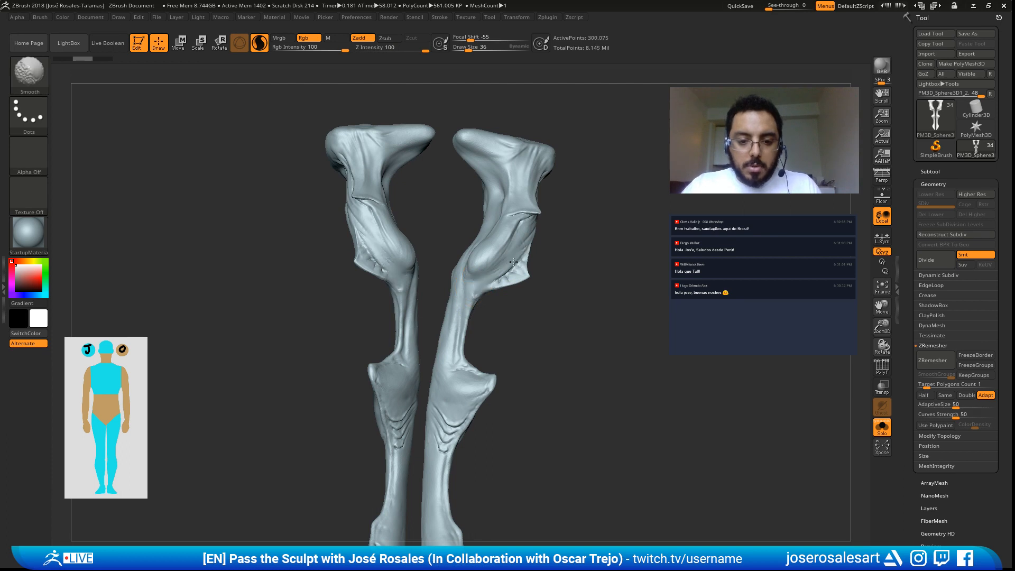
pyautogui.moveTo(525, 214); pyautogui.dragTo(560, 191, button='right')
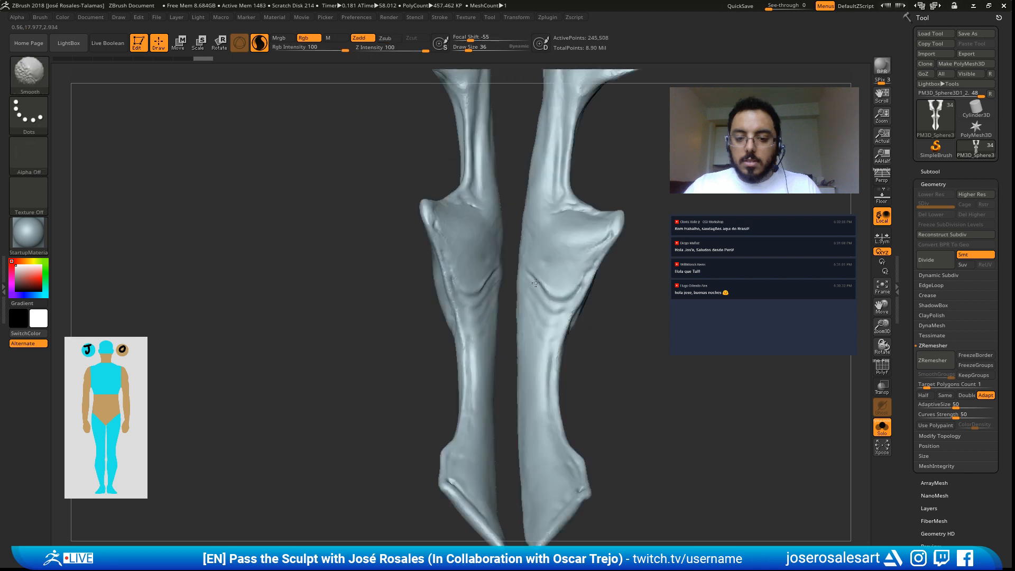
pyautogui.keyDown('shift'); pyautogui.moveTo(536, 283); pyautogui.dragTo(570, 299); pyautogui.keyUp('shift')
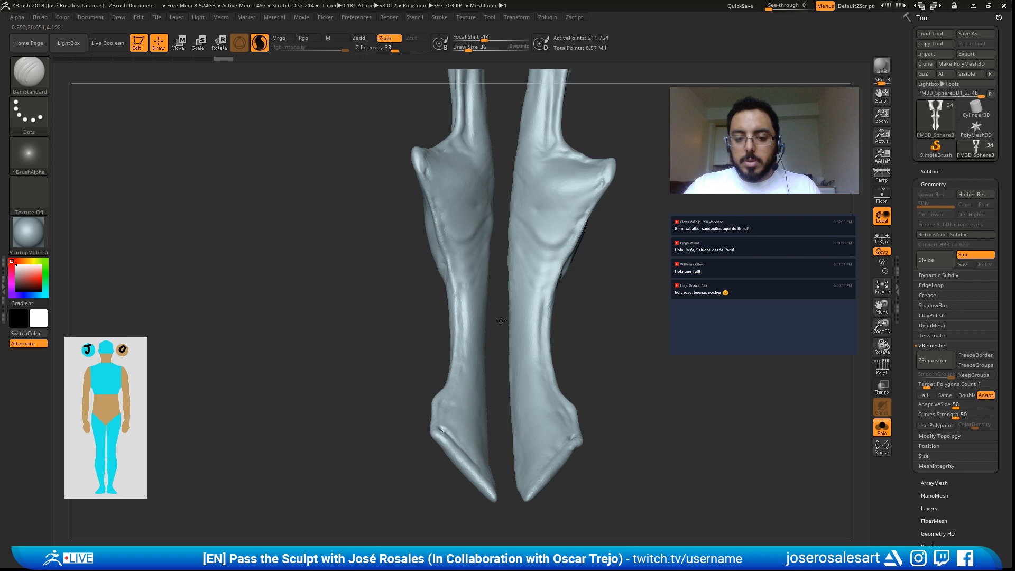
# Step: Continue smoothing the backs, thighs and hips of the duplicated legs to reduce their remaining dense areas
pyautogui.moveTo(500, 321)
pyautogui.mouseDown()
pyautogui.moveTo(465, 170)
pyautogui.moveTo(509, 202)
pyautogui.mouseUp()
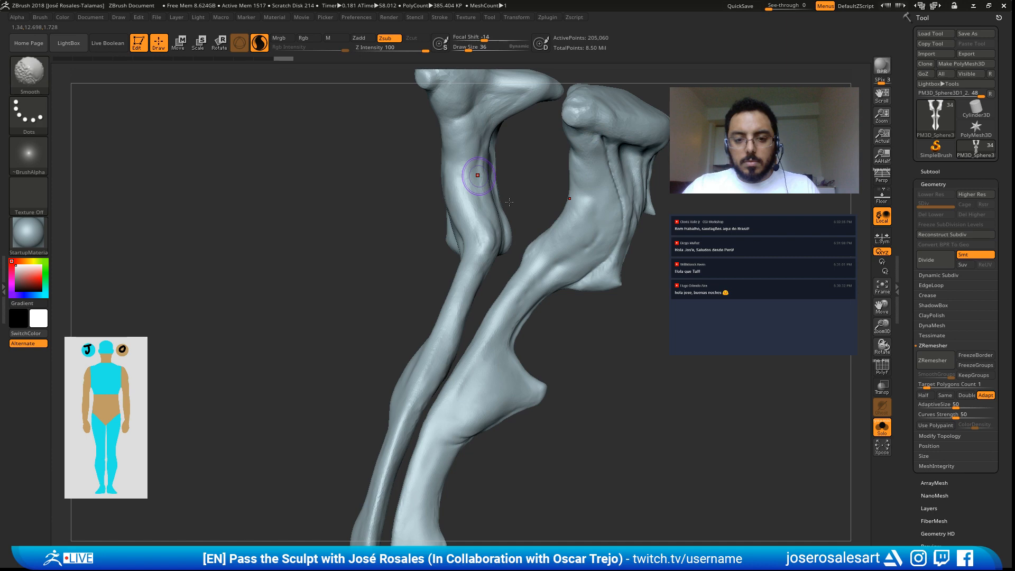
pyautogui.moveTo(509, 201)
pyautogui.mouseDown()
pyautogui.moveTo(546, 207)
pyautogui.moveTo(574, 229)
pyautogui.mouseUp()
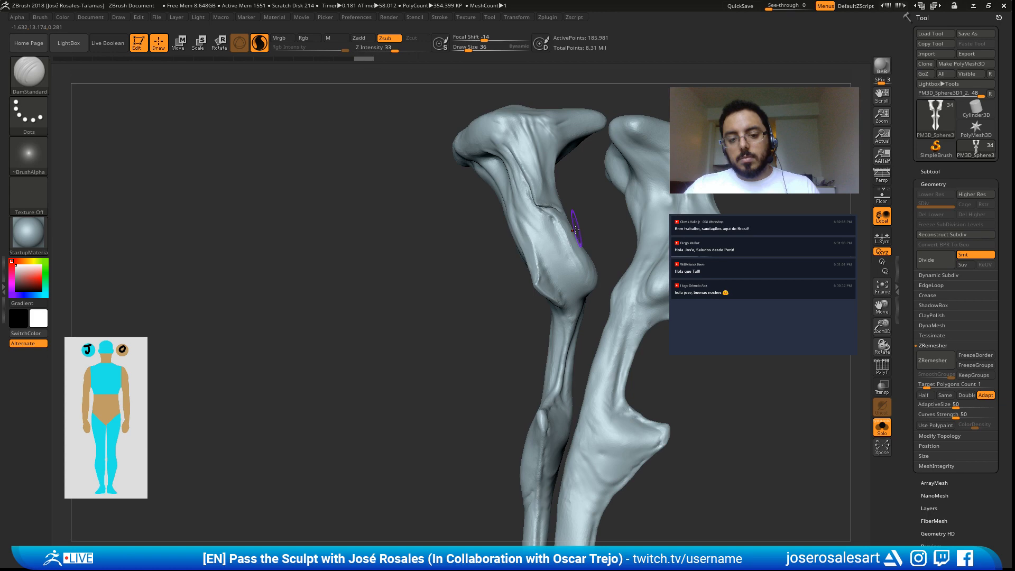
pyautogui.hotkey('ctrl', 'shift', 'z')
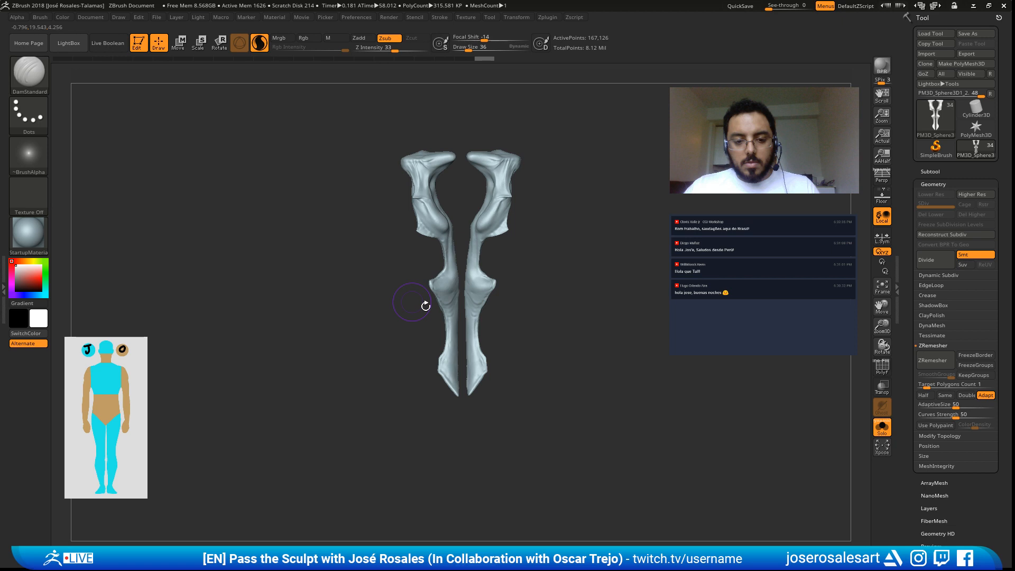
pyautogui.moveTo(412, 302); pyautogui.dragTo(502, 212)
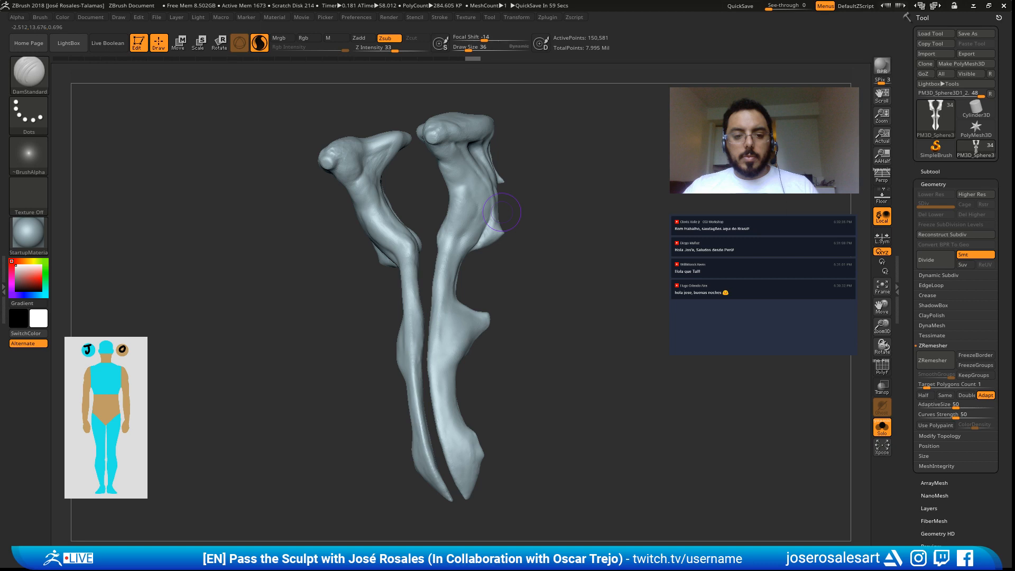
# Step: Compare the smoothed copy with the original legs, run ZRemesher on the copy at target polygons count 1 and inspect it
pyautogui.keyDown('alt'); pyautogui.click(501, 212); pyautogui.keyUp('alt')
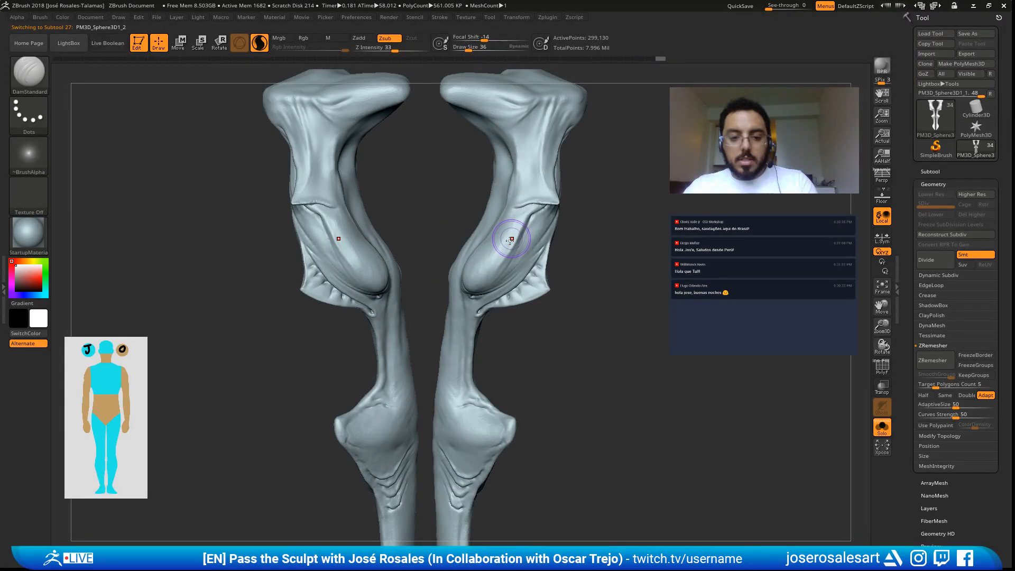
pyautogui.moveTo(935, 384); pyautogui.dragTo(926, 384)
pyautogui.click(935, 360)
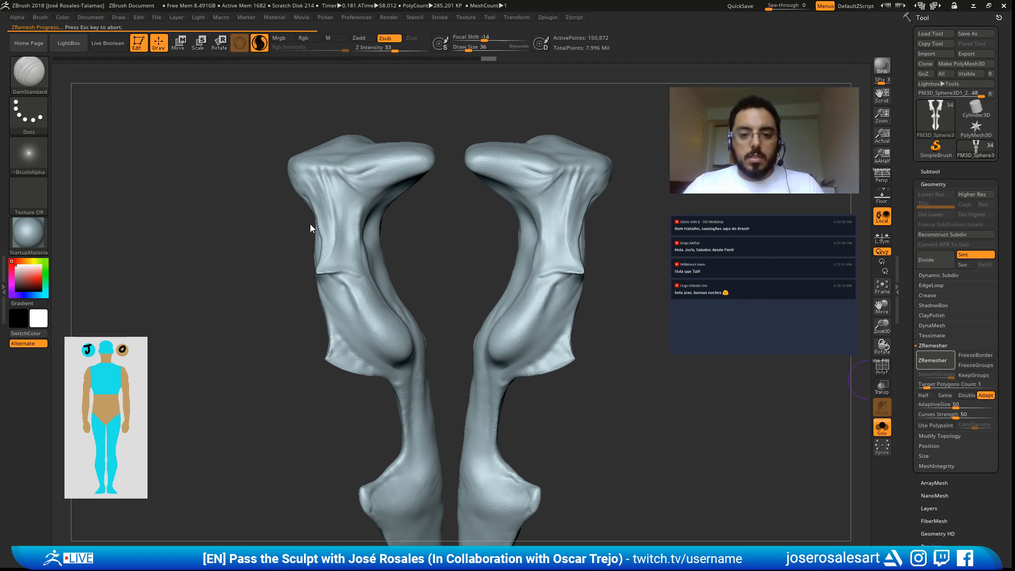
pyautogui.moveTo(535, 312)
pyautogui.mouseDown(button='right')
pyautogui.moveTo(518, 276)
pyautogui.moveTo(494, 301)
pyautogui.moveTo(476, 281)
pyautogui.moveTo(455, 191)
pyautogui.moveTo(438, 256)
pyautogui.mouseUp(button='right')
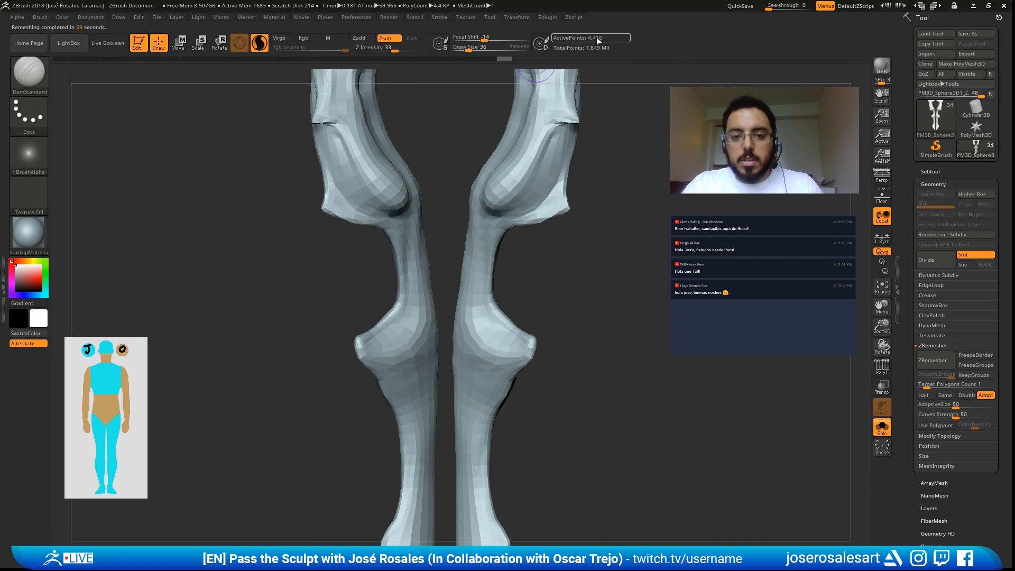
pyautogui.click(597, 38)
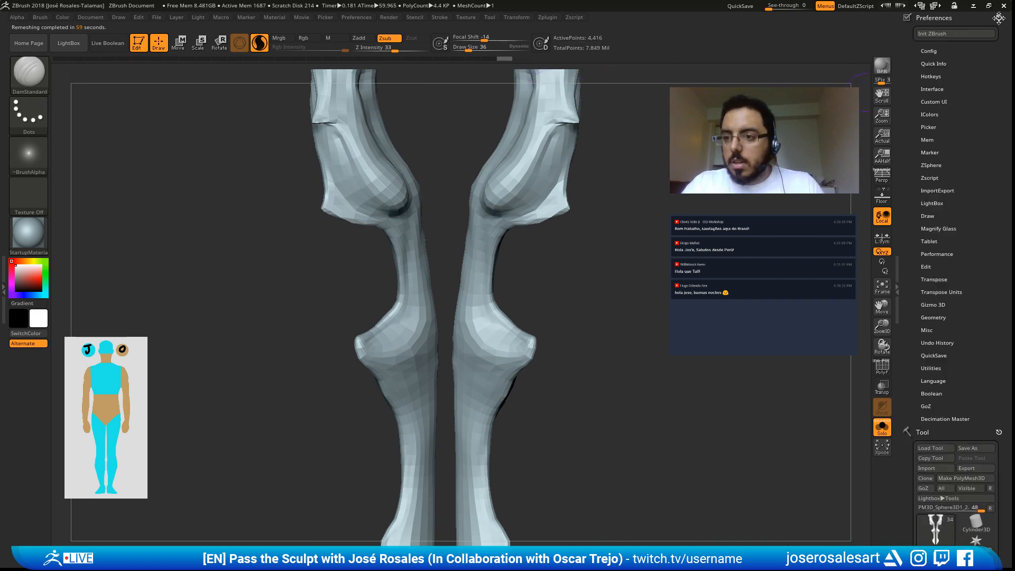
pyautogui.moveTo(998, 19); pyautogui.dragTo(576, 174)
pyautogui.moveTo(572, 242); pyautogui.dragTo(438, 238, button='right')
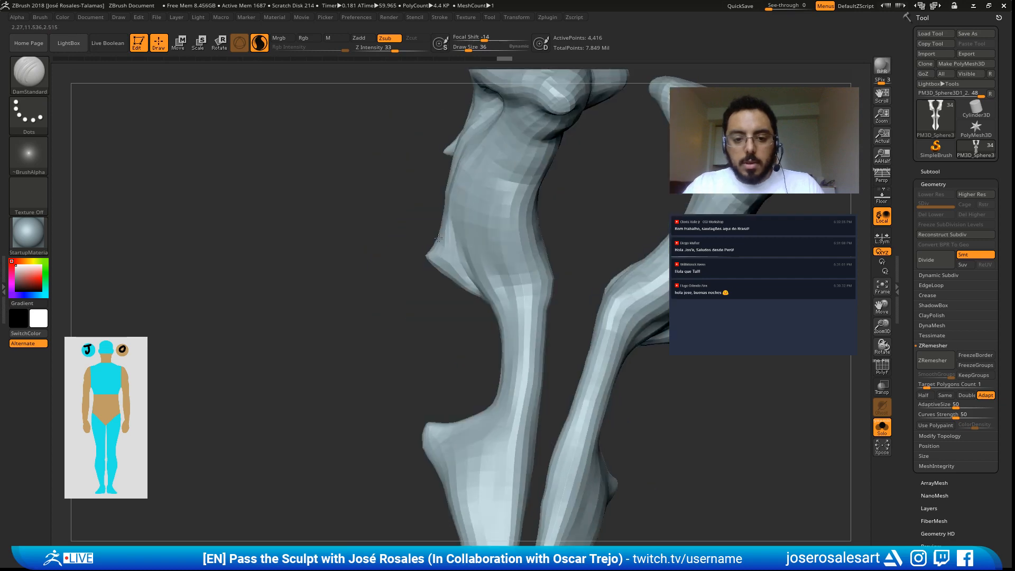
pyautogui.press('f')
pyautogui.keyDown('shift'); pyautogui.moveTo(559, 114); pyautogui.dragTo(570, 101, button='right'); pyautogui.keyUp('shift')
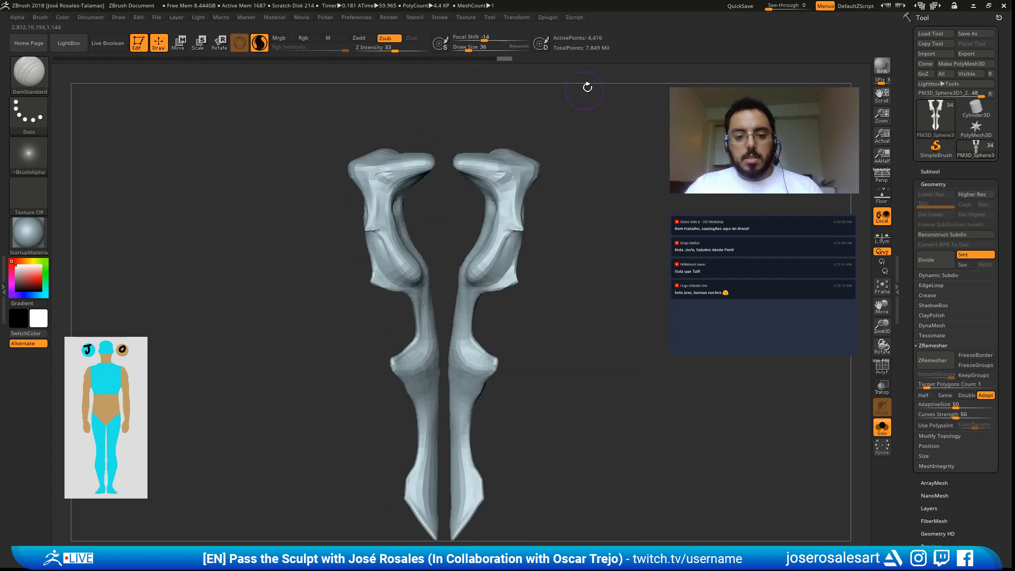
# Step: Leave solo view and hide every subtool except the original legs and the remeshed copy
pyautogui.hotkey('shift', 's')
pyautogui.click(938, 173)
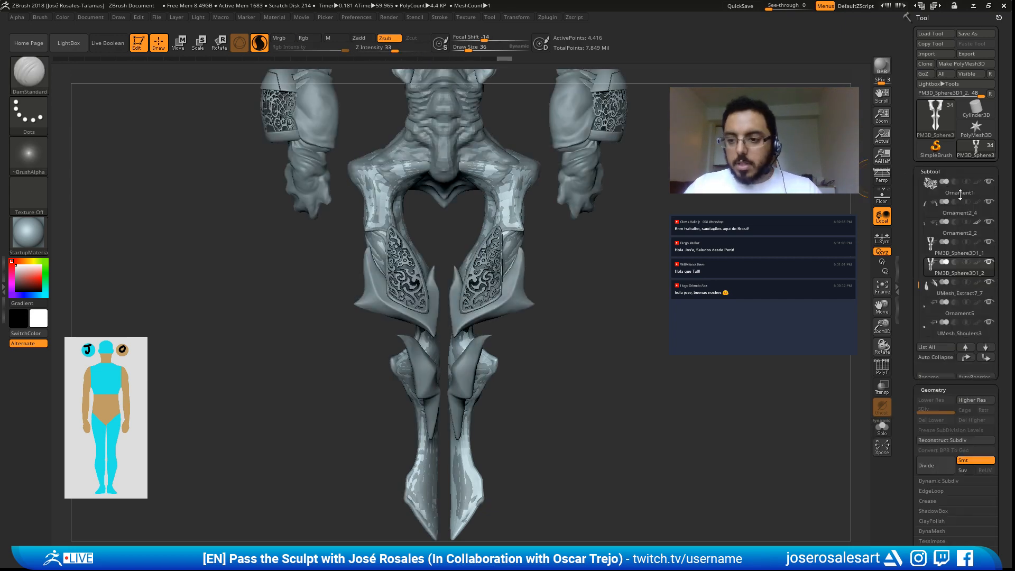
pyautogui.keyDown('shift'); pyautogui.click(989, 262); pyautogui.keyUp('shift')
pyautogui.click(989, 242)
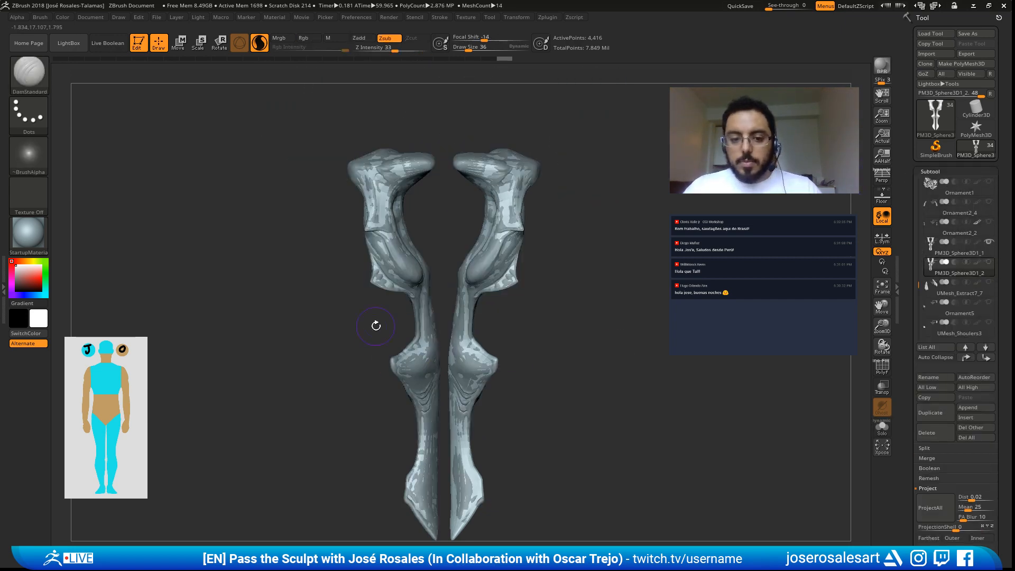
# Step: Project the original legs' detail onto the remeshed copy with ProjectAll, subdivide the copy once and project again
pyautogui.moveTo(376, 326)
pyautogui.keyDown('alt'); pyautogui.mouseDown(button='right')
pyautogui.moveTo(406, 271)
pyautogui.moveTo(438, 254)
pyautogui.mouseUp(button='right'); pyautogui.keyUp('alt')
pyautogui.moveTo(437, 255)
pyautogui.keyDown('ctrl'); pyautogui.mouseDown(button='right')
pyautogui.moveTo(475, 243)
pyautogui.moveTo(477, 256)
pyautogui.mouseUp(button='right'); pyautogui.keyUp('ctrl')
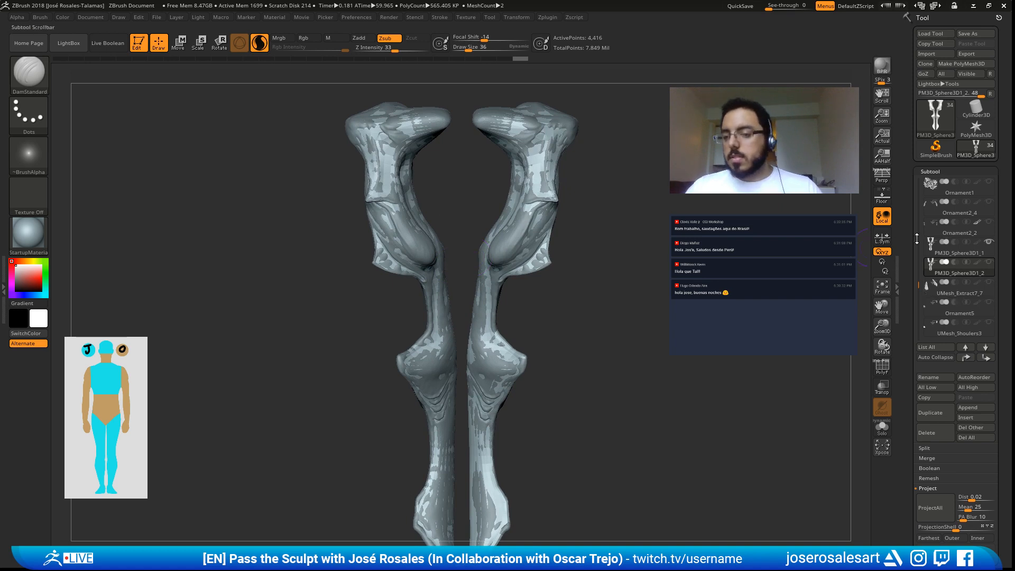
pyautogui.click(934, 510)
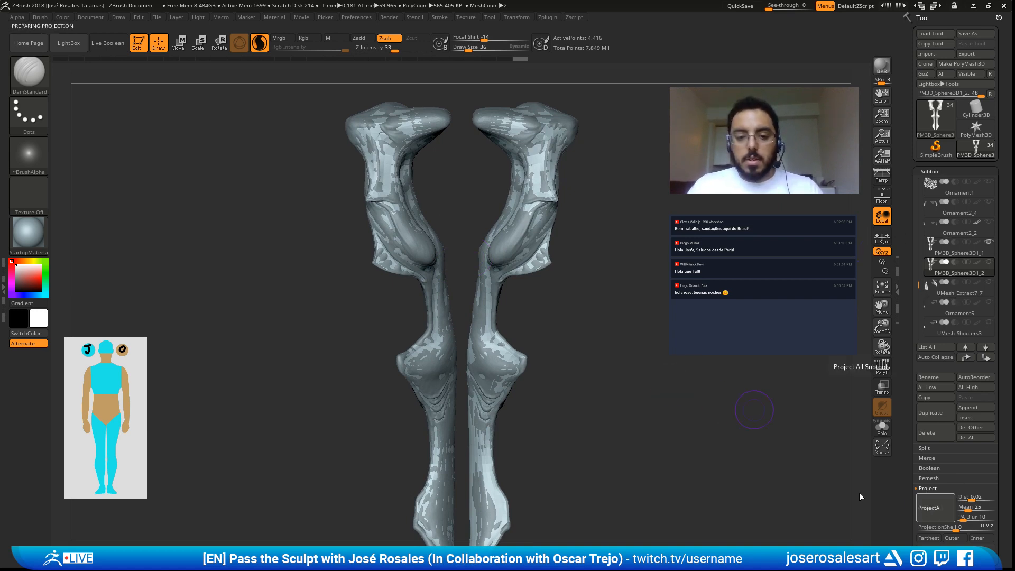
pyautogui.hotkey('ctrl', 'd')
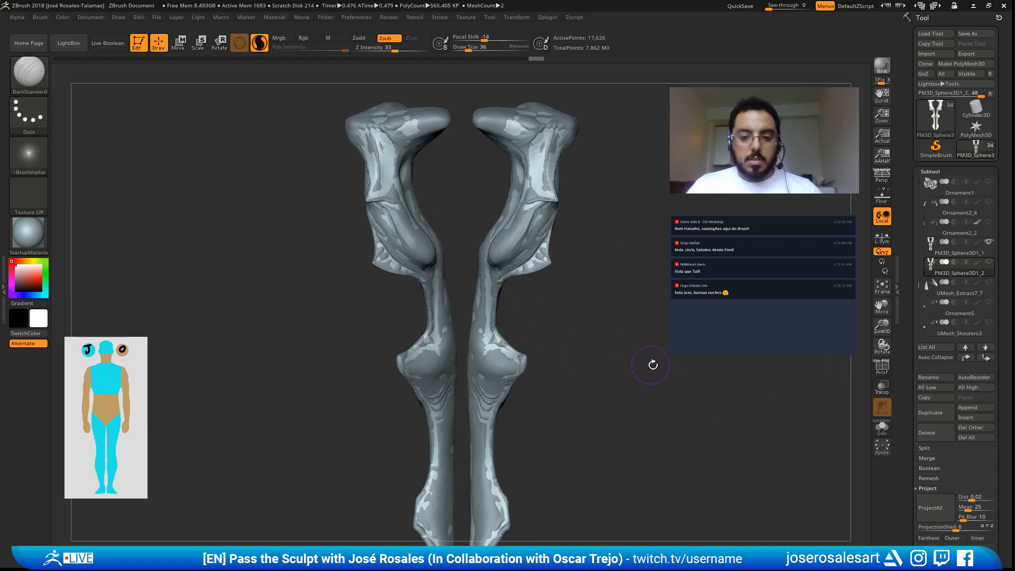
pyautogui.click(935, 509)
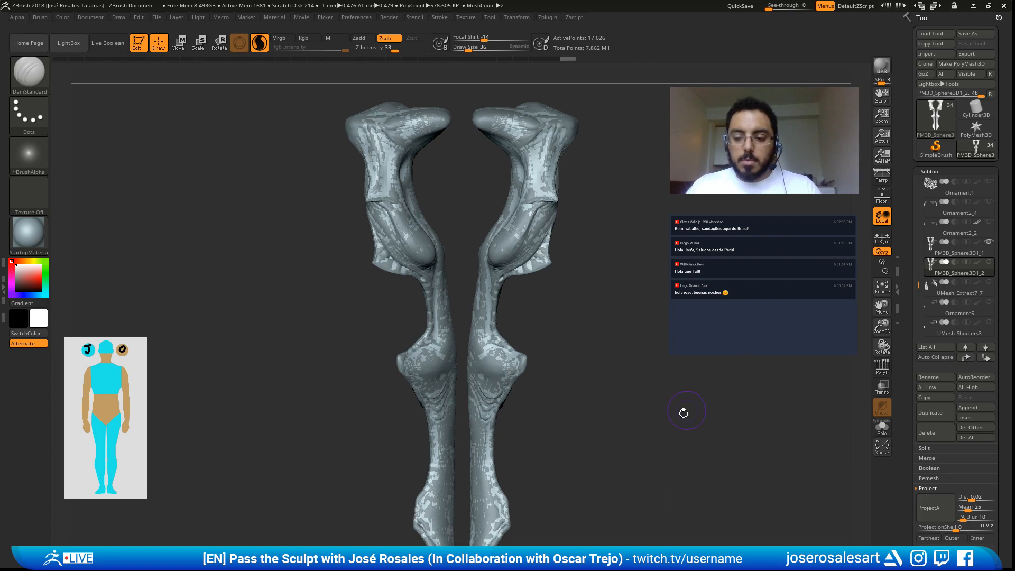
# Step: Subdivide the remeshed legs a second time, reproject the original's detail and isolate the result to check the knees
pyautogui.hotkey('ctrl', 'd')
pyautogui.click(934, 508)
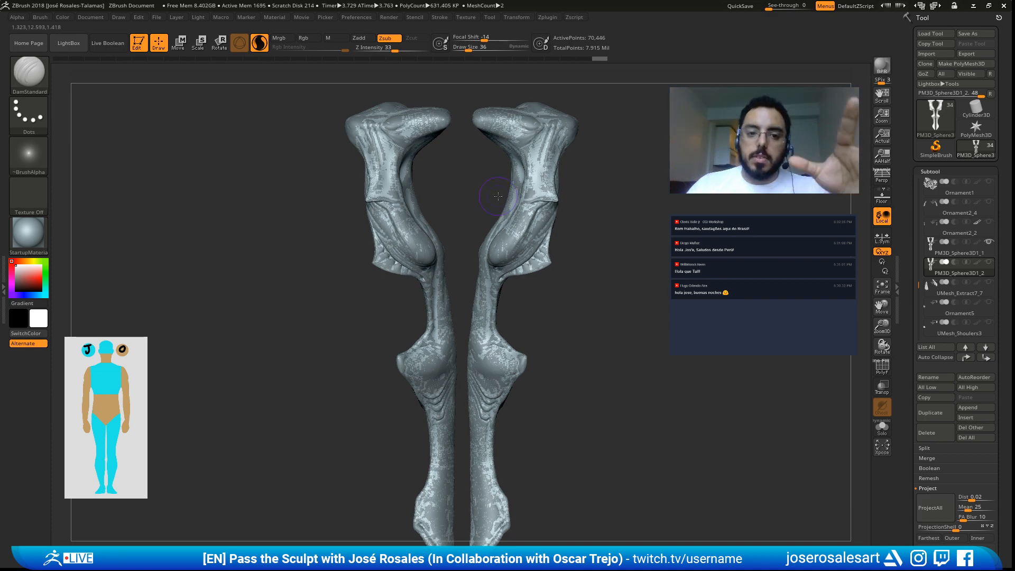
pyautogui.hotkey('shift', 's')
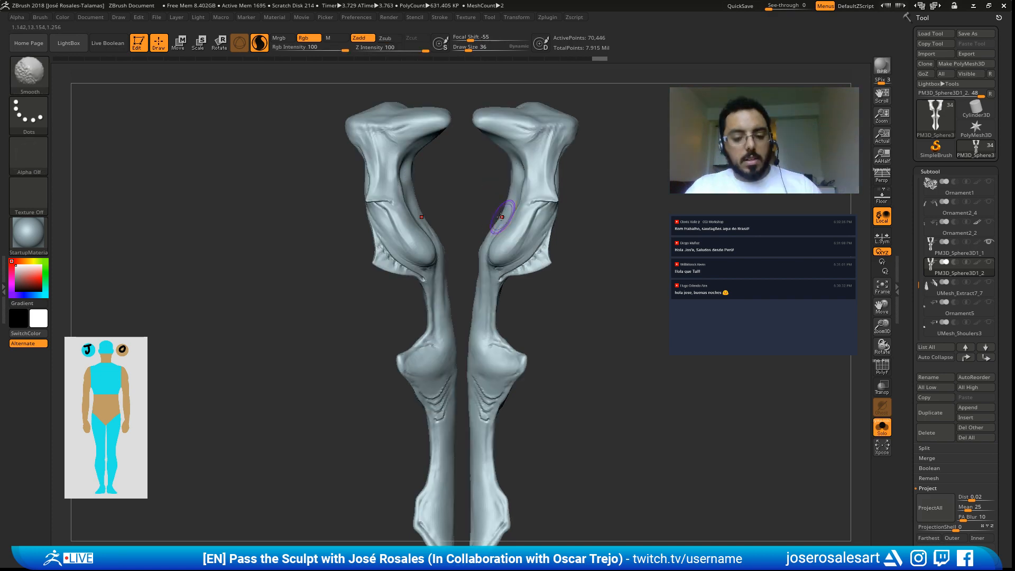
pyautogui.keyDown('alt'); pyautogui.moveTo(501, 217); pyautogui.dragTo(525, 344); pyautogui.keyUp('alt')
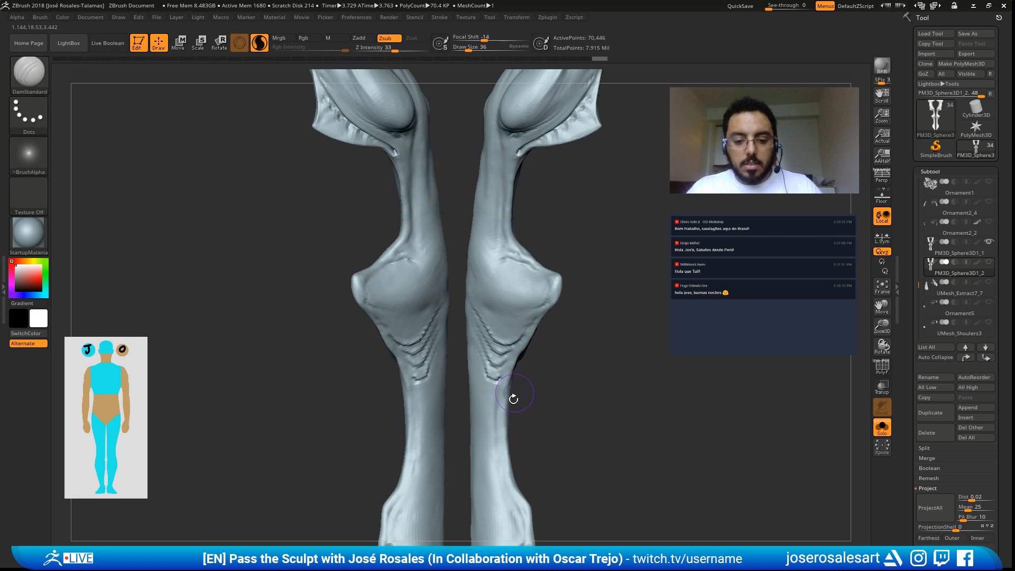
# Step: Inspect the isolated remeshed legs from the knees up through the thighs and hips, from the front and from an angle
pyautogui.keyDown('alt'); pyautogui.moveTo(514, 393); pyautogui.dragTo(483, 555); pyautogui.keyUp('alt')
pyautogui.keyDown('alt'); pyautogui.moveTo(521, 272); pyautogui.dragTo(523, 385); pyautogui.keyUp('alt')
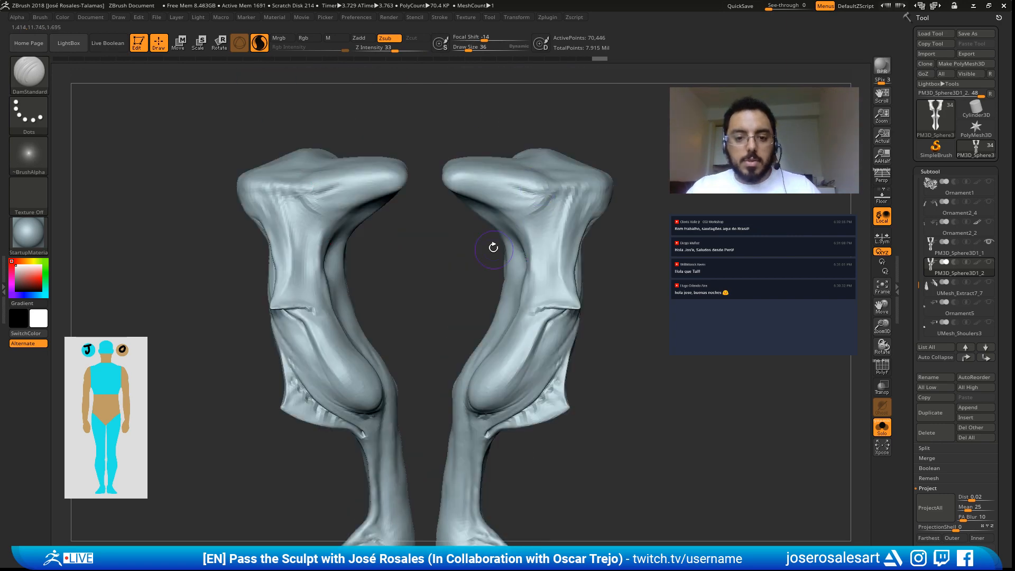
pyautogui.moveTo(493, 247); pyautogui.dragTo(487, 231, button='right')
pyautogui.moveTo(513, 315)
pyautogui.keyDown('alt'); pyautogui.mouseDown(button='right')
pyautogui.moveTo(517, 217)
pyautogui.moveTo(569, 230)
pyautogui.moveTo(539, 222)
pyautogui.mouseUp(button='right'); pyautogui.keyUp('alt')
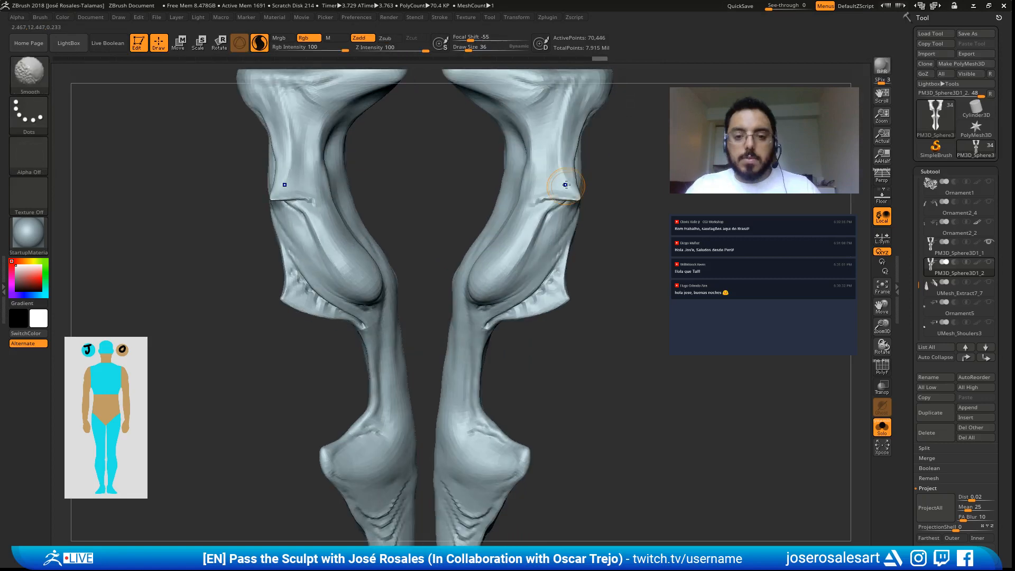
pyautogui.moveTo(566, 185)
pyautogui.keyDown('alt'); pyautogui.mouseDown(button='right')
pyautogui.moveTo(533, 272)
pyautogui.moveTo(533, 222)
pyautogui.mouseUp(button='right'); pyautogui.keyUp('alt')
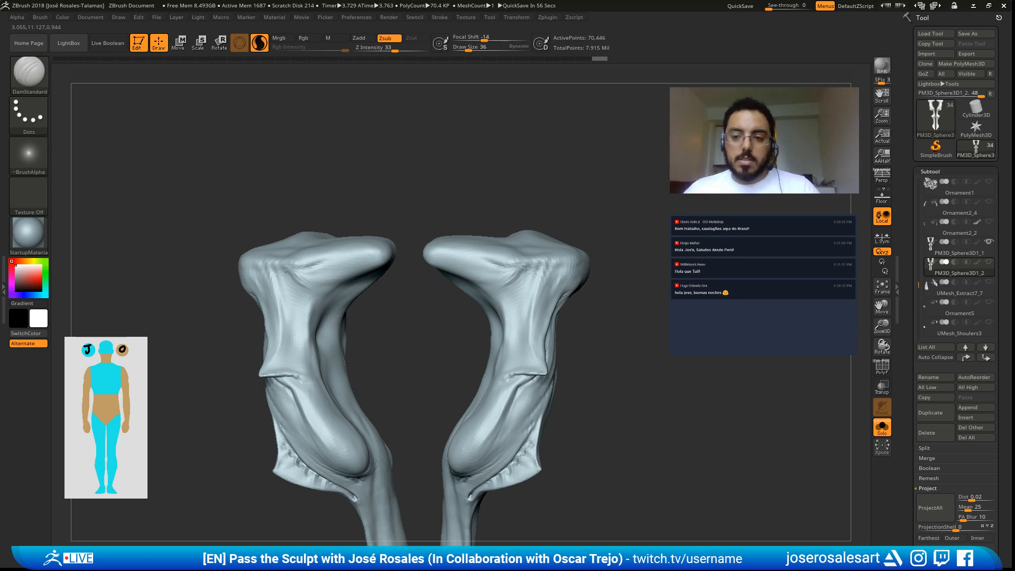
pyautogui.moveTo(285, 153); pyautogui.dragTo(224, 121)
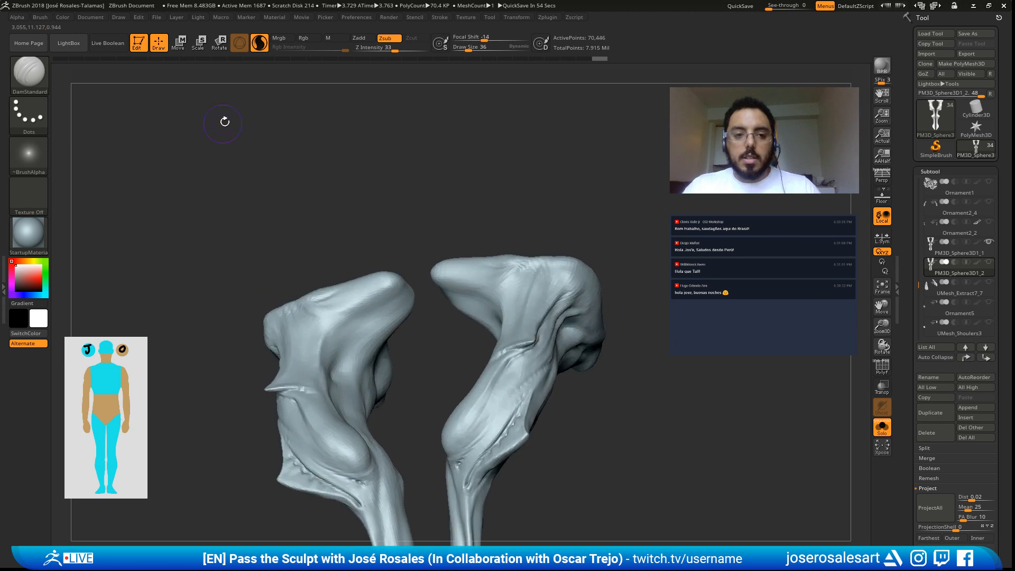
pyautogui.moveTo(429, 304); pyautogui.dragTo(465, 319)
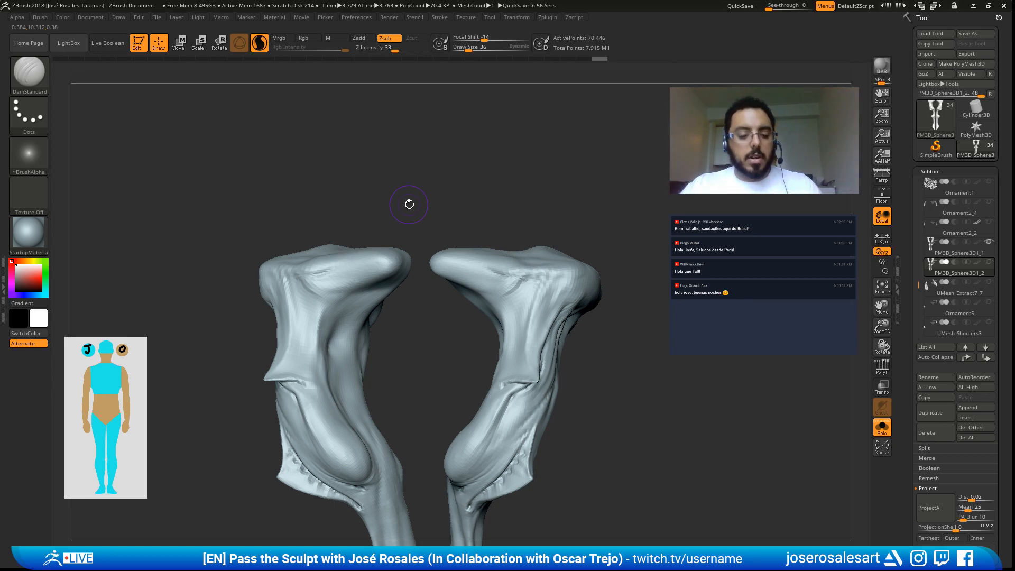
# Step: Switch to the original legs subtool and check its geometry settings, hip detail and wireframe density
pyautogui.click(960, 253)
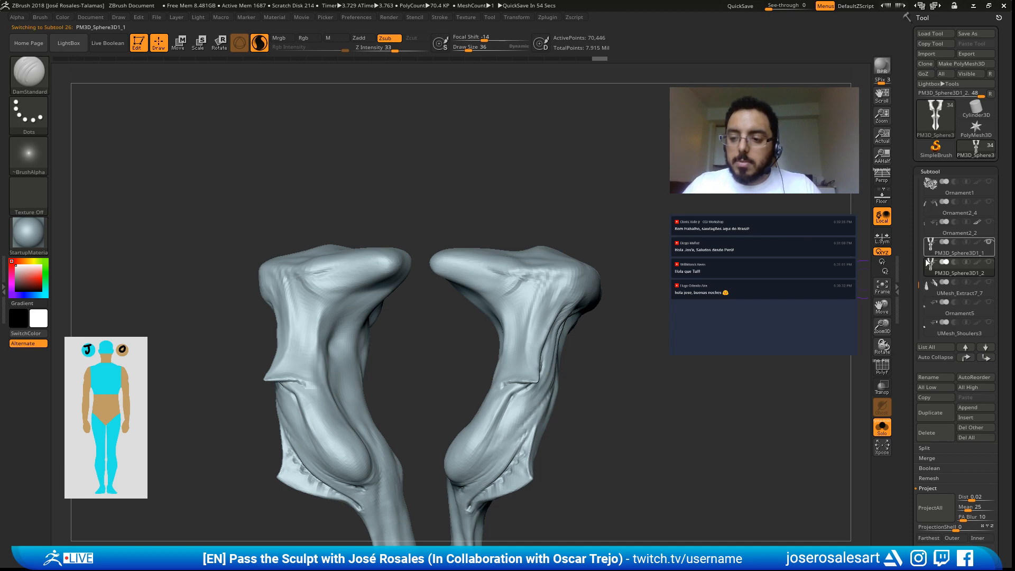
pyautogui.click(947, 173)
pyautogui.click(934, 191)
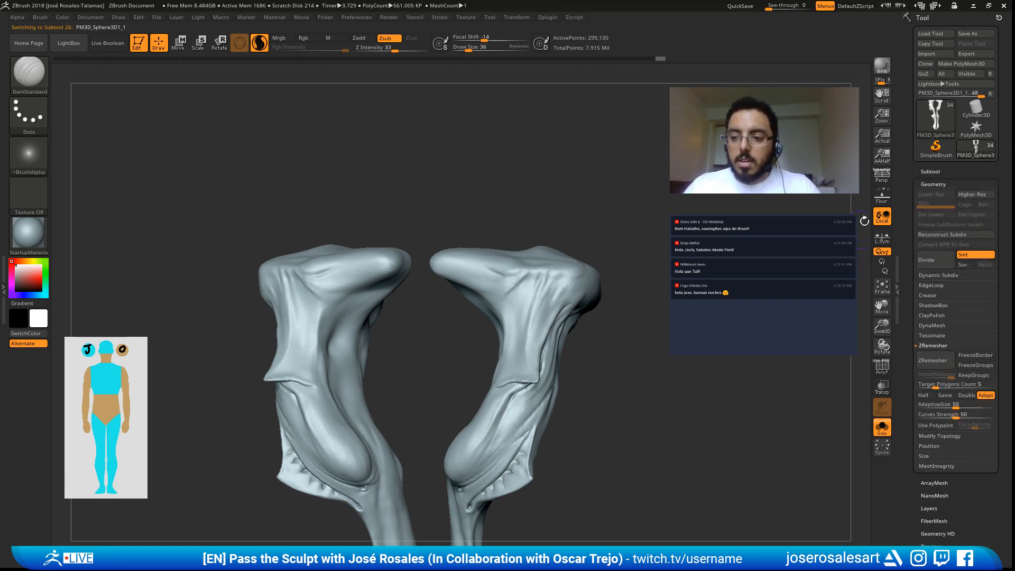
pyautogui.moveTo(439, 357)
pyautogui.keyDown('alt'); pyautogui.mouseDown()
pyautogui.moveTo(418, 269)
pyautogui.moveTo(591, 245)
pyautogui.mouseUp(); pyautogui.keyUp('alt')
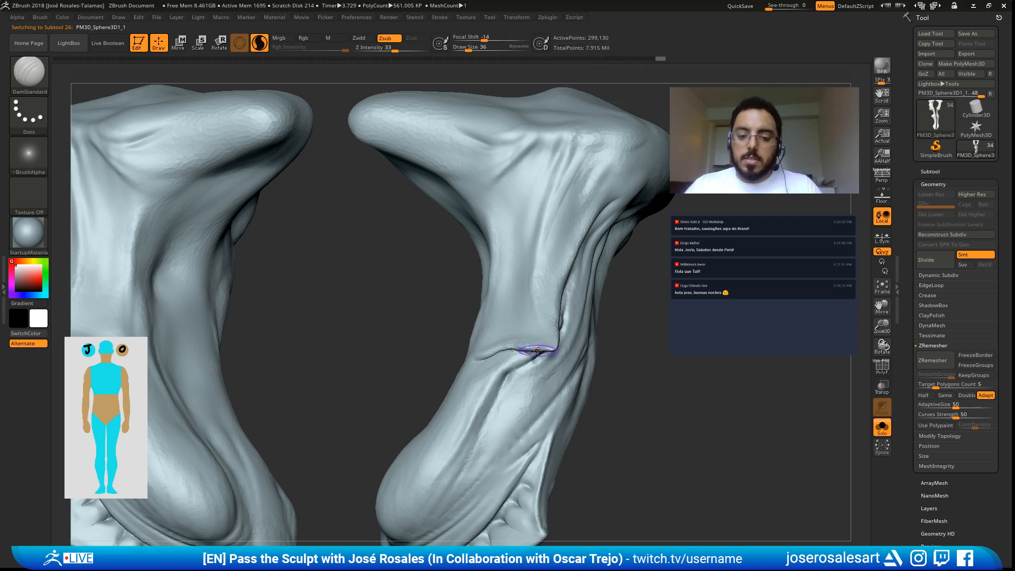
pyautogui.moveTo(521, 351)
pyautogui.mouseDown()
pyautogui.moveTo(476, 381)
pyautogui.moveTo(499, 269)
pyautogui.moveTo(528, 490)
pyautogui.moveTo(464, 462)
pyautogui.moveTo(354, 372)
pyautogui.moveTo(436, 266)
pyautogui.mouseUp()
pyautogui.hotkey('shift', 'f')
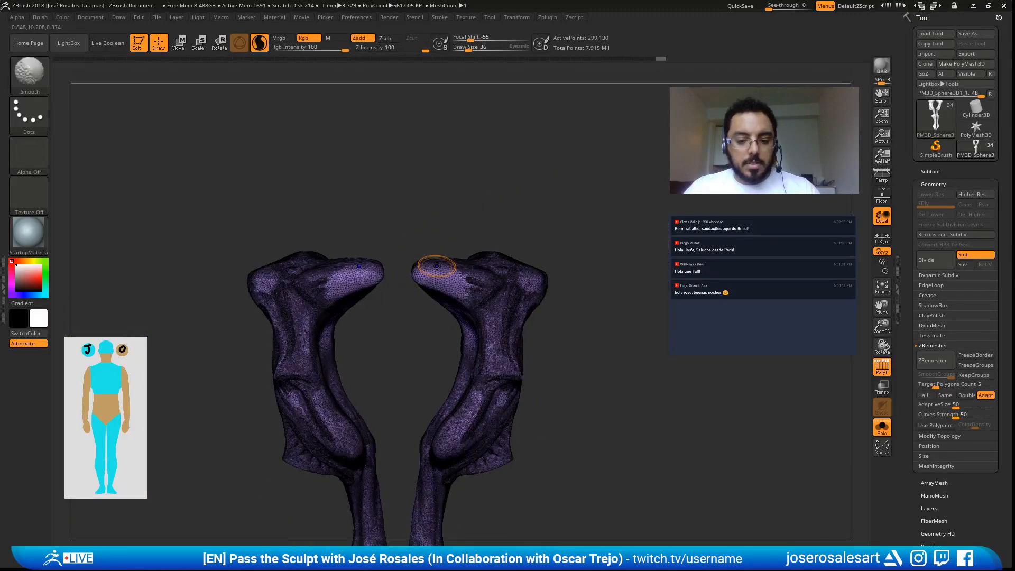
pyautogui.hotkey('shift', 'f')
pyautogui.press('f')
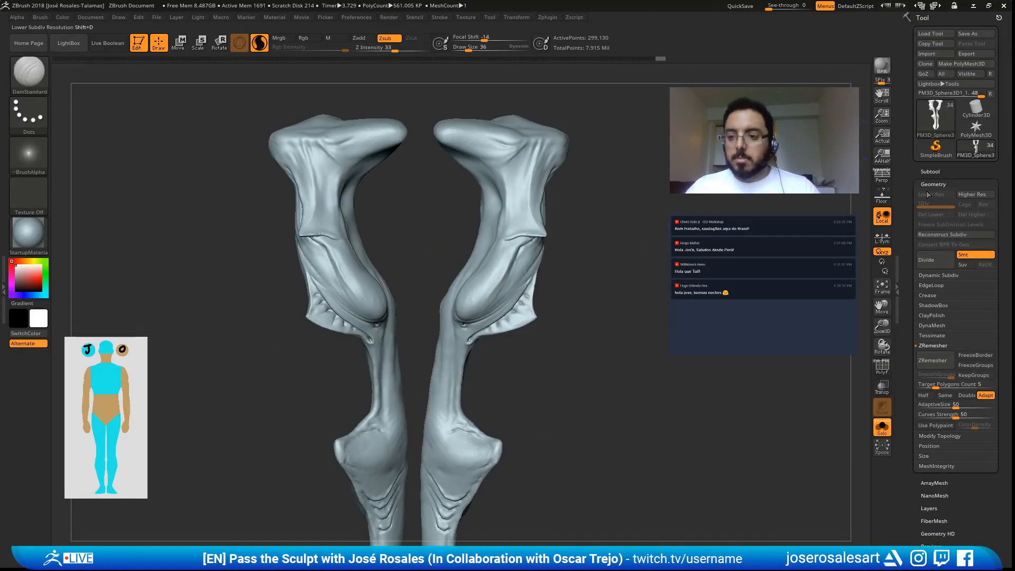
# Step: Switch back to the remeshed legs and examine their wireframe and surface up close around the hips, thighs and knees
pyautogui.keyDown('alt'); pyautogui.click(457, 379); pyautogui.keyUp('alt')
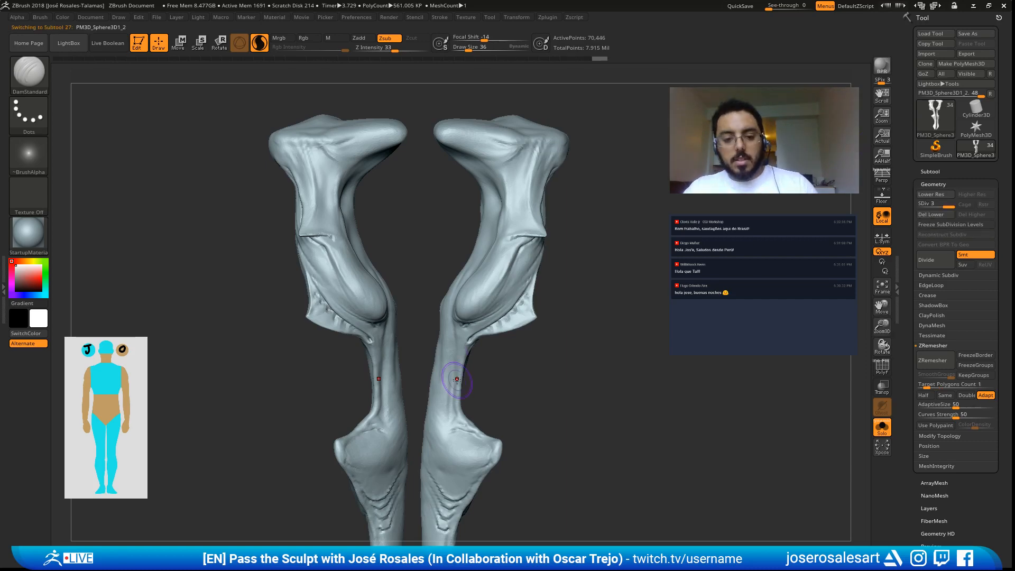
pyautogui.moveTo(525, 233)
pyautogui.keyDown('alt'); pyautogui.mouseDown()
pyautogui.moveTo(501, 305)
pyautogui.moveTo(509, 291)
pyautogui.moveTo(481, 226)
pyautogui.mouseUp(); pyautogui.keyUp('alt')
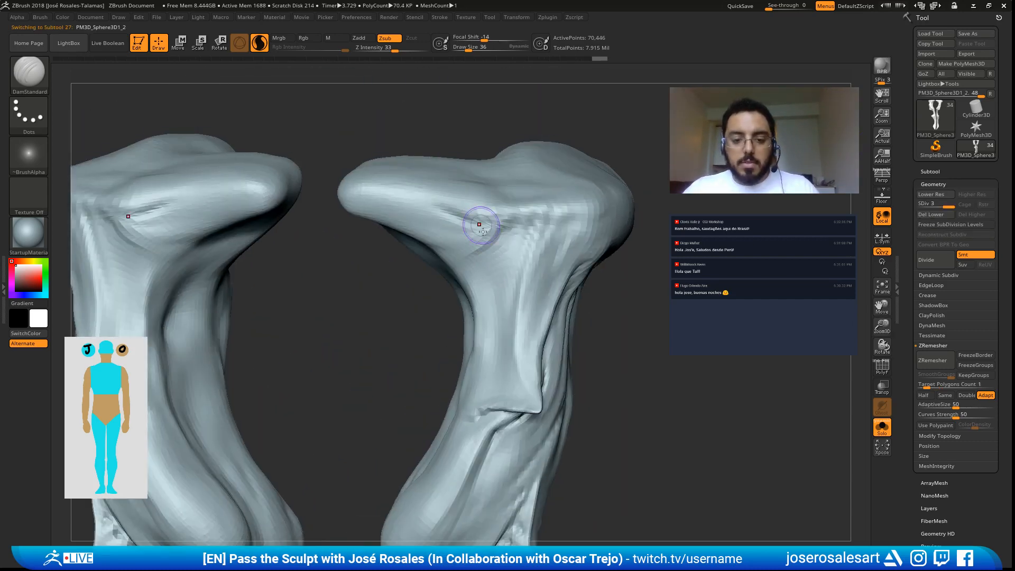
pyautogui.hotkey('shift', 'f')
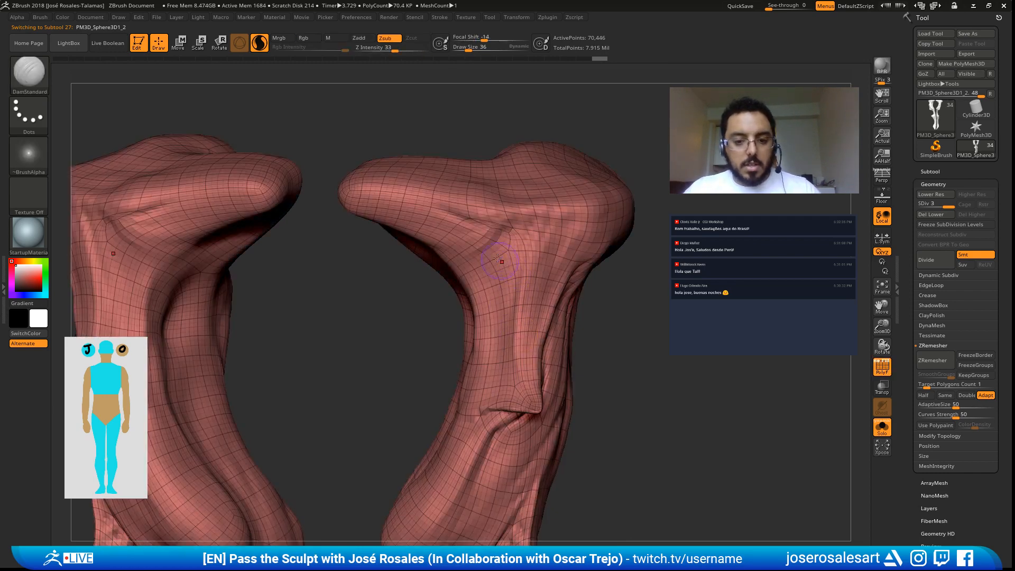
pyautogui.hotkey('shift', 'f')
pyautogui.moveTo(532, 331)
pyautogui.keyDown('alt'); pyautogui.mouseDown()
pyautogui.moveTo(515, 310)
pyautogui.moveTo(569, 285)
pyautogui.moveTo(465, 392)
pyautogui.moveTo(453, 310)
pyautogui.moveTo(470, 323)
pyautogui.mouseUp(); pyautogui.keyUp('alt')
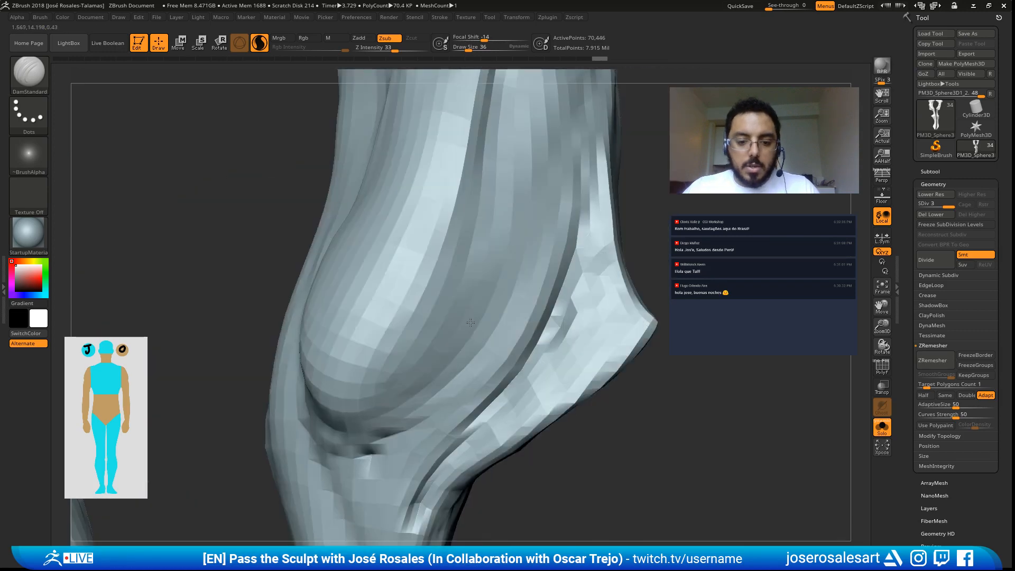
pyautogui.moveTo(471, 323)
pyautogui.mouseDown(button='right')
pyautogui.moveTo(417, 284)
pyautogui.moveTo(450, 295)
pyautogui.mouseUp(button='right')
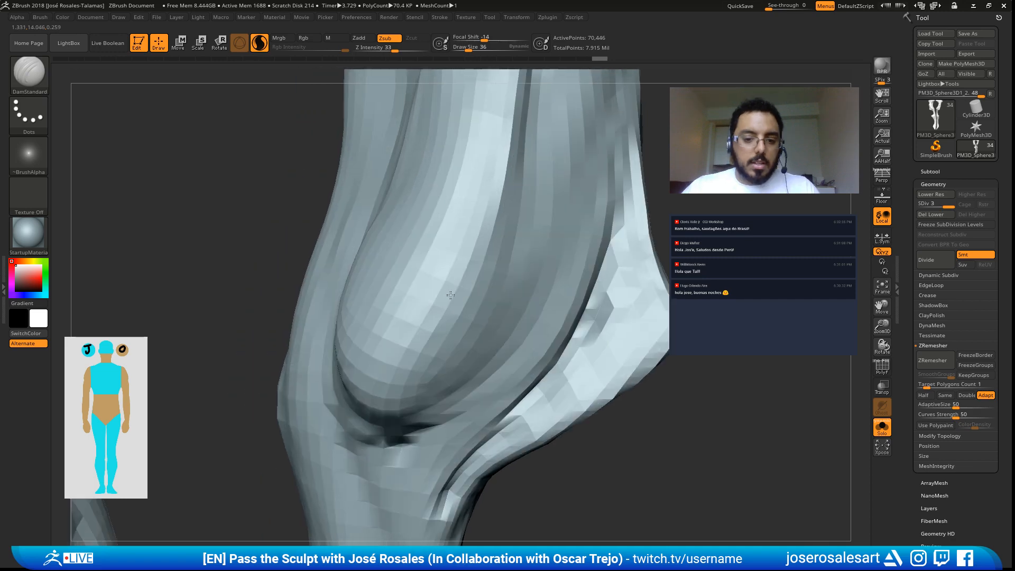
pyautogui.moveTo(451, 295)
pyautogui.mouseDown(button='right')
pyautogui.moveTo(465, 240)
pyautogui.moveTo(405, 324)
pyautogui.mouseUp(button='right')
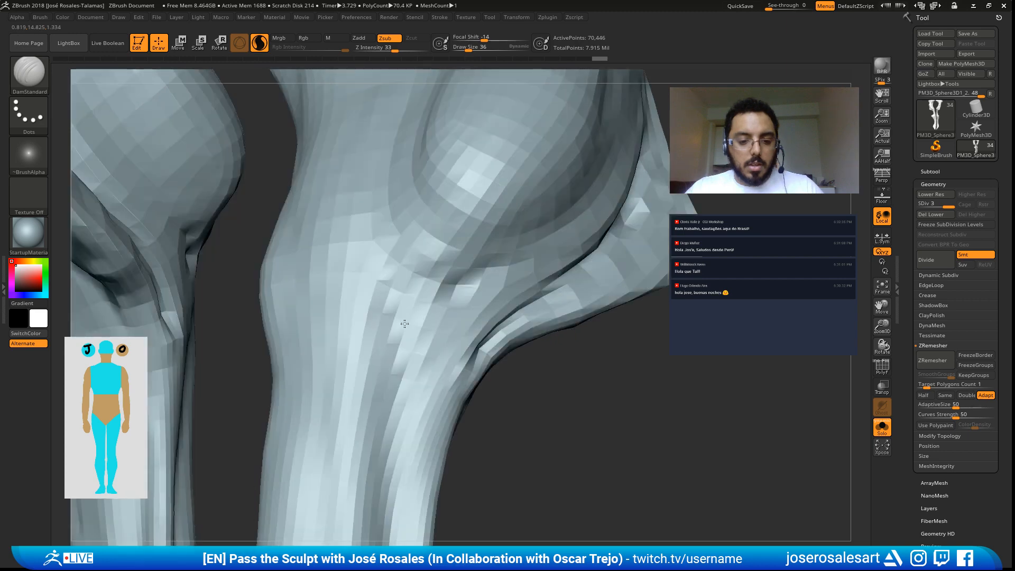
pyautogui.moveTo(405, 323)
pyautogui.mouseDown(button='right')
pyautogui.moveTo(379, 340)
pyautogui.moveTo(495, 347)
pyautogui.mouseUp(button='right')
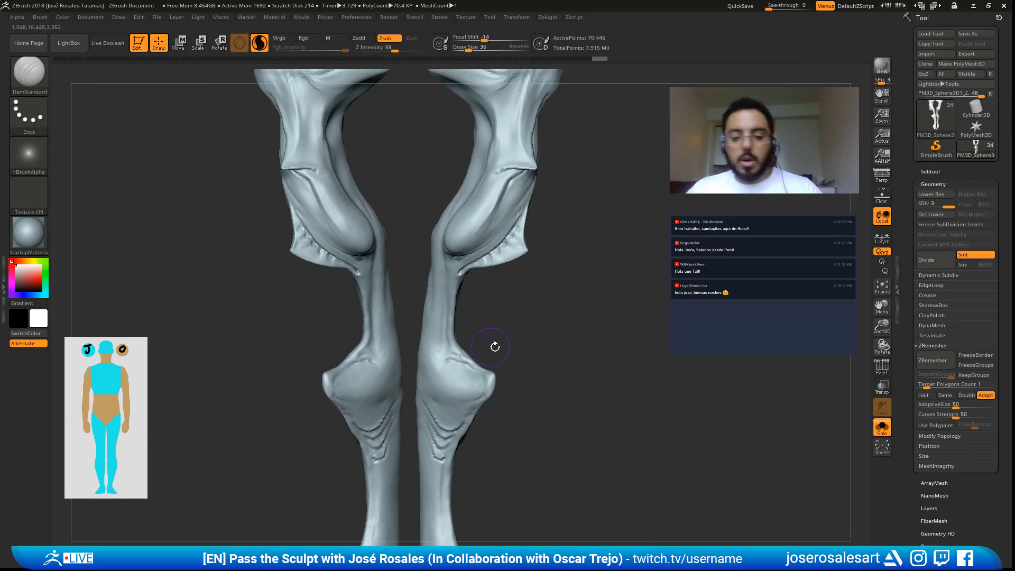
# Step: Subdivide the remeshed legs to level 4, reproject the original's detail with ProjectAll and compare both versions in solo view
pyautogui.hotkey('ctrl', 'd')
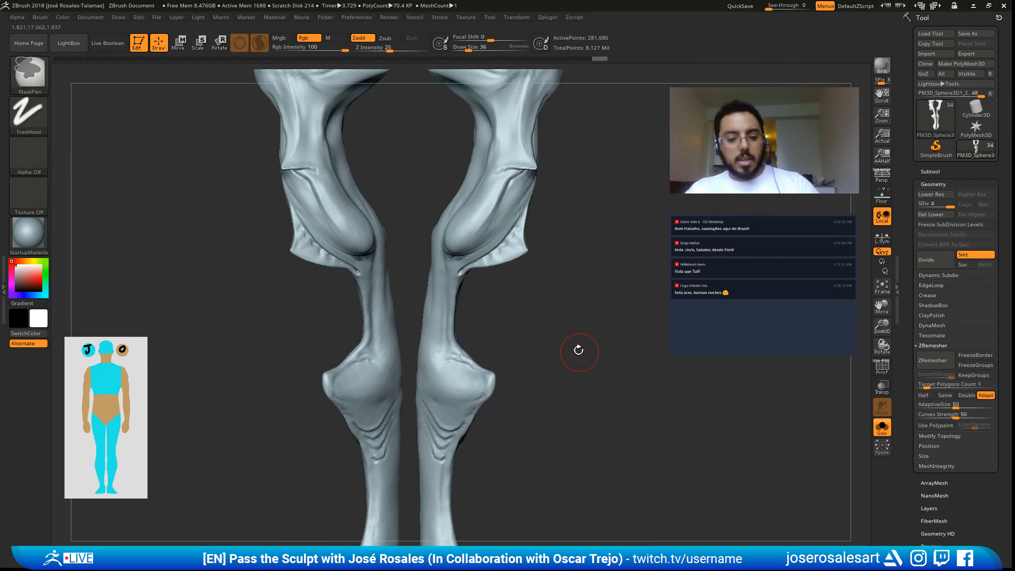
pyautogui.hotkey('alt', 's')
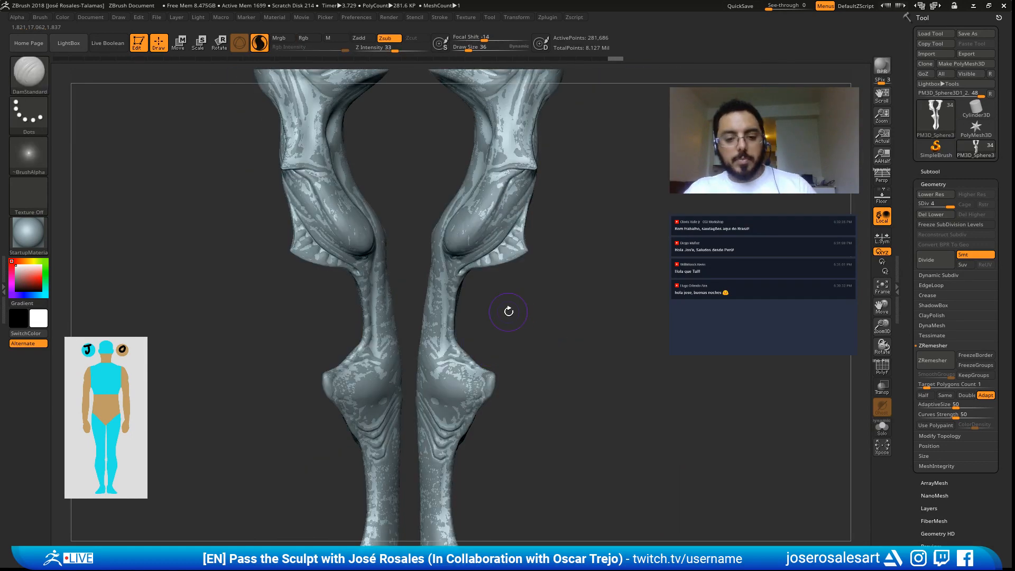
pyautogui.keyDown('alt'); pyautogui.moveTo(509, 311); pyautogui.dragTo(555, 338); pyautogui.keyUp('alt')
pyautogui.click(931, 172)
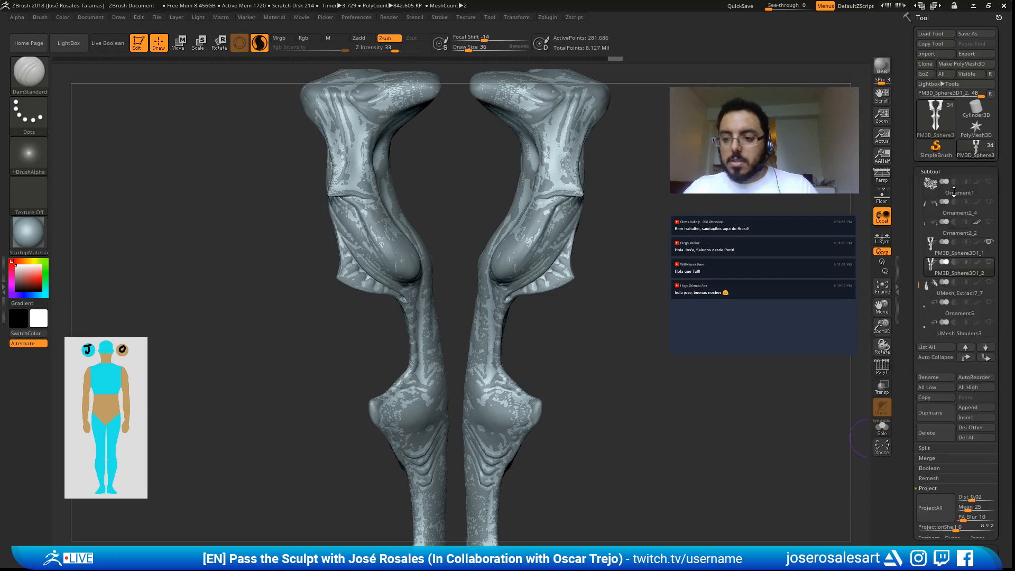
pyautogui.click(931, 507)
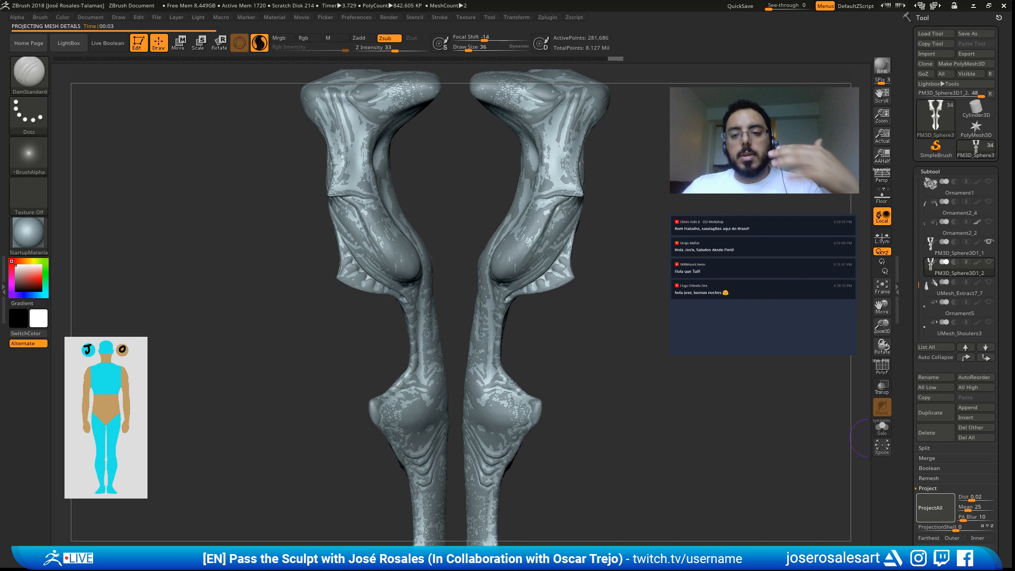
pyautogui.click(882, 427)
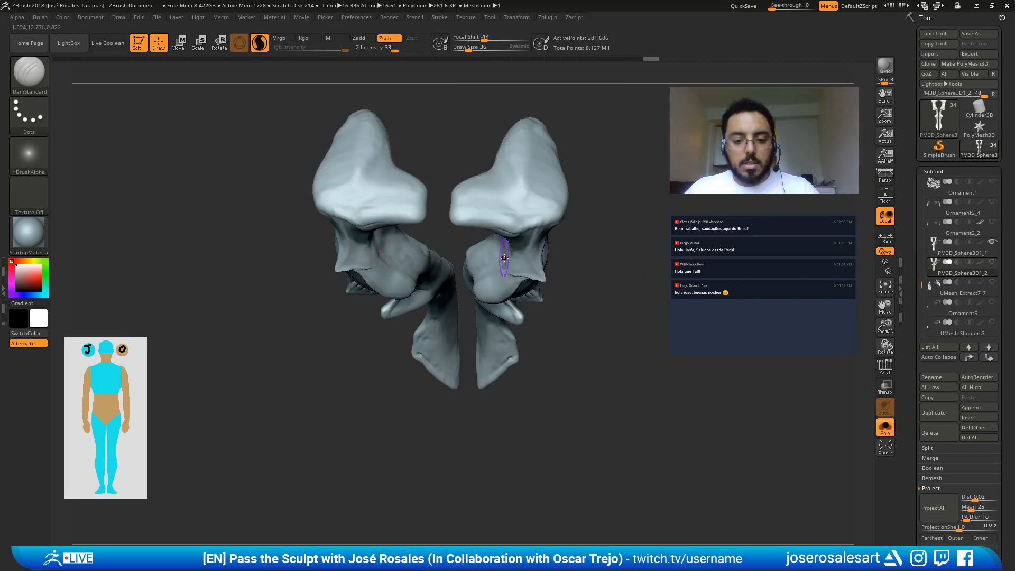
pyautogui.press('Up')
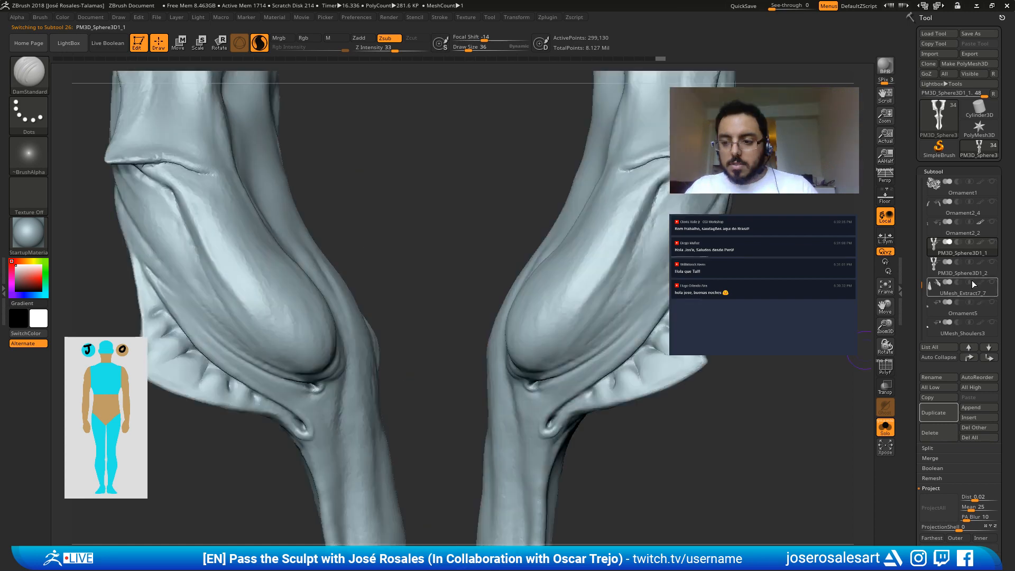
# Step: Subdivide the remeshed legs once more and project the original legs' detail onto them again with ProjectAll
pyautogui.click(962, 267)
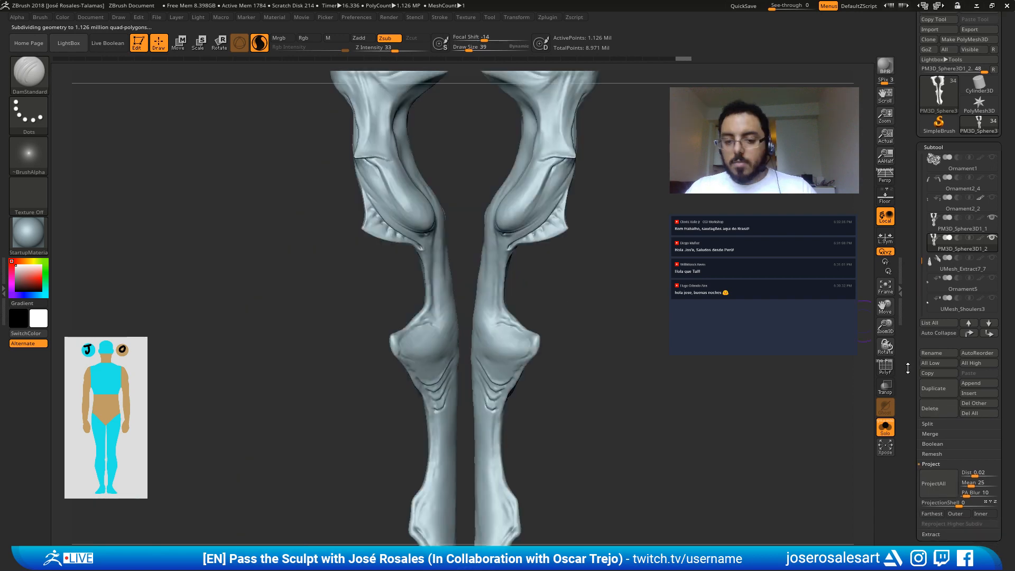
pyautogui.click(962, 224)
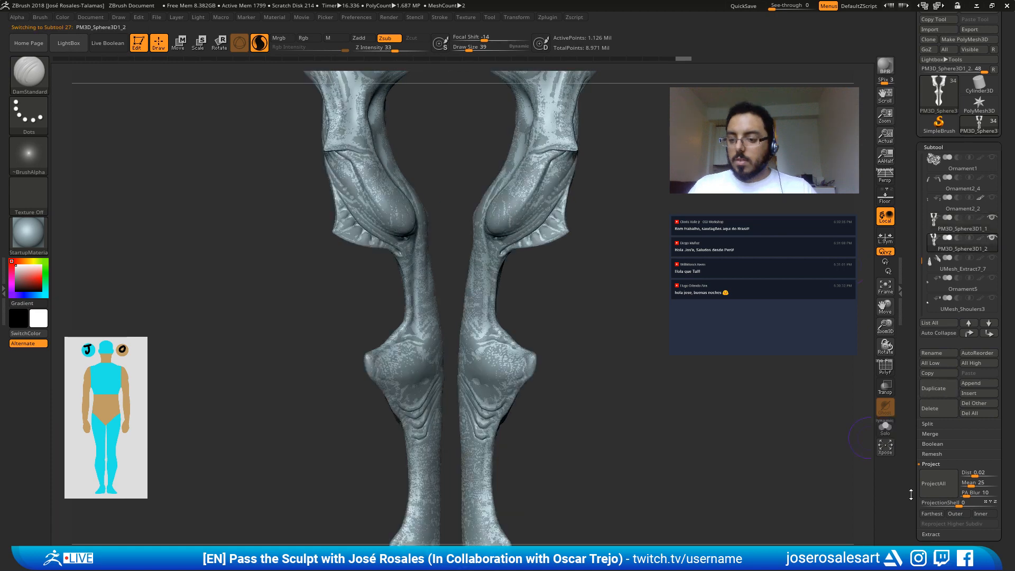
pyautogui.click(933, 483)
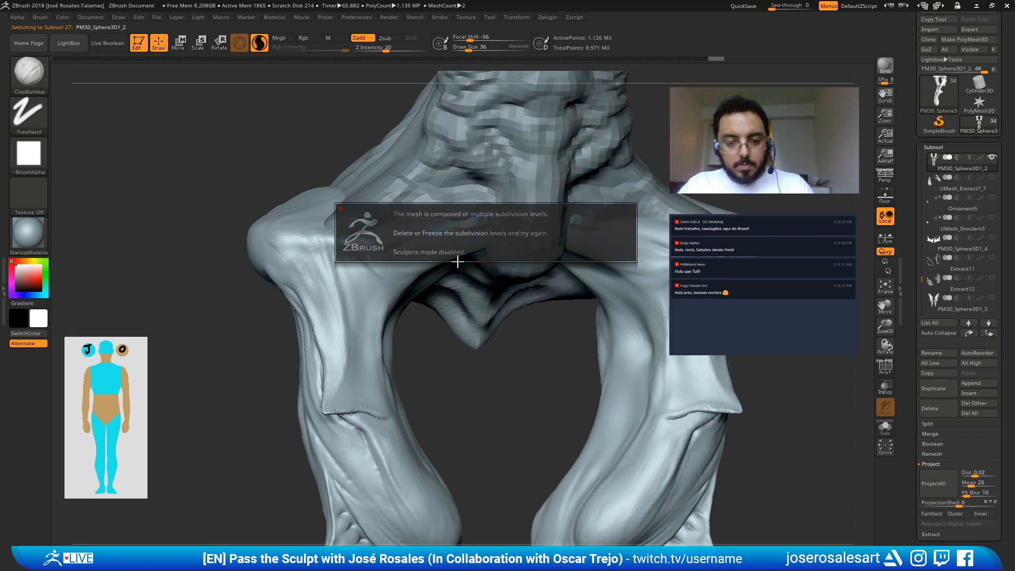
# Step: Refine the folds on the front of the hips and upper thighs with the DamStandard, Smooth and Standard brushes
pyautogui.moveTo(458, 261); pyautogui.dragTo(456, 164)
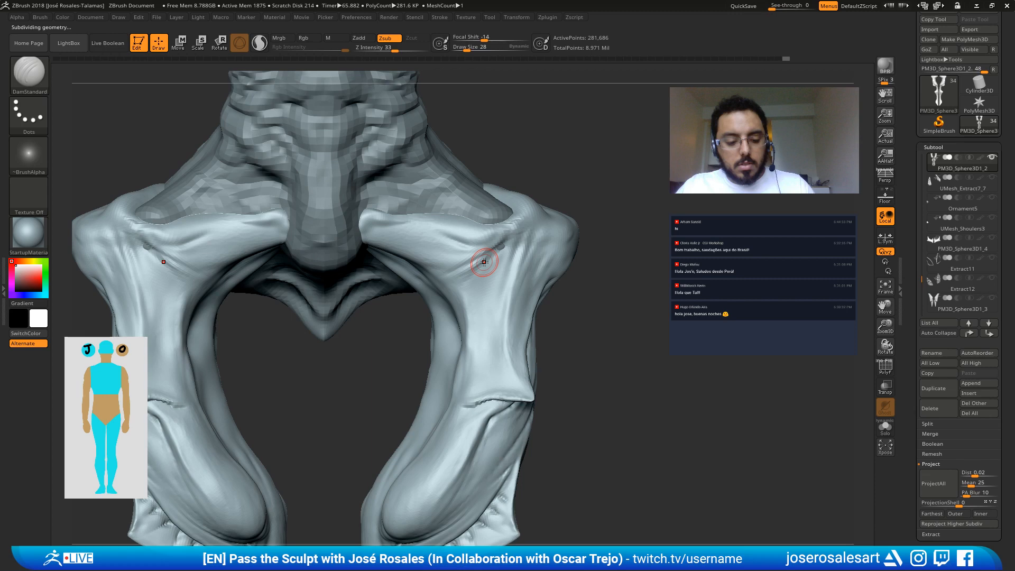
pyautogui.press('shift')
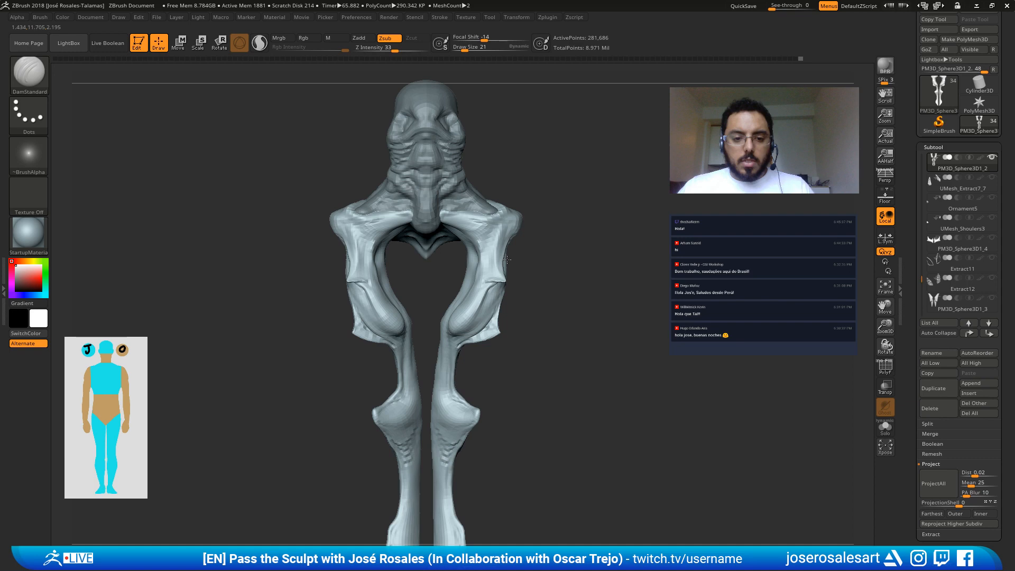
pyautogui.keyDown('alt'); pyautogui.moveTo(507, 260); pyautogui.dragTo(469, 228); pyautogui.keyUp('alt')
pyautogui.keyDown('ctrl'); pyautogui.moveTo(453, 295); pyautogui.dragTo(465, 294, button='right'); pyautogui.keyUp('ctrl')
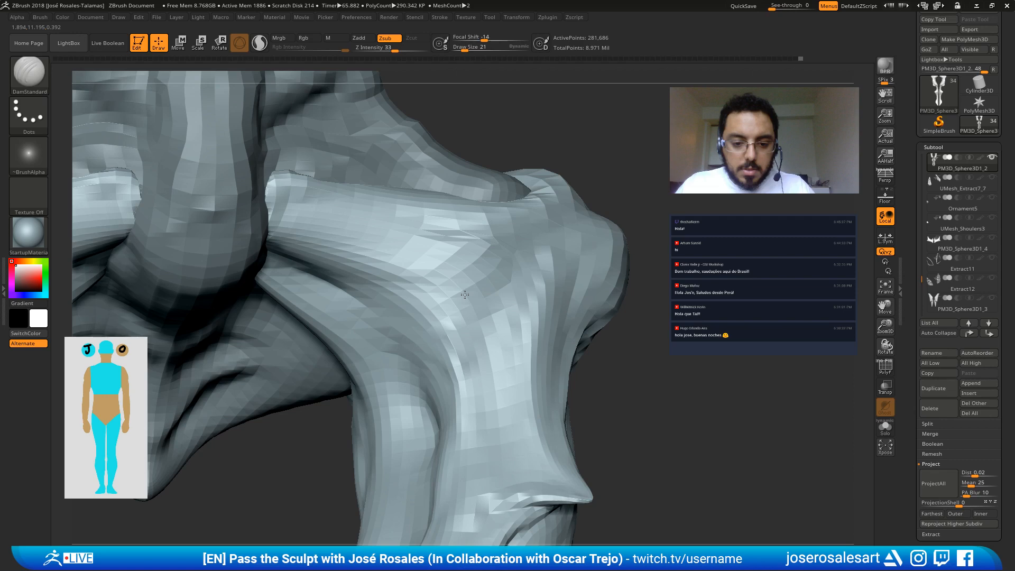
pyautogui.moveTo(465, 295); pyautogui.dragTo(402, 279, button='right')
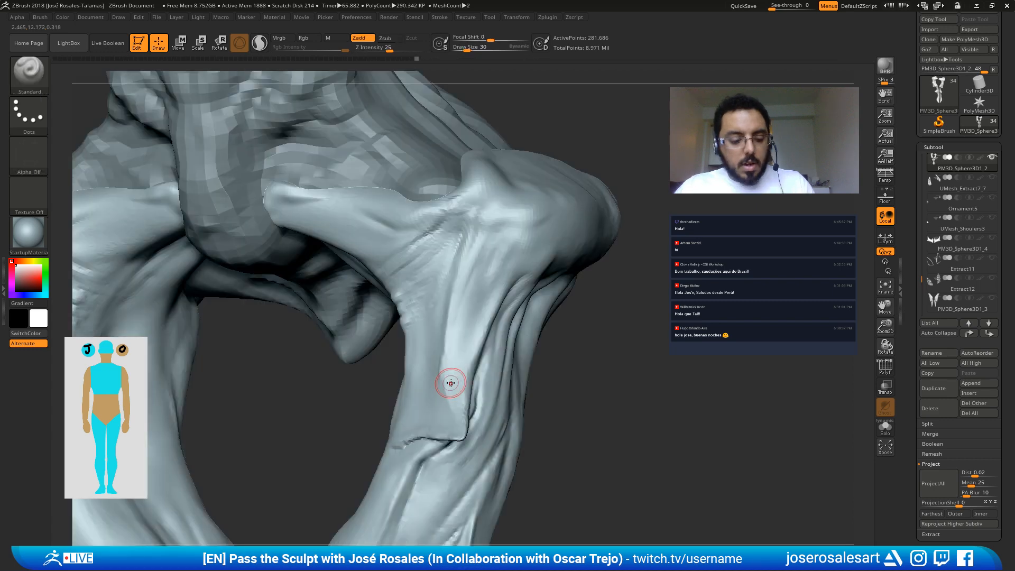
pyautogui.press('[')
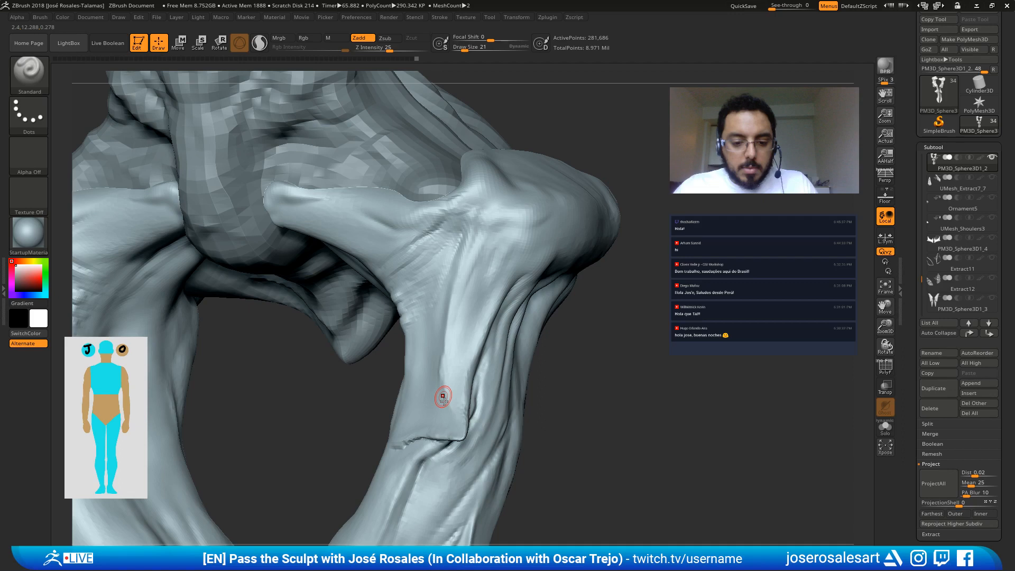
pyautogui.moveTo(443, 397)
pyautogui.mouseDown(button='right')
pyautogui.moveTo(491, 370)
pyautogui.moveTo(486, 339)
pyautogui.moveTo(450, 366)
pyautogui.mouseUp(button='right')
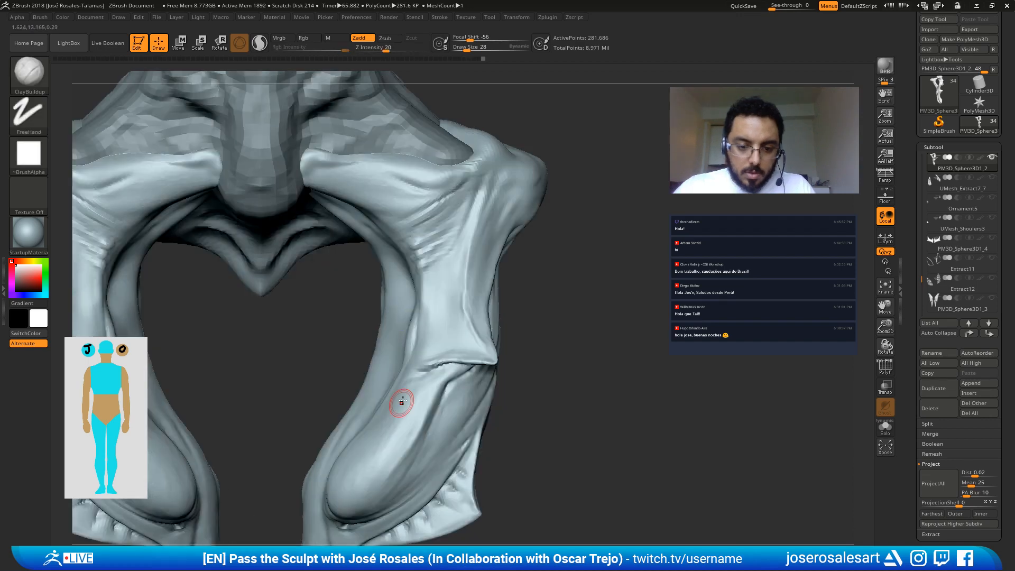
# Step: Build up the inner ends of the hip bones with ClayBuildup at draw size 21
pyautogui.moveTo(401, 403); pyautogui.dragTo(339, 312)
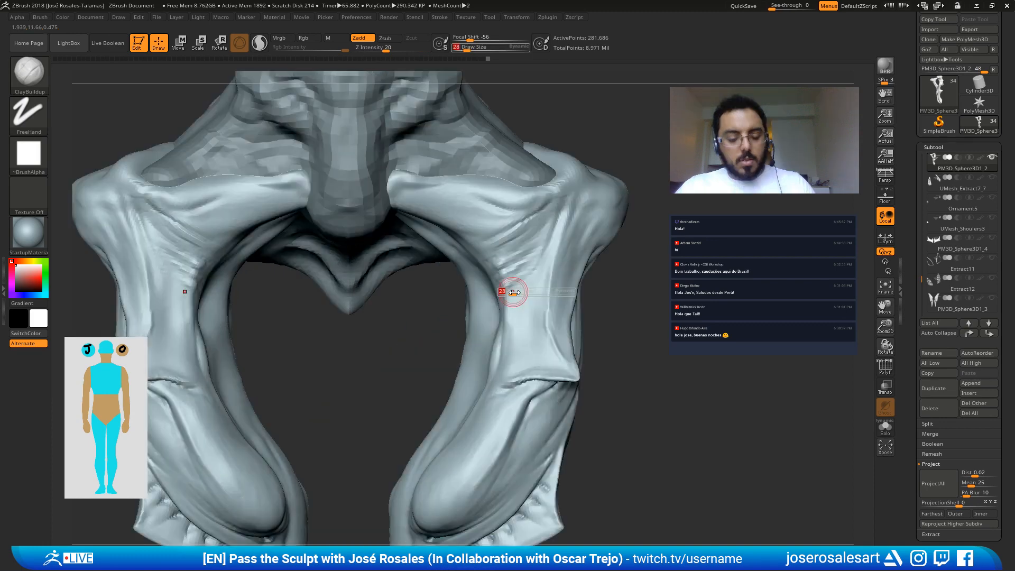
pyautogui.press('s')
pyautogui.moveTo(514, 295); pyautogui.dragTo(512, 296)
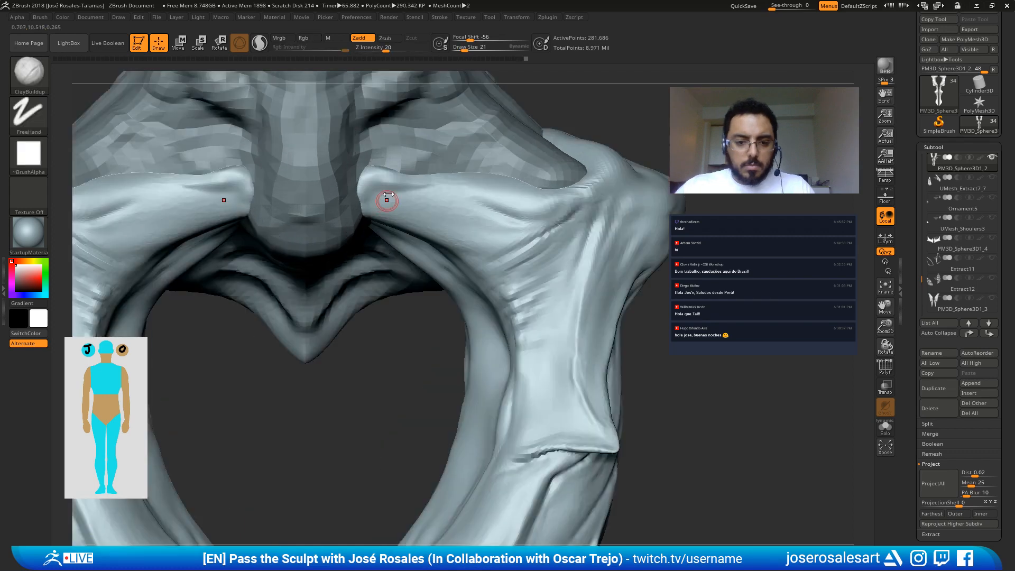
pyautogui.moveTo(409, 180)
pyautogui.mouseDown()
pyautogui.moveTo(390, 182)
pyautogui.moveTo(434, 183)
pyautogui.mouseUp()
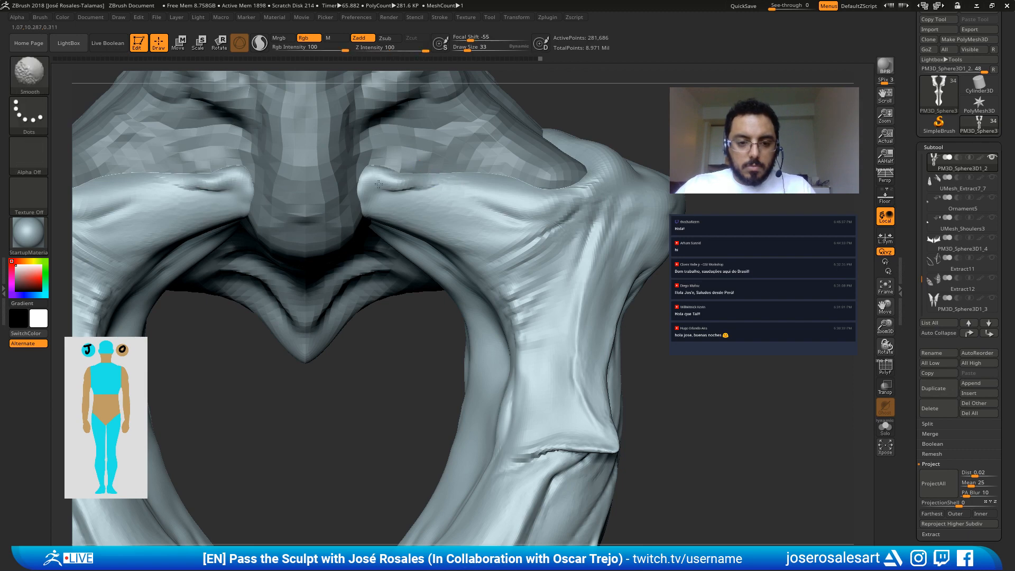
# Step: Carve grooves with DamStandard along the front of the hip bones, from their inner ends outward
pyautogui.press('b')
pyautogui.press('d')
pyautogui.press('s')
pyautogui.moveTo(412, 198); pyautogui.dragTo(382, 191, button='right')
pyautogui.moveTo(385, 189); pyautogui.dragTo(428, 185)
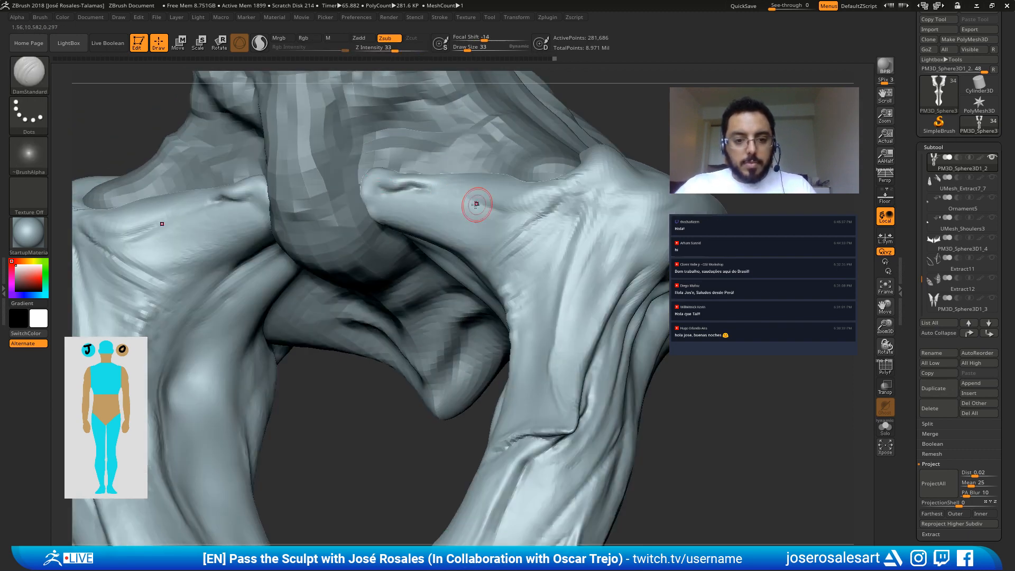
pyautogui.moveTo(476, 204); pyautogui.dragTo(505, 212, button='right')
pyautogui.moveTo(445, 192); pyautogui.dragTo(515, 218)
pyautogui.moveTo(515, 218)
pyautogui.mouseDown(button='right')
pyautogui.moveTo(245, 240)
pyautogui.moveTo(306, 220)
pyautogui.moveTo(324, 227)
pyautogui.mouseUp(button='right')
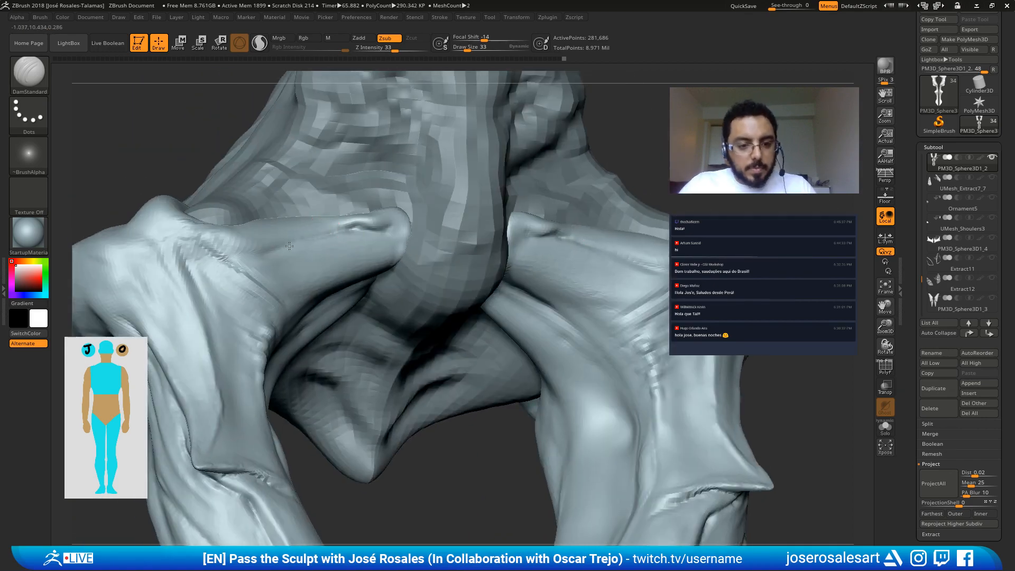
pyautogui.moveTo(255, 254); pyautogui.dragTo(245, 312, button='right')
pyautogui.moveTo(280, 246)
pyautogui.mouseDown()
pyautogui.moveTo(339, 238)
pyautogui.moveTo(272, 238)
pyautogui.moveTo(257, 257)
pyautogui.mouseUp()
# Step: Raise the rounded rims at the inner tips of the hip bones with the Standard and ClayBuildup brushes
pyautogui.press('b')
pyautogui.press('s')
pyautogui.press('t')
pyautogui.press('[')
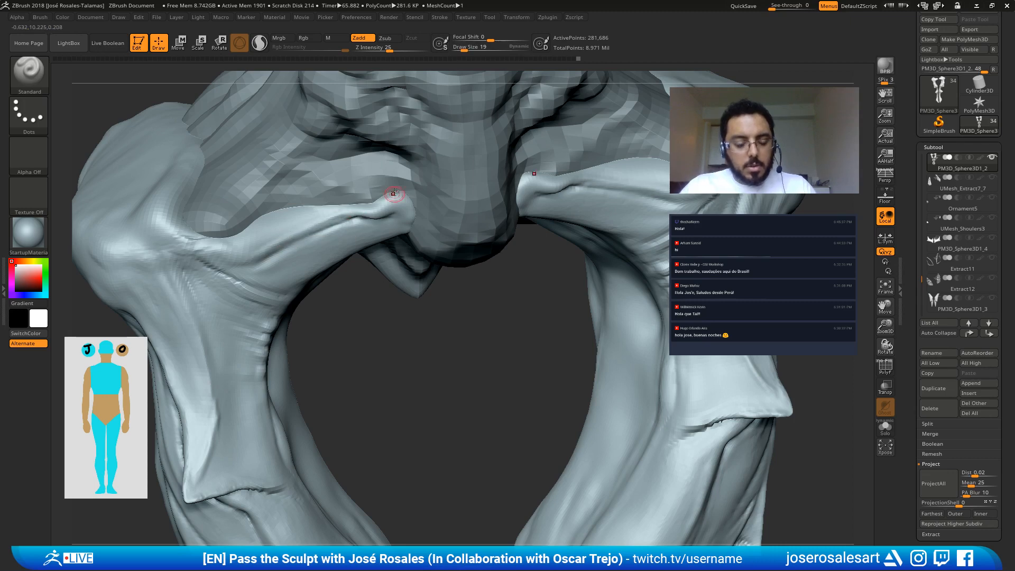
pyautogui.press('b')
pyautogui.press('c')
pyautogui.press('b')
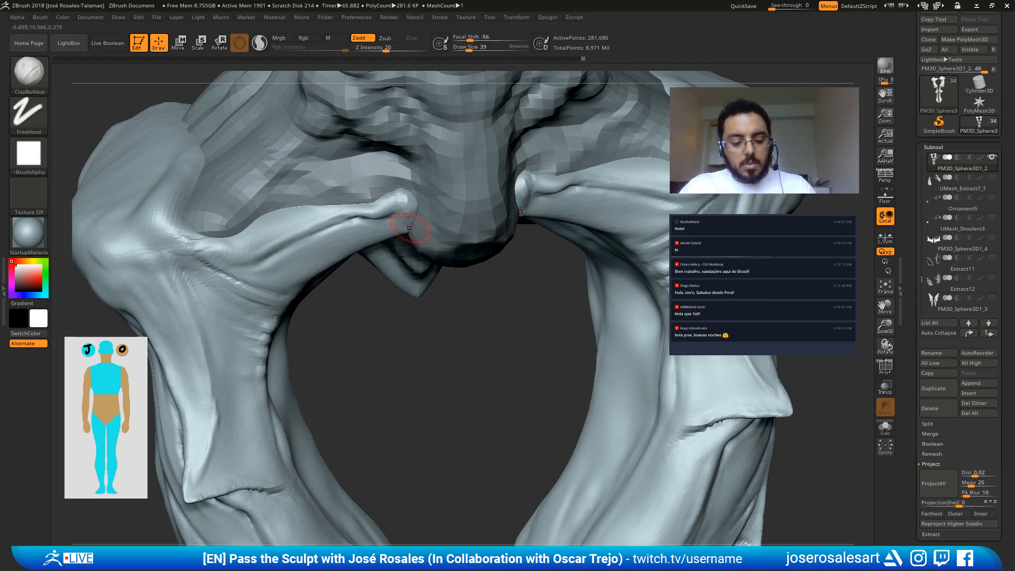
# Step: Pull the inner ends of the hip bones into upper and lower points with the SnakeHook brush
pyautogui.press('b')
pyautogui.press('s')
pyautogui.press('h')
pyautogui.moveTo(413, 210)
pyautogui.mouseDown(button='right')
pyautogui.moveTo(428, 119)
pyautogui.moveTo(402, 208)
pyautogui.mouseUp(button='right')
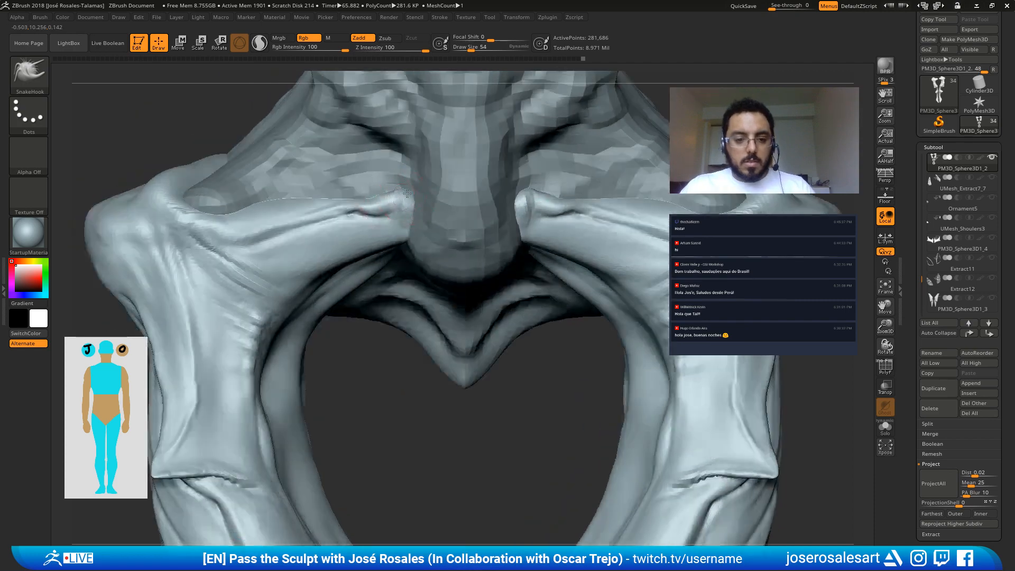
pyautogui.moveTo(402, 207)
pyautogui.mouseDown()
pyautogui.moveTo(390, 185)
pyautogui.moveTo(399, 216)
pyautogui.mouseUp()
pyautogui.moveTo(402, 214)
pyautogui.mouseDown(button='right')
pyautogui.moveTo(441, 230)
pyautogui.moveTo(432, 242)
pyautogui.mouseUp(button='right')
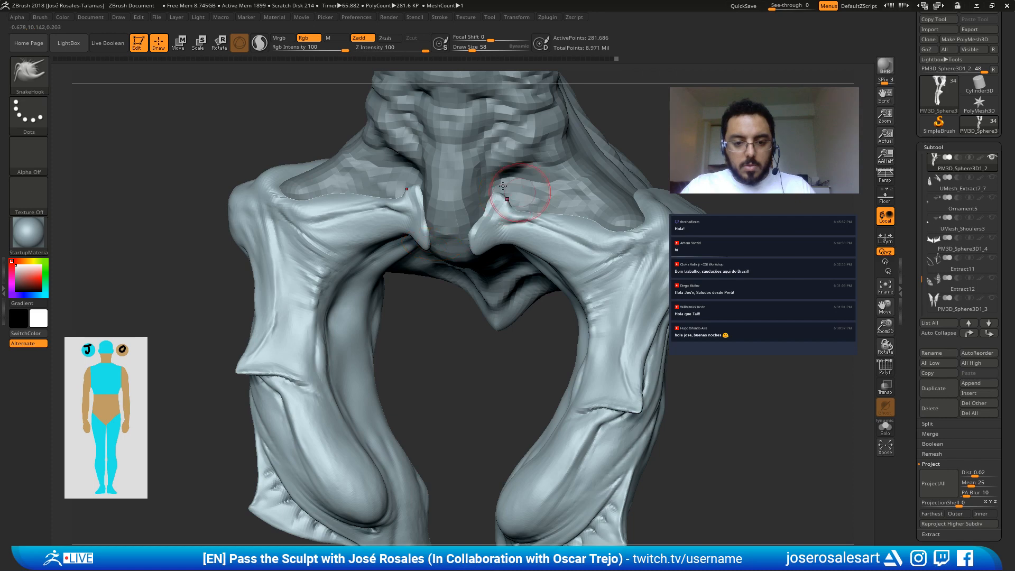
pyautogui.moveTo(520, 201)
pyautogui.keyDown('shift'); pyautogui.mouseDown(button='right')
pyautogui.moveTo(492, 221)
pyautogui.moveTo(386, 198)
pyautogui.moveTo(551, 266)
pyautogui.mouseUp(button='right'); pyautogui.keyUp('shift')
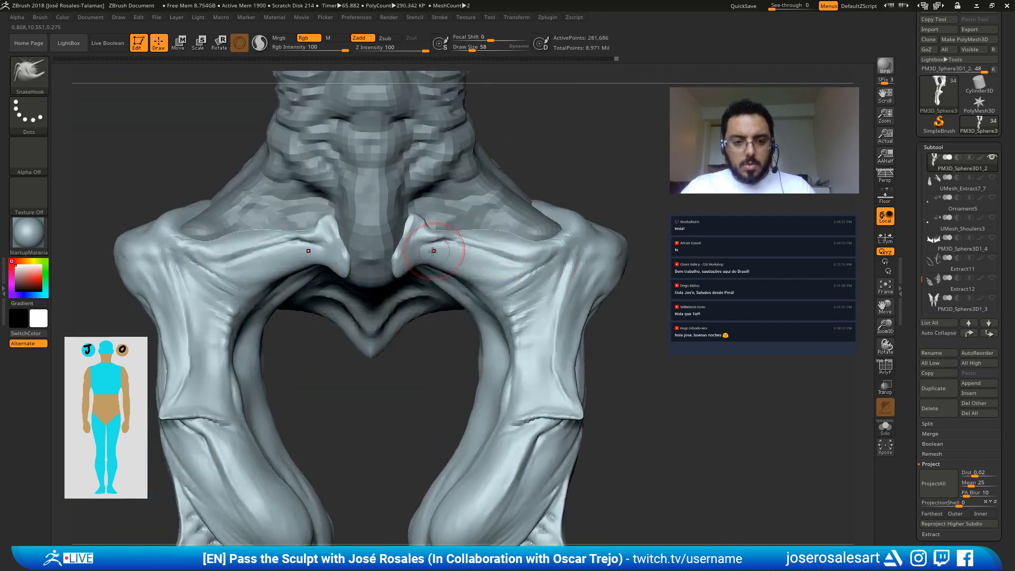
pyautogui.moveTo(433, 251)
pyautogui.keyDown('ctrl'); pyautogui.mouseDown(button='right')
pyautogui.moveTo(465, 279)
pyautogui.moveTo(428, 264)
pyautogui.mouseUp(button='right'); pyautogui.keyUp('ctrl')
# Step: Add volume around the forked inner hip tips with ClayBuildup and smooth it, checking the wireframe
pyautogui.press('b')
pyautogui.press('c')
pyautogui.press('b')
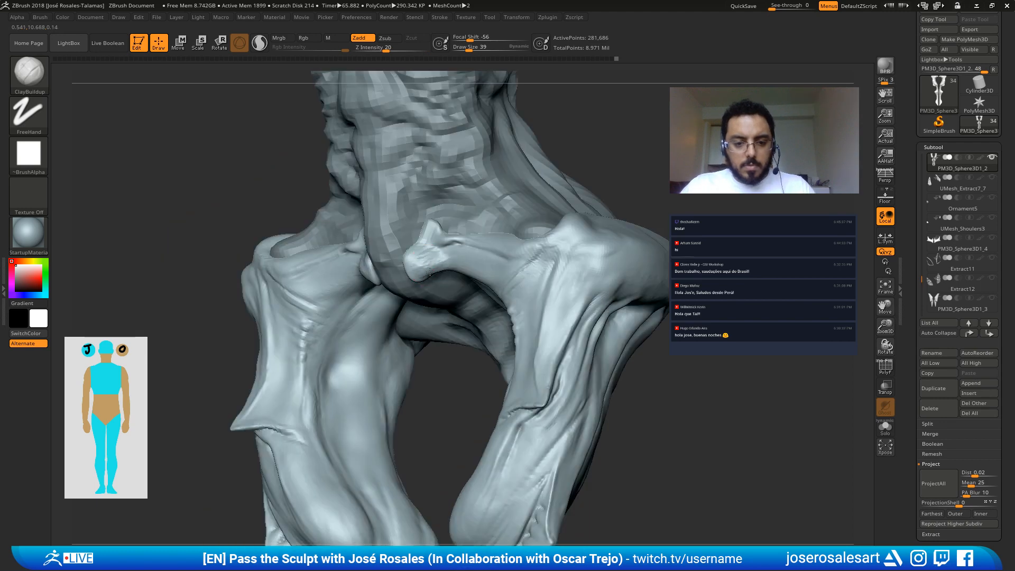
pyautogui.moveTo(449, 260); pyautogui.dragTo(429, 263)
pyautogui.moveTo(429, 263); pyautogui.dragTo(450, 269, button='right')
pyautogui.hotkey('shift', 'f')
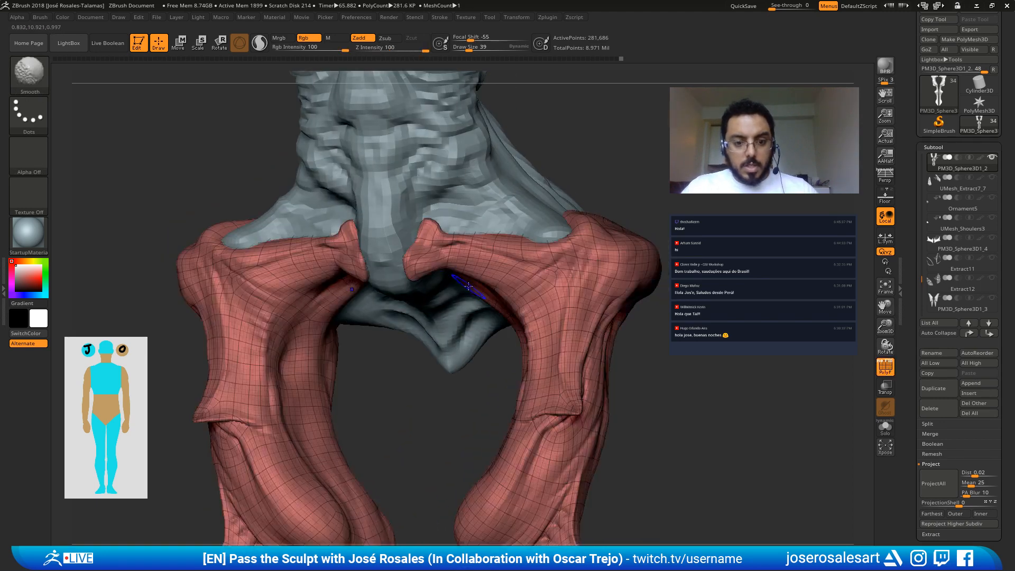
pyautogui.hotkey('shift', 'f')
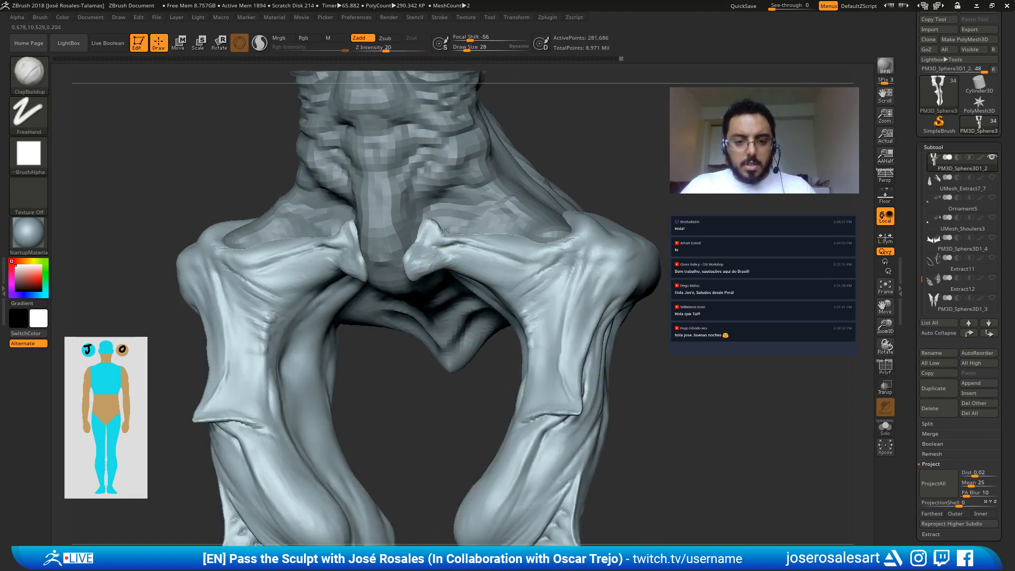
pyautogui.moveTo(445, 233); pyautogui.dragTo(438, 262, button='right')
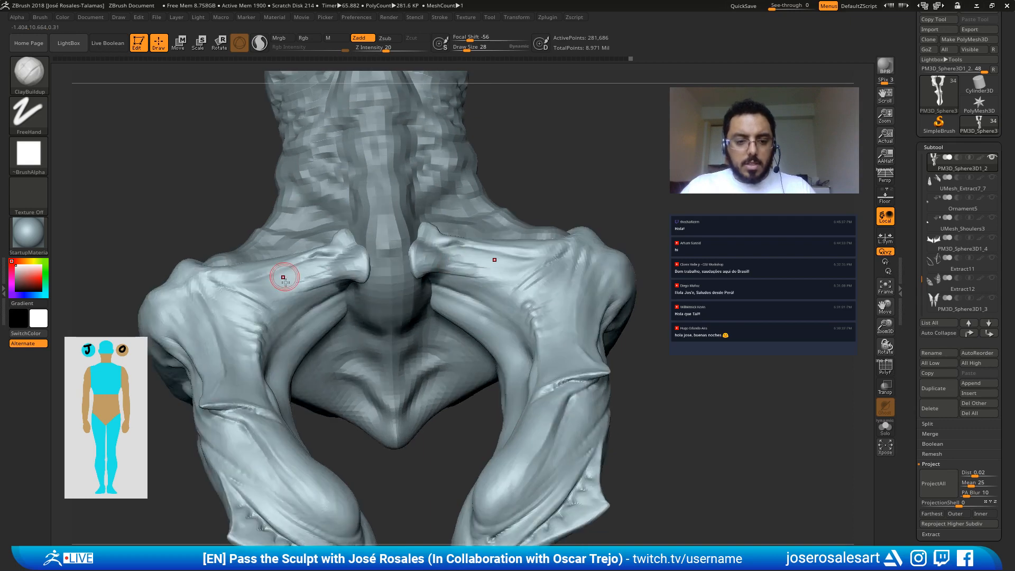
pyautogui.moveTo(283, 277)
pyautogui.mouseDown(button='right')
pyautogui.moveTo(340, 268)
pyautogui.moveTo(320, 281)
pyautogui.moveTo(354, 267)
pyautogui.moveTo(392, 290)
pyautogui.moveTo(373, 291)
pyautogui.moveTo(359, 273)
pyautogui.moveTo(278, 272)
pyautogui.moveTo(314, 292)
pyautogui.mouseUp(button='right')
pyautogui.press('shift')
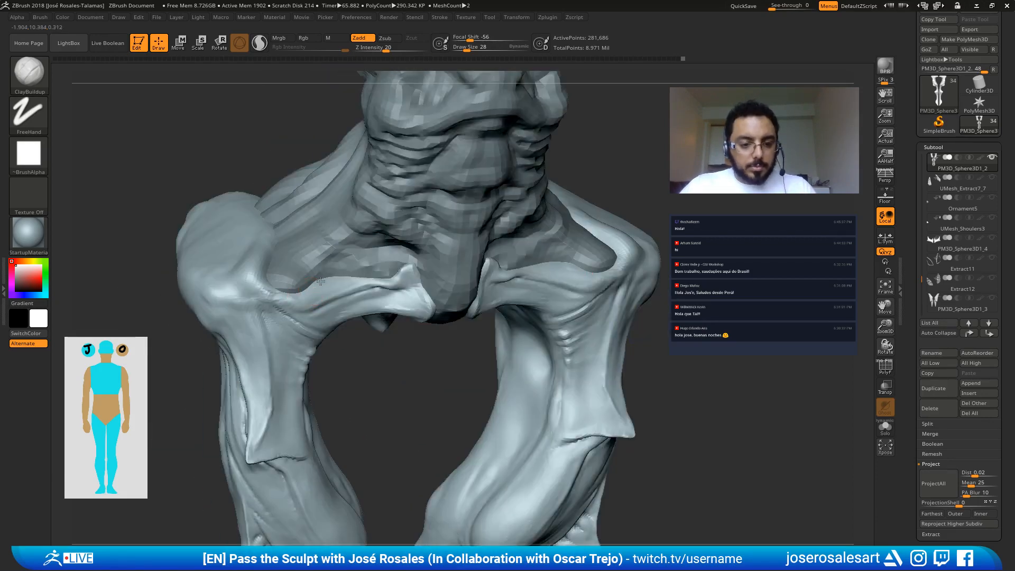
# Step: Sculpt raised folds along the upper front rim of the hips with the Standard brush
pyautogui.press('b')
pyautogui.press('s')
pyautogui.press('t')
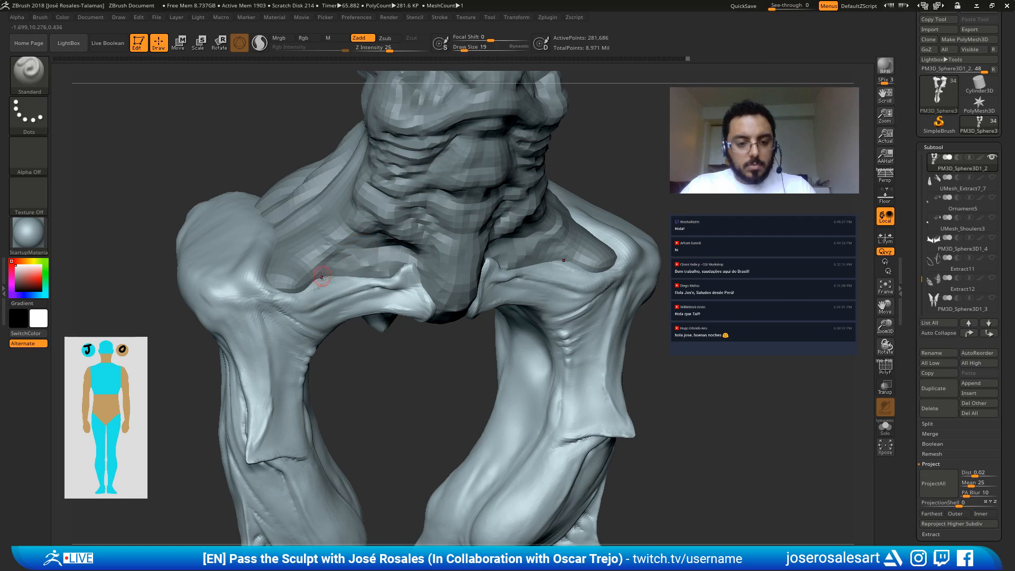
pyautogui.moveTo(331, 276); pyautogui.dragTo(340, 277)
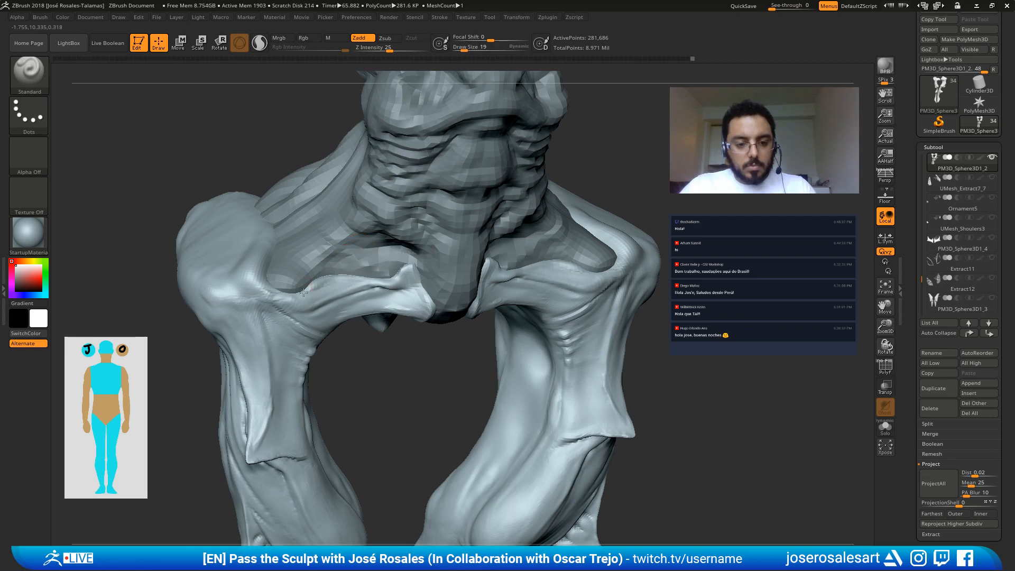
pyautogui.moveTo(303, 293); pyautogui.dragTo(332, 272, button='right')
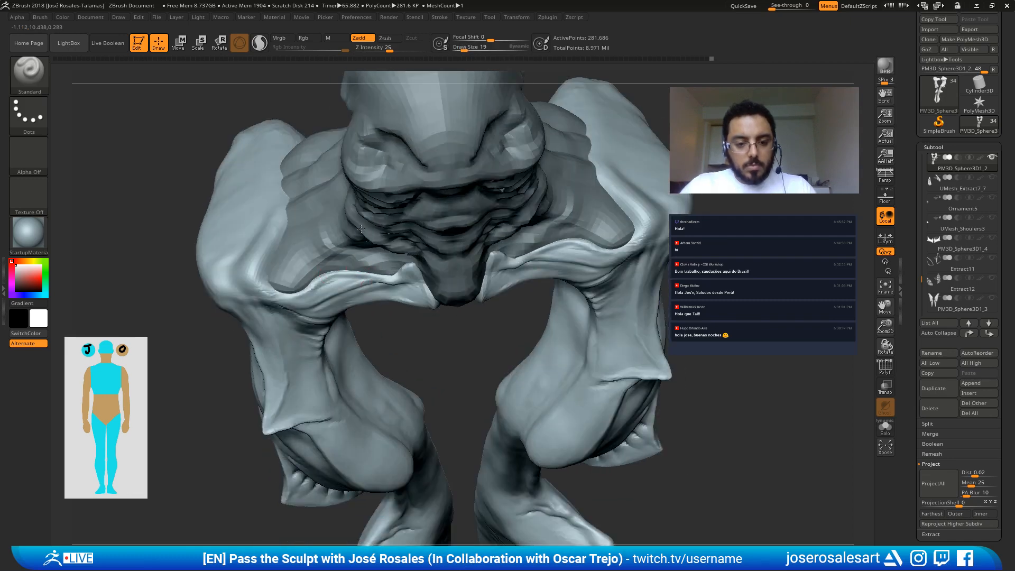
pyautogui.moveTo(361, 229)
pyautogui.mouseDown(button='right')
pyautogui.moveTo(338, 233)
pyautogui.moveTo(350, 279)
pyautogui.moveTo(507, 269)
pyautogui.moveTo(452, 272)
pyautogui.moveTo(487, 299)
pyautogui.moveTo(464, 227)
pyautogui.mouseUp(button='right')
# Step: Pull the top of the outer hip knobs inward with SnakeHook and enlarge the brush to draw size 119
pyautogui.press('f')
pyautogui.press('b')
pyautogui.press('s')
pyautogui.press('h')
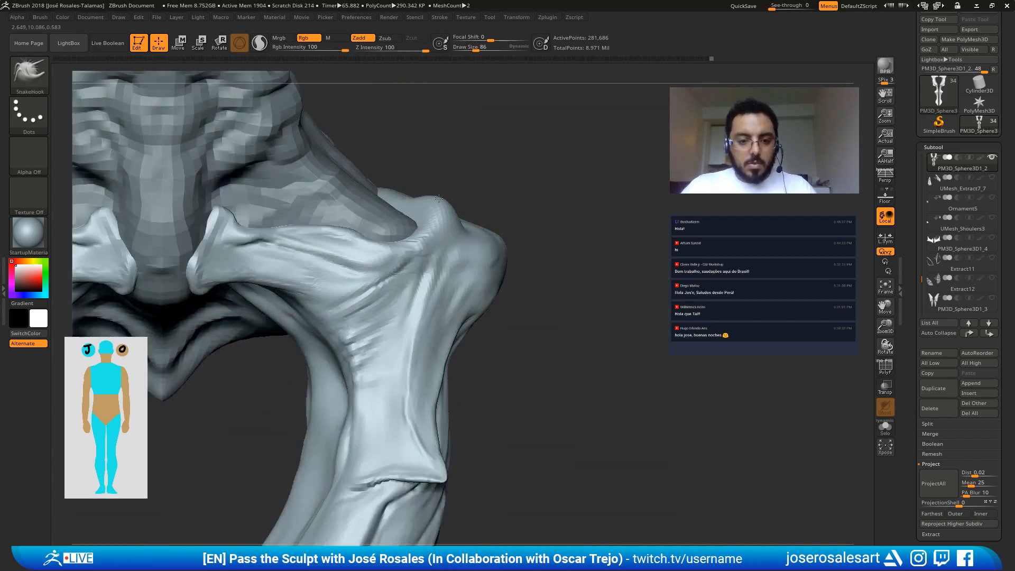
pyautogui.moveTo(439, 198); pyautogui.dragTo(400, 188)
pyautogui.moveTo(409, 201)
pyautogui.mouseDown(button='right')
pyautogui.moveTo(498, 236)
pyautogui.moveTo(502, 272)
pyautogui.moveTo(466, 242)
pyautogui.mouseUp(button='right')
pyautogui.press(']')
pyautogui.press(']')
pyautogui.press(']')
pyautogui.press(']')
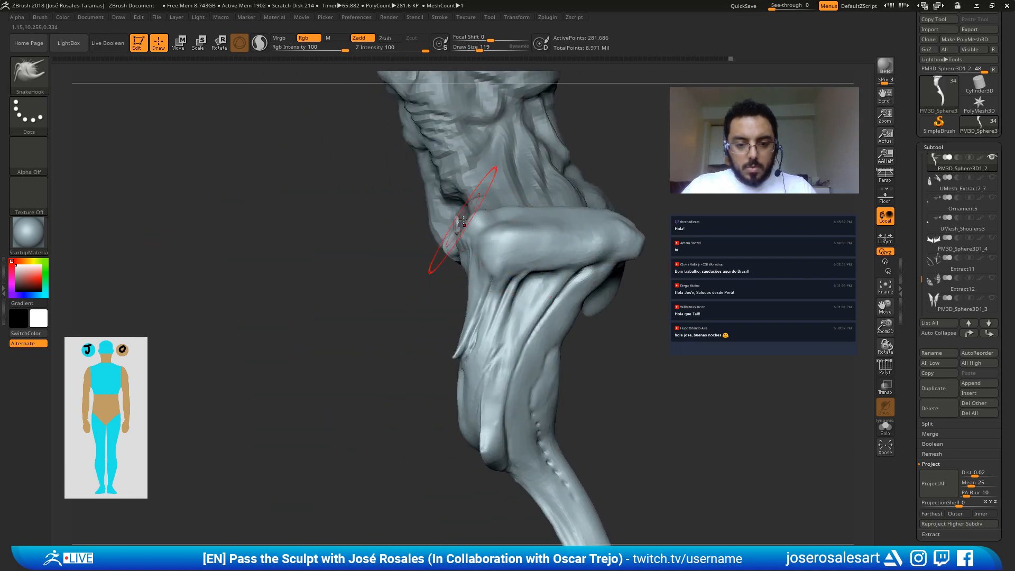
# Step: Pull the upper edge of the outer hip block into a raised corner with SnakeHook
pyautogui.moveTo(474, 255)
pyautogui.mouseDown(button='right')
pyautogui.moveTo(532, 245)
pyautogui.moveTo(446, 302)
pyautogui.moveTo(440, 268)
pyautogui.mouseUp(button='right')
pyautogui.moveTo(557, 263)
pyautogui.keyDown('ctrl'); pyautogui.mouseDown(button='right')
pyautogui.moveTo(410, 281)
pyautogui.moveTo(399, 245)
pyautogui.mouseUp(button='right'); pyautogui.keyUp('ctrl')
pyautogui.moveTo(571, 230)
pyautogui.keyDown('shift'); pyautogui.mouseDown(button='right')
pyautogui.moveTo(587, 226)
pyautogui.moveTo(506, 182)
pyautogui.moveTo(410, 253)
pyautogui.moveTo(465, 238)
pyautogui.moveTo(413, 299)
pyautogui.moveTo(418, 254)
pyautogui.mouseUp(button='right'); pyautogui.keyUp('shift')
pyautogui.moveTo(417, 253)
pyautogui.mouseDown(button='right')
pyautogui.moveTo(438, 264)
pyautogui.moveTo(425, 280)
pyautogui.mouseUp(button='right')
pyautogui.moveTo(418, 277)
pyautogui.mouseDown()
pyautogui.moveTo(434, 262)
pyautogui.moveTo(446, 266)
pyautogui.mouseUp()
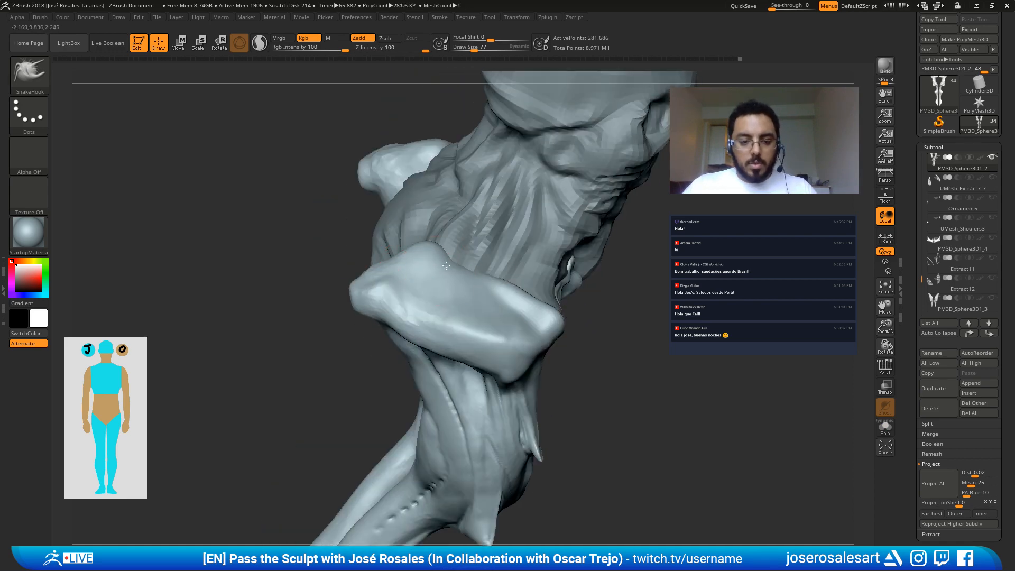
pyautogui.moveTo(447, 266); pyautogui.dragTo(447, 280, button='right')
pyautogui.press('s')
pyautogui.moveTo(460, 267); pyautogui.dragTo(470, 201)
# Step: Build up the upper edge, raised corner and side planes of the outer hip block with ClayBuildup
pyautogui.press('b')
pyautogui.press('c')
pyautogui.press('b')
pyautogui.moveTo(468, 294); pyautogui.dragTo(447, 249, button='right')
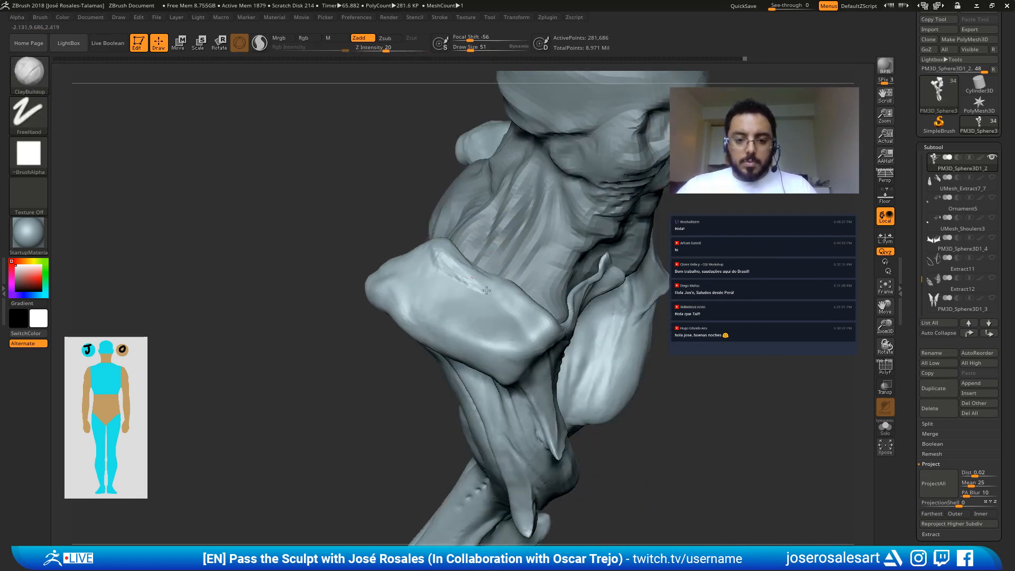
pyautogui.moveTo(486, 290); pyautogui.dragTo(421, 247, button='right')
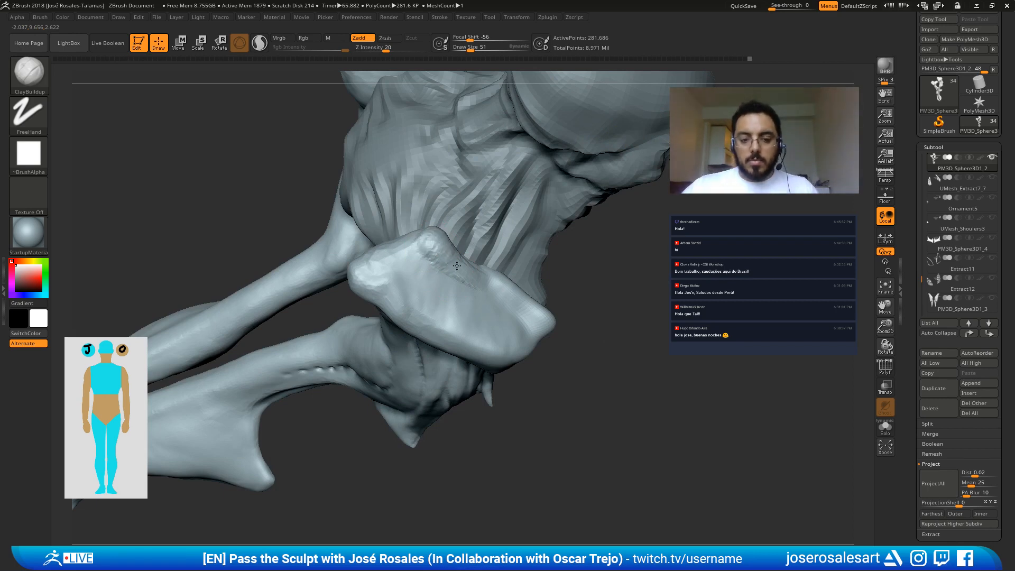
pyautogui.moveTo(495, 299)
pyautogui.mouseDown(button='right')
pyautogui.moveTo(435, 248)
pyautogui.moveTo(397, 242)
pyautogui.moveTo(439, 245)
pyautogui.moveTo(467, 217)
pyautogui.moveTo(412, 254)
pyautogui.moveTo(422, 273)
pyautogui.moveTo(446, 277)
pyautogui.moveTo(513, 238)
pyautogui.moveTo(500, 224)
pyautogui.moveTo(484, 290)
pyautogui.moveTo(492, 159)
pyautogui.moveTo(509, 210)
pyautogui.moveTo(512, 341)
pyautogui.mouseUp(button='right')
pyautogui.press('[')
pyautogui.press('[')
pyautogui.press('[')
pyautogui.press(']')
pyautogui.press(']')
pyautogui.moveTo(499, 331)
pyautogui.mouseDown()
pyautogui.moveTo(513, 342)
pyautogui.moveTo(481, 354)
pyautogui.moveTo(480, 372)
pyautogui.mouseUp()
pyautogui.moveTo(480, 372)
pyautogui.mouseDown(button='right')
pyautogui.moveTo(502, 306)
pyautogui.moveTo(539, 350)
pyautogui.mouseUp(button='right')
# Step: Define the edges of the outer hip block with the Standard brush at draw size 17
pyautogui.press('b')
pyautogui.press('s')
pyautogui.press('t')
pyautogui.press('s')
pyautogui.moveTo(522, 364); pyautogui.dragTo(501, 364)
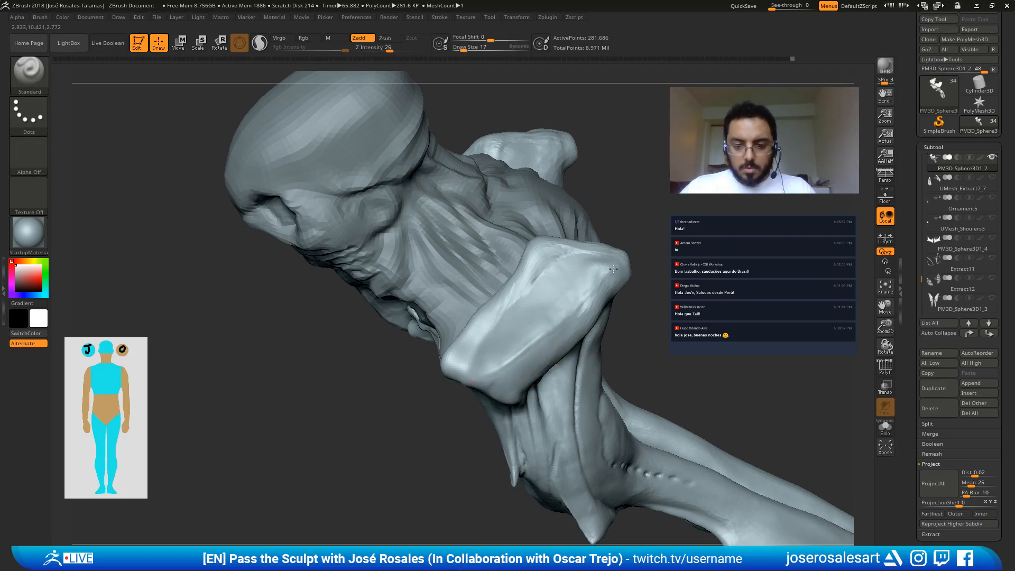
pyautogui.moveTo(614, 269)
pyautogui.mouseDown(button='right')
pyautogui.moveTo(608, 308)
pyautogui.moveTo(581, 318)
pyautogui.moveTo(561, 352)
pyautogui.moveTo(476, 324)
pyautogui.mouseUp(button='right')
# Step: Reshape the silhouette and corners of the outer hip block with the Move brush at a larger draw size
pyautogui.press('b')
pyautogui.press('m')
pyautogui.press('v')
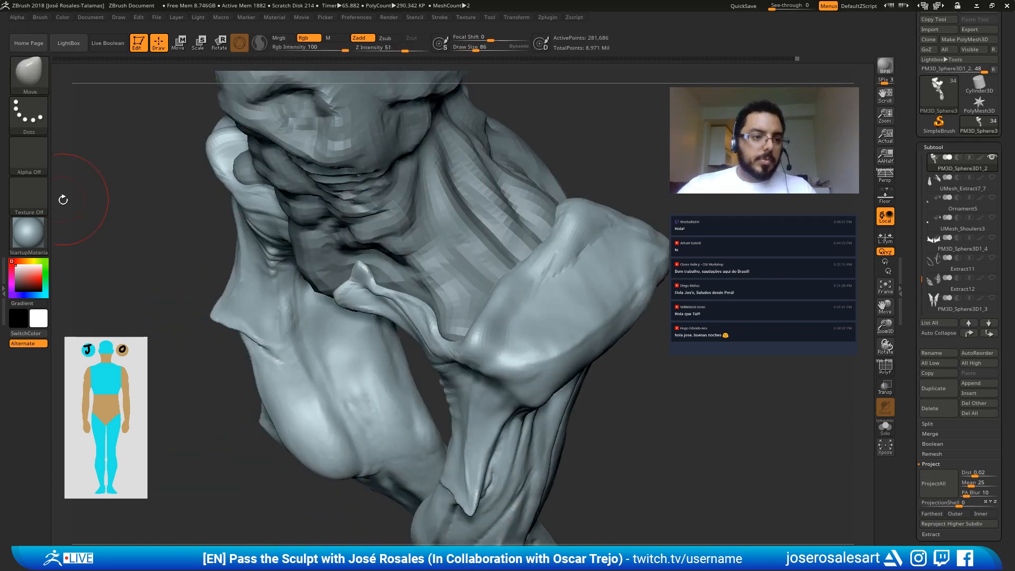
pyautogui.click(40, 17)
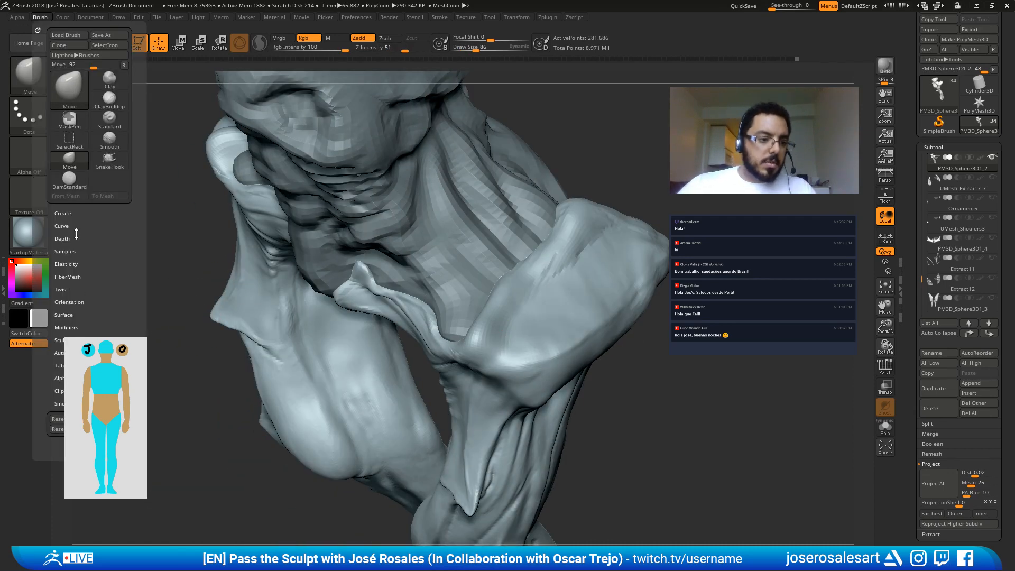
pyautogui.moveTo(487, 329); pyautogui.dragTo(532, 270, button='right')
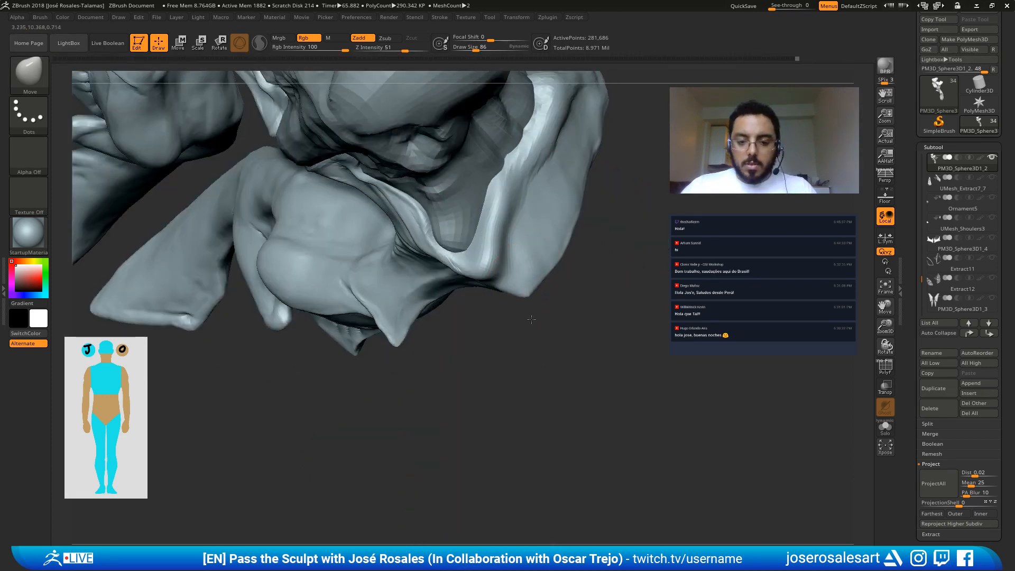
pyautogui.moveTo(532, 319)
pyautogui.mouseDown(button='right')
pyautogui.moveTo(507, 290)
pyautogui.moveTo(491, 298)
pyautogui.moveTo(530, 198)
pyautogui.moveTo(389, 245)
pyautogui.moveTo(381, 225)
pyautogui.moveTo(365, 228)
pyautogui.moveTo(511, 270)
pyautogui.mouseUp(button='right')
pyautogui.press(']')
pyautogui.moveTo(545, 224); pyautogui.dragTo(559, 222)
pyautogui.keyDown('ctrl'); pyautogui.moveTo(538, 247); pyautogui.dragTo(538, 227, button='right'); pyautogui.keyUp('ctrl')
pyautogui.moveTo(540, 236); pyautogui.dragTo(544, 236)
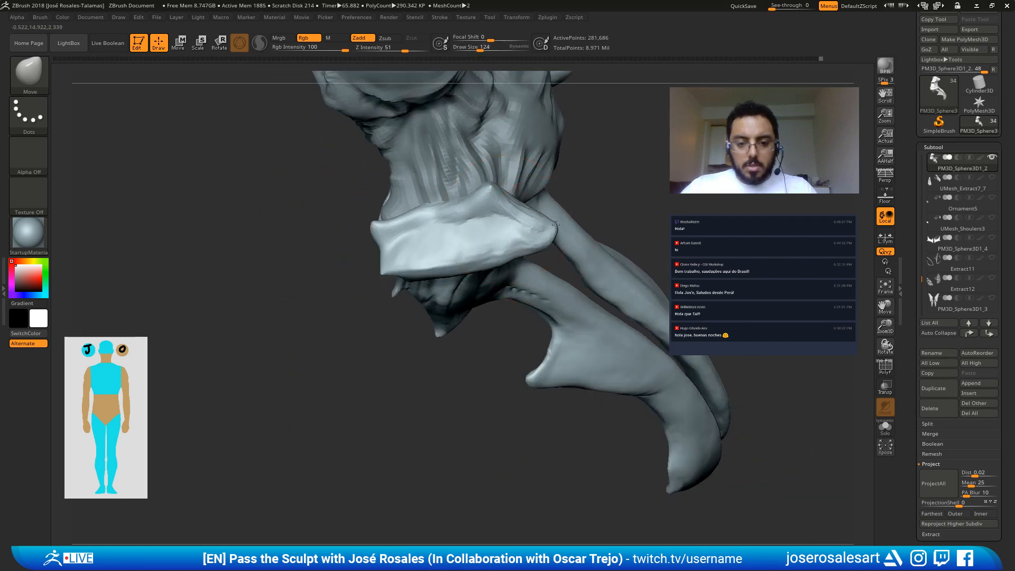
pyautogui.moveTo(553, 211)
pyautogui.mouseDown(button='right')
pyautogui.moveTo(497, 253)
pyautogui.moveTo(449, 254)
pyautogui.mouseUp(button='right')
# Step: Sculpt sharp ridges across the front corner of the outer hip with the Standard brush at draw size 28
pyautogui.press('[')
pyautogui.press('b')
pyautogui.press('s')
pyautogui.press('t')
pyautogui.press('s')
pyautogui.moveTo(452, 253); pyautogui.dragTo(445, 253)
pyautogui.moveTo(437, 252)
pyautogui.mouseDown(button='right')
pyautogui.moveTo(483, 239)
pyautogui.moveTo(438, 253)
pyautogui.mouseUp(button='right')
pyautogui.press('s')
pyautogui.moveTo(438, 254)
pyautogui.mouseDown()
pyautogui.moveTo(423, 236)
pyautogui.moveTo(417, 249)
pyautogui.mouseUp()
pyautogui.moveTo(421, 248)
pyautogui.keyDown('shift'); pyautogui.mouseDown(button='right')
pyautogui.moveTo(433, 223)
pyautogui.moveTo(424, 234)
pyautogui.mouseUp(button='right'); pyautogui.keyUp('shift')
pyautogui.moveTo(439, 233); pyautogui.dragTo(383, 219)
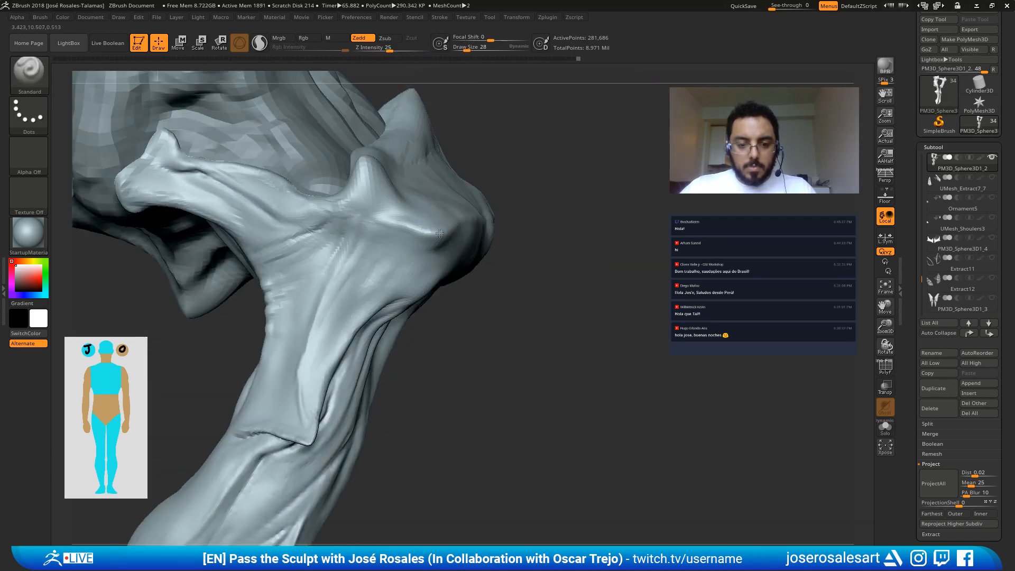
# Step: Pull the lower front corner of the outer hip into a sharper point with the Move brush
pyautogui.press('b')
pyautogui.press('m')
pyautogui.press('v')
pyautogui.moveTo(438, 251); pyautogui.dragTo(442, 272, button='right')
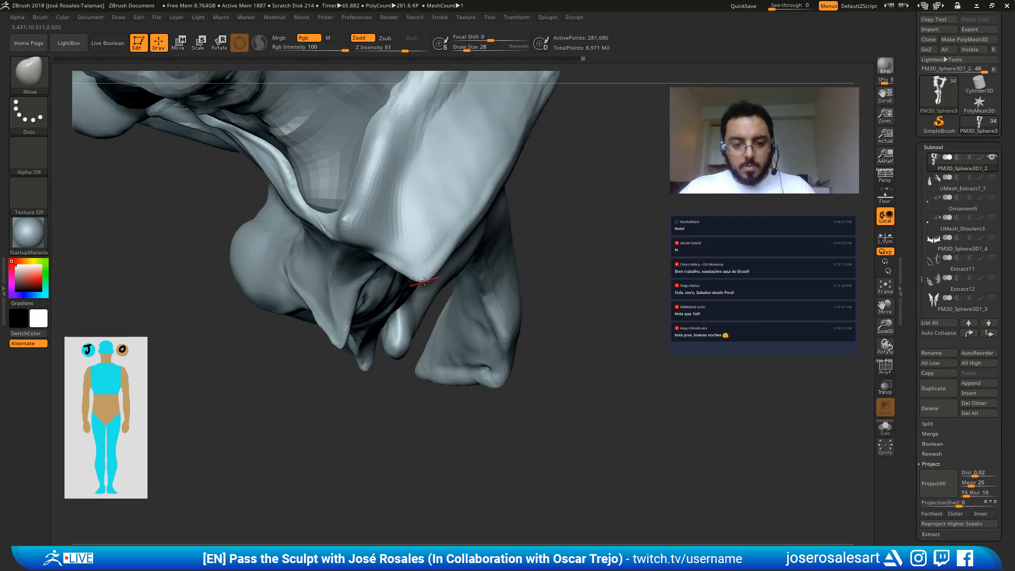
pyautogui.moveTo(422, 279); pyautogui.dragTo(421, 291)
pyautogui.moveTo(420, 291); pyautogui.dragTo(403, 303, button='right')
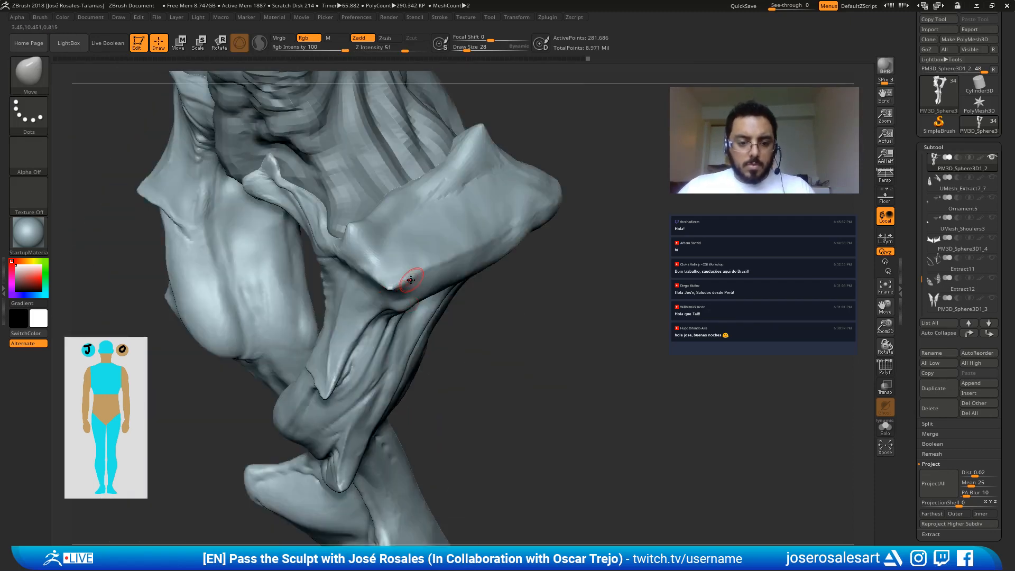
# Step: Sharpen the lower edge of the outer hip block with the Standard brush at draw size 21
pyautogui.press('b')
pyautogui.press('s')
pyautogui.press('t')
pyautogui.moveTo(438, 262); pyautogui.dragTo(439, 257)
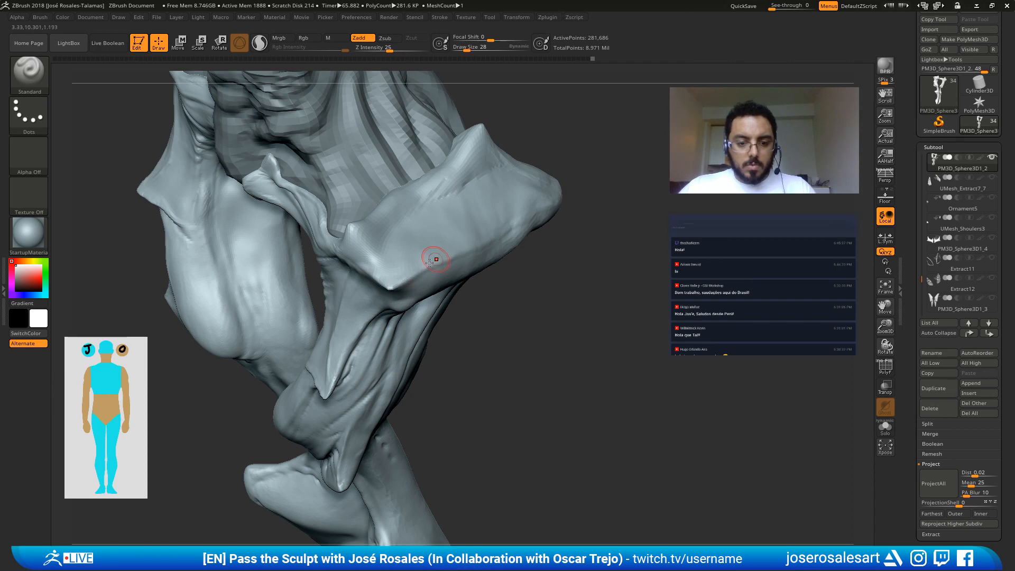
pyautogui.moveTo(484, 243)
pyautogui.mouseDown(button='right')
pyautogui.moveTo(433, 241)
pyautogui.moveTo(444, 208)
pyautogui.mouseUp(button='right')
pyautogui.press('space')
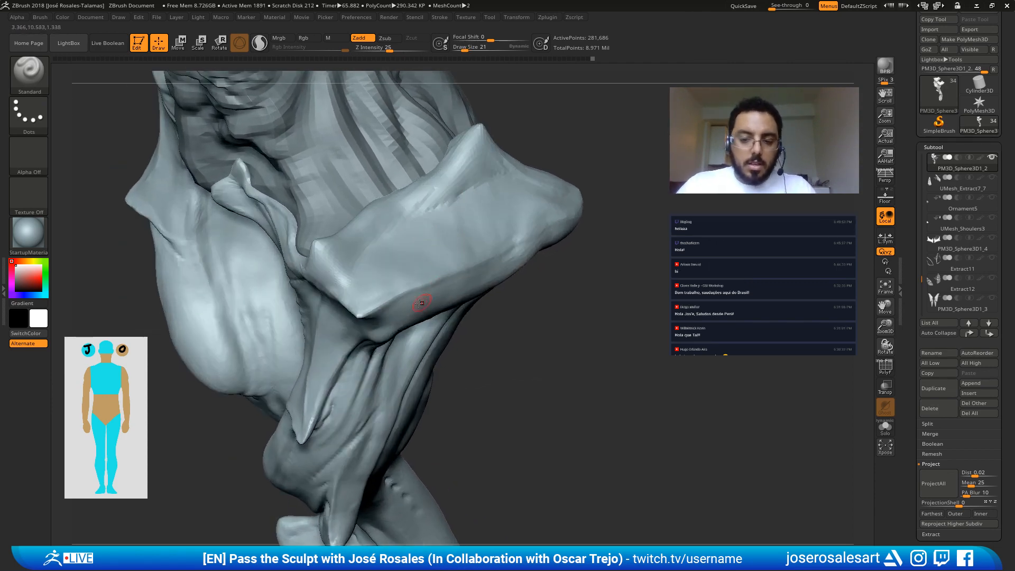
pyautogui.moveTo(464, 268)
pyautogui.mouseDown(button='right')
pyautogui.moveTo(477, 227)
pyautogui.moveTo(414, 271)
pyautogui.moveTo(486, 258)
pyautogui.mouseUp(button='right')
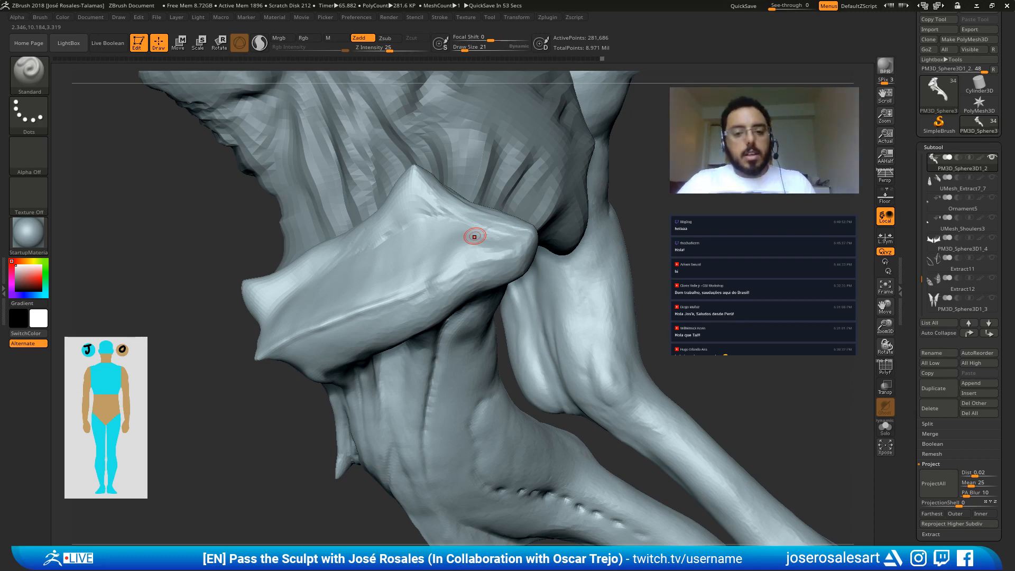
# Step: Build up the outer face of the hip block near its front corner with ClayBuildup at draw size 54
pyautogui.moveTo(432, 243)
pyautogui.mouseDown(button='right')
pyautogui.moveTo(468, 247)
pyautogui.moveTo(340, 295)
pyautogui.moveTo(395, 267)
pyautogui.mouseUp(button='right')
pyautogui.press('b')
pyautogui.press('c')
pyautogui.press('b')
pyautogui.press('s')
pyautogui.click(395, 266)
pyautogui.moveTo(392, 271)
pyautogui.mouseDown()
pyautogui.moveTo(377, 249)
pyautogui.moveTo(412, 271)
pyautogui.moveTo(438, 269)
pyautogui.mouseUp()
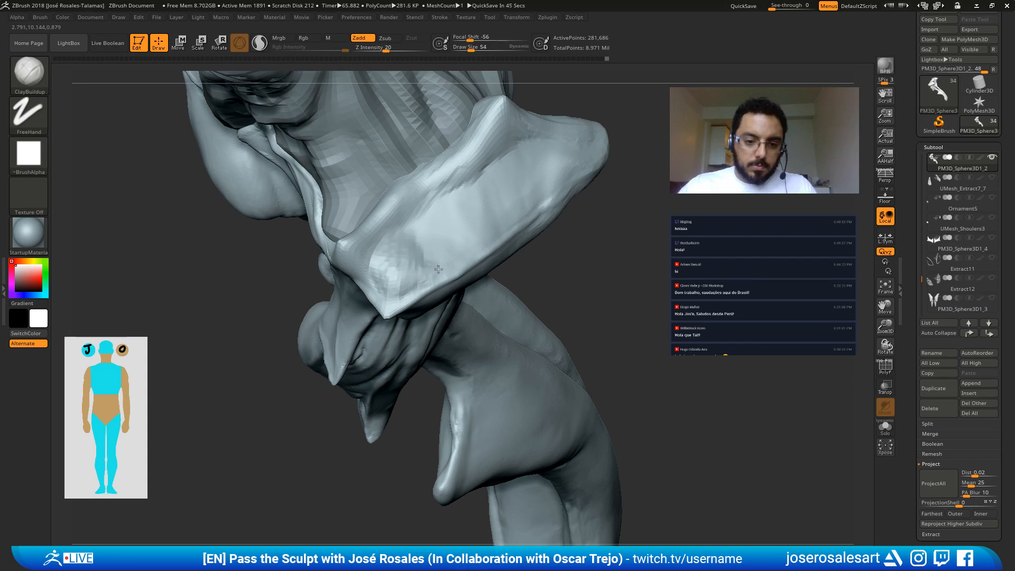
# Step: Build up the outer face of the hip block with ClayBuildup strokes at draw size 54 and smooth the surface
pyautogui.moveTo(438, 270)
pyautogui.mouseDown(button='right')
pyautogui.moveTo(424, 234)
pyautogui.moveTo(440, 241)
pyautogui.moveTo(405, 231)
pyautogui.mouseUp(button='right')
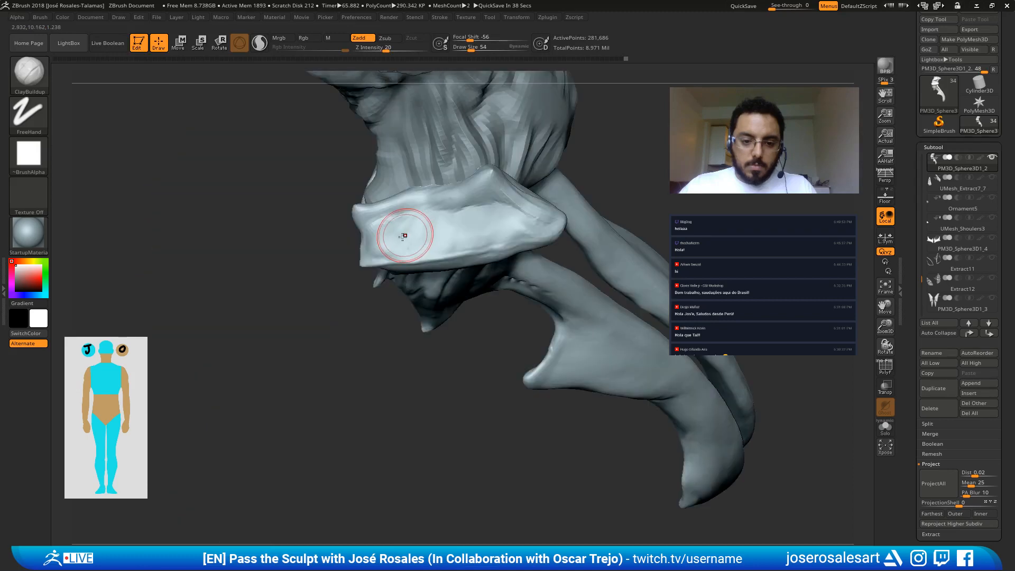
pyautogui.moveTo(403, 236)
pyautogui.mouseDown()
pyautogui.moveTo(435, 241)
pyautogui.moveTo(481, 212)
pyautogui.mouseUp()
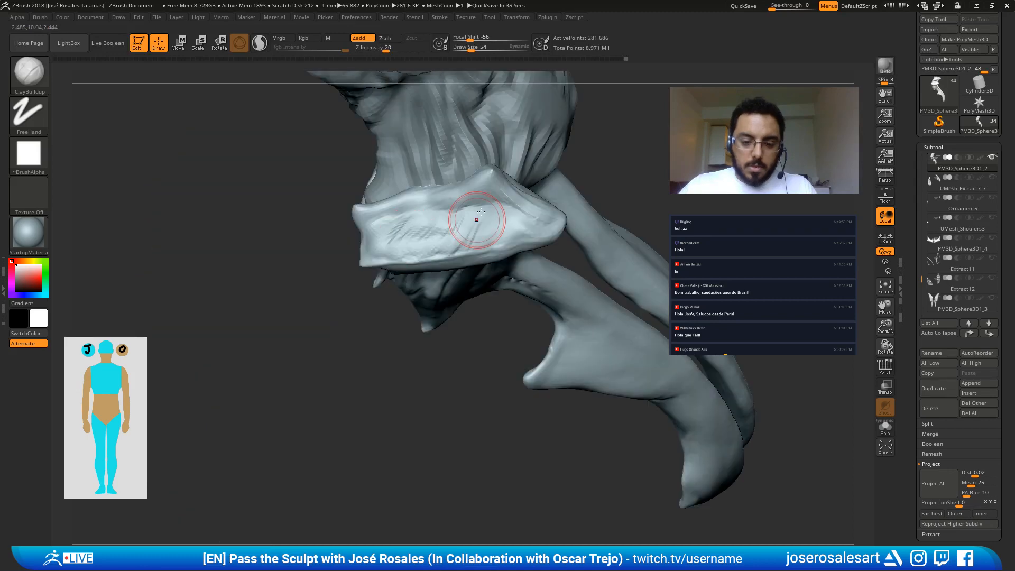
pyautogui.moveTo(481, 212); pyautogui.dragTo(449, 223, button='right')
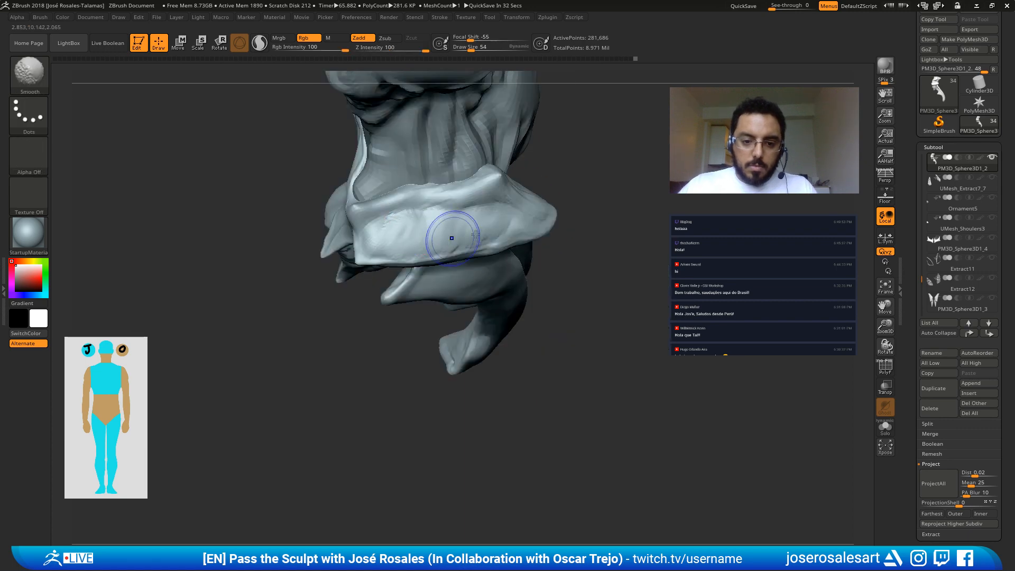
pyautogui.moveTo(449, 232)
pyautogui.mouseDown(button='right')
pyautogui.moveTo(447, 224)
pyautogui.moveTo(396, 236)
pyautogui.moveTo(485, 263)
pyautogui.moveTo(510, 181)
pyautogui.mouseUp(button='right')
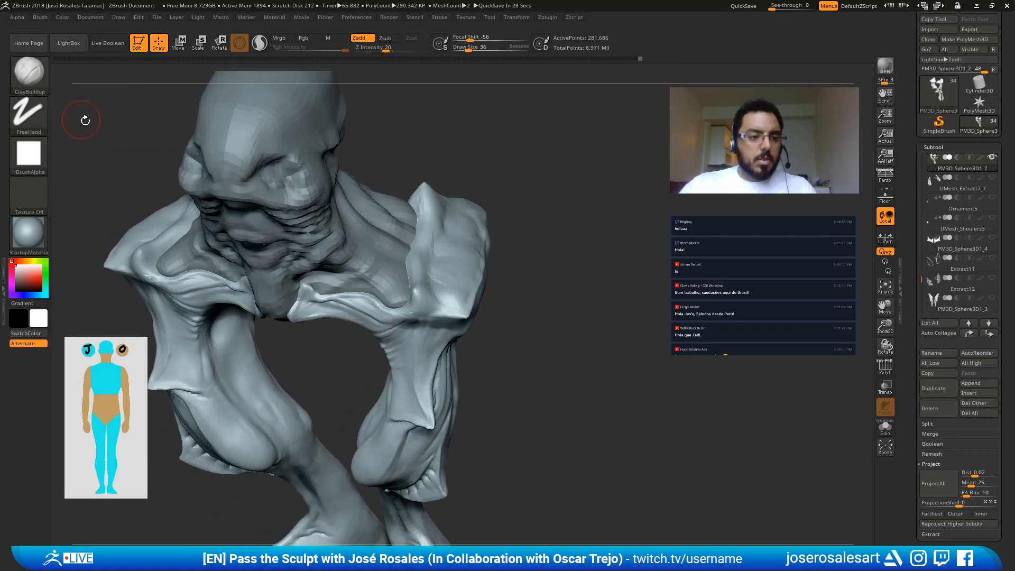
# Step: Clone the ClayBuildup brush and assign Alpha 06 to the copy
pyautogui.press('b')
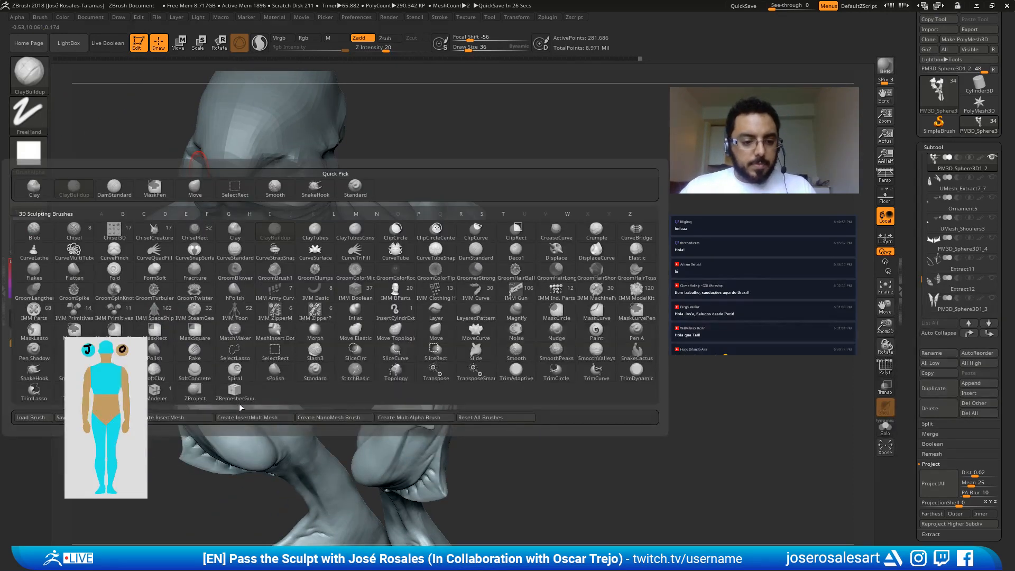
pyautogui.click(39, 18)
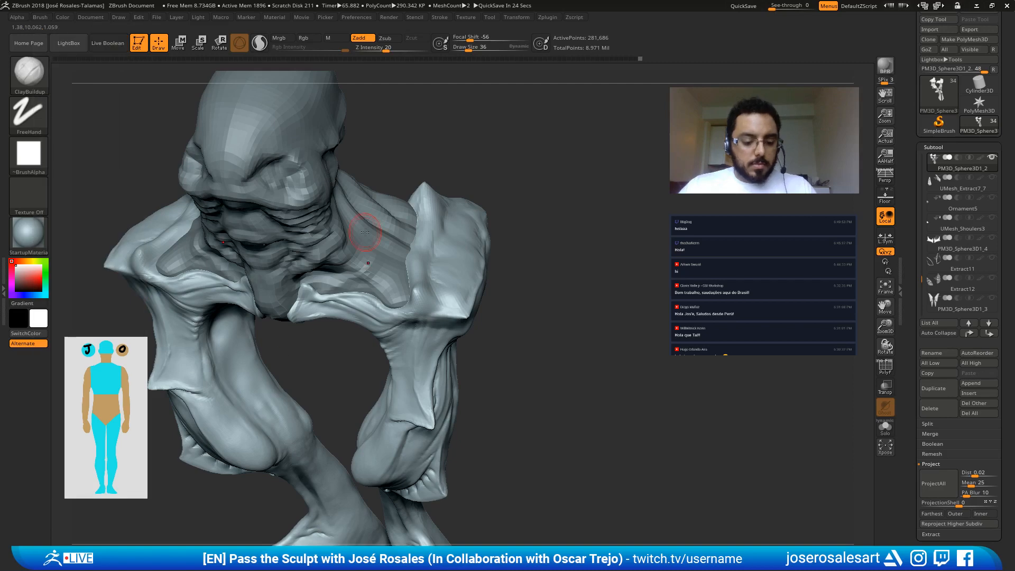
pyautogui.press('b')
pyautogui.press('b')
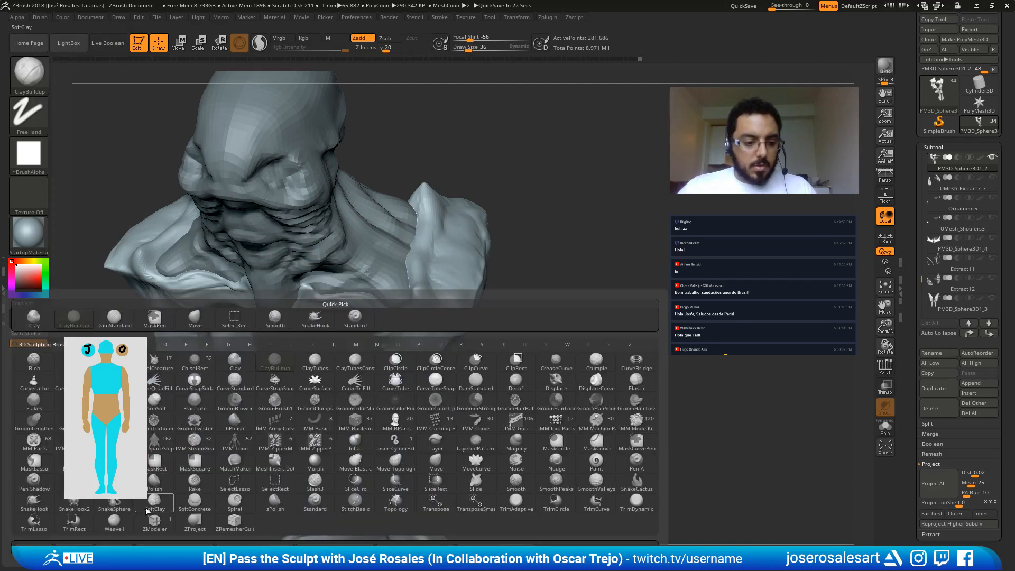
pyautogui.click(41, 154)
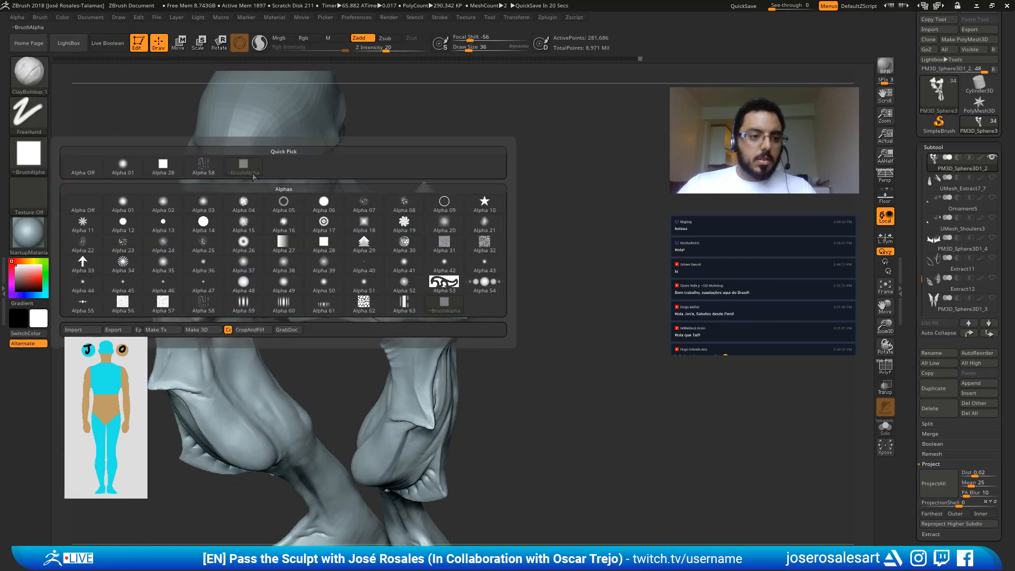
pyautogui.click(32, 156)
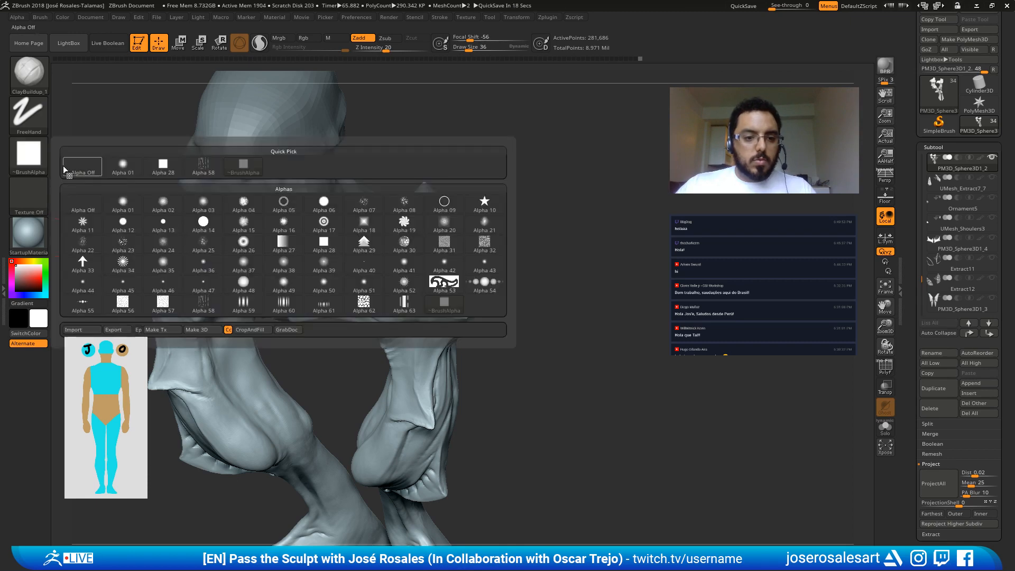
pyautogui.click(326, 206)
# Step: Build up the outer face of the hip block with the round-alpha ClayBuildup copy at draw size 33
pyautogui.moveTo(254, 211); pyautogui.dragTo(423, 307)
pyautogui.moveTo(566, 352); pyautogui.dragTo(484, 339)
pyautogui.moveTo(576, 274)
pyautogui.mouseDown()
pyautogui.moveTo(507, 243)
pyautogui.moveTo(514, 299)
pyautogui.moveTo(523, 277)
pyautogui.moveTo(530, 286)
pyautogui.mouseUp()
pyautogui.press(']')
pyautogui.press(']')
pyautogui.press('[')
pyautogui.press('[')
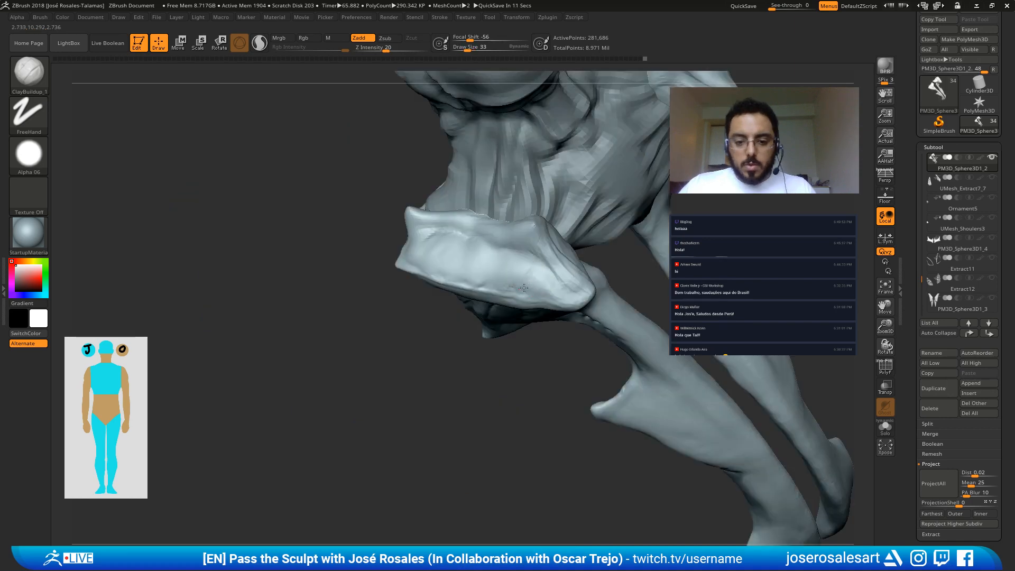
pyautogui.moveTo(524, 288)
pyautogui.mouseDown(button='right')
pyautogui.moveTo(487, 290)
pyautogui.moveTo(525, 296)
pyautogui.mouseUp(button='right')
# Step: Sculpt a ridge along the outer hip block toward its rear corner with the Standard brush at draw size 26
pyautogui.press('b')
pyautogui.press('s')
pyautogui.press('t')
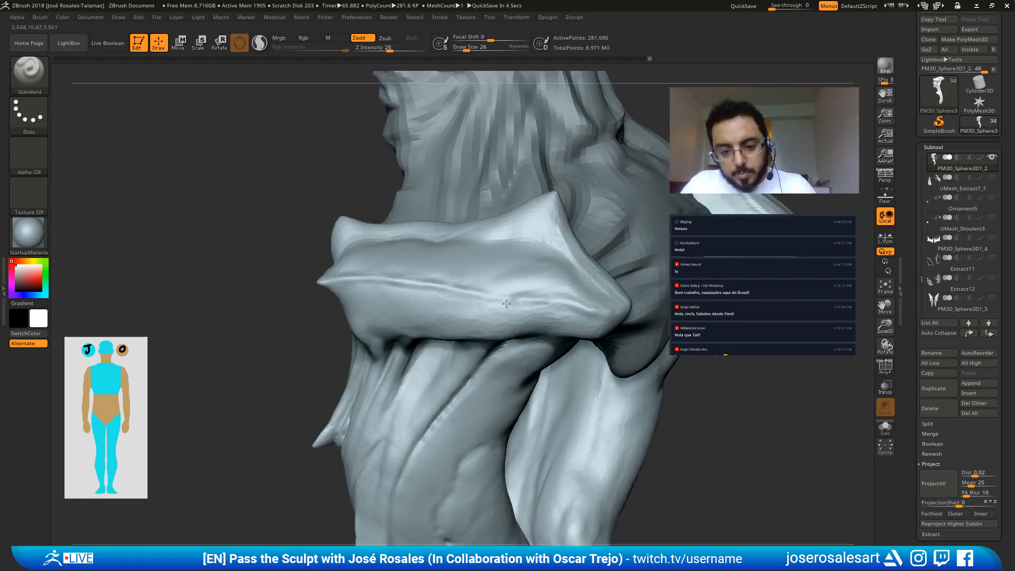
pyautogui.moveTo(581, 308); pyautogui.dragTo(568, 316, button='right')
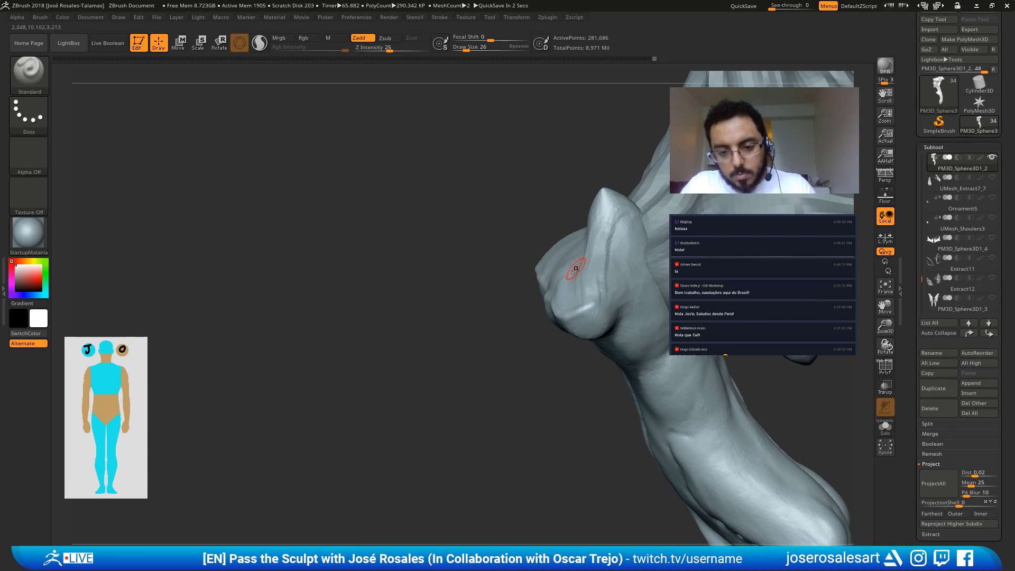
pyautogui.moveTo(576, 270); pyautogui.dragTo(575, 312, button='right')
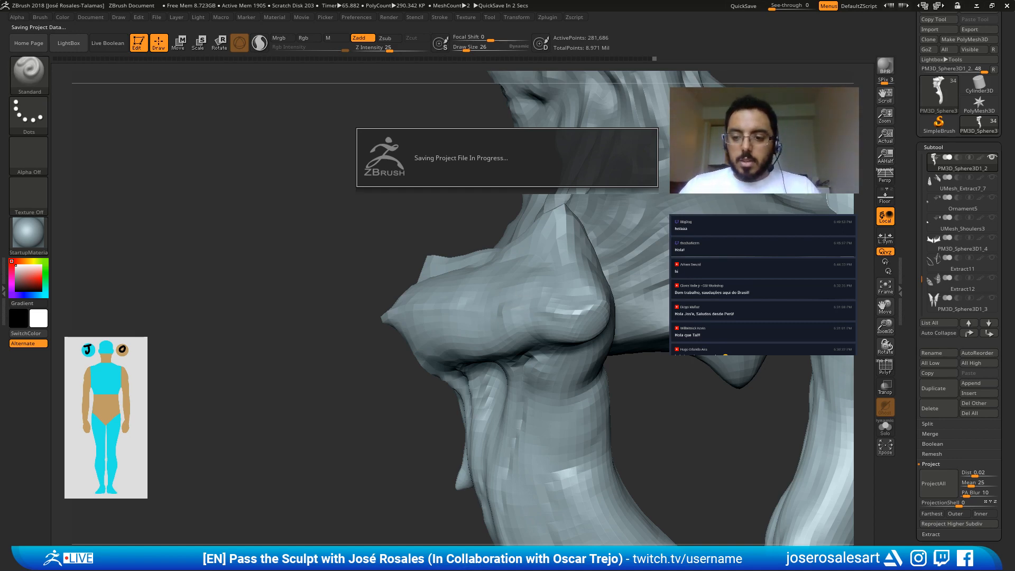
pyautogui.moveTo(571, 270); pyautogui.dragTo(603, 278, button='right')
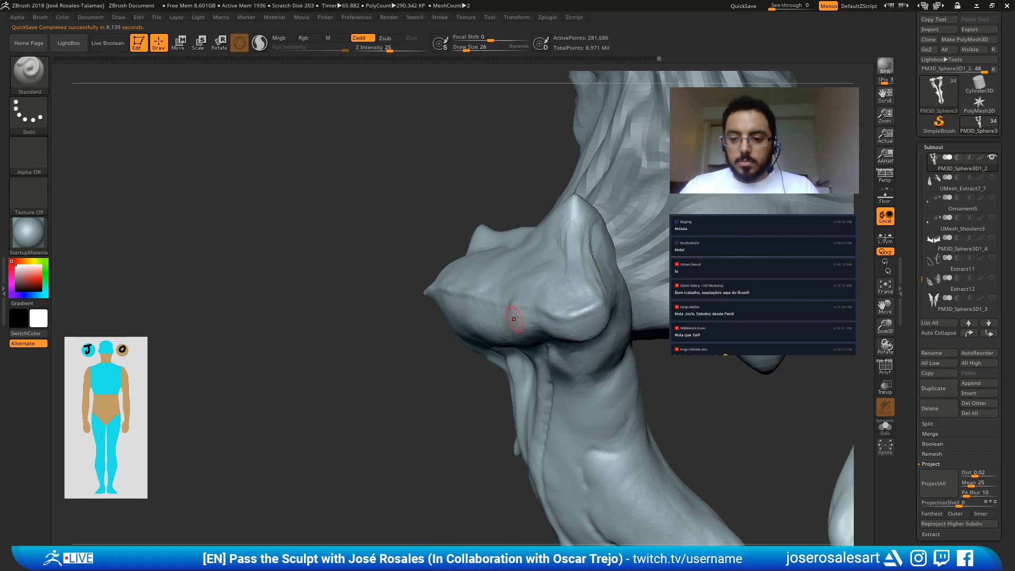
pyautogui.moveTo(525, 301)
pyautogui.mouseDown(button='right')
pyautogui.moveTo(606, 316)
pyautogui.moveTo(589, 318)
pyautogui.moveTo(560, 360)
pyautogui.mouseUp(button='right')
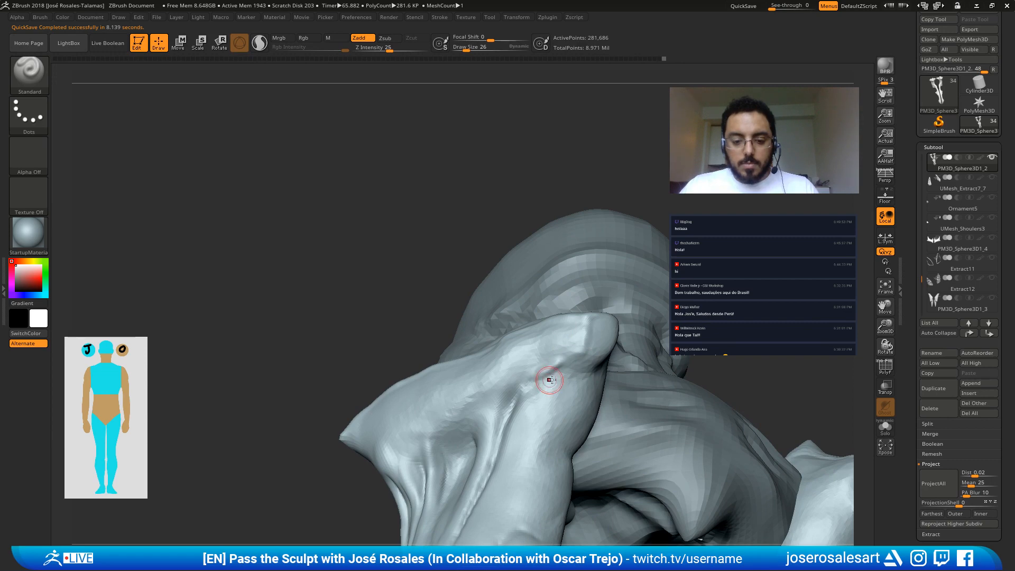
# Step: Carve a crease beneath the knob at the hip block's rear corner with DamStandard at draw size 23
pyautogui.press('b')
pyautogui.press('d')
pyautogui.press('s')
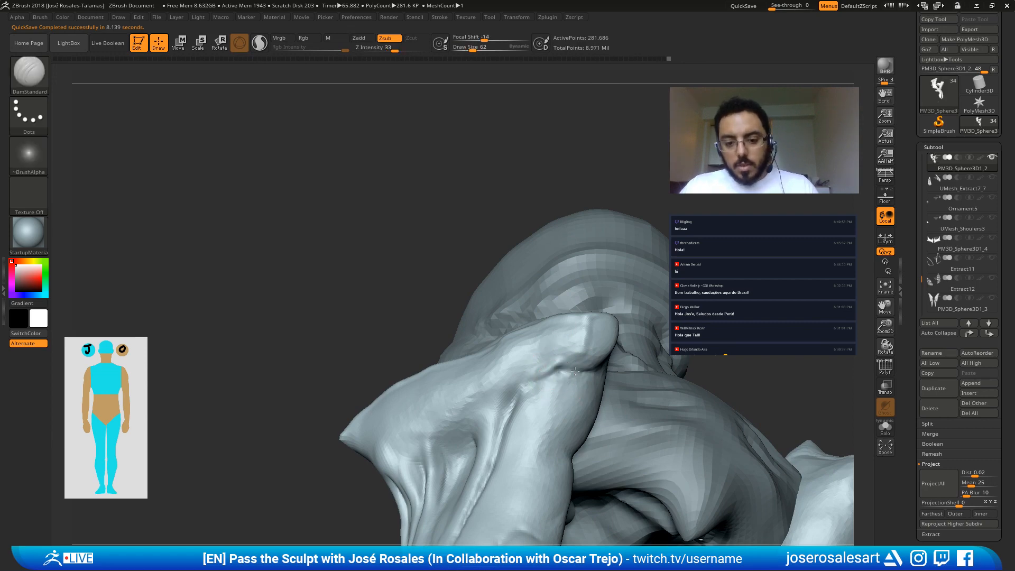
pyautogui.press('s')
pyautogui.click(570, 371)
pyautogui.moveTo(557, 368); pyautogui.dragTo(585, 372)
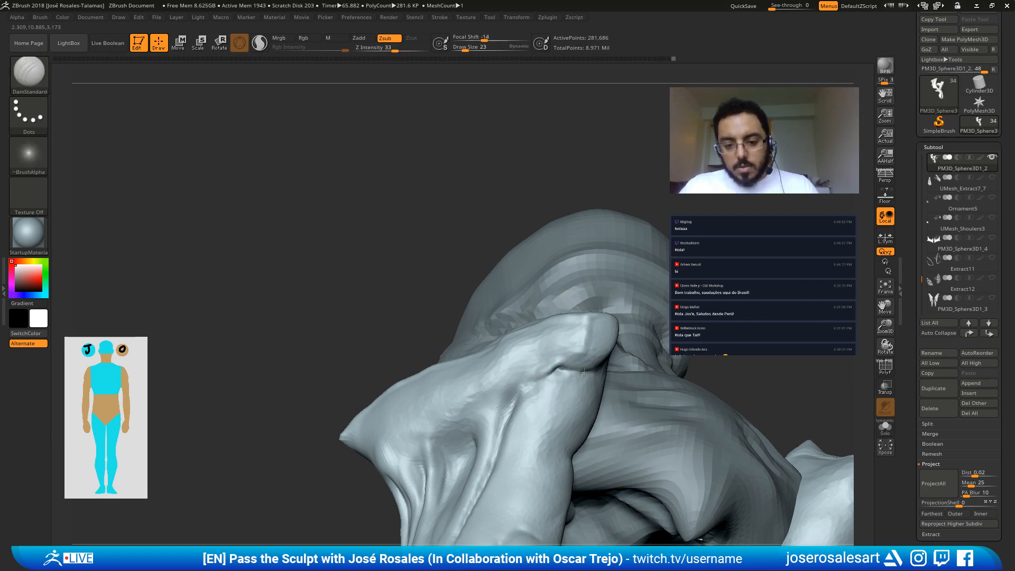
# Step: Carve a fold across the back of the upper thigh below the hip block with DamStandard at draw sizes 28 and 33
pyautogui.moveTo(584, 372)
pyautogui.mouseDown(button='right')
pyautogui.moveTo(538, 342)
pyautogui.moveTo(584, 334)
pyautogui.moveTo(502, 317)
pyautogui.moveTo(562, 292)
pyautogui.moveTo(509, 272)
pyautogui.mouseUp(button='right')
pyautogui.press('[')
pyautogui.press('[')
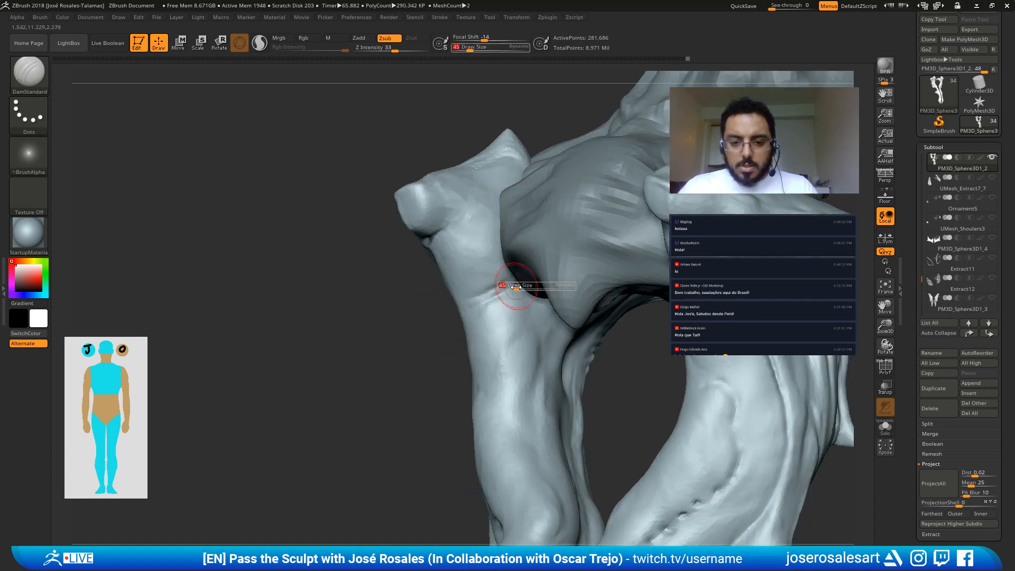
pyautogui.moveTo(461, 301)
pyautogui.mouseDown()
pyautogui.moveTo(471, 288)
pyautogui.moveTo(502, 288)
pyautogui.mouseUp()
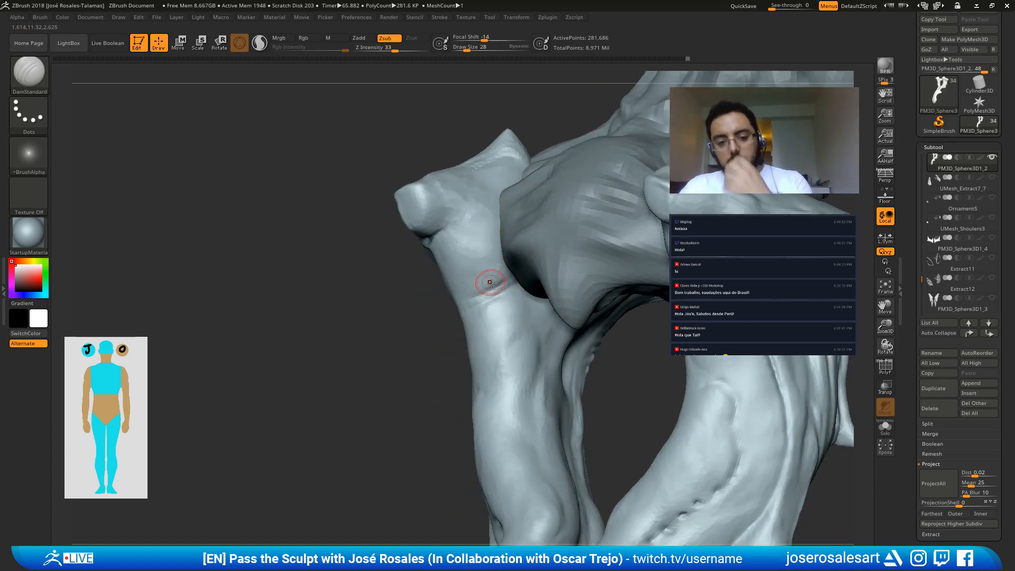
pyautogui.moveTo(502, 288)
pyautogui.mouseDown(button='right')
pyautogui.moveTo(485, 318)
pyautogui.moveTo(449, 250)
pyautogui.moveTo(486, 196)
pyautogui.moveTo(462, 224)
pyautogui.mouseUp(button='right')
pyautogui.press(']')
pyautogui.press(']')
pyautogui.moveTo(502, 189)
pyautogui.mouseDown(button='right')
pyautogui.moveTo(531, 277)
pyautogui.moveTo(449, 327)
pyautogui.mouseUp(button='right')
pyautogui.press('s')
pyautogui.moveTo(447, 329); pyautogui.dragTo(430, 328)
pyautogui.moveTo(431, 352); pyautogui.dragTo(434, 340, button='right')
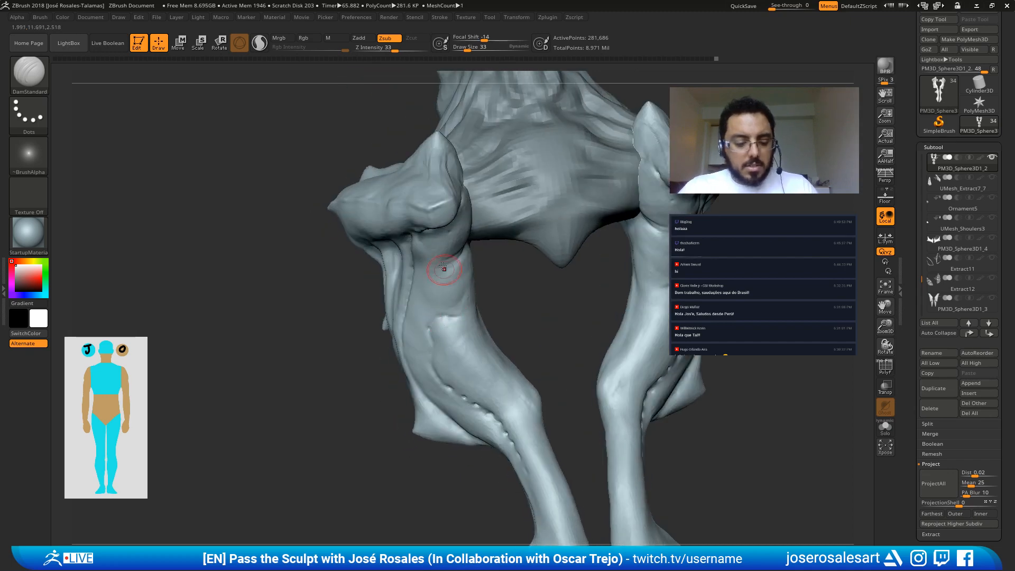
# Step: Build up the thigh just below the carved fold with ClayBuildup at draw size 23 and smooth it
pyautogui.press('b')
pyautogui.press('s')
pyautogui.press('t')
pyautogui.press('b')
pyautogui.press('c')
pyautogui.press('b')
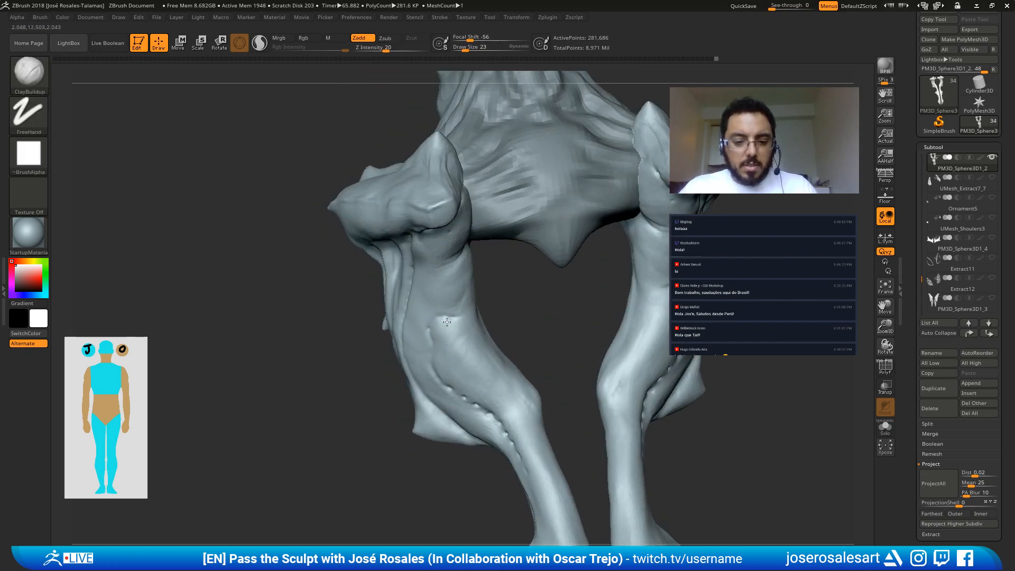
pyautogui.moveTo(431, 332); pyautogui.dragTo(452, 329, button='right')
pyautogui.keyDown('shift'); pyautogui.moveTo(438, 334); pyautogui.dragTo(447, 341); pyautogui.keyUp('shift')
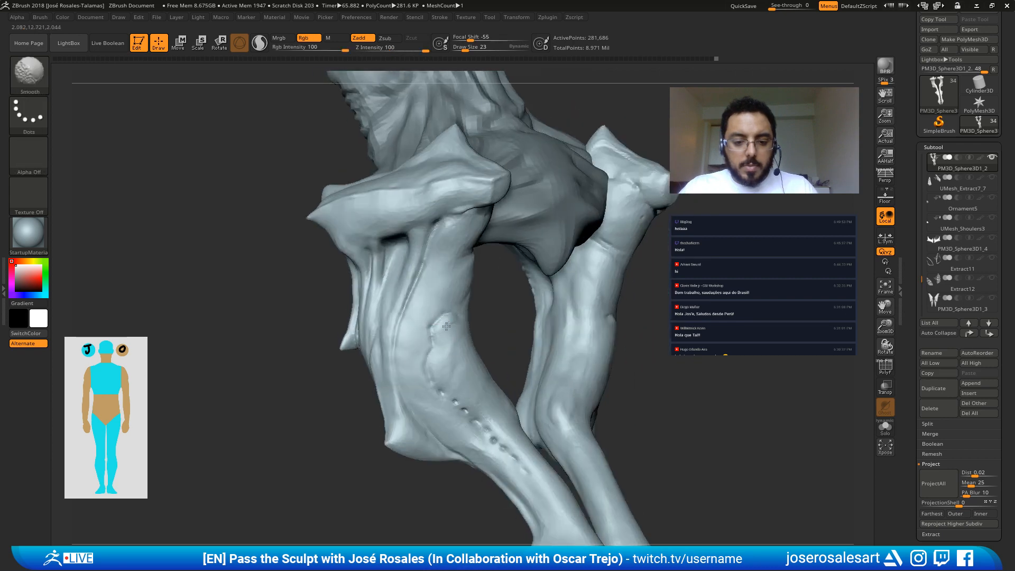
# Step: Refine the hip block's rear corner with the Standard brush at draw size 26 and ClayBuildup at draw size 42
pyautogui.moveTo(451, 299)
pyautogui.keyDown('alt'); pyautogui.mouseDown(button='right')
pyautogui.moveTo(342, 297)
pyautogui.moveTo(391, 340)
pyautogui.moveTo(381, 317)
pyautogui.mouseUp(button='right'); pyautogui.keyUp('alt')
pyautogui.keyDown('ctrl'); pyautogui.moveTo(381, 317); pyautogui.dragTo(313, 285, button='right'); pyautogui.keyUp('ctrl')
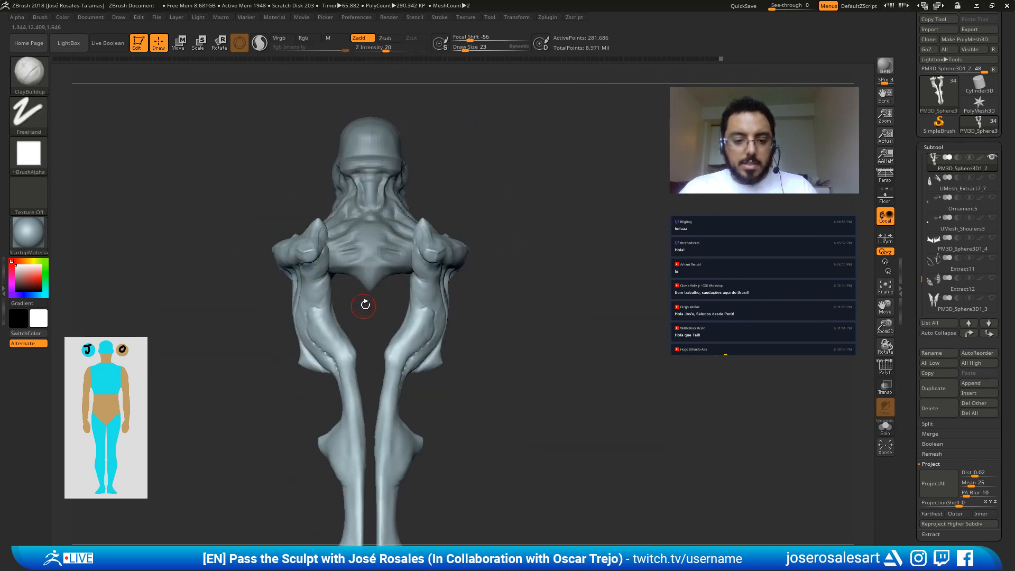
pyautogui.moveTo(366, 304)
pyautogui.keyDown('alt'); pyautogui.mouseDown(button='right')
pyautogui.moveTo(460, 293)
pyautogui.moveTo(437, 340)
pyautogui.moveTo(476, 318)
pyautogui.moveTo(502, 344)
pyautogui.mouseUp(button='right'); pyautogui.keyUp('alt')
pyautogui.keyDown('alt'); pyautogui.moveTo(578, 174); pyautogui.dragTo(470, 216, button='right'); pyautogui.keyUp('alt')
pyautogui.press('b')
pyautogui.press('s')
pyautogui.press('t')
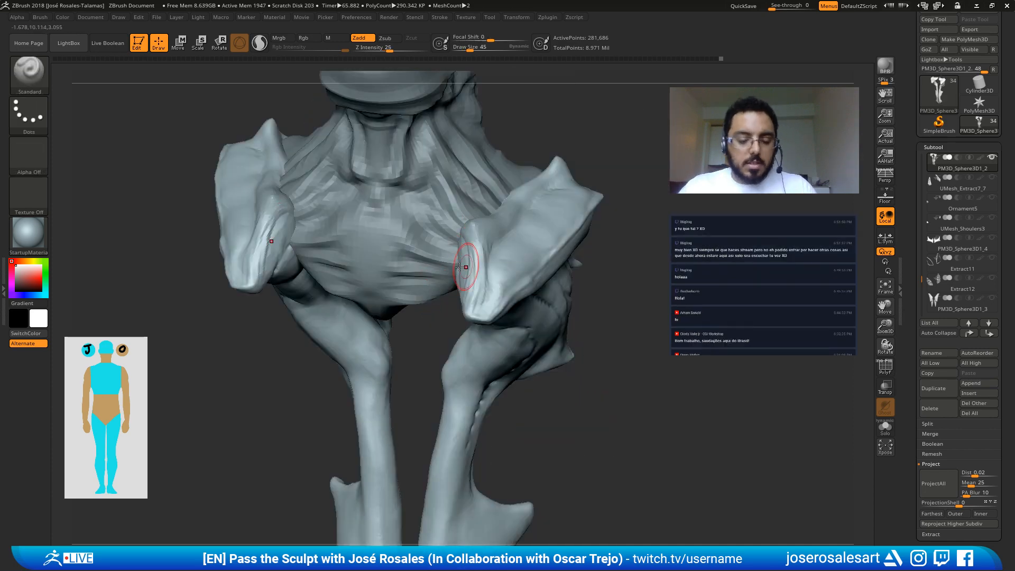
pyautogui.moveTo(466, 264)
pyautogui.mouseDown(button='right')
pyautogui.moveTo(483, 220)
pyautogui.moveTo(491, 226)
pyautogui.mouseUp(button='right')
pyautogui.press(']')
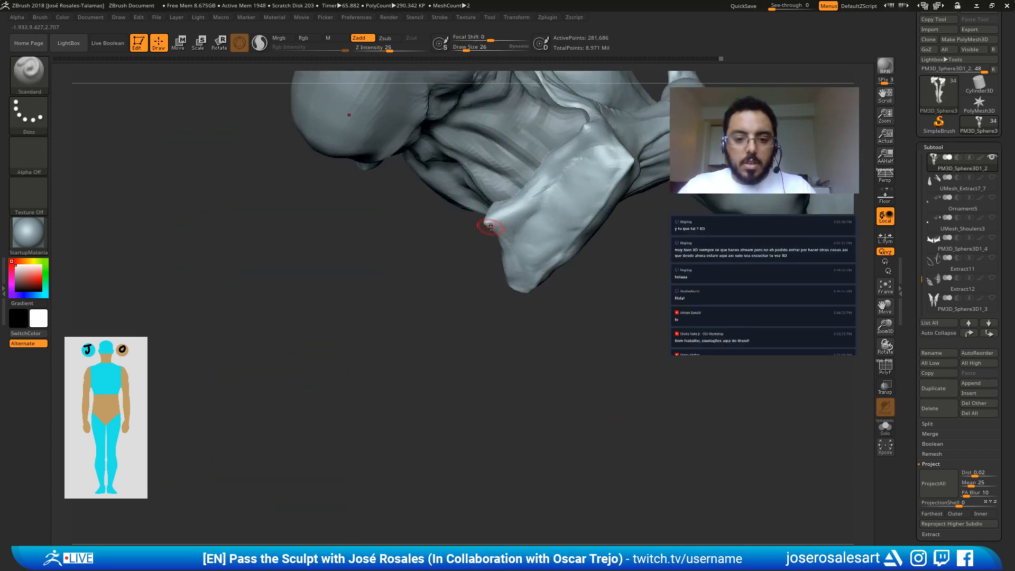
pyautogui.moveTo(522, 194); pyautogui.dragTo(441, 218, button='right')
pyautogui.press('b')
pyautogui.press('c')
pyautogui.press('b')
pyautogui.moveTo(460, 275)
pyautogui.mouseDown(button='right')
pyautogui.moveTo(459, 291)
pyautogui.moveTo(476, 261)
pyautogui.moveTo(446, 233)
pyautogui.moveTo(484, 201)
pyautogui.moveTo(393, 219)
pyautogui.moveTo(657, 211)
pyautogui.mouseUp(button='right')
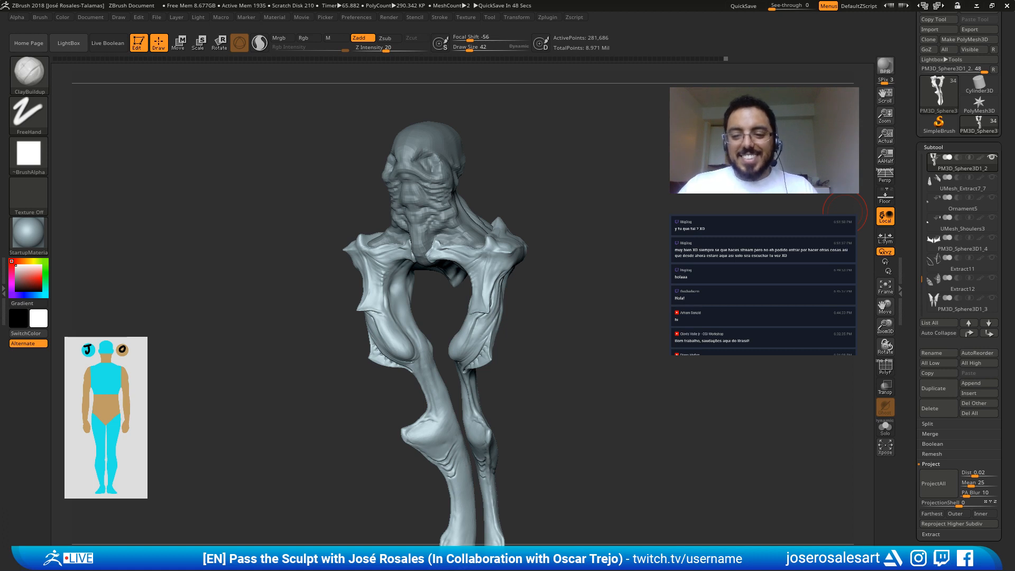
# Step: Carve a crease with short side branches above the row of pits on the back of the thigh with DamStandard at draw size 21
pyautogui.moveTo(844, 211)
pyautogui.mouseDown()
pyautogui.moveTo(408, 199)
pyautogui.moveTo(594, 263)
pyautogui.moveTo(464, 316)
pyautogui.moveTo(588, 224)
pyautogui.moveTo(654, 237)
pyautogui.moveTo(592, 240)
pyautogui.moveTo(603, 317)
pyautogui.moveTo(549, 322)
pyautogui.mouseUp()
pyautogui.press('b')
pyautogui.press('d')
pyautogui.press('s')
pyautogui.moveTo(608, 318)
pyautogui.mouseDown()
pyautogui.moveTo(558, 293)
pyautogui.moveTo(550, 328)
pyautogui.mouseUp()
pyautogui.press('s')
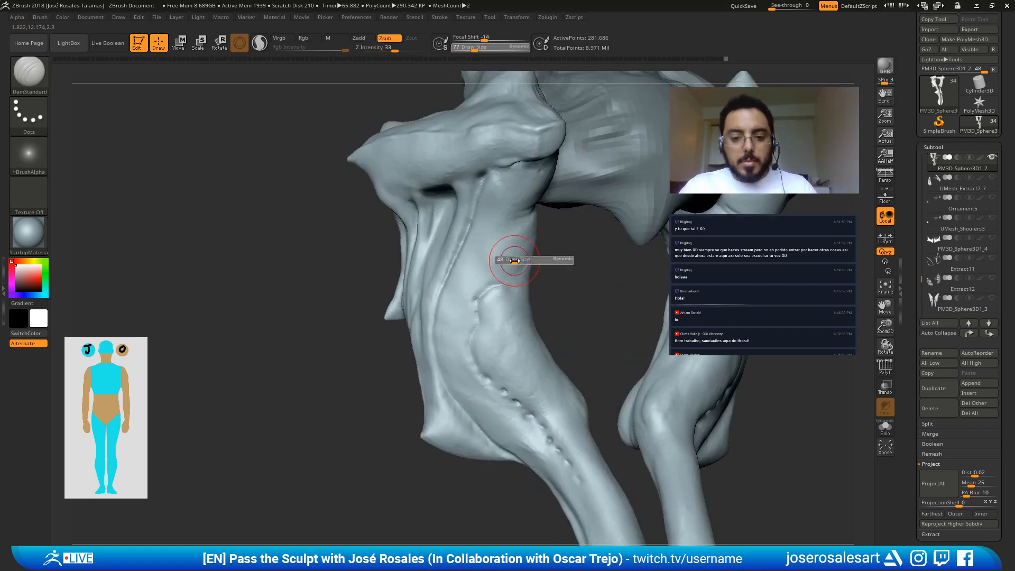
pyautogui.moveTo(509, 262)
pyautogui.mouseDown()
pyautogui.moveTo(495, 234)
pyautogui.moveTo(508, 230)
pyautogui.mouseUp()
pyautogui.press('[')
pyautogui.press('[')
pyautogui.press('[')
pyautogui.moveTo(561, 281); pyautogui.dragTo(616, 285)
pyautogui.moveTo(509, 229)
pyautogui.mouseDown()
pyautogui.moveTo(520, 212)
pyautogui.moveTo(472, 284)
pyautogui.mouseUp()
pyautogui.moveTo(471, 284)
pyautogui.mouseDown(button='right')
pyautogui.moveTo(487, 267)
pyautogui.moveTo(553, 288)
pyautogui.moveTo(513, 307)
pyautogui.mouseUp(button='right')
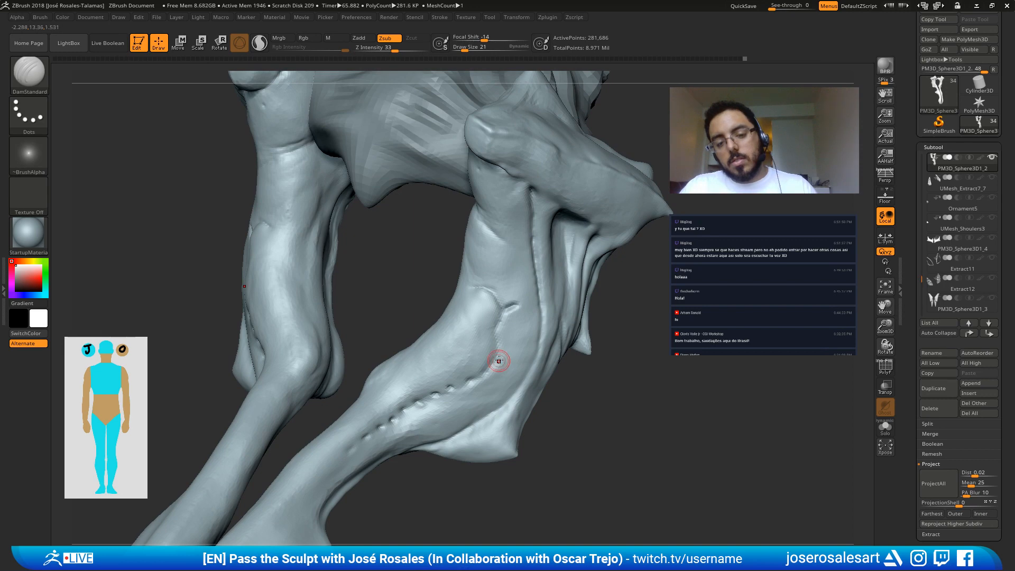
pyautogui.moveTo(510, 333)
pyautogui.mouseDown(button='right')
pyautogui.moveTo(411, 333)
pyautogui.moveTo(414, 226)
pyautogui.moveTo(340, 249)
pyautogui.mouseUp(button='right')
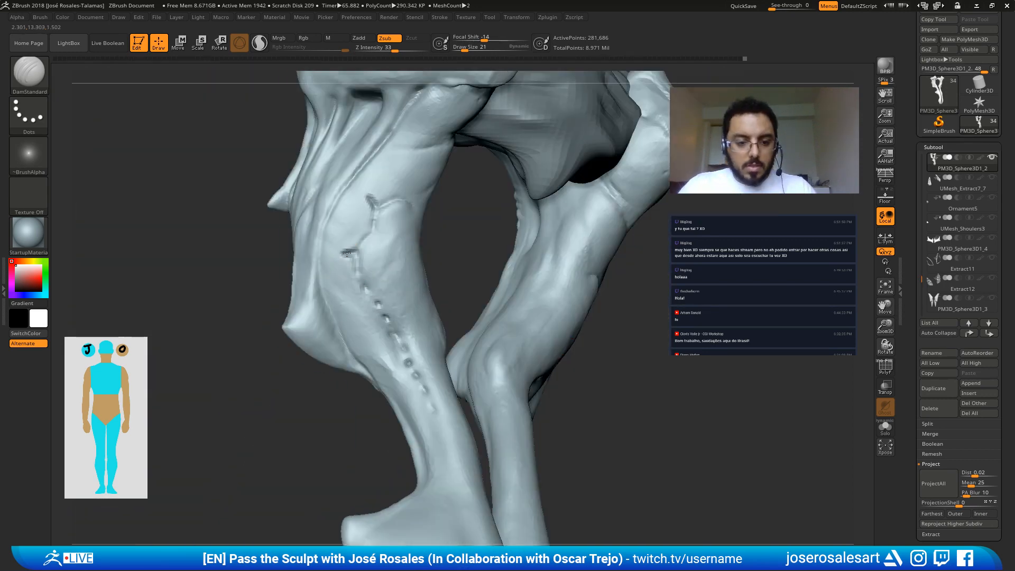
# Step: Subdivide the leg mesh once and raise rims around the crease's side branches with the Standard brush at draw size 15
pyautogui.press('b')
pyautogui.press('s')
pyautogui.press('t')
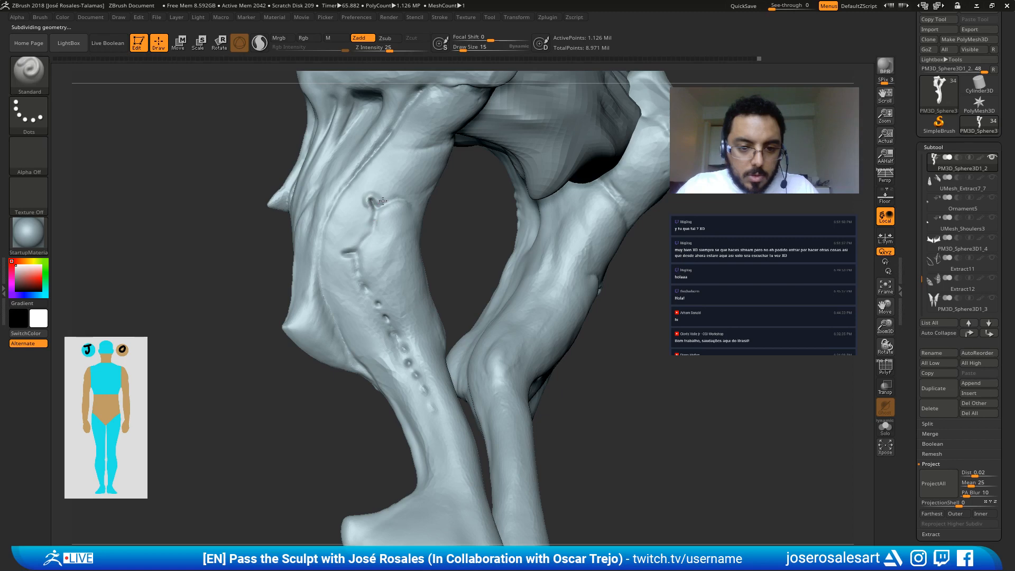
pyautogui.moveTo(356, 226); pyautogui.dragTo(345, 252, button='right')
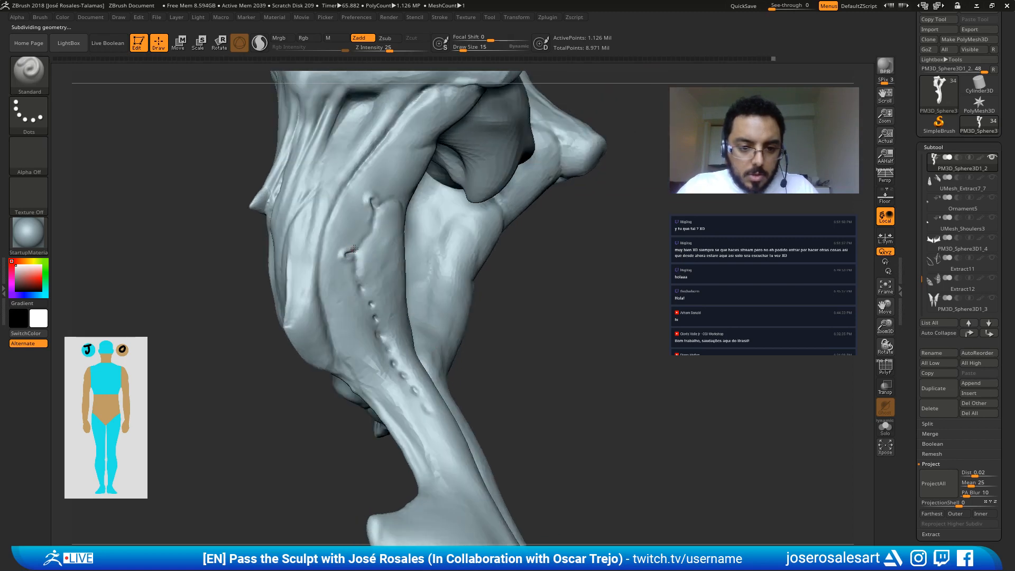
pyautogui.moveTo(343, 251); pyautogui.dragTo(352, 257, button='right')
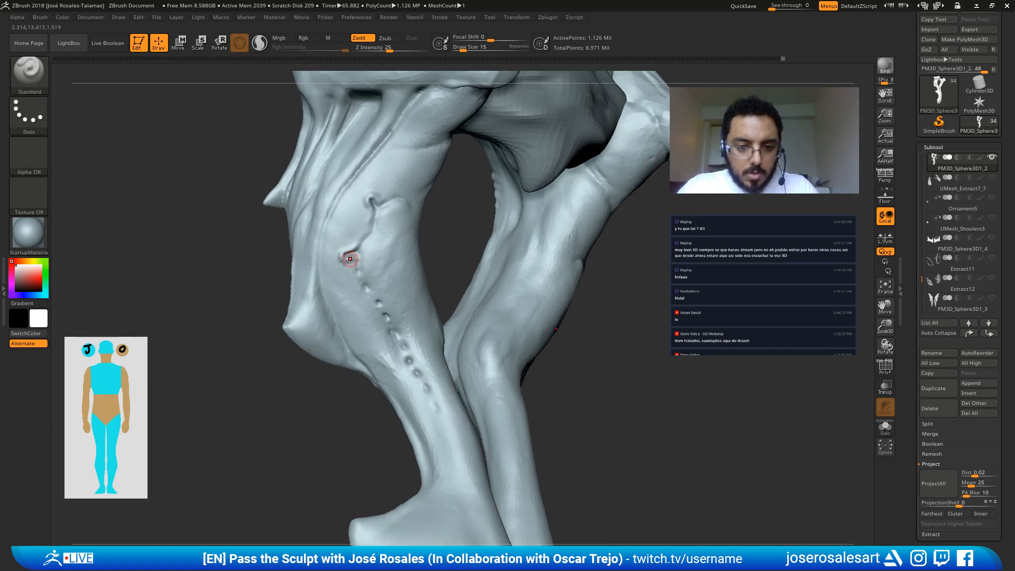
pyautogui.moveTo(367, 218); pyautogui.dragTo(367, 208, button='right')
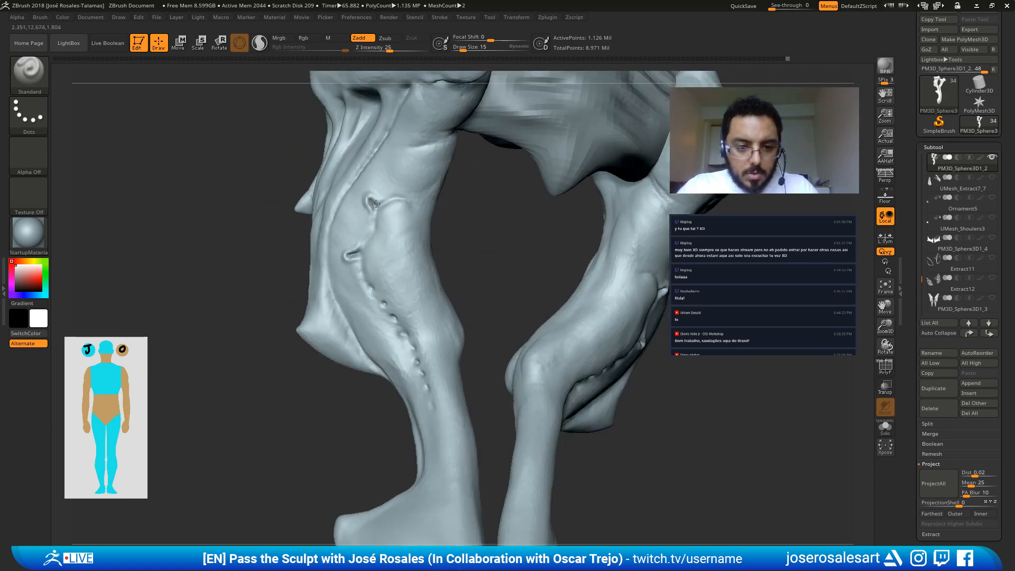
pyautogui.moveTo(376, 203); pyautogui.dragTo(381, 213)
pyautogui.moveTo(380, 209)
pyautogui.mouseDown(button='right')
pyautogui.moveTo(425, 213)
pyautogui.moveTo(408, 202)
pyautogui.mouseUp(button='right')
# Step: Deepen the hollows at the ends of the crease's side branches with DamStandard at draw size 28
pyautogui.press('b')
pyautogui.press('d')
pyautogui.press('s')
pyautogui.moveTo(411, 208); pyautogui.dragTo(403, 199)
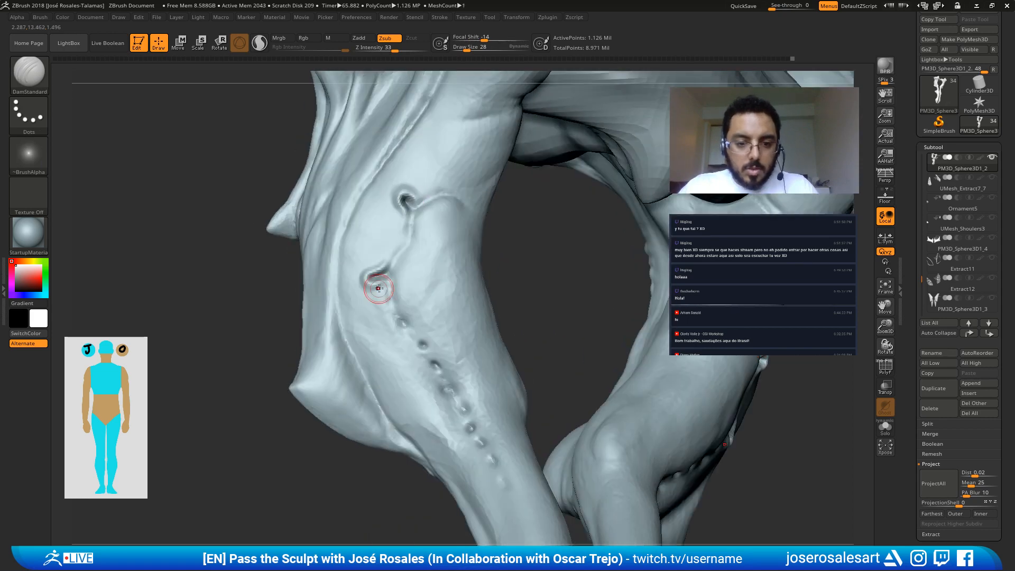
pyautogui.moveTo(378, 288)
pyautogui.keyDown('ctrl'); pyautogui.mouseDown(button='right')
pyautogui.moveTo(385, 228)
pyautogui.moveTo(452, 245)
pyautogui.moveTo(424, 287)
pyautogui.moveTo(464, 229)
pyautogui.moveTo(455, 219)
pyautogui.mouseUp(button='right'); pyautogui.keyUp('ctrl')
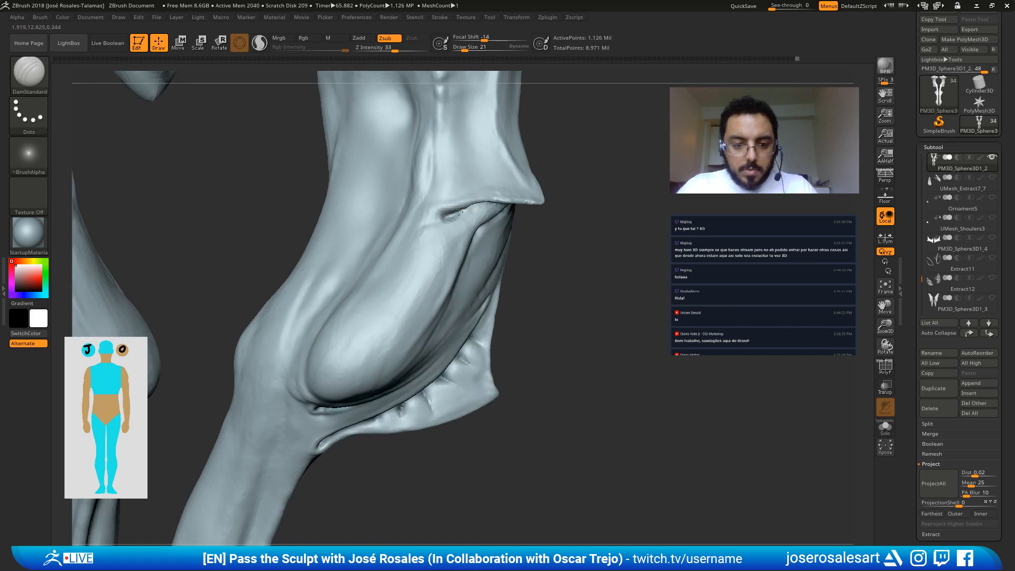
# Step: Raise the rim around the hollow at the inner end of the hip block's crease with the Standard brush at draw size 21 and smooth it
pyautogui.press('b')
pyautogui.press('s')
pyautogui.press('t')
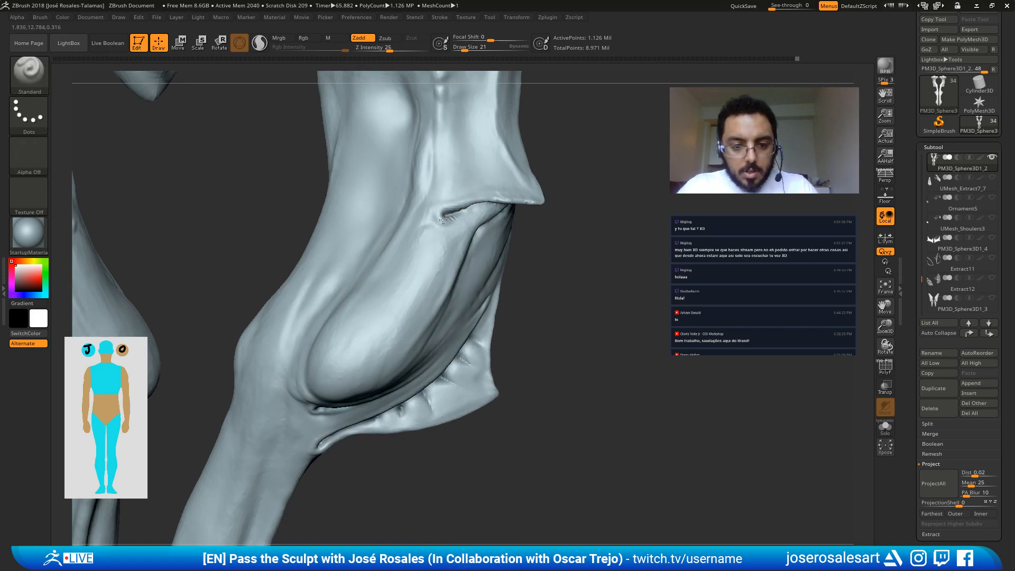
pyautogui.moveTo(433, 224); pyautogui.dragTo(446, 220, button='right')
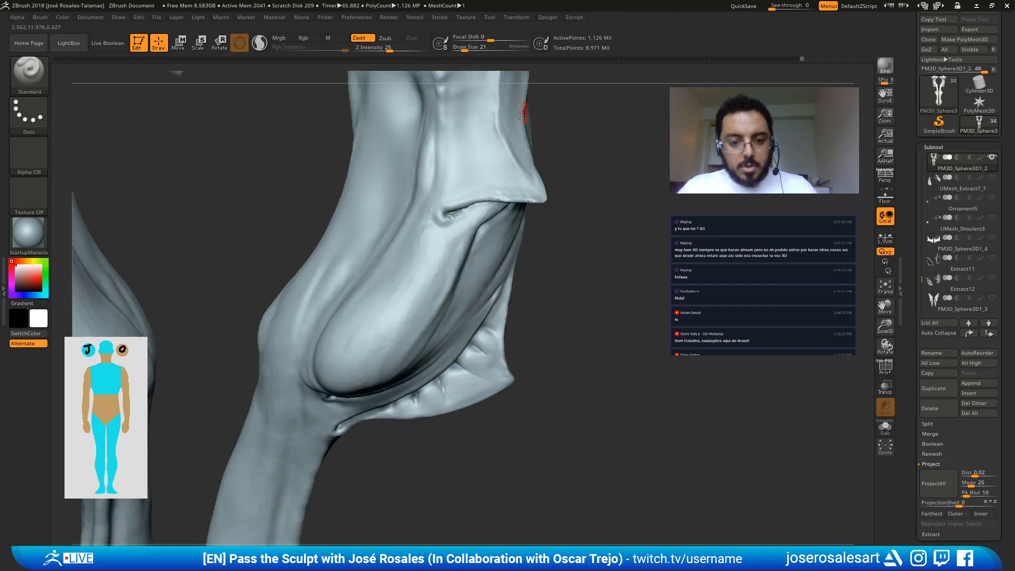
pyautogui.press('shift')
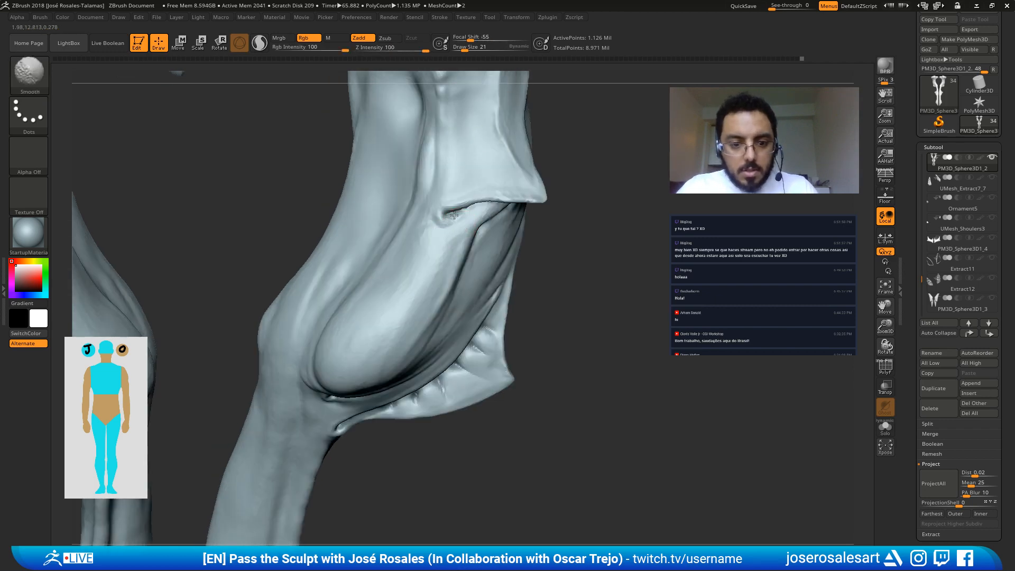
pyautogui.keyDown('shift'); pyautogui.moveTo(441, 218); pyautogui.dragTo(458, 217); pyautogui.keyUp('shift')
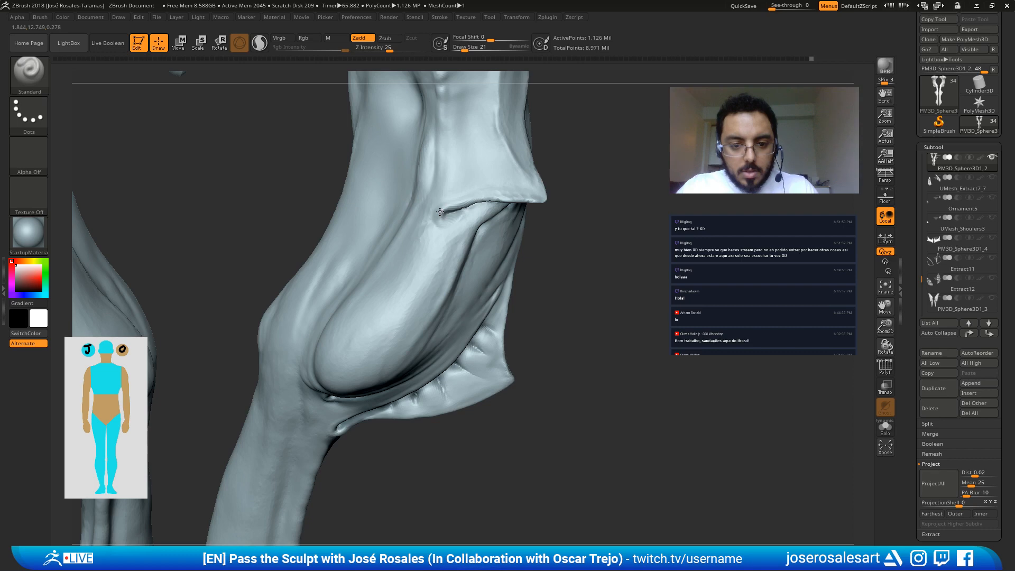
# Step: Shape a raised rim around the lower end of the fold below the thigh's row of pits with the Standard brush at draw size 21, and refine it with DamStandard
pyautogui.moveTo(447, 219); pyautogui.dragTo(415, 325, button='right')
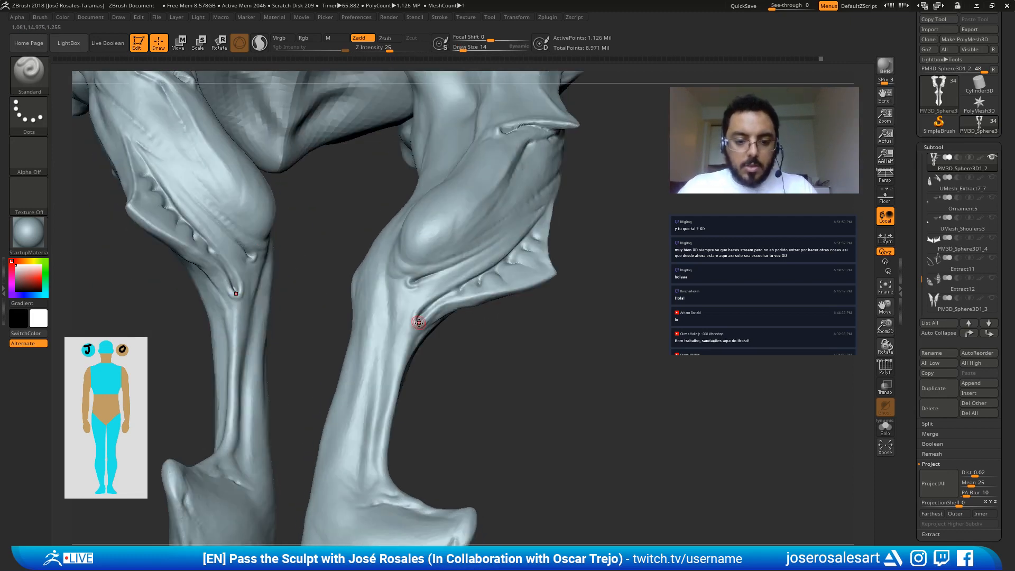
pyautogui.press(']')
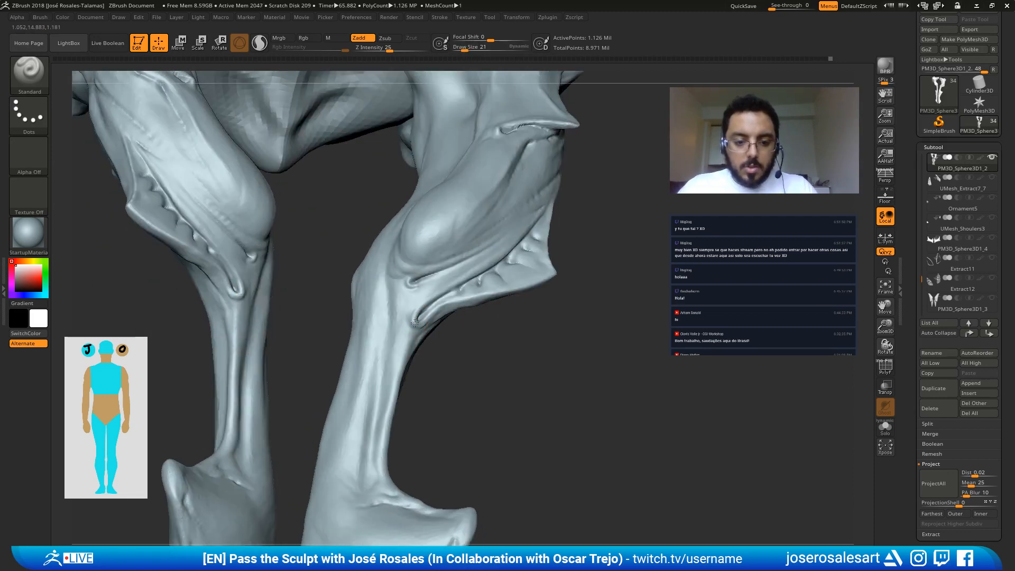
pyautogui.moveTo(413, 317); pyautogui.dragTo(419, 323, button='right')
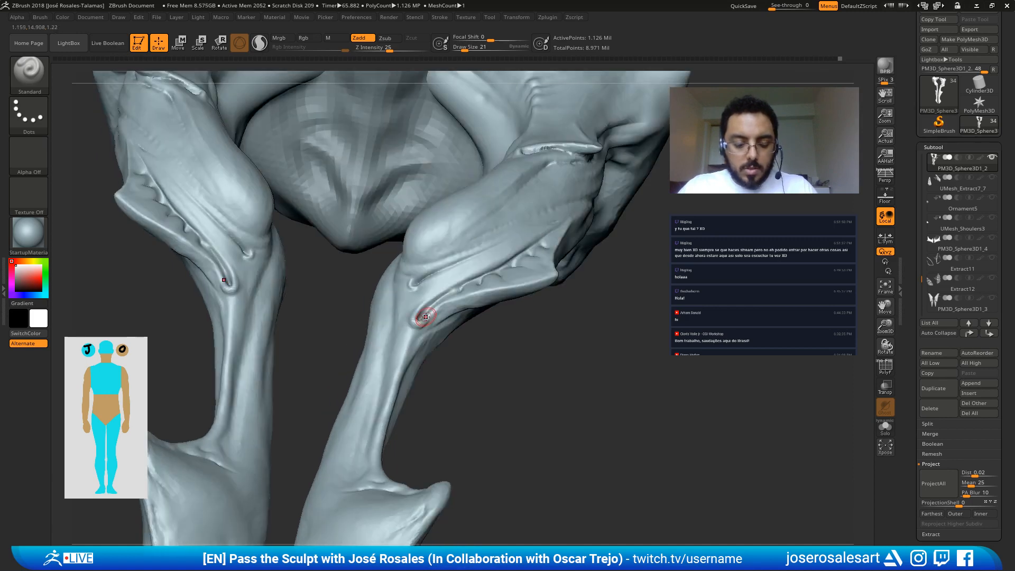
pyautogui.press('b')
pyautogui.press('d')
pyautogui.press('s')
pyautogui.moveTo(426, 317)
pyautogui.mouseDown(button='right')
pyautogui.moveTo(441, 300)
pyautogui.moveTo(430, 308)
pyautogui.moveTo(440, 312)
pyautogui.moveTo(418, 255)
pyautogui.moveTo(475, 290)
pyautogui.mouseUp(button='right')
pyautogui.hotkey('shift', 's')
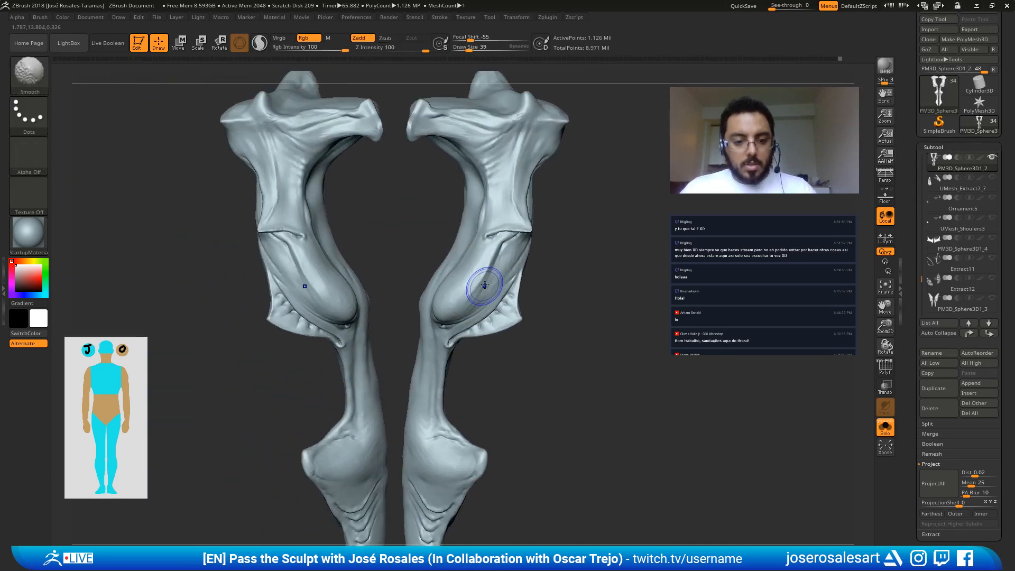
pyautogui.hotkey('shift', 's')
# Step: Fill the hollows on the inner tips of the hip bones with ClayBuildup at draw size 26 and smooth them
pyautogui.keyDown('alt'); pyautogui.moveTo(477, 220); pyautogui.dragTo(486, 335, button='right'); pyautogui.keyUp('alt')
pyautogui.moveTo(481, 174)
pyautogui.mouseDown(button='right')
pyautogui.moveTo(464, 228)
pyautogui.moveTo(431, 264)
pyautogui.moveTo(450, 236)
pyautogui.moveTo(474, 238)
pyautogui.mouseUp(button='right')
pyautogui.keyDown('ctrl'); pyautogui.moveTo(474, 239); pyautogui.dragTo(476, 272, button='right'); pyautogui.keyUp('ctrl')
pyautogui.moveTo(429, 200)
pyautogui.mouseDown()
pyautogui.moveTo(412, 232)
pyautogui.moveTo(464, 226)
pyautogui.moveTo(408, 256)
pyautogui.mouseUp()
pyautogui.keyDown('ctrl'); pyautogui.moveTo(426, 214); pyautogui.dragTo(448, 151, button='right'); pyautogui.keyUp('ctrl')
pyautogui.press('b')
pyautogui.press('c')
pyautogui.press('b')
pyautogui.press('s')
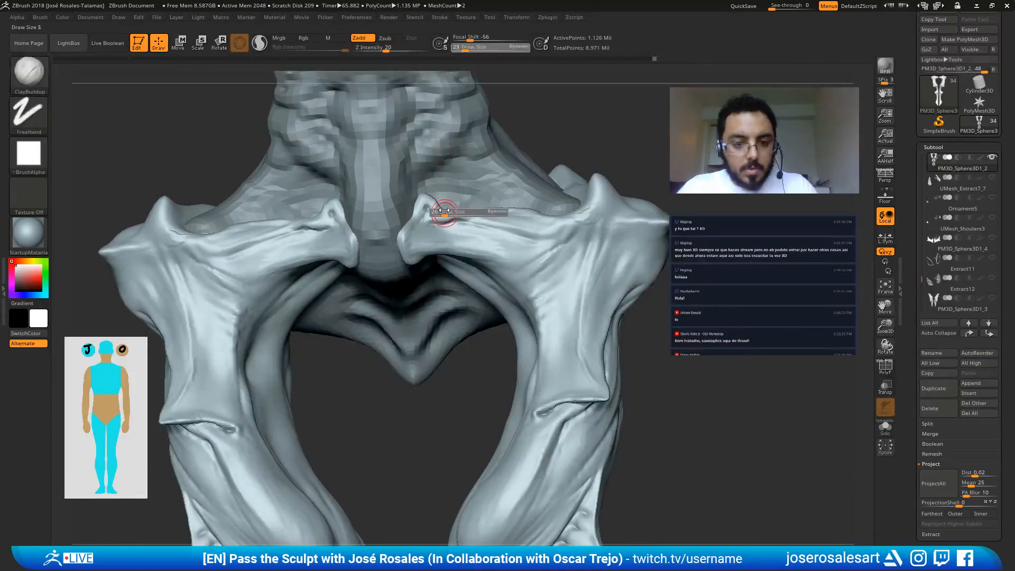
pyautogui.click(445, 210)
pyautogui.moveTo(429, 200); pyautogui.dragTo(435, 217)
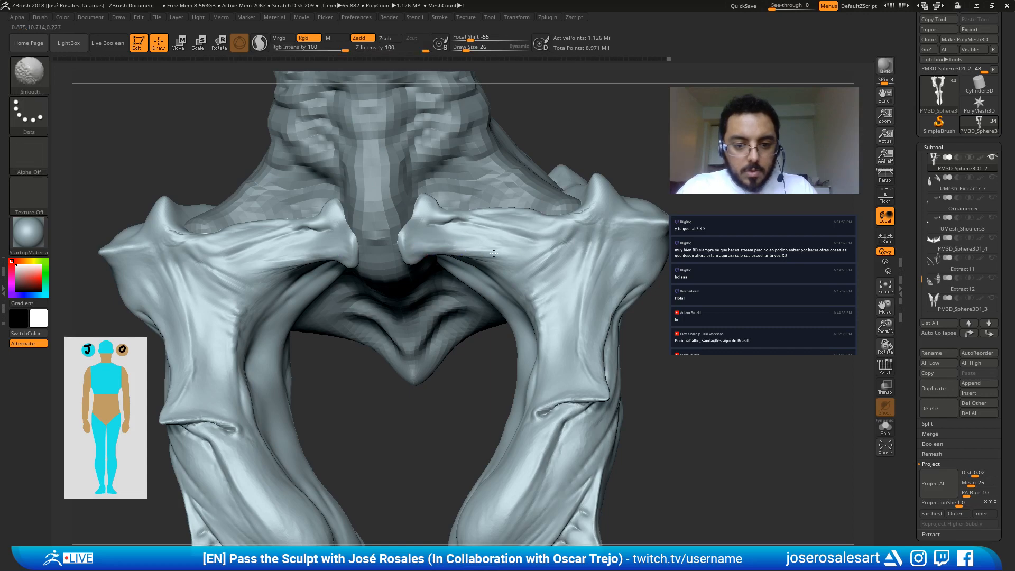
# Step: Carve creases where the inner hip arms merge into the upper legs with DamStandard at draw size 26
pyautogui.press('b')
pyautogui.press('d')
pyautogui.press('s')
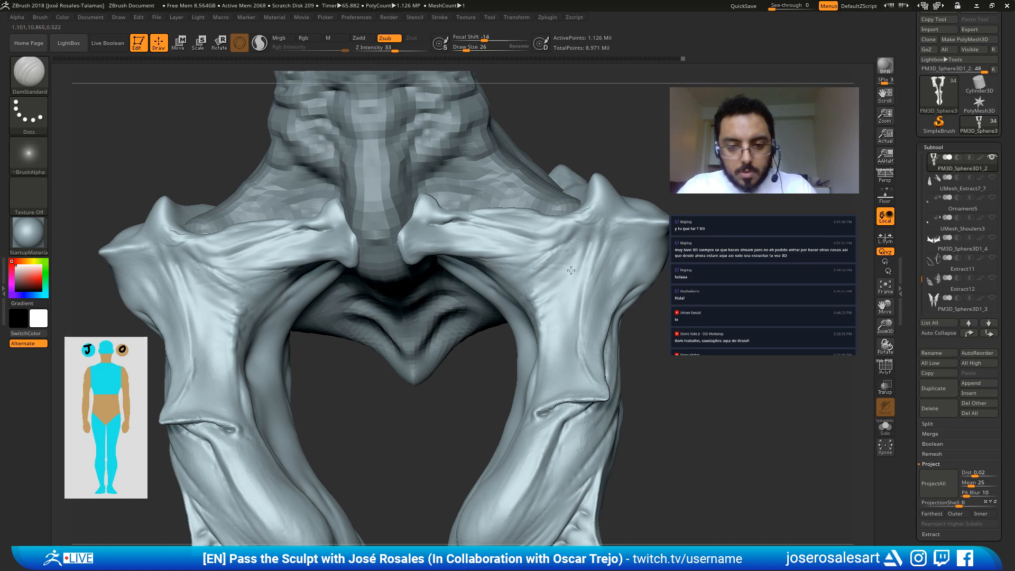
pyautogui.moveTo(367, 294)
pyautogui.mouseDown(button='right')
pyautogui.moveTo(331, 267)
pyautogui.moveTo(401, 256)
pyautogui.mouseUp(button='right')
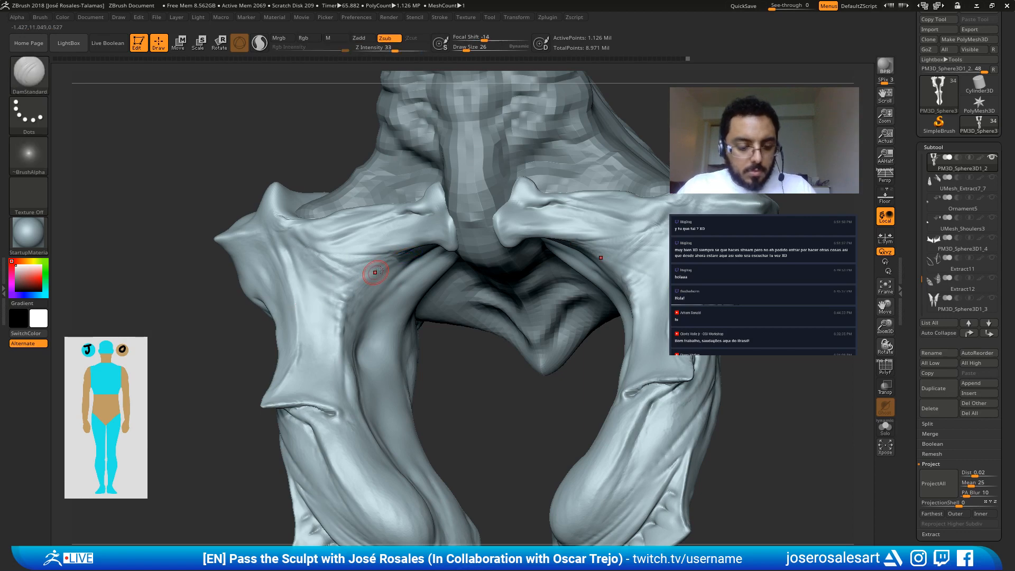
# Step: Raise curved ridges across the junction of the hip arm and upper leg with the Standard brush at draw size 26
pyautogui.press('b')
pyautogui.press('s')
pyautogui.press('t')
pyautogui.moveTo(406, 254); pyautogui.dragTo(349, 275)
pyautogui.moveTo(400, 257); pyautogui.dragTo(337, 283)
pyautogui.moveTo(336, 284)
pyautogui.mouseDown(button='right')
pyautogui.moveTo(347, 263)
pyautogui.moveTo(379, 260)
pyautogui.mouseUp(button='right')
pyautogui.moveTo(389, 254)
pyautogui.mouseDown()
pyautogui.moveTo(326, 269)
pyautogui.moveTo(337, 264)
pyautogui.mouseUp()
pyautogui.moveTo(347, 264)
pyautogui.mouseDown(button='right')
pyautogui.moveTo(317, 275)
pyautogui.moveTo(306, 317)
pyautogui.moveTo(285, 264)
pyautogui.mouseUp(button='right')
pyautogui.keyDown('ctrl'); pyautogui.moveTo(285, 264); pyautogui.dragTo(316, 268, button='right'); pyautogui.keyUp('ctrl')
pyautogui.keyDown('alt'); pyautogui.moveTo(437, 288); pyautogui.dragTo(472, 297, button='right'); pyautogui.keyUp('alt')
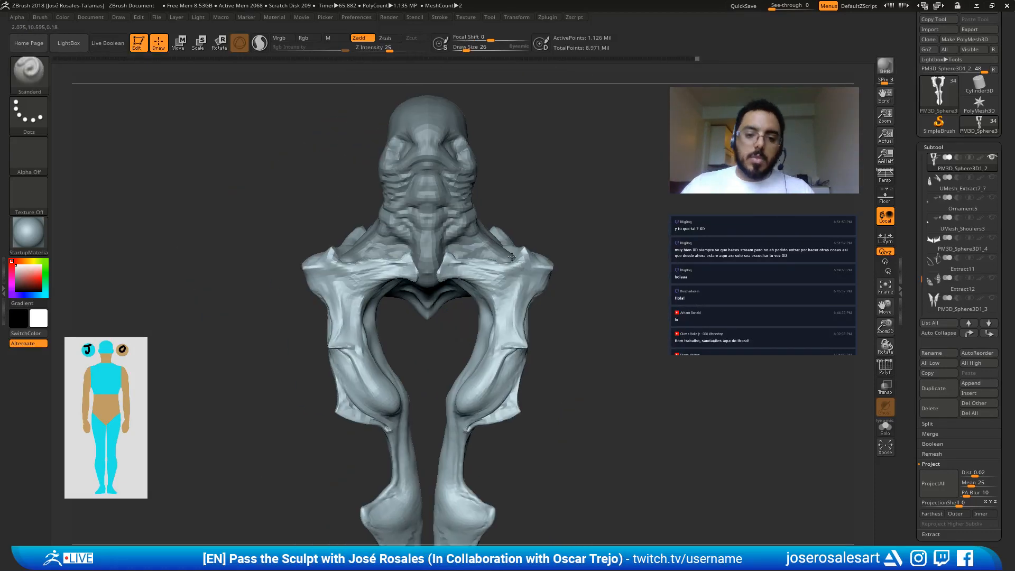
# Step: Start a row of small bumps down the inner edge of the upper leg with the Standard brush at draw size 19
pyautogui.keyDown('ctrl'); pyautogui.moveTo(512, 257); pyautogui.dragTo(573, 163, button='right'); pyautogui.keyUp('ctrl')
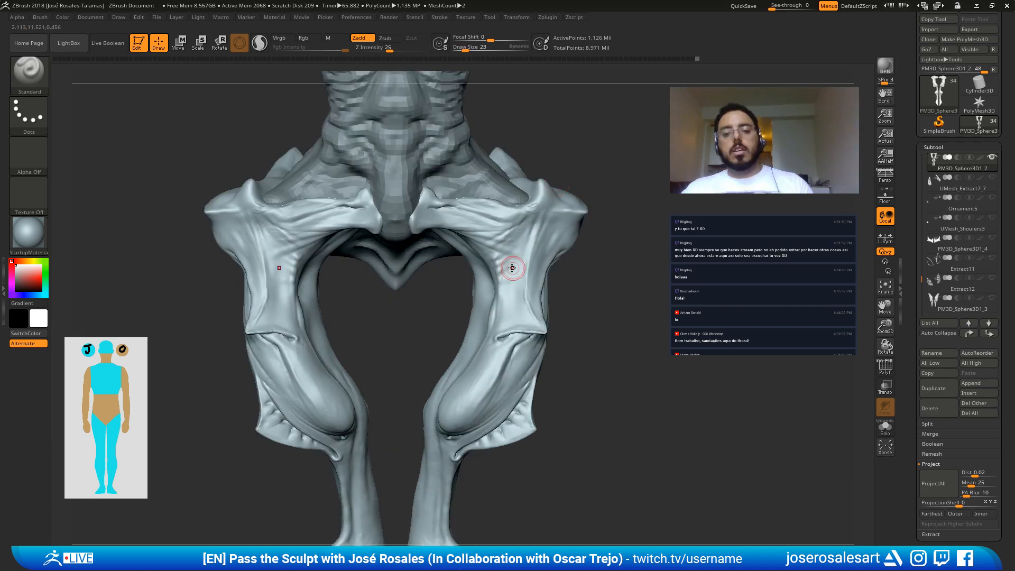
pyautogui.moveTo(512, 268)
pyautogui.keyDown('ctrl'); pyautogui.mouseDown(button='right')
pyautogui.moveTo(502, 287)
pyautogui.moveTo(485, 262)
pyautogui.mouseUp(button='right'); pyautogui.keyUp('ctrl')
pyautogui.press('[')
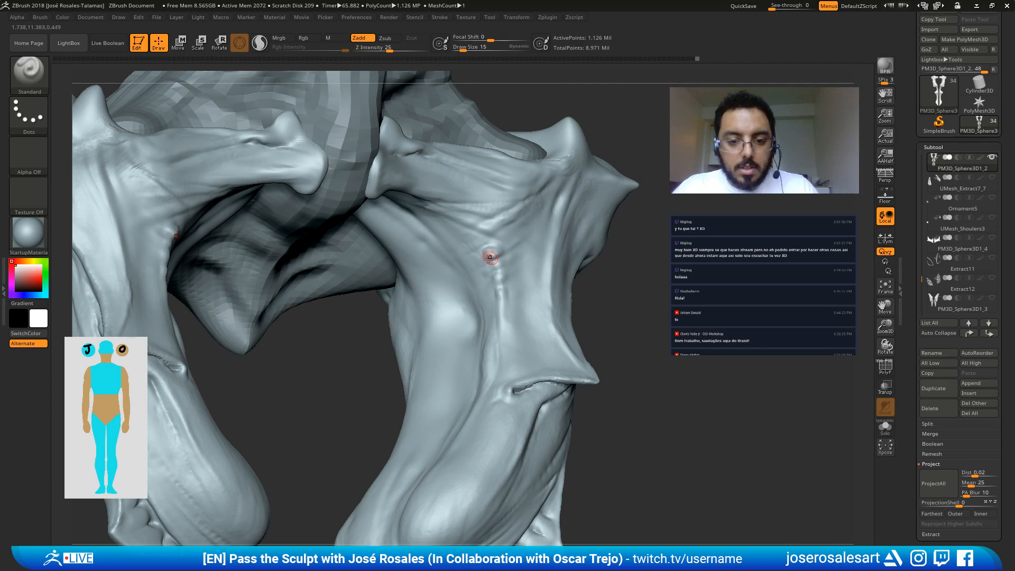
pyautogui.press(']')
pyautogui.moveTo(490, 258)
pyautogui.mouseDown(button='right')
pyautogui.moveTo(494, 271)
pyautogui.moveTo(538, 218)
pyautogui.mouseUp(button='right')
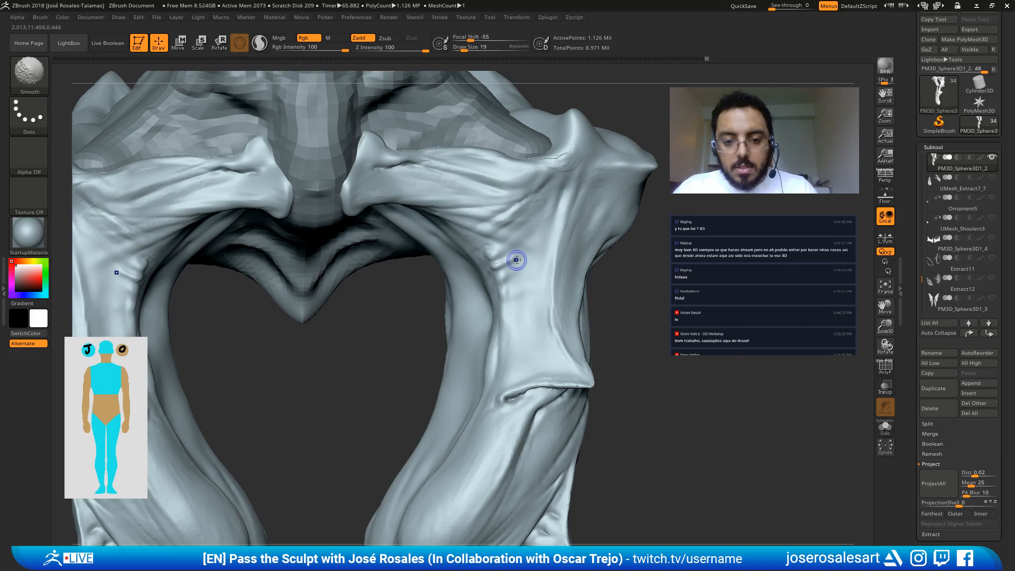
pyautogui.press('shift')
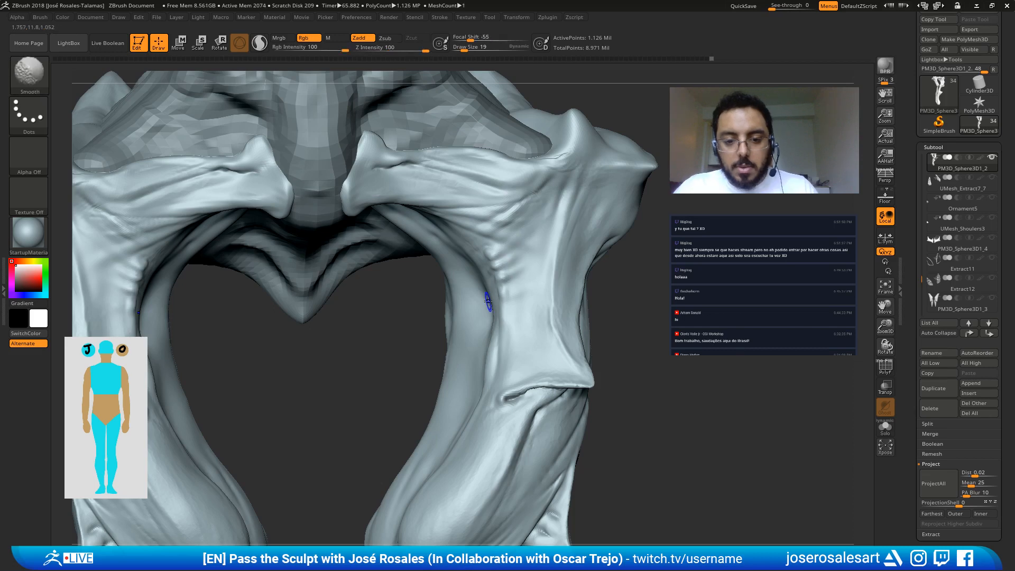
# Step: Add more bumps to the row on the upper leg's inner edge and smooth the surface around them
pyautogui.moveTo(488, 301); pyautogui.dragTo(513, 294, button='right')
pyautogui.moveTo(513, 294); pyautogui.dragTo(482, 288)
pyautogui.moveTo(489, 280); pyautogui.dragTo(506, 299, button='right')
pyautogui.keyDown('shift'); pyautogui.moveTo(506, 299); pyautogui.dragTo(496, 290); pyautogui.keyUp('shift')
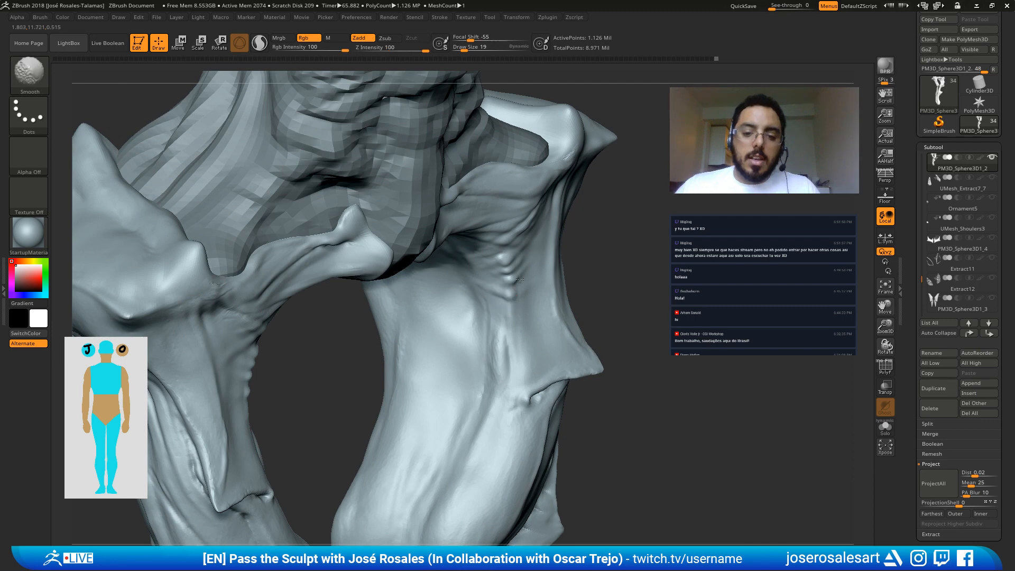
pyautogui.moveTo(519, 280); pyautogui.dragTo(504, 284, button='right')
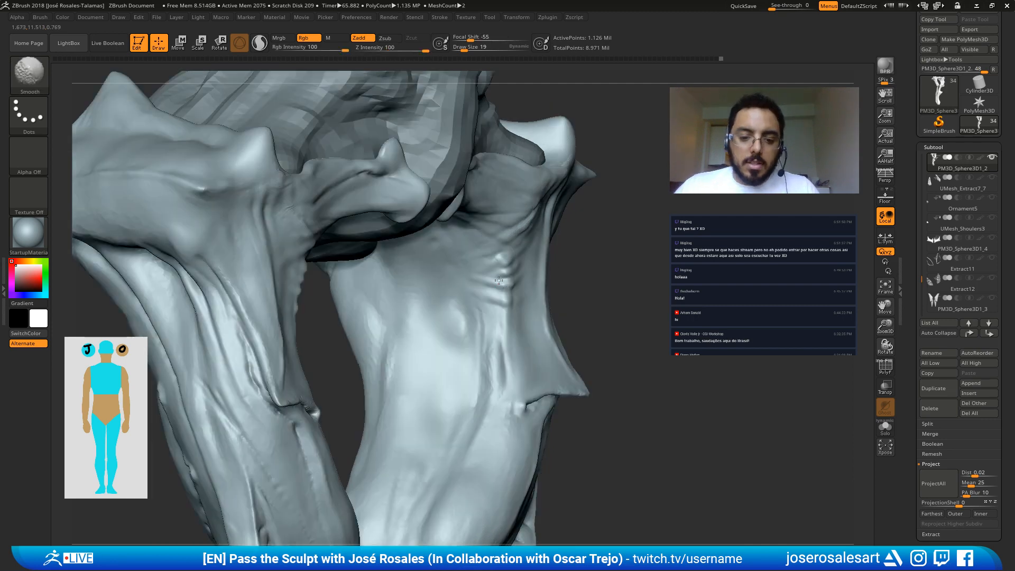
pyautogui.keyDown('shift'); pyautogui.moveTo(501, 282); pyautogui.dragTo(482, 281); pyautogui.keyUp('shift')
# Step: Extend the row of bumps down toward the hip block's lower ledge at draw size 19 and soften its outer side
pyautogui.moveTo(482, 312)
pyautogui.mouseDown(button='right')
pyautogui.moveTo(491, 288)
pyautogui.moveTo(510, 299)
pyautogui.mouseUp(button='right')
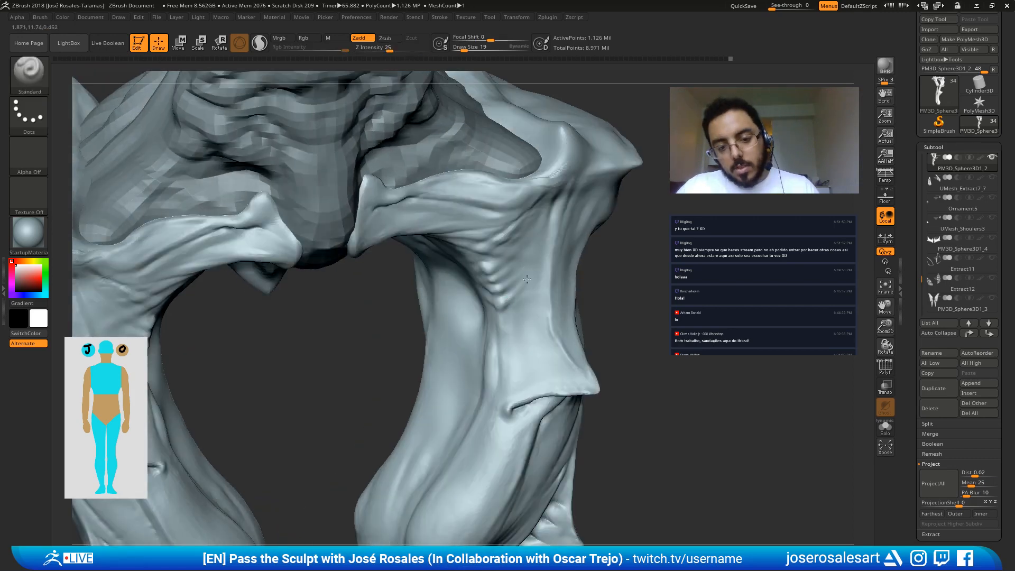
pyautogui.moveTo(498, 312); pyautogui.dragTo(499, 312, button='right')
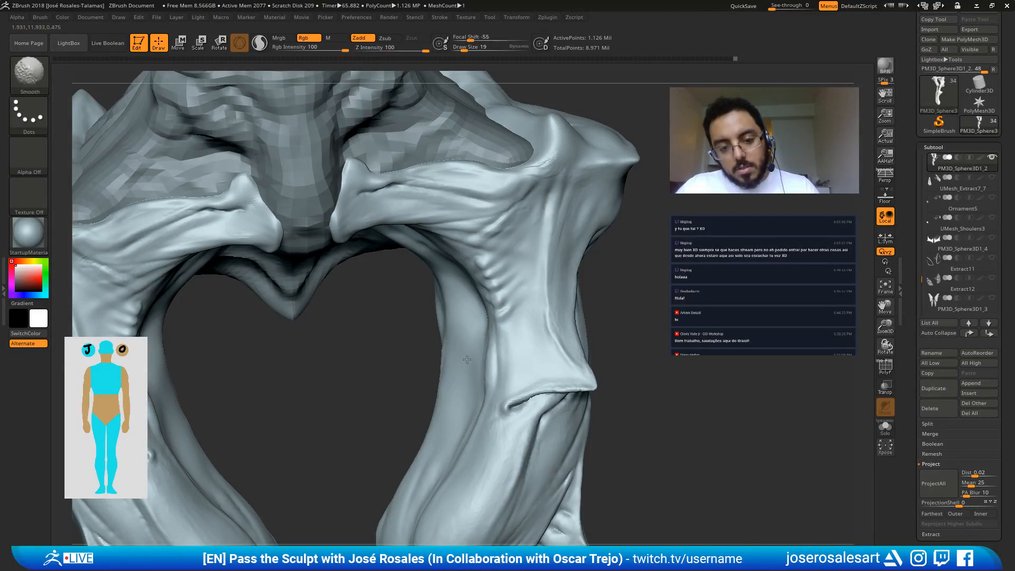
pyautogui.moveTo(504, 315); pyautogui.dragTo(528, 321, button='right')
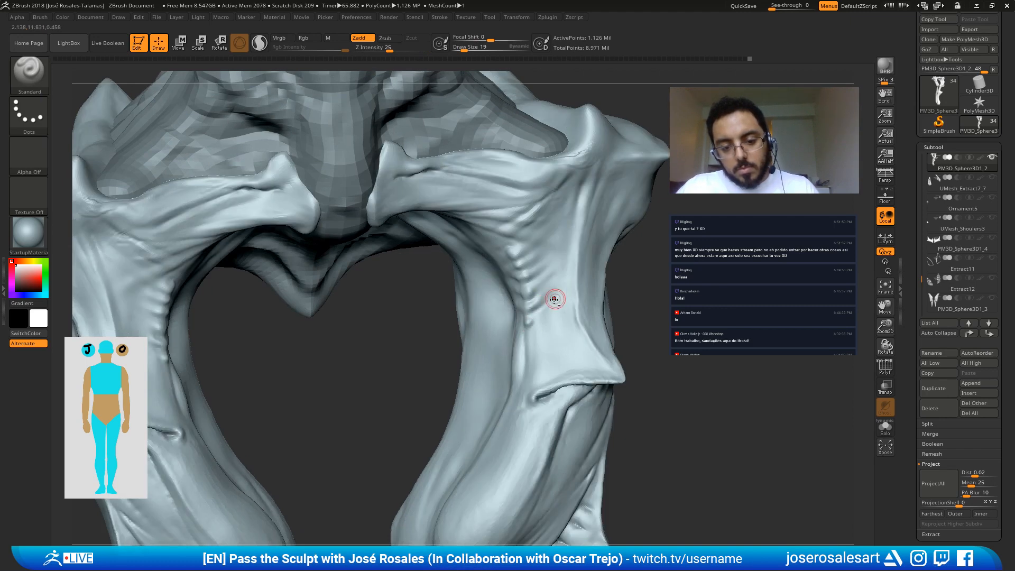
pyautogui.press('shift')
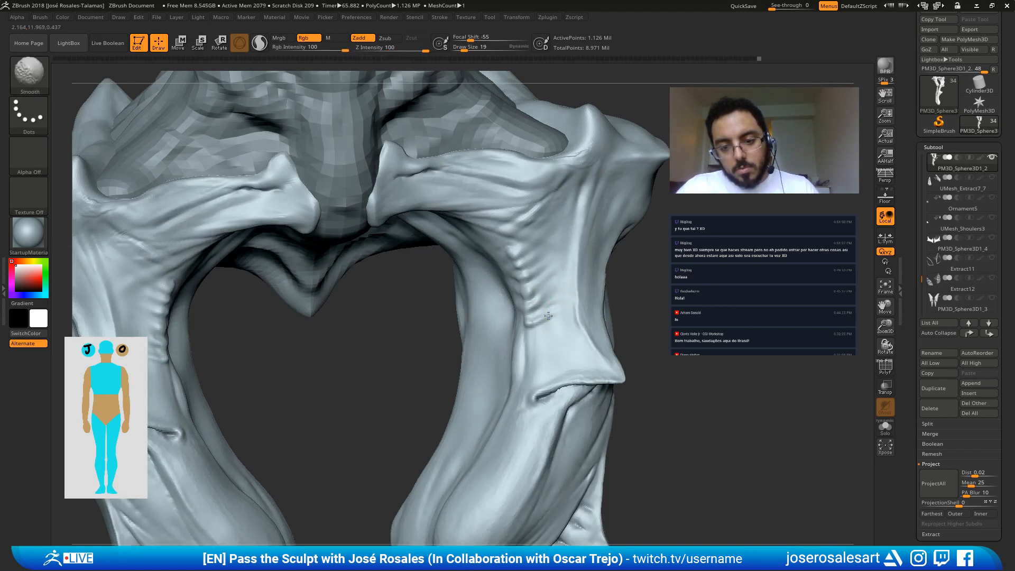
pyautogui.moveTo(514, 340)
pyautogui.mouseDown()
pyautogui.moveTo(481, 266)
pyautogui.moveTo(513, 254)
pyautogui.moveTo(535, 229)
pyautogui.moveTo(443, 235)
pyautogui.moveTo(359, 293)
pyautogui.moveTo(364, 313)
pyautogui.mouseUp()
pyautogui.keyDown('shift'); pyautogui.moveTo(372, 356); pyautogui.dragTo(439, 277); pyautogui.keyUp('shift')
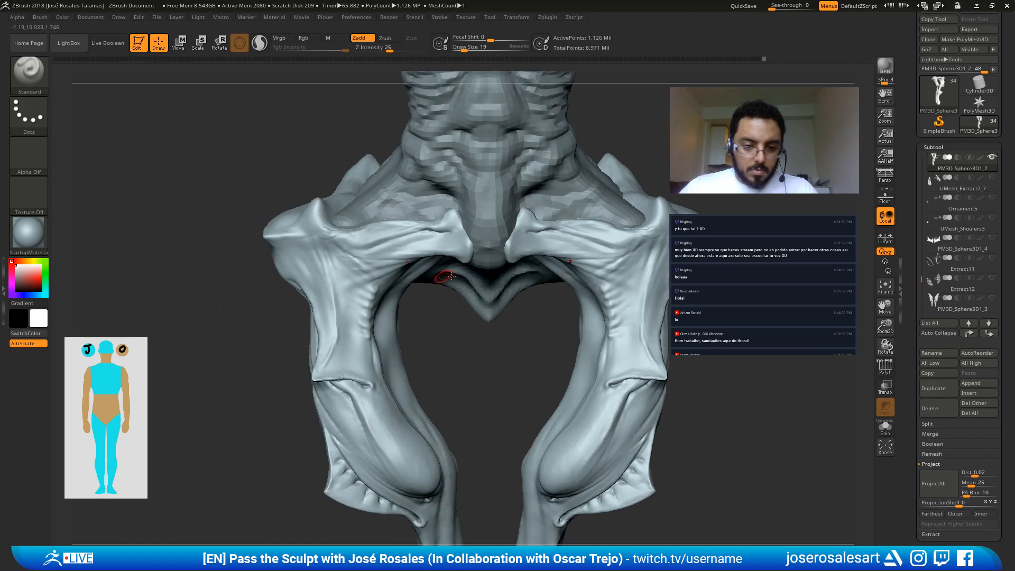
# Step: Build up the individual bumps on the upper leg's inner edge with ClayBuildup at draw size 17
pyautogui.press('b')
pyautogui.press('c')
pyautogui.press('b')
pyautogui.moveTo(521, 291)
pyautogui.mouseDown()
pyautogui.moveTo(333, 272)
pyautogui.moveTo(434, 308)
pyautogui.moveTo(366, 287)
pyautogui.mouseUp()
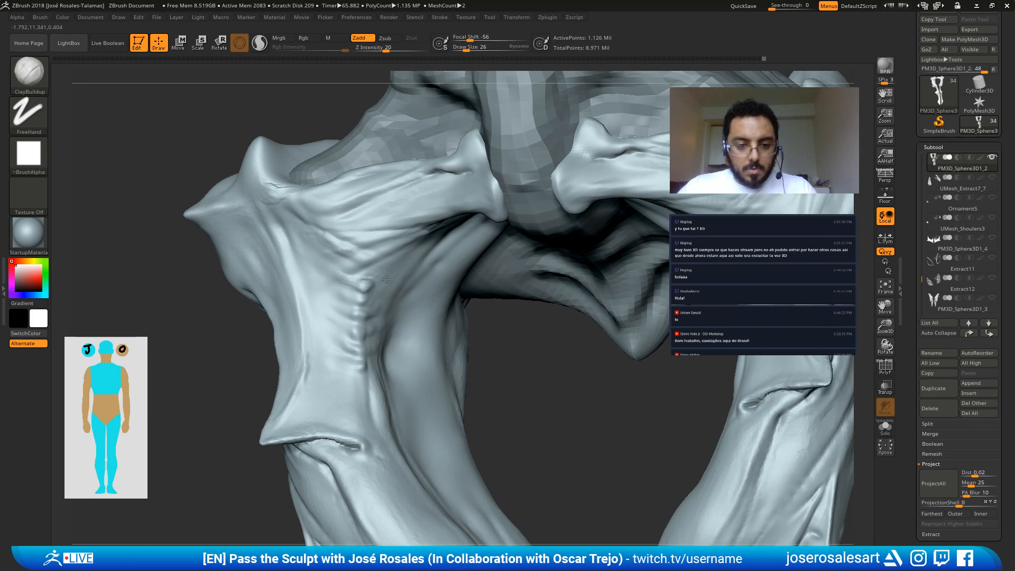
pyautogui.moveTo(386, 278); pyautogui.dragTo(353, 302, button='right')
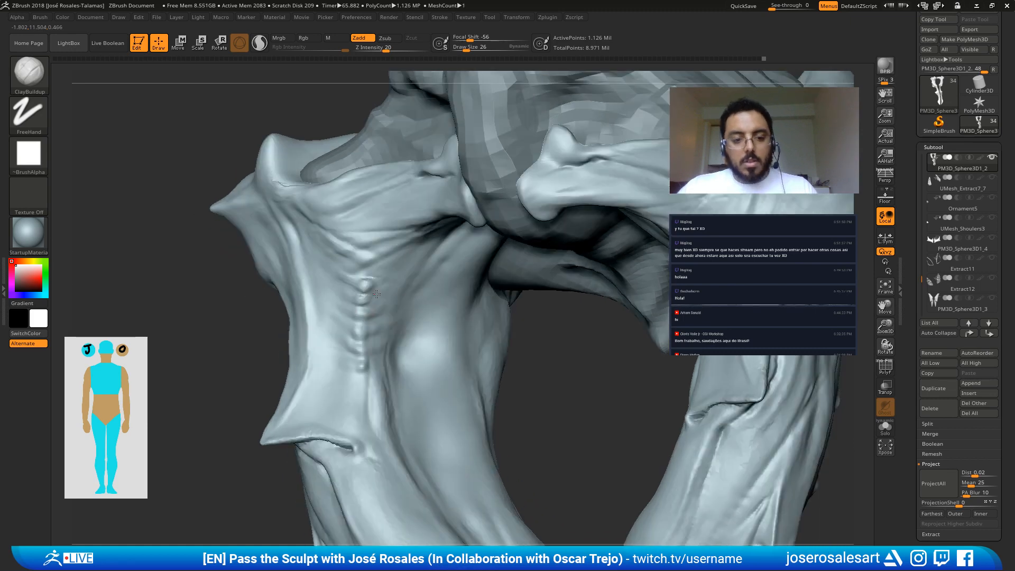
pyautogui.press('[')
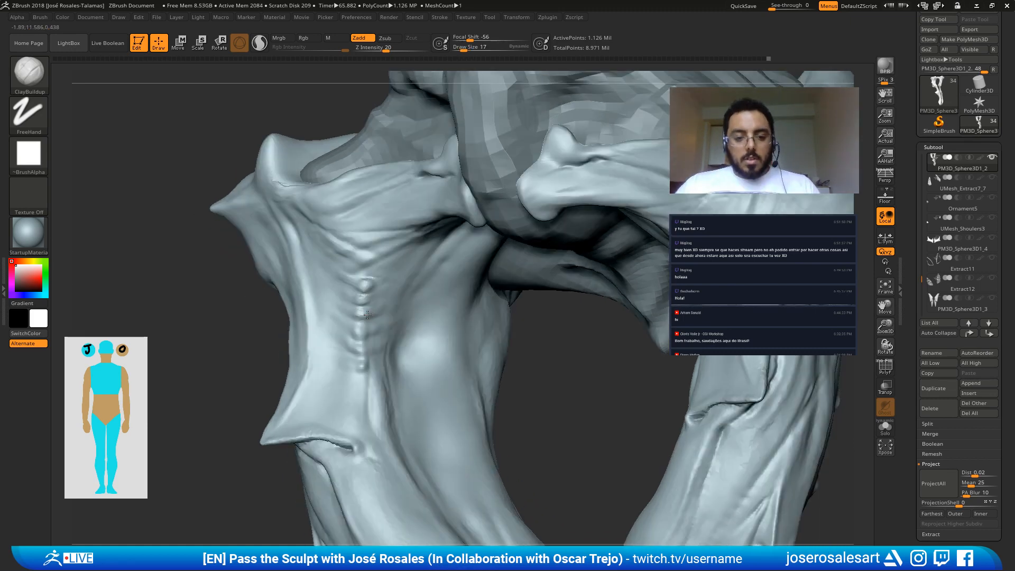
pyautogui.moveTo(385, 303)
pyautogui.mouseDown(button='right')
pyautogui.moveTo(341, 312)
pyautogui.moveTo(326, 292)
pyautogui.mouseUp(button='right')
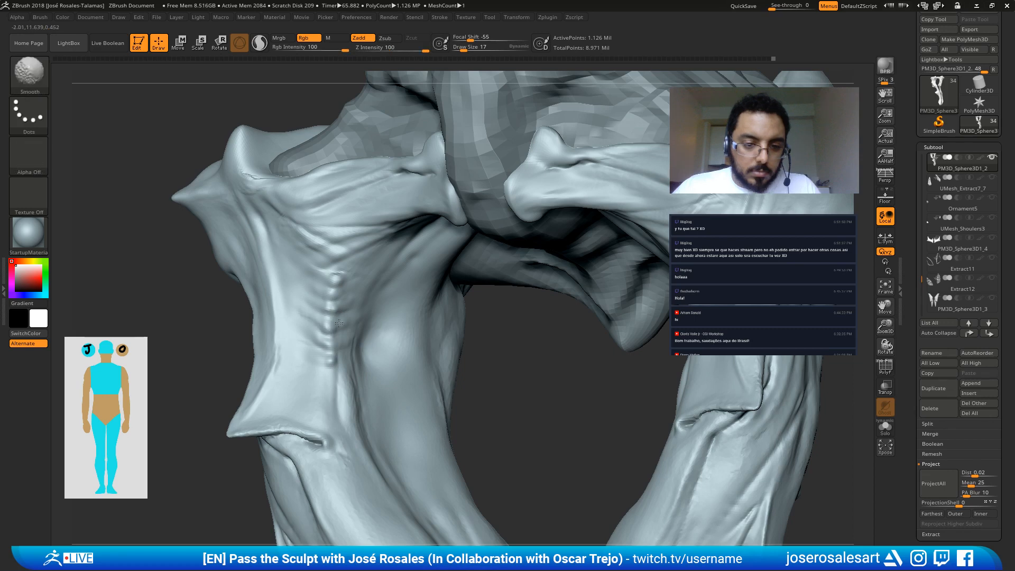
# Step: Shape the lowest bumps of the row with ClayBuildup at draw size 17 and smooth them into the surrounding surface
pyautogui.hotkey('shift', 'd')
pyautogui.press('d')
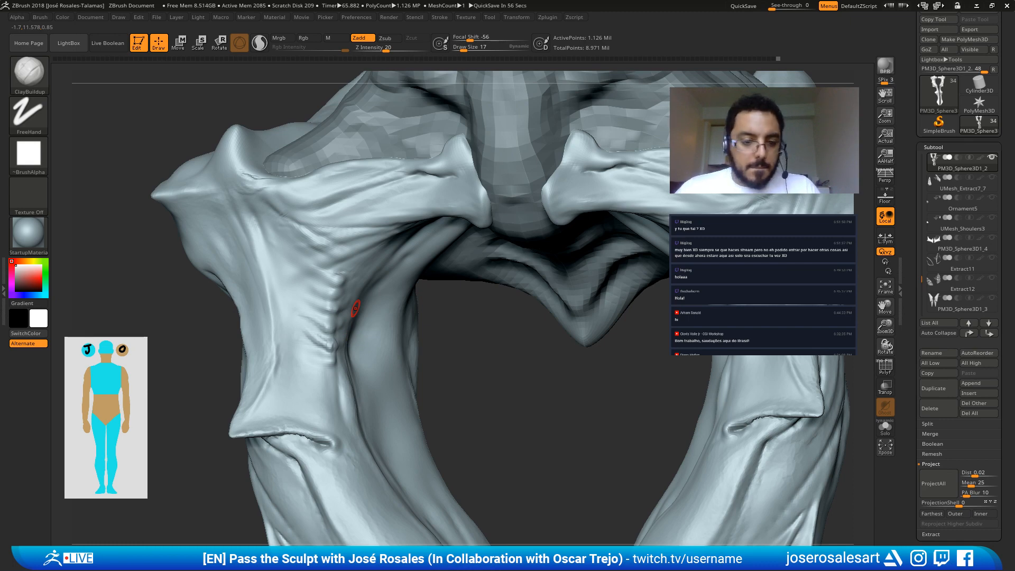
pyautogui.moveTo(322, 332); pyautogui.dragTo(324, 351, button='right')
pyautogui.keyDown('shift'); pyautogui.moveTo(323, 351); pyautogui.dragTo(337, 350); pyautogui.keyUp('shift')
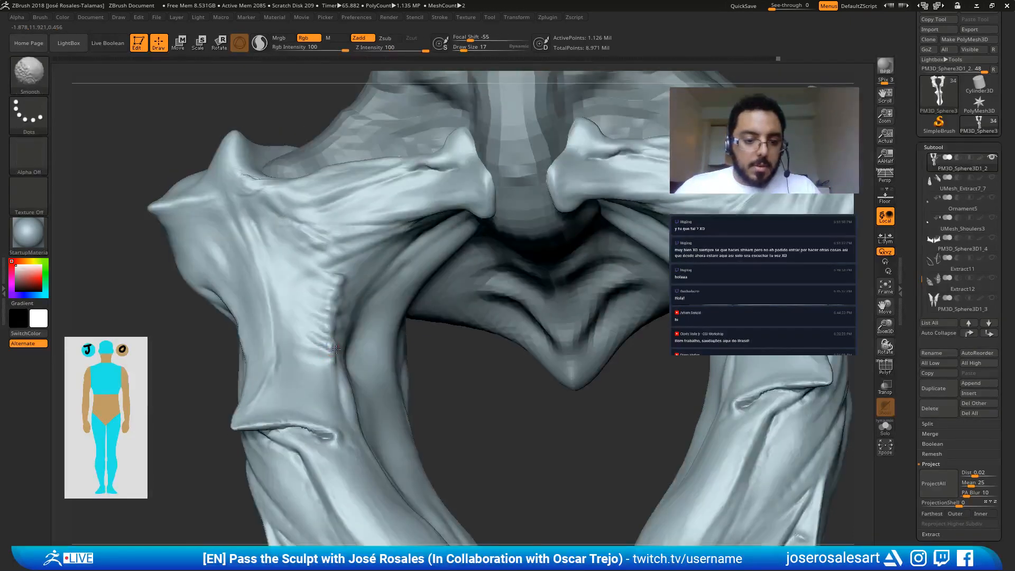
pyautogui.moveTo(316, 337); pyautogui.dragTo(337, 366, button='right')
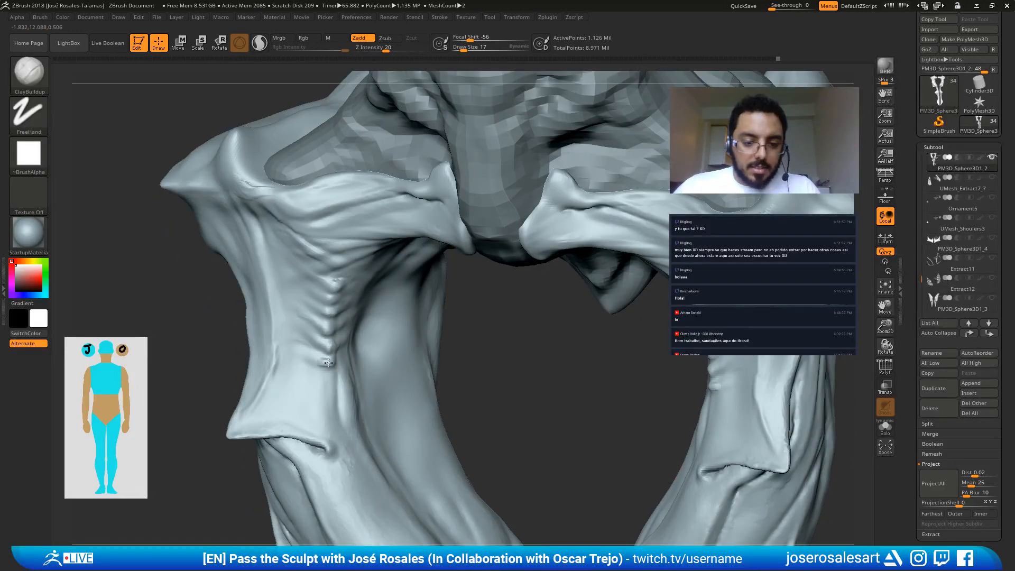
pyautogui.keyDown('shift'); pyautogui.moveTo(322, 361); pyautogui.dragTo(307, 353); pyautogui.keyUp('shift')
pyautogui.moveTo(340, 363); pyautogui.dragTo(326, 365, button='right')
pyautogui.moveTo(327, 365)
pyautogui.mouseDown()
pyautogui.moveTo(334, 360)
pyautogui.moveTo(318, 363)
pyautogui.mouseUp()
pyautogui.moveTo(318, 363)
pyautogui.mouseDown(button='right')
pyautogui.moveTo(342, 371)
pyautogui.moveTo(330, 364)
pyautogui.mouseUp(button='right')
pyautogui.keyDown('shift'); pyautogui.moveTo(330, 363); pyautogui.dragTo(324, 369); pyautogui.keyUp('shift')
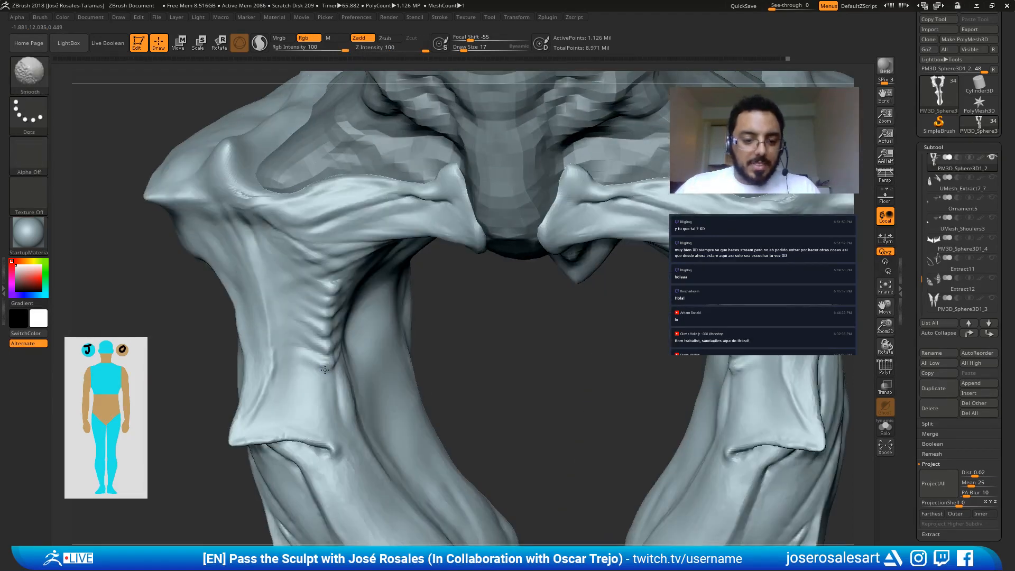
pyautogui.moveTo(371, 316)
pyautogui.mouseDown(button='right')
pyautogui.moveTo(492, 315)
pyautogui.moveTo(398, 283)
pyautogui.mouseUp(button='right')
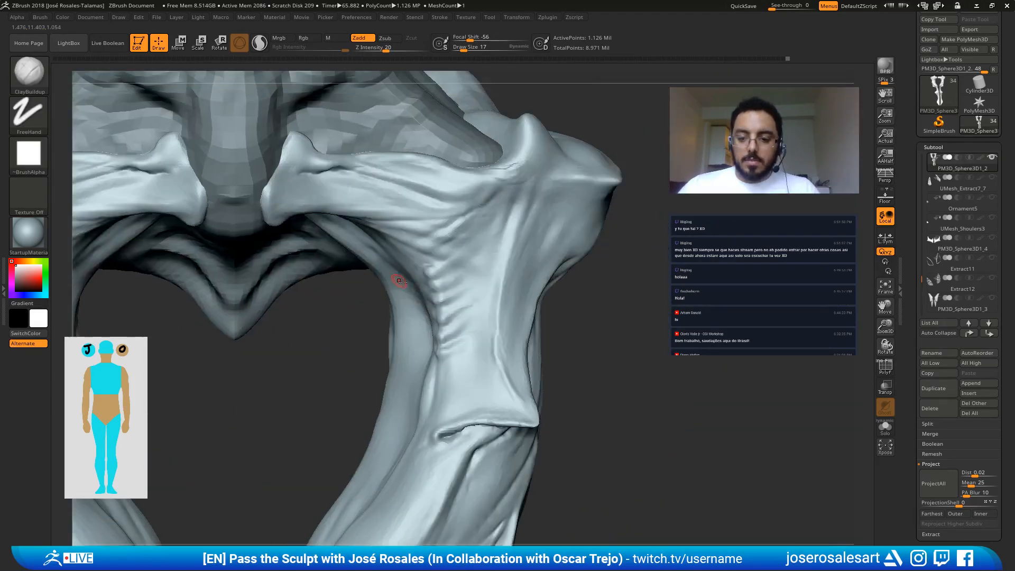
# Step: Carve short slanted creases between the bumps on the upper leg's inner edge with DamStandard at draw size 17
pyautogui.press('b')
pyautogui.press('d')
pyautogui.press('s')
pyautogui.press('s')
pyautogui.moveTo(423, 353); pyautogui.dragTo(467, 339, button='right')
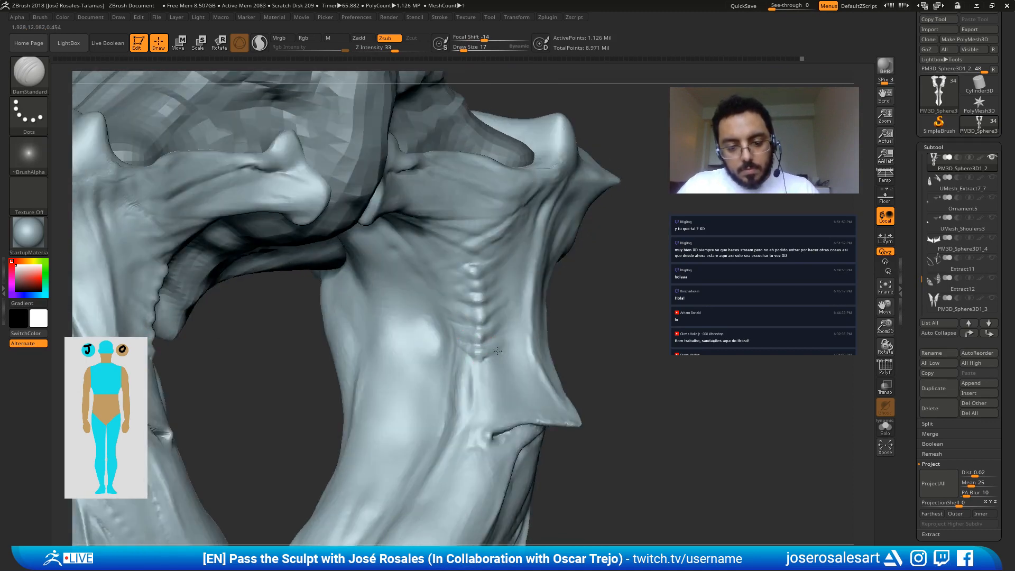
pyautogui.moveTo(483, 343); pyautogui.dragTo(495, 335)
pyautogui.moveTo(516, 308); pyautogui.dragTo(484, 341, button='right')
pyautogui.moveTo(487, 320); pyautogui.dragTo(483, 326)
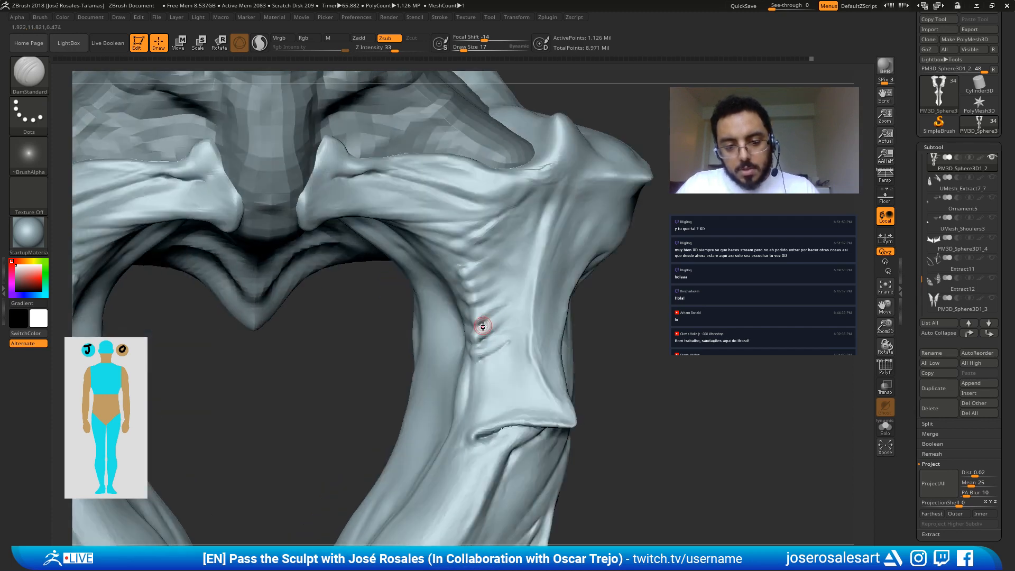
pyautogui.moveTo(509, 291); pyautogui.dragTo(474, 302)
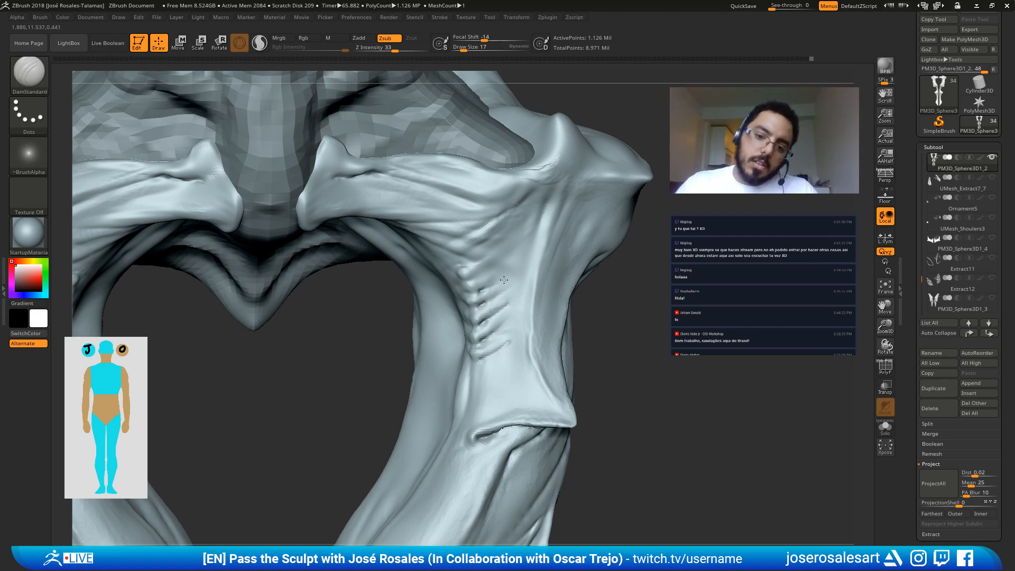
pyautogui.moveTo(485, 272); pyautogui.dragTo(490, 268)
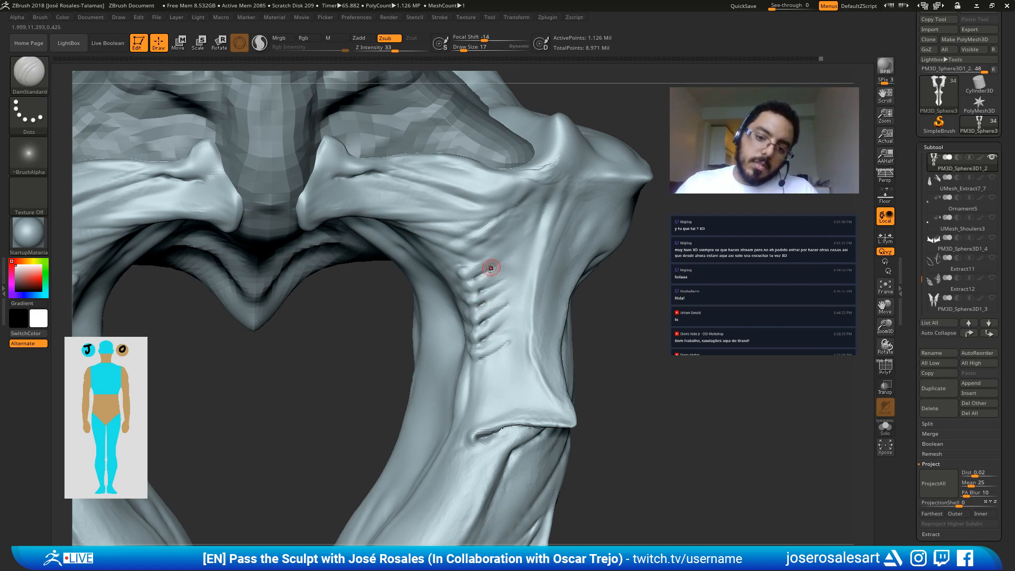
# Step: Inflate the rounded lower end of the thigh muscle with the Inflat brush at draw size 33
pyautogui.scroll(-10, 486, 254)
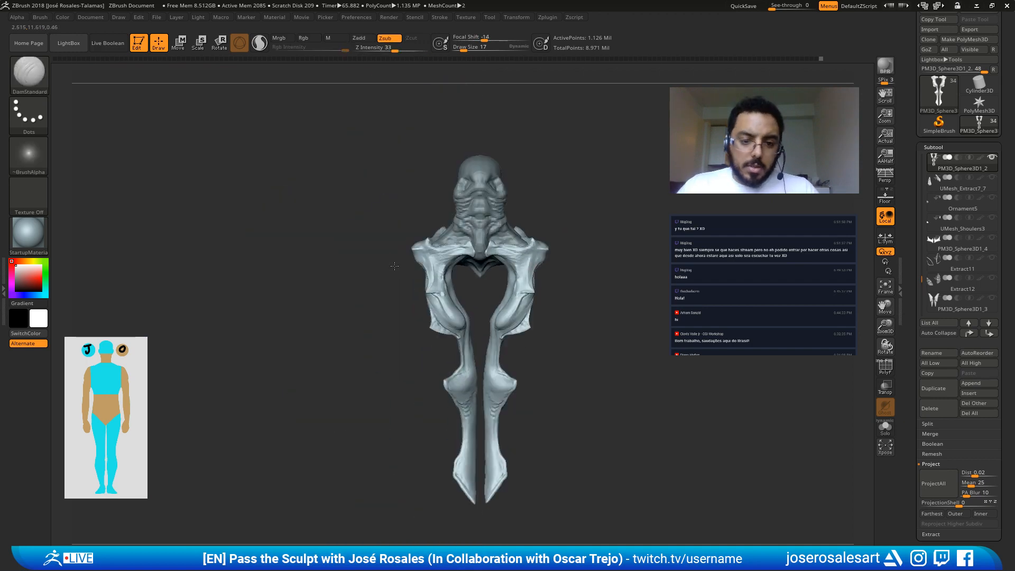
pyautogui.scroll(4, 515, 334)
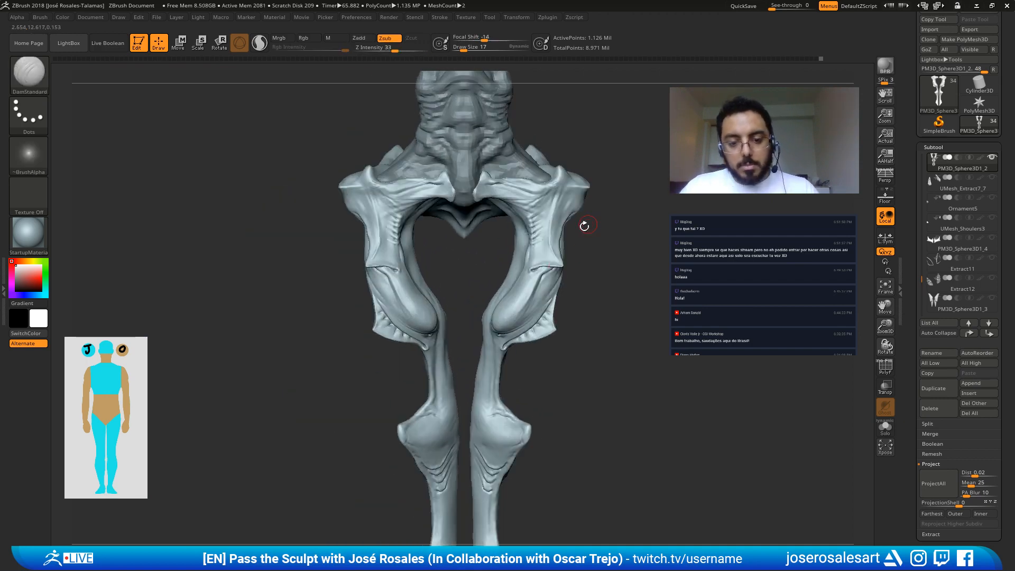
pyautogui.scroll(5, 530, 368)
pyautogui.moveTo(531, 368); pyautogui.dragTo(530, 405)
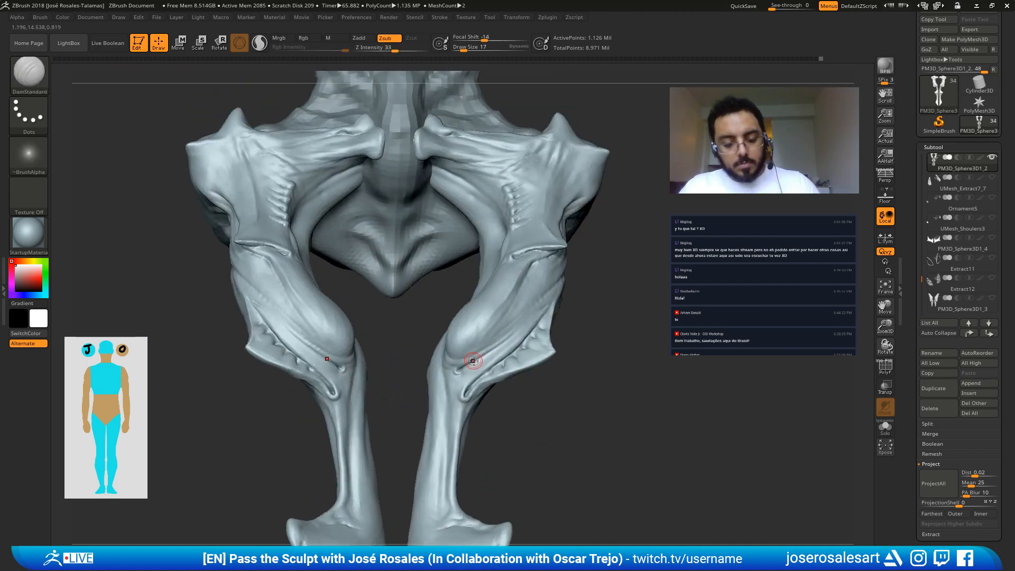
pyautogui.press('b')
pyautogui.press('i')
pyautogui.press('n')
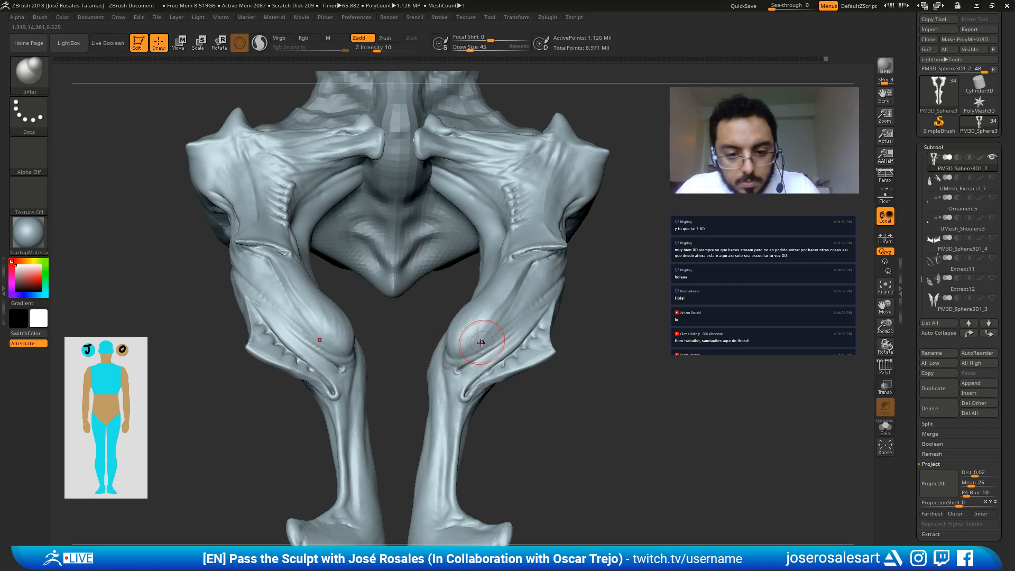
pyautogui.press('[')
pyautogui.press('[')
pyautogui.press('[')
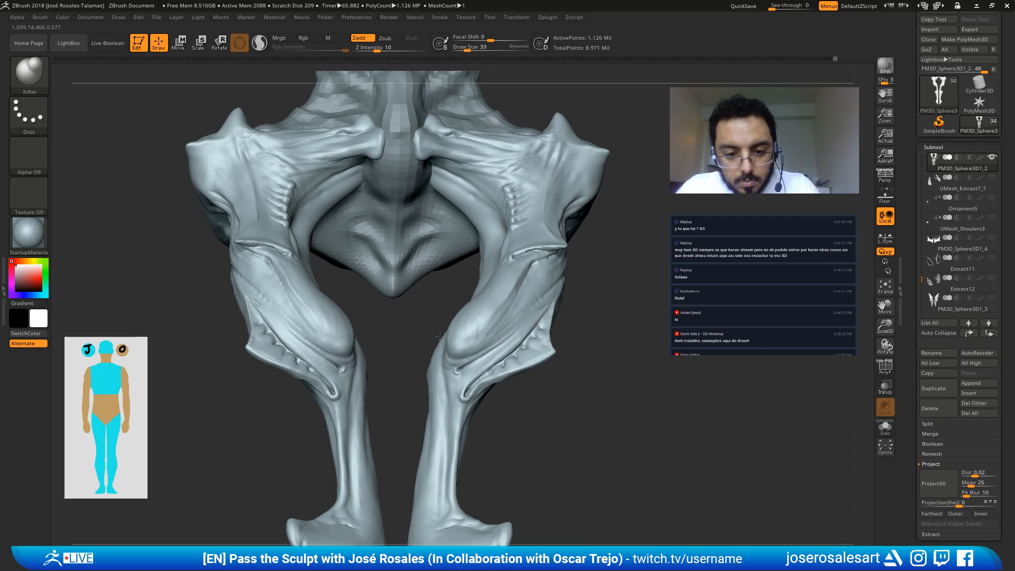
pyautogui.moveTo(440, 337); pyautogui.dragTo(457, 342)
# Step: Inflate the muscle folds below the hip on the thigh's outer side with Inflat at draw size 26
pyautogui.moveTo(439, 348)
pyautogui.mouseDown(button='right')
pyautogui.moveTo(446, 324)
pyautogui.moveTo(442, 349)
pyautogui.moveTo(470, 312)
pyautogui.moveTo(516, 290)
pyautogui.moveTo(534, 241)
pyautogui.mouseUp(button='right')
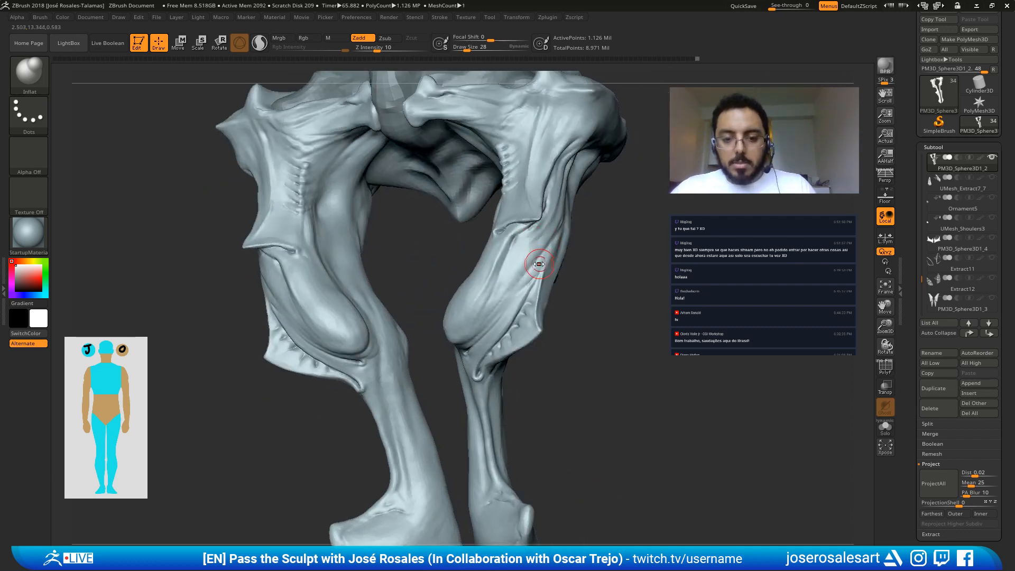
pyautogui.moveTo(512, 254)
pyautogui.mouseDown(button='right')
pyautogui.moveTo(549, 238)
pyautogui.moveTo(495, 269)
pyautogui.moveTo(543, 198)
pyautogui.mouseUp(button='right')
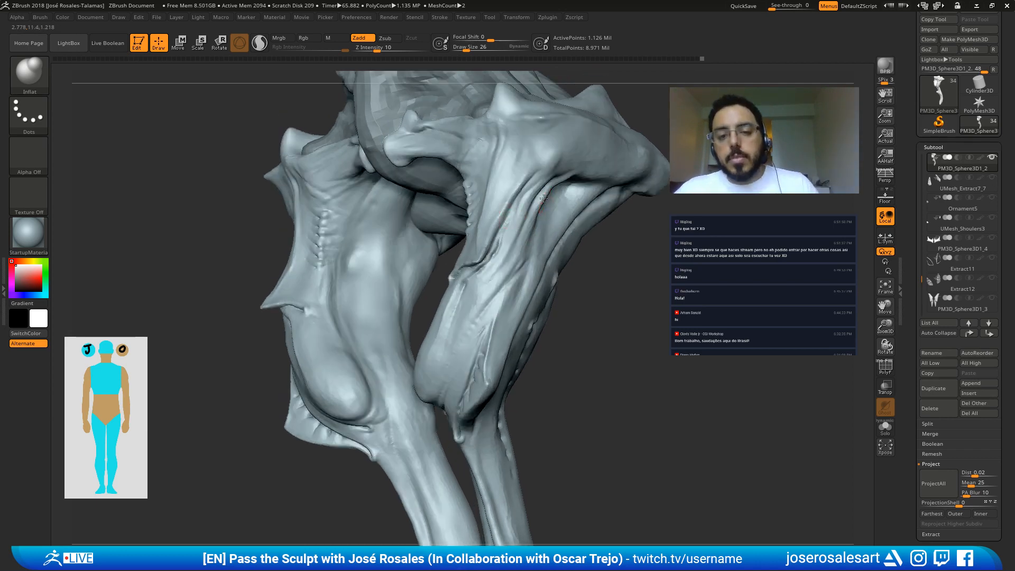
pyautogui.moveTo(513, 256); pyautogui.dragTo(544, 193, button='right')
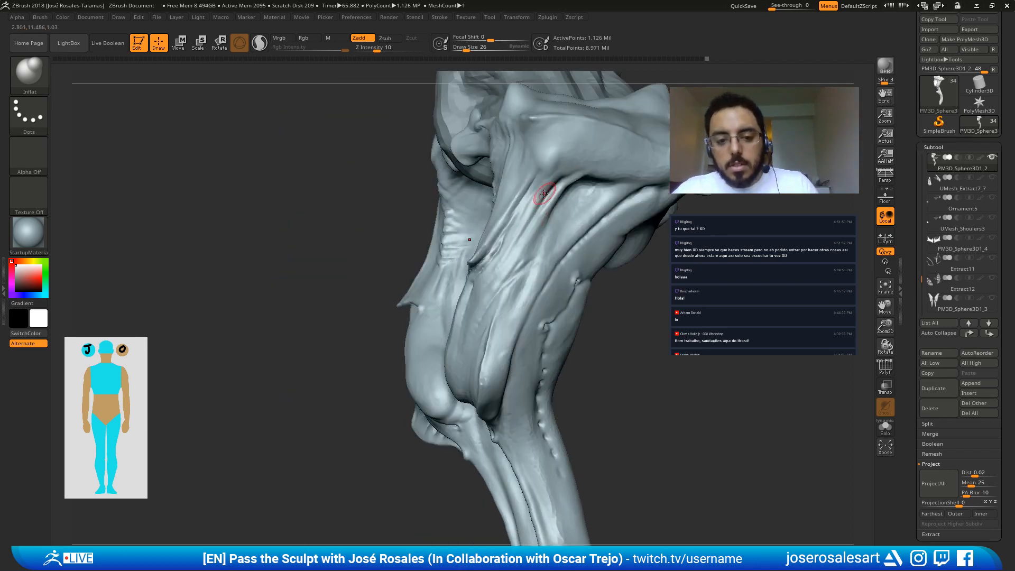
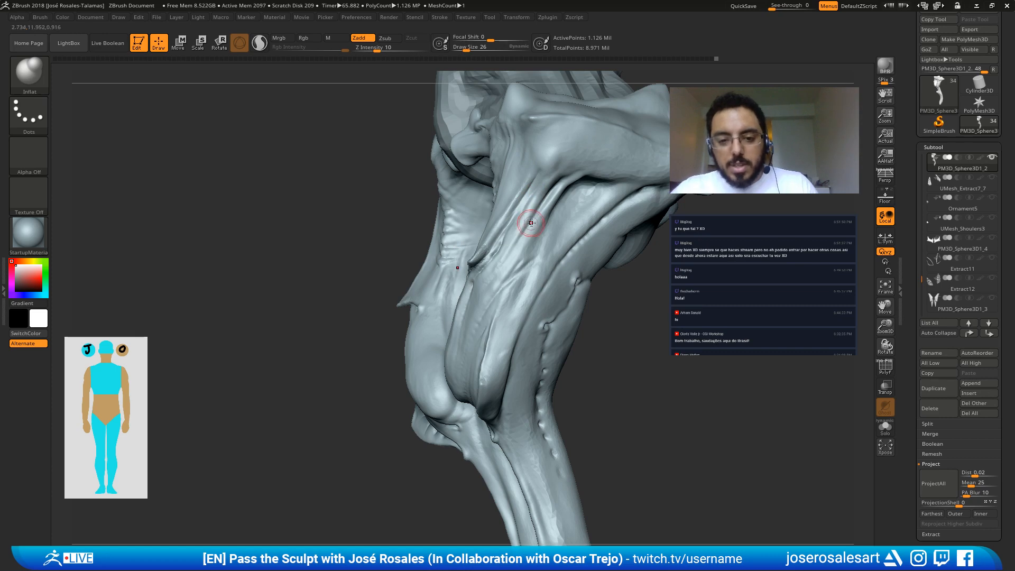
pyautogui.moveTo(530, 224)
pyautogui.mouseDown(button='right')
pyautogui.moveTo(449, 349)
pyautogui.moveTo(479, 303)
pyautogui.mouseUp(button='right')
pyautogui.moveTo(455, 375)
pyautogui.mouseDown(button='right')
pyautogui.moveTo(492, 338)
pyautogui.moveTo(548, 238)
pyautogui.moveTo(487, 247)
pyautogui.mouseUp(button='right')
# Step: Thicken the narrow leg shaft between the thigh and the knee with Inflat at draw sizes 51 and 45
pyautogui.moveTo(431, 322)
pyautogui.mouseDown(button='right')
pyautogui.moveTo(438, 259)
pyautogui.moveTo(469, 310)
pyautogui.moveTo(462, 335)
pyautogui.mouseUp(button='right')
pyautogui.press('s')
pyautogui.moveTo(442, 379); pyautogui.dragTo(448, 379)
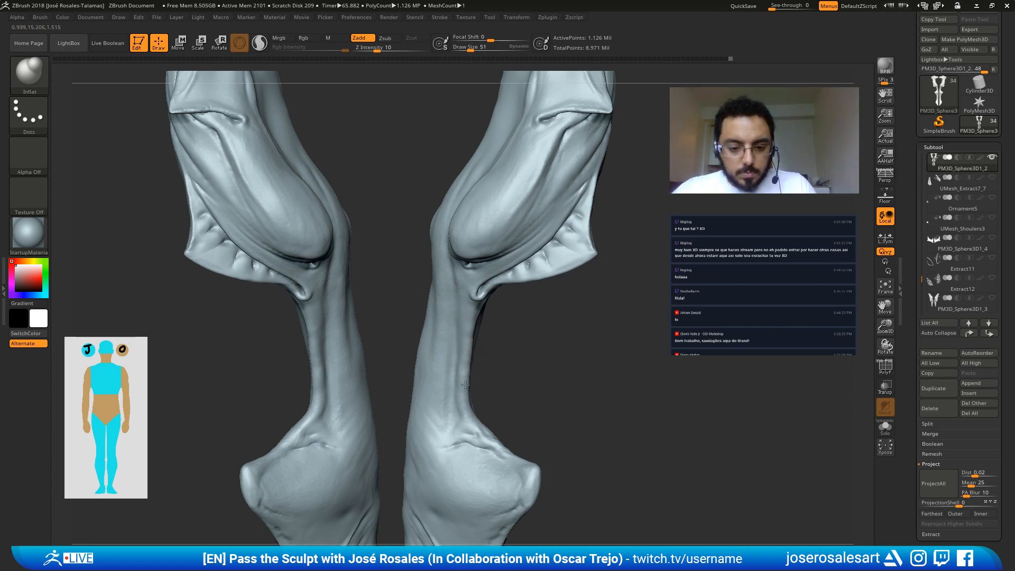
pyautogui.moveTo(461, 400); pyautogui.dragTo(458, 368)
pyautogui.moveTo(446, 357); pyautogui.dragTo(482, 333, button='right')
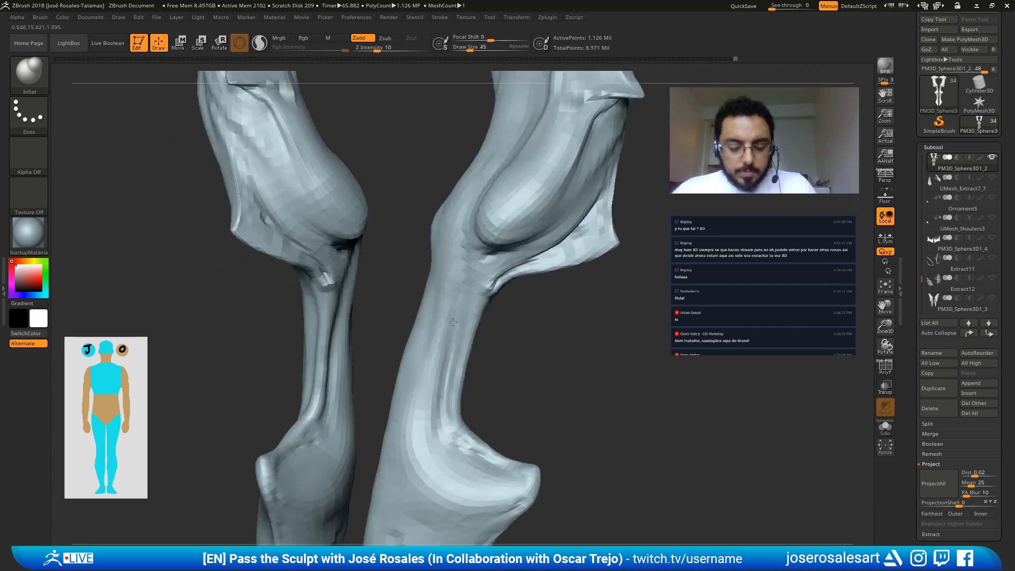
pyautogui.press('s')
pyautogui.moveTo(480, 332); pyautogui.dragTo(416, 395)
pyautogui.press('s')
pyautogui.moveTo(437, 307); pyautogui.dragTo(442, 306)
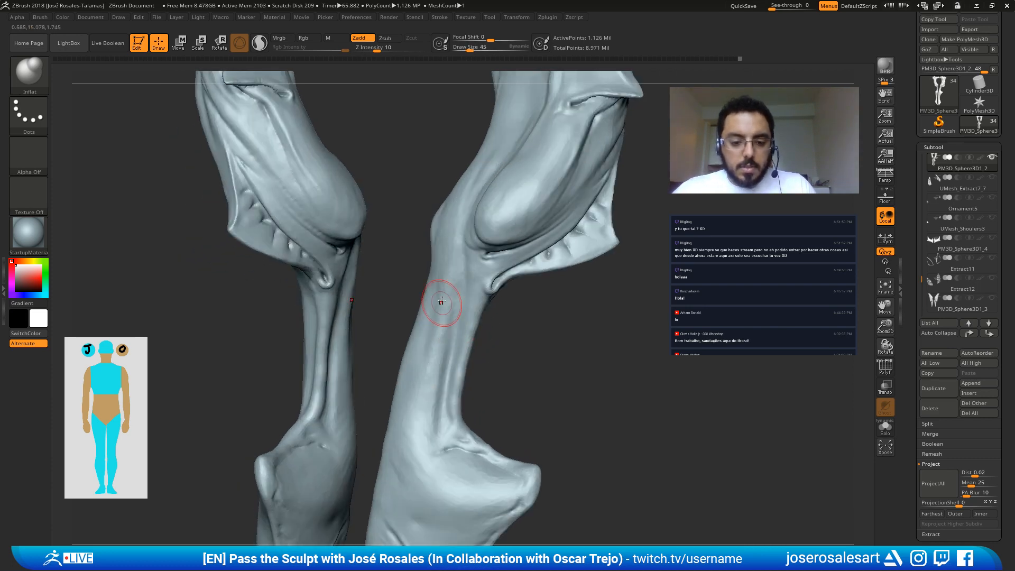
pyautogui.moveTo(435, 359)
pyautogui.mouseDown()
pyautogui.moveTo(423, 405)
pyautogui.moveTo(439, 349)
pyautogui.moveTo(437, 364)
pyautogui.mouseUp()
# Step: Smooth the shaft just below the thigh at draw size 45, switching back to ClayBuildup at draw size 26
pyautogui.moveTo(450, 297)
pyautogui.keyDown('shift'); pyautogui.mouseDown()
pyautogui.moveTo(456, 386)
pyautogui.moveTo(454, 370)
pyautogui.mouseUp(); pyautogui.keyUp('shift')
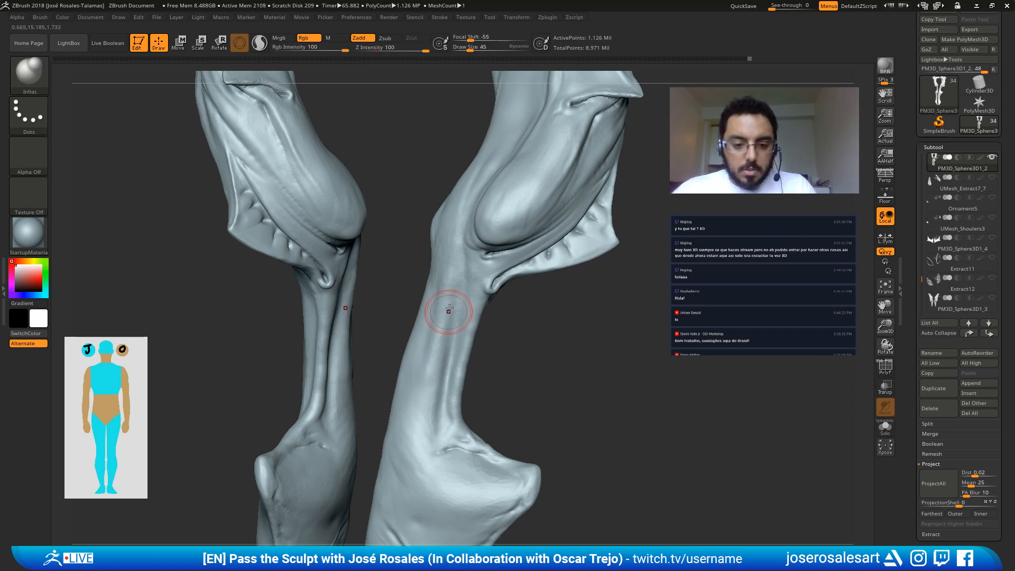
pyautogui.moveTo(454, 259); pyautogui.dragTo(449, 362)
pyautogui.moveTo(455, 304); pyautogui.dragTo(452, 303)
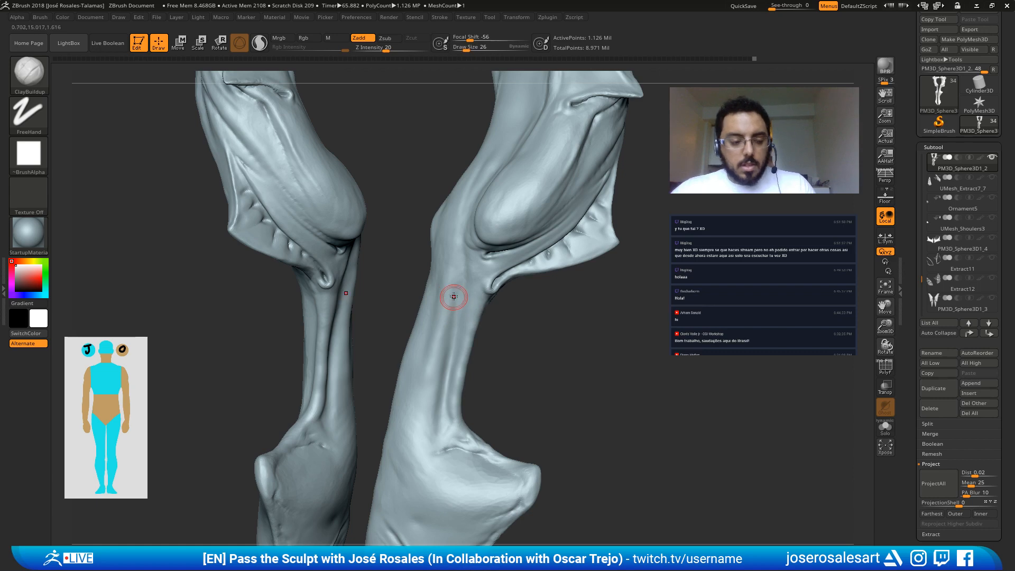
# Step: Assign the custom hotkey 1 to the ClayBuildup_1 brush
pyautogui.press('b')
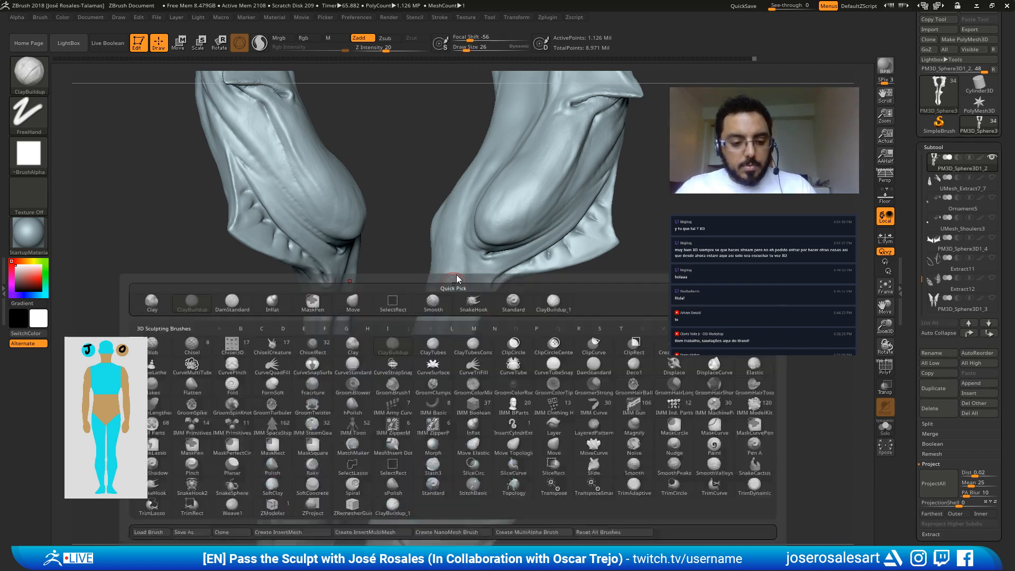
pyautogui.press('Escape')
pyautogui.press('b')
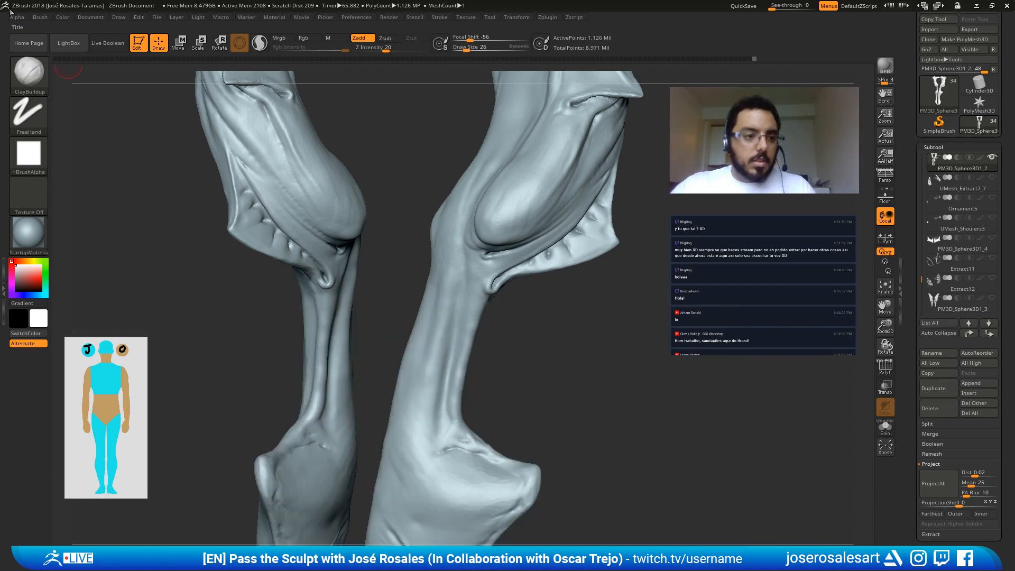
pyautogui.click(44, 17)
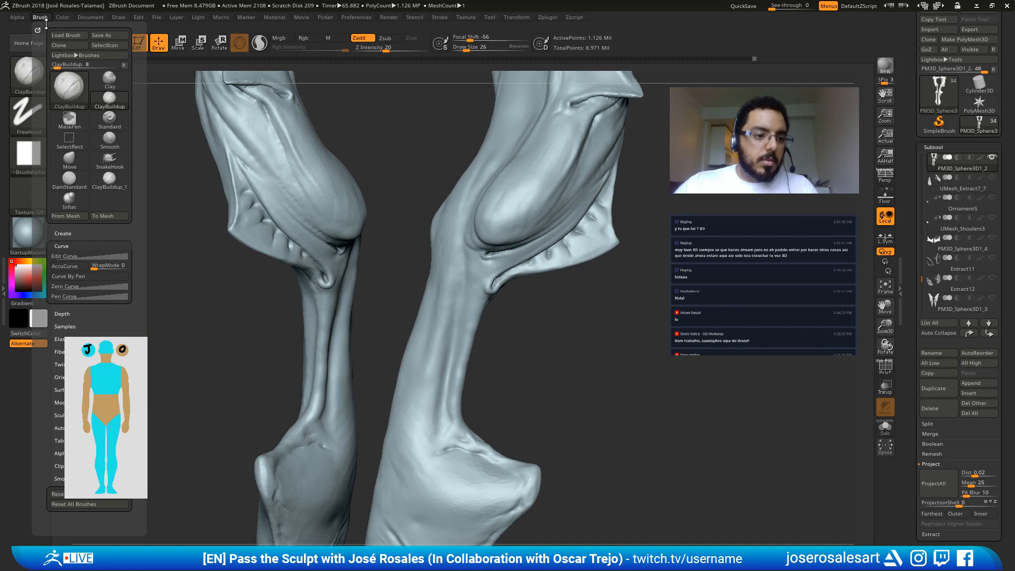
pyautogui.click(110, 185)
pyautogui.keyDown('ctrl'); pyautogui.keyDown('alt'); pyautogui.click(118, 184); pyautogui.keyUp('alt'); pyautogui.keyUp('ctrl')
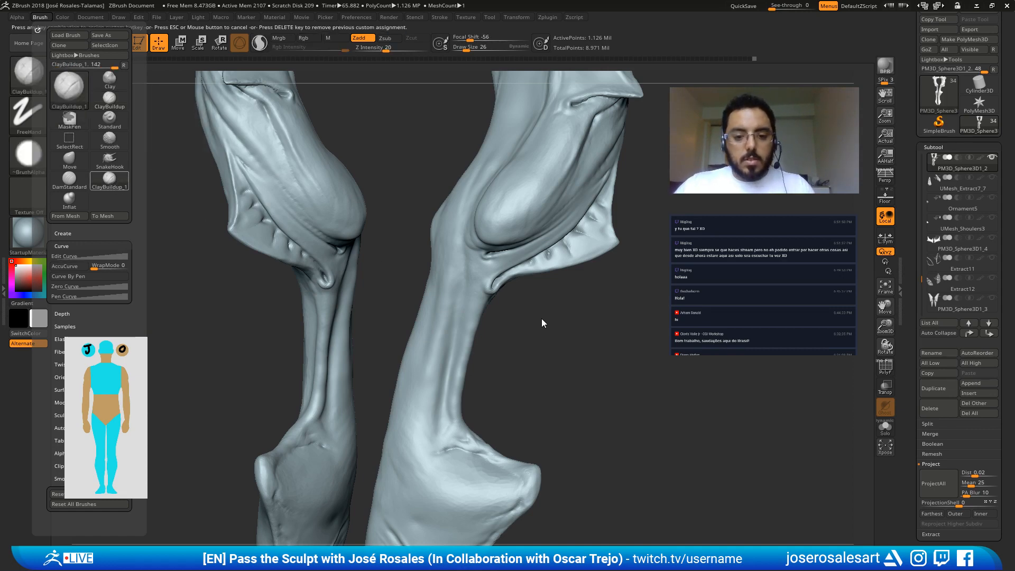
pyautogui.press('1')
# Step: Store the current custom hotkeys as the startup hotkeys
pyautogui.moveTo(410, 217)
pyautogui.keyDown('shift'); pyautogui.mouseDown()
pyautogui.moveTo(385, 123)
pyautogui.moveTo(412, 143)
pyautogui.mouseUp(); pyautogui.keyUp('shift')
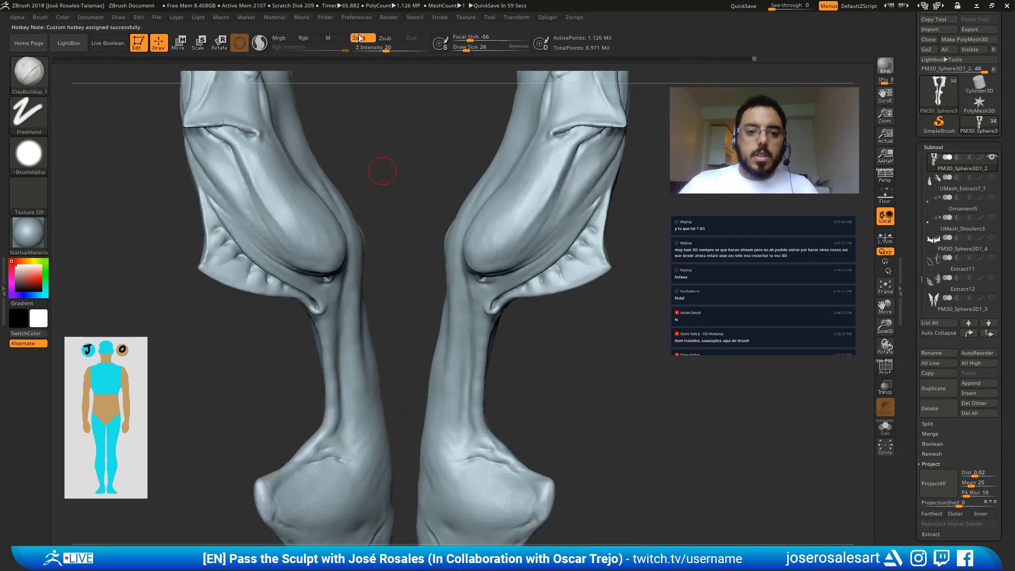
pyautogui.click(358, 17)
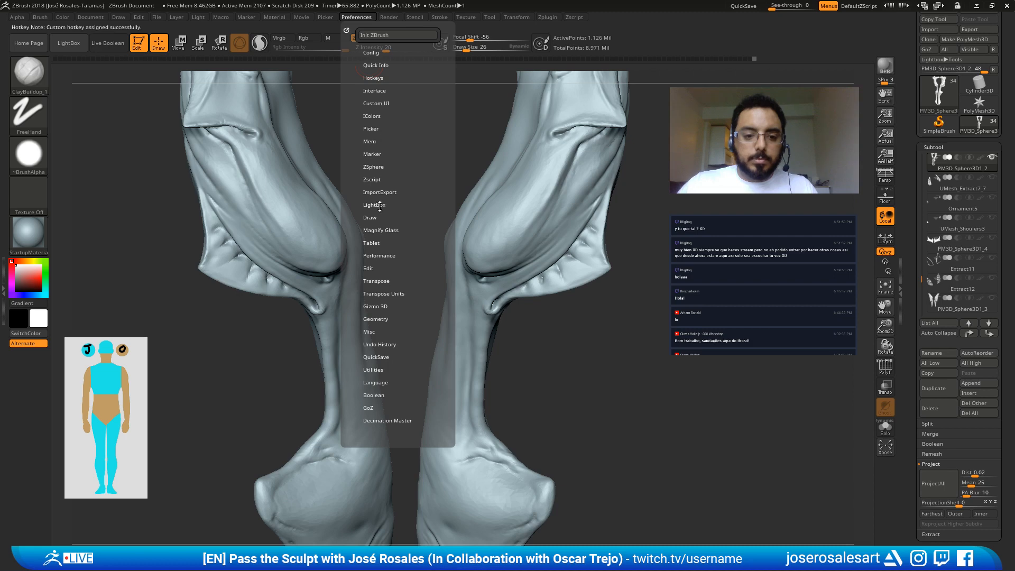
pyautogui.click(373, 78)
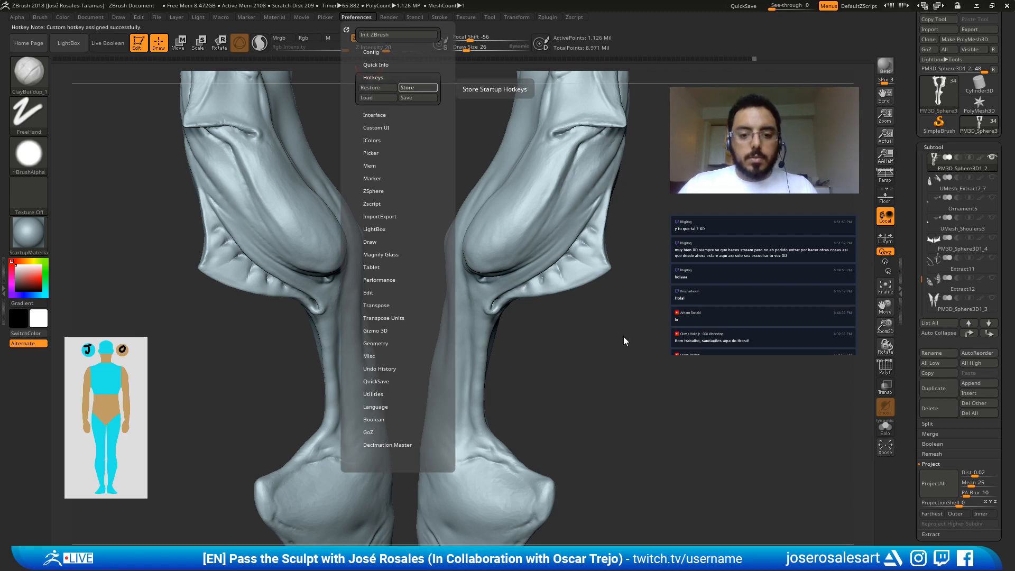
pyautogui.moveTo(420, 299)
pyautogui.keyDown('alt'); pyautogui.mouseDown()
pyautogui.moveTo(435, 267)
pyautogui.moveTo(351, 235)
pyautogui.moveTo(378, 259)
pyautogui.mouseUp(); pyautogui.keyUp('alt')
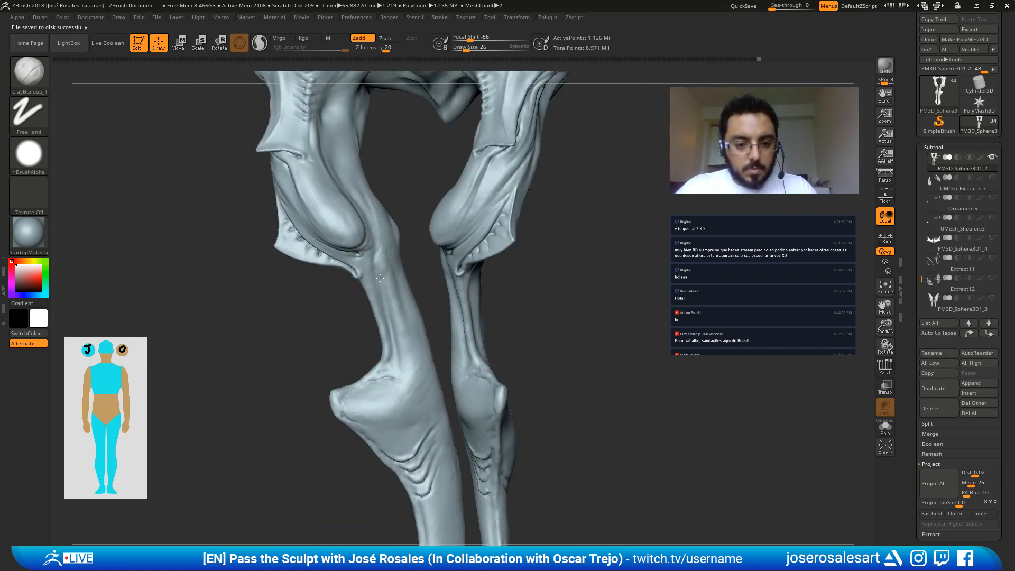
# Step: Reshape the pointed lower leg ends at the lowest subdivision level with SnakeHook, pulling their outer edges into a wider curve
pyautogui.press('shift')
pyautogui.moveTo(408, 196)
pyautogui.mouseDown()
pyautogui.moveTo(397, 216)
pyautogui.moveTo(404, 189)
pyautogui.mouseUp()
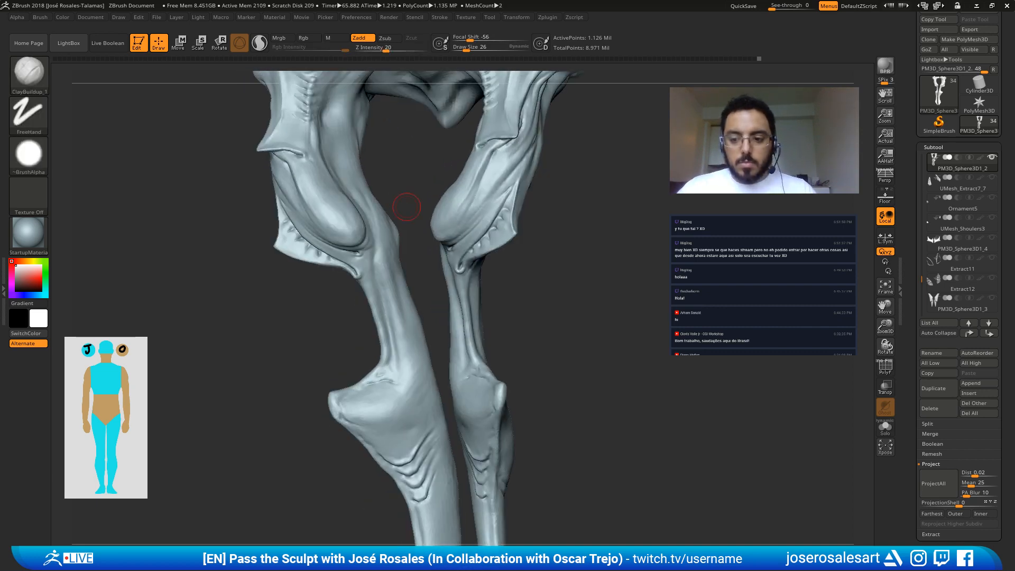
pyautogui.moveTo(402, 267)
pyautogui.mouseDown()
pyautogui.moveTo(478, 208)
pyautogui.moveTo(412, 265)
pyautogui.moveTo(456, 223)
pyautogui.moveTo(444, 386)
pyautogui.moveTo(500, 290)
pyautogui.mouseUp()
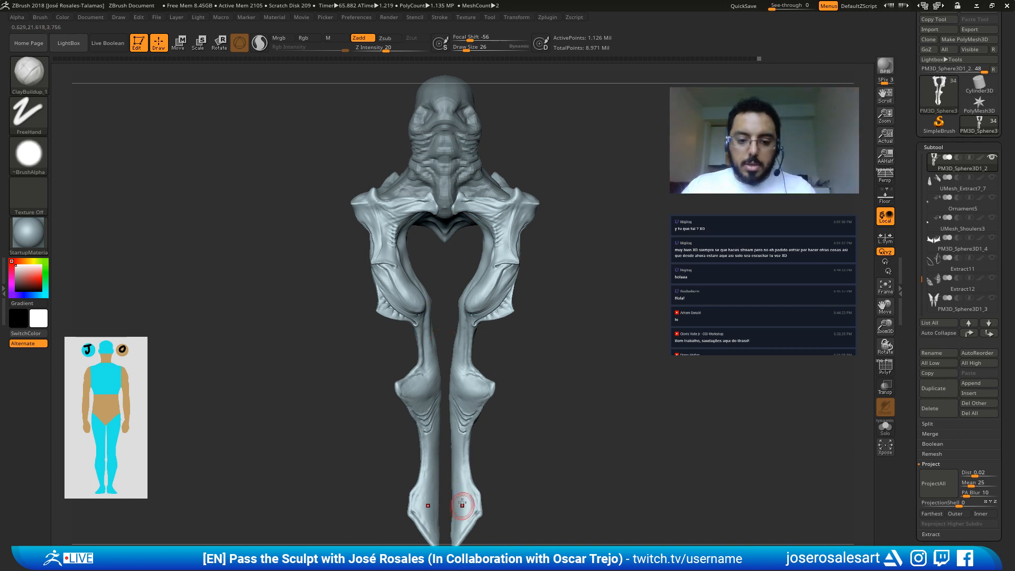
pyautogui.keyDown('alt'); pyautogui.moveTo(462, 513); pyautogui.dragTo(477, 400, button='right'); pyautogui.keyUp('alt')
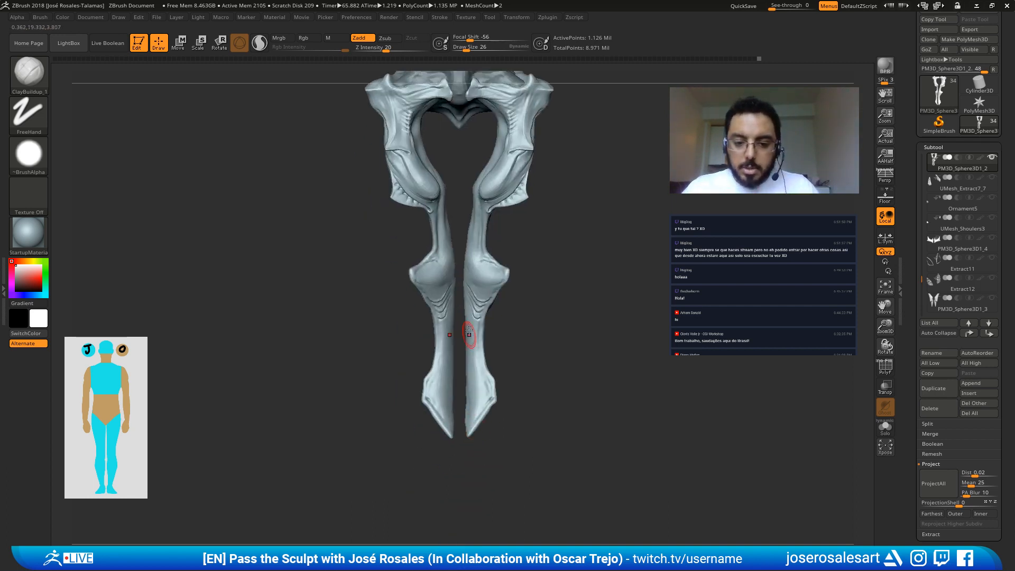
pyautogui.moveTo(462, 452); pyautogui.dragTo(470, 226)
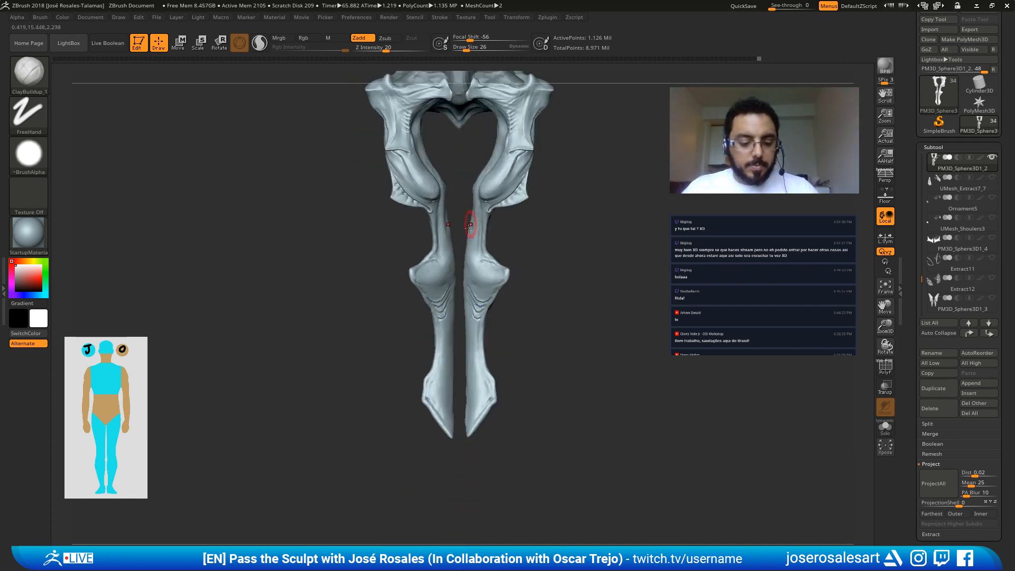
pyautogui.press('b')
pyautogui.press('m')
pyautogui.press('v')
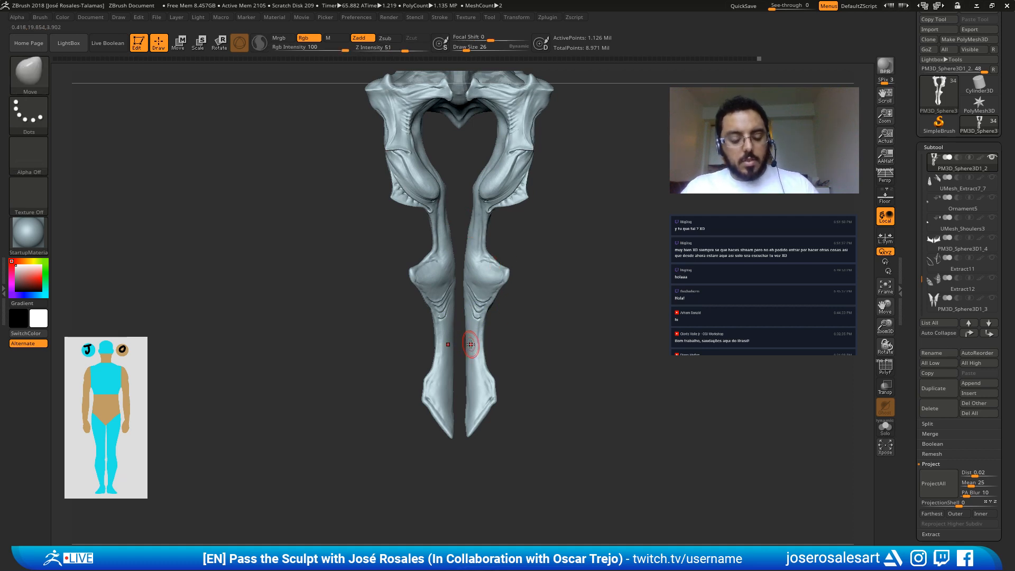
pyautogui.press('shift')
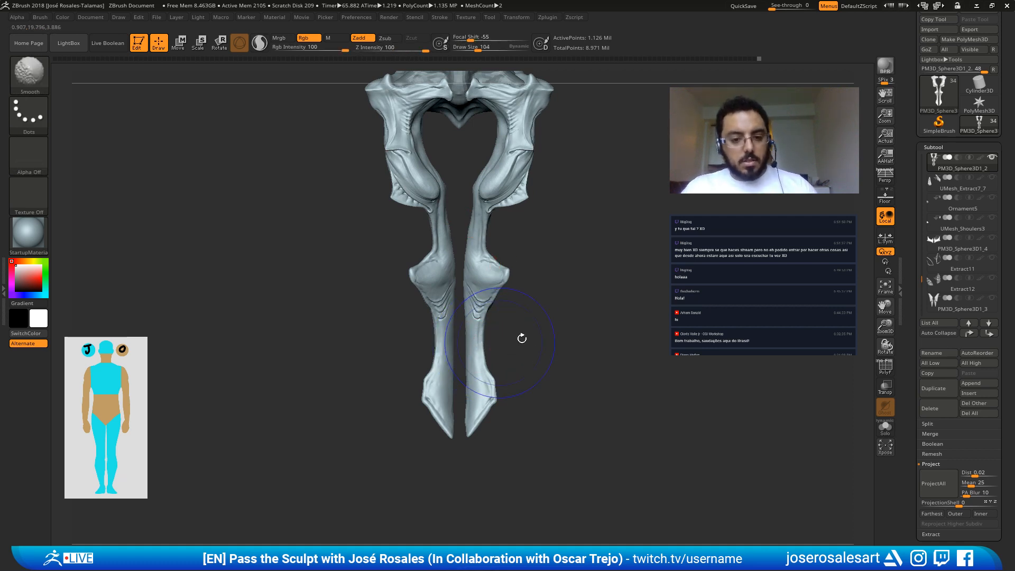
pyautogui.press('b')
pyautogui.press('s')
pyautogui.press('h')
pyautogui.hotkey('shift', 'd')
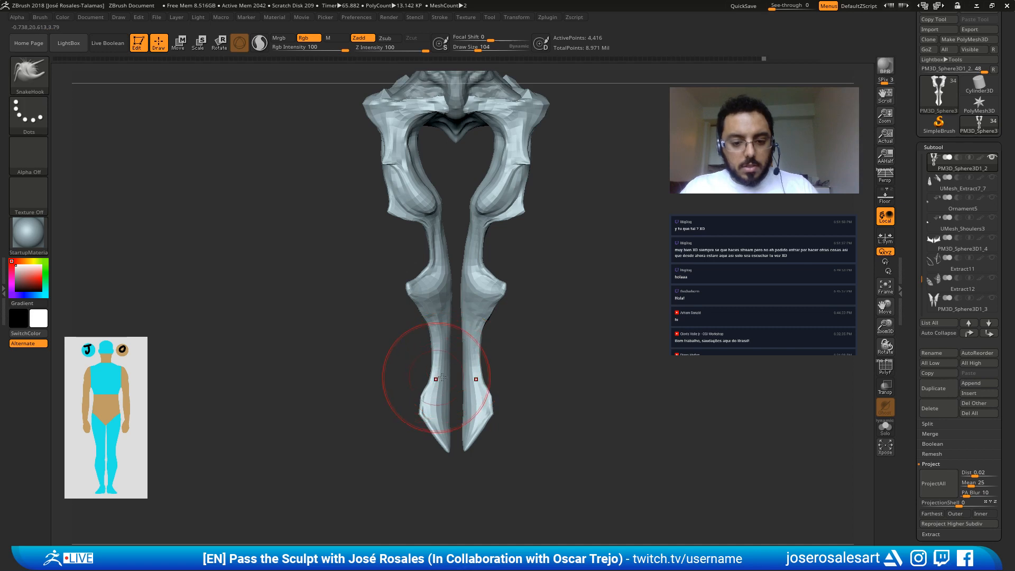
pyautogui.moveTo(437, 431)
pyautogui.mouseDown()
pyautogui.moveTo(437, 456)
pyautogui.moveTo(397, 396)
pyautogui.moveTo(408, 400)
pyautogui.mouseUp()
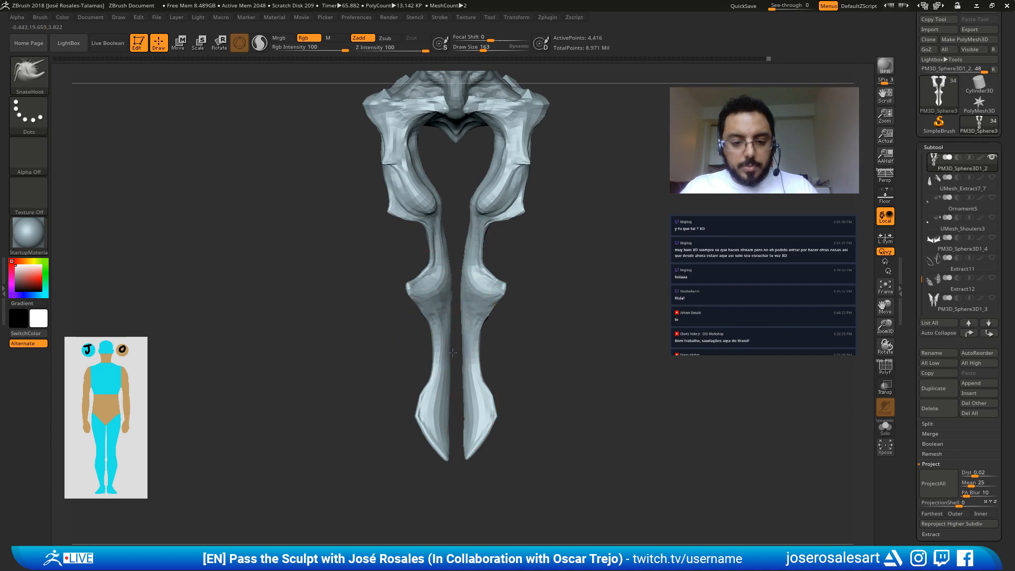
# Step: Mask the legs above the pointed lower ends, blurring the mask edge across the shafts
pyautogui.keyDown('ctrl'); pyautogui.moveTo(436, 325); pyautogui.dragTo(439, 341, button='right'); pyautogui.keyUp('ctrl')
pyautogui.moveTo(439, 341)
pyautogui.mouseDown(button='right')
pyautogui.moveTo(480, 333)
pyautogui.moveTo(435, 286)
pyautogui.mouseUp(button='right')
pyautogui.keyDown('alt'); pyautogui.moveTo(560, 451); pyautogui.dragTo(558, 405, button='right'); pyautogui.keyUp('alt')
pyautogui.keyDown('ctrl'); pyautogui.moveTo(535, 372); pyautogui.dragTo(533, 349, button='right'); pyautogui.keyUp('ctrl')
pyautogui.keyDown('ctrl'); pyautogui.moveTo(525, 475); pyautogui.dragTo(431, 233); pyautogui.keyUp('ctrl')
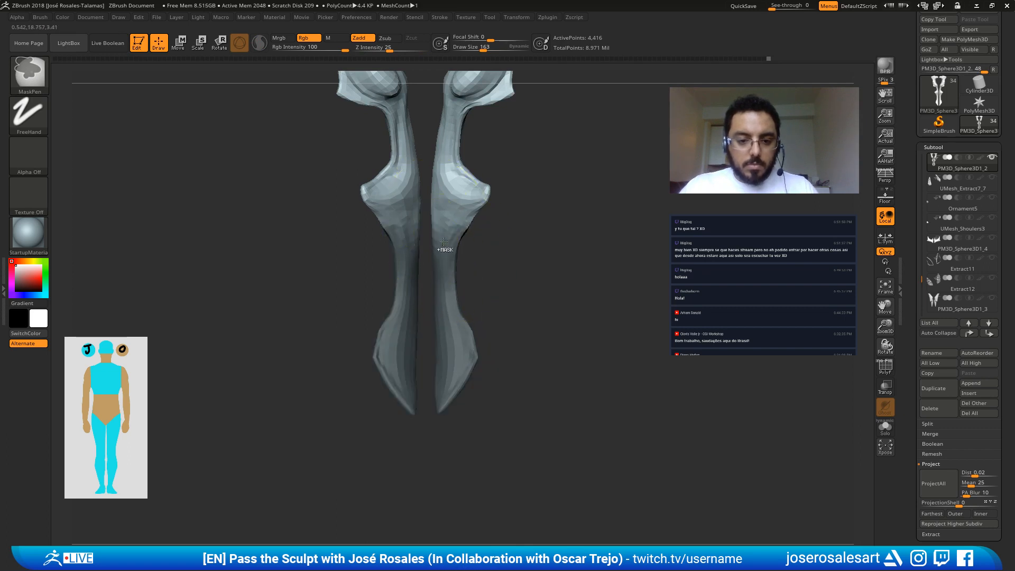
pyautogui.keyDown('ctrl'); pyautogui.click(485, 278); pyautogui.keyUp('ctrl')
pyautogui.keyDown('ctrl'); pyautogui.click(455, 310); pyautogui.keyUp('ctrl')
pyautogui.keyDown('alt'); pyautogui.moveTo(495, 282); pyautogui.dragTo(488, 325, button='right'); pyautogui.keyUp('alt')
# Step: Rotate the unmasked pointed lower ends outward with the transform gizmo placed on the lower shaft
pyautogui.press('e')
pyautogui.keyDown('alt'); pyautogui.moveTo(460, 174); pyautogui.dragTo(478, 261); pyautogui.keyUp('alt')
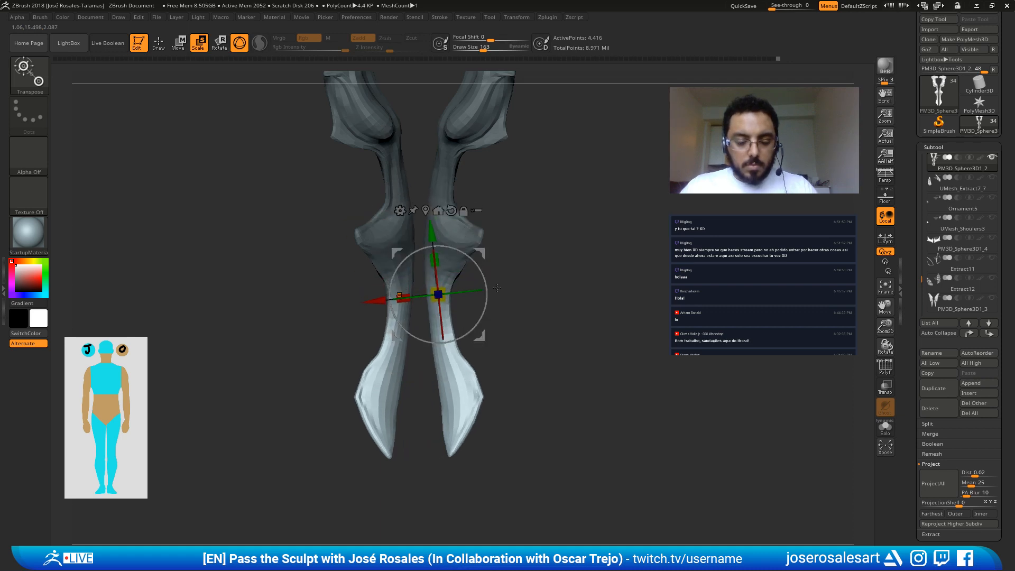
pyautogui.press('q')
pyautogui.moveTo(519, 227)
pyautogui.keyDown('ctrl'); pyautogui.mouseDown()
pyautogui.moveTo(419, 277)
pyautogui.moveTo(447, 341)
pyautogui.mouseUp(); pyautogui.keyUp('ctrl')
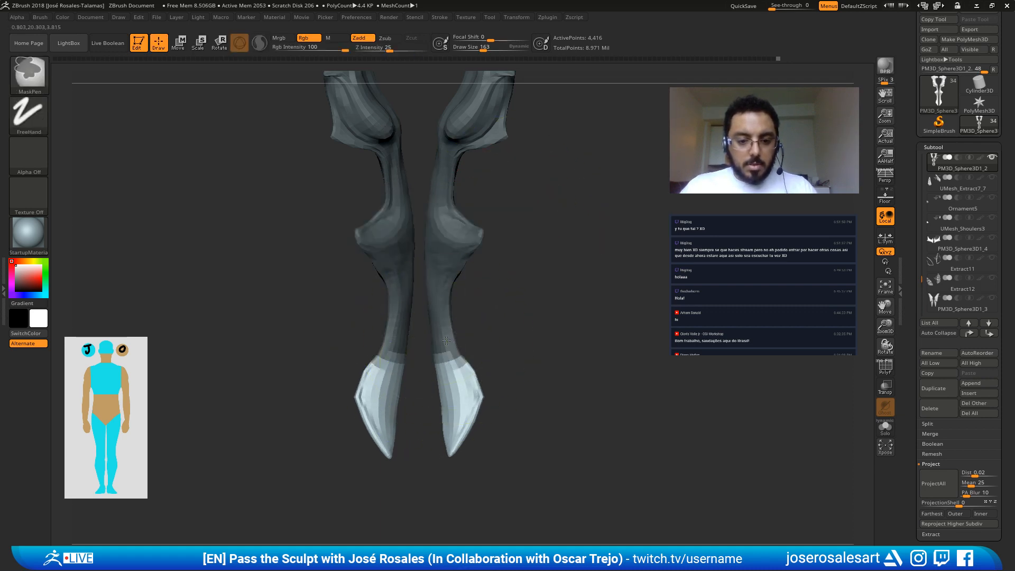
pyautogui.press('e')
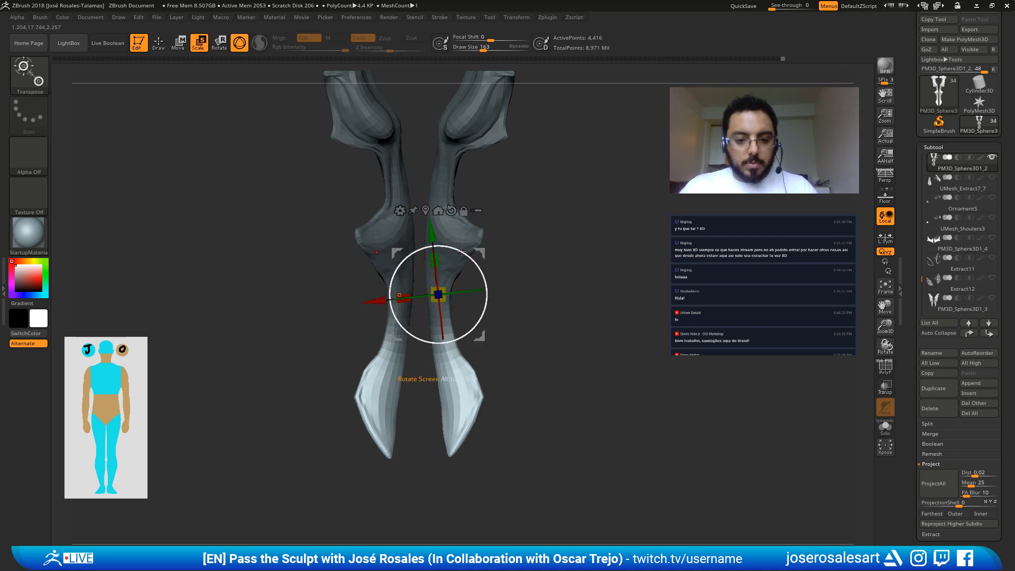
pyautogui.moveTo(489, 326); pyautogui.dragTo(483, 338)
pyautogui.press('q')
# Step: Nudge the pointed lower ends with SnakeHook at draw size 109, clear the mask, and reduce the draw size to 77
pyautogui.press('[')
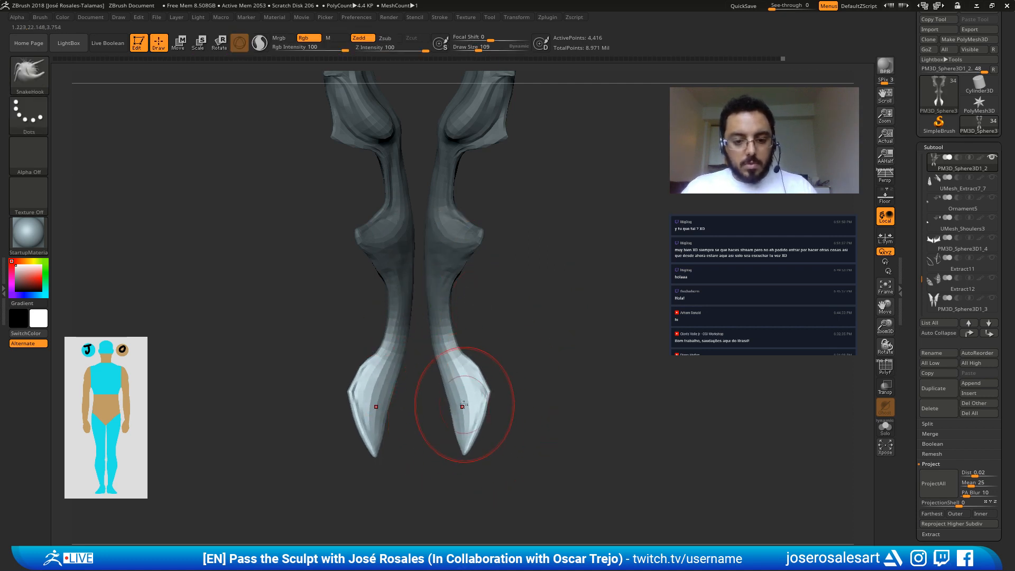
pyautogui.moveTo(465, 421); pyautogui.dragTo(461, 425)
pyautogui.press('f')
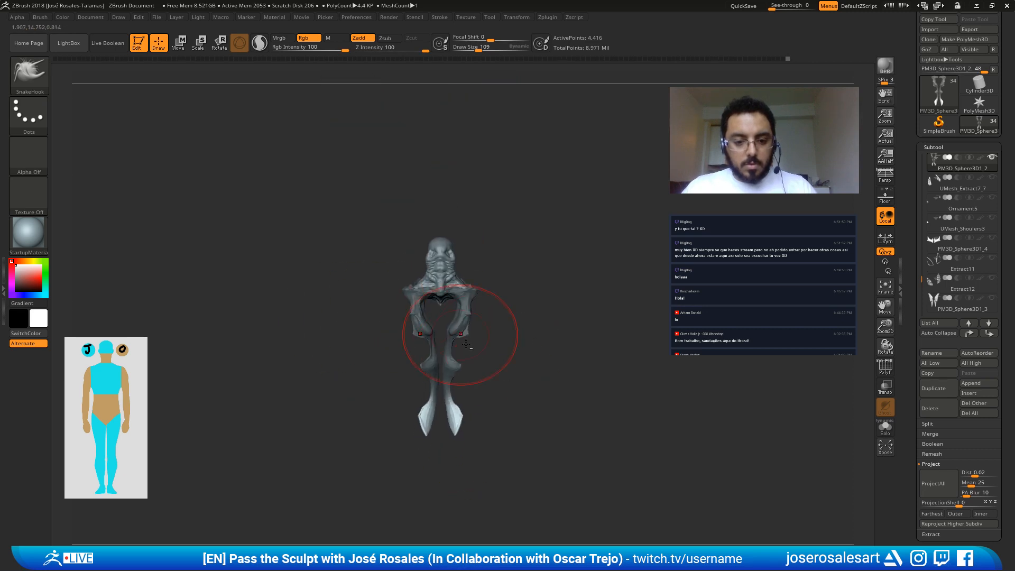
pyautogui.moveTo(465, 335)
pyautogui.mouseDown()
pyautogui.moveTo(537, 380)
pyautogui.moveTo(523, 294)
pyautogui.moveTo(382, 343)
pyautogui.moveTo(429, 271)
pyautogui.moveTo(423, 229)
pyautogui.moveTo(420, 250)
pyautogui.mouseUp()
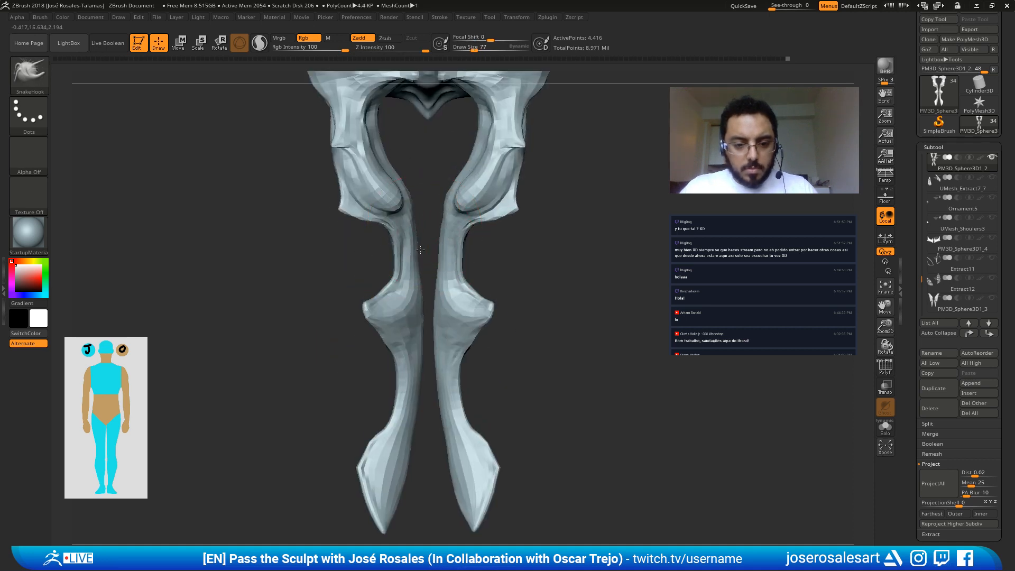
pyautogui.moveTo(521, 233)
pyautogui.mouseDown()
pyautogui.moveTo(519, 276)
pyautogui.moveTo(562, 296)
pyautogui.mouseUp()
pyautogui.moveTo(559, 204); pyautogui.dragTo(530, 271)
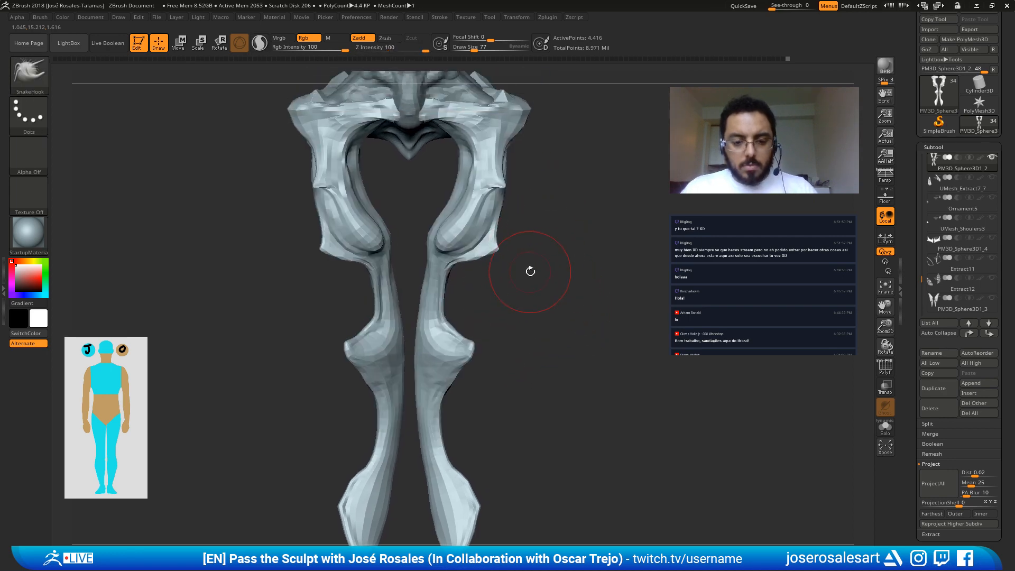
# Step: Raise the legs two subdivision levels and show the full figure with the PM3D_Sphere3D1_1 subtool hidden
pyautogui.press('d')
pyautogui.press('d')
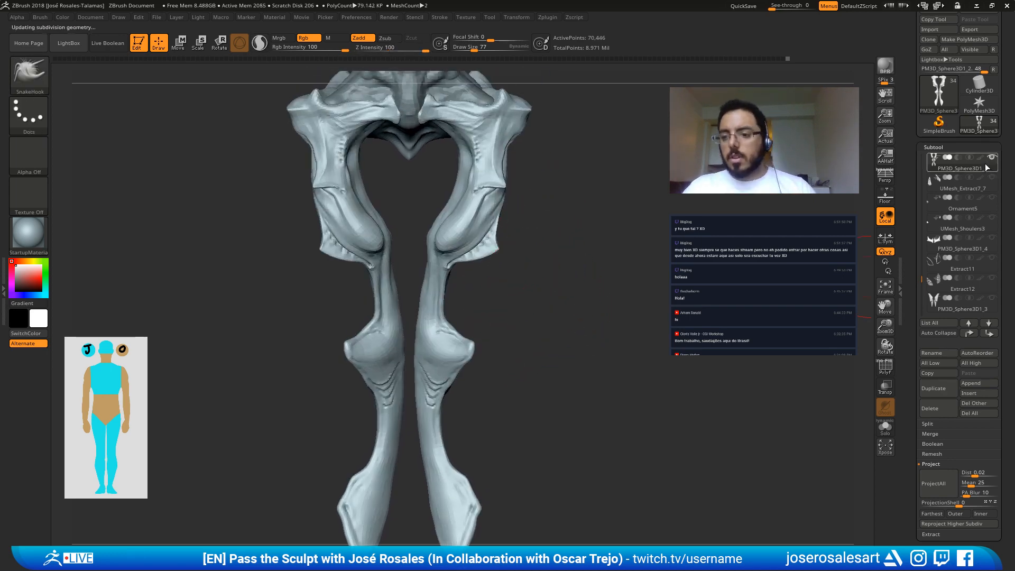
pyautogui.keyDown('shift'); pyautogui.click(991, 159); pyautogui.keyUp('shift')
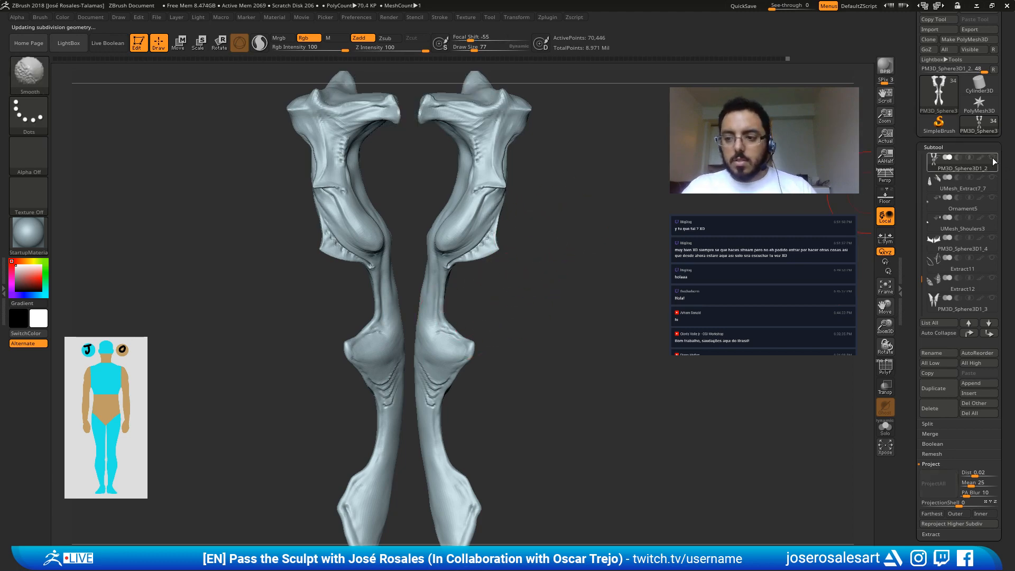
pyautogui.keyDown('ctrl'); pyautogui.moveTo(348, 345); pyautogui.dragTo(390, 397, button='right'); pyautogui.keyUp('ctrl')
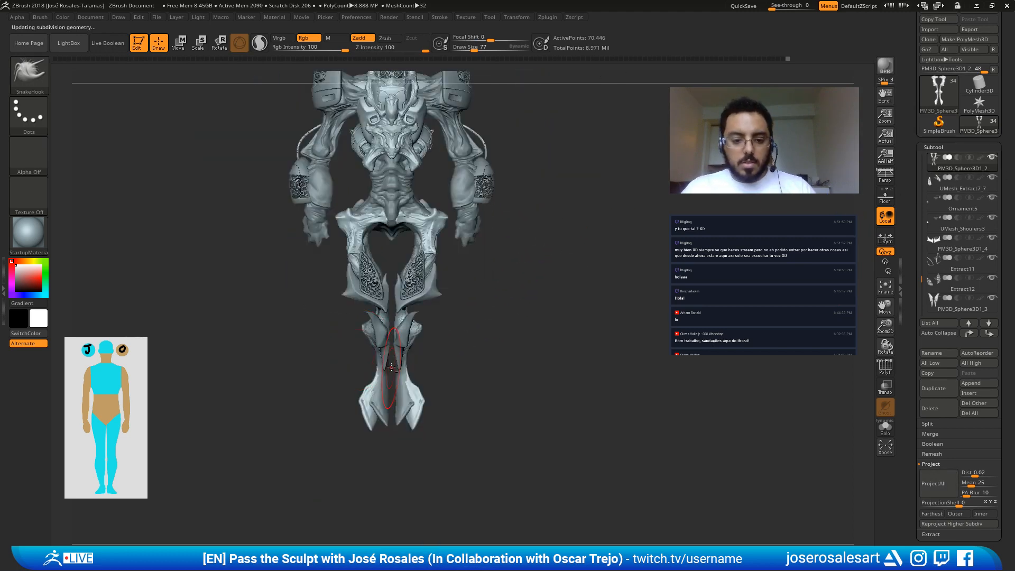
pyautogui.keyDown('alt'); pyautogui.click(426, 390); pyautogui.keyUp('alt')
pyautogui.click(992, 158)
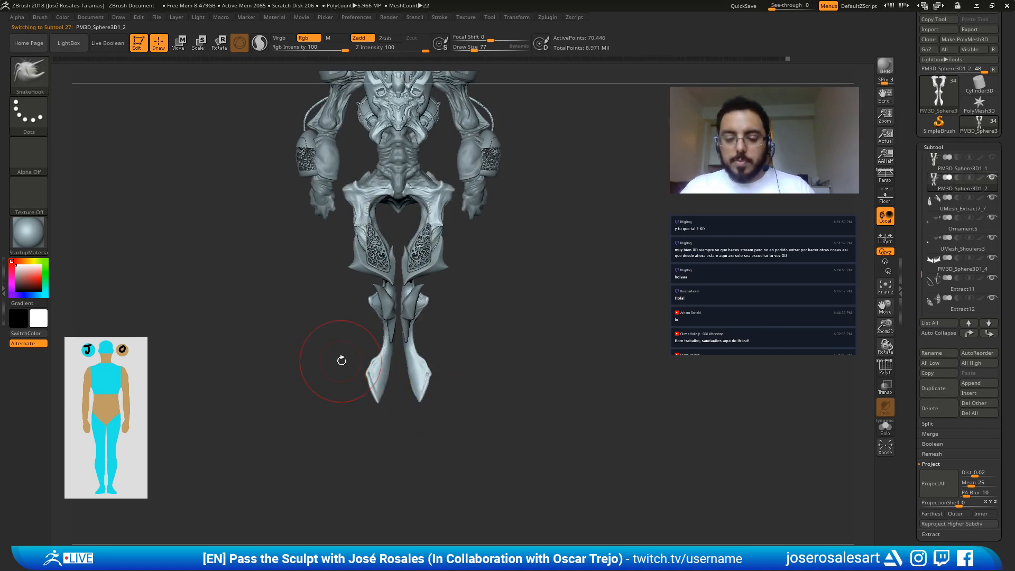
pyautogui.moveTo(340, 358); pyautogui.dragTo(475, 374)
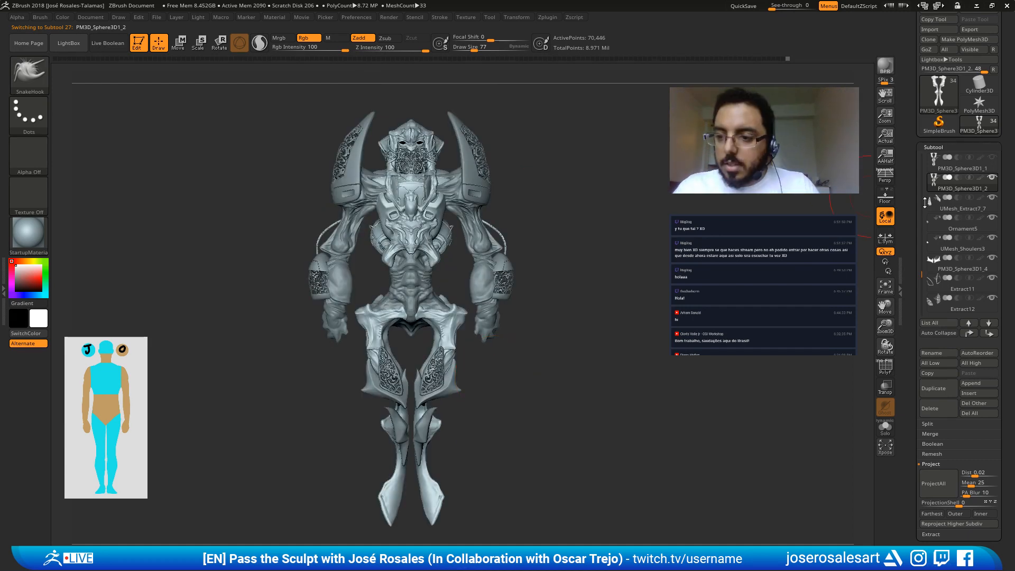
# Step: Revert the leg subtool to its state before the lower-end reshaping and go down one subdivision level
pyautogui.click(784, 59)
pyautogui.click(780, 59)
pyautogui.click(777, 59)
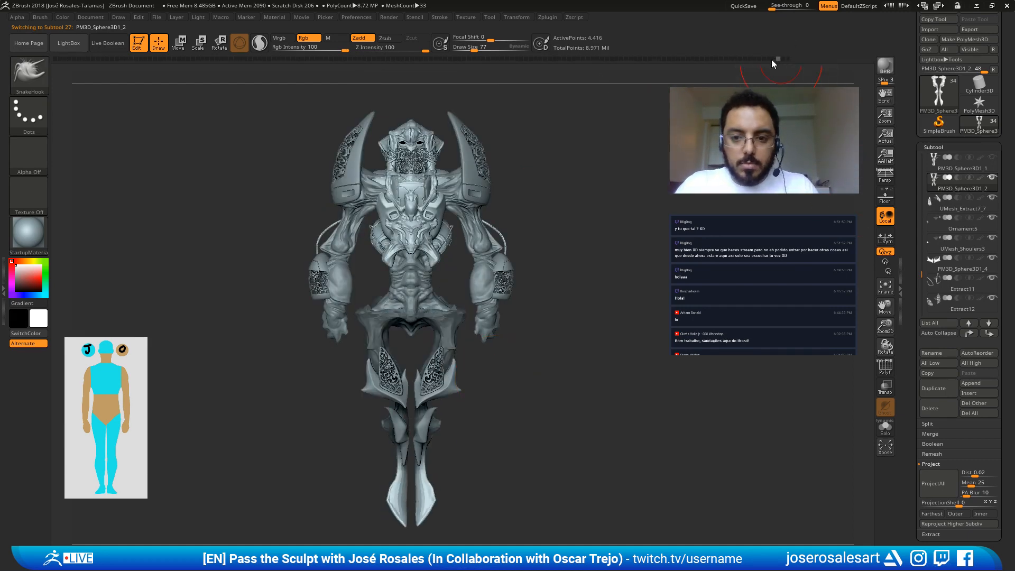
pyautogui.moveTo(772, 59); pyautogui.dragTo(757, 59)
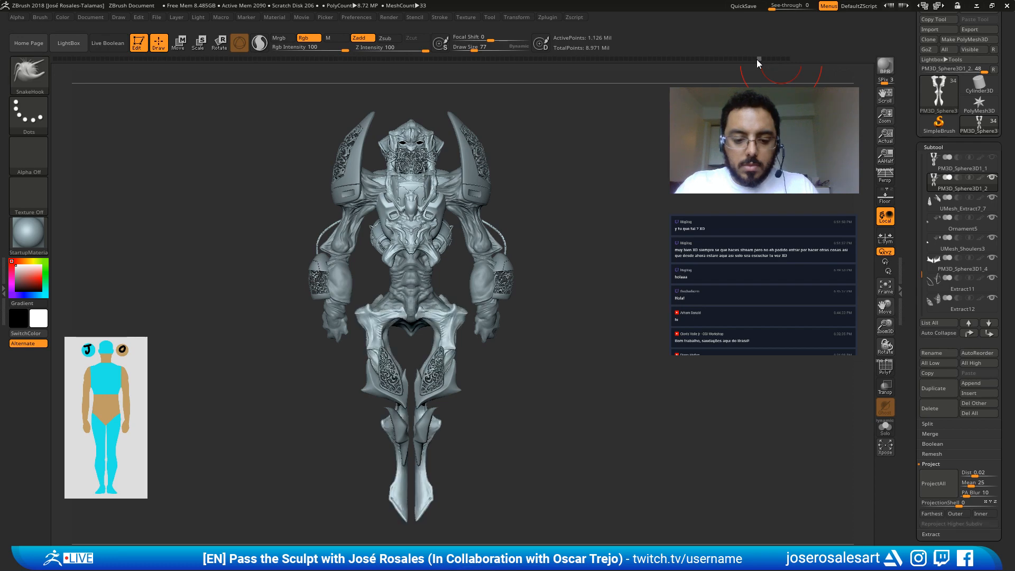
pyautogui.hotkey('shift', 'd')
# Step: Isolate the leg subtool at the lower ends and choose the ClayBuildup_1 brush at draw size 45
pyautogui.keyDown('alt'); pyautogui.moveTo(456, 513); pyautogui.dragTo(656, 424); pyautogui.keyUp('alt')
pyautogui.click(403, 354)
pyautogui.click(411, 350)
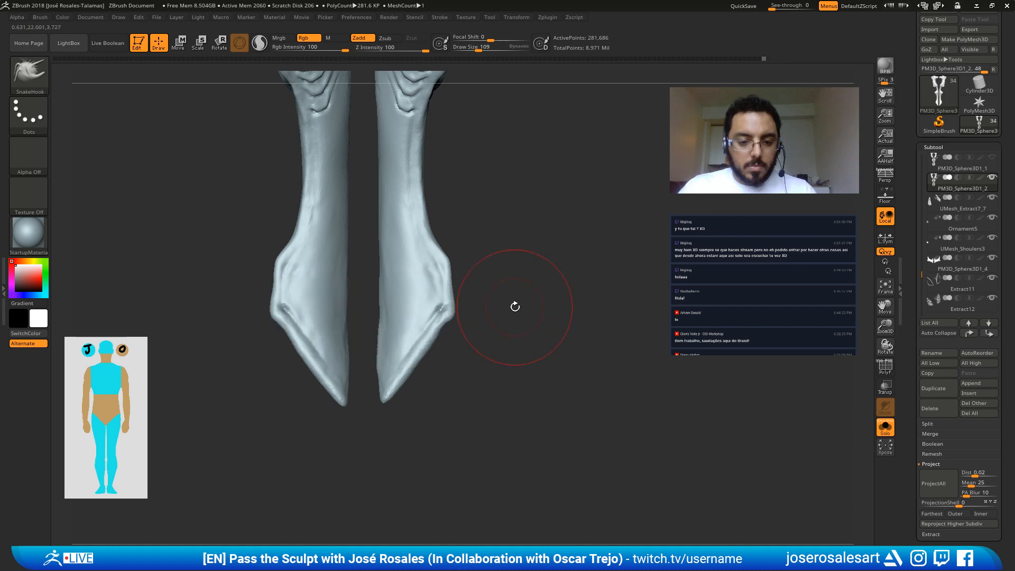
pyautogui.moveTo(520, 306); pyautogui.dragTo(510, 304)
pyautogui.press('b')
pyautogui.press('c')
pyautogui.press('b')
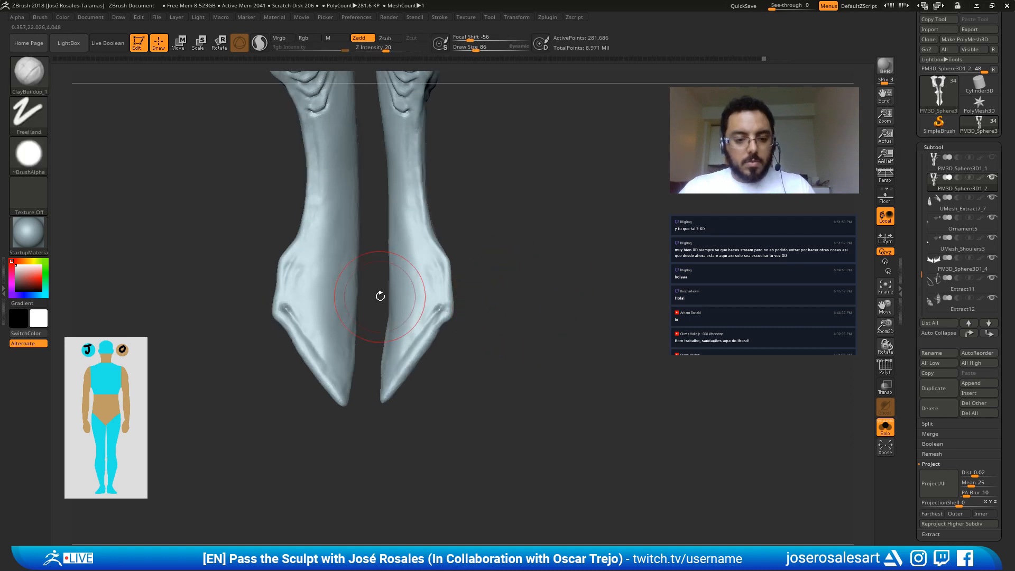
pyautogui.moveTo(313, 286); pyautogui.dragTo(329, 289, button='right')
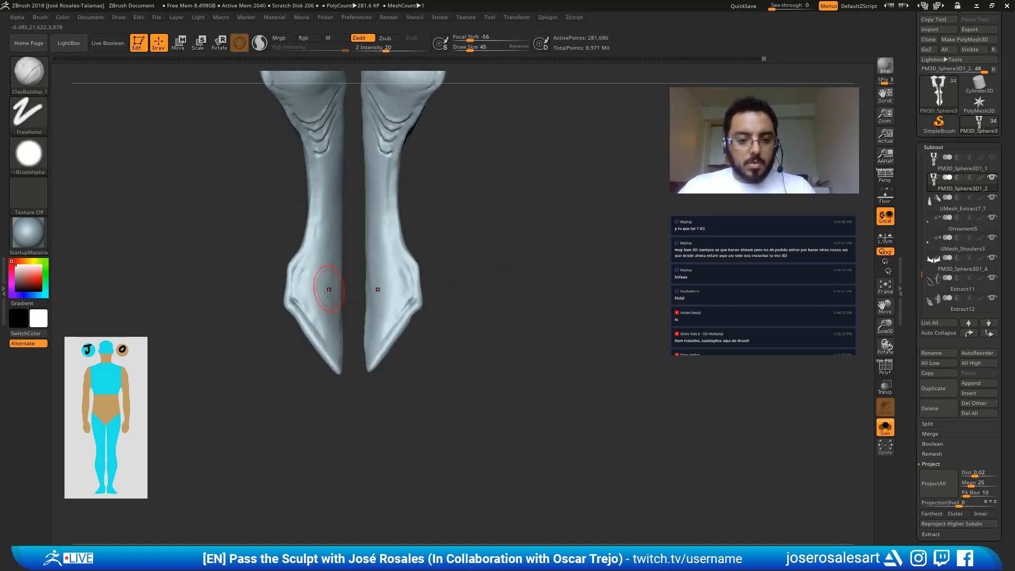
# Step: Pull the outer corners of the pointed lower ends farther outward with SnakeHook, starting at draw size 86
pyautogui.press('b')
pyautogui.press('s')
pyautogui.press('h')
pyautogui.press('s')
pyautogui.moveTo(343, 327); pyautogui.dragTo(365, 327)
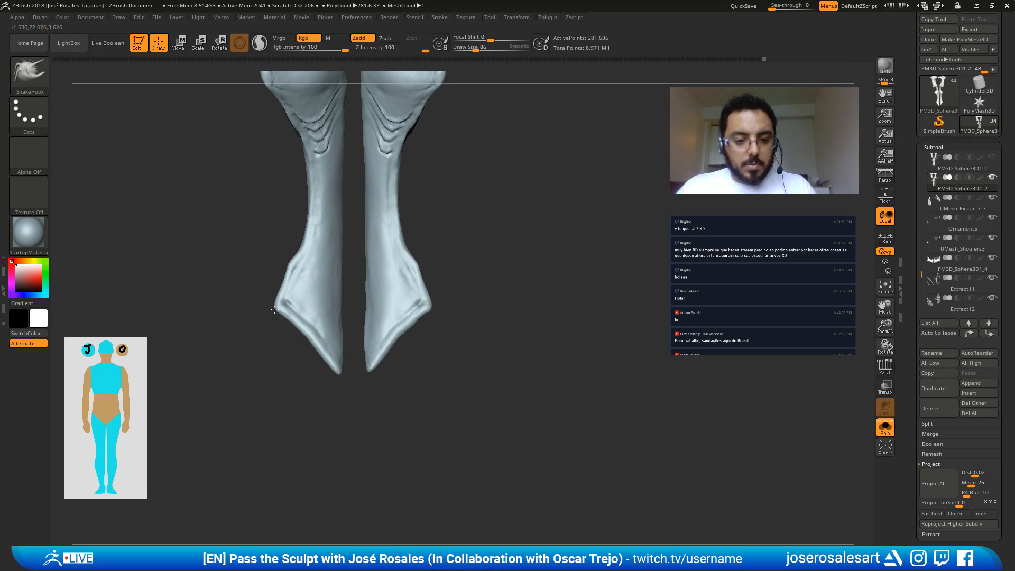
pyautogui.press('s')
pyautogui.moveTo(298, 272)
pyautogui.mouseDown()
pyautogui.moveTo(292, 255)
pyautogui.moveTo(336, 216)
pyautogui.moveTo(371, 207)
pyautogui.mouseUp()
pyautogui.press('s')
pyautogui.keyDown('ctrl'); pyautogui.moveTo(372, 206); pyautogui.dragTo(386, 316, button='right'); pyautogui.keyUp('ctrl')
# Step: Reshape the side profile of the lower shaft and pointed end with SnakeHook at draw sizes 135 and 119
pyautogui.press('s')
pyautogui.moveTo(406, 323)
pyautogui.mouseDown()
pyautogui.moveTo(374, 367)
pyautogui.moveTo(397, 345)
pyautogui.moveTo(390, 339)
pyautogui.moveTo(380, 349)
pyautogui.mouseUp()
pyautogui.press('s')
pyautogui.keyDown('ctrl'); pyautogui.moveTo(381, 350); pyautogui.dragTo(381, 306, button='right'); pyautogui.keyUp('ctrl')
pyautogui.click(407, 385)
pyautogui.keyDown('ctrl'); pyautogui.moveTo(403, 381); pyautogui.dragTo(402, 353, button='right'); pyautogui.keyUp('ctrl')
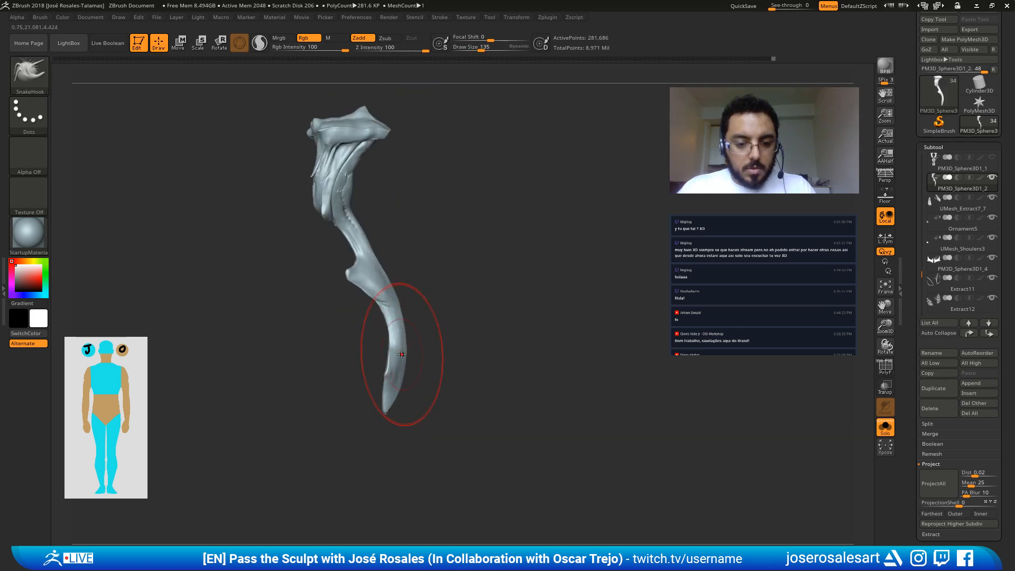
pyautogui.moveTo(403, 355); pyautogui.dragTo(412, 360)
pyautogui.moveTo(401, 325)
pyautogui.mouseDown()
pyautogui.moveTo(409, 322)
pyautogui.moveTo(402, 297)
pyautogui.mouseUp()
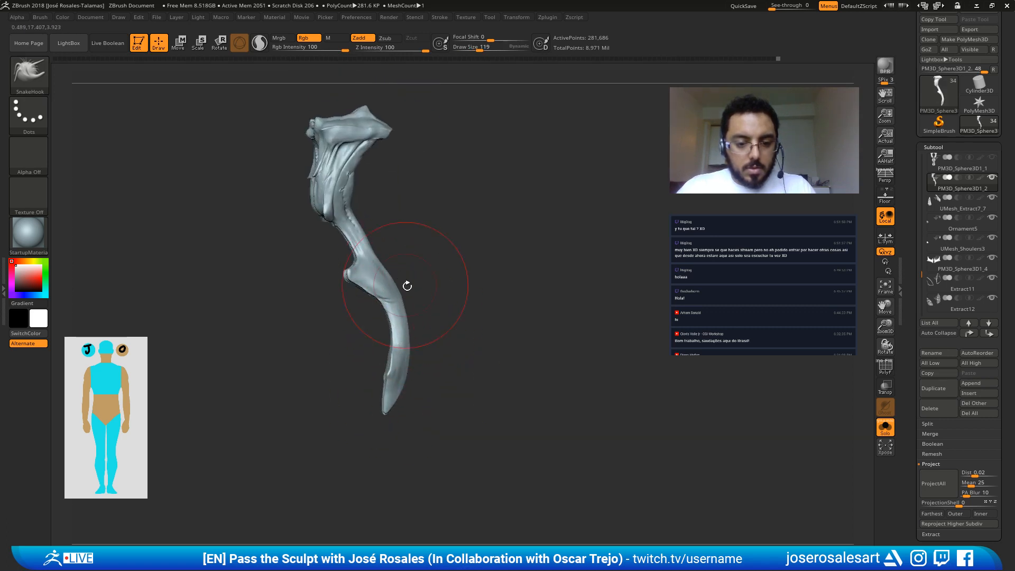
# Step: Turn off the leg isolation and reduce the SnakeHook draw size to 33 for work around the hips
pyautogui.moveTo(408, 285)
pyautogui.mouseDown(button='right')
pyautogui.moveTo(449, 318)
pyautogui.moveTo(446, 279)
pyautogui.mouseUp(button='right')
pyautogui.moveTo(446, 278)
pyautogui.keyDown('alt'); pyautogui.mouseDown(button='right')
pyautogui.moveTo(458, 308)
pyautogui.moveTo(511, 354)
pyautogui.mouseUp(button='right'); pyautogui.keyUp('alt')
pyautogui.hotkey('ctrl', 'shift', 's')
pyautogui.press('[')
pyautogui.press('[')
pyautogui.moveTo(462, 260)
pyautogui.keyDown('alt'); pyautogui.mouseDown(button='right')
pyautogui.moveTo(563, 273)
pyautogui.moveTo(549, 211)
pyautogui.mouseUp(button='right'); pyautogui.keyUp('alt')
pyautogui.press('[')
pyautogui.press('[')
pyautogui.press('[')
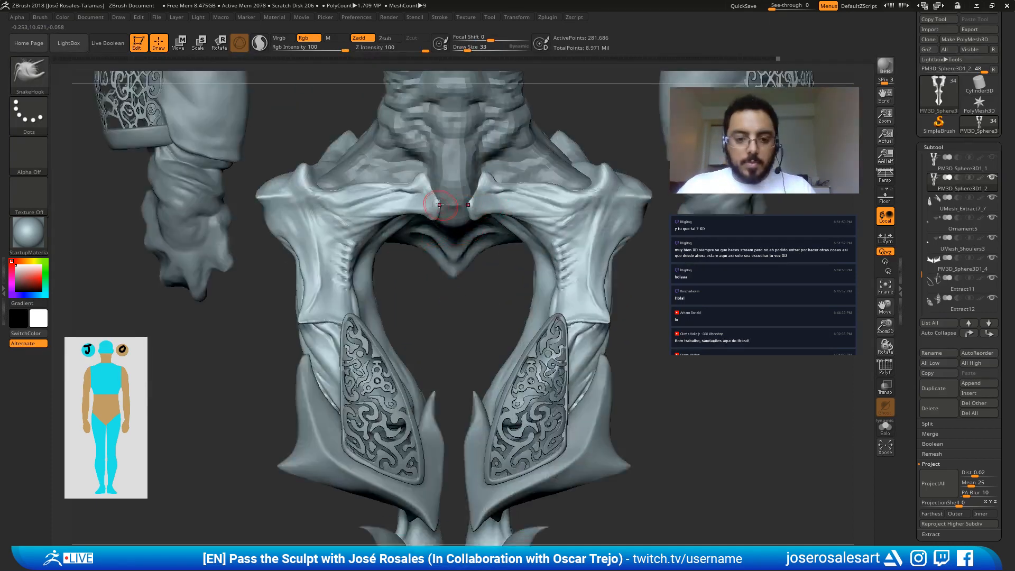
pyautogui.moveTo(451, 204)
pyautogui.keyDown('shift'); pyautogui.mouseDown(button='right')
pyautogui.moveTo(423, 203)
pyautogui.moveTo(388, 257)
pyautogui.mouseUp(button='right'); pyautogui.keyUp('shift')
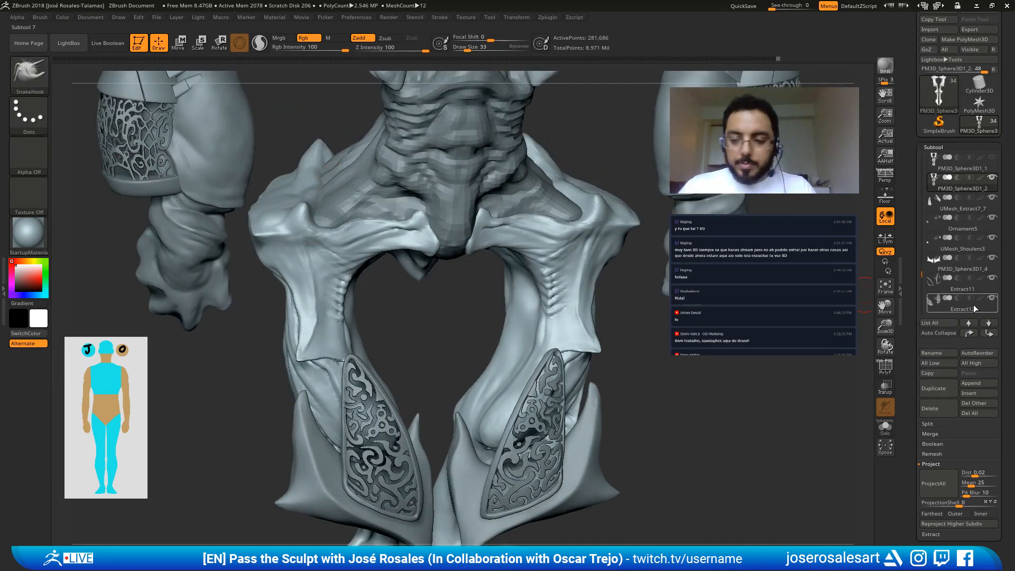
# Step: Hide every subtool except the legs and the Shoulers torso mesh
pyautogui.keyDown('shift'); pyautogui.click(993, 179); pyautogui.keyUp('shift')
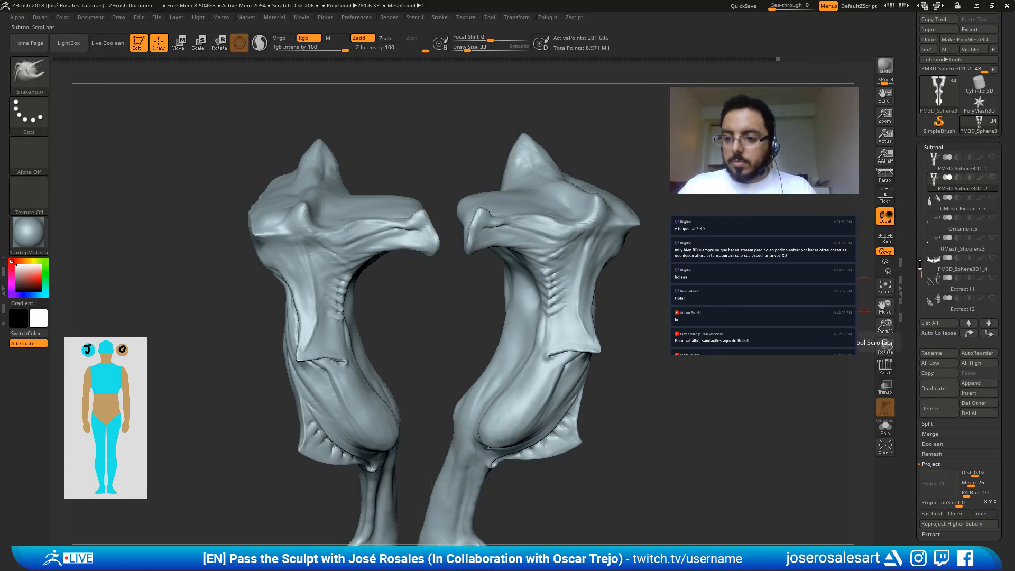
pyautogui.moveTo(923, 270); pyautogui.dragTo(921, 216)
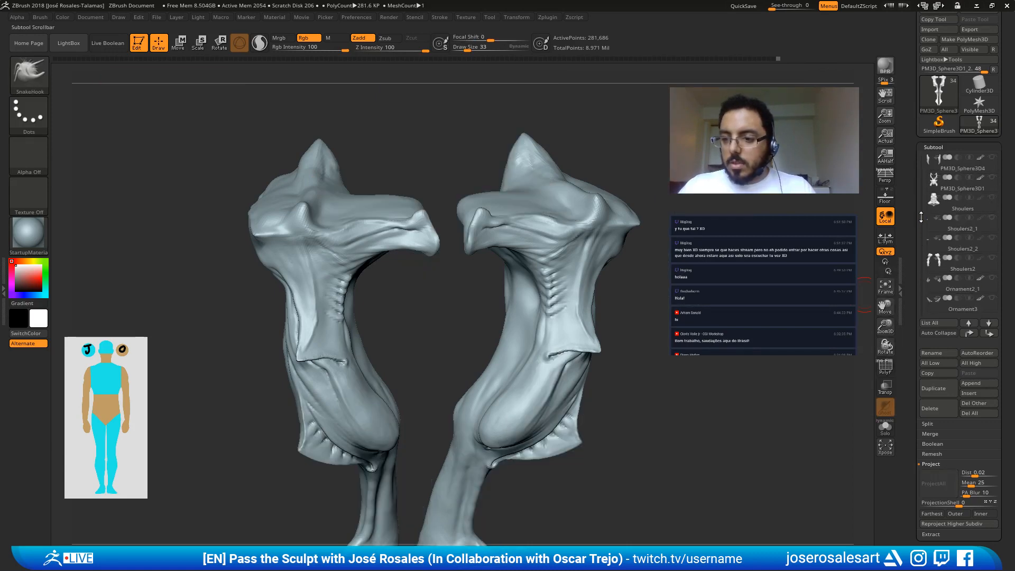
pyautogui.click(992, 199)
pyautogui.keyDown('alt'); pyautogui.moveTo(423, 230); pyautogui.dragTo(466, 302, button='right'); pyautogui.keyUp('alt')
# Step: Build up the front hip crest beside the pointed knob with ClayBuildup at draw size 23, and raise the legs one subdivision level
pyautogui.press('b')
pyautogui.press('c')
pyautogui.press('b')
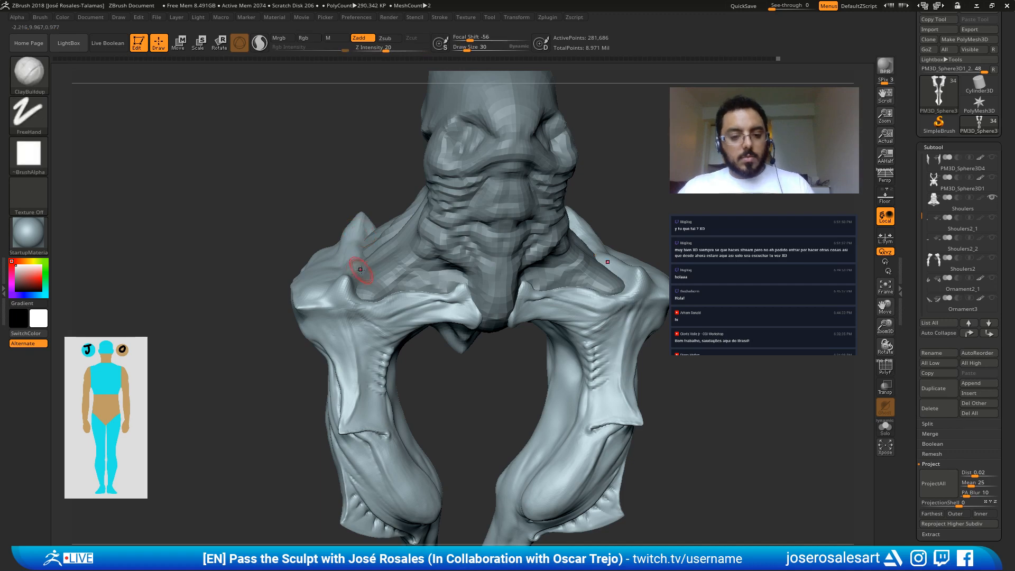
pyautogui.moveTo(361, 270)
pyautogui.mouseDown(button='right')
pyautogui.moveTo(320, 272)
pyautogui.moveTo(339, 306)
pyautogui.moveTo(356, 272)
pyautogui.mouseUp(button='right')
pyautogui.moveTo(365, 272)
pyautogui.mouseDown()
pyautogui.moveTo(358, 307)
pyautogui.moveTo(371, 297)
pyautogui.moveTo(368, 311)
pyautogui.mouseUp()
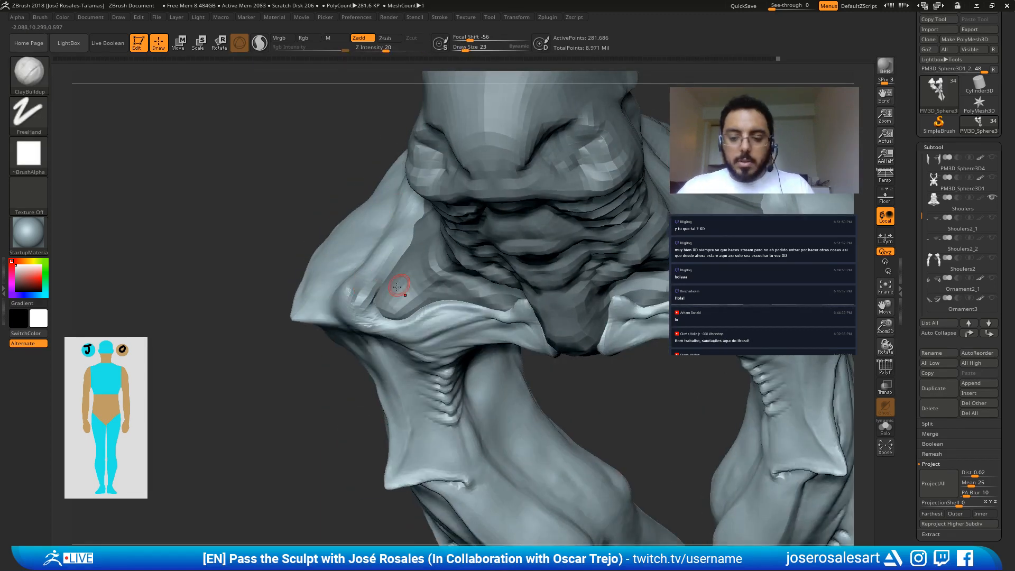
pyautogui.moveTo(397, 286); pyautogui.dragTo(371, 306, button='right')
pyautogui.hotkey('ctrl', 'd')
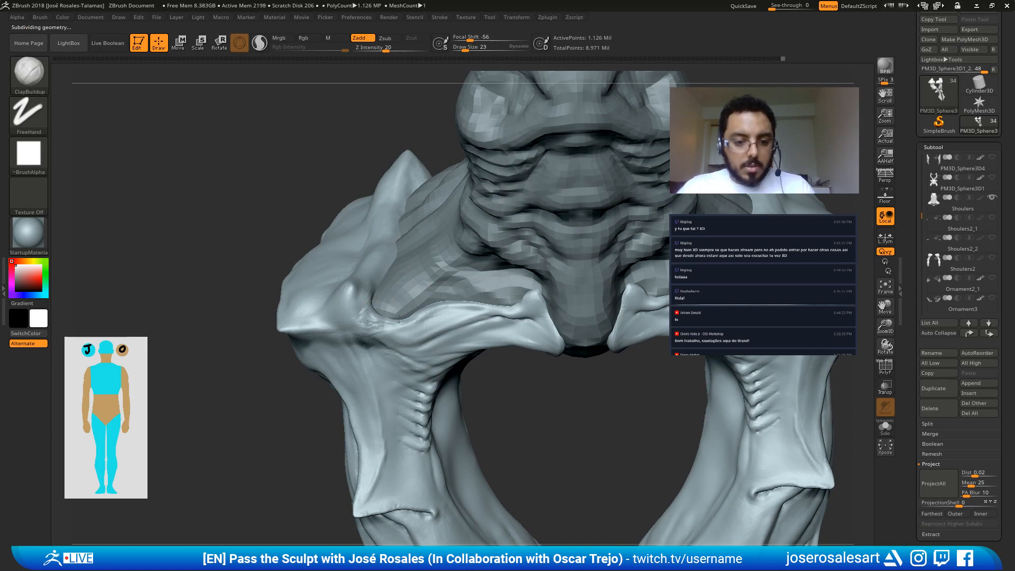
# Step: Smooth the built-up area beside the hip knob at draw size 28
pyautogui.press('shift')
pyautogui.moveTo(383, 329)
pyautogui.keyDown('ctrl'); pyautogui.mouseDown(button='right')
pyautogui.moveTo(352, 337)
pyautogui.moveTo(432, 312)
pyautogui.mouseUp(button='right'); pyautogui.keyUp('ctrl')
pyautogui.press(']')
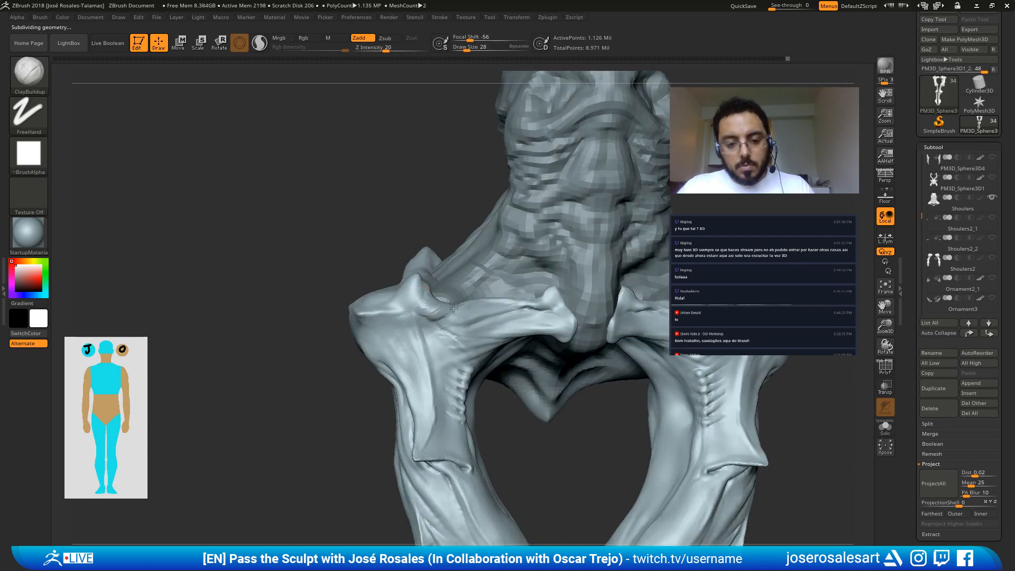
pyautogui.keyDown('shift'); pyautogui.moveTo(460, 315); pyautogui.dragTo(457, 319); pyautogui.keyUp('shift')
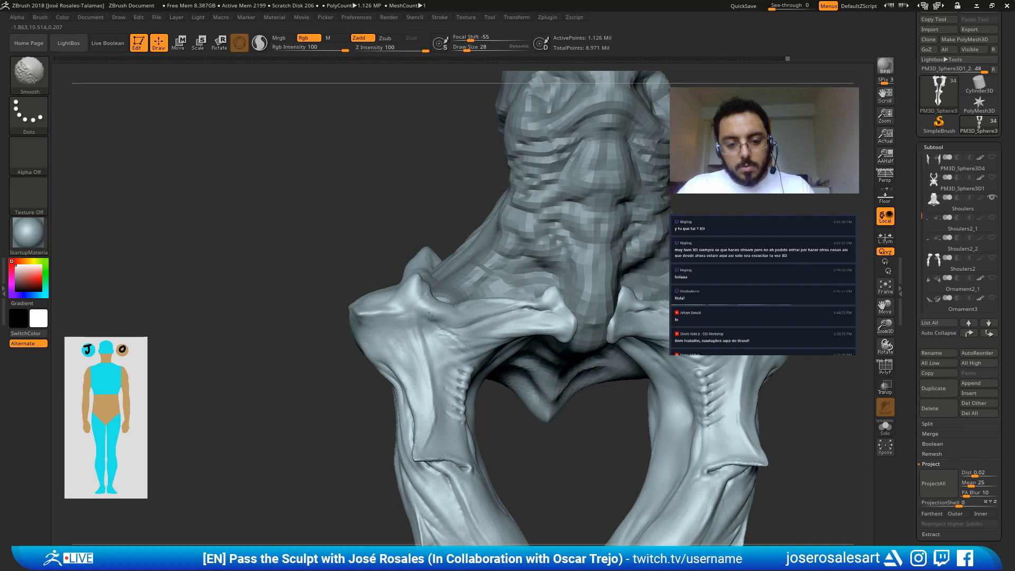
# Step: Carve creases along the front hip crest with DamStandard at draw size 19, smoothing around the knob
pyautogui.keyDown('alt'); pyautogui.moveTo(429, 315); pyautogui.dragTo(270, 339, button='right'); pyautogui.keyUp('alt')
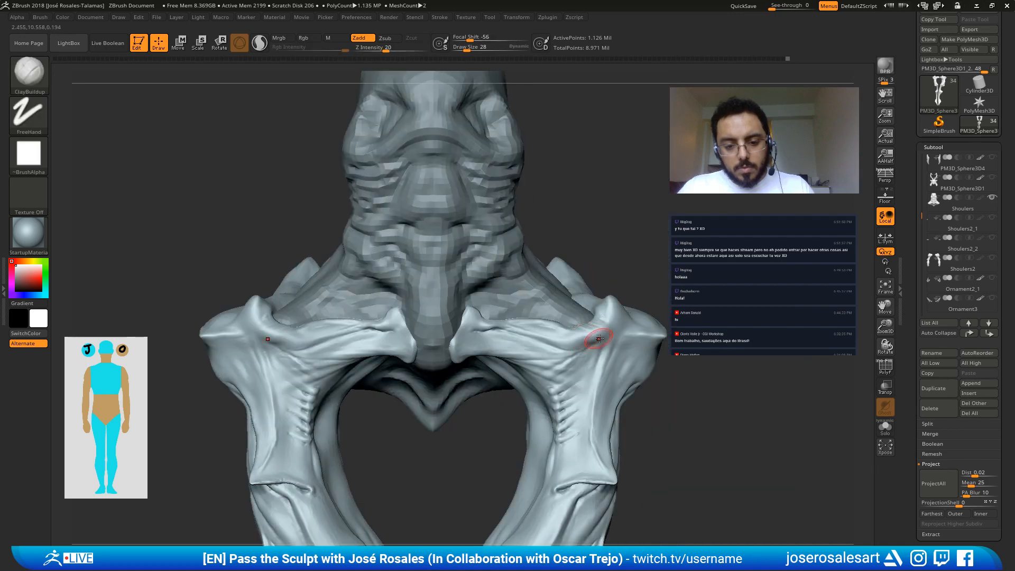
pyautogui.keyDown('alt'); pyautogui.moveTo(599, 338); pyautogui.dragTo(528, 350, button='right'); pyautogui.keyUp('alt')
pyautogui.press('b')
pyautogui.press('d')
pyautogui.press('s')
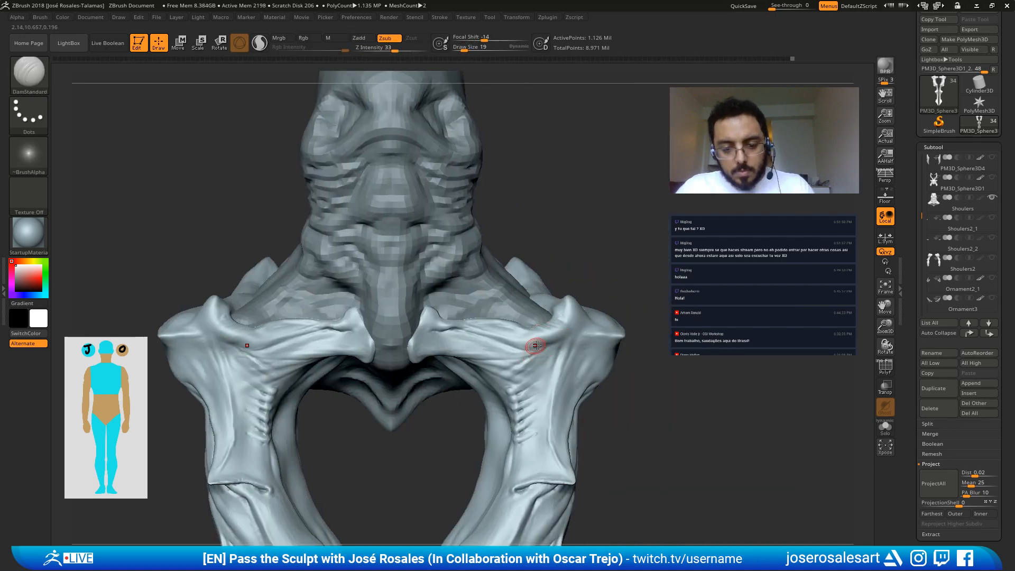
pyautogui.moveTo(519, 353); pyautogui.dragTo(541, 351)
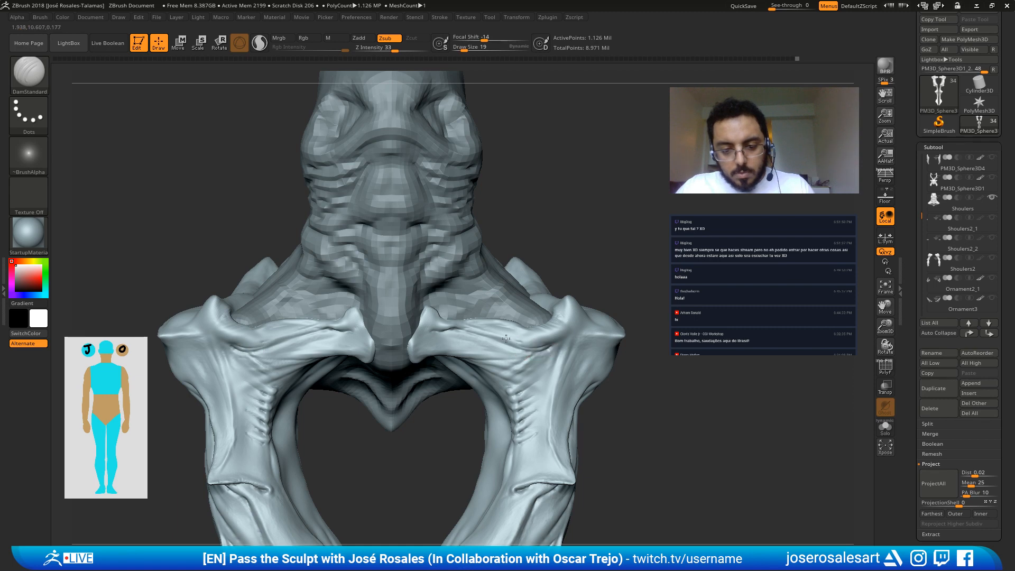
pyautogui.moveTo(546, 335)
pyautogui.mouseDown(button='right')
pyautogui.moveTo(570, 341)
pyautogui.moveTo(574, 327)
pyautogui.mouseUp(button='right')
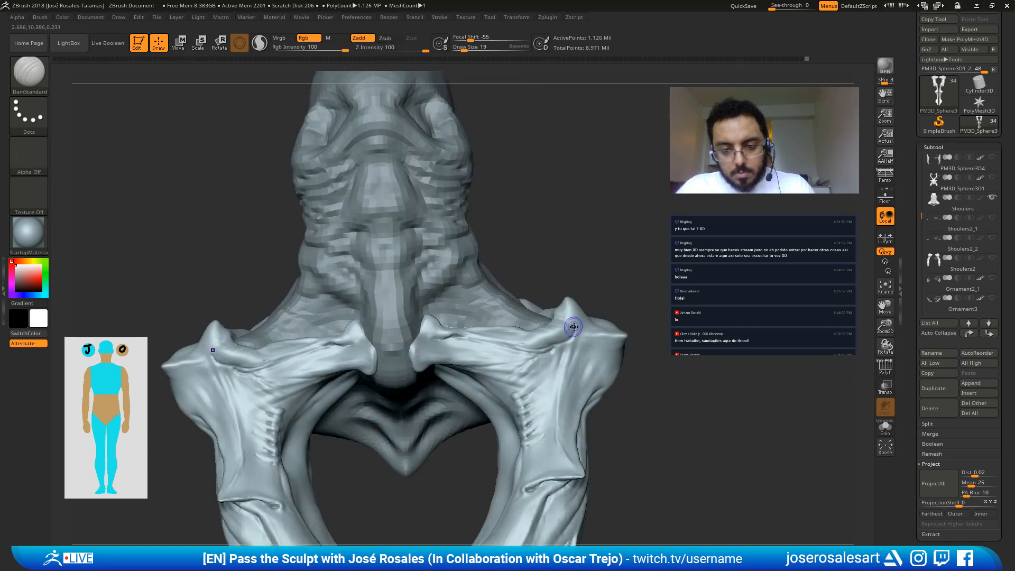
pyautogui.press('shift')
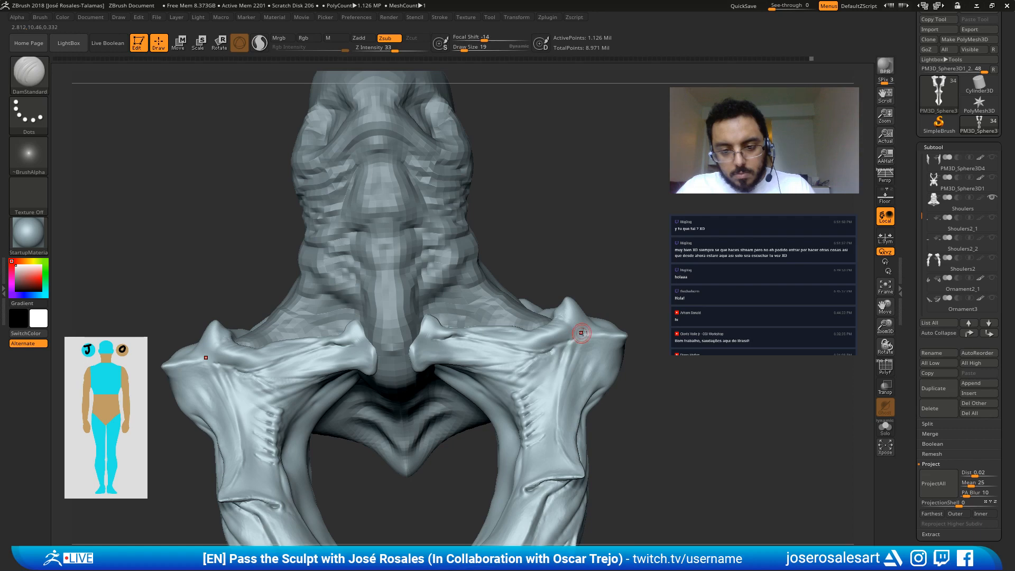
# Step: Build up and round the pointed knob on the front hip crest with ClayBuildup at draw size 36
pyautogui.press('space')
pyautogui.click(579, 349)
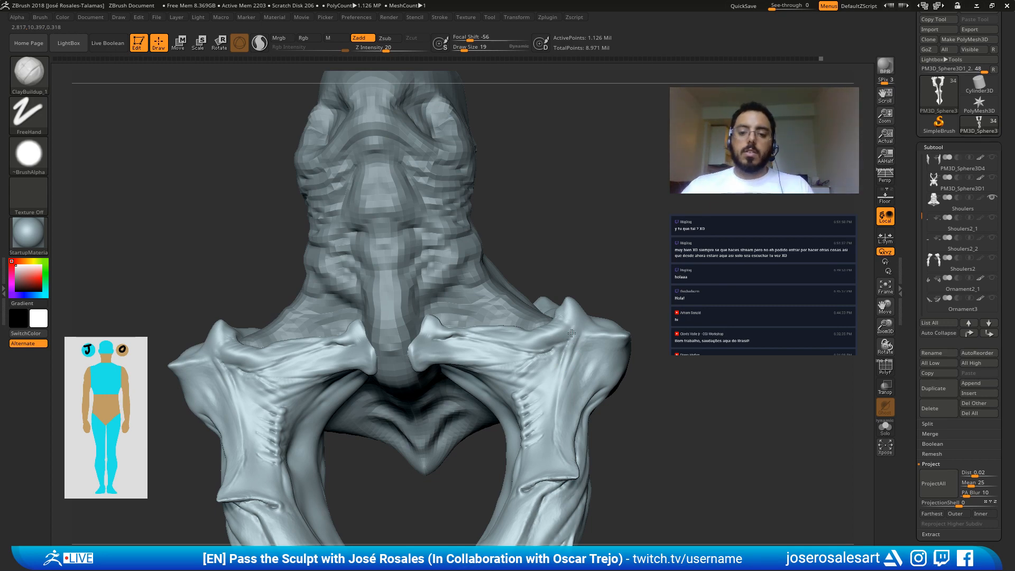
pyautogui.moveTo(586, 343)
pyautogui.keyDown('shift'); pyautogui.mouseDown(button='right')
pyautogui.moveTo(550, 306)
pyautogui.moveTo(464, 271)
pyautogui.moveTo(442, 334)
pyautogui.moveTo(276, 304)
pyautogui.mouseUp(button='right'); pyautogui.keyUp('shift')
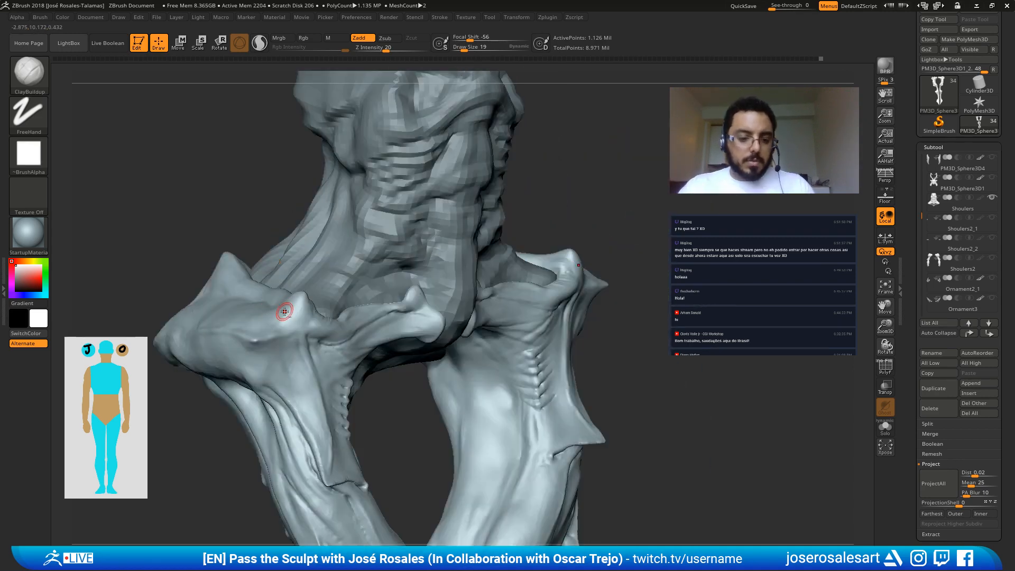
pyautogui.press('s')
pyautogui.moveTo(286, 309); pyautogui.dragTo(291, 309)
pyautogui.moveTo(286, 308)
pyautogui.keyDown('ctrl'); pyautogui.mouseDown(button='right')
pyautogui.moveTo(292, 328)
pyautogui.moveTo(222, 294)
pyautogui.moveTo(218, 310)
pyautogui.mouseUp(button='right'); pyautogui.keyUp('ctrl')
pyautogui.press('s')
pyautogui.press('[')
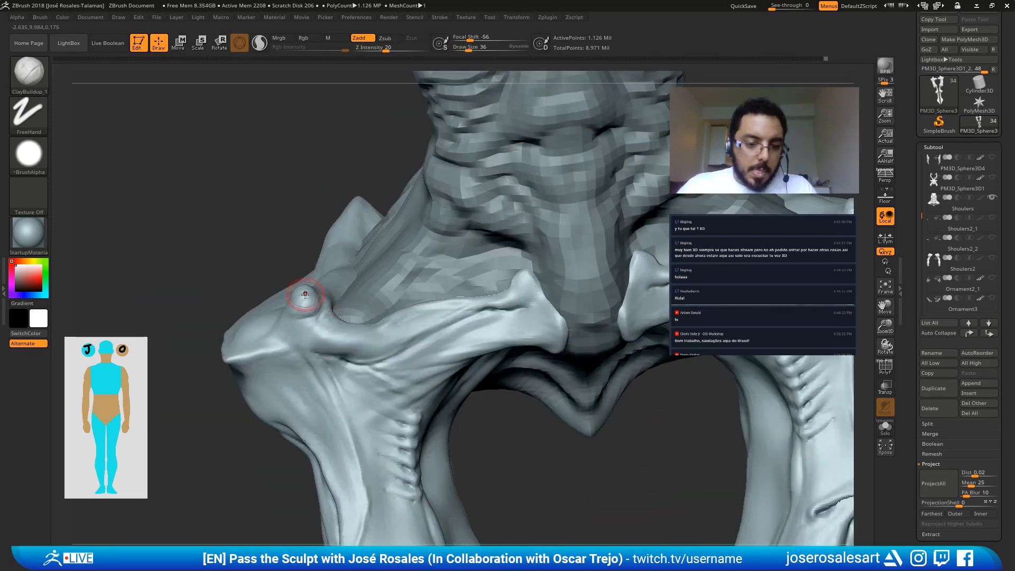
# Step: Enlarge the hip knob into a bulbous tip with broader ClayBuildup strokes at draw sizes 62 and 58
pyautogui.moveTo(305, 295); pyautogui.dragTo(320, 287, button='right')
pyautogui.press('s')
pyautogui.moveTo(320, 286); pyautogui.dragTo(307, 290)
pyautogui.moveTo(283, 297); pyautogui.dragTo(378, 308, button='right')
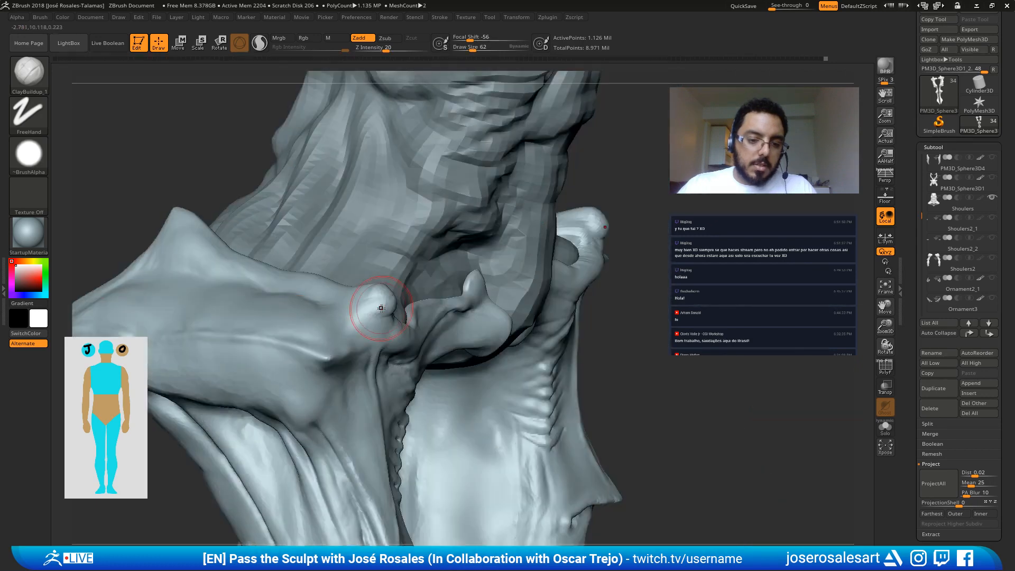
pyautogui.moveTo(381, 294); pyautogui.dragTo(380, 295)
pyautogui.moveTo(364, 289); pyautogui.dragTo(444, 290, button='right')
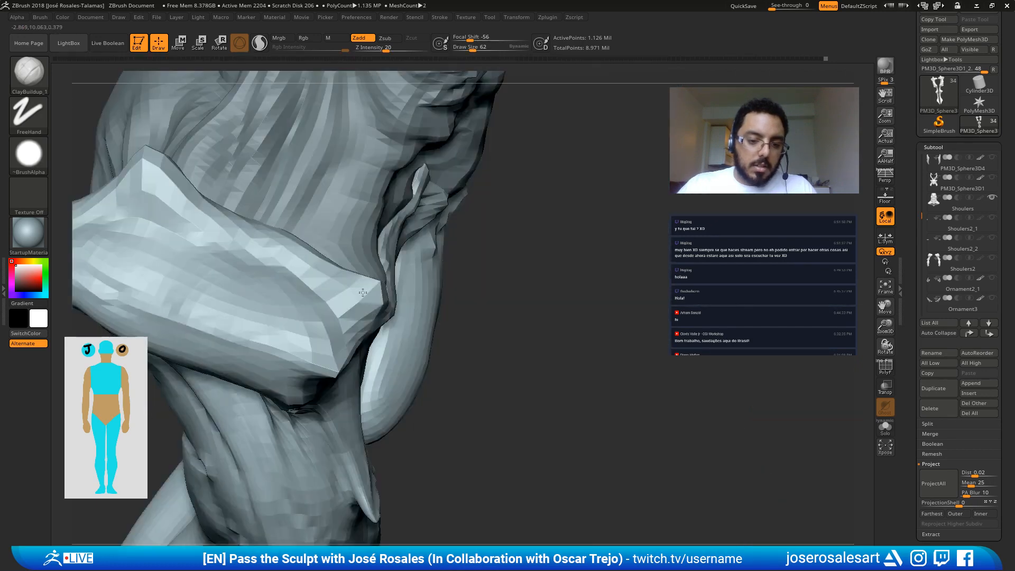
pyautogui.moveTo(366, 288); pyautogui.dragTo(313, 259)
pyautogui.moveTo(314, 258); pyautogui.dragTo(388, 297, button='right')
pyautogui.moveTo(388, 297); pyautogui.dragTo(400, 308)
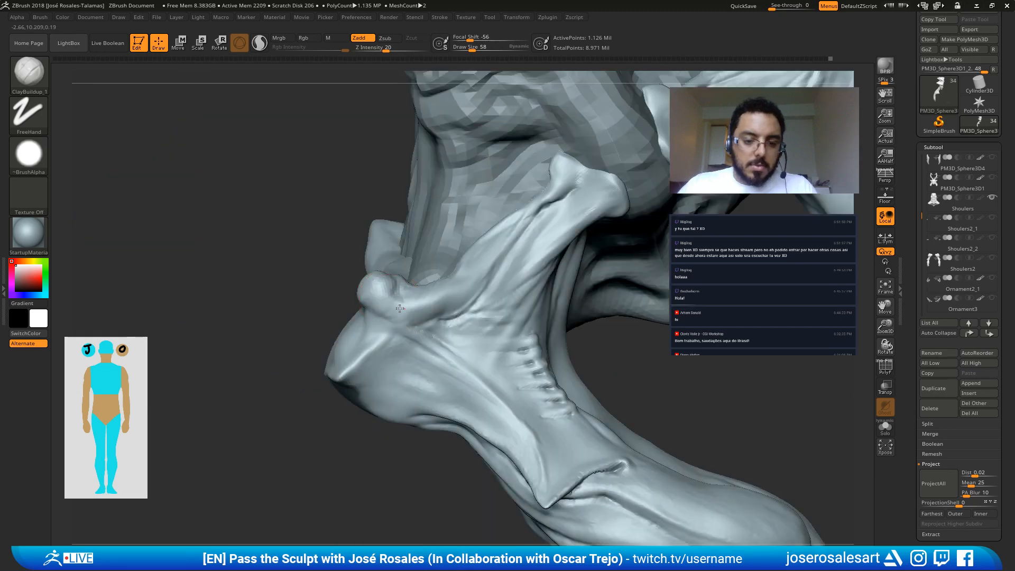
pyautogui.moveTo(400, 308)
pyautogui.mouseDown(button='right')
pyautogui.moveTo(397, 293)
pyautogui.moveTo(419, 294)
pyautogui.mouseUp(button='right')
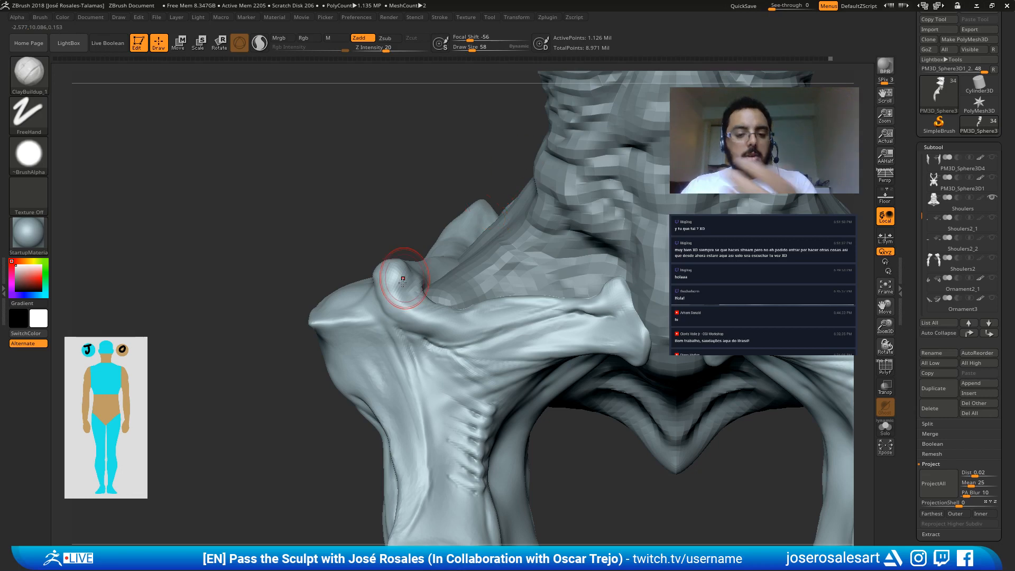
# Step: Strengthen the ridge running from the hip knob into the front crest with the Standard brush at draw size 45
pyautogui.press('b')
pyautogui.press('s')
pyautogui.press('t')
pyautogui.press('s')
pyautogui.moveTo(394, 302); pyautogui.dragTo(443, 323)
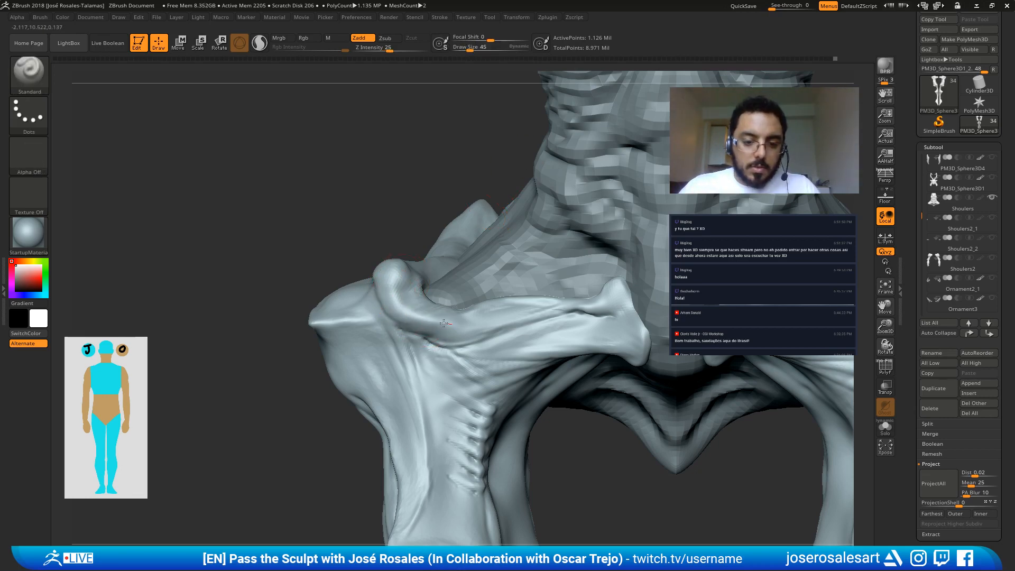
# Step: Adjust the shape of the hip knob and its curved ridge with the Move brush
pyautogui.press('b')
pyautogui.press('m')
pyautogui.press('v')
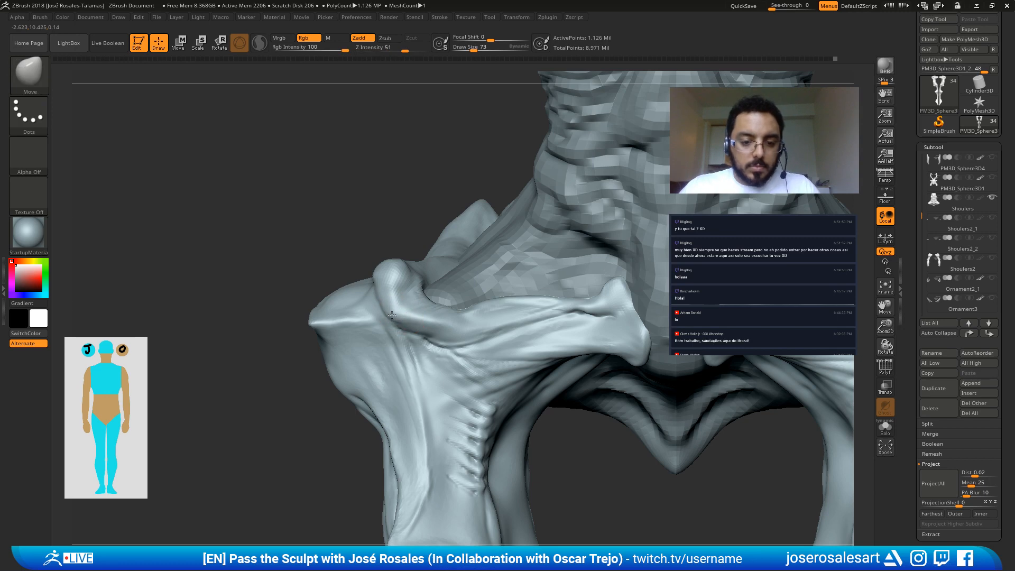
pyautogui.hotkey('shift', 'd')
pyautogui.press('f')
pyautogui.moveTo(414, 289); pyautogui.dragTo(391, 310)
pyautogui.moveTo(391, 309); pyautogui.dragTo(461, 313, button='right')
pyautogui.keyDown('ctrl'); pyautogui.moveTo(461, 313); pyautogui.dragTo(473, 307, button='right'); pyautogui.keyUp('ctrl')
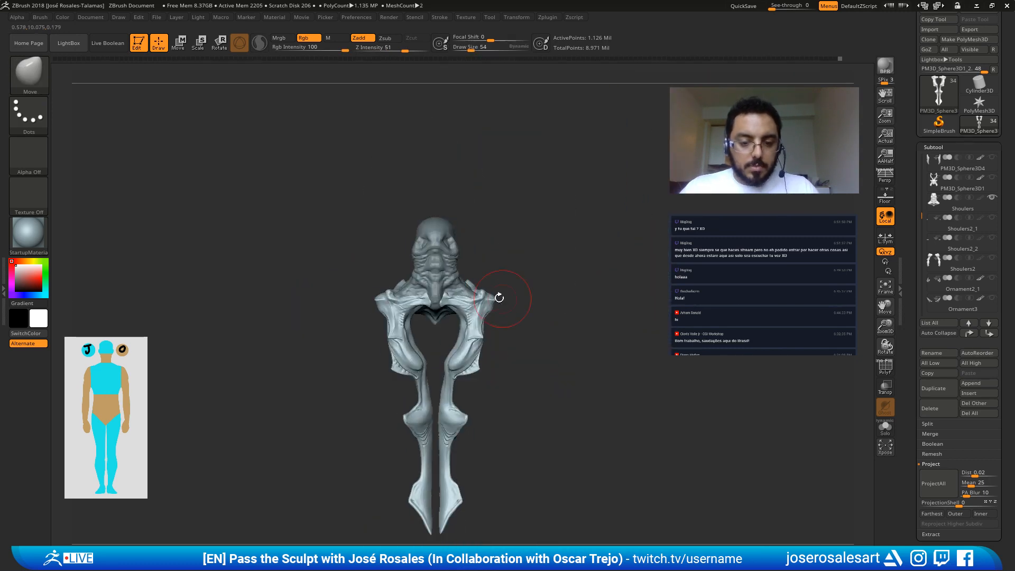
# Step: Pull the upper fold below the knee outward with the SnakeHook brush at draw size 62
pyautogui.keyDown('alt'); pyautogui.moveTo(547, 257); pyautogui.dragTo(576, 210, button='right'); pyautogui.keyUp('alt')
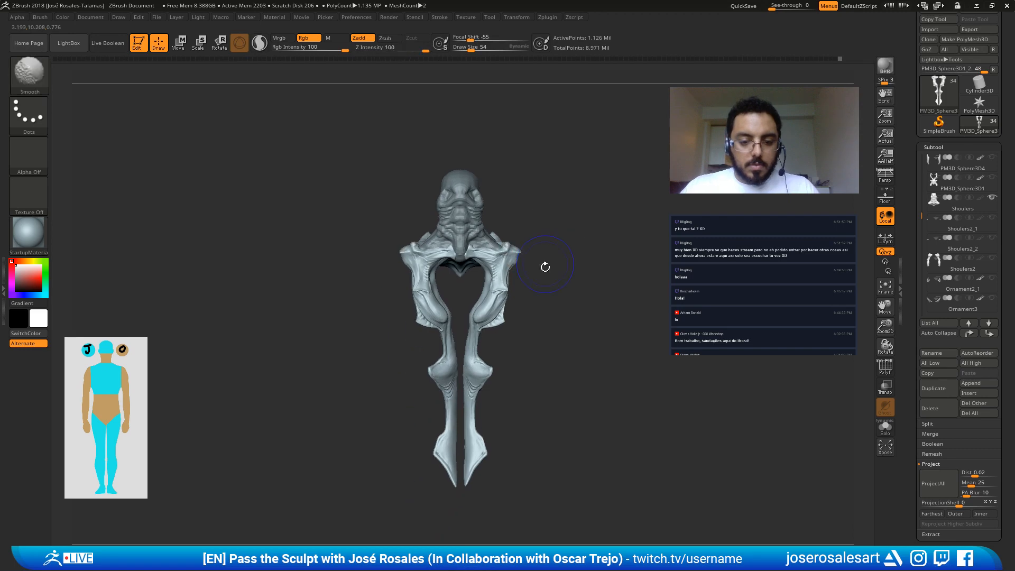
pyautogui.moveTo(544, 268)
pyautogui.keyDown('ctrl'); pyautogui.mouseDown(button='right')
pyautogui.moveTo(504, 360)
pyautogui.moveTo(431, 394)
pyautogui.mouseUp(button='right'); pyautogui.keyUp('ctrl')
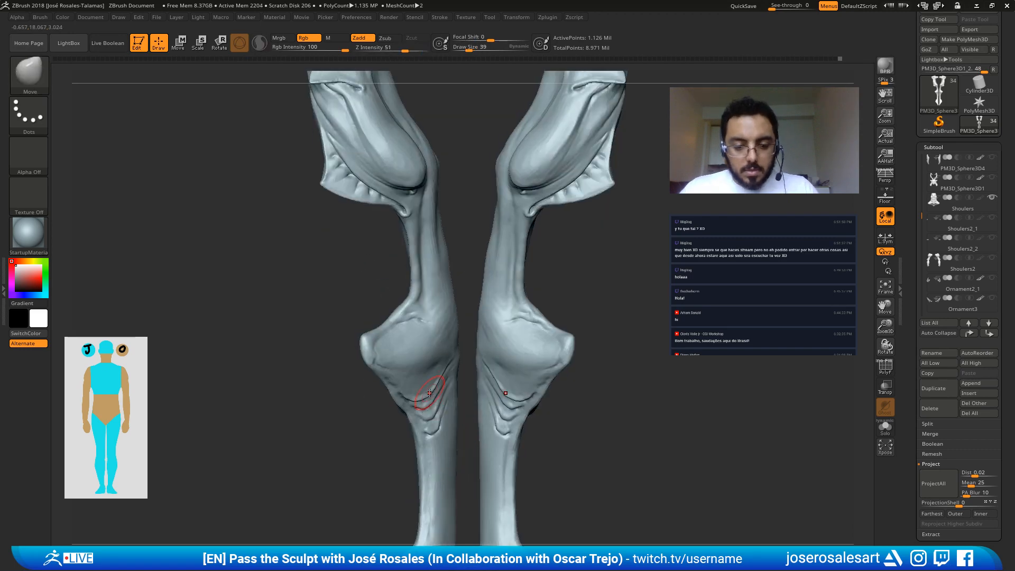
pyautogui.moveTo(424, 468); pyautogui.dragTo(415, 240, button='right')
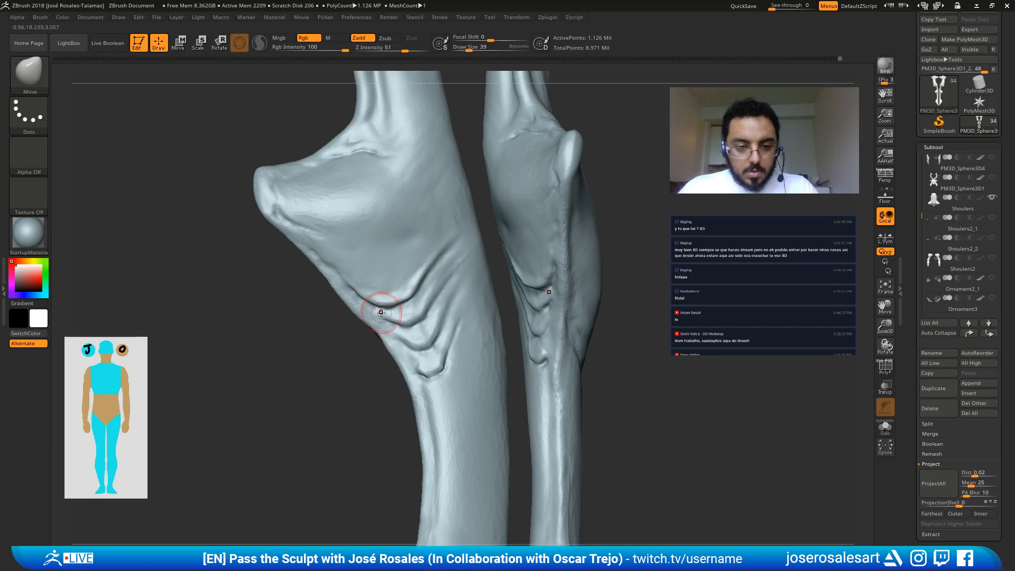
pyautogui.press('b')
pyautogui.press('s')
pyautogui.press('h')
pyautogui.press('s')
pyautogui.moveTo(381, 306); pyautogui.dragTo(373, 297)
pyautogui.keyDown('ctrl'); pyautogui.moveTo(393, 295); pyautogui.dragTo(380, 280, button='right'); pyautogui.keyUp('ctrl')
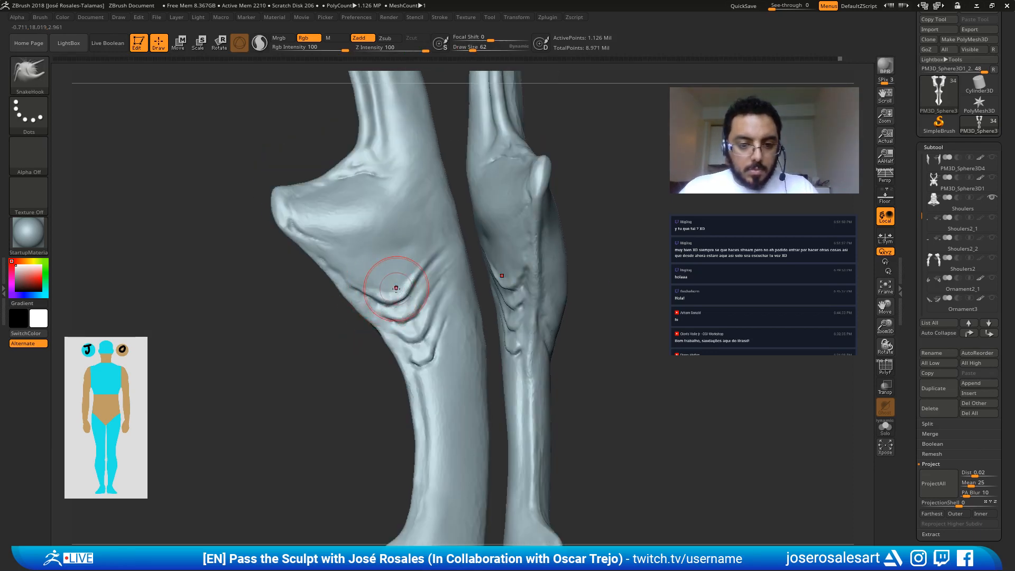
# Step: Raise the surface along the upper curved fold below the knee with the Standard brush
pyautogui.press('b')
pyautogui.press('s')
pyautogui.press('t')
pyautogui.press('s')
pyautogui.moveTo(397, 296)
pyautogui.mouseDown()
pyautogui.moveTo(392, 288)
pyautogui.moveTo(418, 305)
pyautogui.moveTo(384, 316)
pyautogui.moveTo(403, 318)
pyautogui.moveTo(397, 330)
pyautogui.moveTo(422, 336)
pyautogui.moveTo(442, 317)
pyautogui.moveTo(426, 324)
pyautogui.moveTo(447, 291)
pyautogui.mouseUp()
# Step: Carve the creases between the folds below the knee with DamStandard, smooth beside them, and return to the Standard brush
pyautogui.press('s')
pyautogui.press('b')
pyautogui.press('d')
pyautogui.press('s')
pyautogui.moveTo(430, 325)
pyautogui.mouseDown()
pyautogui.moveTo(449, 297)
pyautogui.moveTo(429, 330)
pyautogui.mouseUp()
pyautogui.moveTo(455, 286)
pyautogui.keyDown('shift'); pyautogui.mouseDown()
pyautogui.moveTo(425, 356)
pyautogui.moveTo(446, 344)
pyautogui.mouseUp(); pyautogui.keyUp('shift')
pyautogui.press('b')
pyautogui.press('s')
pyautogui.press('t')
pyautogui.moveTo(446, 344)
pyautogui.mouseDown(button='right')
pyautogui.moveTo(582, 362)
pyautogui.moveTo(555, 295)
pyautogui.moveTo(467, 276)
pyautogui.moveTo(454, 349)
pyautogui.mouseUp(button='right')
# Step: Save the creature tool to disk as a file
pyautogui.keyDown('alt'); pyautogui.moveTo(483, 226); pyautogui.dragTo(503, 236, button='right'); pyautogui.keyUp('alt')
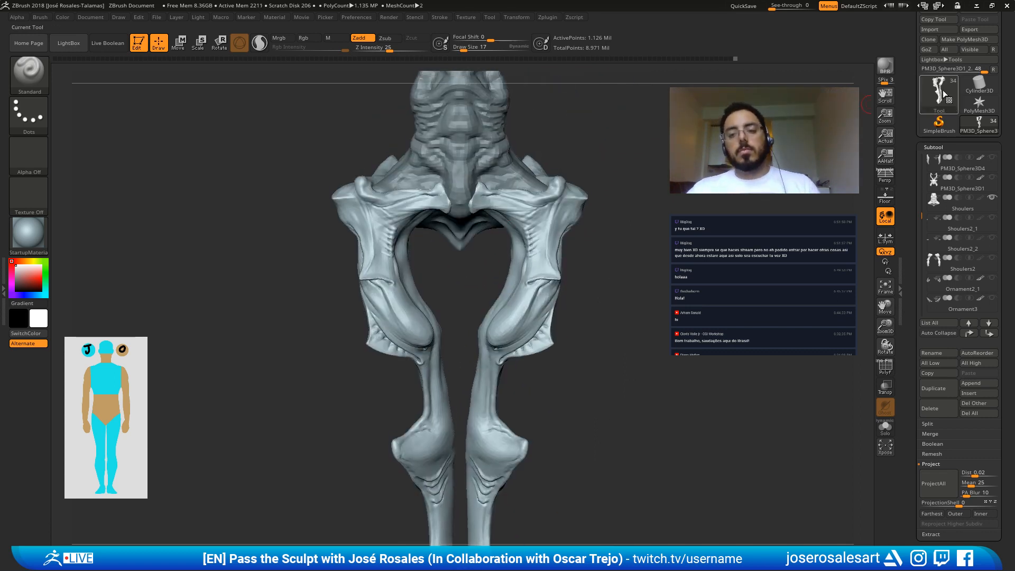
pyautogui.scroll(2, 976, 21)
pyautogui.click(975, 33)
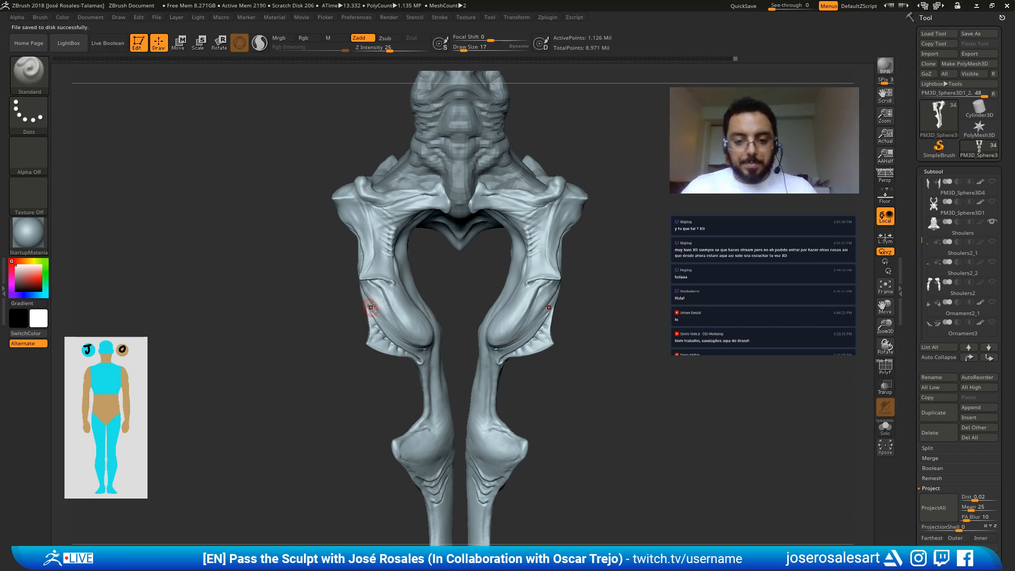
# Step: Isolate the legs and extend the row of small bumps up the inner hip with ClayBuildup at draw size 30
pyautogui.moveTo(370, 238)
pyautogui.keyDown('ctrl'); pyautogui.mouseDown(button='right')
pyautogui.moveTo(459, 199)
pyautogui.moveTo(396, 233)
pyautogui.moveTo(460, 204)
pyautogui.moveTo(464, 252)
pyautogui.moveTo(432, 234)
pyautogui.moveTo(461, 289)
pyautogui.mouseUp(button='right'); pyautogui.keyUp('ctrl')
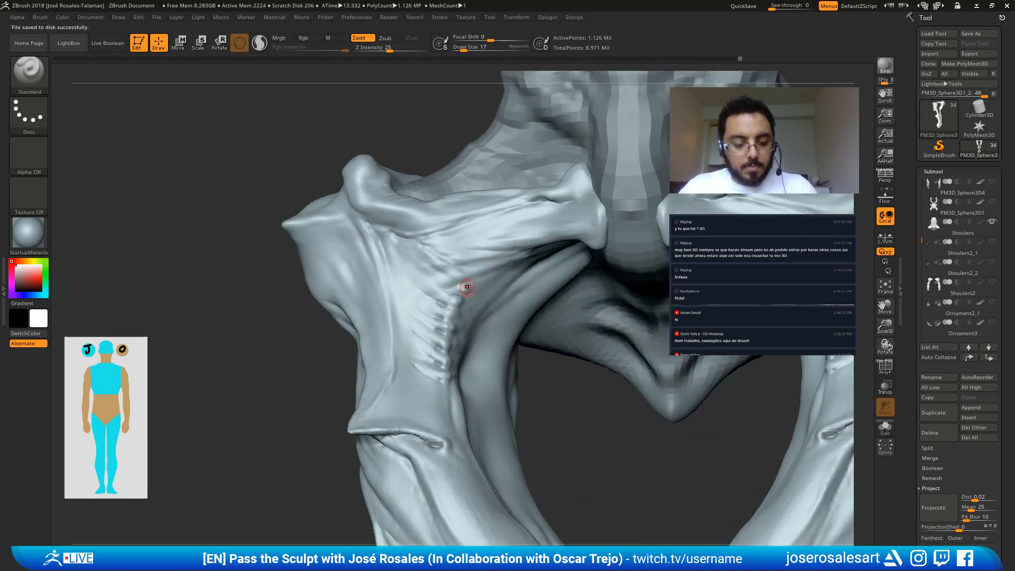
pyautogui.press('b')
pyautogui.press('c')
pyautogui.press('b')
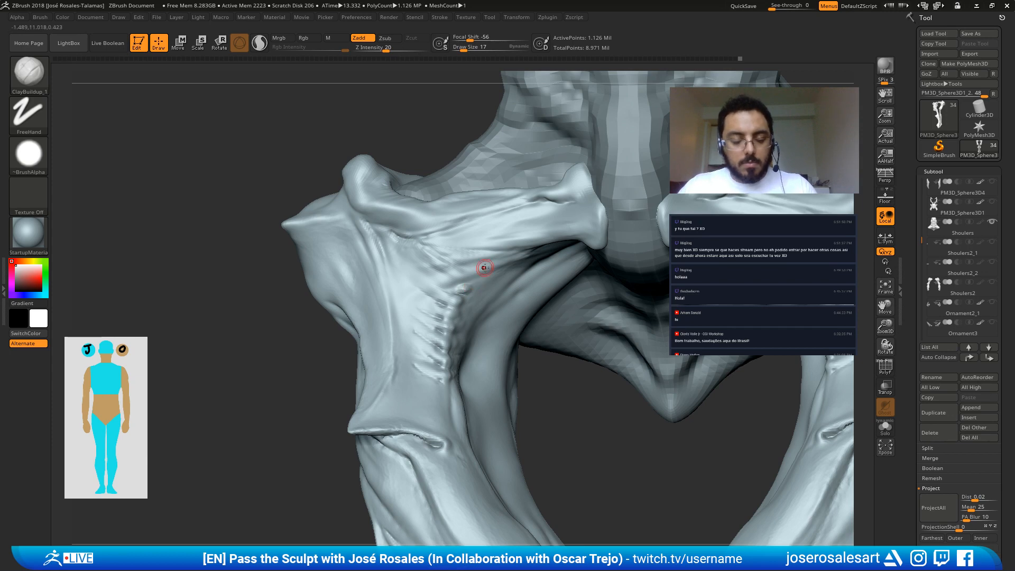
pyautogui.moveTo(478, 281); pyautogui.dragTo(421, 311, button='right')
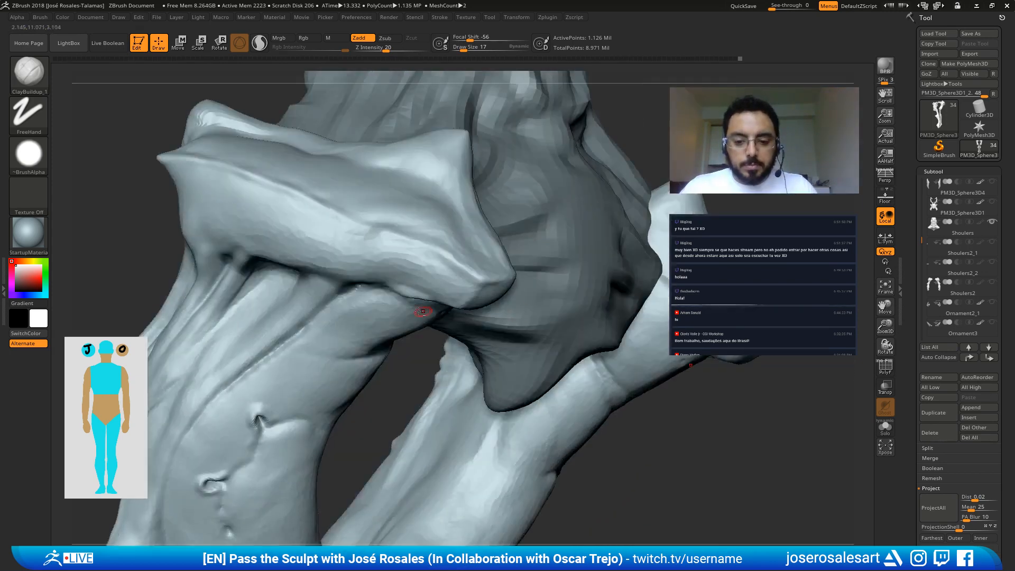
pyautogui.moveTo(336, 324)
pyautogui.mouseDown(button='right')
pyautogui.moveTo(378, 297)
pyautogui.moveTo(367, 306)
pyautogui.moveTo(360, 298)
pyautogui.mouseUp(button='right')
pyautogui.press('s')
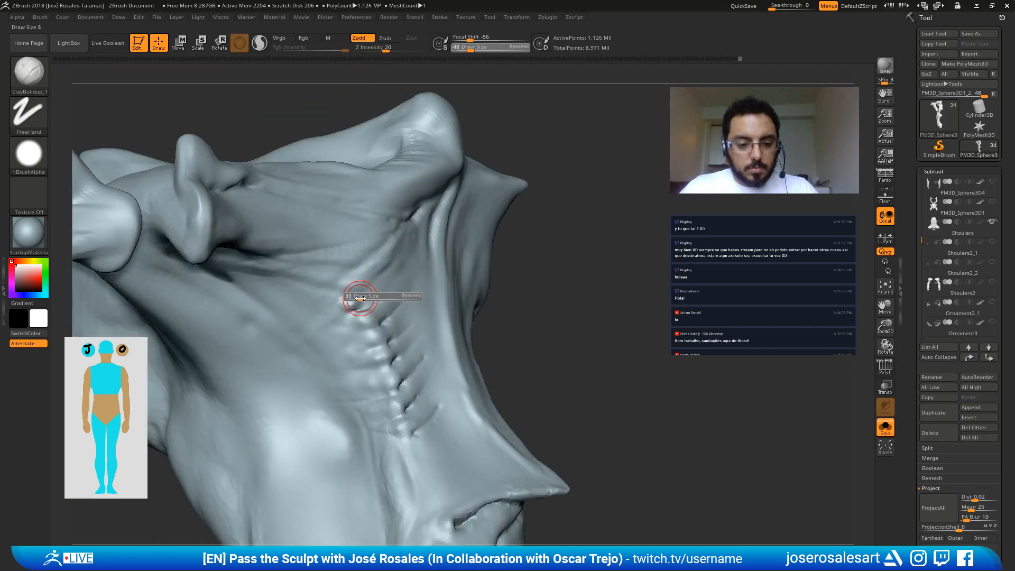
pyautogui.moveTo(360, 298); pyautogui.dragTo(335, 292)
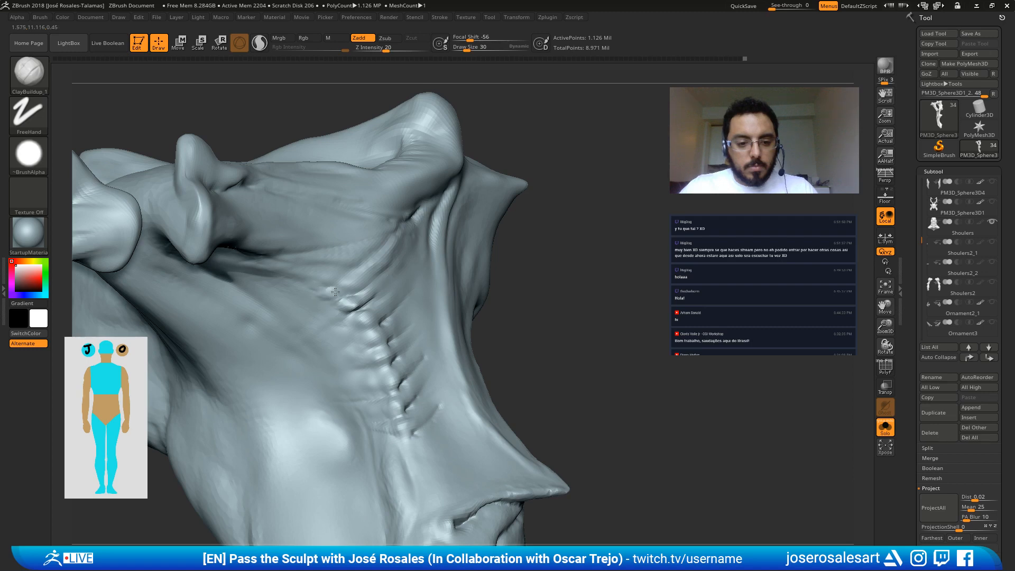
pyautogui.moveTo(357, 284)
pyautogui.mouseDown()
pyautogui.moveTo(323, 289)
pyautogui.moveTo(326, 281)
pyautogui.mouseUp()
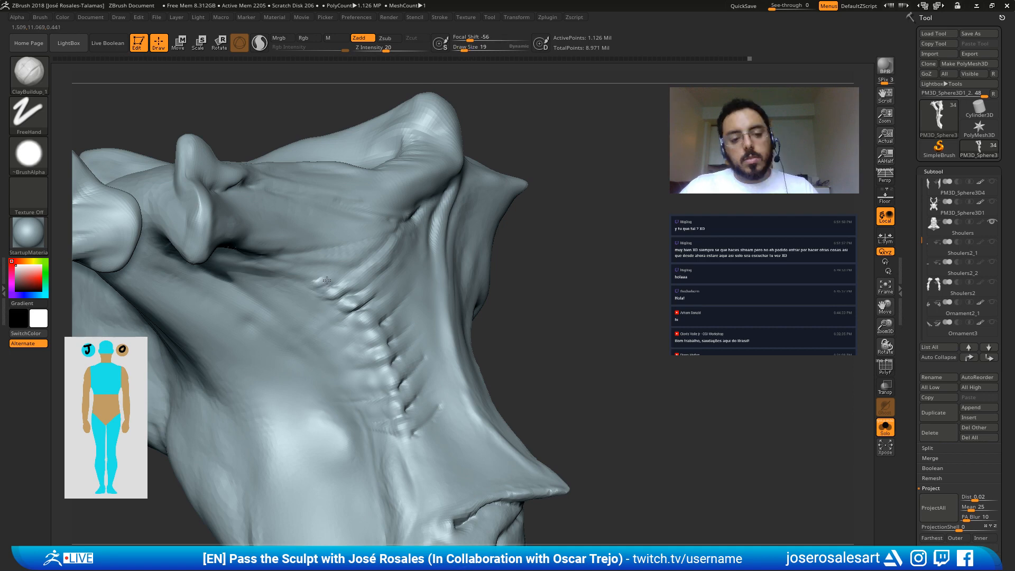
# Step: Extend the fine folds from the inner hip bump row across the front of the thigh with Standard at draw size 19
pyautogui.keyDown('ctrl'); pyautogui.moveTo(327, 281); pyautogui.dragTo(306, 282, button='right'); pyautogui.keyUp('ctrl')
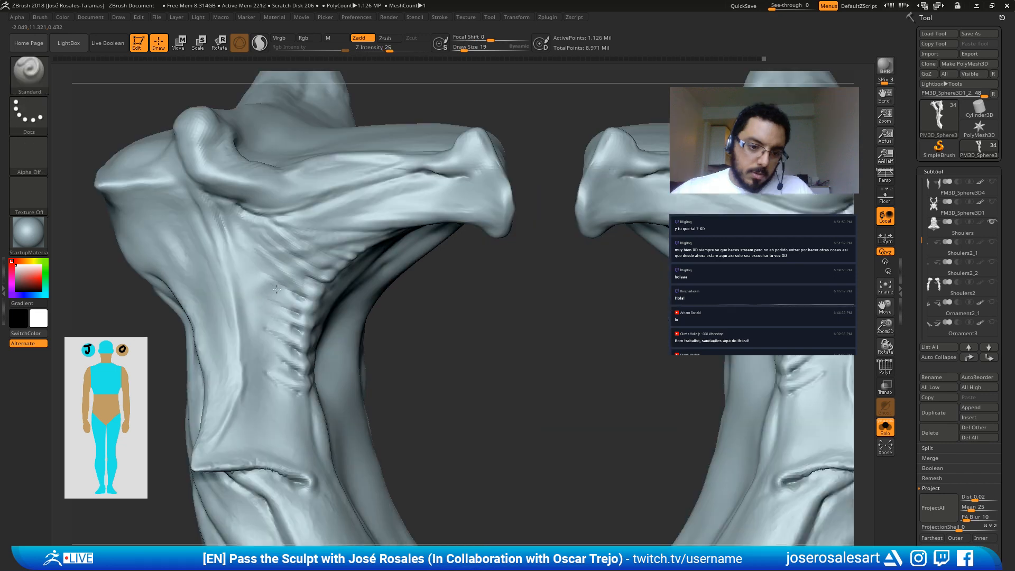
pyautogui.press('ctrl')
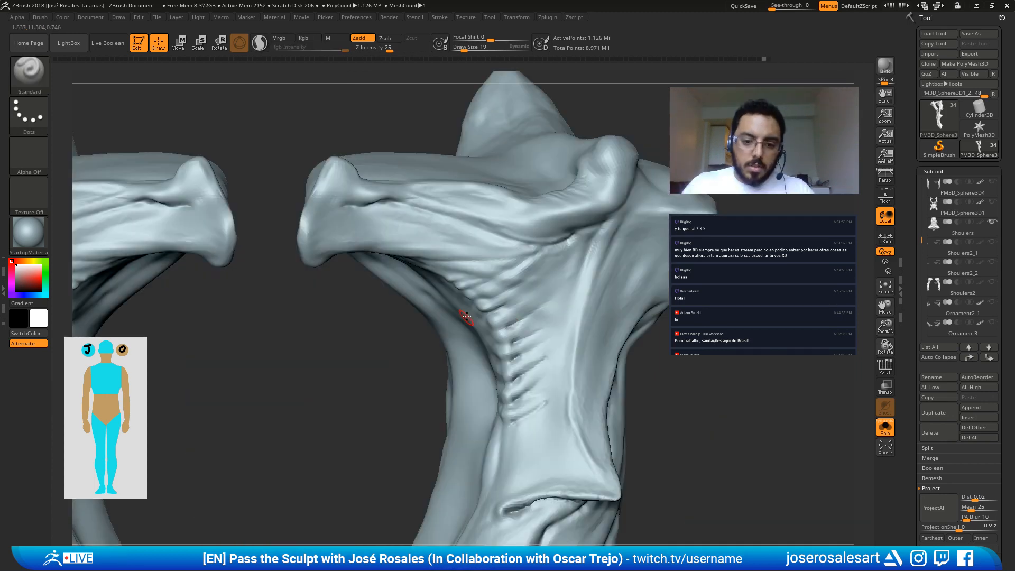
pyautogui.moveTo(467, 317); pyautogui.dragTo(479, 296, button='right')
pyautogui.moveTo(527, 327); pyautogui.dragTo(570, 298)
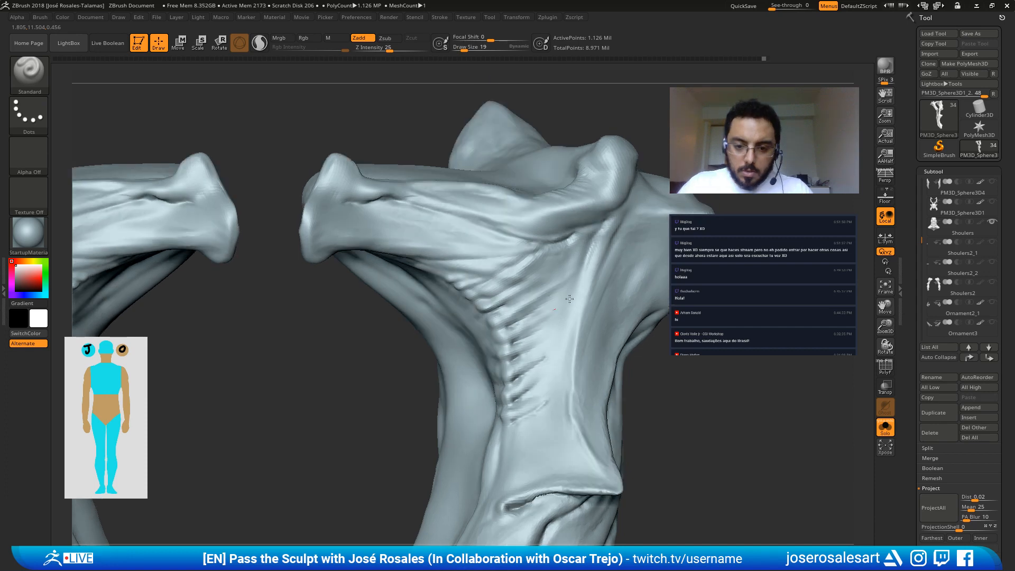
pyautogui.moveTo(569, 299); pyautogui.dragTo(490, 281, button='right')
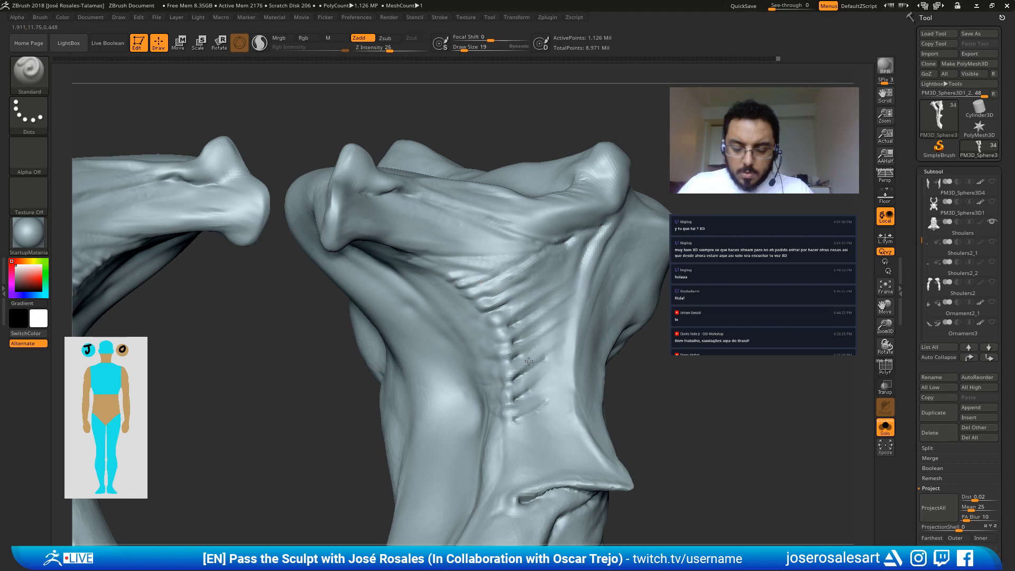
pyautogui.moveTo(529, 361)
pyautogui.mouseDown(button='right')
pyautogui.moveTo(527, 395)
pyautogui.moveTo(496, 364)
pyautogui.mouseUp(button='right')
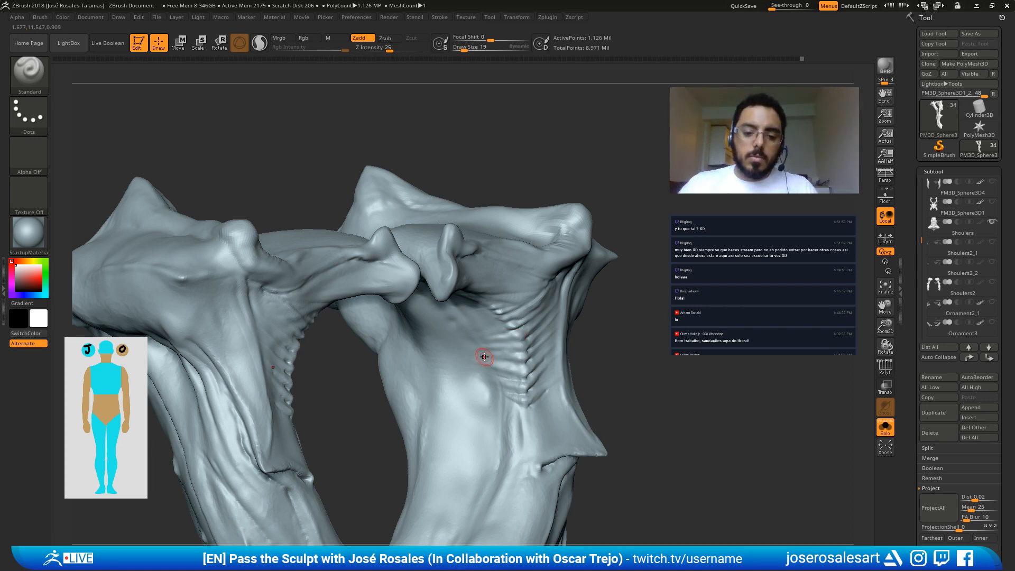
# Step: Soften the folds around the inner hip bump row with Smooth at draw size 23
pyautogui.press('shift')
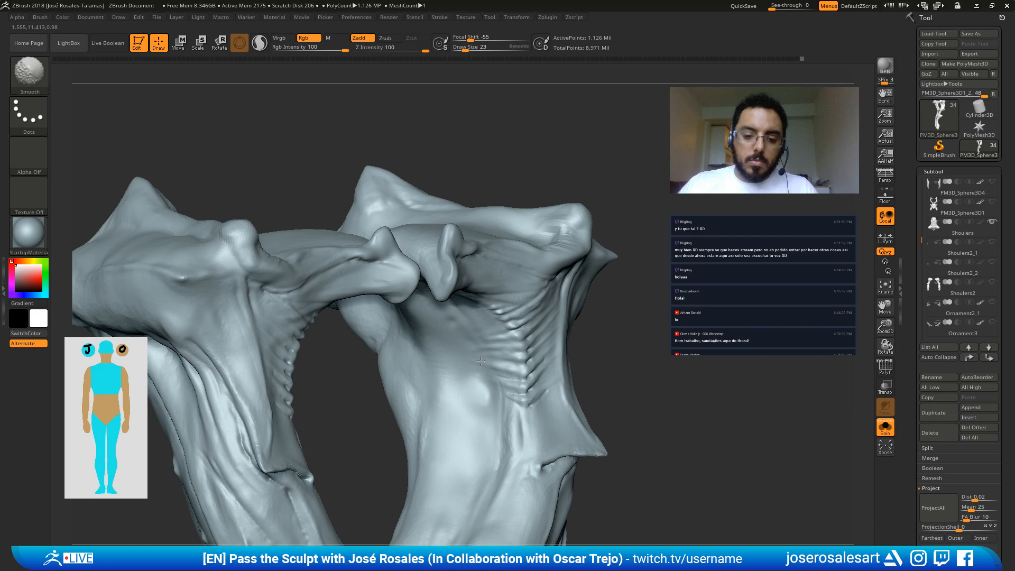
pyautogui.moveTo(489, 420); pyautogui.dragTo(441, 402, button='right')
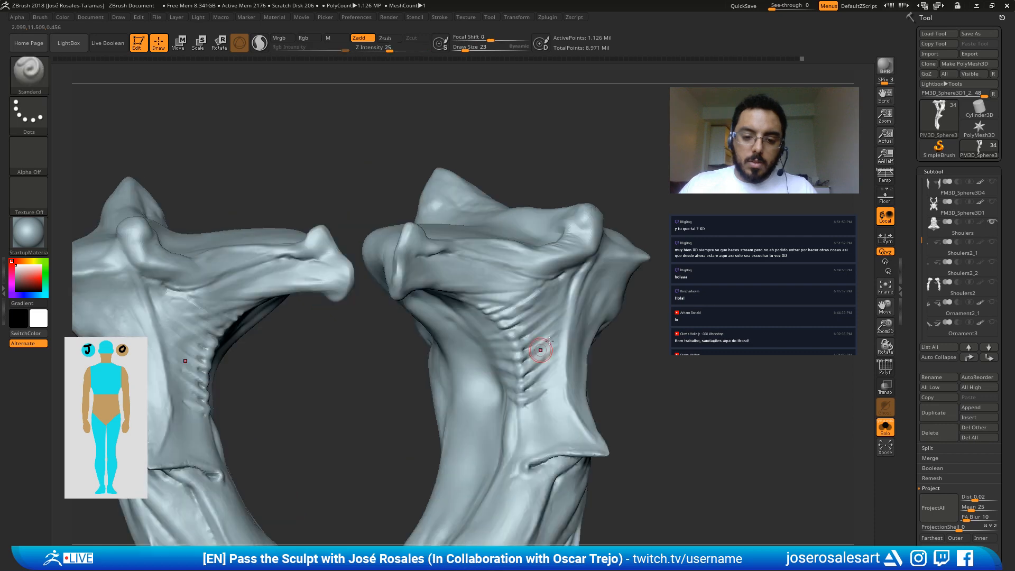
pyautogui.press('shift')
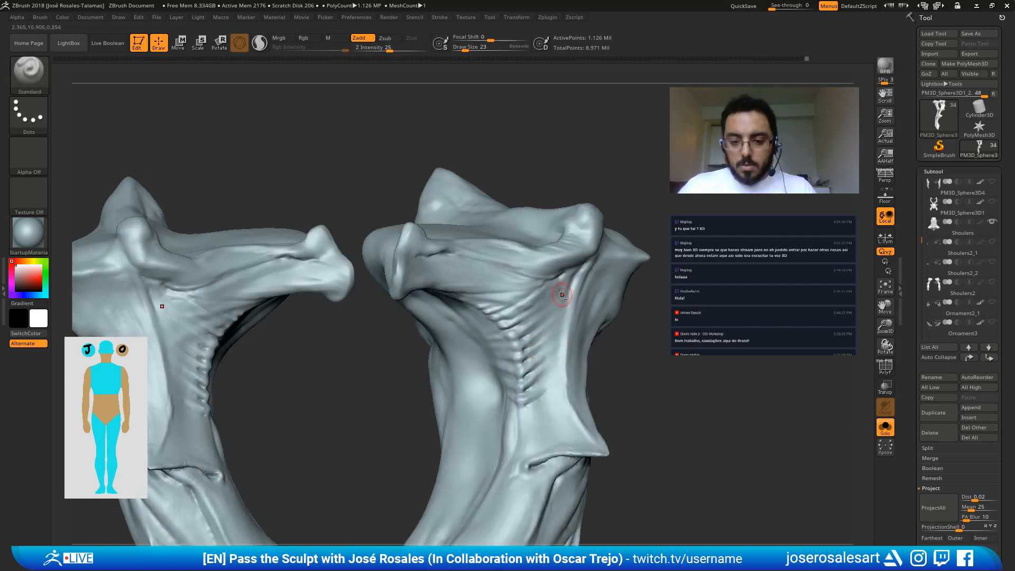
# Step: Carve short creases between the inner hip bumps toward the inner thigh with DamStandard at draw size 23
pyautogui.moveTo(562, 294)
pyautogui.mouseDown(button='right')
pyautogui.moveTo(474, 296)
pyautogui.moveTo(503, 327)
pyautogui.mouseUp(button='right')
pyautogui.press('b')
pyautogui.press('d')
pyautogui.press('s')
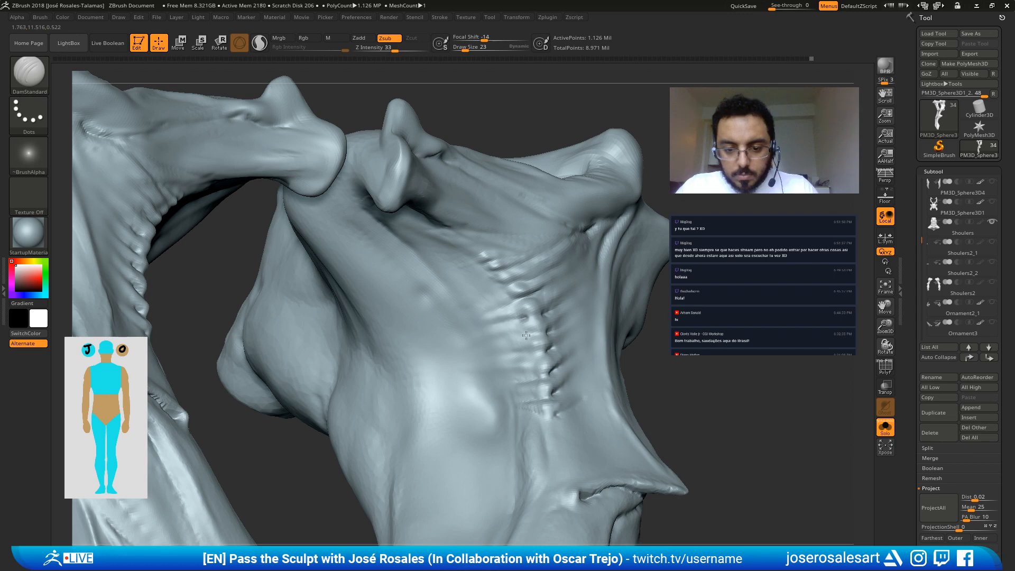
pyautogui.moveTo(526, 335); pyautogui.dragTo(511, 336)
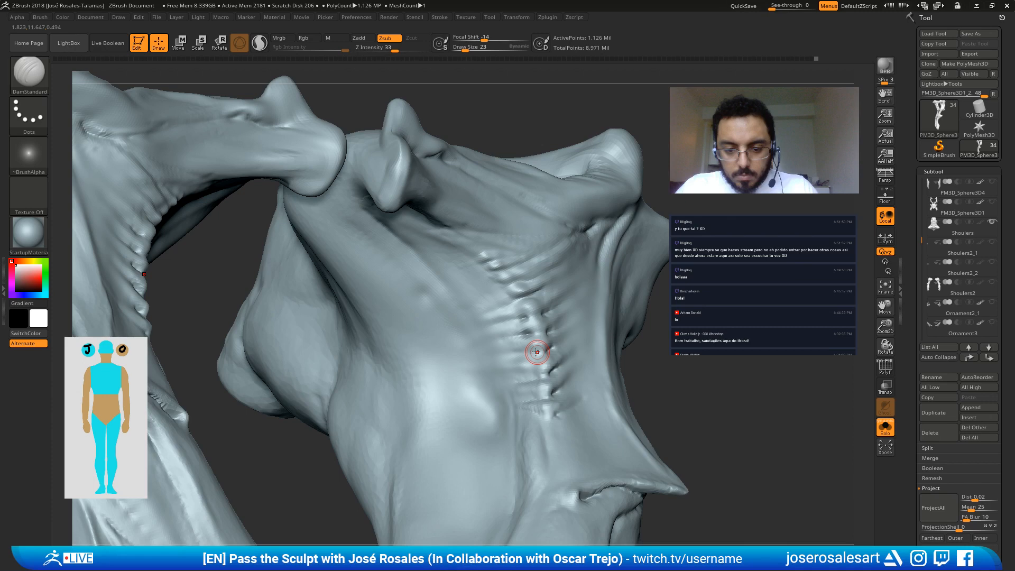
pyautogui.moveTo(538, 352); pyautogui.dragTo(521, 350)
pyautogui.moveTo(539, 369); pyautogui.dragTo(520, 368)
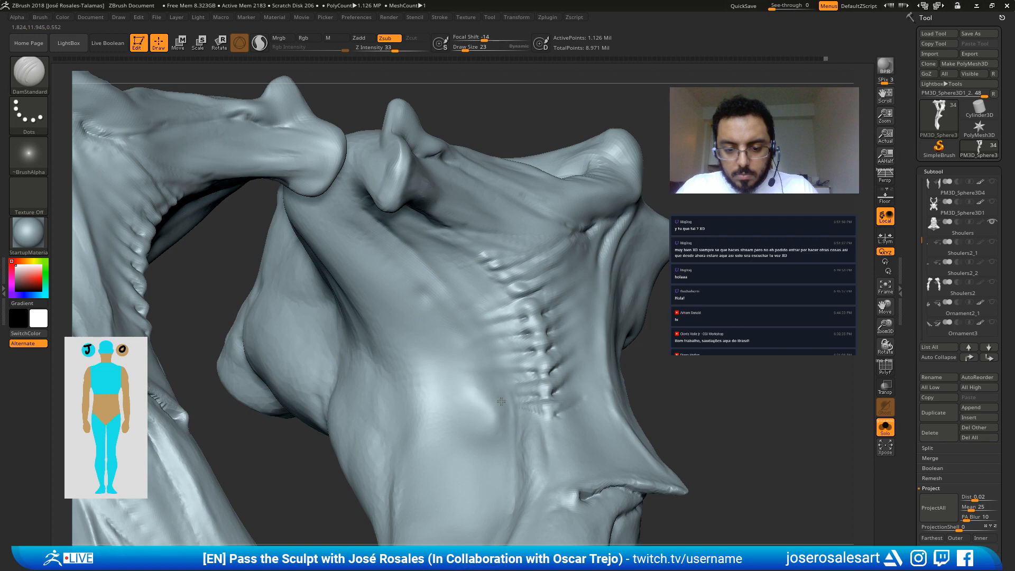
pyautogui.moveTo(501, 401); pyautogui.dragTo(469, 303, button='right')
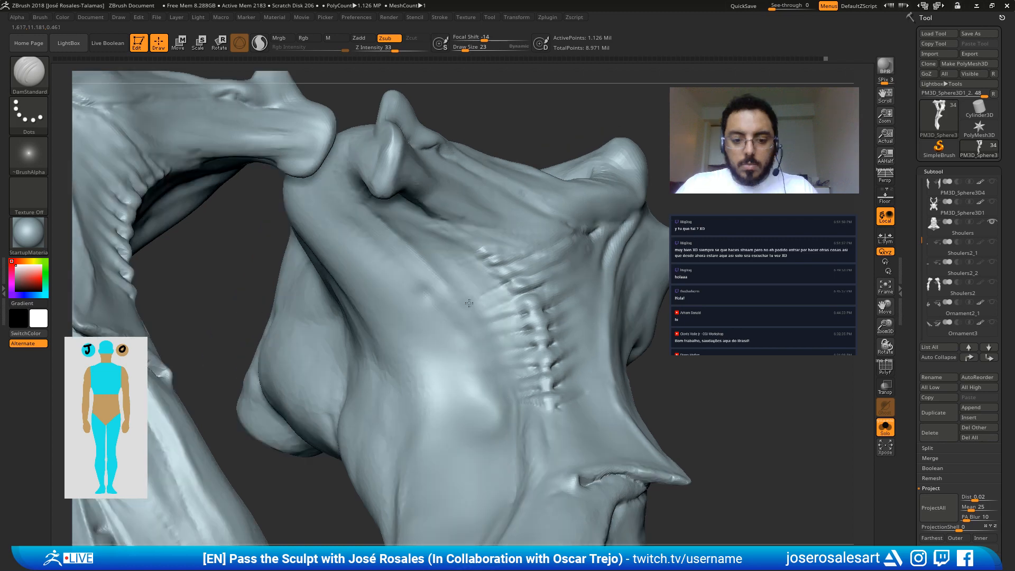
# Step: Refine and extend the row of small bumps down the inner hip with ClayBuildup at draw size 21
pyautogui.press('b')
pyautogui.press('s')
pyautogui.press('t')
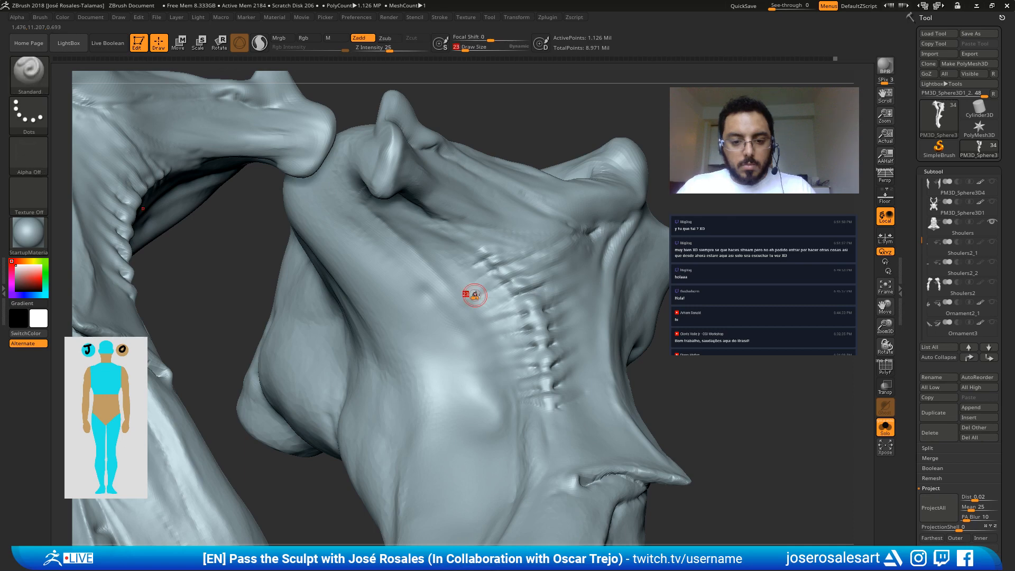
pyautogui.press('b')
pyautogui.press('i')
pyautogui.press('n')
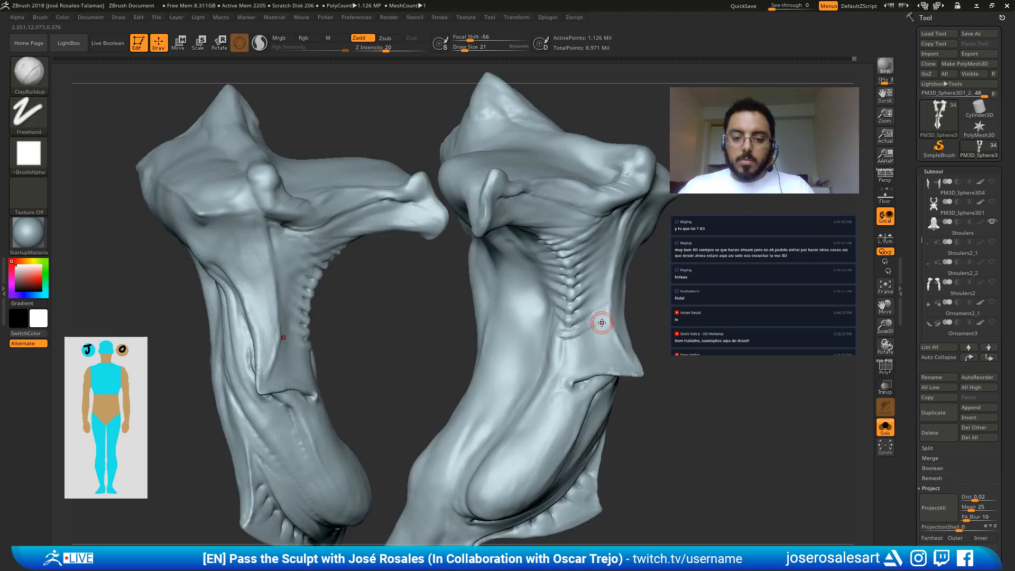
pyautogui.press('shift')
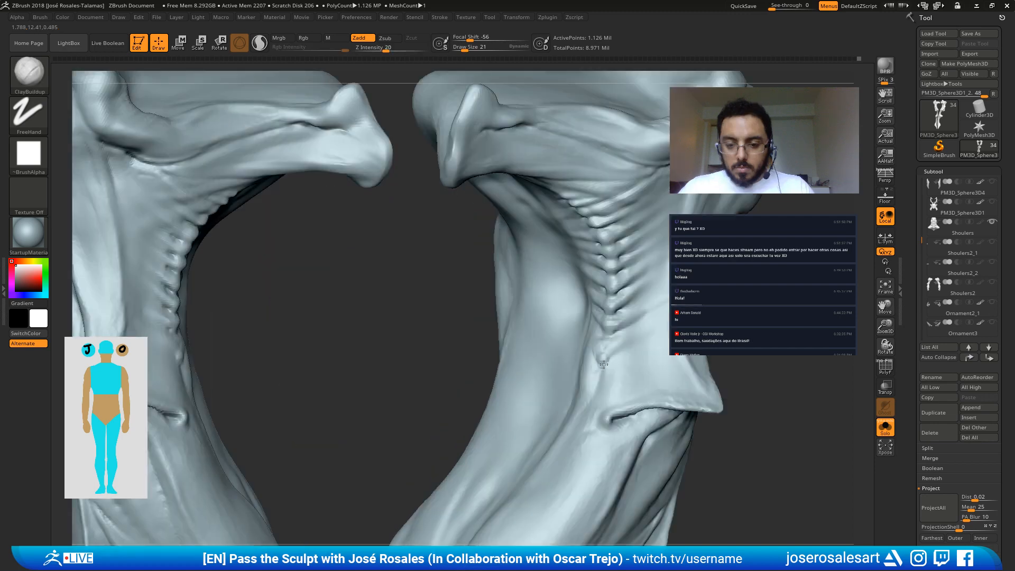
pyautogui.moveTo(603, 364)
pyautogui.mouseDown()
pyautogui.moveTo(622, 349)
pyautogui.moveTo(605, 358)
pyautogui.mouseUp()
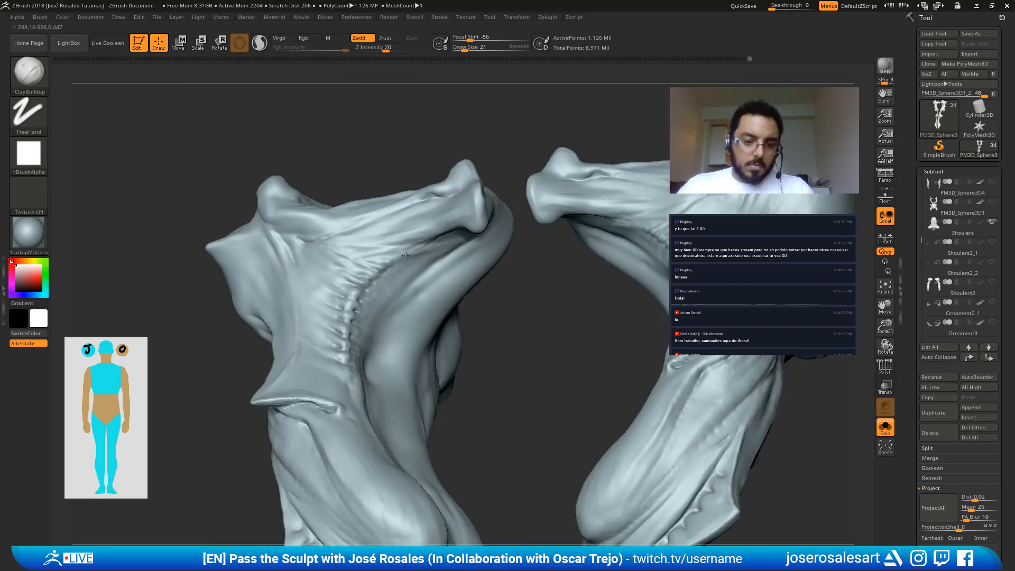
pyautogui.press('[')
pyautogui.moveTo(395, 254); pyautogui.dragTo(402, 258)
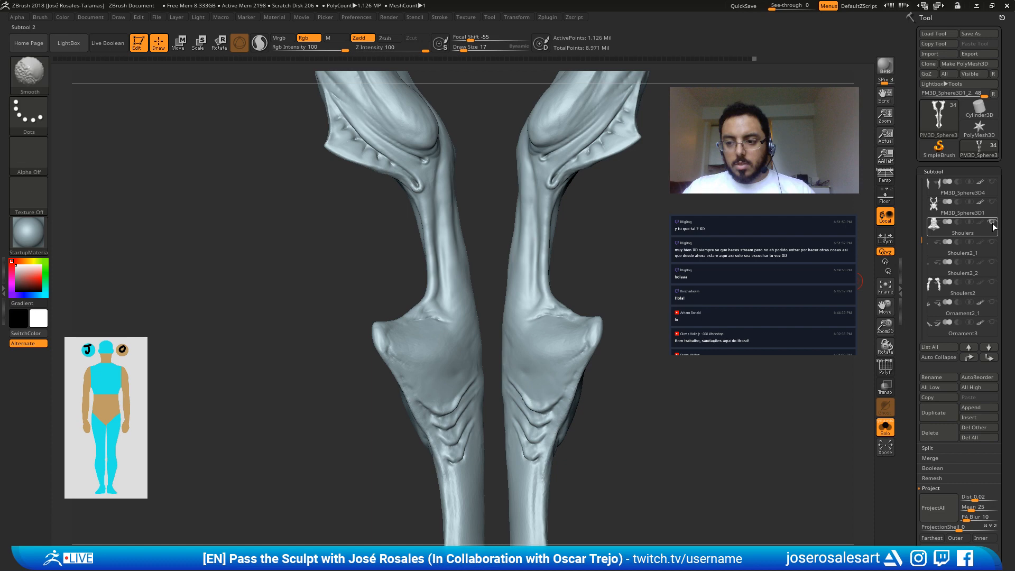
# Step: Show the whole model and delete the old leg subtool PM3D_Sphere3D1_1
pyautogui.keyDown('shift'); pyautogui.click(993, 224); pyautogui.keyUp('shift')
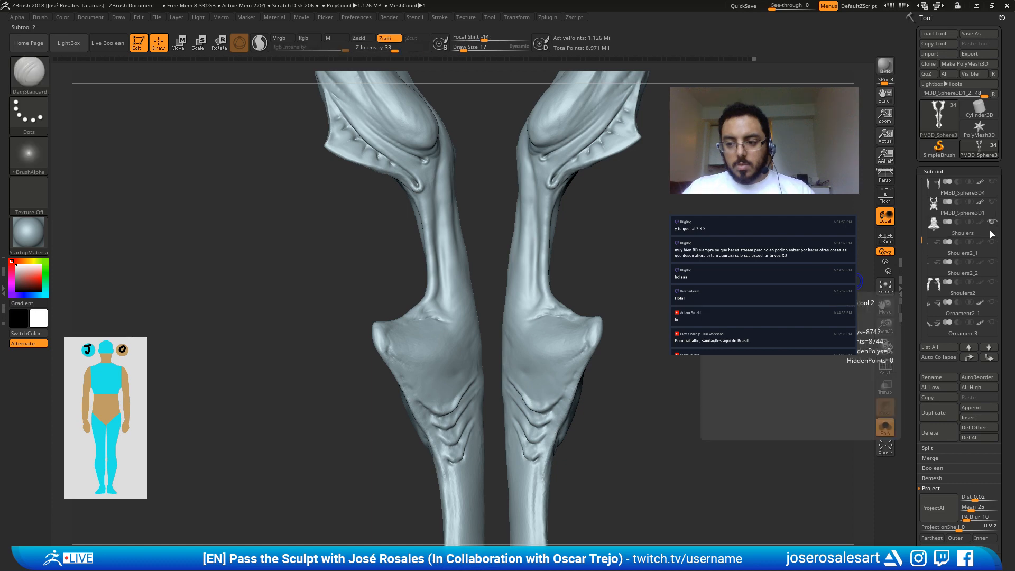
pyautogui.click(992, 234)
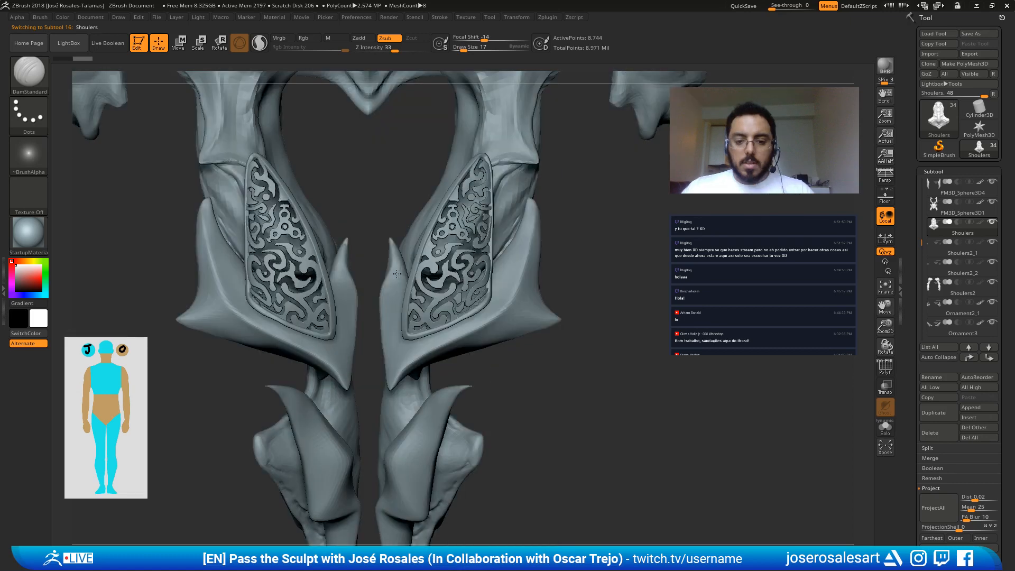
pyautogui.keyDown('alt'); pyautogui.moveTo(397, 274); pyautogui.dragTo(447, 427, button='right'); pyautogui.keyUp('alt')
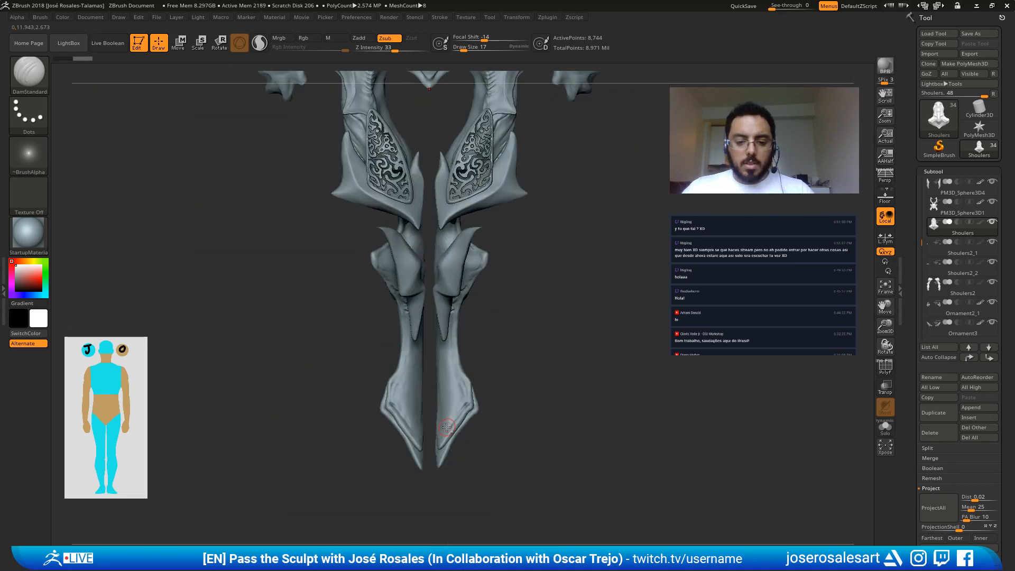
pyautogui.keyDown('alt'); pyautogui.click(447, 427); pyautogui.keyUp('alt')
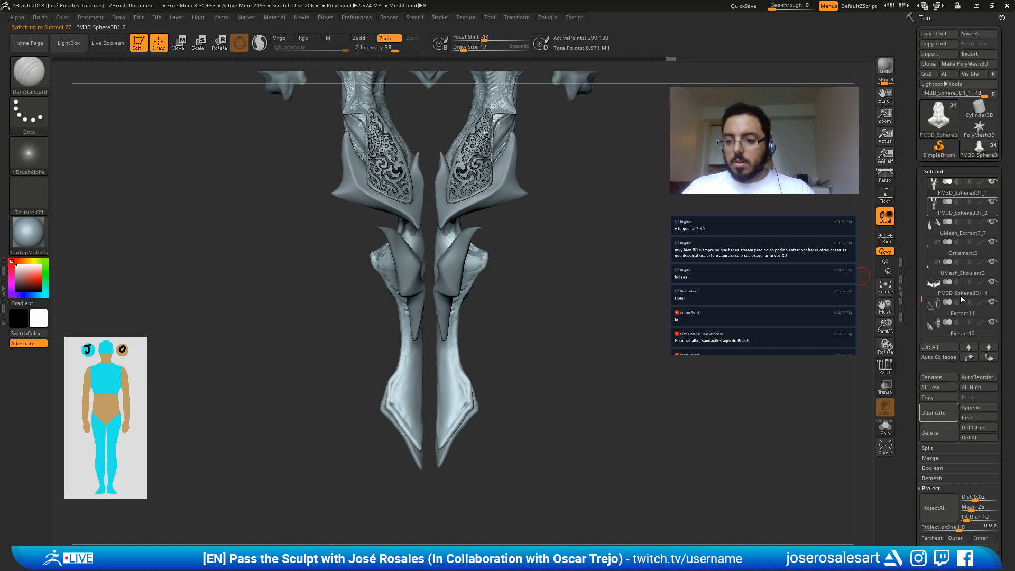
pyautogui.press('shift')
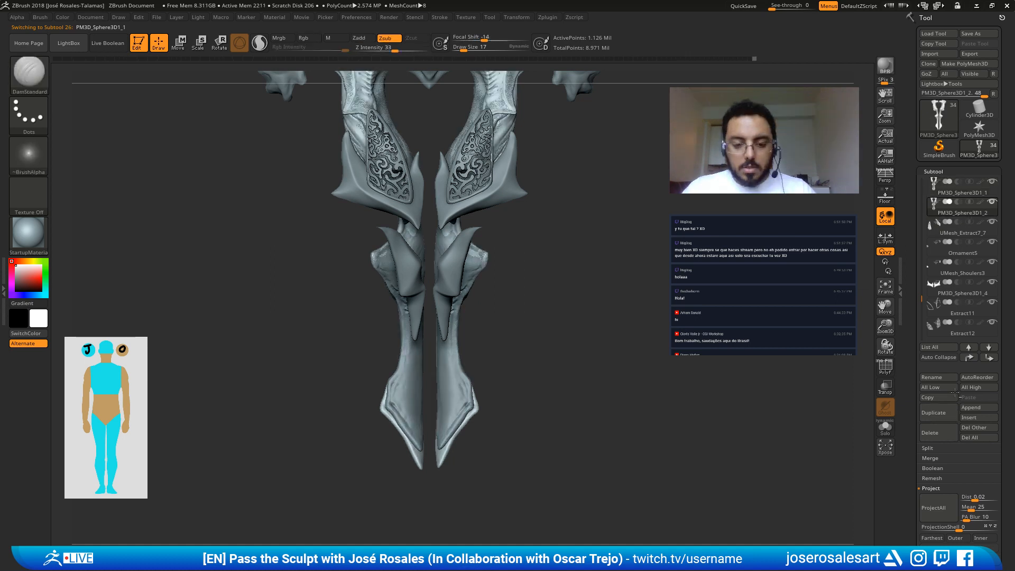
pyautogui.click(932, 432)
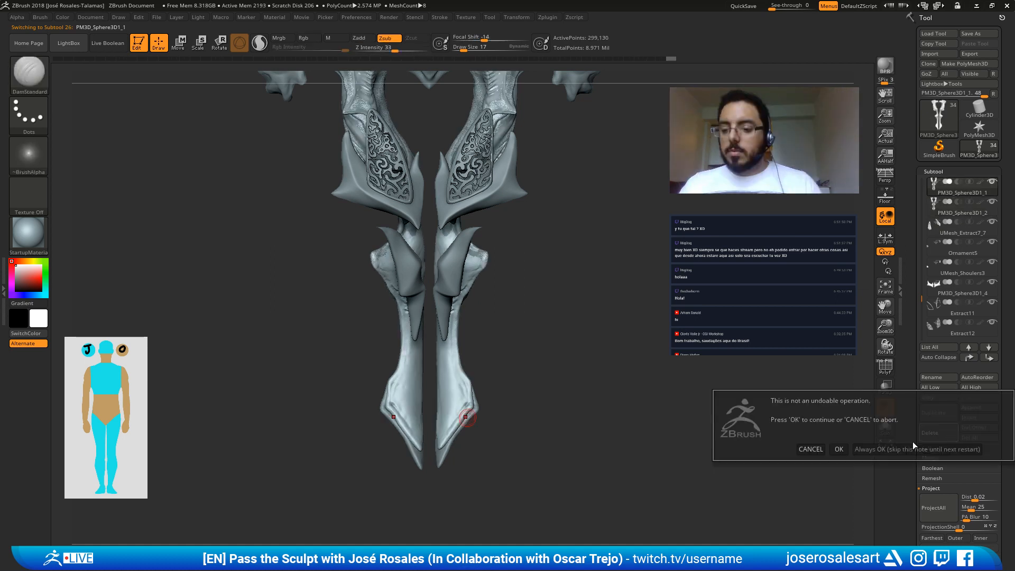
pyautogui.click(839, 449)
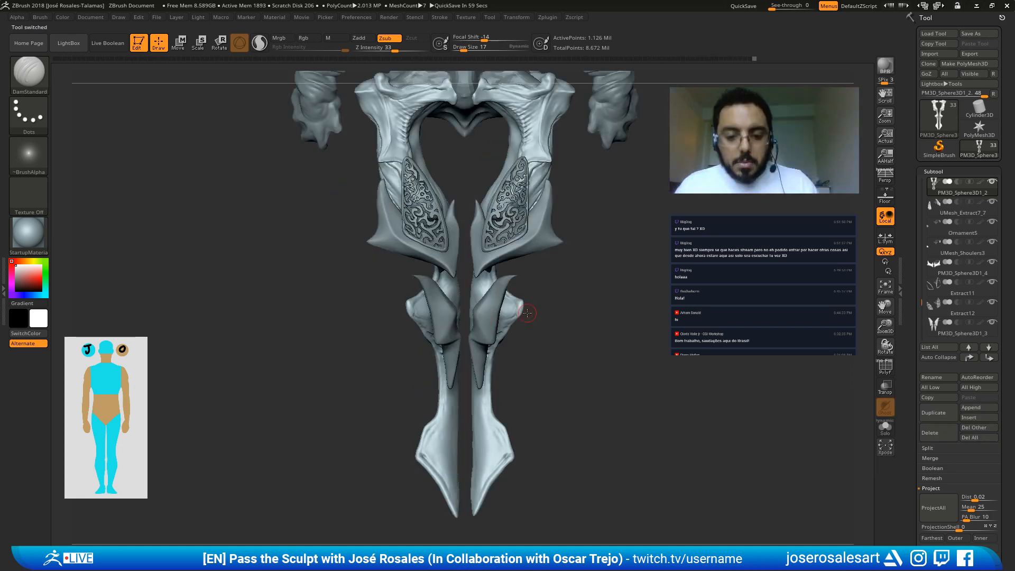
# Step: Isolate the remeshed legs and carve a short crease at the lower-leg flare's upper corner with DamStandard at draw size 28
pyautogui.moveTo(483, 324)
pyautogui.keyDown('alt'); pyautogui.mouseDown()
pyautogui.moveTo(518, 245)
pyautogui.moveTo(488, 358)
pyautogui.mouseUp(); pyautogui.keyUp('alt')
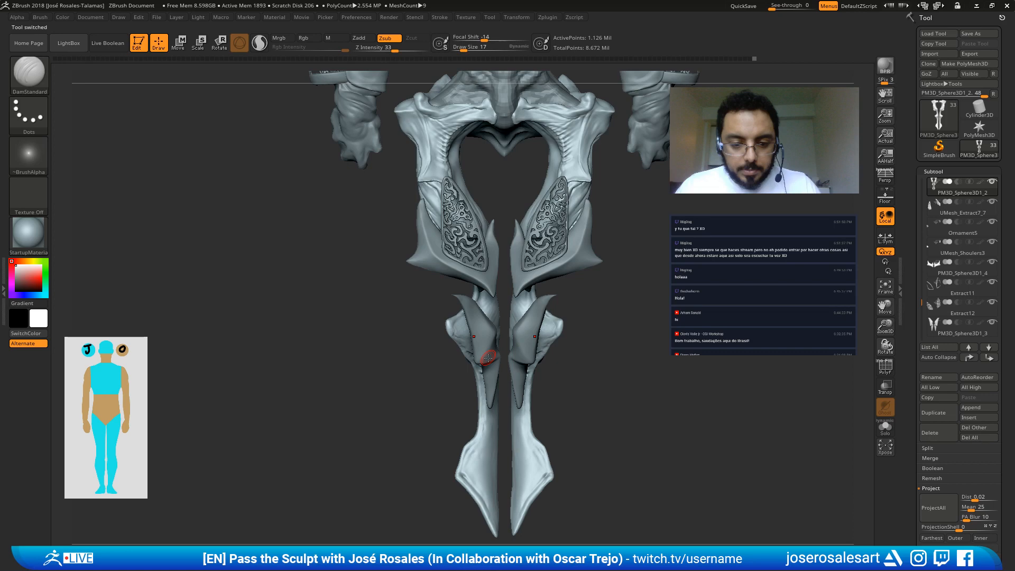
pyautogui.moveTo(488, 358)
pyautogui.mouseDown(button='right')
pyautogui.moveTo(464, 385)
pyautogui.moveTo(438, 363)
pyautogui.mouseUp(button='right')
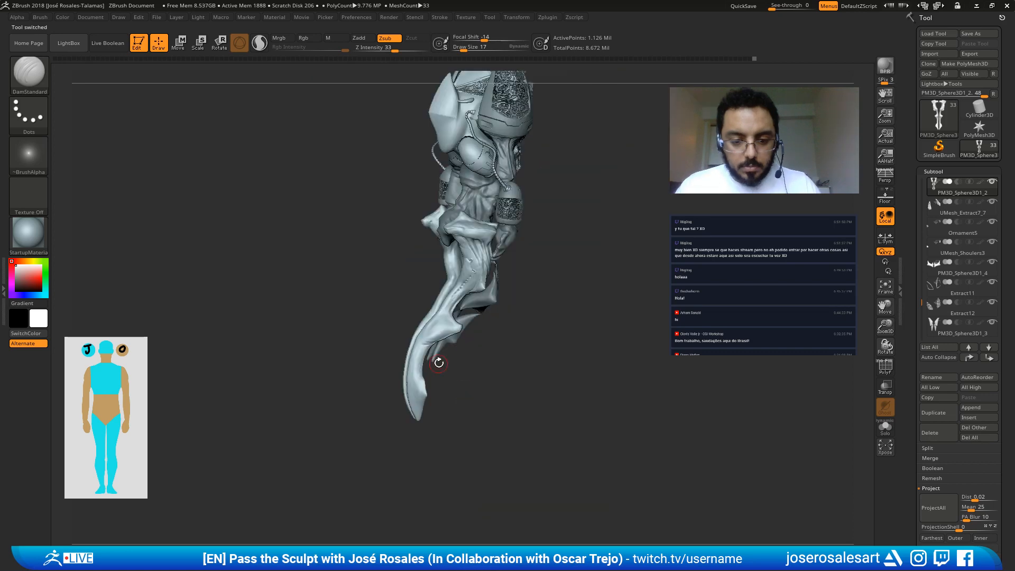
pyautogui.hotkey('ctrl', 'shift', 's')
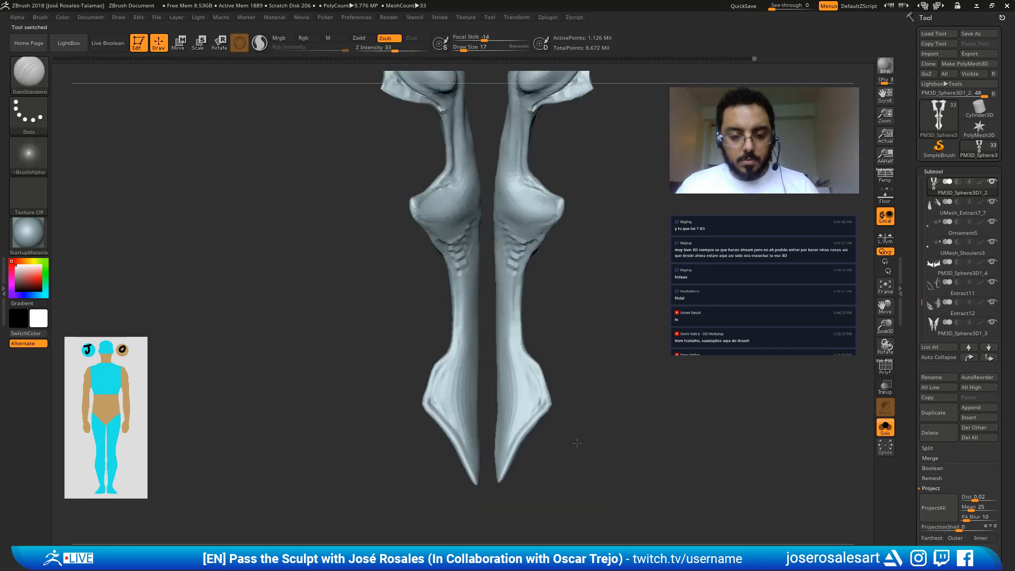
pyautogui.scroll(3, 444, 379)
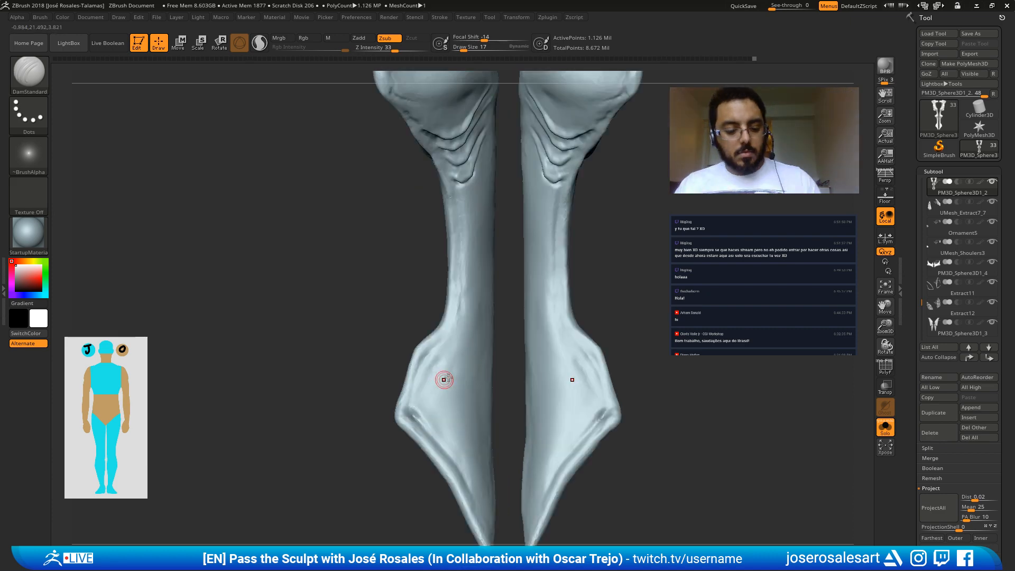
pyautogui.press(']')
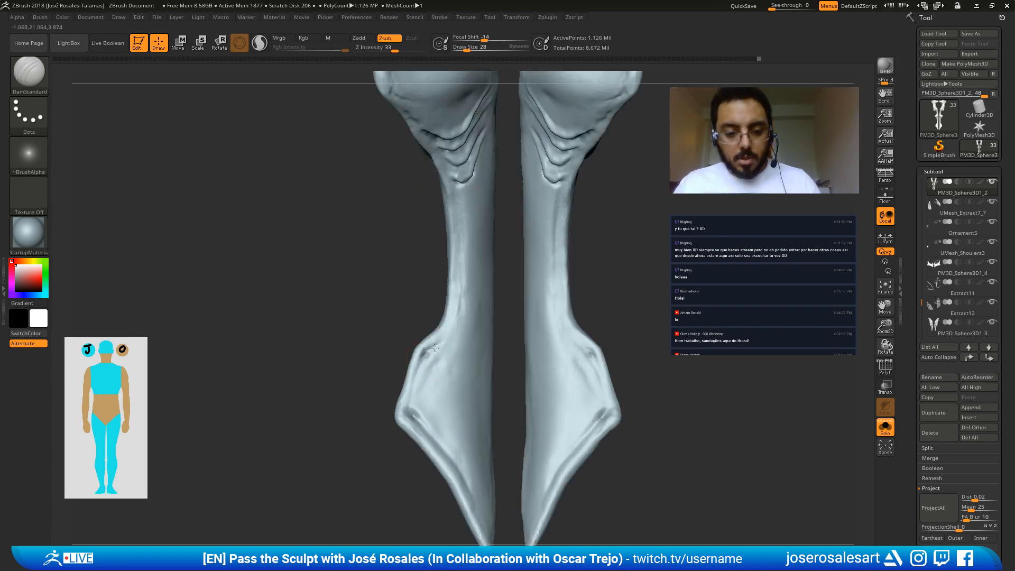
# Step: Raise a fold along the crease at the flare's upper corner with Standard at draw size 19
pyautogui.press('b')
pyautogui.press('s')
pyautogui.press('t')
pyautogui.press('s')
pyautogui.moveTo(436, 351)
pyautogui.mouseDown()
pyautogui.moveTo(421, 351)
pyautogui.moveTo(457, 329)
pyautogui.mouseUp()
pyautogui.moveTo(442, 344); pyautogui.dragTo(434, 353, button='right')
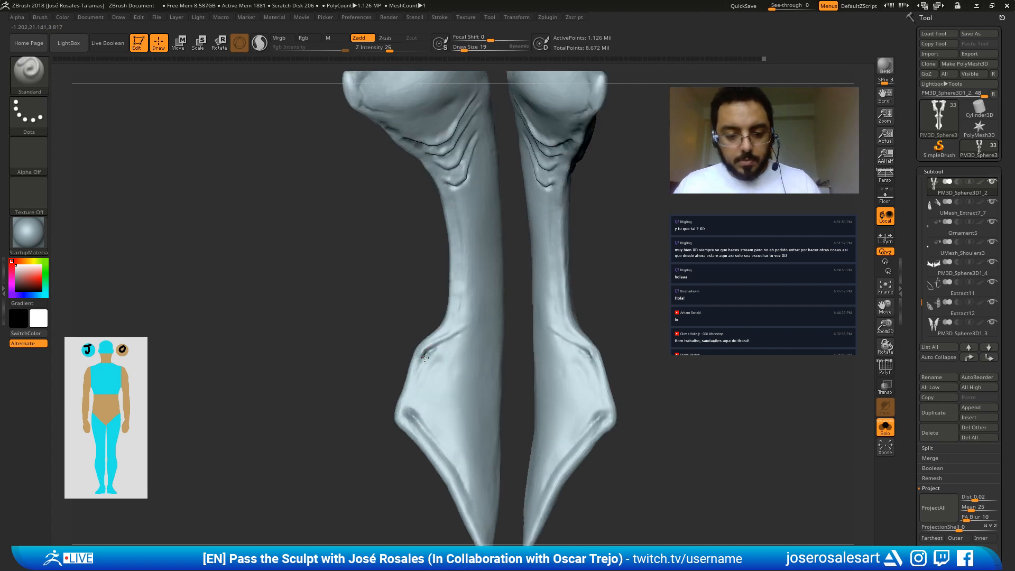
# Step: Carve the flare's outer corner and extend the upper crease across the lower leg with DamStandard at draw size 19
pyautogui.moveTo(416, 414)
pyautogui.mouseDown(button='right')
pyautogui.moveTo(434, 402)
pyautogui.moveTo(416, 415)
pyautogui.mouseUp(button='right')
pyautogui.press('b')
pyautogui.press('d')
pyautogui.press('s')
pyautogui.moveTo(416, 414); pyautogui.dragTo(412, 418)
pyautogui.moveTo(603, 406); pyautogui.dragTo(553, 367, button='right')
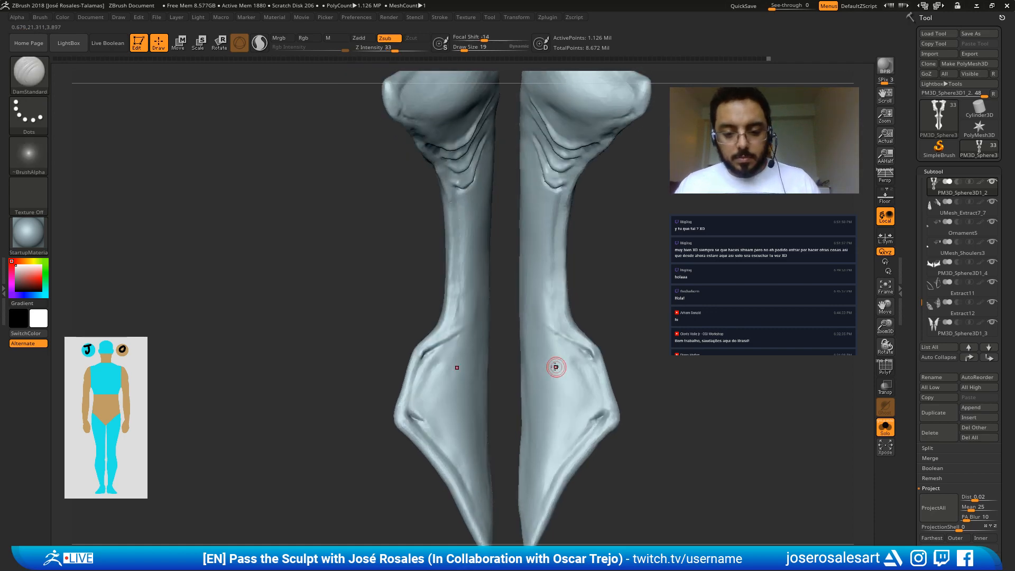
pyautogui.moveTo(435, 352); pyautogui.dragTo(445, 370, button='right')
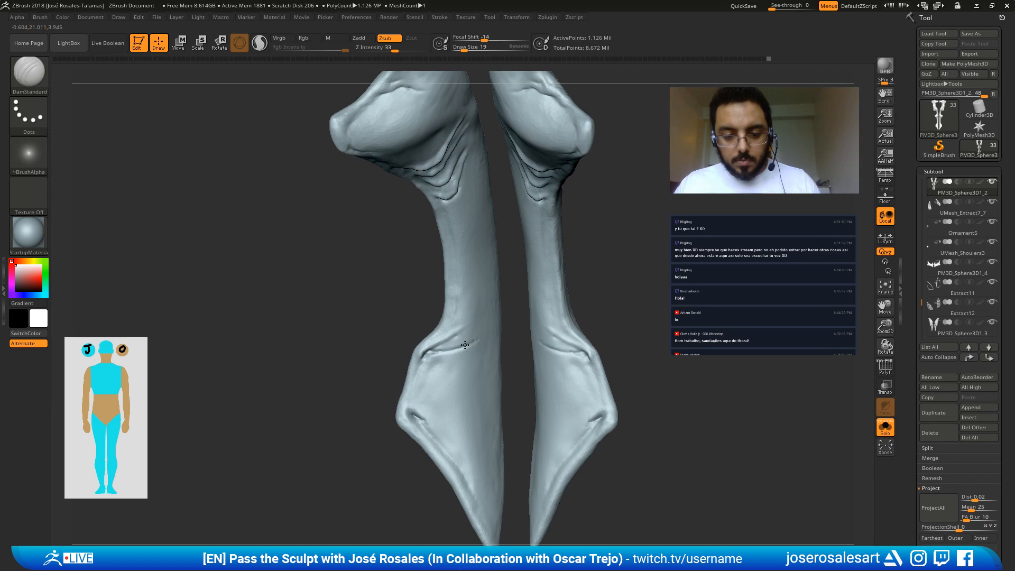
# Step: Build up the skin folds around the crease above the flare with Standard at draw size 17
pyautogui.moveTo(503, 311); pyautogui.dragTo(478, 332, button='right')
pyautogui.press('b')
pyautogui.press('s')
pyautogui.press('t')
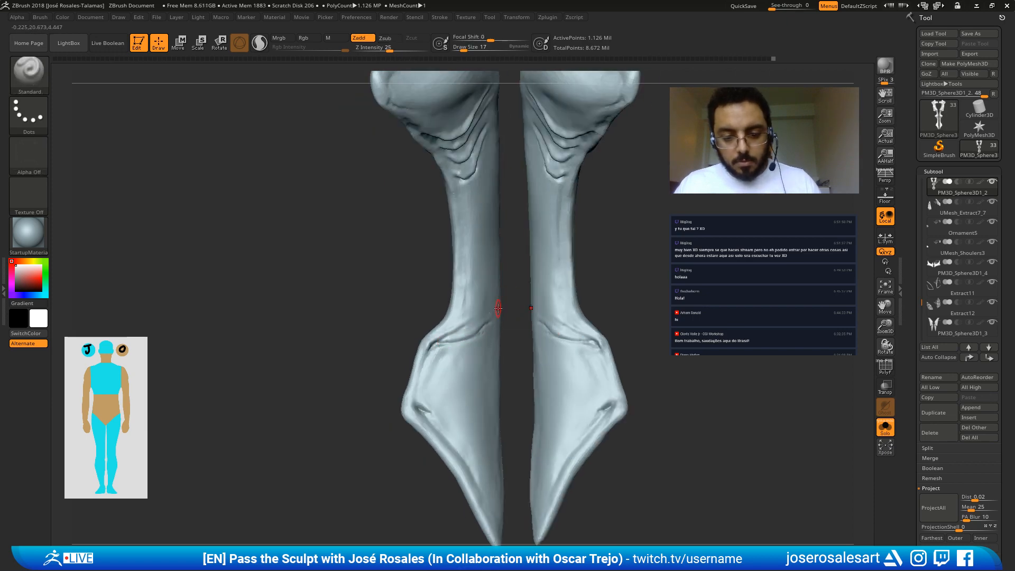
# Step: Carve a long diagonal crease above the existing fold at the flare's upper edge with DamStandard at draw size 33
pyautogui.moveTo(491, 352)
pyautogui.keyDown('alt'); pyautogui.mouseDown(button='right')
pyautogui.moveTo(451, 344)
pyautogui.moveTo(445, 316)
pyautogui.moveTo(421, 328)
pyautogui.mouseUp(button='right'); pyautogui.keyUp('alt')
pyautogui.press('b')
pyautogui.press('d')
pyautogui.press('s')
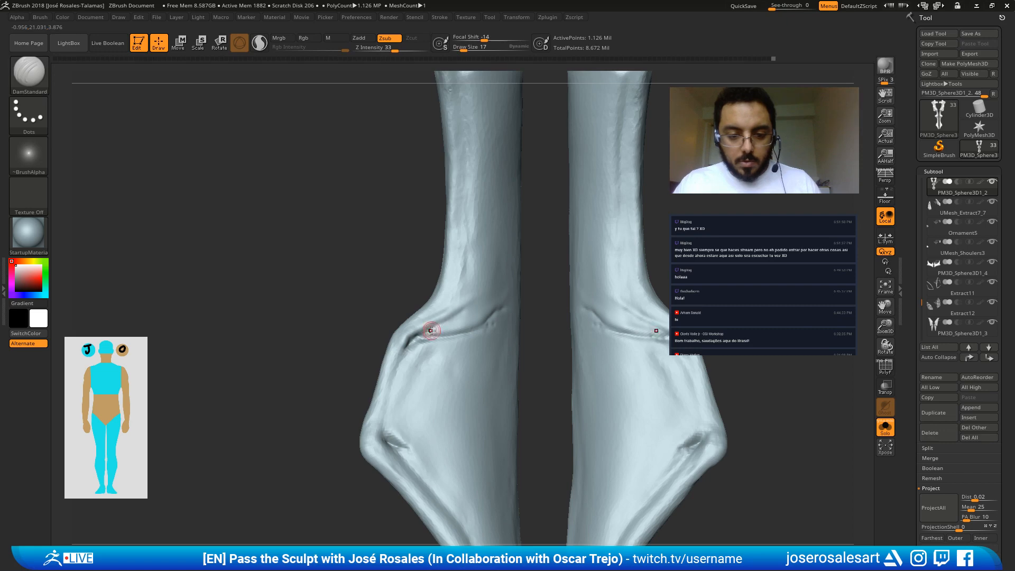
pyautogui.press(']')
pyautogui.moveTo(447, 321); pyautogui.dragTo(508, 286)
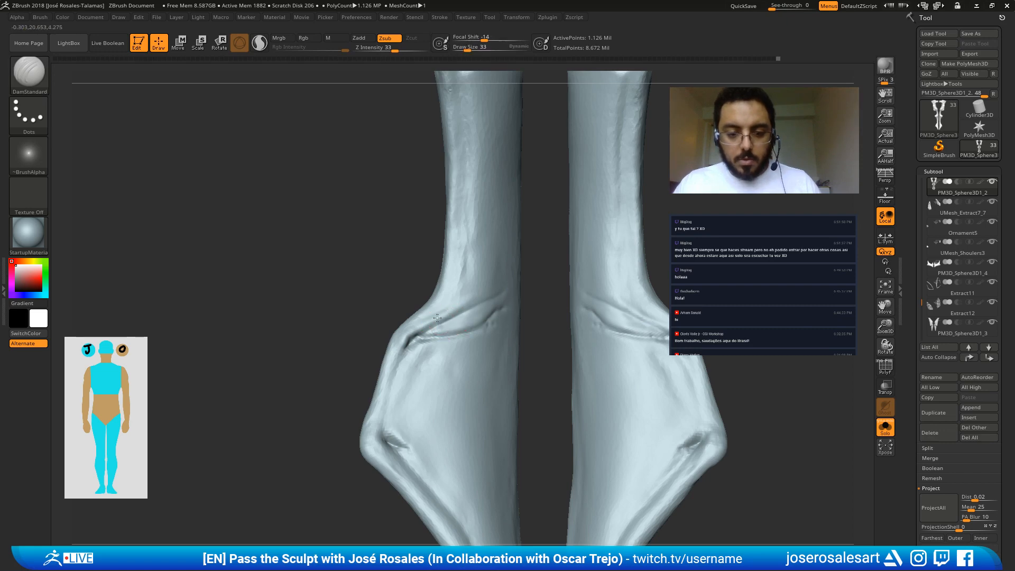
# Step: Smooth the folds above the flare and carve further creases across the lower leg with DamStandard at draw size 33
pyautogui.moveTo(523, 273); pyautogui.dragTo(527, 275, button='right')
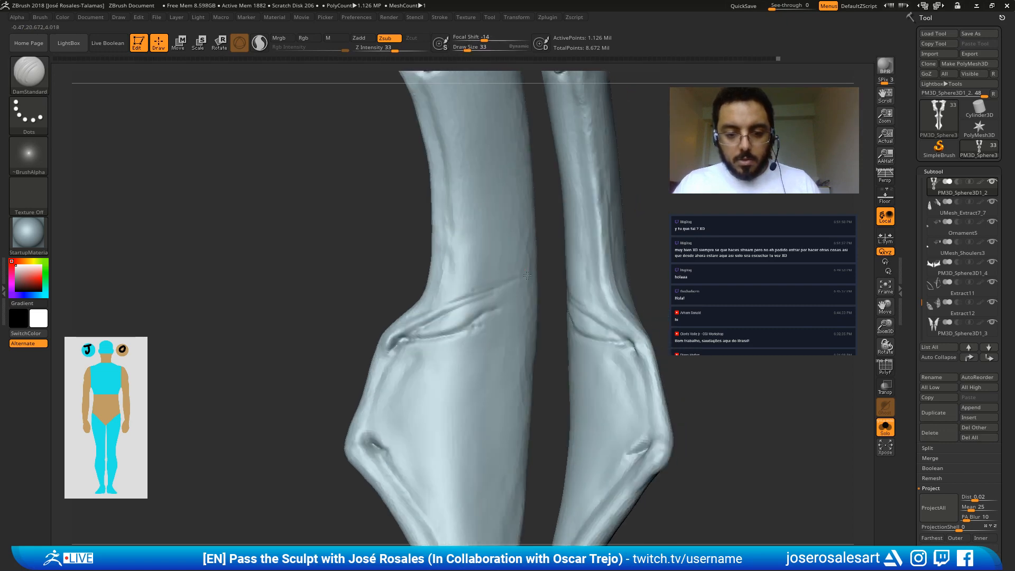
pyautogui.press('shift')
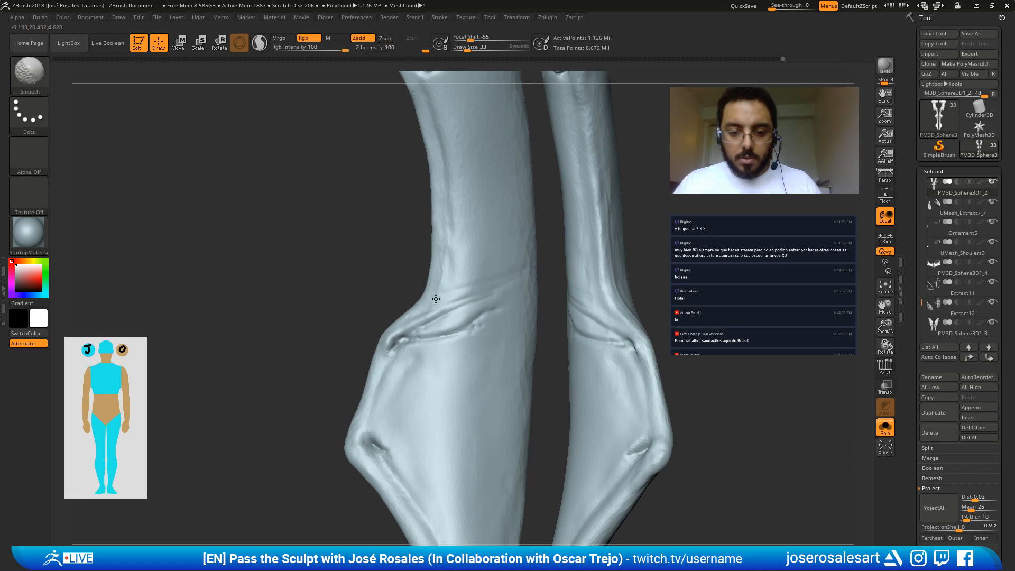
pyautogui.moveTo(499, 274); pyautogui.dragTo(476, 278, button='right')
pyautogui.moveTo(439, 306); pyautogui.dragTo(499, 280)
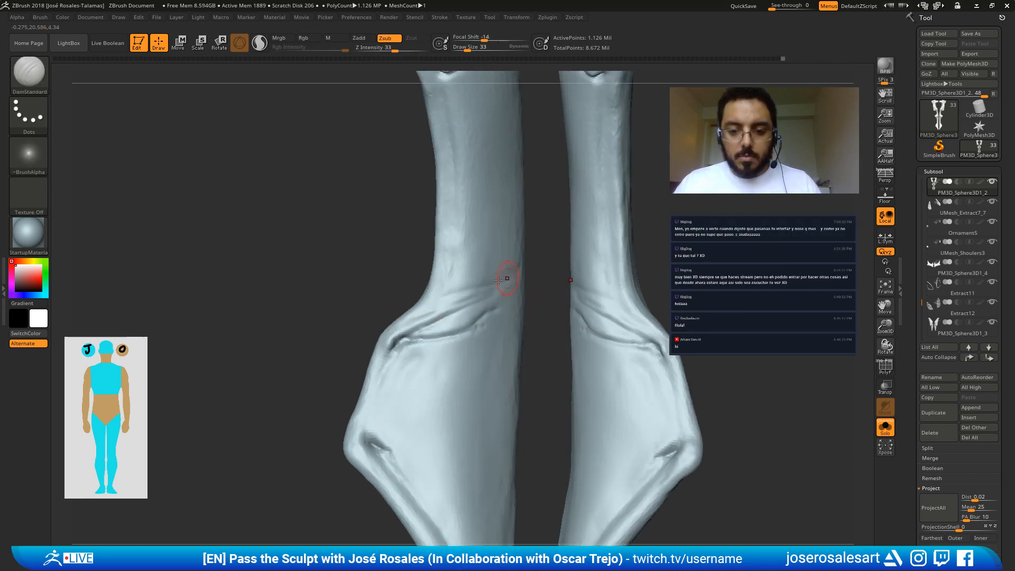
pyautogui.moveTo(498, 280); pyautogui.dragTo(517, 235, button='right')
pyautogui.moveTo(441, 303)
pyautogui.mouseDown(button='right')
pyautogui.moveTo(446, 280)
pyautogui.moveTo(440, 288)
pyautogui.mouseUp(button='right')
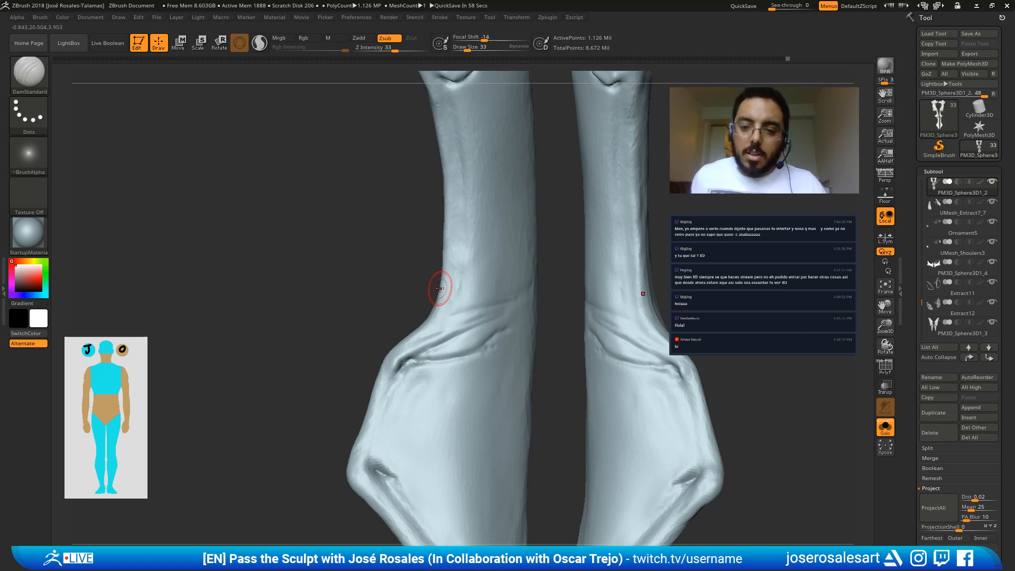
# Step: Smooth and recut the upper skin folds around the ankles of the isolated legs with the DamStandard brush at size 33
pyautogui.moveTo(437, 336)
pyautogui.mouseDown(button='right')
pyautogui.moveTo(493, 288)
pyautogui.moveTo(503, 306)
pyautogui.mouseUp(button='right')
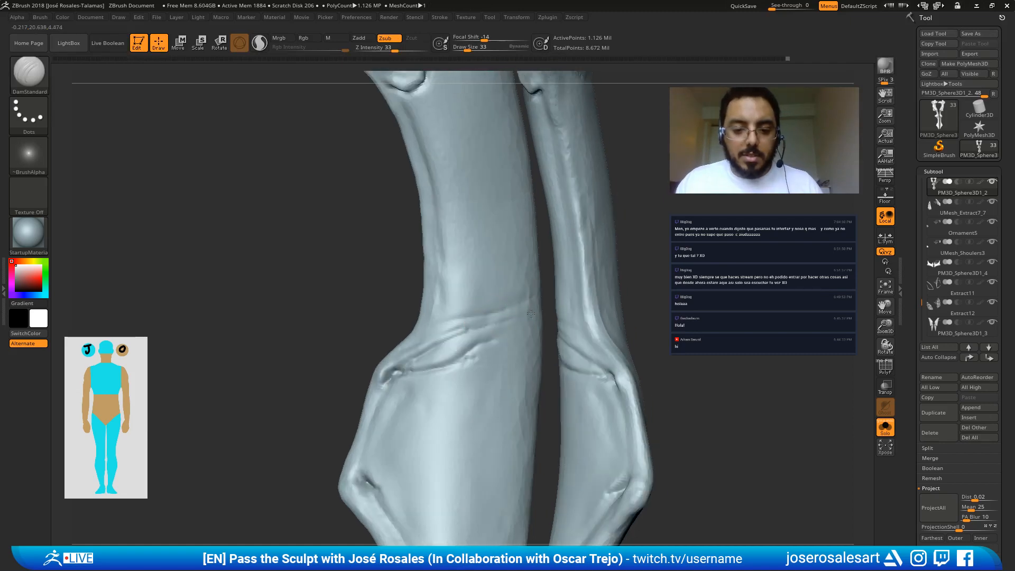
pyautogui.moveTo(436, 345); pyautogui.dragTo(388, 341, button='right')
pyautogui.moveTo(503, 312); pyautogui.dragTo(555, 313, button='right')
pyautogui.moveTo(521, 306)
pyautogui.keyDown('shift'); pyautogui.mouseDown()
pyautogui.moveTo(511, 301)
pyautogui.moveTo(428, 348)
pyautogui.mouseUp(); pyautogui.keyUp('shift')
pyautogui.moveTo(497, 324); pyautogui.dragTo(450, 344)
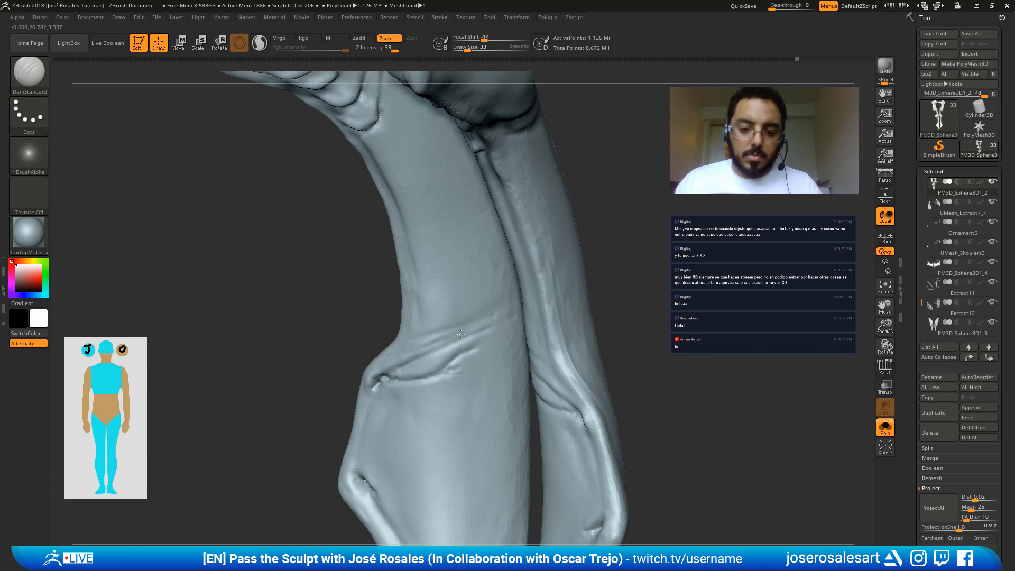
pyautogui.moveTo(469, 330)
pyautogui.mouseDown(button='right')
pyautogui.moveTo(418, 326)
pyautogui.moveTo(414, 308)
pyautogui.mouseUp(button='right')
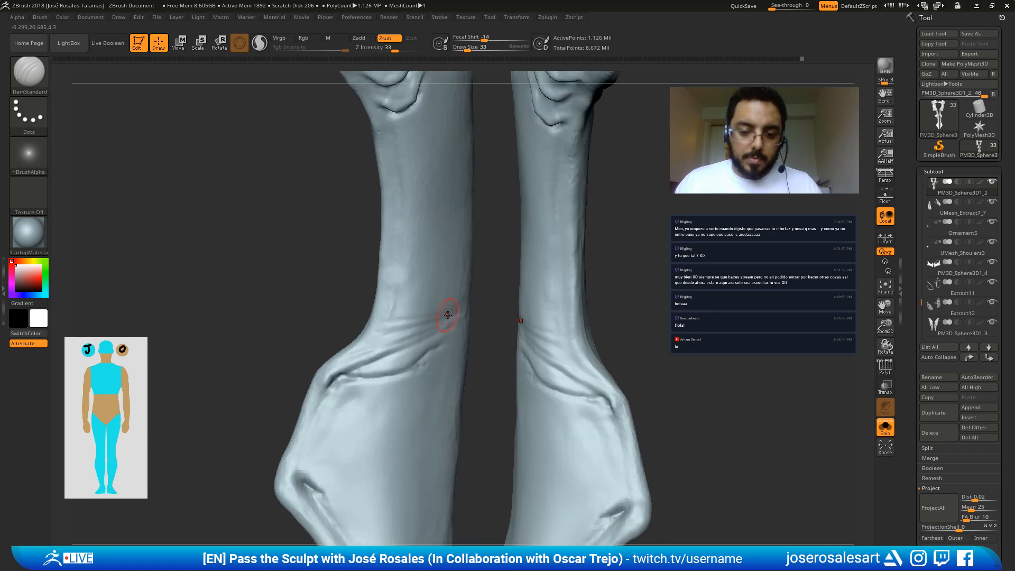
# Step: Reduce the DamStandard brush to size 21 and carve finer creases across the front of the ankles above the folds
pyautogui.press('[')
pyautogui.moveTo(399, 307); pyautogui.dragTo(444, 317)
pyautogui.moveTo(412, 306)
pyautogui.mouseDown(button='right')
pyautogui.moveTo(394, 308)
pyautogui.moveTo(401, 311)
pyautogui.moveTo(389, 323)
pyautogui.mouseUp(button='right')
pyautogui.moveTo(492, 294); pyautogui.dragTo(423, 278, button='right')
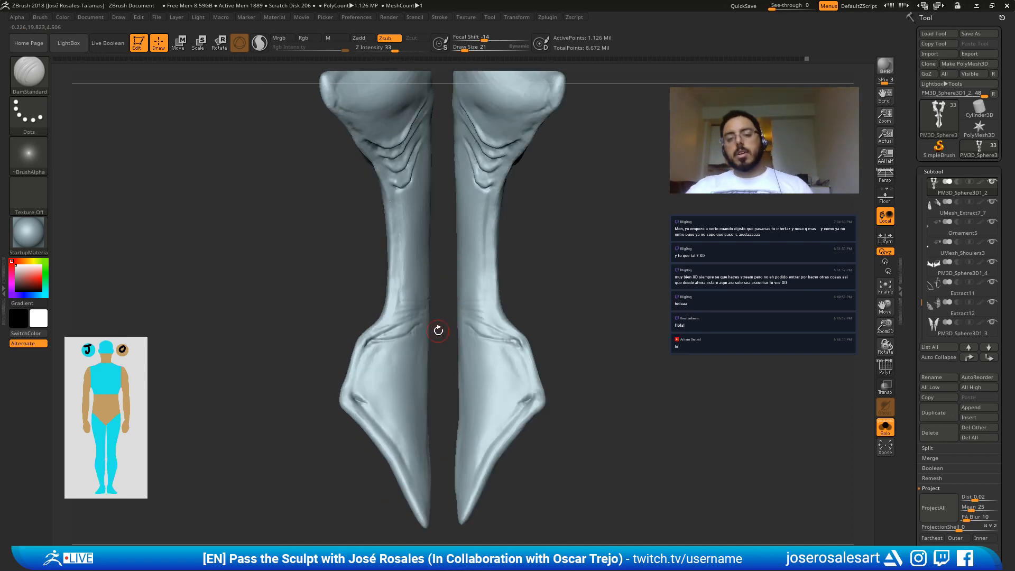
# Step: Soften the outer part of the ankle folds with the Smooth brush at size 30
pyautogui.keyDown('ctrl'); pyautogui.moveTo(442, 316); pyautogui.dragTo(435, 253, button='right'); pyautogui.keyUp('ctrl')
pyautogui.moveTo(399, 313); pyautogui.dragTo(436, 288, button='right')
pyautogui.moveTo(436, 286)
pyautogui.keyDown('shift'); pyautogui.mouseDown()
pyautogui.moveTo(405, 297)
pyautogui.moveTo(381, 333)
pyautogui.mouseUp(); pyautogui.keyUp('shift')
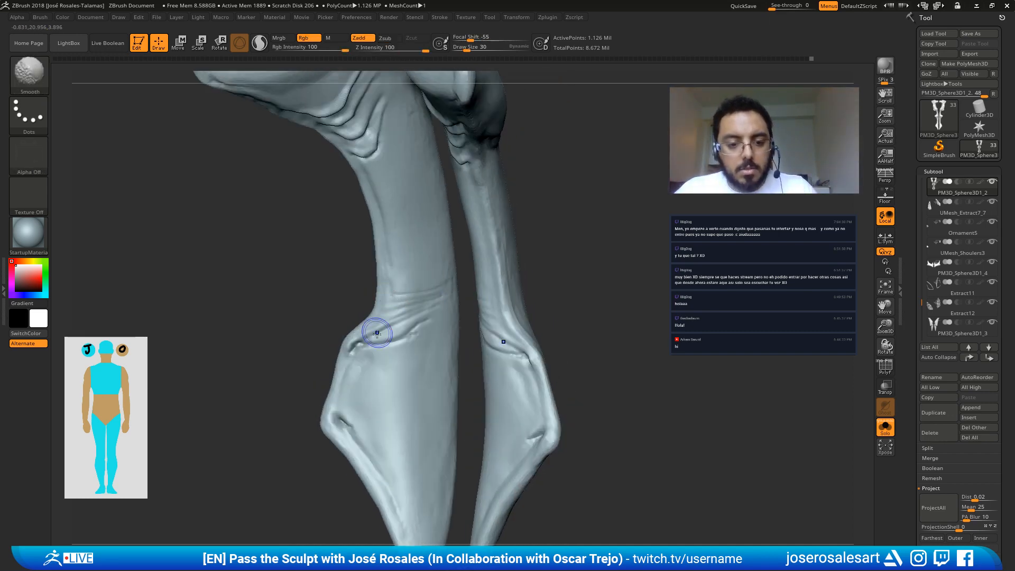
pyautogui.moveTo(431, 253)
pyautogui.keyDown('alt'); pyautogui.mouseDown(button='right')
pyautogui.moveTo(353, 225)
pyautogui.moveTo(383, 312)
pyautogui.moveTo(368, 321)
pyautogui.moveTo(406, 324)
pyautogui.mouseUp(button='right'); pyautogui.keyUp('alt')
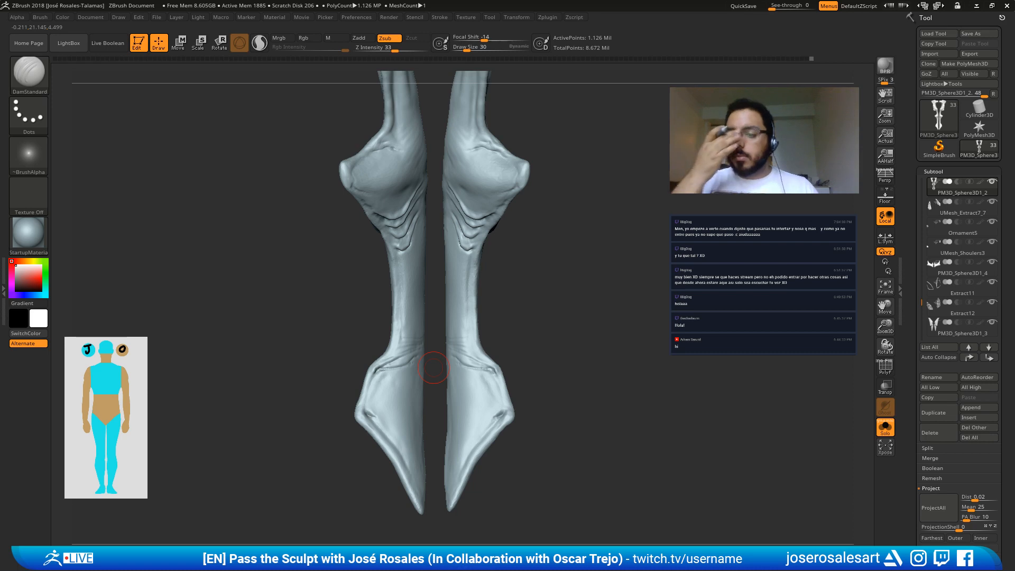
# Step: Raise the ridges between the ankle creases with the Standard brush at size 19
pyautogui.moveTo(444, 336)
pyautogui.keyDown('alt'); pyautogui.mouseDown(button='right')
pyautogui.moveTo(461, 341)
pyautogui.moveTo(419, 383)
pyautogui.moveTo(411, 376)
pyautogui.moveTo(426, 373)
pyautogui.mouseUp(button='right'); pyautogui.keyUp('alt')
pyautogui.press('b')
pyautogui.press('s')
pyautogui.press('t')
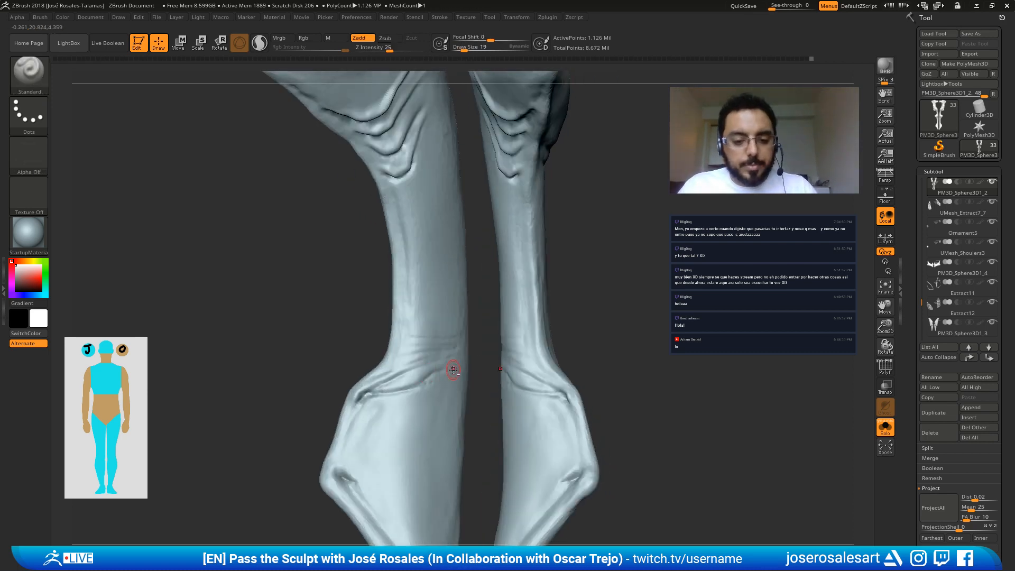
pyautogui.moveTo(453, 370); pyautogui.dragTo(410, 385)
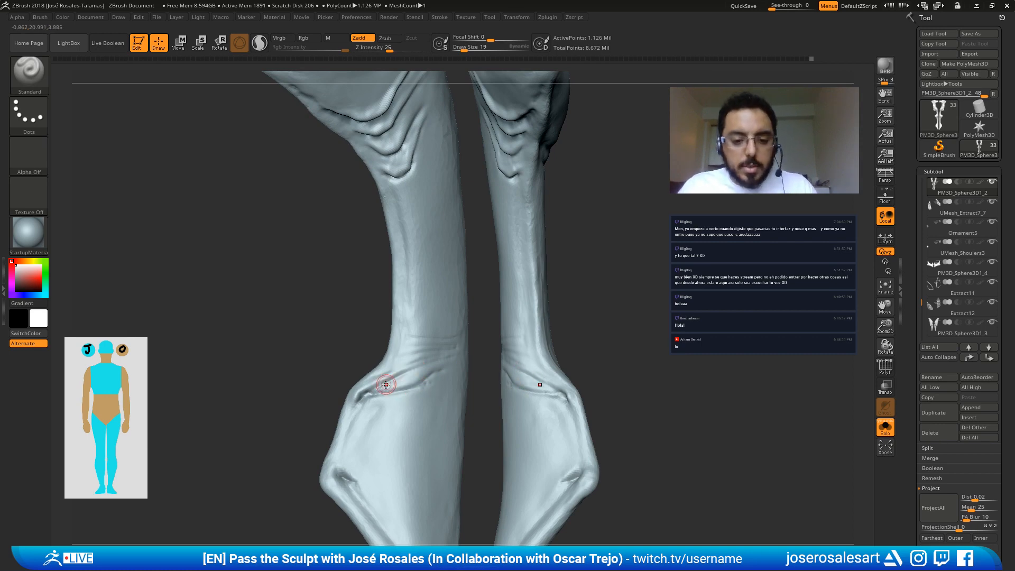
pyautogui.moveTo(386, 381); pyautogui.dragTo(462, 358, button='right')
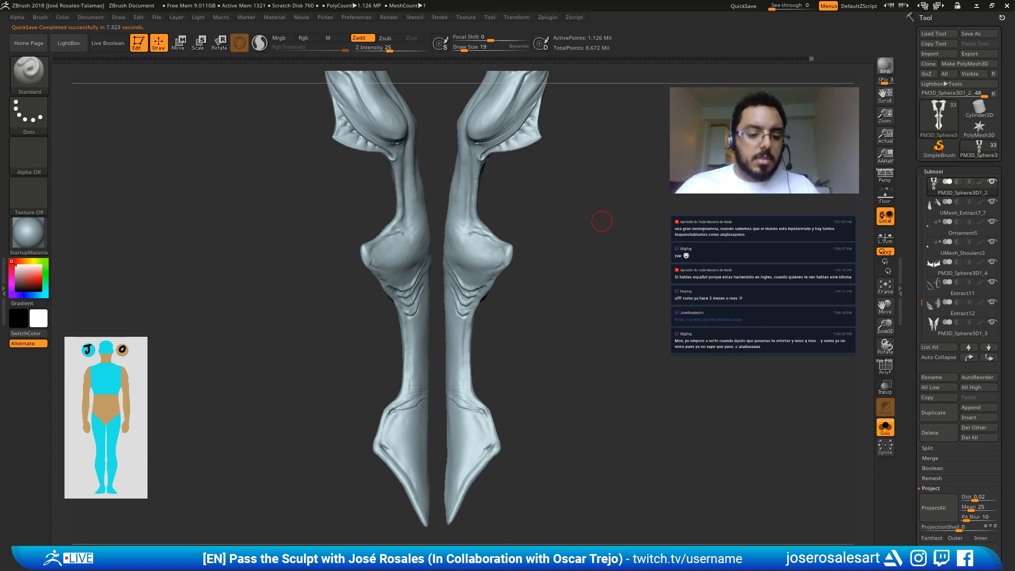
# Step: Examine the overall leg silhouette, the thighs and the hip arches from several angles
pyautogui.moveTo(489, 238)
pyautogui.keyDown('alt'); pyautogui.mouseDown(button='right')
pyautogui.moveTo(482, 299)
pyautogui.moveTo(465, 262)
pyautogui.mouseUp(button='right'); pyautogui.keyUp('alt')
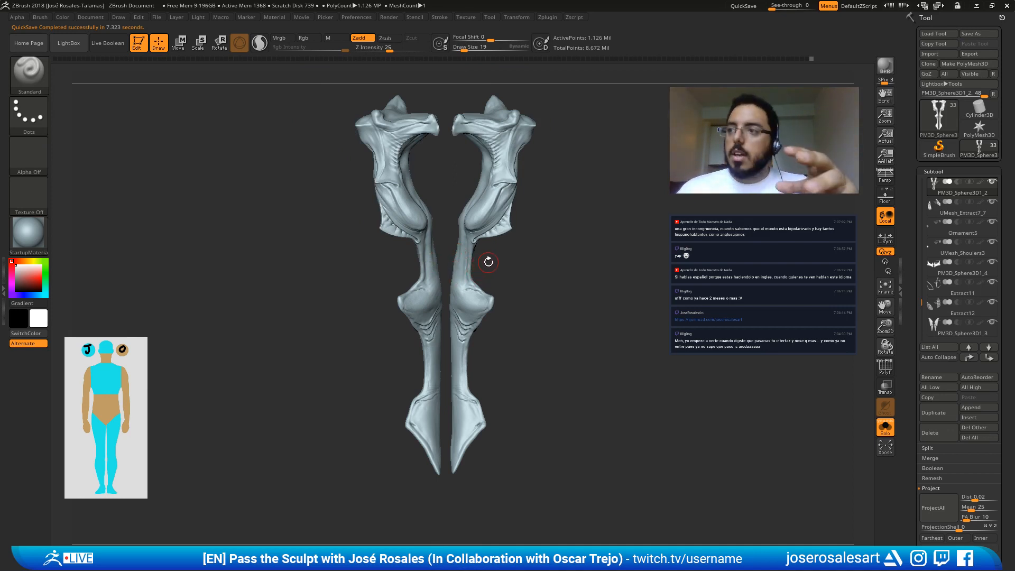
pyautogui.moveTo(458, 312)
pyautogui.mouseDown(button='right')
pyautogui.moveTo(349, 281)
pyautogui.moveTo(341, 165)
pyautogui.moveTo(341, 261)
pyautogui.moveTo(394, 253)
pyautogui.moveTo(410, 277)
pyautogui.moveTo(469, 260)
pyautogui.moveTo(370, 271)
pyautogui.moveTo(359, 201)
pyautogui.mouseUp(button='right')
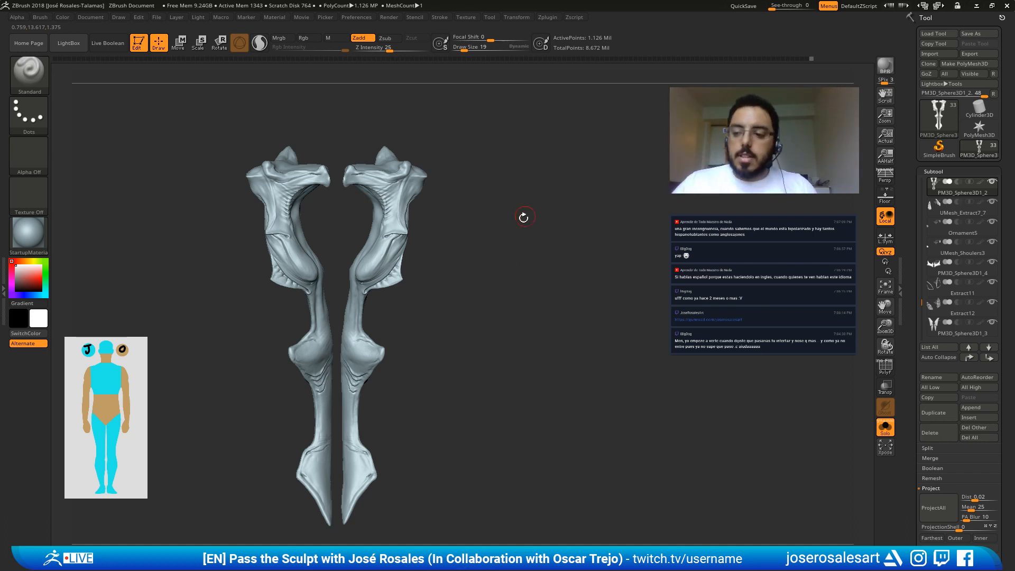
pyautogui.keyDown('alt'); pyautogui.moveTo(523, 217); pyautogui.dragTo(561, 230, button='right'); pyautogui.keyUp('alt')
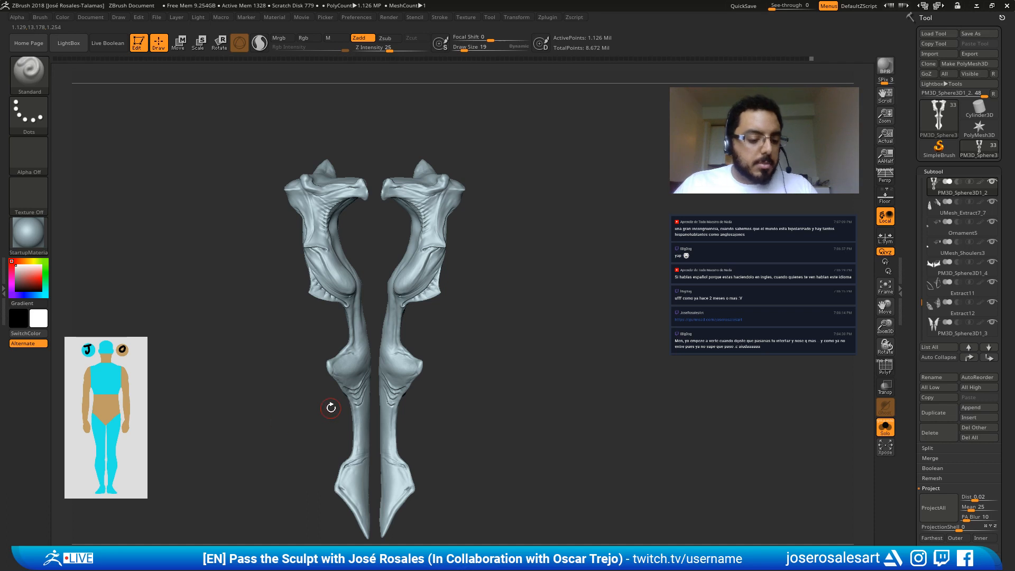
pyautogui.moveTo(329, 410)
pyautogui.keyDown('alt'); pyautogui.mouseDown(button='right')
pyautogui.moveTo(363, 290)
pyautogui.moveTo(392, 310)
pyautogui.mouseUp(button='right'); pyautogui.keyUp('alt')
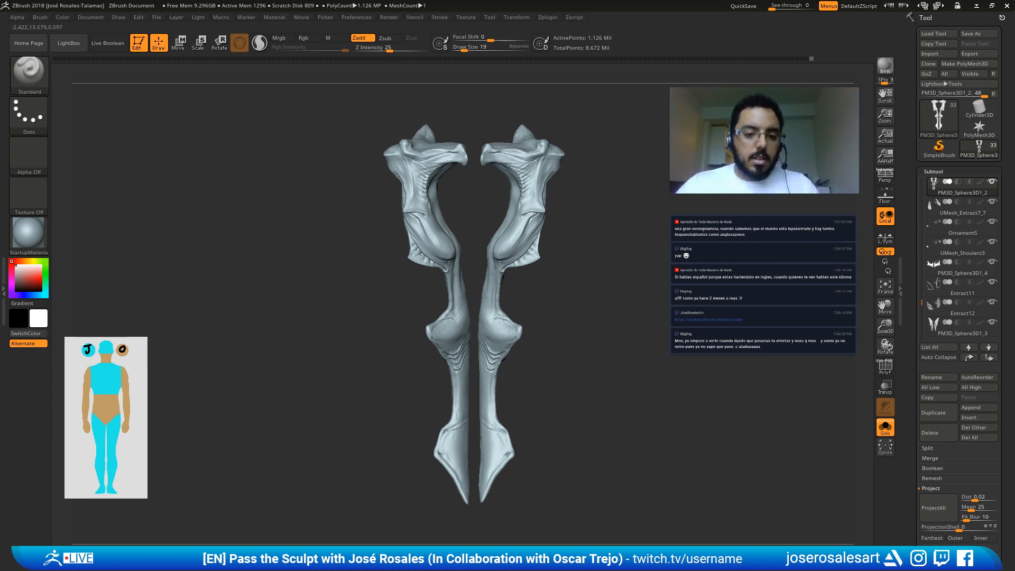
pyautogui.moveTo(518, 175)
pyautogui.mouseDown()
pyautogui.moveTo(483, 164)
pyautogui.moveTo(502, 201)
pyautogui.moveTo(539, 227)
pyautogui.moveTo(421, 230)
pyautogui.moveTo(510, 186)
pyautogui.moveTo(451, 277)
pyautogui.mouseUp()
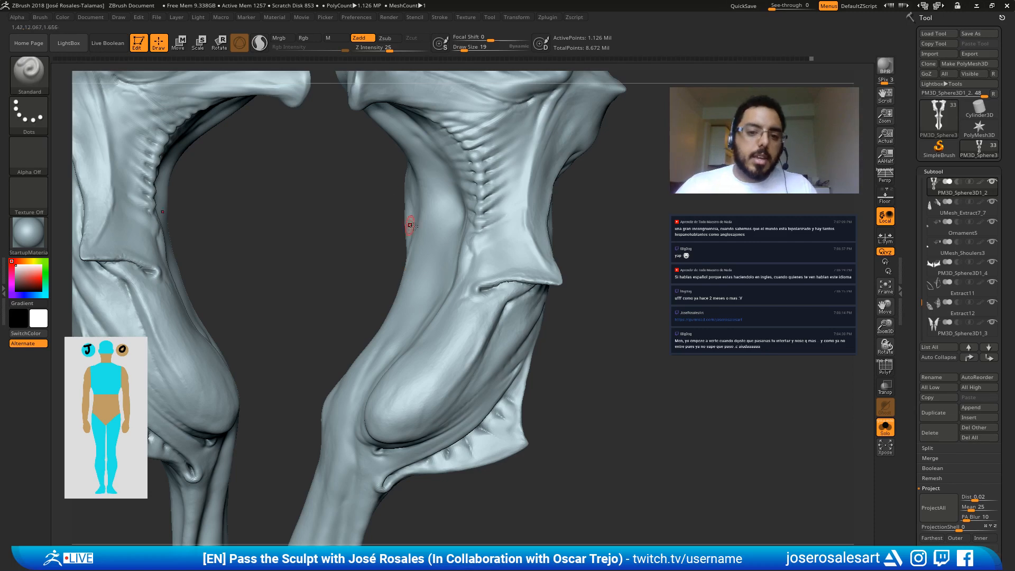
pyautogui.moveTo(410, 225)
pyautogui.mouseDown()
pyautogui.moveTo(439, 248)
pyautogui.moveTo(485, 188)
pyautogui.mouseUp()
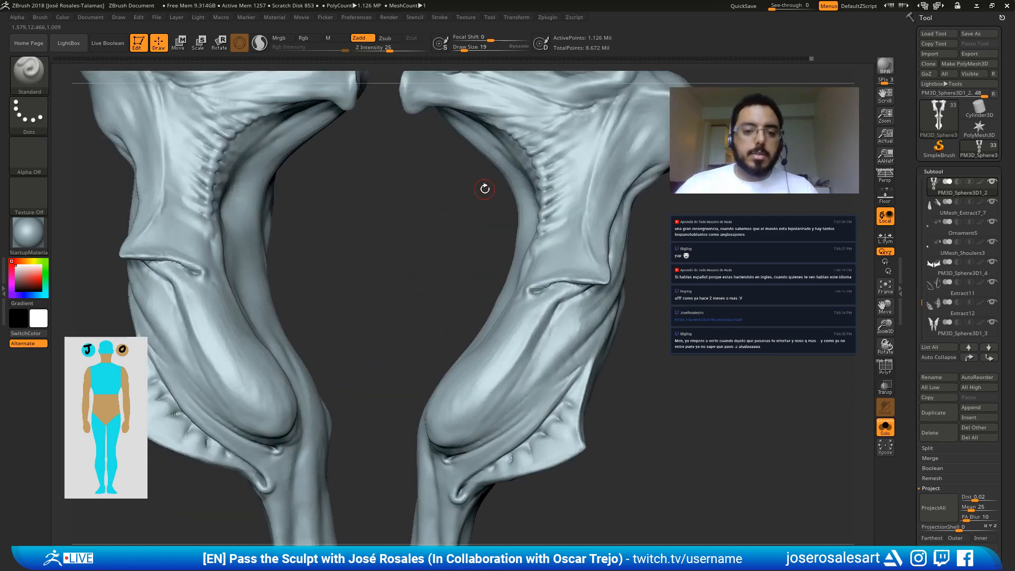
pyautogui.keyDown('alt'); pyautogui.moveTo(417, 281); pyautogui.dragTo(597, 201); pyautogui.keyUp('alt')
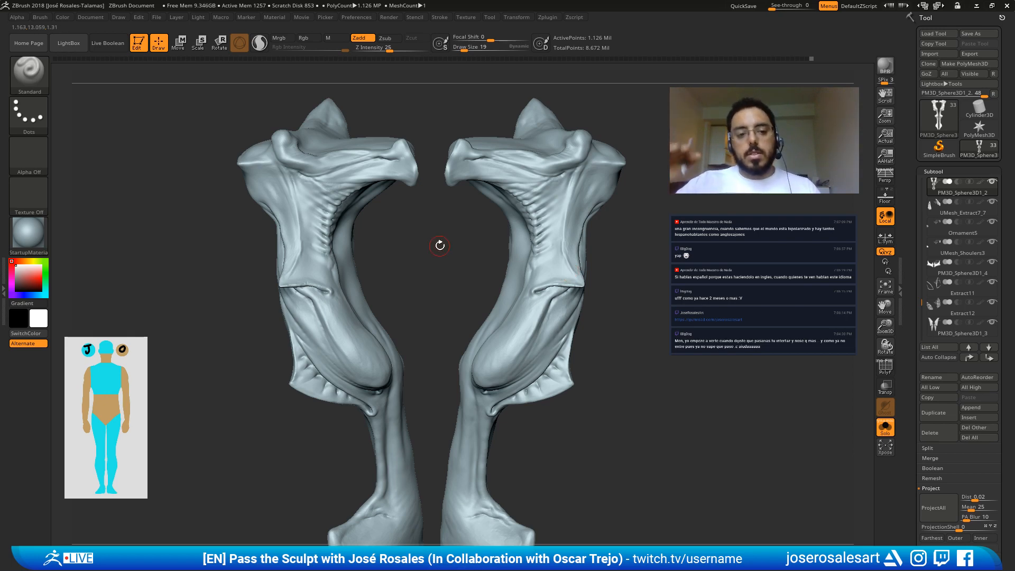
pyautogui.moveTo(381, 220)
pyautogui.mouseDown()
pyautogui.moveTo(339, 209)
pyautogui.moveTo(370, 213)
pyautogui.mouseUp()
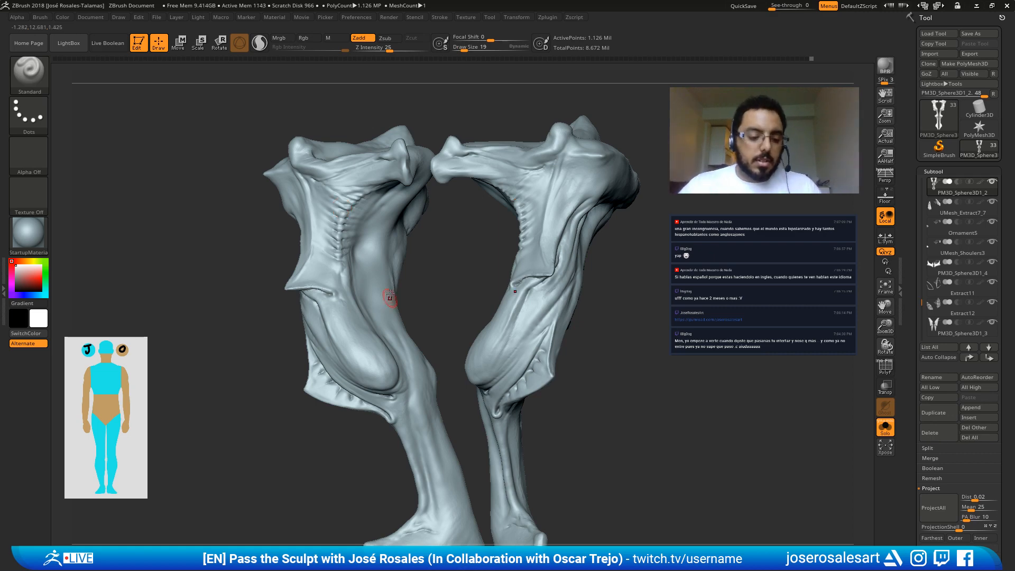
# Step: Carve extra creases at the lower end of the ribbed inner-thigh seam with the DamStandard brush at size 19
pyautogui.keyDown('ctrl'); pyautogui.moveTo(331, 306); pyautogui.dragTo(341, 338, button='right'); pyautogui.keyUp('ctrl')
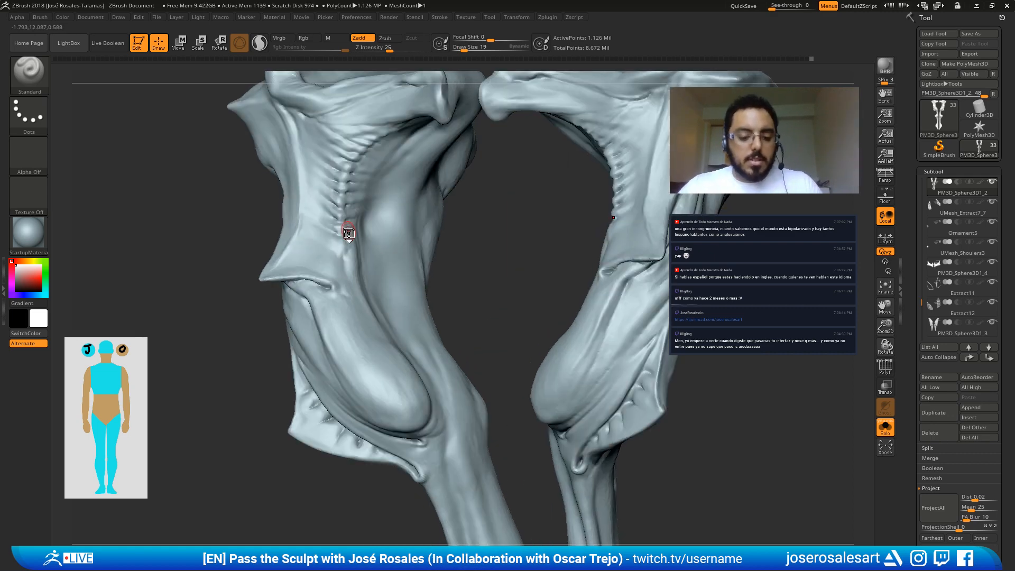
pyautogui.press('b')
pyautogui.press('d')
pyautogui.press('s')
pyautogui.moveTo(348, 233)
pyautogui.mouseDown(button='right')
pyautogui.moveTo(291, 227)
pyautogui.moveTo(338, 241)
pyautogui.mouseUp(button='right')
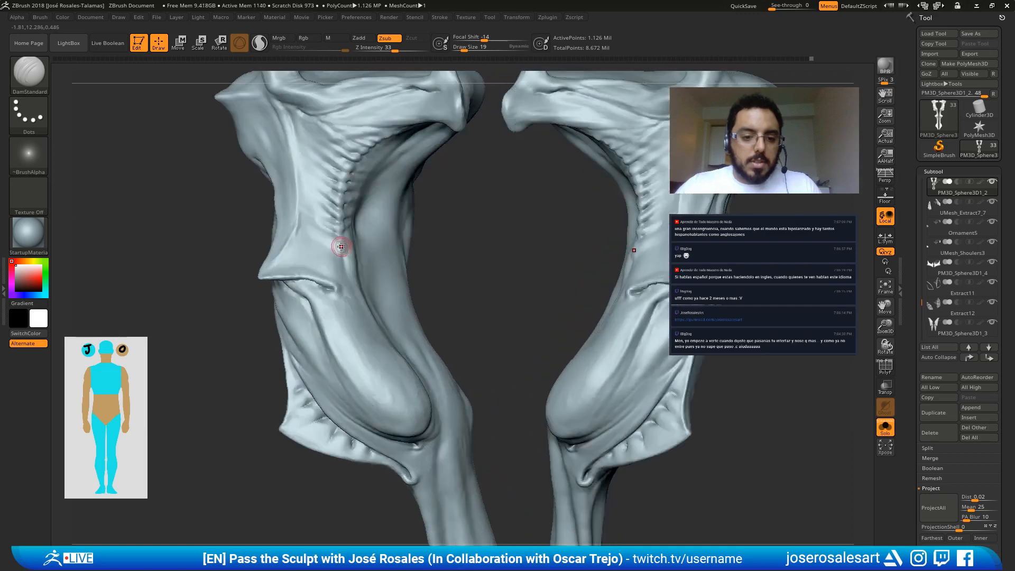
pyautogui.moveTo(354, 276)
pyautogui.mouseDown(button='right')
pyautogui.moveTo(338, 260)
pyautogui.moveTo(357, 239)
pyautogui.mouseUp(button='right')
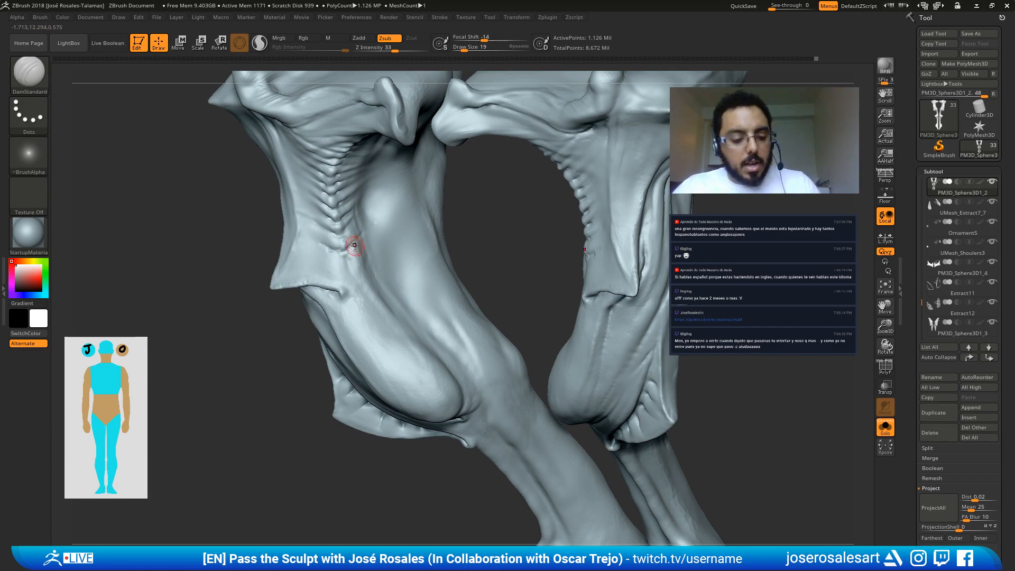
# Step: Refine the lower end of the ribbed inner-thigh seam with the Standard brush, and switch back to DamStandard
pyautogui.press('b')
pyautogui.press('s')
pyautogui.press('t')
pyautogui.moveTo(352, 251)
pyautogui.mouseDown(button='right')
pyautogui.moveTo(376, 220)
pyautogui.moveTo(341, 205)
pyautogui.moveTo(365, 227)
pyautogui.moveTo(460, 213)
pyautogui.moveTo(353, 192)
pyautogui.moveTo(323, 239)
pyautogui.mouseUp(button='right')
pyautogui.press('shift')
pyautogui.press('b')
pyautogui.press('d')
pyautogui.press('s')
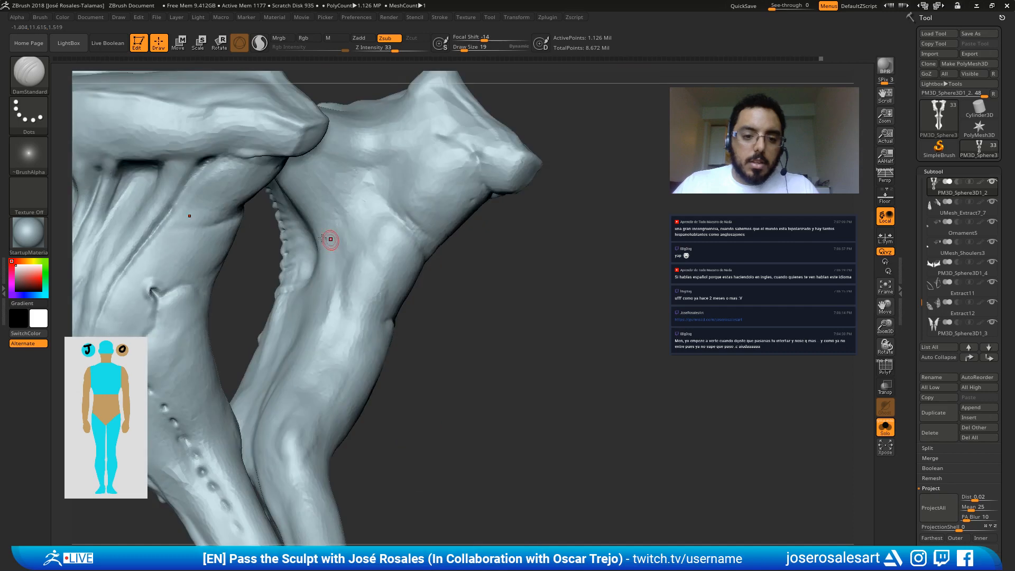
# Step: Work the surface behind the hip arch with the Standard brush at size 42
pyautogui.press('b')
pyautogui.press('s')
pyautogui.press('t')
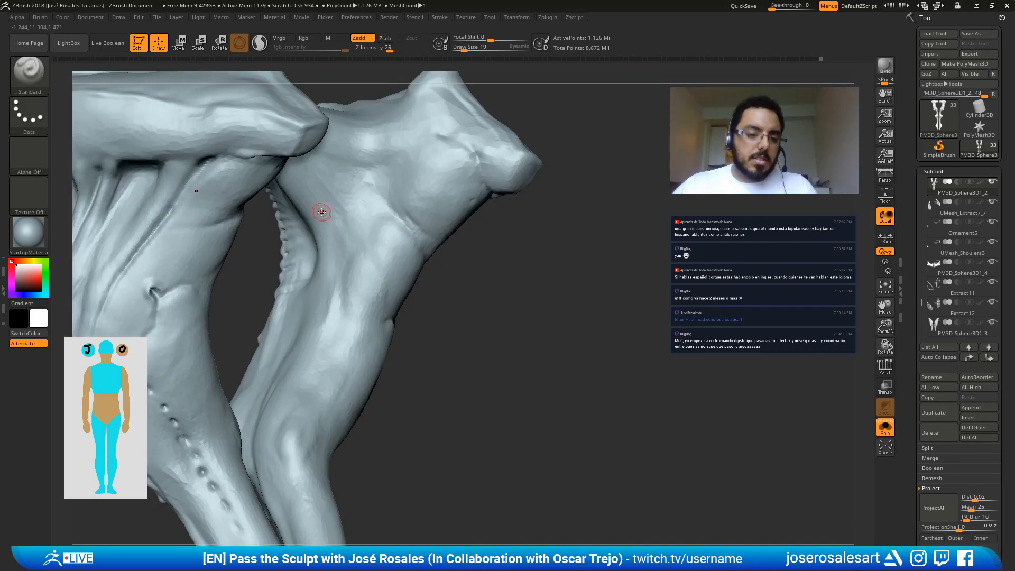
pyautogui.hotkey('shift', 'd')
pyautogui.moveTo(286, 195)
pyautogui.mouseDown(button='right')
pyautogui.moveTo(228, 200)
pyautogui.moveTo(282, 186)
pyautogui.mouseUp(button='right')
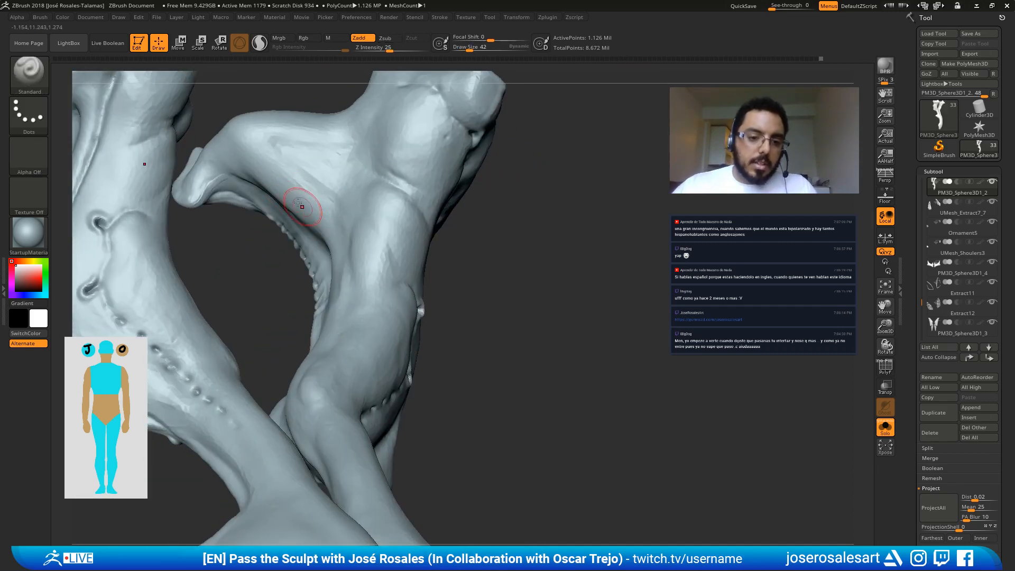
pyautogui.moveTo(328, 241)
pyautogui.mouseDown(button='right')
pyautogui.moveTo(269, 220)
pyautogui.moveTo(325, 202)
pyautogui.moveTo(354, 224)
pyautogui.moveTo(328, 197)
pyautogui.moveTo(277, 196)
pyautogui.mouseUp(button='right')
# Step: Build up the back of the hip arch with the ClayBuildup brush at size 30 on a lower subdivision level
pyautogui.press('b')
pyautogui.press('c')
pyautogui.press('b')
pyautogui.press('[')
pyautogui.press('[')
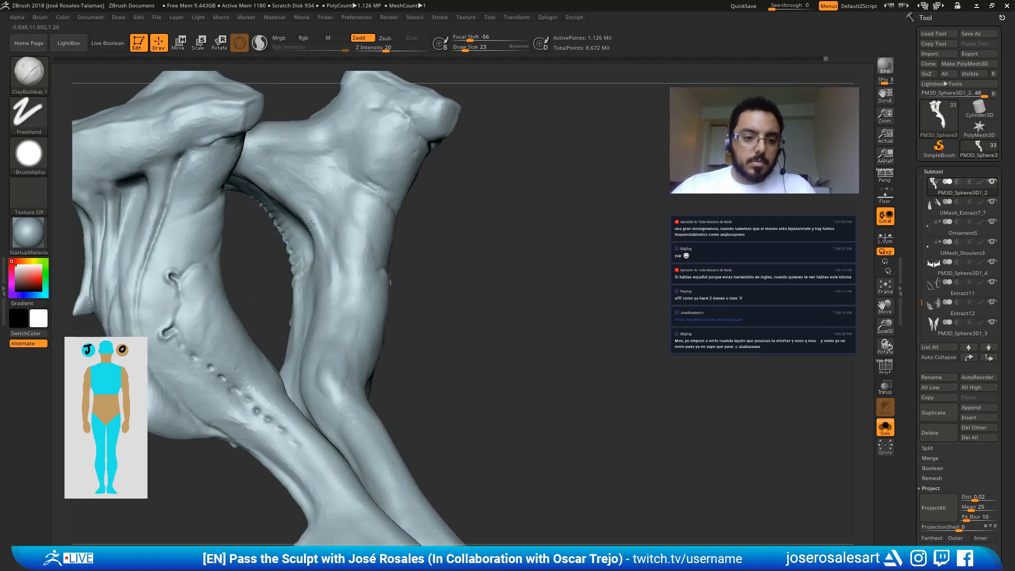
pyautogui.keyDown('alt'); pyautogui.moveTo(311, 224); pyautogui.dragTo(278, 221, button='right'); pyautogui.keyUp('alt')
pyautogui.hotkey('shift', 'd')
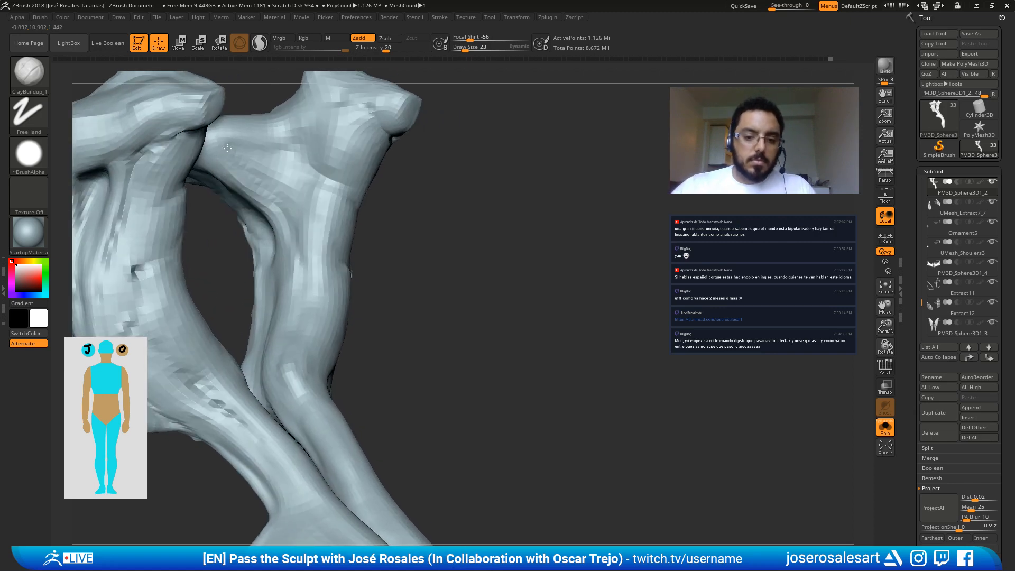
pyautogui.moveTo(227, 148)
pyautogui.mouseDown(button='right')
pyautogui.moveTo(339, 251)
pyautogui.moveTo(360, 246)
pyautogui.mouseUp(button='right')
pyautogui.press('s')
pyautogui.moveTo(358, 246)
pyautogui.mouseDown()
pyautogui.moveTo(374, 246)
pyautogui.moveTo(388, 265)
pyautogui.mouseUp()
pyautogui.moveTo(317, 296)
pyautogui.mouseDown(button='right')
pyautogui.moveTo(335, 335)
pyautogui.moveTo(392, 261)
pyautogui.mouseUp(button='right')
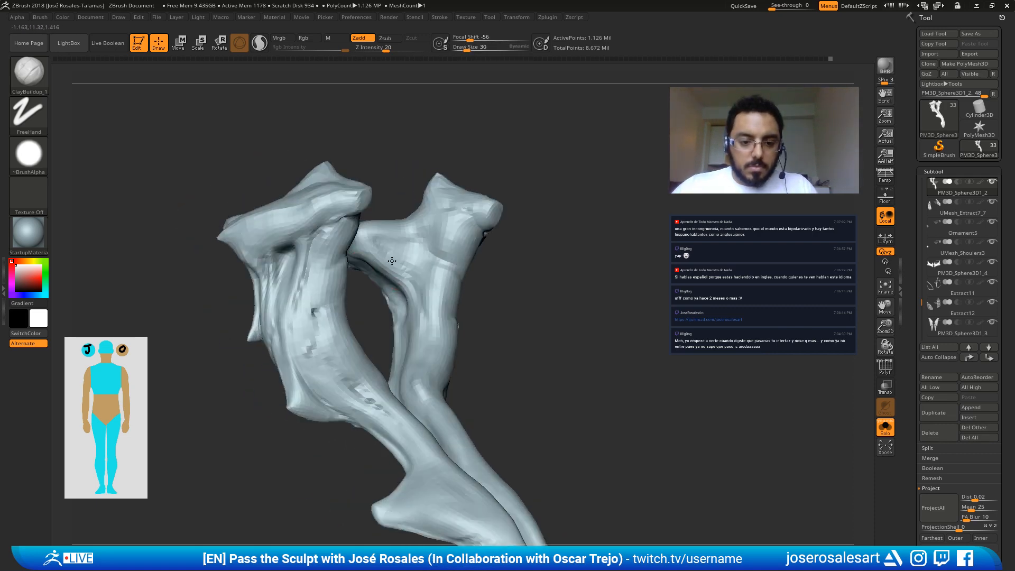
# Step: Add more clay along the back of the hip arch and smooth it into the surrounding surface
pyautogui.moveTo(363, 238); pyautogui.dragTo(385, 257)
pyautogui.moveTo(385, 257); pyautogui.dragTo(365, 248, button='right')
pyautogui.keyDown('shift'); pyautogui.moveTo(365, 248); pyautogui.dragTo(385, 261); pyautogui.keyUp('shift')
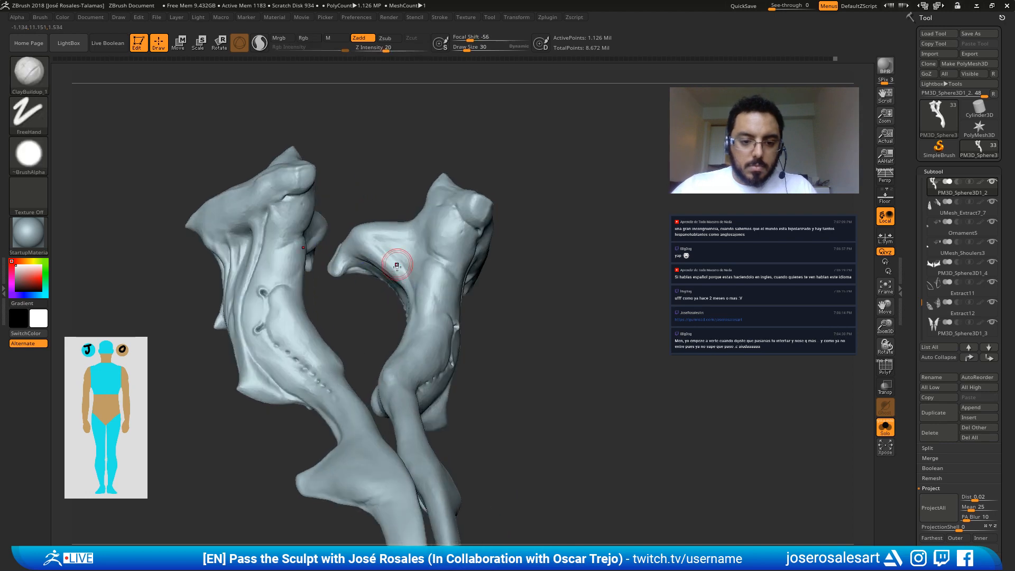
pyautogui.moveTo(396, 265); pyautogui.dragTo(363, 231, button='right')
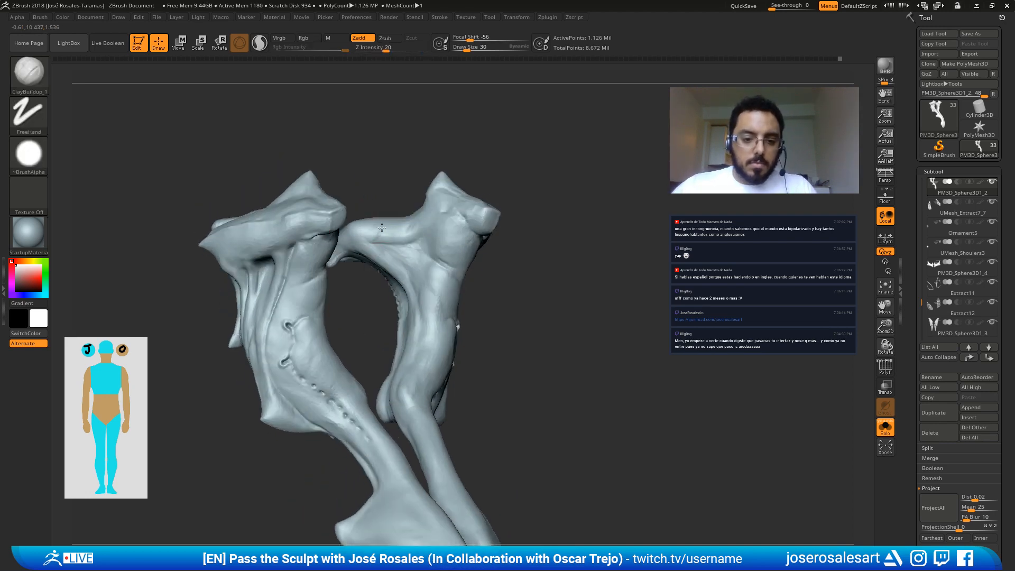
pyautogui.moveTo(382, 227); pyautogui.dragTo(397, 238)
pyautogui.moveTo(406, 221)
pyautogui.mouseDown(button='right')
pyautogui.moveTo(394, 237)
pyautogui.moveTo(390, 229)
pyautogui.moveTo(466, 285)
pyautogui.mouseUp(button='right')
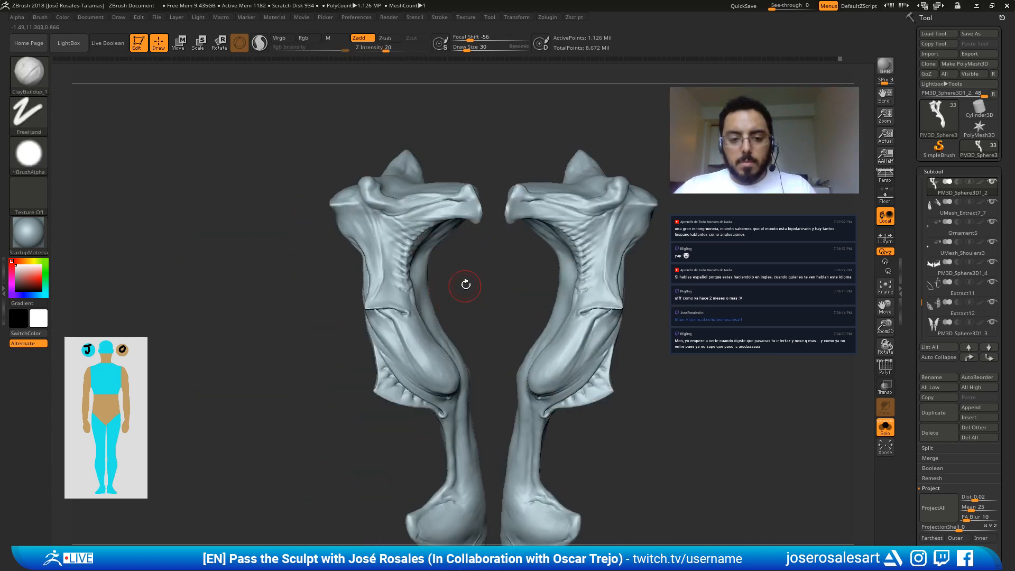
# Step: Refine the narrow leg section above the knees with the DamStandard brush at size 21
pyautogui.keyDown('alt'); pyautogui.moveTo(486, 349); pyautogui.dragTo(407, 286, button='right'); pyautogui.keyUp('alt')
pyautogui.moveTo(426, 369)
pyautogui.keyDown('alt'); pyautogui.mouseDown(button='right')
pyautogui.moveTo(432, 302)
pyautogui.moveTo(456, 319)
pyautogui.moveTo(401, 308)
pyautogui.mouseUp(button='right'); pyautogui.keyUp('alt')
pyautogui.press('b')
pyautogui.press('d')
pyautogui.press('s')
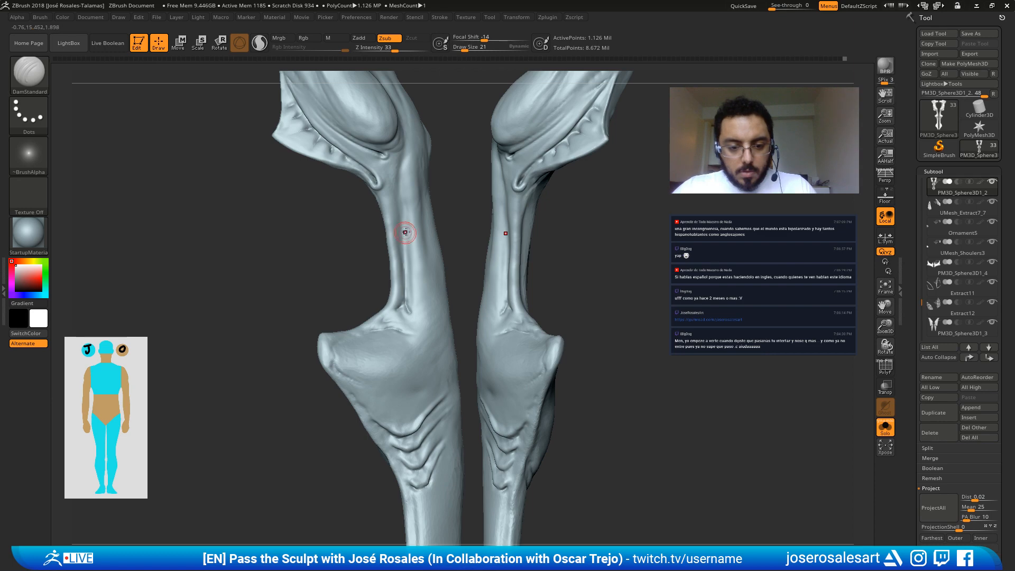
pyautogui.moveTo(405, 232)
pyautogui.mouseDown(button='right')
pyautogui.moveTo(362, 236)
pyautogui.moveTo(460, 220)
pyautogui.mouseUp(button='right')
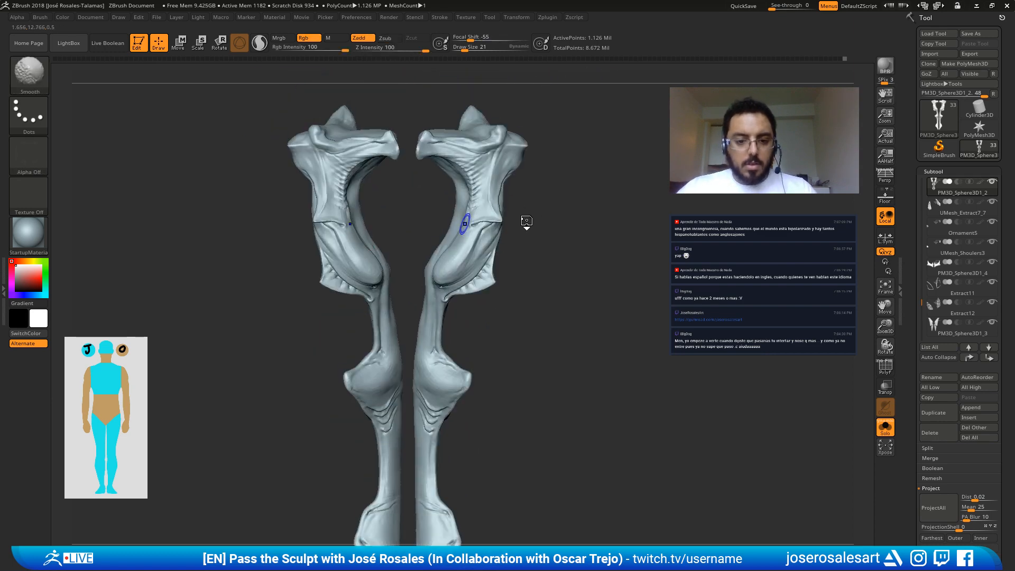
# Step: Show all subtools and check how the hips and legs fit with the torso and armor
pyautogui.hotkey('ctrl', 'shift', 's')
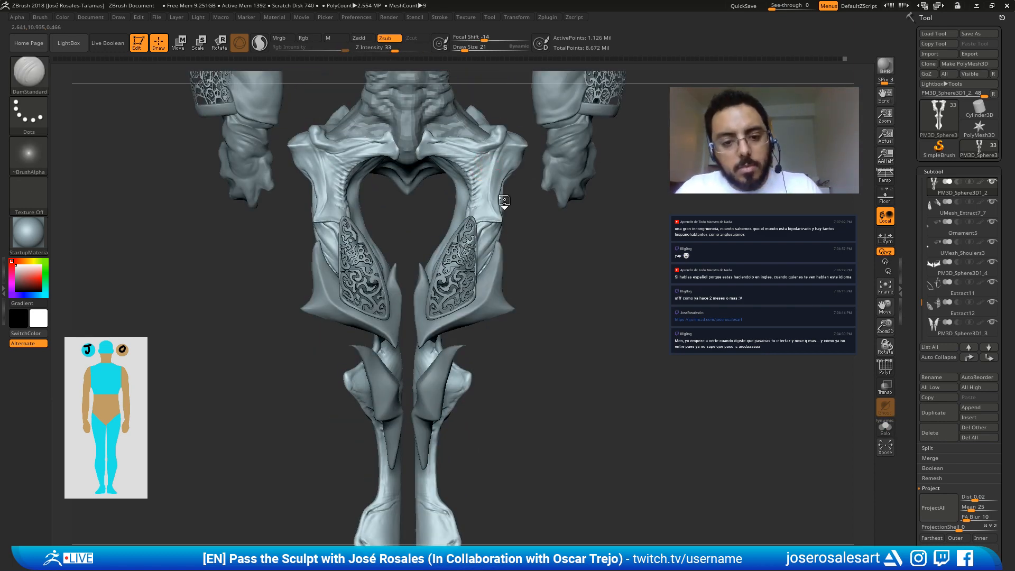
pyautogui.keyDown('alt'); pyautogui.moveTo(504, 200); pyautogui.dragTo(513, 241, button='right'); pyautogui.keyUp('alt')
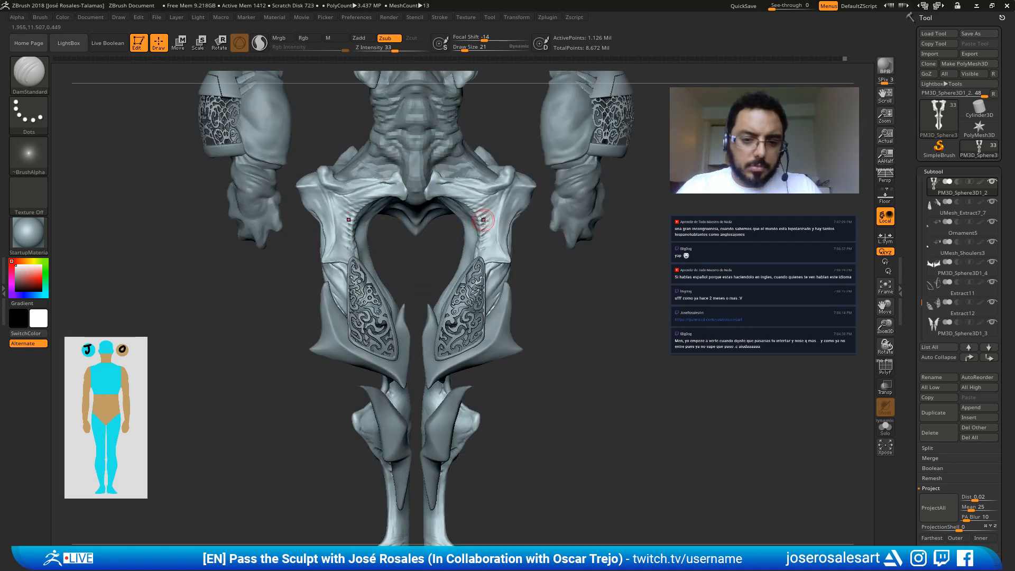
pyautogui.moveTo(499, 275)
pyautogui.mouseDown(button='right')
pyautogui.moveTo(438, 280)
pyautogui.moveTo(503, 226)
pyautogui.moveTo(483, 272)
pyautogui.moveTo(516, 261)
pyautogui.moveTo(507, 243)
pyautogui.mouseUp(button='right')
# Step: Isolate the legs and work the edge of the pointed flap behind the thigh with the Standard brush at size 23
pyautogui.press('b')
pyautogui.press('s')
pyautogui.press('t')
pyautogui.hotkey('shift', 's')
pyautogui.press('s')
pyautogui.moveTo(480, 301); pyautogui.dragTo(477, 301)
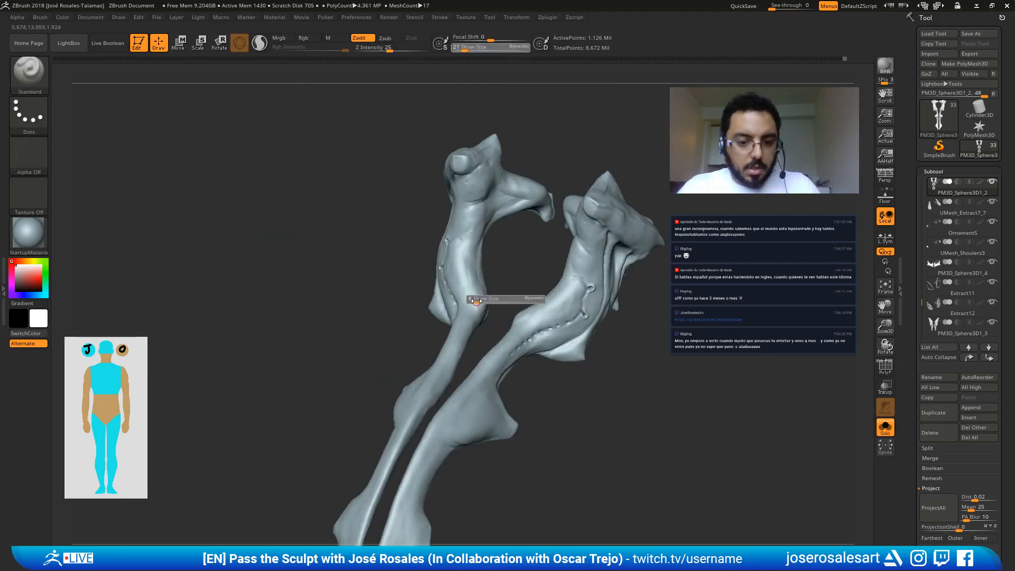
pyautogui.keyDown('ctrl'); pyautogui.moveTo(477, 301); pyautogui.dragTo(474, 339, button='right'); pyautogui.keyUp('ctrl')
pyautogui.moveTo(423, 312); pyautogui.dragTo(478, 306, button='right')
pyautogui.press('s')
pyautogui.moveTo(409, 308); pyautogui.dragTo(414, 308)
pyautogui.moveTo(410, 288)
pyautogui.keyDown('ctrl'); pyautogui.mouseDown(button='right')
pyautogui.moveTo(406, 318)
pyautogui.moveTo(437, 307)
pyautogui.moveTo(434, 341)
pyautogui.mouseUp(button='right'); pyautogui.keyUp('ctrl')
pyautogui.moveTo(386, 346); pyautogui.dragTo(361, 369)
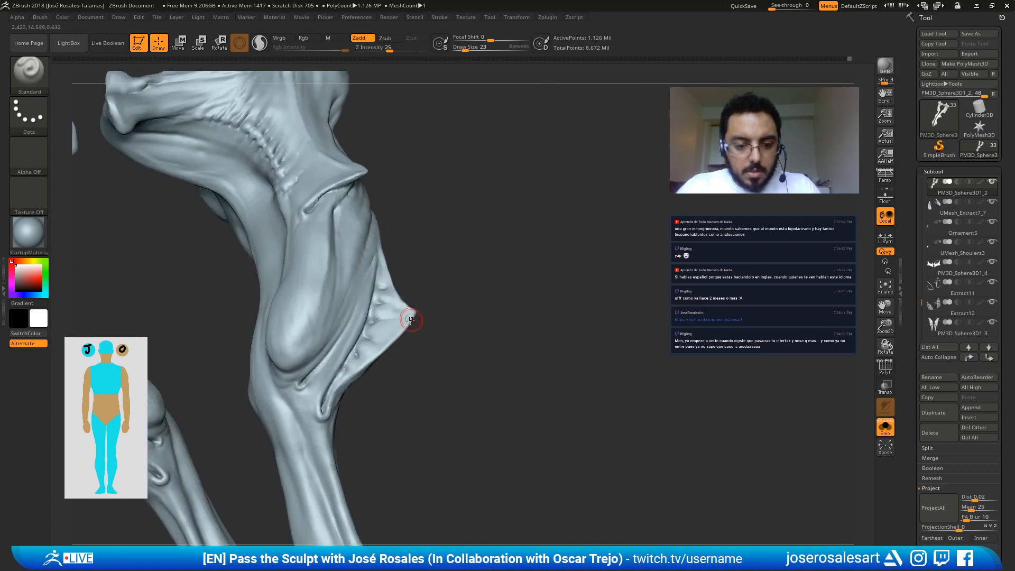
# Step: Sharpen the folded edge and pointed tip on the upper thigh with the Standard brush at size 15
pyautogui.press('s')
pyautogui.moveTo(412, 319); pyautogui.dragTo(410, 320)
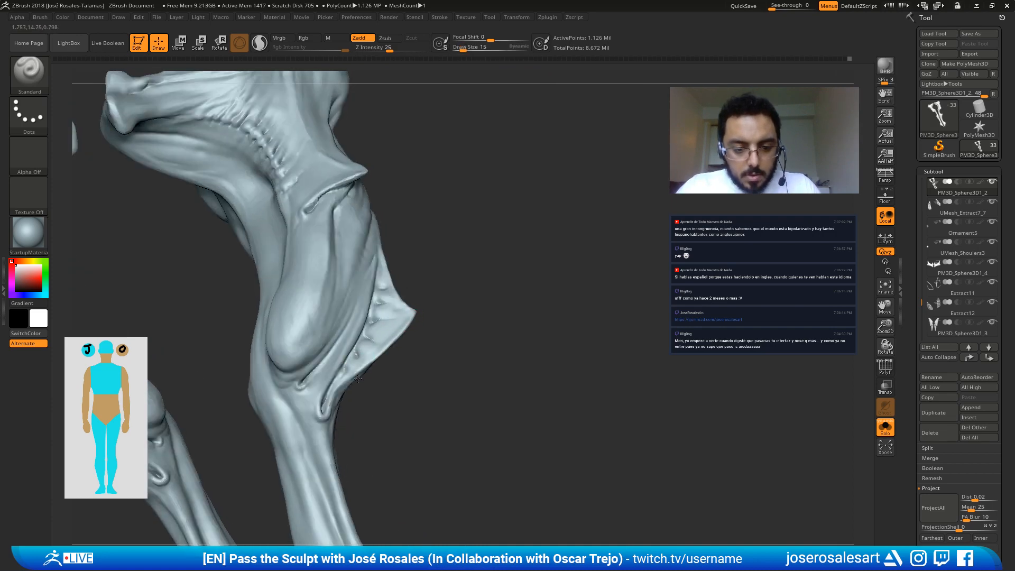
pyautogui.moveTo(358, 379)
pyautogui.mouseDown(button='right')
pyautogui.moveTo(375, 286)
pyautogui.moveTo(408, 304)
pyautogui.moveTo(335, 242)
pyautogui.mouseUp(button='right')
pyautogui.moveTo(406, 244); pyautogui.dragTo(445, 216, button='right')
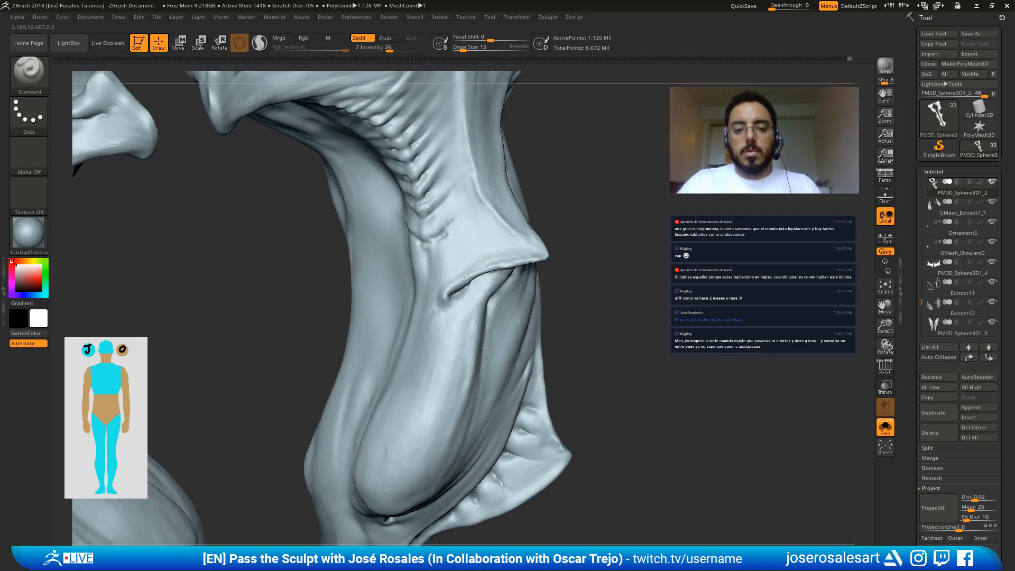
pyautogui.moveTo(470, 275); pyautogui.dragTo(532, 259)
pyautogui.moveTo(457, 286); pyautogui.dragTo(423, 318, button='right')
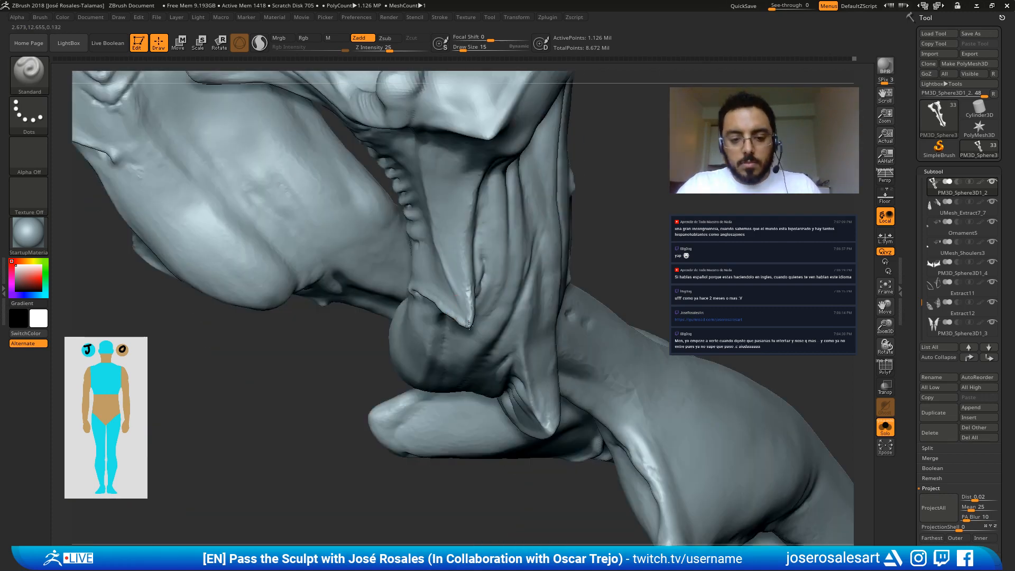
pyautogui.moveTo(468, 325); pyautogui.dragTo(461, 373, button='right')
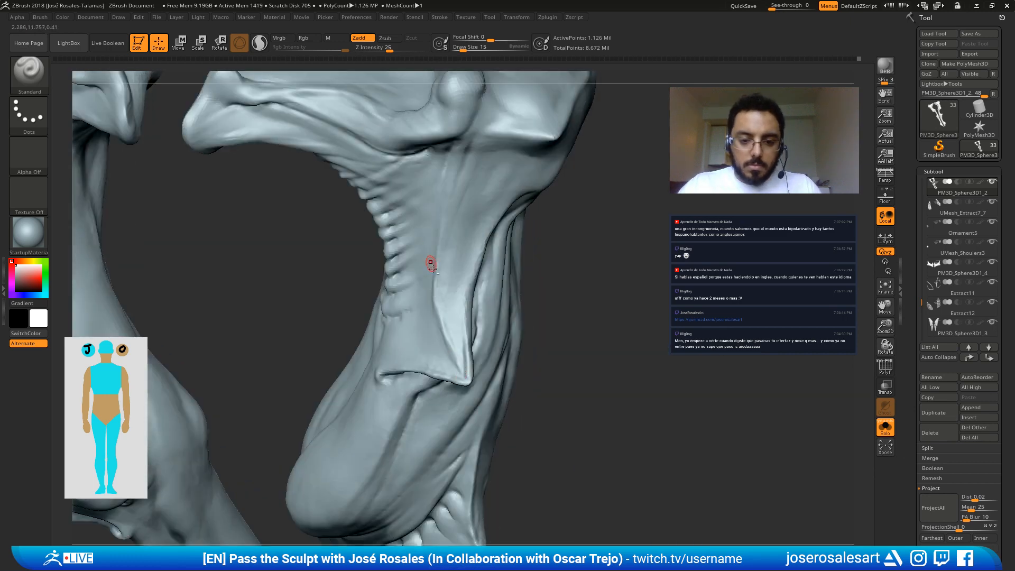
# Step: Carve a crease down the outer front of the hip toward the thigh fold with the DamStandard brush at size 28
pyautogui.hotkey('shift', 'd')
pyautogui.press('d')
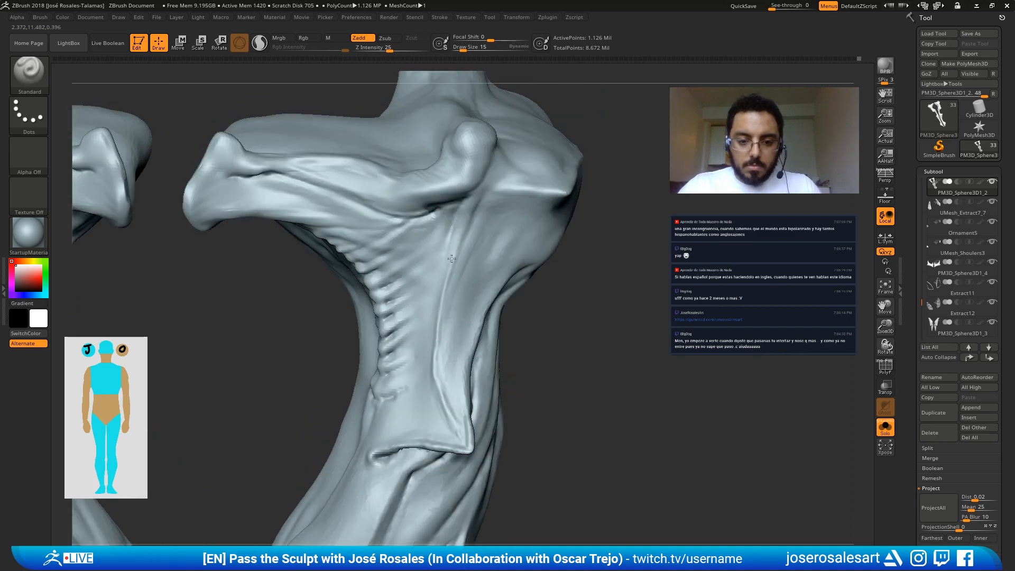
pyautogui.moveTo(465, 236); pyautogui.dragTo(458, 265, button='right')
pyautogui.press('b')
pyautogui.press('d')
pyautogui.press('s')
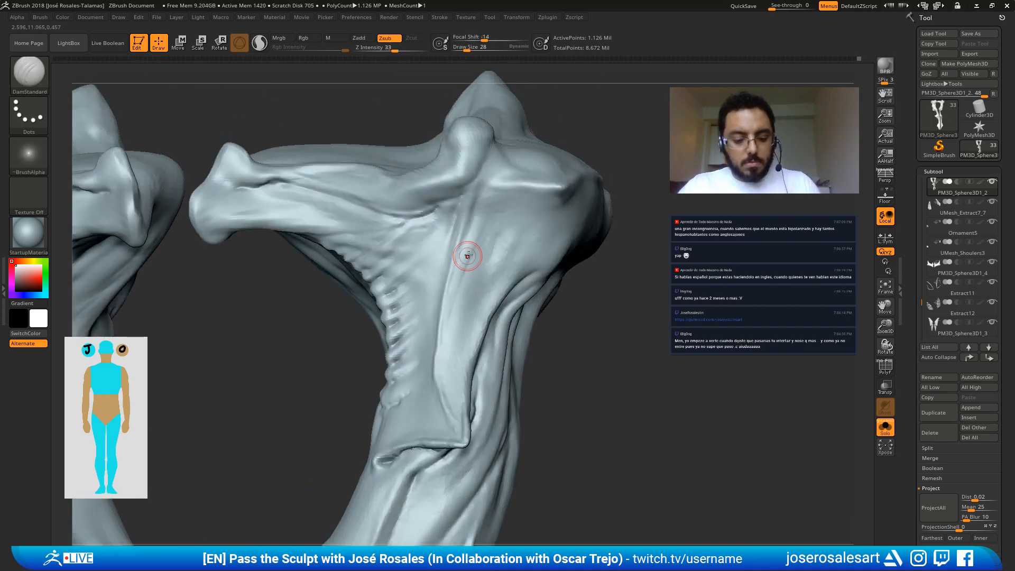
pyautogui.moveTo(472, 229); pyautogui.dragTo(451, 292)
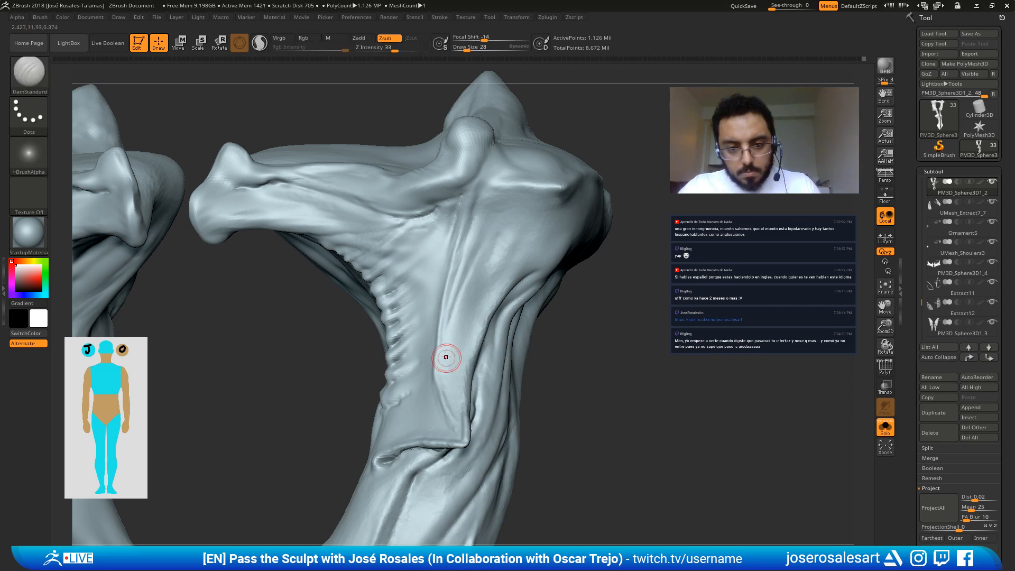
# Step: Build up the base of the rounded hip knob with the ClayBuildup brush at size 42
pyautogui.moveTo(446, 356)
pyautogui.mouseDown(button='right')
pyautogui.moveTo(527, 254)
pyautogui.moveTo(480, 226)
pyautogui.moveTo(468, 142)
pyautogui.mouseUp(button='right')
pyautogui.press('b')
pyautogui.press('c')
pyautogui.press('b')
pyautogui.moveTo(464, 214); pyautogui.dragTo(466, 217, button='right')
pyautogui.press(']')
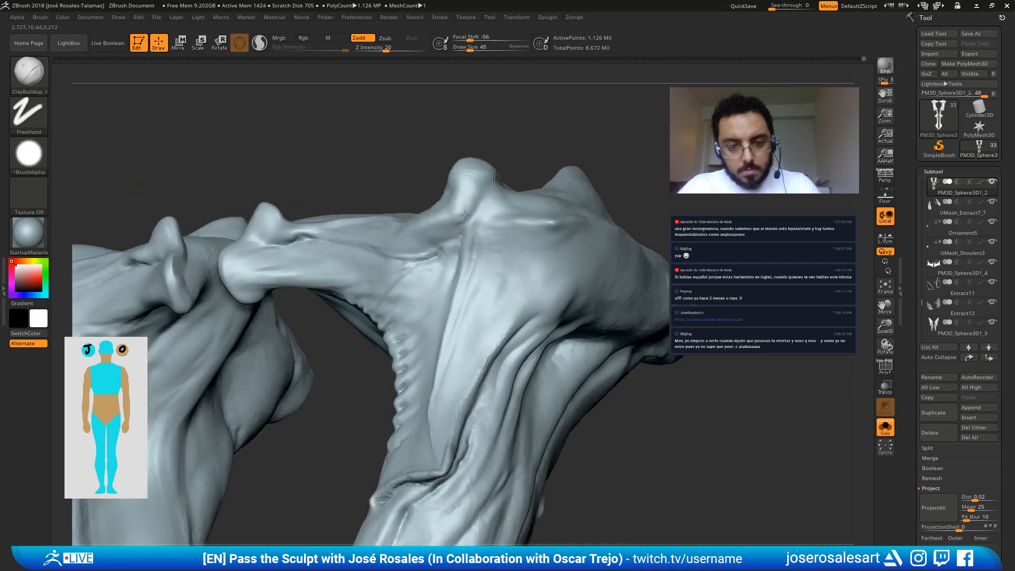
pyautogui.press('s')
pyautogui.moveTo(464, 215); pyautogui.dragTo(448, 215)
pyautogui.press('s')
pyautogui.press('s')
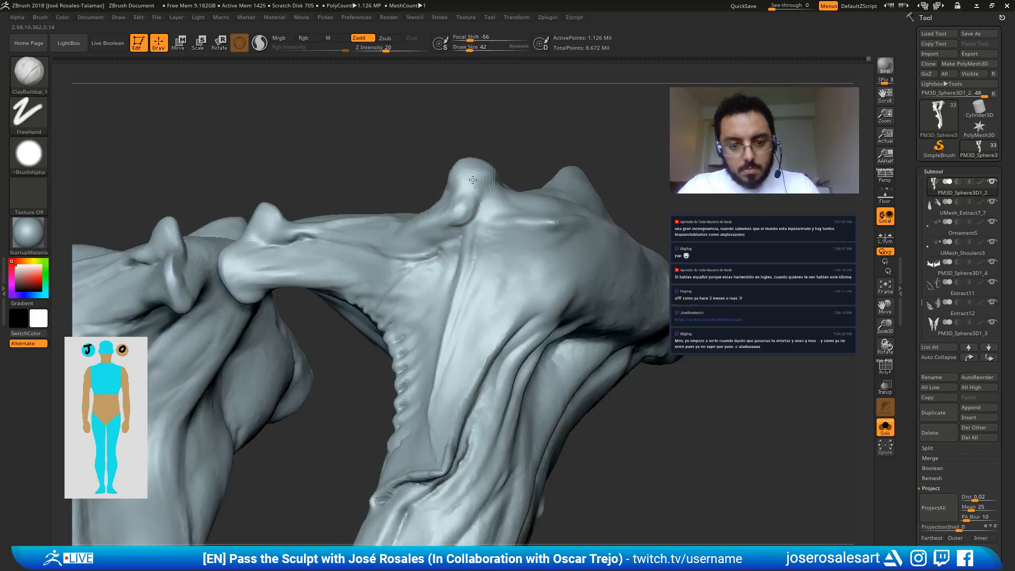
# Step: Shape the front of the rounded hip knob with the ClayBuildup brush at size 30
pyautogui.moveTo(473, 180)
pyautogui.mouseDown(button='right')
pyautogui.moveTo(423, 262)
pyautogui.moveTo(476, 256)
pyautogui.moveTo(424, 181)
pyautogui.mouseUp(button='right')
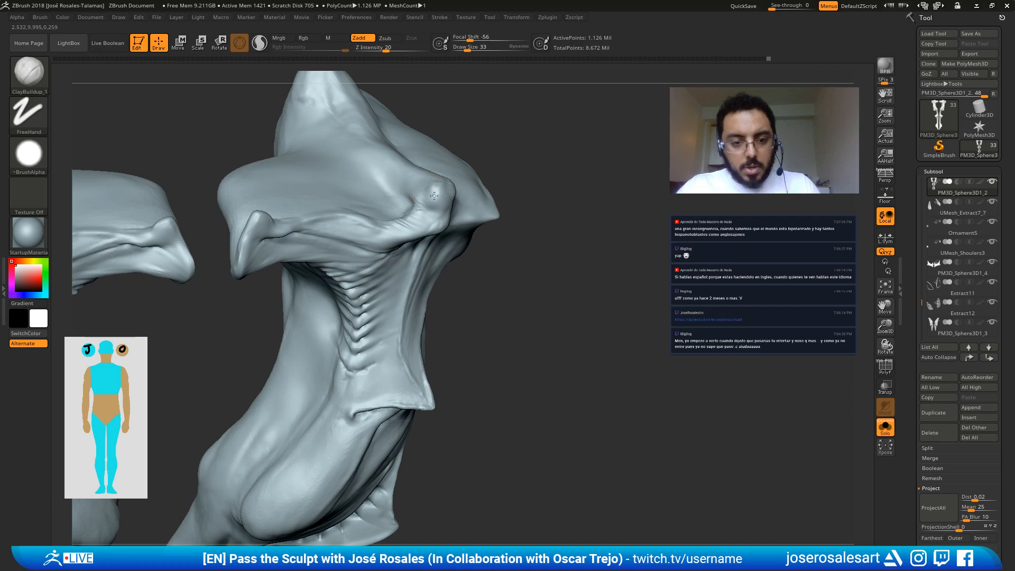
pyautogui.moveTo(435, 218)
pyautogui.mouseDown(button='right')
pyautogui.moveTo(444, 211)
pyautogui.moveTo(422, 208)
pyautogui.mouseUp(button='right')
pyautogui.press('[')
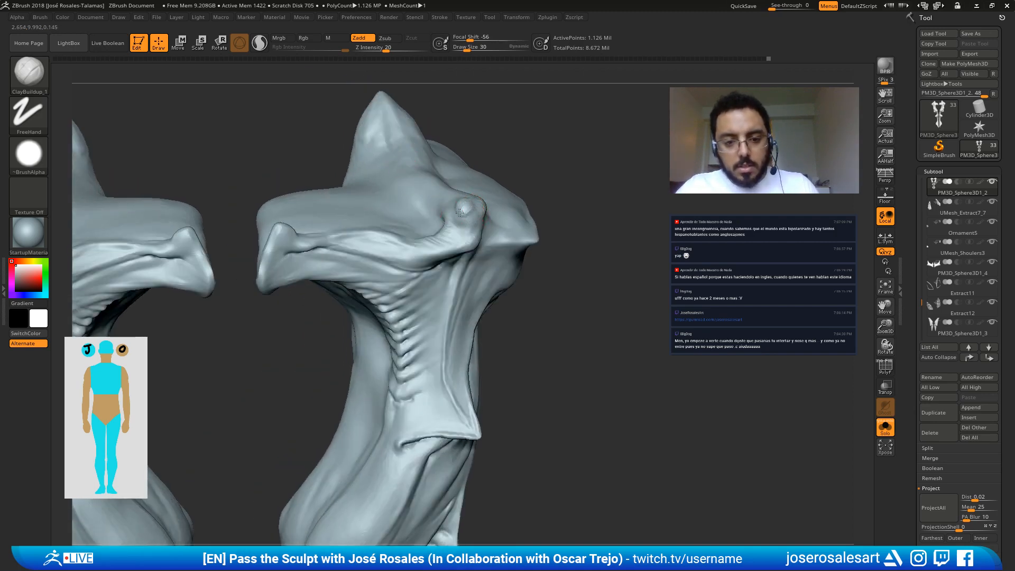
pyautogui.moveTo(460, 212); pyautogui.dragTo(464, 216)
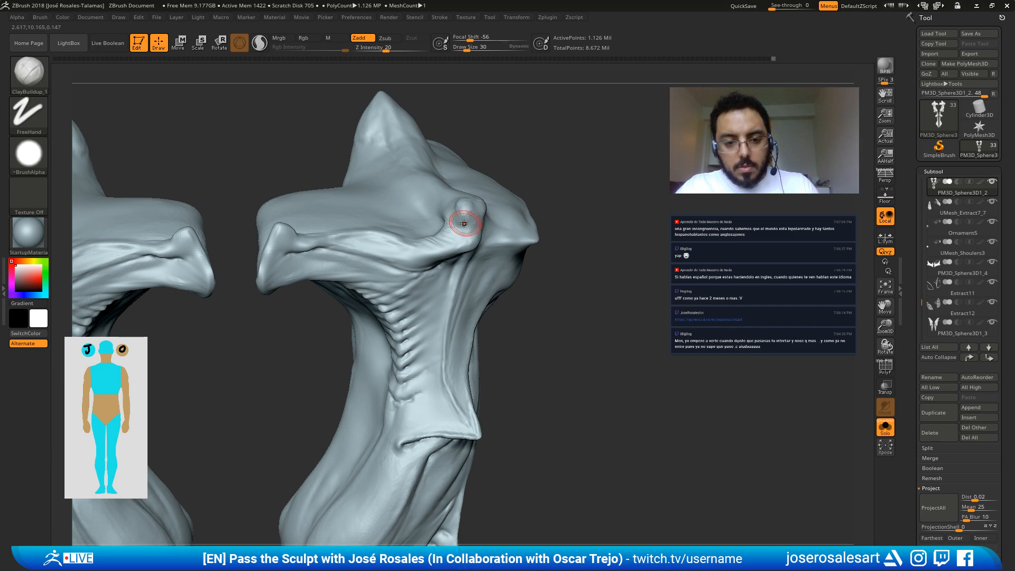
pyautogui.keyDown('alt'); pyautogui.moveTo(464, 223); pyautogui.dragTo(412, 295, button='right'); pyautogui.keyUp('alt')
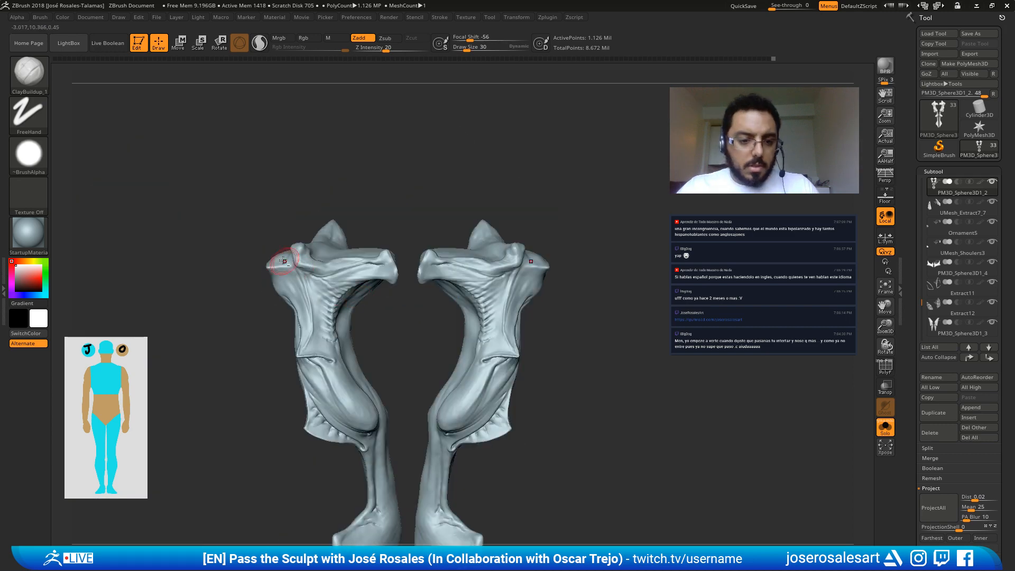
# Step: Add clay around the hip knob and toward the outer hip corner with the ClayBuildup brush at size 28
pyautogui.moveTo(502, 269); pyautogui.dragTo(569, 290, button='right')
pyautogui.moveTo(562, 255)
pyautogui.mouseDown(button='right')
pyautogui.moveTo(389, 267)
pyautogui.moveTo(386, 296)
pyautogui.moveTo(368, 296)
pyautogui.mouseUp(button='right')
pyautogui.press('s')
pyautogui.moveTo(369, 298)
pyautogui.mouseDown()
pyautogui.moveTo(390, 299)
pyautogui.moveTo(356, 309)
pyautogui.mouseUp()
pyautogui.press('s')
pyautogui.moveTo(346, 290)
pyautogui.keyDown('alt'); pyautogui.mouseDown(button='right')
pyautogui.moveTo(382, 297)
pyautogui.moveTo(439, 254)
pyautogui.moveTo(420, 306)
pyautogui.moveTo(438, 308)
pyautogui.mouseUp(button='right'); pyautogui.keyUp('alt')
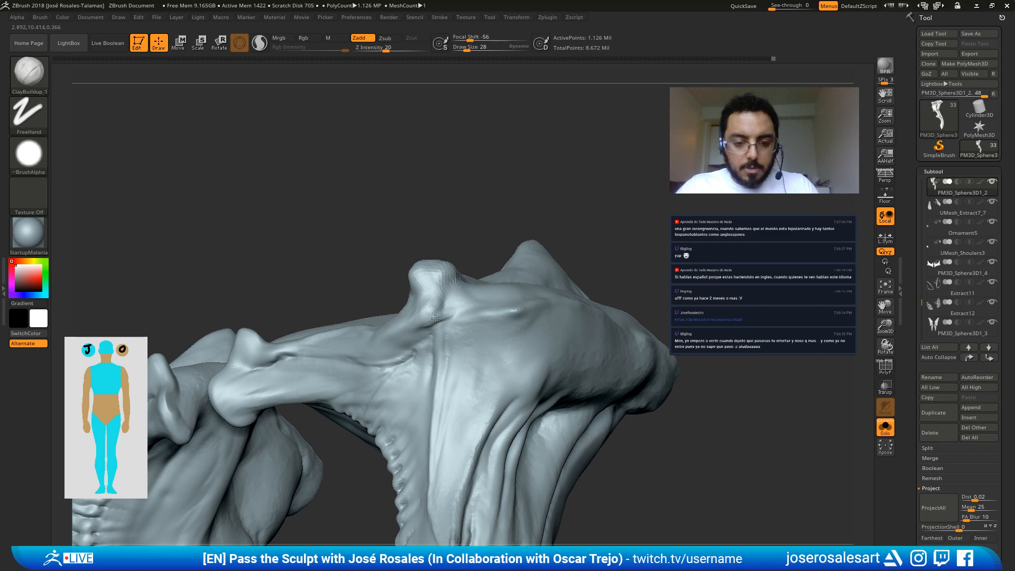
pyautogui.moveTo(434, 318)
pyautogui.mouseDown(button='right')
pyautogui.moveTo(468, 297)
pyautogui.moveTo(471, 306)
pyautogui.mouseUp(button='right')
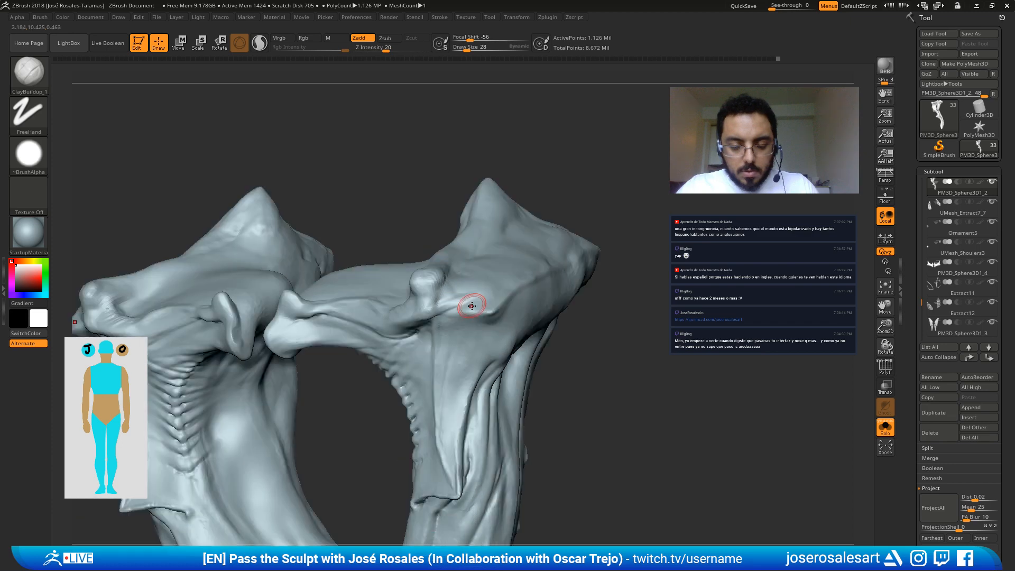
# Step: Define a ridge between the hip knob and the outer hip corner with the Standard brush at size 19
pyautogui.press('b')
pyautogui.press('s')
pyautogui.press('t')
pyautogui.moveTo(464, 303); pyautogui.dragTo(435, 308)
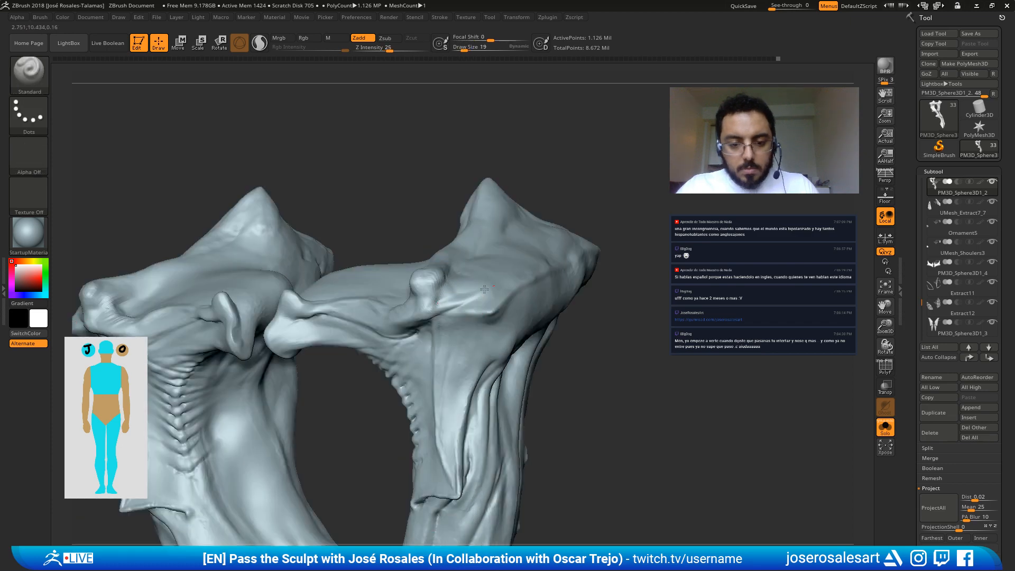
# Step: Cut crisper creases around the hip knob and its ridge with the DamStandard brush at size 28
pyautogui.moveTo(485, 289)
pyautogui.mouseDown(button='right')
pyautogui.moveTo(473, 267)
pyautogui.moveTo(492, 231)
pyautogui.moveTo(453, 291)
pyautogui.moveTo(418, 265)
pyautogui.moveTo(446, 236)
pyautogui.mouseUp(button='right')
pyautogui.press('b')
pyautogui.press('d')
pyautogui.press('s')
pyautogui.press('s')
pyautogui.moveTo(519, 290); pyautogui.dragTo(476, 293, button='right')
pyautogui.press('s')
pyautogui.moveTo(471, 297)
pyautogui.mouseDown()
pyautogui.moveTo(436, 307)
pyautogui.moveTo(461, 298)
pyautogui.mouseUp()
pyautogui.moveTo(472, 296)
pyautogui.mouseDown(button='right')
pyautogui.moveTo(480, 286)
pyautogui.moveTo(442, 299)
pyautogui.mouseUp(button='right')
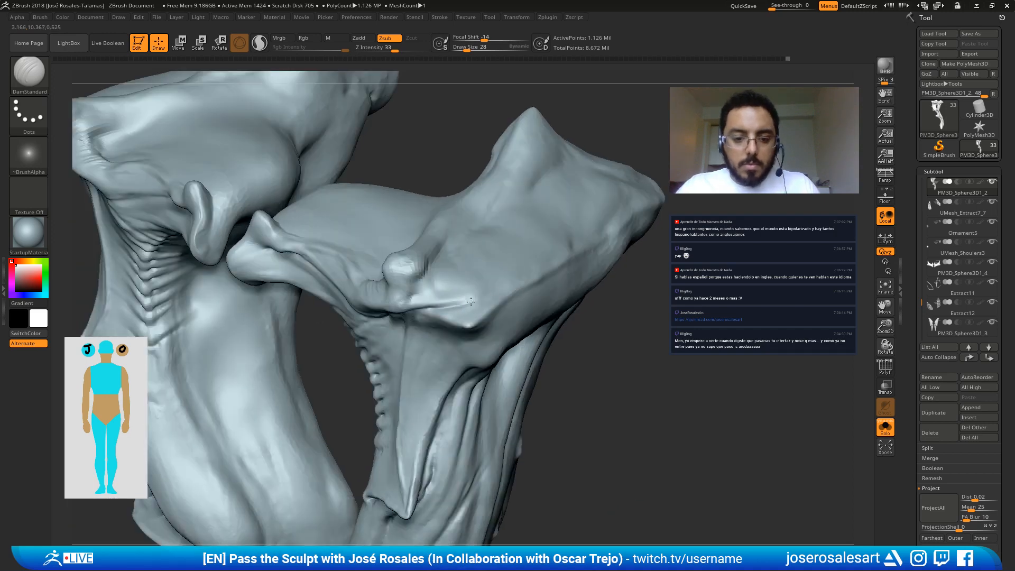
# Step: Sharpen the pointed outer hip corner and its edges with the Standard and DamStandard brushes at size 21
pyautogui.press('b')
pyautogui.press('s')
pyautogui.press('t')
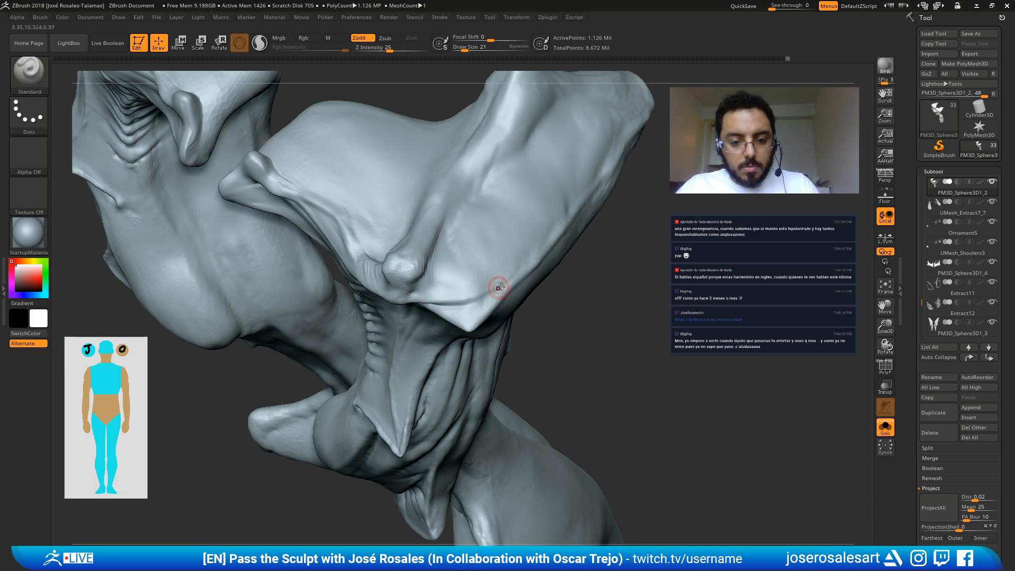
pyautogui.moveTo(494, 288); pyautogui.dragTo(420, 337, button='right')
pyautogui.press('b')
pyautogui.press('d')
pyautogui.press('s')
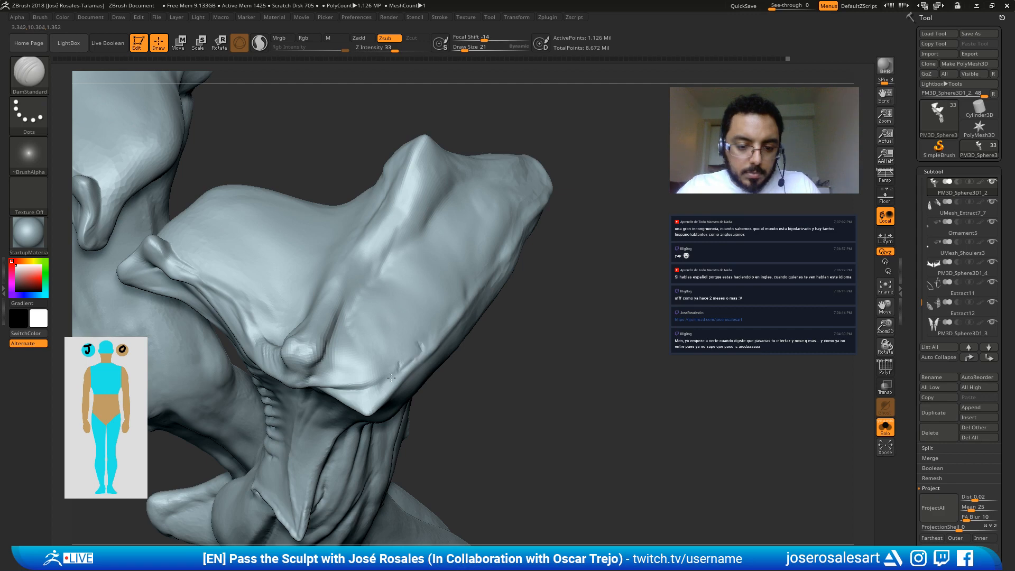
pyautogui.moveTo(392, 377)
pyautogui.mouseDown(button='right')
pyautogui.moveTo(446, 329)
pyautogui.moveTo(433, 335)
pyautogui.mouseUp(button='right')
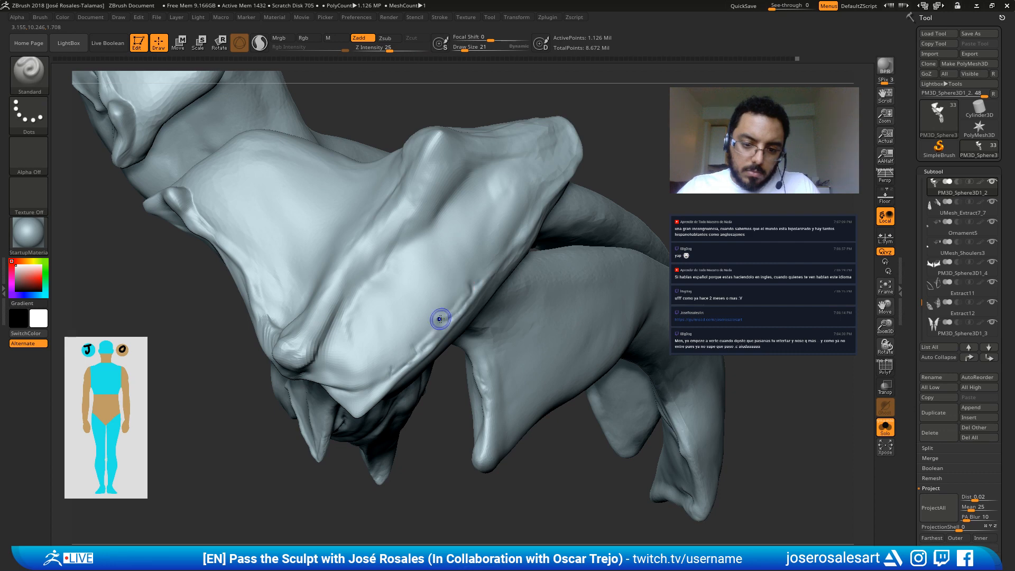
# Step: Rework the upper hip surface on a lower subdivision level, and refine it with the Standard brush at size 33
pyautogui.moveTo(440, 319); pyautogui.dragTo(356, 302, button='right')
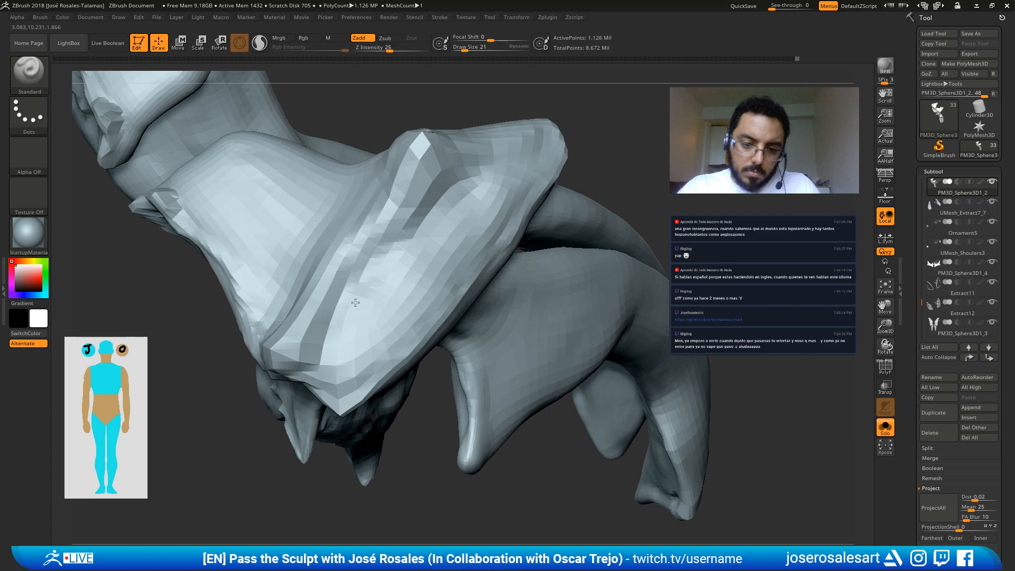
pyautogui.moveTo(355, 302)
pyautogui.mouseDown(button='right')
pyautogui.moveTo(420, 324)
pyautogui.moveTo(455, 289)
pyautogui.moveTo(430, 243)
pyautogui.mouseUp(button='right')
pyautogui.press(']')
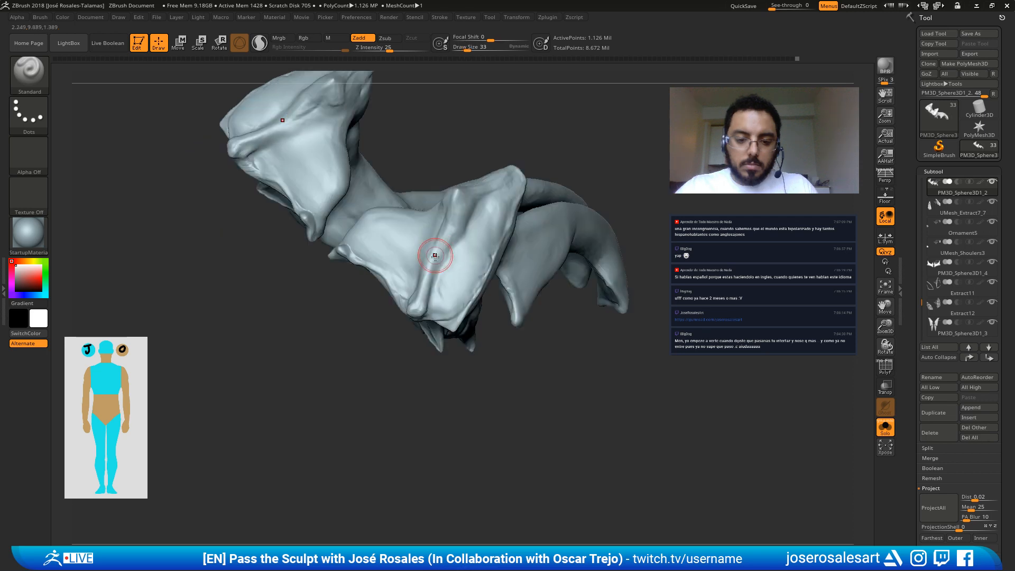
pyautogui.press('[')
pyautogui.moveTo(418, 309)
pyautogui.mouseDown(button='right')
pyautogui.moveTo(454, 216)
pyautogui.moveTo(423, 307)
pyautogui.moveTo(528, 373)
pyautogui.moveTo(421, 302)
pyautogui.mouseUp(button='right')
# Step: Build up the tendon below the inner thigh with the ClayBuildup brush at size 30 and smooth it
pyautogui.press('b')
pyautogui.press('c')
pyautogui.press('b')
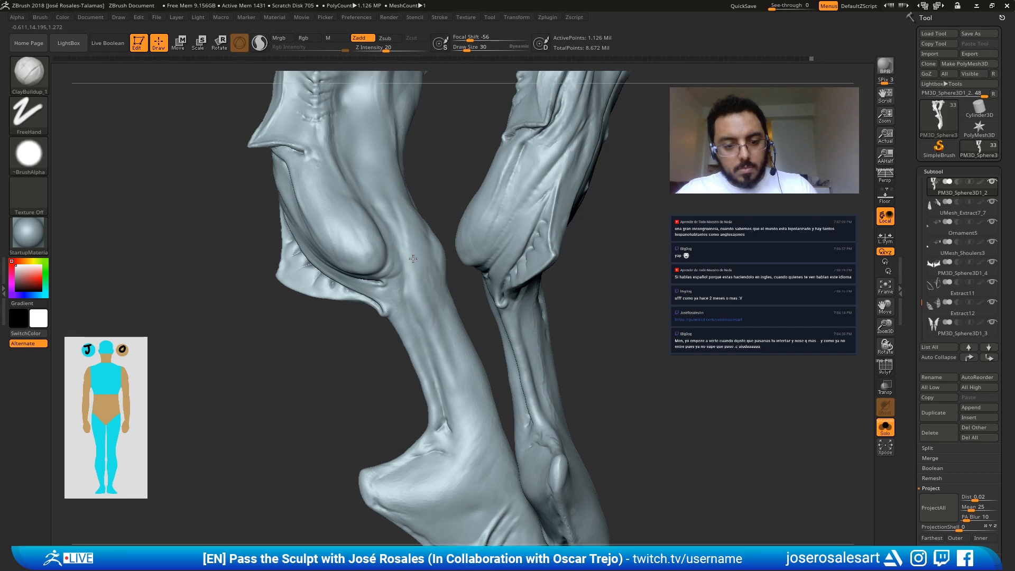
pyautogui.moveTo(415, 301); pyautogui.dragTo(419, 281, button='right')
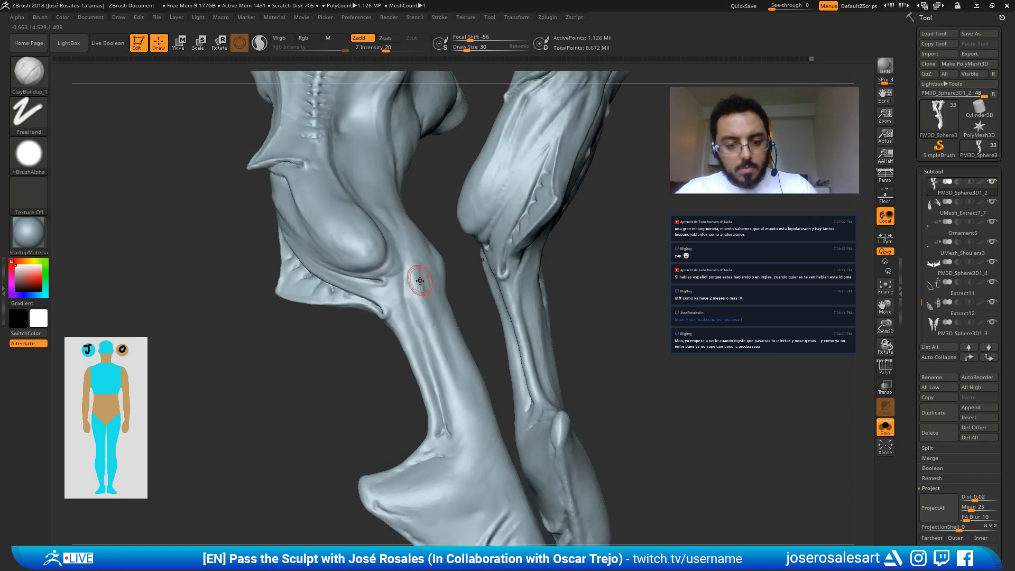
pyautogui.moveTo(420, 281); pyautogui.dragTo(423, 325)
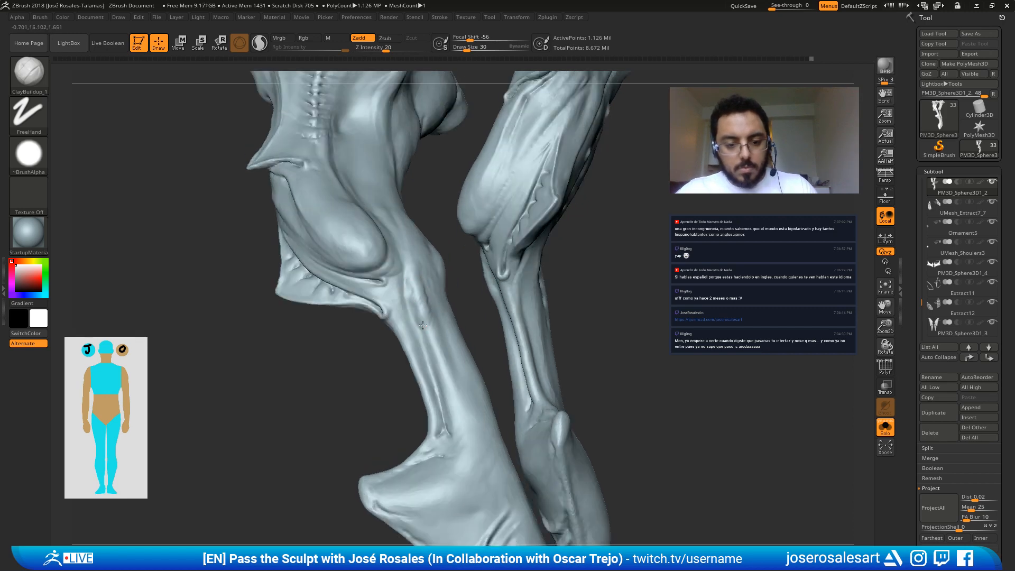
pyautogui.moveTo(423, 325)
pyautogui.keyDown('ctrl'); pyautogui.mouseDown(button='right')
pyautogui.moveTo(418, 294)
pyautogui.moveTo(442, 312)
pyautogui.mouseUp(button='right'); pyautogui.keyUp('ctrl')
pyautogui.keyDown('shift'); pyautogui.moveTo(427, 312); pyautogui.dragTo(423, 308); pyautogui.keyUp('shift')
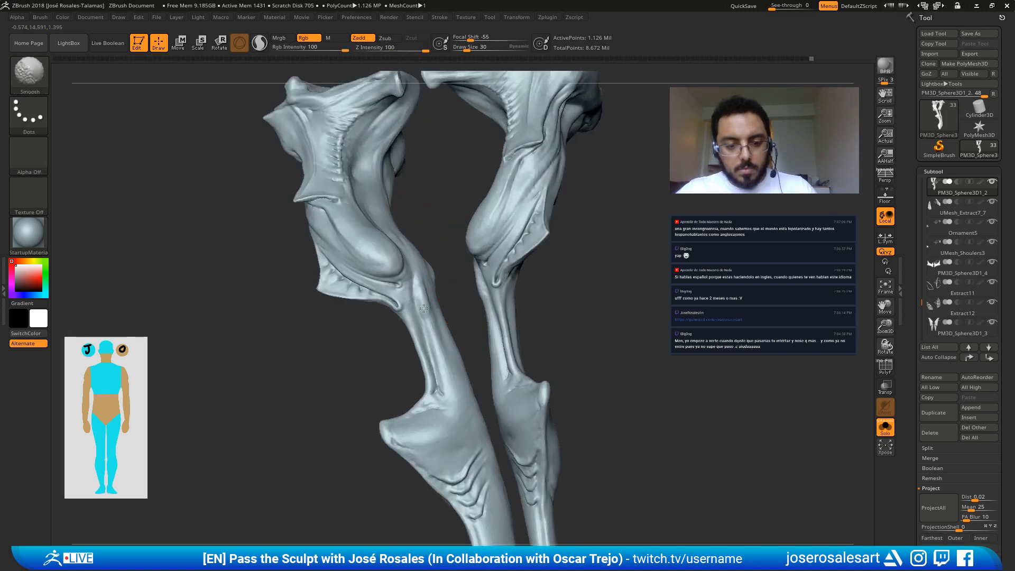
# Step: Show all subtools and check the legs against the torso and armor from the front
pyautogui.moveTo(419, 311)
pyautogui.mouseDown(button='right')
pyautogui.moveTo(396, 301)
pyautogui.moveTo(394, 220)
pyautogui.mouseUp(button='right')
pyautogui.hotkey('shift', 's')
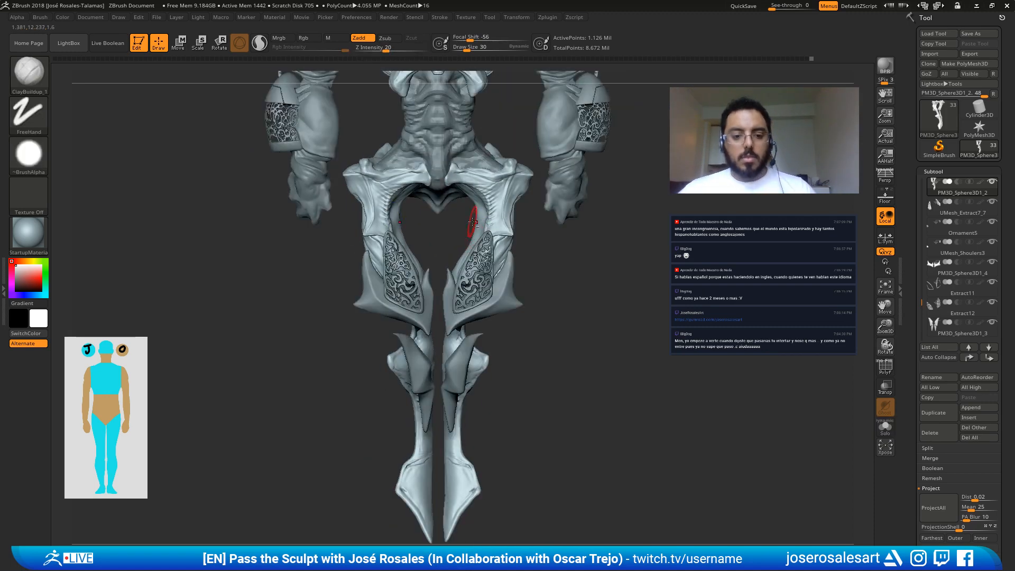
pyautogui.keyDown('alt'); pyautogui.moveTo(413, 304); pyautogui.dragTo(385, 280, button='right'); pyautogui.keyUp('alt')
pyautogui.keyDown('alt'); pyautogui.moveTo(443, 271); pyautogui.dragTo(411, 386, button='right'); pyautogui.keyUp('alt')
pyautogui.keyDown('alt'); pyautogui.moveTo(442, 324); pyautogui.dragTo(439, 283, button='right'); pyautogui.keyUp('alt')
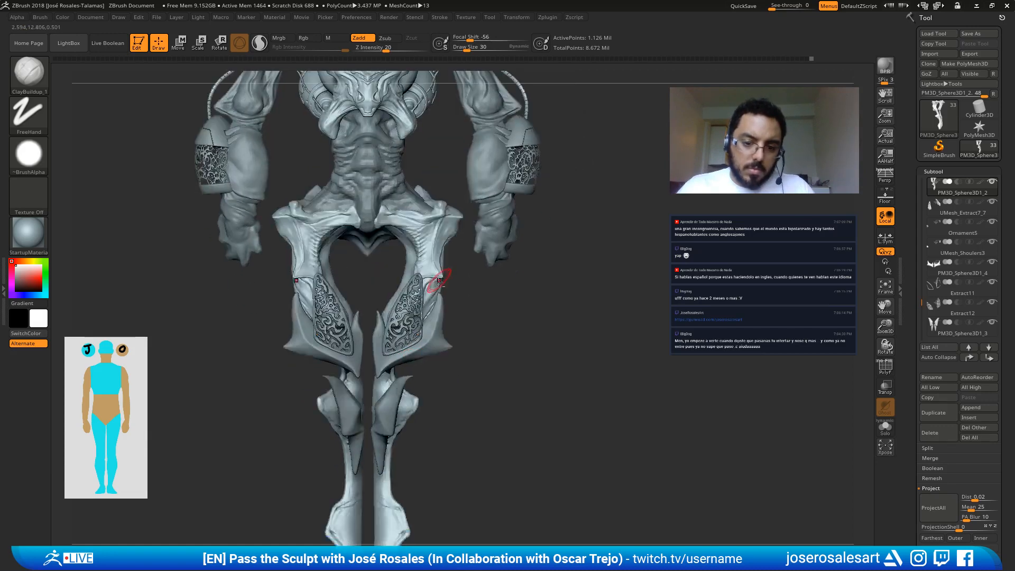
pyautogui.moveTo(421, 387); pyautogui.dragTo(473, 300, button='right')
# Step: Switch to the thigh armor subtool PM3D_Sphere3D1_4, isolate it with its wireframe shown, and set the brush size to 23
pyautogui.keyDown('alt'); pyautogui.click(428, 343); pyautogui.keyUp('alt')
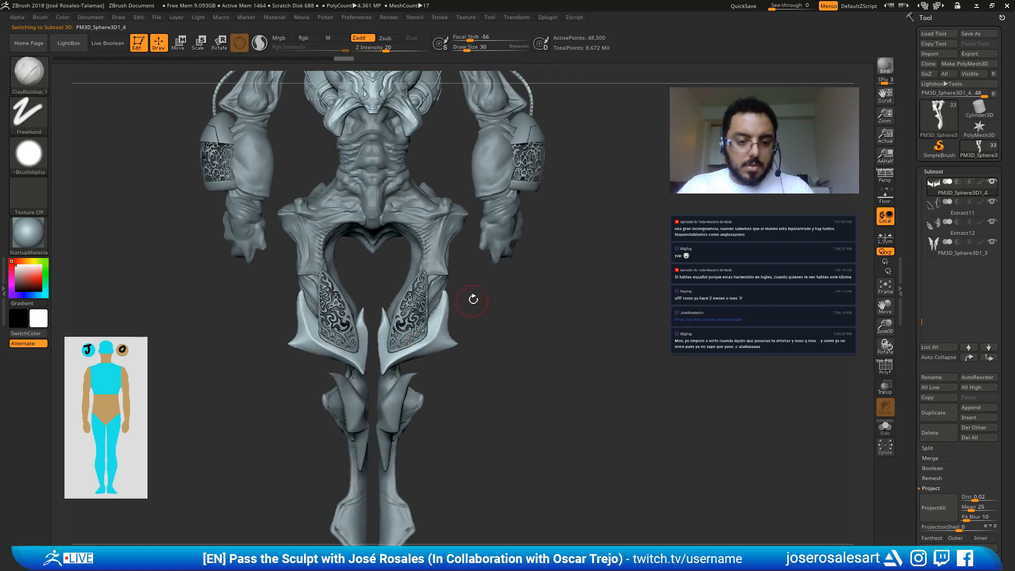
pyautogui.hotkey('shift', 'f')
pyautogui.moveTo(426, 338)
pyautogui.keyDown('ctrl'); pyautogui.mouseDown(button='right')
pyautogui.moveTo(424, 365)
pyautogui.moveTo(397, 365)
pyautogui.moveTo(469, 371)
pyautogui.moveTo(412, 342)
pyautogui.moveTo(399, 255)
pyautogui.moveTo(485, 345)
pyautogui.moveTo(463, 312)
pyautogui.moveTo(455, 317)
pyautogui.moveTo(593, 306)
pyautogui.moveTo(428, 289)
pyautogui.moveTo(549, 358)
pyautogui.mouseUp(button='right'); pyautogui.keyUp('ctrl')
pyautogui.hotkey('ctrl', 'shift', 's')
pyautogui.press('[')
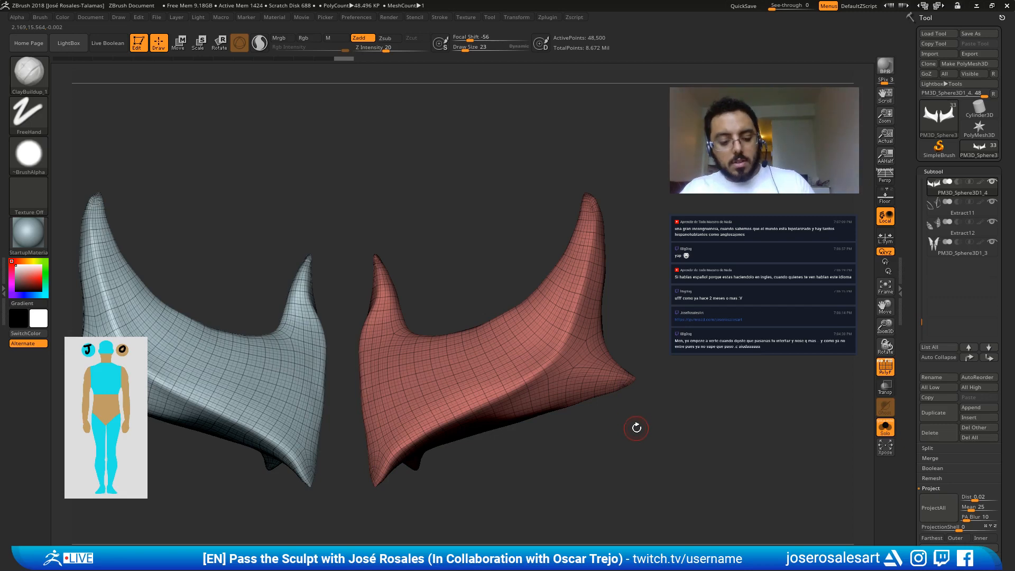
# Step: Hide the wireframe, move the thigh armor to its highest subdivision level and subdivide it once more
pyautogui.hotkey('shift', 'f')
pyautogui.hotkey('ctrl', 'd')
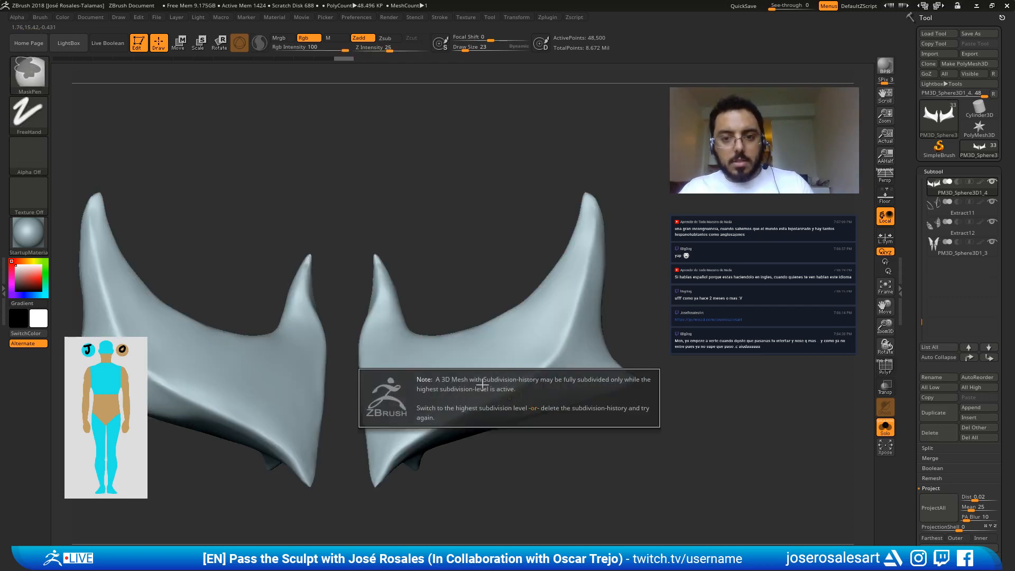
pyautogui.press('d')
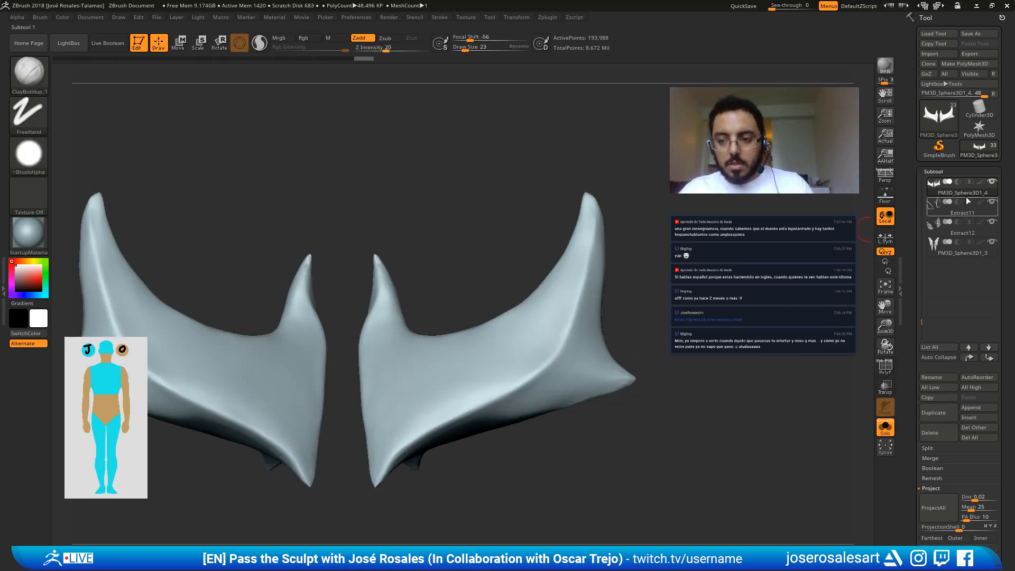
pyautogui.hotkey('ctrl', 'd')
pyautogui.keyDown('alt'); pyautogui.moveTo(478, 352); pyautogui.dragTo(535, 321, button='right'); pyautogui.keyUp('alt')
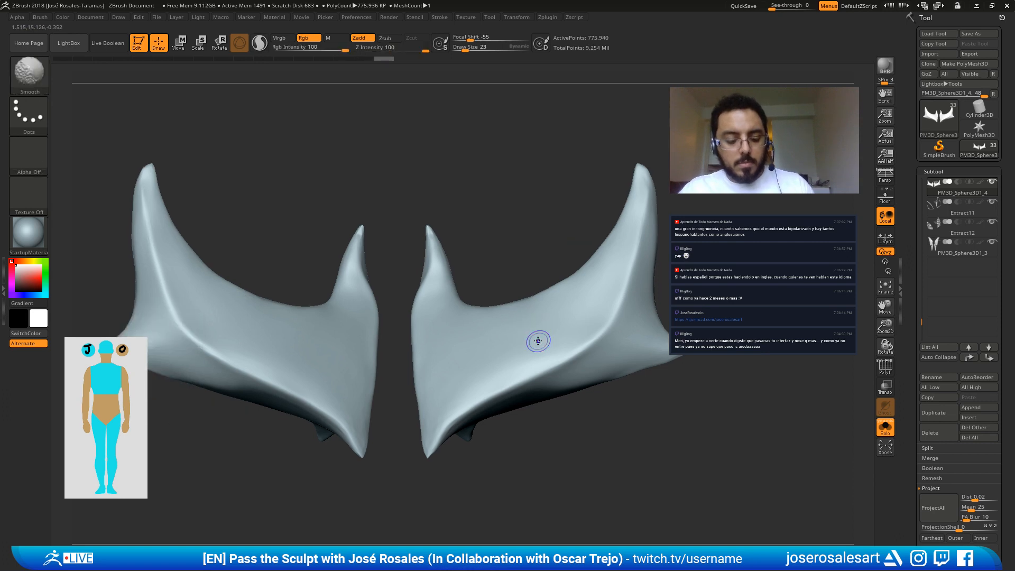
# Step: Select the Standard brush at size 14 and set it to paint color only, with Rgb on and Zadd off
pyautogui.hotkey('shift', 'f')
pyautogui.hotkey('shift', 'f')
pyautogui.press('s')
pyautogui.moveTo(557, 347); pyautogui.dragTo(553, 347)
pyautogui.keyDown('alt'); pyautogui.moveTo(553, 347); pyautogui.dragTo(529, 328, button='right'); pyautogui.keyUp('alt')
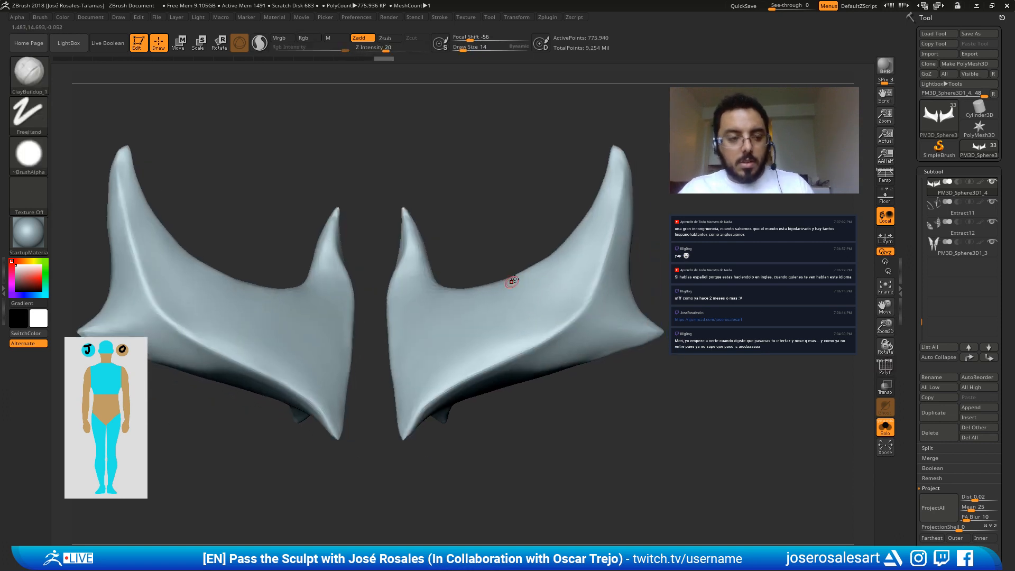
pyautogui.press('b')
pyautogui.press('s')
pyautogui.press('t')
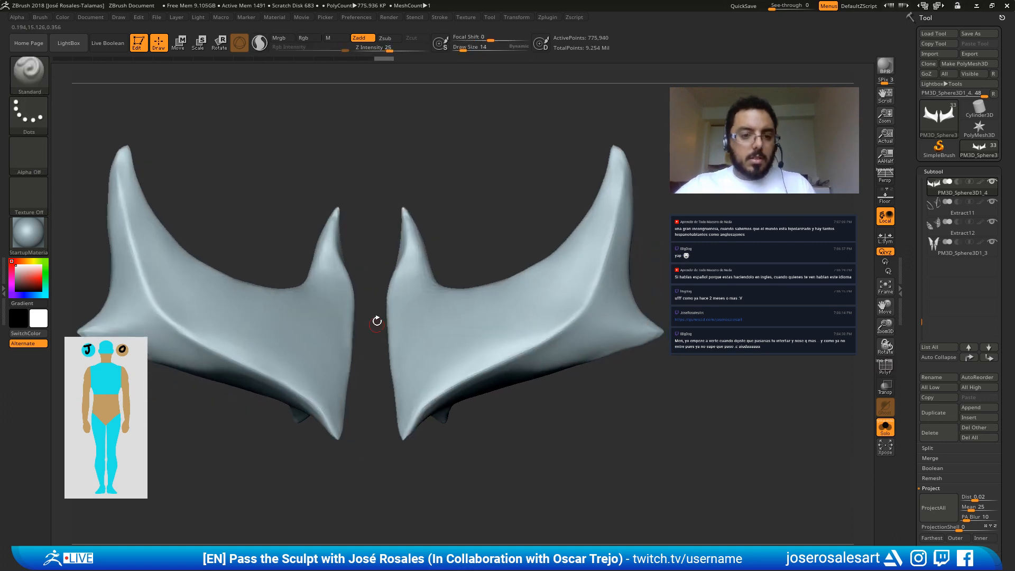
pyautogui.click(364, 38)
pyautogui.click(306, 38)
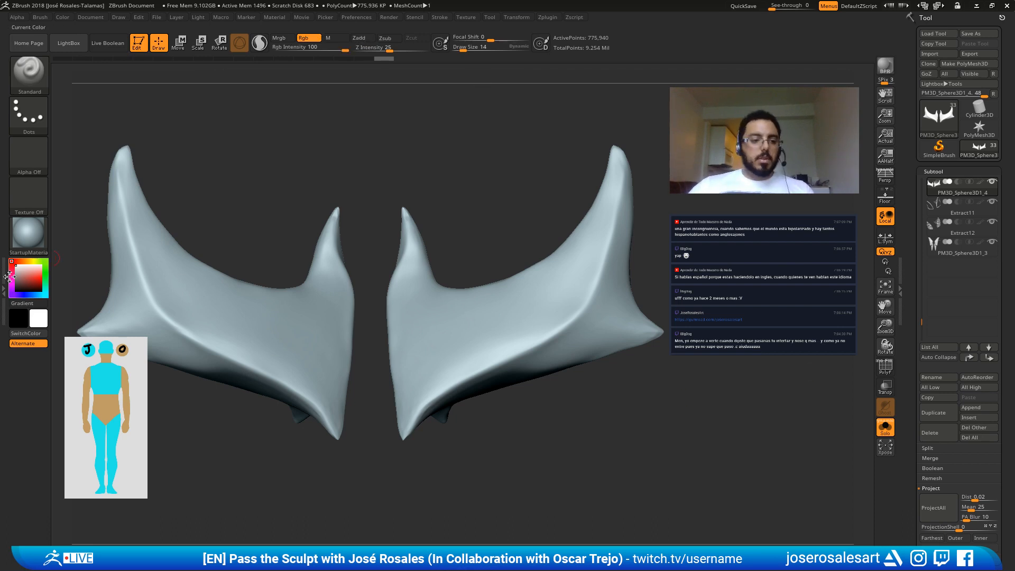
# Step: Fill the thigh armor with white and pick black as the paint color
pyautogui.click(63, 17)
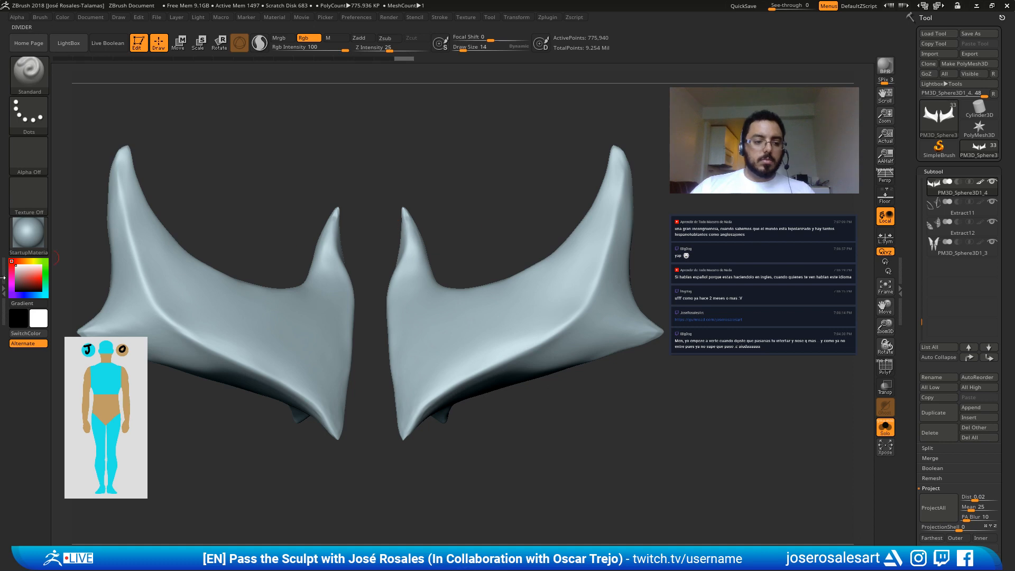
pyautogui.click(16, 290)
pyautogui.moveTo(581, 275)
pyautogui.keyDown('alt'); pyautogui.mouseDown(button='right')
pyautogui.moveTo(545, 209)
pyautogui.moveTo(571, 245)
pyautogui.moveTo(473, 323)
pyautogui.mouseUp(button='right'); pyautogui.keyUp('alt')
# Step: Adjust the Standard brush's Lazy Mouse stroke settings
pyautogui.click(442, 18)
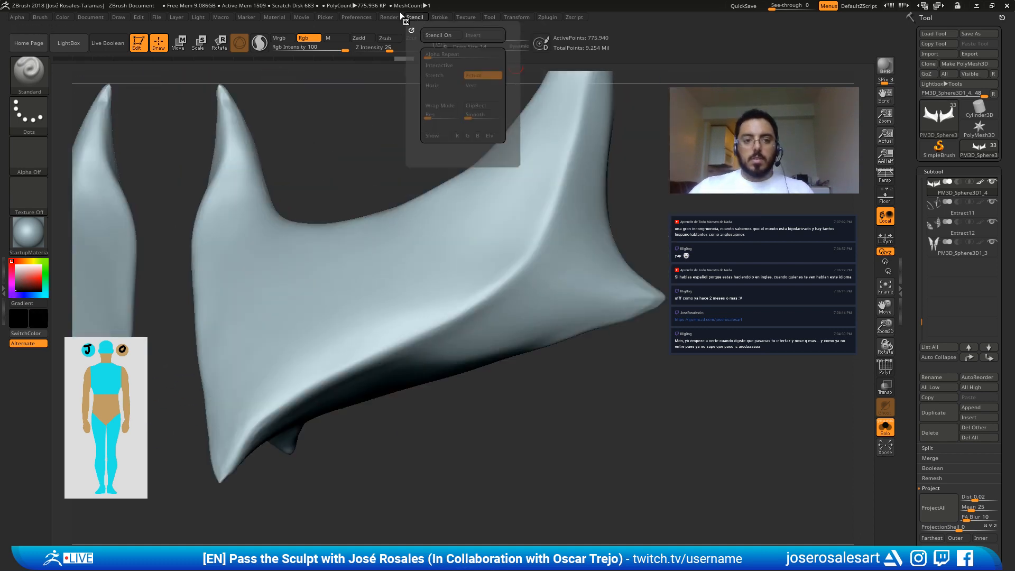
pyautogui.moveTo(400, 12)
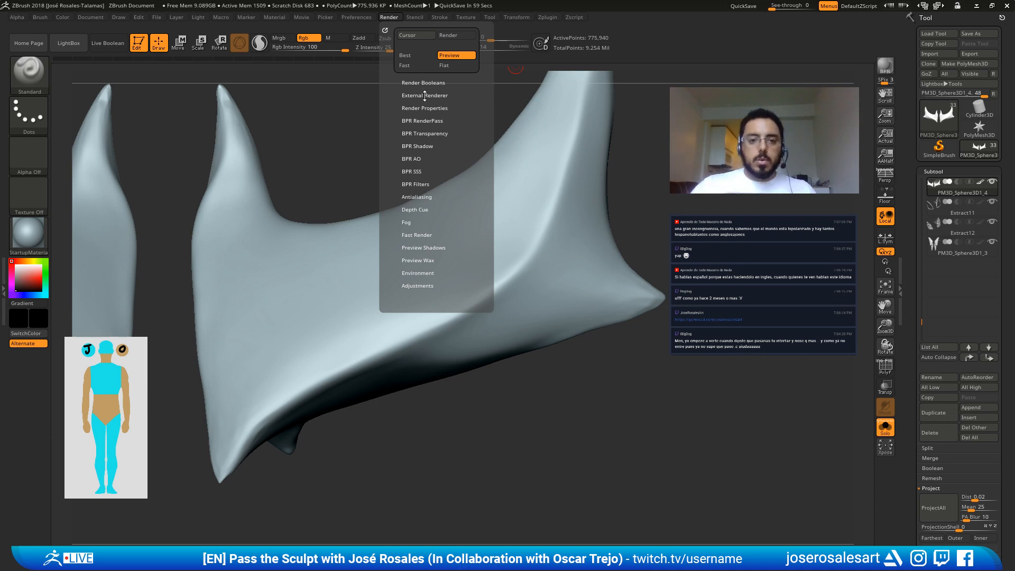
pyautogui.moveTo(439, 17)
pyautogui.click(466, 156)
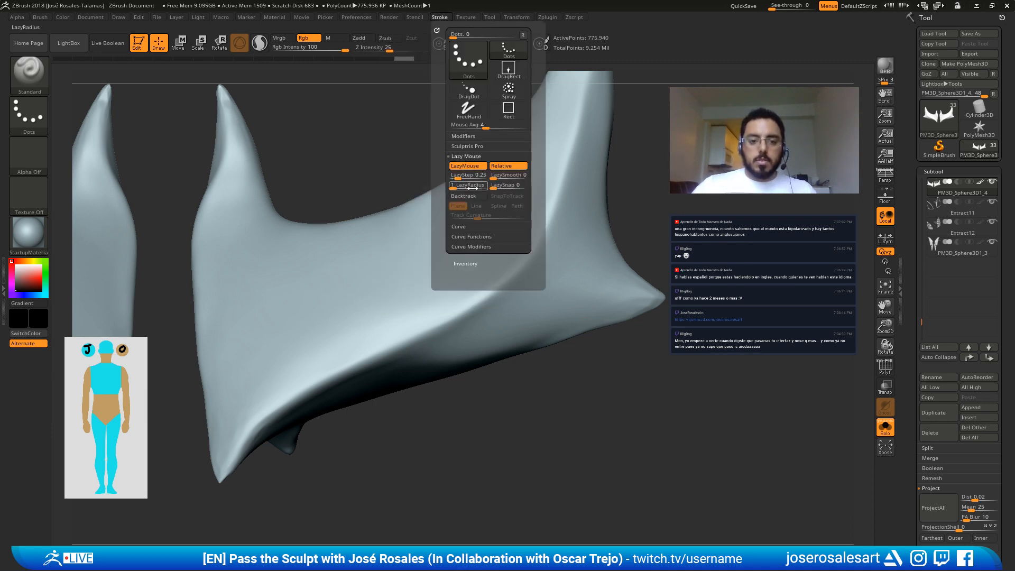
pyautogui.moveTo(459, 178); pyautogui.dragTo(464, 186)
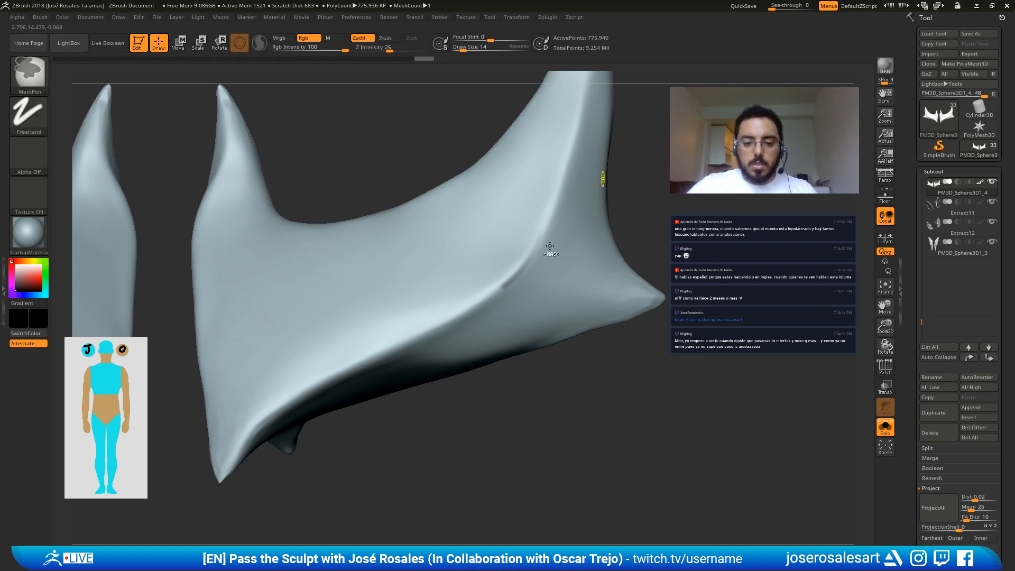
# Step: Try painting a black line along the ridge of the thigh armor
pyautogui.moveTo(586, 219)
pyautogui.mouseDown()
pyautogui.moveTo(475, 278)
pyautogui.moveTo(341, 373)
pyautogui.moveTo(402, 336)
pyautogui.mouseUp()
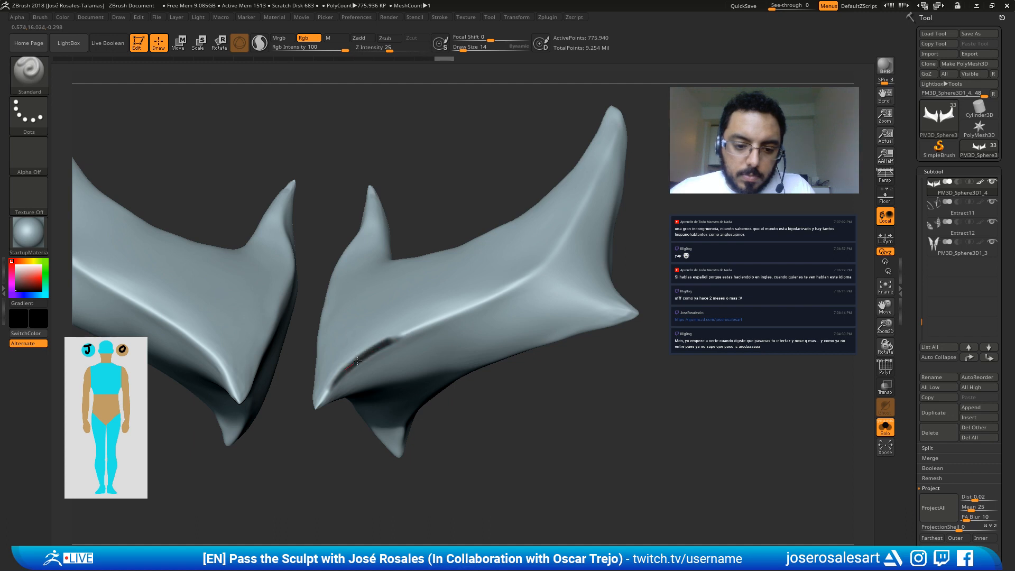
pyautogui.moveTo(349, 366); pyautogui.dragTo(445, 316)
pyautogui.moveTo(380, 346); pyautogui.dragTo(467, 309)
pyautogui.moveTo(400, 337); pyautogui.dragTo(419, 330)
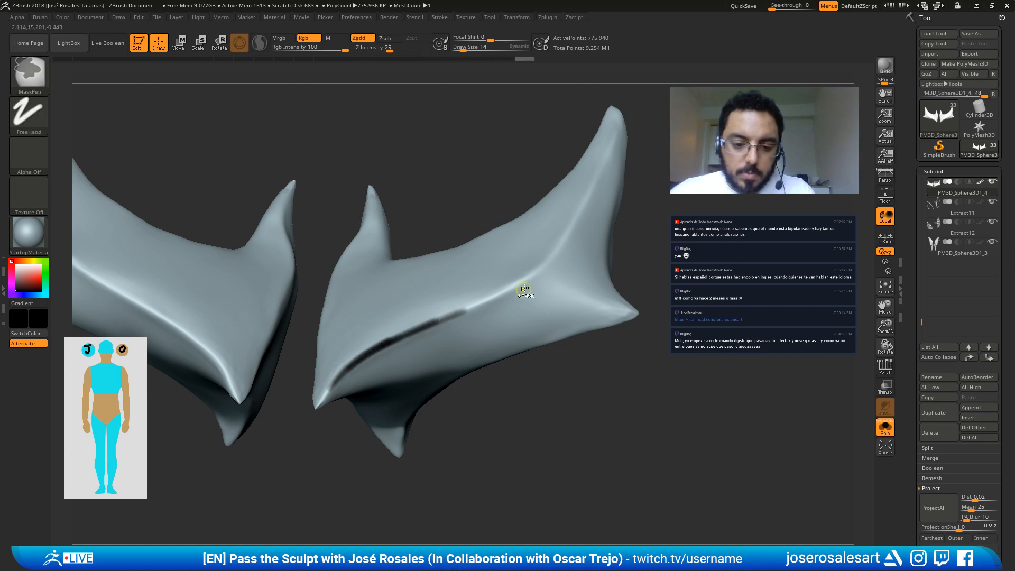
# Step: Undo the painted ridge line and the white fill of the thigh armor
pyautogui.hotkey('ctrl', 'z')
pyautogui.hotkey('ctrl', 'z')
pyautogui.hotkey('ctrl', 'z')
pyautogui.hotkey('ctrl', 'z')
pyautogui.hotkey('ctrl', 'z')
pyautogui.hotkey('ctrl', 'z')
pyautogui.hotkey('ctrl', 'z')
pyautogui.hotkey('ctrl', 'z')
pyautogui.hotkey('ctrl', 'z')
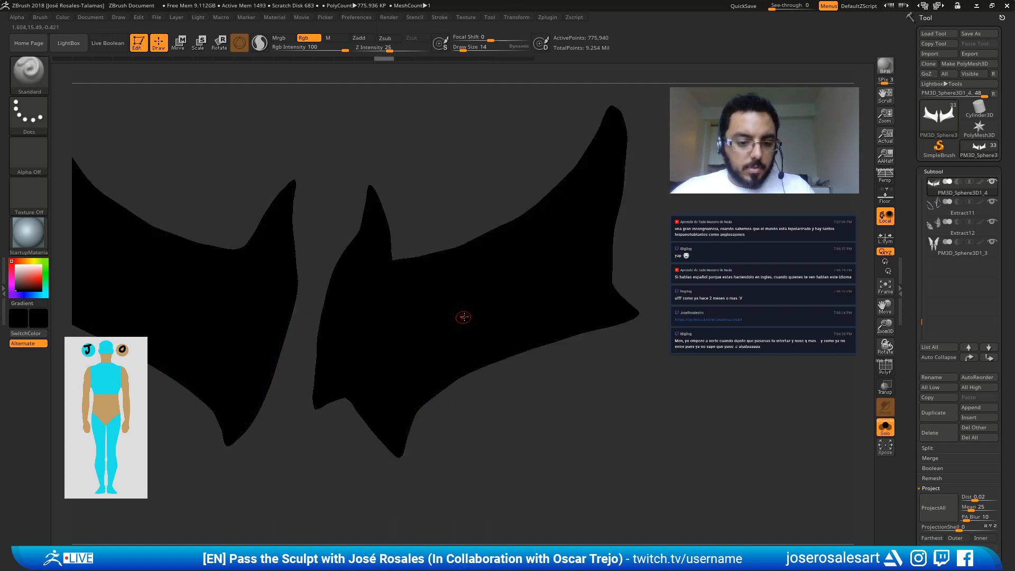
# Step: Fill the thigh armor with white again, set the brush size to 23 and pick black as the paint color
pyautogui.click(16, 266)
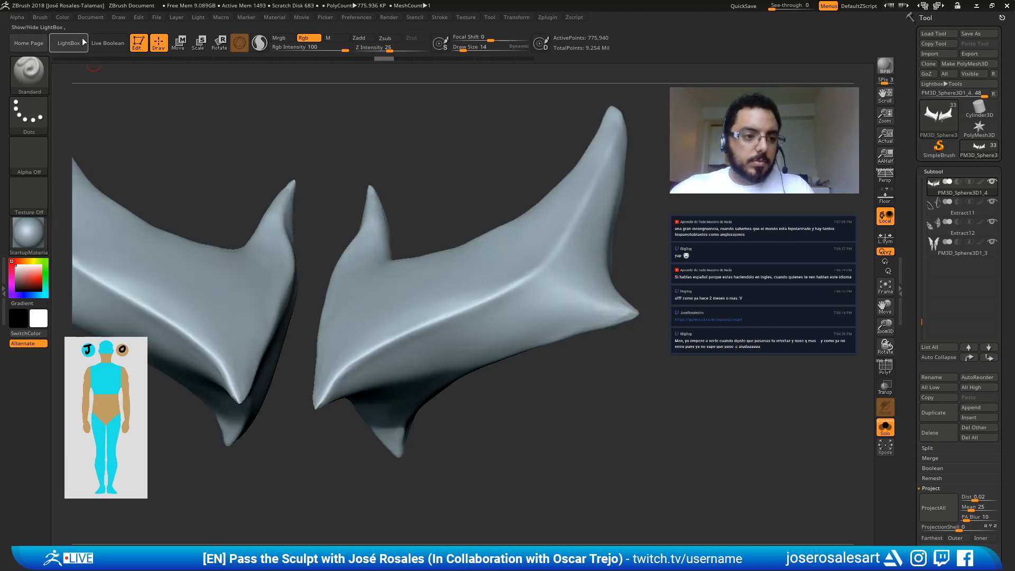
pyautogui.click(65, 14)
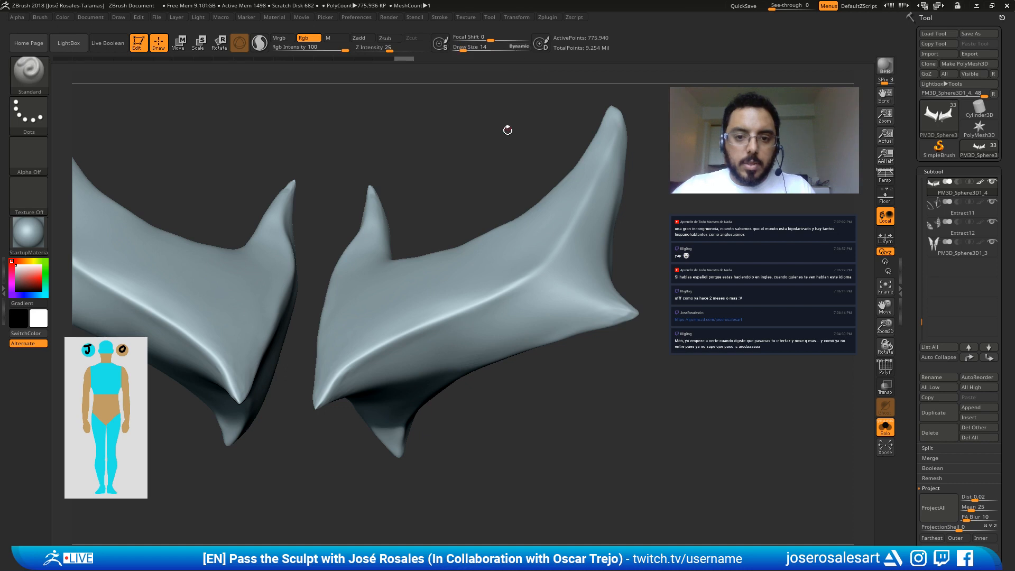
pyautogui.moveTo(508, 129)
pyautogui.mouseDown()
pyautogui.moveTo(483, 251)
pyautogui.moveTo(474, 247)
pyautogui.mouseUp()
pyautogui.press('s')
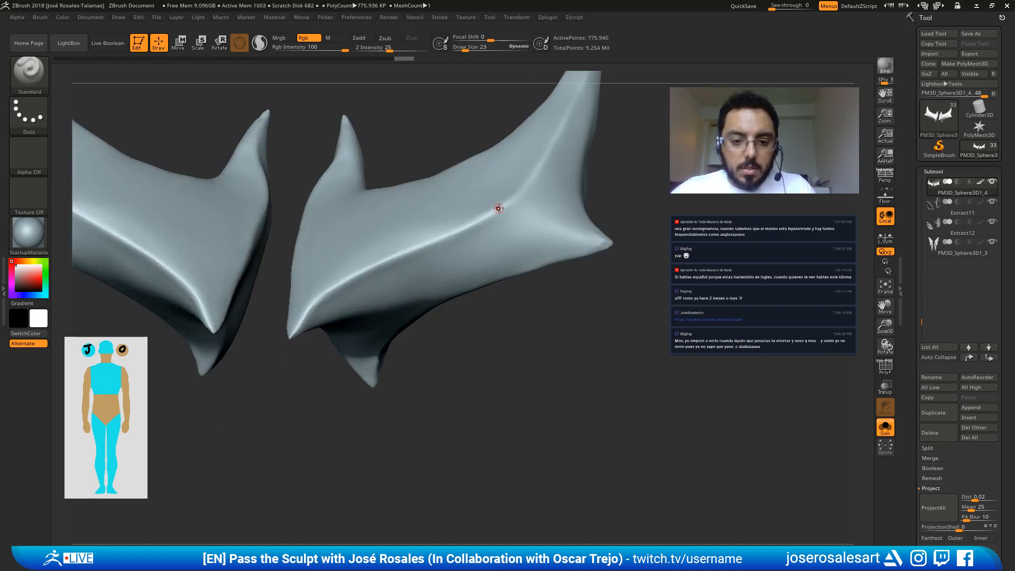
pyautogui.moveTo(409, 258); pyautogui.dragTo(398, 264)
pyautogui.moveTo(16, 287); pyautogui.dragTo(10, 297)
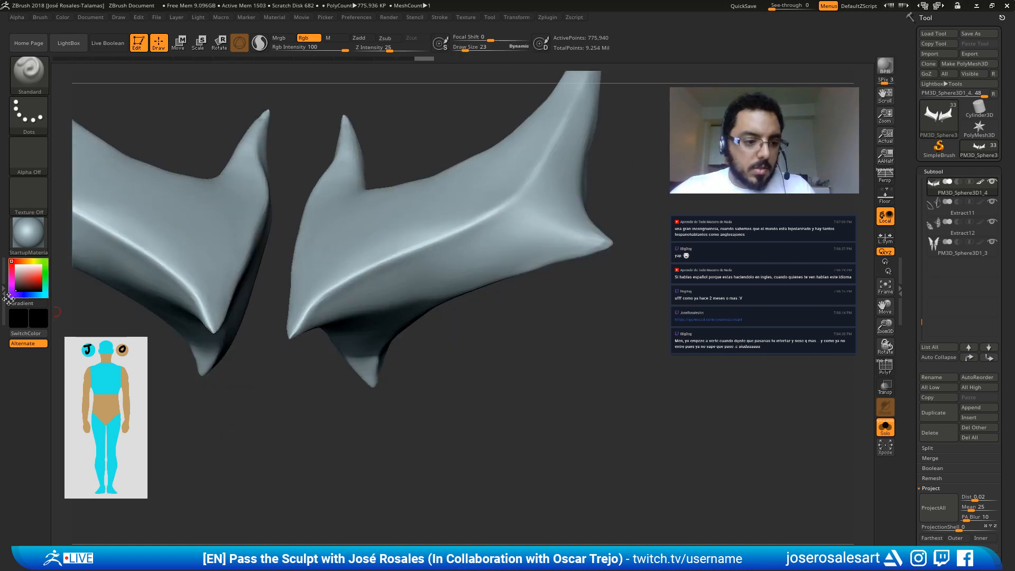
# Step: Try a black stroke along the ridge at brush size 23 and undo it
pyautogui.moveTo(472, 219); pyautogui.dragTo(482, 222, button='right')
pyautogui.moveTo(489, 212); pyautogui.dragTo(405, 263)
pyautogui.hotkey('ctrl', 'z')
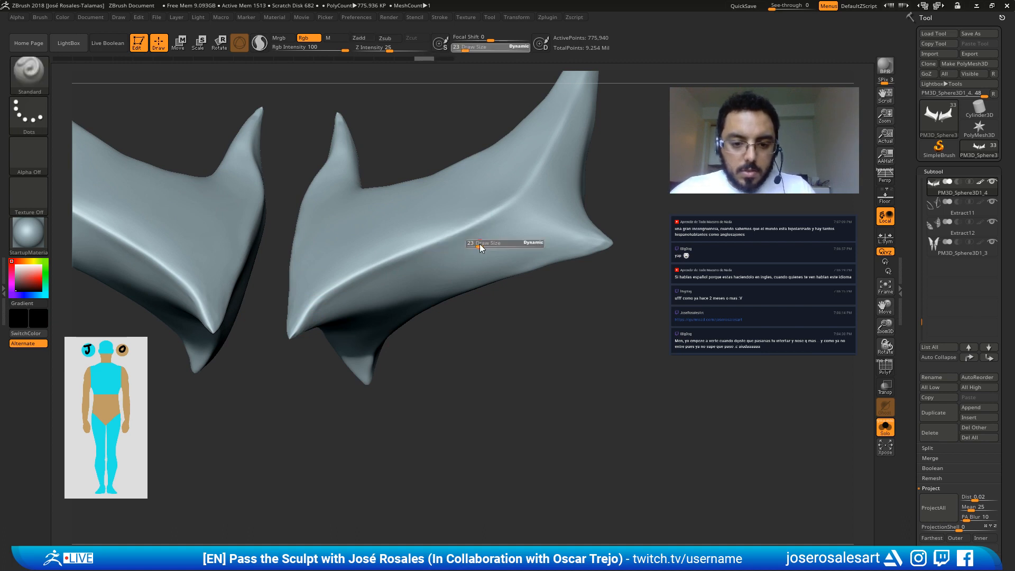
# Step: Set the brush size to 14 and paint a thin black line along the ridge of the thigh armor
pyautogui.moveTo(480, 247); pyautogui.dragTo(477, 242)
pyautogui.press('s')
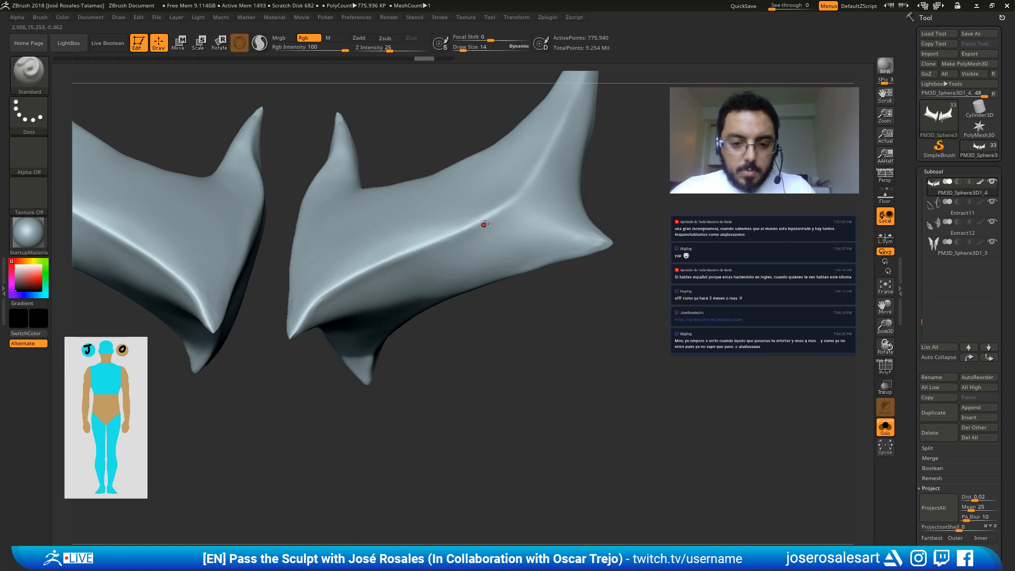
pyautogui.moveTo(515, 198); pyautogui.dragTo(320, 296)
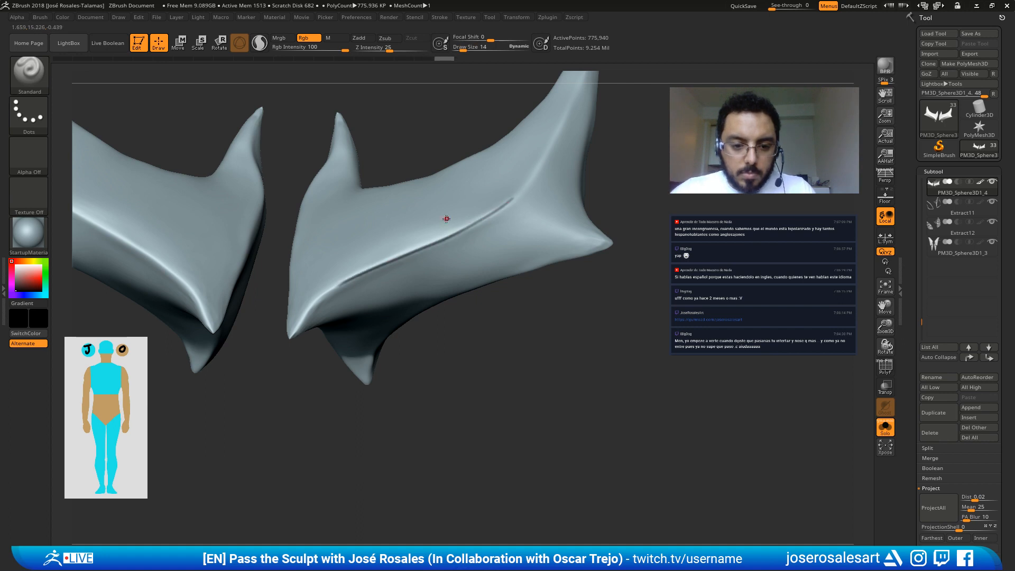
pyautogui.moveTo(450, 205)
pyautogui.mouseDown(button='right')
pyautogui.moveTo(465, 244)
pyautogui.moveTo(370, 264)
pyautogui.mouseUp(button='right')
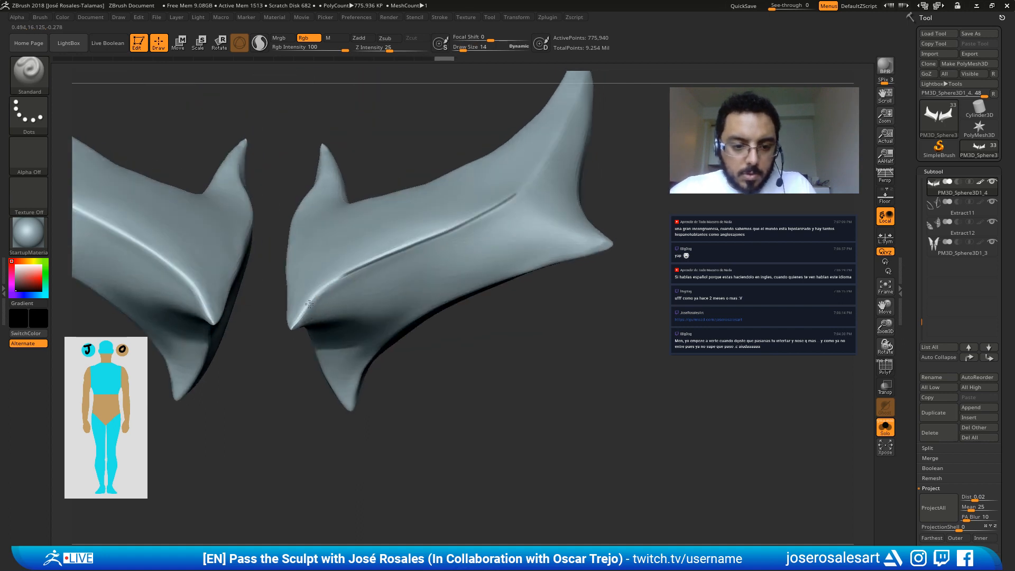
pyautogui.moveTo(372, 261)
pyautogui.mouseDown()
pyautogui.moveTo(317, 290)
pyautogui.moveTo(331, 293)
pyautogui.mouseUp()
pyautogui.moveTo(510, 185)
pyautogui.keyDown('alt'); pyautogui.mouseDown(button='right')
pyautogui.moveTo(406, 253)
pyautogui.moveTo(425, 207)
pyautogui.mouseUp(button='right'); pyautogui.keyUp('alt')
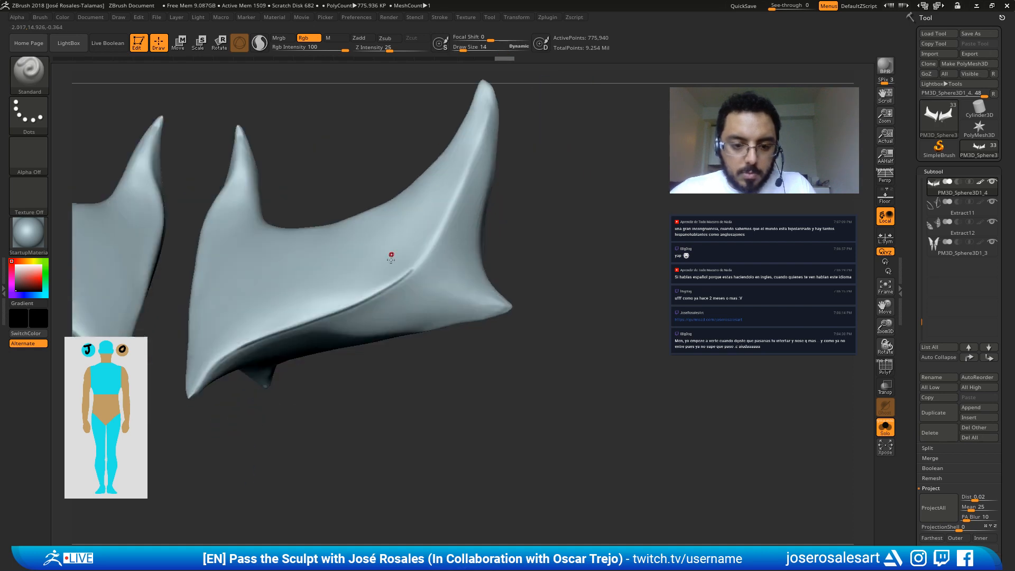
pyautogui.moveTo(391, 258); pyautogui.dragTo(375, 296, button='right')
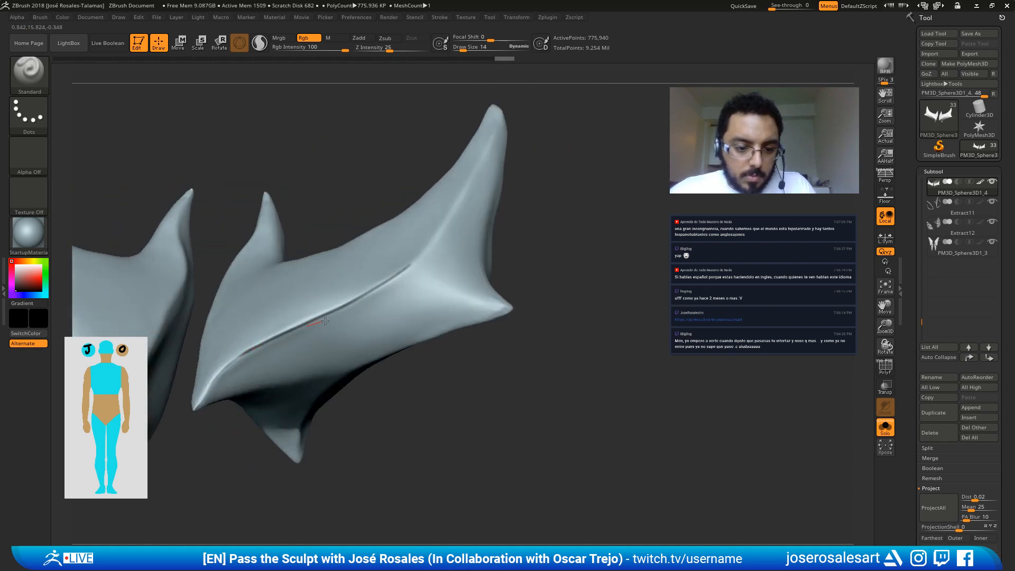
pyautogui.moveTo(324, 321); pyautogui.dragTo(410, 254)
# Step: Go over the black ridge line again along its length to make it darker and more even
pyautogui.moveTo(439, 166); pyautogui.dragTo(424, 266, button='right')
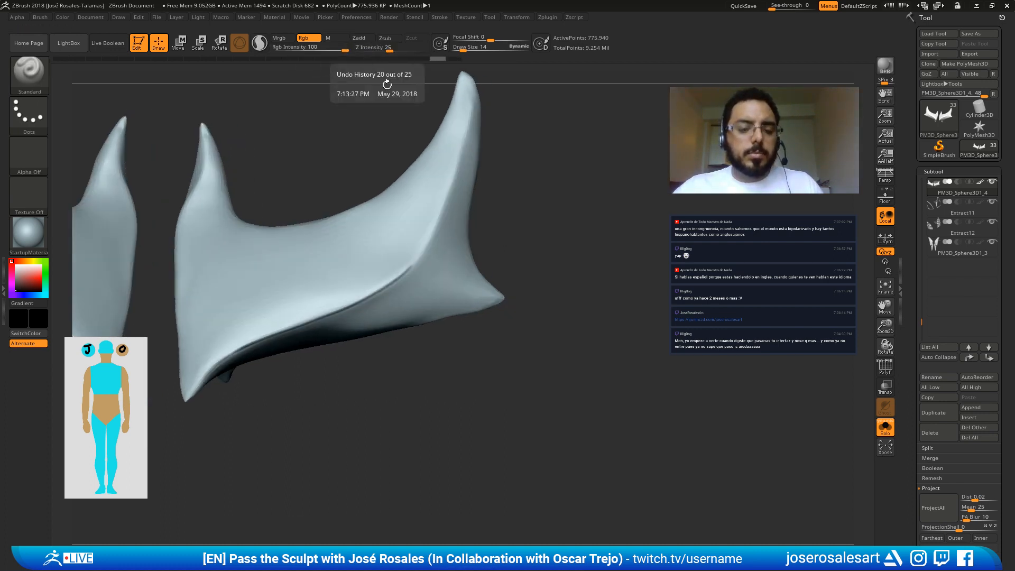
pyautogui.moveTo(458, 288)
pyautogui.mouseDown(button='right')
pyautogui.moveTo(459, 317)
pyautogui.moveTo(447, 253)
pyautogui.mouseUp(button='right')
pyautogui.moveTo(382, 288)
pyautogui.mouseDown()
pyautogui.moveTo(414, 257)
pyautogui.moveTo(354, 309)
pyautogui.mouseUp()
pyautogui.hotkey('ctrl', 'z')
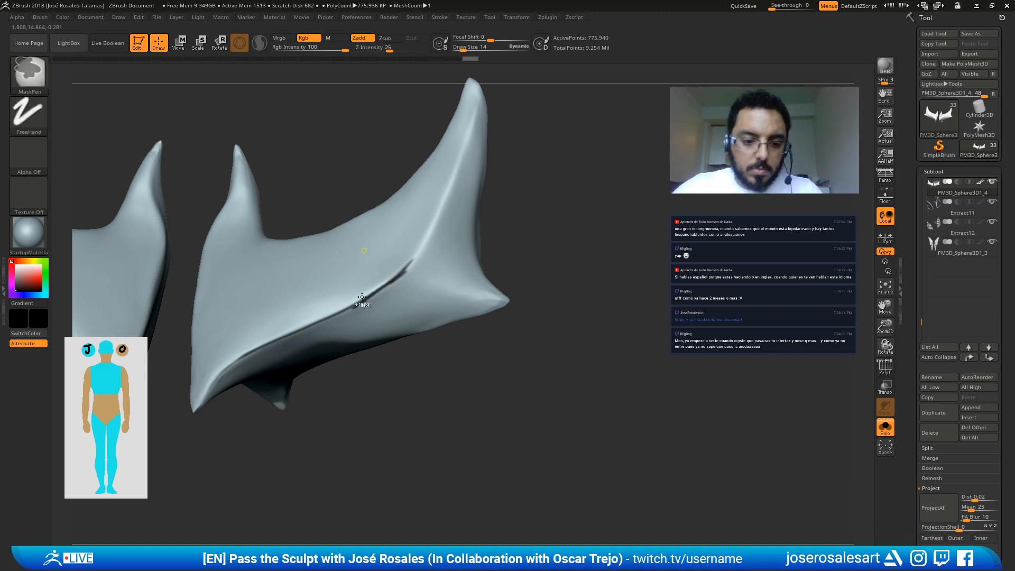
pyautogui.hotkey('ctrl', 'shift', 'z')
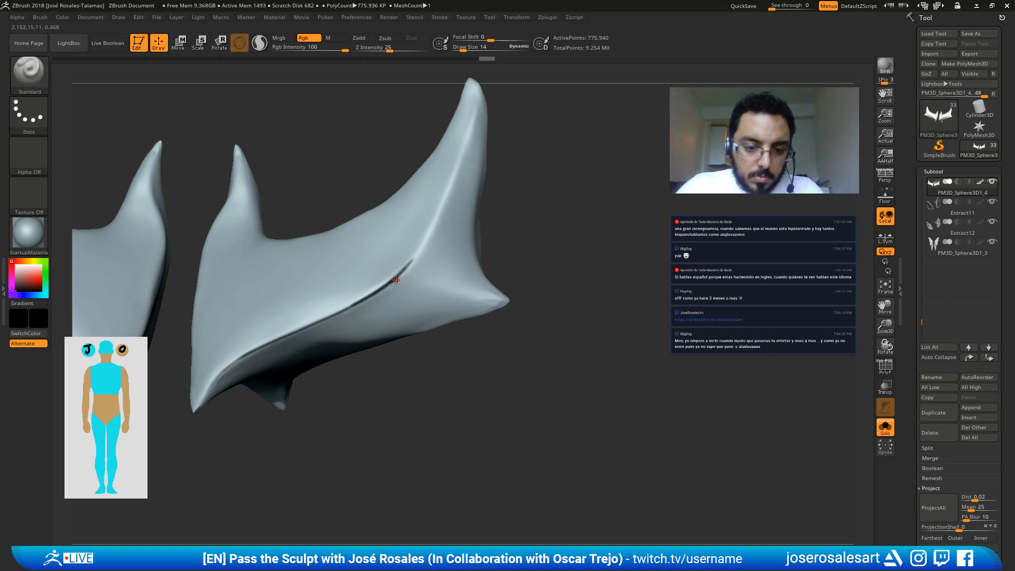
pyautogui.moveTo(338, 313); pyautogui.dragTo(279, 338)
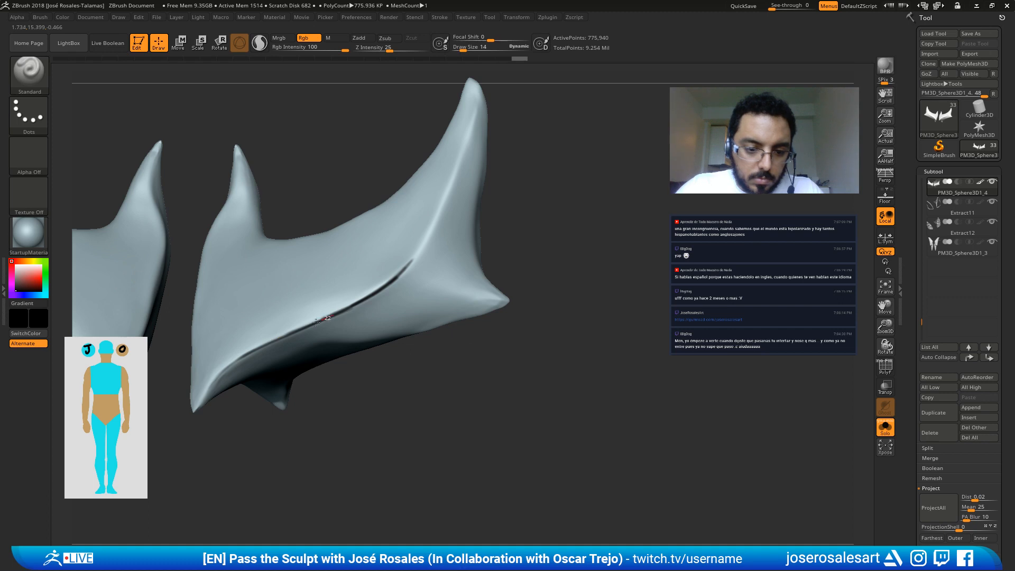
pyautogui.moveTo(330, 316); pyautogui.dragTo(251, 353)
pyautogui.moveTo(302, 328); pyautogui.dragTo(363, 298)
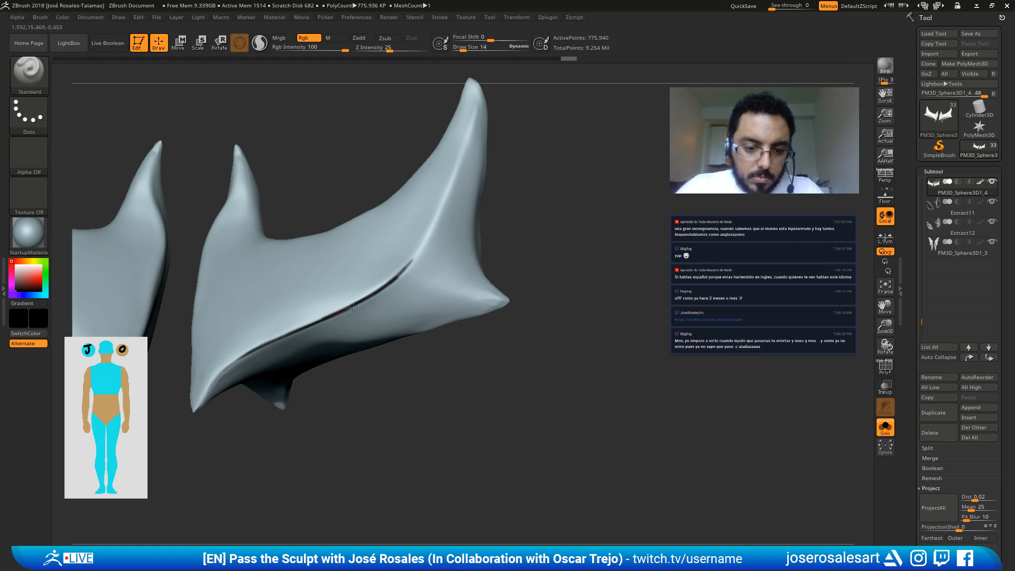
# Step: Extend the black line around the bend of the ridge to the base of the outer horn
pyautogui.moveTo(502, 211)
pyautogui.keyDown('alt'); pyautogui.mouseDown()
pyautogui.moveTo(456, 262)
pyautogui.moveTo(452, 291)
pyautogui.mouseUp(); pyautogui.keyUp('alt')
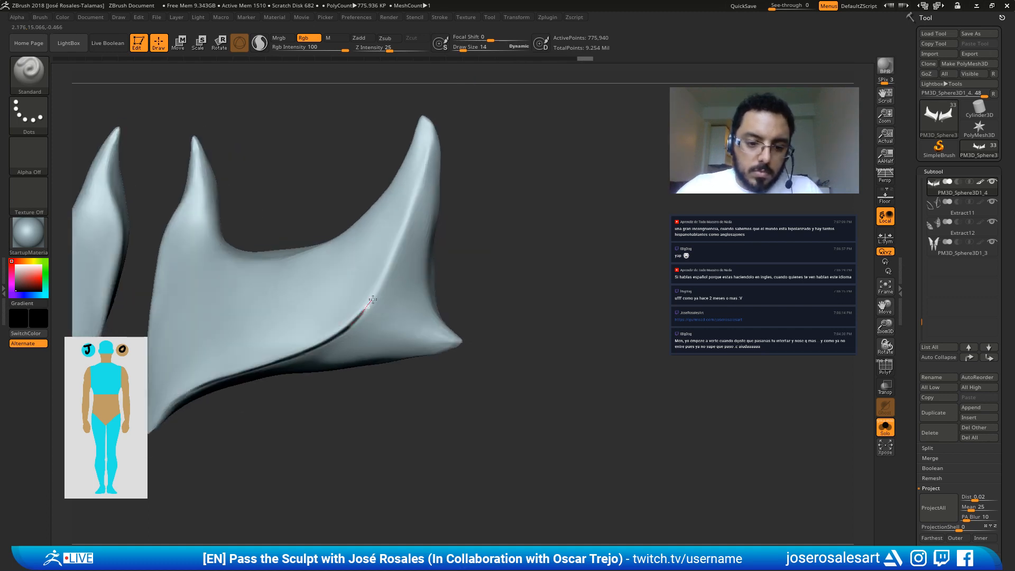
pyautogui.moveTo(373, 299); pyautogui.dragTo(390, 259)
pyautogui.moveTo(369, 253); pyautogui.dragTo(358, 322, button='right')
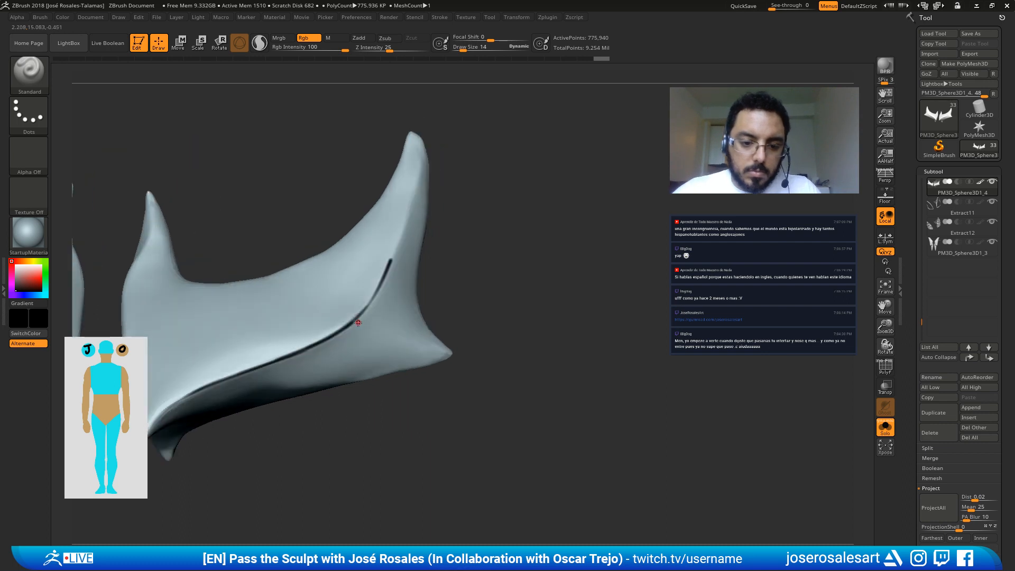
pyautogui.moveTo(363, 313); pyautogui.dragTo(379, 292)
pyautogui.moveTo(348, 325)
pyautogui.mouseDown(button='right')
pyautogui.moveTo(374, 233)
pyautogui.moveTo(396, 268)
pyautogui.mouseUp(button='right')
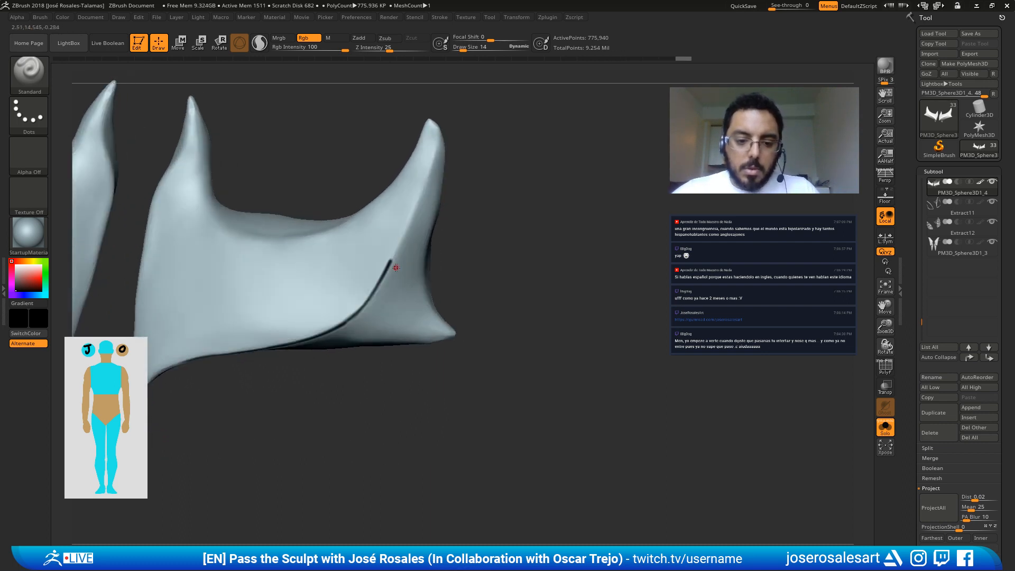
# Step: Try extending the black line up the edge of the outer horn, undoing each stroke
pyautogui.moveTo(389, 263); pyautogui.dragTo(403, 226)
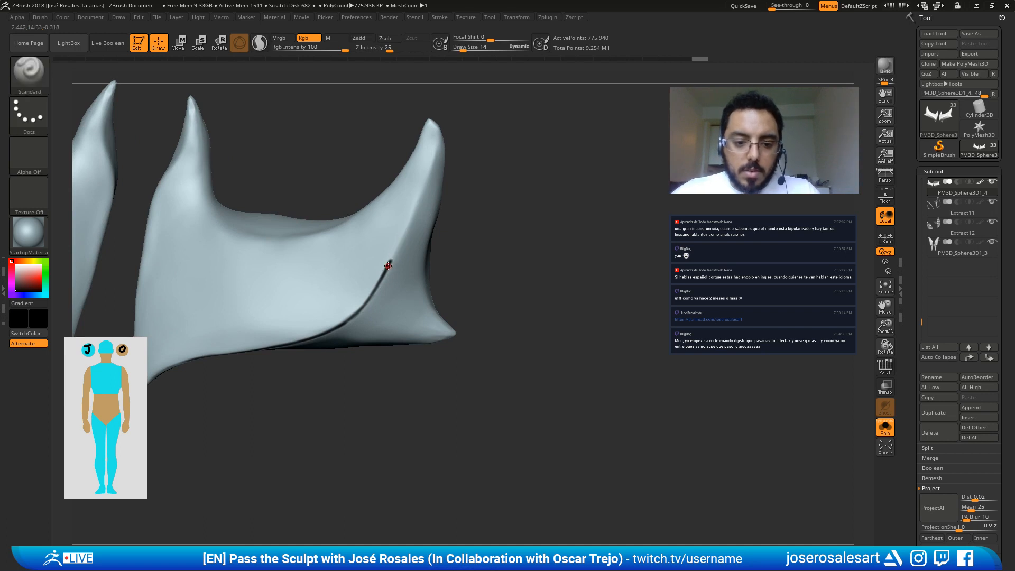
pyautogui.hotkey('ctrl', 'z')
pyautogui.moveTo(391, 268); pyautogui.dragTo(401, 204, button='right')
pyautogui.moveTo(390, 261); pyautogui.dragTo(413, 208)
pyautogui.hotkey('ctrl', 'z')
pyautogui.moveTo(390, 259); pyautogui.dragTo(415, 207)
pyautogui.hotkey('ctrl', 'z')
# Step: Extend the black line along the outer horn to its tip and down the ridge to the armor's inner lower point
pyautogui.moveTo(415, 207)
pyautogui.mouseDown(button='right')
pyautogui.moveTo(388, 213)
pyautogui.moveTo(399, 248)
pyautogui.moveTo(374, 256)
pyautogui.mouseUp(button='right')
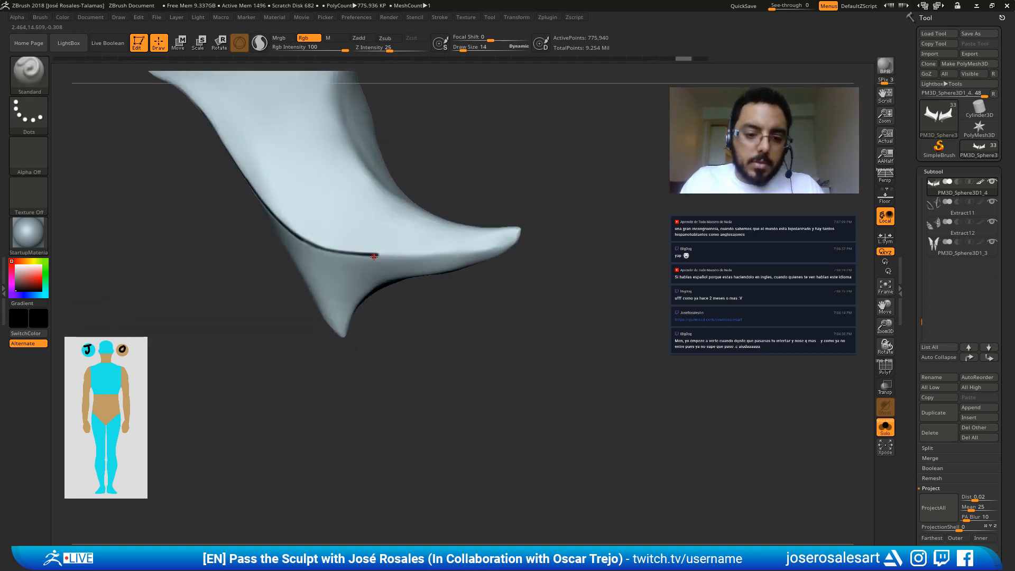
pyautogui.moveTo(391, 257); pyautogui.dragTo(523, 236)
pyautogui.moveTo(517, 239)
pyautogui.mouseDown(button='right')
pyautogui.moveTo(408, 242)
pyautogui.moveTo(425, 239)
pyautogui.moveTo(407, 302)
pyautogui.moveTo(252, 370)
pyautogui.moveTo(321, 353)
pyautogui.mouseUp(button='right')
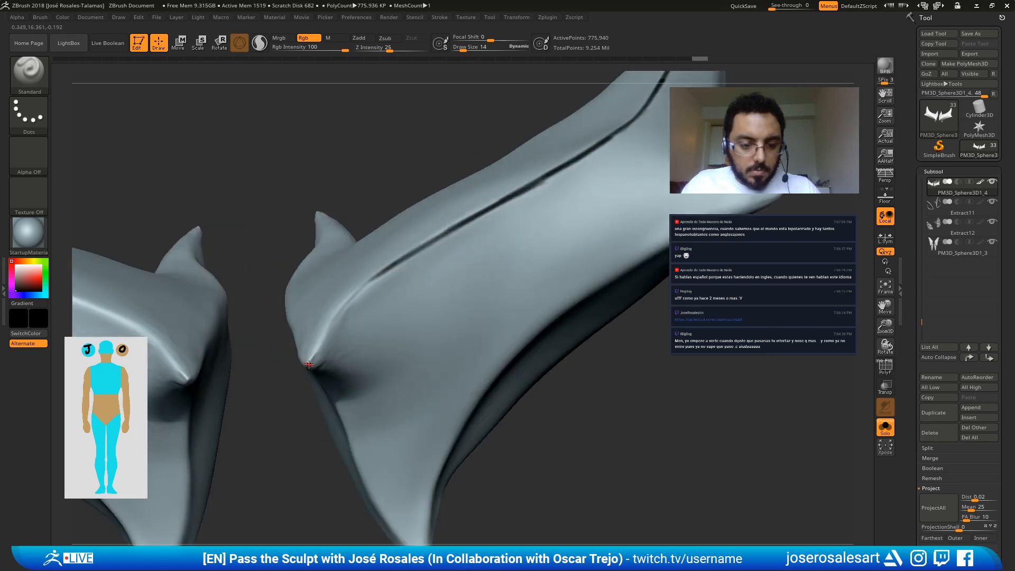
pyautogui.moveTo(325, 338)
pyautogui.mouseDown()
pyautogui.moveTo(370, 278)
pyautogui.moveTo(418, 248)
pyautogui.mouseUp()
pyautogui.hotkey('ctrl', 'z')
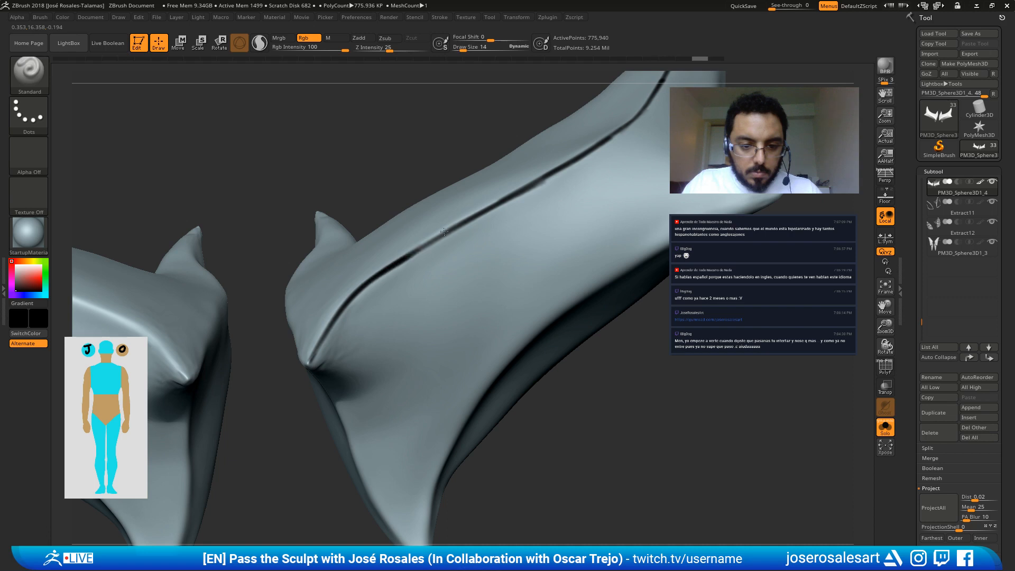
pyautogui.moveTo(417, 249)
pyautogui.mouseDown(button='right')
pyautogui.moveTo(376, 344)
pyautogui.moveTo(367, 303)
pyautogui.moveTo(355, 353)
pyautogui.moveTo(320, 360)
pyautogui.mouseUp(button='right')
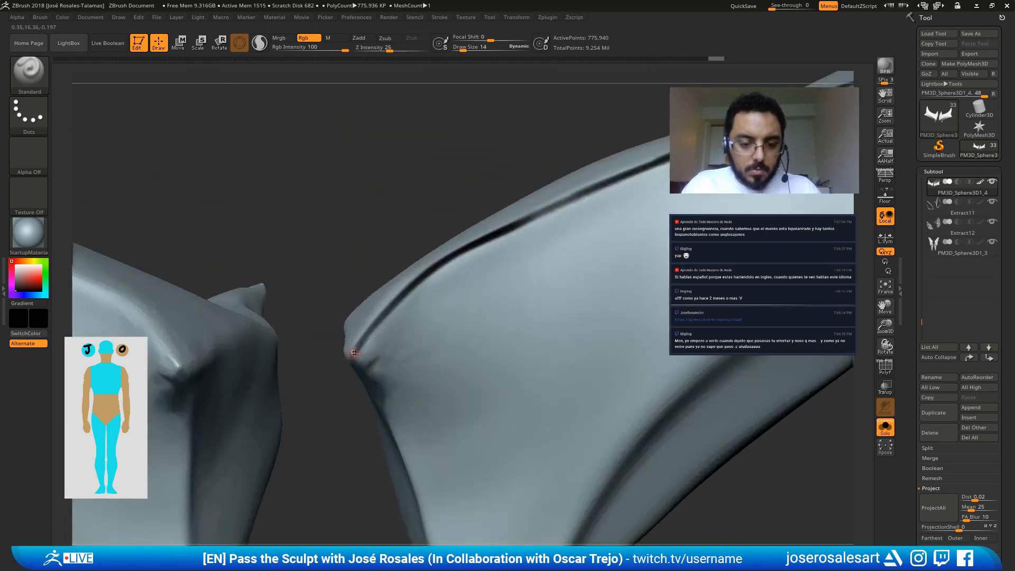
pyautogui.moveTo(353, 354); pyautogui.dragTo(408, 280)
pyautogui.keyDown('ctrl'); pyautogui.moveTo(359, 312); pyautogui.dragTo(352, 268, button='right'); pyautogui.keyUp('ctrl')
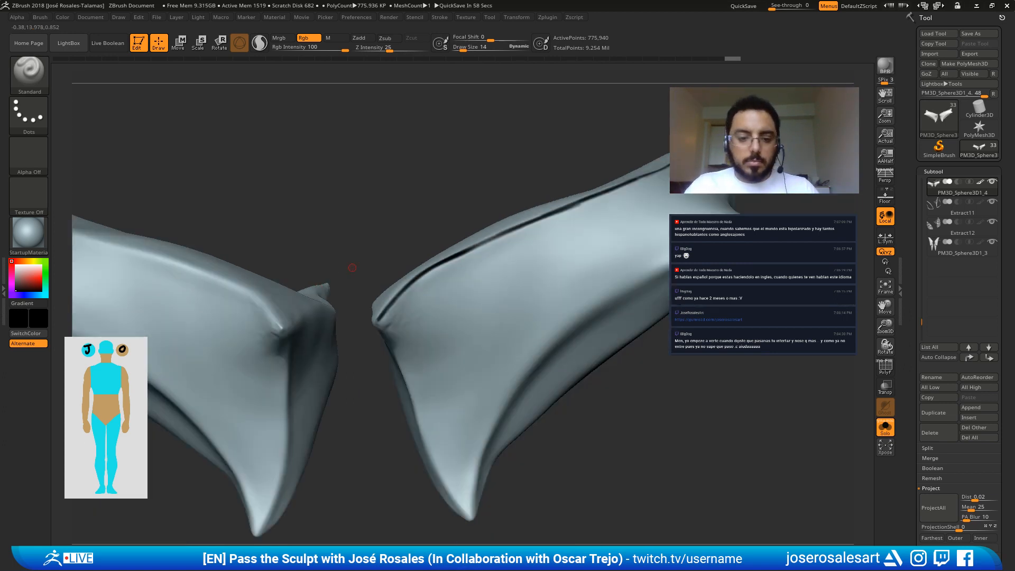
# Step: Paint a black line along the long side ridge of the thigh armor up to the horn's tip
pyautogui.moveTo(393, 290)
pyautogui.mouseDown(button='right')
pyautogui.moveTo(421, 246)
pyautogui.moveTo(426, 260)
pyautogui.moveTo(418, 244)
pyautogui.moveTo(351, 249)
pyautogui.moveTo(389, 180)
pyautogui.moveTo(485, 295)
pyautogui.moveTo(413, 227)
pyautogui.moveTo(408, 301)
pyautogui.moveTo(424, 274)
pyautogui.moveTo(364, 273)
pyautogui.mouseUp(button='right')
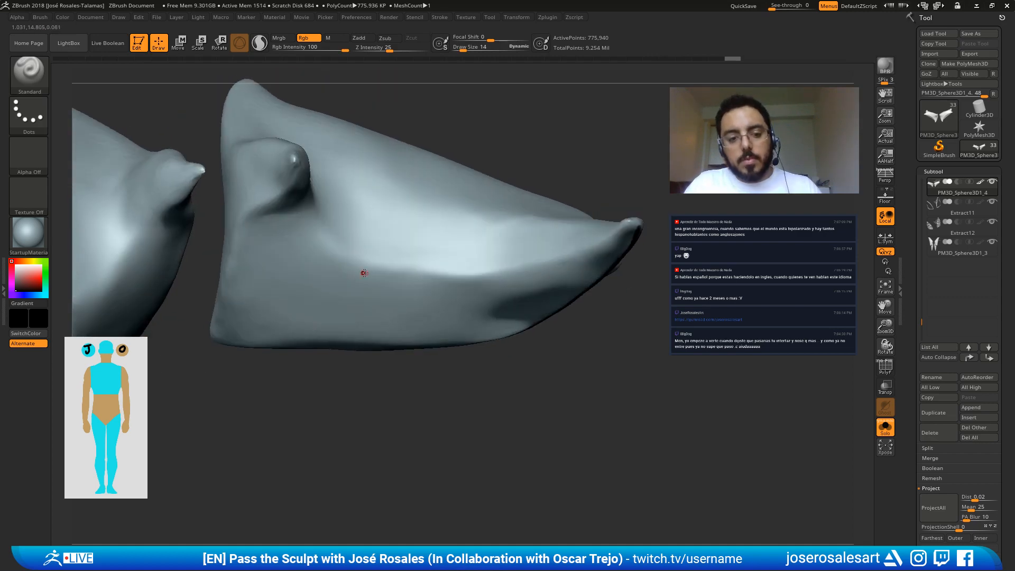
pyautogui.moveTo(363, 265)
pyautogui.mouseDown()
pyautogui.moveTo(465, 277)
pyautogui.moveTo(569, 256)
pyautogui.mouseUp()
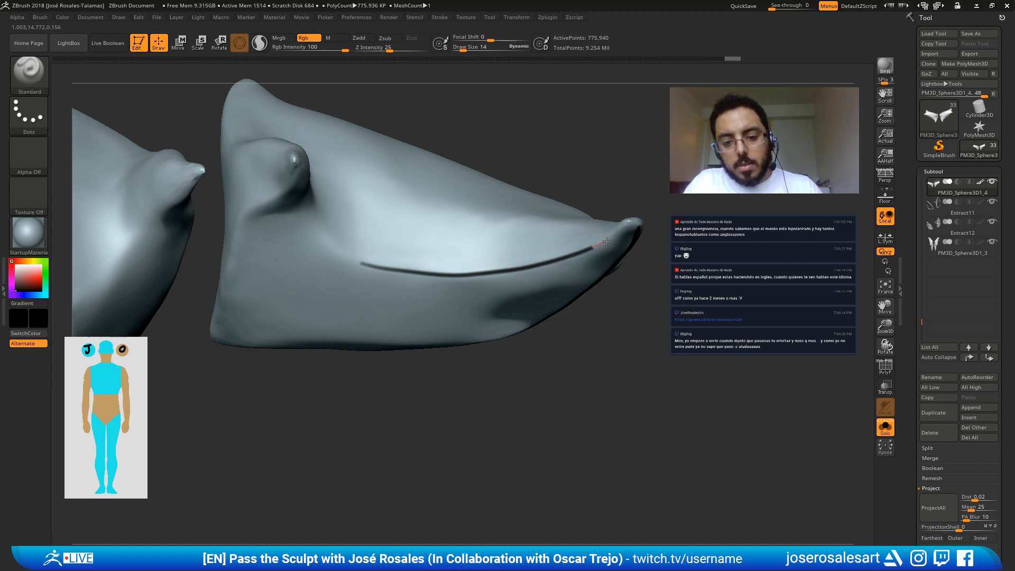
pyautogui.moveTo(636, 225)
pyautogui.mouseDown()
pyautogui.moveTo(510, 233)
pyautogui.moveTo(545, 196)
pyautogui.mouseUp()
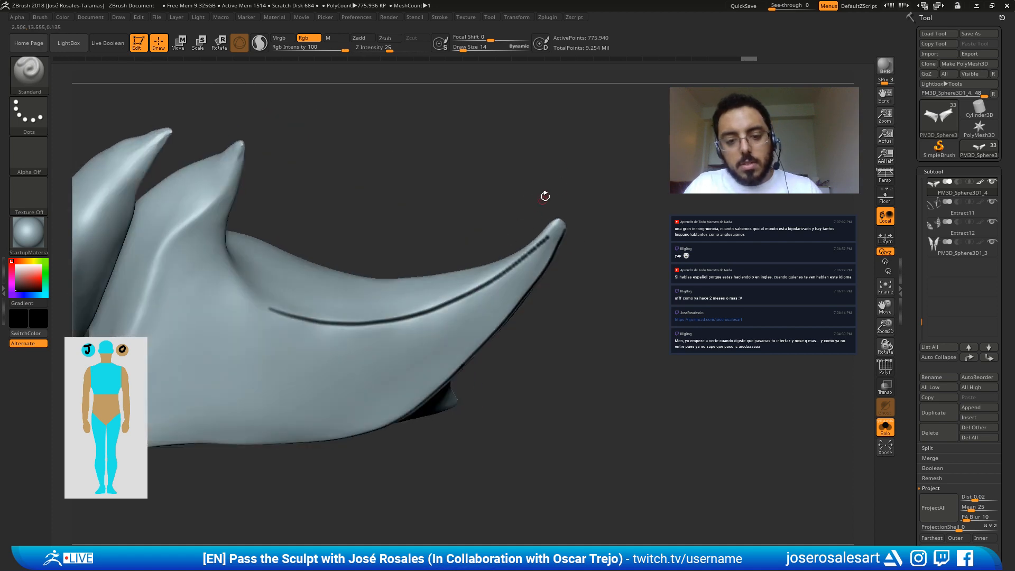
# Step: Set white as the alternate color, paint out the misplaced black strokes near the horn's tip, and return to black
pyautogui.click(30, 270)
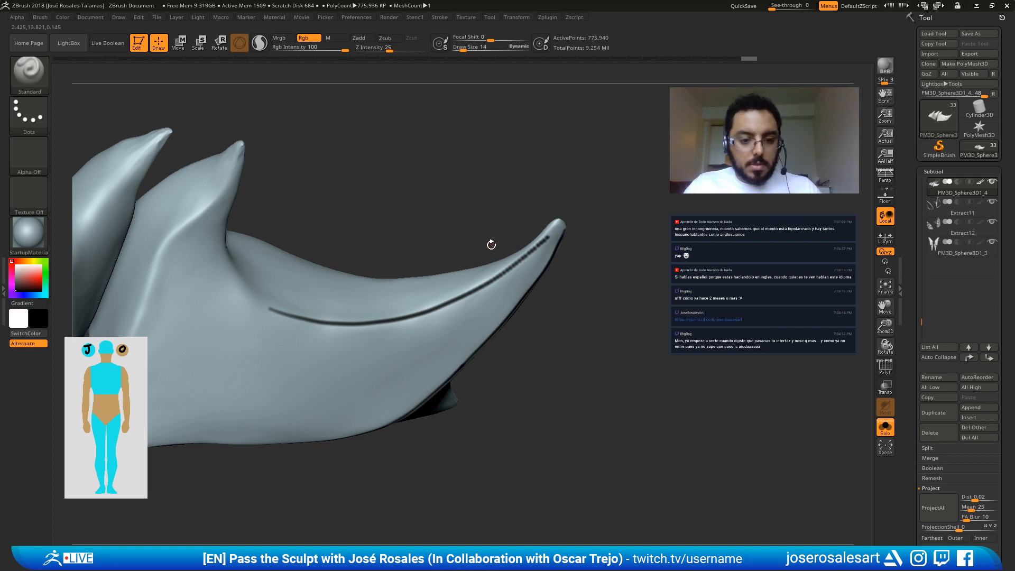
pyautogui.moveTo(489, 243)
pyautogui.mouseDown()
pyautogui.moveTo(533, 247)
pyautogui.moveTo(510, 274)
pyautogui.moveTo(525, 269)
pyautogui.mouseUp()
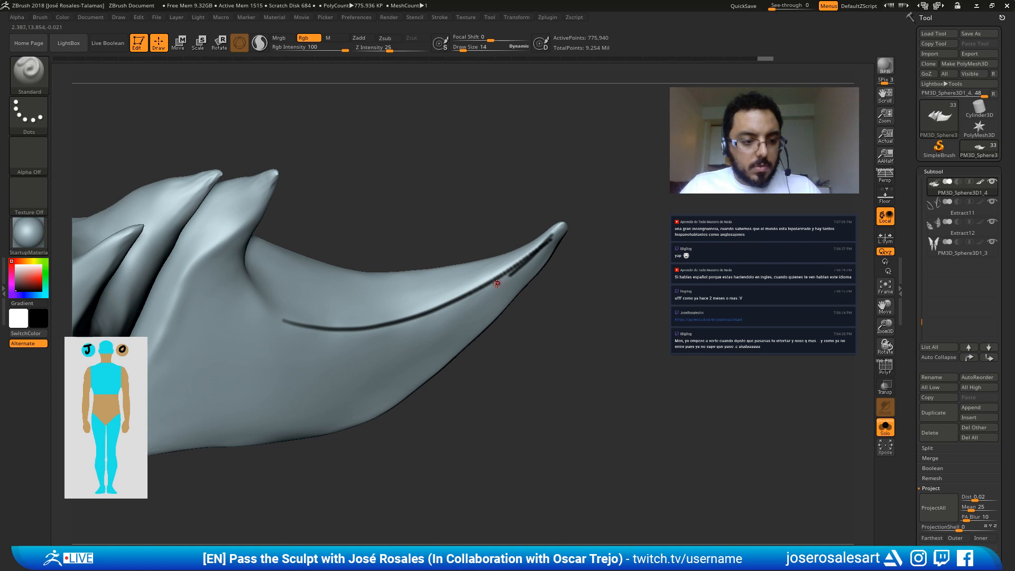
pyautogui.press('v')
pyautogui.moveTo(511, 260)
pyautogui.mouseDown()
pyautogui.moveTo(543, 236)
pyautogui.moveTo(530, 257)
pyautogui.mouseUp()
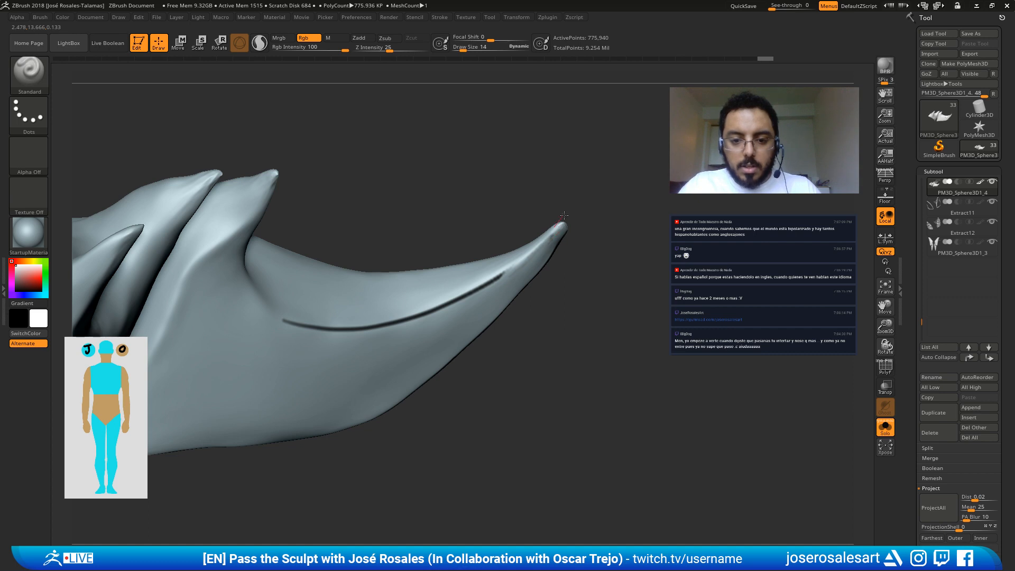
pyautogui.press('v')
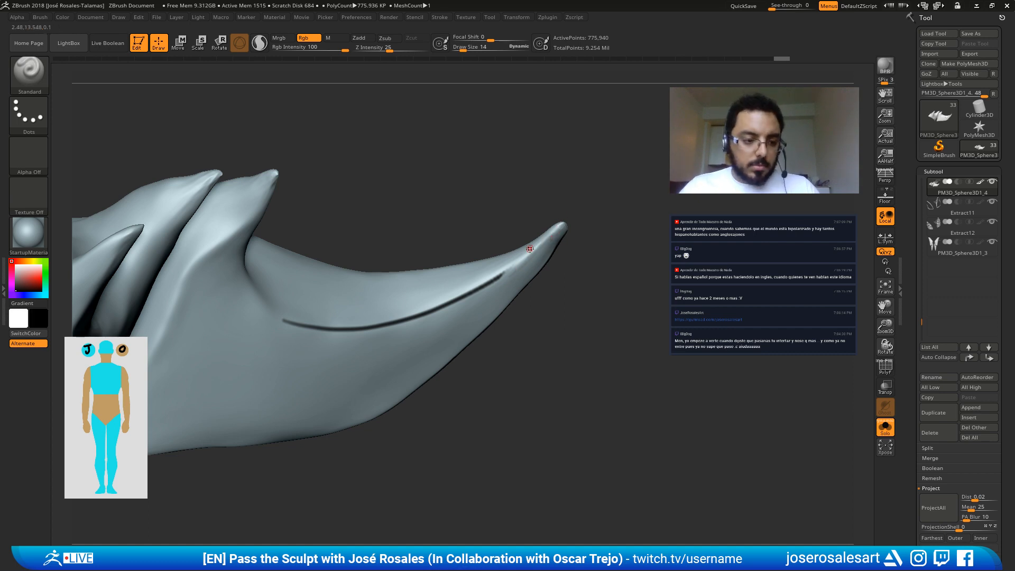
# Step: Repaint the black line around the horn's tip and extend it along the curved ridge toward the small horn
pyautogui.press('space')
pyautogui.moveTo(564, 200)
pyautogui.mouseDown()
pyautogui.moveTo(478, 231)
pyautogui.moveTo(439, 293)
pyautogui.moveTo(454, 309)
pyautogui.moveTo(431, 323)
pyautogui.moveTo(501, 271)
pyautogui.moveTo(455, 245)
pyautogui.moveTo(491, 274)
pyautogui.moveTo(367, 242)
pyautogui.moveTo(409, 304)
pyautogui.moveTo(367, 305)
pyautogui.moveTo(454, 268)
pyautogui.mouseUp()
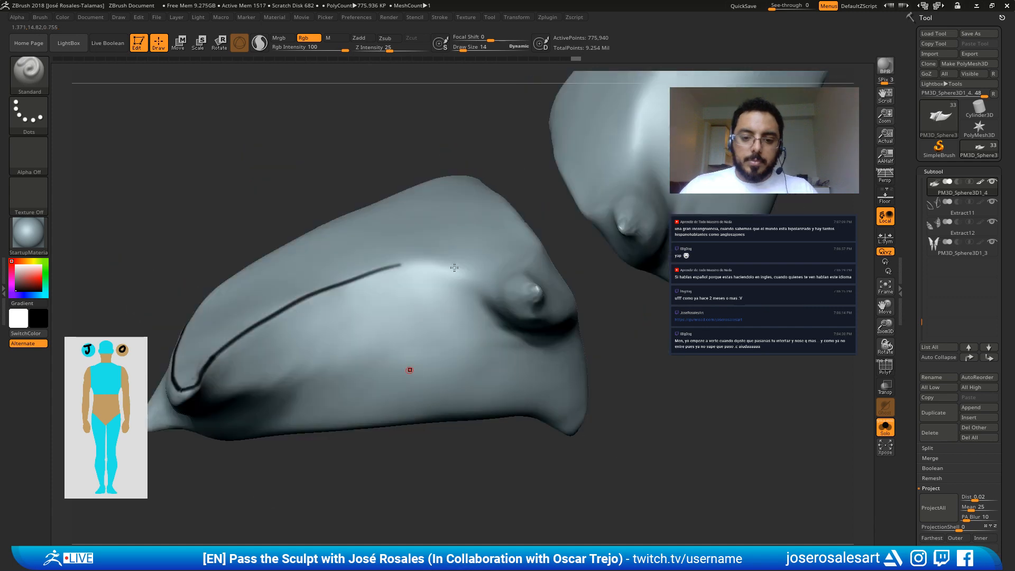
pyautogui.moveTo(385, 275)
pyautogui.mouseDown()
pyautogui.moveTo(385, 220)
pyautogui.moveTo(317, 295)
pyautogui.moveTo(304, 287)
pyautogui.moveTo(335, 278)
pyautogui.mouseUp()
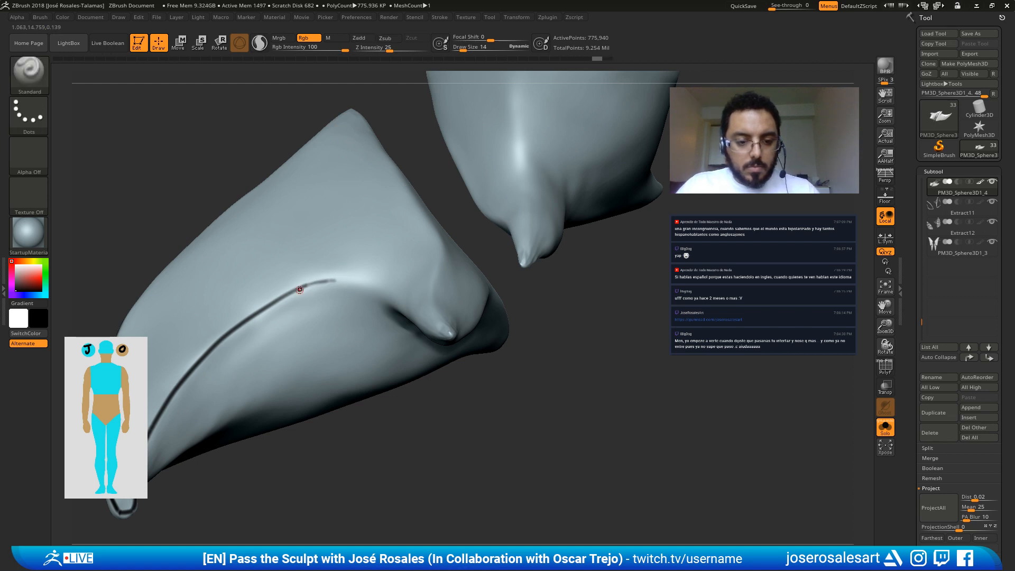
pyautogui.moveTo(257, 313)
pyautogui.mouseDown()
pyautogui.moveTo(325, 280)
pyautogui.moveTo(398, 302)
pyautogui.mouseUp()
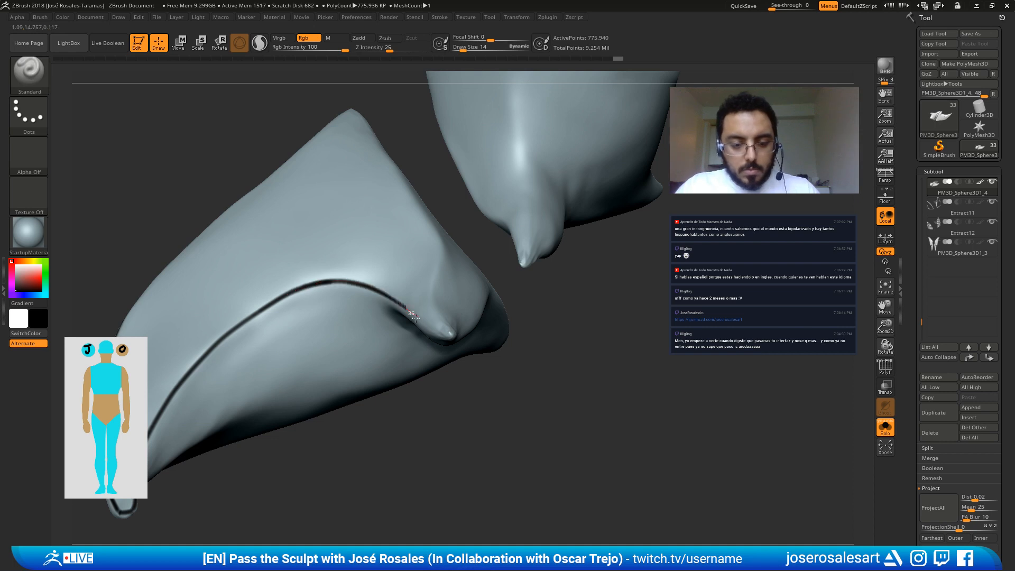
# Step: Extend the black line along the edge of the small horn up to its tip
pyautogui.moveTo(416, 318)
pyautogui.mouseDown(button='right')
pyautogui.moveTo(388, 272)
pyautogui.moveTo(471, 217)
pyautogui.mouseUp(button='right')
pyautogui.moveTo(460, 313)
pyautogui.keyDown('alt'); pyautogui.mouseDown(button='right')
pyautogui.moveTo(384, 261)
pyautogui.moveTo(393, 308)
pyautogui.moveTo(431, 289)
pyautogui.mouseUp(button='right'); pyautogui.keyUp('alt')
pyautogui.moveTo(412, 301)
pyautogui.mouseDown()
pyautogui.moveTo(507, 231)
pyautogui.moveTo(447, 275)
pyautogui.mouseUp()
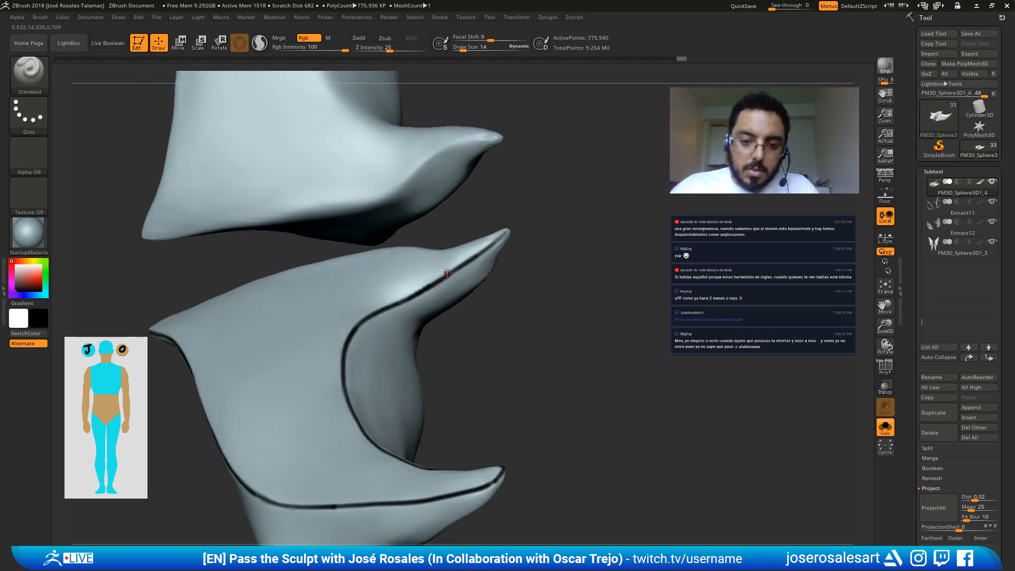
pyautogui.moveTo(509, 233)
pyautogui.mouseDown(button='right')
pyautogui.moveTo(386, 300)
pyautogui.moveTo(448, 273)
pyautogui.moveTo(358, 266)
pyautogui.moveTo(438, 301)
pyautogui.moveTo(435, 324)
pyautogui.mouseUp(button='right')
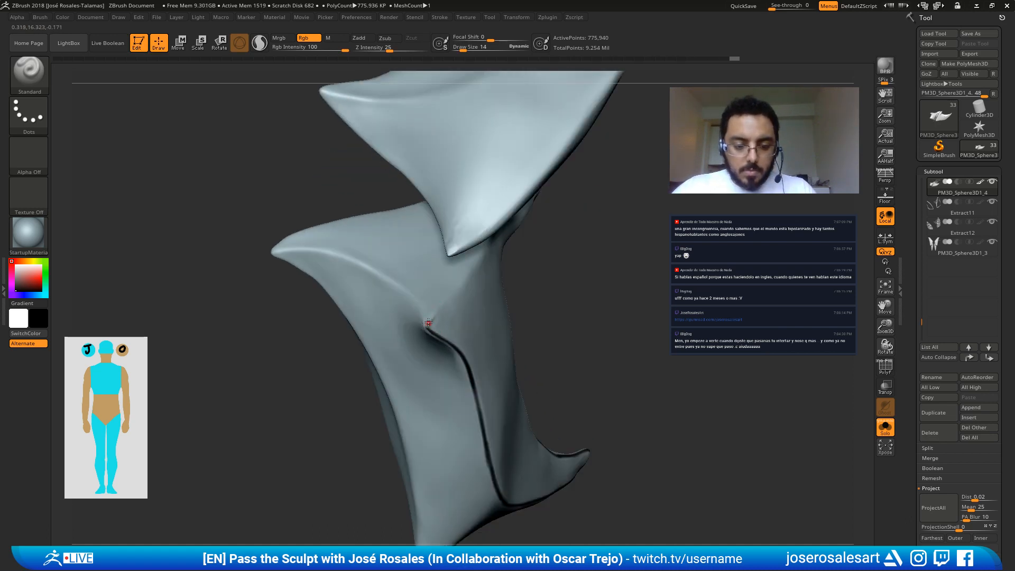
pyautogui.moveTo(425, 331); pyautogui.dragTo(469, 180, button='right')
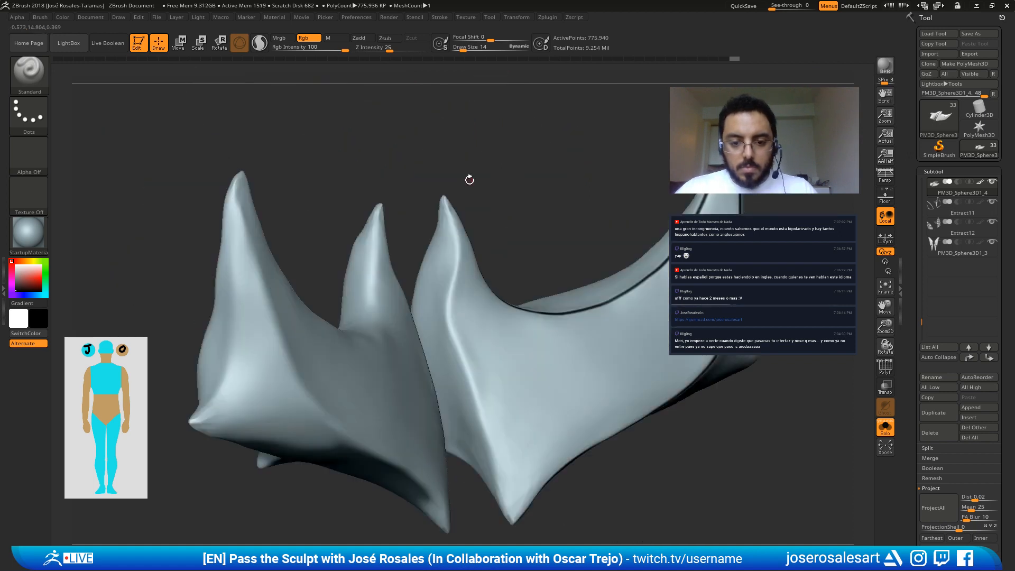
# Step: Paint a black line along the second ridge of the small horn and join it to the first line at the tip
pyautogui.moveTo(470, 395); pyautogui.dragTo(447, 323)
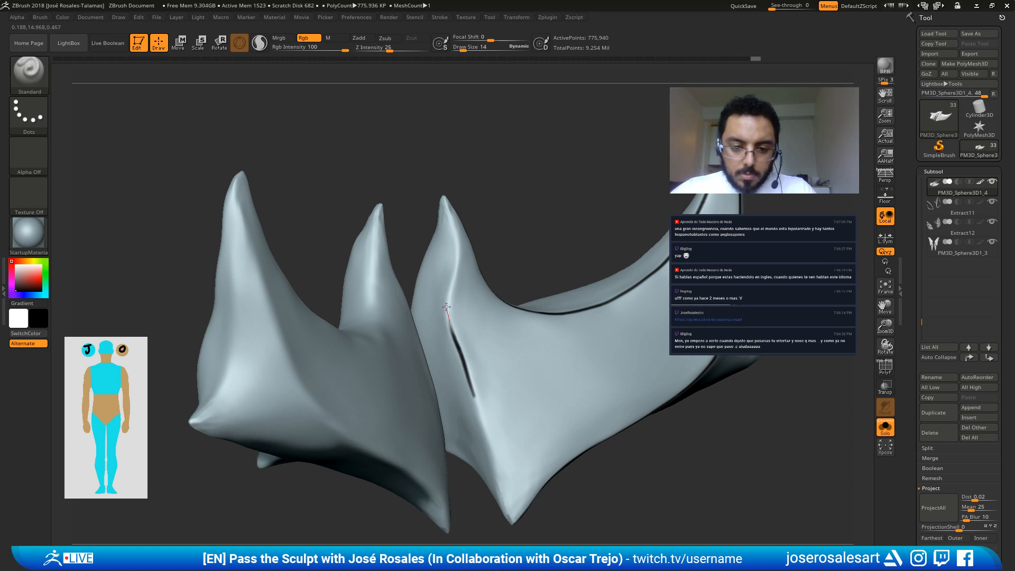
pyautogui.moveTo(445, 330); pyautogui.dragTo(458, 343, button='right')
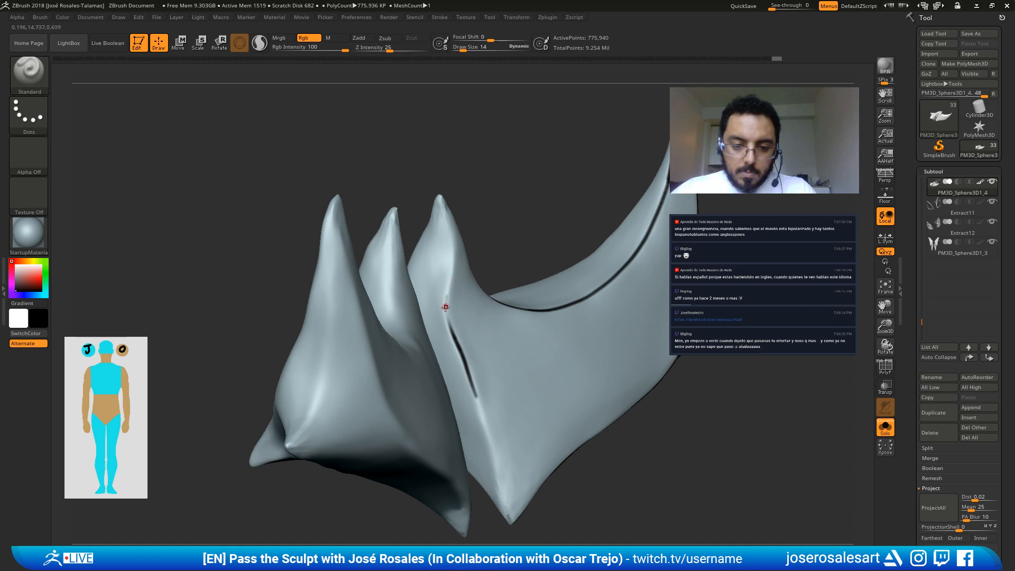
pyautogui.moveTo(446, 307); pyautogui.dragTo(450, 327, button='right')
pyautogui.moveTo(449, 281); pyautogui.dragTo(449, 217)
pyautogui.moveTo(433, 210); pyautogui.dragTo(442, 261, button='right')
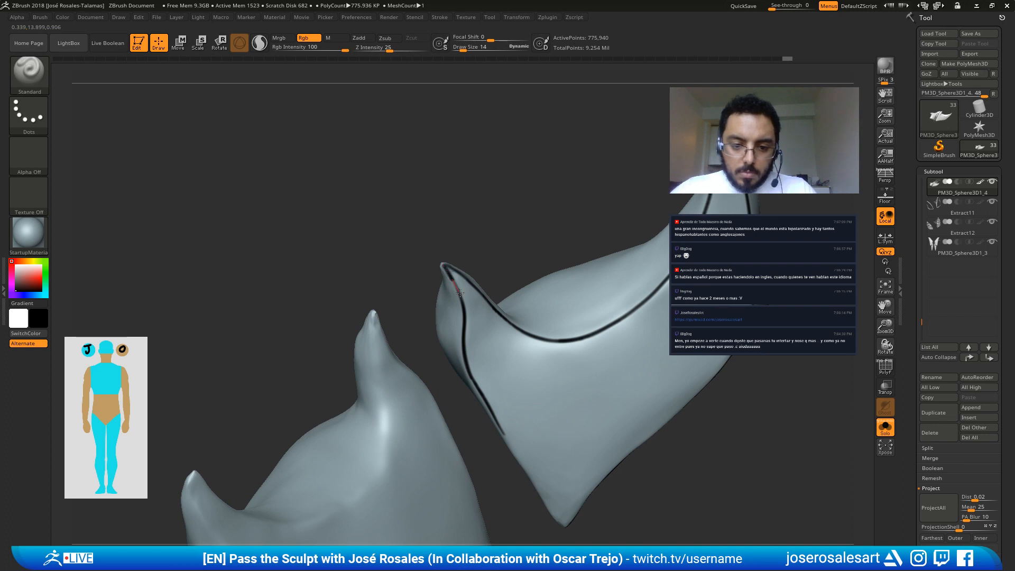
pyautogui.moveTo(460, 293)
pyautogui.mouseDown()
pyautogui.moveTo(454, 282)
pyautogui.moveTo(465, 316)
pyautogui.mouseUp()
# Step: Extend the black line from the small horn's base along the ridge to the armor's inner corner point
pyautogui.moveTo(448, 319)
pyautogui.mouseDown(button='right')
pyautogui.moveTo(446, 362)
pyautogui.moveTo(380, 272)
pyautogui.moveTo(422, 321)
pyautogui.mouseUp(button='right')
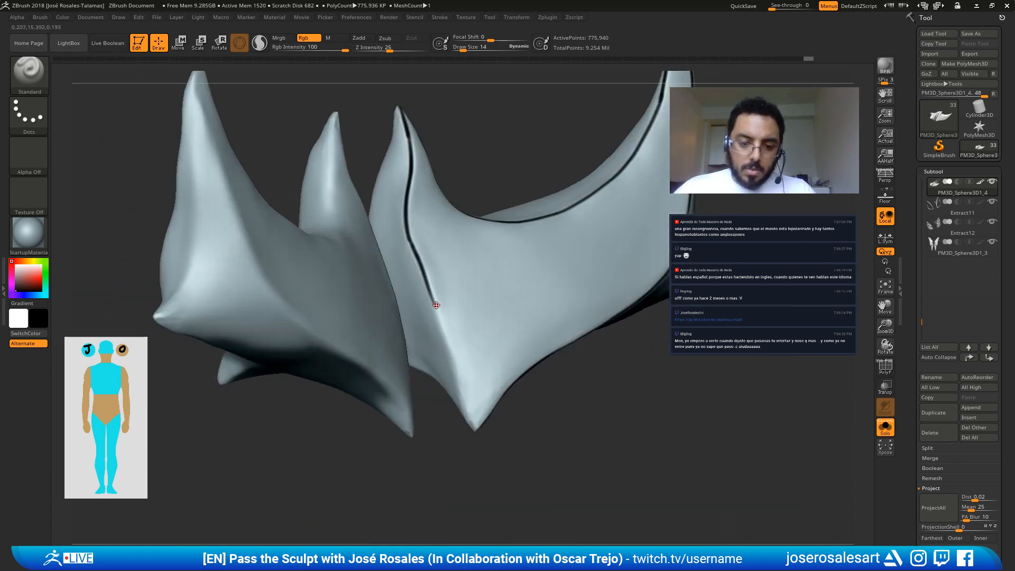
pyautogui.moveTo(437, 305); pyautogui.dragTo(436, 315)
pyautogui.moveTo(455, 356); pyautogui.dragTo(457, 360)
pyautogui.keyDown('shift'); pyautogui.moveTo(436, 307); pyautogui.dragTo(446, 360); pyautogui.keyUp('shift')
pyautogui.moveTo(445, 360)
pyautogui.mouseDown(button='right')
pyautogui.moveTo(404, 304)
pyautogui.moveTo(453, 279)
pyautogui.moveTo(333, 250)
pyautogui.moveTo(446, 275)
pyautogui.moveTo(451, 288)
pyautogui.moveTo(397, 258)
pyautogui.moveTo(351, 271)
pyautogui.moveTo(356, 279)
pyautogui.mouseUp(button='right')
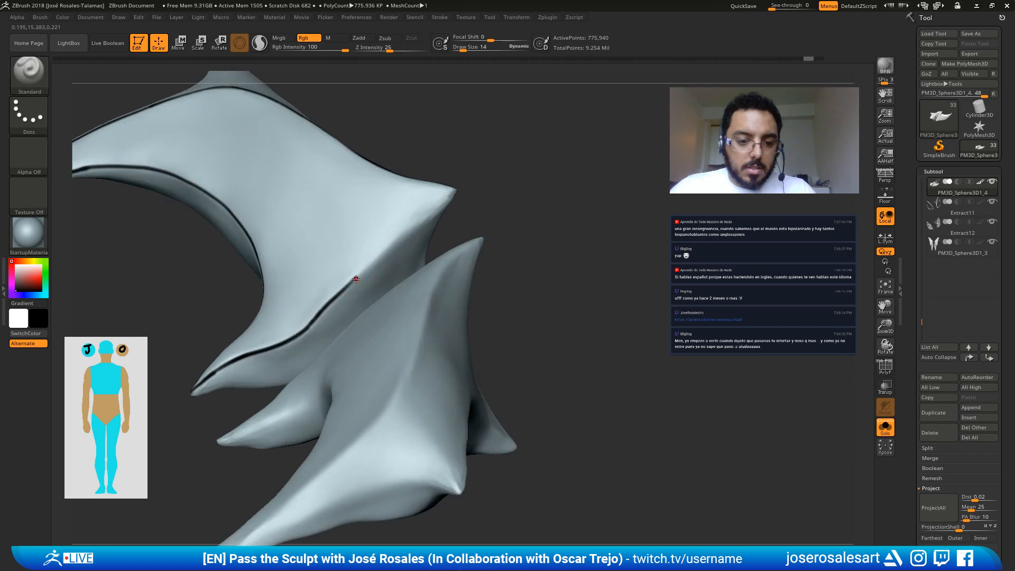
pyautogui.moveTo(372, 267)
pyautogui.keyDown('shift'); pyautogui.mouseDown()
pyautogui.moveTo(346, 288)
pyautogui.moveTo(455, 189)
pyautogui.moveTo(411, 326)
pyautogui.moveTo(394, 329)
pyautogui.moveTo(514, 204)
pyautogui.moveTo(390, 199)
pyautogui.moveTo(447, 311)
pyautogui.moveTo(438, 318)
pyautogui.moveTo(453, 324)
pyautogui.moveTo(418, 301)
pyautogui.moveTo(376, 332)
pyautogui.moveTo(402, 360)
pyautogui.moveTo(334, 382)
pyautogui.moveTo(338, 365)
pyautogui.moveTo(333, 378)
pyautogui.mouseUp(); pyautogui.keyUp('shift')
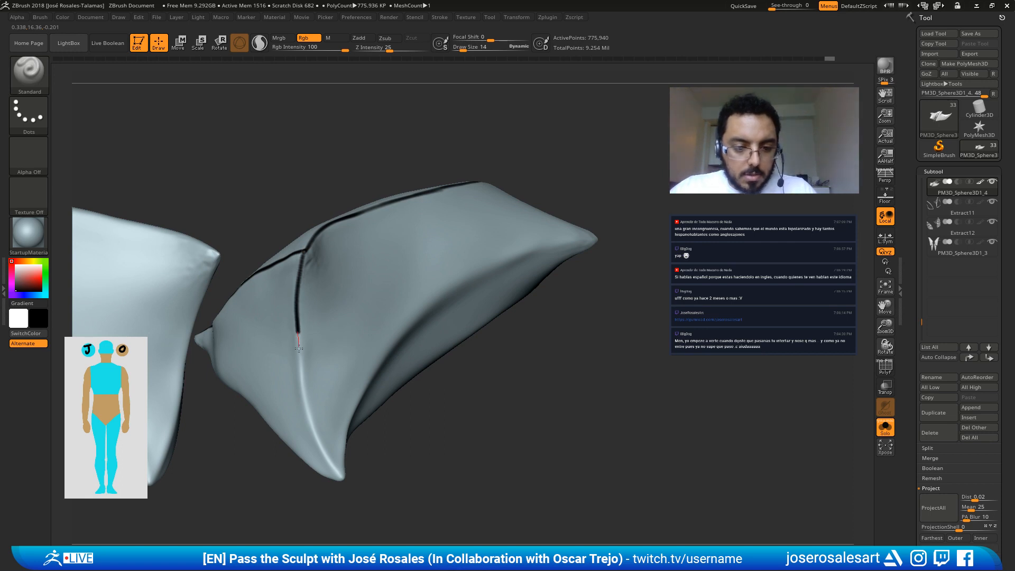
# Step: Paint the black line down the inner edge to the lower point and along the curved ridge toward the large horn
pyautogui.moveTo(305, 399)
pyautogui.mouseDown()
pyautogui.moveTo(333, 469)
pyautogui.moveTo(256, 401)
pyautogui.moveTo(296, 346)
pyautogui.mouseUp()
pyautogui.moveTo(327, 430); pyautogui.dragTo(355, 215)
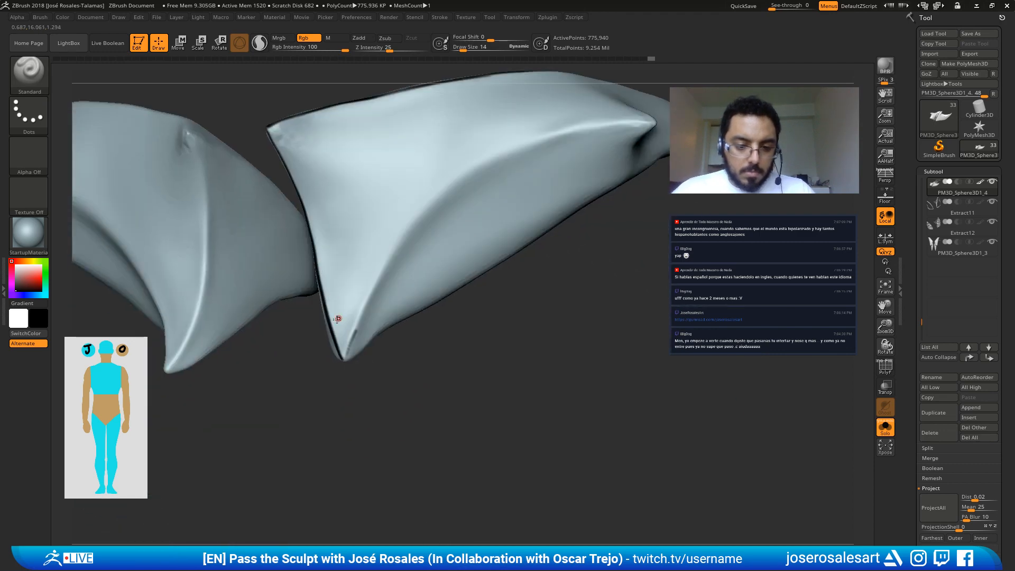
pyautogui.moveTo(337, 318); pyautogui.dragTo(344, 345)
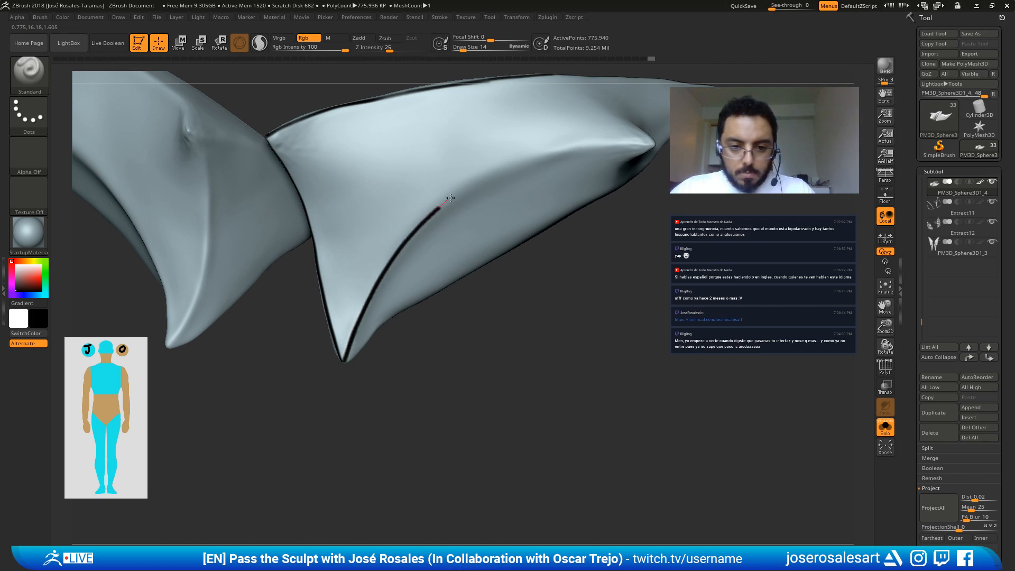
pyautogui.moveTo(450, 198)
pyautogui.mouseDown()
pyautogui.moveTo(529, 157)
pyautogui.moveTo(633, 143)
pyautogui.mouseUp()
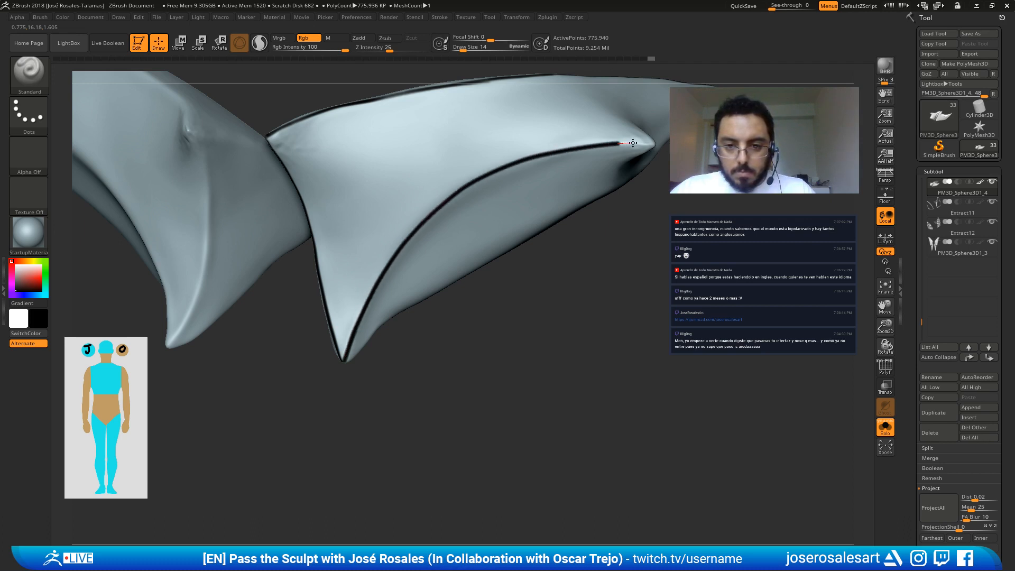
# Step: Continue the curved ridge line along the large horn and join it to the other line at its tip
pyautogui.moveTo(633, 143)
pyautogui.keyDown('alt'); pyautogui.mouseDown(button='right')
pyautogui.moveTo(470, 180)
pyautogui.moveTo(487, 206)
pyautogui.moveTo(431, 238)
pyautogui.mouseUp(button='right'); pyautogui.keyUp('alt')
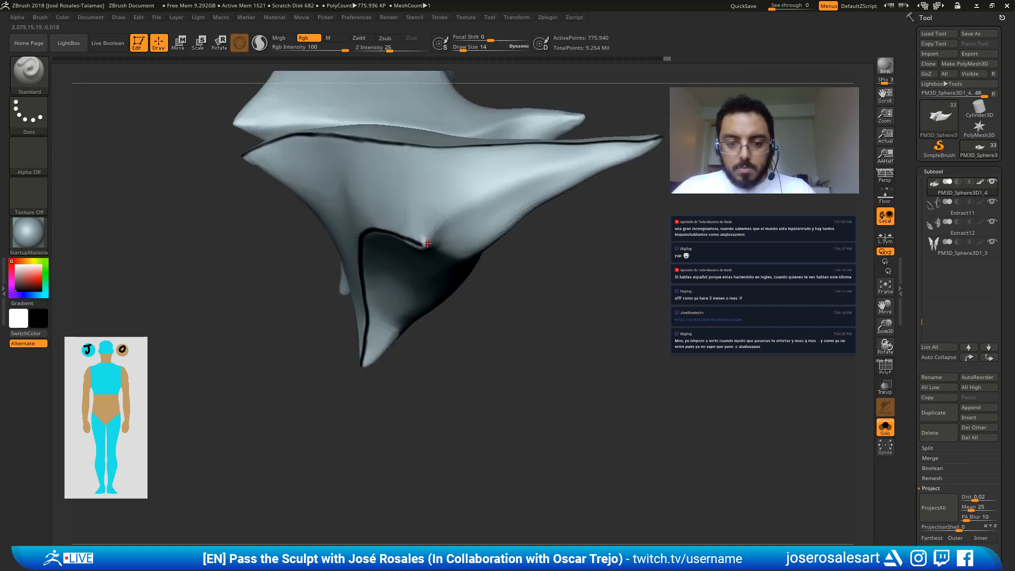
pyautogui.moveTo(458, 213)
pyautogui.mouseDown()
pyautogui.moveTo(520, 180)
pyautogui.moveTo(653, 141)
pyautogui.mouseUp()
pyautogui.moveTo(585, 161)
pyautogui.keyDown('alt'); pyautogui.mouseDown(button='right')
pyautogui.moveTo(450, 213)
pyautogui.moveTo(493, 203)
pyautogui.mouseUp(button='right'); pyautogui.keyUp('alt')
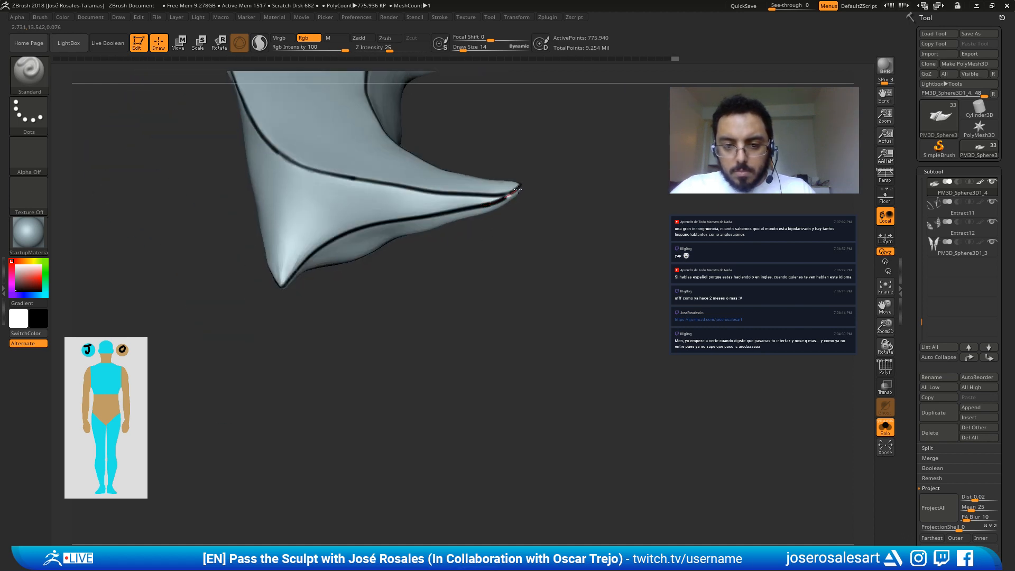
pyautogui.moveTo(518, 189); pyautogui.dragTo(522, 185)
pyautogui.moveTo(531, 179)
pyautogui.mouseDown(button='right')
pyautogui.moveTo(491, 211)
pyautogui.moveTo(500, 232)
pyautogui.moveTo(461, 293)
pyautogui.mouseUp(button='right')
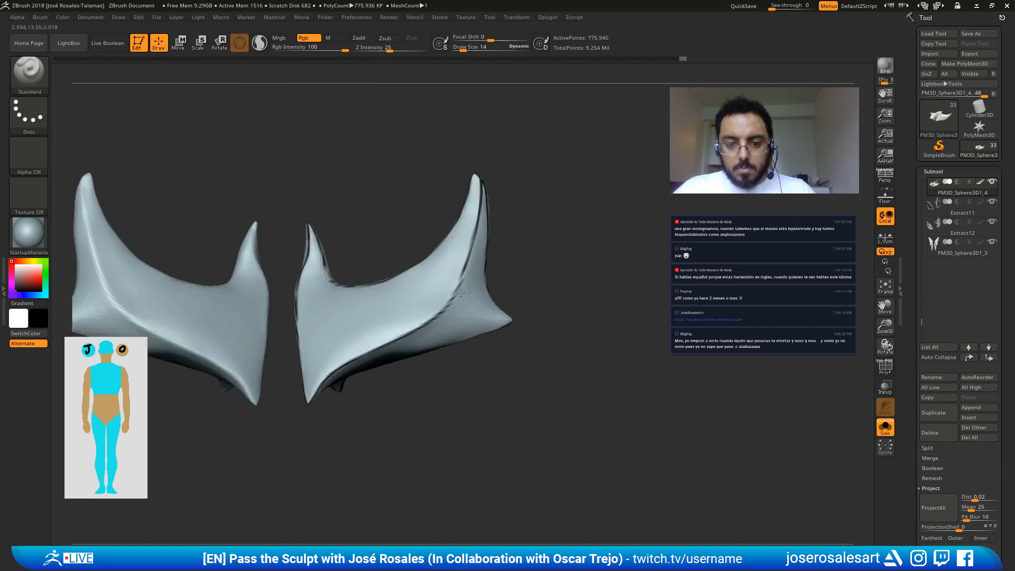
# Step: Build up the surface near the small horn's base with the ClayBuildup brush at size 215 on a lower subdivision level
pyautogui.moveTo(464, 151)
pyautogui.mouseDown(button='right')
pyautogui.moveTo(308, 259)
pyautogui.moveTo(334, 258)
pyautogui.moveTo(309, 298)
pyautogui.moveTo(358, 217)
pyautogui.moveTo(364, 417)
pyautogui.moveTo(407, 340)
pyautogui.moveTo(352, 274)
pyautogui.moveTo(453, 256)
pyautogui.mouseUp(button='right')
pyautogui.press('b')
pyautogui.press('c')
pyautogui.press('b')
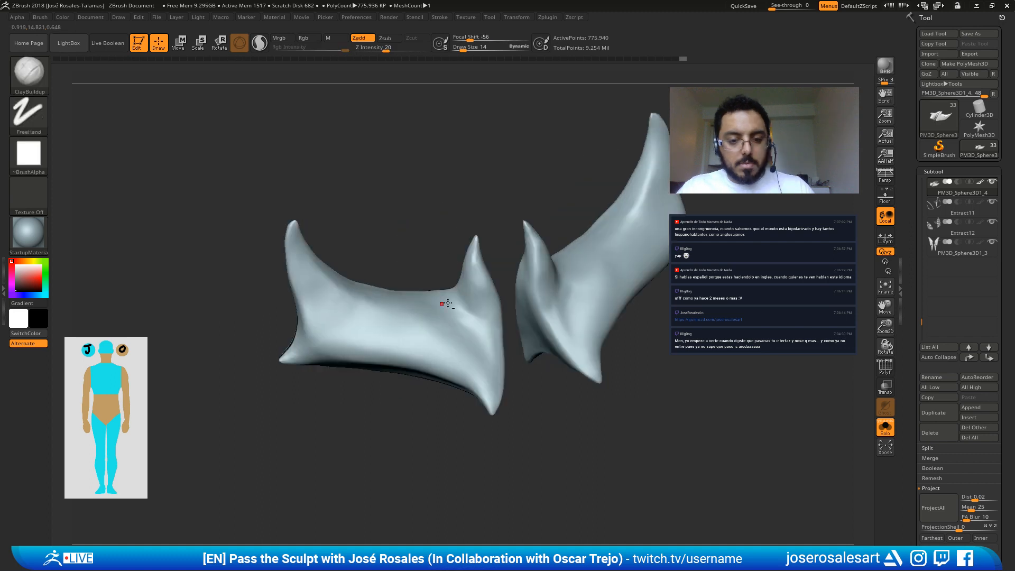
pyautogui.moveTo(453, 302); pyautogui.dragTo(470, 319, button='right')
pyautogui.moveTo(464, 317)
pyautogui.mouseDown()
pyautogui.moveTo(453, 304)
pyautogui.moveTo(462, 290)
pyautogui.moveTo(469, 304)
pyautogui.mouseUp()
pyautogui.moveTo(469, 304)
pyautogui.mouseDown(button='right')
pyautogui.moveTo(454, 319)
pyautogui.moveTo(468, 318)
pyautogui.moveTo(456, 305)
pyautogui.mouseUp(button='right')
pyautogui.press('shift')
pyautogui.press('shift')
pyautogui.press('s')
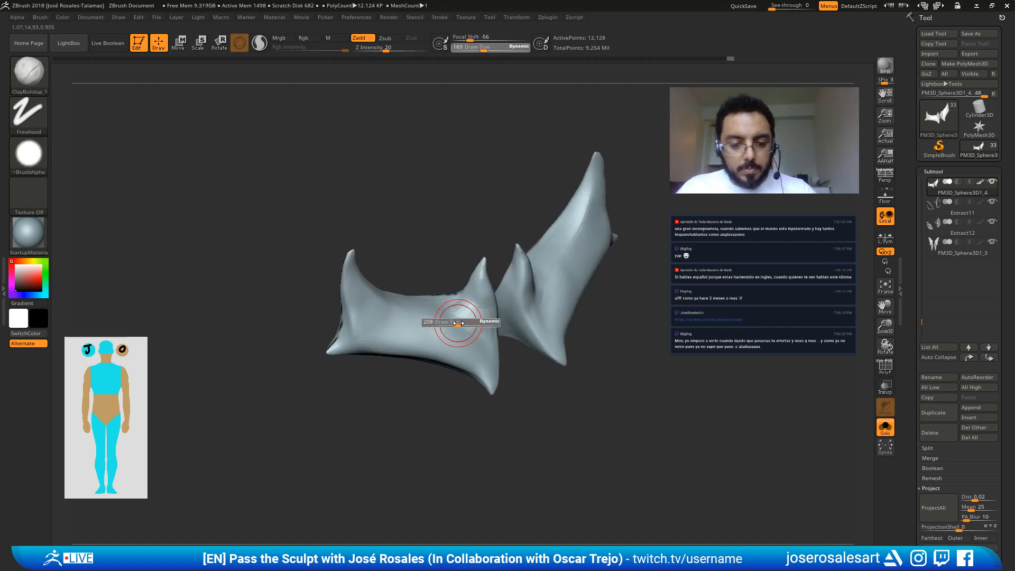
pyautogui.moveTo(487, 326); pyautogui.dragTo(497, 329, button='right')
pyautogui.moveTo(479, 301); pyautogui.dragTo(470, 313)
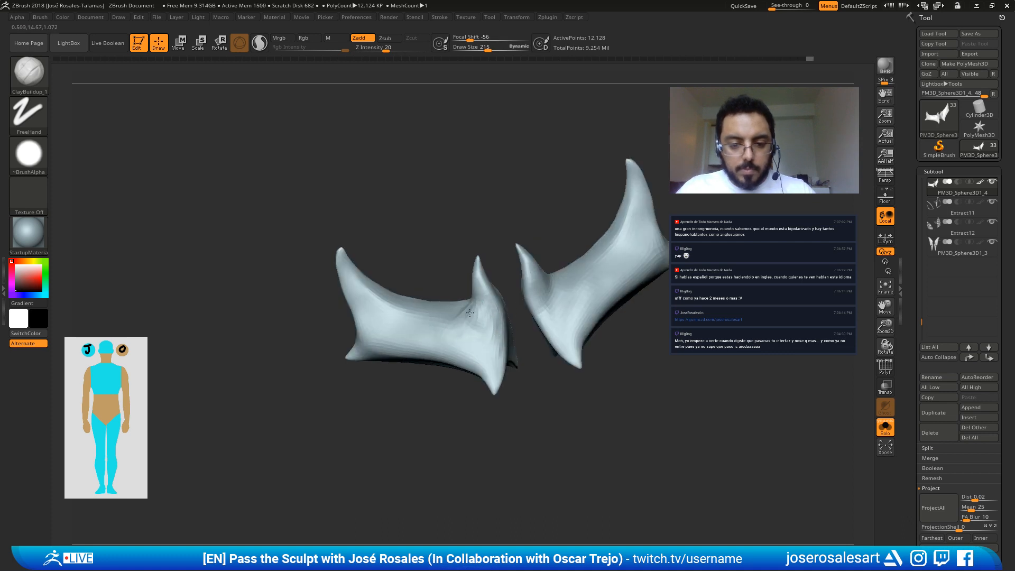
# Step: Smooth the built-up area near the small horn's base and add a further clay stroke beside it
pyautogui.moveTo(488, 337); pyautogui.dragTo(505, 337, button='right')
pyautogui.keyDown('shift'); pyautogui.moveTo(485, 336); pyautogui.dragTo(470, 319); pyautogui.keyUp('shift')
pyautogui.moveTo(482, 345); pyautogui.dragTo(493, 340, button='right')
pyautogui.keyDown('shift'); pyautogui.moveTo(479, 321); pyautogui.dragTo(476, 314); pyautogui.keyUp('shift')
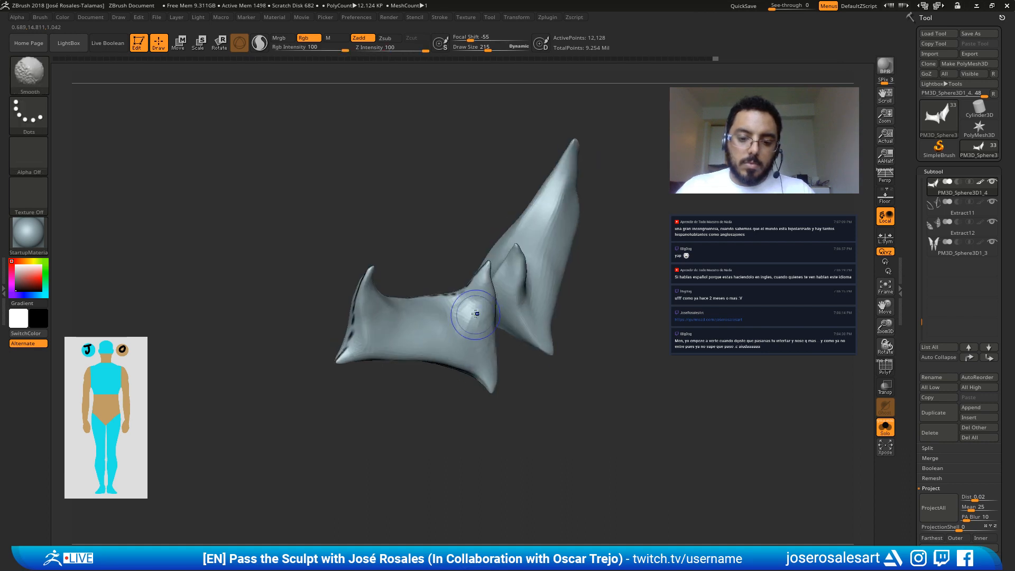
pyautogui.moveTo(484, 303); pyautogui.dragTo(471, 334, button='right')
pyautogui.moveTo(443, 320); pyautogui.dragTo(455, 312)
# Step: Return the thigh armor to its highest subdivision level
pyautogui.moveTo(456, 312)
pyautogui.keyDown('ctrl'); pyautogui.mouseDown(button='right')
pyautogui.moveTo(416, 324)
pyautogui.moveTo(463, 315)
pyautogui.moveTo(475, 296)
pyautogui.moveTo(512, 283)
pyautogui.moveTo(506, 297)
pyautogui.moveTo(528, 287)
pyautogui.moveTo(607, 324)
pyautogui.moveTo(595, 384)
pyautogui.moveTo(559, 428)
pyautogui.moveTo(531, 375)
pyautogui.moveTo(524, 413)
pyautogui.moveTo(506, 395)
pyautogui.moveTo(547, 259)
pyautogui.mouseUp(button='right'); pyautogui.keyUp('ctrl')
pyautogui.press('d')
pyautogui.press('d')
pyautogui.press('d')
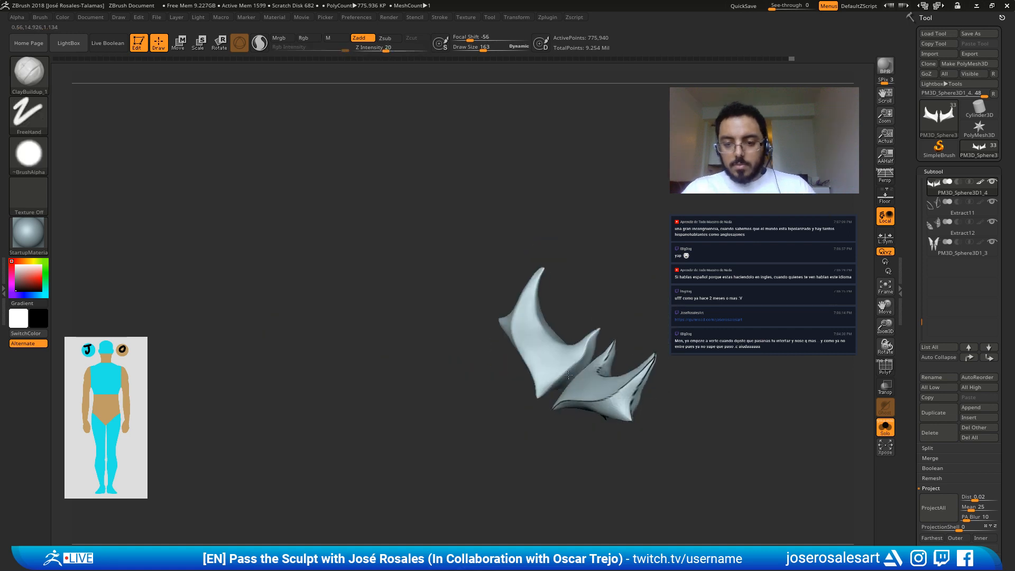
# Step: Inspect the whole thigh armor with its polygon wireframe shown, then hide the wireframe
pyautogui.moveTo(608, 371); pyautogui.dragTo(618, 363, button='right')
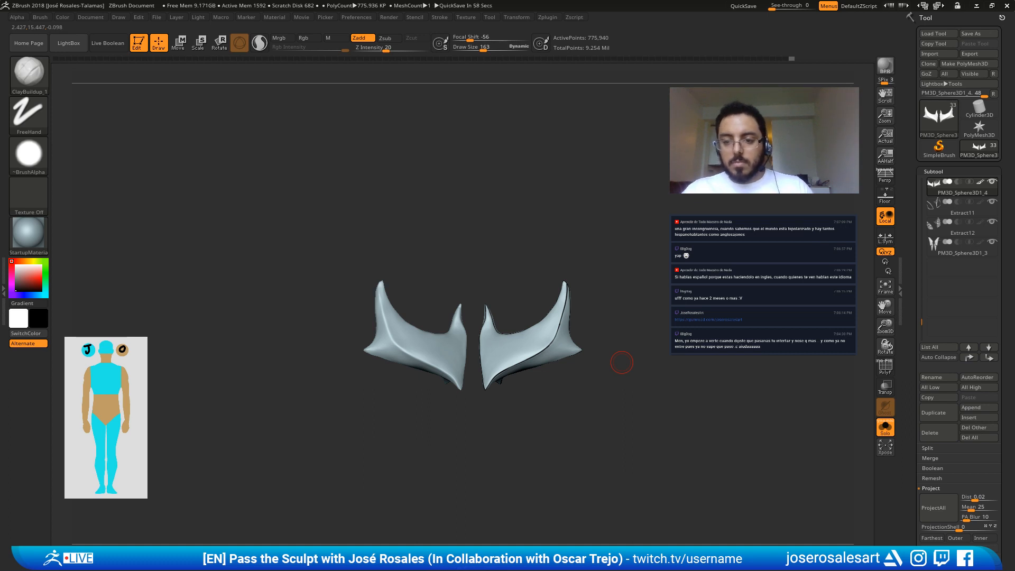
pyautogui.keyDown('alt'); pyautogui.moveTo(615, 346); pyautogui.dragTo(582, 359, button='right'); pyautogui.keyUp('alt')
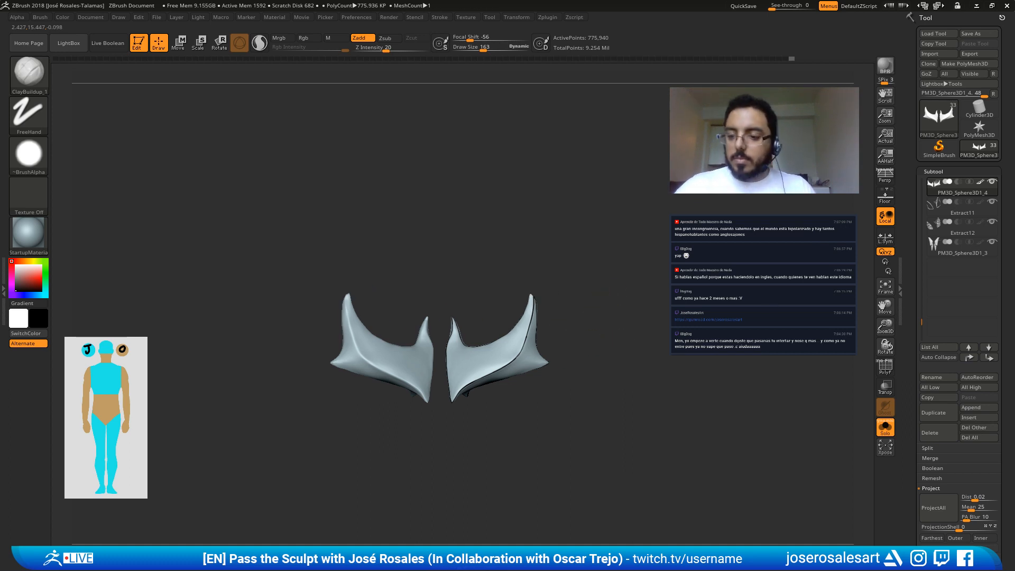
pyautogui.hotkey('shift', 'f')
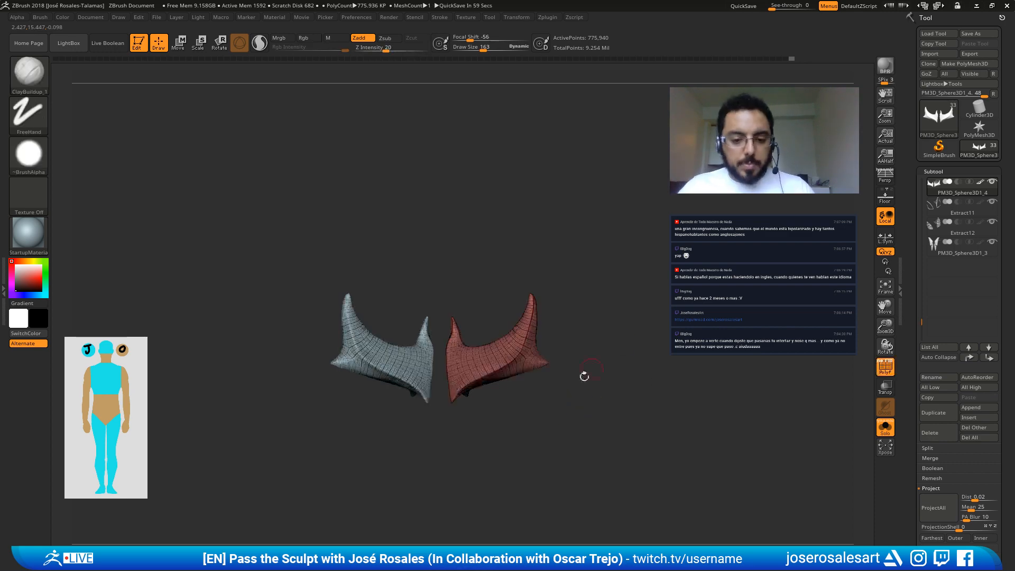
pyautogui.press('f')
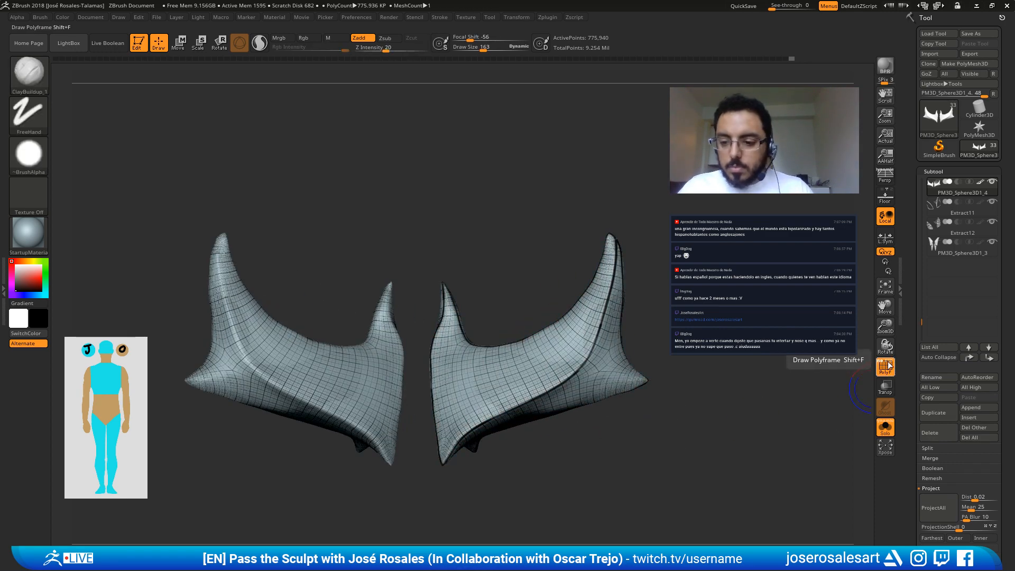
pyautogui.click(885, 366)
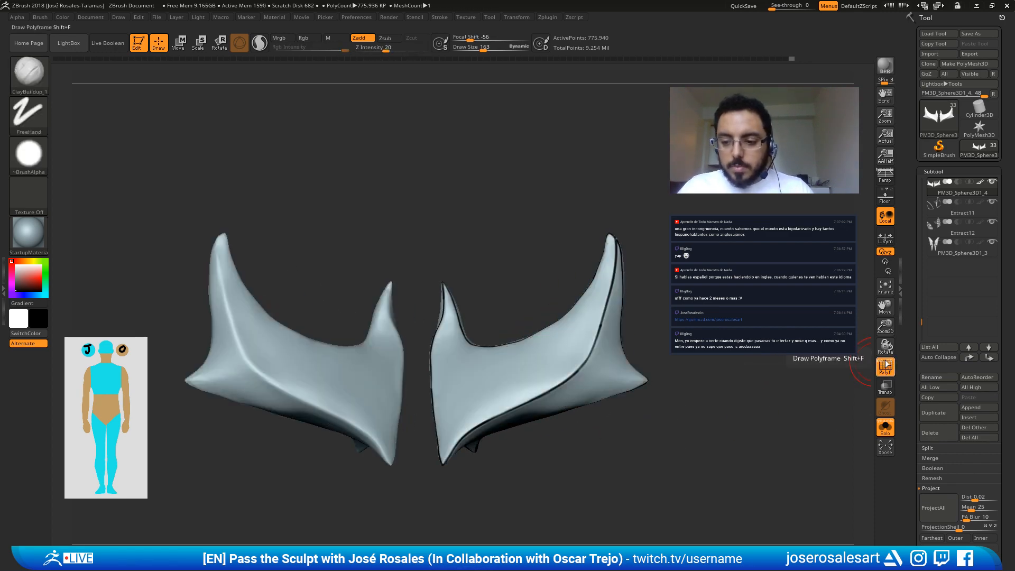
# Step: Display the isolated thigh armor's polygroup colours with Polyframe
pyautogui.keyDown('alt'); pyautogui.moveTo(608, 435); pyautogui.dragTo(565, 423, button='right'); pyautogui.keyUp('alt')
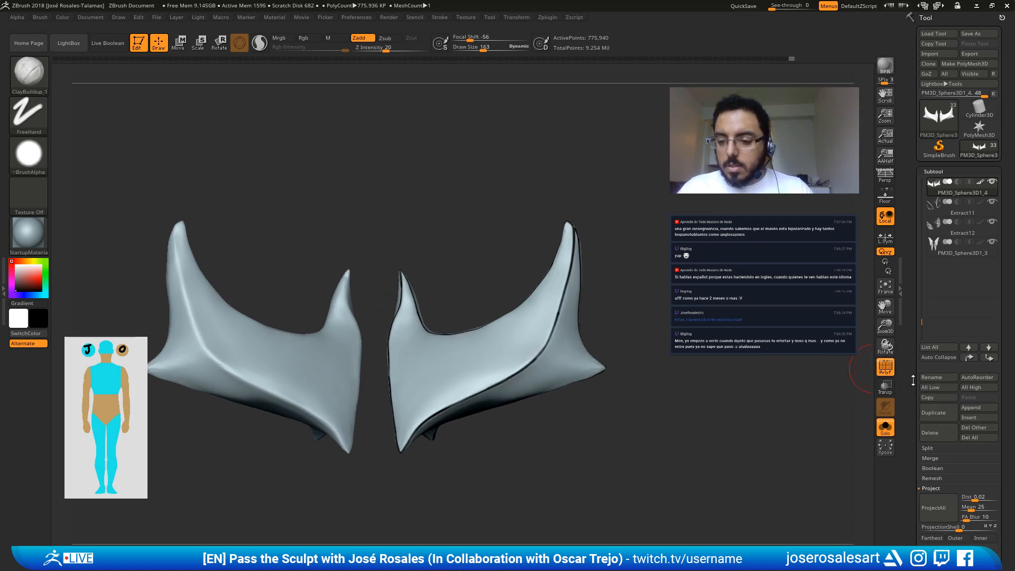
pyautogui.moveTo(892, 365)
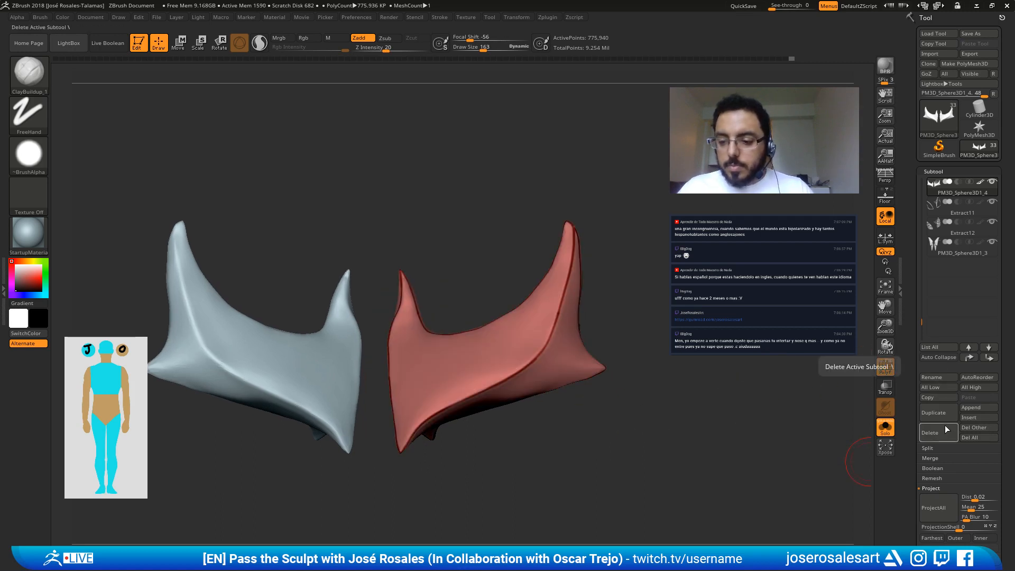
pyautogui.moveTo(910, 433); pyautogui.dragTo(912, 351)
# Step: Look through the Geometry and Polygroups options for a way to split the thigh armor into groups along its painted lines
pyautogui.scroll(-5, 912, 351)
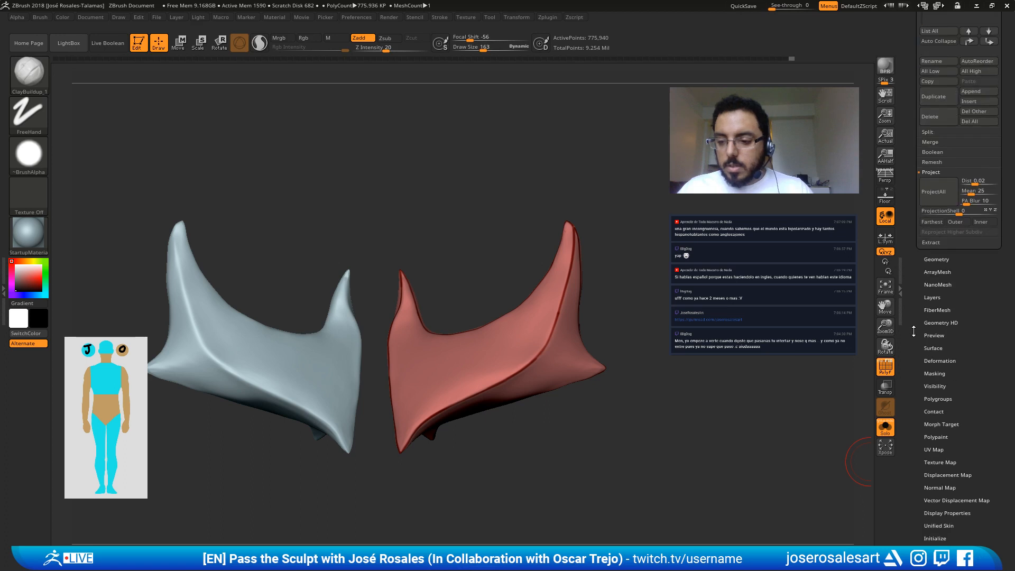
pyautogui.click(930, 175)
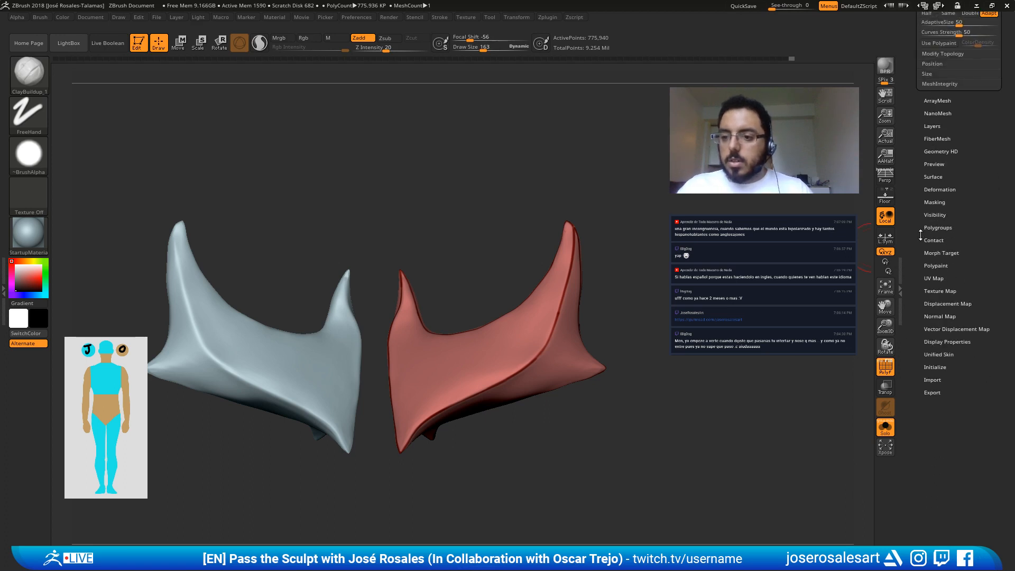
pyautogui.scroll(3, 910, 210)
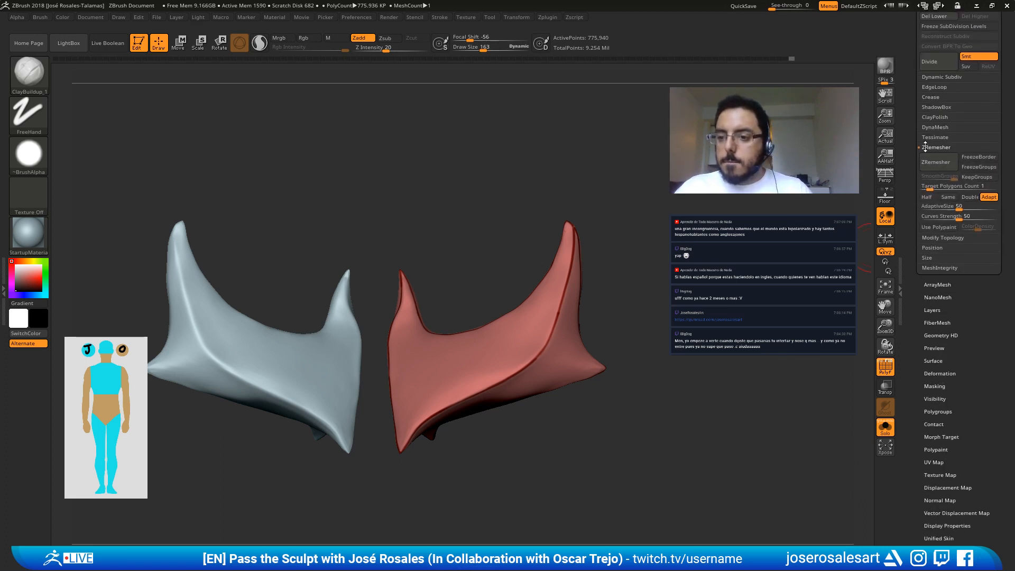
pyautogui.scroll(1, 910, 210)
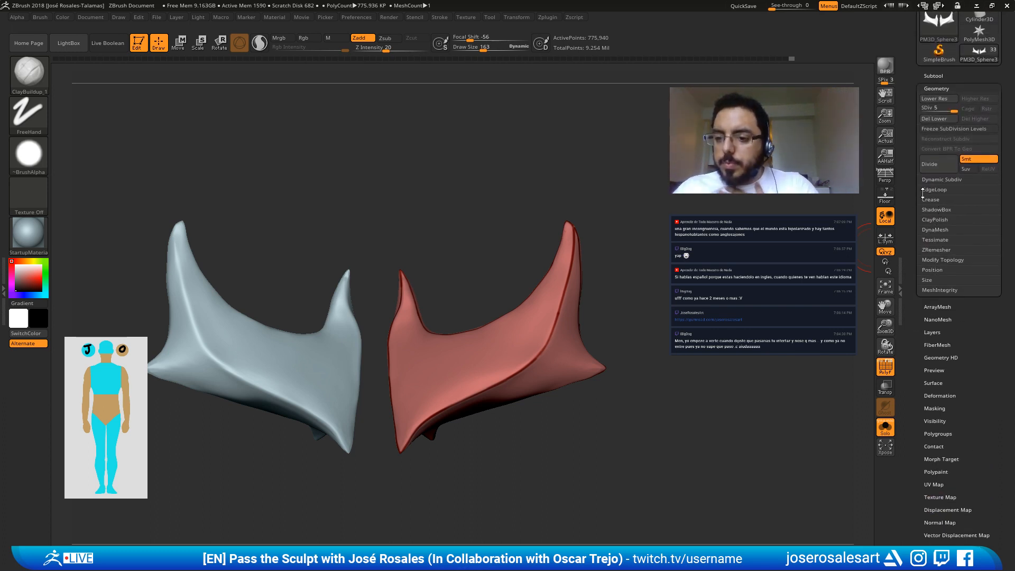
pyautogui.scroll(-3, 941, 238)
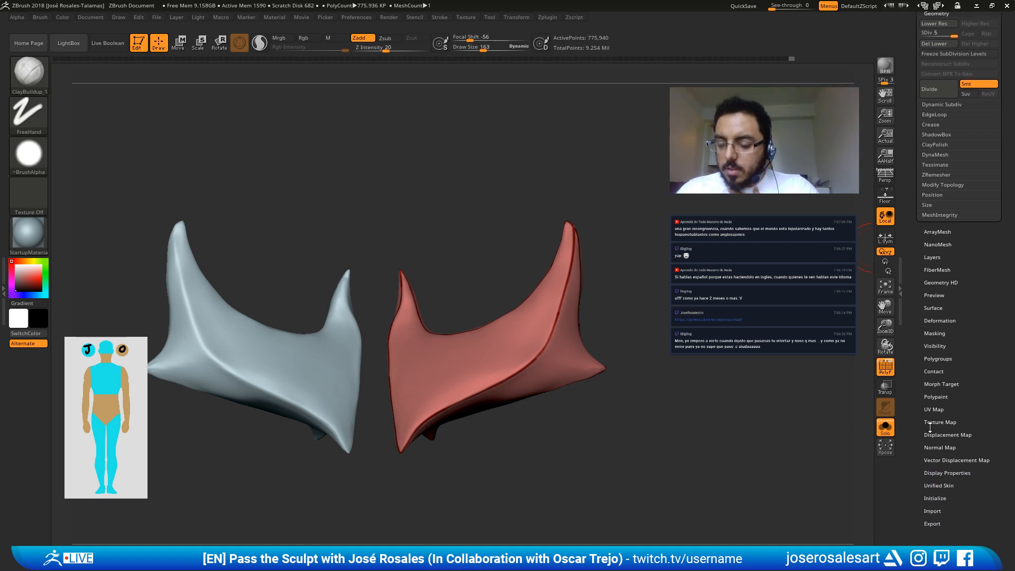
pyautogui.click(933, 360)
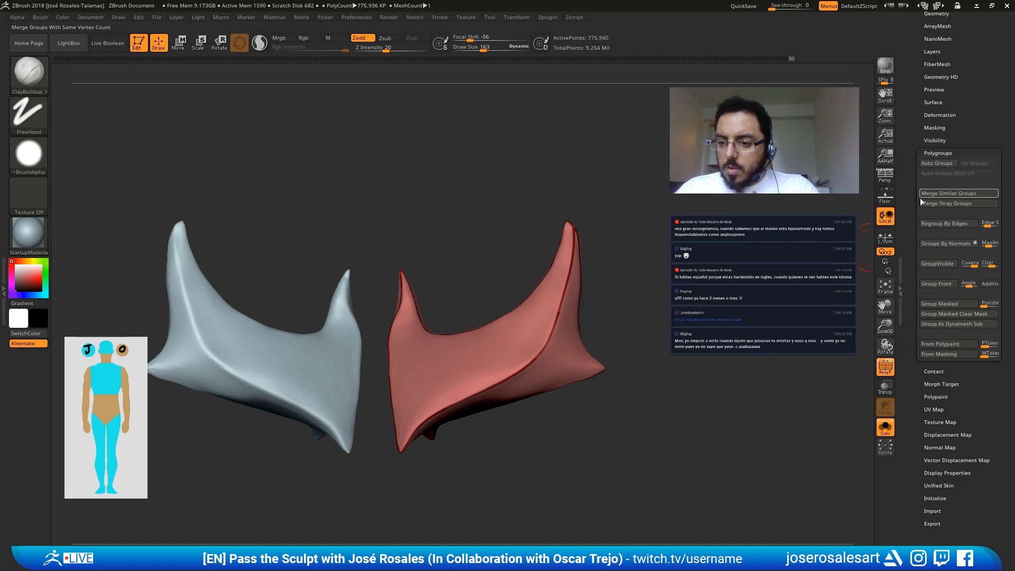
pyautogui.moveTo(913, 320); pyautogui.dragTo(914, 361)
pyautogui.click(938, 195)
pyautogui.scroll(3, 923, 121)
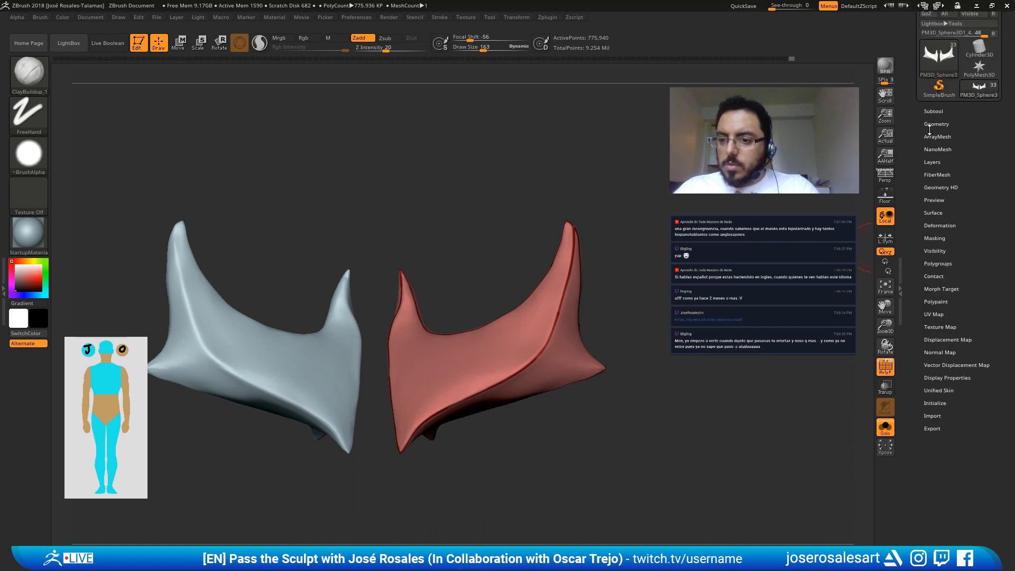
pyautogui.click(936, 124)
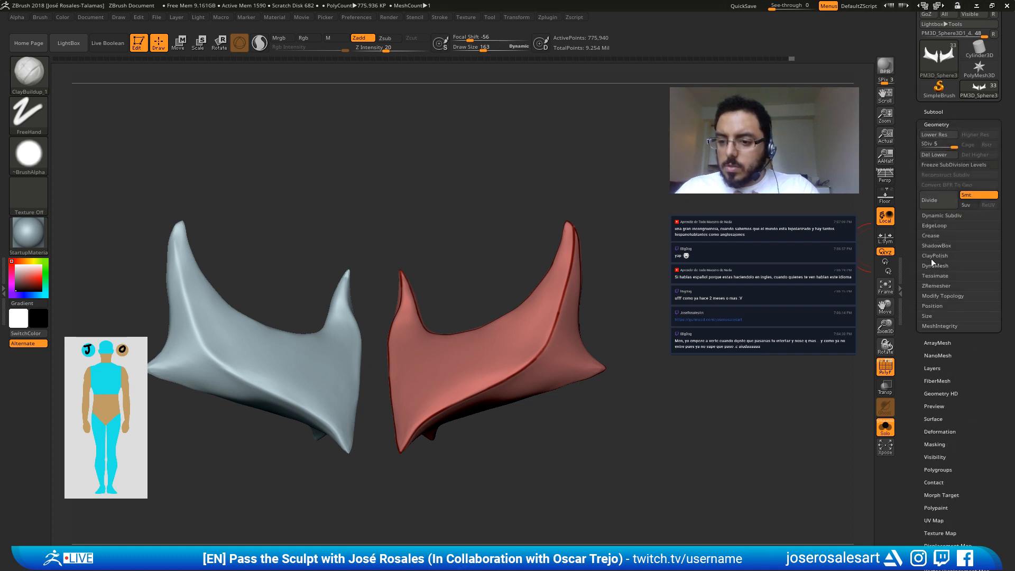
pyautogui.click(937, 124)
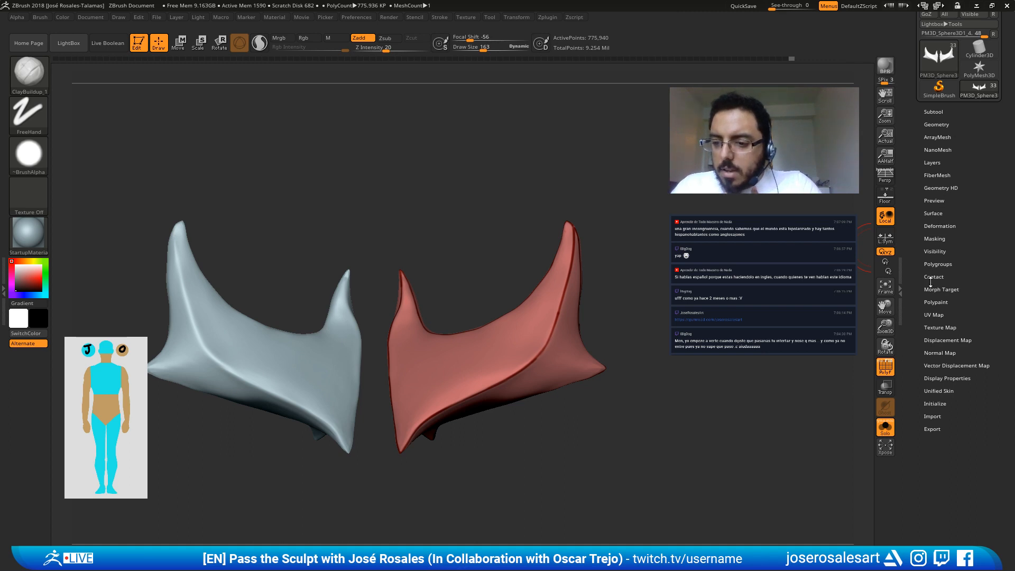
pyautogui.click(937, 264)
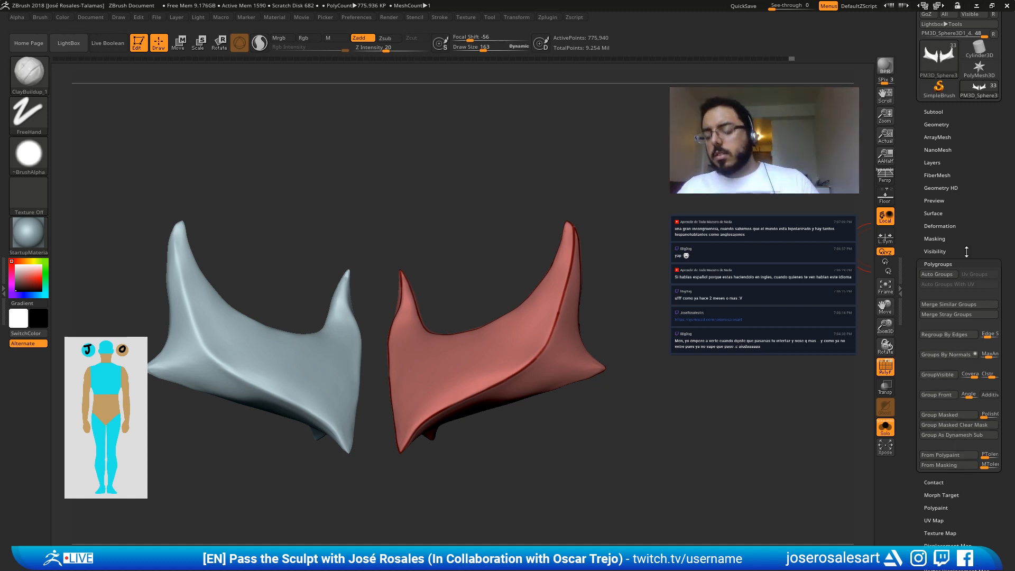
pyautogui.click(938, 264)
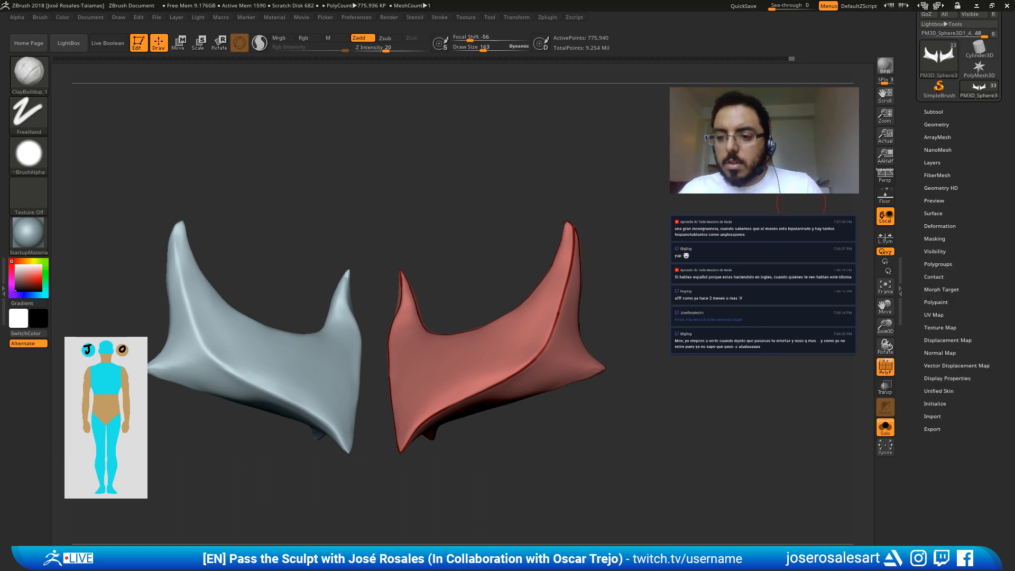
# Step: Try to generate polygroups on the thigh armor from its painted lines with PolyGroupIt from Paint, and check the grouping
pyautogui.click(557, 19)
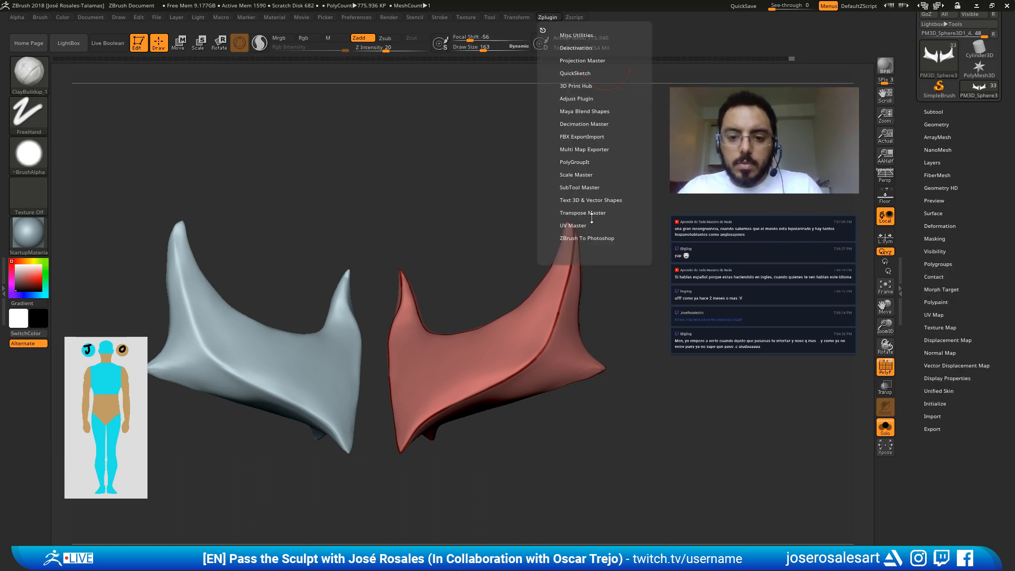
pyautogui.click(582, 164)
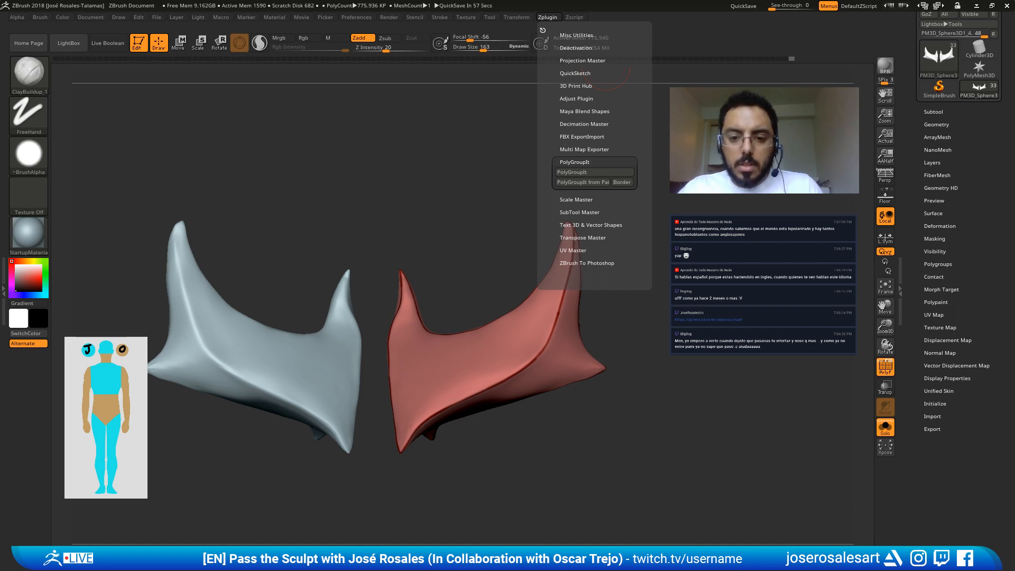
pyautogui.click(583, 182)
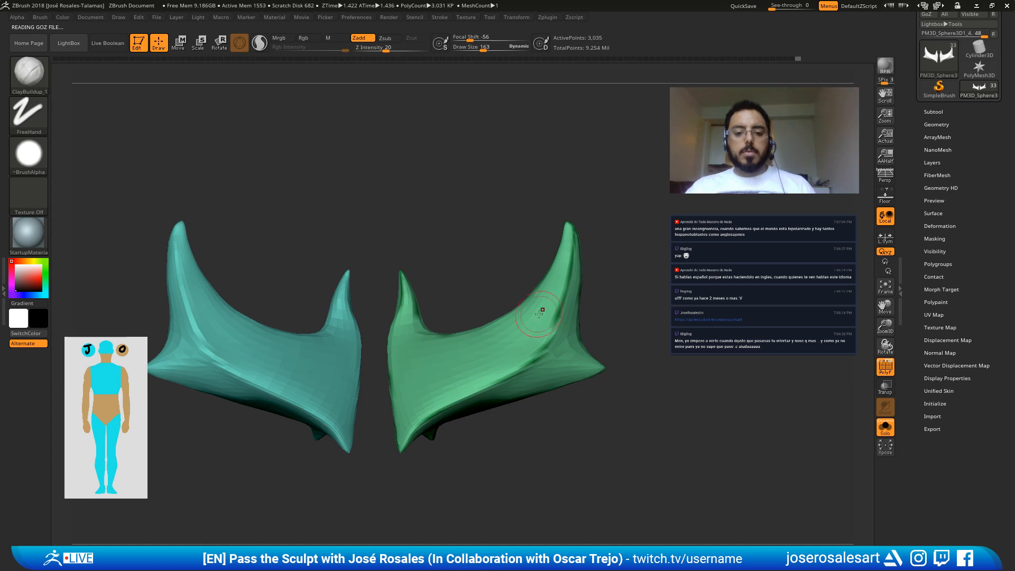
pyautogui.moveTo(502, 376)
pyautogui.mouseDown(button='right')
pyautogui.moveTo(515, 337)
pyautogui.moveTo(514, 395)
pyautogui.moveTo(583, 371)
pyautogui.moveTo(575, 415)
pyautogui.moveTo(534, 358)
pyautogui.mouseUp(button='right')
pyautogui.hotkey('shift', 'f')
pyautogui.hotkey('shift', 'f')
# Step: Undo the paint-based polygrouping and return the thigh armor to its highest subdivision level
pyautogui.hotkey('ctrl', 'z')
pyautogui.hotkey('ctrl', 'z')
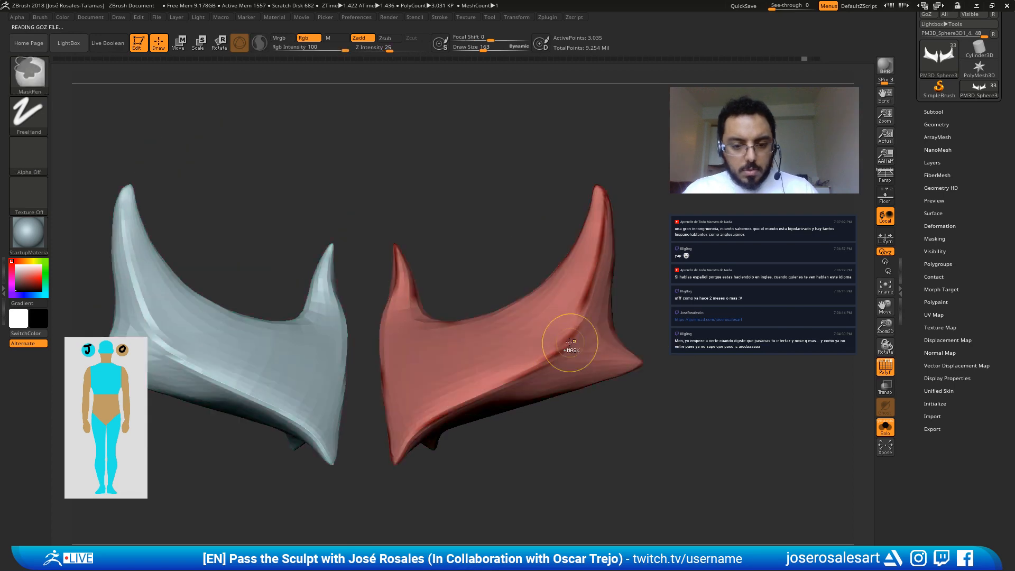
pyautogui.press('d')
pyautogui.press('d')
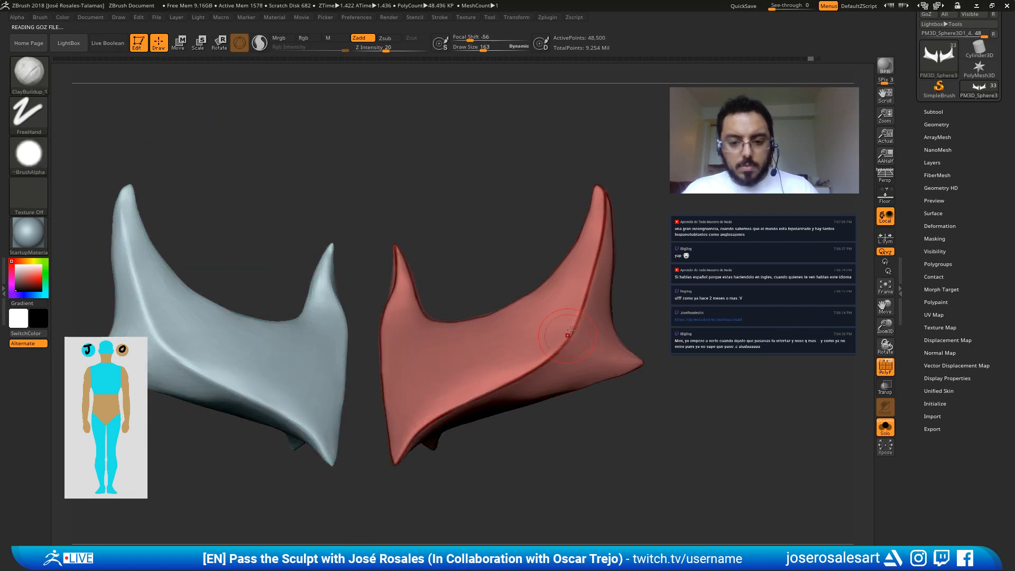
# Step: Try PolyGroupIt from Paint on the thigh armor again at the highest subdivision level and inspect the groups from another angle
pyautogui.click(547, 17)
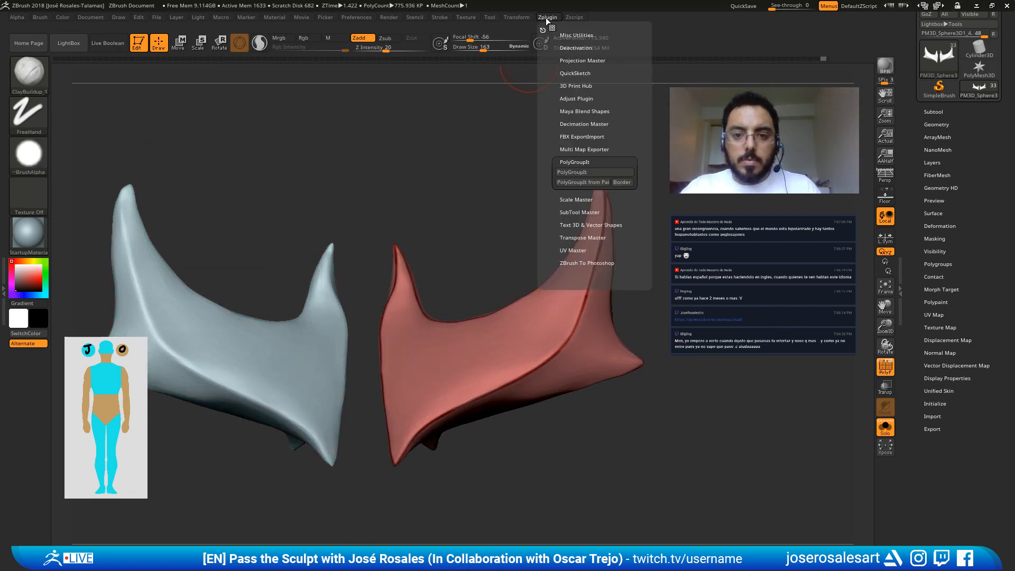
pyautogui.click(585, 183)
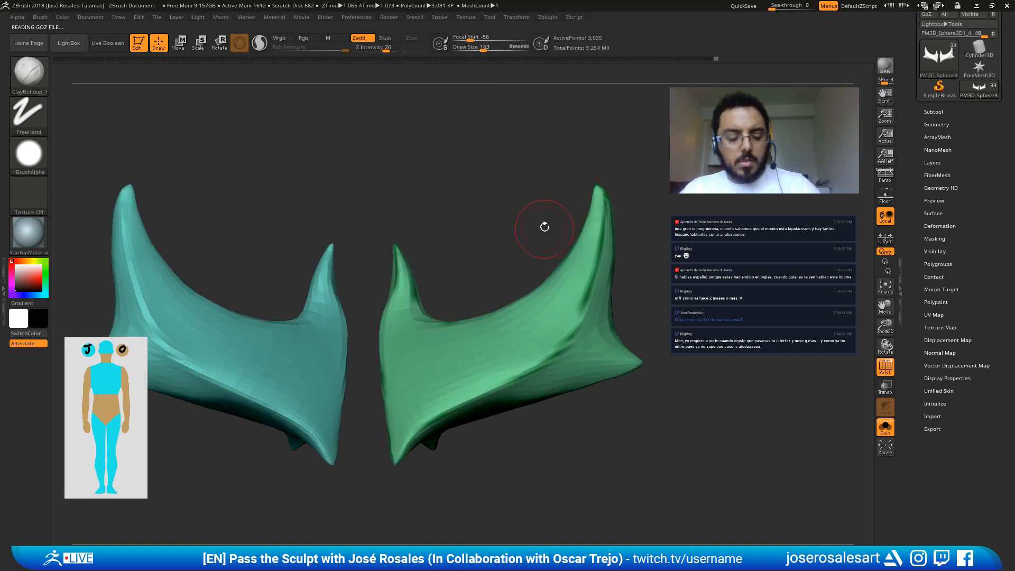
pyautogui.moveTo(501, 238); pyautogui.dragTo(551, 297)
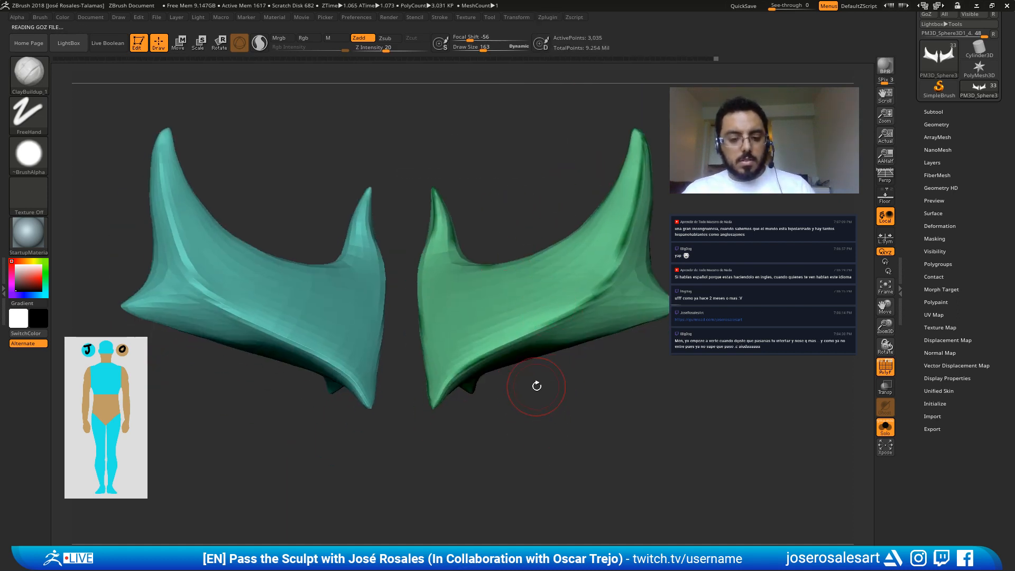
pyautogui.moveTo(751, 328); pyautogui.dragTo(756, 275)
# Step: Undo the second polygrouping attempt, restore the highest subdivision level and bring the armor back to a front view
pyautogui.hotkey('ctrl', 'z')
pyautogui.hotkey('ctrl', 'z')
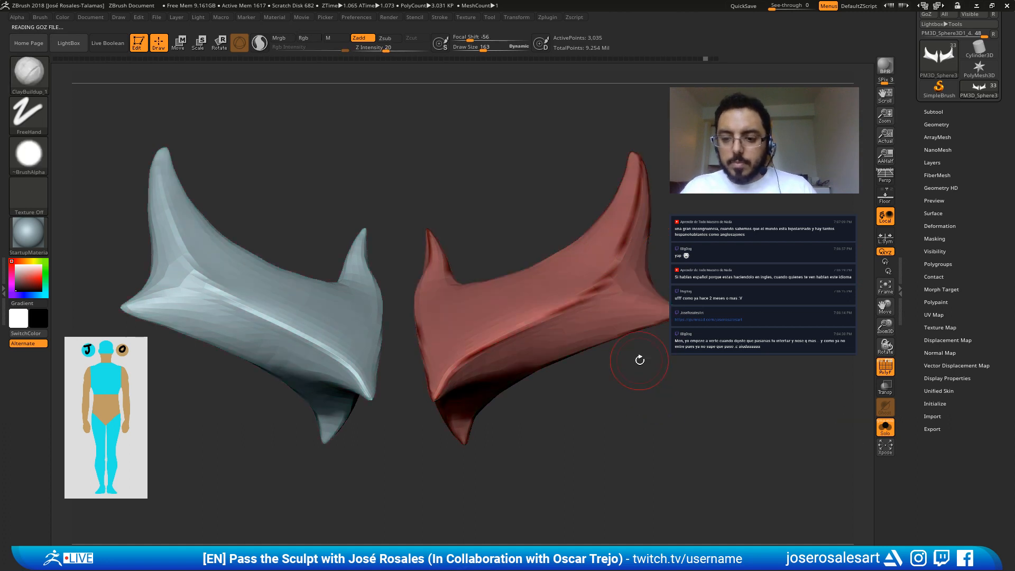
pyautogui.press('d')
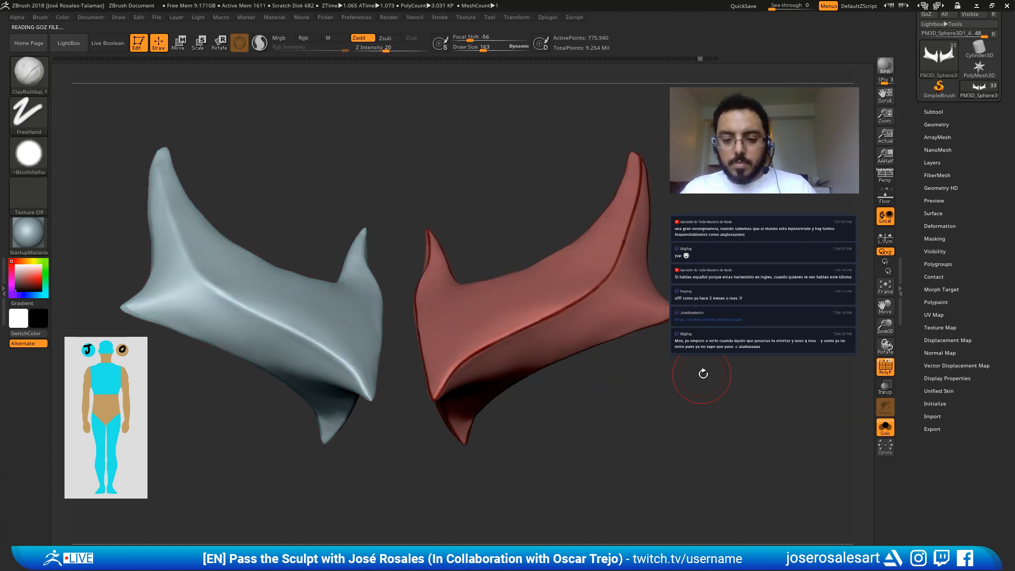
pyautogui.moveTo(703, 374)
pyautogui.mouseDown()
pyautogui.moveTo(511, 192)
pyautogui.moveTo(528, 188)
pyautogui.moveTo(531, 222)
pyautogui.moveTo(600, 227)
pyautogui.mouseUp()
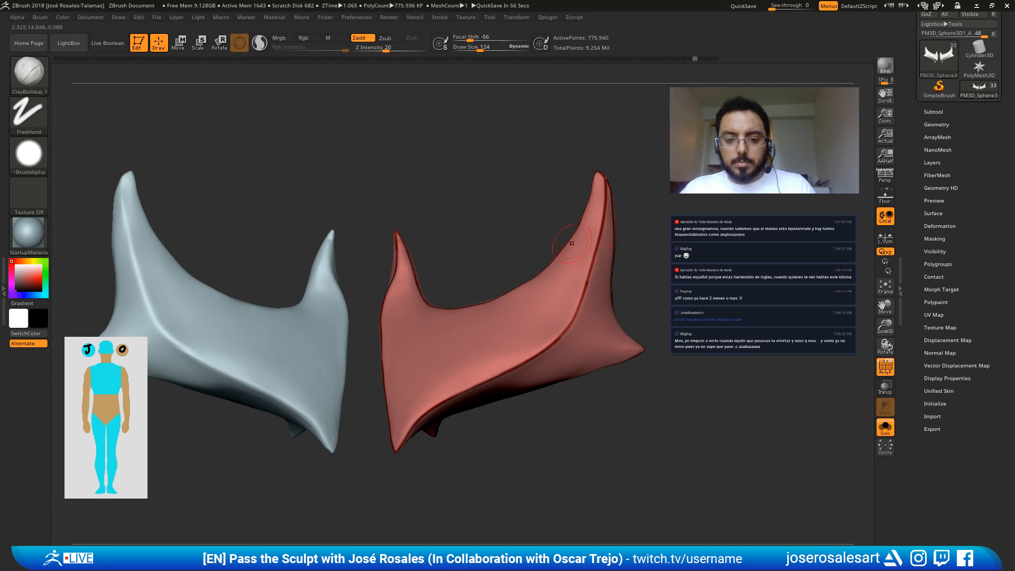
# Step: Check the thigh armor's Geometry, Polygroups and Polypaint settings for another way to turn the painted lines into groups
pyautogui.click(936, 124)
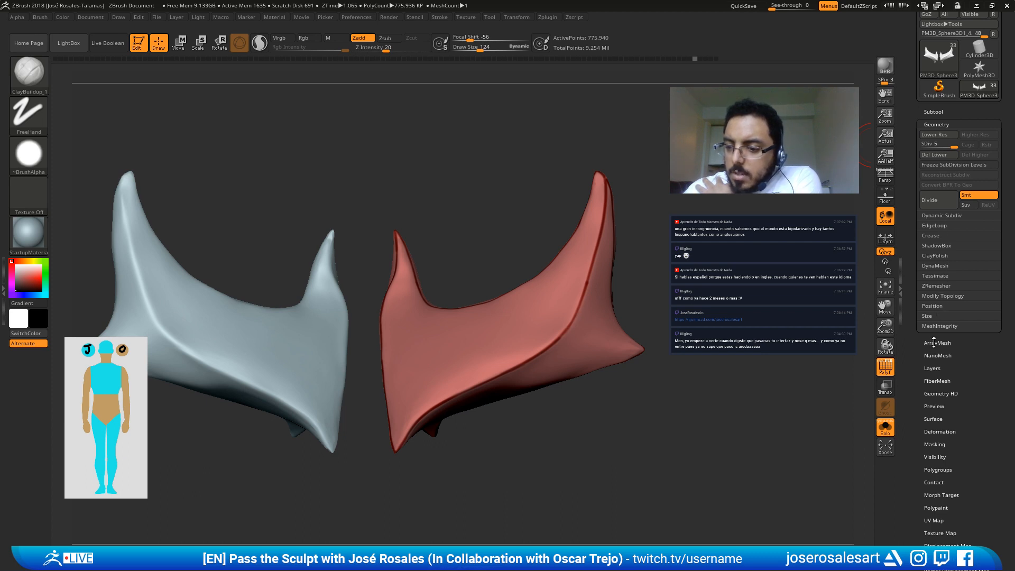
pyautogui.scroll(-3, 928, 349)
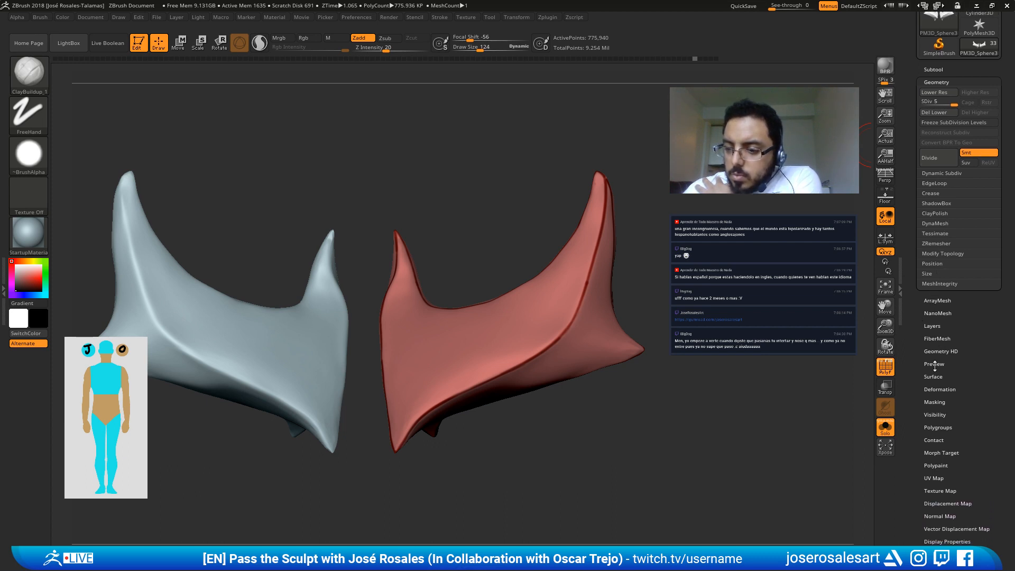
pyautogui.scroll(-3, 920, 368)
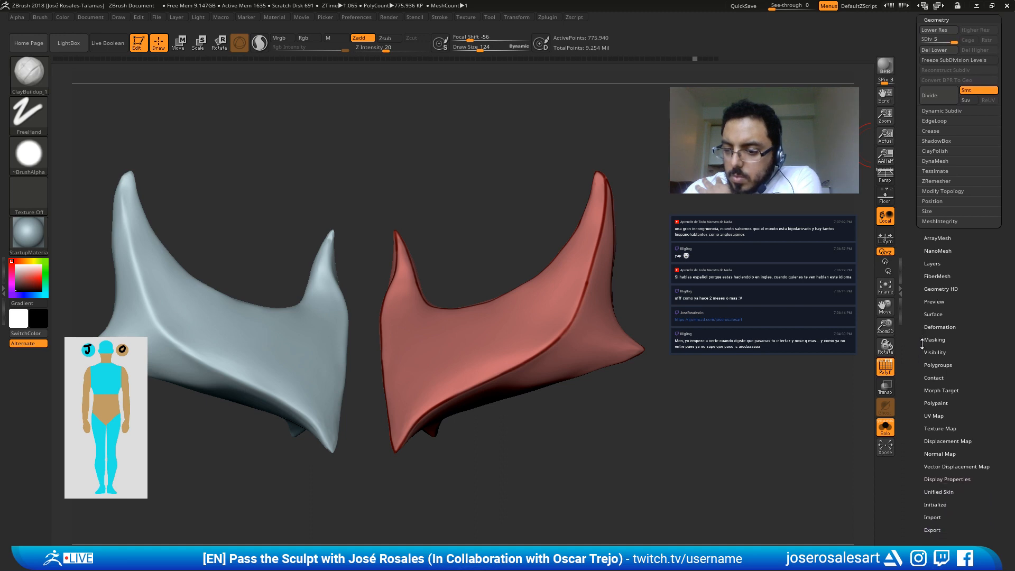
pyautogui.click(939, 365)
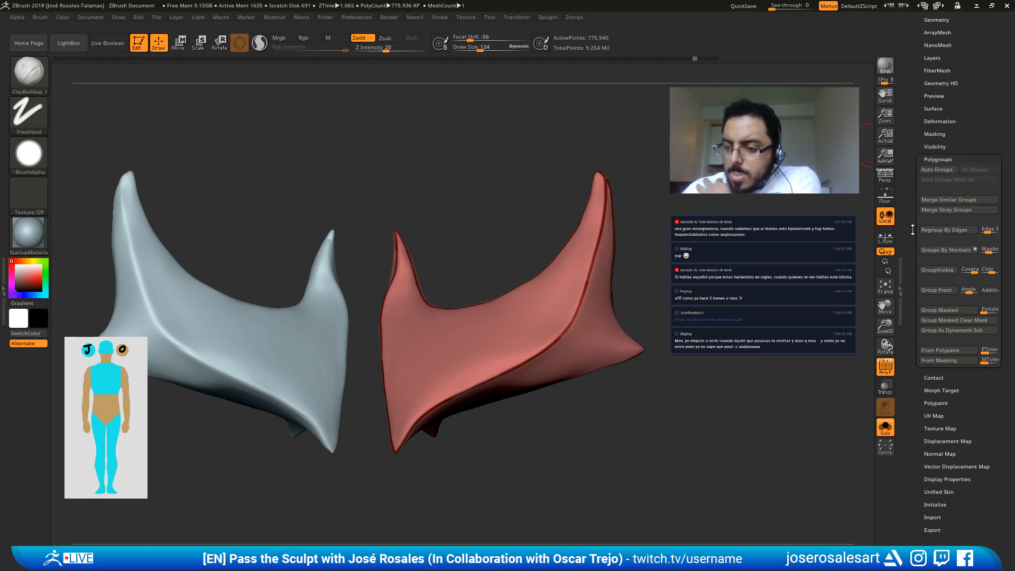
pyautogui.scroll(-2, 928, 358)
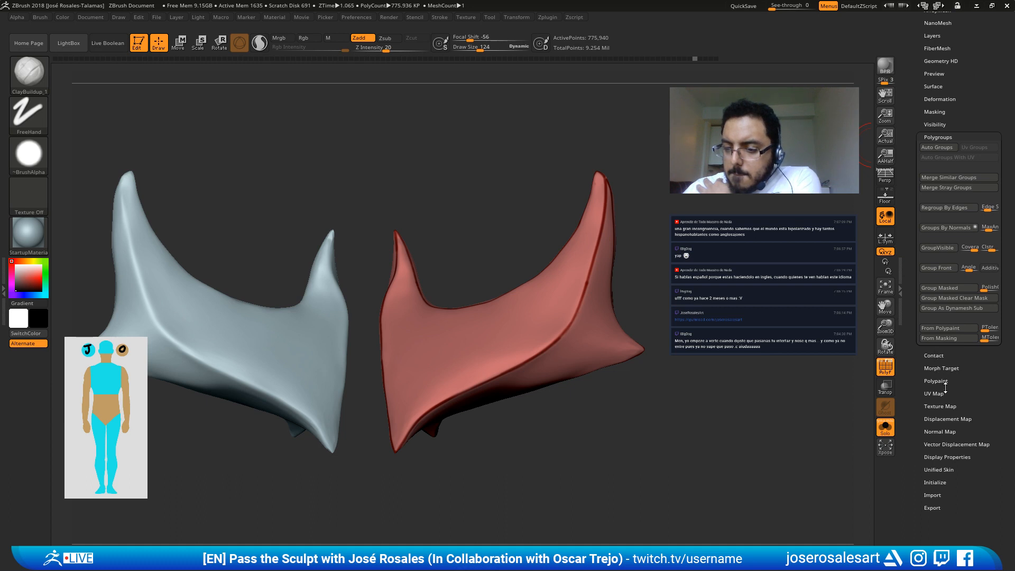
pyautogui.click(942, 381)
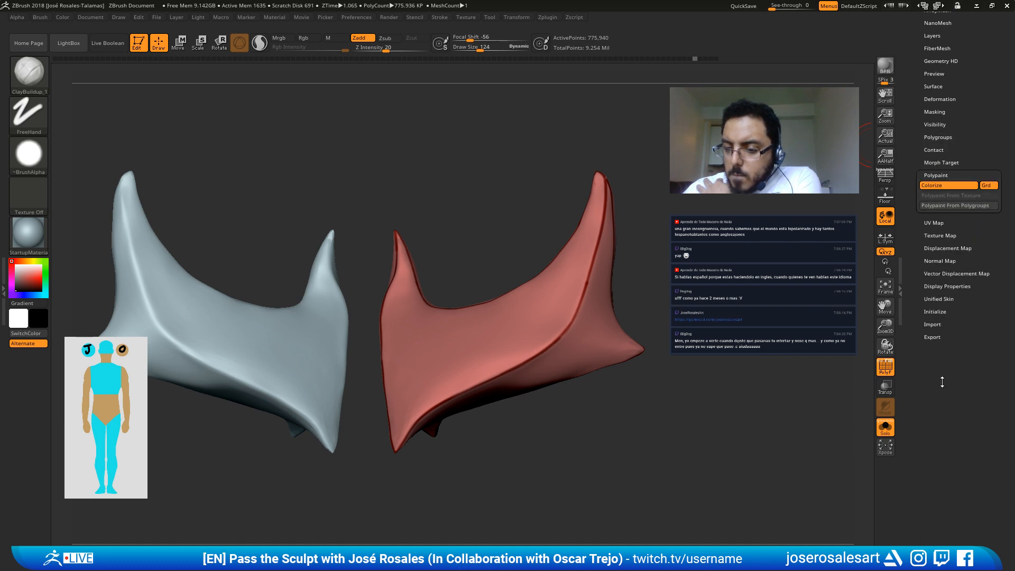
pyautogui.click(941, 174)
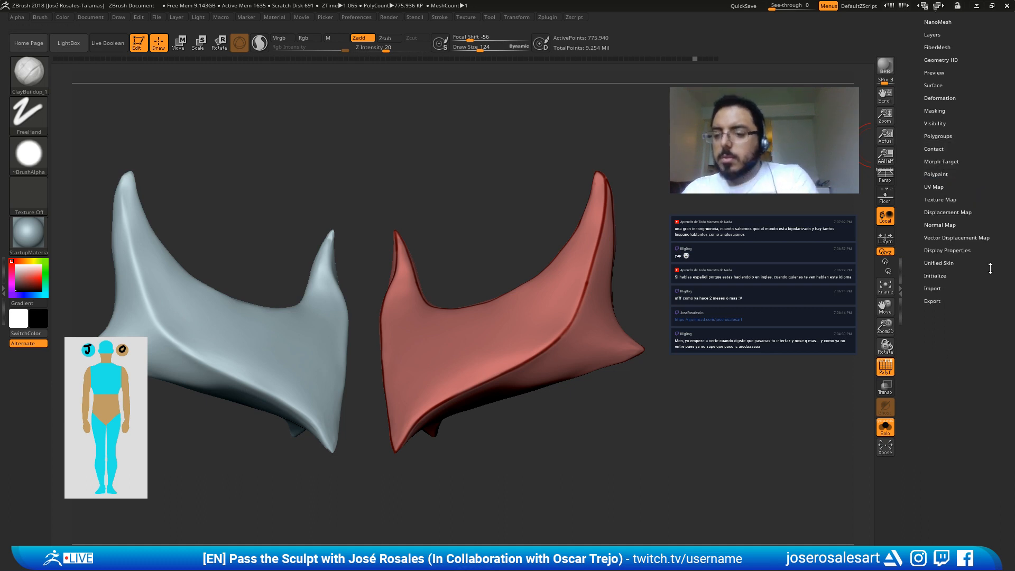
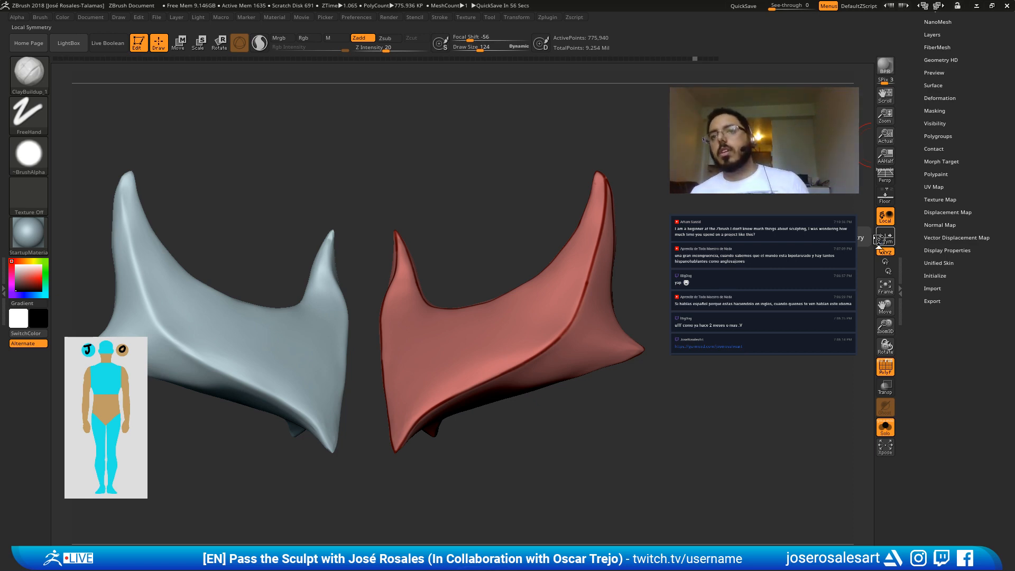
# Step: Show all subtools again with white as the active colour, and review the whole creature from the front and side
pyautogui.moveTo(907, 199); pyautogui.dragTo(904, 237)
pyautogui.click(934, 172)
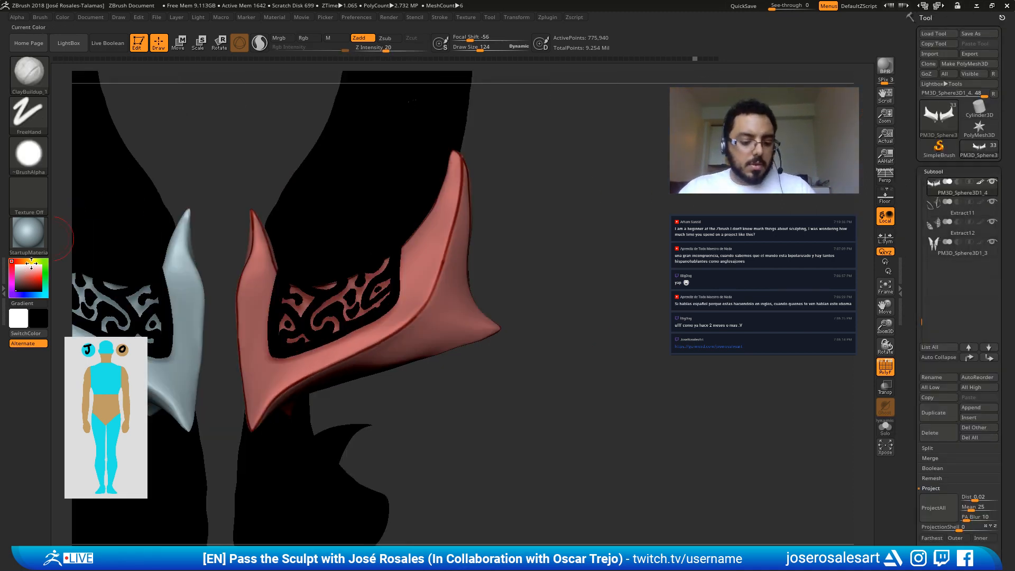
pyautogui.press('v')
pyautogui.moveTo(495, 250)
pyautogui.mouseDown()
pyautogui.moveTo(486, 246)
pyautogui.moveTo(480, 163)
pyautogui.moveTo(489, 271)
pyautogui.moveTo(447, 230)
pyautogui.moveTo(514, 249)
pyautogui.moveTo(481, 229)
pyautogui.moveTo(347, 200)
pyautogui.moveTo(498, 271)
pyautogui.moveTo(455, 397)
pyautogui.moveTo(473, 242)
pyautogui.mouseUp()
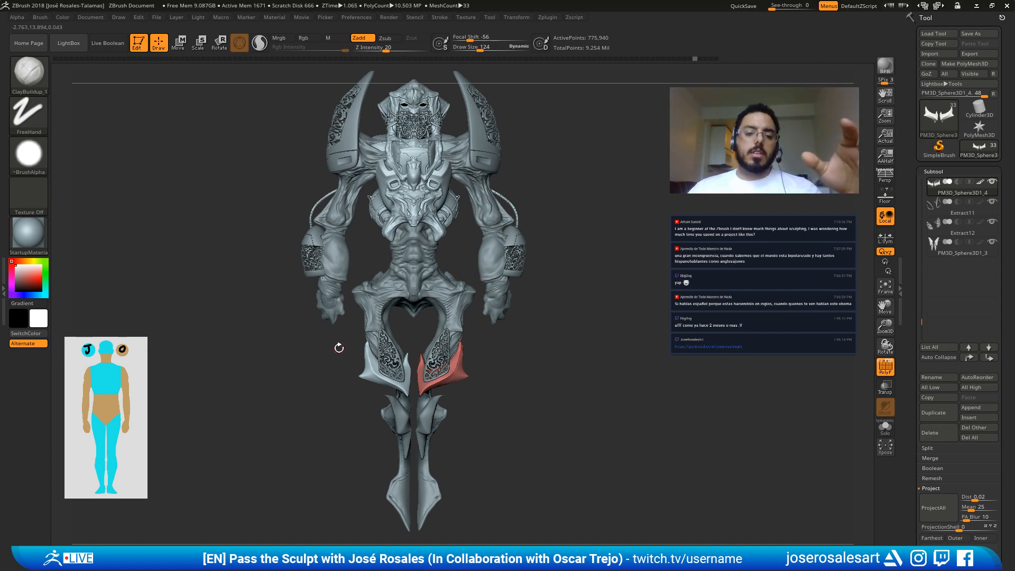
pyautogui.moveTo(337, 347); pyautogui.dragTo(409, 342)
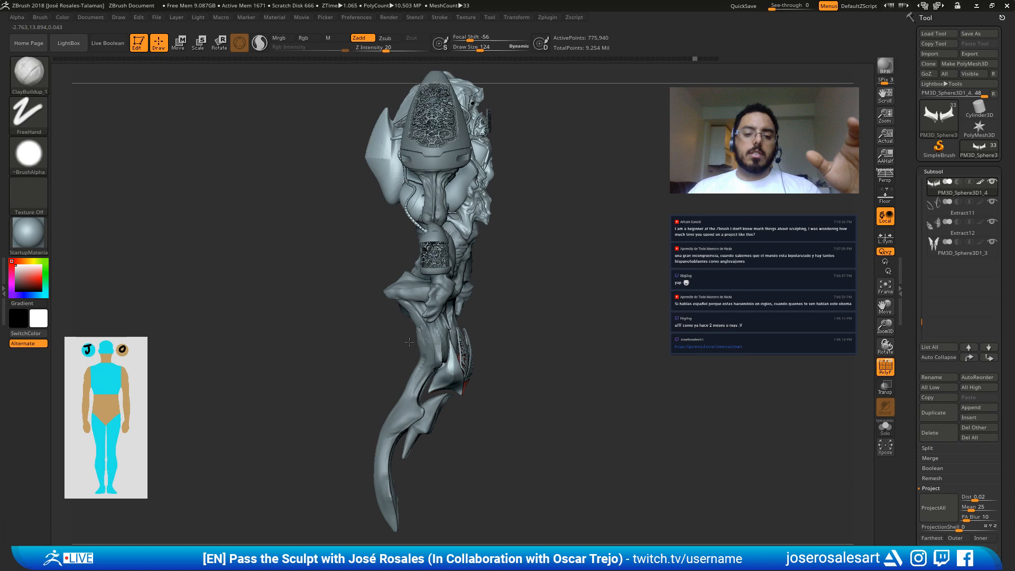
pyautogui.moveTo(409, 342); pyautogui.dragTo(370, 341)
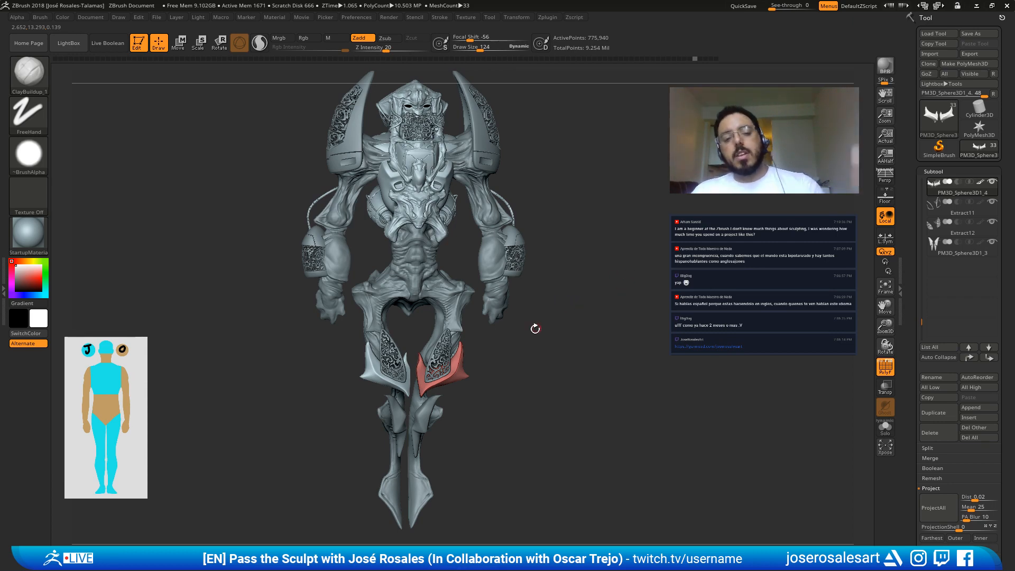
pyautogui.moveTo(484, 319); pyautogui.dragTo(491, 282)
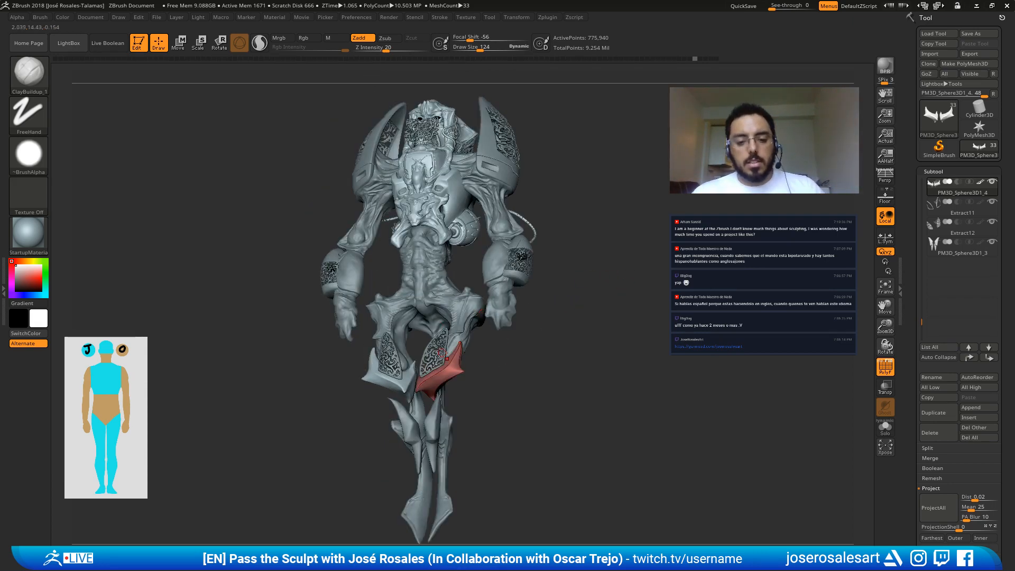
pyautogui.keyDown('shift'); pyautogui.moveTo(443, 354); pyautogui.dragTo(491, 292); pyautogui.keyUp('shift')
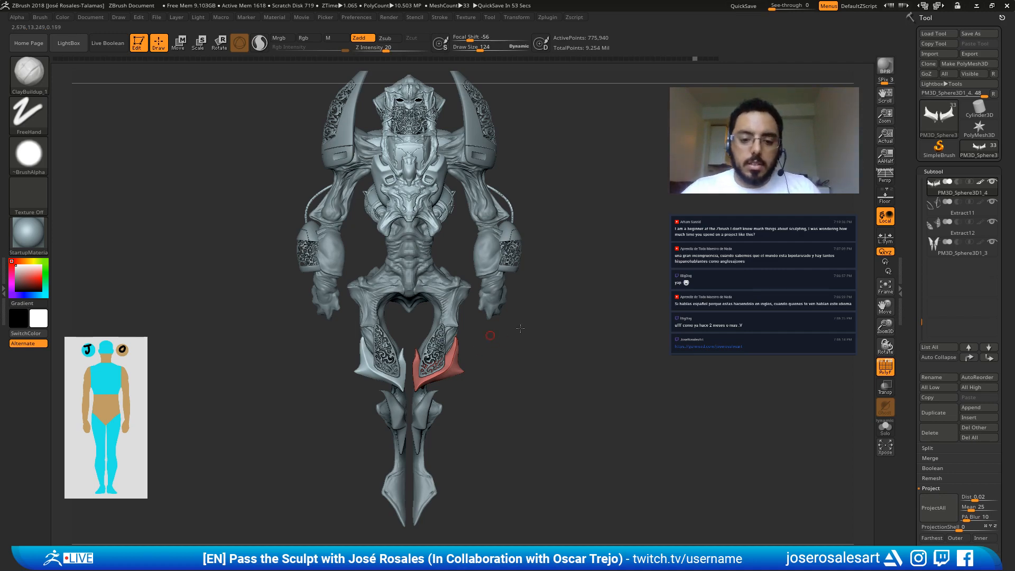
pyautogui.keyDown('alt'); pyautogui.moveTo(491, 335); pyautogui.dragTo(525, 332); pyautogui.keyUp('alt')
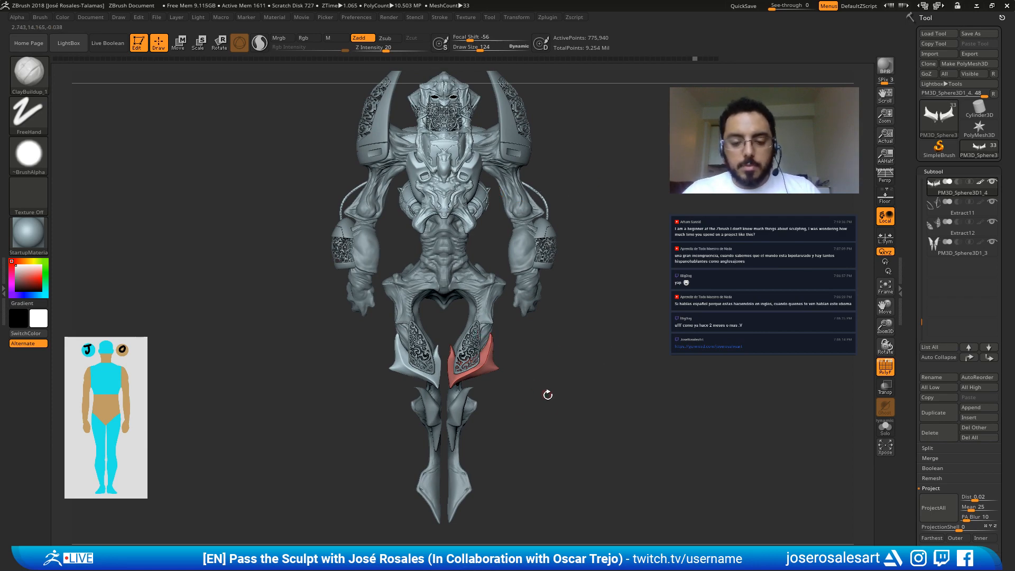
pyautogui.moveTo(547, 395); pyautogui.dragTo(548, 338)
pyautogui.moveTo(603, 298); pyautogui.dragTo(603, 277)
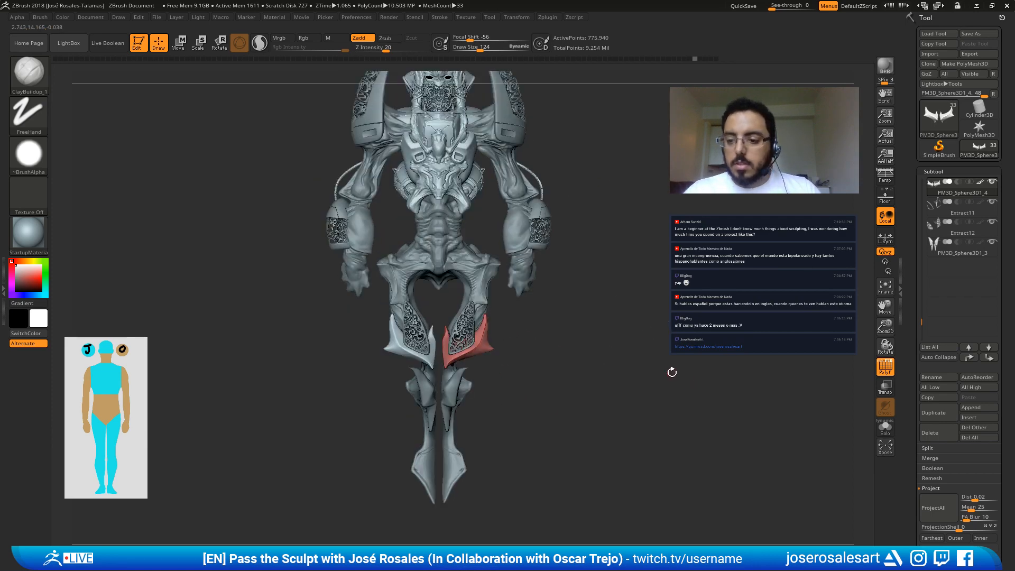
# Step: Isolate the thigh armor and create polygroups from its polypaint so the painted ridge lines form their own groups
pyautogui.hotkey('shift', 's')
pyautogui.keyDown('alt'); pyautogui.moveTo(633, 342); pyautogui.dragTo(573, 360); pyautogui.keyUp('alt')
pyautogui.moveTo(560, 403); pyautogui.dragTo(598, 365)
pyautogui.click(933, 172)
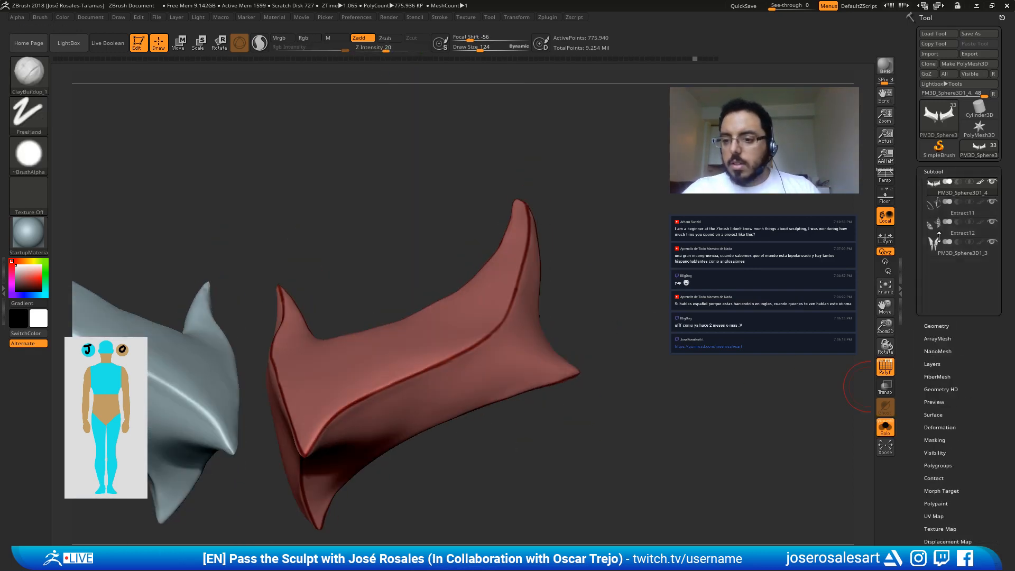
pyautogui.moveTo(922, 372); pyautogui.dragTo(929, 343)
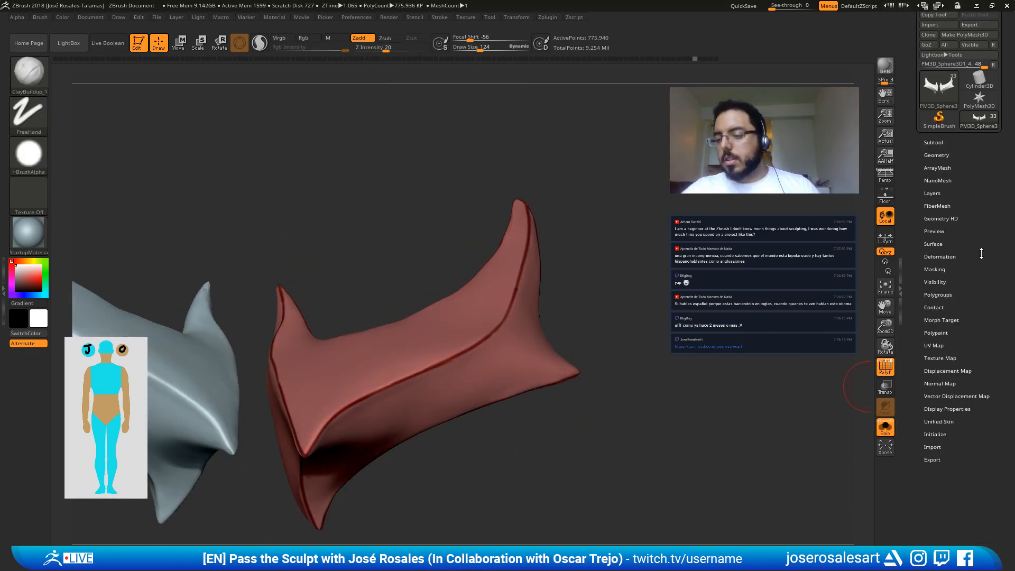
pyautogui.click(937, 294)
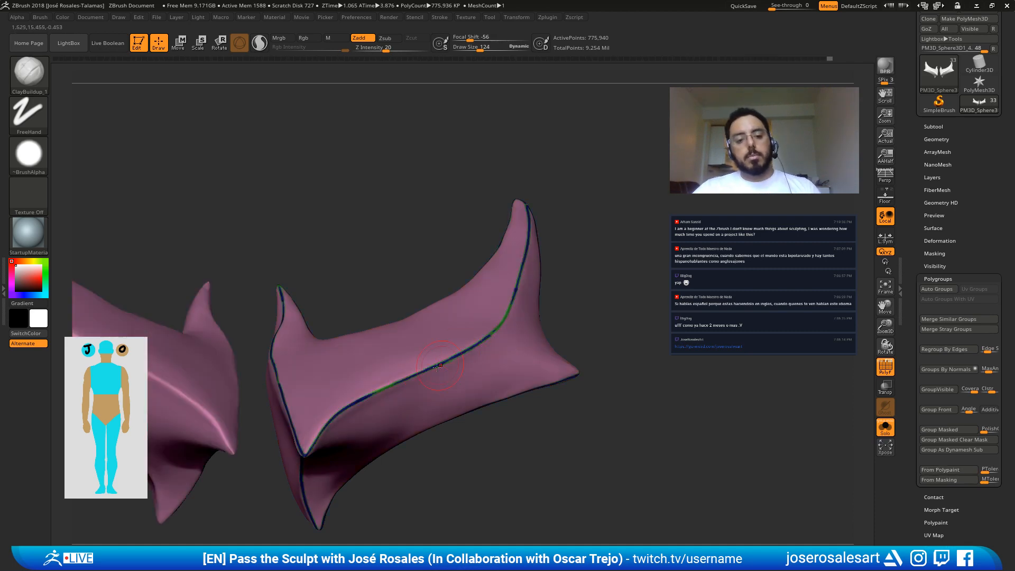
pyautogui.moveTo(438, 366)
pyautogui.mouseDown(button='right')
pyautogui.moveTo(585, 344)
pyautogui.moveTo(528, 321)
pyautogui.moveTo(473, 331)
pyautogui.moveTo(458, 365)
pyautogui.mouseUp(button='right')
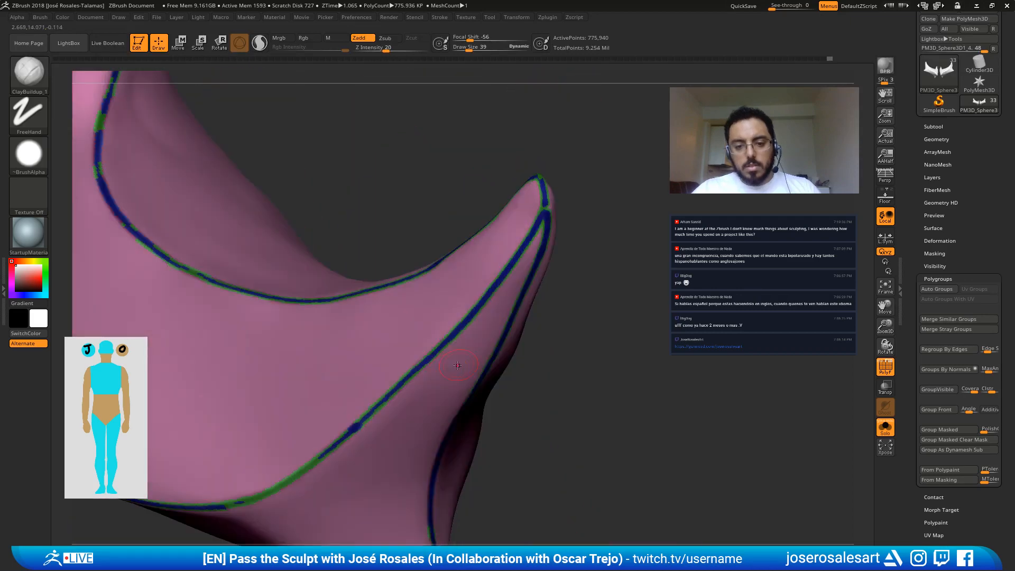
pyautogui.moveTo(349, 377); pyautogui.dragTo(307, 333, button='right')
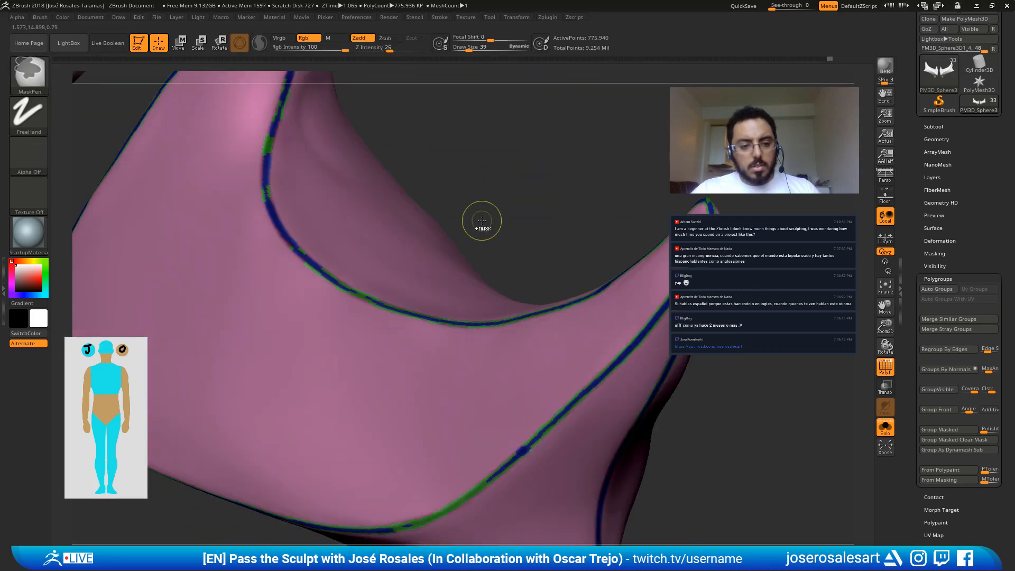
# Step: Hide the thigh armor's ridge-line polygroup, then invert the visibility to inspect only the line strips
pyautogui.click(935, 127)
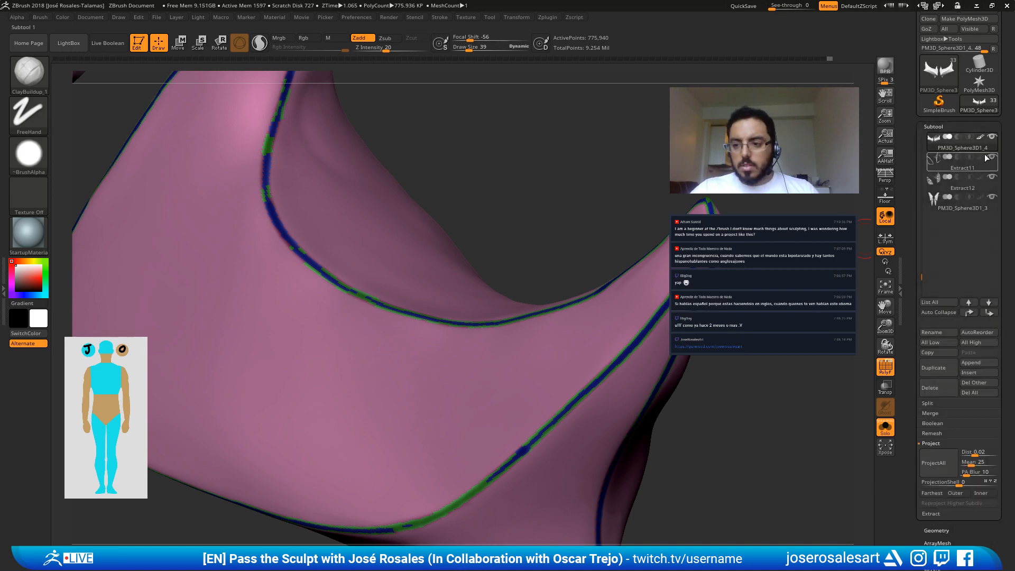
pyautogui.moveTo(455, 318)
pyautogui.mouseDown(button='right')
pyautogui.moveTo(478, 297)
pyautogui.moveTo(380, 369)
pyautogui.moveTo(427, 297)
pyautogui.moveTo(510, 295)
pyautogui.mouseUp(button='right')
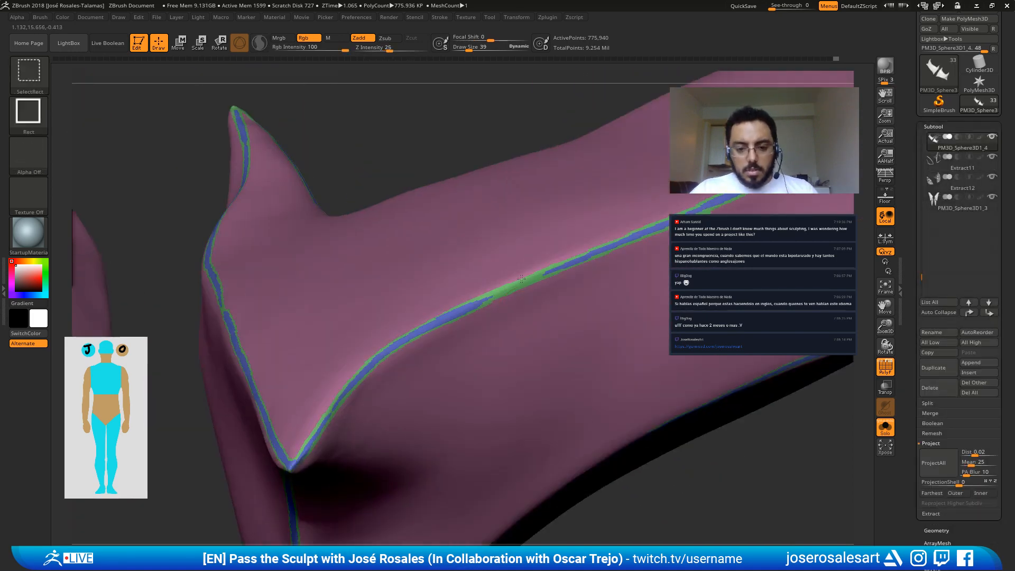
pyautogui.keyDown('ctrl'); pyautogui.keyDown('shift'); pyautogui.click(510, 294); pyautogui.keyUp('shift'); pyautogui.keyUp('ctrl')
pyautogui.moveTo(396, 138); pyautogui.dragTo(431, 147, button='right')
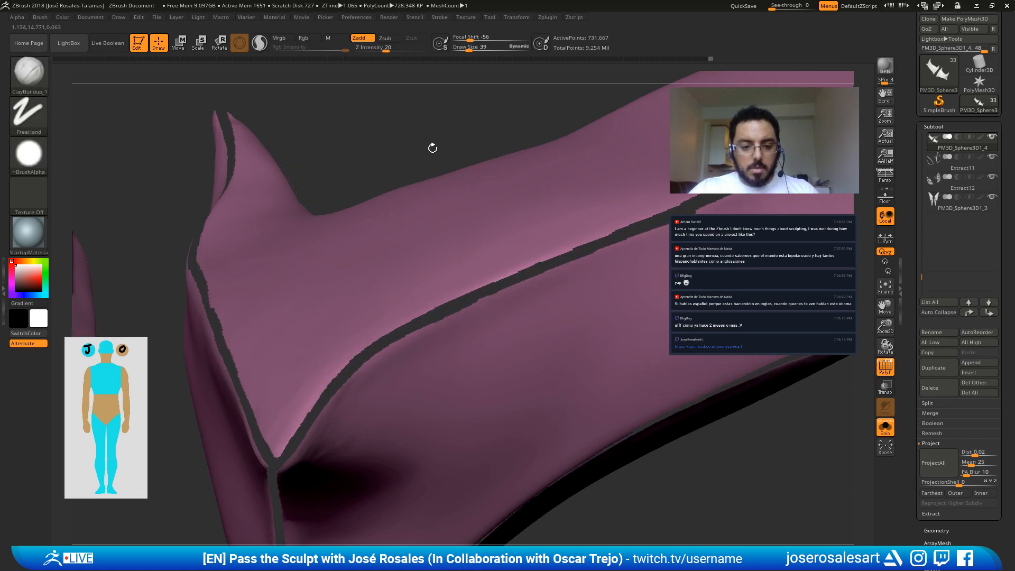
pyautogui.press('f')
pyautogui.keyDown('ctrl'); pyautogui.keyDown('shift'); pyautogui.click(530, 189); pyautogui.keyUp('shift'); pyautogui.keyUp('ctrl')
pyautogui.moveTo(487, 316)
pyautogui.keyDown('alt'); pyautogui.mouseDown(button='right')
pyautogui.moveTo(560, 287)
pyautogui.moveTo(451, 290)
pyautogui.moveTo(502, 288)
pyautogui.moveTo(442, 356)
pyautogui.moveTo(550, 319)
pyautogui.mouseUp(button='right'); pyautogui.keyUp('alt')
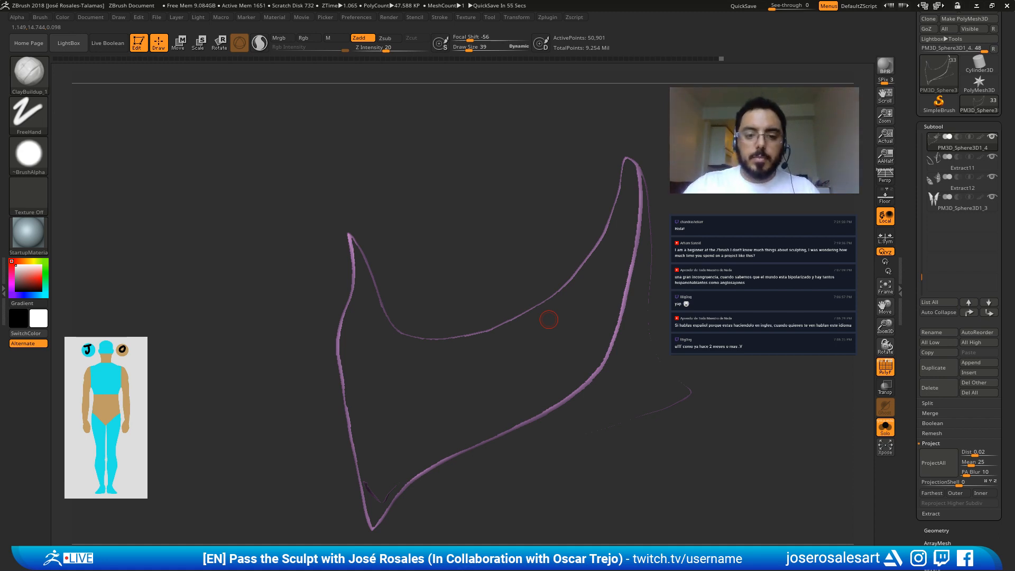
pyautogui.moveTo(549, 320)
pyautogui.mouseDown()
pyautogui.moveTo(485, 167)
pyautogui.moveTo(440, 288)
pyautogui.moveTo(502, 227)
pyautogui.mouseUp()
# Step: Swap the visibility back to the armor panels, show the surrounding subtools again and check the Split options
pyautogui.keyDown('ctrl'); pyautogui.keyDown('shift'); pyautogui.moveTo(618, 394); pyautogui.dragTo(623, 368); pyautogui.keyUp('shift'); pyautogui.keyUp('ctrl')
pyautogui.hotkey('shift', 'd')
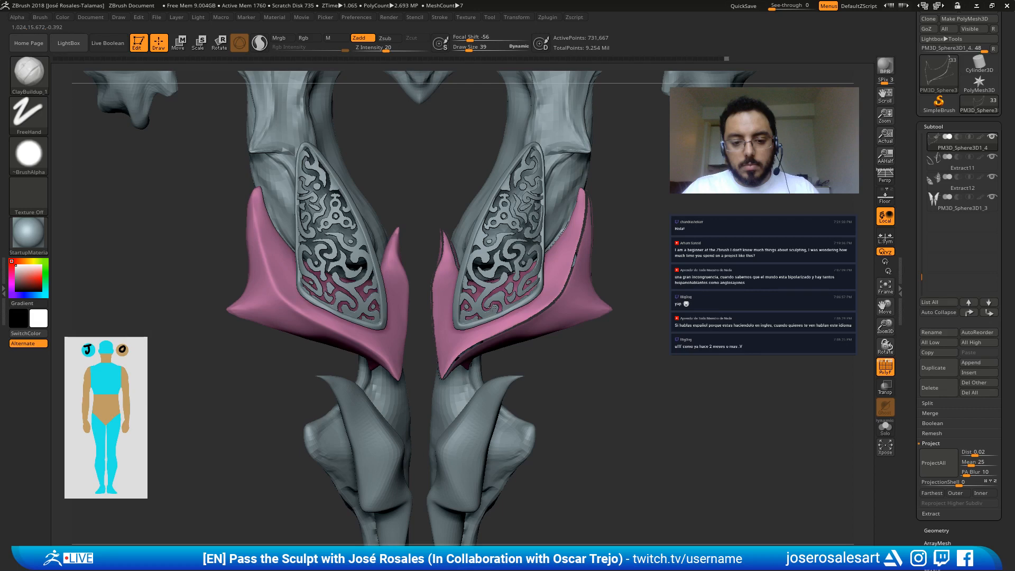
pyautogui.keyDown('alt'); pyautogui.moveTo(492, 308); pyautogui.dragTo(614, 259); pyautogui.keyUp('alt')
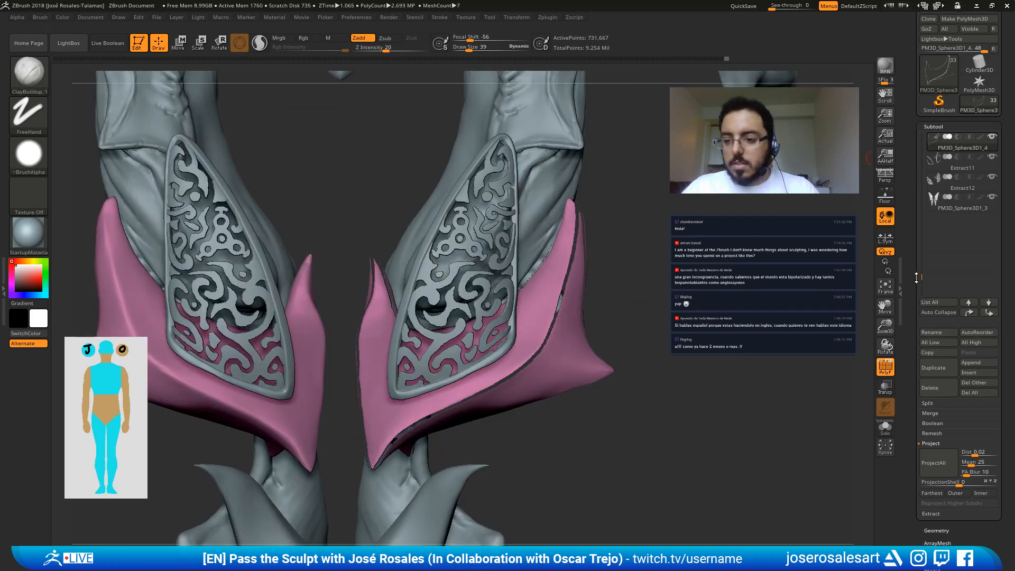
pyautogui.moveTo(922, 277); pyautogui.dragTo(924, 265)
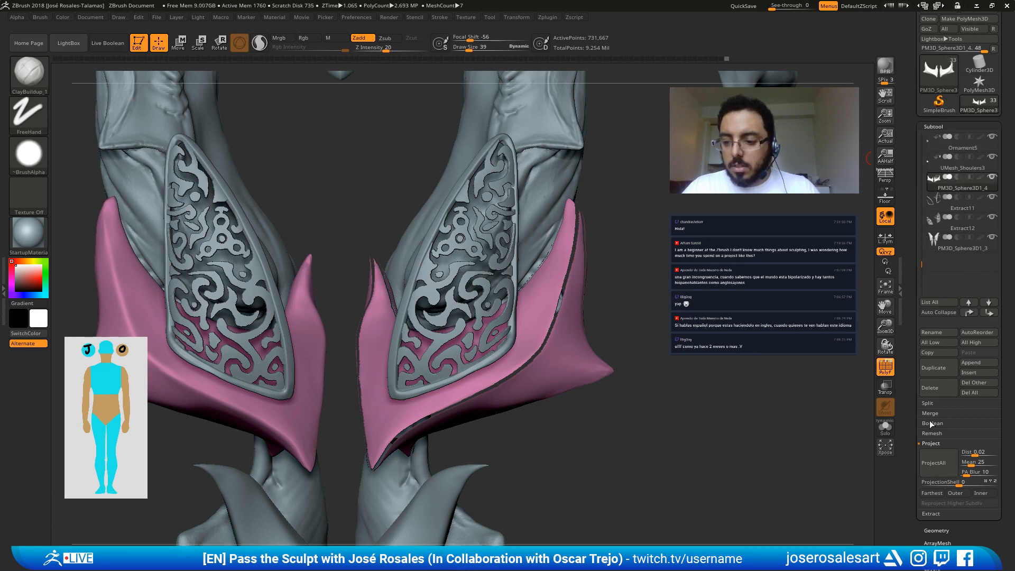
pyautogui.click(930, 403)
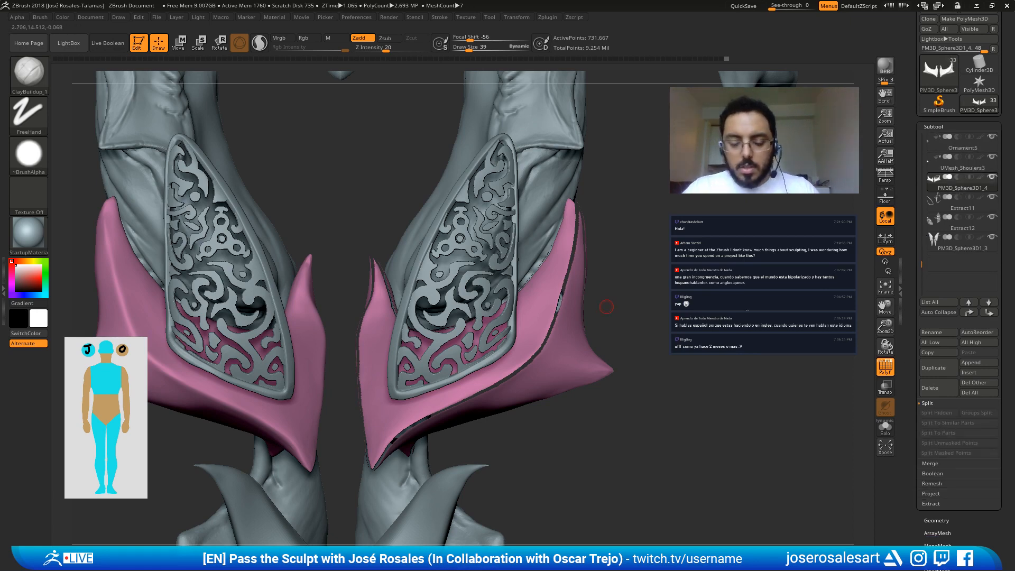
# Step: Unhide the whole thigh armor mesh and delete its lower subdivision levels
pyautogui.hotkey('ctrl', 'shift')
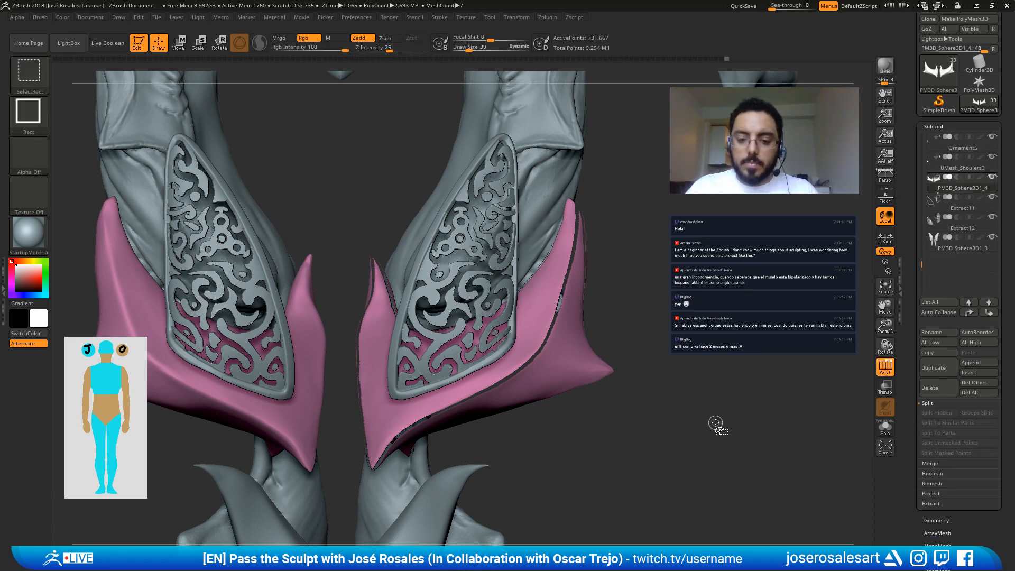
pyautogui.keyDown('ctrl'); pyautogui.keyDown('shift'); pyautogui.click(757, 387); pyautogui.keyUp('shift'); pyautogui.keyUp('ctrl')
pyautogui.keyDown('alt'); pyautogui.moveTo(648, 356); pyautogui.dragTo(917, 361); pyautogui.keyUp('alt')
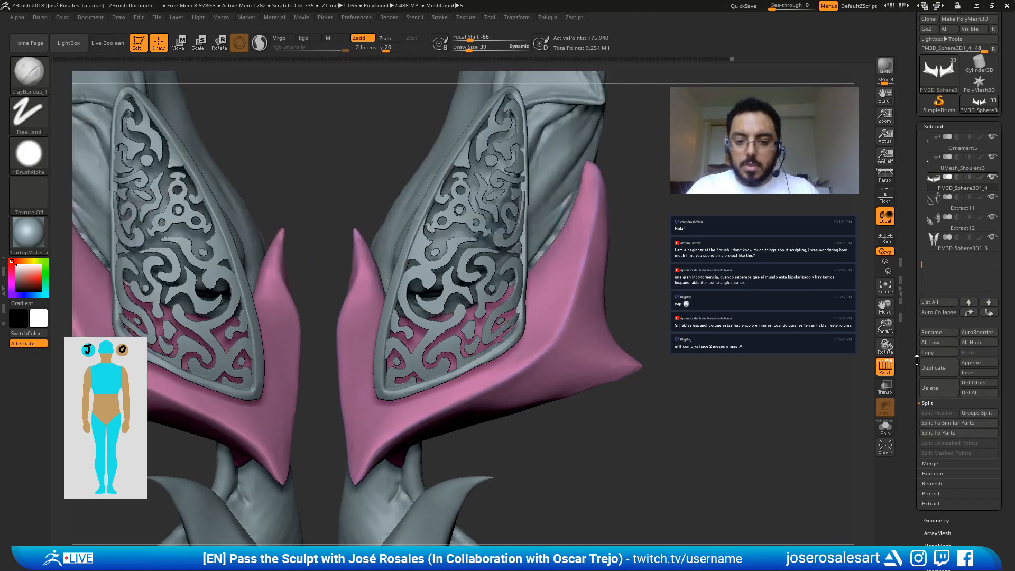
pyautogui.click(933, 127)
pyautogui.click(936, 139)
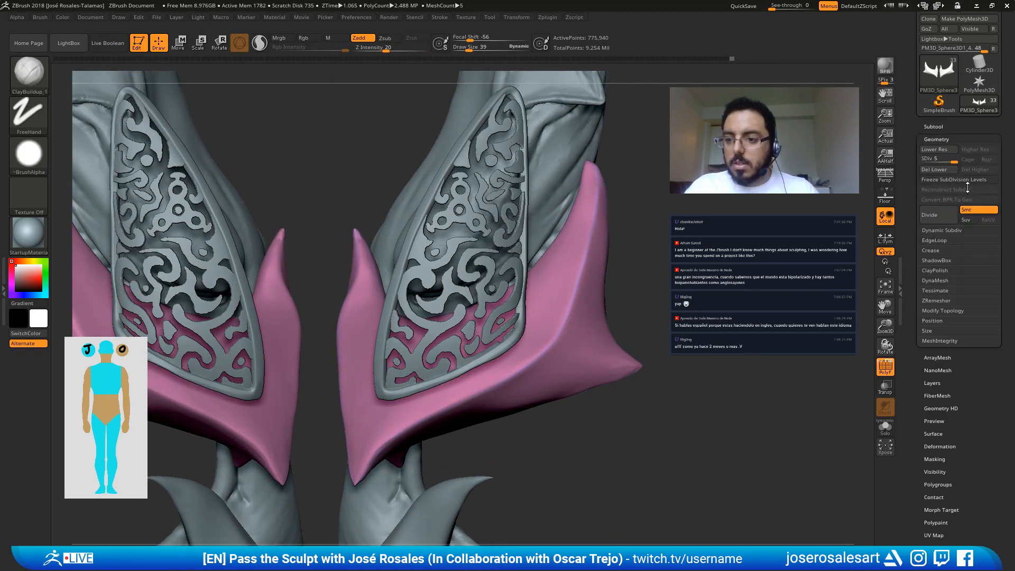
pyautogui.click(938, 172)
# Step: Isolate the thigh armor, hide the mirrored piece without painted ridge lines and delete the hidden geometry
pyautogui.keyDown('shift'); pyautogui.click(612, 399); pyautogui.keyUp('shift')
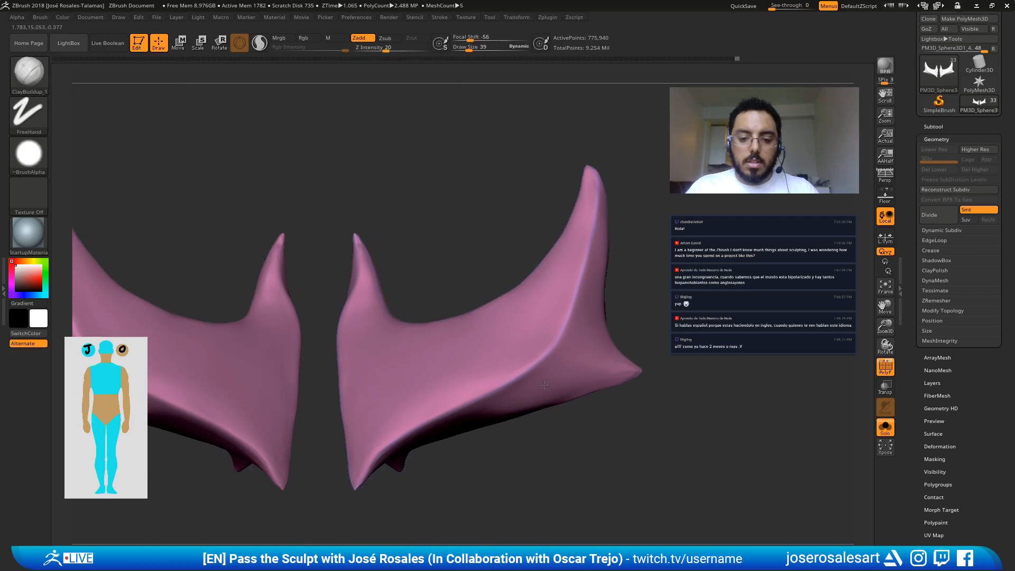
pyautogui.keyDown('alt'); pyautogui.moveTo(612, 399); pyautogui.dragTo(523, 353); pyautogui.keyUp('alt')
pyautogui.moveTo(523, 354)
pyautogui.mouseDown(button='right')
pyautogui.moveTo(523, 376)
pyautogui.moveTo(528, 367)
pyautogui.mouseUp(button='right')
pyautogui.press('f')
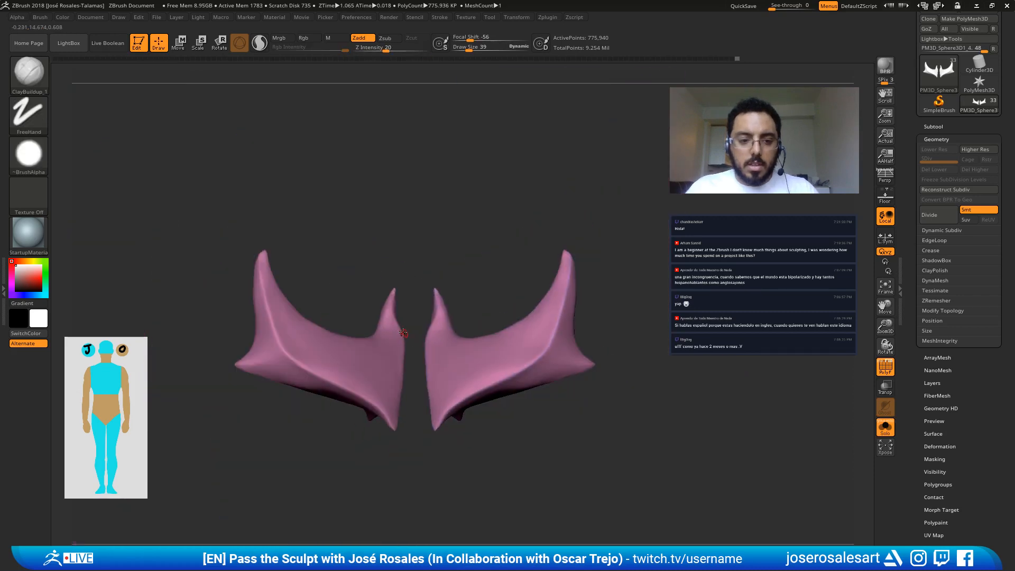
pyautogui.press('ctrl')
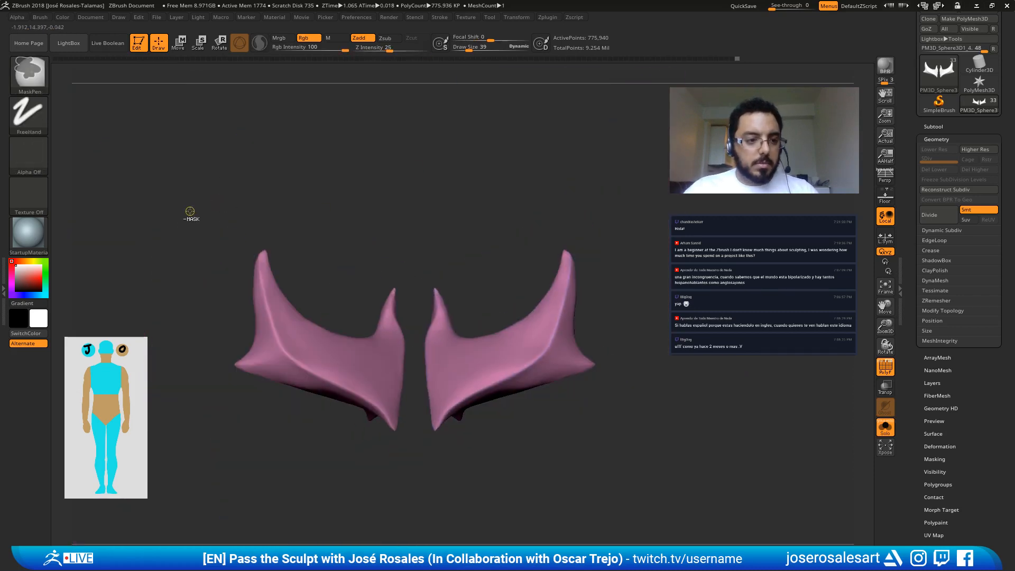
pyautogui.keyDown('ctrl'); pyautogui.keyDown('alt'); pyautogui.keyDown('shift'); pyautogui.moveTo(172, 187); pyautogui.dragTo(415, 478); pyautogui.keyUp('shift'); pyautogui.keyUp('alt'); pyautogui.keyUp('ctrl')
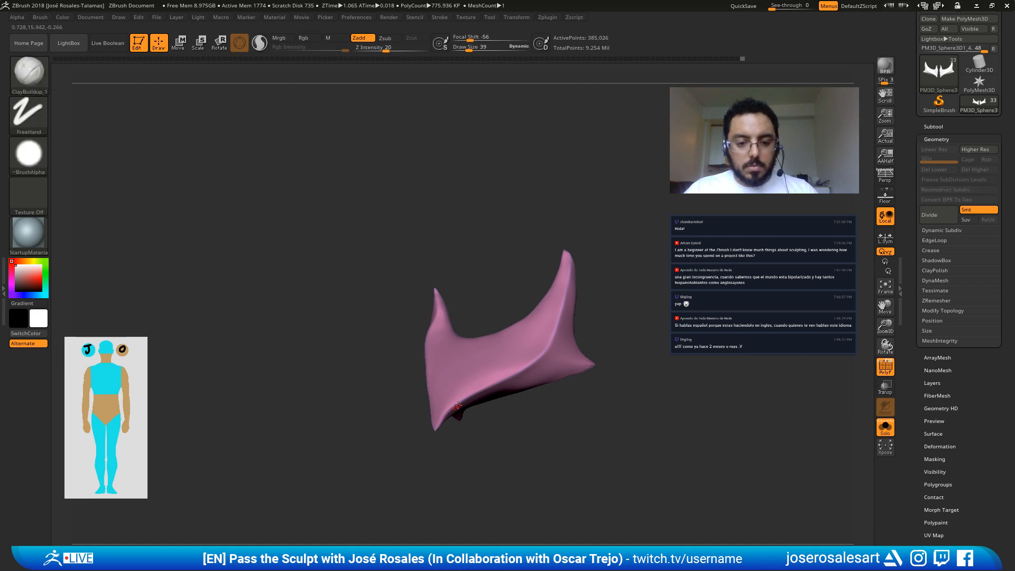
pyautogui.click(934, 311)
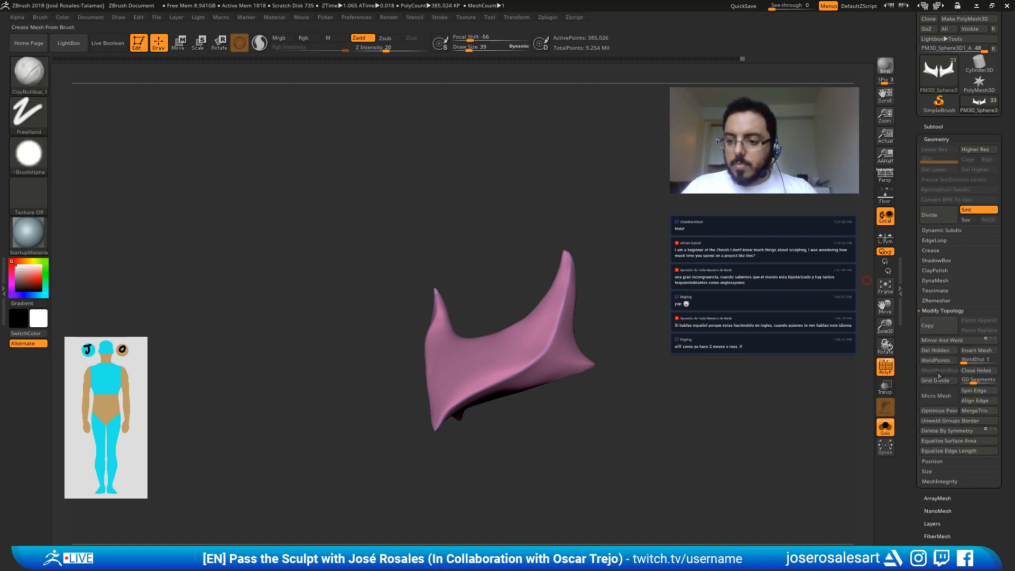
pyautogui.keyDown('ctrl'); pyautogui.moveTo(524, 356); pyautogui.dragTo(489, 342, button='right'); pyautogui.keyUp('ctrl')
pyautogui.hotkey('shift', 's')
pyautogui.hotkey('shift', 's')
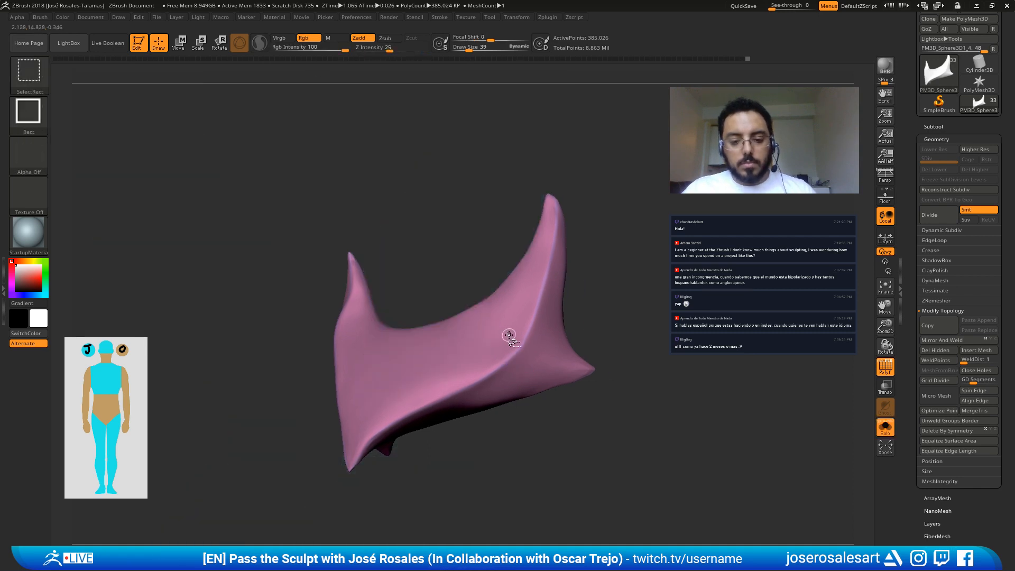
# Step: Hide the ridge-line polygroup on the remaining thigh armor piece and split it off as a separate subtool
pyautogui.keyDown('ctrl'); pyautogui.keyDown('alt'); pyautogui.keyDown('shift'); pyautogui.click(510, 337); pyautogui.keyUp('shift'); pyautogui.keyUp('alt'); pyautogui.keyUp('ctrl')
pyautogui.moveTo(630, 341); pyautogui.dragTo(656, 324, button='right')
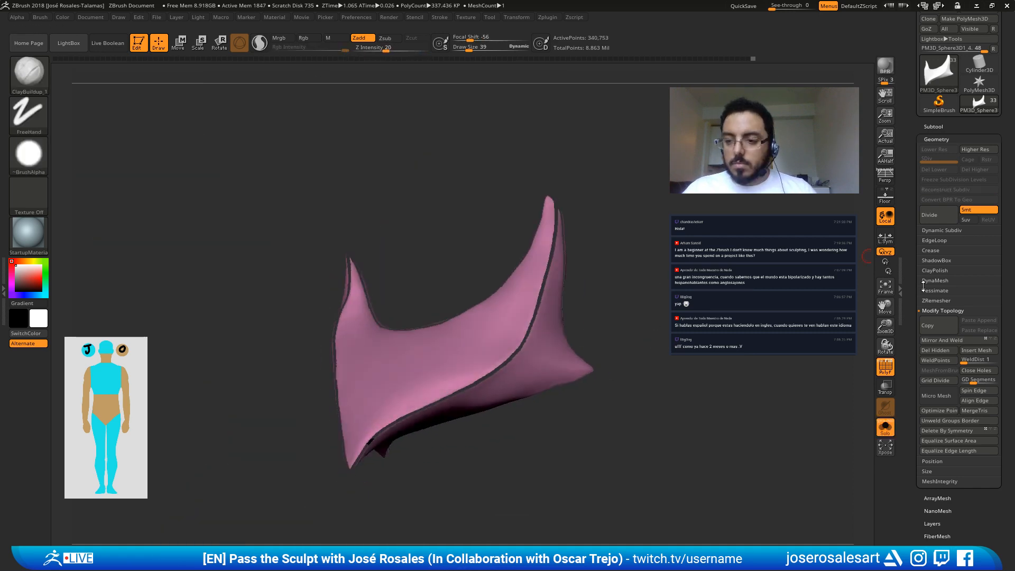
pyautogui.click(932, 127)
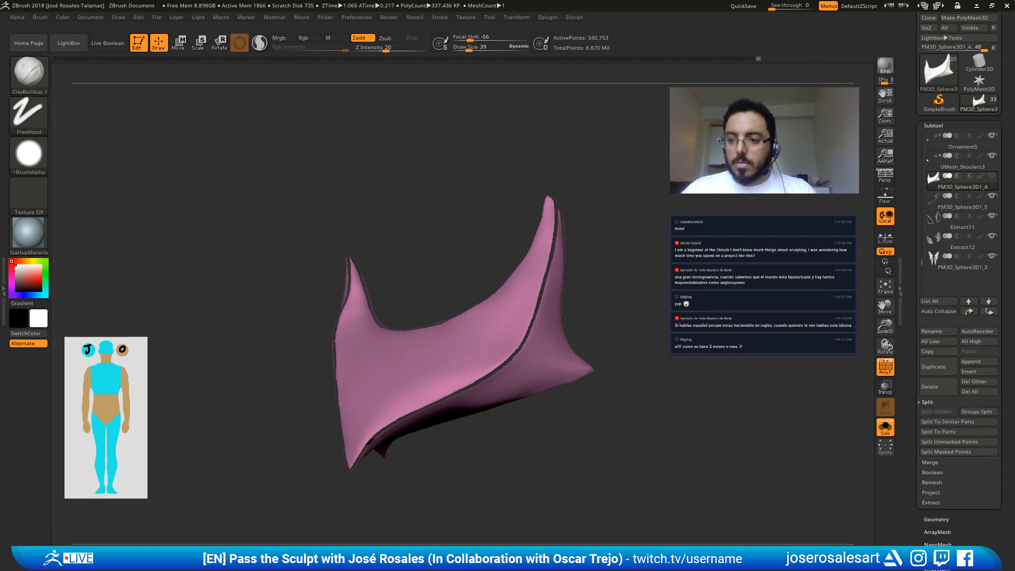
pyautogui.moveTo(532, 367)
pyautogui.mouseDown(button='right')
pyautogui.moveTo(553, 389)
pyautogui.moveTo(533, 373)
pyautogui.mouseUp(button='right')
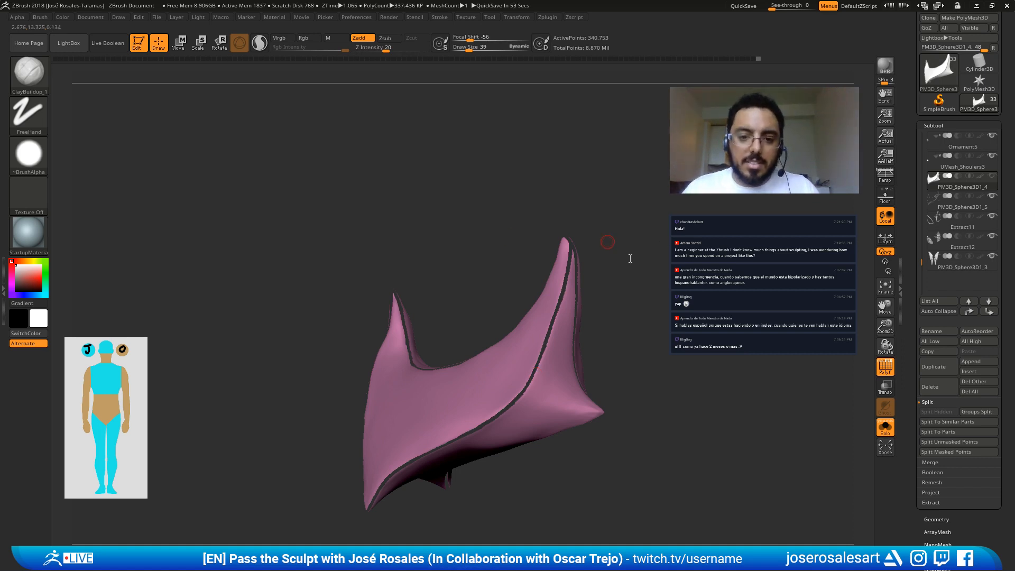
pyautogui.moveTo(607, 241)
pyautogui.mouseDown()
pyautogui.moveTo(427, 390)
pyautogui.moveTo(387, 351)
pyautogui.mouseUp()
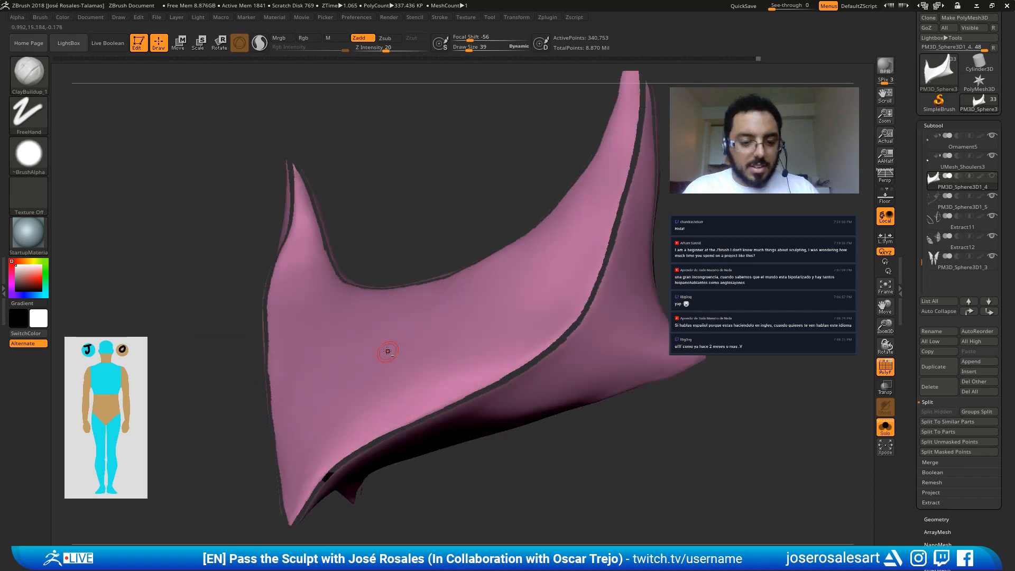
# Step: Apply Auto Groups to the thigh armor so each disconnected panel gets its own polygroup, and check it from several angles
pyautogui.scroll(-7, 911, 294)
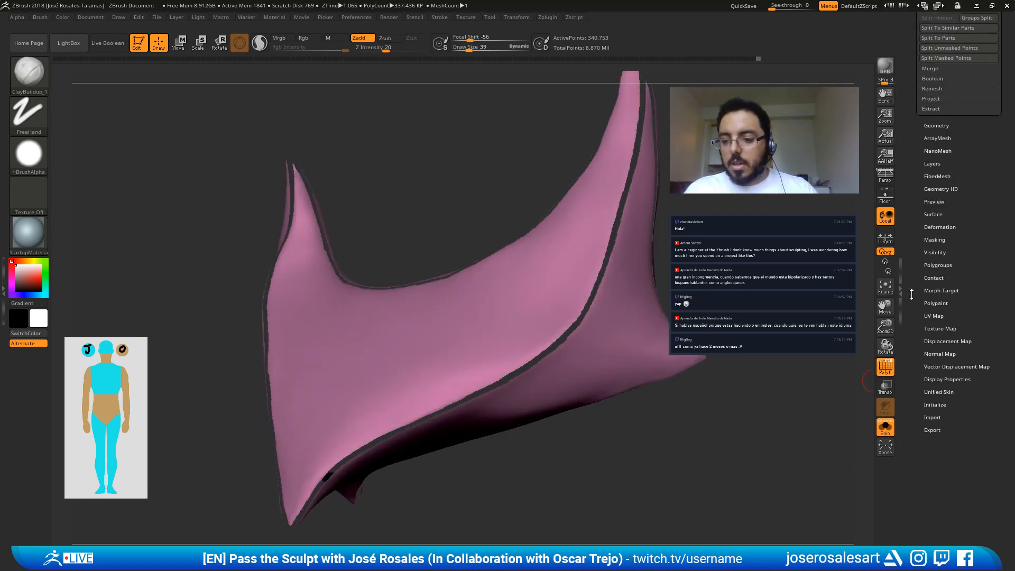
pyautogui.click(931, 266)
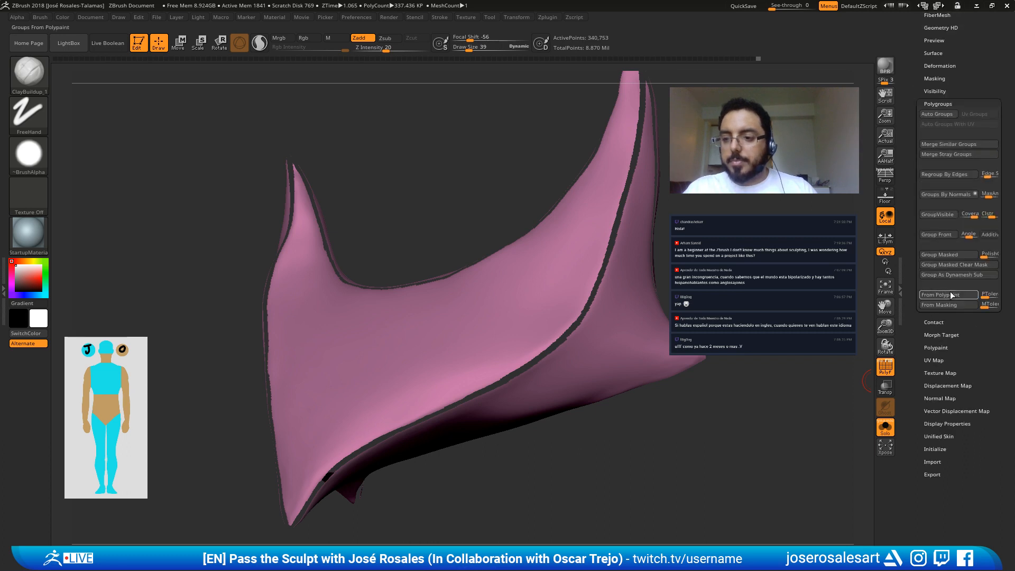
pyautogui.click(931, 115)
pyautogui.keyDown('ctrl'); pyautogui.moveTo(387, 375); pyautogui.dragTo(447, 336, button='right'); pyautogui.keyUp('ctrl')
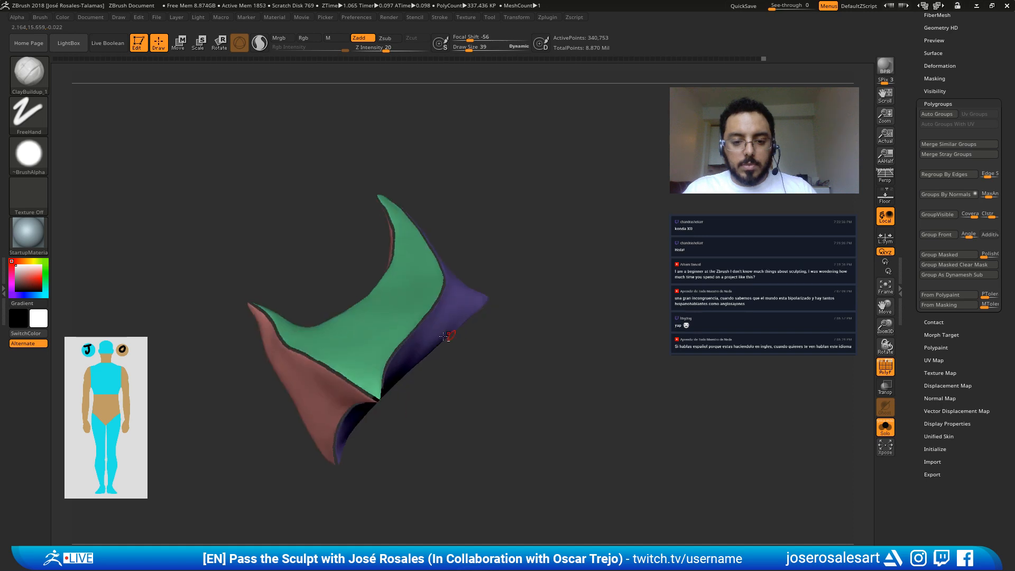
pyautogui.moveTo(446, 336)
pyautogui.keyDown('shift'); pyautogui.mouseDown(button='right')
pyautogui.moveTo(415, 360)
pyautogui.moveTo(428, 331)
pyautogui.mouseUp(button='right'); pyautogui.keyUp('shift')
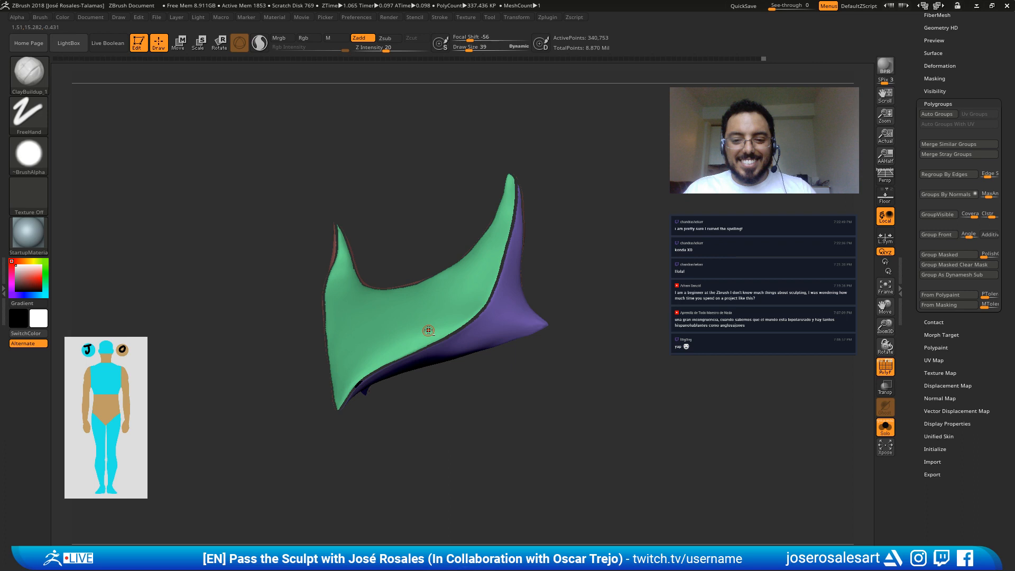
# Step: Roll the thigh armor's history back to before the panel split and delete the separated ridge-line strip subtool
pyautogui.moveTo(429, 331); pyautogui.dragTo(507, 319, button='right')
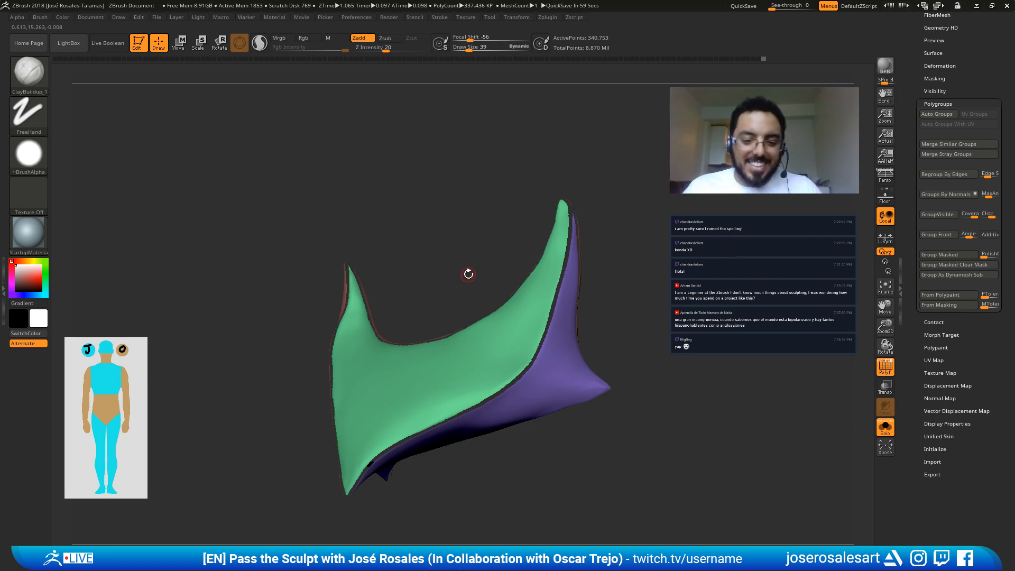
pyautogui.moveTo(474, 294); pyautogui.dragTo(502, 315, button='right')
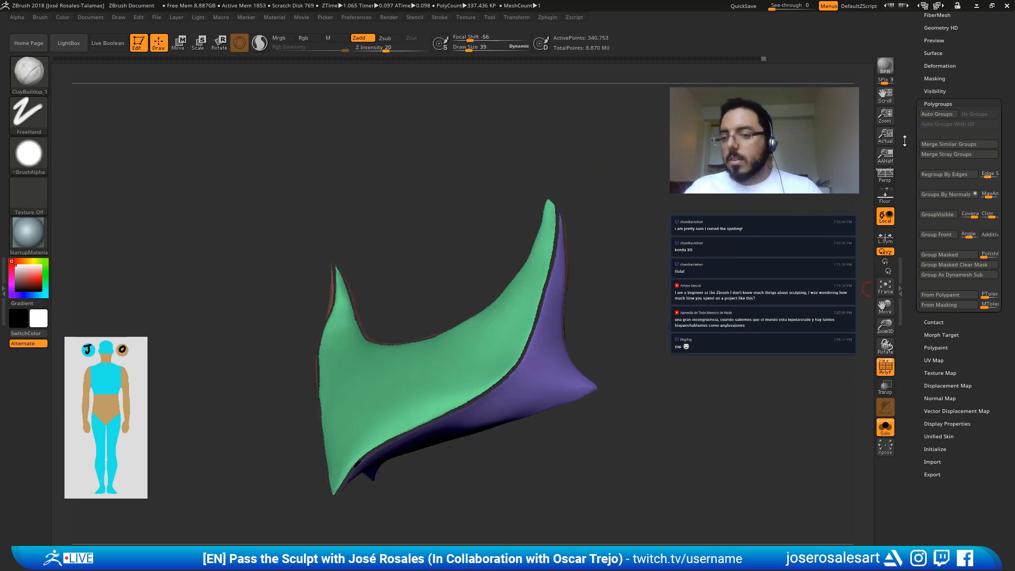
pyautogui.scroll(5, 906, 241)
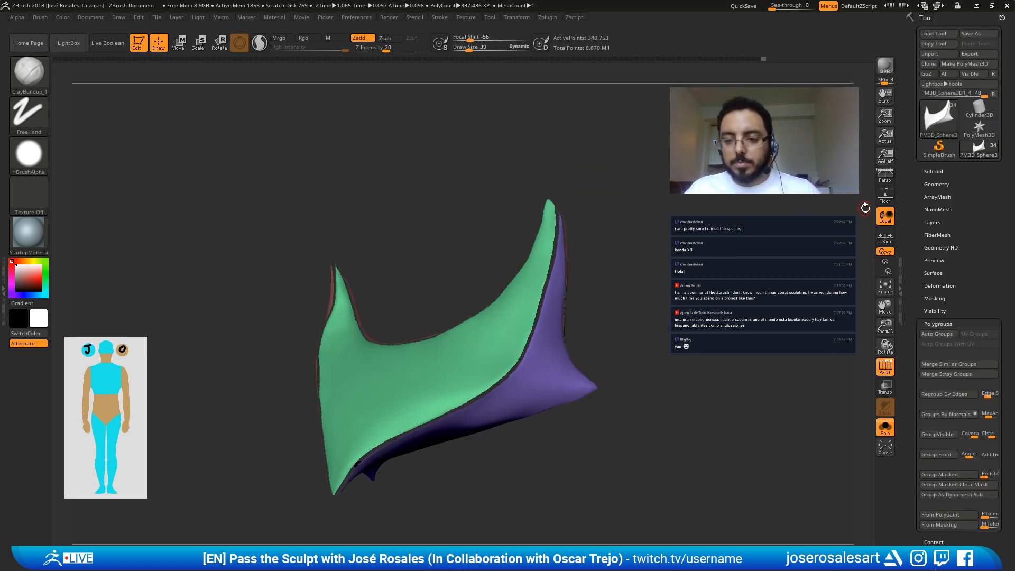
pyautogui.keyDown('alt'); pyautogui.moveTo(492, 342); pyautogui.dragTo(503, 342, button='right'); pyautogui.keyUp('alt')
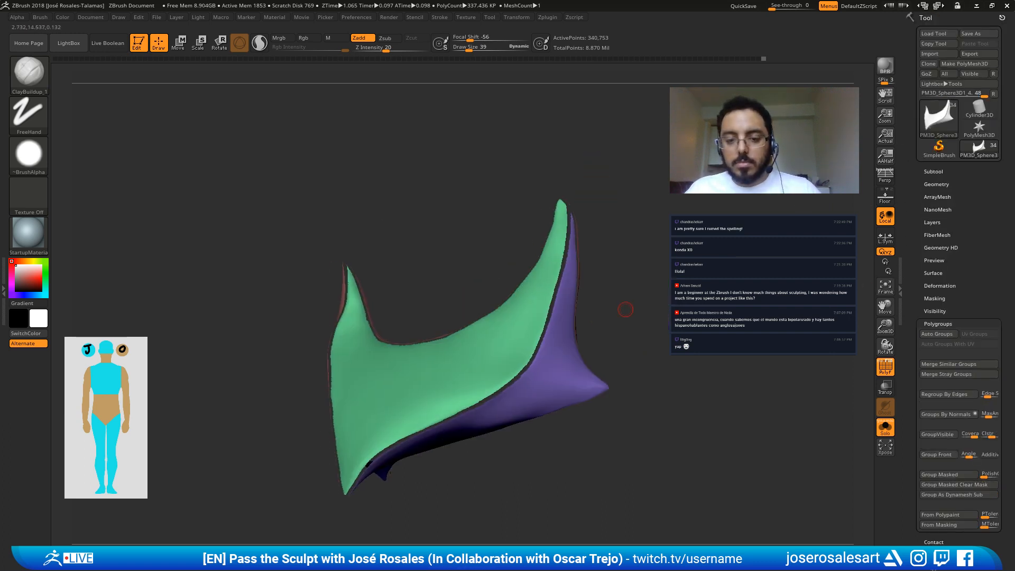
pyautogui.click(932, 171)
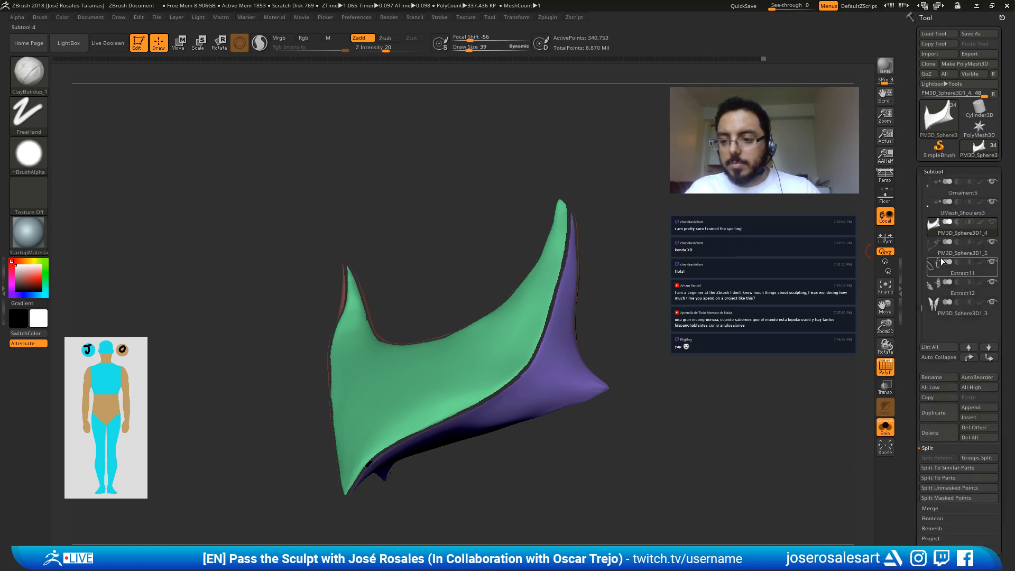
pyautogui.moveTo(760, 59); pyautogui.dragTo(744, 62)
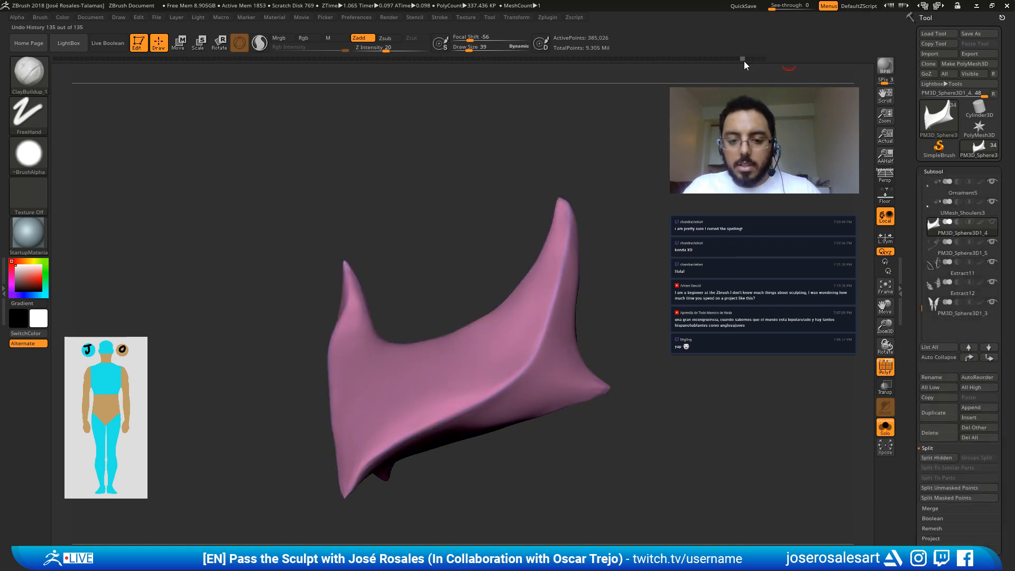
pyautogui.click(951, 250)
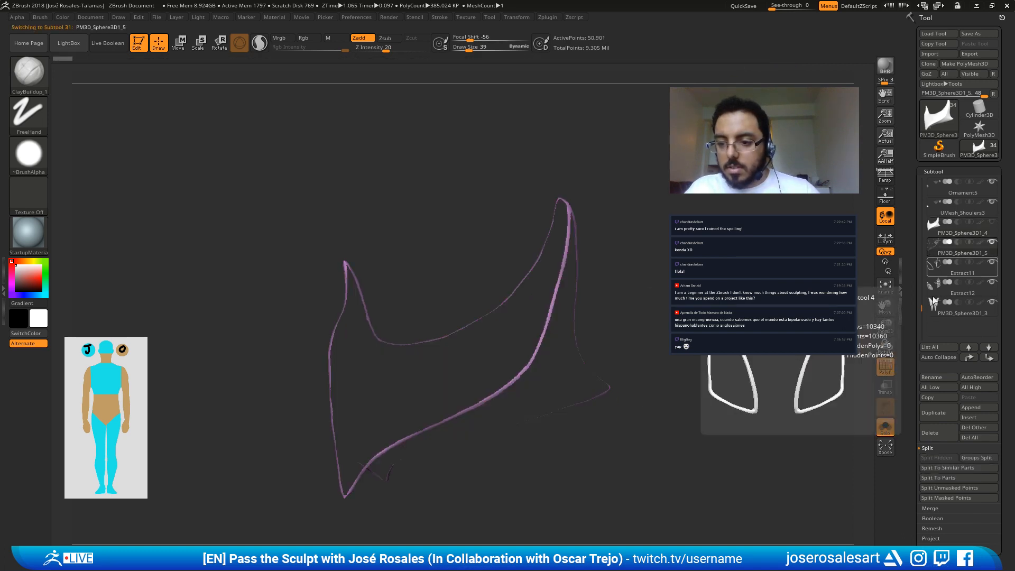
pyautogui.click(933, 432)
pyautogui.click(839, 459)
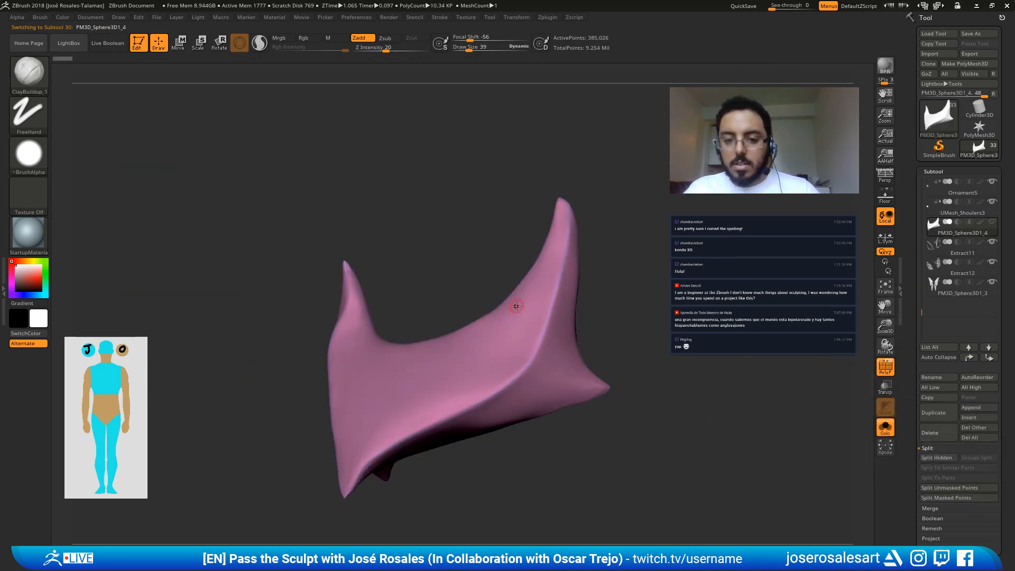
# Step: Duplicate the restored thigh armor subtool and make the original active again
pyautogui.hotkey('ctrl', 'shift')
pyautogui.hotkey('ctrl', 'z')
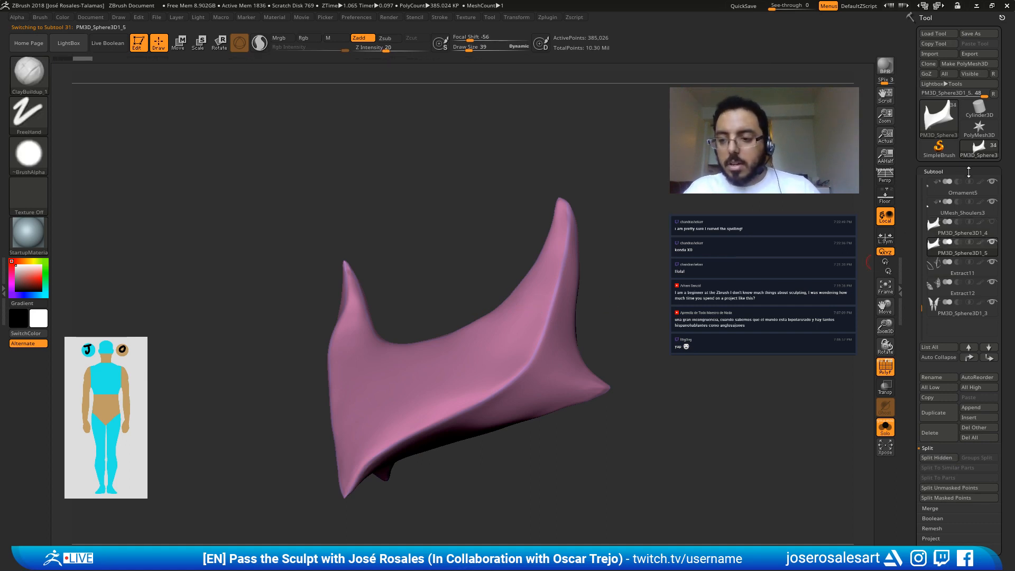
pyautogui.click(933, 227)
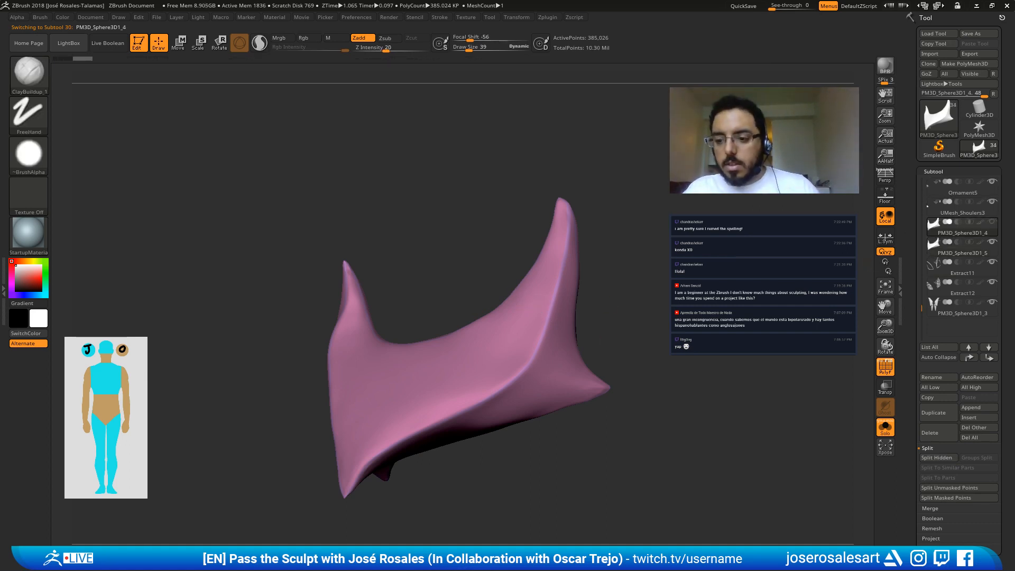
# Step: Show only the ridge-line polygroup on the original thigh armor and split the hidden panels into their own subtool
pyautogui.press('ctrl')
pyautogui.keyDown('ctrl'); pyautogui.keyDown('shift'); pyautogui.click(508, 366); pyautogui.keyUp('shift'); pyautogui.keyUp('ctrl')
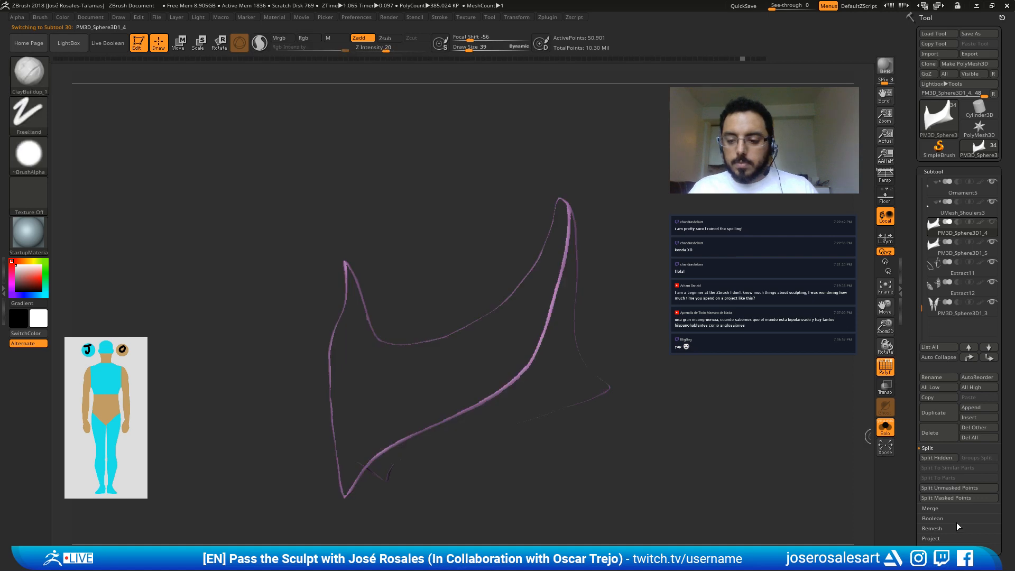
pyautogui.click(951, 459)
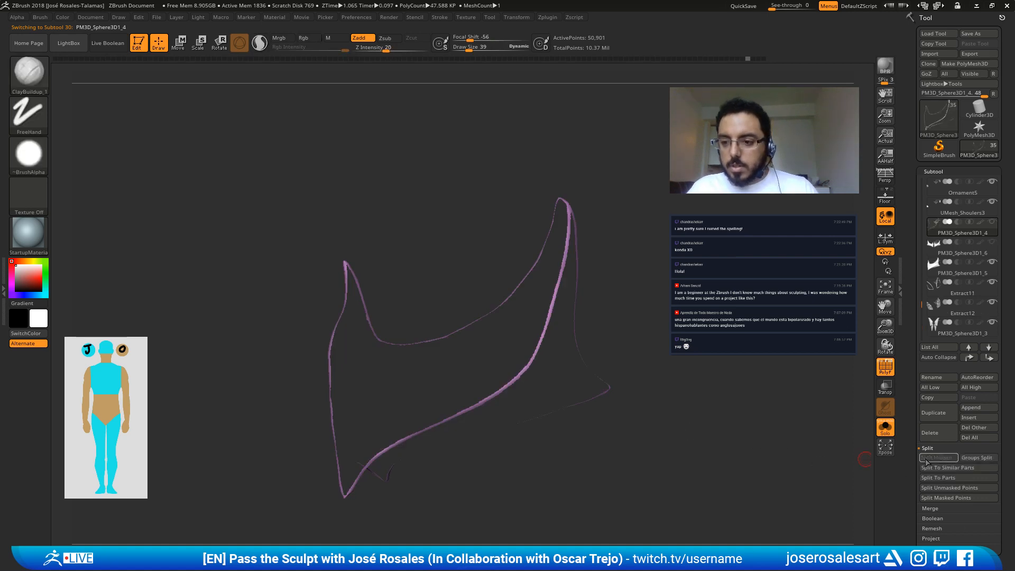
# Step: Select the split-off armor panels subtool and apply Auto Groups so each disconnected panel gets its own polygroup
pyautogui.click(932, 253)
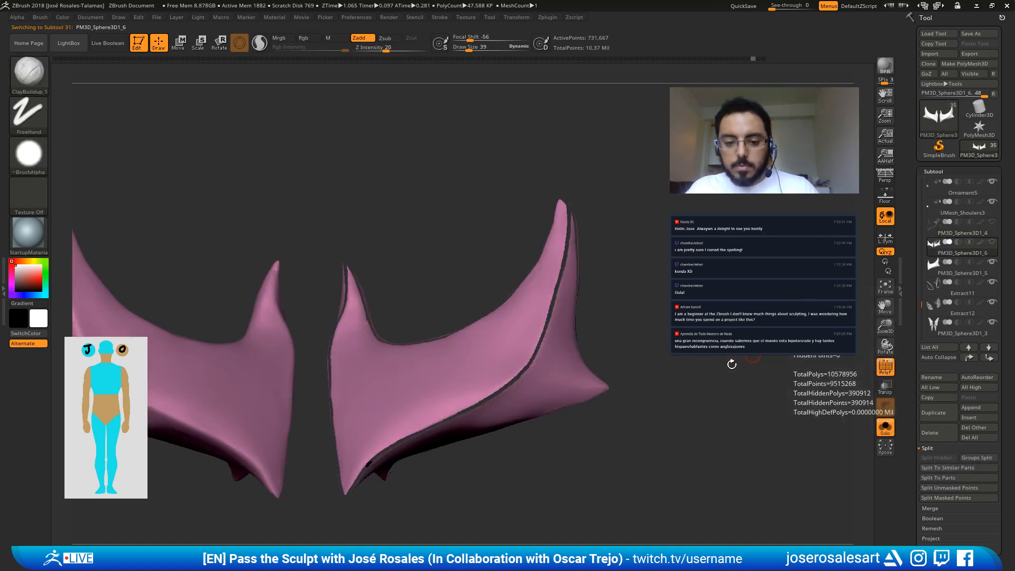
pyautogui.keyDown('alt'); pyautogui.moveTo(573, 385); pyautogui.dragTo(591, 352, button='right'); pyautogui.keyUp('alt')
pyautogui.moveTo(913, 375); pyautogui.dragTo(905, 272)
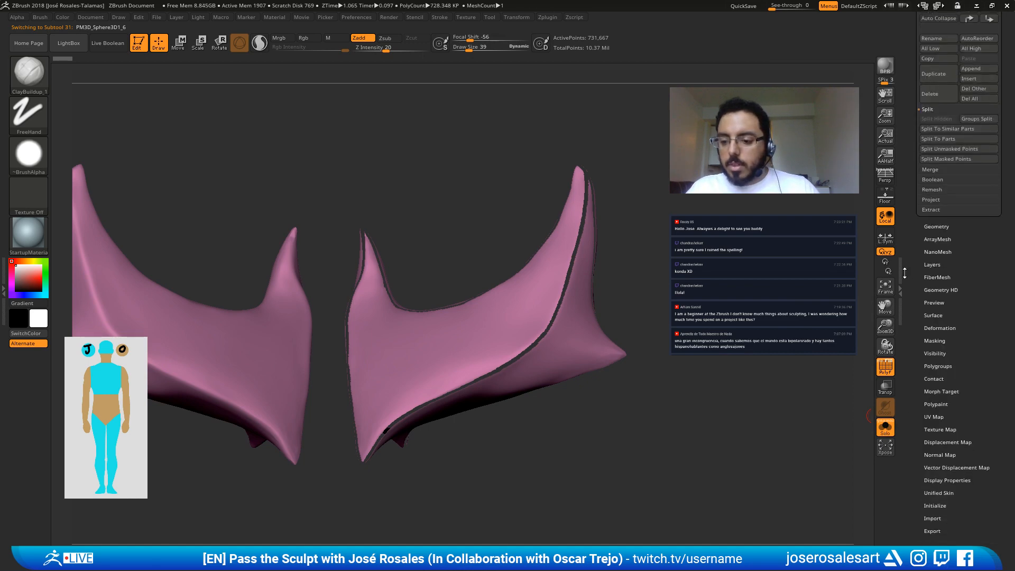
pyautogui.click(937, 366)
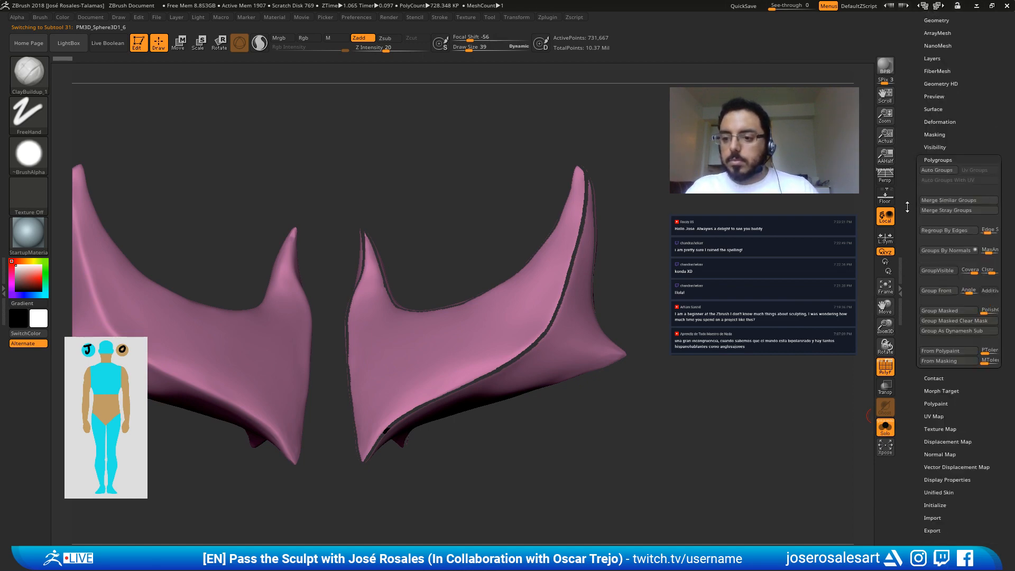
pyautogui.click(938, 170)
pyautogui.keyDown('alt'); pyautogui.moveTo(440, 318); pyautogui.dragTo(342, 309, button='right'); pyautogui.keyUp('alt')
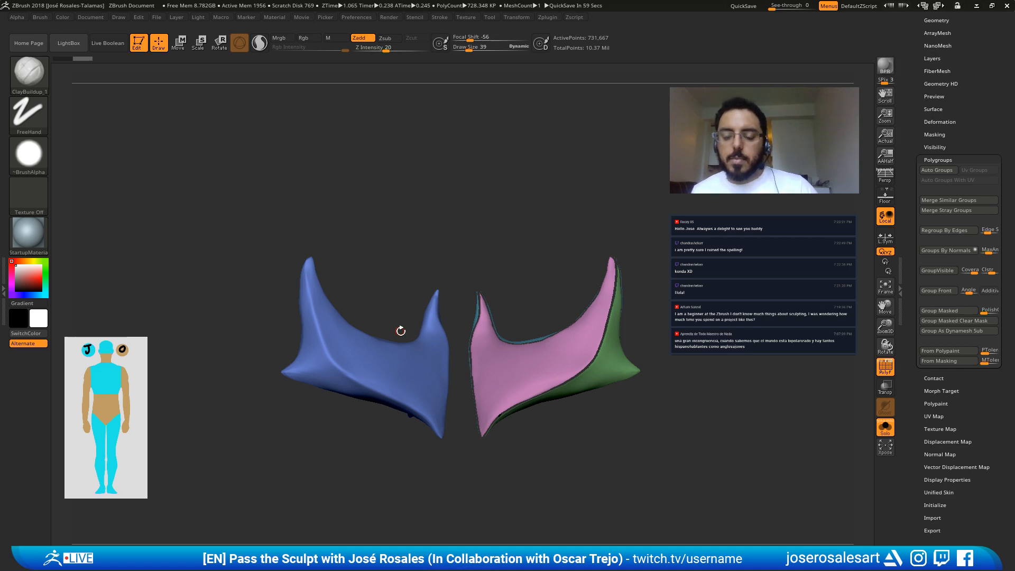
# Step: Hide the mirrored undivided thigh armor piece in the panels subtool and delete the hidden geometry
pyautogui.moveTo(398, 331)
pyautogui.mouseDown()
pyautogui.moveTo(331, 321)
pyautogui.moveTo(233, 270)
pyautogui.mouseUp()
pyautogui.hotkey('ctrl', 'shift')
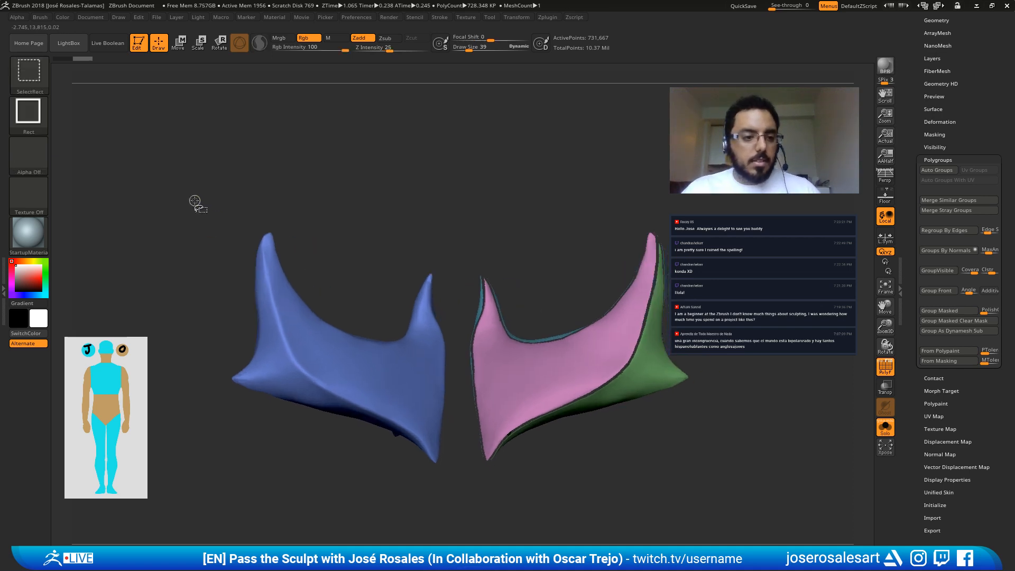
pyautogui.keyDown('ctrl'); pyautogui.keyDown('alt'); pyautogui.keyDown('shift'); pyautogui.moveTo(194, 201); pyautogui.dragTo(465, 499); pyautogui.keyUp('shift'); pyautogui.keyUp('alt'); pyautogui.keyUp('ctrl')
pyautogui.keyDown('alt'); pyautogui.moveTo(461, 350); pyautogui.dragTo(408, 339); pyautogui.keyUp('alt')
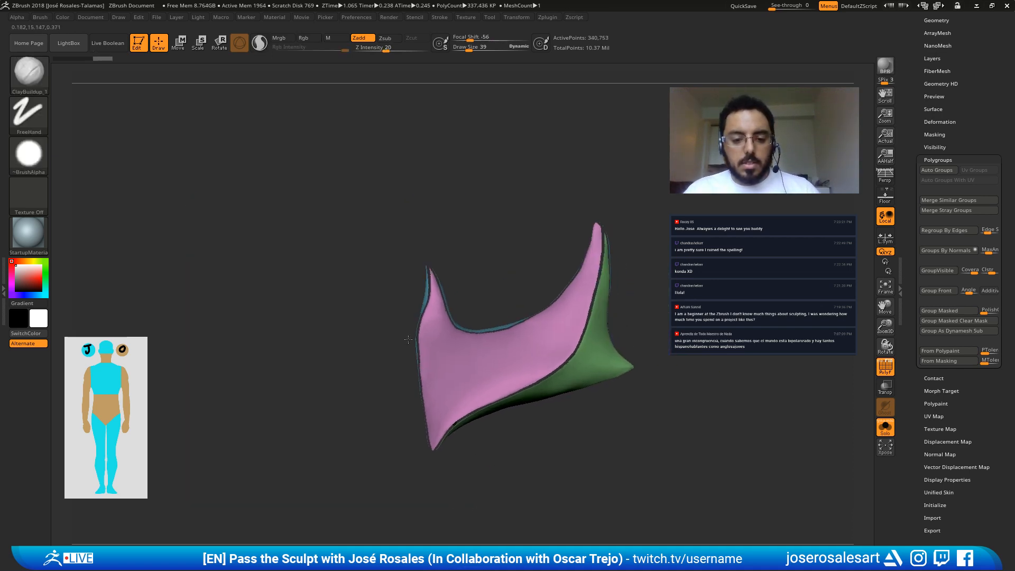
pyautogui.moveTo(917, 153); pyautogui.dragTo(918, 199)
pyautogui.click(937, 66)
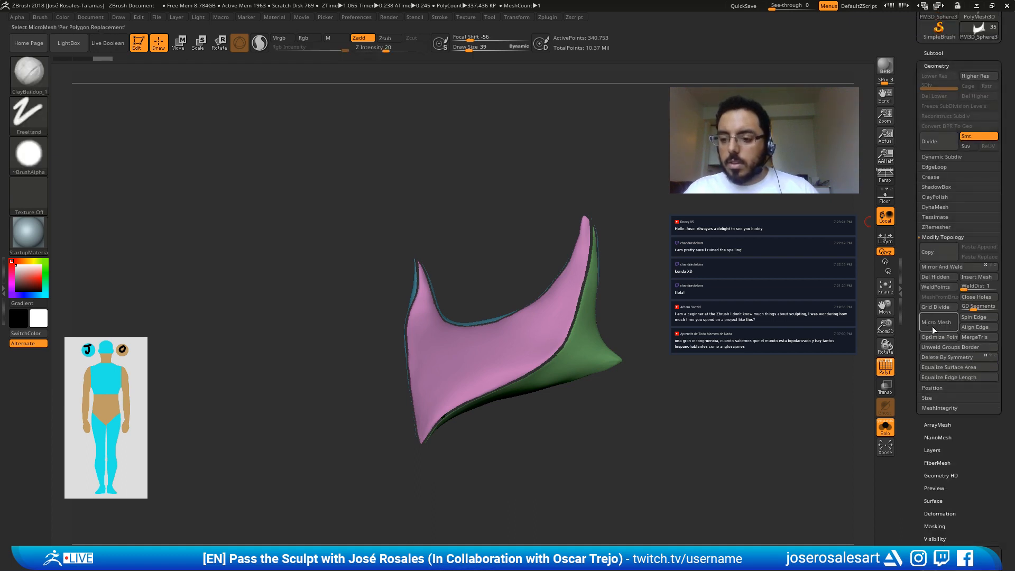
pyautogui.click(934, 278)
# Step: Run ZRemesher on the thigh armor panels with KeepGroups enabled and a target polygon count of 7
pyautogui.moveTo(440, 287)
pyautogui.mouseDown()
pyautogui.moveTo(527, 240)
pyautogui.moveTo(460, 277)
pyautogui.moveTo(469, 323)
pyautogui.mouseUp()
pyautogui.press('f')
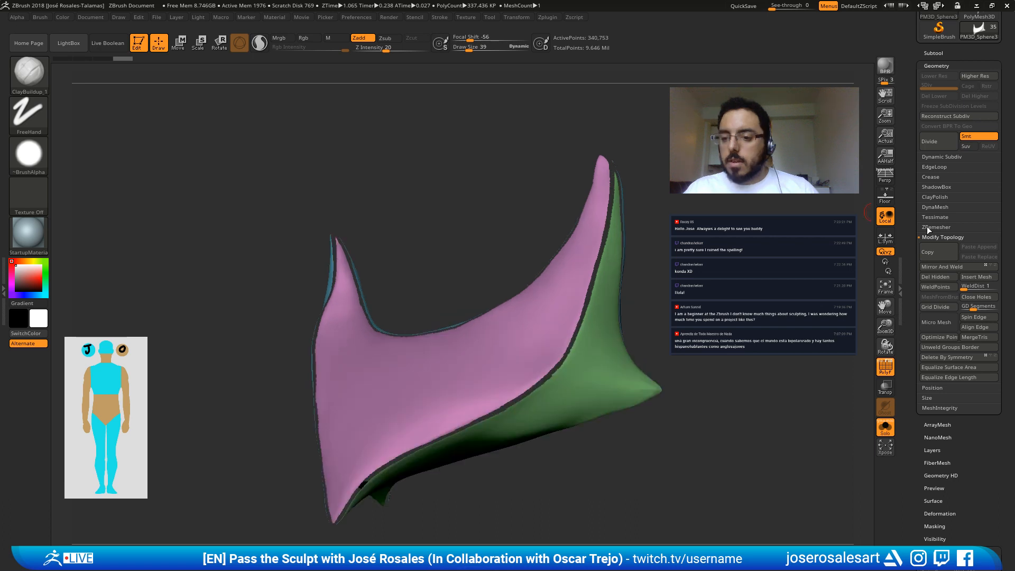
pyautogui.click(927, 227)
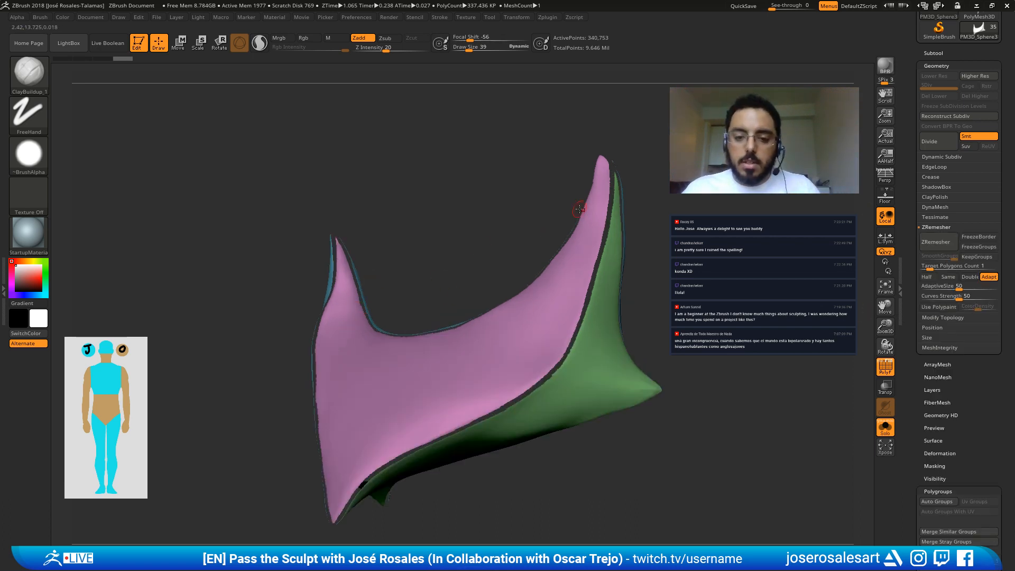
pyautogui.moveTo(455, 335)
pyautogui.keyDown('alt'); pyautogui.mouseDown(button='right')
pyautogui.moveTo(457, 276)
pyautogui.moveTo(476, 222)
pyautogui.moveTo(416, 352)
pyautogui.moveTo(423, 338)
pyautogui.mouseUp(button='right'); pyautogui.keyUp('alt')
pyautogui.hotkey('shift', 'f')
pyautogui.hotkey('shift', 'f')
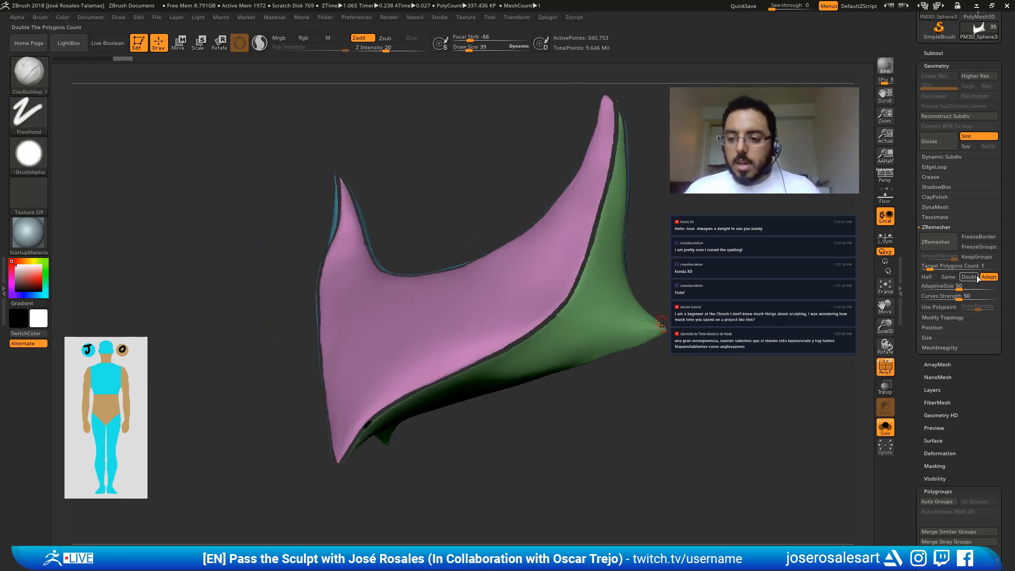
pyautogui.click(931, 268)
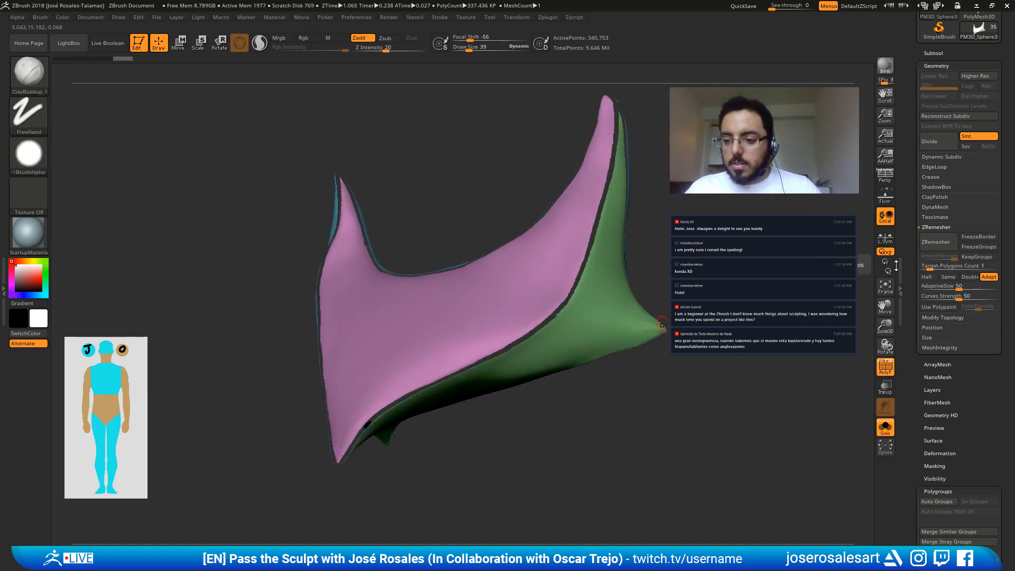
pyautogui.press('Return')
pyautogui.moveTo(508, 289)
pyautogui.mouseDown(button='right')
pyautogui.moveTo(526, 297)
pyautogui.moveTo(516, 287)
pyautogui.mouseUp(button='right')
pyautogui.click(976, 256)
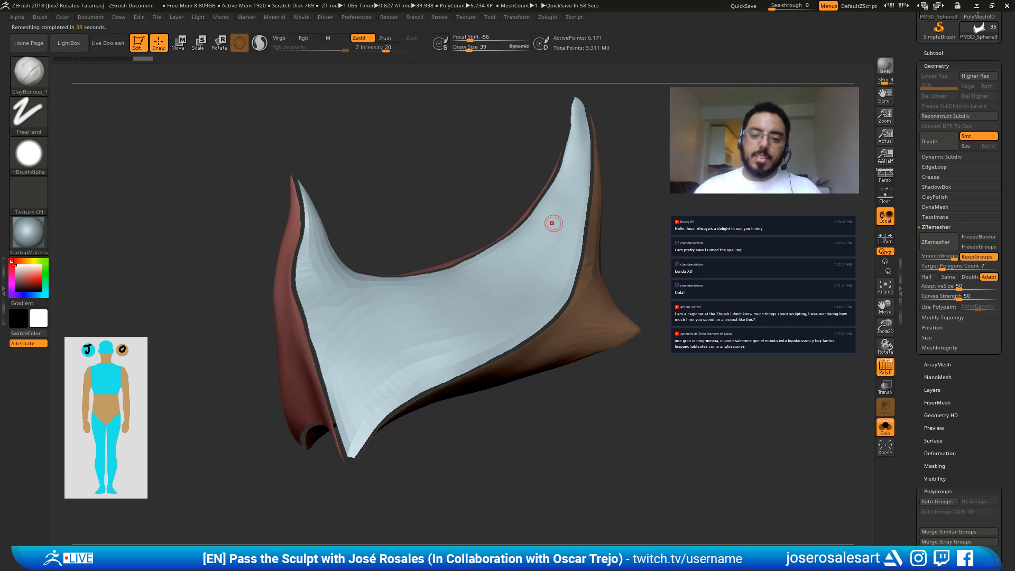
# Step: Inspect the remeshed panels' edge flow down to the pointed lower corner and undo the ZRemesher operation
pyautogui.moveTo(510, 320); pyautogui.dragTo(437, 376, button='right')
pyautogui.hotkey('shift', 'f')
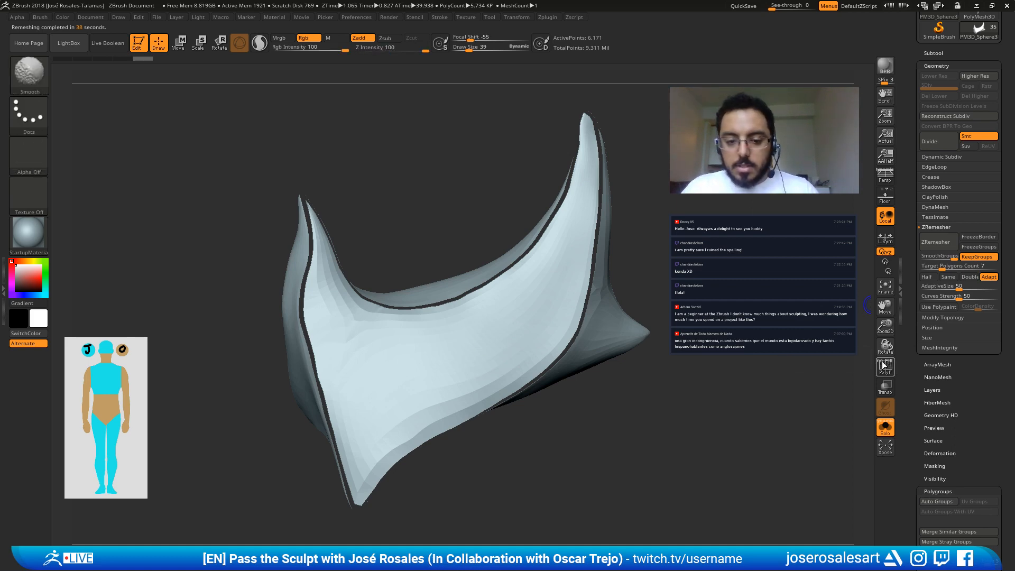
pyautogui.hotkey('shift', 'f')
pyautogui.moveTo(404, 392); pyautogui.dragTo(411, 321, button='right')
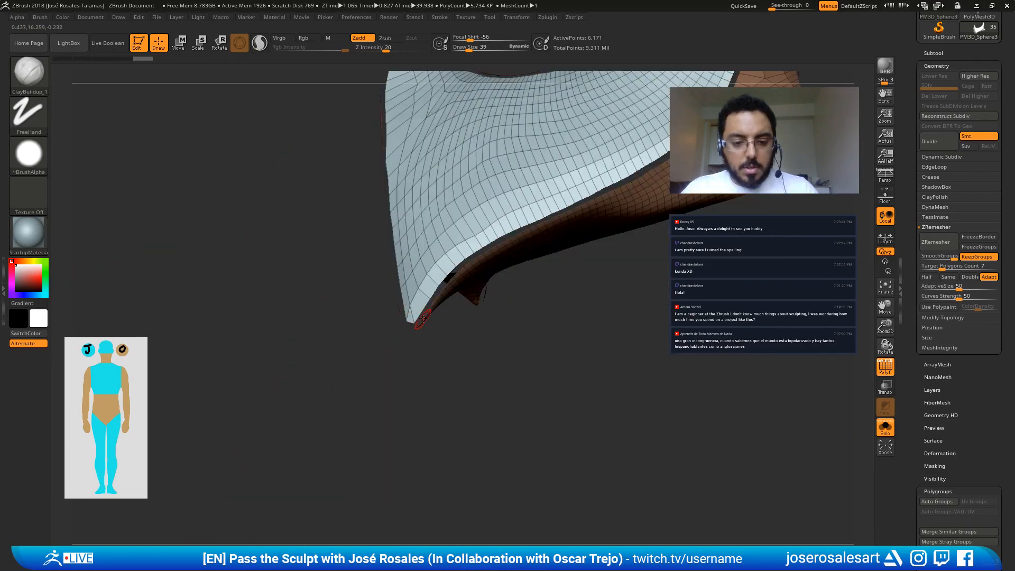
pyautogui.hotkey('ctrl', 'z')
# Step: Try ZRemesher AdaptiveSize values of 93 and 15 for the thigh armor panels
pyautogui.moveTo(456, 278); pyautogui.dragTo(376, 365, button='right')
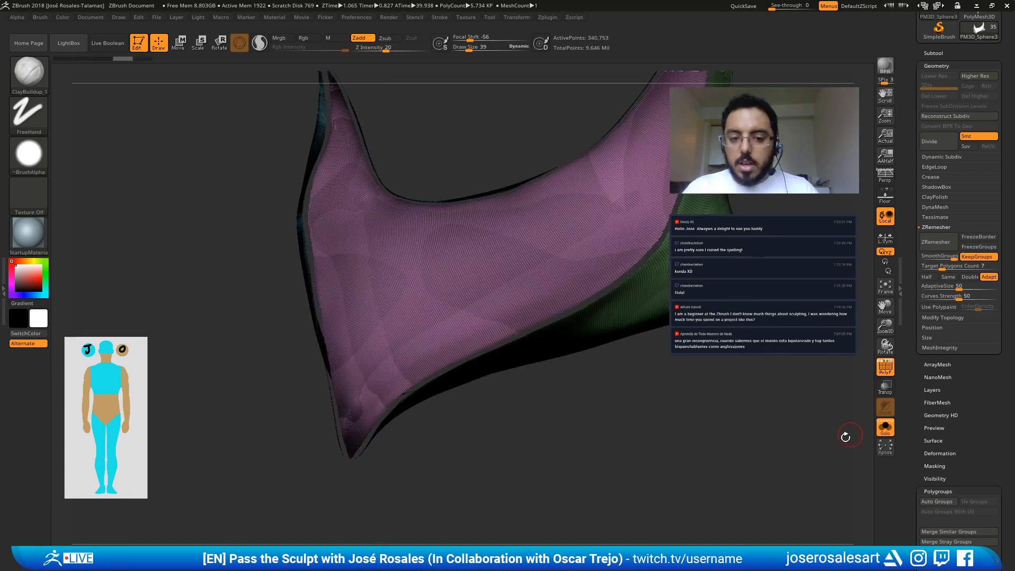
pyautogui.press('f')
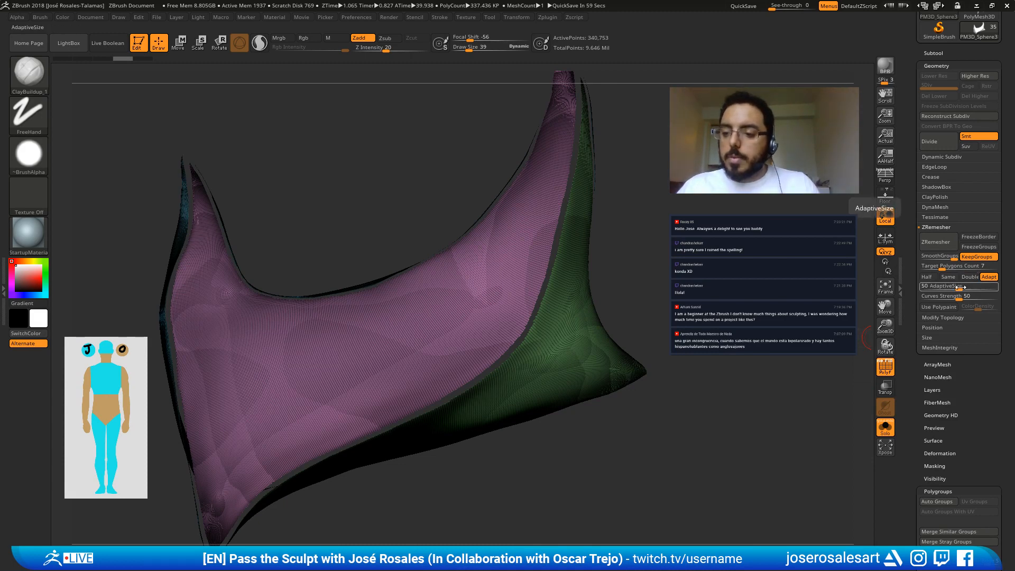
pyautogui.moveTo(958, 289); pyautogui.dragTo(987, 287)
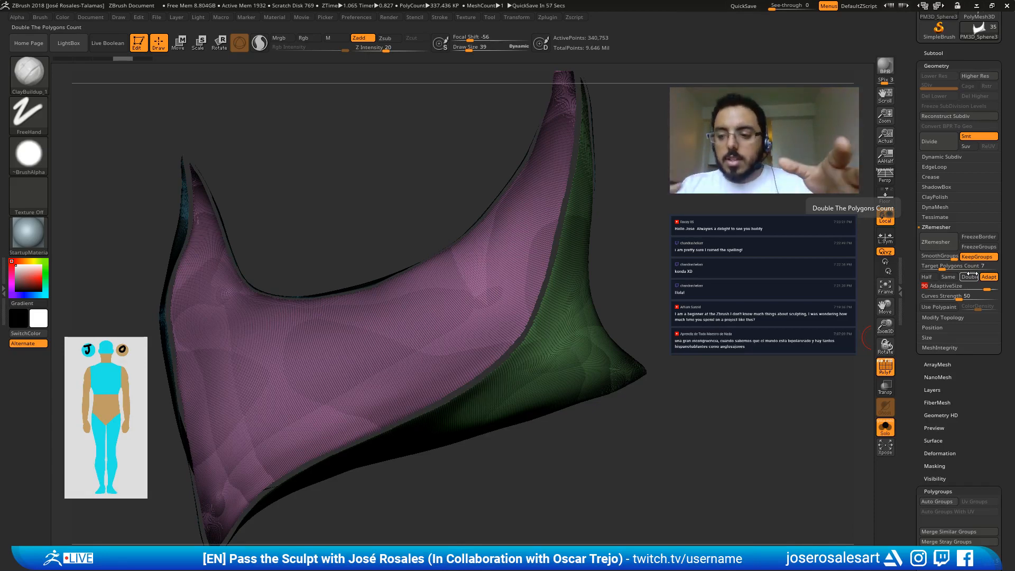
pyautogui.click(989, 288)
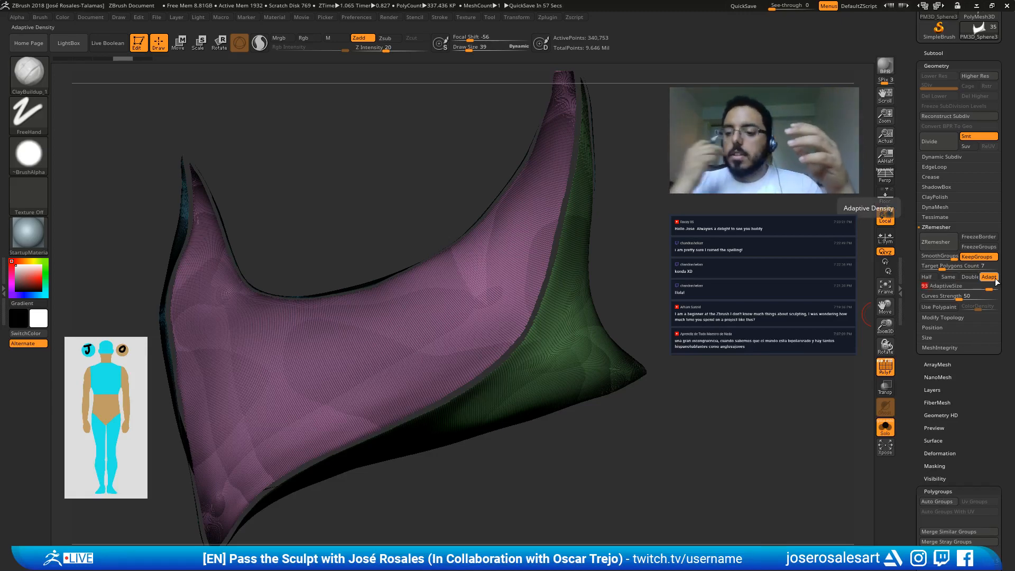
pyautogui.click(981, 266)
pyautogui.click(939, 290)
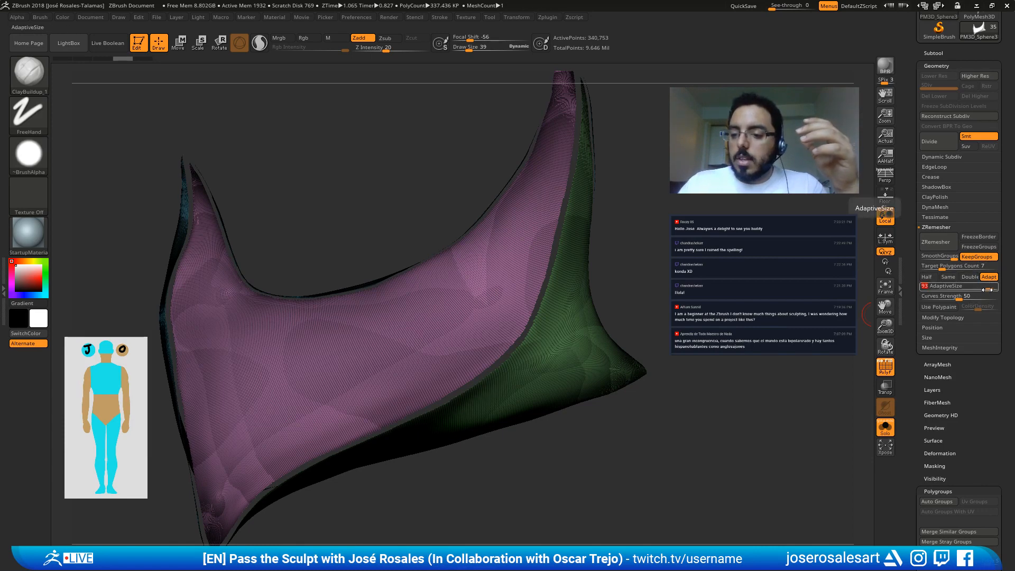
pyautogui.moveTo(939, 290); pyautogui.dragTo(957, 295)
pyautogui.click(940, 294)
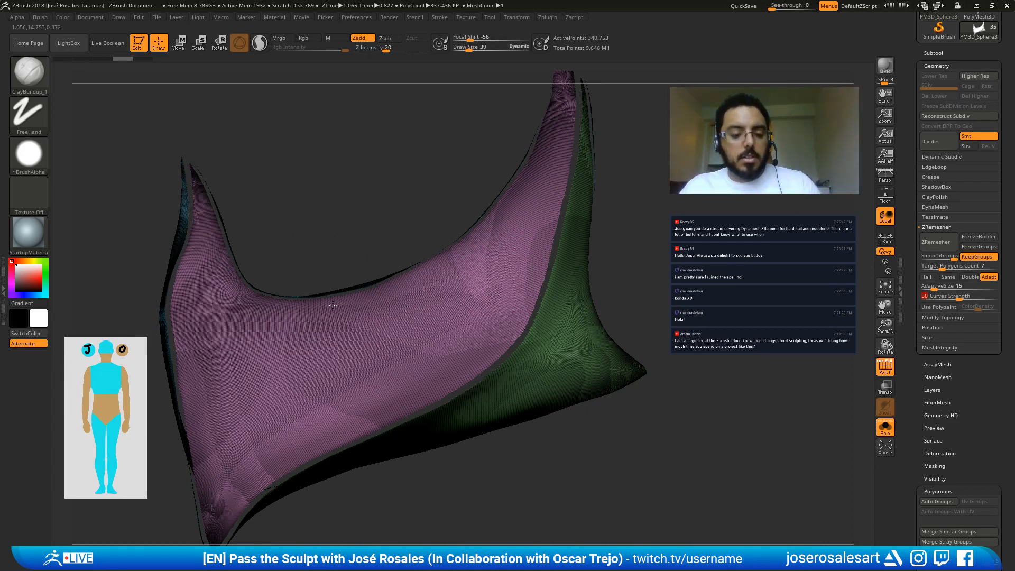
# Step: Set ZRemesher's AdaptiveSize to 87 for the thigh armor panels
pyautogui.keyDown('alt'); pyautogui.moveTo(511, 116); pyautogui.dragTo(452, 228); pyautogui.keyUp('alt')
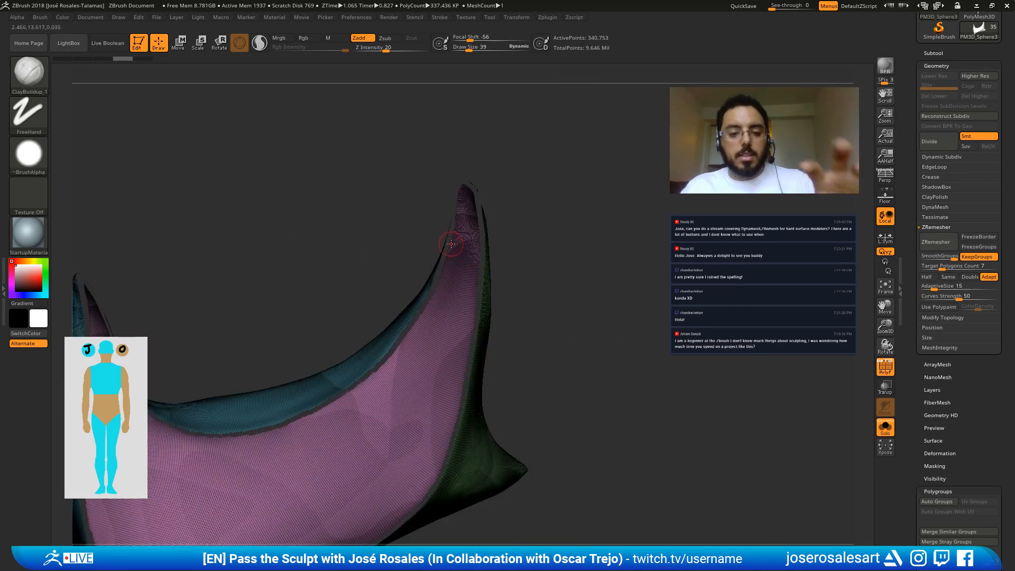
pyautogui.moveTo(215, 344); pyautogui.dragTo(214, 235)
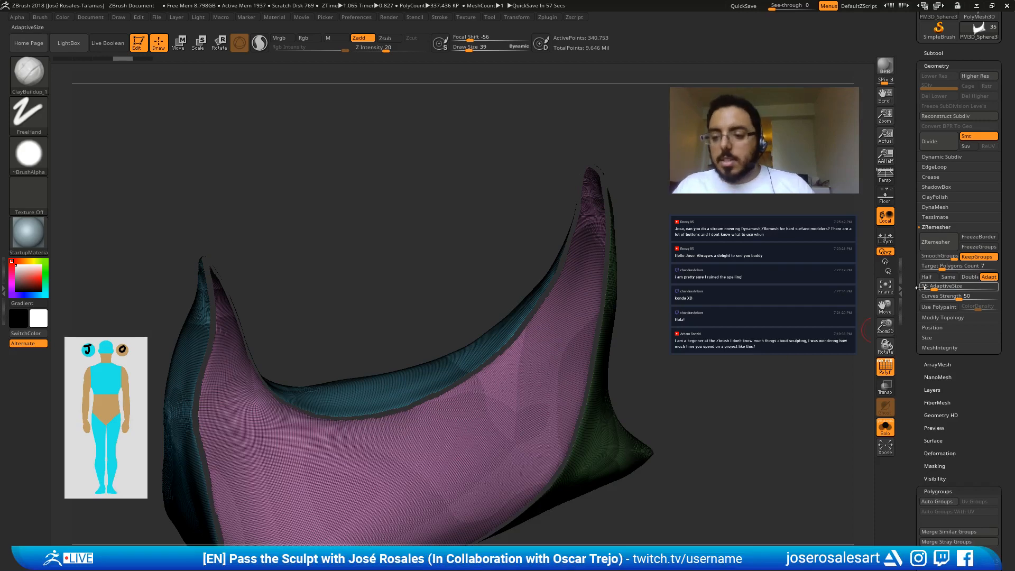
pyautogui.moveTo(945, 286); pyautogui.dragTo(983, 289)
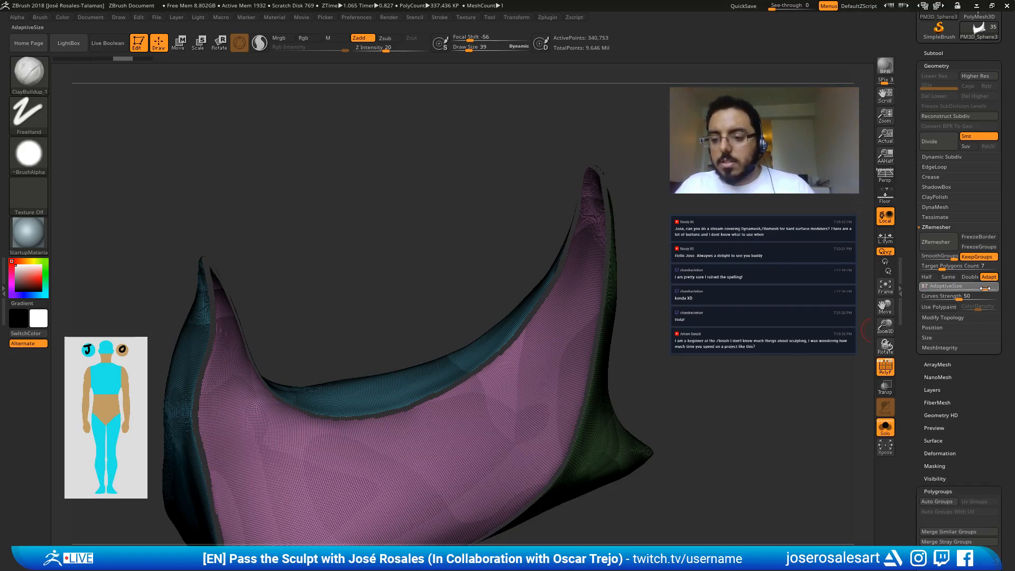
# Step: Run ZRemesher on the thigh armor panels and inspect the edge flow around the upper spikes and rear corner
pyautogui.moveTo(656, 349); pyautogui.dragTo(608, 356)
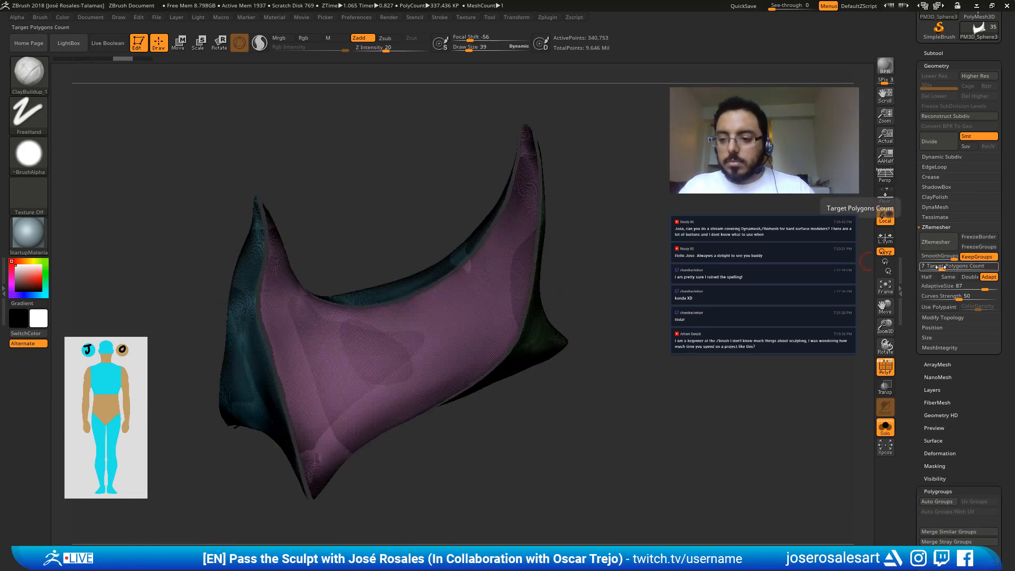
pyautogui.click(939, 244)
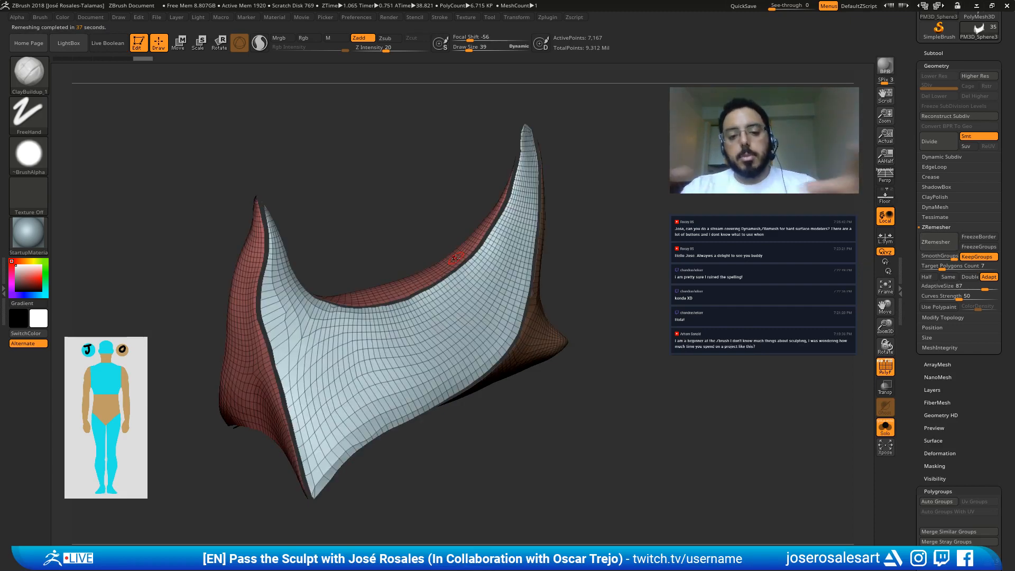
pyautogui.moveTo(480, 367)
pyautogui.mouseDown(button='right')
pyautogui.moveTo(449, 319)
pyautogui.moveTo(431, 329)
pyautogui.moveTo(436, 379)
pyautogui.moveTo(411, 318)
pyautogui.moveTo(412, 363)
pyautogui.moveTo(500, 300)
pyautogui.moveTo(383, 373)
pyautogui.moveTo(467, 338)
pyautogui.moveTo(435, 259)
pyautogui.mouseUp(button='right')
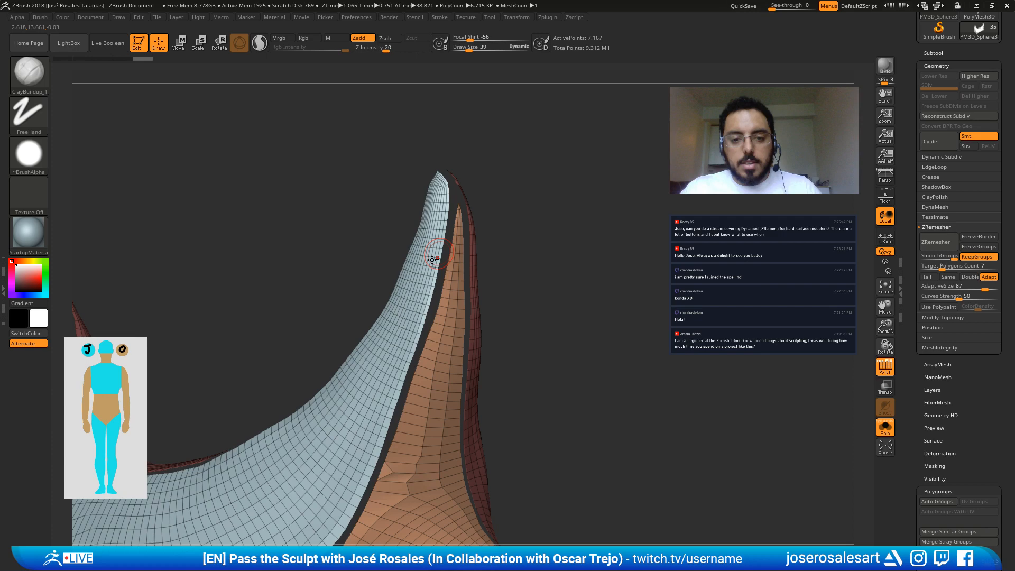
pyautogui.moveTo(435, 258)
pyautogui.mouseDown(button='right')
pyautogui.moveTo(433, 336)
pyautogui.moveTo(408, 324)
pyautogui.moveTo(455, 415)
pyautogui.mouseUp(button='right')
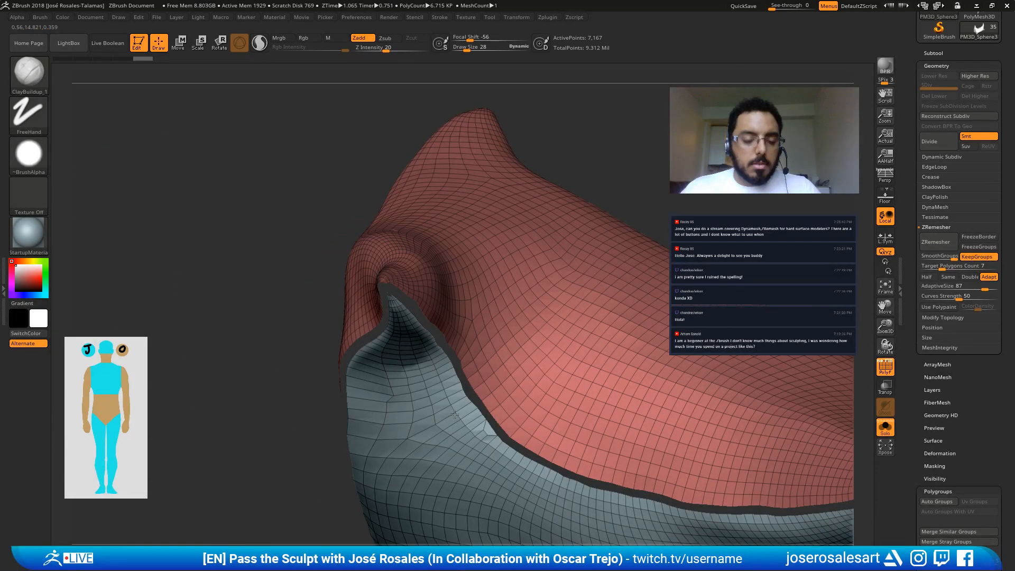
pyautogui.moveTo(455, 415)
pyautogui.mouseDown(button='right')
pyautogui.moveTo(269, 403)
pyautogui.moveTo(542, 298)
pyautogui.mouseUp(button='right')
# Step: Try GroupsLoops with 2 loops along the thigh armor's polygroup borders and undo the operation
pyautogui.click(934, 166)
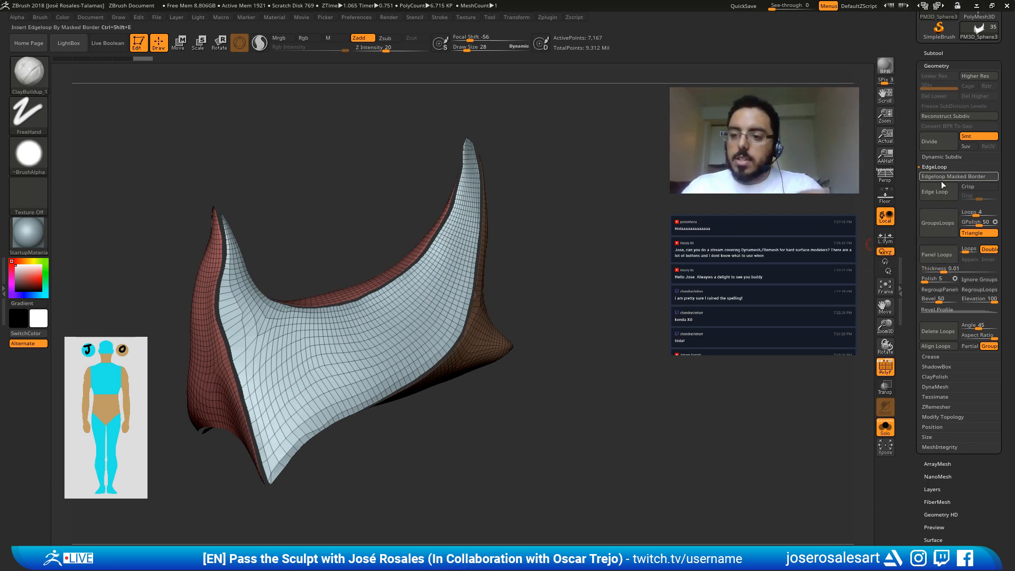
pyautogui.click(971, 213)
pyautogui.write('2')
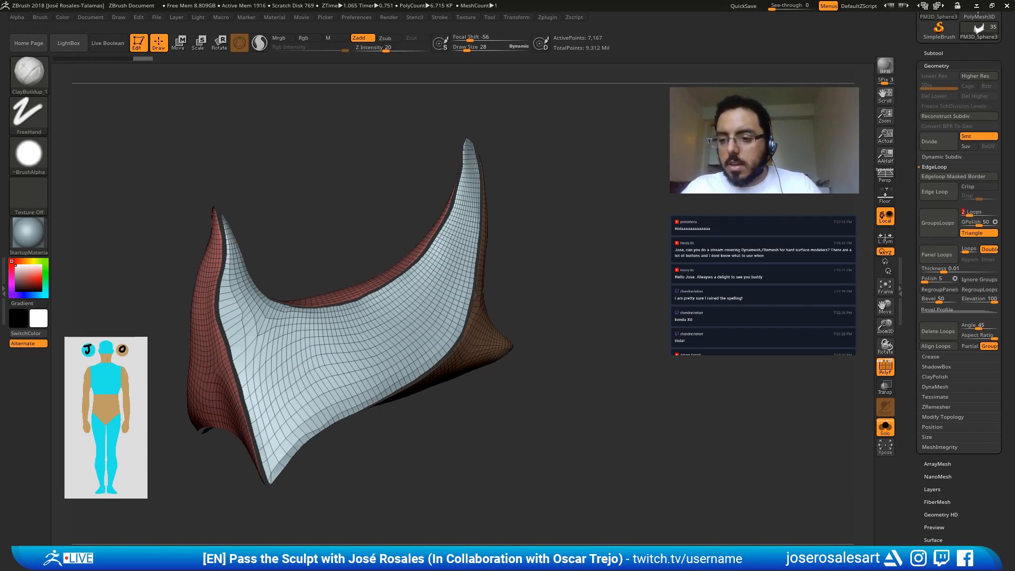
pyautogui.keyDown('alt'); pyautogui.moveTo(529, 238); pyautogui.dragTo(481, 374); pyautogui.keyUp('alt')
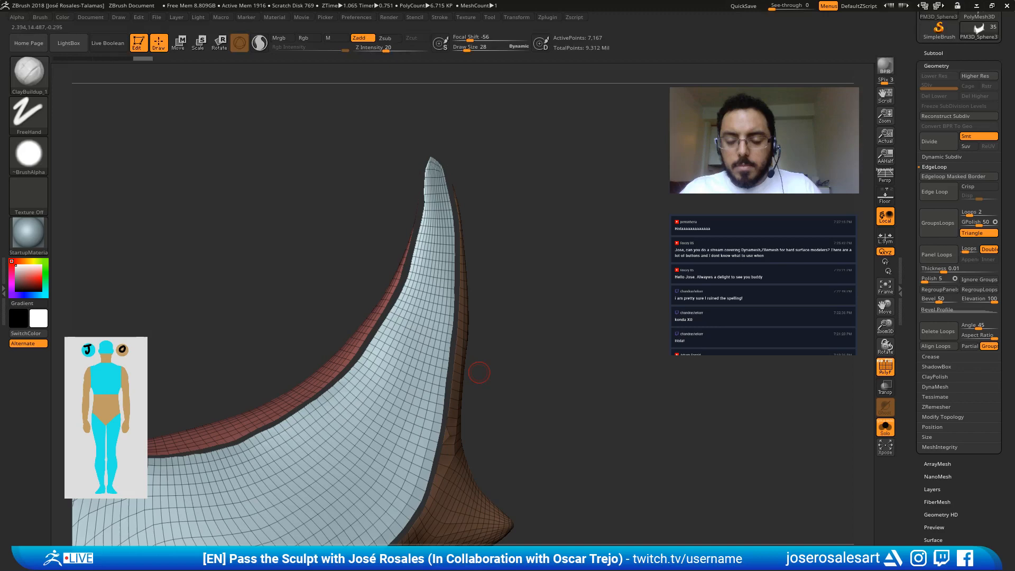
pyautogui.click(944, 229)
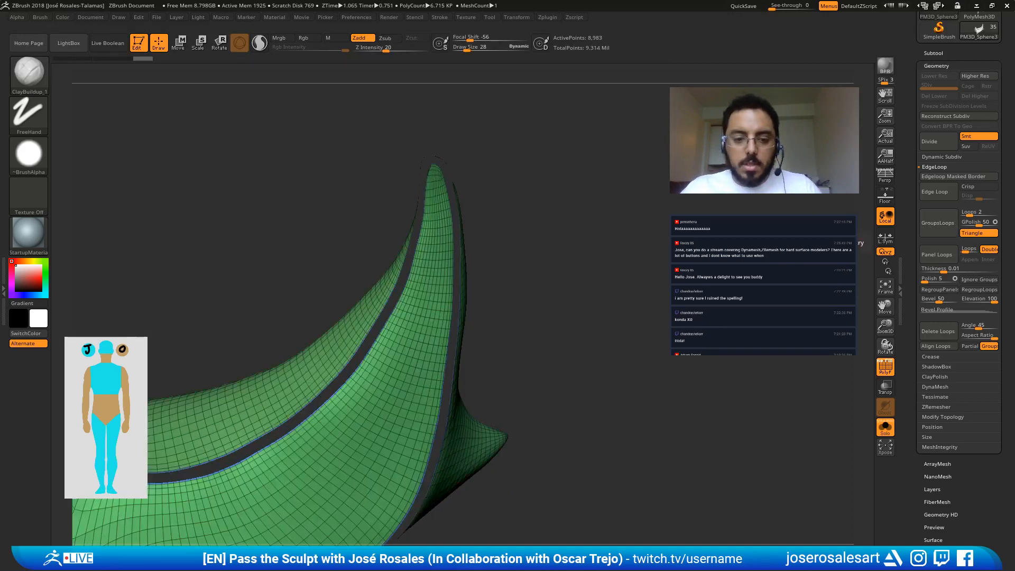
pyautogui.moveTo(416, 262)
pyautogui.keyDown('alt'); pyautogui.mouseDown()
pyautogui.moveTo(506, 281)
pyautogui.moveTo(441, 334)
pyautogui.moveTo(387, 426)
pyautogui.moveTo(516, 175)
pyautogui.moveTo(273, 478)
pyautogui.moveTo(333, 284)
pyautogui.mouseUp(); pyautogui.keyUp('alt')
pyautogui.press('s')
pyautogui.hotkey('ctrl', 'z')
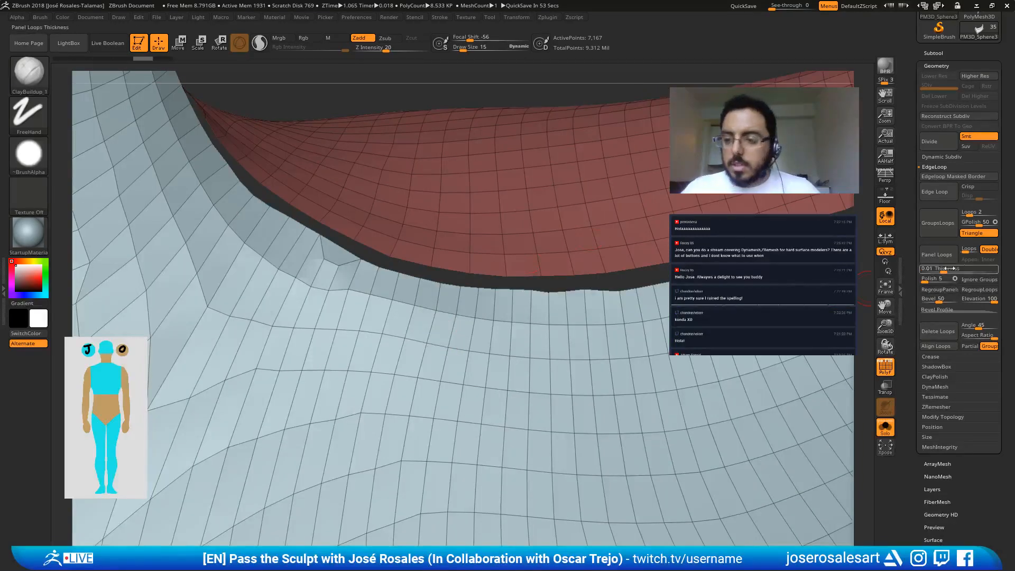
# Step: Apply GroupsLoops with 1 loop to the thigh armor's polygroup borders and check the pointed lower corner with the Move brush selected
pyautogui.moveTo(973, 213); pyautogui.dragTo(966, 213)
pyautogui.click(937, 222)
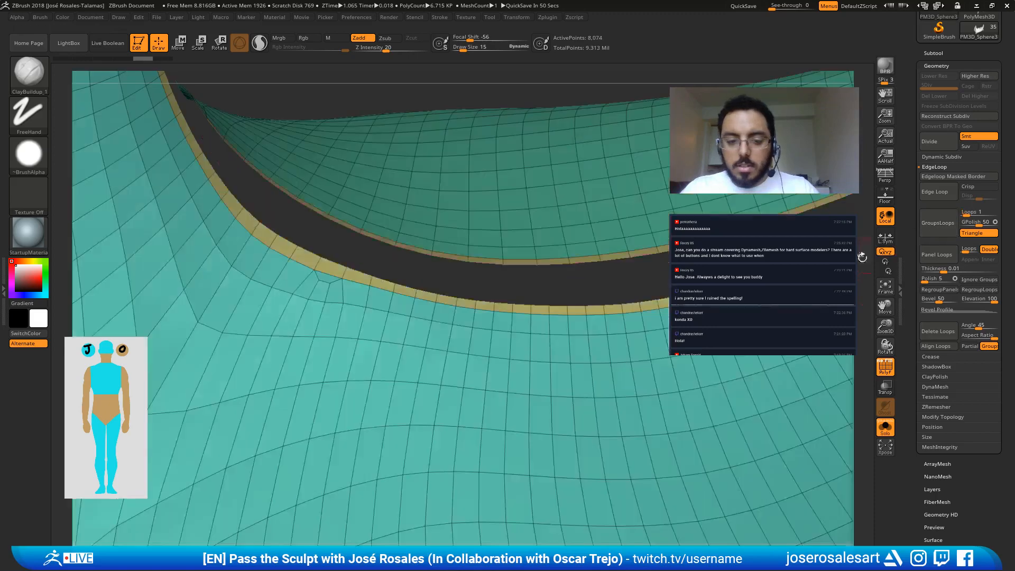
pyautogui.moveTo(530, 357)
pyautogui.mouseDown(button='right')
pyautogui.moveTo(405, 288)
pyautogui.moveTo(511, 256)
pyautogui.moveTo(534, 433)
pyautogui.moveTo(465, 388)
pyautogui.moveTo(431, 420)
pyautogui.moveTo(435, 435)
pyautogui.mouseUp(button='right')
pyautogui.press('shift')
pyautogui.hotkey('shift', 'f')
pyautogui.hotkey('shift', 'f')
pyautogui.press('shift')
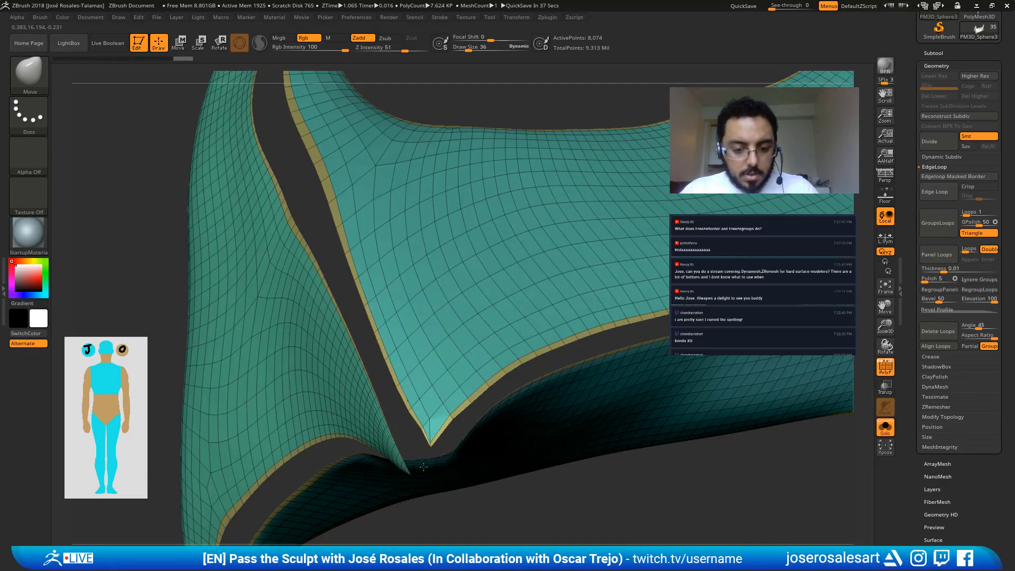
pyautogui.press('[')
pyautogui.press('[')
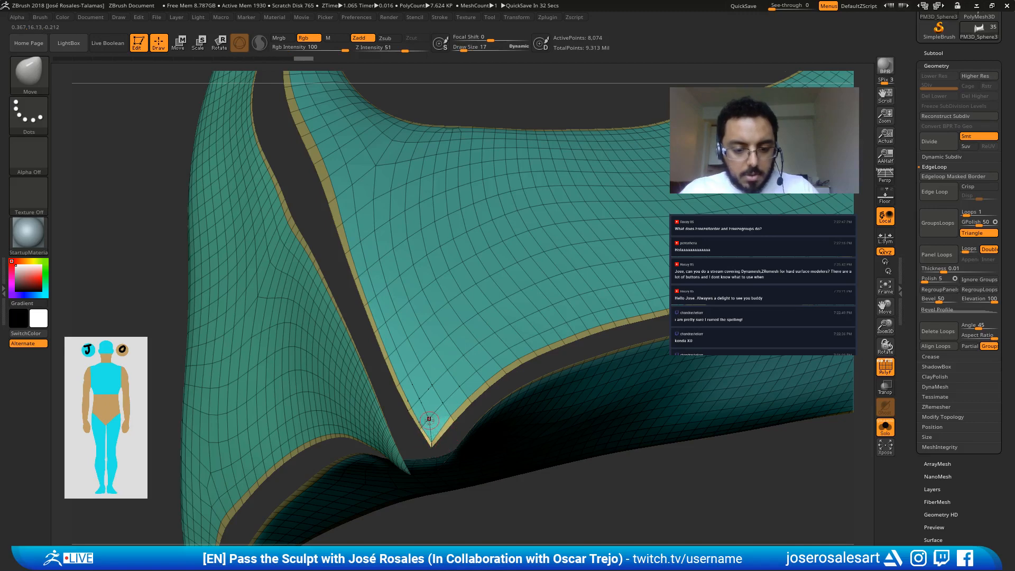
pyautogui.keyDown('ctrl'); pyautogui.moveTo(458, 389); pyautogui.dragTo(446, 332, button='right'); pyautogui.keyUp('ctrl')
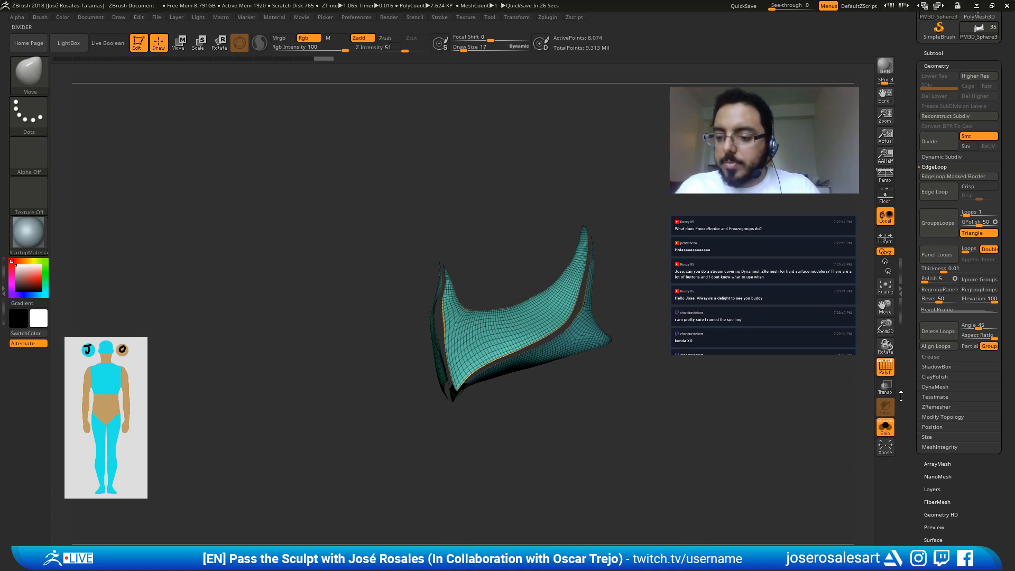
# Step: Switch from the thigh armor to the Cylinder3D primitive and convert it to a PolyMesh3D
pyautogui.click(933, 407)
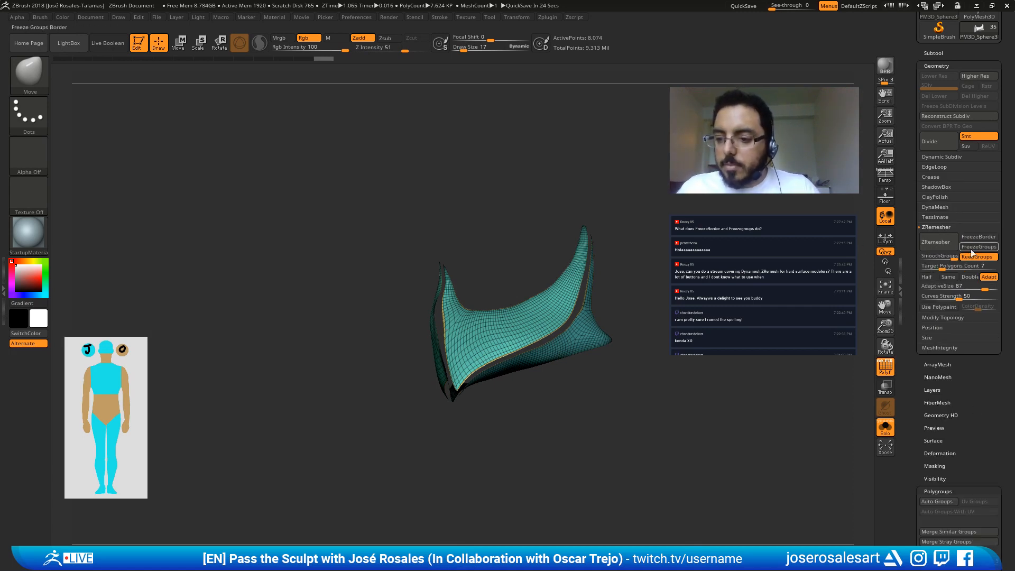
pyautogui.press('f')
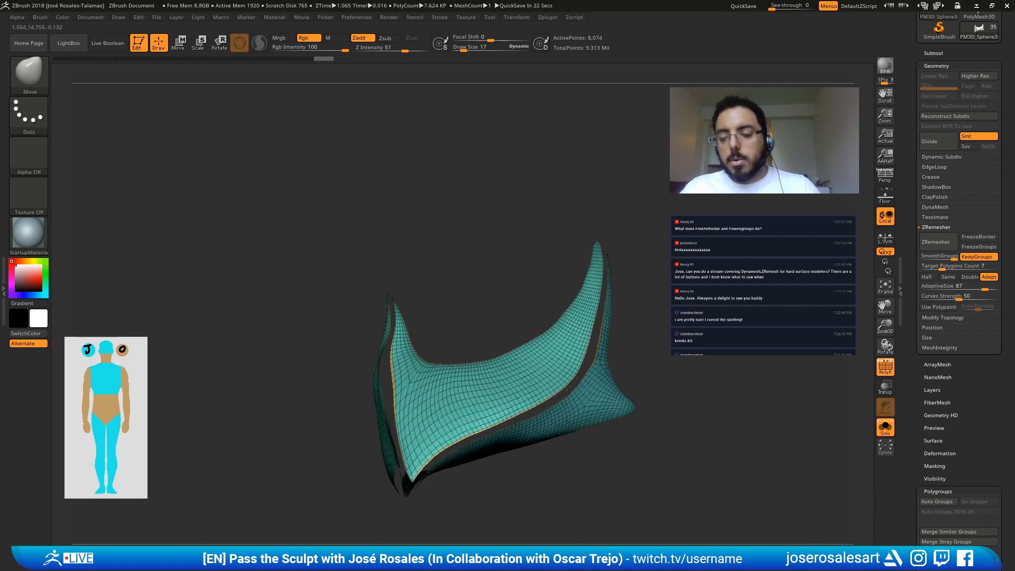
pyautogui.moveTo(908, 115); pyautogui.dragTo(902, 199)
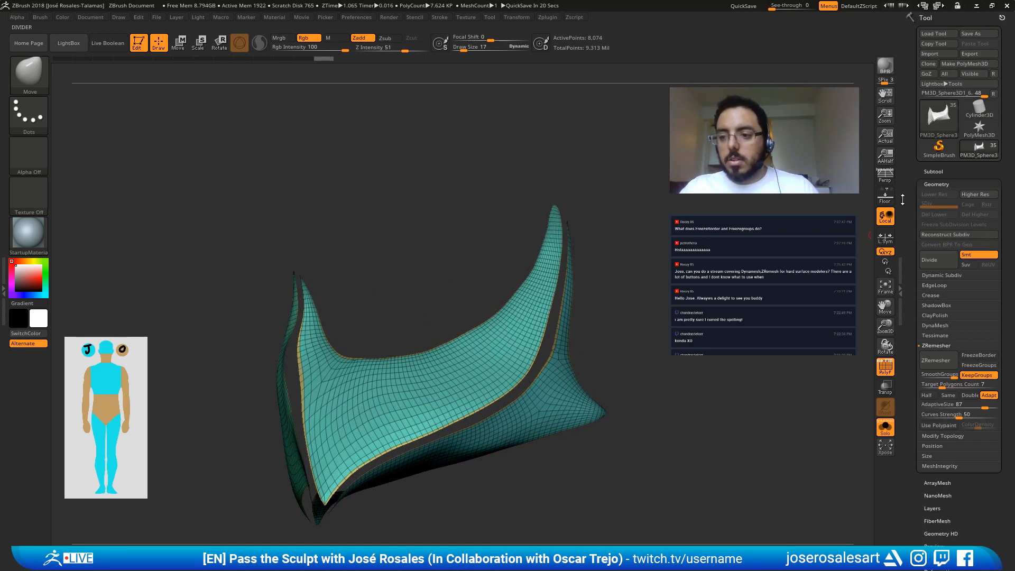
pyautogui.click(979, 110)
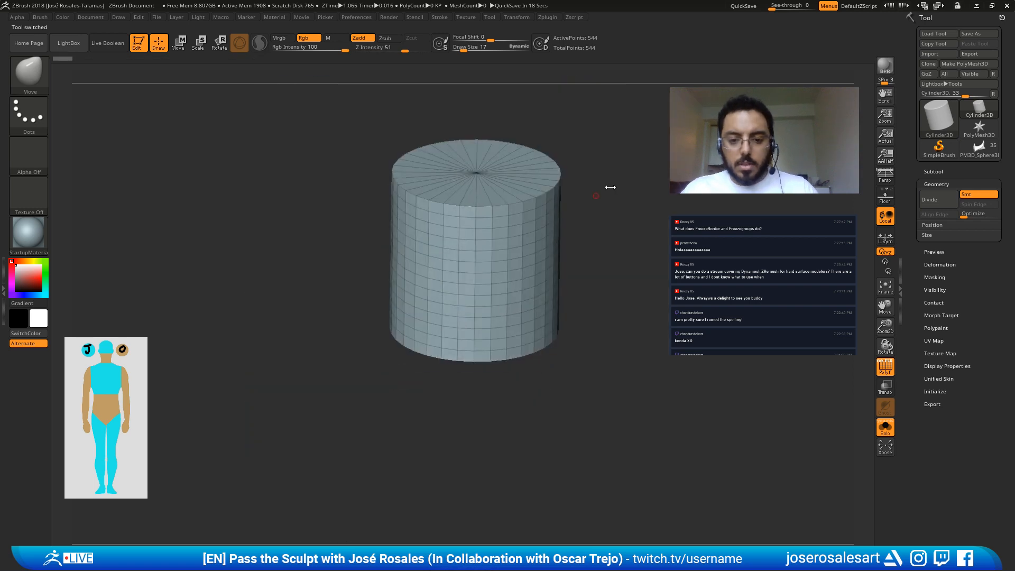
pyautogui.click(964, 64)
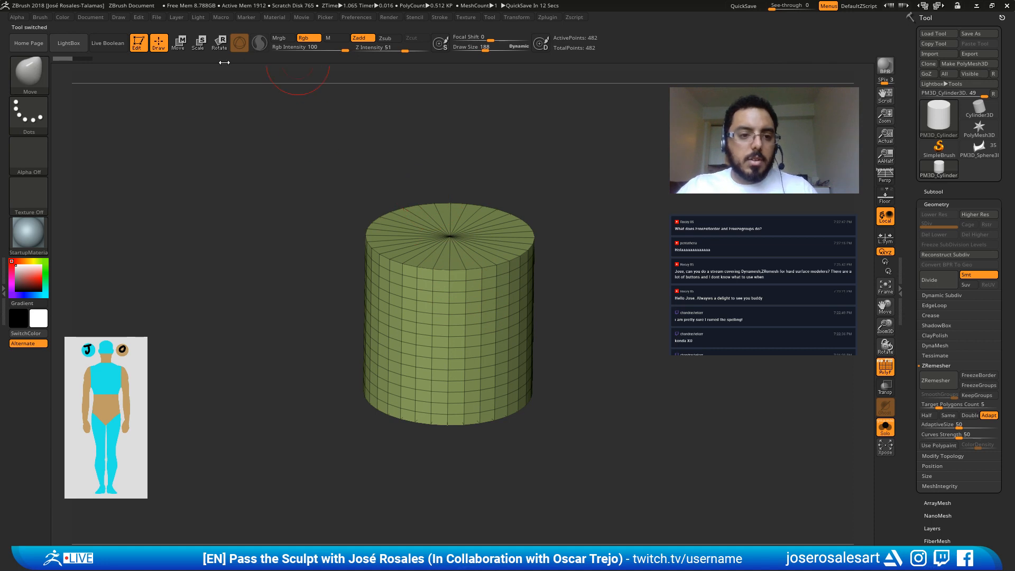
# Step: Smooth the cylinder's front and upper rim with Sculptris Pro enabled to create dense triangulated topology
pyautogui.press('b')
pyautogui.press('c')
pyautogui.press('b')
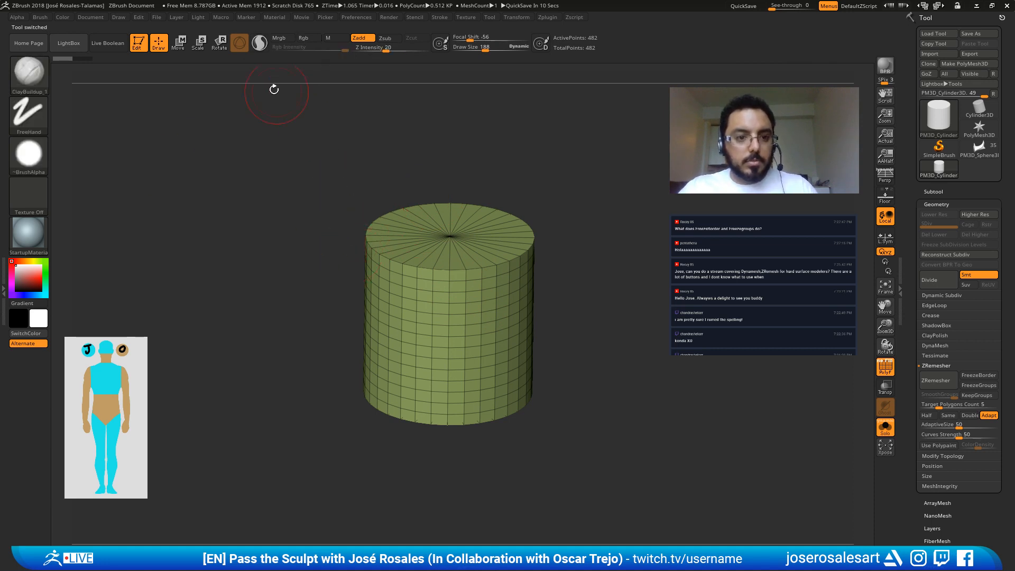
pyautogui.press(']')
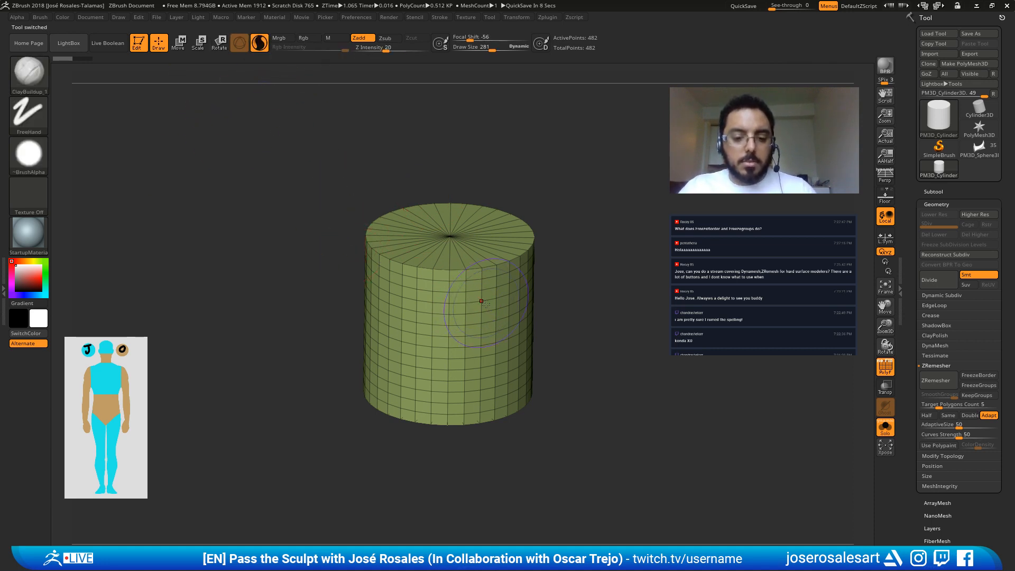
pyautogui.moveTo(484, 304)
pyautogui.keyDown('shift'); pyautogui.mouseDown()
pyautogui.moveTo(476, 274)
pyautogui.moveTo(466, 343)
pyautogui.moveTo(413, 296)
pyautogui.moveTo(498, 340)
pyautogui.mouseUp(); pyautogui.keyUp('shift')
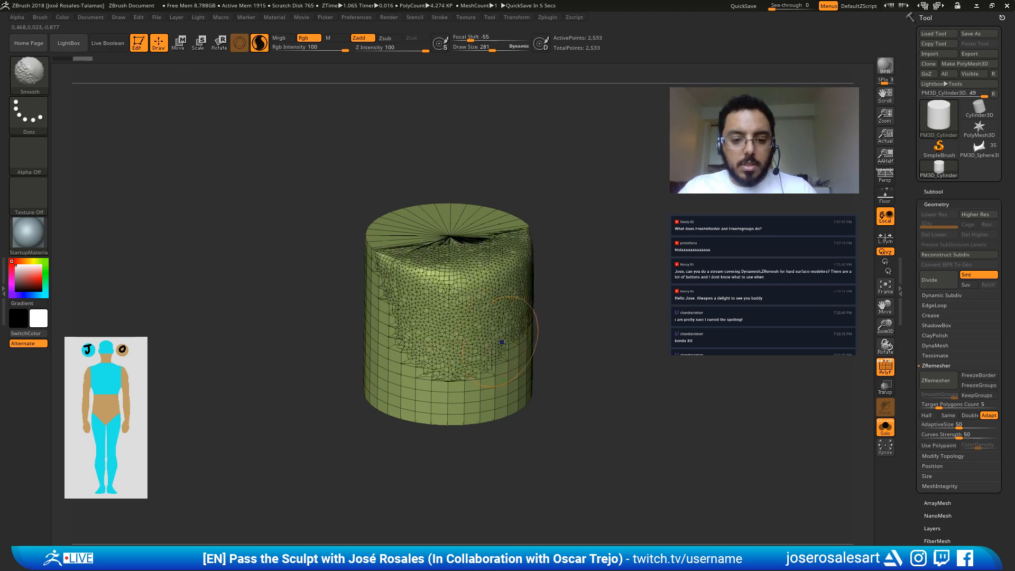
pyautogui.moveTo(499, 340); pyautogui.dragTo(509, 301, button='right')
pyautogui.moveTo(509, 302)
pyautogui.keyDown('shift'); pyautogui.mouseDown()
pyautogui.moveTo(534, 233)
pyautogui.moveTo(465, 222)
pyautogui.mouseUp(); pyautogui.keyUp('shift')
pyautogui.press('s')
pyautogui.moveTo(475, 232)
pyautogui.mouseDown(button='right')
pyautogui.moveTo(526, 289)
pyautogui.moveTo(452, 281)
pyautogui.moveTo(446, 307)
pyautogui.mouseUp(button='right')
pyautogui.click(513, 294)
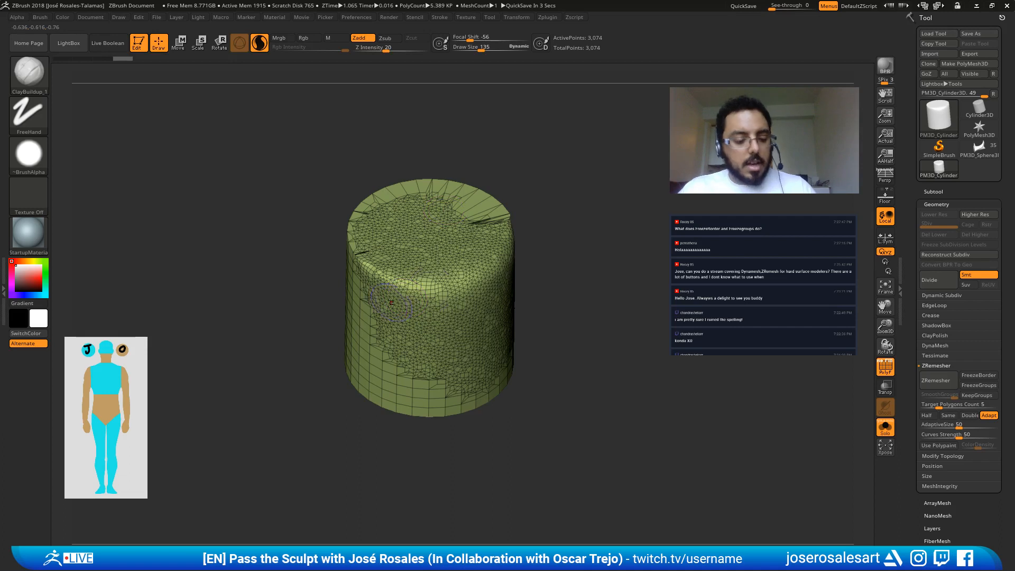
# Step: Mask an irregular patch across the cylinder's top and front, and convert it into a separate polygroup
pyautogui.moveTo(432, 315)
pyautogui.keyDown('ctrl'); pyautogui.mouseDown()
pyautogui.moveTo(439, 296)
pyautogui.moveTo(476, 275)
pyautogui.moveTo(465, 354)
pyautogui.moveTo(401, 273)
pyautogui.moveTo(444, 238)
pyautogui.moveTo(429, 273)
pyautogui.moveTo(509, 278)
pyautogui.mouseUp(); pyautogui.keyUp('ctrl')
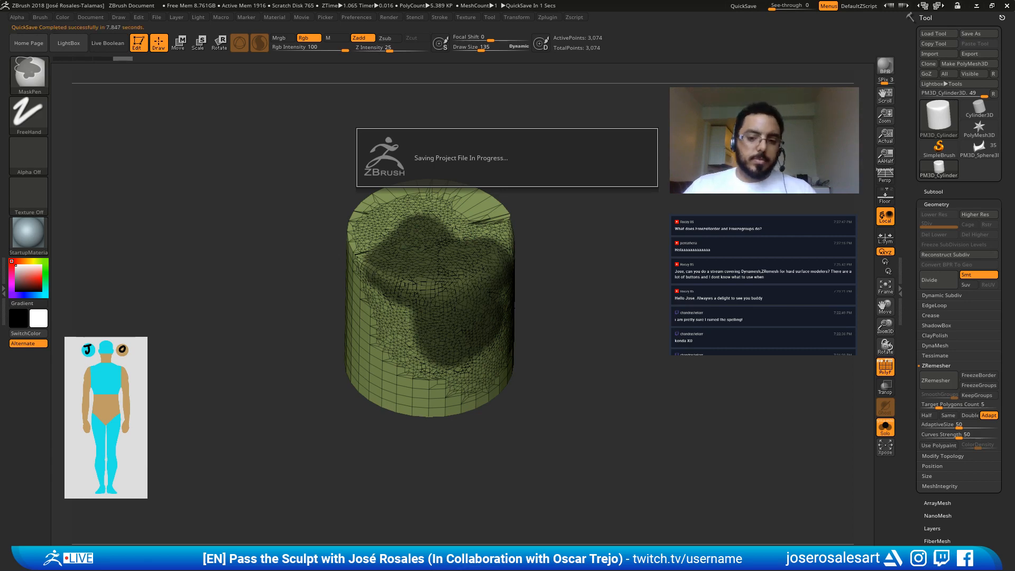
pyautogui.moveTo(484, 285)
pyautogui.mouseDown(button='right')
pyautogui.moveTo(467, 241)
pyautogui.moveTo(501, 324)
pyautogui.moveTo(458, 272)
pyautogui.moveTo(393, 313)
pyautogui.moveTo(391, 257)
pyautogui.mouseUp(button='right')
pyautogui.moveTo(390, 257)
pyautogui.mouseDown(button='right')
pyautogui.moveTo(472, 256)
pyautogui.moveTo(490, 352)
pyautogui.mouseUp(button='right')
pyautogui.hotkey('ctrl', 'w')
pyautogui.press('s')
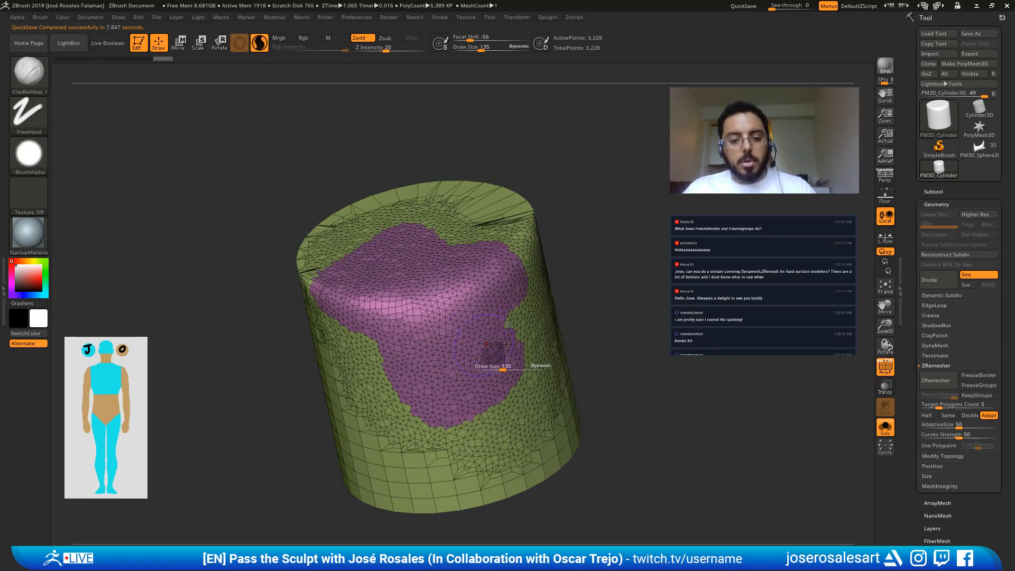
pyautogui.hotkey('ctrl', 'z')
pyautogui.press('s')
pyautogui.moveTo(541, 350); pyautogui.dragTo(538, 350)
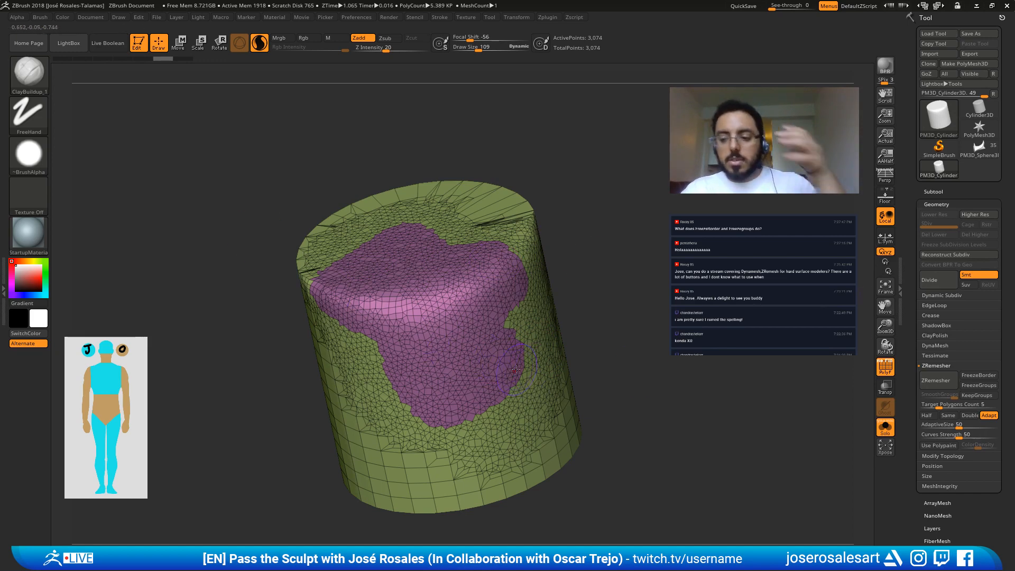
# Step: Try ZRemesher on the cylinder with KeepGroups off and a target polygon count of 5, and undo the remesh
pyautogui.moveTo(555, 323); pyautogui.dragTo(588, 313, button='right')
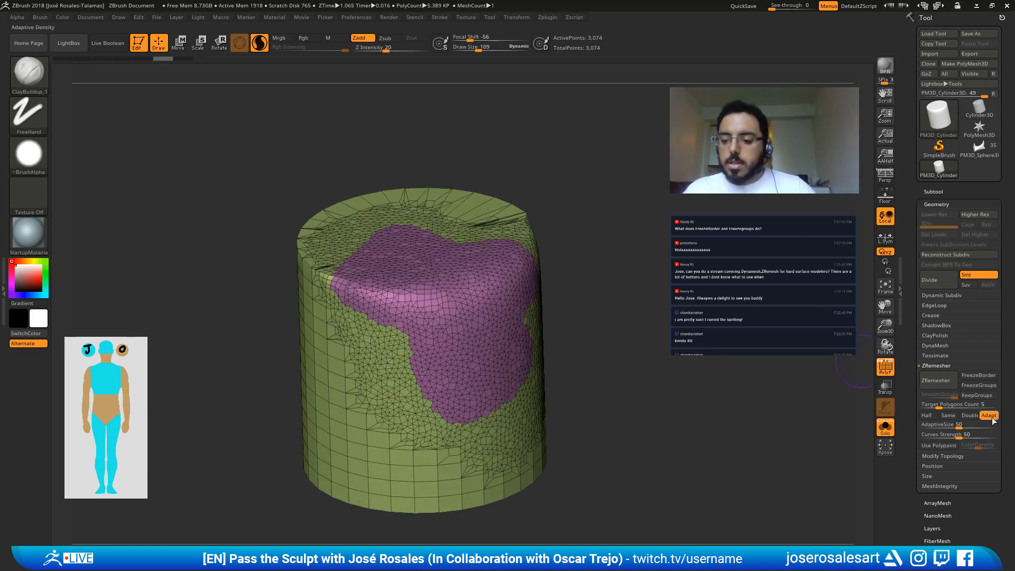
pyautogui.click(954, 434)
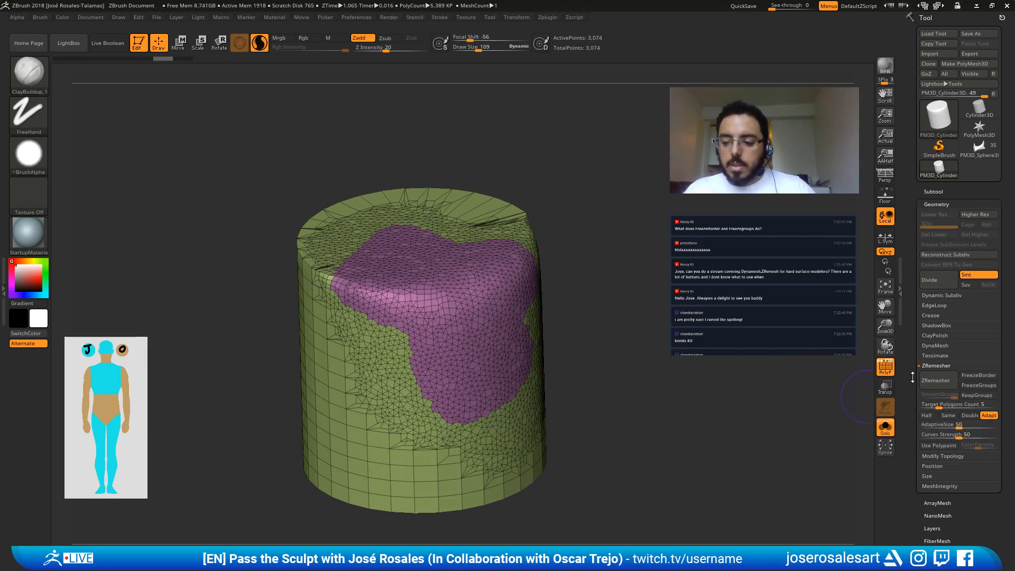
pyautogui.click(936, 380)
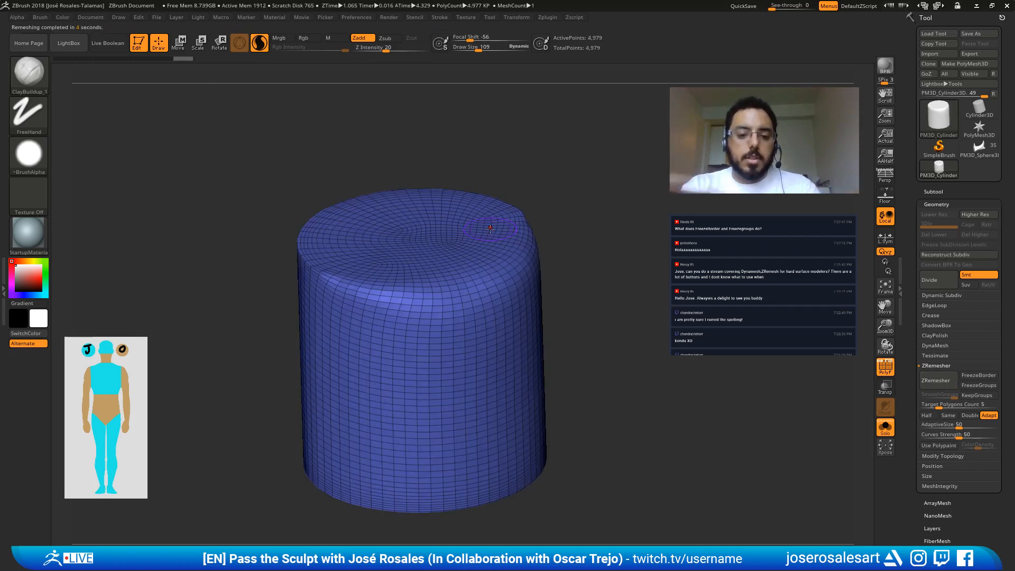
pyautogui.keyDown('alt'); pyautogui.moveTo(374, 276); pyautogui.dragTo(410, 272, button='right'); pyautogui.keyUp('alt')
pyautogui.hotkey('ctrl', 'z')
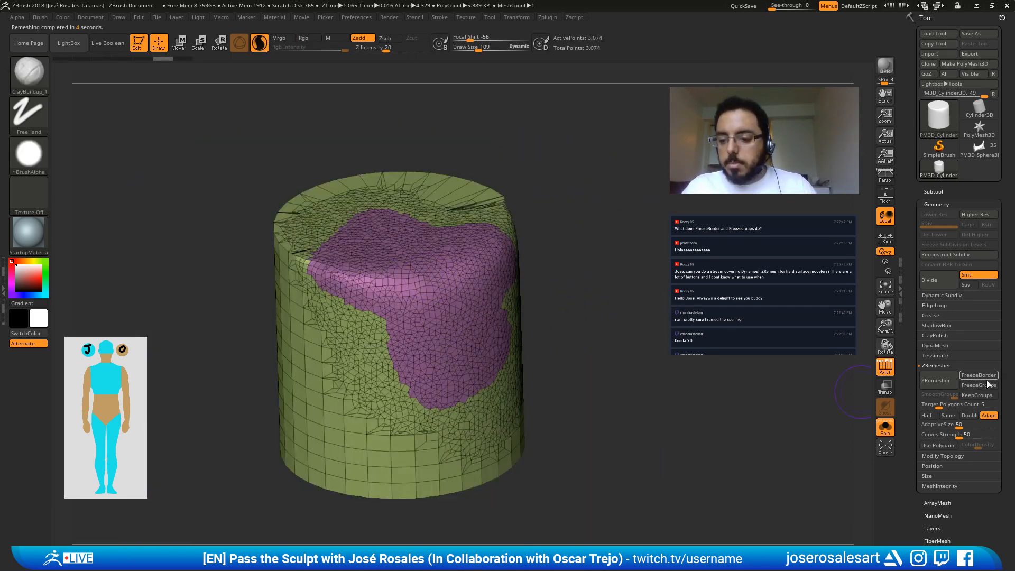
# Step: Remesh the cylinder using ZRemesher with KeepGroups enabled and inspect the edge flow along the polygroup border
pyautogui.click(977, 396)
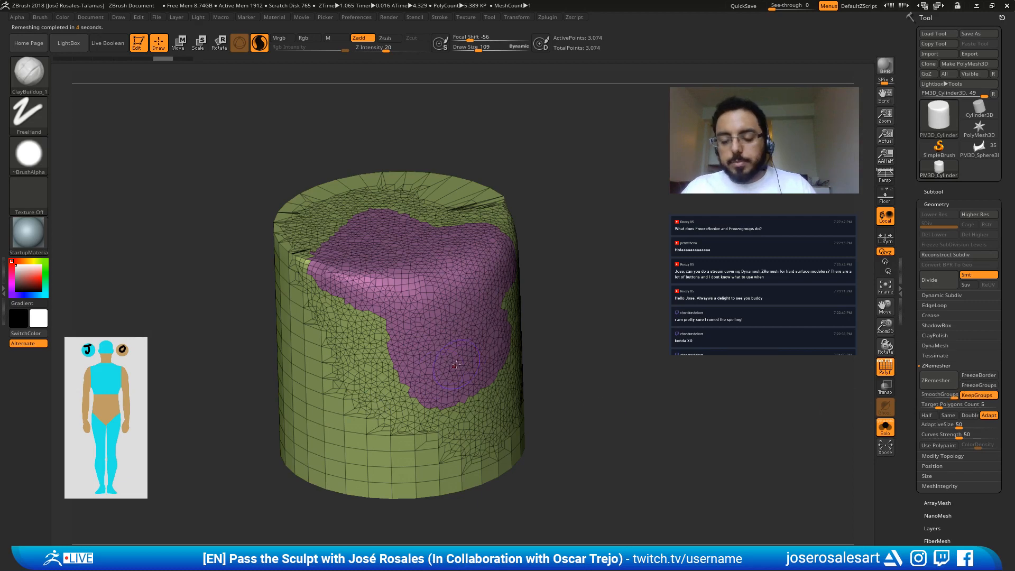
pyautogui.moveTo(682, 316); pyautogui.dragTo(699, 359)
pyautogui.click(949, 381)
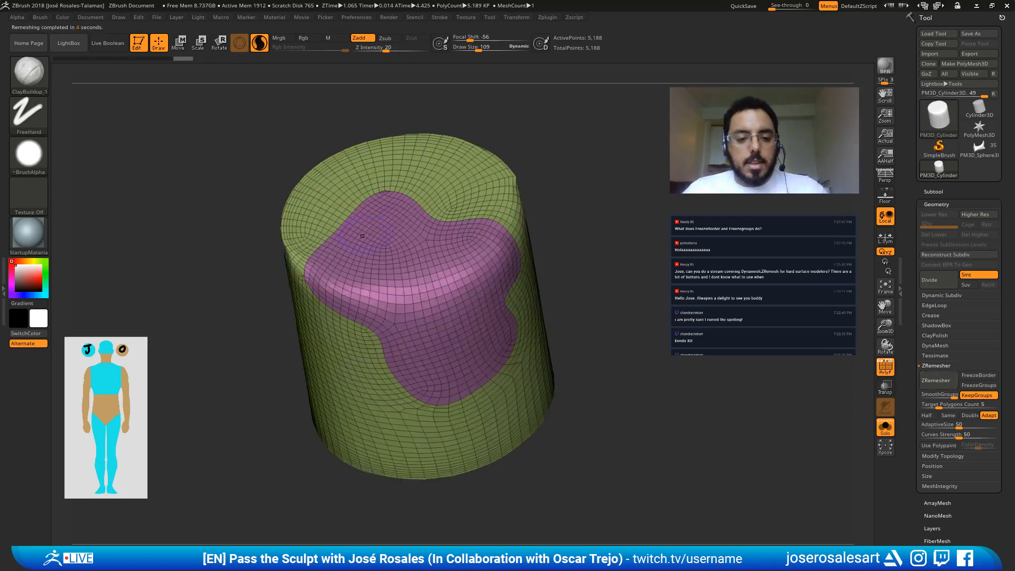
pyautogui.keyDown('alt'); pyautogui.moveTo(576, 449); pyautogui.dragTo(586, 503); pyautogui.keyUp('alt')
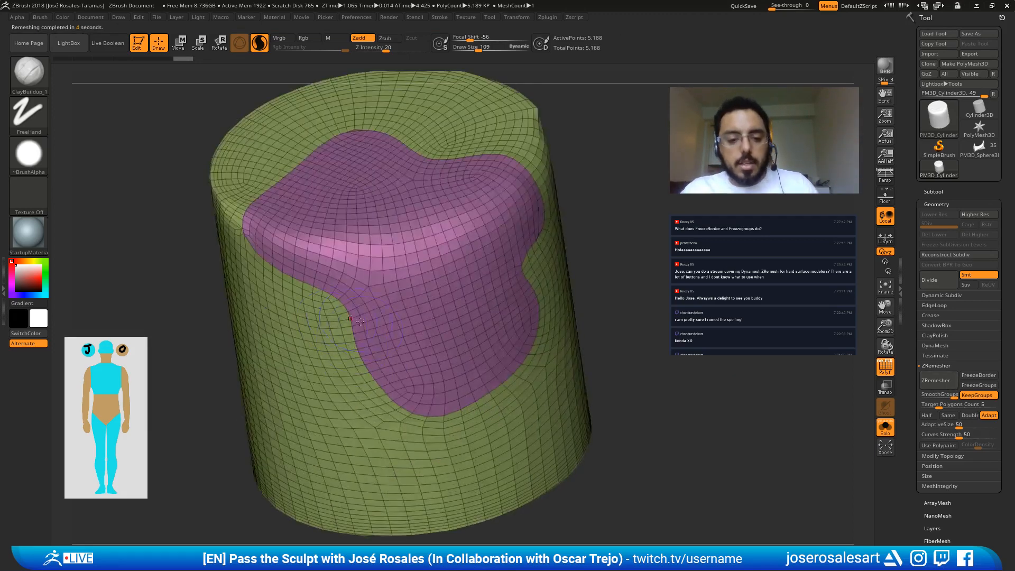
pyautogui.moveTo(629, 346); pyautogui.dragTo(576, 326)
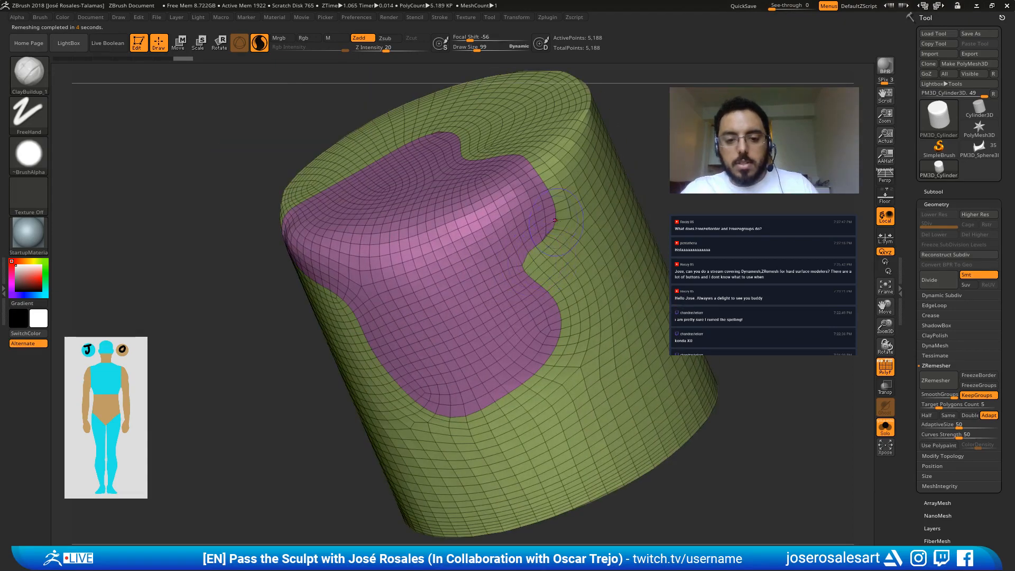
pyautogui.moveTo(527, 248); pyautogui.dragTo(460, 274, button='right')
# Step: Undo the cylinder's KeepGroups remesh and examine the jagged polygroup border up close
pyautogui.hotkey('ctrl', 'z')
pyautogui.keyDown('alt'); pyautogui.moveTo(536, 318); pyautogui.dragTo(508, 291, button='right'); pyautogui.keyUp('alt')
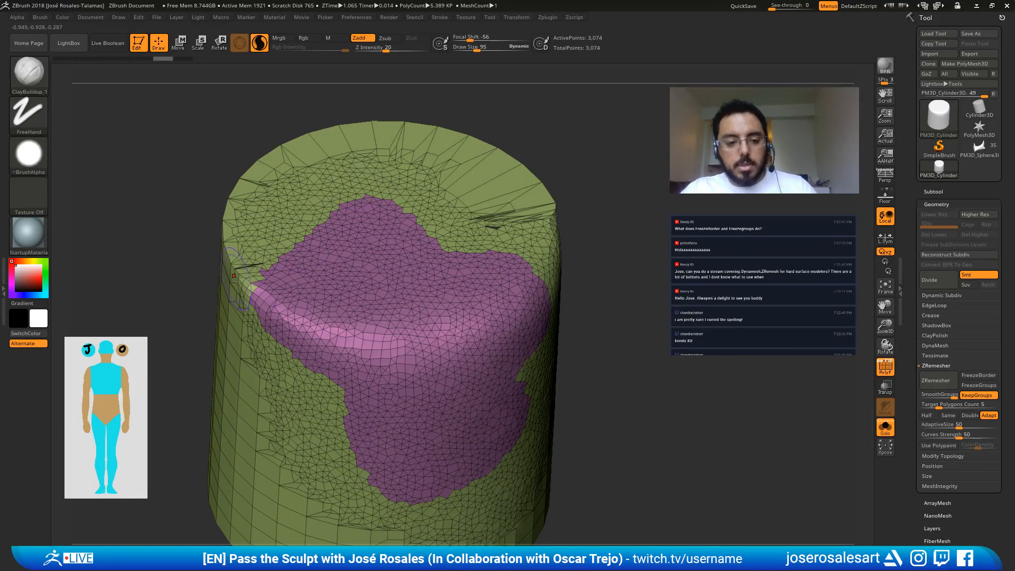
pyautogui.keyDown('alt'); pyautogui.moveTo(236, 281); pyautogui.dragTo(317, 312, button='right'); pyautogui.keyUp('alt')
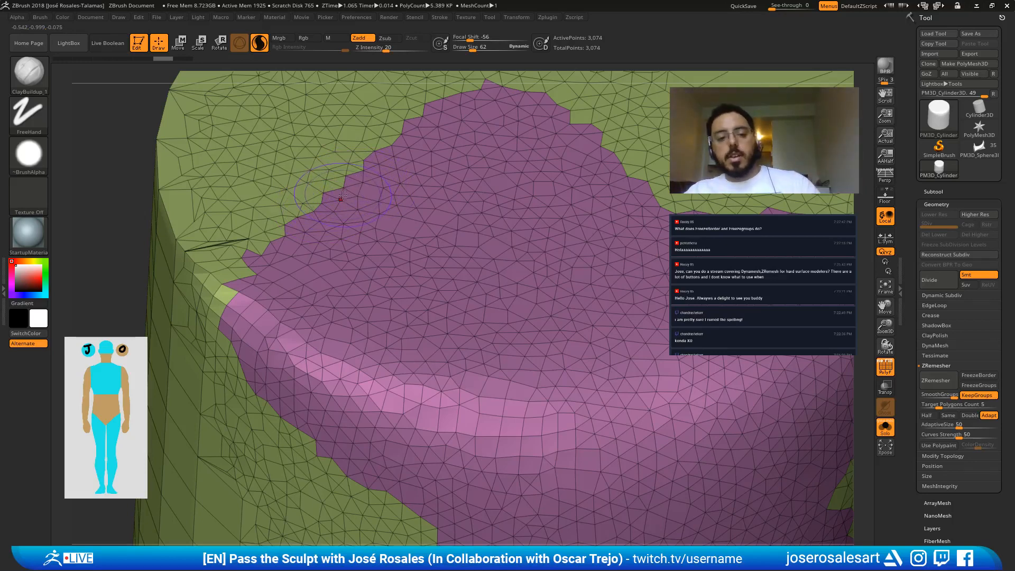
# Step: Try ZRemesher on the cylinder with both FreezeBorder and KeepGroups enabled, and undo the remesh
pyautogui.moveTo(340, 189); pyautogui.dragTo(402, 187, button='right')
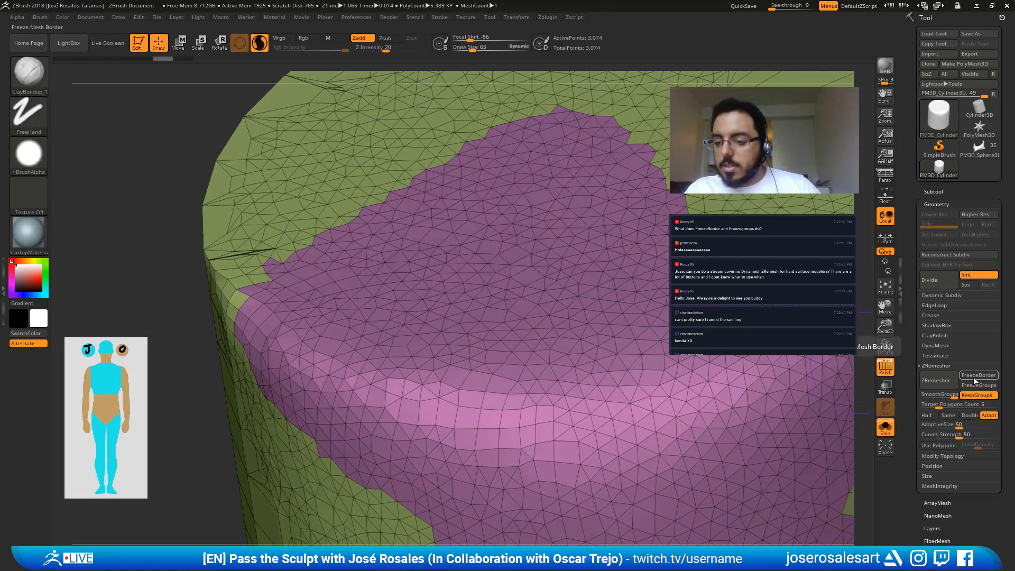
pyautogui.click(972, 376)
pyautogui.keyDown('alt'); pyautogui.moveTo(594, 413); pyautogui.dragTo(318, 335, button='right'); pyautogui.keyUp('alt')
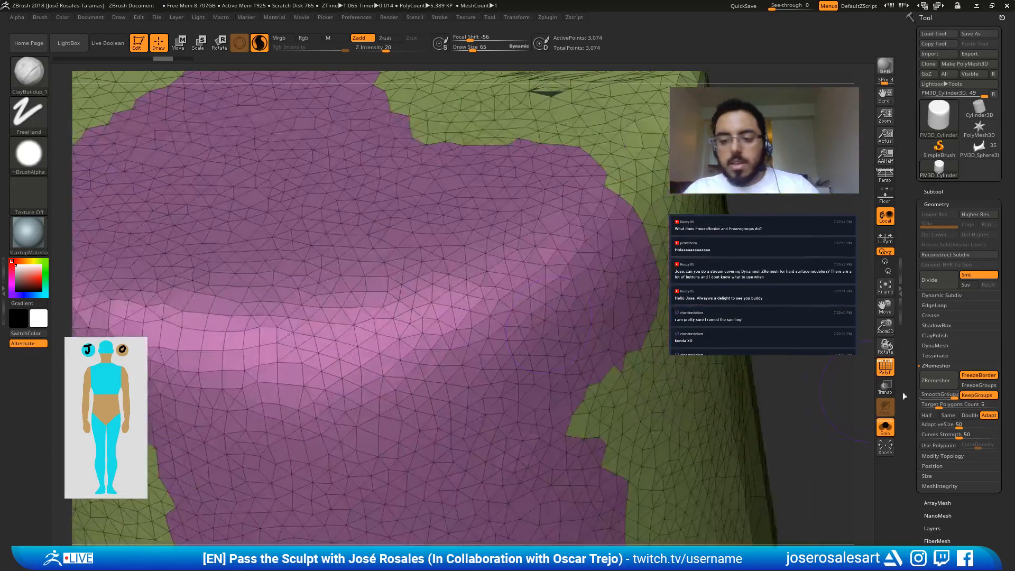
pyautogui.click(936, 380)
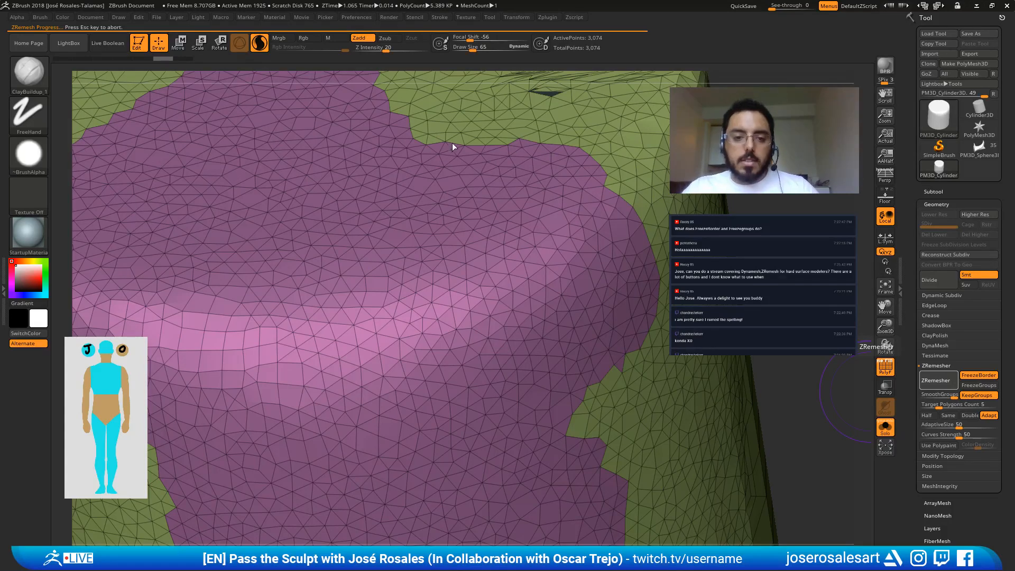
pyautogui.keyDown('ctrl'); pyautogui.moveTo(428, 207); pyautogui.dragTo(480, 254, button='right'); pyautogui.keyUp('ctrl')
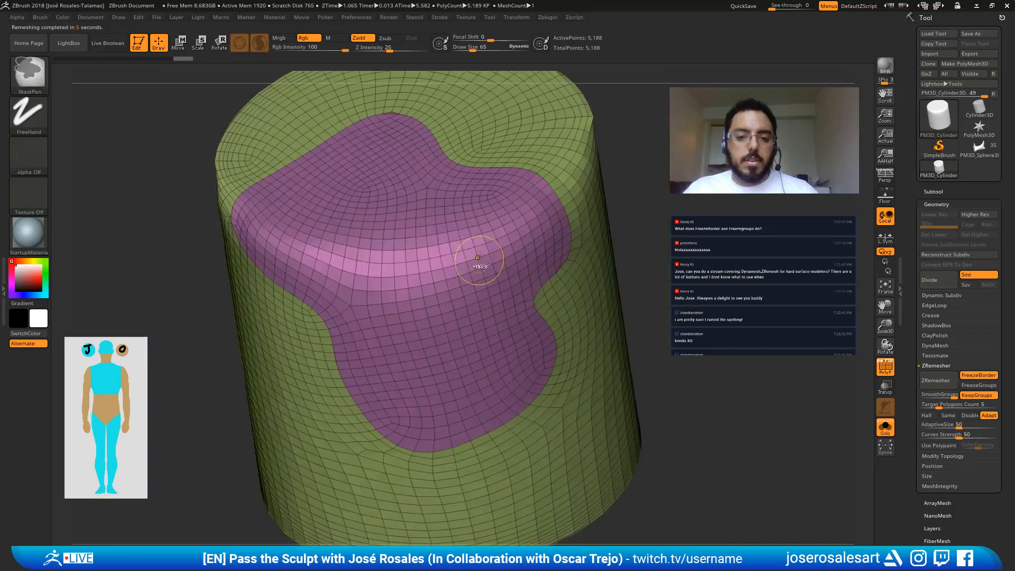
pyautogui.hotkey('ctrl', 'z')
# Step: Isolate the cylinder's purple polygroup and split the hidden remainder off into its own subtool
pyautogui.moveTo(539, 338)
pyautogui.keyDown('alt'); pyautogui.mouseDown(button='right')
pyautogui.moveTo(462, 273)
pyautogui.moveTo(382, 288)
pyautogui.mouseUp(button='right'); pyautogui.keyUp('alt')
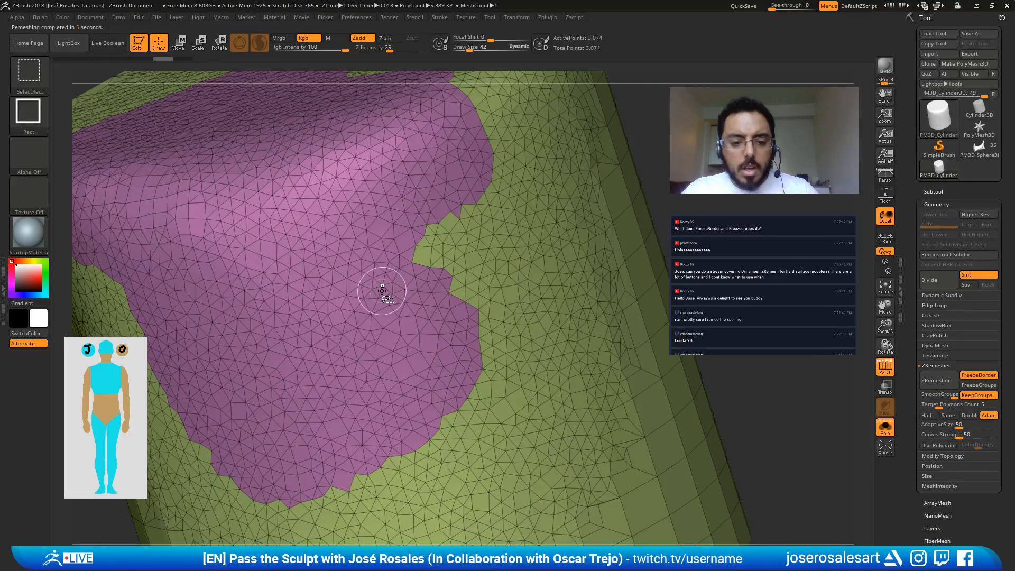
pyautogui.keyDown('ctrl'); pyautogui.keyDown('shift'); pyautogui.click(382, 288); pyautogui.keyUp('shift'); pyautogui.keyUp('ctrl')
pyautogui.click(933, 192)
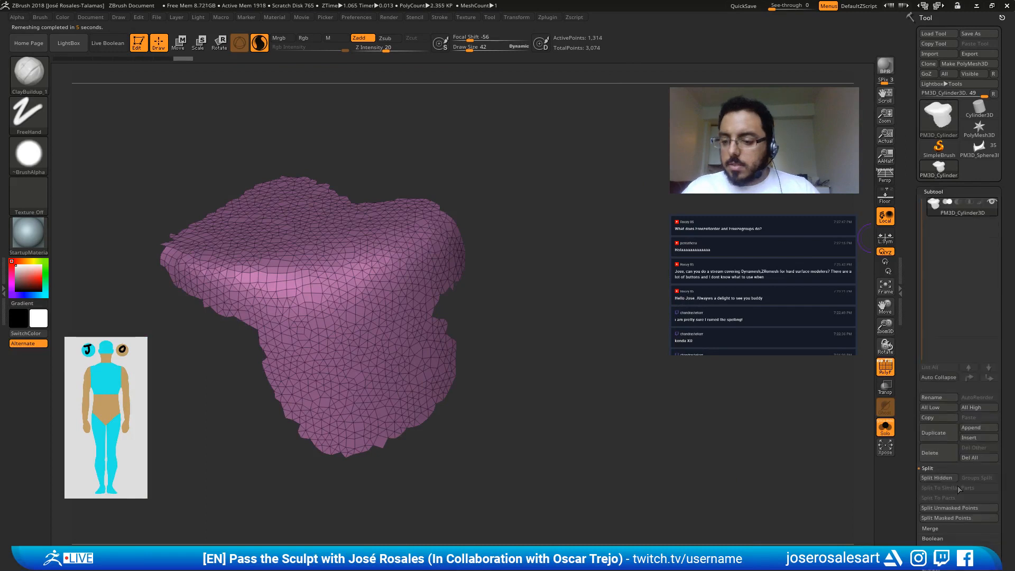
pyautogui.click(928, 478)
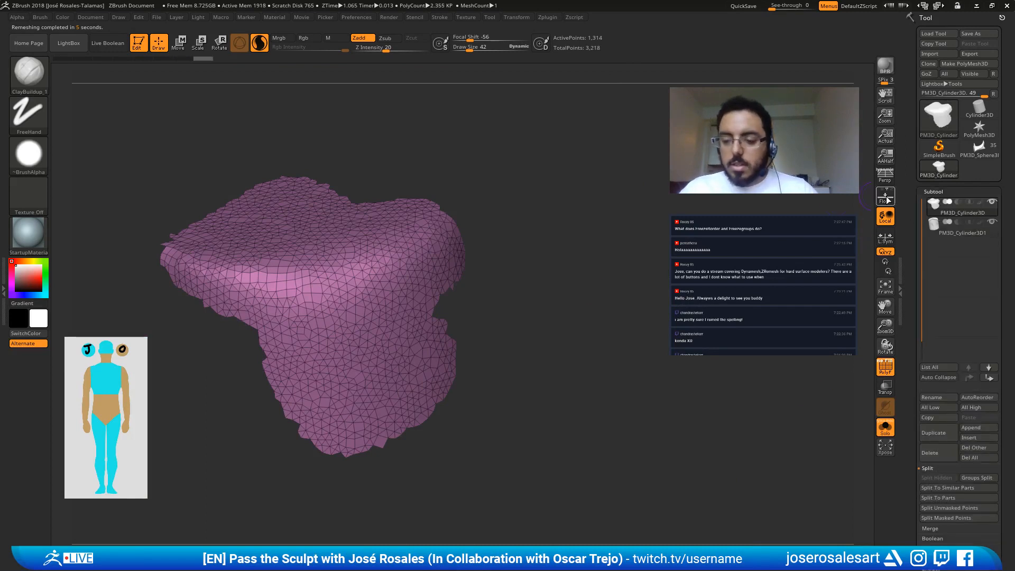
pyautogui.click(933, 192)
pyautogui.hotkey('shift', 's')
pyautogui.hotkey('shift', 's')
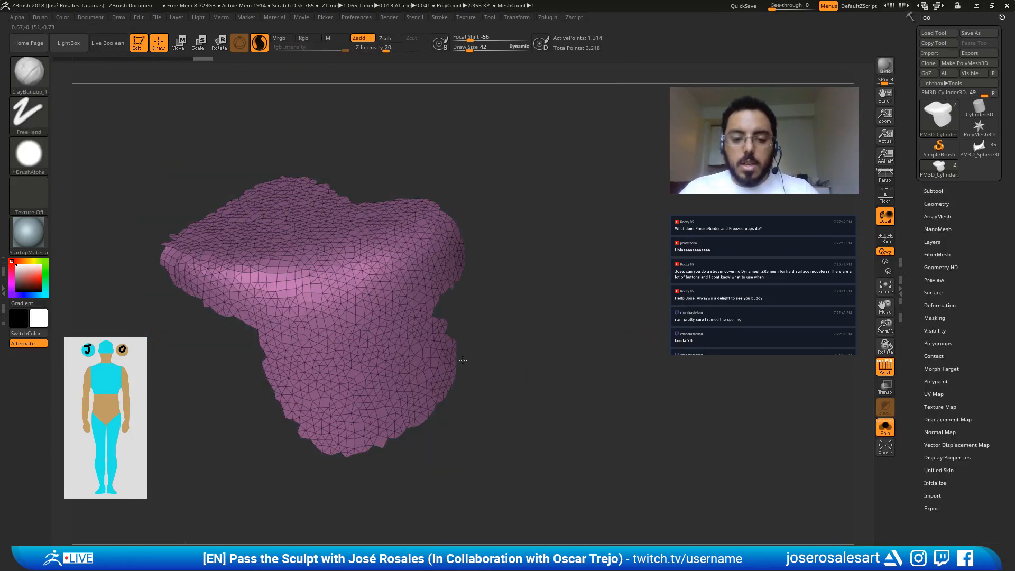
# Step: Try ZRemesher on the isolated purple patch with FreezeBorder on and a target polygon count of 5, and undo it after inspecting the border
pyautogui.keyDown('alt'); pyautogui.moveTo(464, 361); pyautogui.dragTo(586, 343); pyautogui.keyUp('alt')
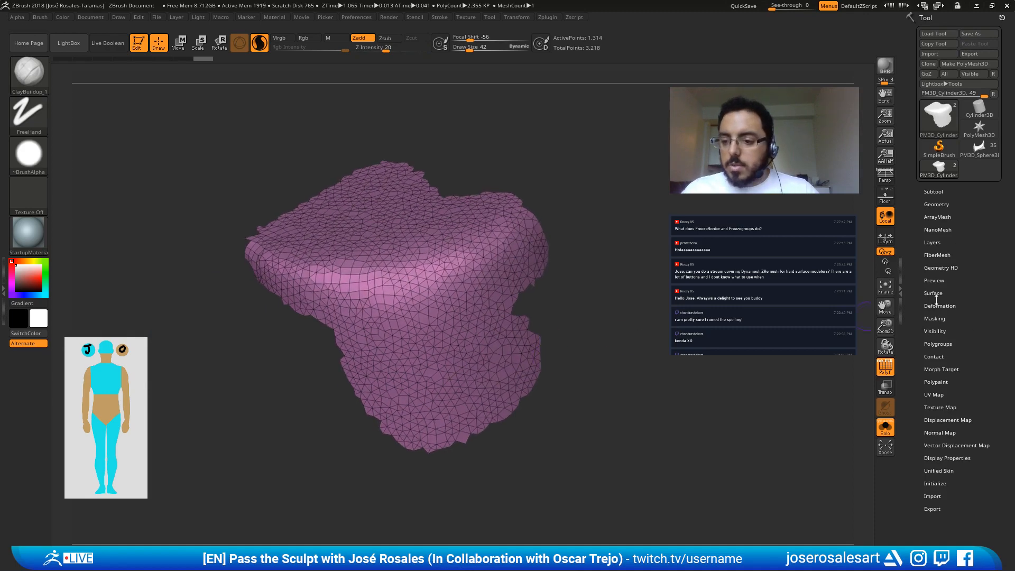
pyautogui.click(936, 204)
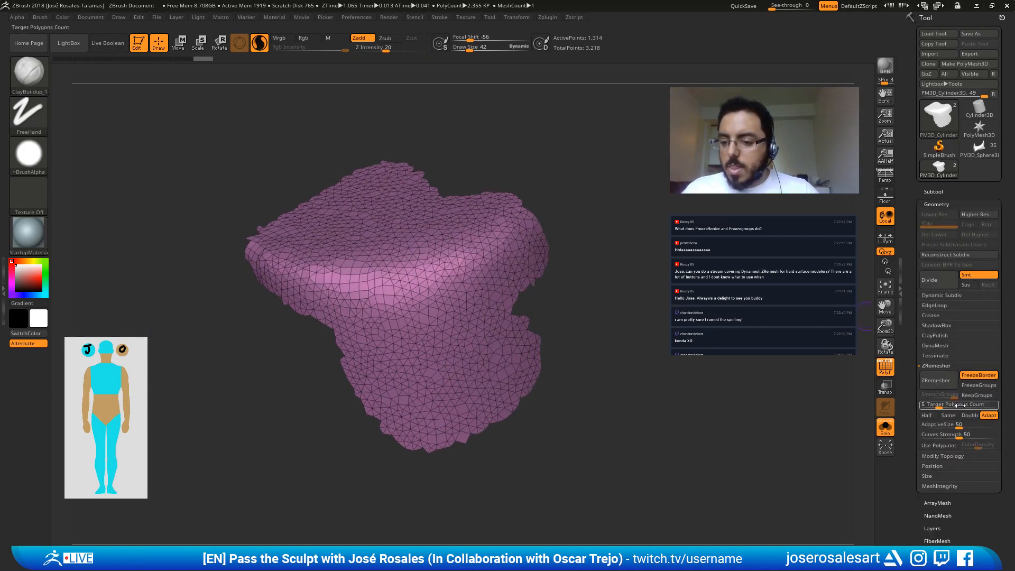
pyautogui.click(936, 380)
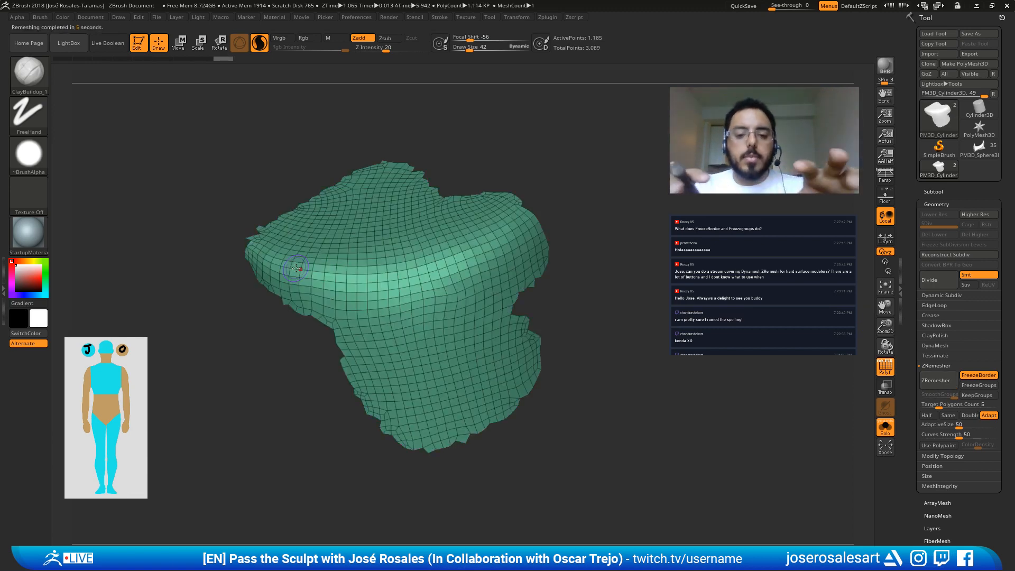
pyautogui.moveTo(374, 289); pyautogui.dragTo(328, 275, button='right')
pyautogui.press('[')
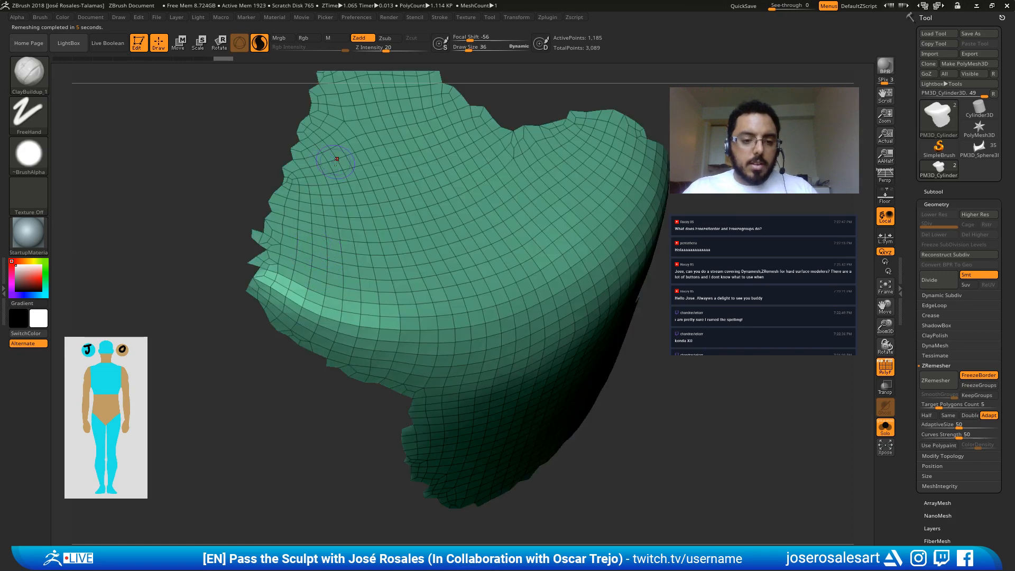
pyautogui.keyDown('ctrl'); pyautogui.moveTo(410, 265); pyautogui.dragTo(365, 228, button='right'); pyautogui.keyUp('ctrl')
pyautogui.hotkey('ctrl', 'z')
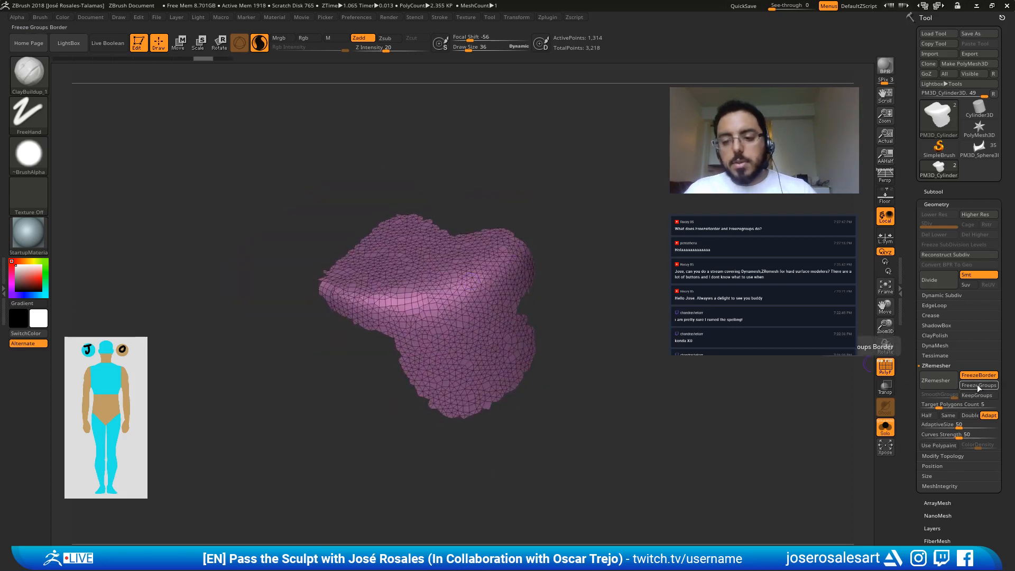
# Step: Select the split-off remainder of the cylinder and turn off Solo to show it together with the patch
pyautogui.moveTo(524, 369)
pyautogui.keyDown('ctrl'); pyautogui.mouseDown(button='right')
pyautogui.moveTo(527, 398)
pyautogui.moveTo(507, 340)
pyautogui.moveTo(534, 322)
pyautogui.moveTo(594, 224)
pyautogui.mouseUp(button='right'); pyautogui.keyUp('ctrl')
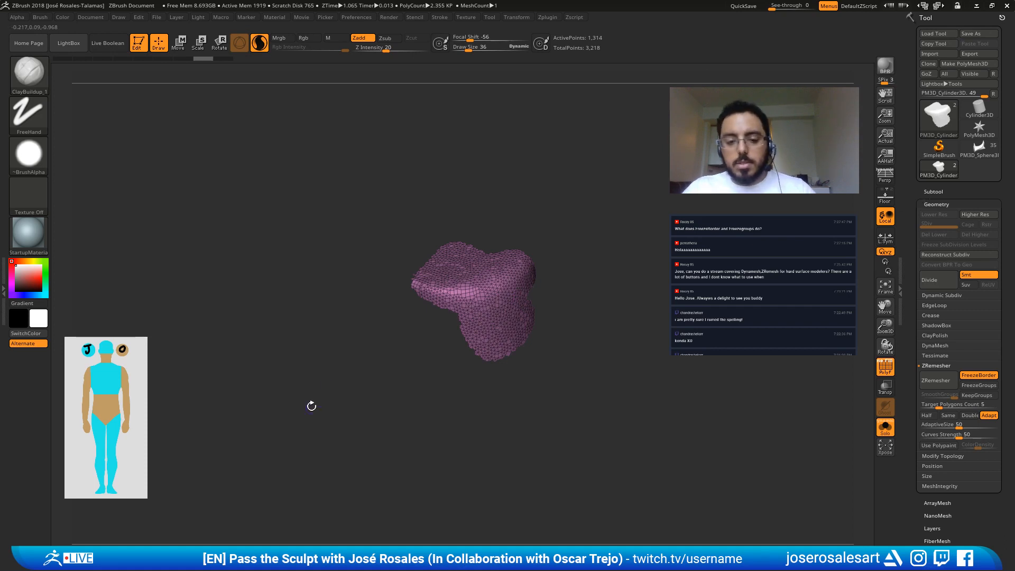
pyautogui.moveTo(419, 381); pyautogui.dragTo(456, 336, button='right')
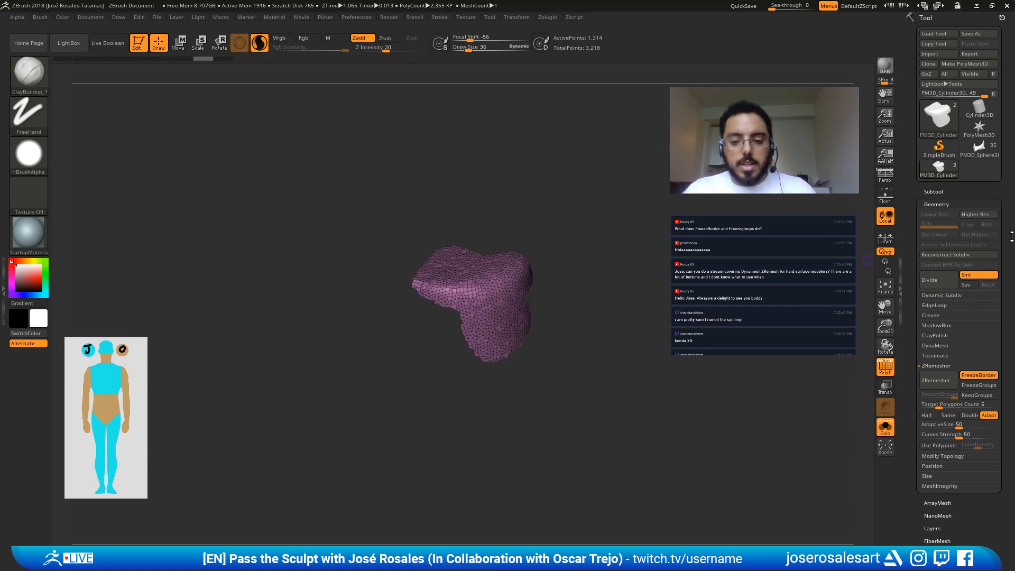
pyautogui.click(944, 192)
pyautogui.click(963, 226)
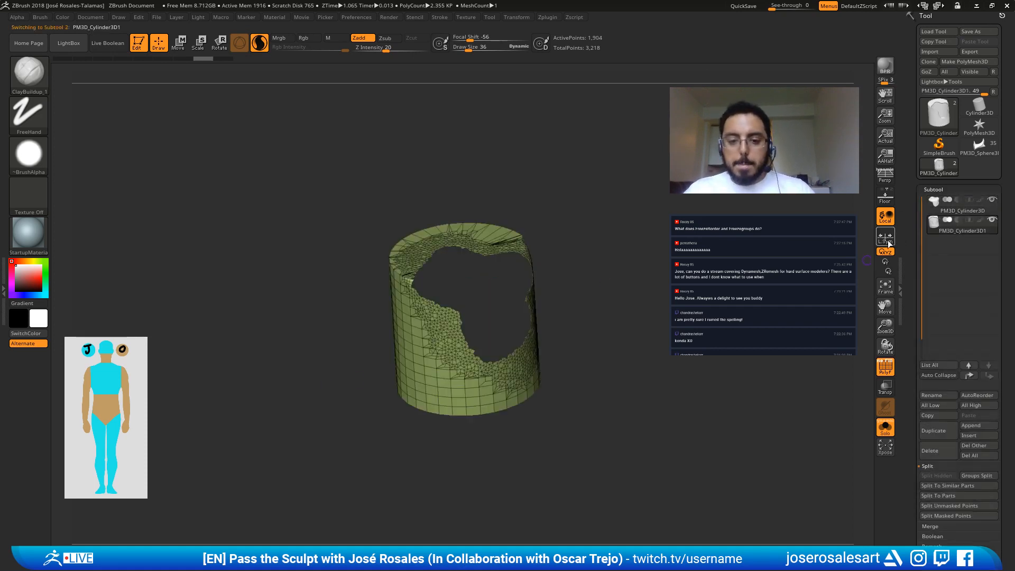
pyautogui.hotkey('shift', 'ctrl', 's')
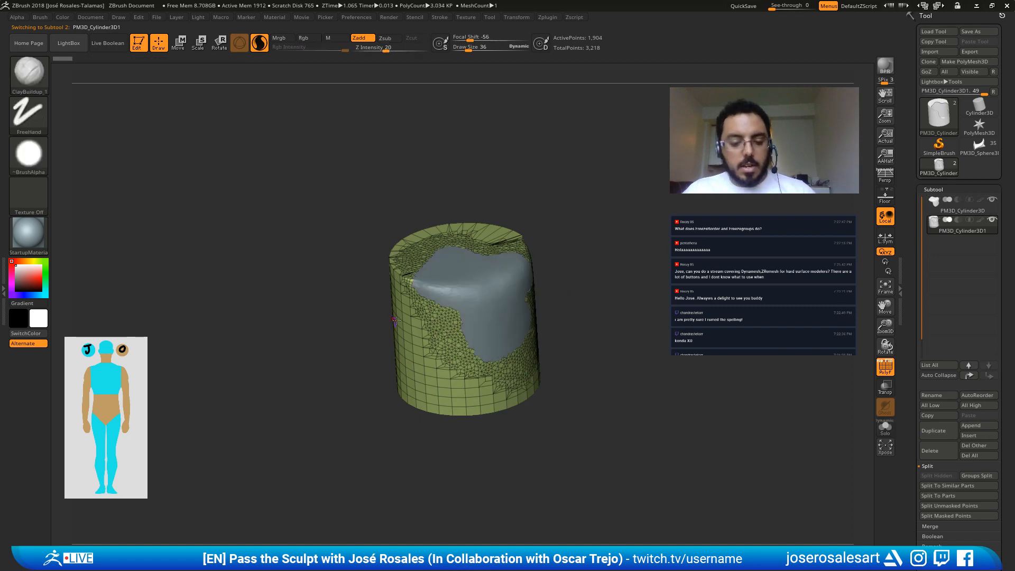
pyautogui.moveTo(455, 311); pyautogui.dragTo(567, 254, button='right')
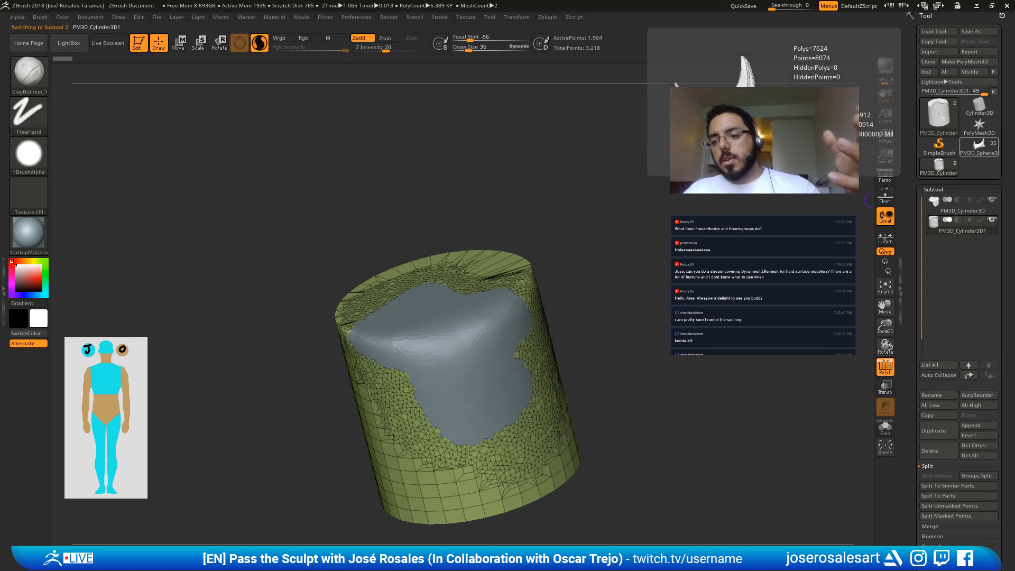
# Step: Switch back to the armored creature's tool, frame the thigh armor piece and isolate it with Solo
pyautogui.click(977, 145)
pyautogui.moveTo(562, 384)
pyautogui.mouseDown(button='right')
pyautogui.moveTo(521, 390)
pyautogui.moveTo(563, 373)
pyautogui.mouseUp(button='right')
pyautogui.moveTo(659, 416); pyautogui.dragTo(269, 393, button='right')
pyautogui.moveTo(501, 385); pyautogui.dragTo(197, 376, button='right')
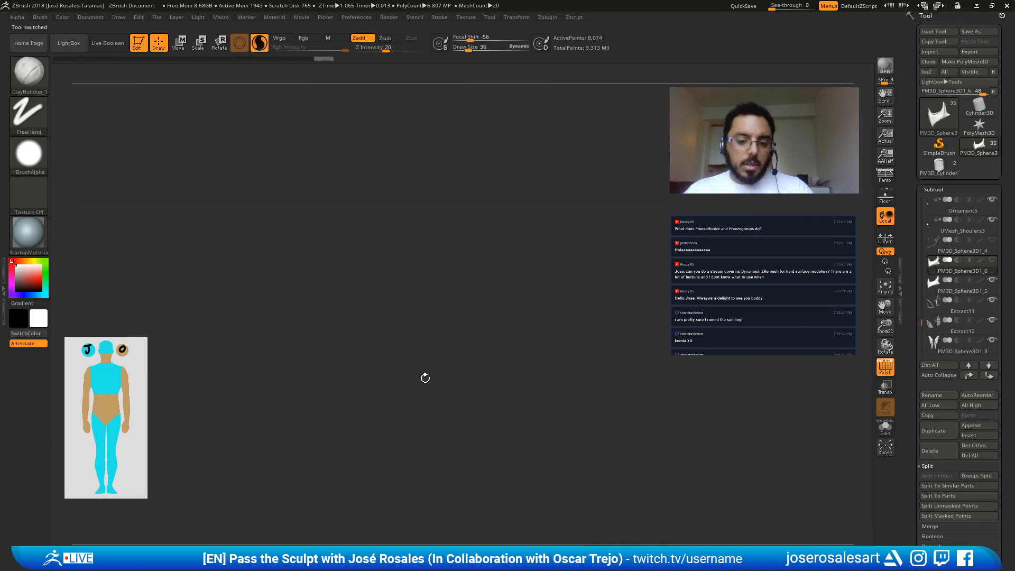
pyautogui.press('f')
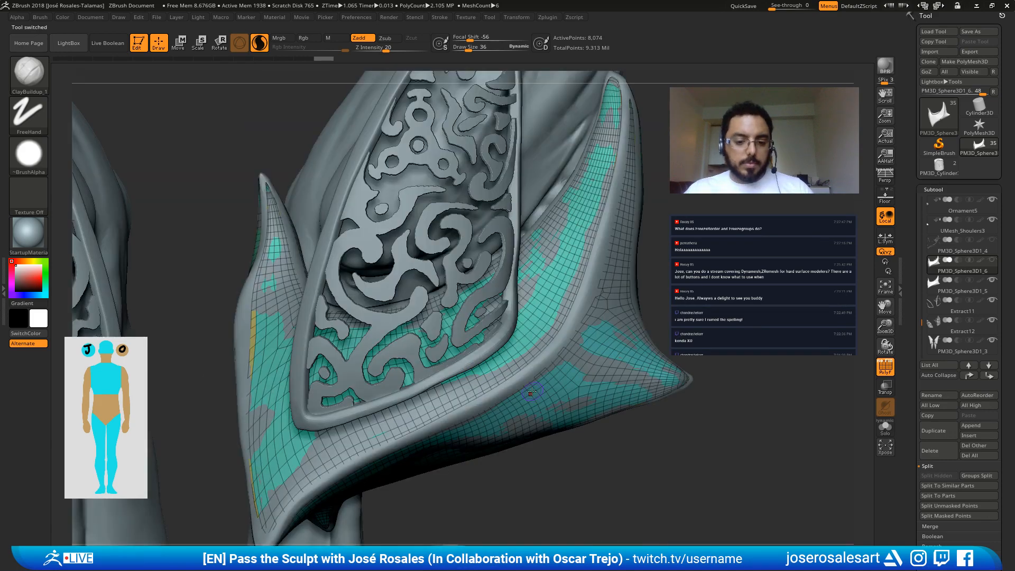
pyautogui.hotkey('alt', 'shift', 's')
# Step: Examine the thigh armor's panel topology and polygroup border loops from several angles
pyautogui.moveTo(532, 392); pyautogui.dragTo(324, 356, button='right')
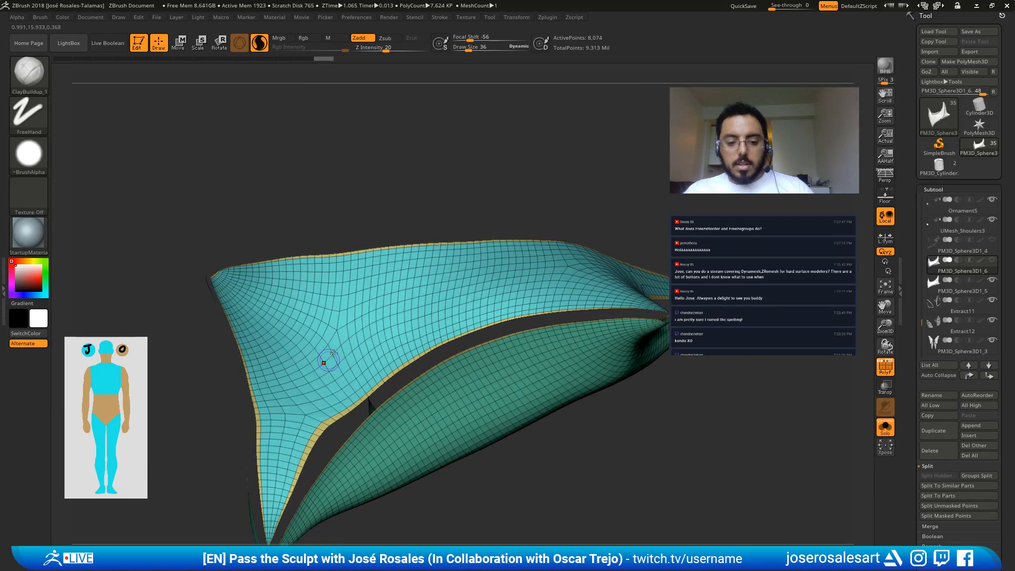
pyautogui.moveTo(433, 403); pyautogui.dragTo(487, 422, button='right')
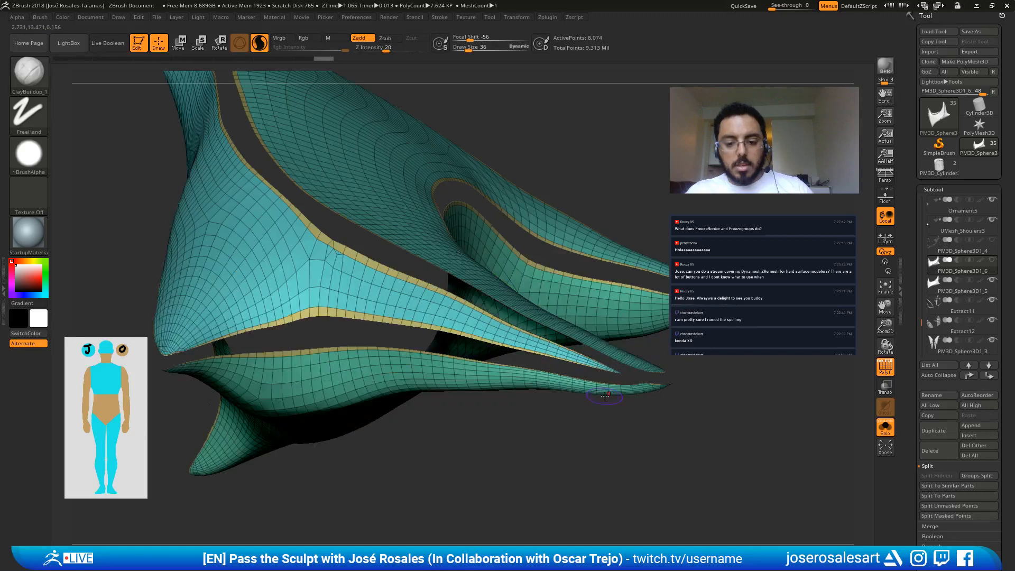
pyautogui.moveTo(462, 299)
pyautogui.mouseDown(button='right')
pyautogui.moveTo(353, 372)
pyautogui.moveTo(505, 352)
pyautogui.mouseUp(button='right')
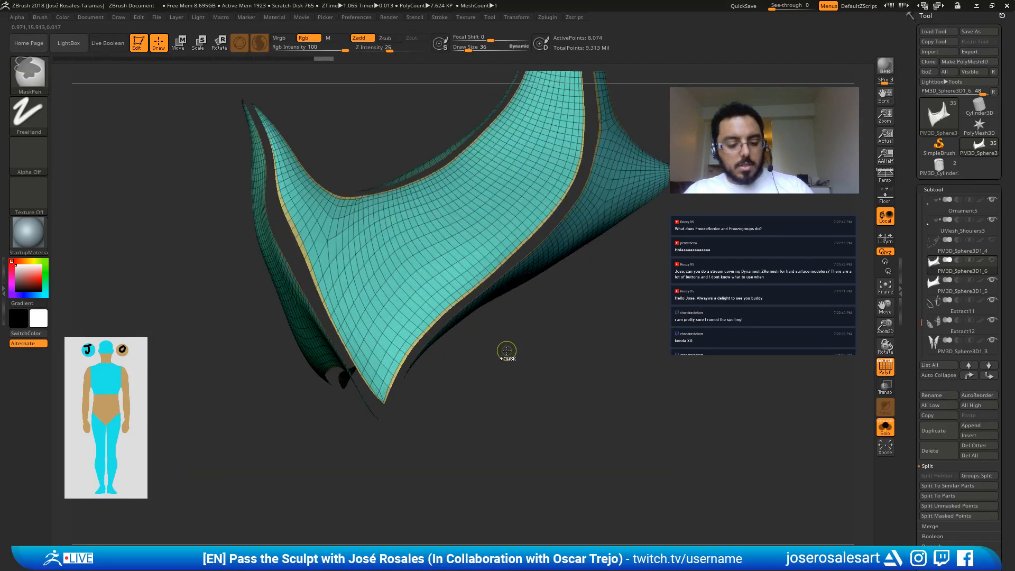
pyautogui.press('b')
pyautogui.press('c')
pyautogui.press('b')
pyautogui.moveTo(672, 373); pyautogui.dragTo(857, 366, button='right')
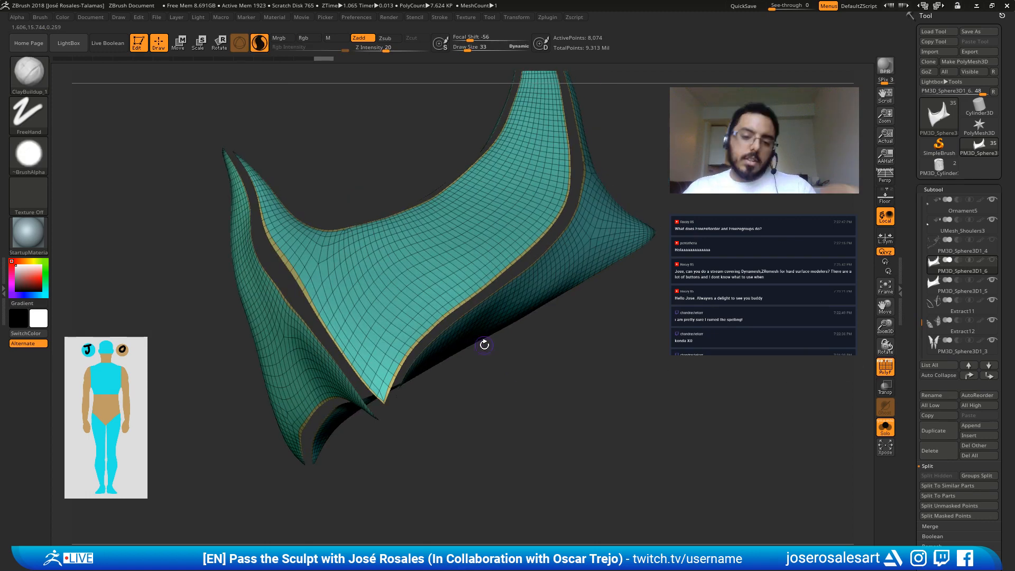
# Step: Open the EdgeLoop settings for the thigh armor's geometry
pyautogui.scroll(-6, 910, 340)
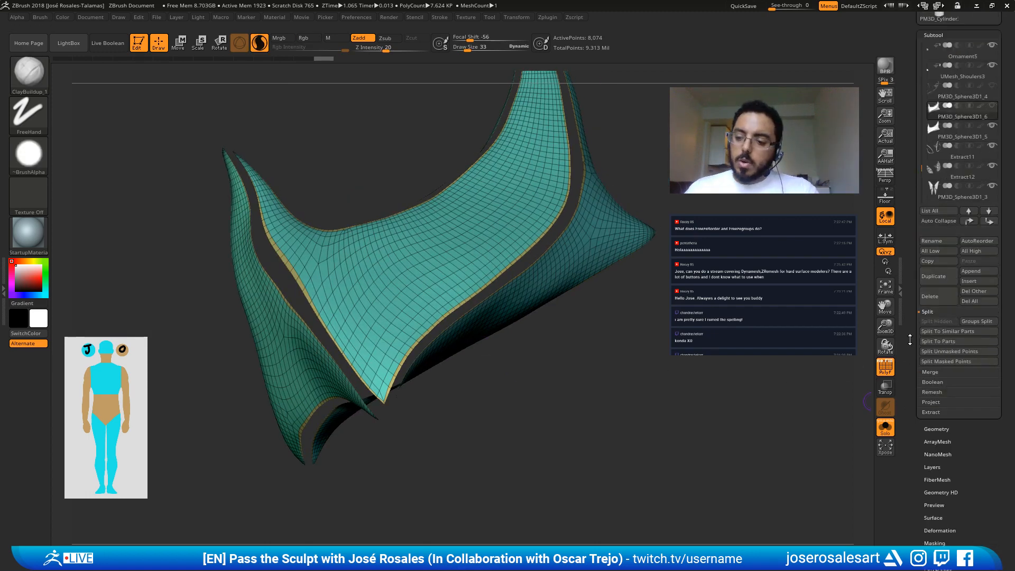
pyautogui.scroll(-9, 910, 340)
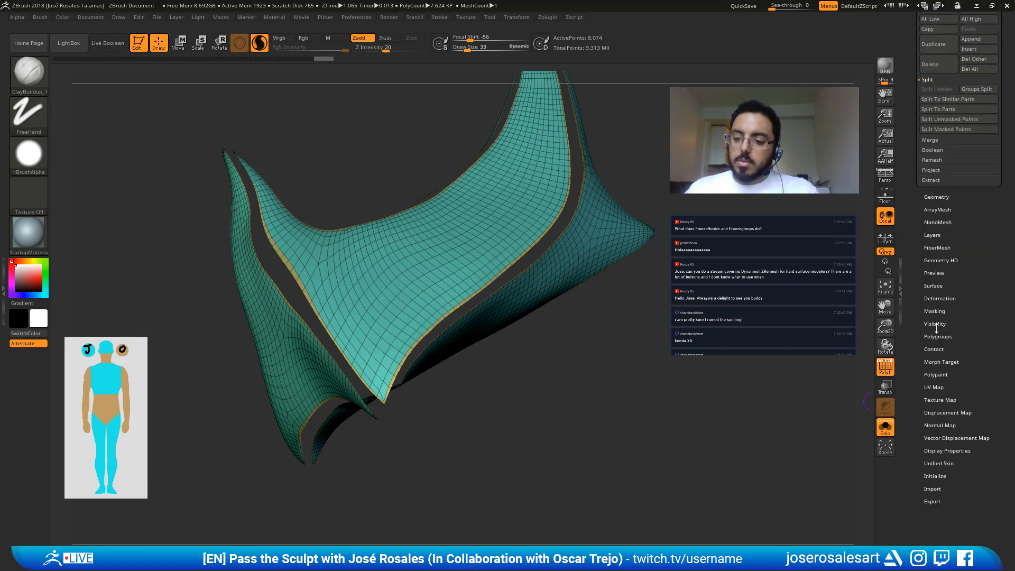
pyautogui.click(938, 336)
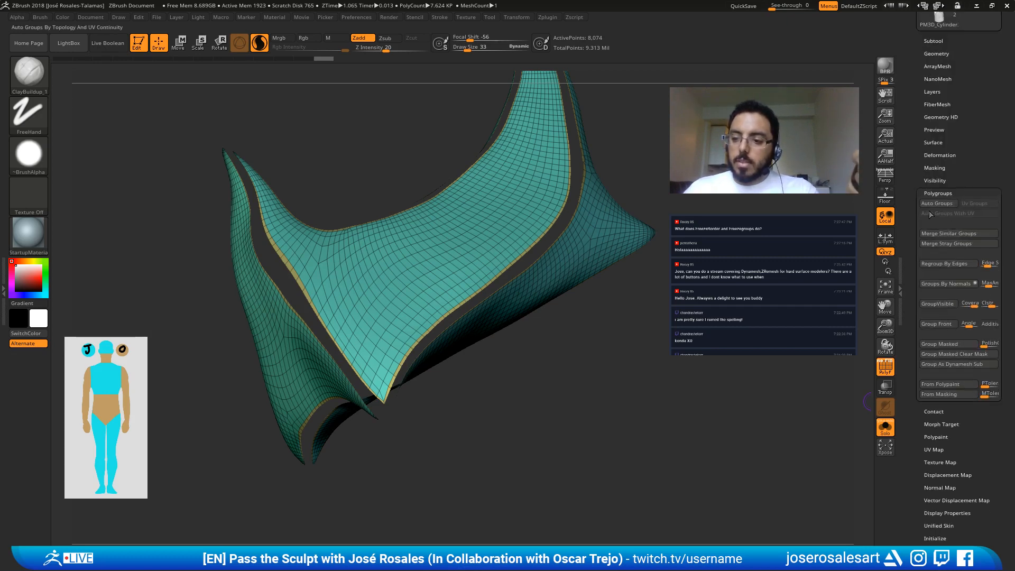
pyautogui.press('s')
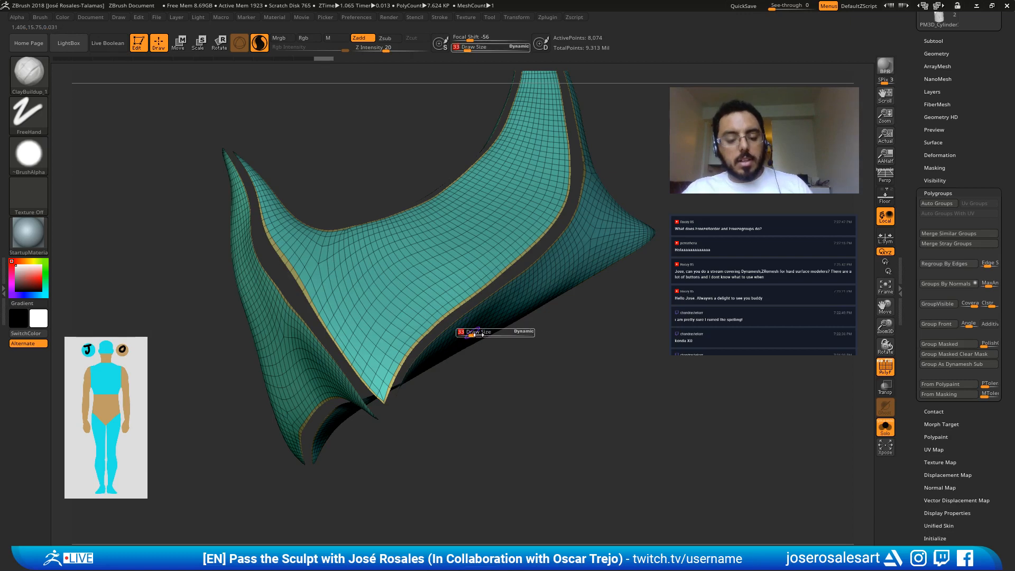
pyautogui.moveTo(918, 160); pyautogui.dragTo(919, 293)
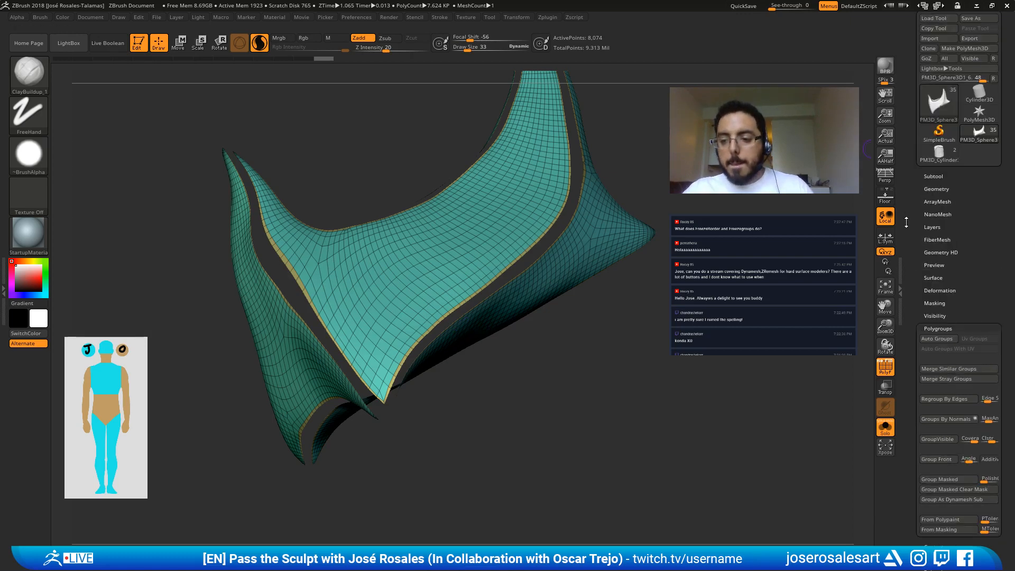
pyautogui.click(936, 187)
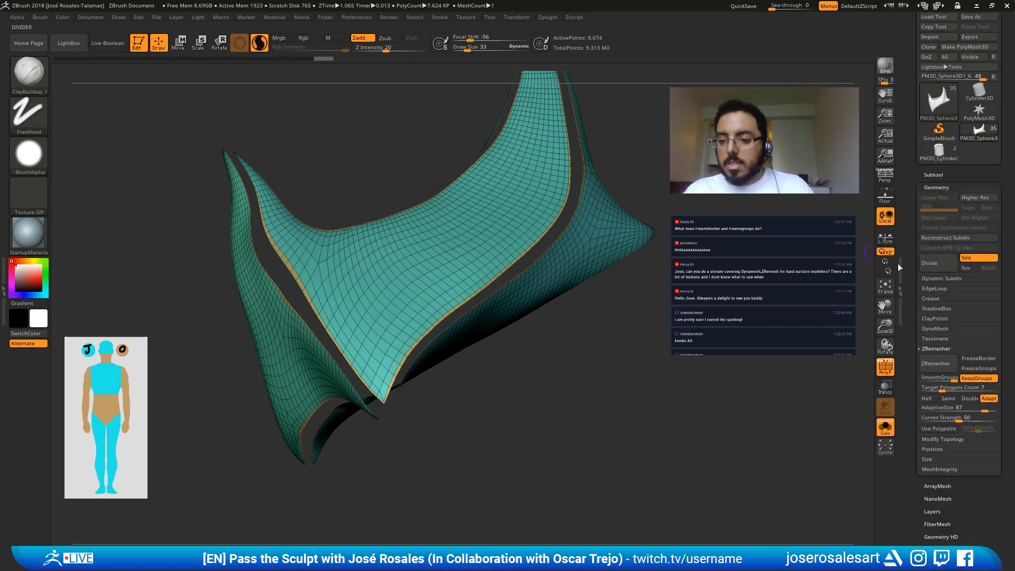
pyautogui.click(939, 349)
pyautogui.click(935, 288)
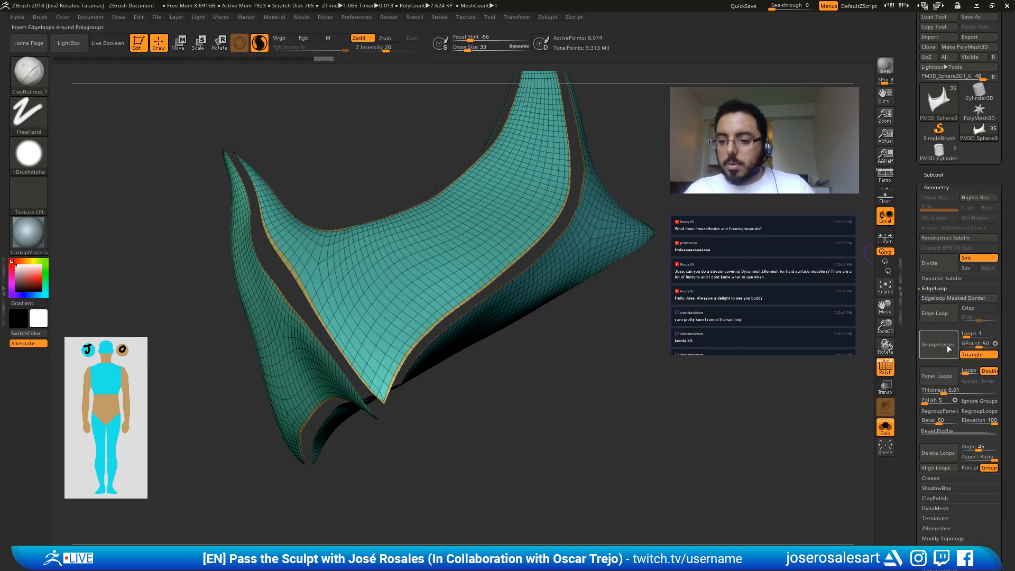
# Step: Set the Panel Loops thickness to 0.00525, and undo a trial of the panels on the thigh armor
pyautogui.keyDown('ctrl'); pyautogui.moveTo(528, 423); pyautogui.dragTo(395, 312, button='right'); pyautogui.keyUp('ctrl')
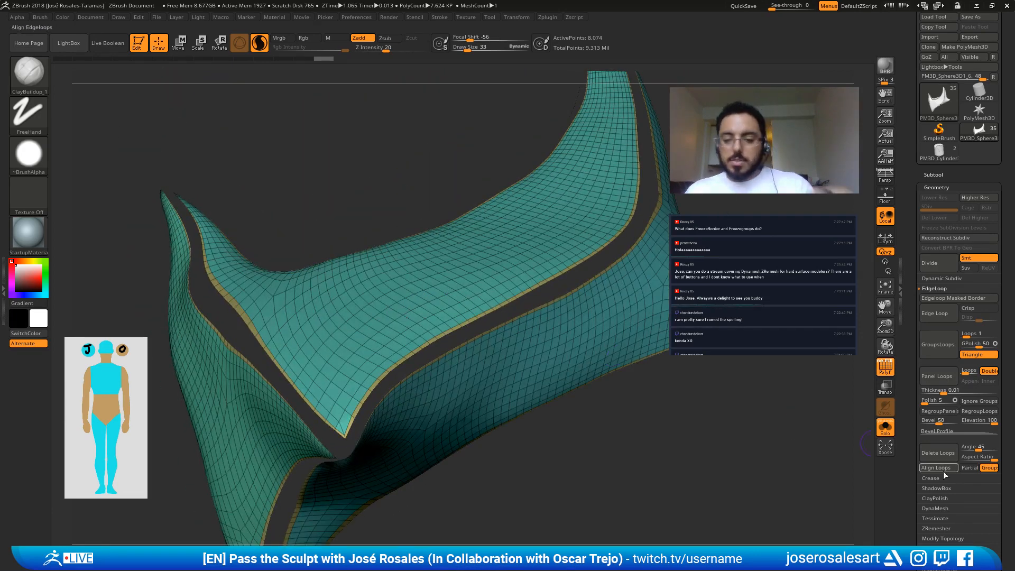
pyautogui.moveTo(942, 393); pyautogui.dragTo(936, 393)
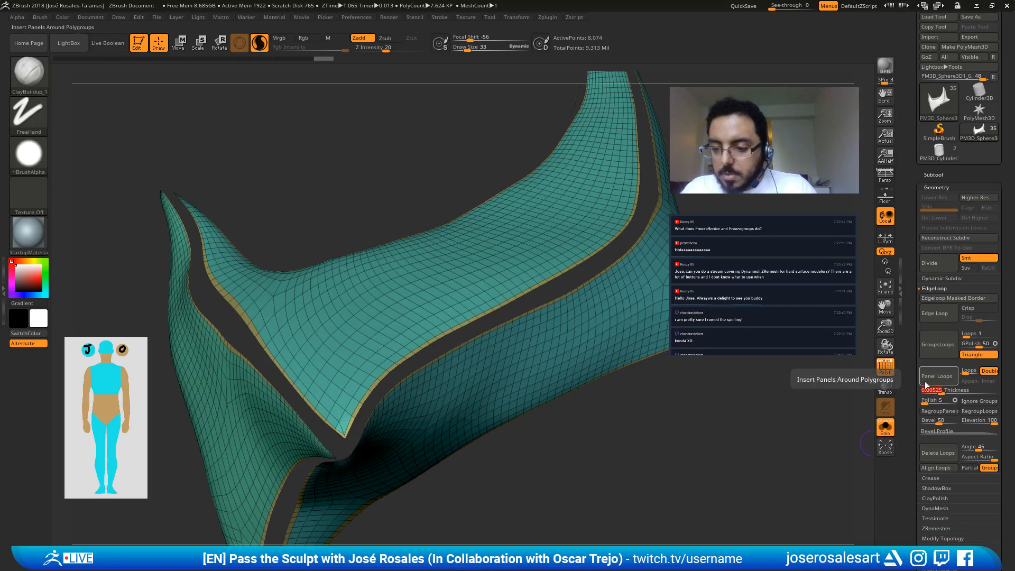
pyautogui.click(924, 382)
pyautogui.moveTo(675, 404); pyautogui.dragTo(853, 404, button='right')
pyautogui.hotkey('ctrl', 'z')
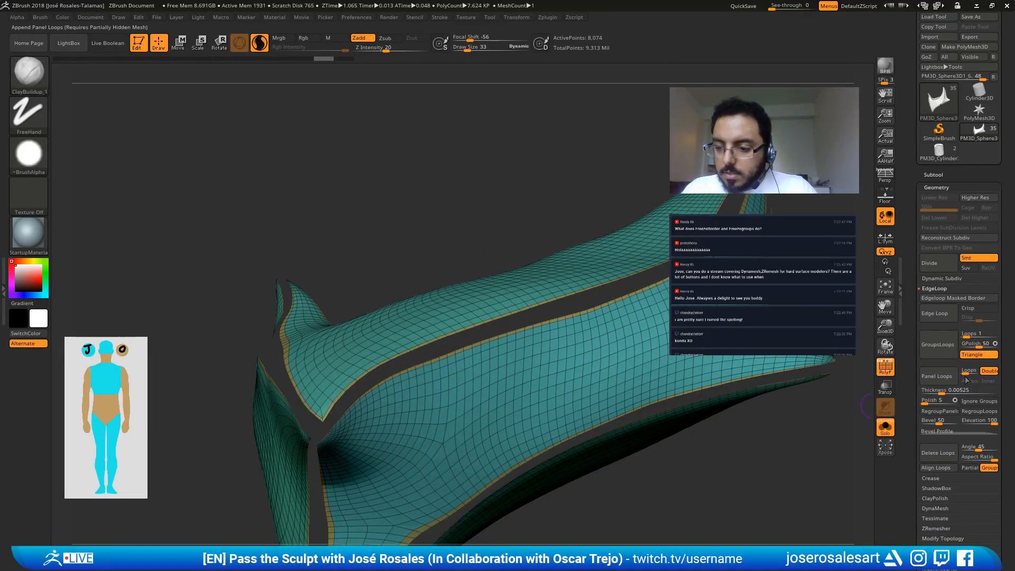
# Step: Set the Panel Loops Polish to 0, then insert trial panels on the thigh armor and undo them
pyautogui.click(922, 402)
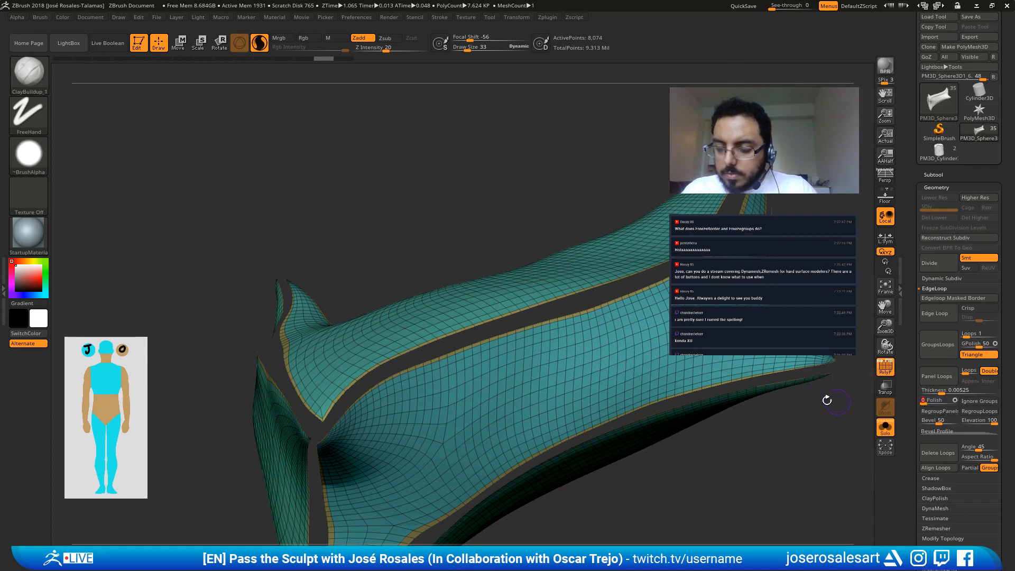
pyautogui.moveTo(323, 403)
pyautogui.mouseDown(button='right')
pyautogui.moveTo(315, 446)
pyautogui.moveTo(317, 413)
pyautogui.mouseUp(button='right')
pyautogui.click(937, 376)
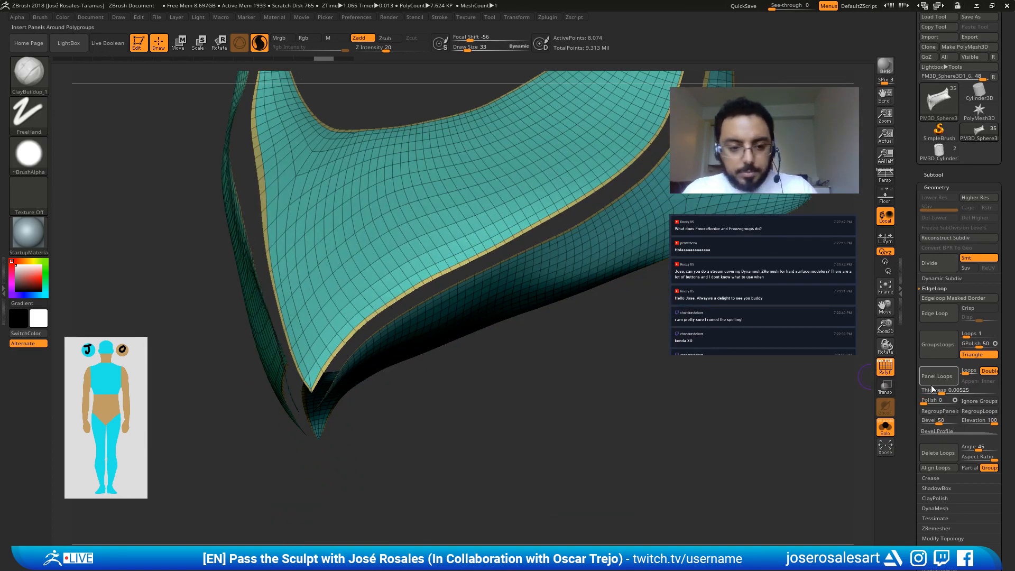
pyautogui.moveTo(707, 393); pyautogui.dragTo(438, 254, button='right')
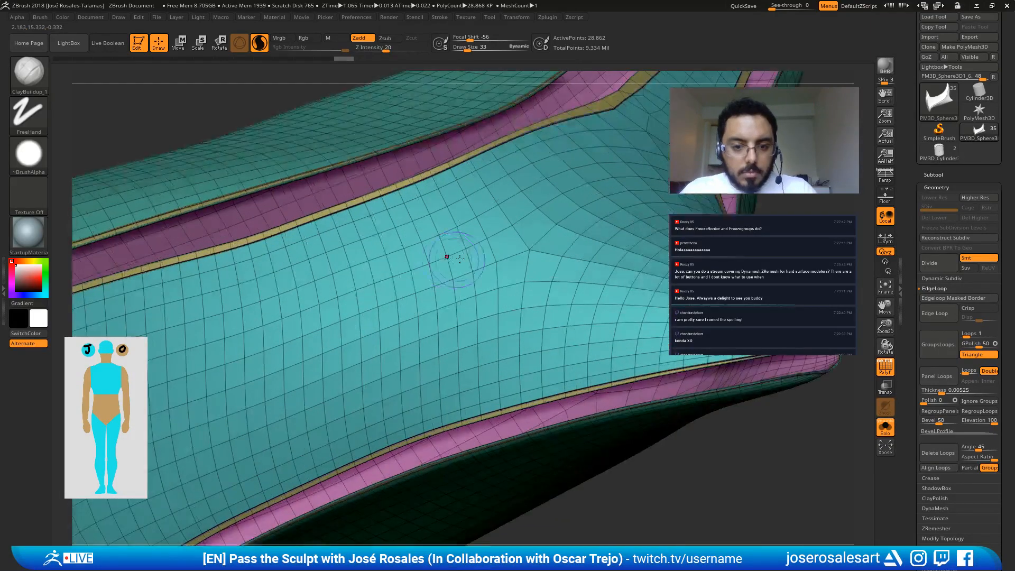
pyautogui.hotkey('ctrl', 'z')
pyautogui.hotkey('ctrl', 'z')
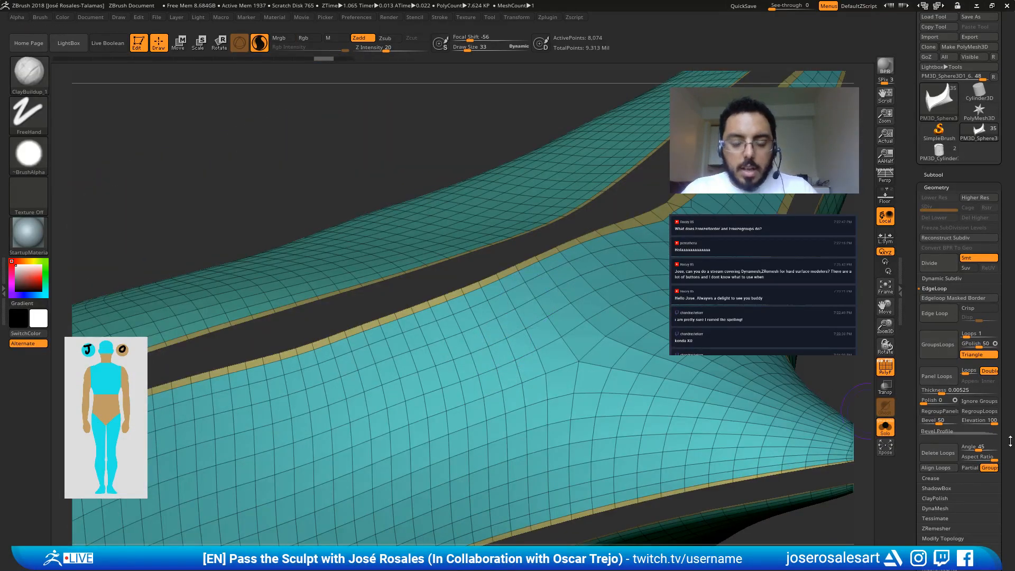
pyautogui.hotkey('ctrl', 'z')
pyautogui.moveTo(795, 382)
pyautogui.mouseDown(button='right')
pyautogui.moveTo(778, 338)
pyautogui.moveTo(687, 370)
pyautogui.mouseUp(button='right')
pyautogui.hotkey('ctrl', 'z')
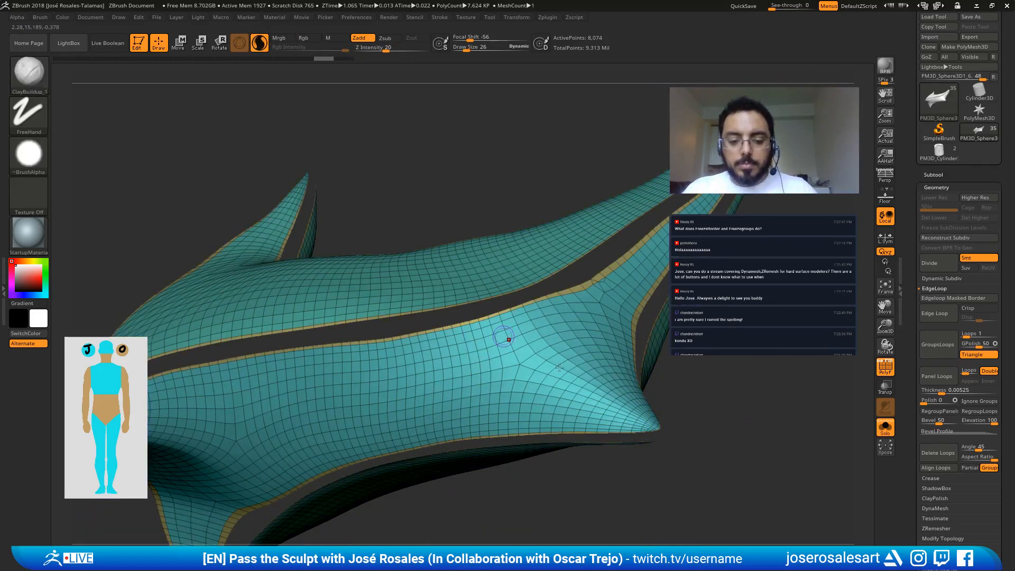
# Step: Try Panel Loops again on the thigh armor, with the Draw Size reduced to 1, and inspect the thin panel edge up close
pyautogui.keyDown('ctrl'); pyautogui.moveTo(509, 340); pyautogui.dragTo(539, 338, button='right'); pyautogui.keyUp('ctrl')
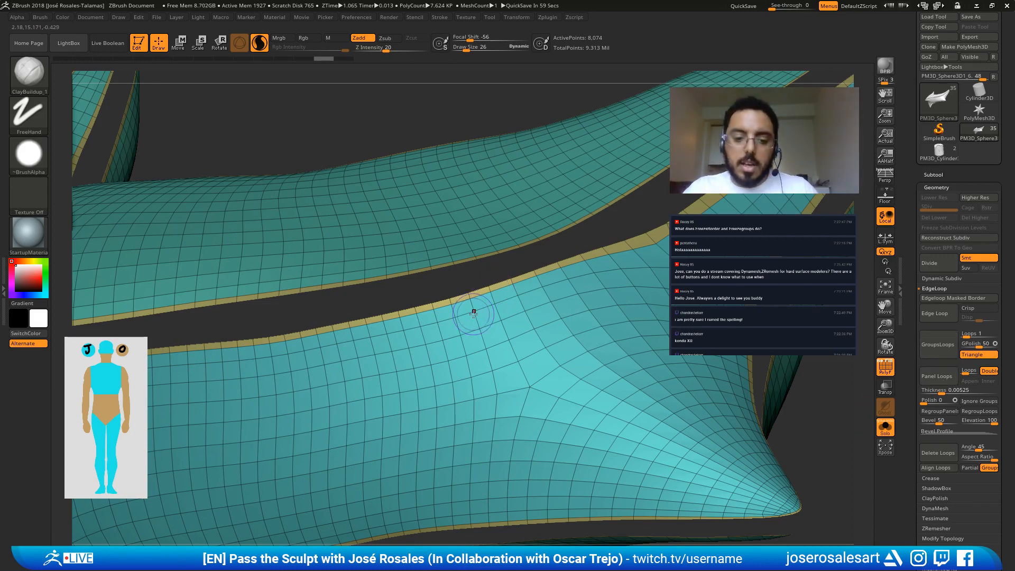
pyautogui.keyDown('ctrl'); pyautogui.moveTo(464, 302); pyautogui.dragTo(465, 295, button='right'); pyautogui.keyUp('ctrl')
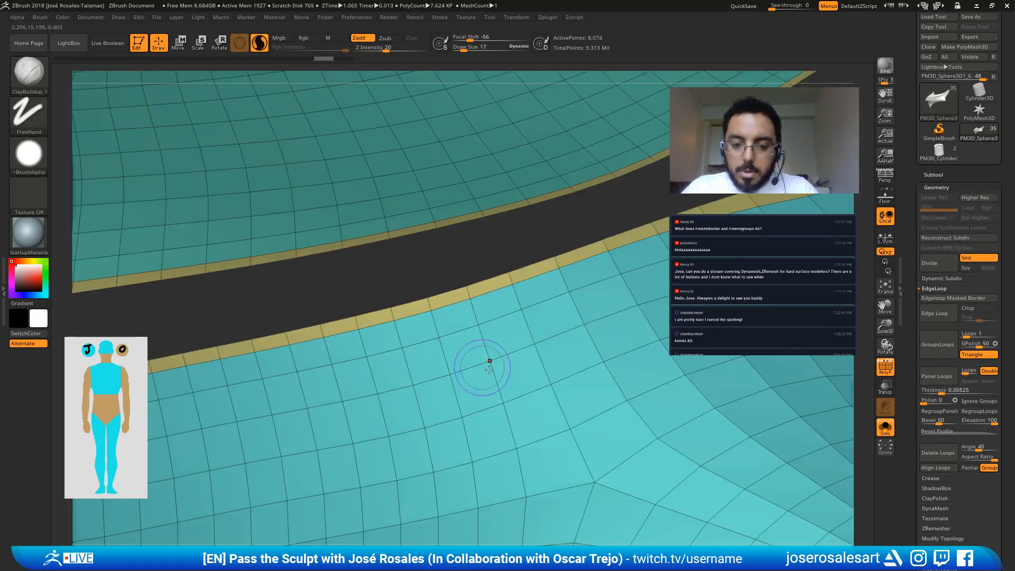
pyautogui.click(943, 380)
pyautogui.keyDown('ctrl'); pyautogui.moveTo(447, 328); pyautogui.dragTo(525, 327, button='right'); pyautogui.keyUp('ctrl')
pyautogui.press('s')
pyautogui.moveTo(525, 327); pyautogui.dragTo(515, 329)
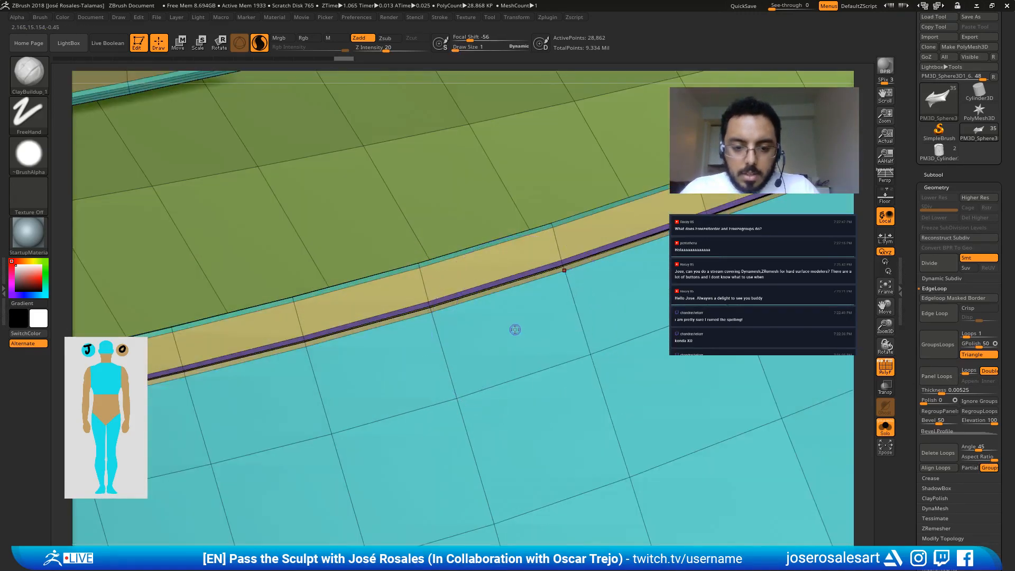
pyautogui.moveTo(513, 322); pyautogui.dragTo(560, 269, button='right')
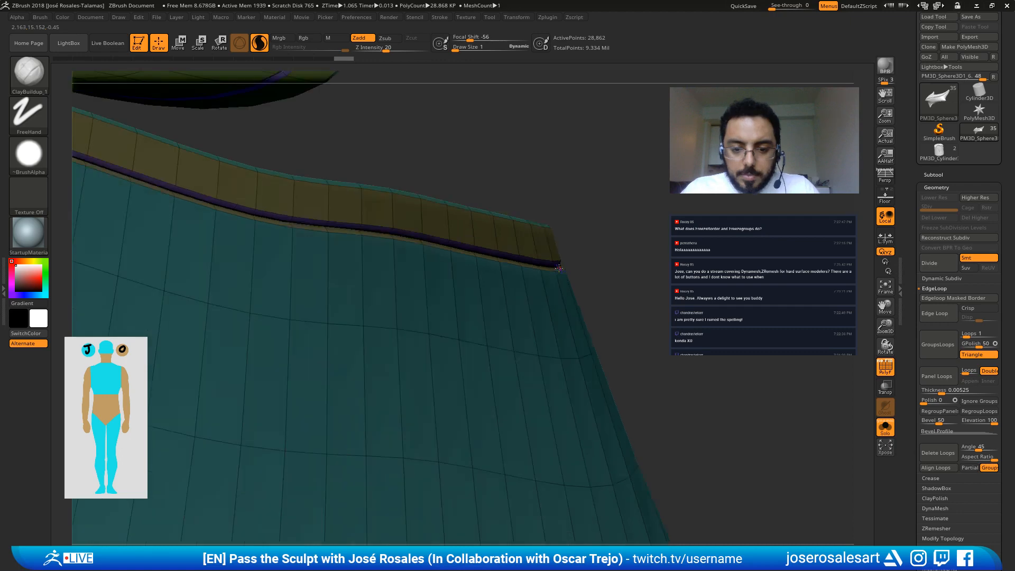
pyautogui.moveTo(265, 221); pyautogui.dragTo(635, 433, button='right')
# Step: Give each separate panel of the thigh armor its own polygroup with Auto Groups and check the groups in PolyFrame display
pyautogui.hotkey('shift', 'f')
pyautogui.scroll(-1, 912, 456)
pyautogui.scroll(-6, 912, 456)
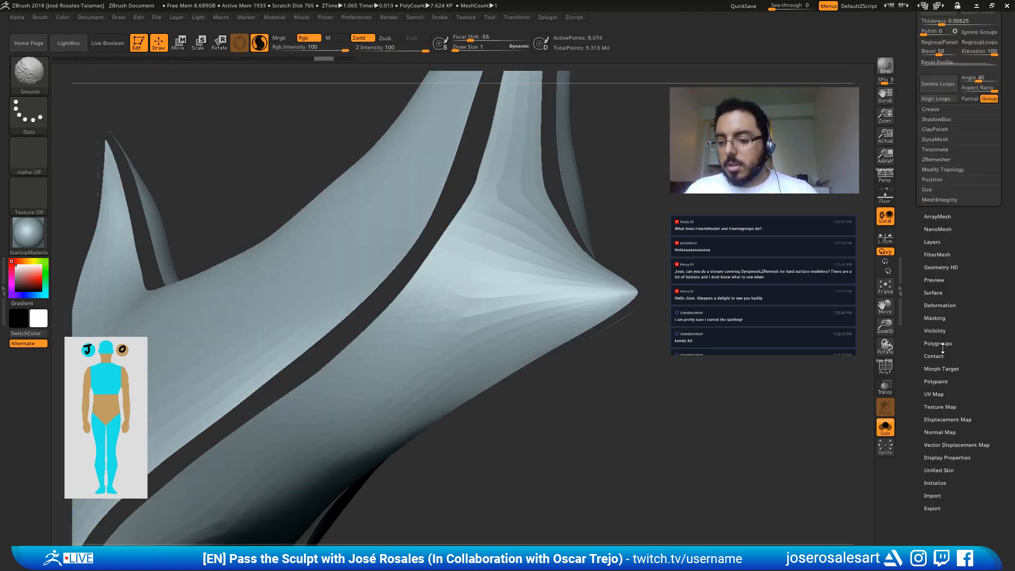
pyautogui.click(940, 344)
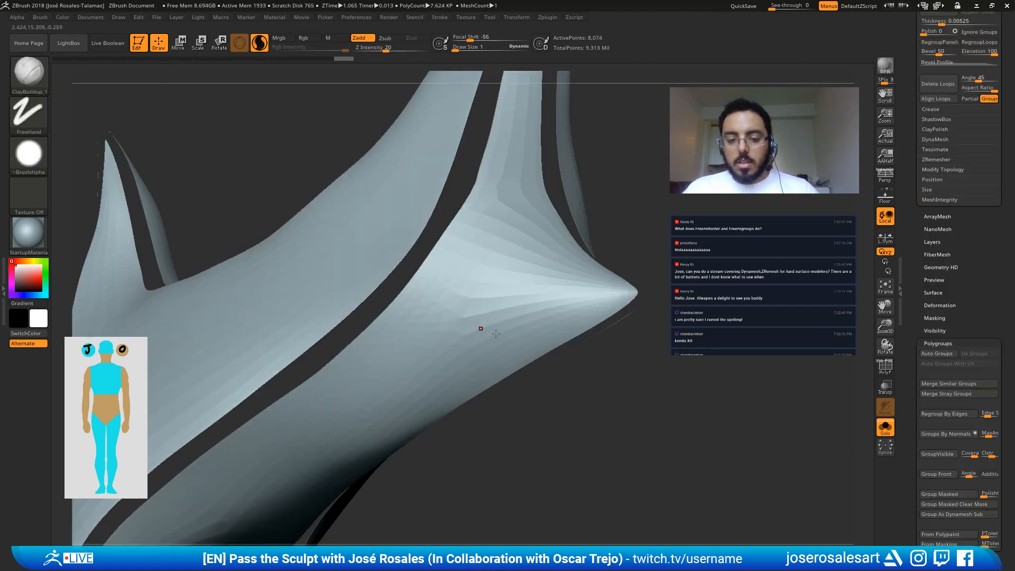
pyautogui.keyDown('alt'); pyautogui.moveTo(496, 333); pyautogui.dragTo(512, 341, button='right'); pyautogui.keyUp('alt')
pyautogui.hotkey('shift', 'f')
pyautogui.moveTo(243, 355); pyautogui.dragTo(396, 366, button='right')
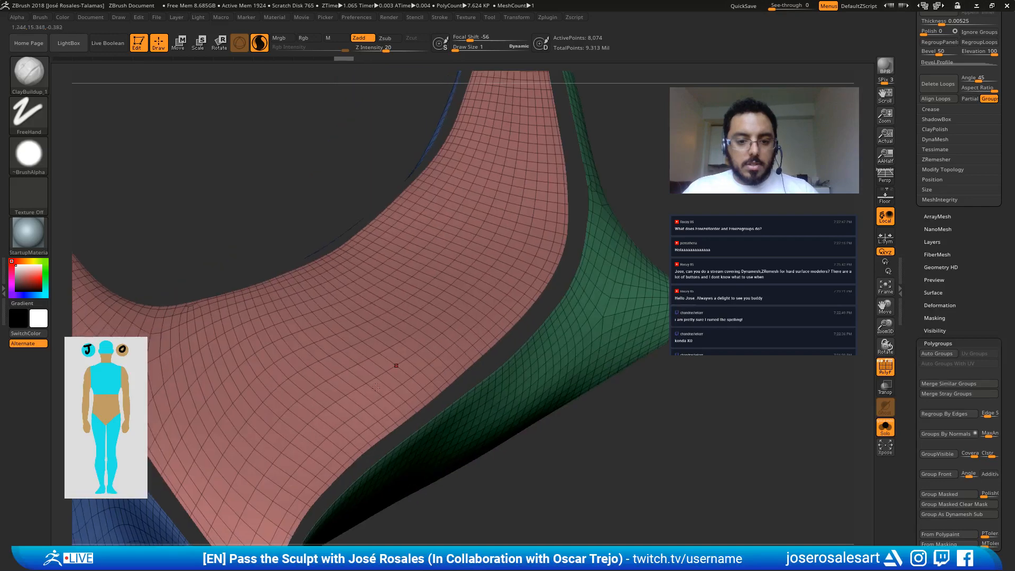
pyautogui.moveTo(482, 375); pyautogui.dragTo(358, 356, button='right')
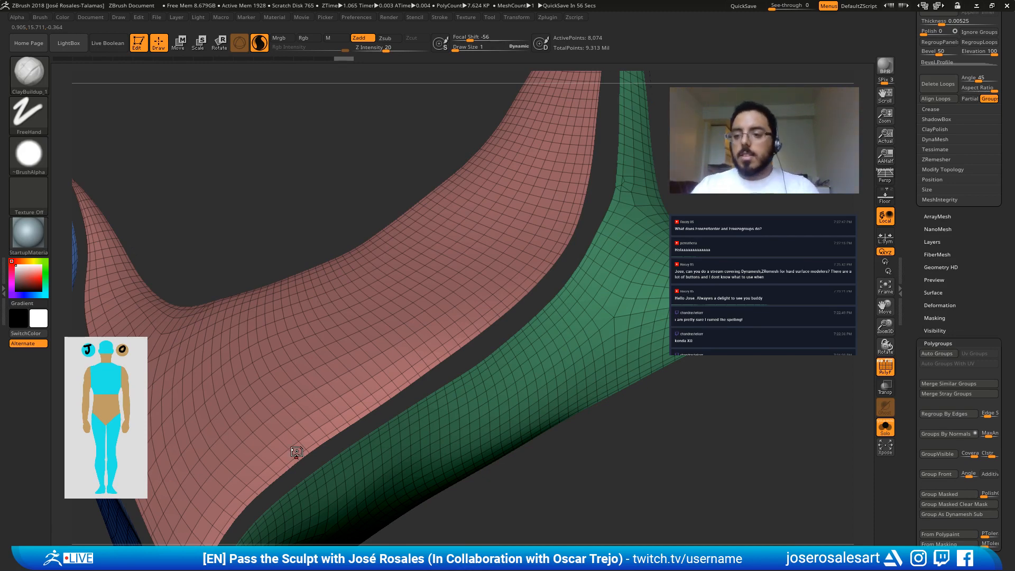
# Step: Try Panel Loops on the thigh armor with a Thickness of 0.23991, inspect the panel borders and undo it
pyautogui.scroll(3, 936, 148)
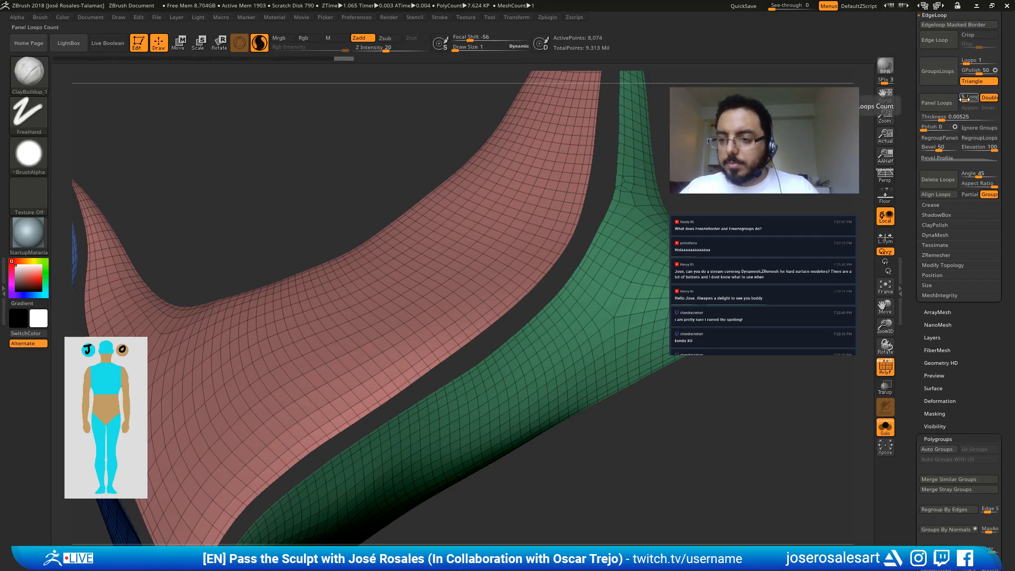
pyautogui.keyDown('alt'); pyautogui.moveTo(512, 191); pyautogui.dragTo(423, 254, button='right'); pyautogui.keyUp('alt')
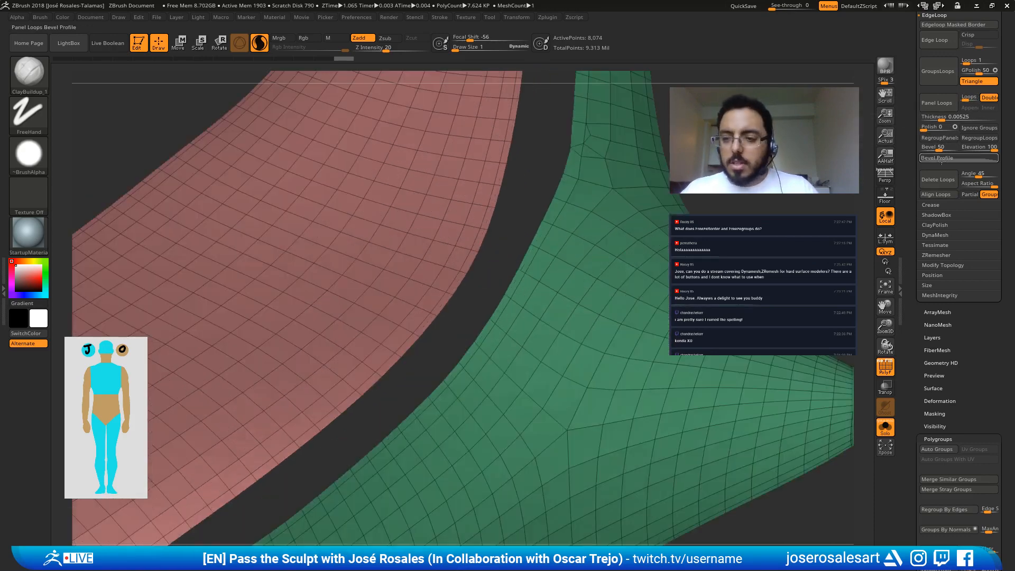
pyautogui.moveTo(942, 119); pyautogui.dragTo(964, 118)
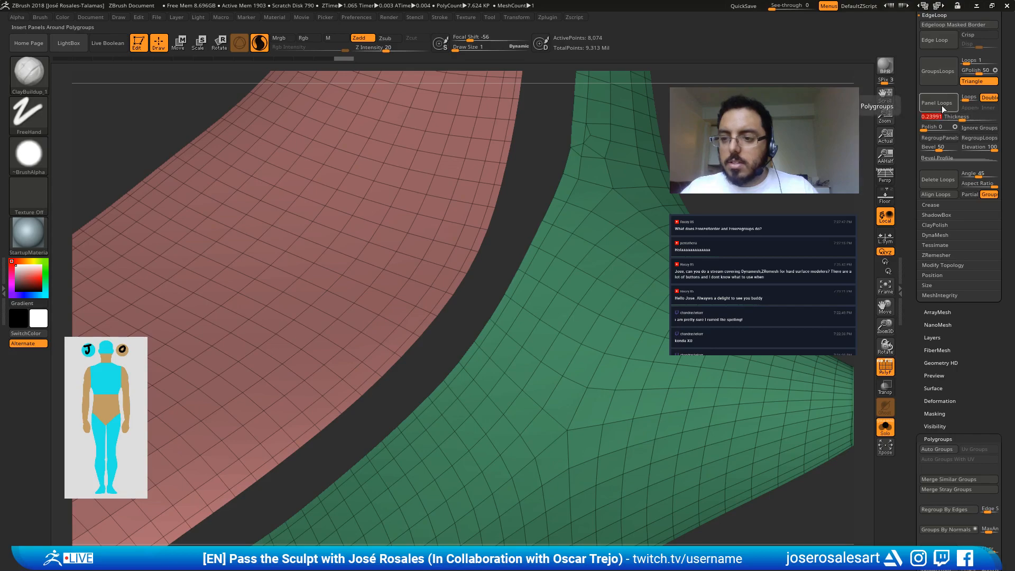
pyautogui.click(941, 106)
pyautogui.keyDown('ctrl'); pyautogui.moveTo(481, 306); pyautogui.dragTo(418, 273, button='right'); pyautogui.keyUp('ctrl')
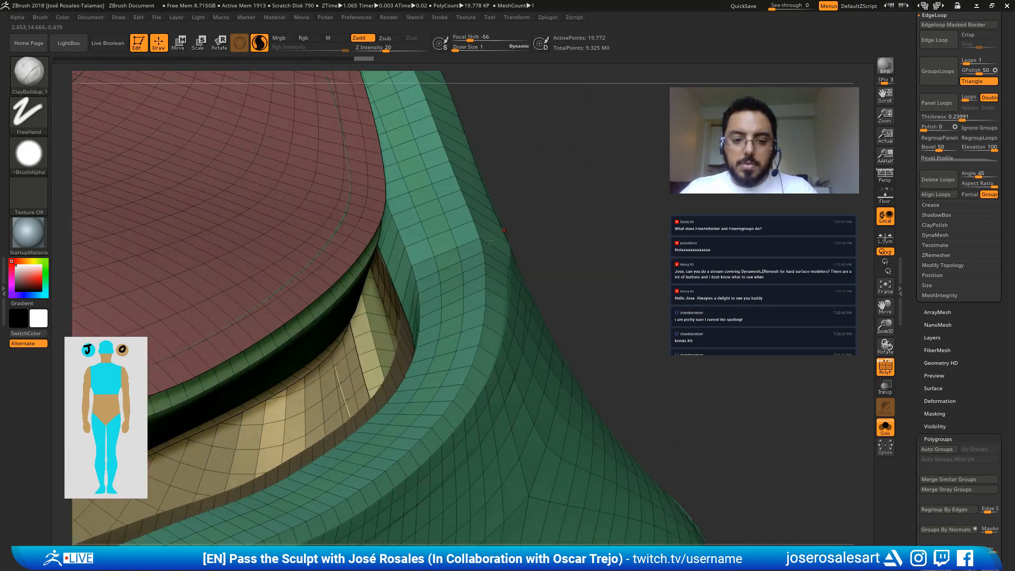
pyautogui.moveTo(489, 240); pyautogui.dragTo(528, 267, button='right')
pyautogui.hotkey('ctrl', 'z')
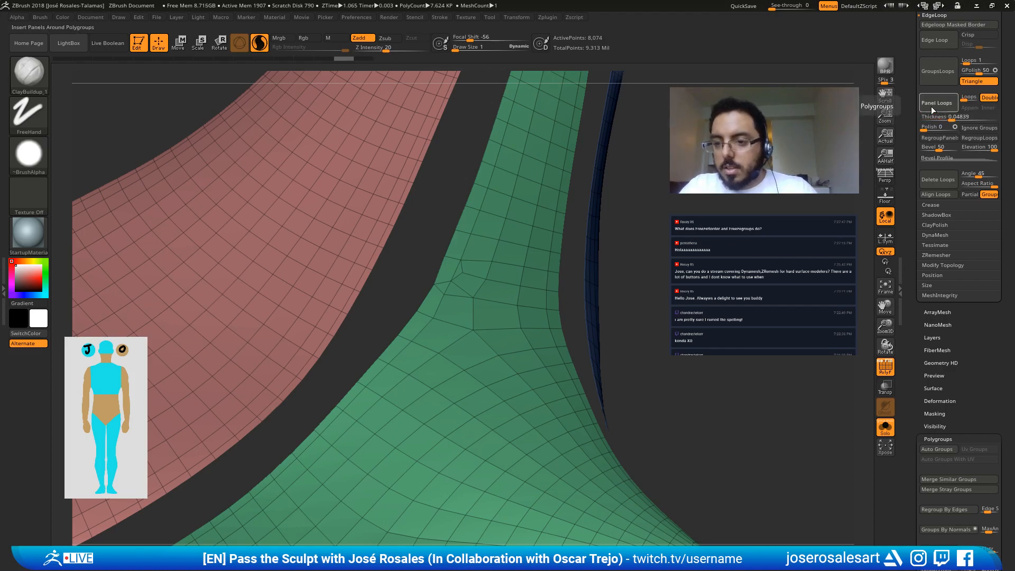
# Step: Try Panel Loops on the thigh armor with a Thickness of 0.04839, then undo the panels
pyautogui.click(936, 102)
pyautogui.moveTo(416, 288)
pyautogui.mouseDown(button='right')
pyautogui.moveTo(255, 239)
pyautogui.moveTo(370, 310)
pyautogui.moveTo(408, 233)
pyautogui.mouseUp(button='right')
pyautogui.press('ctrl')
pyautogui.hotkey('ctrl', 'z')
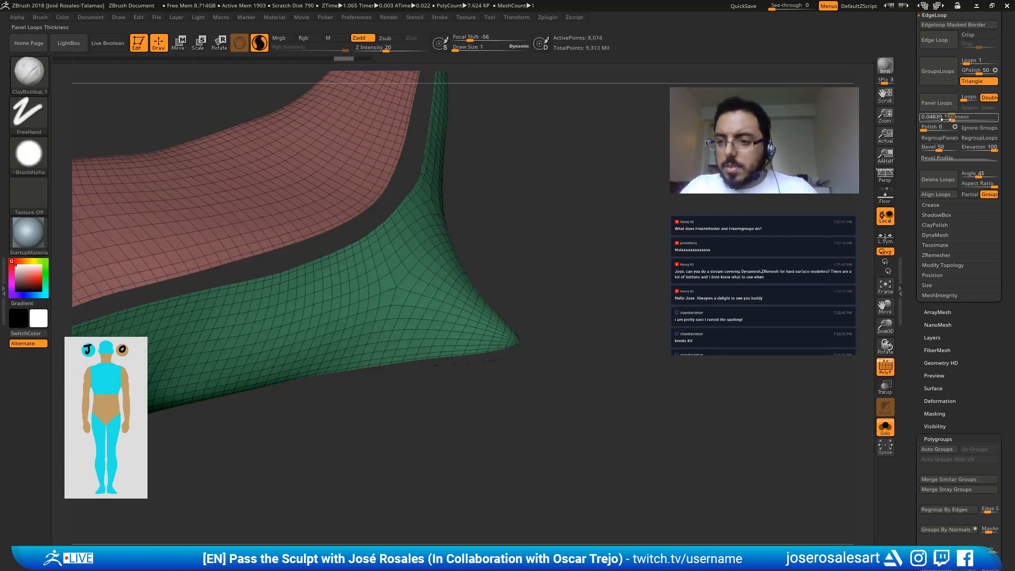
# Step: Try Panel Loops on the thigh armor at Thickness 0.01908 and then 0.05824, undoing the panels after each trial
pyautogui.moveTo(948, 119); pyautogui.dragTo(946, 119)
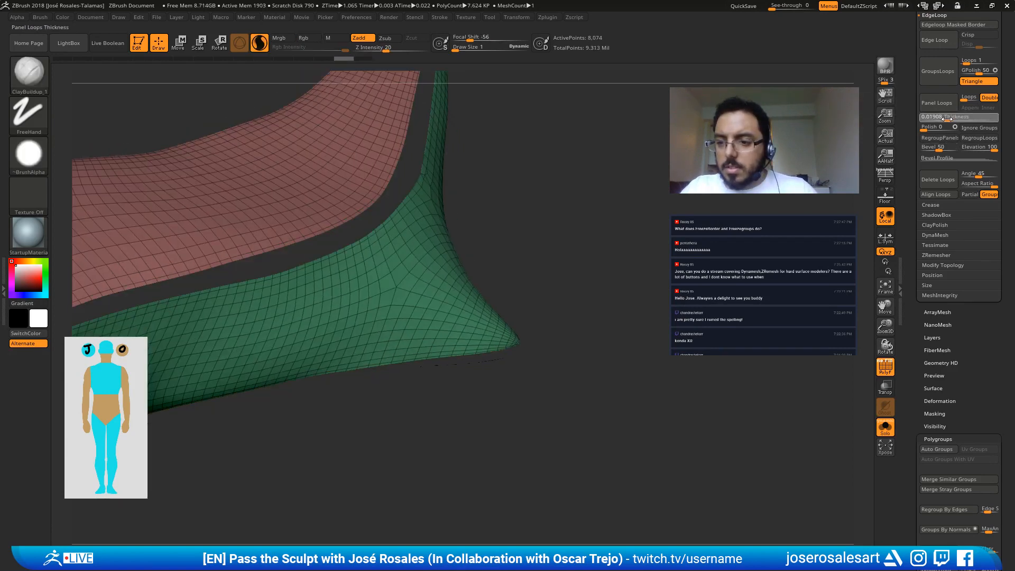
pyautogui.click(936, 103)
pyautogui.hotkey('ctrl', 'z')
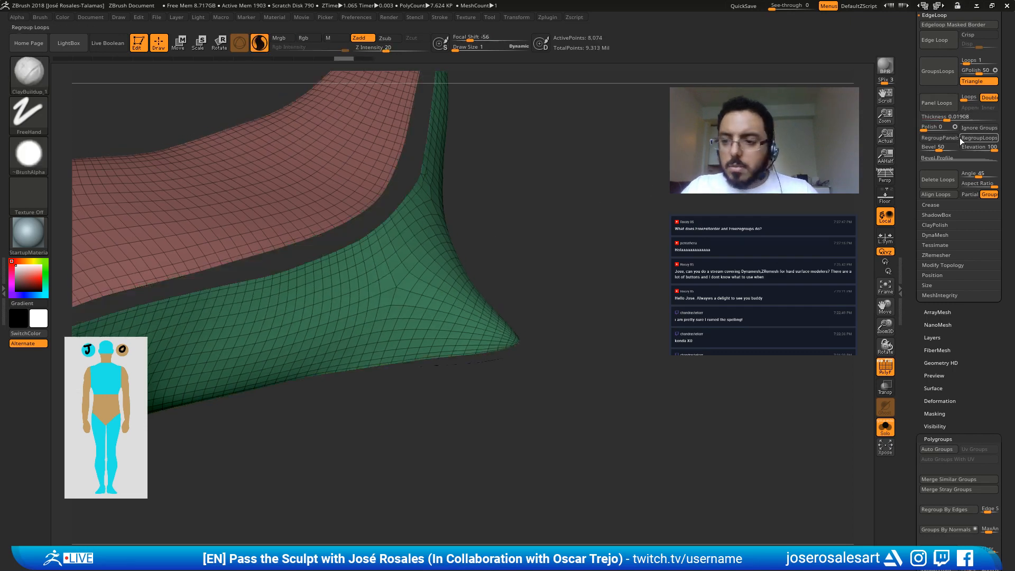
pyautogui.moveTo(948, 120); pyautogui.dragTo(953, 119)
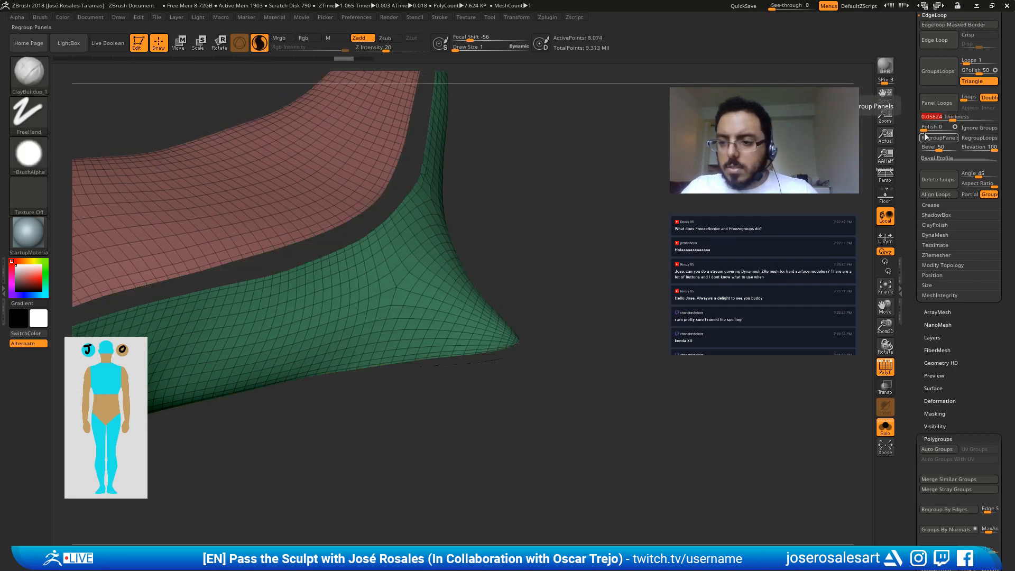
pyautogui.click(937, 103)
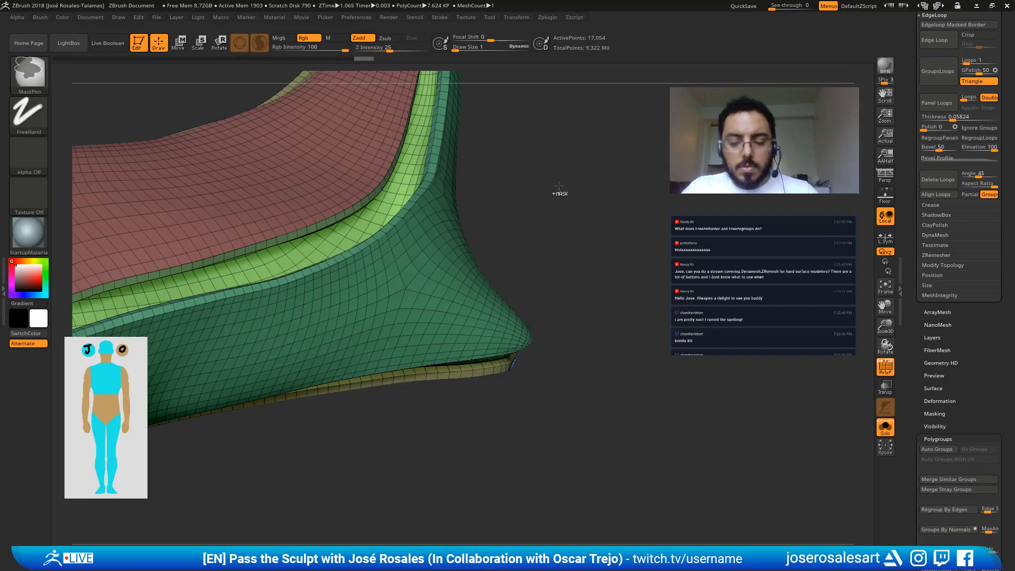
pyautogui.hotkey('ctrl', 'z')
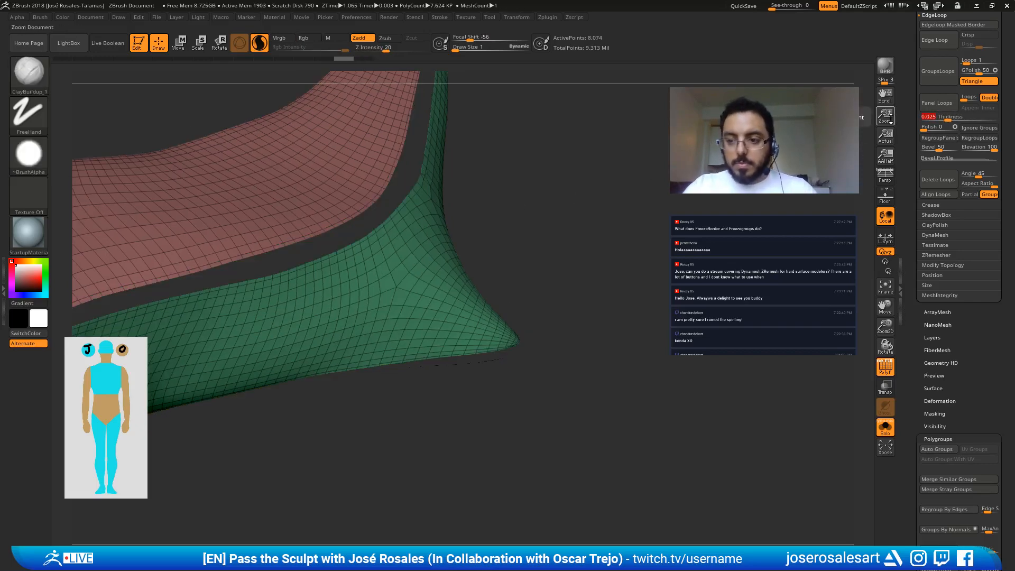
# Step: Create panel loops with a thickness of 0.025 on the isolated armour plate and bring the other subtools back into view
pyautogui.click(937, 103)
pyautogui.keyDown('ctrl'); pyautogui.moveTo(317, 338); pyautogui.dragTo(390, 276, button='right'); pyautogui.keyUp('ctrl')
pyautogui.hotkey('shift', 'f')
pyautogui.moveTo(373, 239); pyautogui.dragTo(455, 281, button='right')
pyautogui.scroll(3, 907, 109)
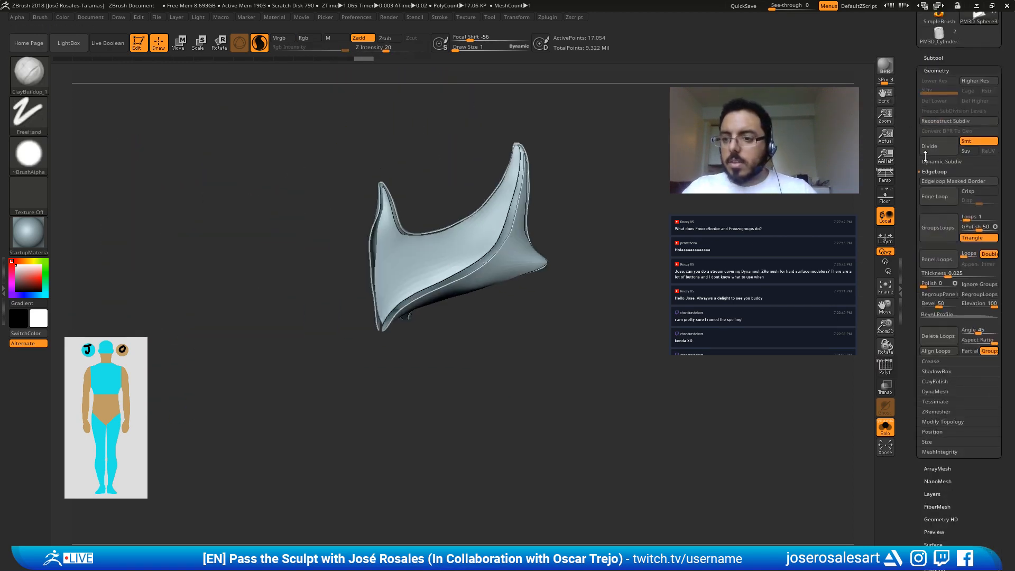
pyautogui.press('shift')
pyautogui.hotkey('shift', 's')
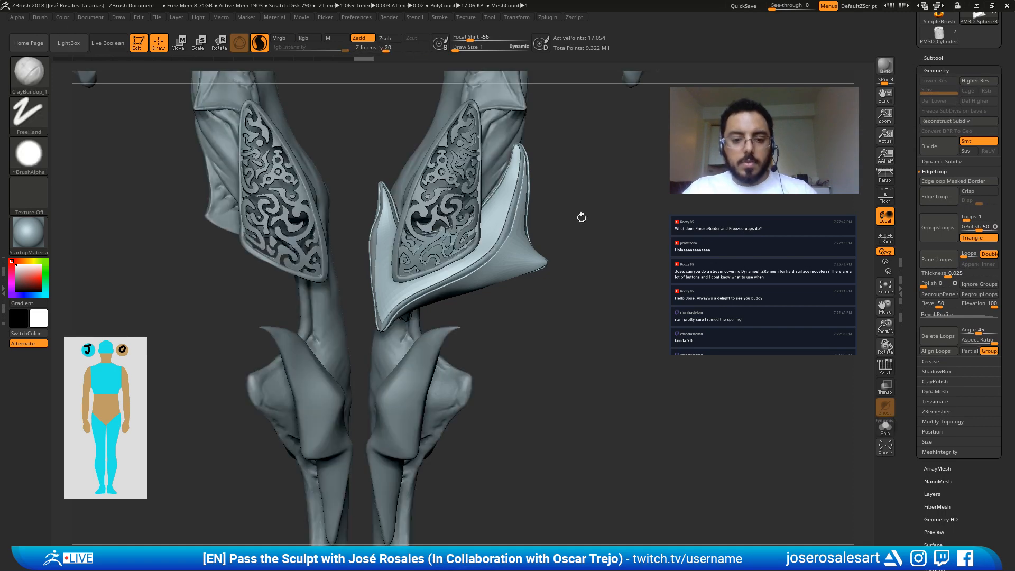
pyautogui.moveTo(429, 267)
pyautogui.mouseDown(button='right')
pyautogui.moveTo(365, 270)
pyautogui.moveTo(429, 303)
pyautogui.moveTo(447, 259)
pyautogui.mouseUp(button='right')
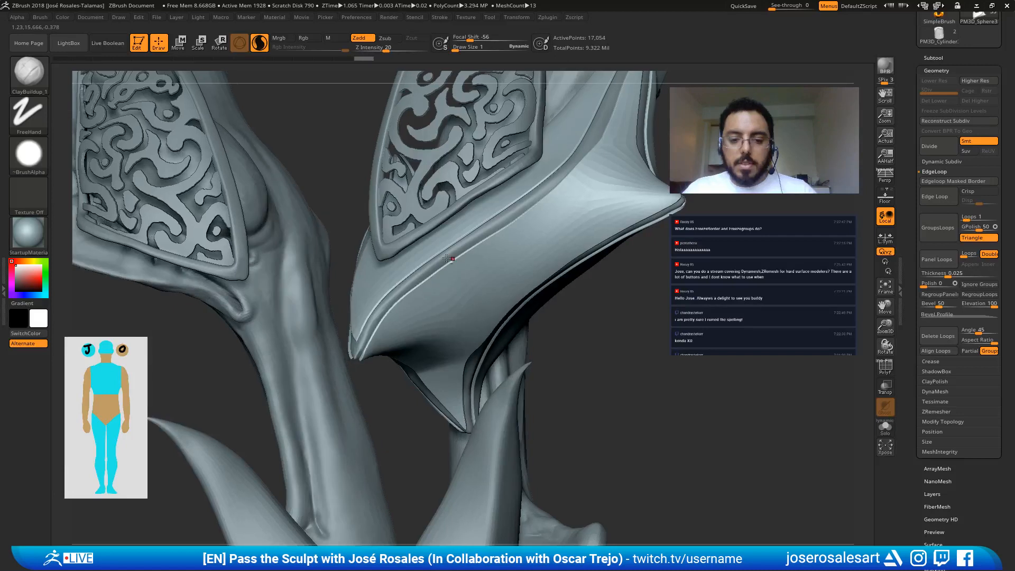
# Step: Select the original plate subtool PM3D_Sphere3D1_5 and make the PM3D_Sphere3D1_6 subtool visible
pyautogui.keyDown('alt'); pyautogui.click(446, 259); pyautogui.keyUp('alt')
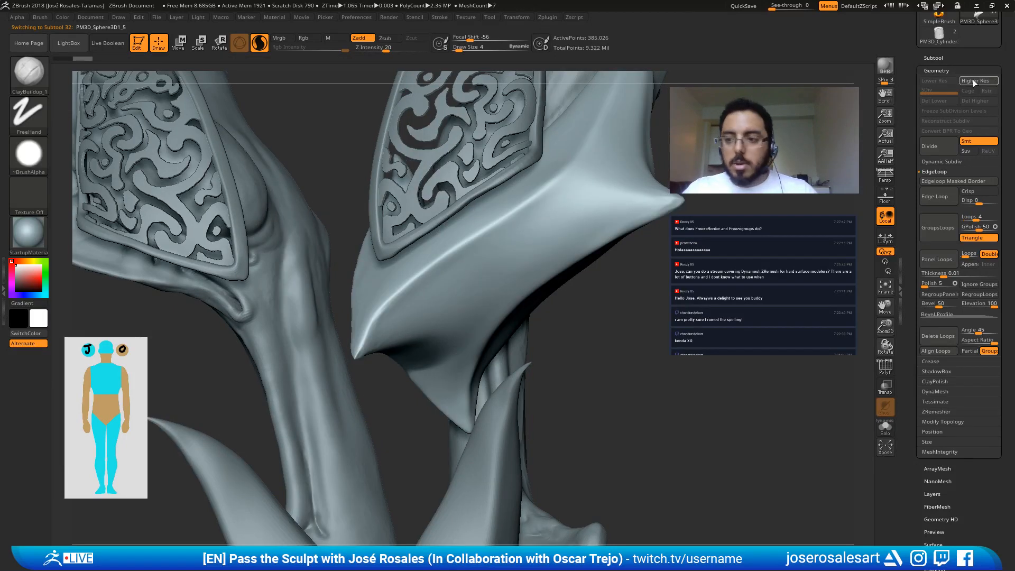
pyautogui.click(933, 58)
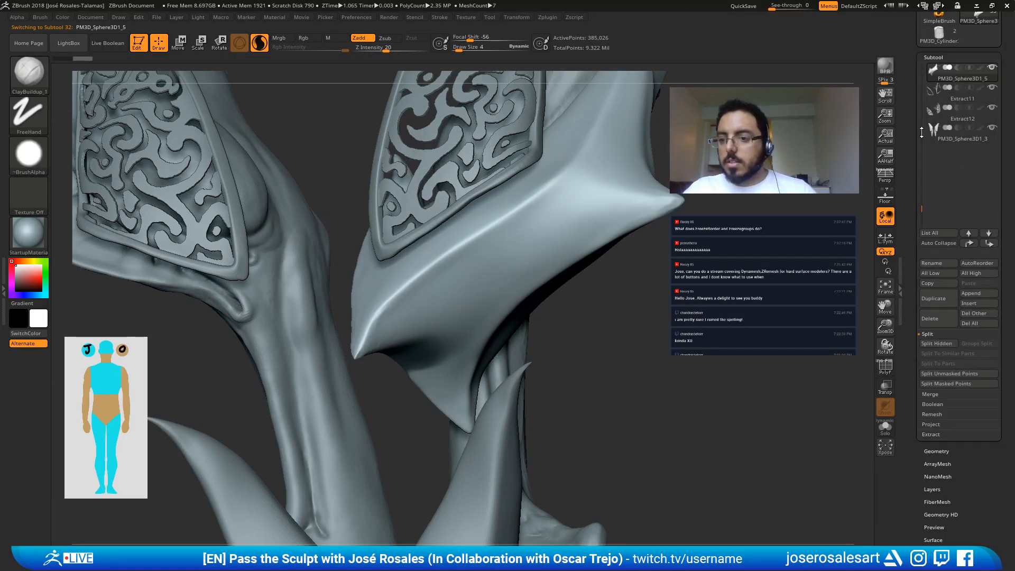
pyautogui.moveTo(921, 205); pyautogui.dragTo(922, 189)
pyautogui.click(993, 129)
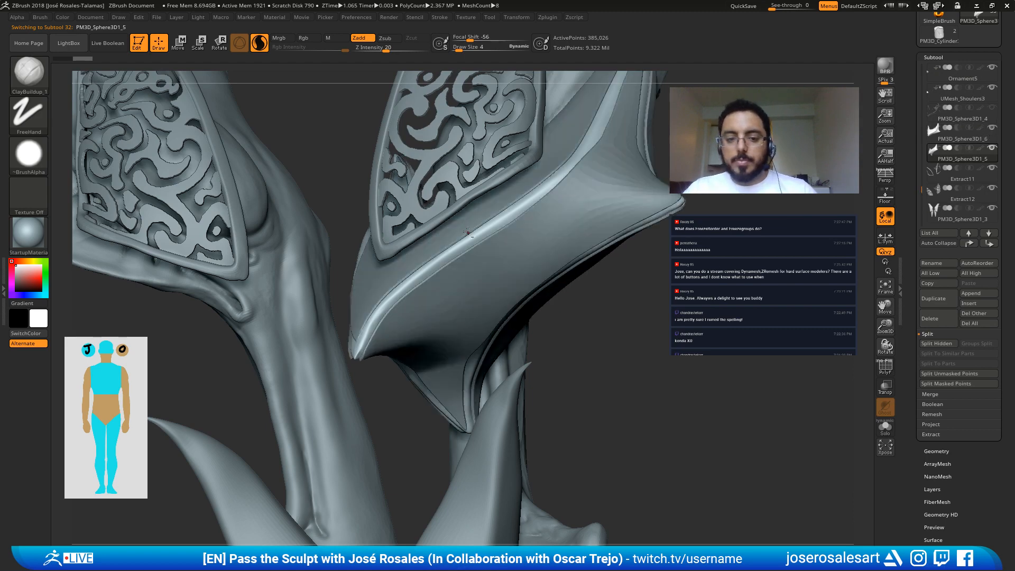
# Step: Set the draw size to 69 and switch back to the PM3D_Sphere3D1_6 plate with its polyframe shown
pyautogui.moveTo(566, 236)
pyautogui.keyDown('alt'); pyautogui.mouseDown(button='right')
pyautogui.moveTo(435, 224)
pyautogui.moveTo(452, 264)
pyautogui.mouseUp(button='right'); pyautogui.keyUp('alt')
pyautogui.press('s')
pyautogui.moveTo(457, 196); pyautogui.dragTo(459, 196)
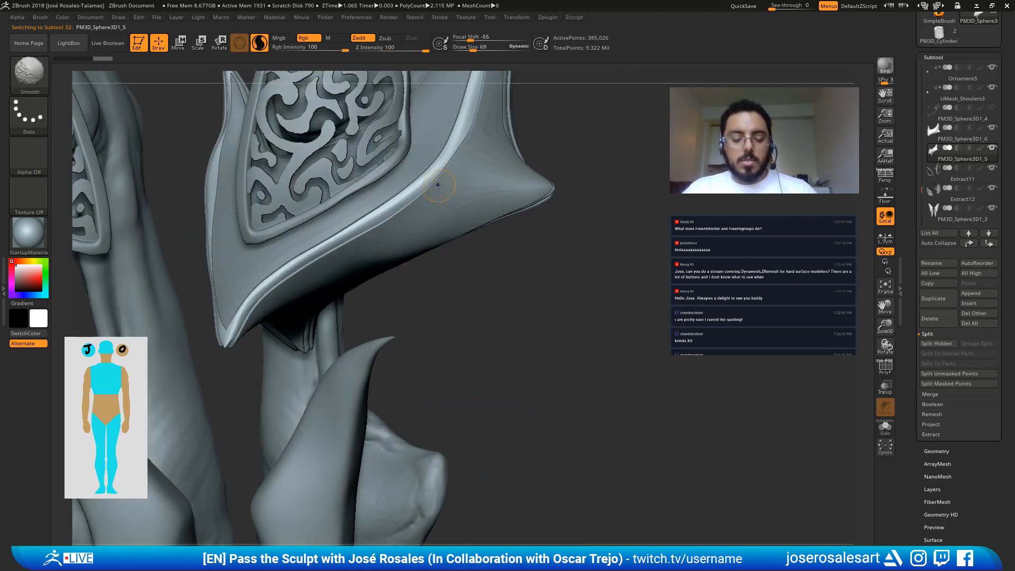
pyautogui.hotkey('shift', 'f')
pyautogui.moveTo(477, 153)
pyautogui.keyDown('alt'); pyautogui.mouseDown(button='right')
pyautogui.moveTo(483, 245)
pyautogui.moveTo(537, 251)
pyautogui.mouseUp(button='right'); pyautogui.keyUp('alt')
pyautogui.keyDown('alt'); pyautogui.click(485, 242); pyautogui.keyUp('alt')
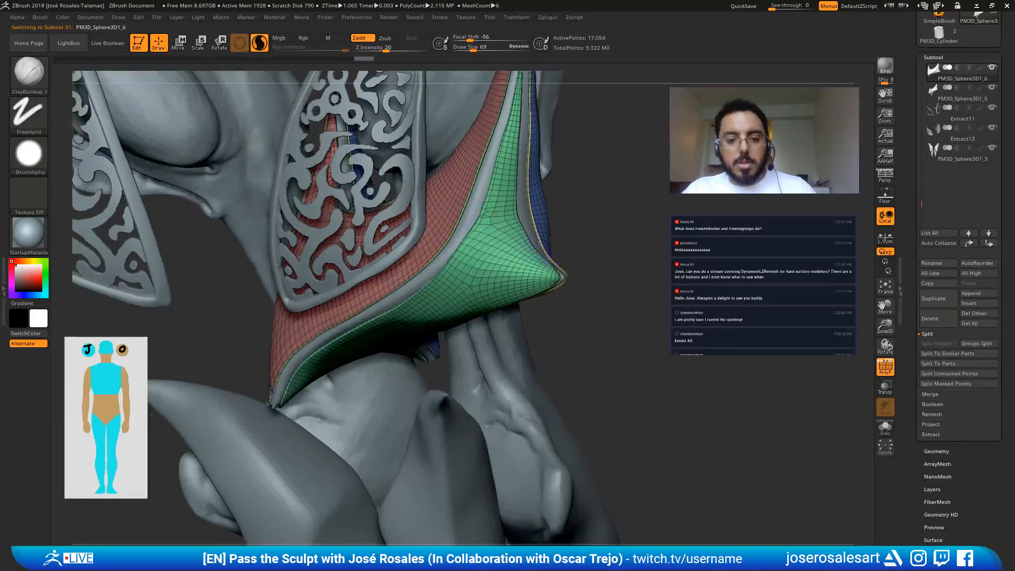
# Step: Assign automatic polygroups to the separate panels of the armour plate
pyautogui.moveTo(913, 459); pyautogui.dragTo(917, 278)
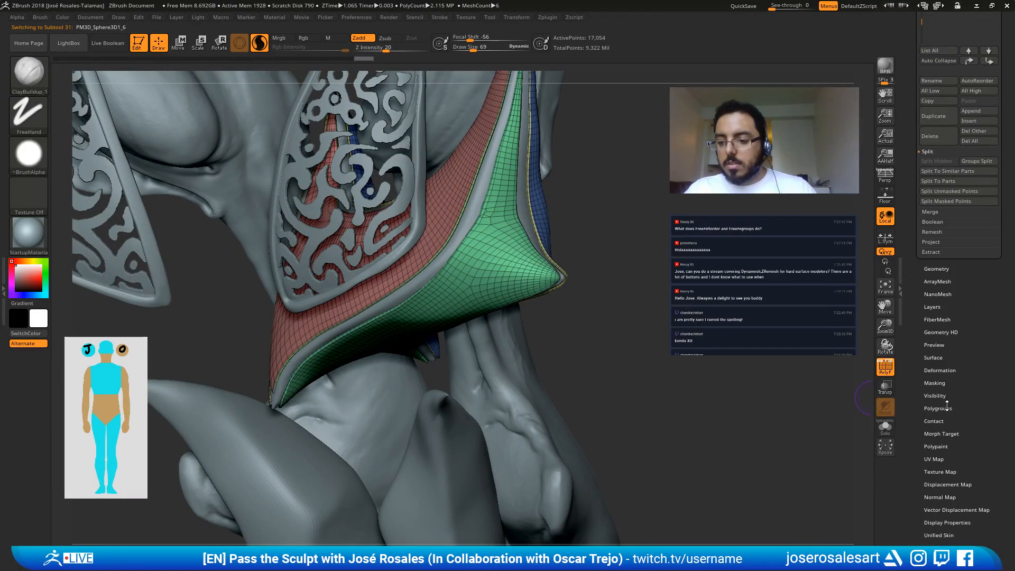
pyautogui.click(947, 411)
pyautogui.moveTo(934, 146); pyautogui.dragTo(933, 178)
pyautogui.click(937, 69)
pyautogui.moveTo(419, 261); pyautogui.dragTo(447, 177, button='right')
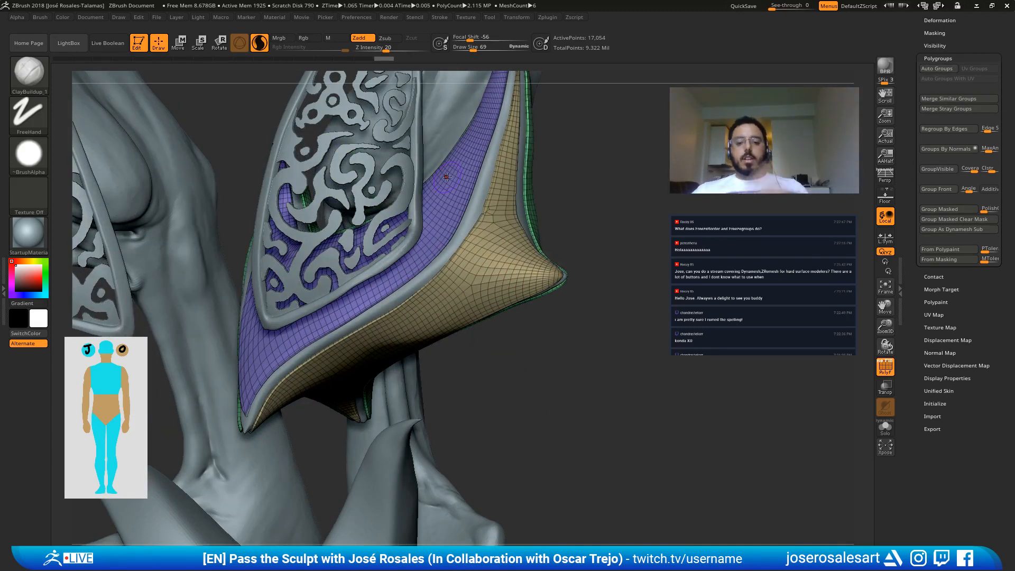
pyautogui.moveTo(465, 214); pyautogui.dragTo(192, 118, button='right')
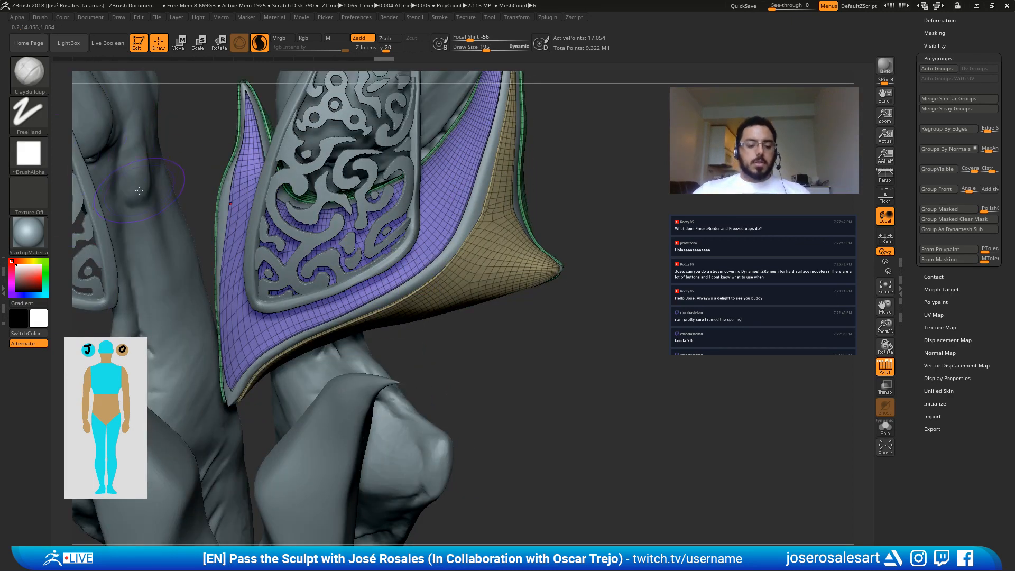
# Step: Switch to the Move brush, adjust its auto masking by polygroups and set the draw size to 297
pyautogui.press('b')
pyautogui.press('m')
pyautogui.press('v')
pyautogui.click(36, 16)
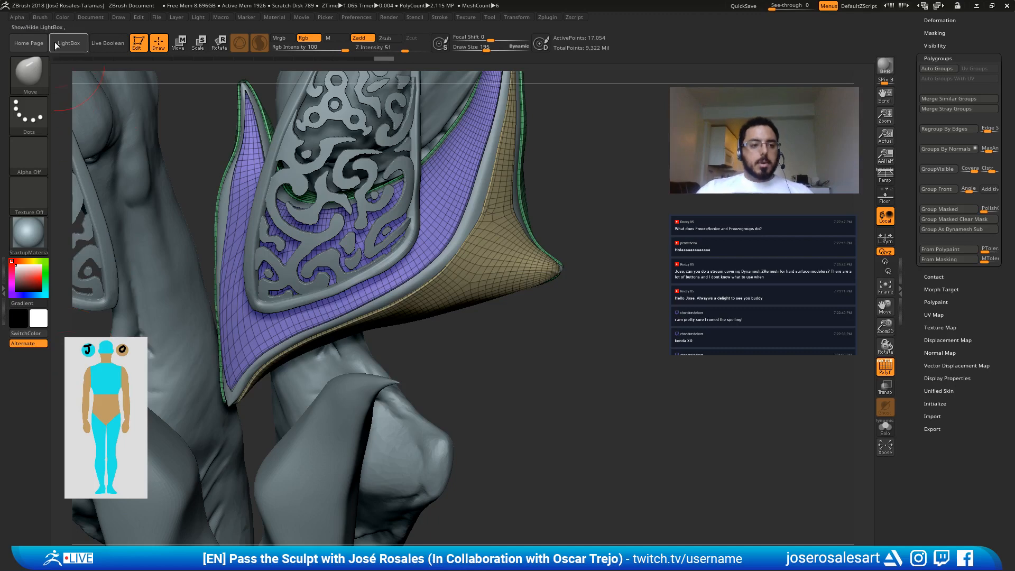
pyautogui.click(41, 18)
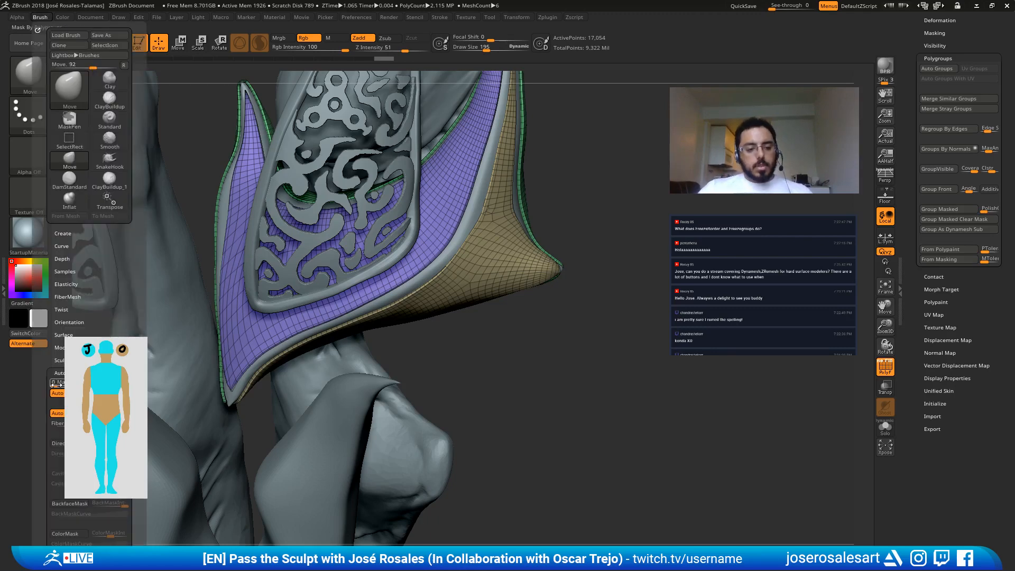
pyautogui.press('s')
pyautogui.moveTo(437, 231); pyautogui.dragTo(444, 231)
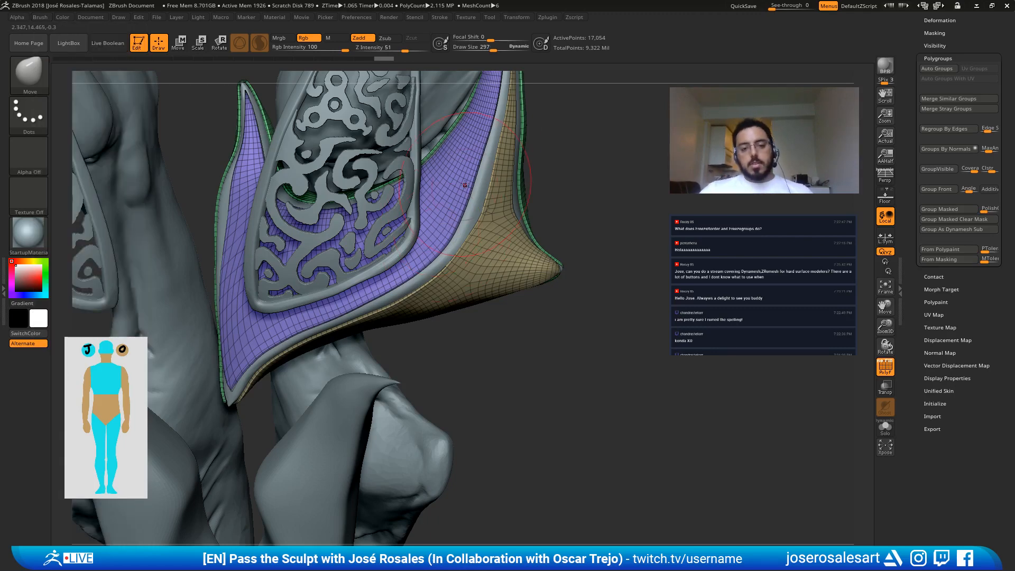
# Step: Try pulling the raised panel border beside the plate's side spike with the Move brush, and undo it
pyautogui.moveTo(489, 191); pyautogui.dragTo(480, 192)
pyautogui.hotkey('ctrl', 'z')
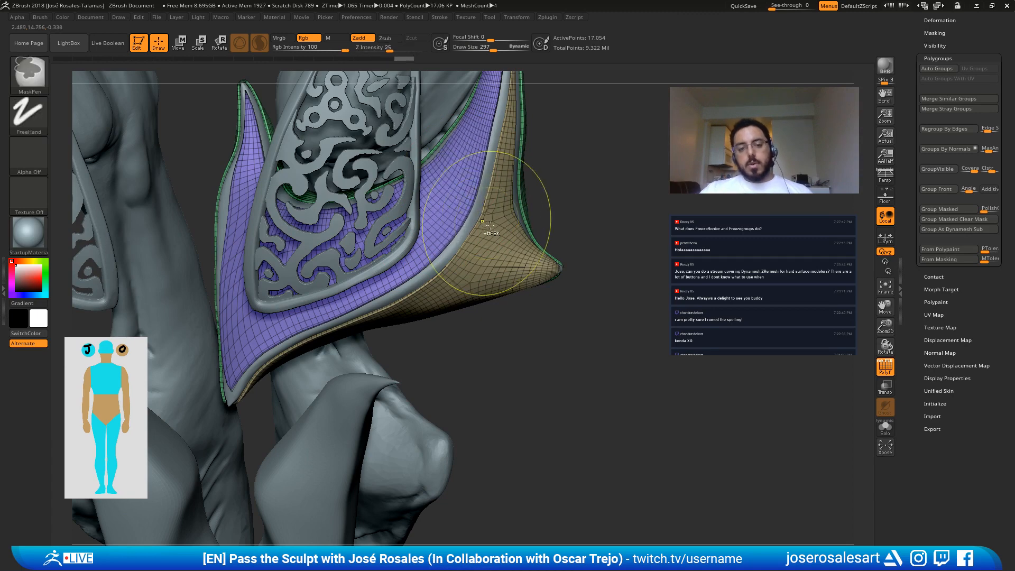
pyautogui.moveTo(486, 228); pyautogui.dragTo(478, 224)
pyautogui.moveTo(493, 201)
pyautogui.mouseDown(button='right')
pyautogui.moveTo(473, 200)
pyautogui.moveTo(482, 212)
pyautogui.moveTo(485, 191)
pyautogui.moveTo(491, 201)
pyautogui.mouseUp(button='right')
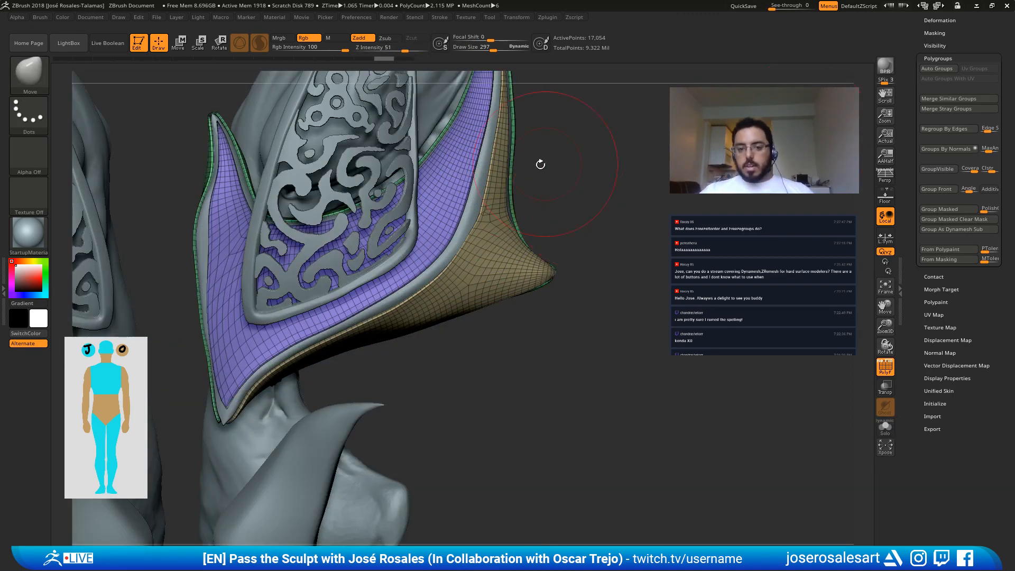
# Step: Reshape the border between the plate's front and side panels, from the side spike towards the upper tip, with the Move brush
pyautogui.moveTo(541, 164); pyautogui.dragTo(465, 269, button='right')
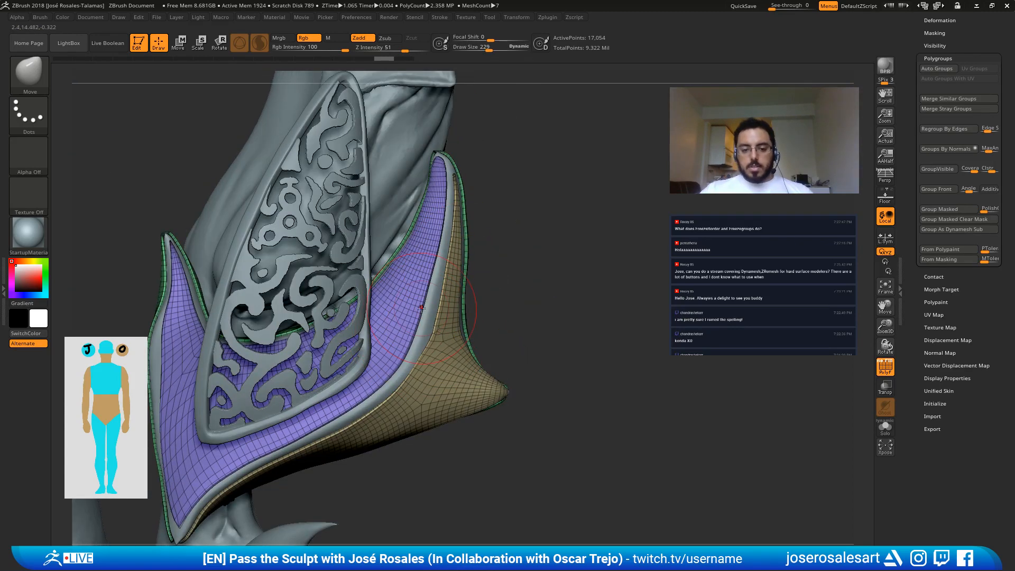
pyautogui.moveTo(421, 308); pyautogui.dragTo(438, 267)
pyautogui.moveTo(419, 344); pyautogui.dragTo(425, 347)
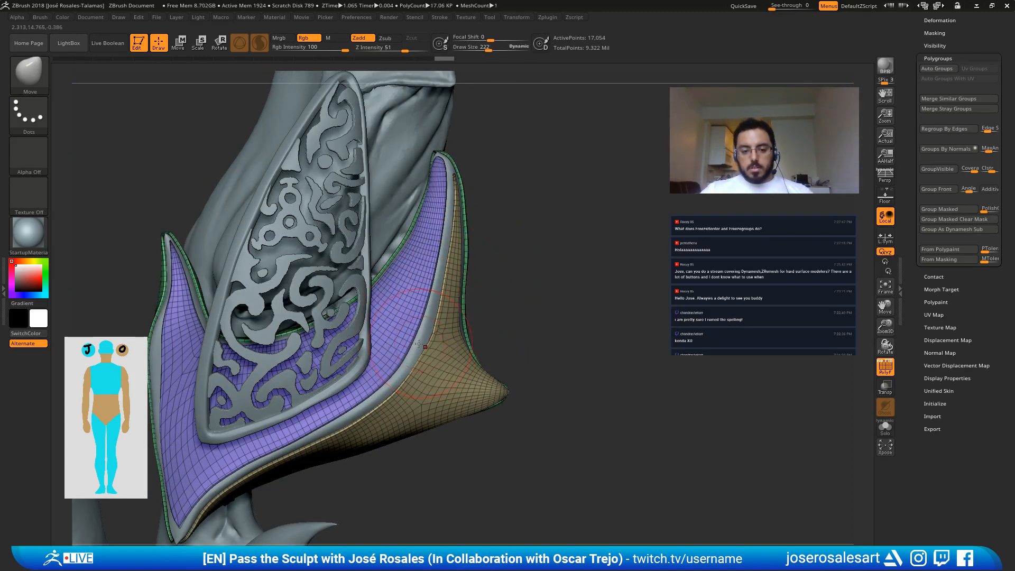
pyautogui.moveTo(419, 344); pyautogui.dragTo(425, 318, button='right')
pyautogui.moveTo(423, 317); pyautogui.dragTo(431, 288)
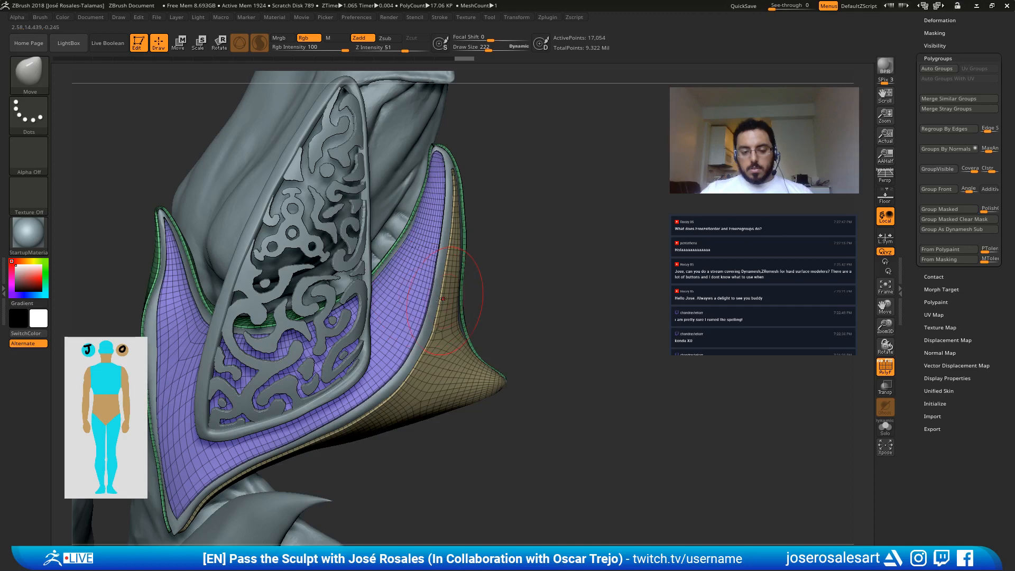
pyautogui.moveTo(441, 299); pyautogui.dragTo(443, 304, button='right')
pyautogui.moveTo(442, 317); pyautogui.dragTo(445, 303)
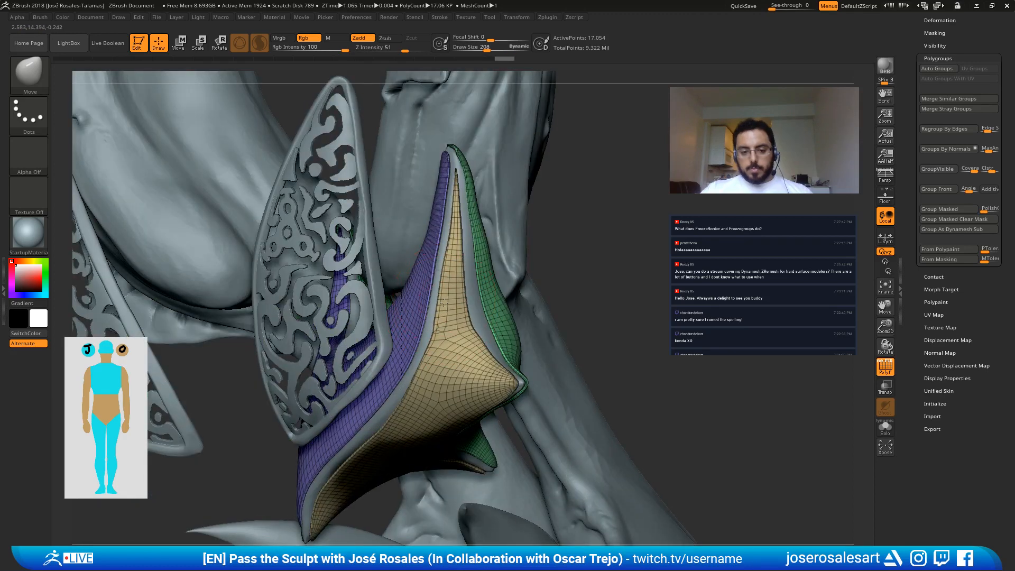
# Step: Reduce the draw size to 175 and undo the last Move stroke on the plate's border
pyautogui.press('[')
pyautogui.press('[')
pyautogui.press('[')
pyautogui.hotkey('ctrl', 'z')
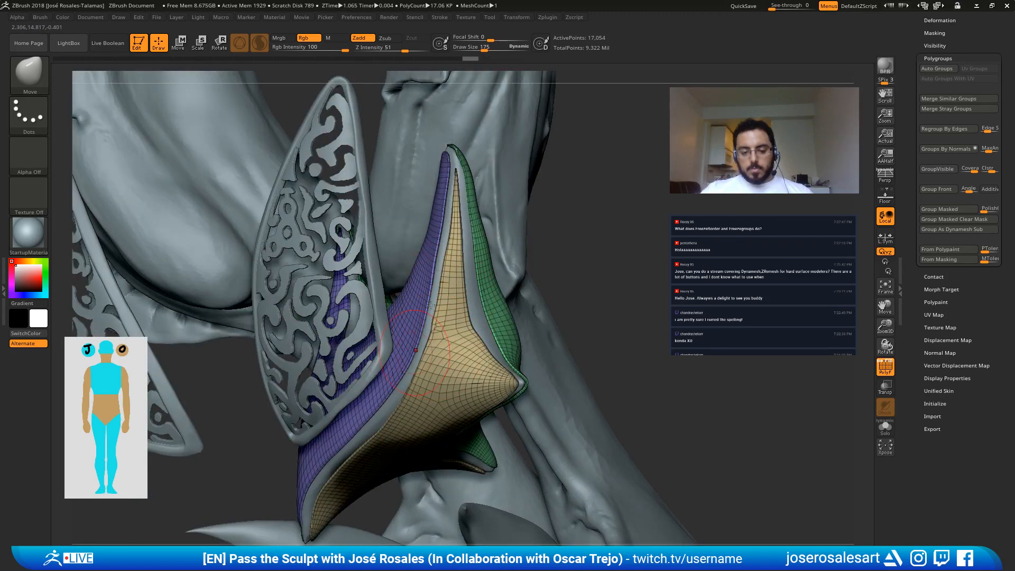
# Step: Adjust the tan panel's long edge near the plate's pointed end with the Move brush at draw sizes 208 and 183
pyautogui.moveTo(431, 305)
pyautogui.mouseDown(button='right')
pyautogui.moveTo(412, 360)
pyautogui.moveTo(421, 347)
pyautogui.moveTo(372, 390)
pyautogui.moveTo(367, 355)
pyautogui.mouseUp(button='right')
pyautogui.press(']')
pyautogui.press(']')
pyautogui.press(']')
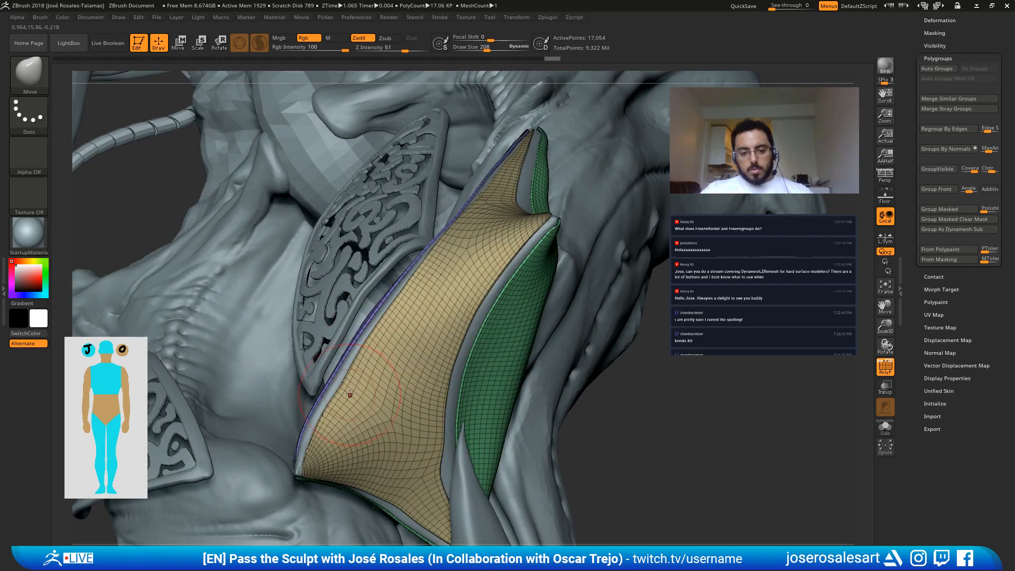
pyautogui.press('[')
pyautogui.press('[')
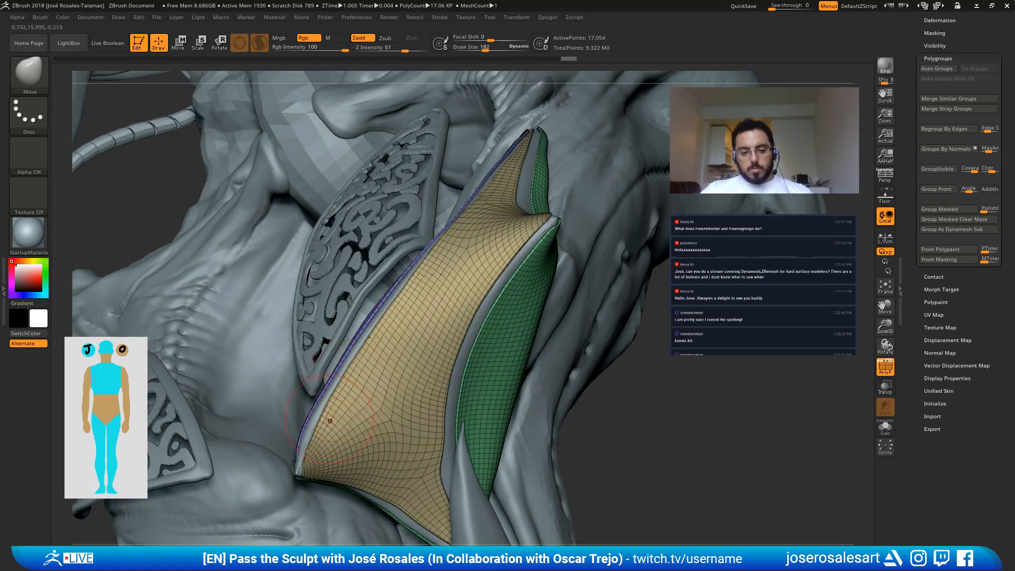
# Step: Refine the border along the plate's lower edge below the ornament with the Move brush at draw size 135
pyautogui.moveTo(373, 365)
pyautogui.mouseDown(button='right')
pyautogui.moveTo(383, 413)
pyautogui.moveTo(388, 253)
pyautogui.mouseUp(button='right')
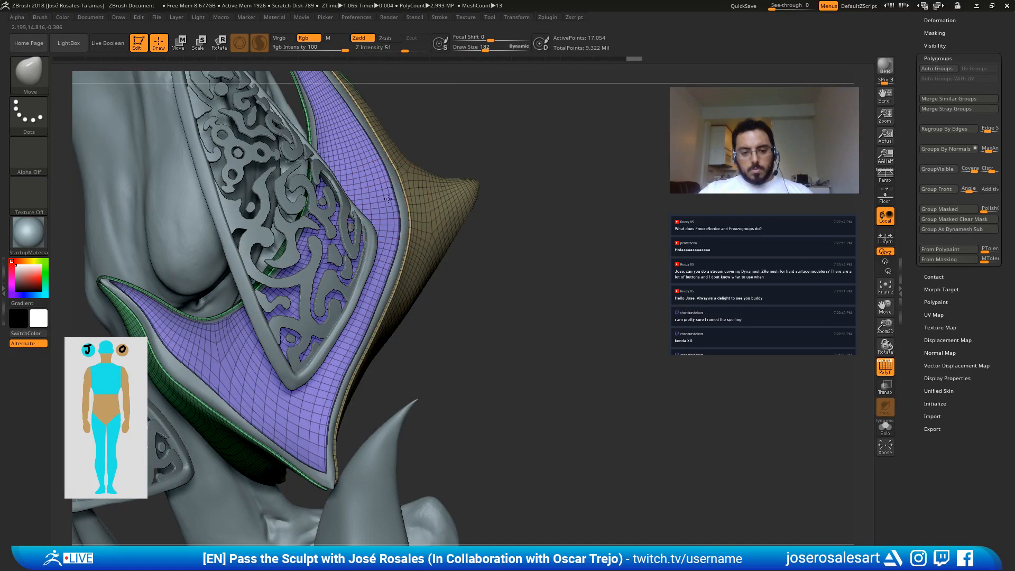
pyautogui.moveTo(390, 201)
pyautogui.mouseDown(button='right')
pyautogui.moveTo(481, 265)
pyautogui.moveTo(394, 291)
pyautogui.moveTo(377, 228)
pyautogui.moveTo(328, 283)
pyautogui.moveTo(319, 241)
pyautogui.moveTo(365, 206)
pyautogui.mouseUp(button='right')
pyautogui.press('s')
pyautogui.click(365, 205)
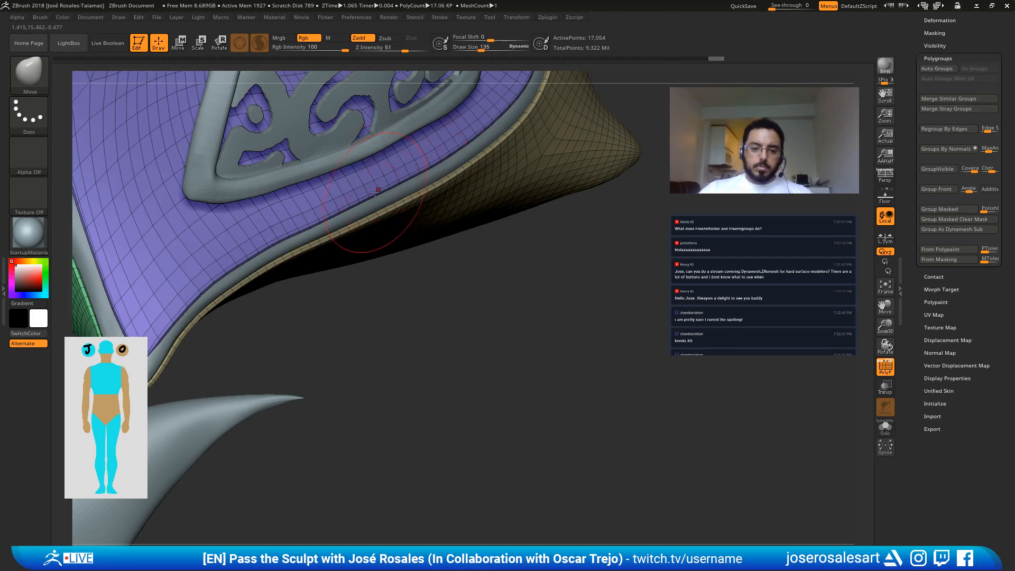
pyautogui.moveTo(374, 231); pyautogui.dragTo(402, 326, button='right')
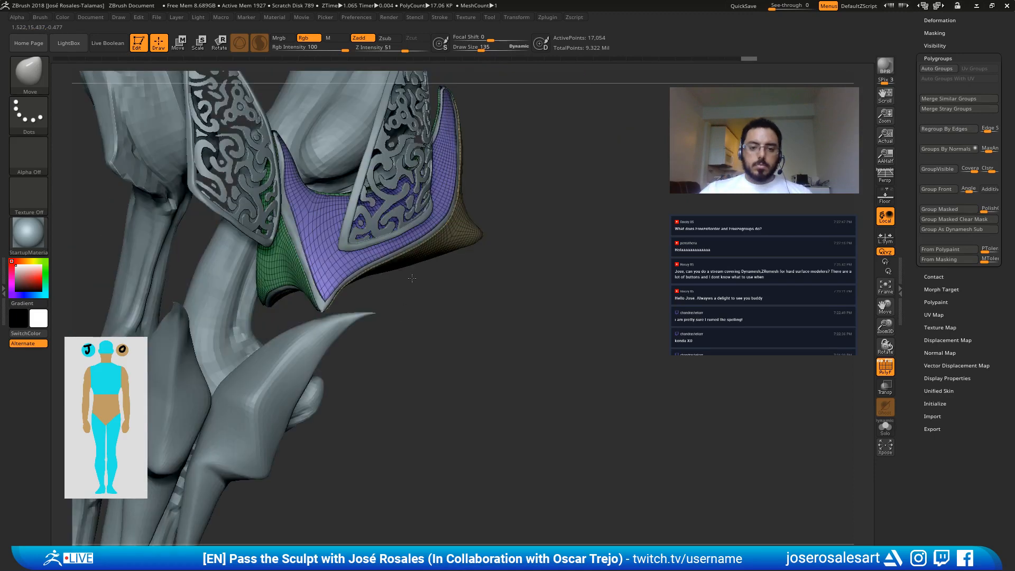
# Step: Turn off the polyframe, nudge the border near the plate's lower tip and reduce the draw size to 86
pyautogui.moveTo(412, 278); pyautogui.dragTo(299, 268, button='right')
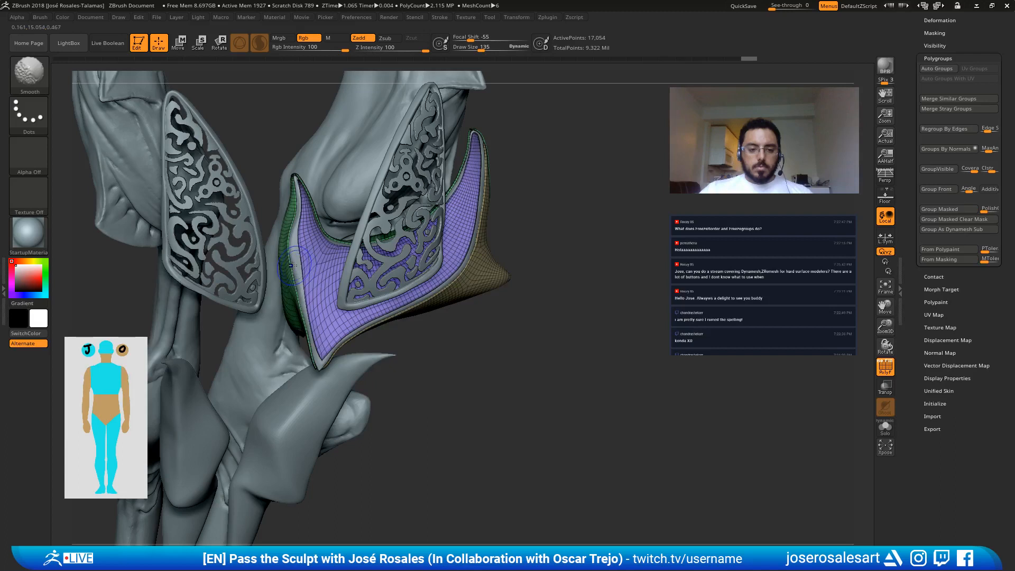
pyautogui.hotkey('shift', 'f')
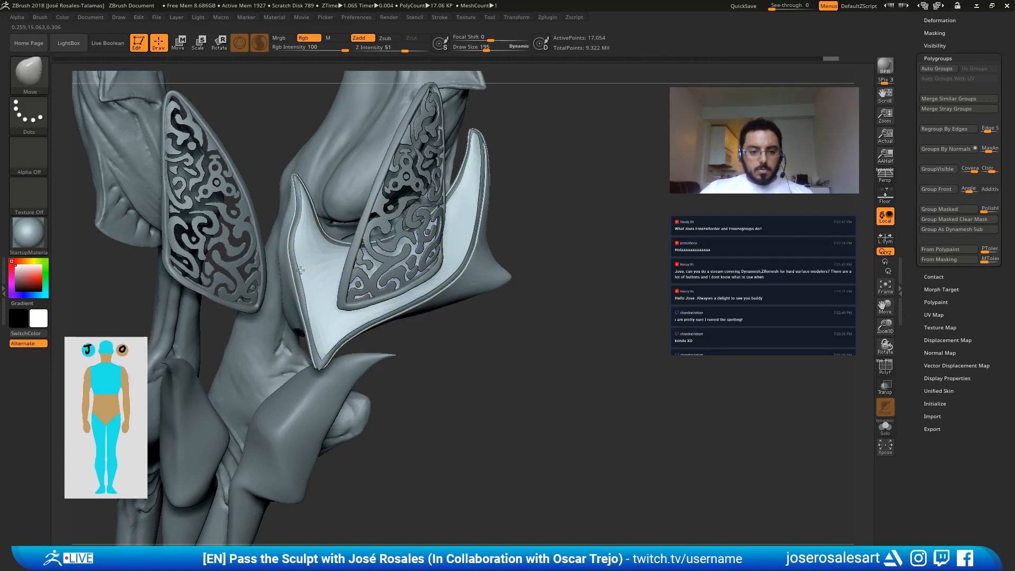
pyautogui.moveTo(311, 260)
pyautogui.keyDown('alt'); pyautogui.mouseDown(button='right')
pyautogui.moveTo(324, 312)
pyautogui.moveTo(310, 320)
pyautogui.moveTo(312, 360)
pyautogui.mouseUp(button='right'); pyautogui.keyUp('alt')
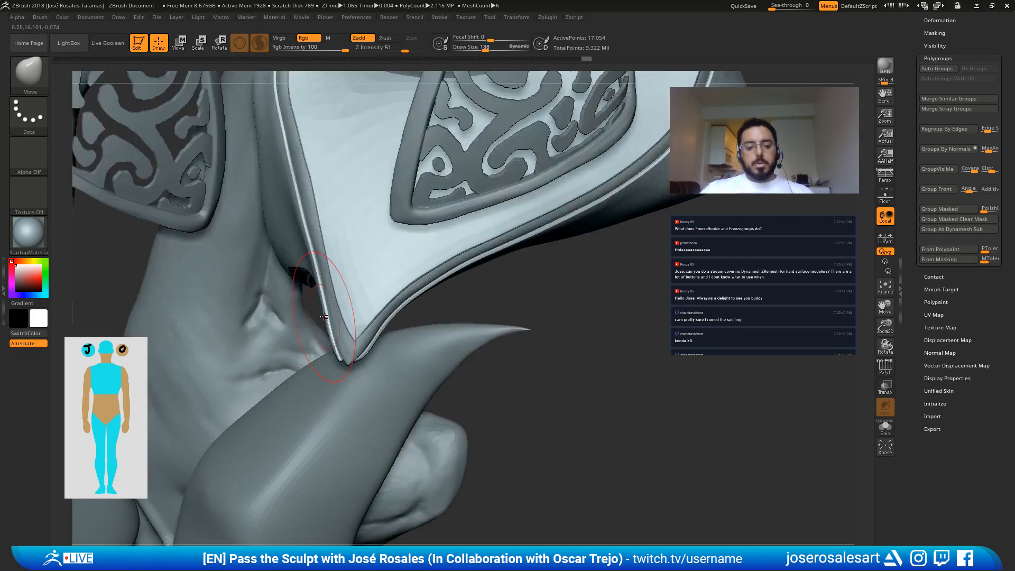
pyautogui.moveTo(364, 320); pyautogui.dragTo(355, 335)
pyautogui.press('s')
pyautogui.moveTo(353, 340); pyautogui.dragTo(340, 311)
pyautogui.press('s')
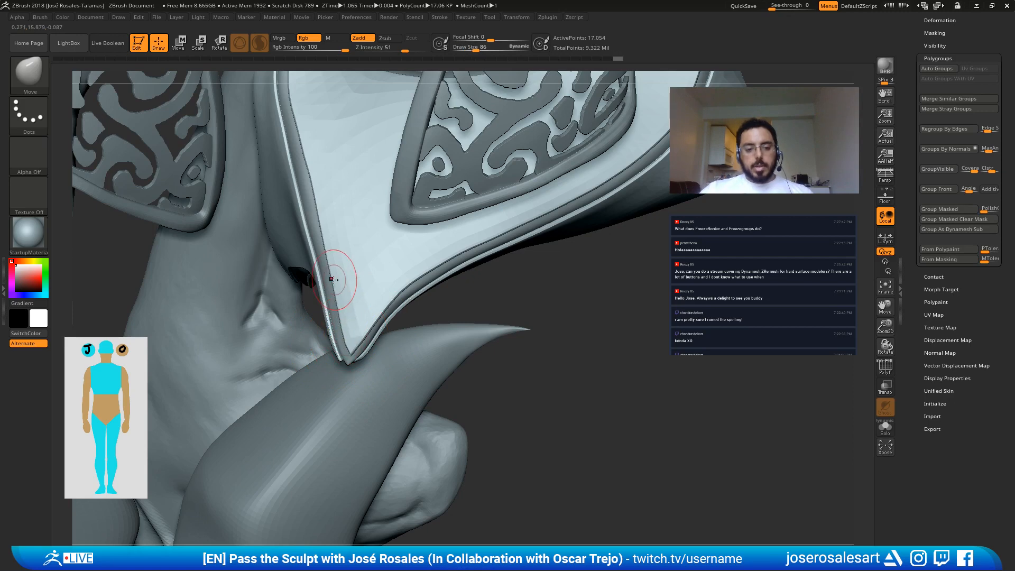
# Step: Set the draw size to 146 and reshape the plate's inner side border upward from the lower tip with Move strokes
pyautogui.press('s')
pyautogui.moveTo(342, 276); pyautogui.dragTo(347, 275)
pyautogui.moveTo(329, 240); pyautogui.dragTo(326, 235)
pyautogui.moveTo(320, 200); pyautogui.dragTo(315, 190)
pyautogui.moveTo(307, 142); pyautogui.dragTo(305, 127)
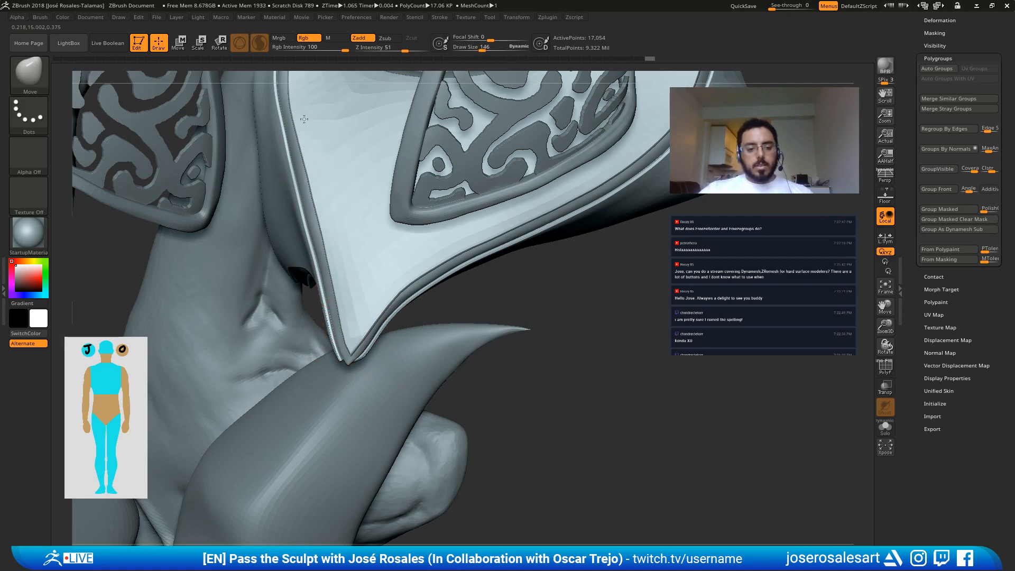
pyautogui.moveTo(335, 224); pyautogui.dragTo(327, 221)
# Step: Refine the plate's pointed lower tip with the Move brush, reducing the draw size to 114 first
pyautogui.press('s')
pyautogui.moveTo(344, 309); pyautogui.dragTo(344, 314)
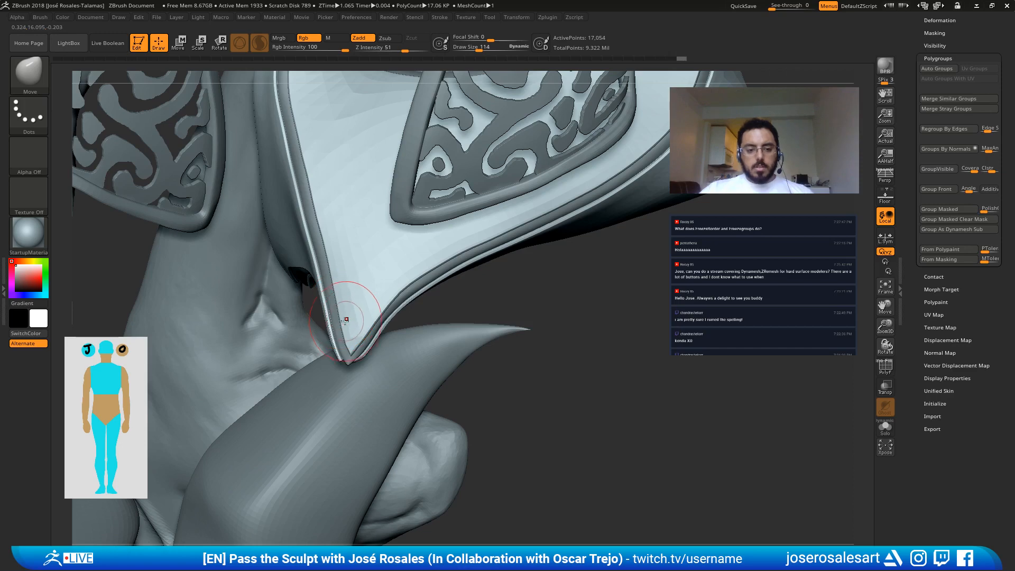
pyautogui.press('s')
pyautogui.moveTo(353, 349); pyautogui.dragTo(351, 349)
pyautogui.moveTo(349, 351); pyautogui.dragTo(350, 355)
# Step: Nudge the panel border below the plate's upper tip with the Move brush
pyautogui.moveTo(291, 271)
pyautogui.keyDown('ctrl'); pyautogui.mouseDown(button='right')
pyautogui.moveTo(363, 222)
pyautogui.moveTo(359, 295)
pyautogui.moveTo(505, 231)
pyautogui.moveTo(536, 172)
pyautogui.moveTo(459, 200)
pyautogui.mouseUp(button='right'); pyautogui.keyUp('ctrl')
pyautogui.press('[')
pyautogui.moveTo(439, 256); pyautogui.dragTo(436, 250)
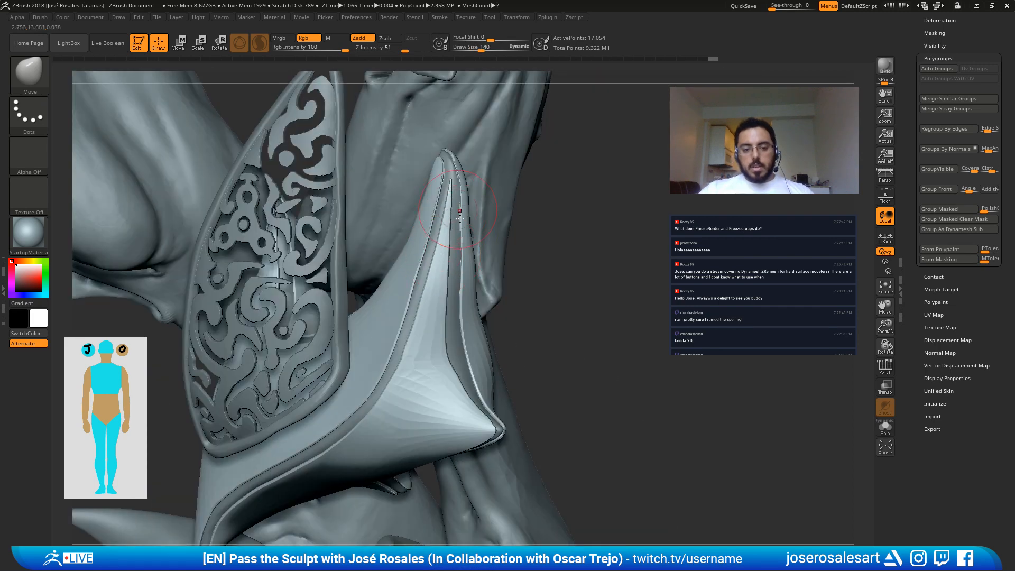
# Step: Set the draw size to 201 and nudge the plate's side border strip below the upper spike with the Move brush
pyautogui.moveTo(459, 222); pyautogui.dragTo(441, 317, button='right')
pyautogui.press('s')
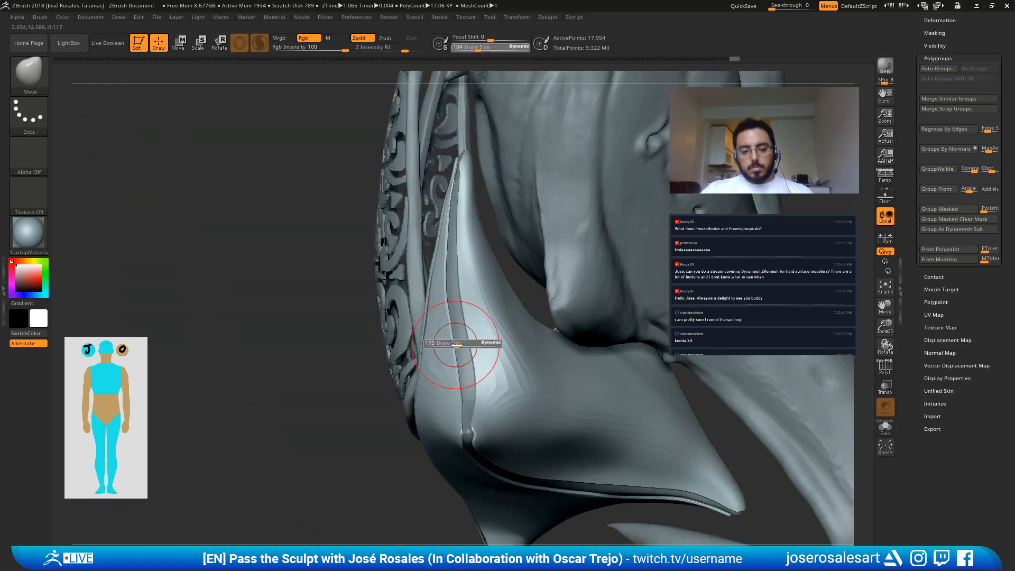
pyautogui.moveTo(457, 345); pyautogui.dragTo(459, 346)
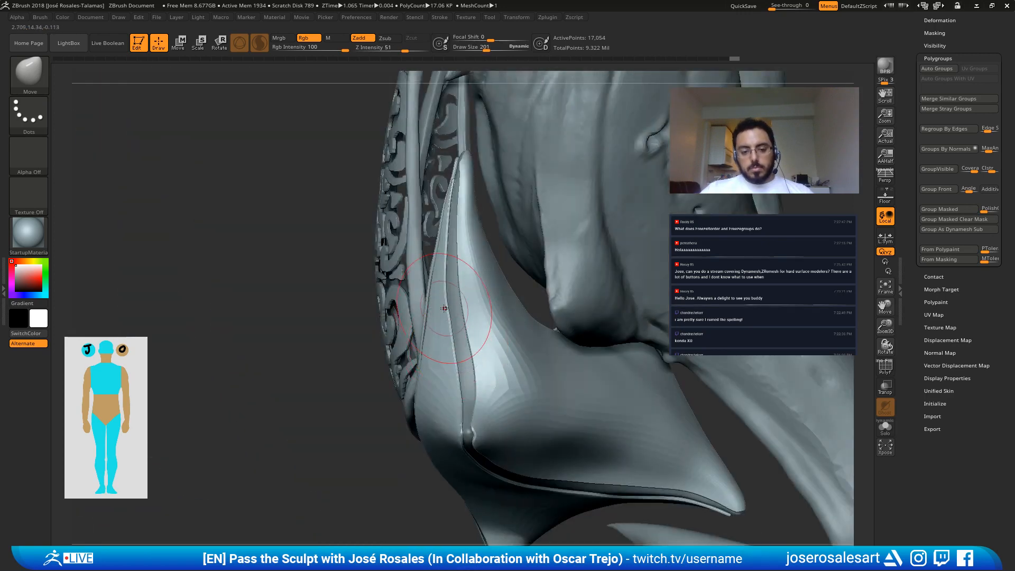
pyautogui.moveTo(455, 311); pyautogui.dragTo(452, 313)
# Step: Reduce the draw size to 104 and push the panel border upward just below the plate's upper tip
pyautogui.moveTo(438, 334)
pyautogui.mouseDown(button='right')
pyautogui.moveTo(463, 369)
pyautogui.moveTo(450, 248)
pyautogui.mouseUp(button='right')
pyautogui.press('[')
pyautogui.press('[')
pyautogui.press('[')
pyautogui.press('[')
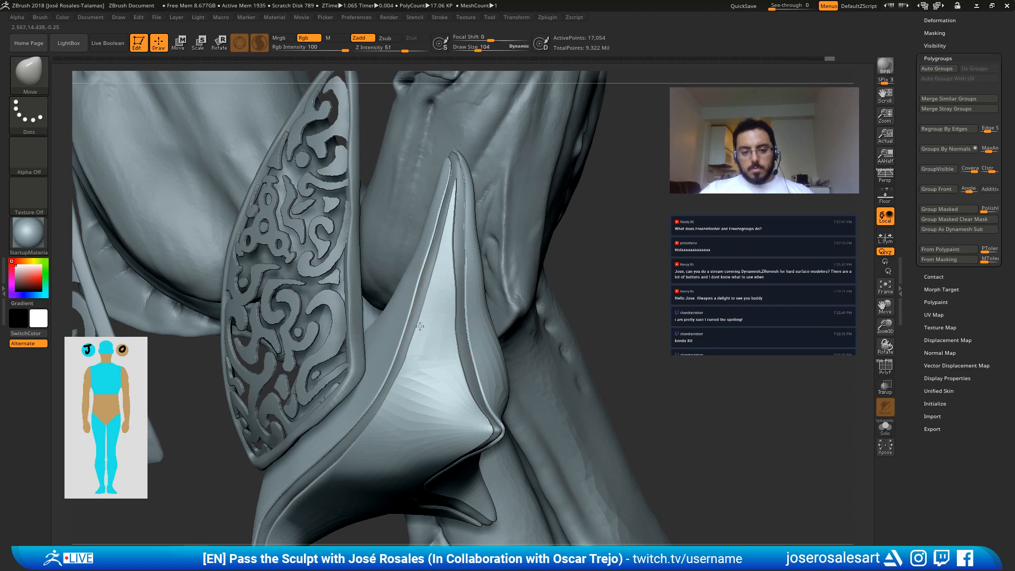
pyautogui.moveTo(425, 336)
pyautogui.mouseDown(button='right')
pyautogui.moveTo(438, 299)
pyautogui.moveTo(465, 320)
pyautogui.moveTo(445, 354)
pyautogui.mouseUp(button='right')
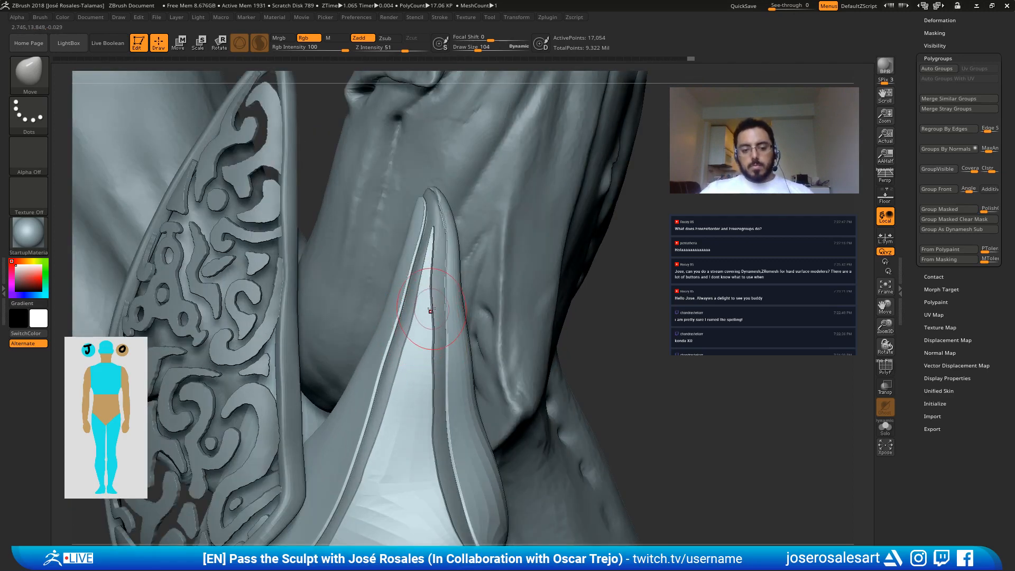
pyautogui.moveTo(425, 292); pyautogui.dragTo(435, 255)
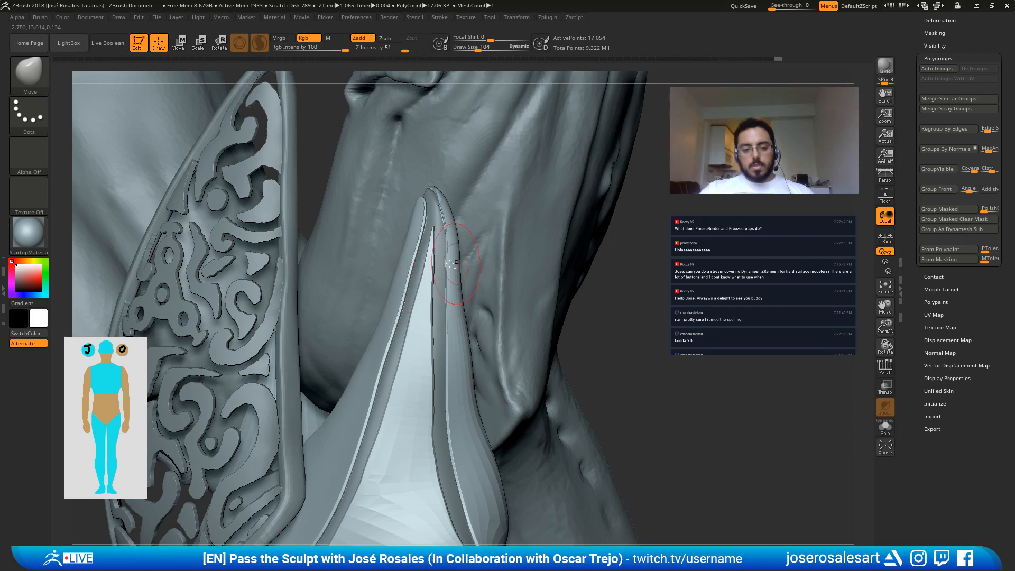
# Step: Set the Move brush's Mask By Polygroups auto masking to 0
pyautogui.moveTo(448, 262)
pyautogui.mouseDown(button='right')
pyautogui.moveTo(370, 175)
pyautogui.moveTo(66, 65)
pyautogui.mouseUp(button='right')
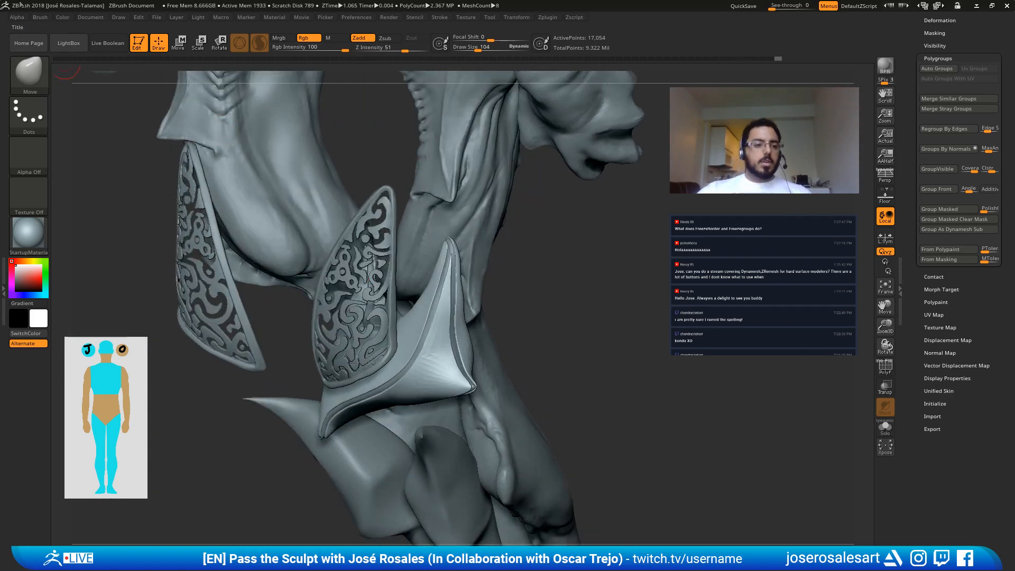
pyautogui.click(40, 18)
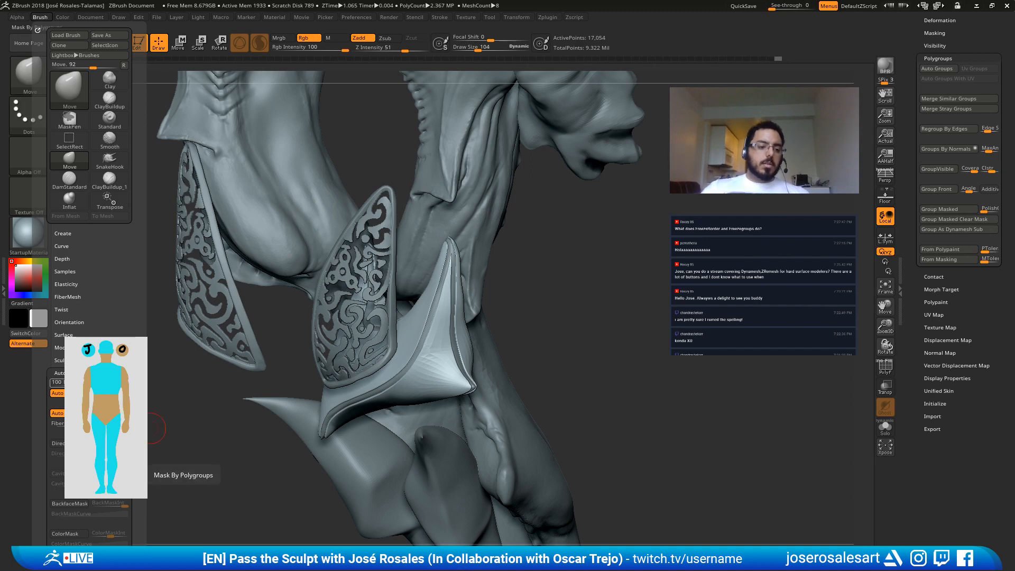
pyautogui.click(58, 383)
pyautogui.write('0')
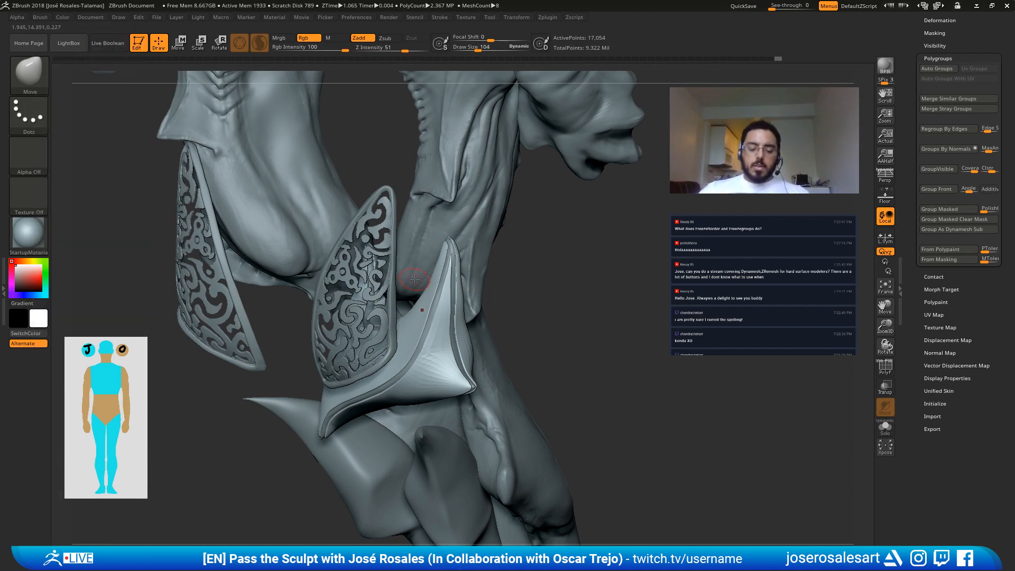
# Step: Try a Move stroke at draw size 124 on the panel border below the upper tip, and undo it
pyautogui.moveTo(415, 279)
pyautogui.mouseDown(button='right')
pyautogui.moveTo(455, 260)
pyautogui.moveTo(455, 243)
pyautogui.moveTo(396, 315)
pyautogui.mouseUp(button='right')
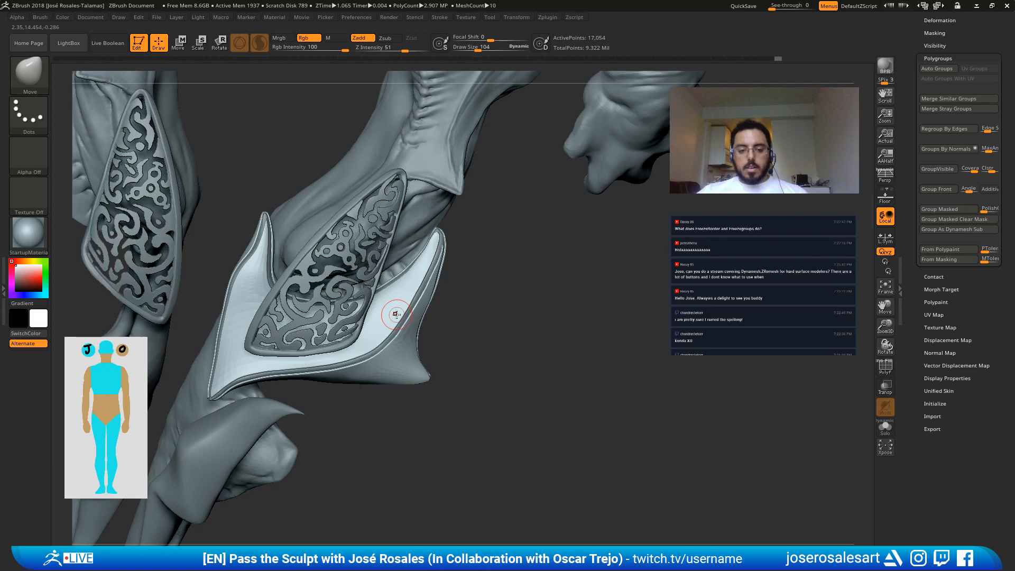
pyautogui.keyDown('ctrl'); pyautogui.moveTo(396, 314); pyautogui.dragTo(443, 268, button='right'); pyautogui.keyUp('ctrl')
pyautogui.press(']')
pyautogui.press(']')
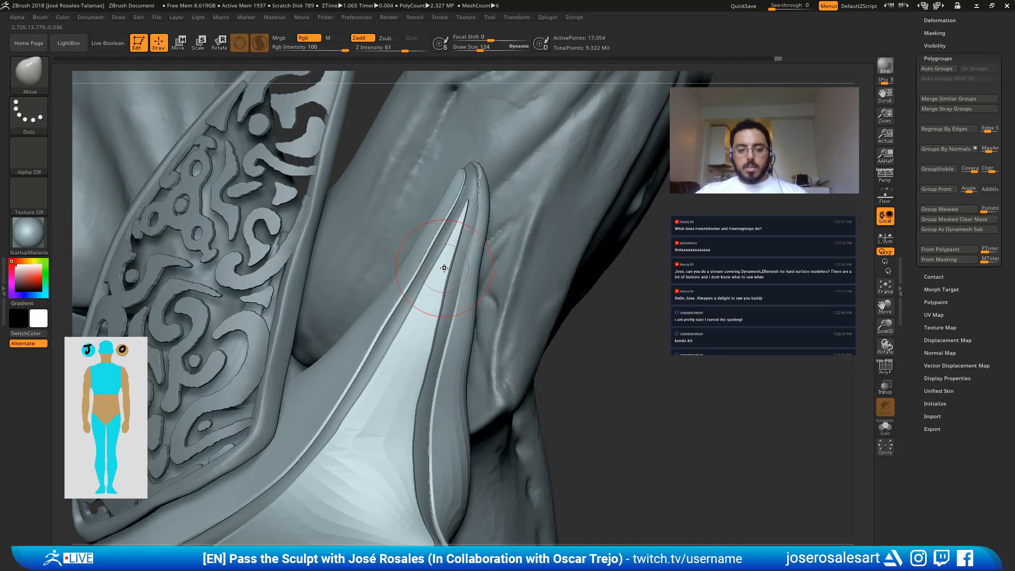
pyautogui.moveTo(444, 268); pyautogui.dragTo(425, 272)
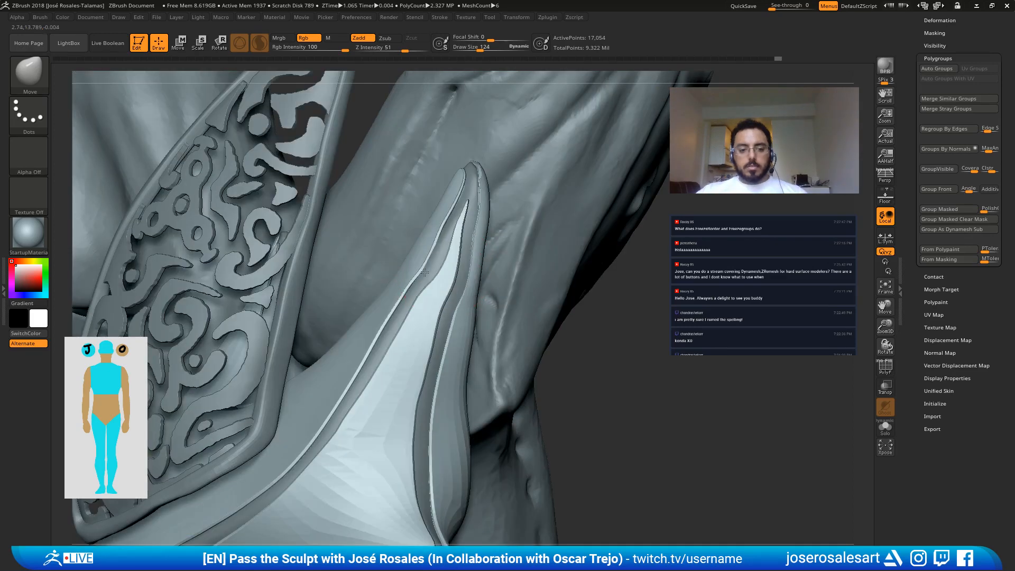
pyautogui.hotkey('ctrl', 'z')
# Step: Set the draw size to 73 and refine the border around the plate's upper tip with the Move brush
pyautogui.click(40, 18)
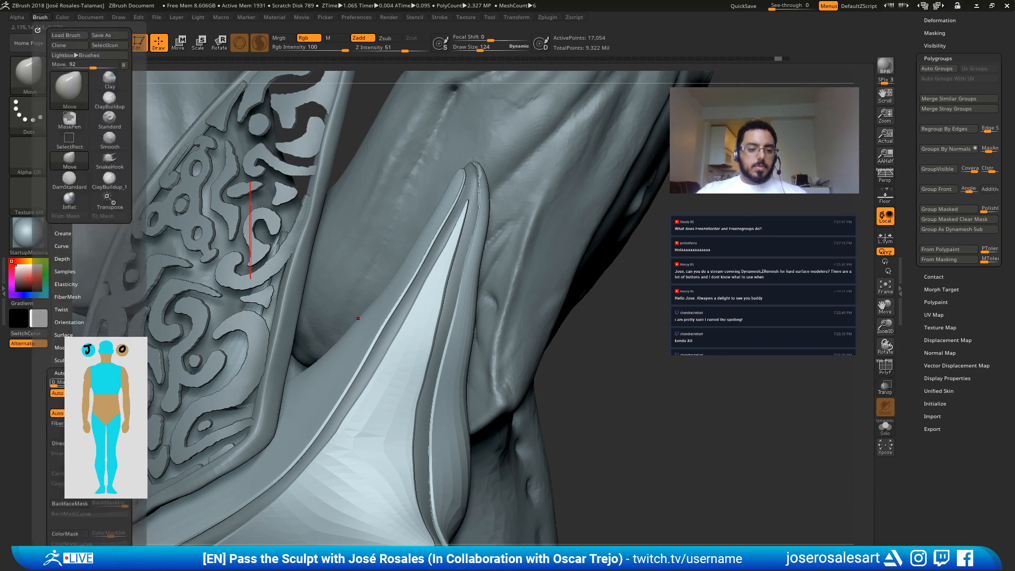
pyautogui.press('s')
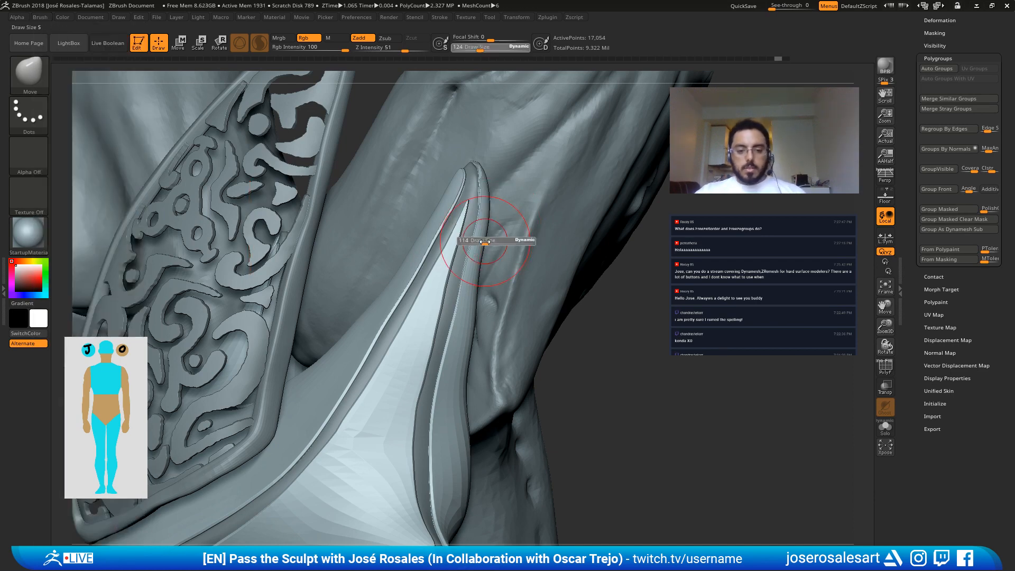
pyautogui.press('s')
pyautogui.moveTo(498, 239); pyautogui.dragTo(464, 232)
pyautogui.moveTo(477, 248)
pyautogui.mouseDown(button='right')
pyautogui.moveTo(467, 267)
pyautogui.moveTo(425, 232)
pyautogui.mouseUp(button='right')
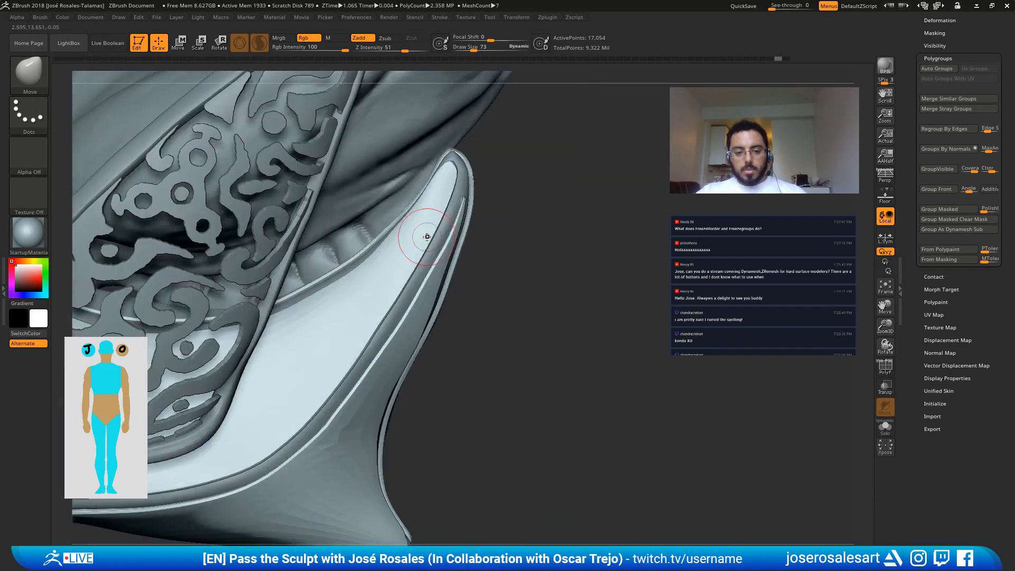
pyautogui.moveTo(443, 177)
pyautogui.mouseDown(button='right')
pyautogui.moveTo(451, 164)
pyautogui.moveTo(454, 174)
pyautogui.moveTo(444, 171)
pyautogui.mouseUp(button='right')
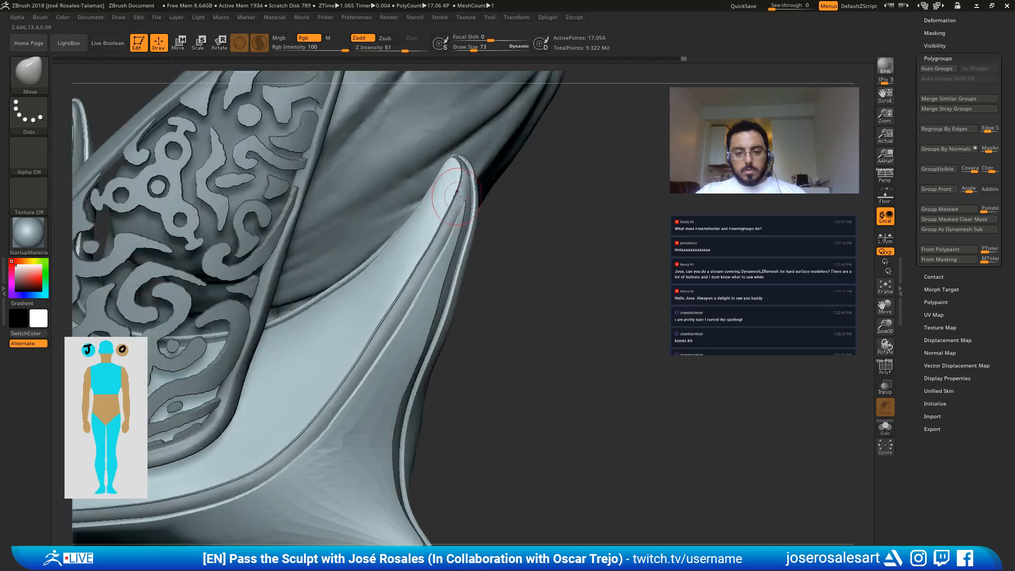
pyautogui.moveTo(420, 241)
pyautogui.mouseDown(button='right')
pyautogui.moveTo(394, 205)
pyautogui.moveTo(469, 212)
pyautogui.mouseUp(button='right')
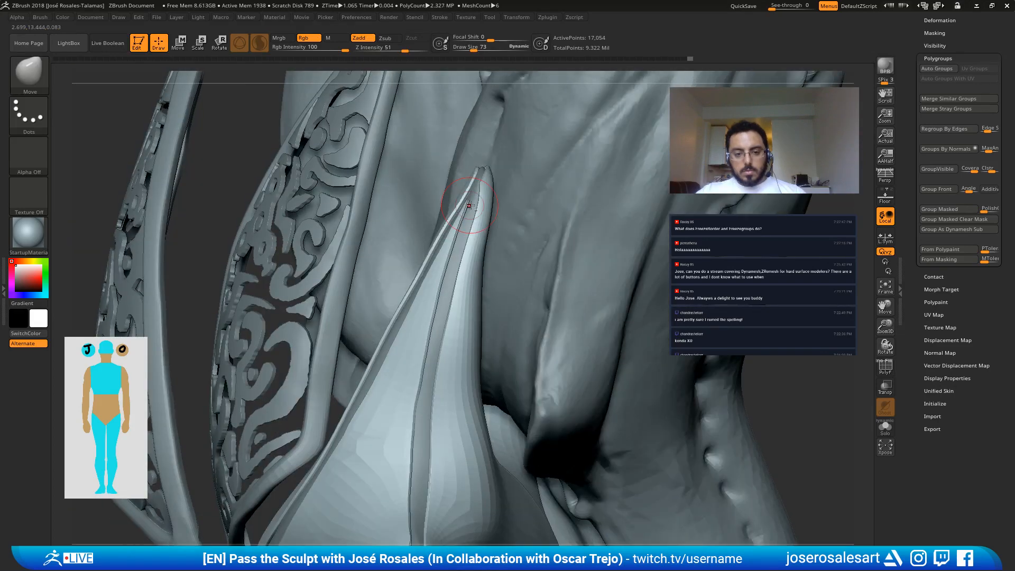
# Step: Reshape the side border strip from the plate's outer corner upward with Move strokes, using draw size 140 and a smaller size
pyautogui.moveTo(324, 277)
pyautogui.mouseDown(button='right')
pyautogui.moveTo(313, 280)
pyautogui.moveTo(365, 272)
pyautogui.moveTo(340, 295)
pyautogui.mouseUp(button='right')
pyautogui.press('s')
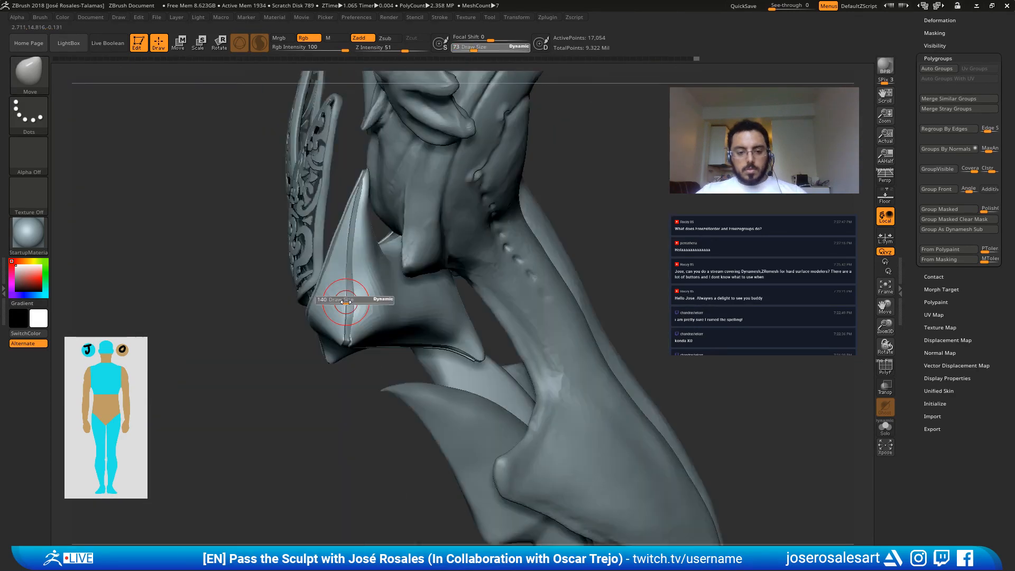
pyautogui.moveTo(345, 302); pyautogui.dragTo(347, 302)
pyautogui.keyDown('ctrl'); pyautogui.moveTo(347, 302); pyautogui.dragTo(347, 306, button='right'); pyautogui.keyUp('ctrl')
pyautogui.moveTo(373, 310); pyautogui.dragTo(368, 261)
pyautogui.press('[')
pyautogui.moveTo(362, 336); pyautogui.dragTo(358, 333)
pyautogui.moveTo(363, 305); pyautogui.dragTo(361, 302)
pyautogui.moveTo(366, 268); pyautogui.dragTo(363, 262)
# Step: Nudge the upper part of the side border strip toward the spike's tip with small Move strokes at draw size 114
pyautogui.keyDown('alt'); pyautogui.moveTo(377, 239); pyautogui.dragTo(370, 339, button='right'); pyautogui.keyUp('alt')
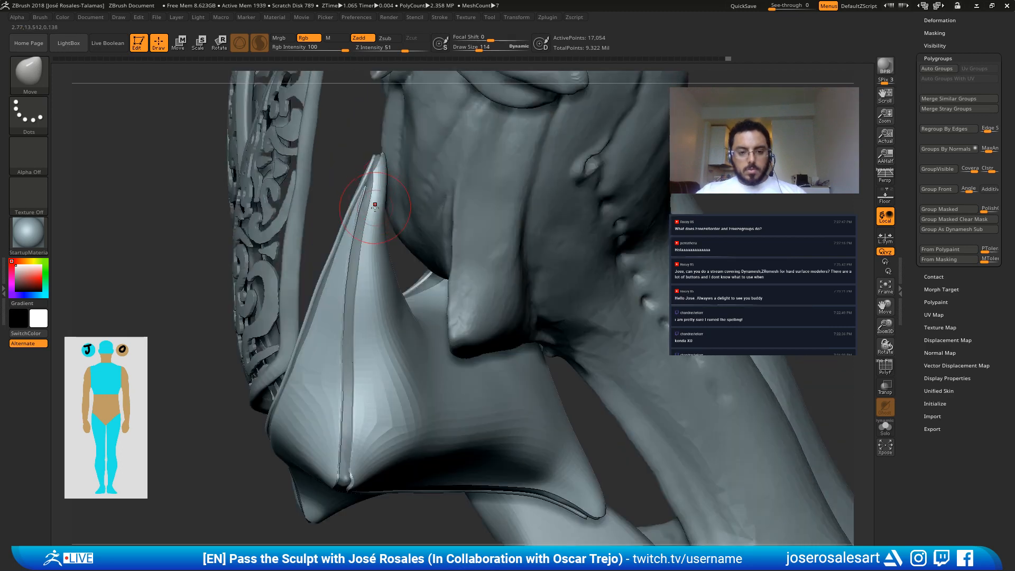
pyautogui.moveTo(372, 206); pyautogui.dragTo(373, 203)
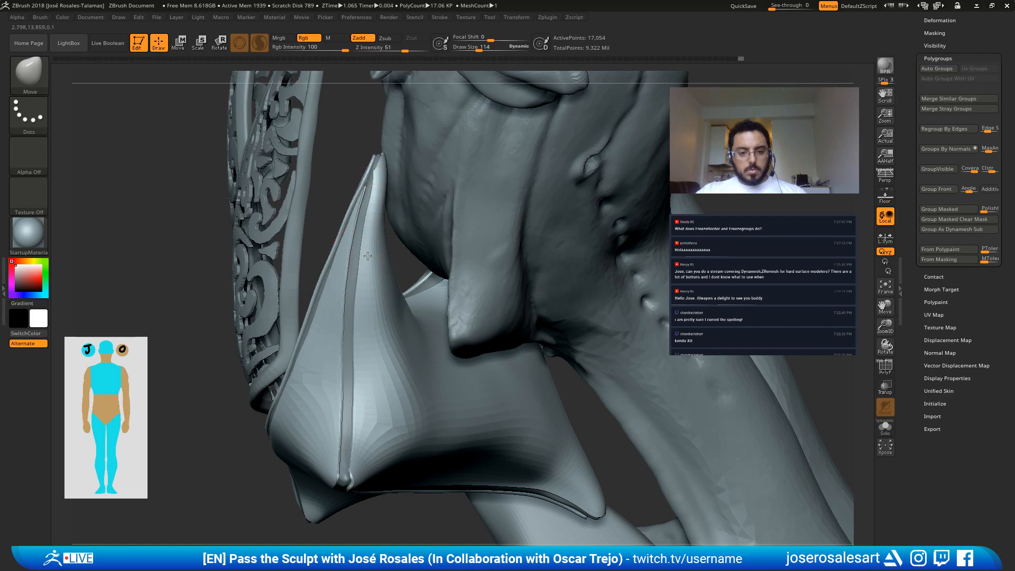
pyautogui.moveTo(363, 282); pyautogui.dragTo(365, 269)
pyautogui.moveTo(365, 407)
pyautogui.keyDown('alt'); pyautogui.mouseDown(button='right')
pyautogui.moveTo(344, 342)
pyautogui.moveTo(304, 324)
pyautogui.mouseUp(button='right'); pyautogui.keyUp('alt')
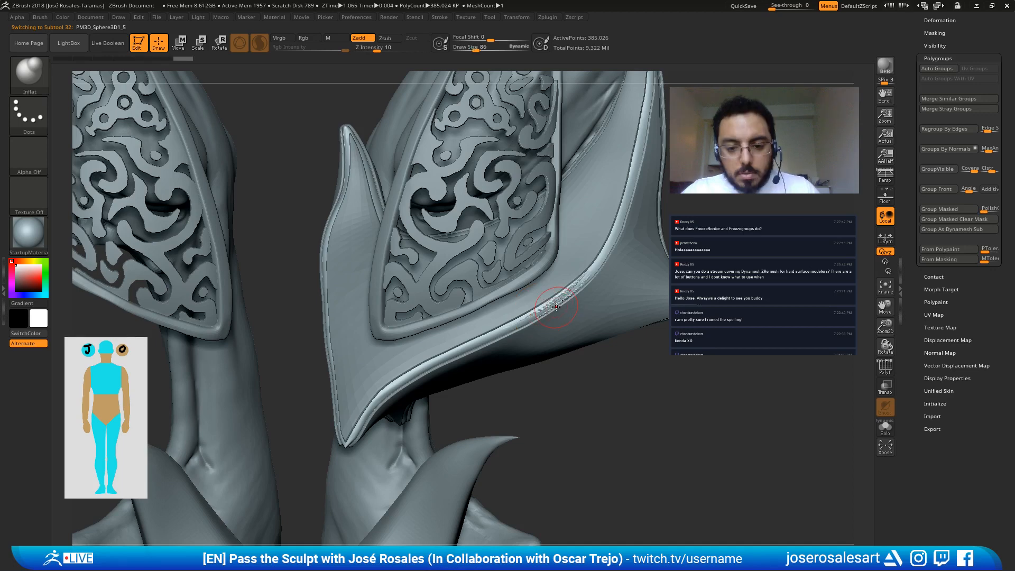
# Step: Isolate the base armour plate and smooth out the rough patch along its lower ridge
pyautogui.hotkey('alt', 's')
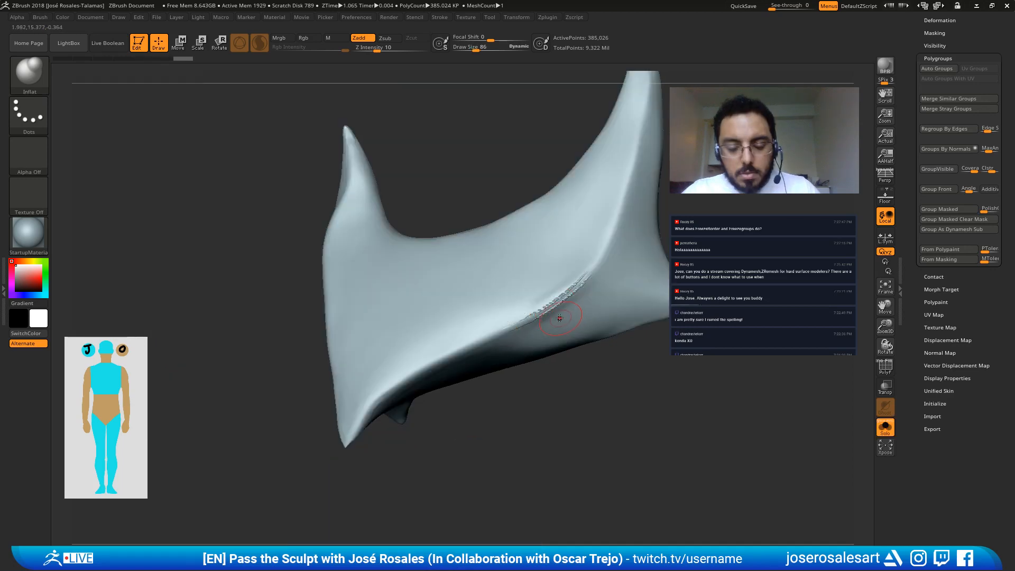
pyautogui.moveTo(558, 317)
pyautogui.keyDown('shift'); pyautogui.mouseDown()
pyautogui.moveTo(545, 317)
pyautogui.moveTo(551, 294)
pyautogui.mouseUp(); pyautogui.keyUp('shift')
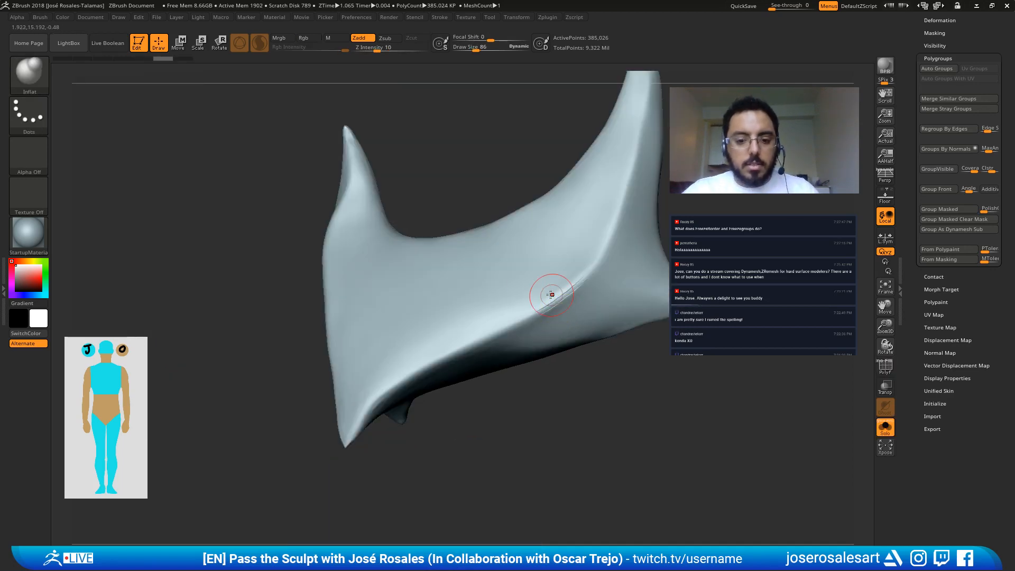
# Step: Lower the Inflat brush's Mask By Polygroups to its minimum and bring the other parts back into view
pyautogui.click(24, 18)
pyautogui.click(41, 17)
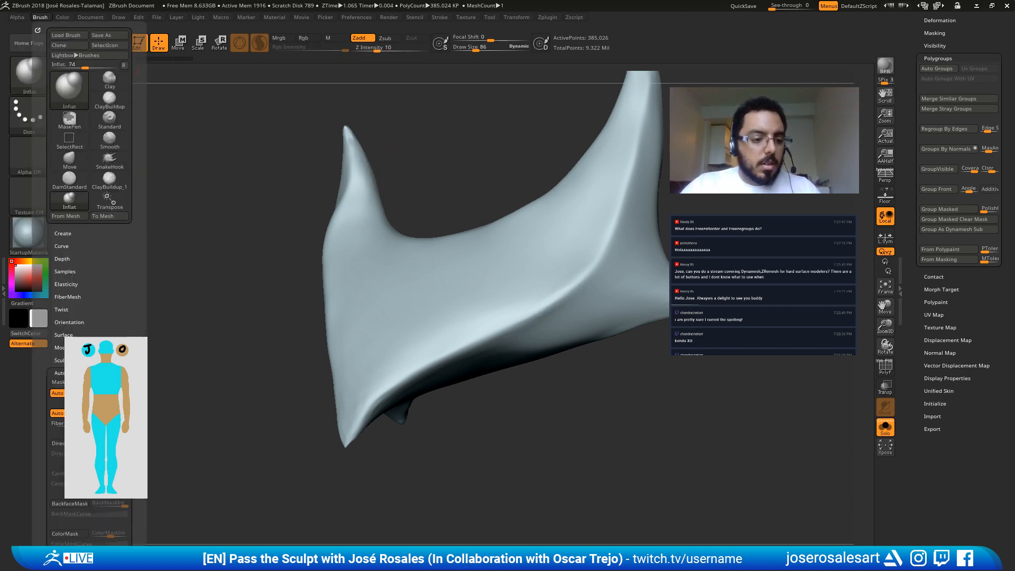
pyautogui.moveTo(119, 384); pyautogui.dragTo(52, 384)
pyautogui.keyDown('alt'); pyautogui.moveTo(484, 294); pyautogui.dragTo(399, 289, button='right'); pyautogui.keyUp('alt')
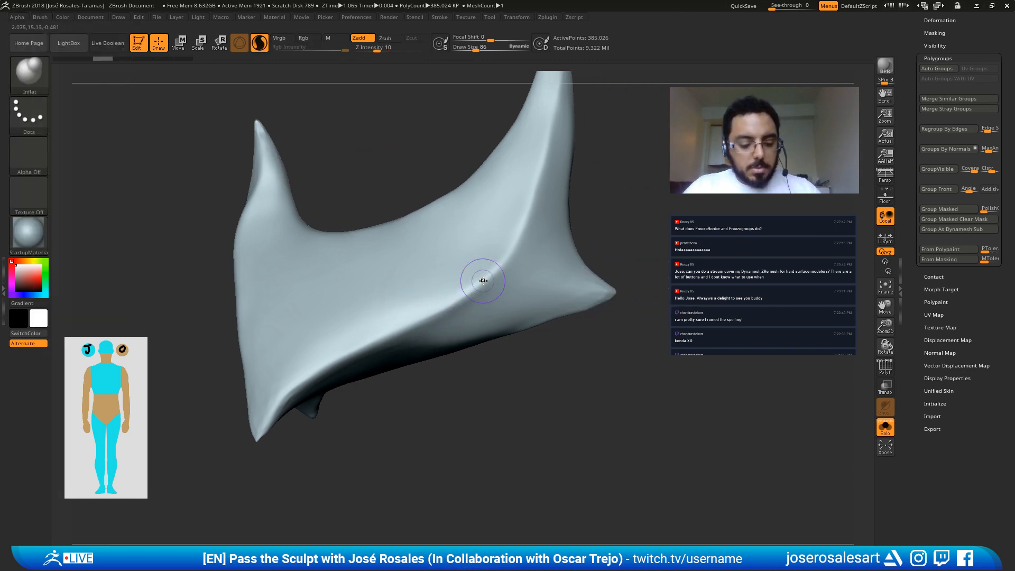
pyautogui.hotkey('ctrl', 'shift', 's')
# Step: Switch to the Standard brush at draw size 51, with Zadd on and Rgb off
pyautogui.press('s')
pyautogui.moveTo(475, 292)
pyautogui.mouseDown()
pyautogui.moveTo(492, 274)
pyautogui.moveTo(448, 305)
pyautogui.moveTo(510, 255)
pyautogui.moveTo(426, 319)
pyautogui.moveTo(344, 356)
pyautogui.mouseUp()
pyautogui.press('s')
pyautogui.press('b')
pyautogui.press('s')
pyautogui.press('t')
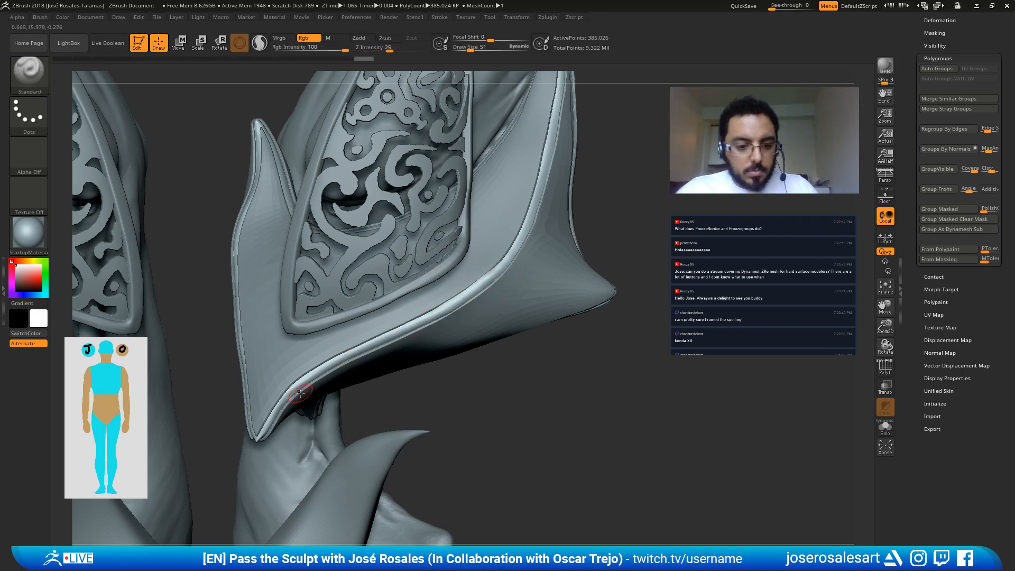
pyautogui.click(303, 38)
pyautogui.click(359, 37)
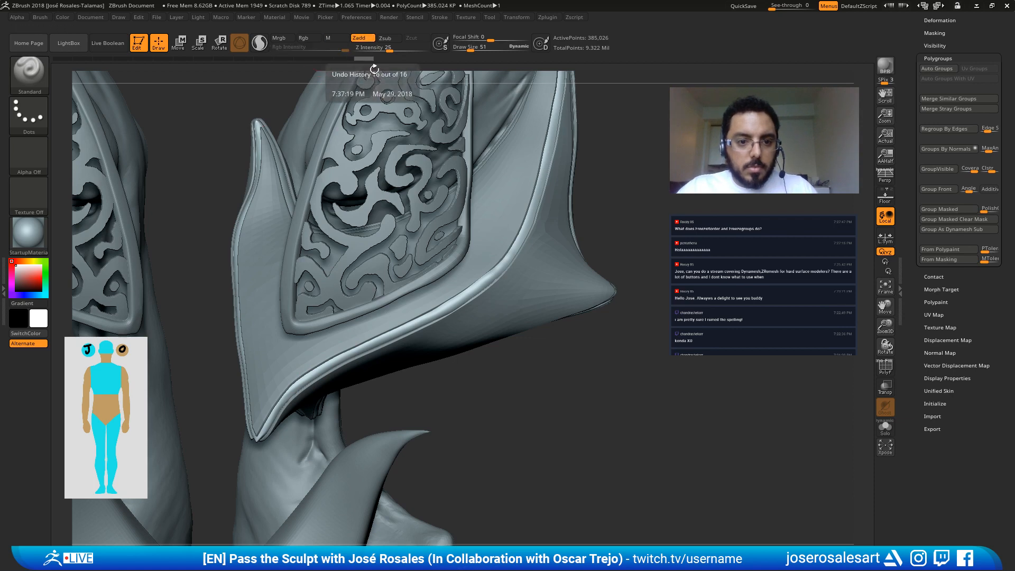
# Step: Sculpt the base plate along the panel's lower border with repeated Standard brush strokes
pyautogui.moveTo(304, 380); pyautogui.dragTo(403, 334)
pyautogui.moveTo(323, 370)
pyautogui.mouseDown()
pyautogui.moveTo(478, 285)
pyautogui.moveTo(486, 262)
pyautogui.mouseUp()
pyautogui.moveTo(442, 305); pyautogui.dragTo(482, 274)
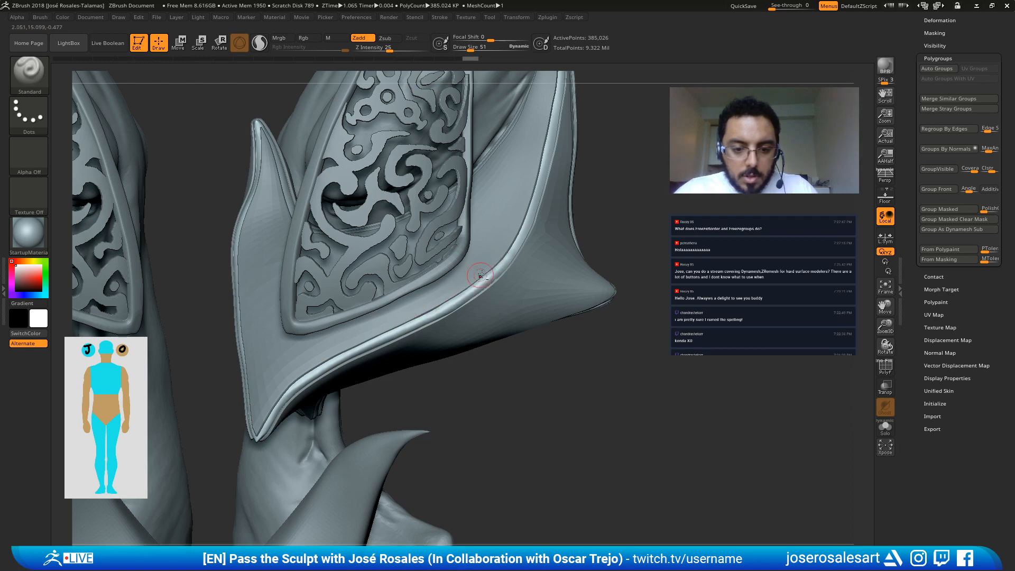
pyautogui.moveTo(439, 307); pyautogui.dragTo(489, 288)
pyautogui.moveTo(404, 337); pyautogui.dragTo(479, 292)
# Step: Continue the Standard brush strokes along the lower border toward the plate's pointed lower tip
pyautogui.moveTo(379, 330); pyautogui.dragTo(420, 322, button='right')
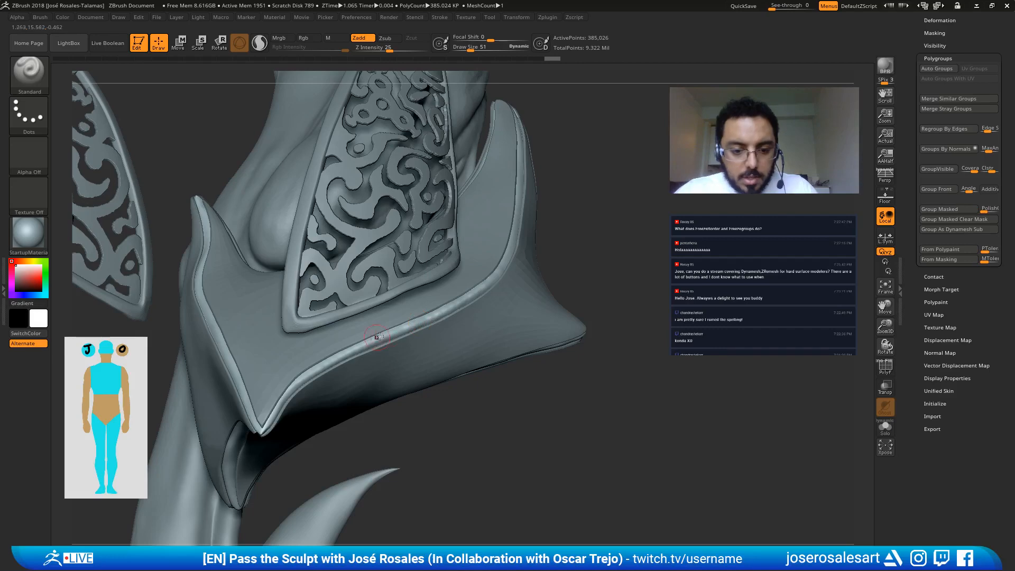
pyautogui.moveTo(379, 336); pyautogui.dragTo(312, 371)
pyautogui.moveTo(279, 387); pyautogui.dragTo(318, 335, button='right')
pyautogui.press('shift')
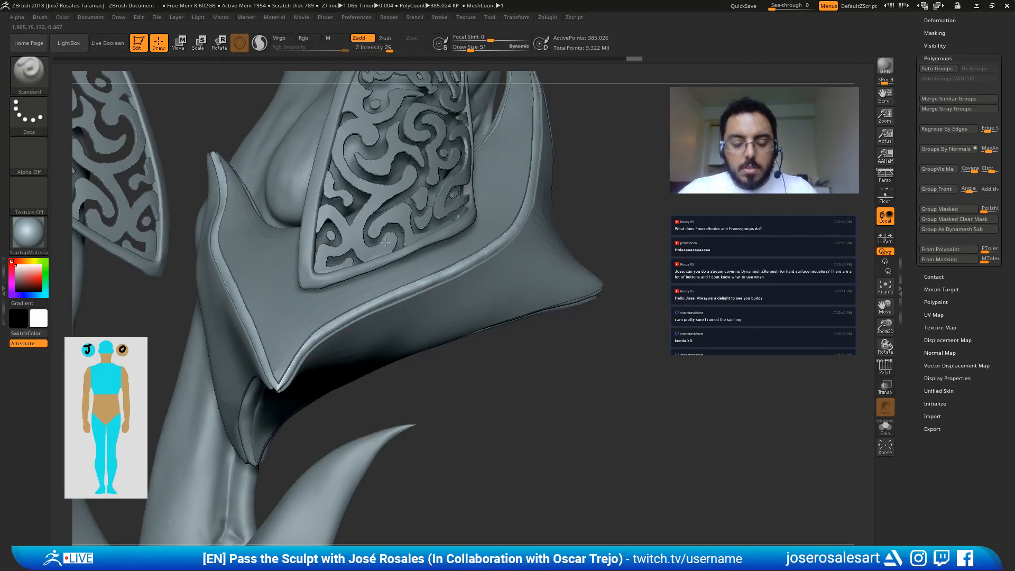
# Step: Sculpt the base plate along the upper spike's border and down around its curve with Standard brush strokes
pyautogui.moveTo(416, 290)
pyautogui.mouseDown(button='right')
pyautogui.moveTo(480, 222)
pyautogui.moveTo(410, 331)
pyautogui.moveTo(471, 222)
pyautogui.mouseUp(button='right')
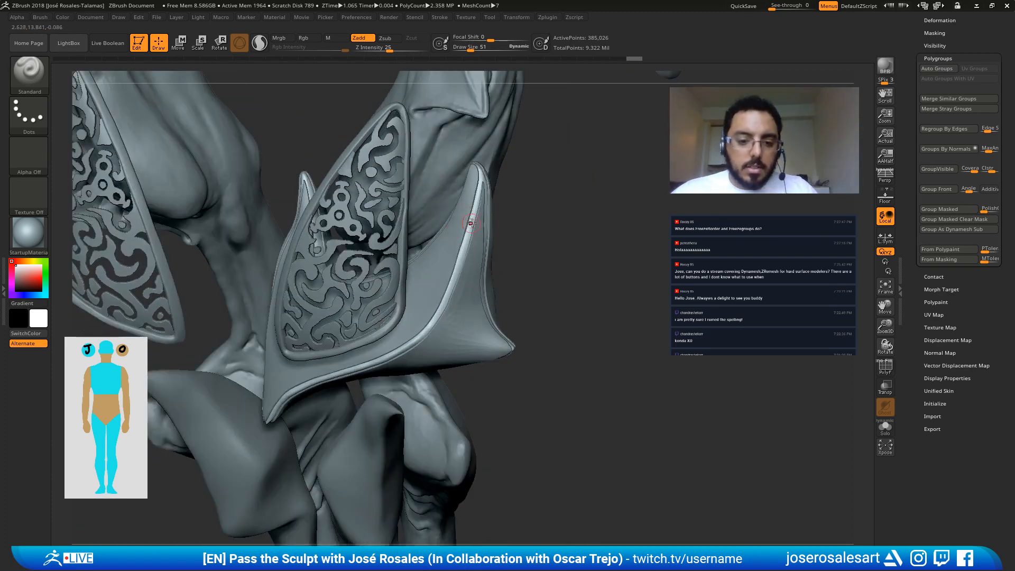
pyautogui.moveTo(440, 323); pyautogui.dragTo(421, 336, button='right')
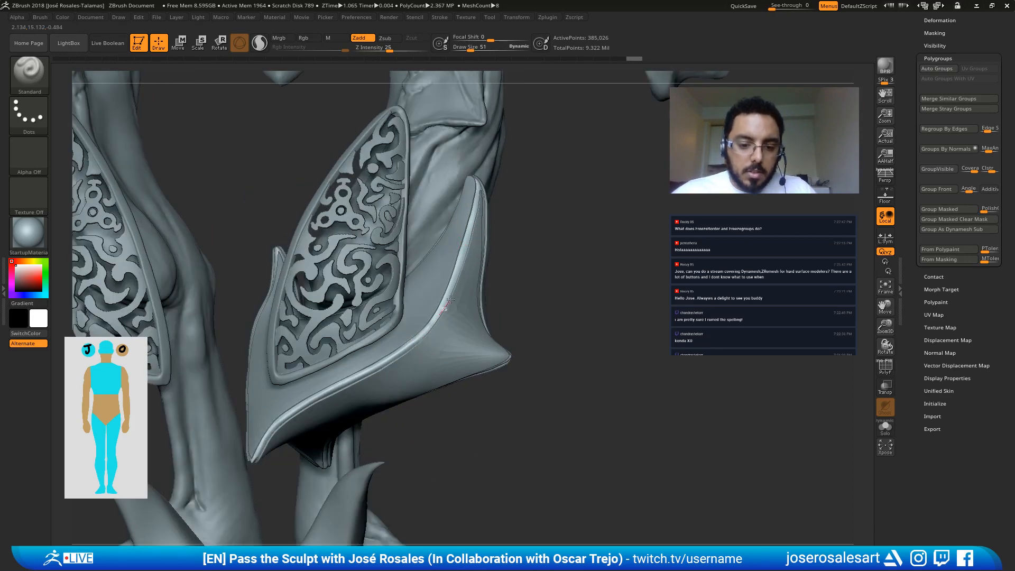
pyautogui.moveTo(455, 276); pyautogui.dragTo(444, 302)
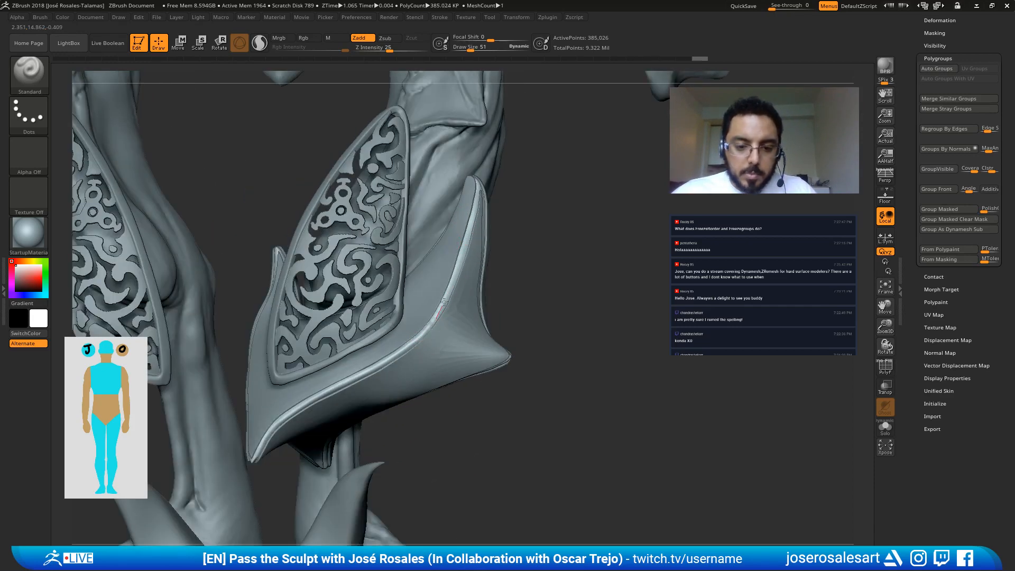
pyautogui.moveTo(480, 197); pyautogui.dragTo(466, 236)
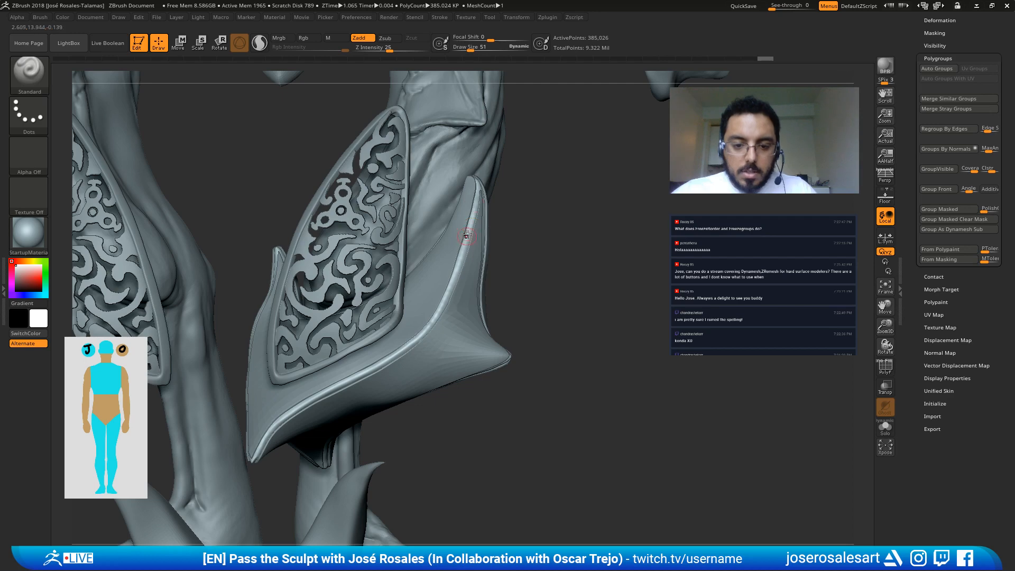
pyautogui.moveTo(439, 330); pyautogui.dragTo(394, 355)
pyautogui.moveTo(394, 354); pyautogui.dragTo(390, 241, button='right')
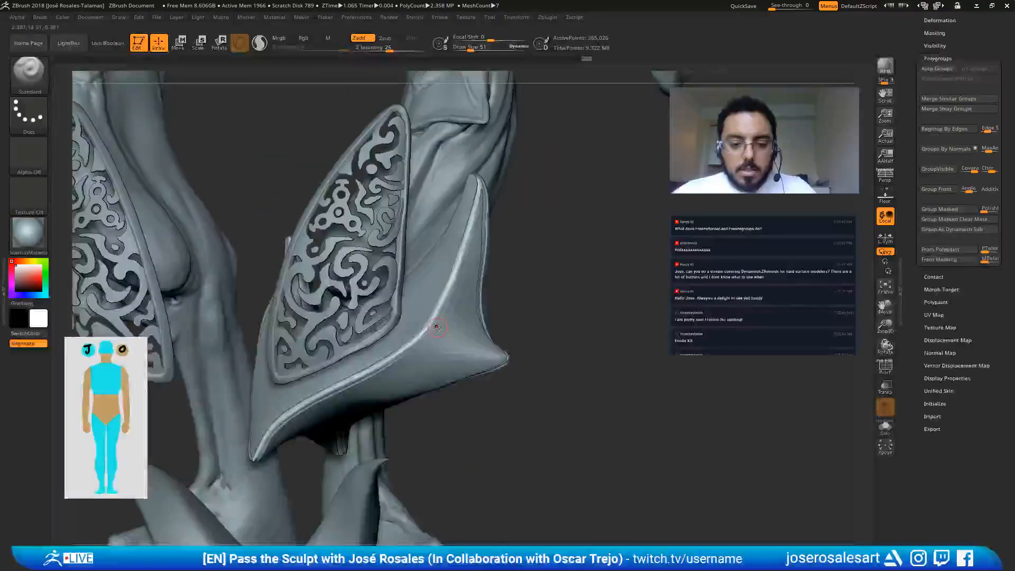
pyautogui.press('shift')
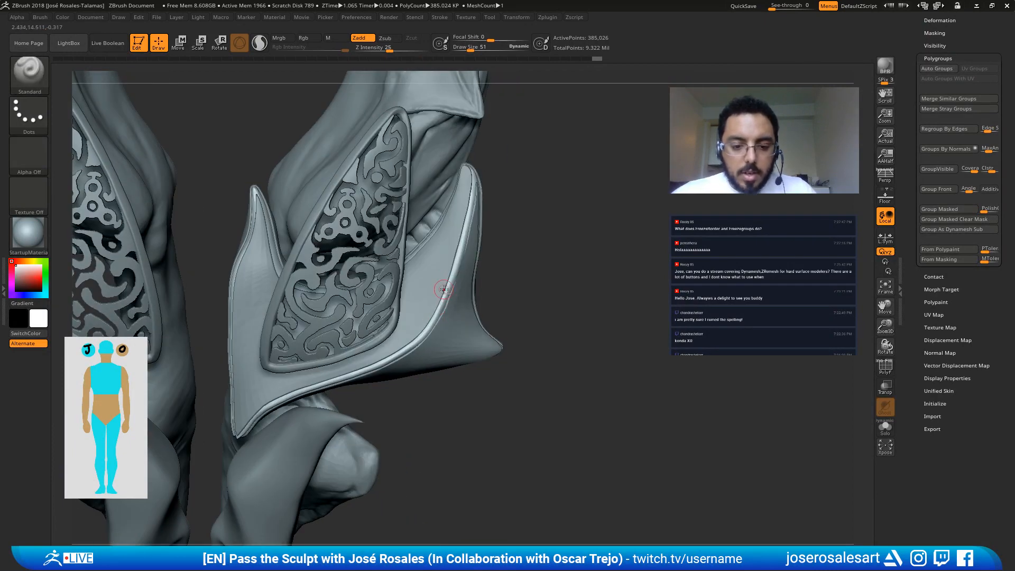
# Step: Build up the base plate along the inner border of the outer upper spike, up to its tip, with the Standard brush
pyautogui.moveTo(431, 312); pyautogui.dragTo(454, 312, button='right')
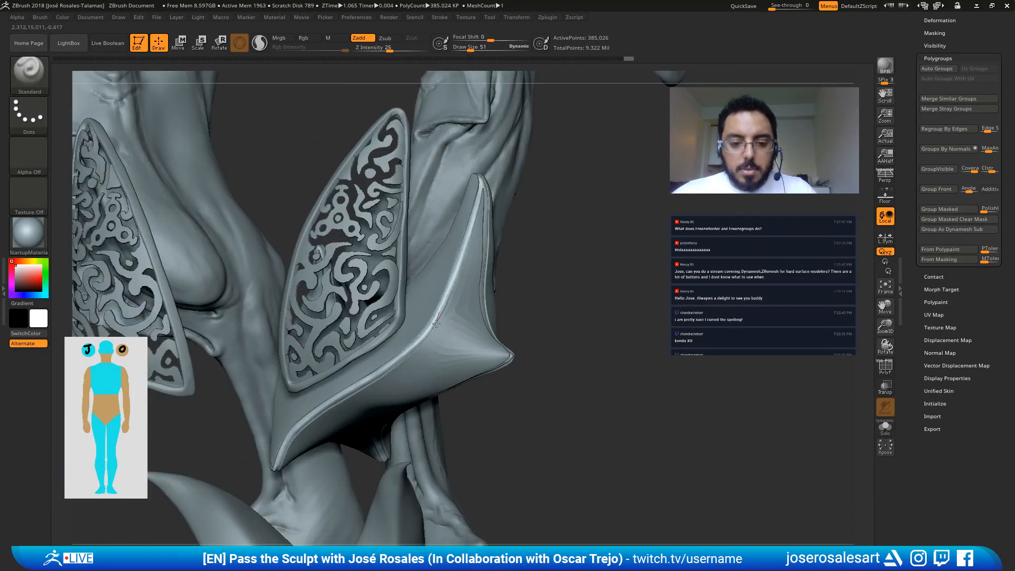
pyautogui.moveTo(437, 322); pyautogui.dragTo(469, 244)
pyautogui.moveTo(480, 201); pyautogui.dragTo(479, 197)
pyautogui.moveTo(443, 296); pyautogui.dragTo(458, 254, button='right')
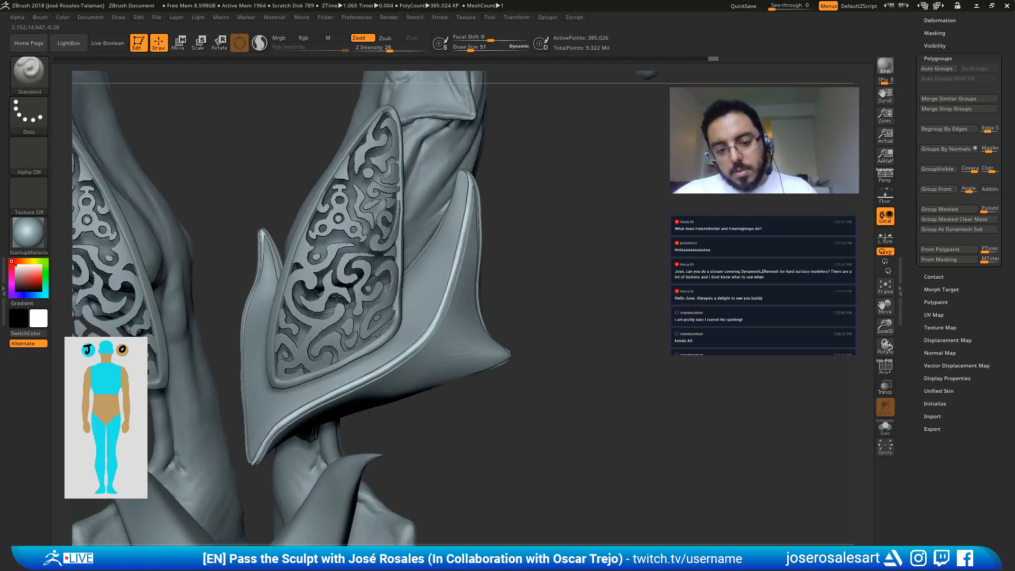
pyautogui.moveTo(406, 355); pyautogui.dragTo(477, 223, button='right')
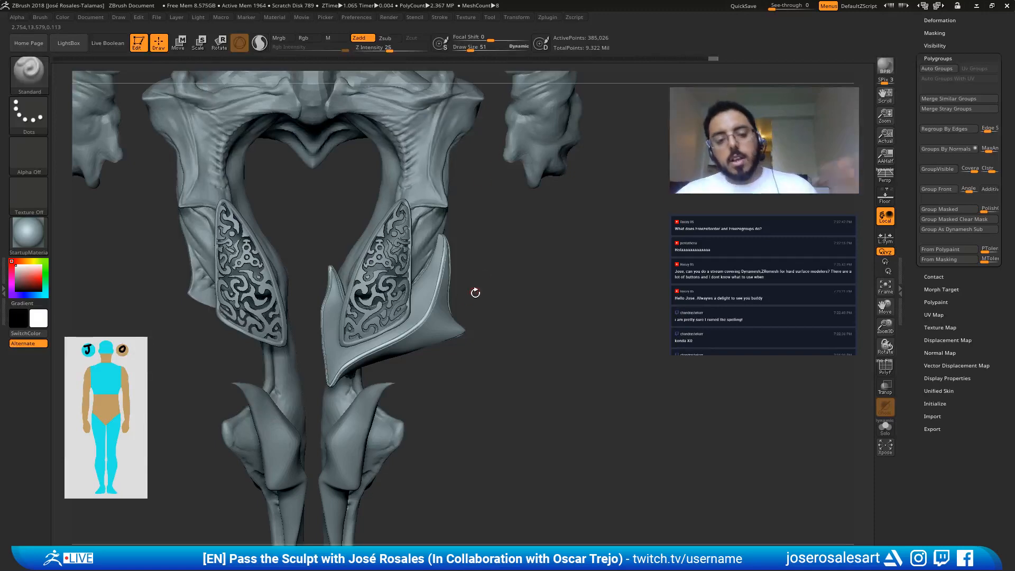
pyautogui.moveTo(474, 290)
pyautogui.mouseDown(button='right')
pyautogui.moveTo(459, 270)
pyautogui.moveTo(423, 262)
pyautogui.moveTo(453, 216)
pyautogui.moveTo(464, 158)
pyautogui.mouseUp(button='right')
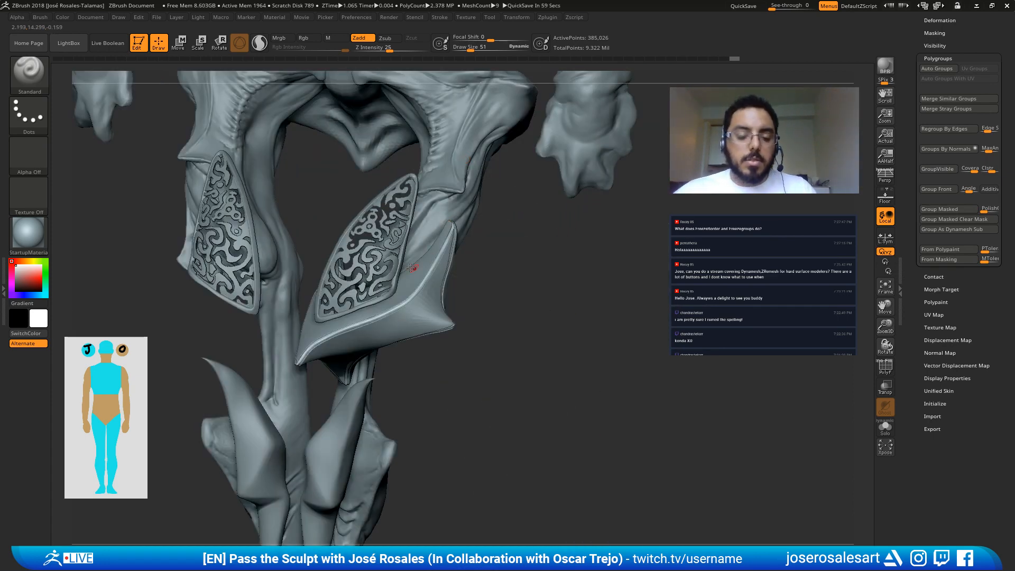
# Step: Set Z Intensity to 37 and draw size to 39, and sculpt the outer spike's border up to its tip
pyautogui.moveTo(411, 268); pyautogui.dragTo(418, 317, button='right')
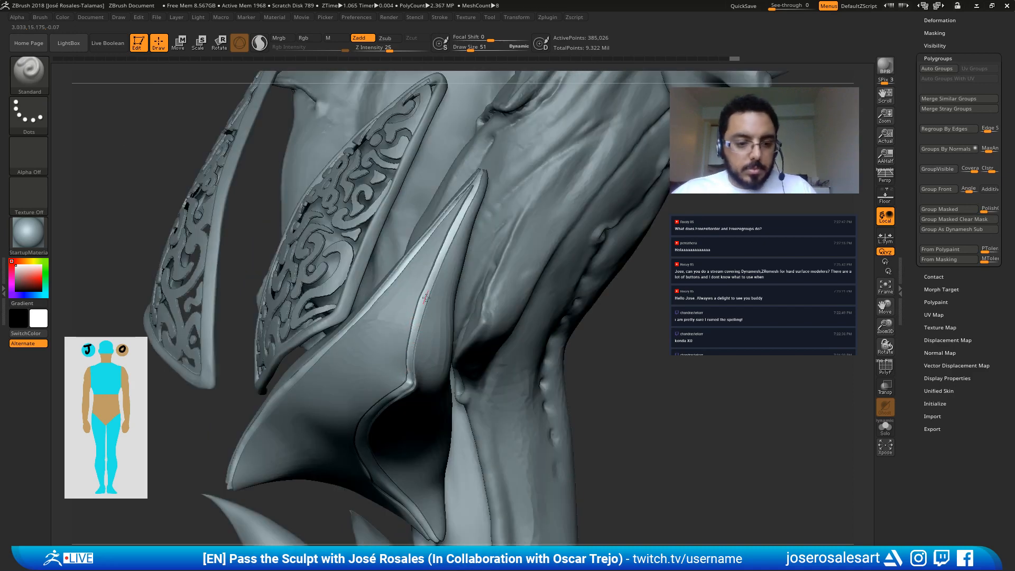
pyautogui.press('u')
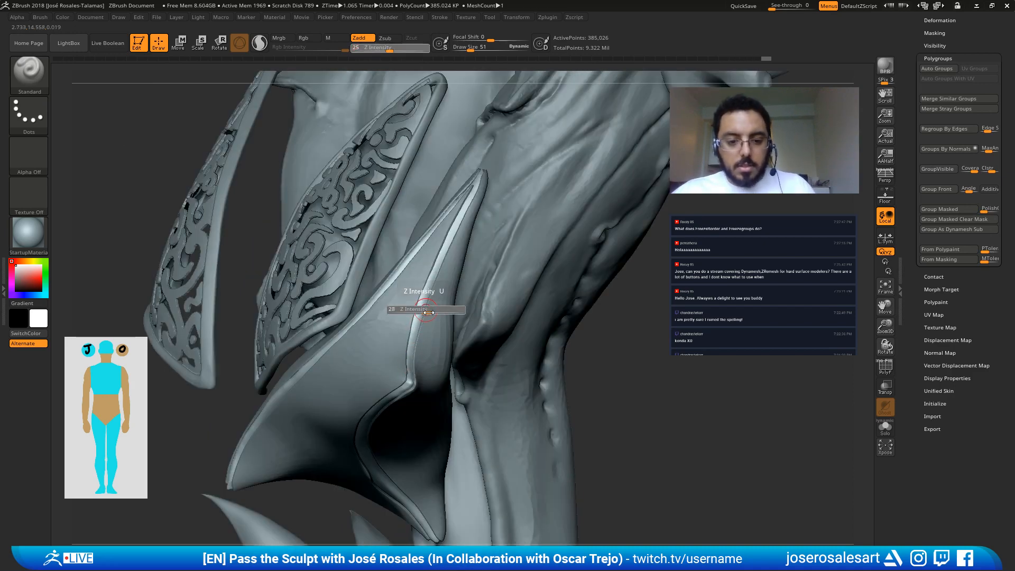
pyautogui.press('s')
pyautogui.moveTo(428, 312)
pyautogui.mouseDown()
pyautogui.moveTo(421, 317)
pyautogui.moveTo(429, 284)
pyautogui.moveTo(479, 179)
pyautogui.mouseUp()
pyautogui.moveTo(479, 178); pyautogui.dragTo(470, 207, button='right')
pyautogui.press('shift')
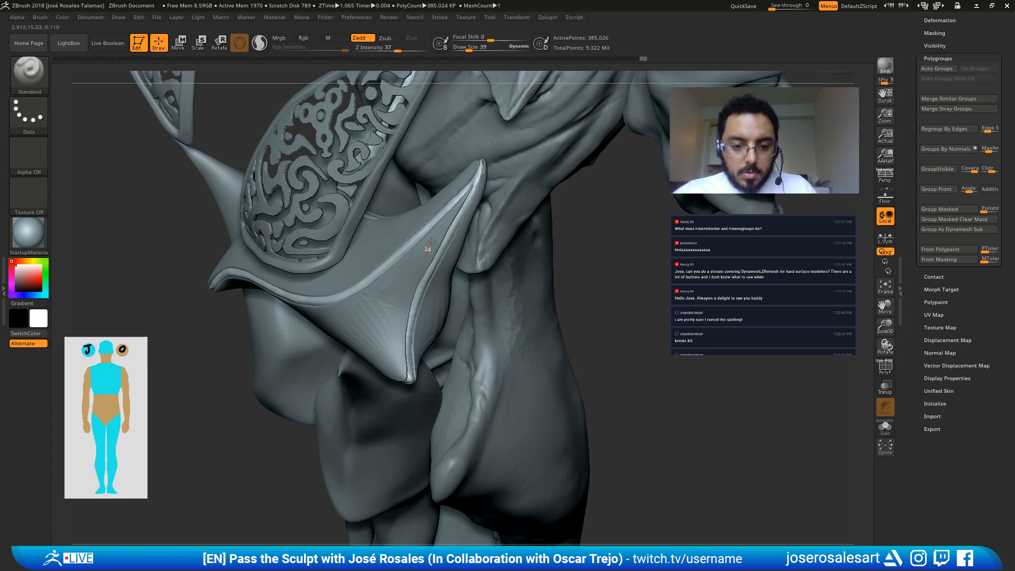
pyautogui.moveTo(429, 259); pyautogui.dragTo(447, 233)
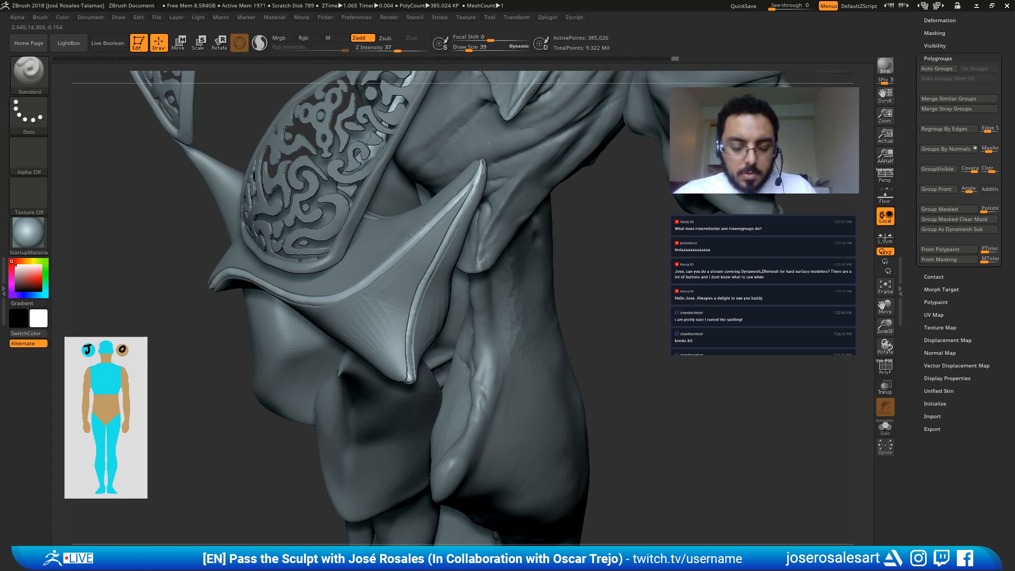
pyautogui.press('shift')
# Step: Build up the base plate's ridge on both sides of the outer side point and smooth the stretch running down from that point
pyautogui.moveTo(418, 296); pyautogui.dragTo(422, 291, button='right')
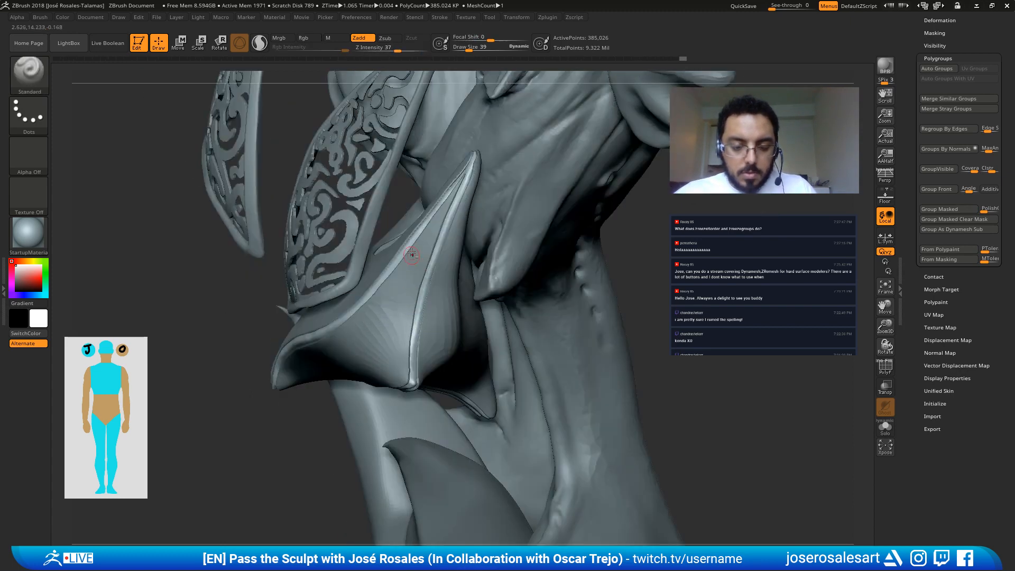
pyautogui.moveTo(415, 249); pyautogui.dragTo(433, 302, button='right')
pyautogui.moveTo(436, 317)
pyautogui.mouseDown()
pyautogui.moveTo(444, 278)
pyautogui.moveTo(439, 312)
pyautogui.mouseUp()
pyautogui.press('shift')
pyautogui.moveTo(418, 355)
pyautogui.mouseDown(button='right')
pyautogui.moveTo(449, 127)
pyautogui.moveTo(421, 175)
pyautogui.mouseUp(button='right')
pyautogui.moveTo(408, 193)
pyautogui.mouseDown()
pyautogui.moveTo(413, 162)
pyautogui.moveTo(409, 292)
pyautogui.moveTo(446, 375)
pyautogui.moveTo(417, 319)
pyautogui.moveTo(404, 186)
pyautogui.moveTo(408, 249)
pyautogui.mouseUp()
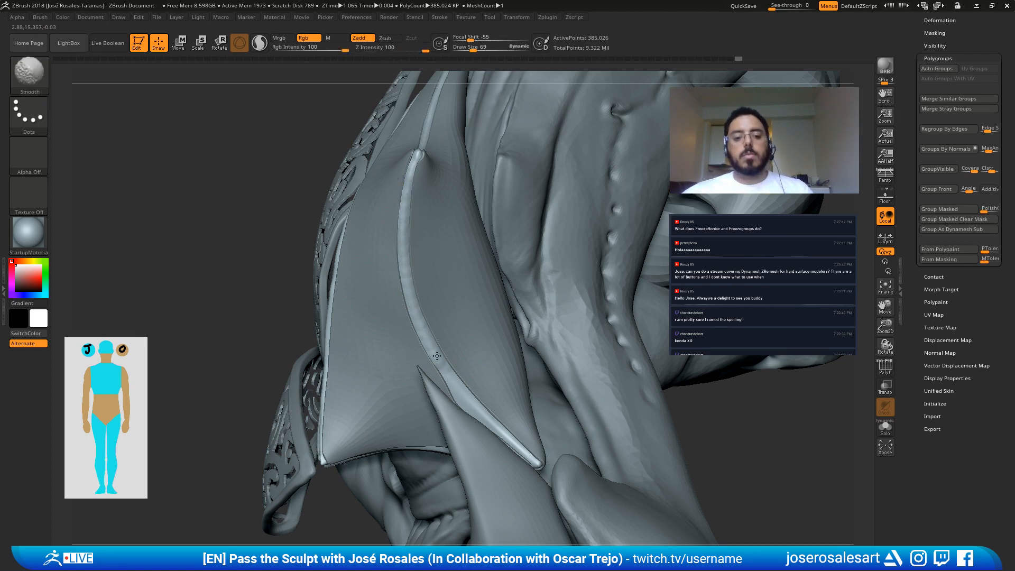
pyautogui.keyDown('shift'); pyautogui.moveTo(405, 192); pyautogui.dragTo(400, 241); pyautogui.keyUp('shift')
# Step: Set the draw size to 58, then sculpt and smooth the curved side ridge from the outer point down toward the rear tip
pyautogui.moveTo(385, 284); pyautogui.dragTo(449, 267, button='right')
pyautogui.press('s')
pyautogui.moveTo(401, 243); pyautogui.dragTo(401, 254)
pyautogui.moveTo(399, 320); pyautogui.dragTo(407, 317)
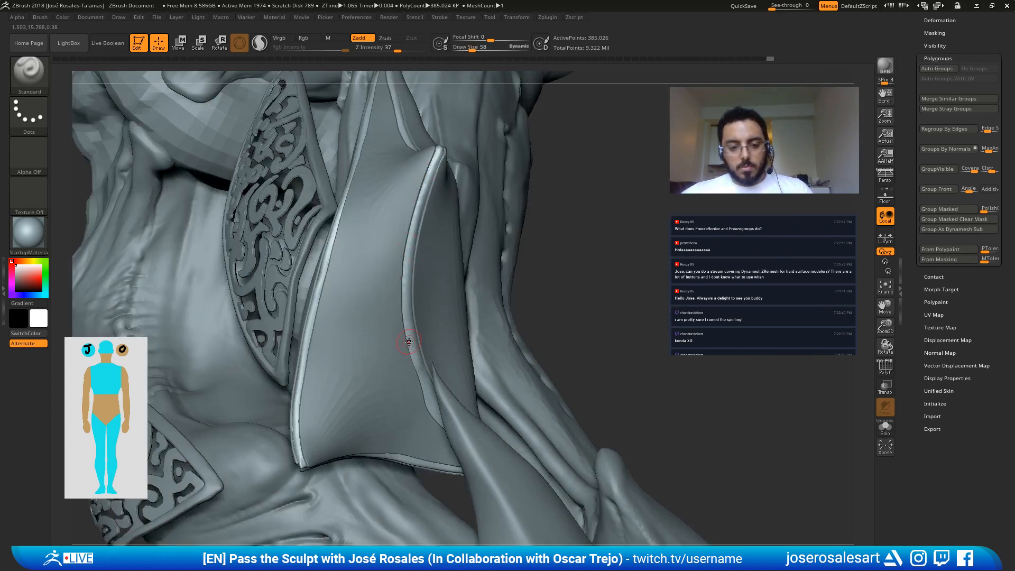
pyautogui.keyDown('shift'); pyautogui.moveTo(441, 149); pyautogui.dragTo(440, 153); pyautogui.keyUp('shift')
pyautogui.moveTo(424, 204); pyautogui.dragTo(381, 201, button='right')
pyautogui.moveTo(431, 172); pyautogui.dragTo(427, 276)
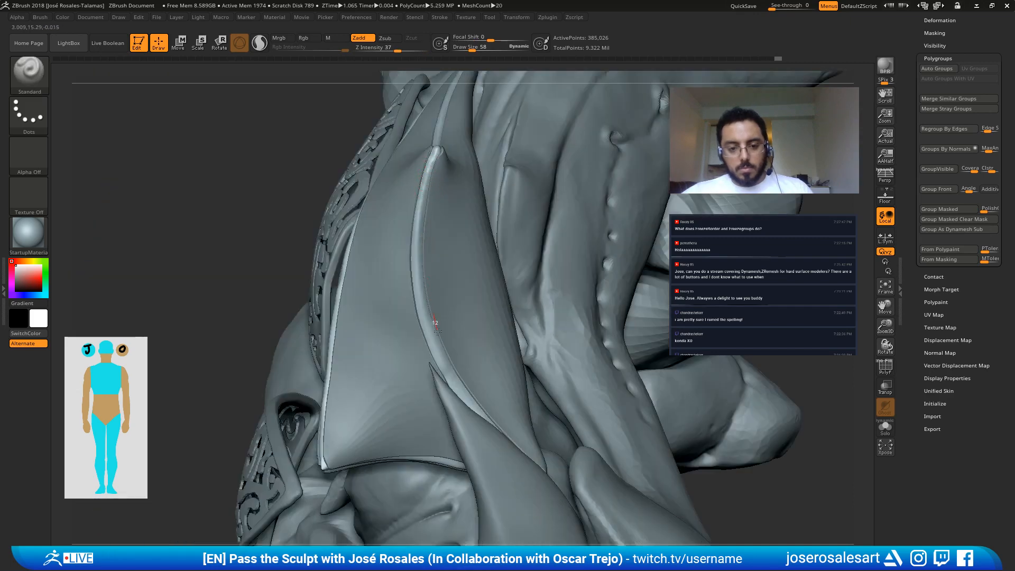
pyautogui.moveTo(452, 381); pyautogui.dragTo(450, 376)
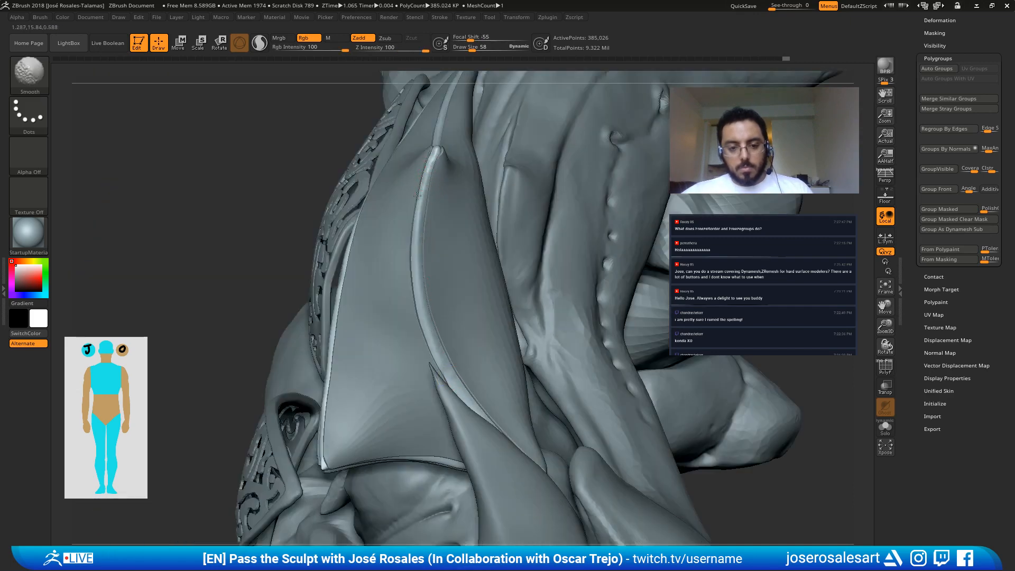
pyautogui.keyDown('shift'); pyautogui.moveTo(417, 196); pyautogui.dragTo(434, 158); pyautogui.keyUp('shift')
# Step: Isolate the base plate, frame it, and examine the sculpted ridges on their own and against the full creature
pyautogui.keyDown('ctrl'); pyautogui.moveTo(326, 125); pyautogui.dragTo(349, 108, button='right'); pyautogui.keyUp('ctrl')
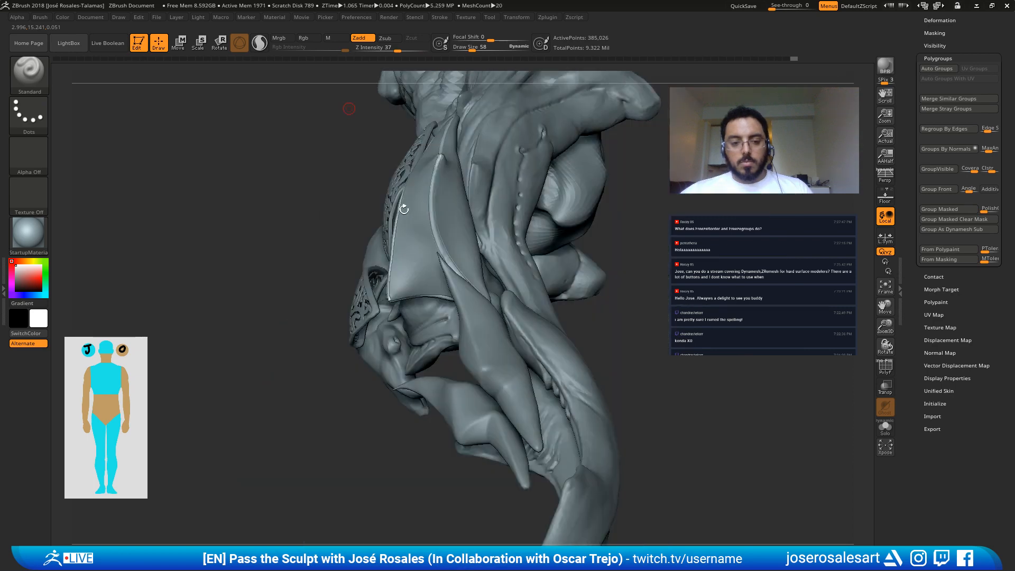
pyautogui.moveTo(404, 210); pyautogui.dragTo(459, 288, button='right')
pyautogui.hotkey('shift', 's')
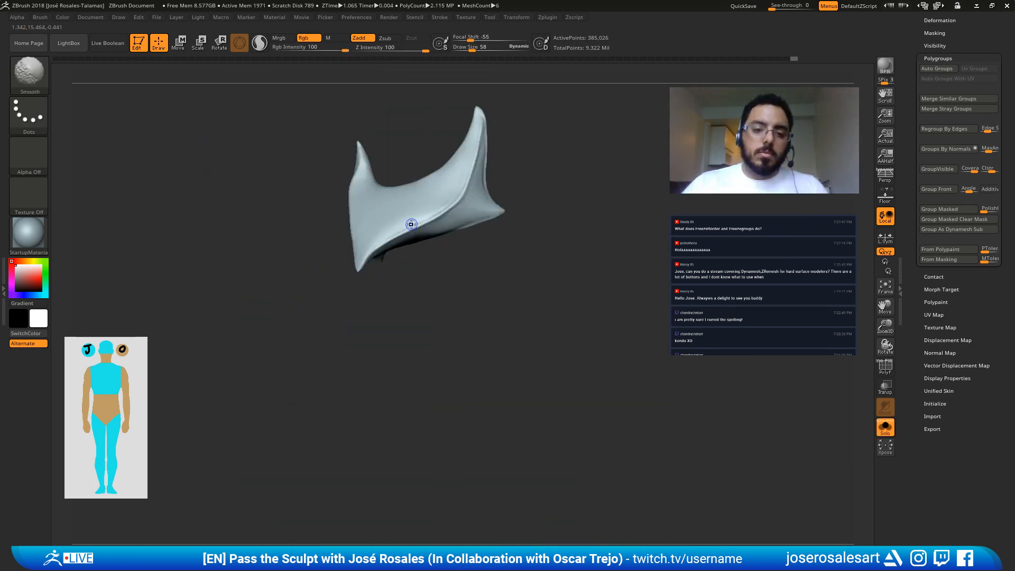
pyautogui.moveTo(411, 224)
pyautogui.mouseDown(button='right')
pyautogui.moveTo(453, 230)
pyautogui.moveTo(428, 217)
pyautogui.moveTo(383, 324)
pyautogui.mouseUp(button='right')
pyautogui.press('f')
pyautogui.hotkey('shift', 's')
pyautogui.hotkey('shift', 's')
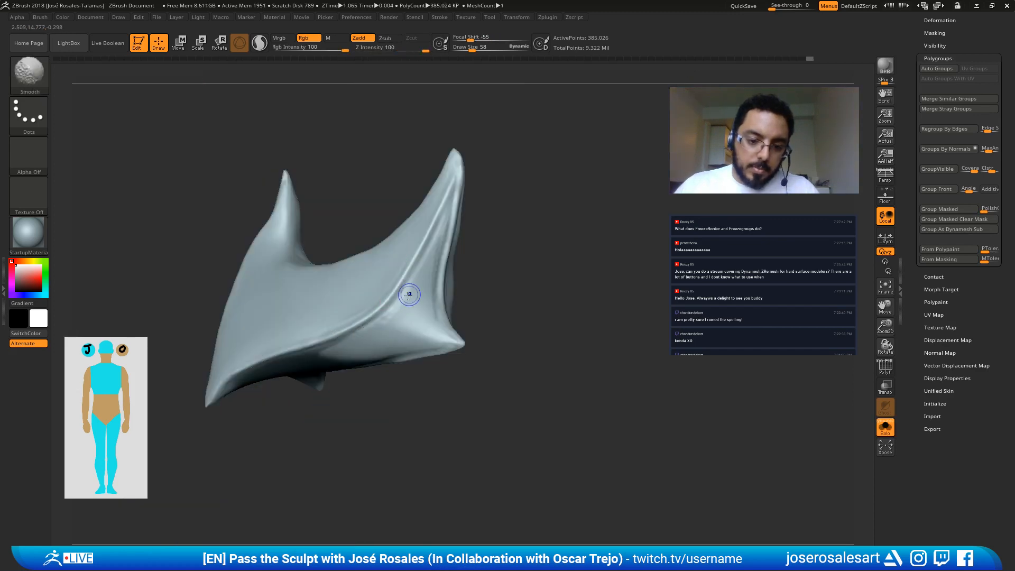
pyautogui.hotkey('shift', 's')
# Step: Sculpt the base plate's inner side ridge down to its pointed lower tip with Standard brush strokes
pyautogui.moveTo(396, 298)
pyautogui.mouseDown(button='right')
pyautogui.moveTo(423, 228)
pyautogui.moveTo(301, 309)
pyautogui.moveTo(235, 320)
pyautogui.moveTo(570, 240)
pyautogui.moveTo(372, 336)
pyautogui.moveTo(400, 215)
pyautogui.moveTo(443, 309)
pyautogui.mouseUp(button='right')
pyautogui.moveTo(443, 309)
pyautogui.mouseDown()
pyautogui.moveTo(410, 424)
pyautogui.moveTo(420, 372)
pyautogui.mouseUp()
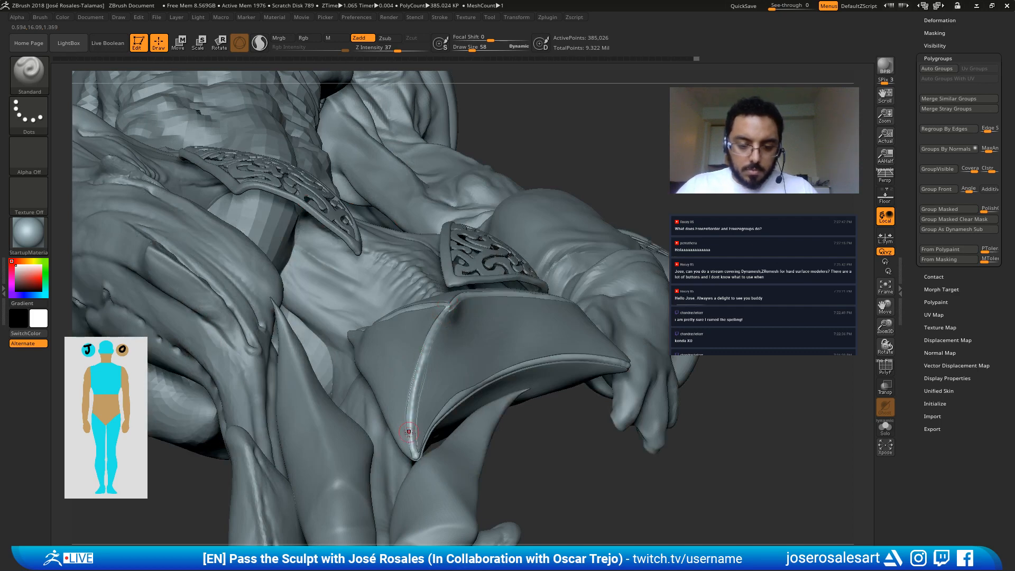
pyautogui.moveTo(409, 433); pyautogui.dragTo(432, 332)
pyautogui.moveTo(422, 389); pyautogui.dragTo(463, 376, button='right')
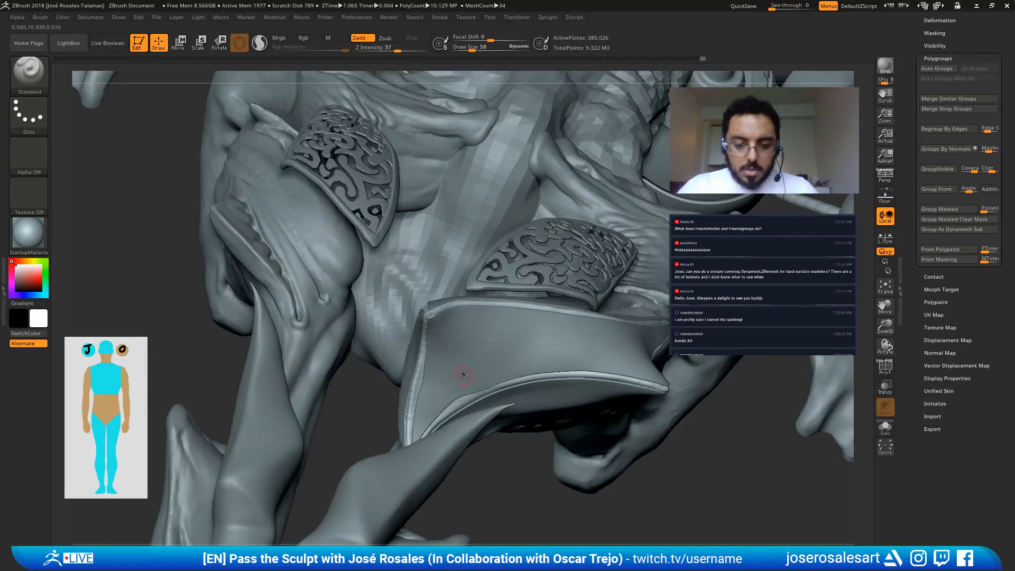
# Step: Switch to the Move brush and make the raised panel subtool PM3D_Sphere3D1_6 active
pyautogui.press('b')
pyautogui.press('m')
pyautogui.press('v')
pyautogui.click(46, 84)
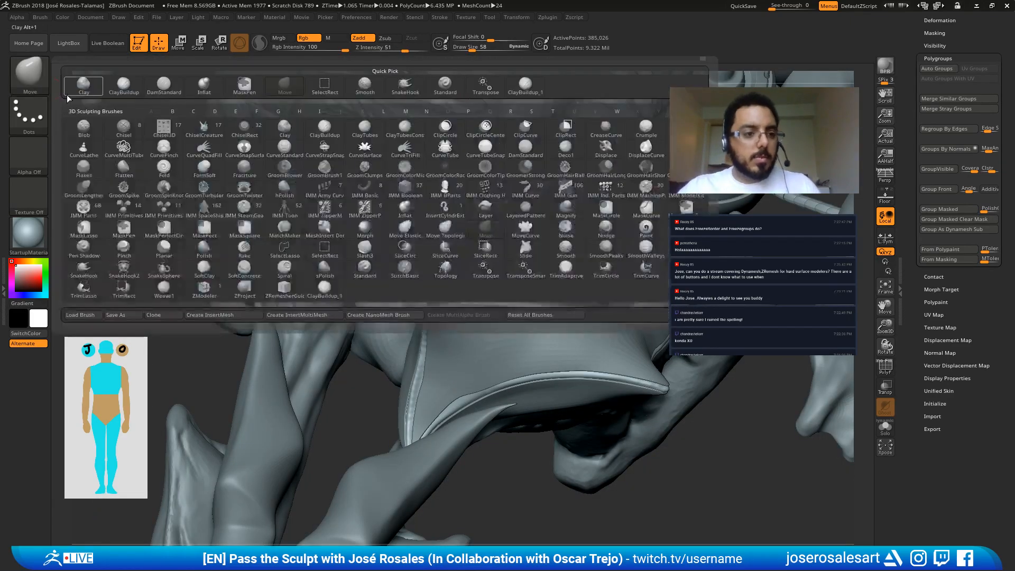
pyautogui.click(41, 17)
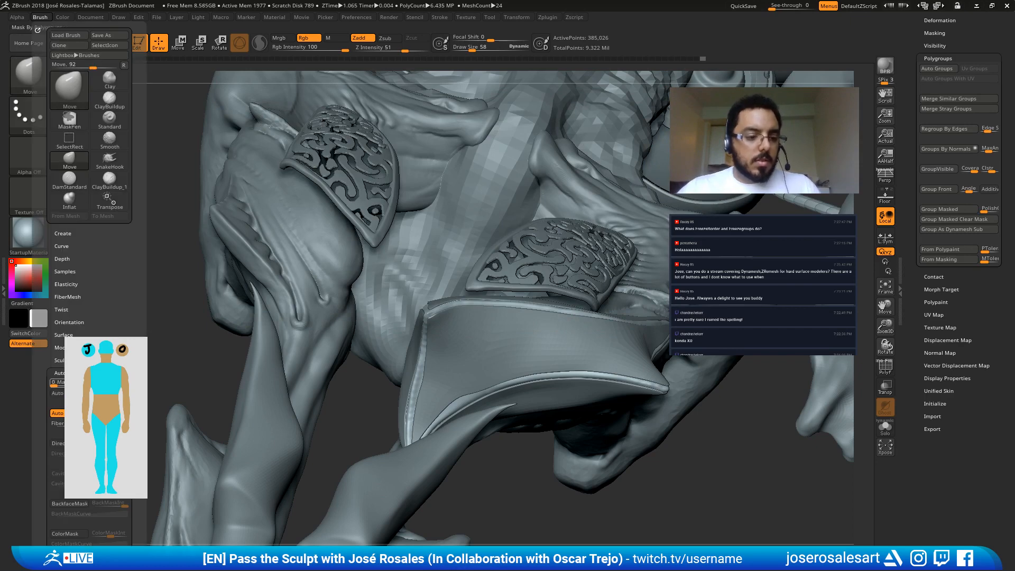
pyautogui.keyDown('alt'); pyautogui.click(426, 385); pyautogui.keyUp('alt')
pyautogui.moveTo(422, 318); pyautogui.dragTo(415, 385, button='right')
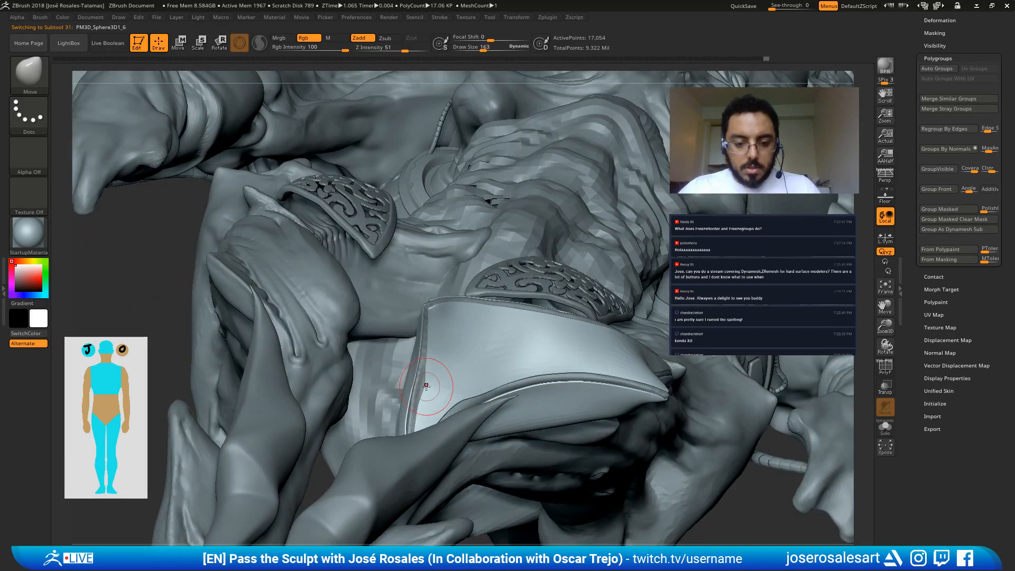
# Step: Nudge the panel's edges around the lower inner tip with the Move brush, reducing the draw size to 124
pyautogui.moveTo(423, 388); pyautogui.dragTo(424, 385)
pyautogui.moveTo(425, 395); pyautogui.dragTo(463, 390, button='right')
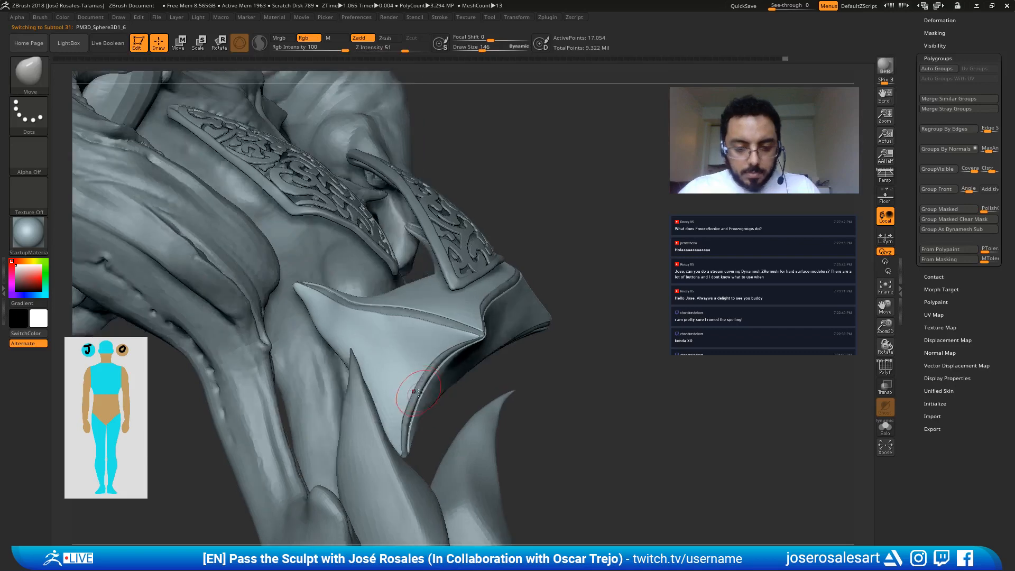
pyautogui.moveTo(390, 457); pyautogui.dragTo(404, 424, button='right')
pyautogui.moveTo(400, 429); pyautogui.dragTo(402, 426)
pyautogui.press('[')
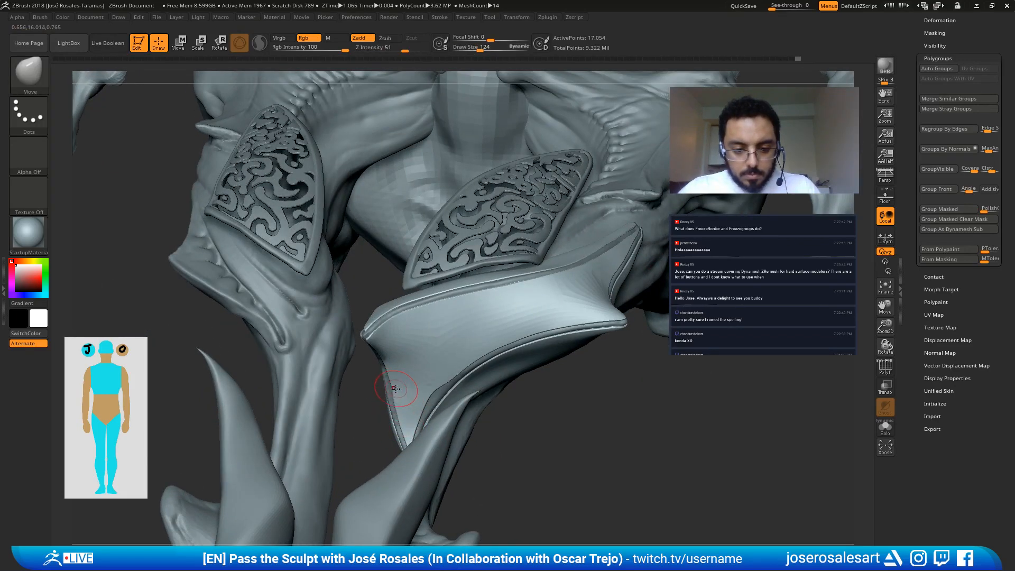
pyautogui.moveTo(393, 391); pyautogui.dragTo(398, 392)
pyautogui.moveTo(432, 389); pyautogui.dragTo(440, 388, button='right')
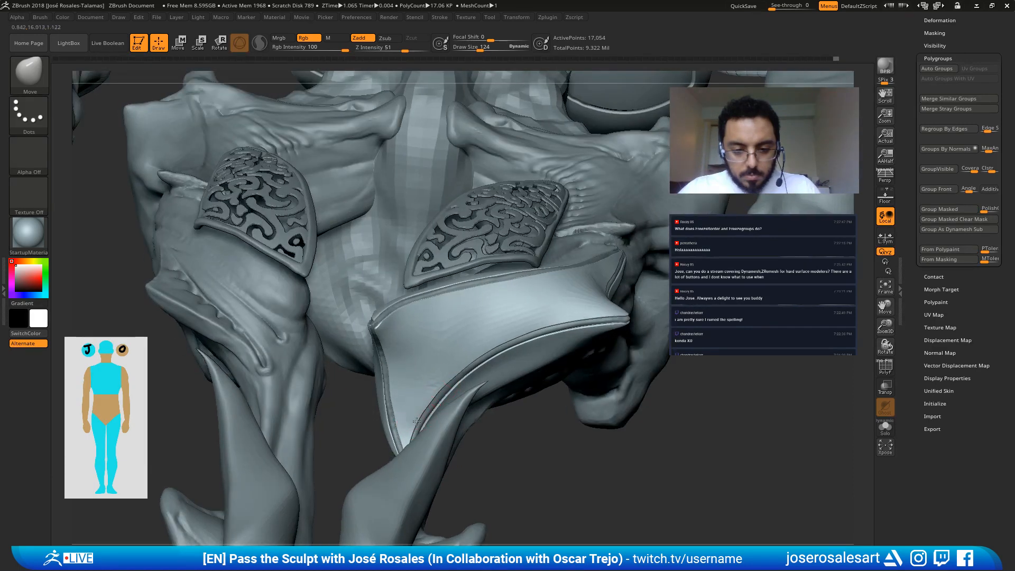
pyautogui.moveTo(432, 401); pyautogui.dragTo(435, 398)
# Step: Refine the panel's lower edge and tip with the Move brush at draw size 157, isolating the panel for the last adjustments
pyautogui.moveTo(443, 349); pyautogui.dragTo(459, 307, button='right')
pyautogui.moveTo(469, 351); pyautogui.dragTo(471, 347)
pyautogui.moveTo(443, 392); pyautogui.dragTo(451, 415, button='right')
pyautogui.press('s')
pyautogui.moveTo(451, 417); pyautogui.dragTo(454, 416)
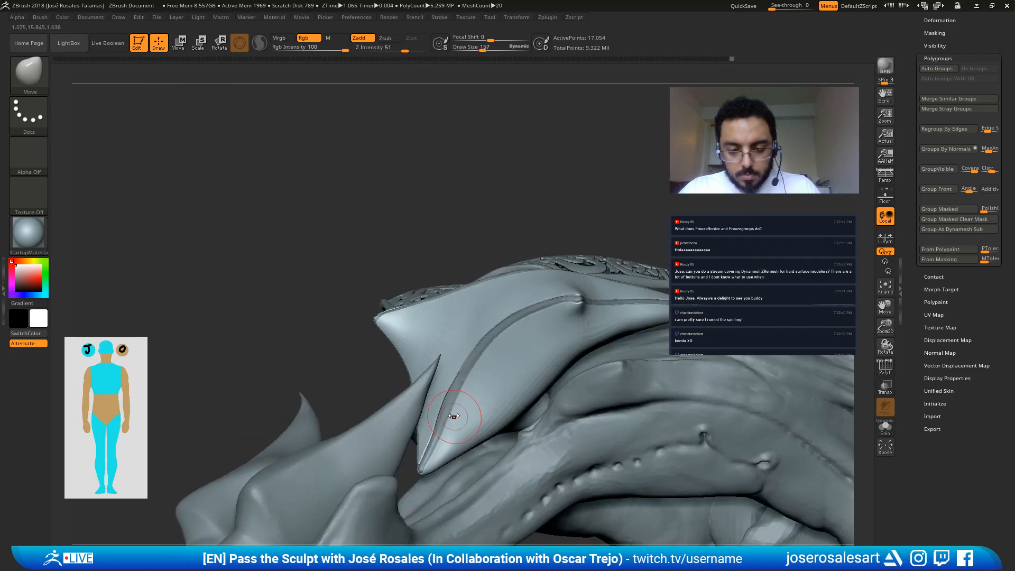
pyautogui.moveTo(454, 416); pyautogui.dragTo(436, 375, button='right')
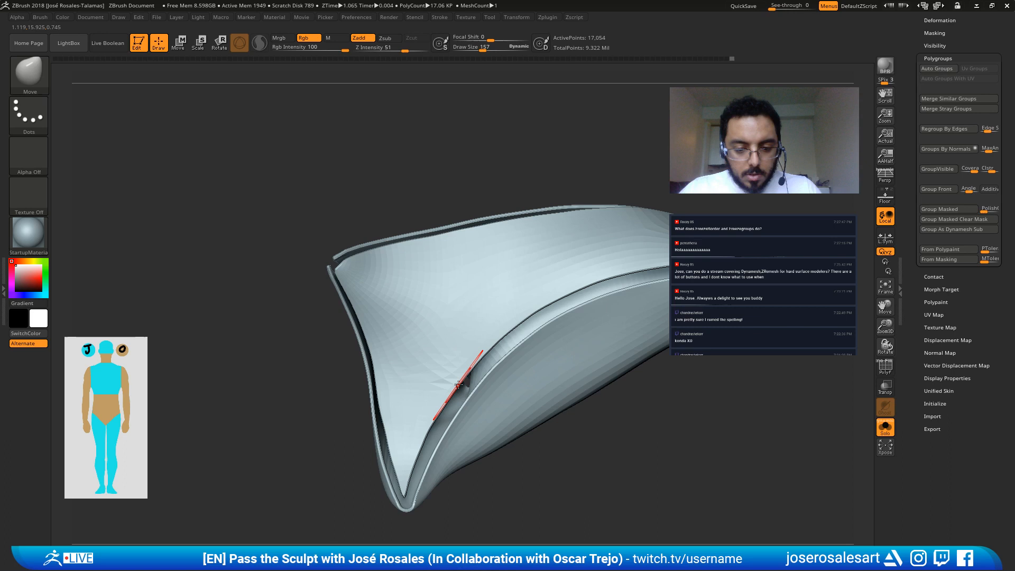
pyautogui.moveTo(458, 390); pyautogui.dragTo(464, 383)
pyautogui.moveTo(428, 422); pyautogui.dragTo(431, 427)
# Step: Examine the isolated panel from several sides, and check the armour plate's fit against the whole creature
pyautogui.moveTo(525, 315)
pyautogui.keyDown('alt'); pyautogui.mouseDown(button='right')
pyautogui.moveTo(431, 349)
pyautogui.moveTo(473, 324)
pyautogui.moveTo(331, 321)
pyautogui.moveTo(411, 348)
pyautogui.mouseUp(button='right'); pyautogui.keyUp('alt')
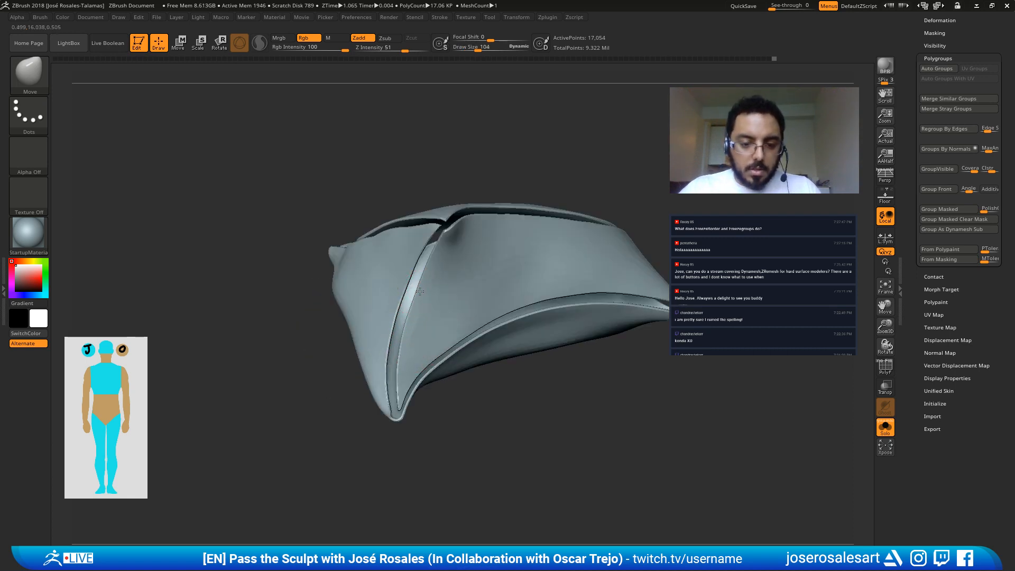
pyautogui.keyDown('ctrl'); pyautogui.moveTo(408, 279); pyautogui.dragTo(404, 322, button='right'); pyautogui.keyUp('ctrl')
pyautogui.moveTo(404, 323); pyautogui.dragTo(322, 295, button='right')
pyautogui.moveTo(322, 295); pyautogui.dragTo(377, 286, button='right')
pyautogui.hotkey('alt', 's')
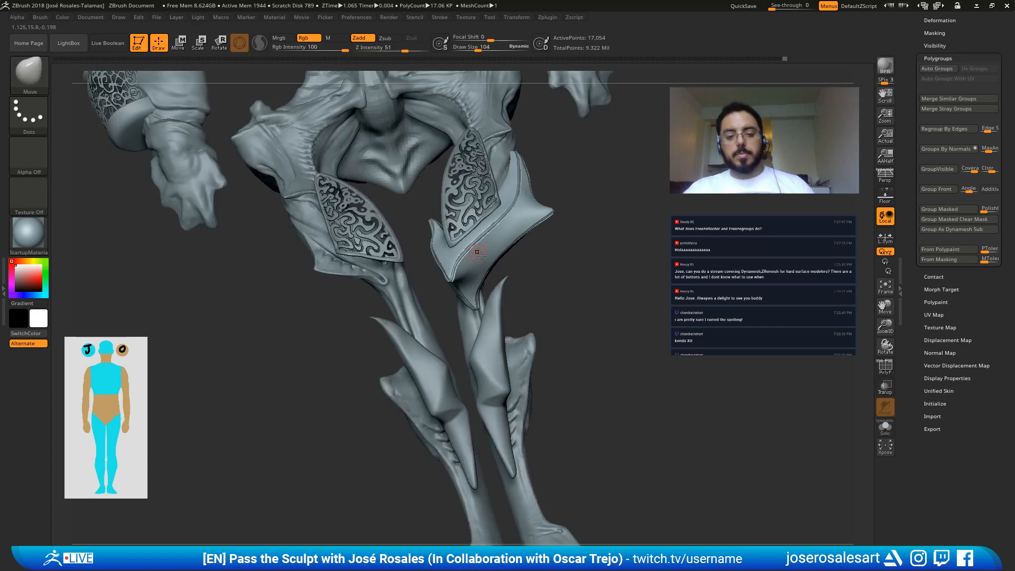
pyautogui.moveTo(476, 249); pyautogui.dragTo(501, 167, button='right')
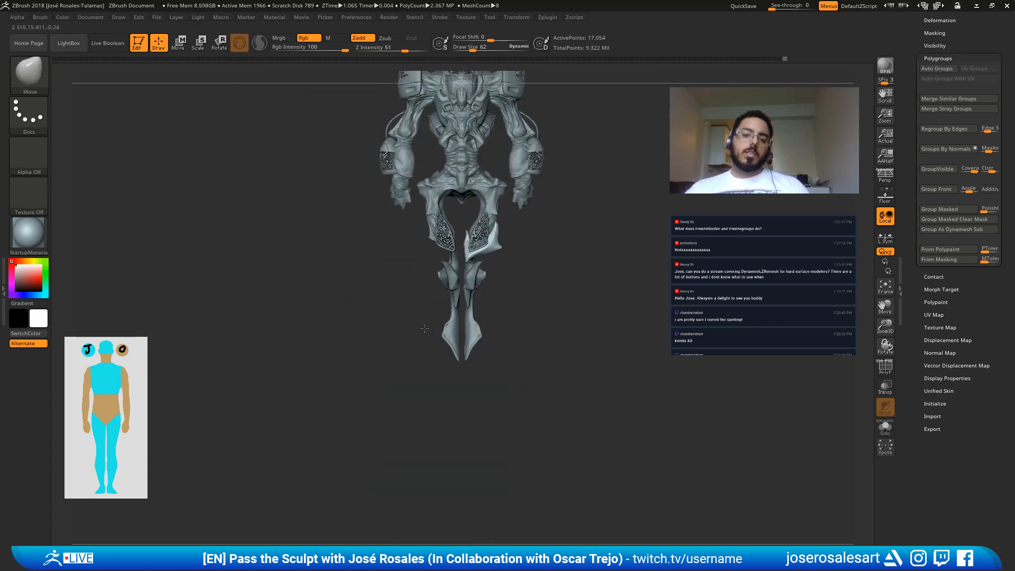
pyautogui.moveTo(424, 328); pyautogui.dragTo(455, 332, button='right')
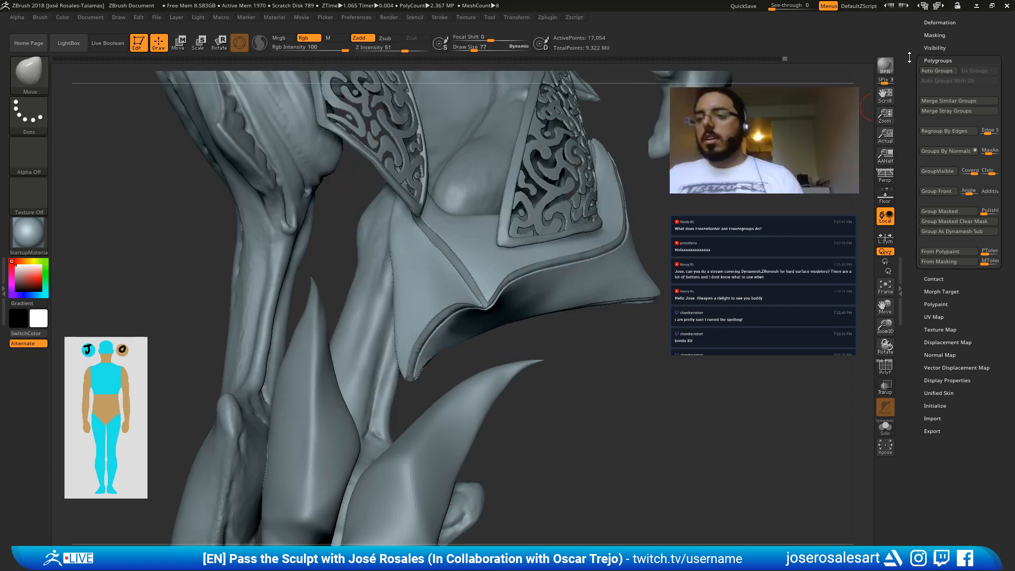
# Step: Hide every subtool except the two armour plate pieces, PM3D_Sphere3D1_6 and PM3D_Sphere3D1_5
pyautogui.scroll(10, 957, 127)
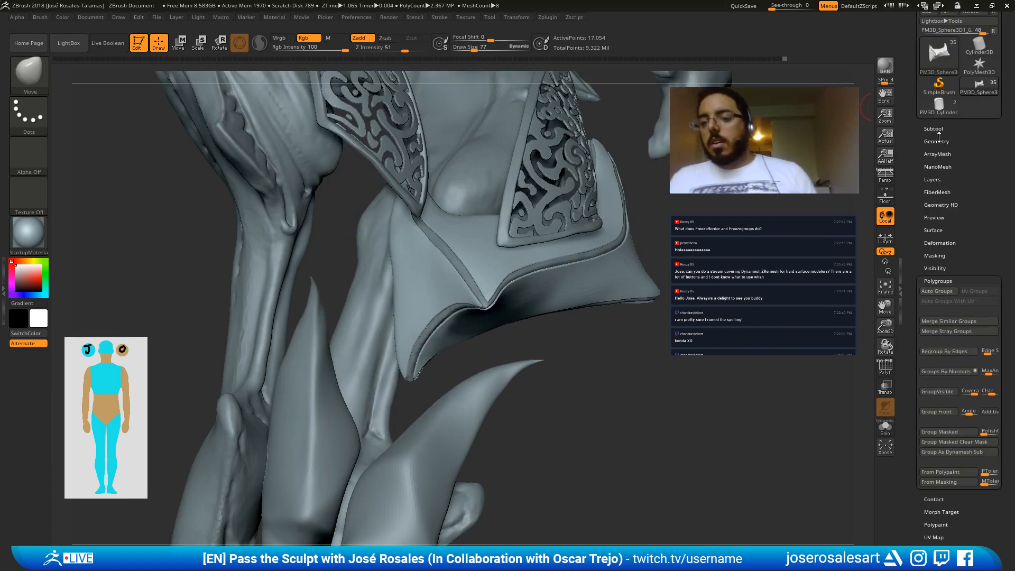
pyautogui.click(992, 140)
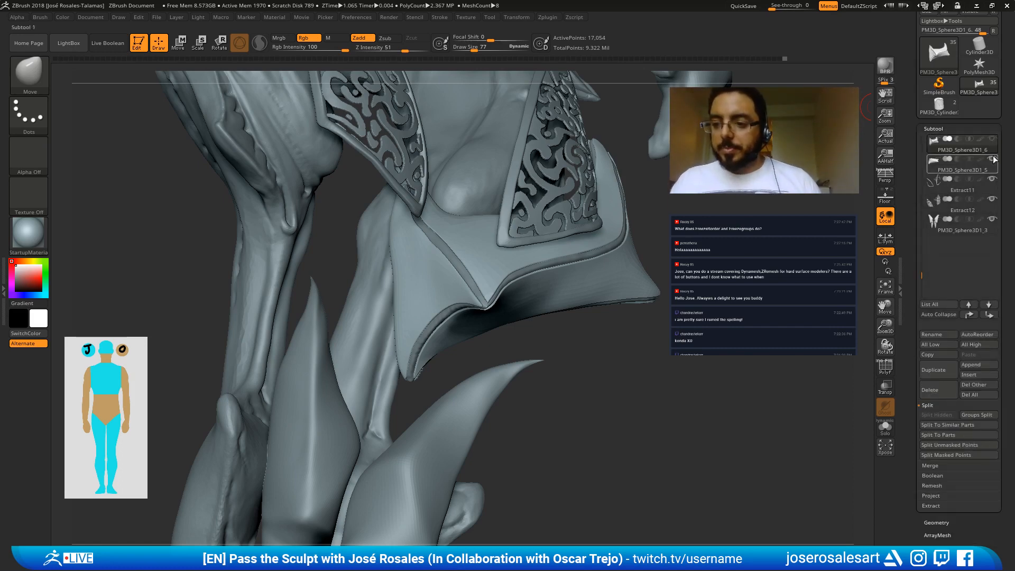
pyautogui.click(991, 162)
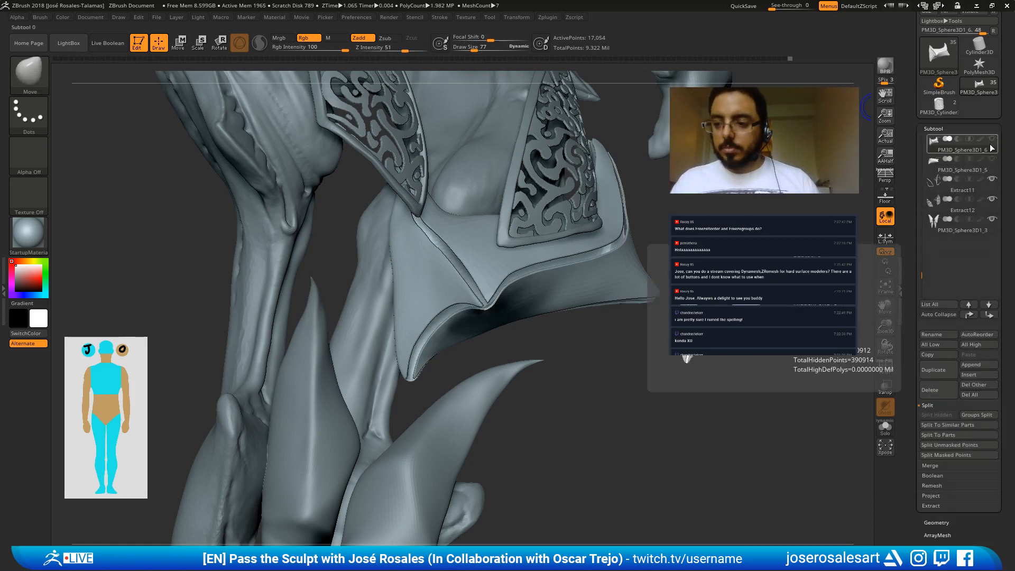
pyautogui.click(993, 142)
pyautogui.keyDown('shift'); pyautogui.click(993, 139); pyautogui.keyUp('shift')
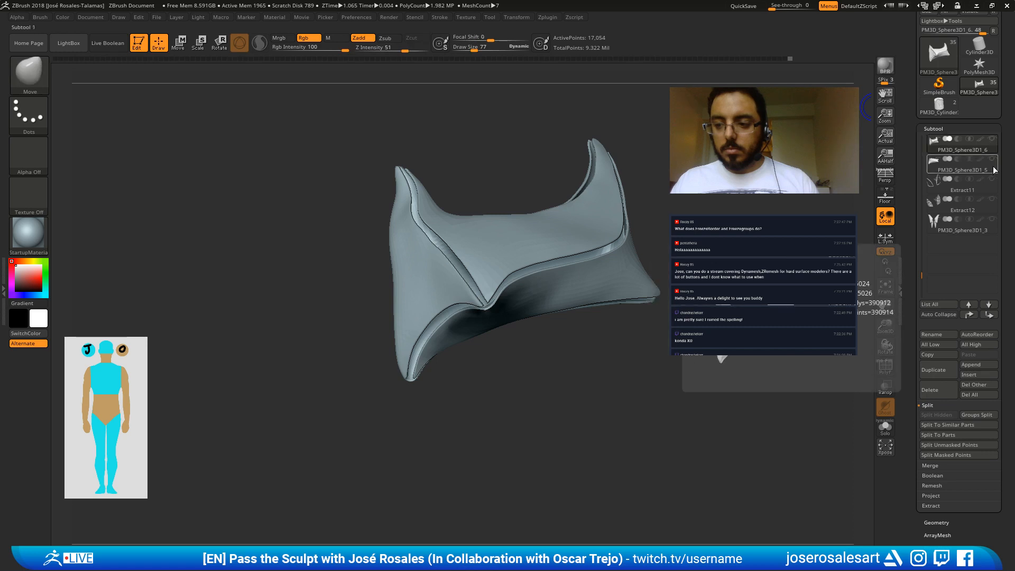
pyautogui.click(991, 141)
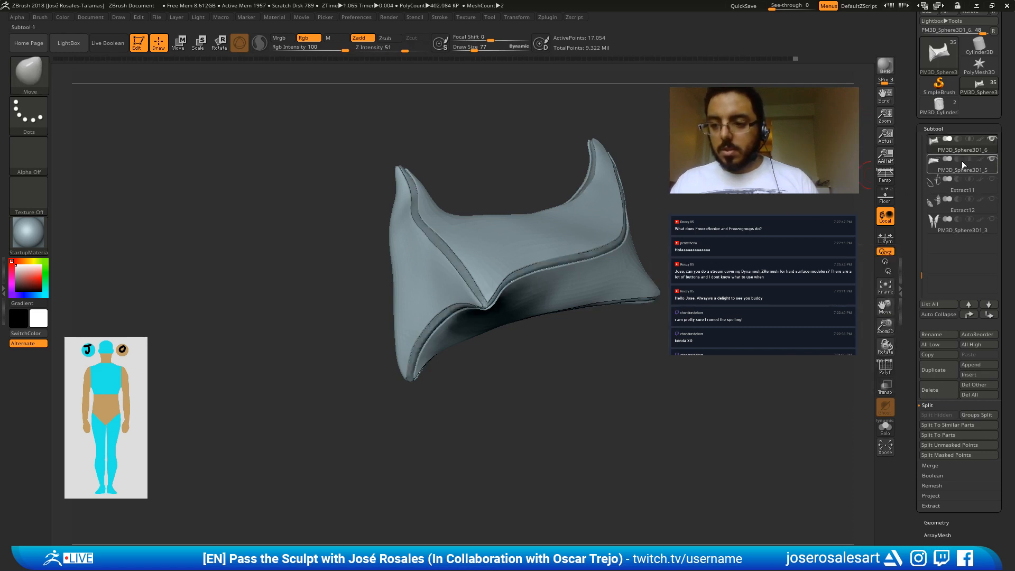
# Step: Isolate the base plate subtool PM3D_Sphere3D1_5 and choose the Standard brush for sculpting its ridges
pyautogui.moveTo(382, 294); pyautogui.dragTo(462, 250)
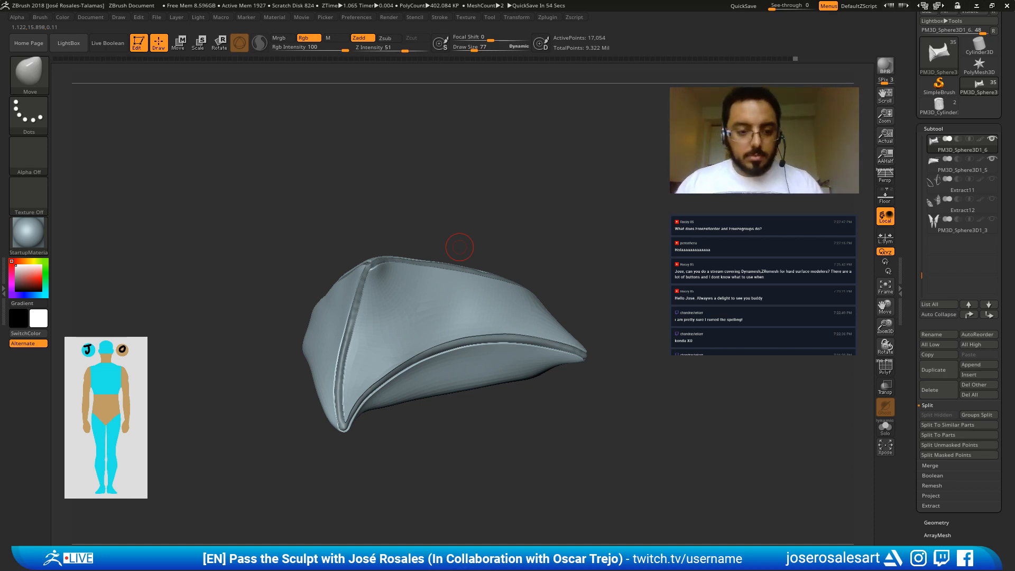
pyautogui.moveTo(451, 251); pyautogui.dragTo(396, 267)
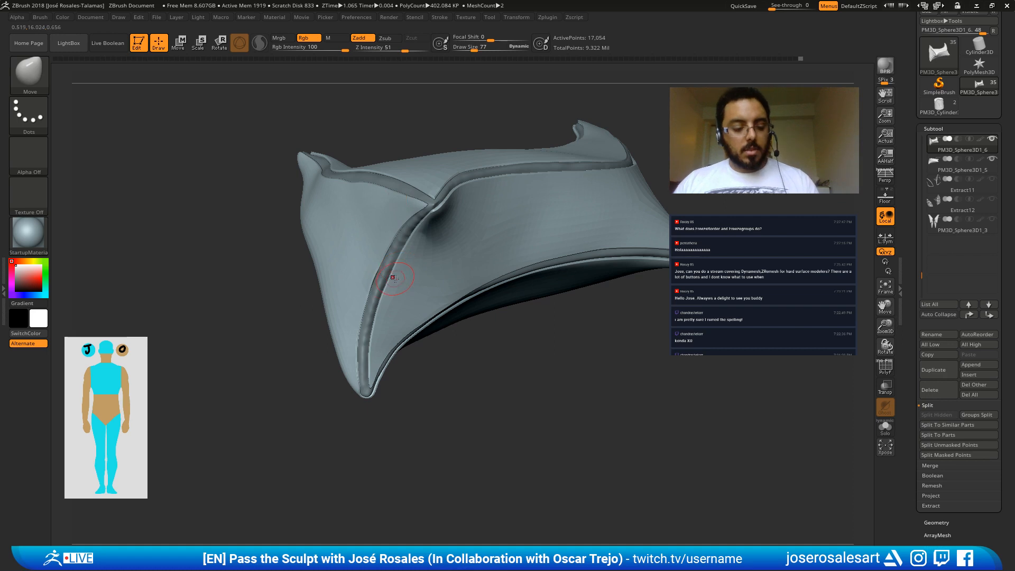
pyautogui.press('b')
pyautogui.press('s')
pyautogui.press('t')
pyautogui.keyDown('alt'); pyautogui.click(399, 253); pyautogui.keyUp('alt')
pyautogui.moveTo(399, 252); pyautogui.dragTo(446, 178)
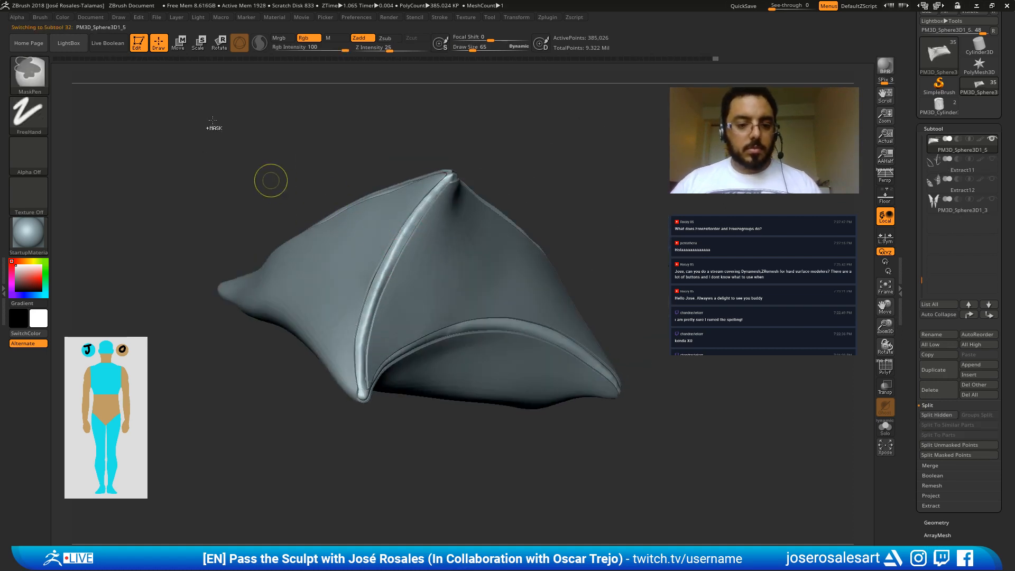
# Step: Build up the raised ridges along the base plate's edges with the Standard brush at draw size 65, smoothing them
pyautogui.click(17, 17)
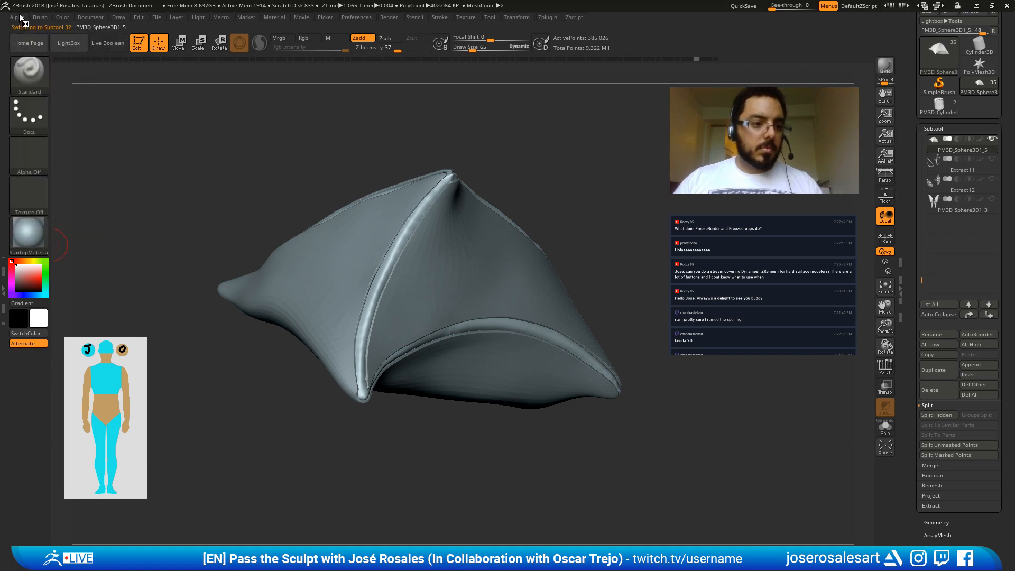
pyautogui.click(40, 17)
pyautogui.moveTo(423, 306)
pyautogui.mouseDown(button='right')
pyautogui.moveTo(442, 370)
pyautogui.moveTo(436, 354)
pyautogui.mouseUp(button='right')
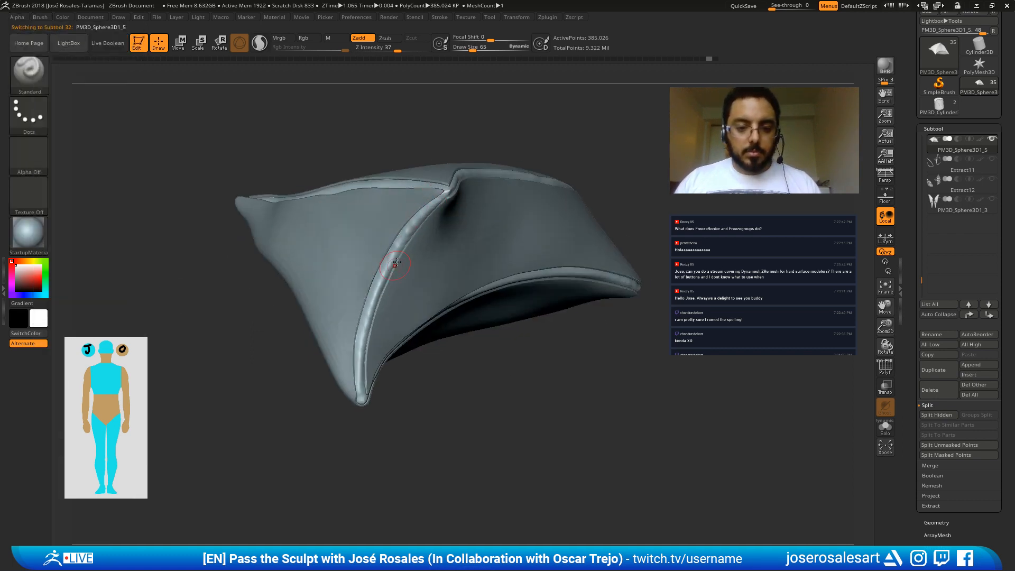
pyautogui.press('shift')
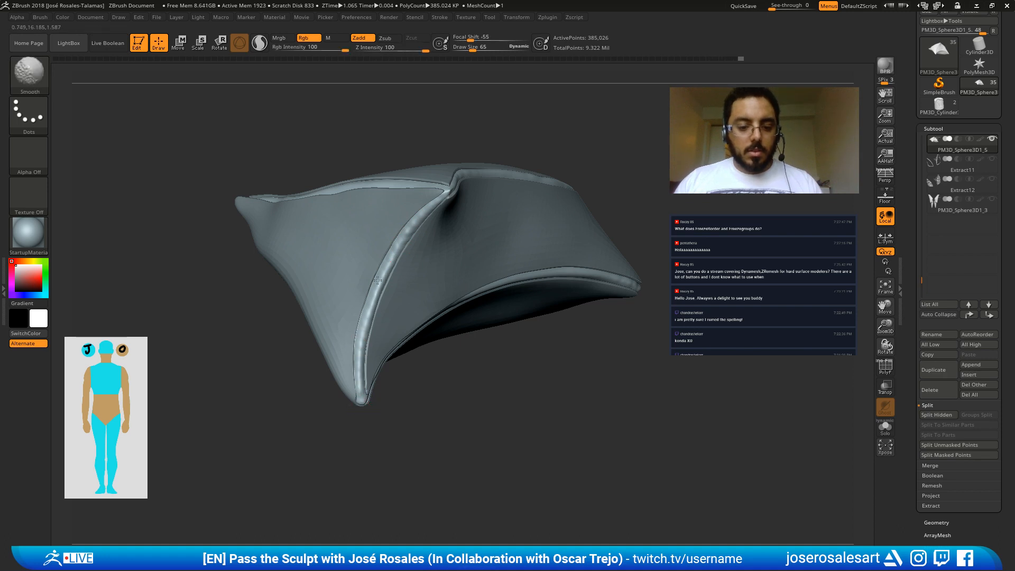
pyautogui.moveTo(392, 223); pyautogui.dragTo(145, 265, button='right')
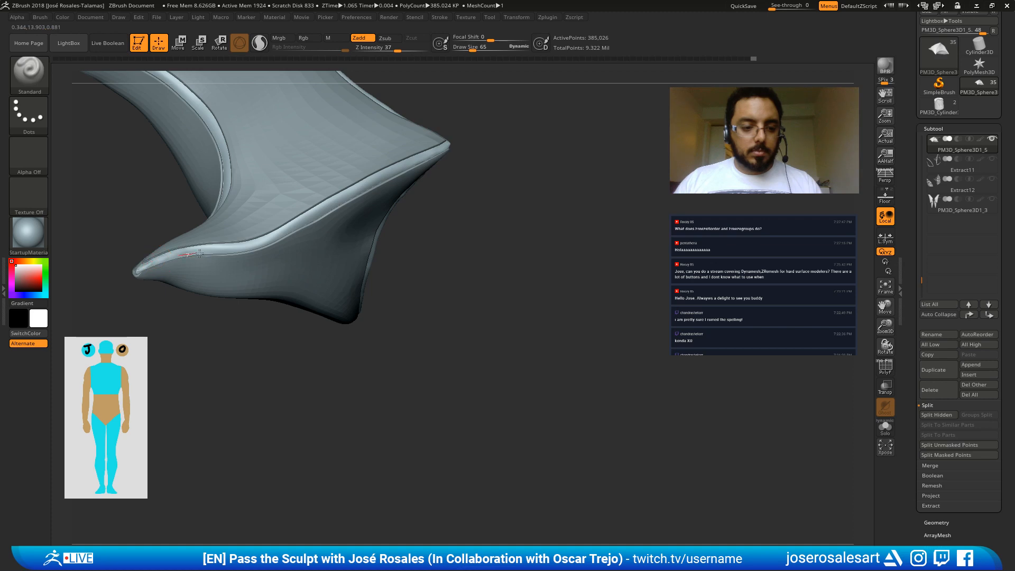
pyautogui.moveTo(260, 248); pyautogui.dragTo(447, 144)
pyautogui.press('shift')
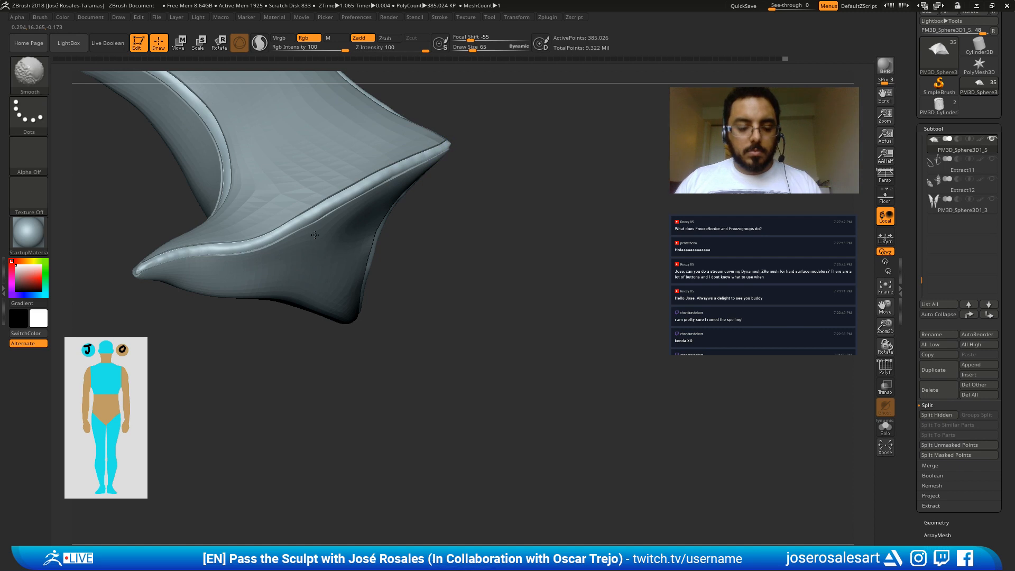
pyautogui.moveTo(315, 234)
pyautogui.mouseDown(button='right')
pyautogui.moveTo(381, 233)
pyautogui.moveTo(315, 231)
pyautogui.moveTo(344, 216)
pyautogui.mouseUp(button='right')
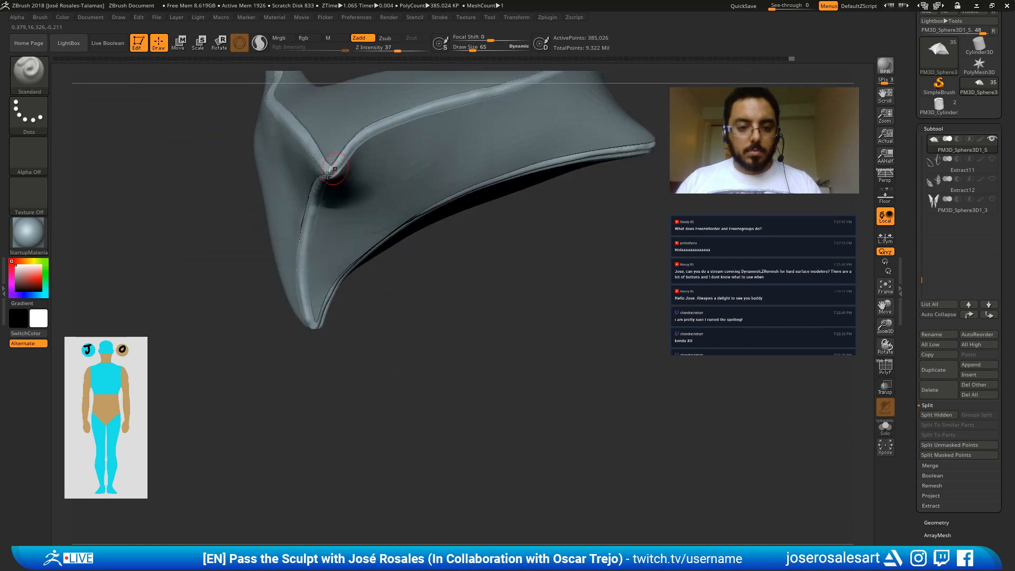
# Step: Swell the corner where the base plate's ridges meet with the Inflat brush and smooth around it
pyautogui.press('b')
pyautogui.press('i')
pyautogui.press('n')
pyautogui.moveTo(335, 173); pyautogui.dragTo(328, 173, button='right')
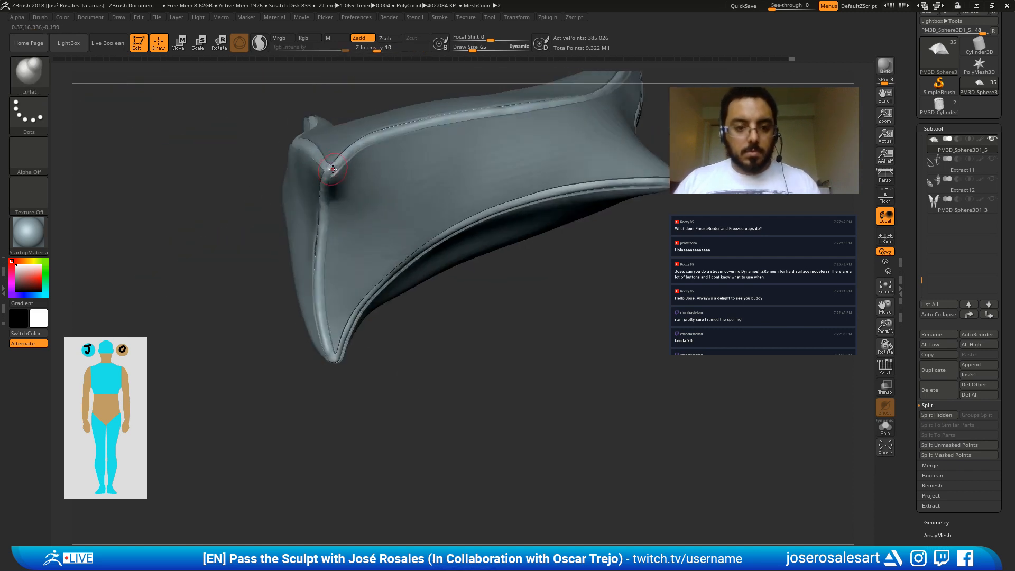
pyautogui.press('shift')
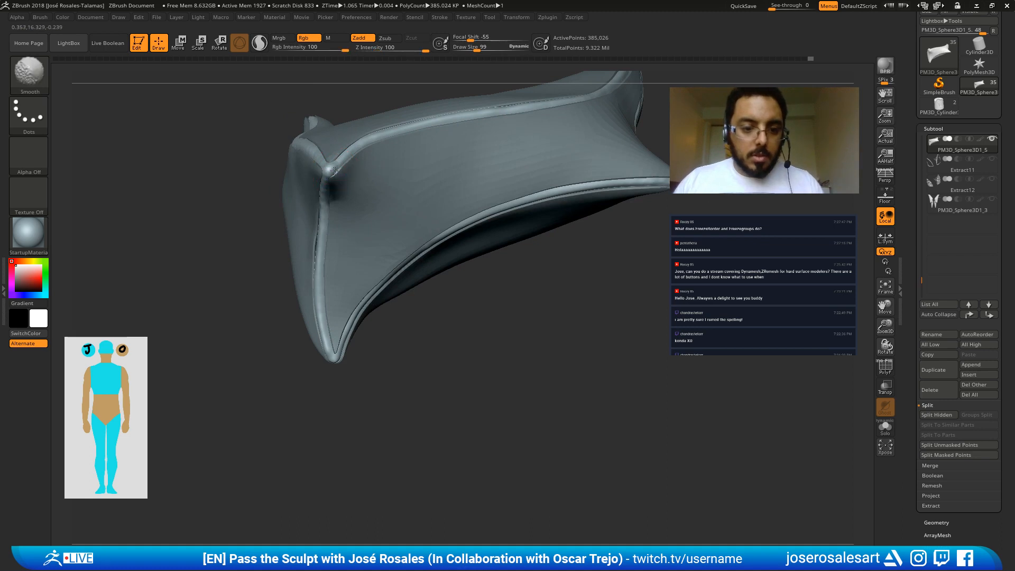
# Step: Bring back the panel subtool PM3D_Sphere3D1_6 and examine its fit on the base plate from several sides
pyautogui.moveTo(328, 185)
pyautogui.mouseDown(button='right')
pyautogui.moveTo(303, 183)
pyautogui.moveTo(349, 185)
pyautogui.moveTo(428, 217)
pyautogui.moveTo(375, 280)
pyautogui.moveTo(343, 235)
pyautogui.moveTo(250, 211)
pyautogui.mouseUp(button='right')
pyautogui.keyDown('alt'); pyautogui.click(250, 211); pyautogui.keyUp('alt')
pyautogui.press('f')
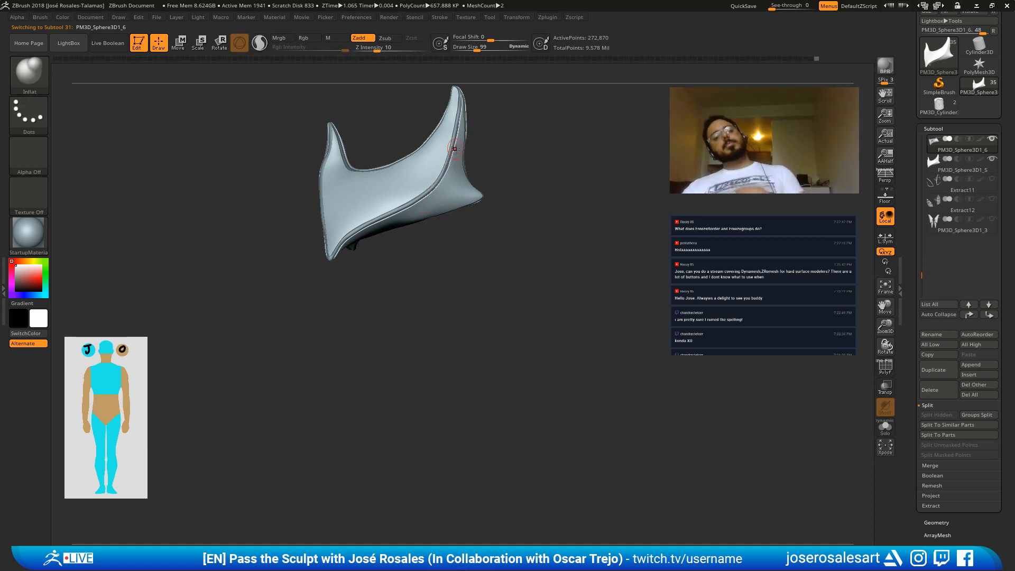
pyautogui.moveTo(390, 245); pyautogui.dragTo(427, 183)
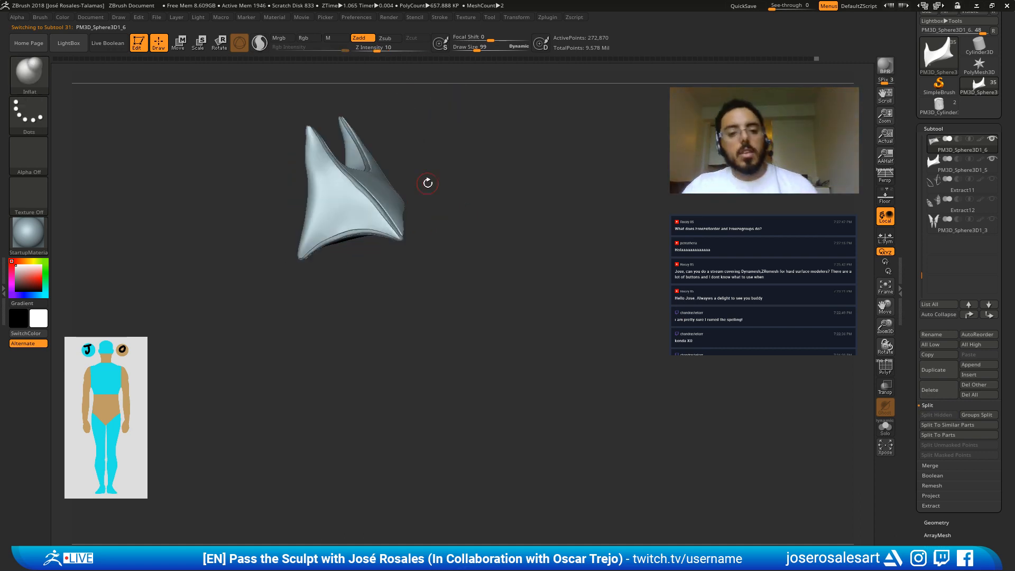
pyautogui.moveTo(333, 181); pyautogui.dragTo(388, 262, button='right')
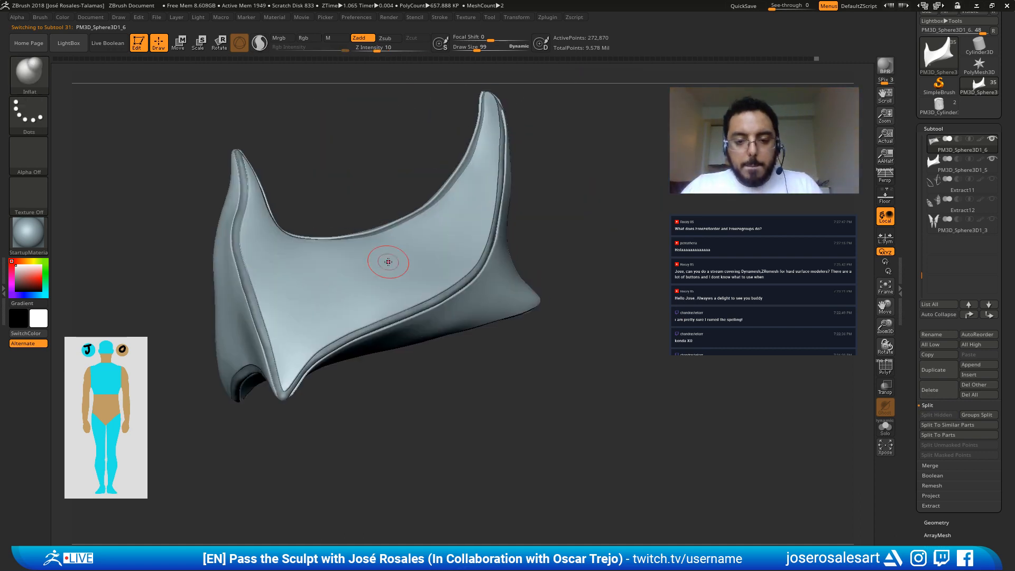
pyautogui.moveTo(455, 312); pyautogui.dragTo(280, 417)
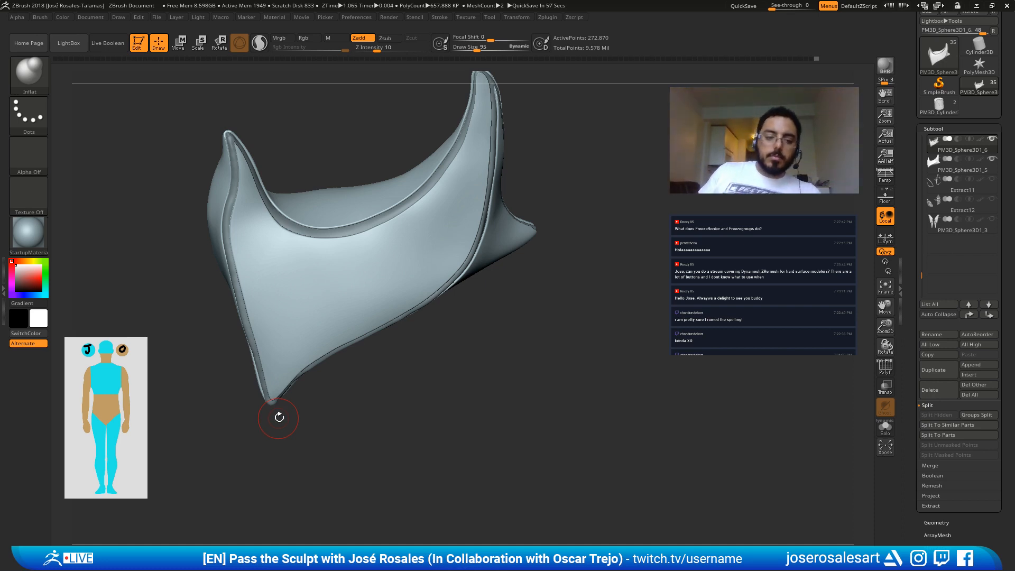
pyautogui.moveTo(370, 192)
pyautogui.mouseDown()
pyautogui.moveTo(386, 265)
pyautogui.moveTo(346, 188)
pyautogui.moveTo(455, 237)
pyautogui.moveTo(388, 246)
pyautogui.mouseUp()
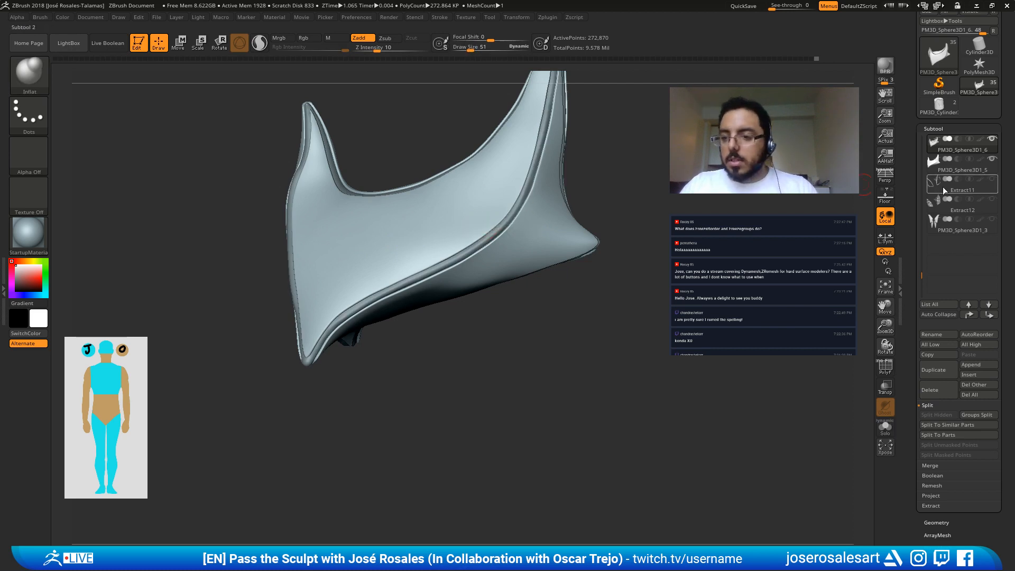
# Step: Show the subtools Extract11 and Extract12 and examine their cut-out ornament beside the armour plate
pyautogui.click(992, 179)
pyautogui.click(992, 200)
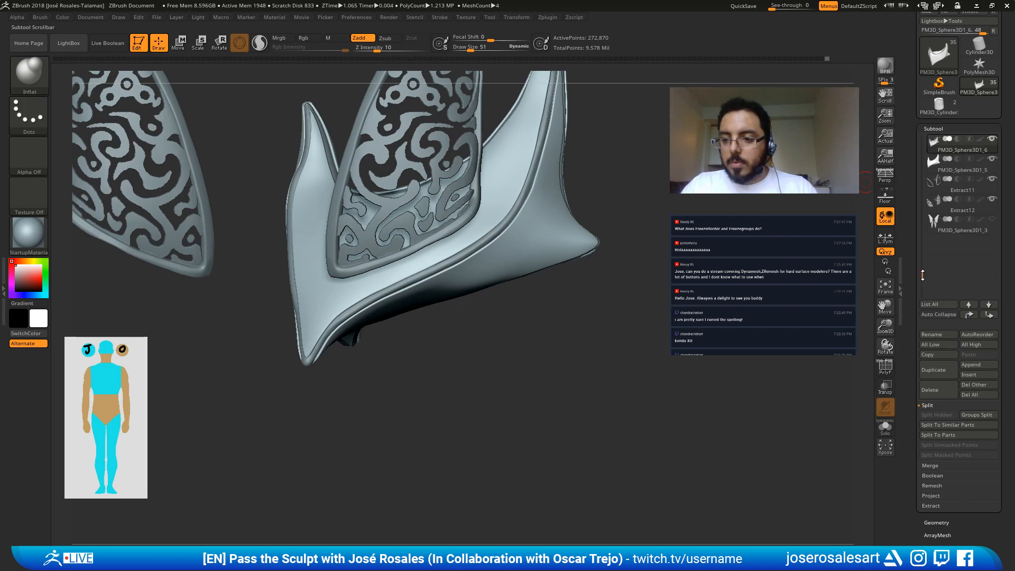
pyautogui.moveTo(922, 275); pyautogui.dragTo(922, 228)
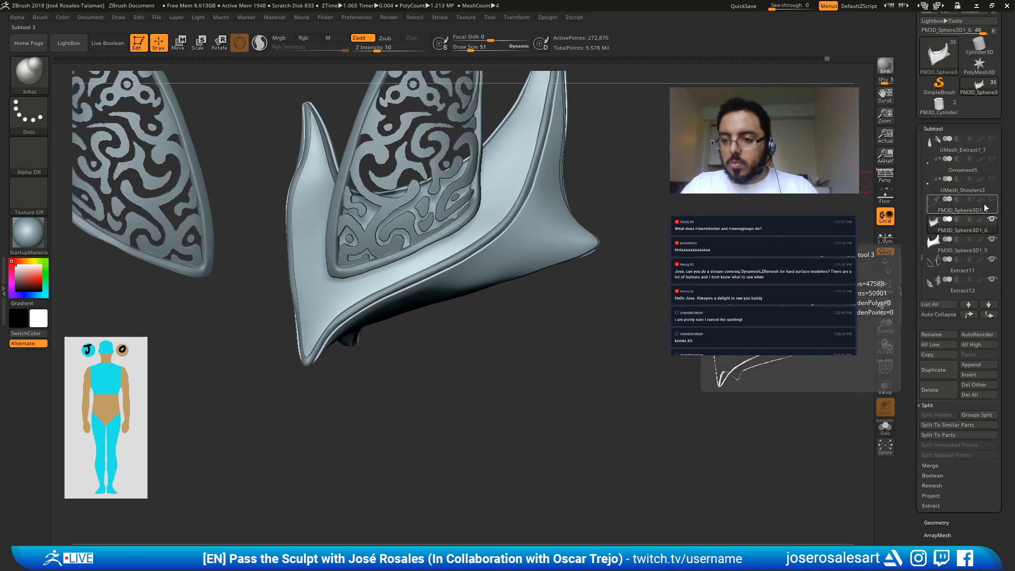
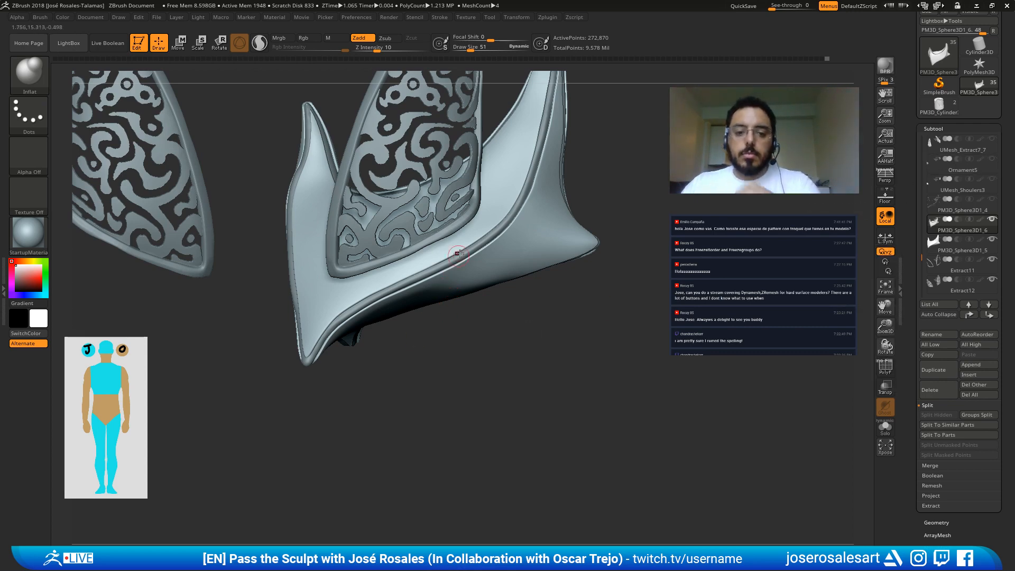
pyautogui.keyDown('alt'); pyautogui.moveTo(384, 208); pyautogui.dragTo(385, 321, button='right'); pyautogui.keyUp('alt')
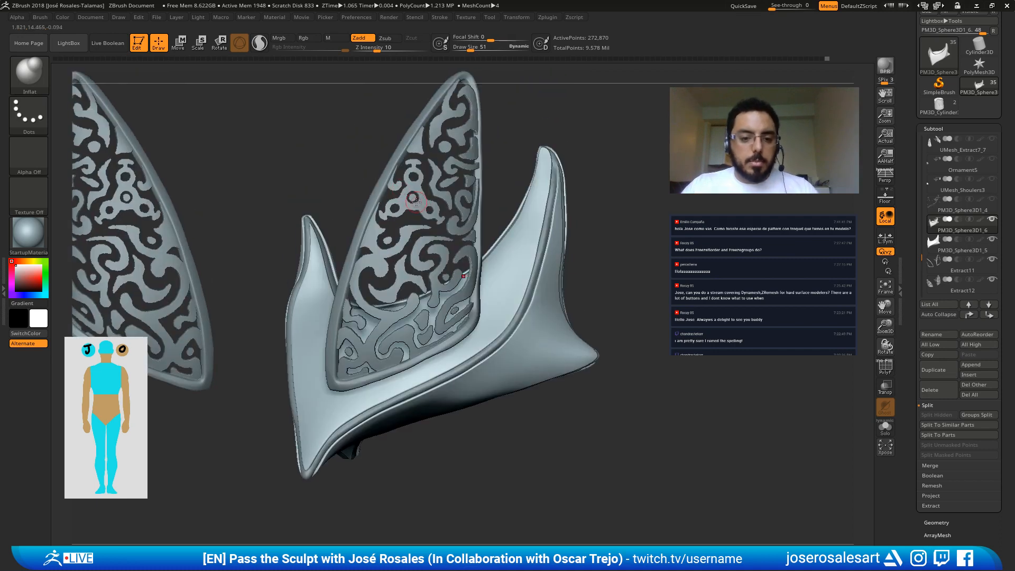
pyautogui.hotkey('shift', 's')
pyautogui.hotkey('shift', 's')
pyautogui.keyDown('alt'); pyautogui.moveTo(556, 194); pyautogui.dragTo(484, 93, button='right'); pyautogui.keyUp('alt')
pyautogui.keyDown('alt'); pyautogui.moveTo(483, 93); pyautogui.dragTo(553, 157, button='right'); pyautogui.keyUp('alt')
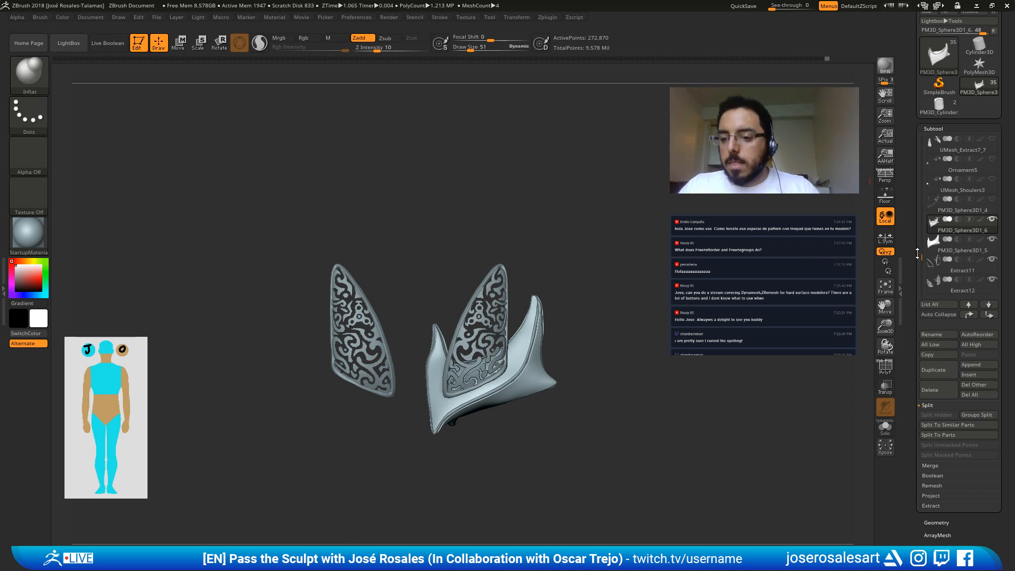
pyautogui.moveTo(921, 249); pyautogui.dragTo(921, 245)
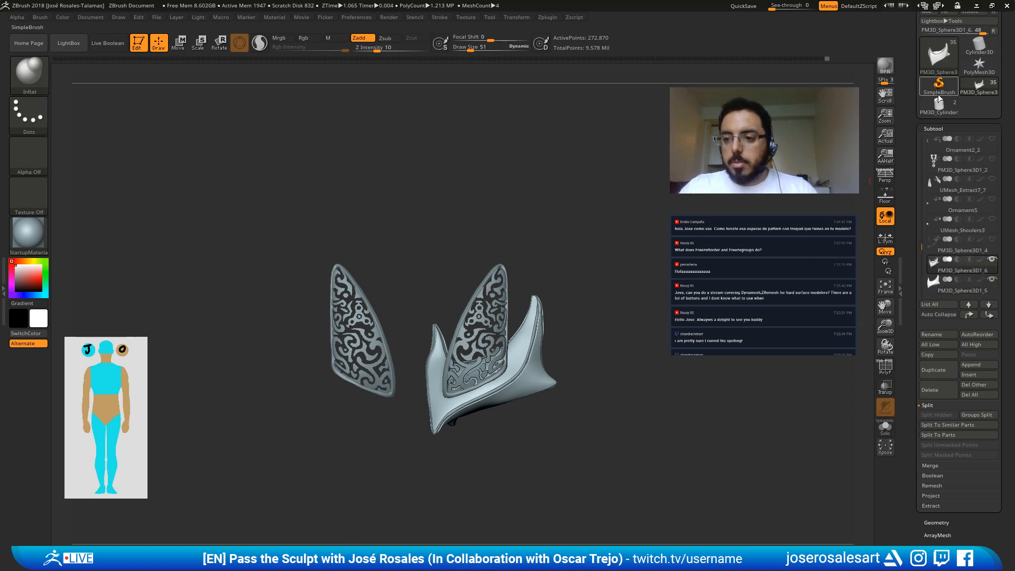
# Step: Switch to the Cylinder3D tool and convert it to a PolyMesh3D from a straight side view
pyautogui.click(979, 46)
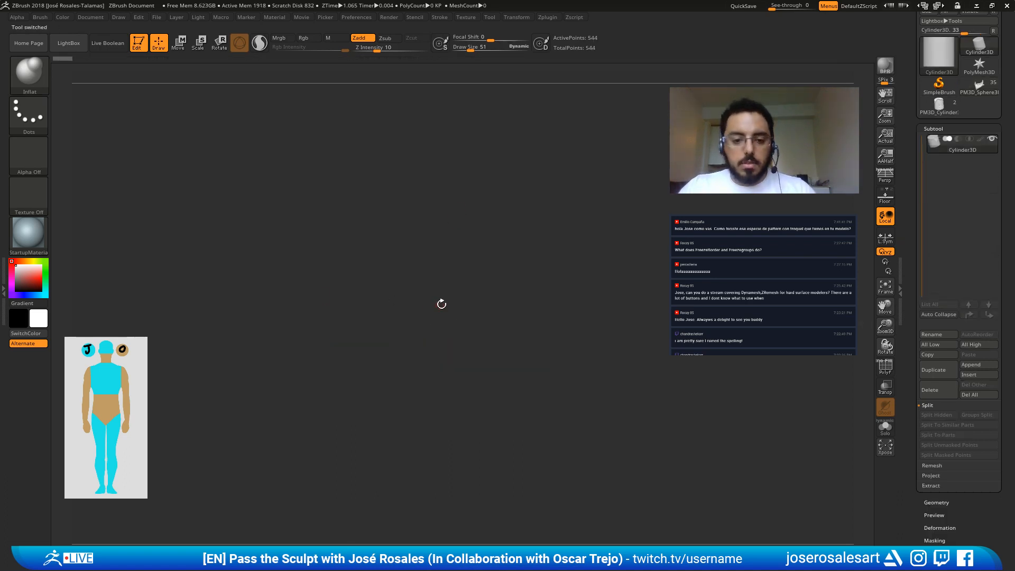
pyautogui.moveTo(441, 304)
pyautogui.mouseDown()
pyautogui.moveTo(476, 299)
pyautogui.moveTo(508, 242)
pyautogui.moveTo(460, 244)
pyautogui.moveTo(432, 305)
pyautogui.mouseUp()
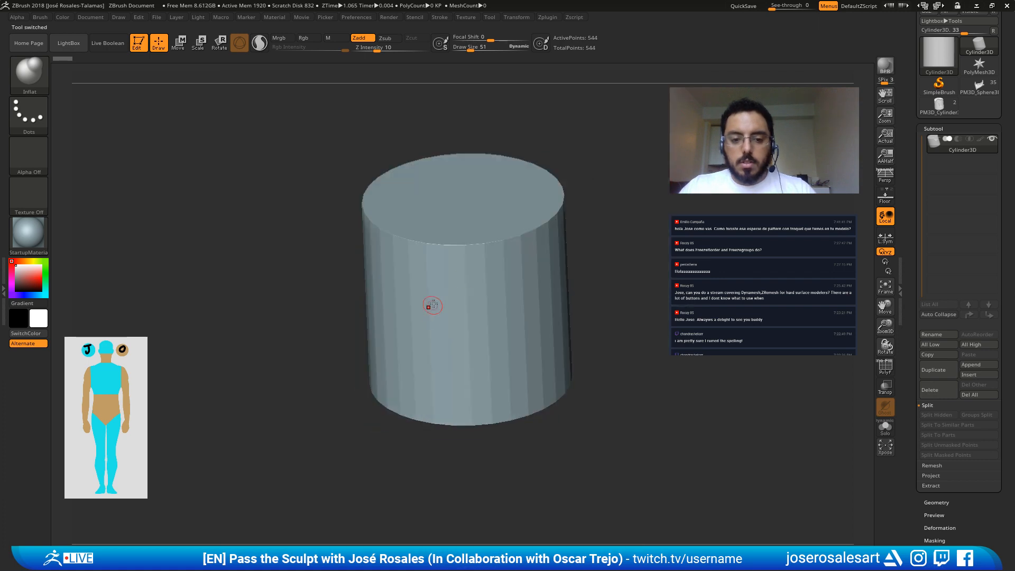
pyautogui.moveTo(911, 67); pyautogui.dragTo(906, 125)
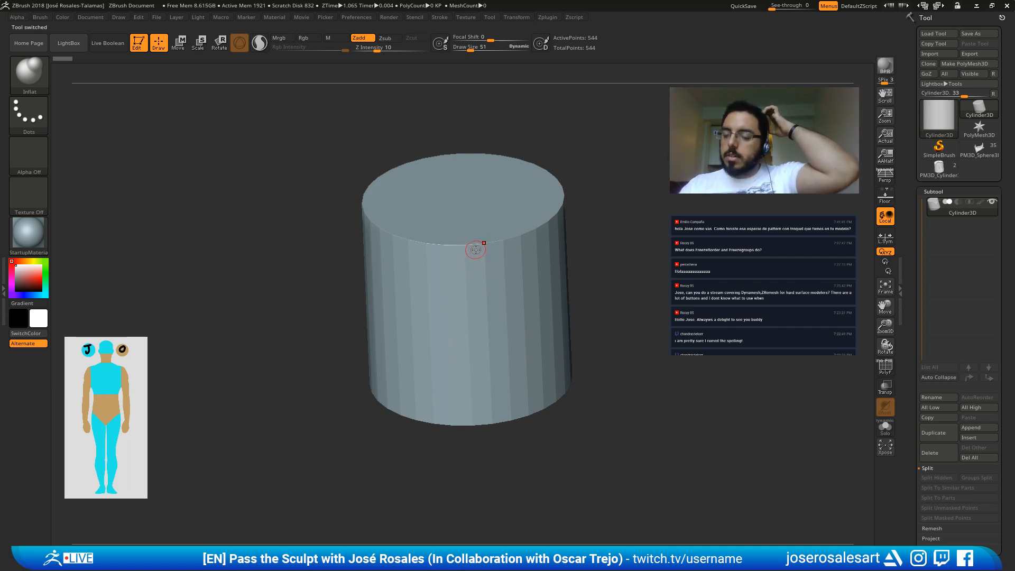
pyautogui.keyDown('shift'); pyautogui.moveTo(429, 274); pyautogui.dragTo(458, 270, button='right'); pyautogui.keyUp('shift')
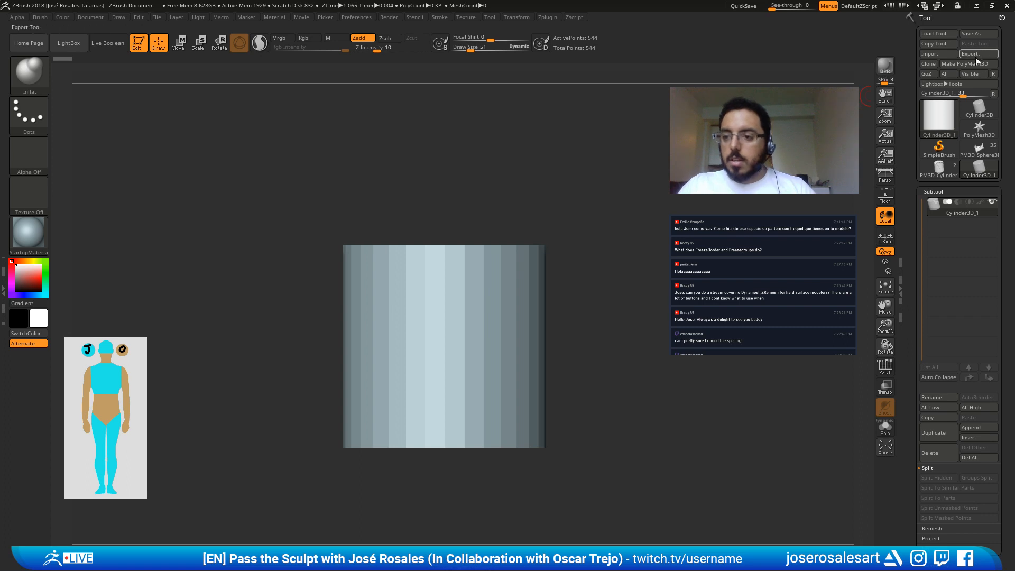
pyautogui.click(946, 63)
# Step: Subdivide the cylinder mesh four times
pyautogui.hotkey('ctrl', 'd')
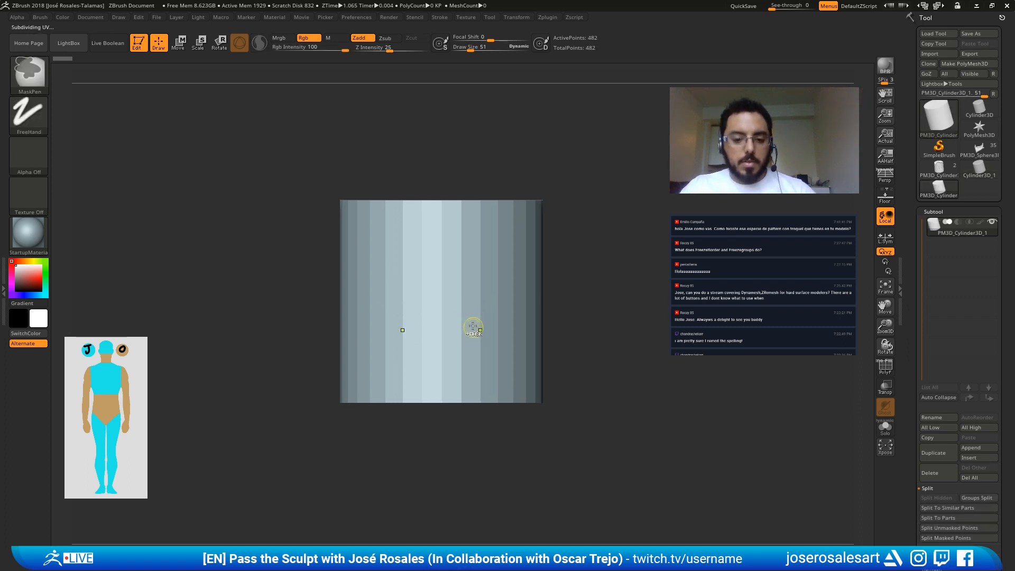
pyautogui.hotkey('ctrl', 'd')
pyautogui.hotkey('ctrl', 'd')
pyautogui.hotkey('ctrl', 'd')
# Step: Paint a mirrored, curling ornament mask on the cylinder's front with the MaskPen at draw size 33, extending it upward with curved strokes
pyautogui.moveTo(479, 317); pyautogui.dragTo(490, 242, button='right')
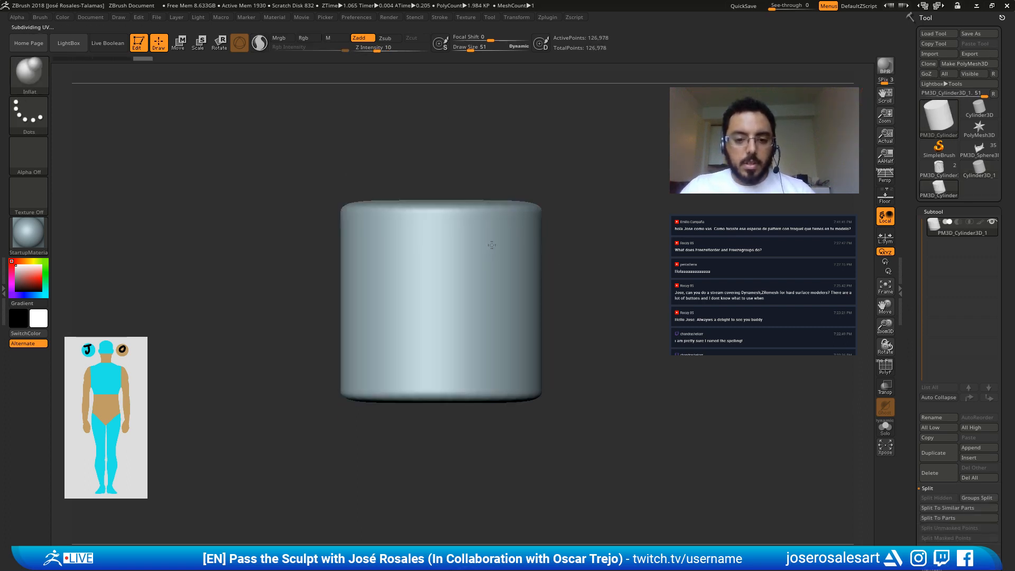
pyautogui.moveTo(418, 286)
pyautogui.keyDown('alt'); pyautogui.mouseDown(button='right')
pyautogui.moveTo(522, 294)
pyautogui.moveTo(480, 310)
pyautogui.moveTo(390, 226)
pyautogui.mouseUp(button='right'); pyautogui.keyUp('alt')
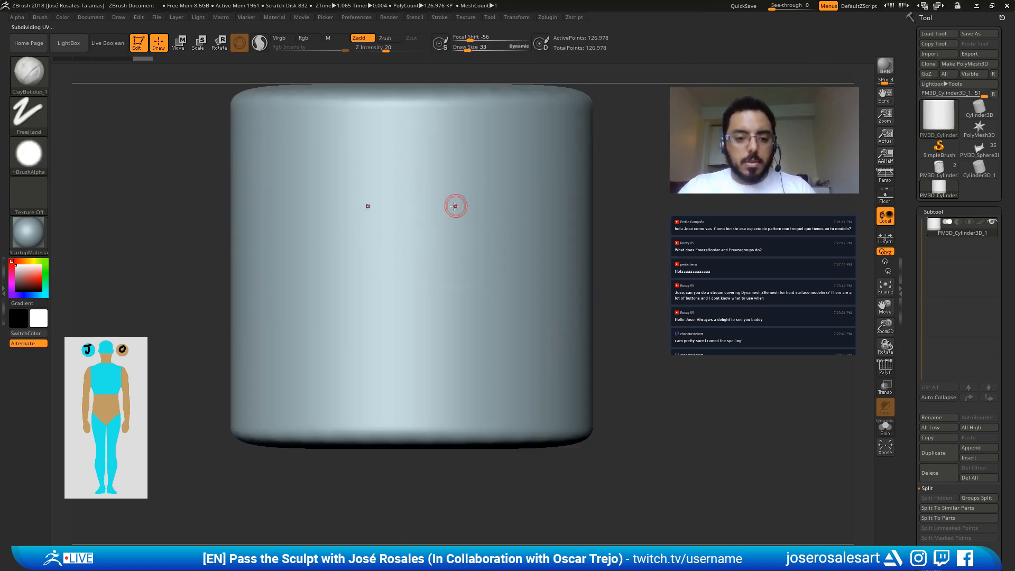
pyautogui.press('ctrl')
pyautogui.moveTo(427, 262)
pyautogui.keyDown('ctrl'); pyautogui.mouseDown()
pyautogui.moveTo(423, 225)
pyautogui.moveTo(438, 272)
pyautogui.moveTo(443, 218)
pyautogui.moveTo(441, 272)
pyautogui.moveTo(465, 259)
pyautogui.moveTo(503, 277)
pyautogui.moveTo(434, 319)
pyautogui.moveTo(456, 381)
pyautogui.moveTo(470, 344)
pyautogui.moveTo(476, 359)
pyautogui.moveTo(459, 340)
pyautogui.moveTo(468, 374)
pyautogui.moveTo(455, 351)
pyautogui.moveTo(459, 370)
pyautogui.moveTo(449, 343)
pyautogui.moveTo(469, 356)
pyautogui.moveTo(484, 343)
pyautogui.mouseUp(); pyautogui.keyUp('ctrl')
pyautogui.moveTo(480, 379)
pyautogui.keyDown('ctrl'); pyautogui.mouseDown()
pyautogui.moveTo(485, 334)
pyautogui.moveTo(499, 360)
pyautogui.moveTo(489, 381)
pyautogui.moveTo(442, 374)
pyautogui.mouseUp(); pyautogui.keyUp('ctrl')
pyautogui.keyDown('ctrl'); pyautogui.moveTo(471, 289); pyautogui.dragTo(425, 237, button='right'); pyautogui.keyUp('ctrl')
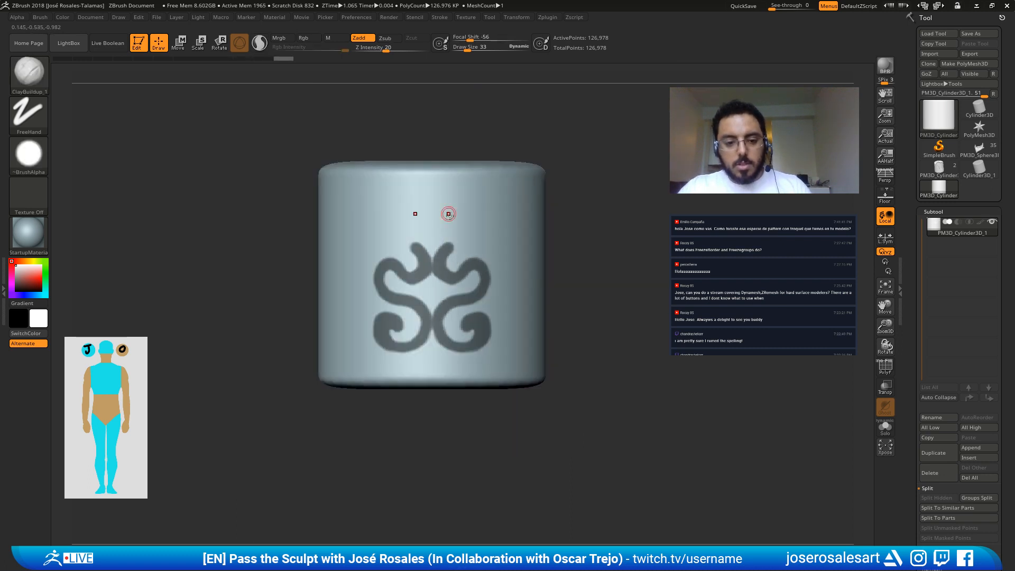
pyautogui.moveTo(446, 249)
pyautogui.keyDown('ctrl'); pyautogui.mouseDown()
pyautogui.moveTo(483, 244)
pyautogui.moveTo(447, 189)
pyautogui.mouseUp(); pyautogui.keyUp('ctrl')
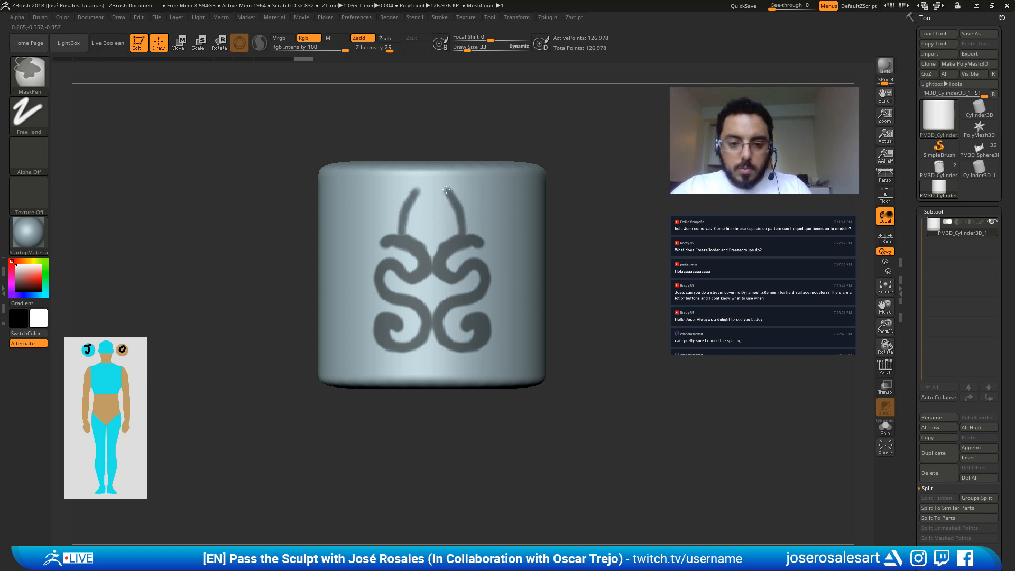
# Step: Thicken the mask's upper arch on its outer sides, filling the area down to the short side hooks
pyautogui.moveTo(397, 224)
pyautogui.keyDown('alt'); pyautogui.mouseDown(button='right')
pyautogui.moveTo(511, 220)
pyautogui.moveTo(468, 253)
pyautogui.moveTo(464, 290)
pyautogui.mouseUp(button='right'); pyautogui.keyUp('alt')
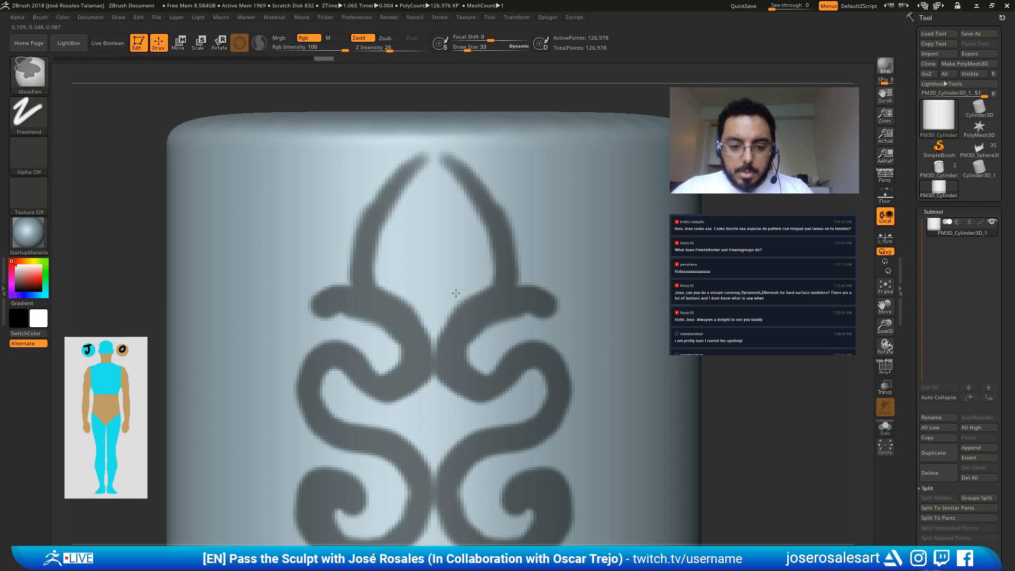
pyautogui.press('s')
pyautogui.moveTo(470, 303); pyautogui.dragTo(467, 302)
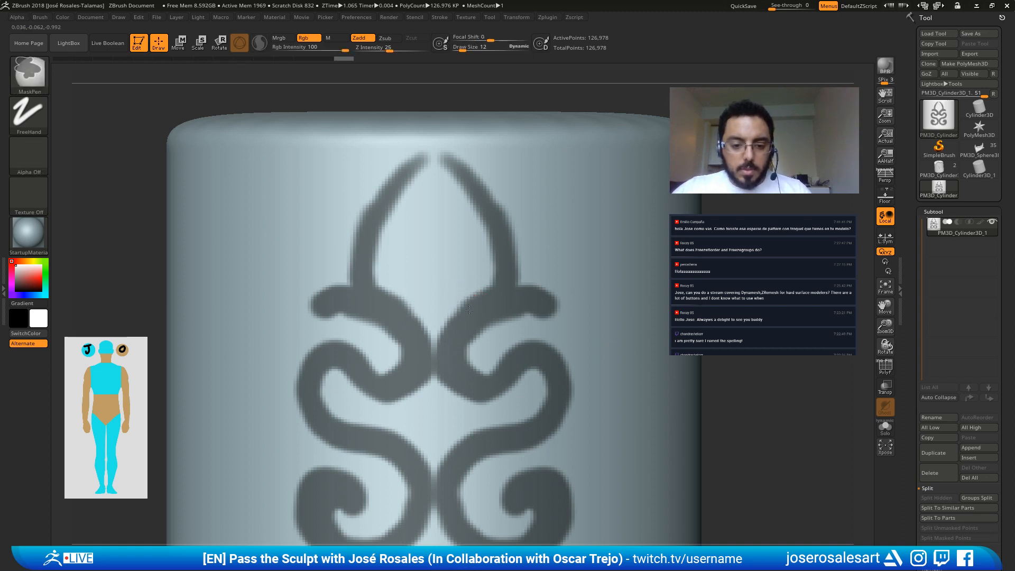
pyautogui.press('f')
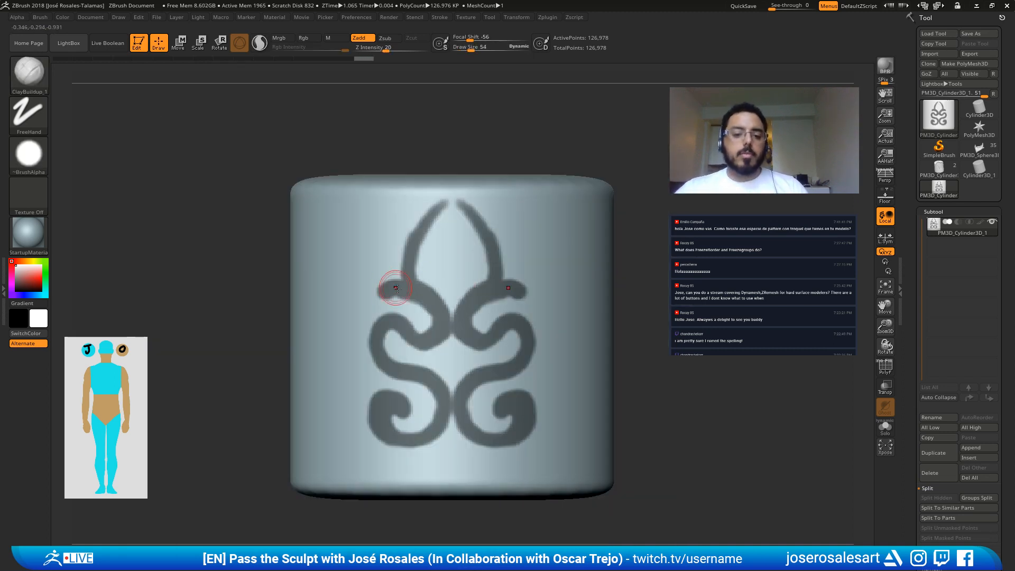
pyautogui.moveTo(401, 278); pyautogui.dragTo(380, 288, button='right')
pyautogui.moveTo(381, 288)
pyautogui.keyDown('ctrl'); pyautogui.mouseDown()
pyautogui.moveTo(439, 205)
pyautogui.moveTo(396, 253)
pyautogui.mouseUp(); pyautogui.keyUp('ctrl')
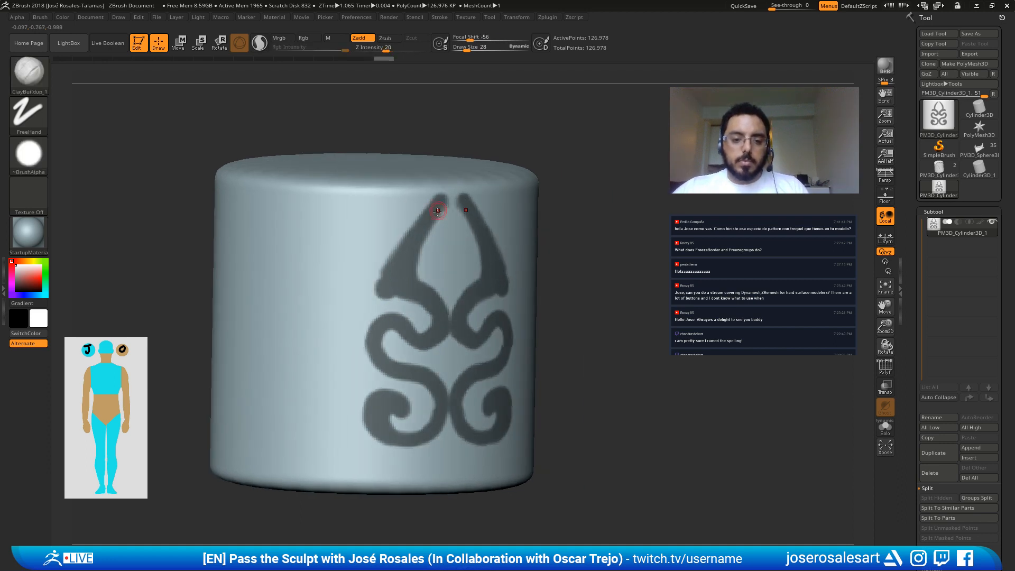
# Step: Touch up the ornament mask at the arch's tips and trim the outer hooks into flat, sharp corners
pyautogui.moveTo(424, 209); pyautogui.dragTo(440, 192, button='right')
pyautogui.keyDown('ctrl'); pyautogui.moveTo(441, 192); pyautogui.dragTo(448, 187); pyautogui.keyUp('ctrl')
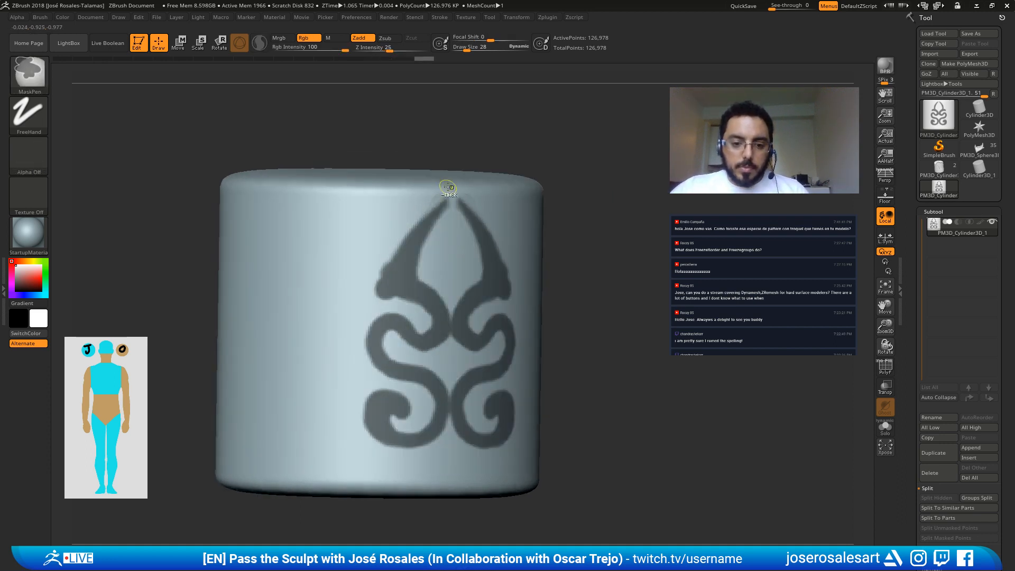
pyautogui.keyDown('ctrl'); pyautogui.keyDown('alt'); pyautogui.moveTo(386, 248); pyautogui.dragTo(374, 282); pyautogui.keyUp('alt'); pyautogui.keyUp('ctrl')
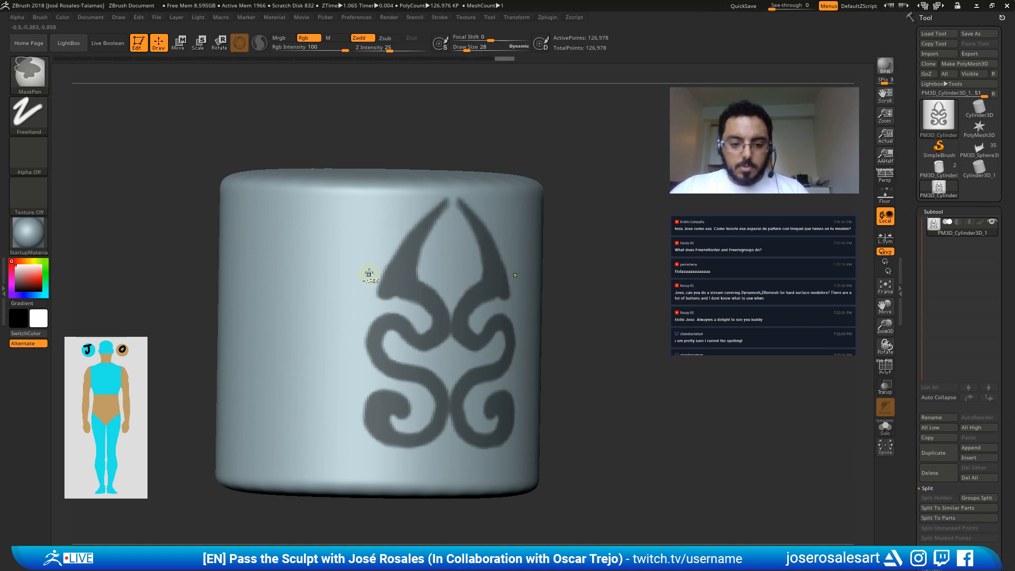
pyautogui.moveTo(370, 274); pyautogui.dragTo(322, 270, button='right')
pyautogui.moveTo(632, 259)
pyautogui.mouseDown(button='right')
pyautogui.moveTo(400, 281)
pyautogui.moveTo(491, 299)
pyautogui.moveTo(397, 324)
pyautogui.moveTo(358, 283)
pyautogui.moveTo(376, 280)
pyautogui.mouseUp(button='right')
pyautogui.moveTo(224, 287)
pyautogui.keyDown('ctrl'); pyautogui.keyDown('alt'); pyautogui.mouseDown()
pyautogui.moveTo(260, 269)
pyautogui.moveTo(299, 276)
pyautogui.mouseUp(); pyautogui.keyUp('alt'); pyautogui.keyUp('ctrl')
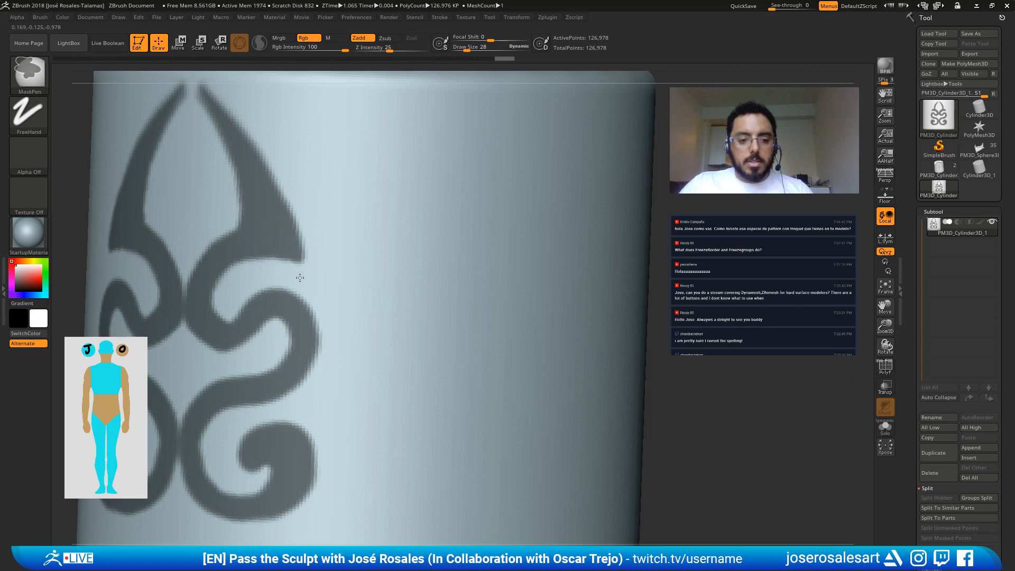
pyautogui.moveTo(349, 224)
pyautogui.keyDown('alt'); pyautogui.mouseDown(button='right')
pyautogui.moveTo(311, 264)
pyautogui.moveTo(330, 272)
pyautogui.mouseUp(button='right'); pyautogui.keyUp('alt')
pyautogui.keyDown('alt'); pyautogui.moveTo(331, 272); pyautogui.dragTo(420, 372, button='right'); pyautogui.keyUp('alt')
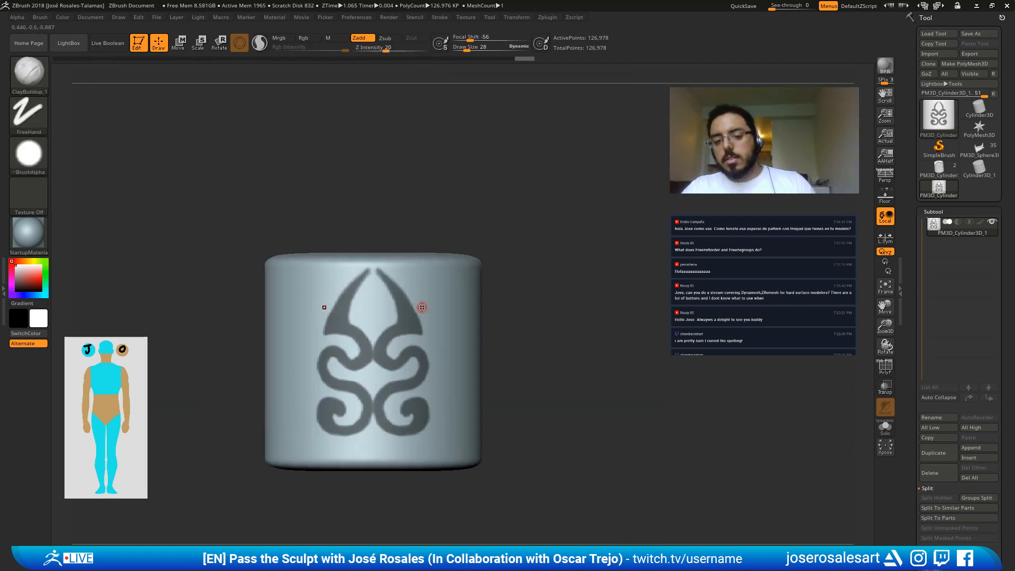
pyautogui.keyDown('alt'); pyautogui.moveTo(415, 333); pyautogui.dragTo(482, 256, button='right'); pyautogui.keyUp('alt')
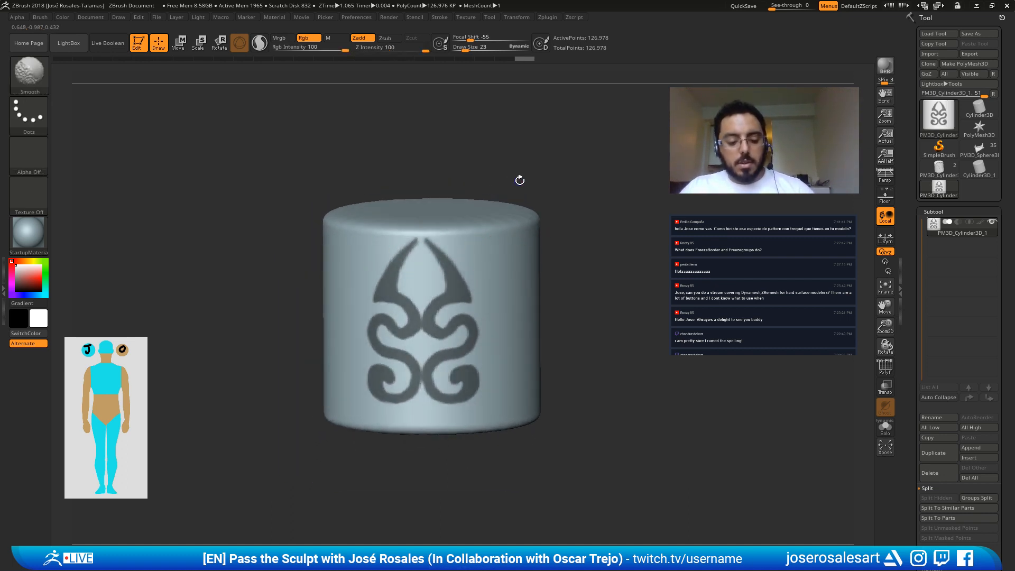
# Step: Show the polyframe on the cylinder and turn the masked ornament into its own polygroup
pyautogui.hotkey('shift', 'f')
pyautogui.keyDown('ctrl'); pyautogui.moveTo(460, 298); pyautogui.dragTo(471, 345, button='right'); pyautogui.keyUp('ctrl')
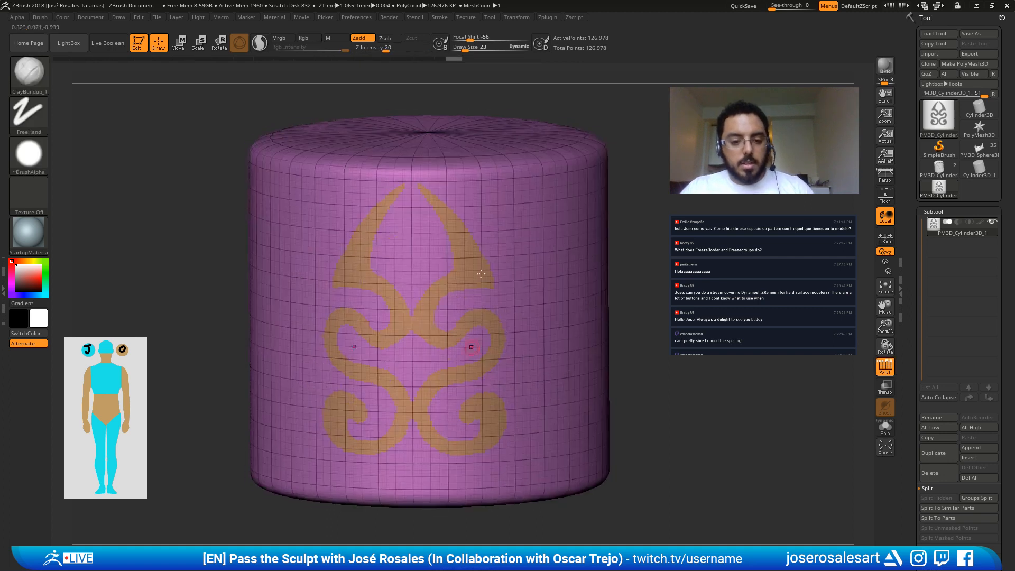
pyautogui.hotkey('ctrl', 'z')
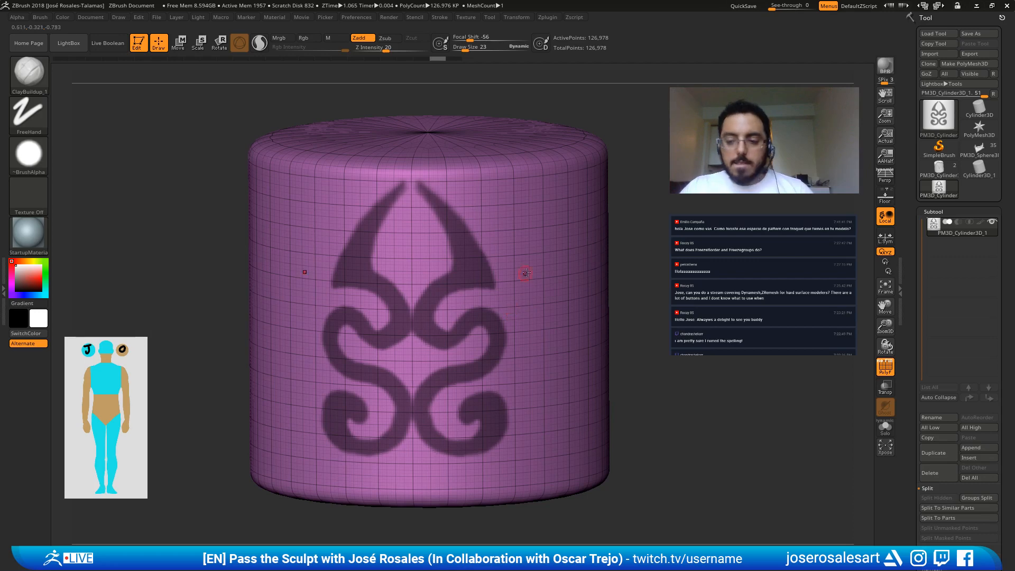
pyautogui.hotkey('ctrl', 'w')
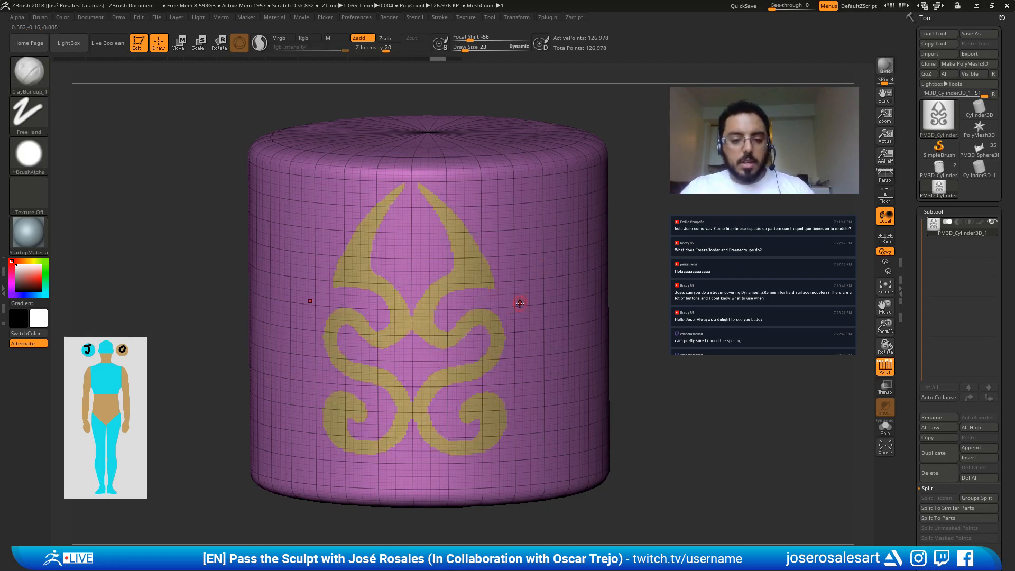
# Step: Isolate the ornament polygroup, mask it completely and bring the rest of the cylinder back into view
pyautogui.keyDown('shift'); pyautogui.moveTo(522, 301); pyautogui.dragTo(651, 202, button='right'); pyautogui.keyUp('shift')
pyautogui.keyDown('alt'); pyautogui.moveTo(473, 258); pyautogui.dragTo(438, 286, button='right'); pyautogui.keyUp('alt')
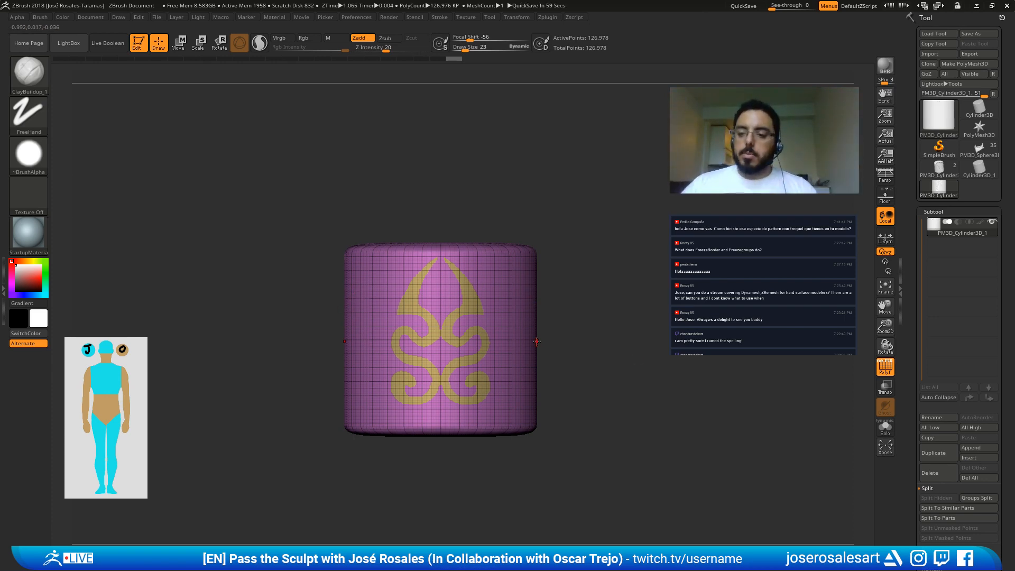
pyautogui.keyDown('alt'); pyautogui.moveTo(459, 306); pyautogui.dragTo(486, 333, button='right'); pyautogui.keyUp('alt')
pyautogui.keyDown('ctrl'); pyautogui.keyDown('shift'); pyautogui.click(495, 326); pyautogui.keyUp('shift'); pyautogui.keyUp('ctrl')
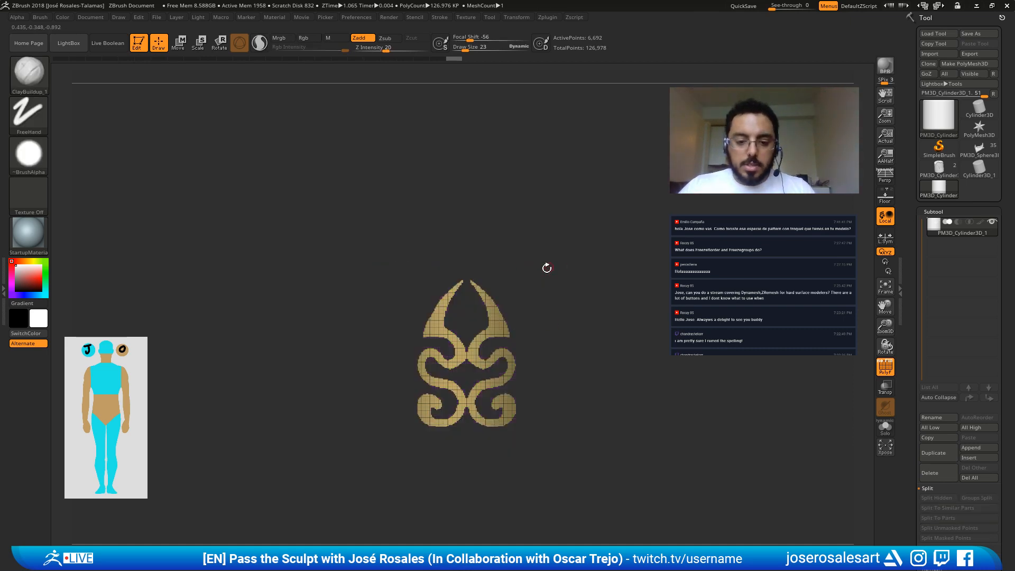
pyautogui.keyDown('ctrl'); pyautogui.moveTo(570, 209); pyautogui.dragTo(351, 547); pyautogui.keyUp('ctrl')
pyautogui.keyDown('ctrl'); pyautogui.keyDown('shift'); pyautogui.click(646, 404); pyautogui.keyUp('shift'); pyautogui.keyUp('ctrl')
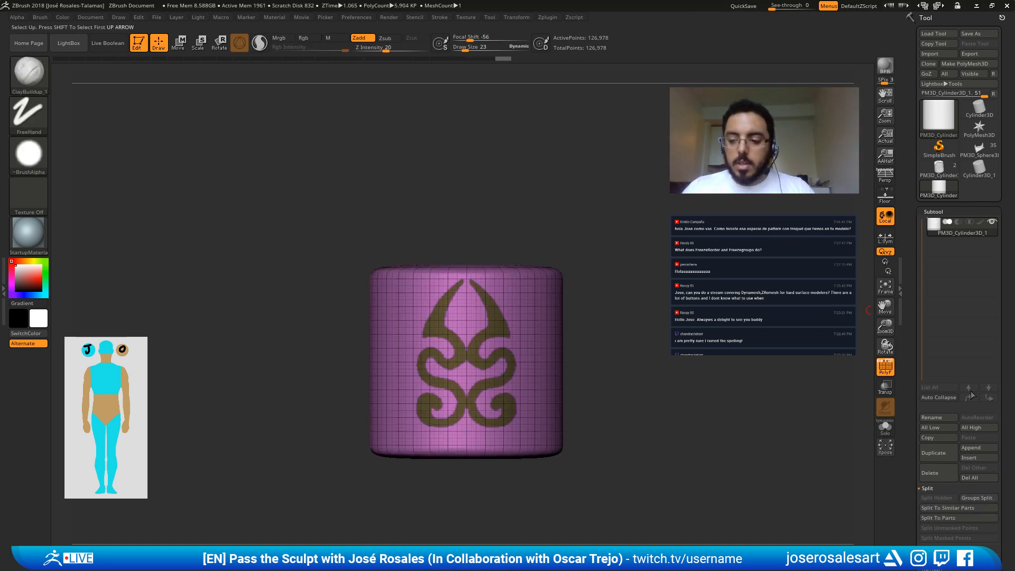
# Step: Extract the masked ornament with thickness 0.02 and smoothness 5, and accept it as a separate subtool
pyautogui.moveTo(910, 509); pyautogui.dragTo(902, 323)
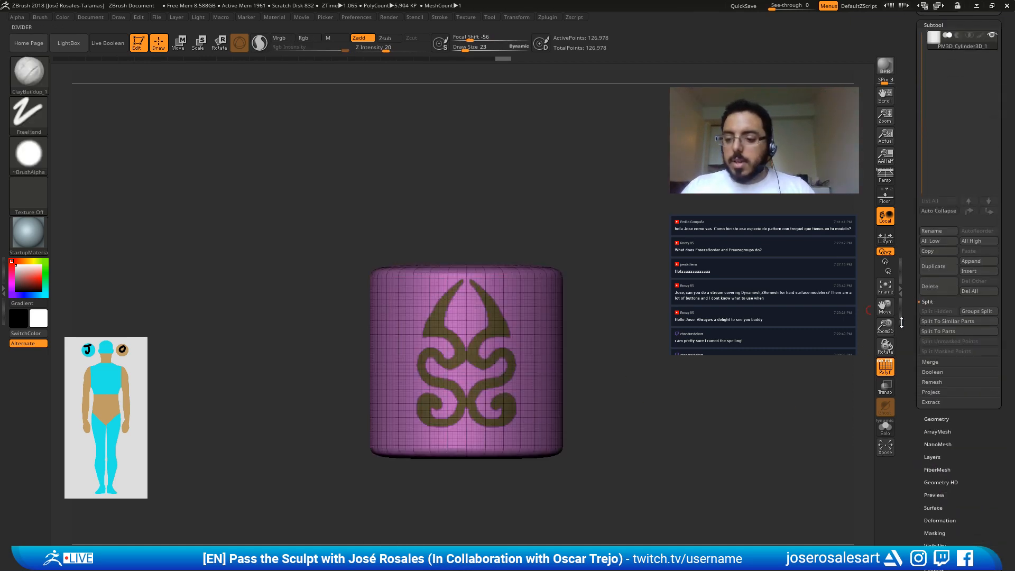
pyautogui.click(931, 402)
pyautogui.click(939, 366)
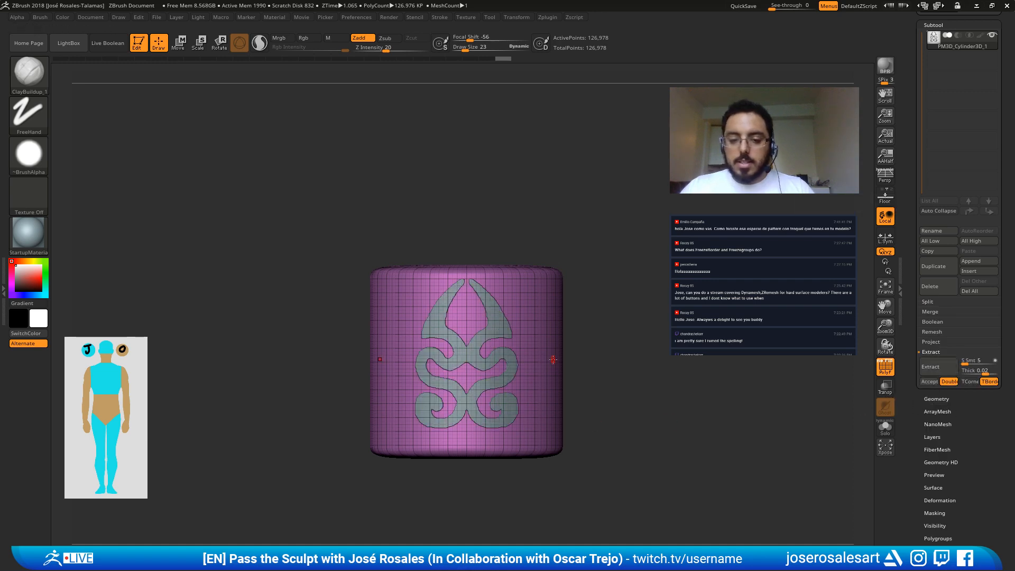
pyautogui.moveTo(735, 317); pyautogui.dragTo(760, 417)
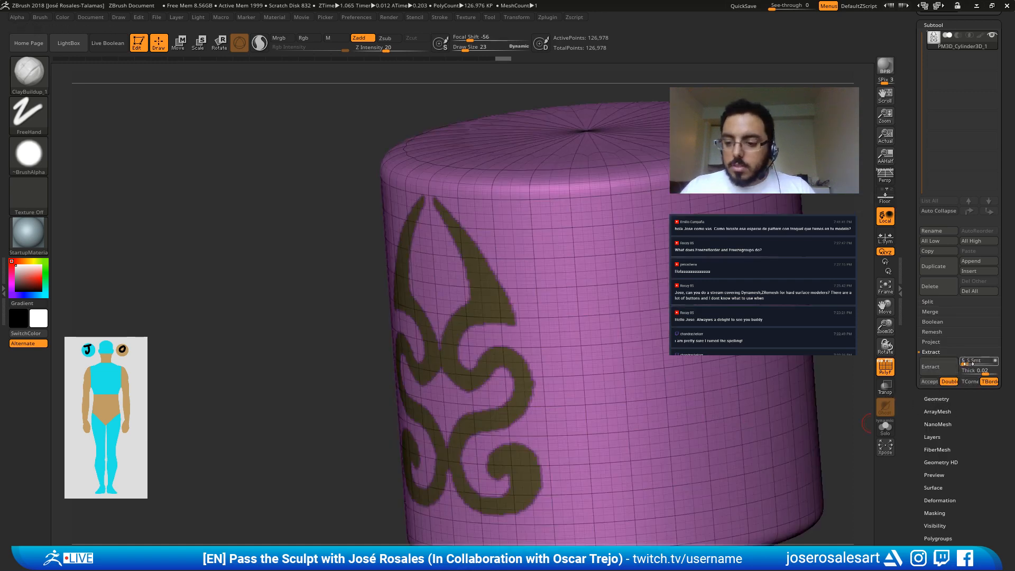
pyautogui.click(930, 366)
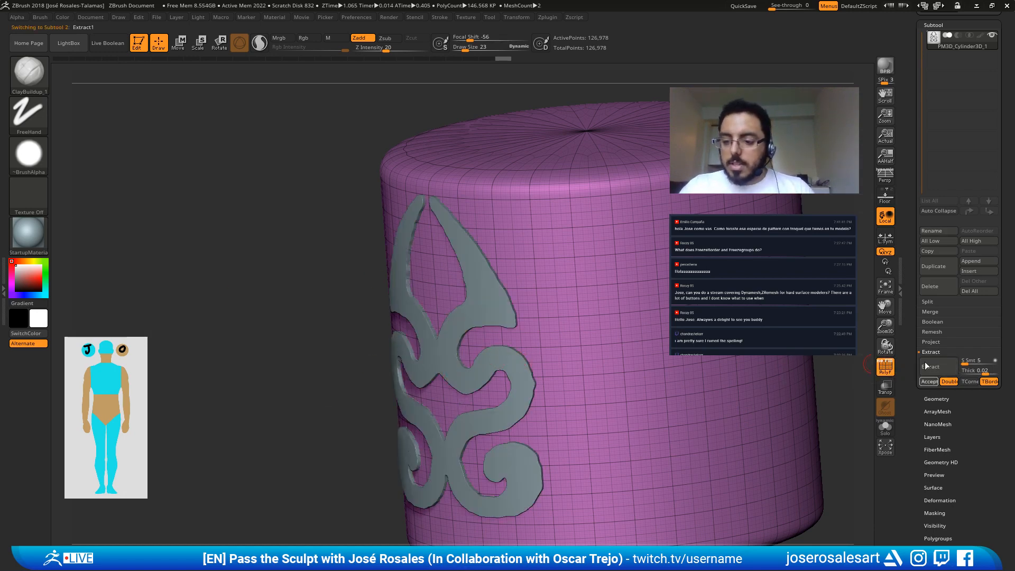
pyautogui.click(929, 381)
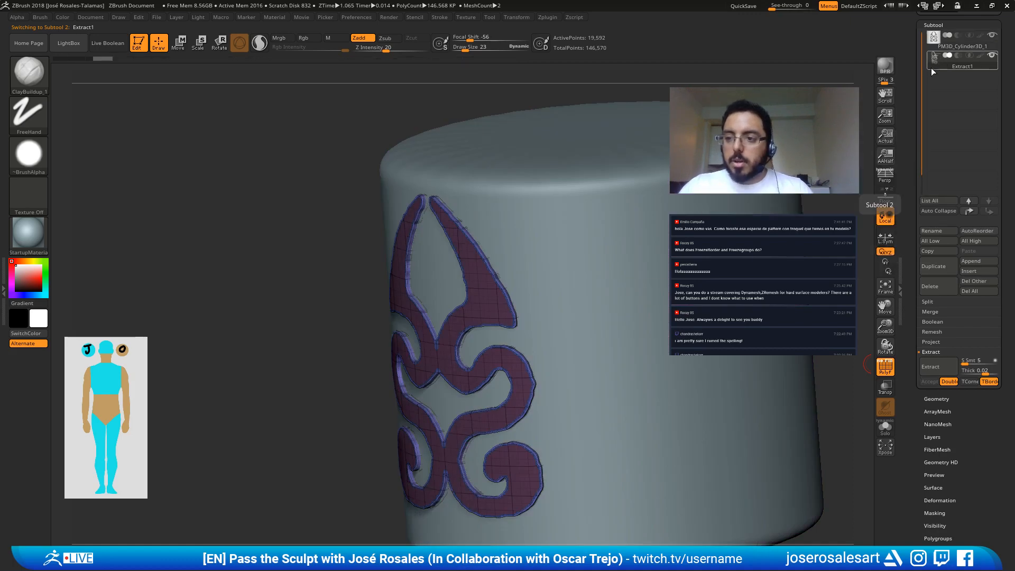
# Step: Select the extracted ornament subtool, turn off the polyframe and clear the ornament's mask
pyautogui.moveTo(499, 294); pyautogui.dragTo(400, 352, button='right')
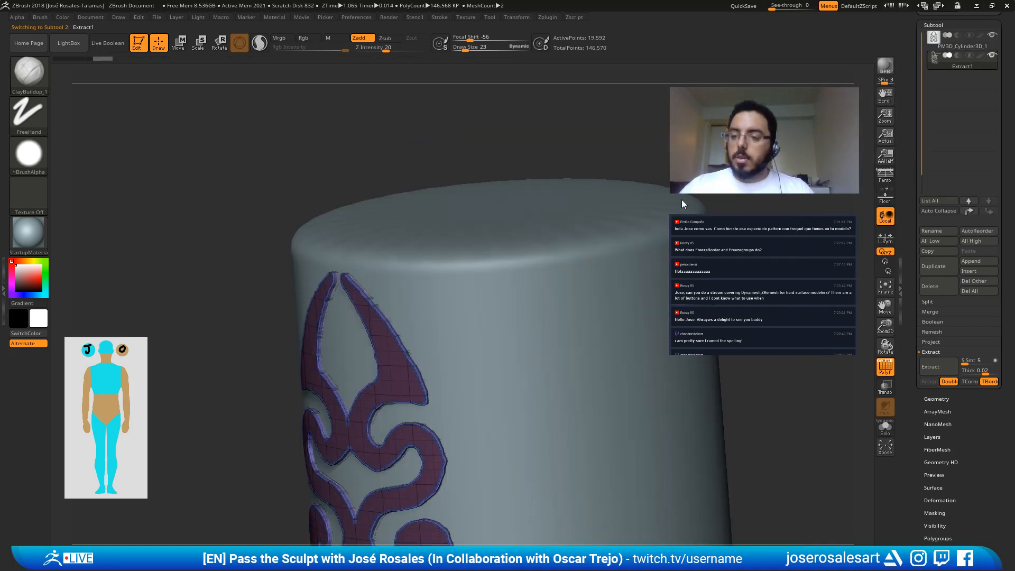
pyautogui.moveTo(386, 295); pyautogui.dragTo(383, 213, button='right')
pyautogui.click(936, 46)
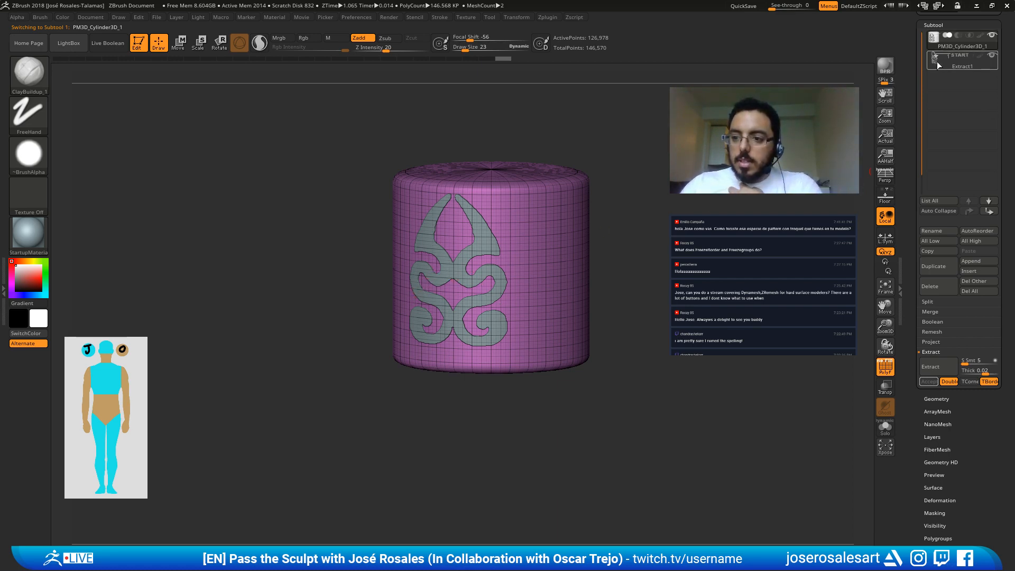
pyautogui.click(960, 61)
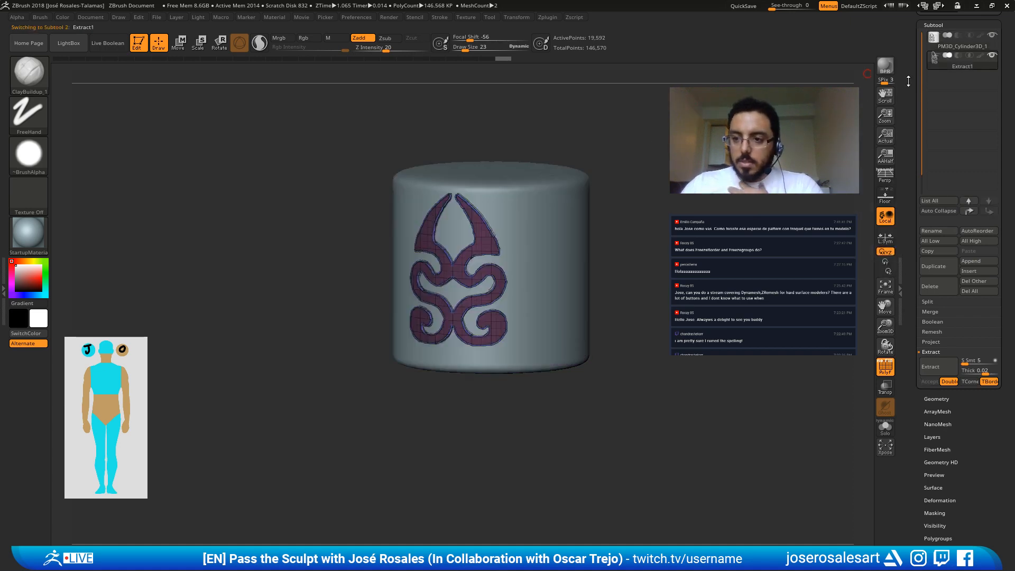
pyautogui.keyDown('shift'); pyautogui.moveTo(290, 286); pyautogui.dragTo(360, 237); pyautogui.keyUp('shift')
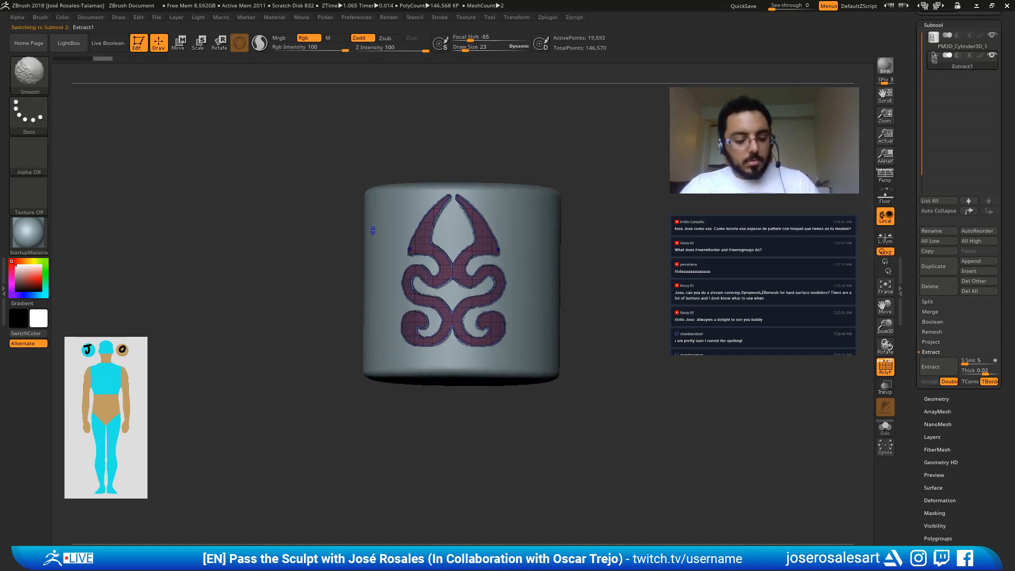
pyautogui.hotkey('shift', 'f')
pyautogui.keyDown('alt'); pyautogui.moveTo(227, 280); pyautogui.dragTo(238, 370); pyautogui.keyUp('alt')
pyautogui.keyDown('ctrl'); pyautogui.moveTo(196, 303); pyautogui.dragTo(209, 366); pyautogui.keyUp('ctrl')
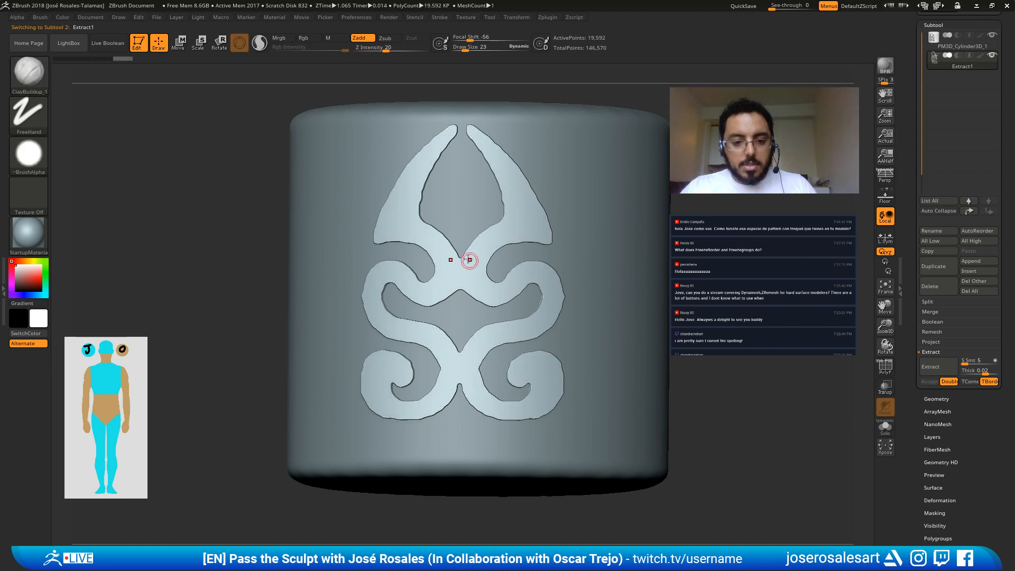
pyautogui.keyDown('alt'); pyautogui.moveTo(249, 243); pyautogui.dragTo(221, 291); pyautogui.keyUp('alt')
pyautogui.moveTo(364, 279); pyautogui.dragTo(371, 307, button='right')
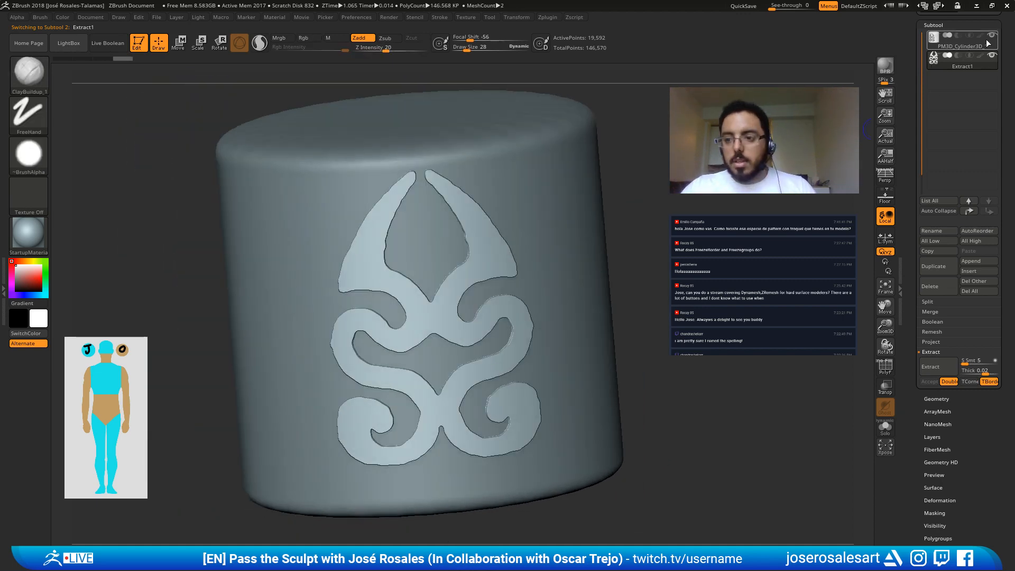
# Step: Hide the cylinder subtool and frame the extracted ornament on its own
pyautogui.click(991, 35)
pyautogui.moveTo(326, 275); pyautogui.dragTo(521, 282)
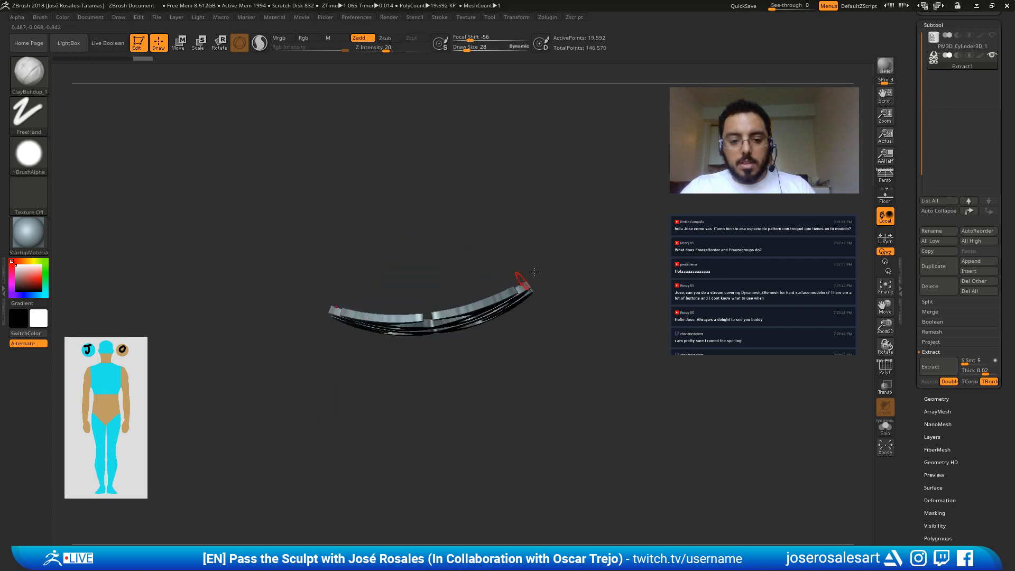
pyautogui.moveTo(522, 281); pyautogui.dragTo(402, 222, button='right')
pyautogui.keyDown('alt'); pyautogui.moveTo(521, 307); pyautogui.dragTo(424, 324, button='right'); pyautogui.keyUp('alt')
pyautogui.click(885, 287)
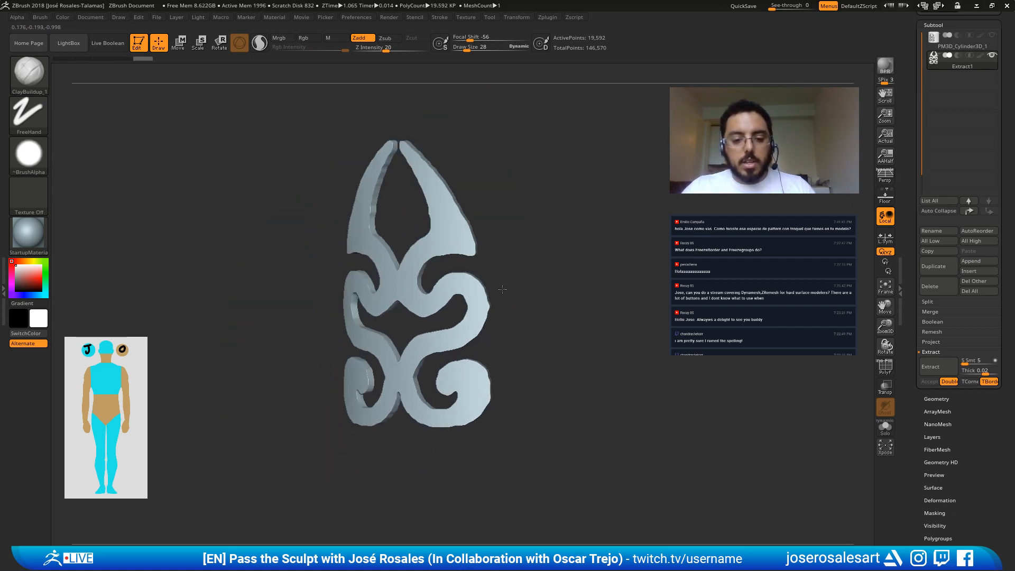
# Step: Examine the extracted ornament's curvature, thickness and edges from the front and from above
pyautogui.moveTo(911, 416); pyautogui.dragTo(912, 340)
pyautogui.moveTo(940, 423); pyautogui.dragTo(920, 386)
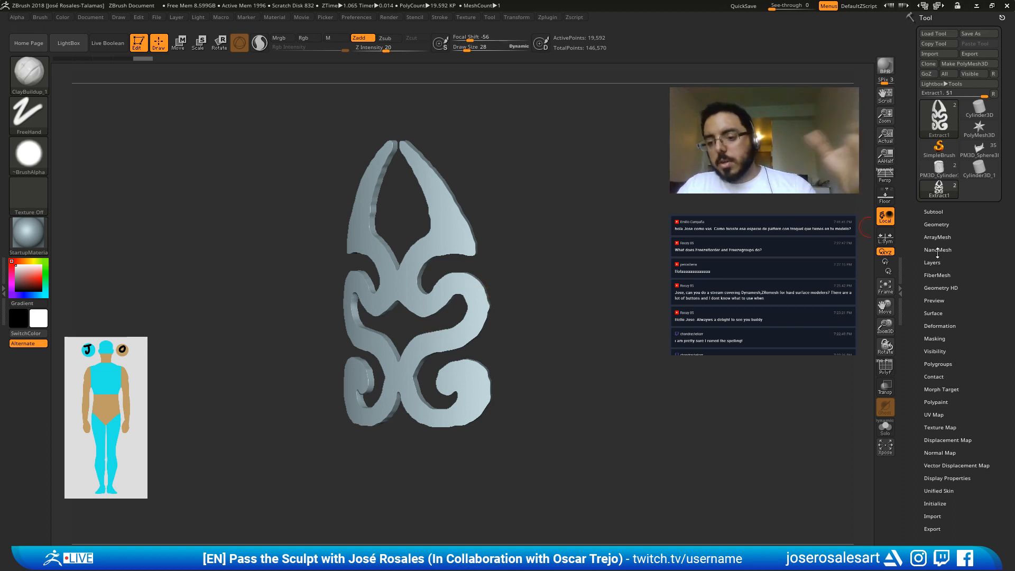
pyautogui.click(931, 211)
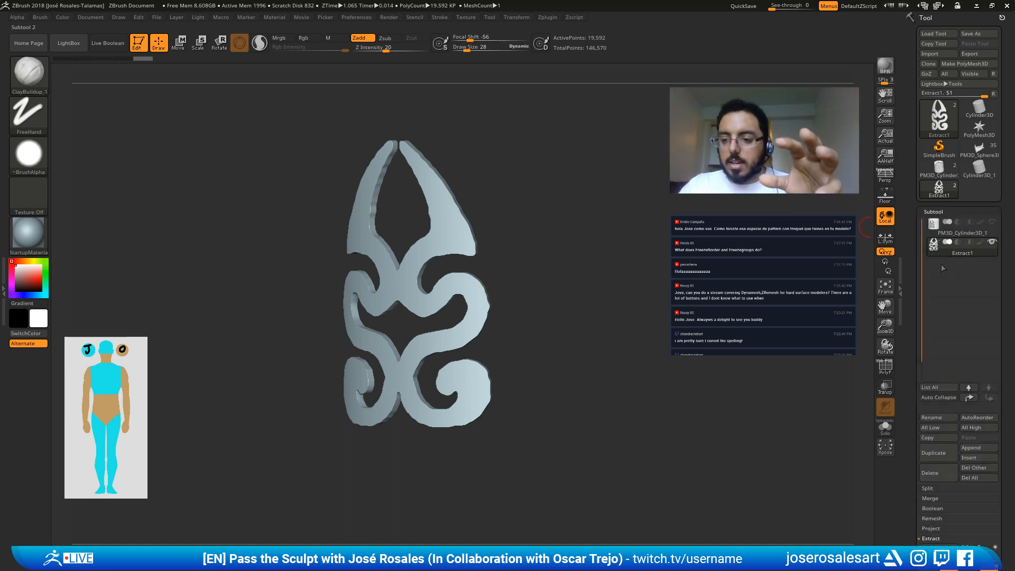
pyautogui.moveTo(909, 344); pyautogui.dragTo(910, 282)
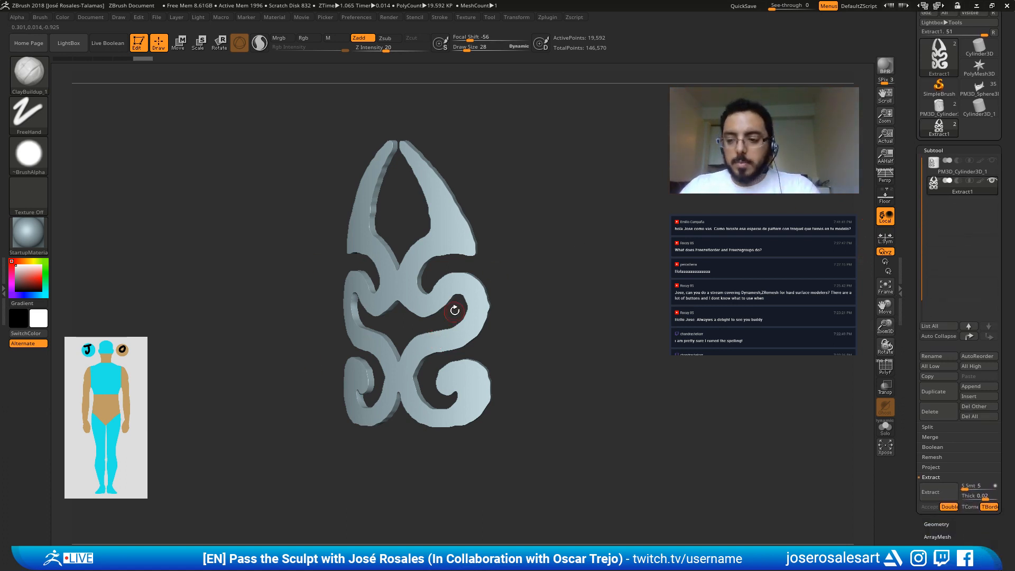
pyautogui.moveTo(439, 334); pyautogui.dragTo(462, 194, button='right')
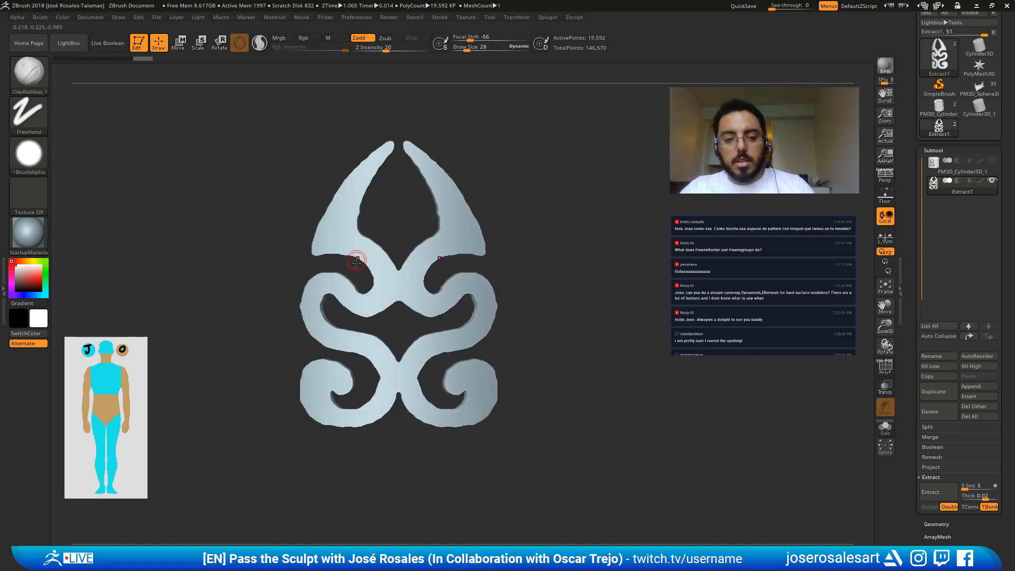
pyautogui.moveTo(572, 262); pyautogui.dragTo(411, 248, button='right')
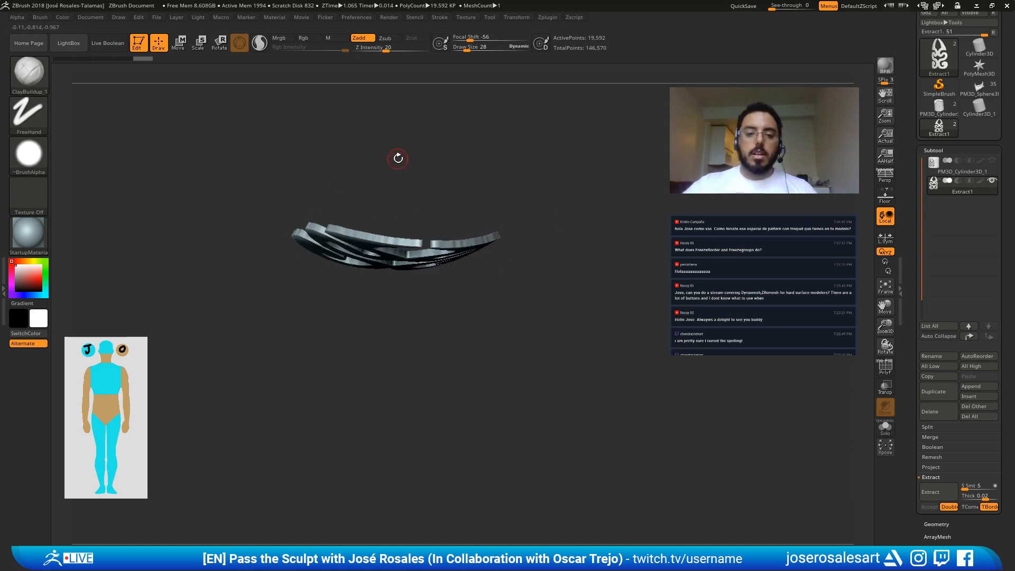
pyautogui.keyDown('shift'); pyautogui.moveTo(398, 158); pyautogui.dragTo(381, 207, button='right'); pyautogui.keyUp('shift')
# Step: ZRemesh the extracted ornament with a target polygons count of 5 and inspect its new topology
pyautogui.scroll(-3, 966, 443)
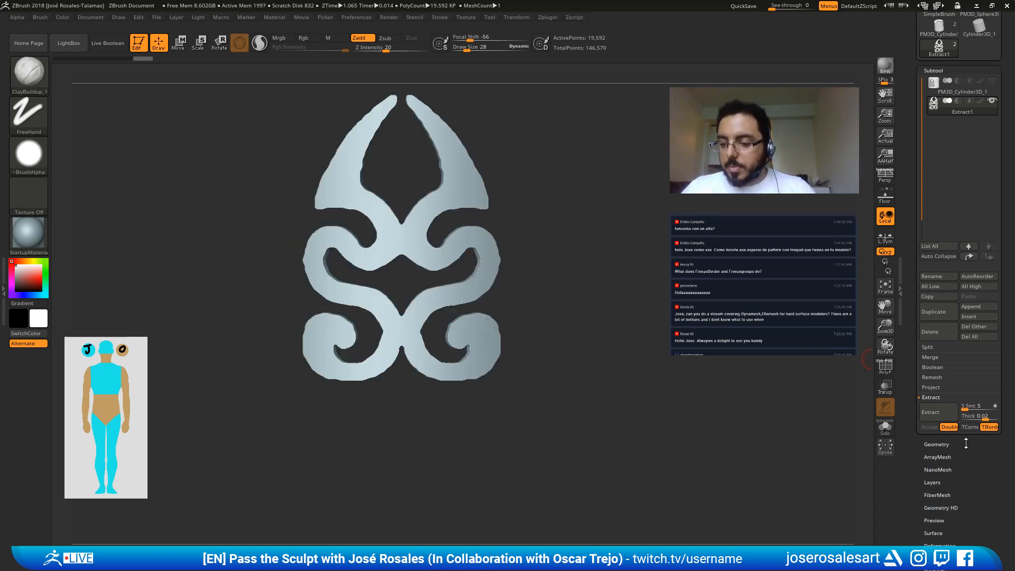
pyautogui.click(937, 444)
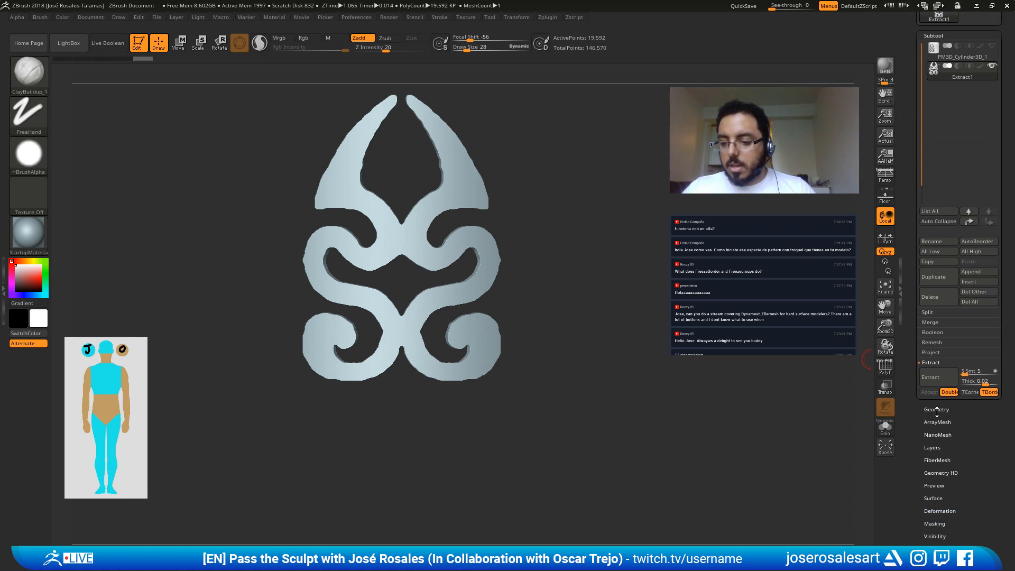
pyautogui.click(933, 391)
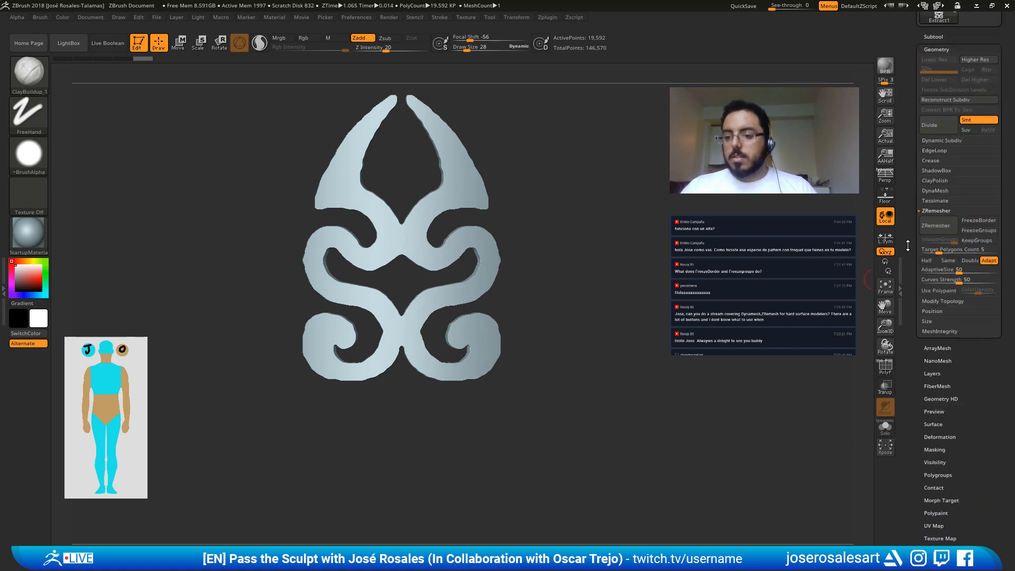
pyautogui.click(933, 226)
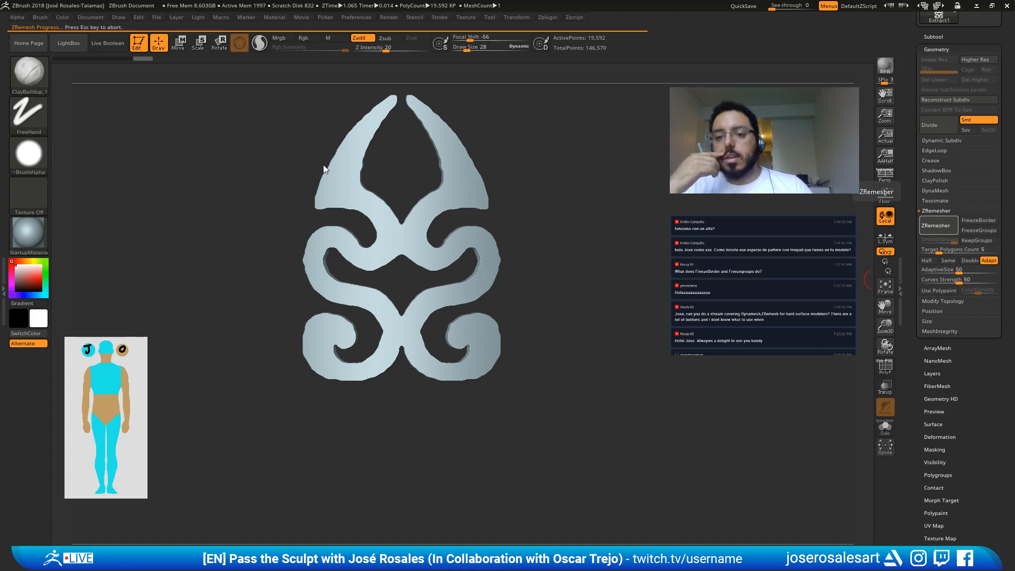
pyautogui.hotkey('shift', 'f')
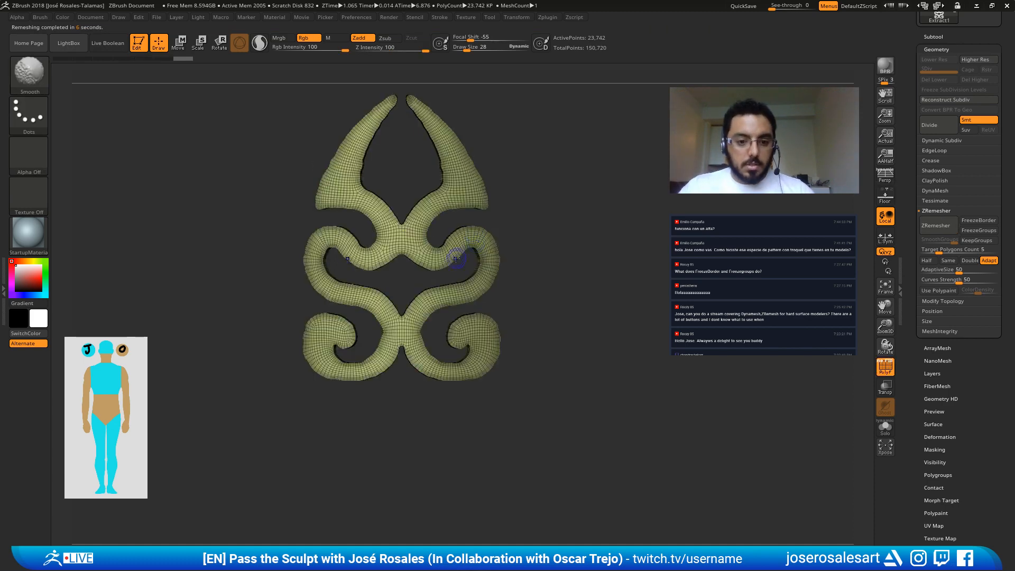
pyautogui.moveTo(484, 316)
pyautogui.mouseDown(button='right')
pyautogui.moveTo(486, 367)
pyautogui.moveTo(475, 331)
pyautogui.moveTo(483, 290)
pyautogui.moveTo(453, 358)
pyautogui.mouseUp(button='right')
pyautogui.hotkey('shift', 'f')
pyautogui.keyDown('alt'); pyautogui.moveTo(501, 273); pyautogui.dragTo(472, 369, button='right'); pyautogui.keyUp('alt')
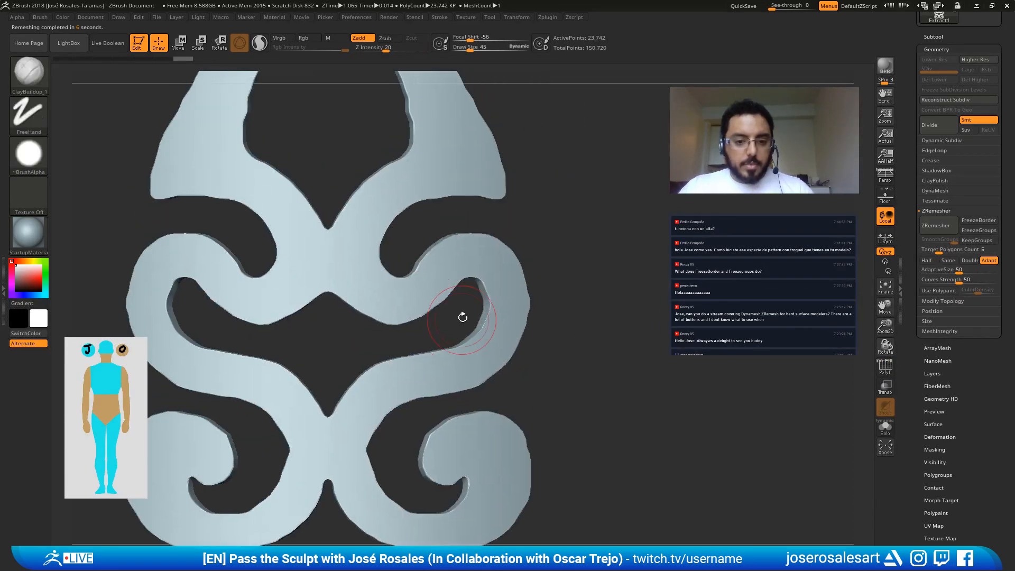
# Step: Undo the last remesh and ZRemesh the extracted ornament again with a target polygons count of about 0.773
pyautogui.hotkey('ctrl', 'z')
pyautogui.moveTo(939, 249); pyautogui.dragTo(929, 253)
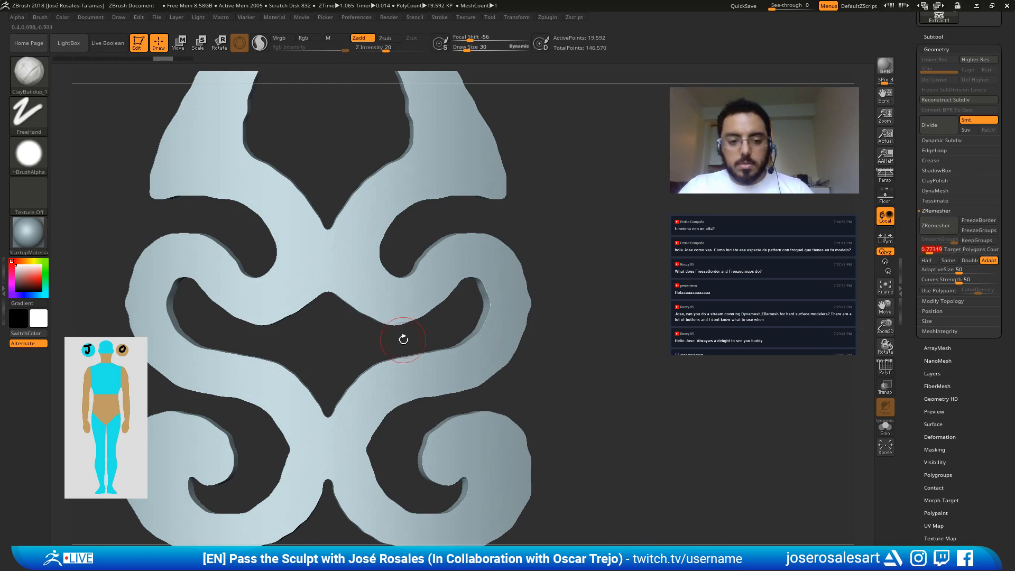
pyautogui.click(935, 225)
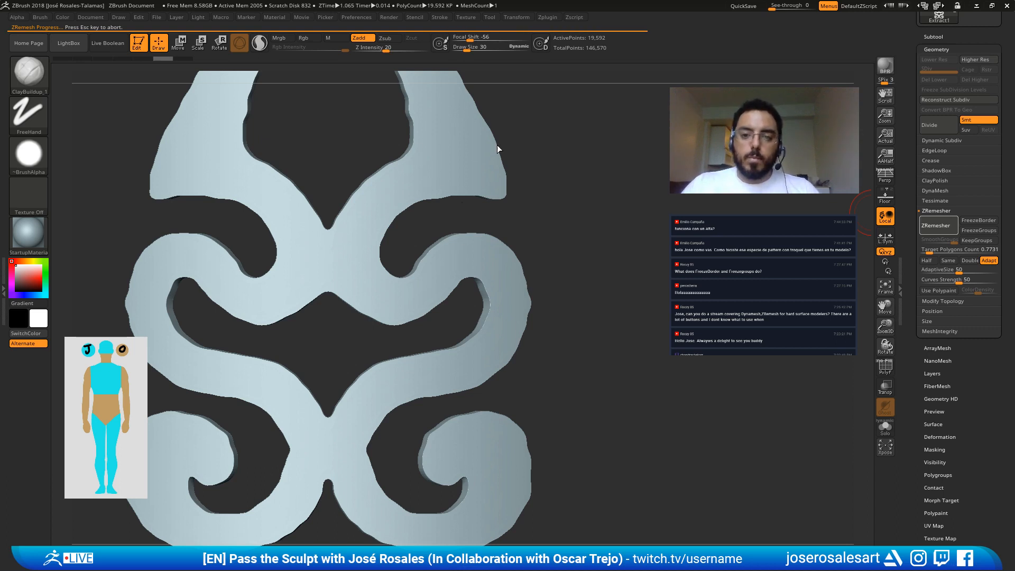
pyautogui.keyDown('alt'); pyautogui.moveTo(468, 184); pyautogui.dragTo(443, 288); pyautogui.keyUp('alt')
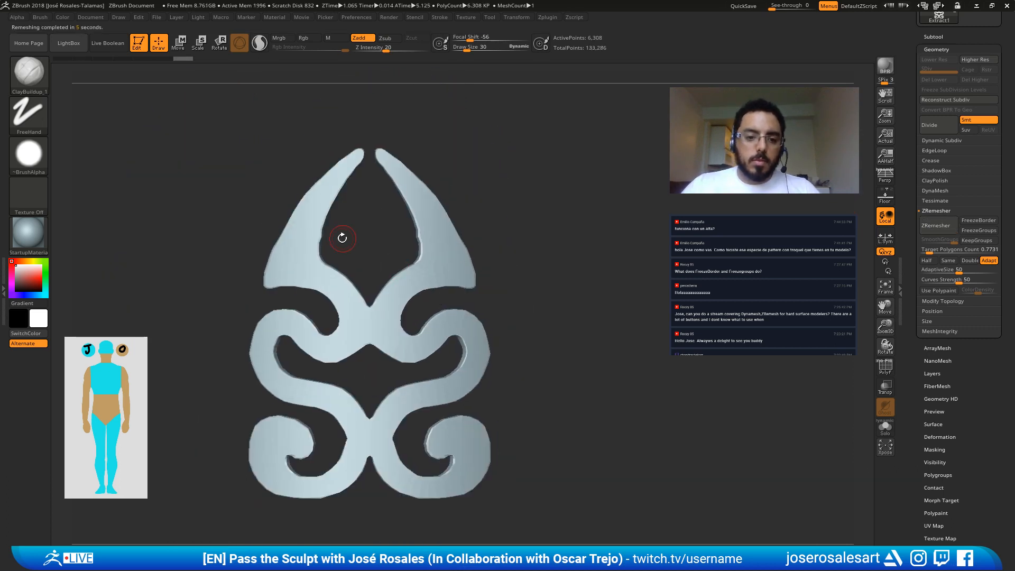
pyautogui.keyDown('shift'); pyautogui.moveTo(323, 220); pyautogui.dragTo(324, 232); pyautogui.keyUp('shift')
pyautogui.moveTo(376, 252)
pyautogui.keyDown('alt'); pyautogui.mouseDown()
pyautogui.moveTo(369, 227)
pyautogui.moveTo(323, 227)
pyautogui.moveTo(271, 246)
pyautogui.moveTo(295, 249)
pyautogui.moveTo(299, 261)
pyautogui.mouseUp(); pyautogui.keyUp('alt')
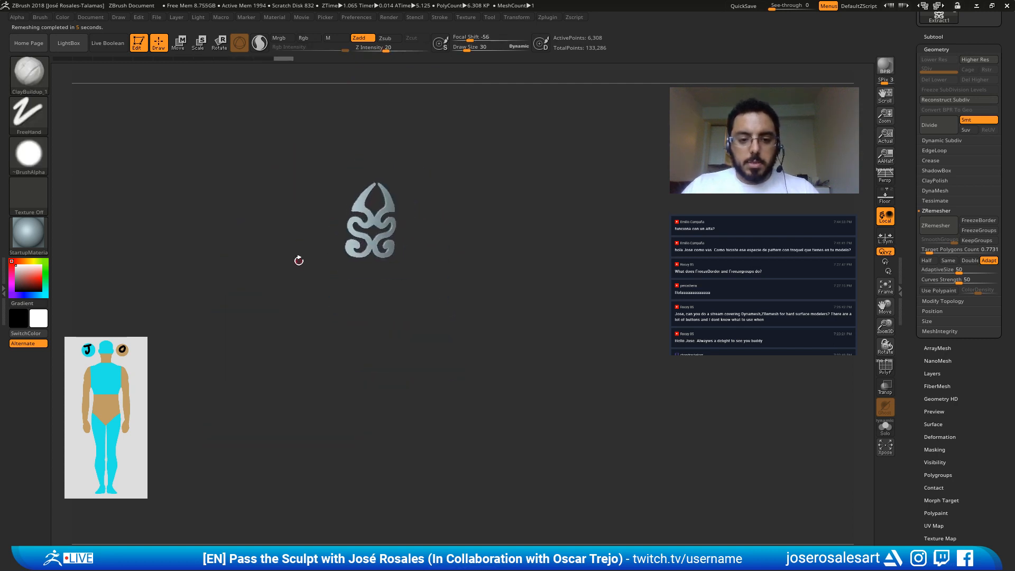
pyautogui.moveTo(342, 232)
pyautogui.keyDown('shift'); pyautogui.mouseDown()
pyautogui.moveTo(322, 218)
pyautogui.moveTo(417, 282)
pyautogui.moveTo(386, 195)
pyautogui.moveTo(431, 333)
pyautogui.moveTo(471, 320)
pyautogui.mouseUp(); pyautogui.keyUp('shift')
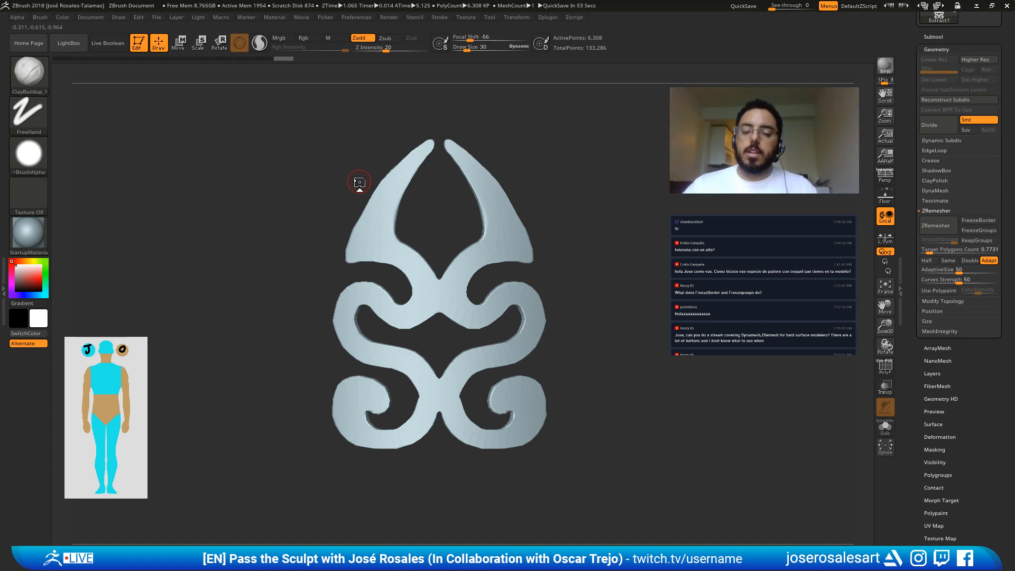
pyautogui.moveTo(362, 208)
pyautogui.mouseDown()
pyautogui.moveTo(396, 205)
pyautogui.moveTo(369, 208)
pyautogui.mouseUp()
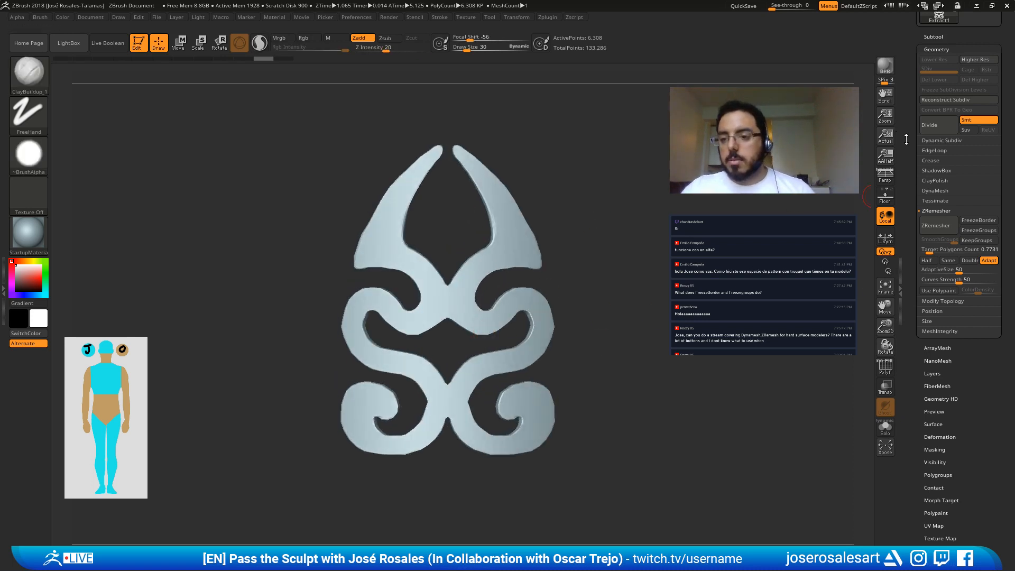
# Step: Reload the tool containing the ornament, make the cylinder its active subtool and show the subtool list
pyautogui.moveTo(906, 139); pyautogui.dragTo(908, 314)
pyautogui.click(938, 171)
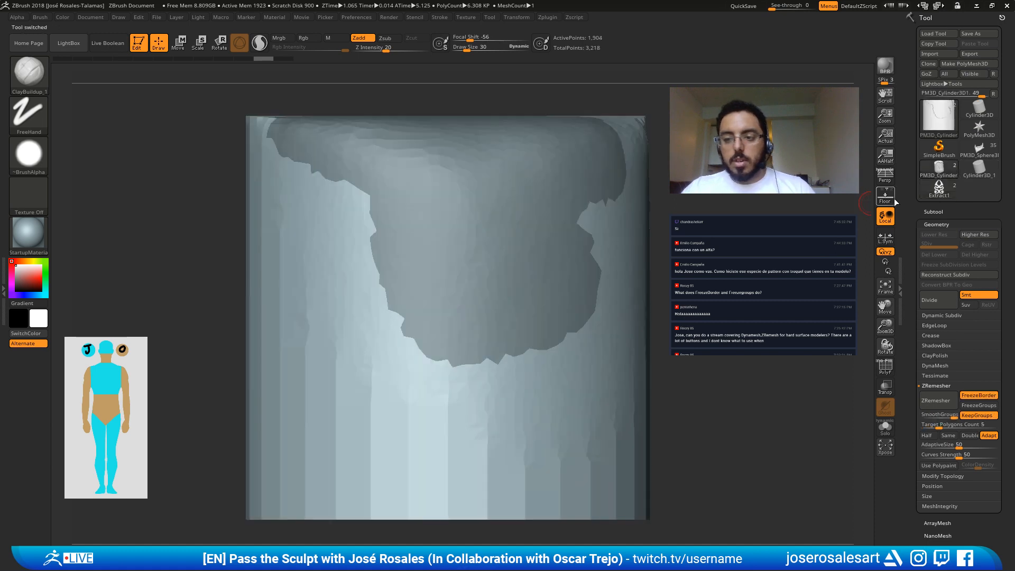
pyautogui.click(938, 188)
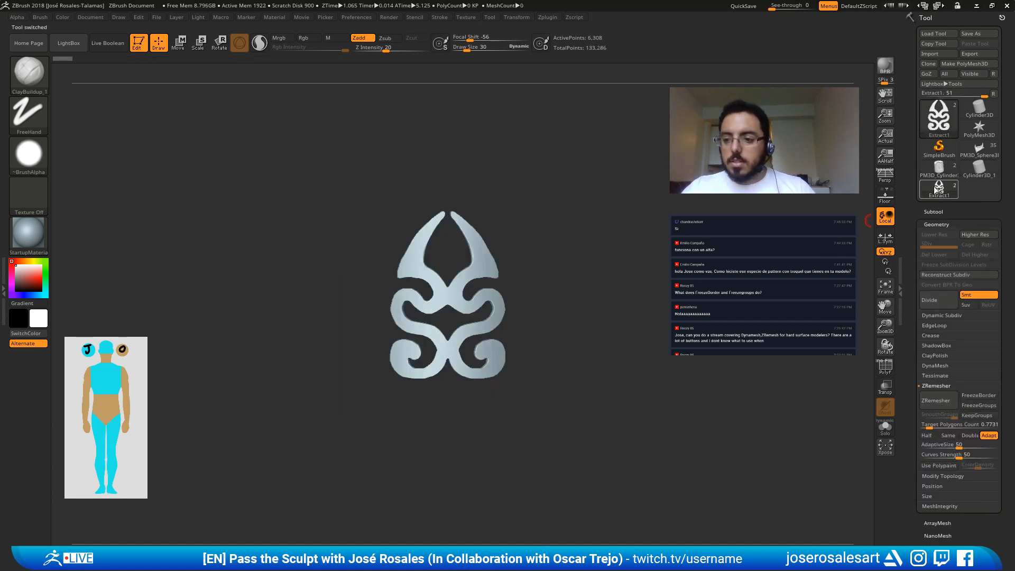
pyautogui.keyDown('alt'); pyautogui.click(500, 319); pyautogui.keyUp('alt')
pyautogui.keyDown('alt'); pyautogui.moveTo(506, 281); pyautogui.dragTo(489, 314, button='right'); pyautogui.keyUp('alt')
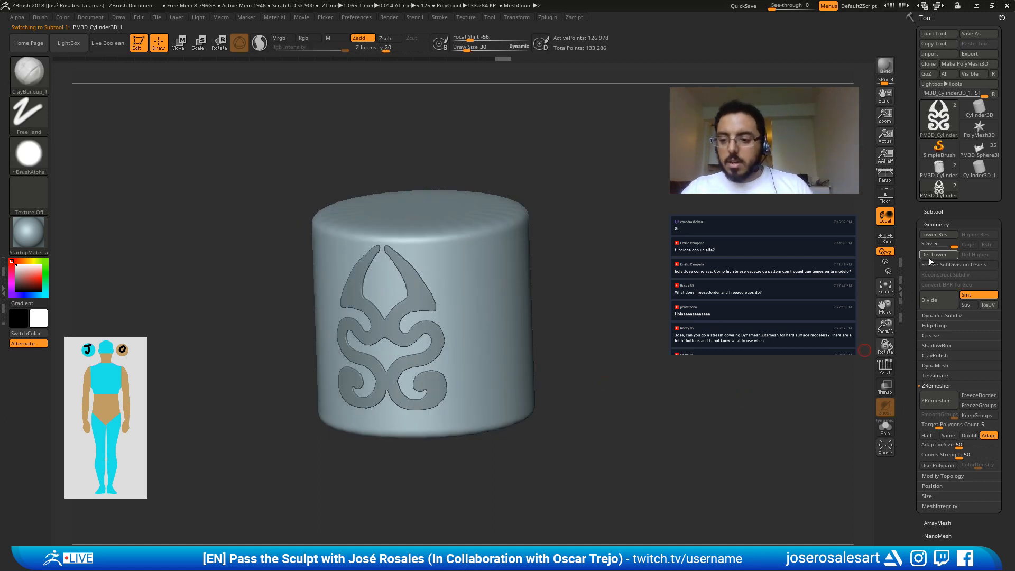
pyautogui.click(932, 210)
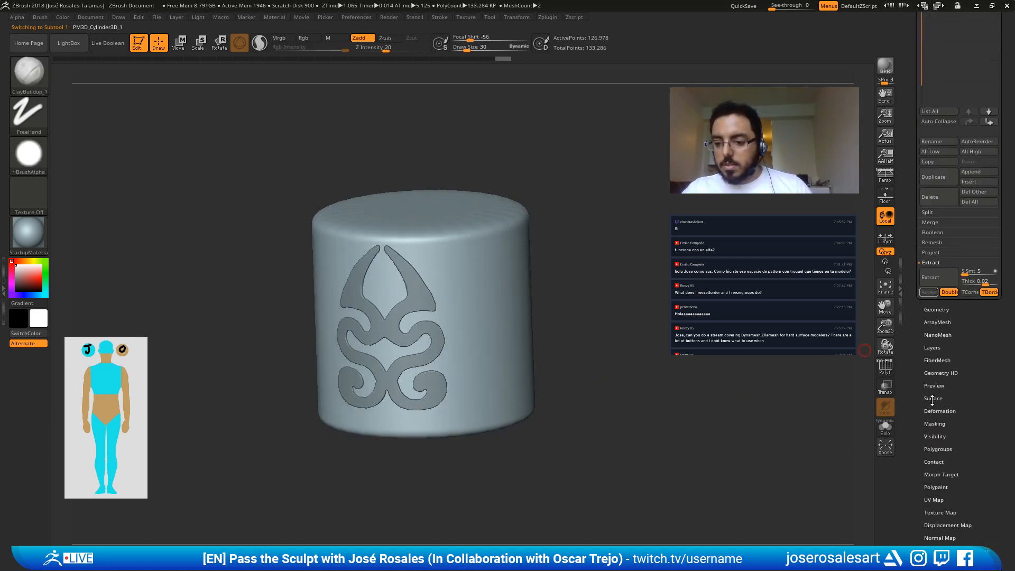
pyautogui.moveTo(521, 337); pyautogui.dragTo(455, 343, button='right')
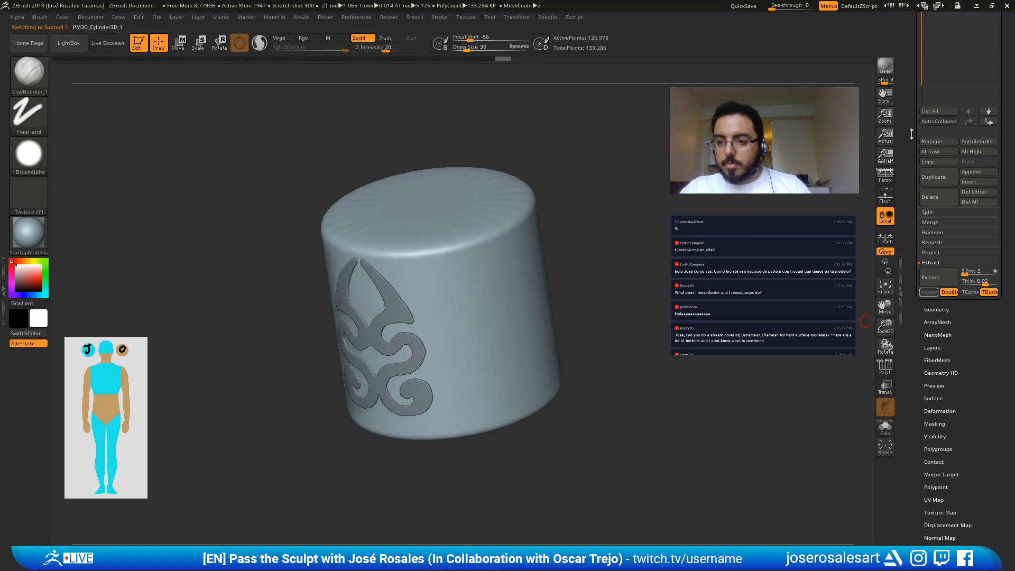
pyautogui.moveTo(912, 134); pyautogui.dragTo(912, 267)
pyautogui.moveTo(444, 329); pyautogui.dragTo(396, 300, button='right')
pyautogui.keyDown('ctrl'); pyautogui.moveTo(494, 305); pyautogui.dragTo(456, 326, button='right'); pyautogui.keyUp('ctrl')
pyautogui.moveTo(456, 327)
pyautogui.keyDown('shift'); pyautogui.mouseDown(button='right')
pyautogui.moveTo(437, 335)
pyautogui.moveTo(561, 331)
pyautogui.moveTo(463, 359)
pyautogui.mouseUp(button='right'); pyautogui.keyUp('shift')
# Step: Assign the arrow-shaped Alpha 33 to the ClayBuildup brush and frame the blank side of the cylinder
pyautogui.press('b')
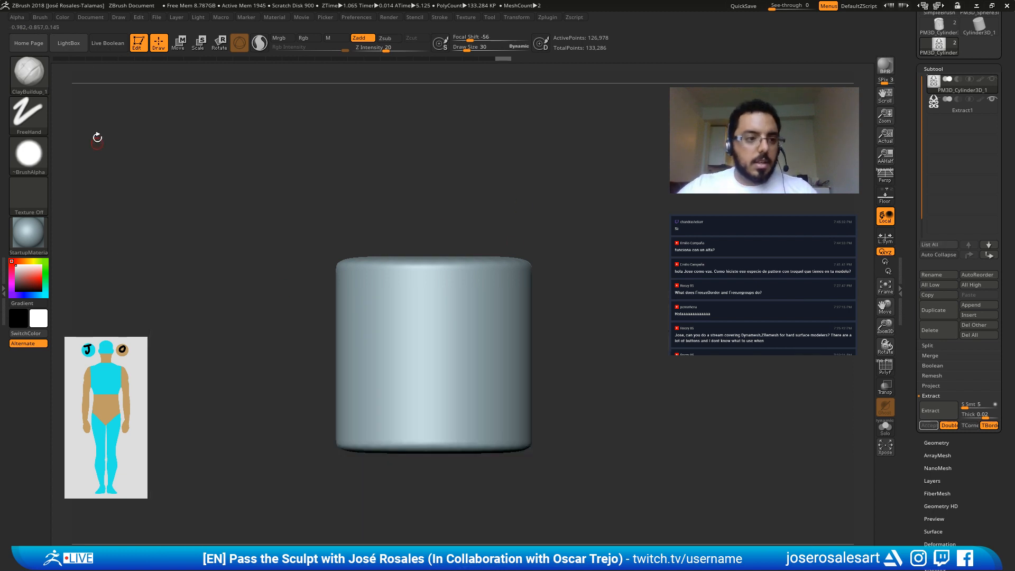
pyautogui.click(17, 18)
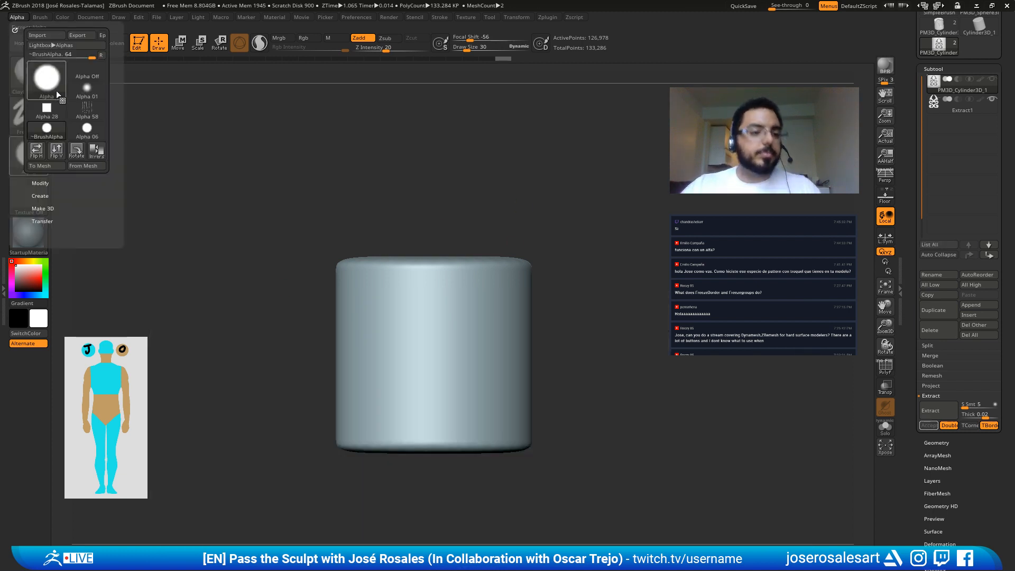
pyautogui.moveTo(55, 96)
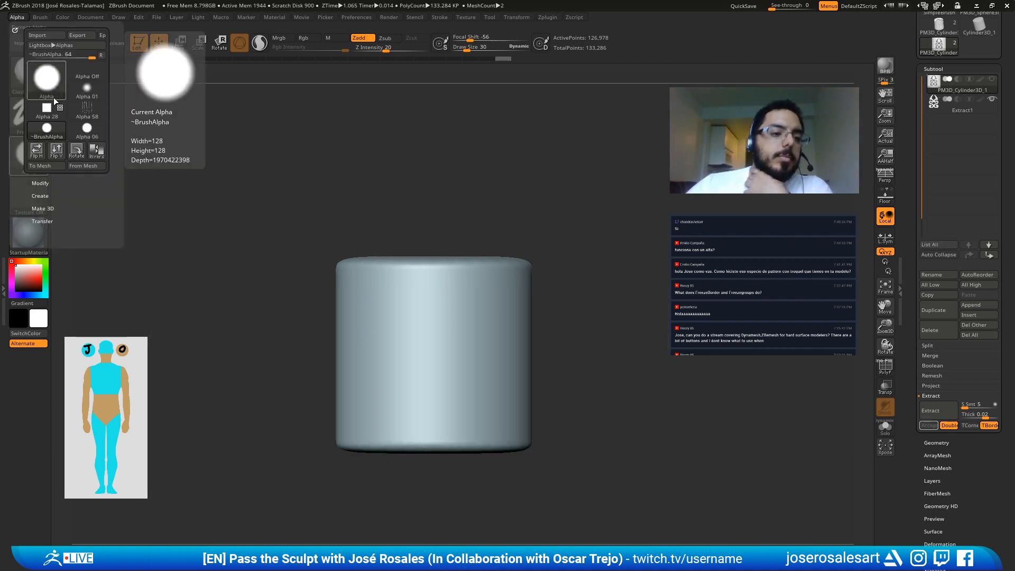
pyautogui.click(54, 82)
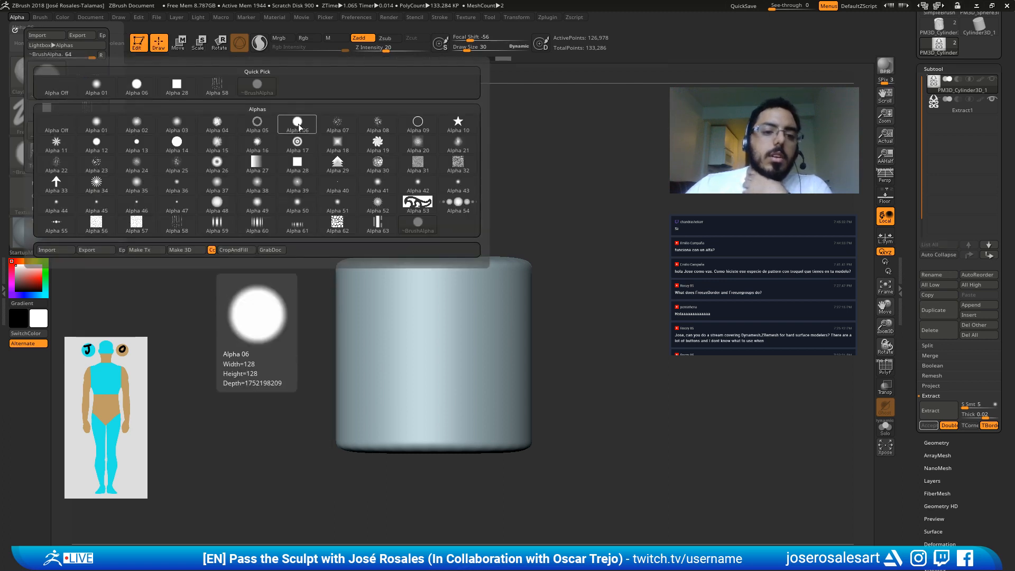
pyautogui.moveTo(334, 128)
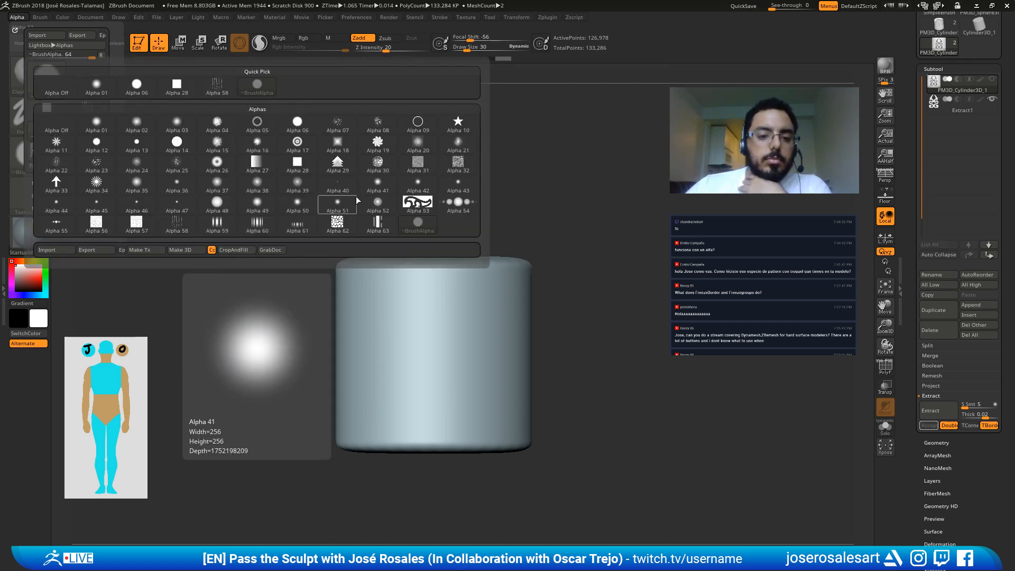
pyautogui.click(105, 188)
pyautogui.click(54, 82)
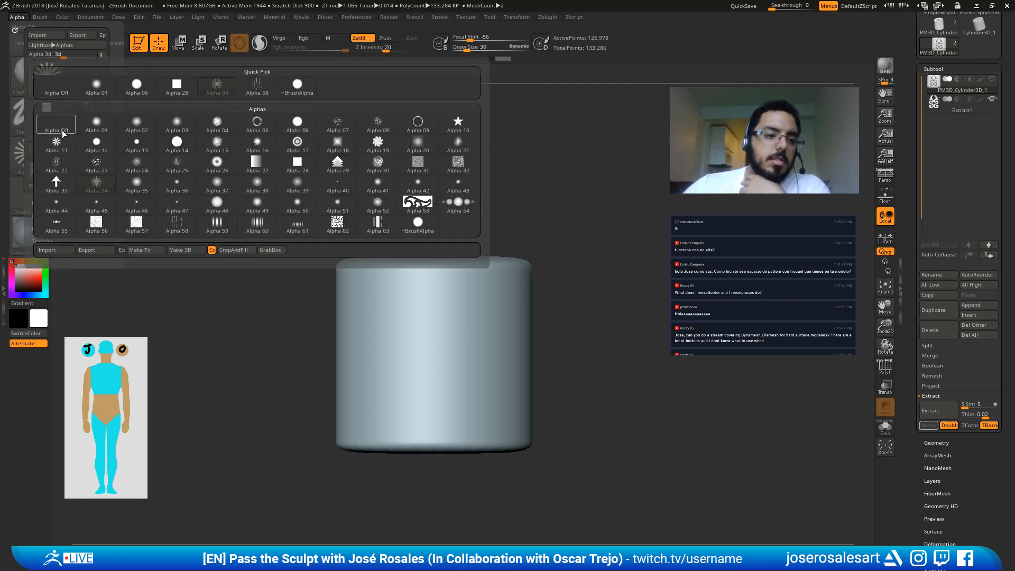
pyautogui.click(58, 184)
pyautogui.press('f')
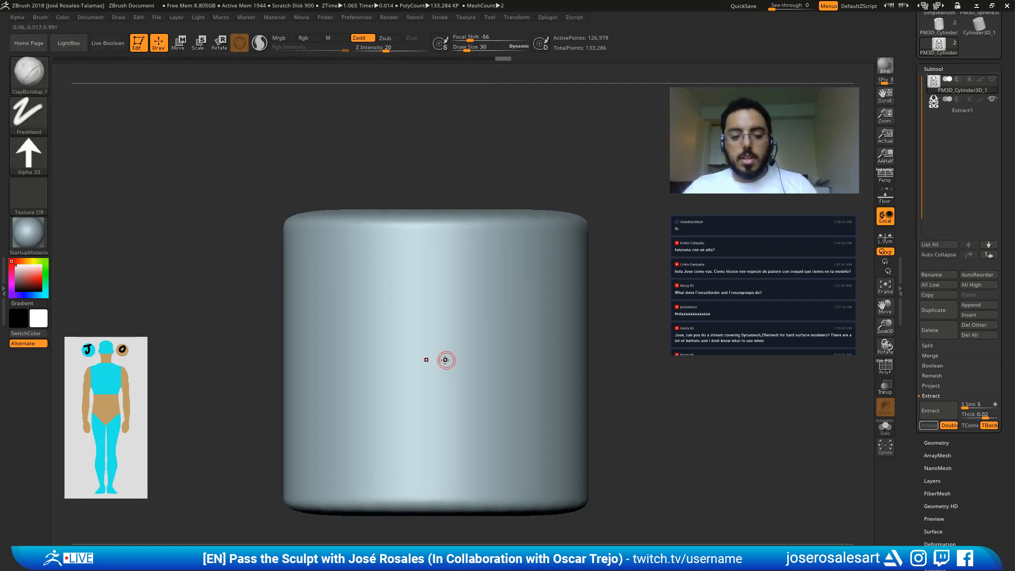
# Step: Try to subdivide the cylinder while it still carries the ornament mask
pyautogui.press('ctrl')
pyautogui.hotkey('ctrl', 'd')
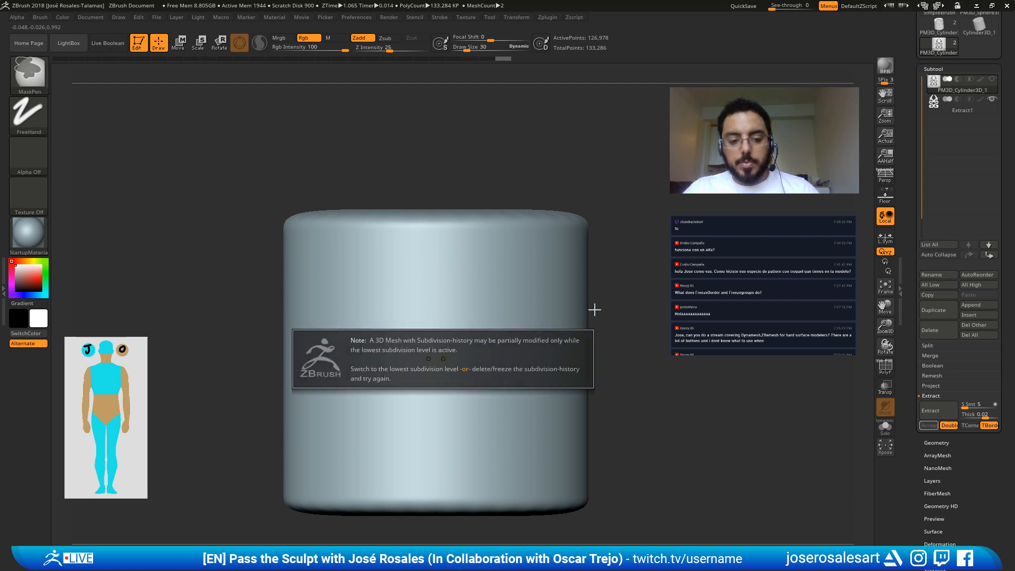
pyautogui.hotkey('ctrl', 'd')
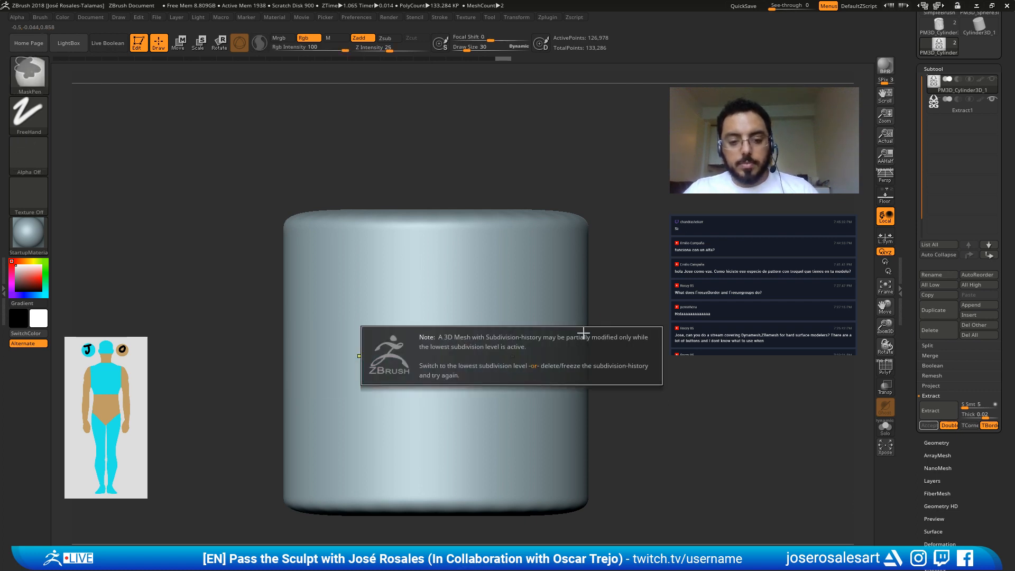
# Step: Isolate the cylinder subtool in Solo mode and clear its ornament mask
pyautogui.press('shift')
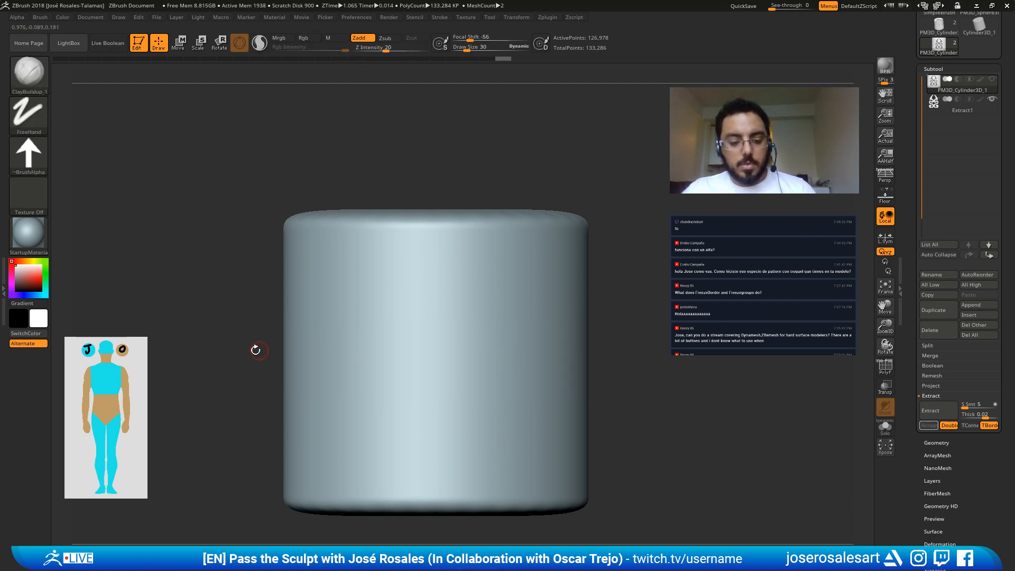
pyautogui.moveTo(256, 349); pyautogui.dragTo(309, 360)
pyautogui.press('shift')
pyautogui.hotkey('alt', 'shift', 's')
pyautogui.moveTo(340, 358); pyautogui.dragTo(367, 359, button='right')
pyautogui.keyDown('ctrl'); pyautogui.moveTo(421, 340); pyautogui.dragTo(436, 409); pyautogui.keyUp('ctrl')
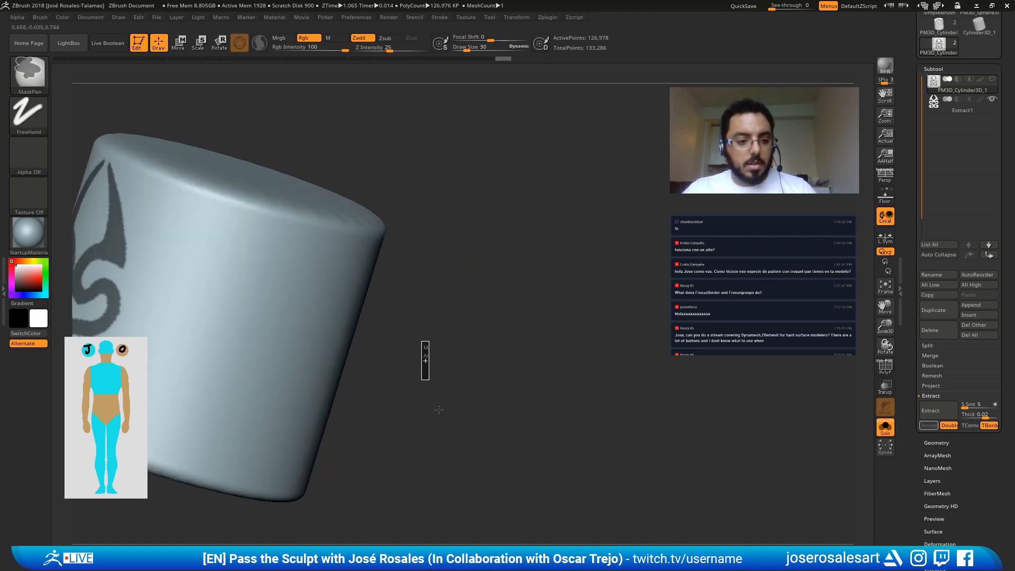
pyautogui.moveTo(426, 370)
pyautogui.mouseDown(button='right')
pyautogui.moveTo(362, 338)
pyautogui.moveTo(447, 356)
pyautogui.mouseUp(button='right')
# Step: Subdivide the unmasked cylinder twice to give it enough resolution for alpha details
pyautogui.press('ctrl')
pyautogui.hotkey('ctrl', 'd')
pyautogui.keyDown('alt'); pyautogui.moveTo(354, 290); pyautogui.dragTo(331, 253, button='right'); pyautogui.keyUp('alt')
# Step: Switch to the Standard brush and give it the DragRect stroke and the arrow-shaped ~BrushAlpha
pyautogui.press('b')
pyautogui.press('s')
pyautogui.press('t')
pyautogui.click(30, 130)
pyautogui.click(122, 127)
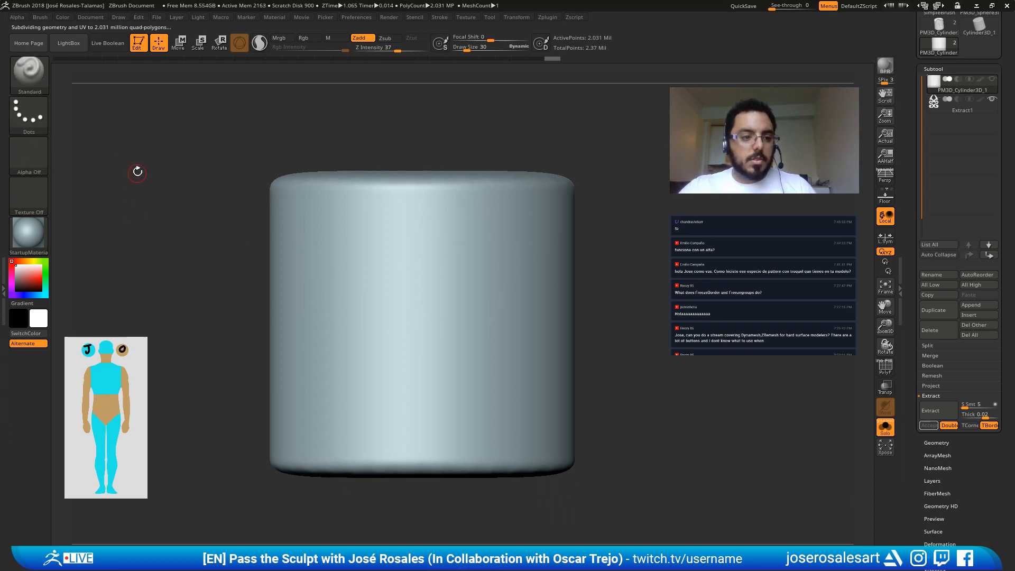
pyautogui.click(29, 114)
pyautogui.click(123, 125)
pyautogui.click(28, 156)
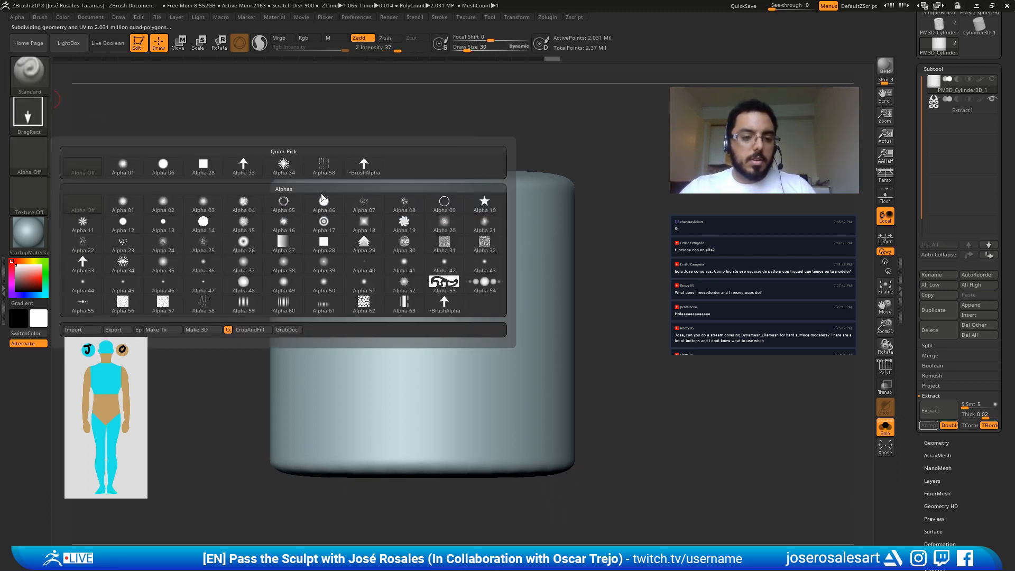
pyautogui.click(364, 164)
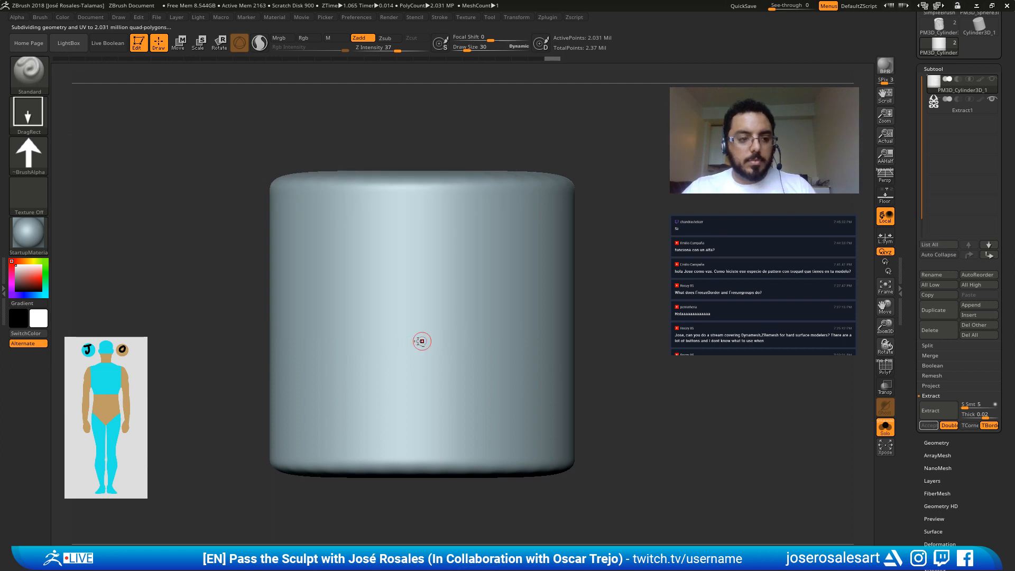
# Step: Select the ClayBuildup brush and replace its arrow alpha with Alpha 06
pyautogui.press('b')
pyautogui.press('c')
pyautogui.press('b')
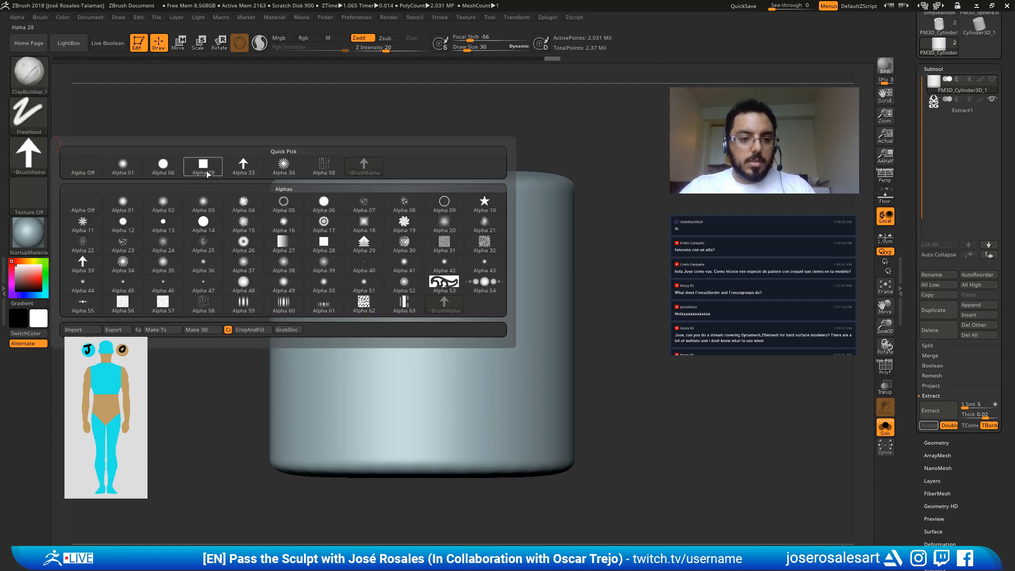
pyautogui.click(323, 204)
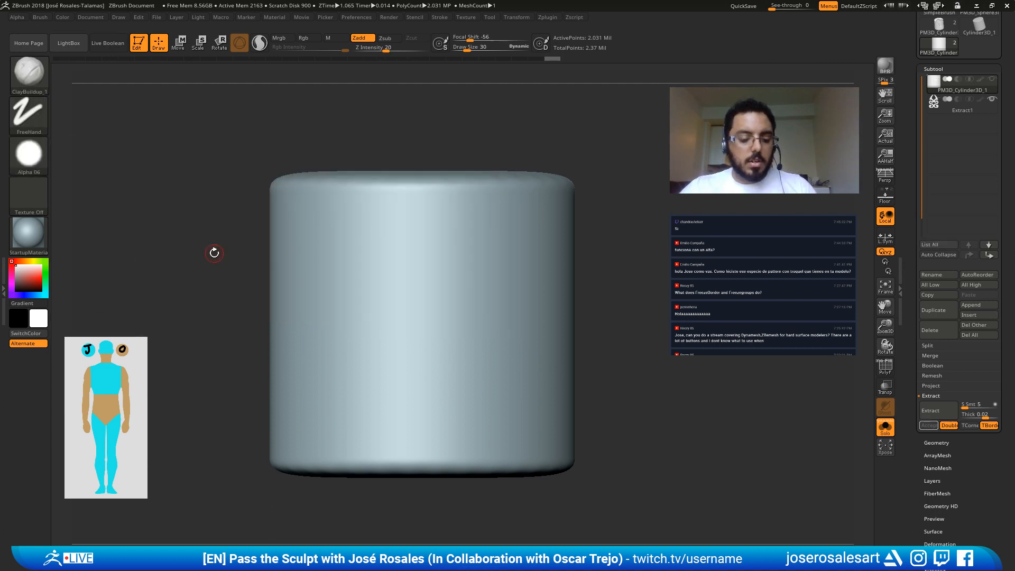
# Step: Return to the Standard brush at draw size 54, stamp a trial arrow on the cylinder's front and undo it
pyautogui.press('b')
pyautogui.press('s')
pyautogui.press('t')
pyautogui.press('s')
pyautogui.moveTo(430, 312)
pyautogui.mouseDown()
pyautogui.moveTo(492, 328)
pyautogui.moveTo(490, 435)
pyautogui.mouseUp()
pyautogui.hotkey('ctrl', 'z')
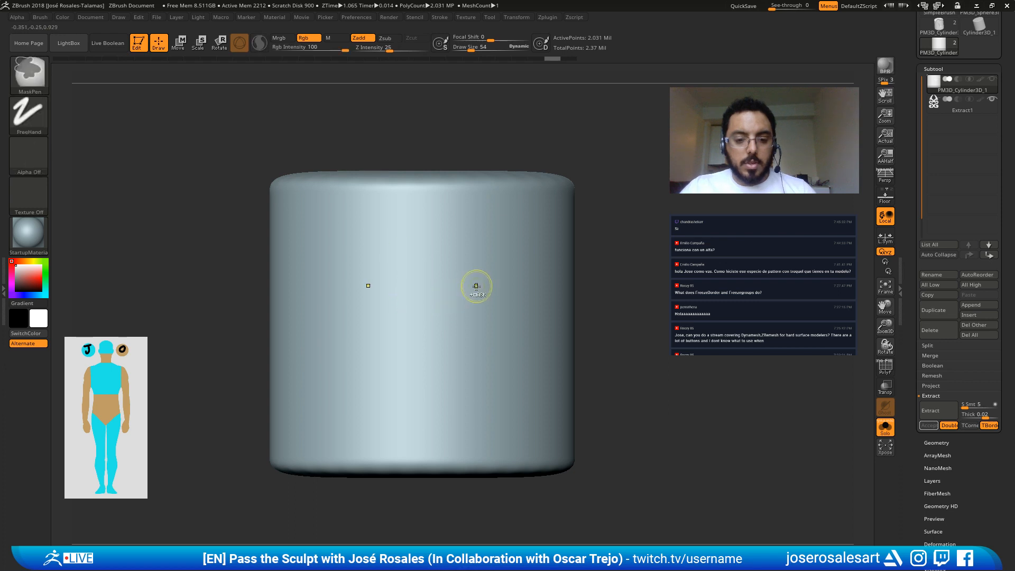
# Step: Test a freehand mask stroke and another stamp with the arrow alpha on the cylinder, undoing each
pyautogui.keyDown('ctrl'); pyautogui.moveTo(478, 297); pyautogui.dragTo(484, 347); pyautogui.keyUp('ctrl')
pyautogui.hotkey('ctrl', 'z')
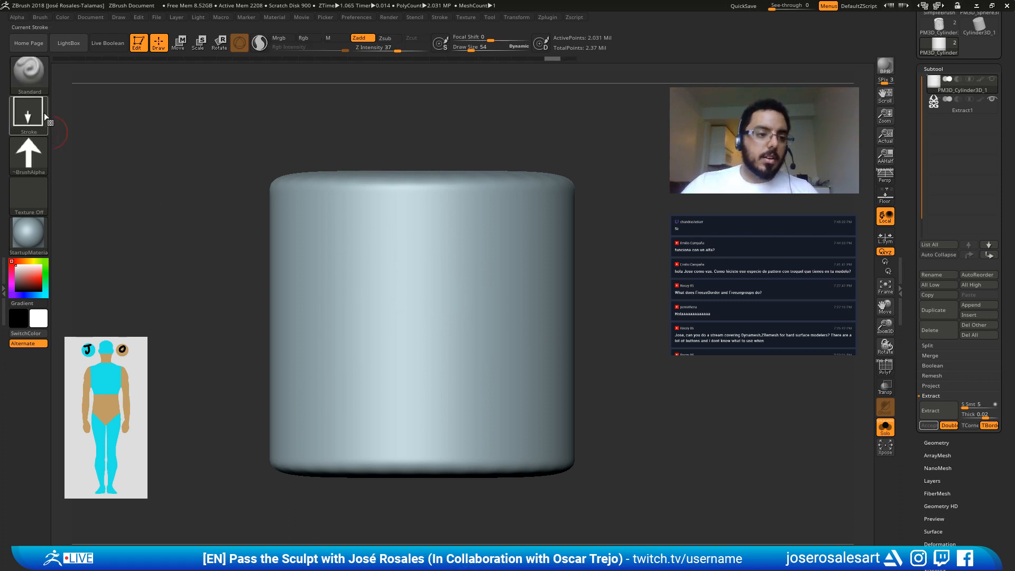
pyautogui.press('ctrl')
pyautogui.press('ctrl')
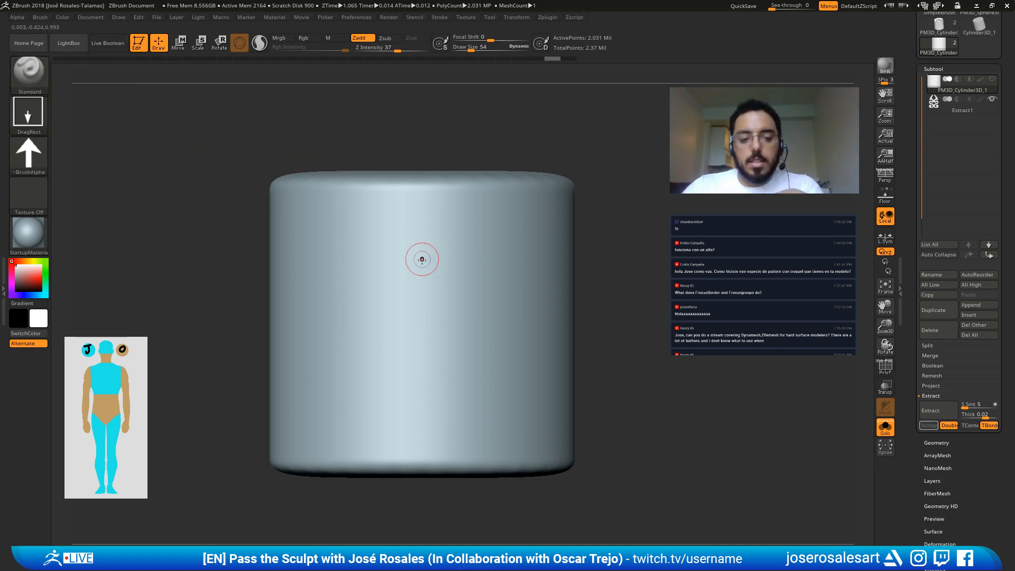
pyautogui.moveTo(397, 251)
pyautogui.mouseDown()
pyautogui.moveTo(437, 365)
pyautogui.moveTo(448, 251)
pyautogui.mouseUp()
pyautogui.hotkey('ctrl', 'z')
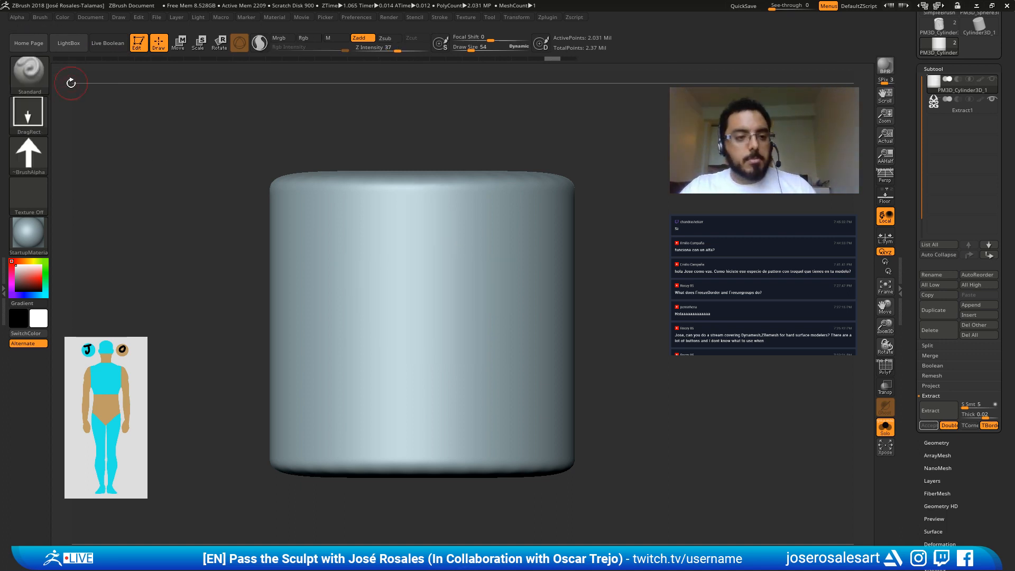
# Step: Set the MaskPen brush to the DragRect stroke with the arrow-shaped ~BrushAlpha
pyautogui.press('ctrl')
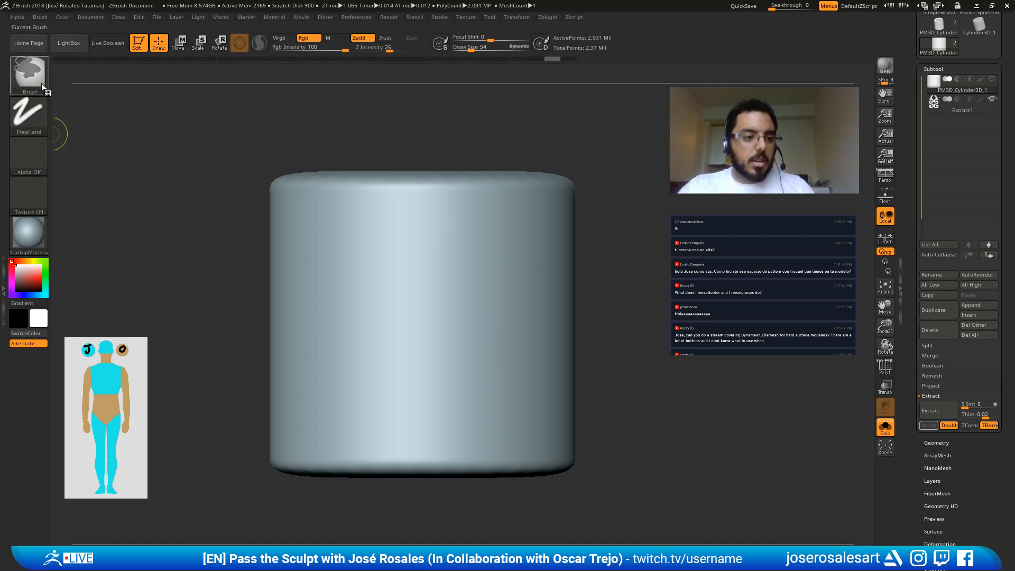
pyautogui.click(32, 114)
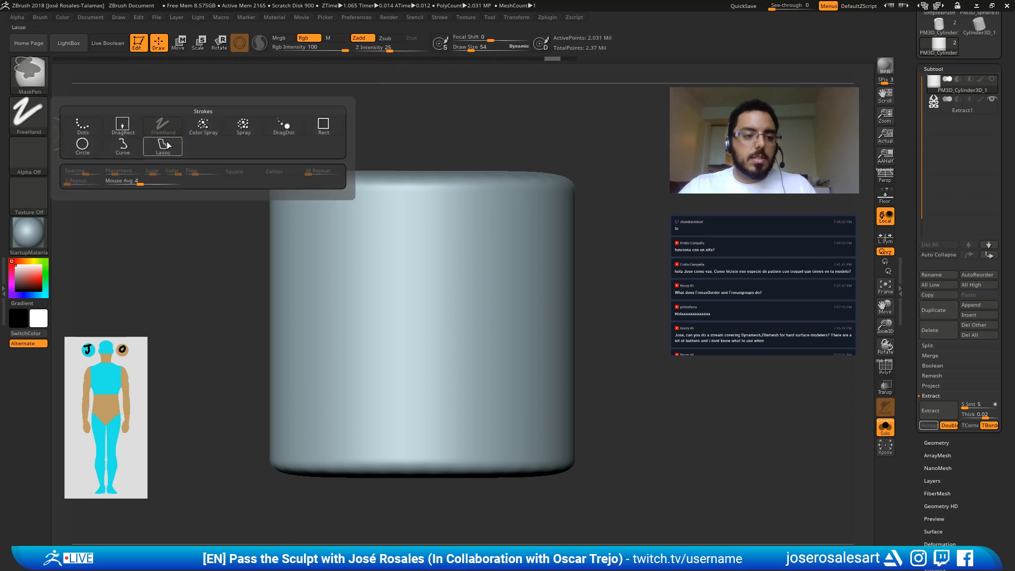
pyautogui.click(122, 125)
pyautogui.click(27, 166)
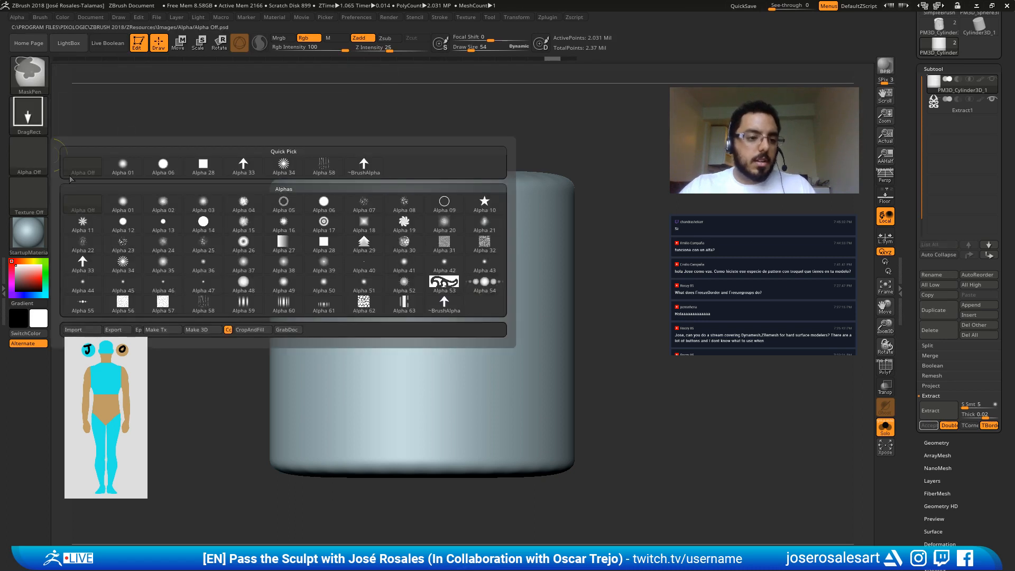
pyautogui.click(371, 174)
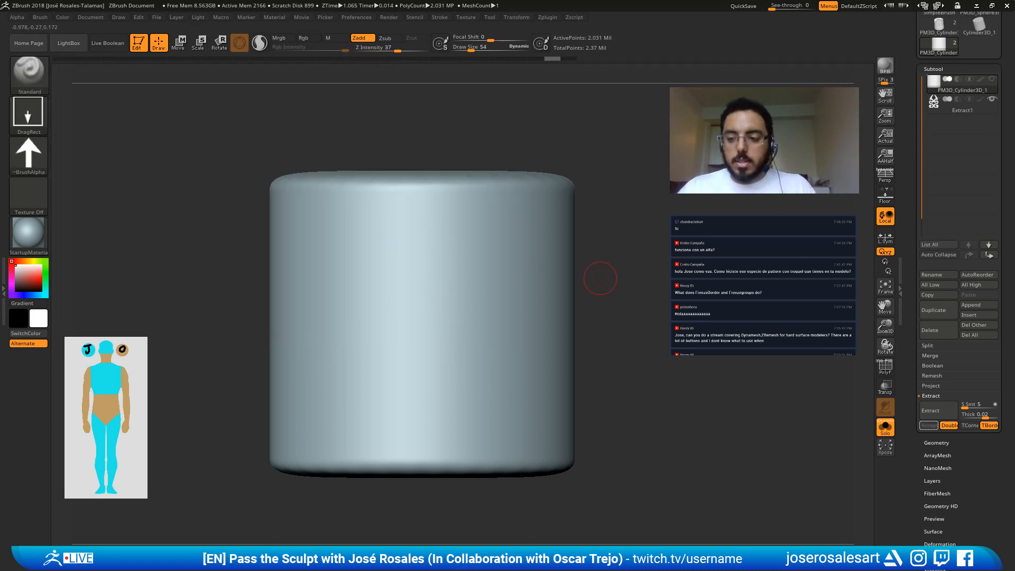
# Step: Mask trial arrow pairs on the cylinder's front with the arrow alpha, preview an extraction from the first pair, and undo or clear each result
pyautogui.moveTo(222, 229); pyautogui.dragTo(197, 278)
pyautogui.keyDown('shift'); pyautogui.moveTo(360, 254); pyautogui.dragTo(401, 252, button='right'); pyautogui.keyUp('shift')
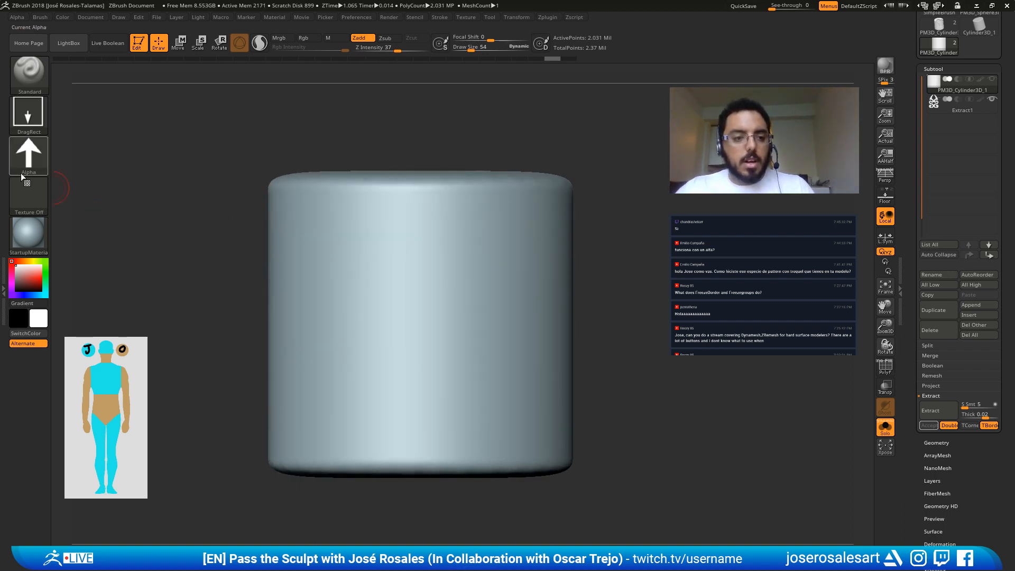
pyautogui.keyDown('ctrl'); pyautogui.moveTo(481, 297); pyautogui.dragTo(481, 411); pyautogui.keyUp('ctrl')
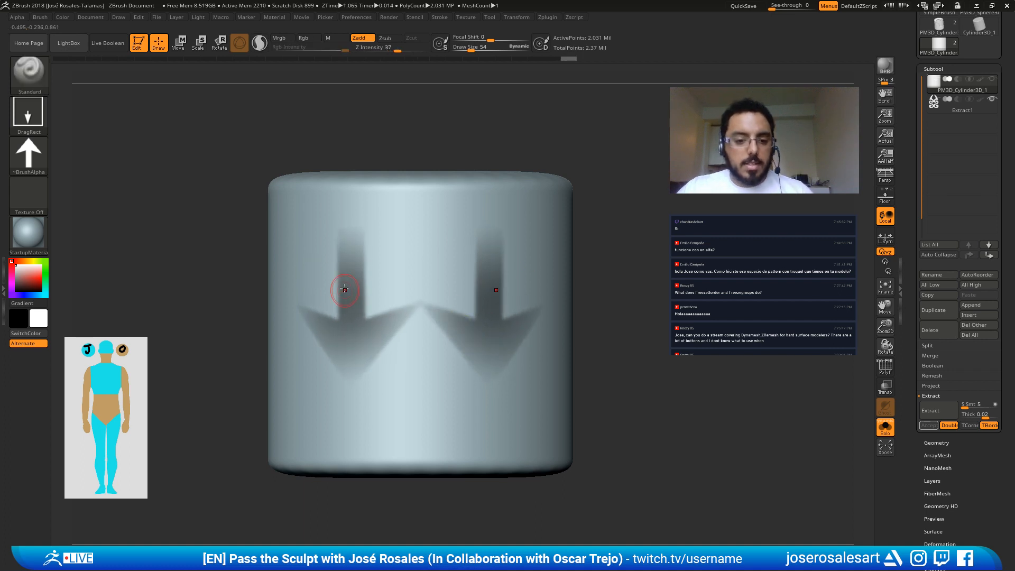
pyautogui.moveTo(344, 287); pyautogui.dragTo(352, 249, button='right')
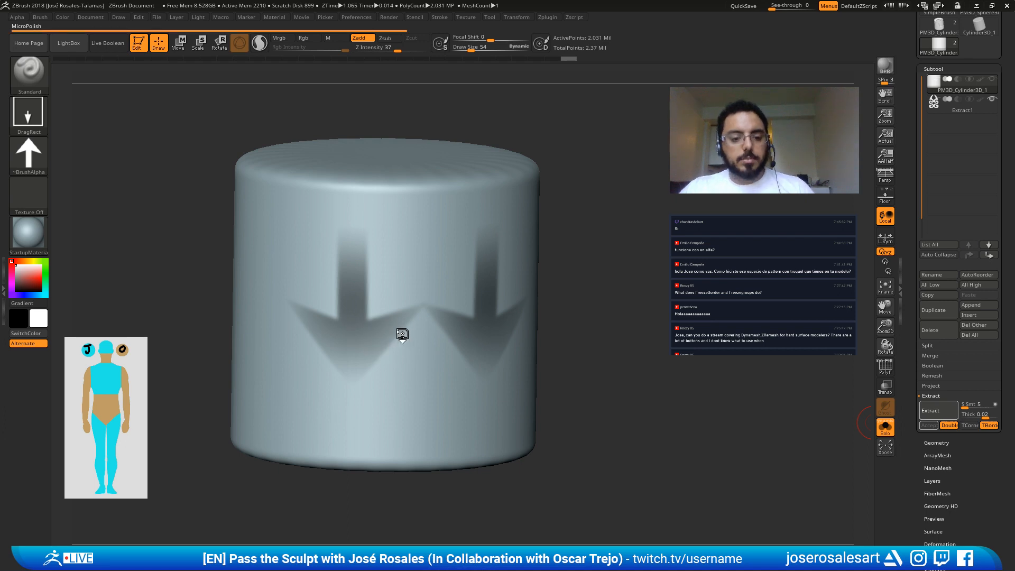
pyautogui.hotkey('ctrl', 'z')
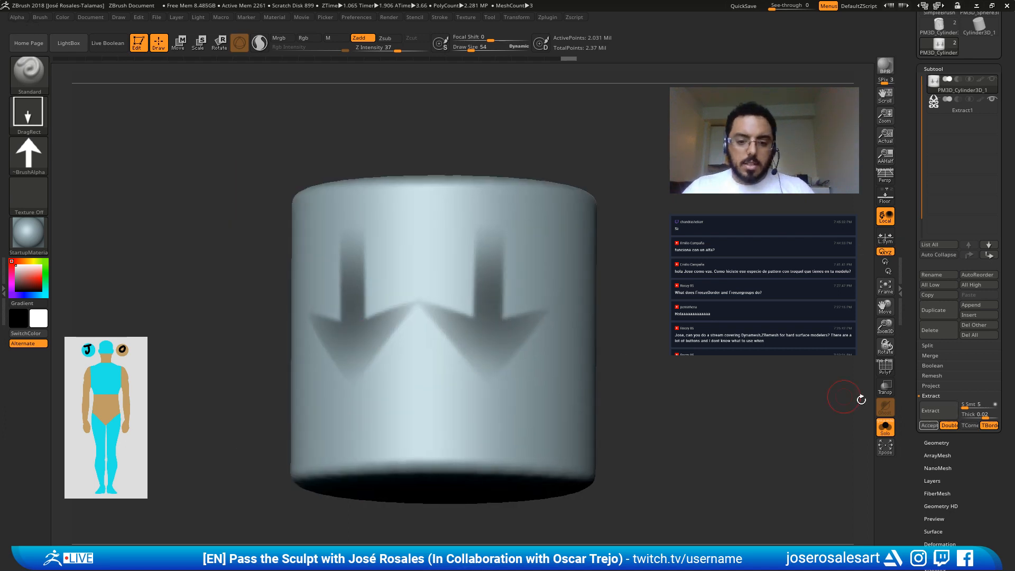
pyautogui.hotkey('ctrl', 'z')
pyautogui.hotkey('ctrl', 'z')
pyautogui.hotkey('ctrl', 'z')
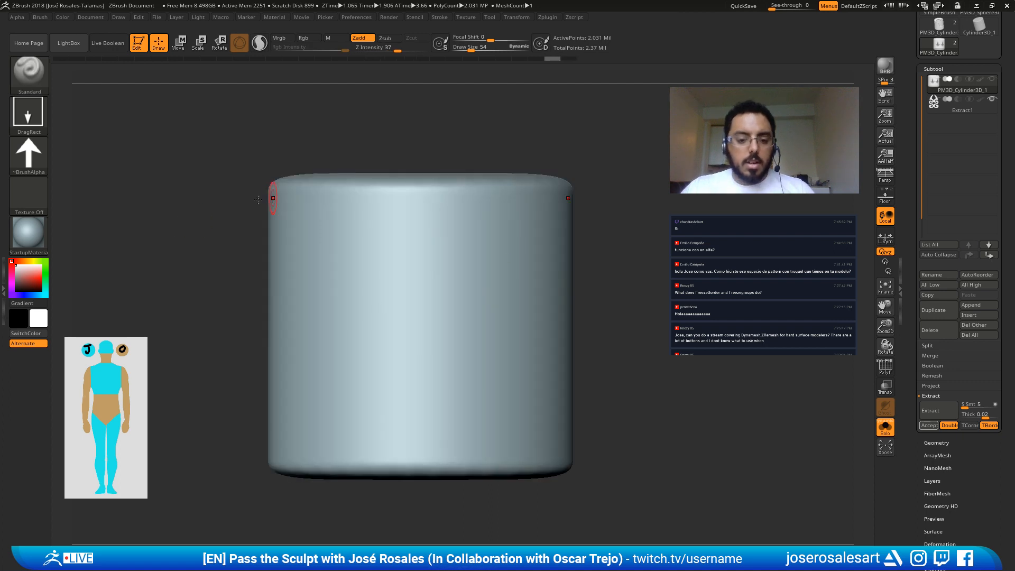
pyautogui.keyDown('ctrl'); pyautogui.moveTo(344, 309); pyautogui.dragTo(417, 292); pyautogui.keyUp('ctrl')
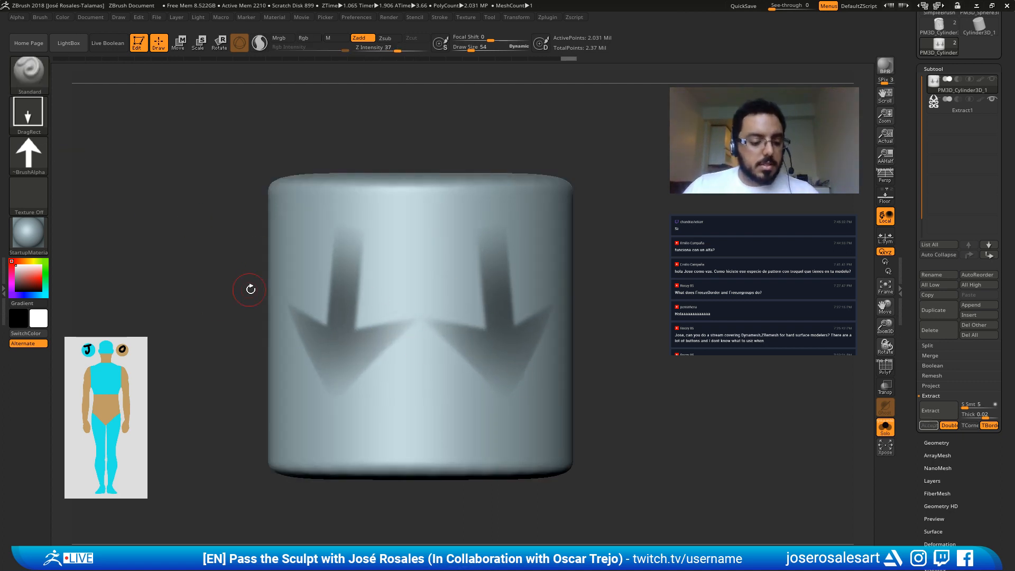
pyautogui.keyDown('ctrl'); pyautogui.moveTo(200, 268); pyautogui.dragTo(158, 238); pyautogui.keyUp('ctrl')
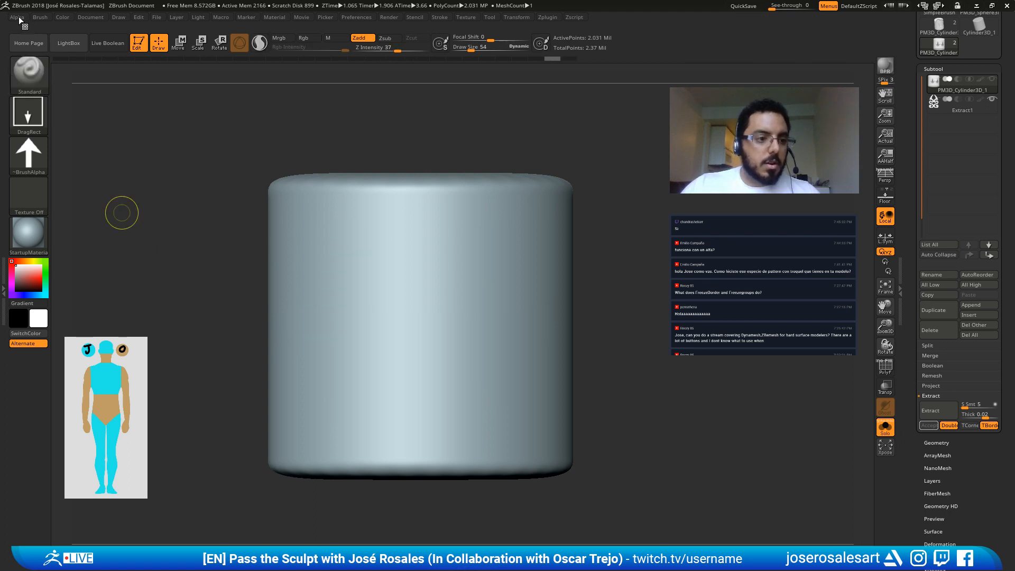
pyautogui.click(20, 19)
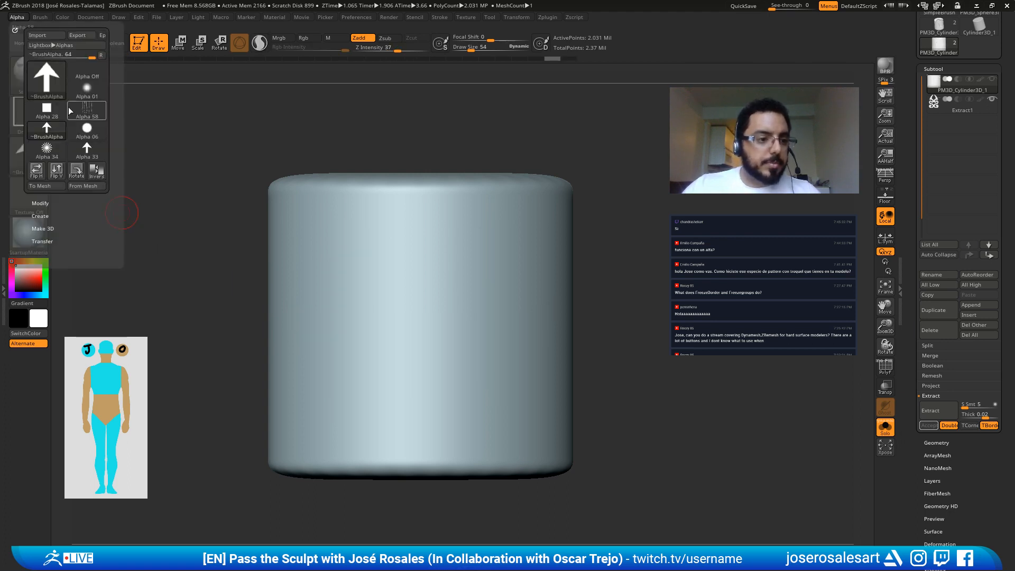
pyautogui.click(19, 18)
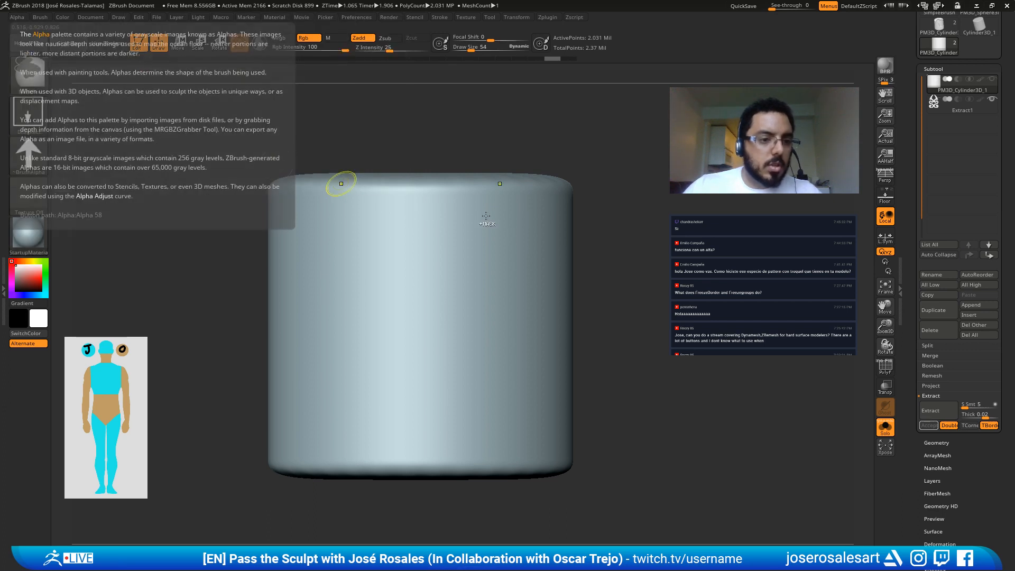
pyautogui.press('ctrl')
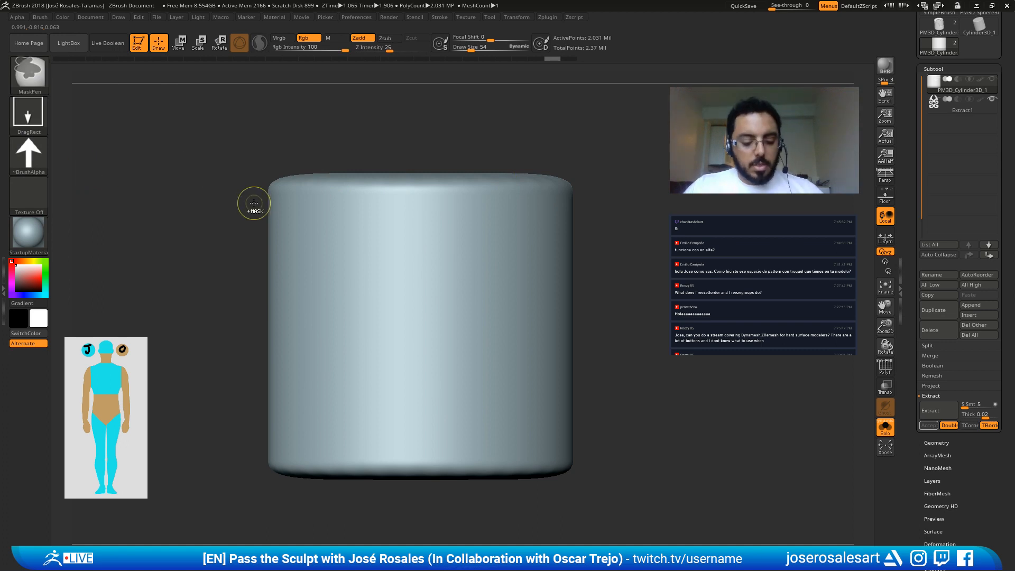
pyautogui.press('b')
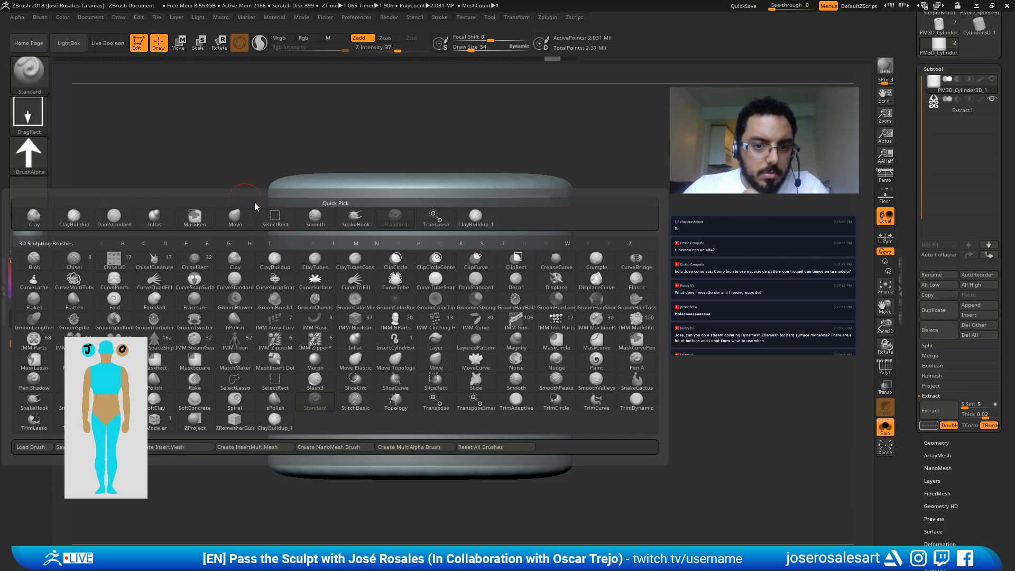
pyautogui.press('ctrl')
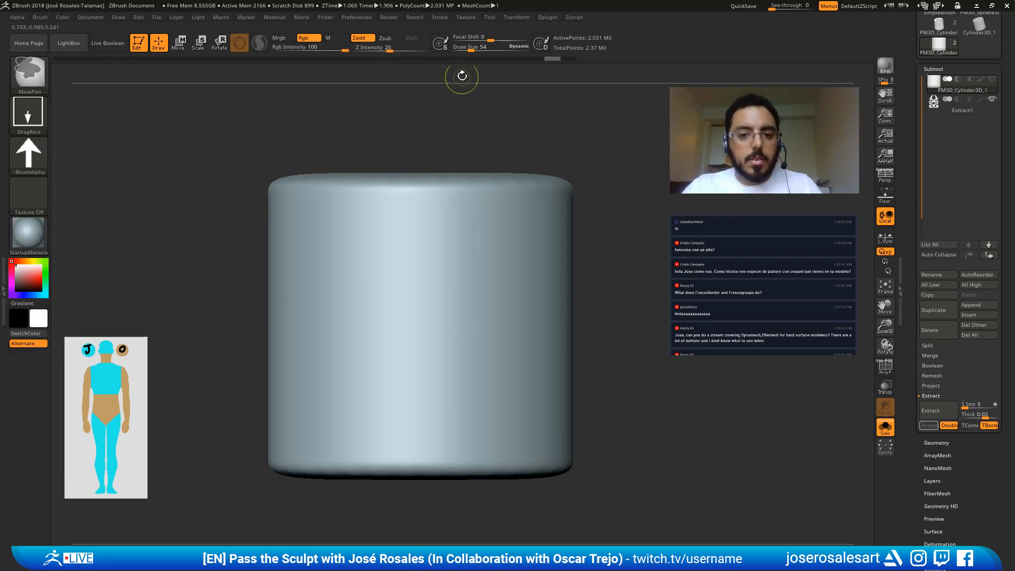
# Step: Set the MaskPen focal shift to 100 and stamp trial arrow masks on the cylinder, removing each one
pyautogui.moveTo(482, 39)
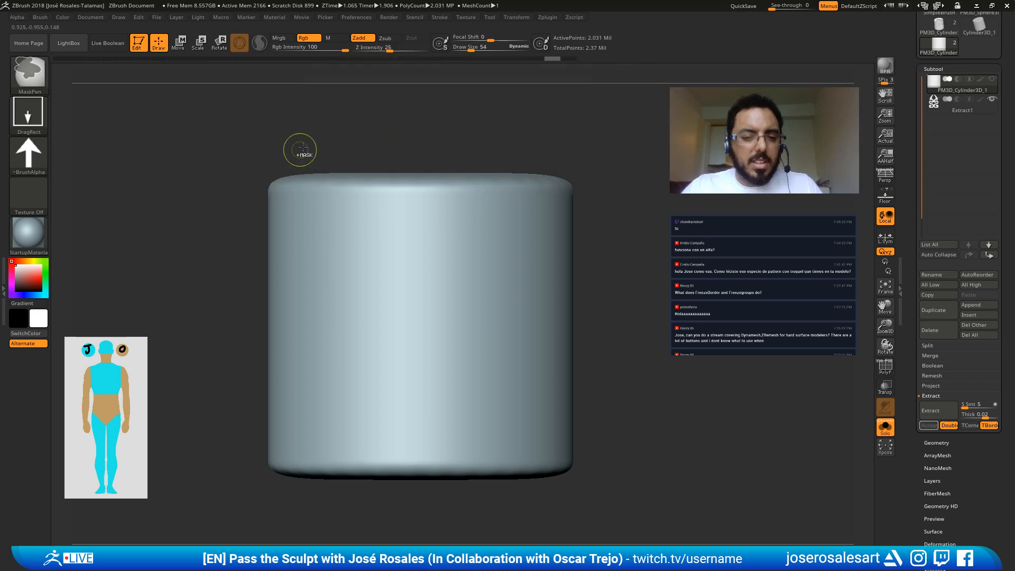
pyautogui.keyDown('ctrl'); pyautogui.moveTo(485, 39); pyautogui.dragTo(528, 66); pyautogui.keyUp('ctrl')
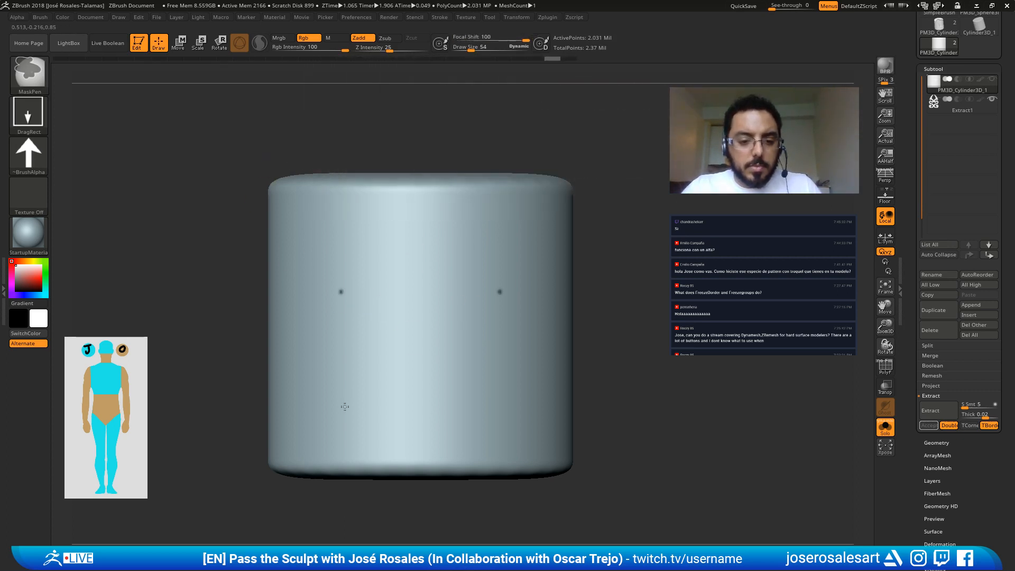
pyautogui.keyDown('ctrl'); pyautogui.click(327, 268); pyautogui.keyUp('ctrl')
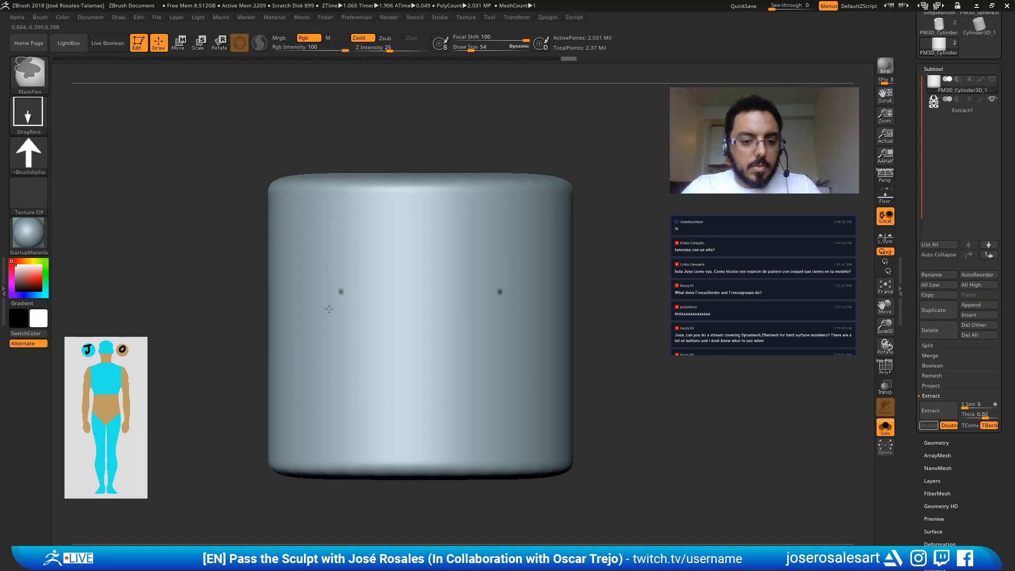
pyautogui.keyDown('ctrl'); pyautogui.click(327, 267); pyautogui.keyUp('ctrl')
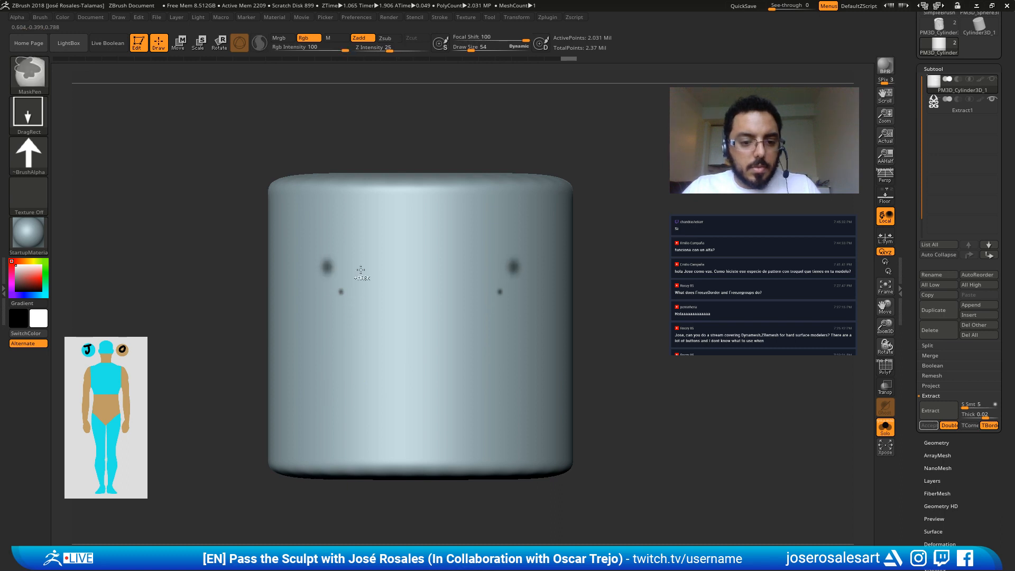
pyautogui.hotkey('ctrl', 'z')
pyautogui.hotkey('ctrl', 'z')
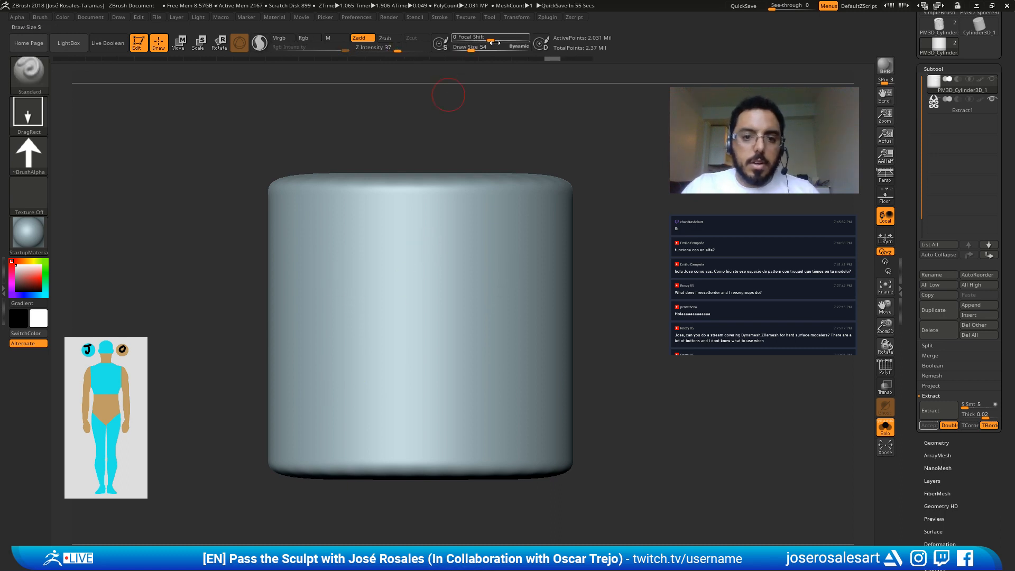
pyautogui.press('ctrl')
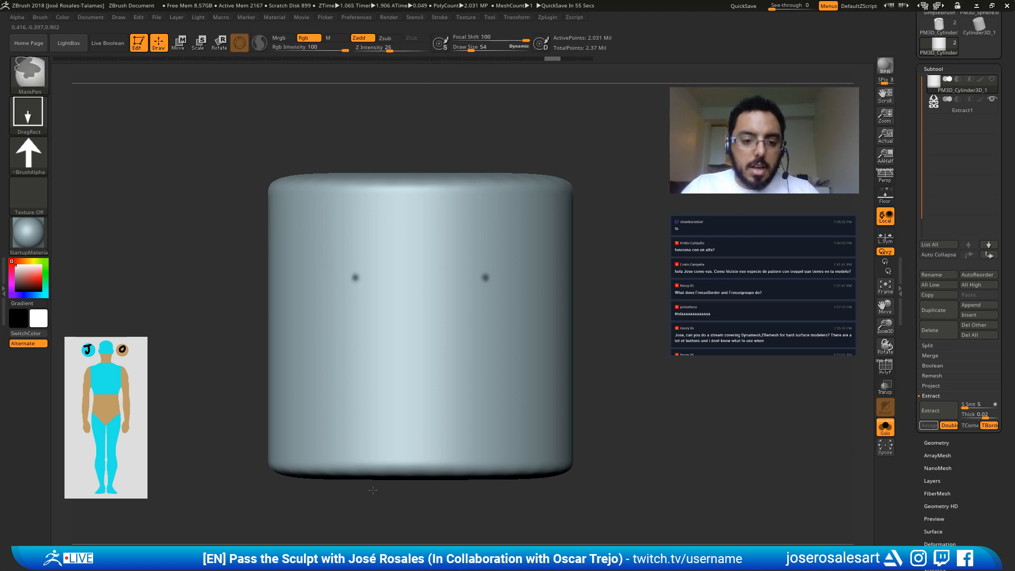
pyautogui.keyDown('ctrl'); pyautogui.moveTo(373, 490); pyautogui.dragTo(373, 492); pyautogui.keyUp('ctrl')
pyautogui.moveTo(545, 147)
pyautogui.keyDown('ctrl'); pyautogui.mouseDown()
pyautogui.moveTo(493, 49)
pyautogui.moveTo(481, 66)
pyautogui.mouseUp(); pyautogui.keyUp('ctrl')
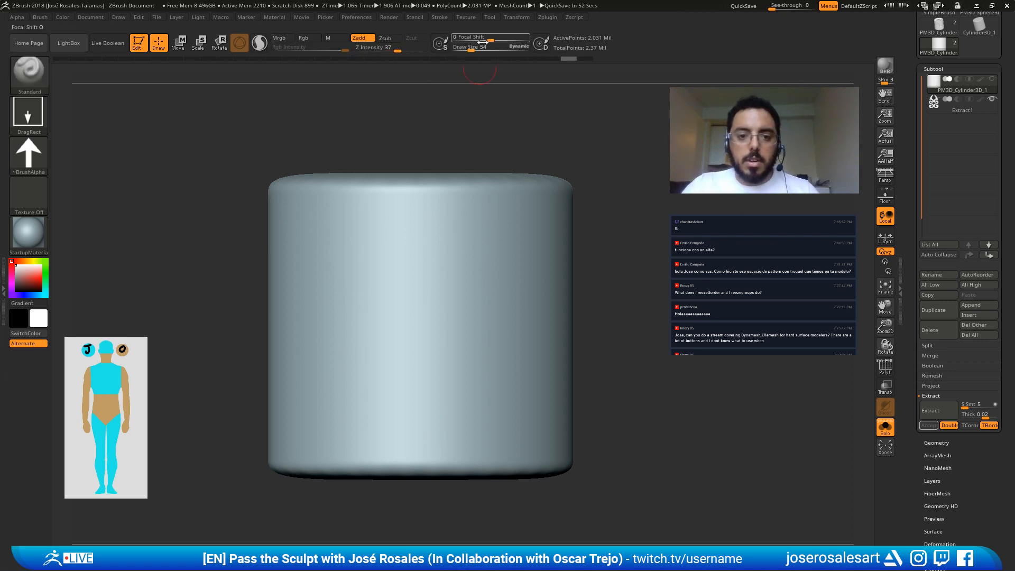
# Step: Set the MaskPen focal shift to -100, stamp an arrow mask on the cylinder's front and undo it
pyautogui.press('ctrl')
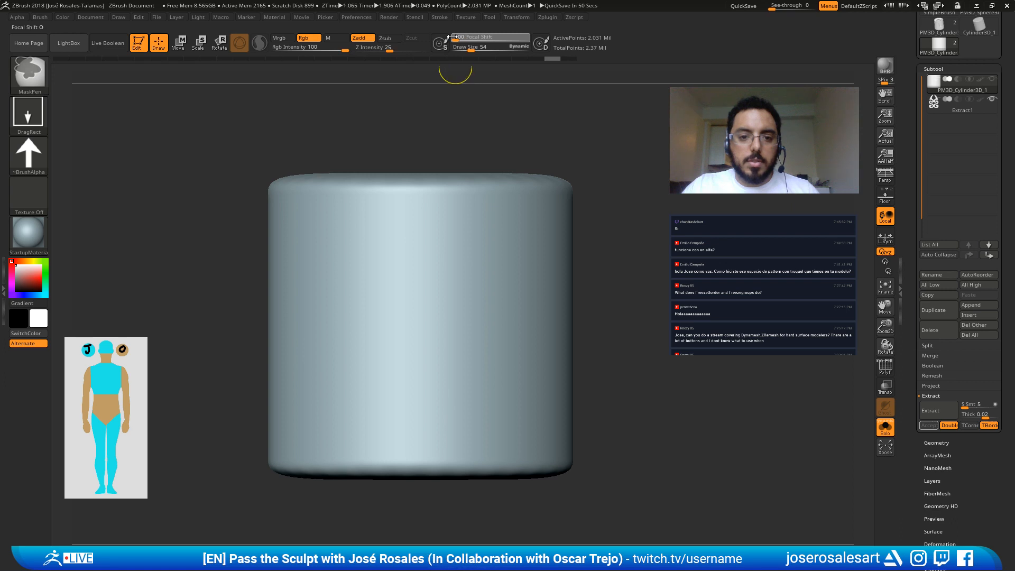
pyautogui.keyDown('ctrl'); pyautogui.moveTo(383, 288); pyautogui.dragTo(374, 439); pyautogui.keyUp('ctrl')
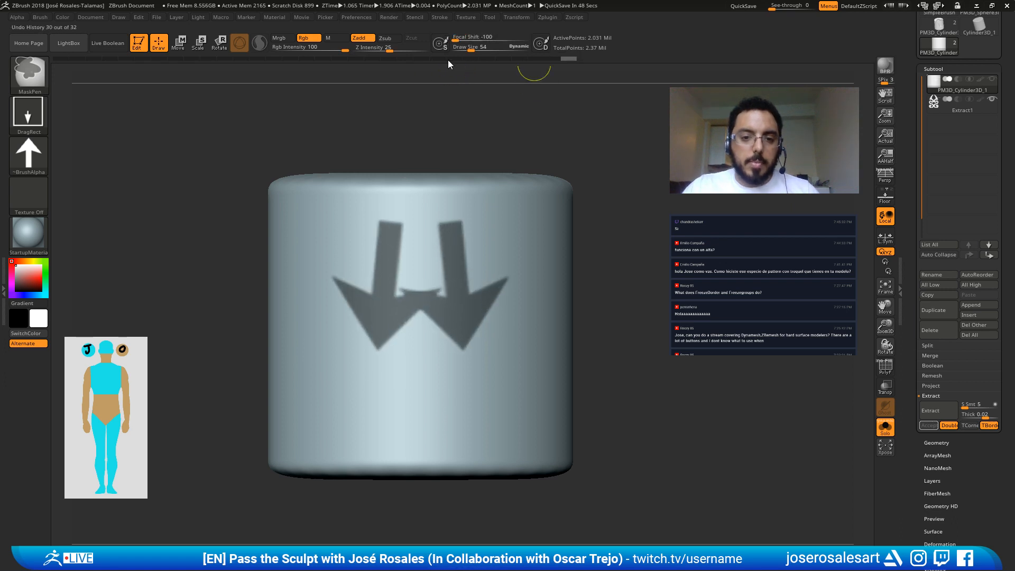
pyautogui.hotkey('ctrl', 'z')
# Step: Enlarge the Standard brush's draw size to 266 and try out a lower focal shift on it
pyautogui.moveTo(330, 300); pyautogui.dragTo(336, 295, button='right')
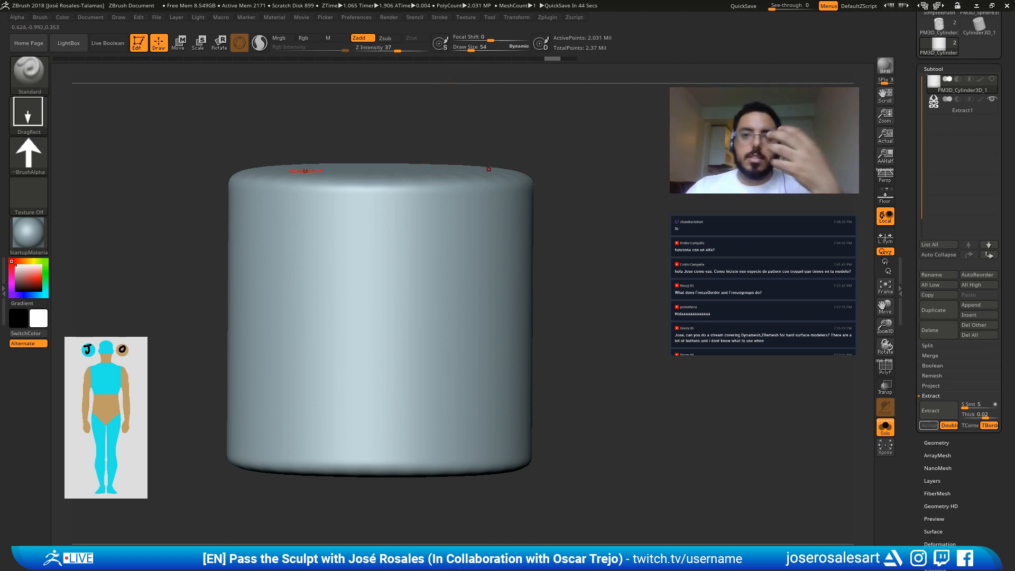
pyautogui.press('s')
pyautogui.moveTo(392, 318); pyautogui.dragTo(413, 318)
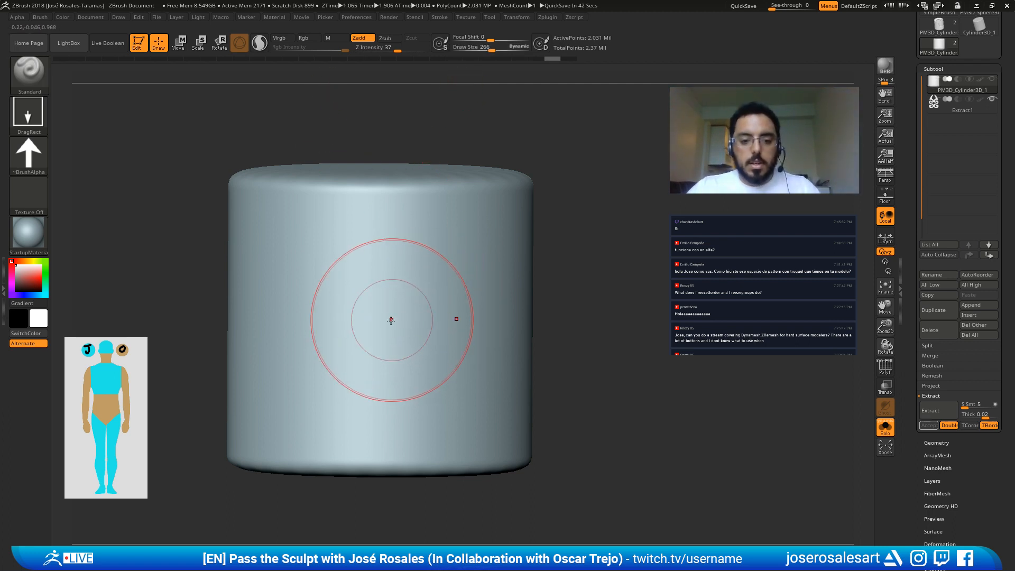
pyautogui.moveTo(391, 320); pyautogui.dragTo(392, 317, button='right')
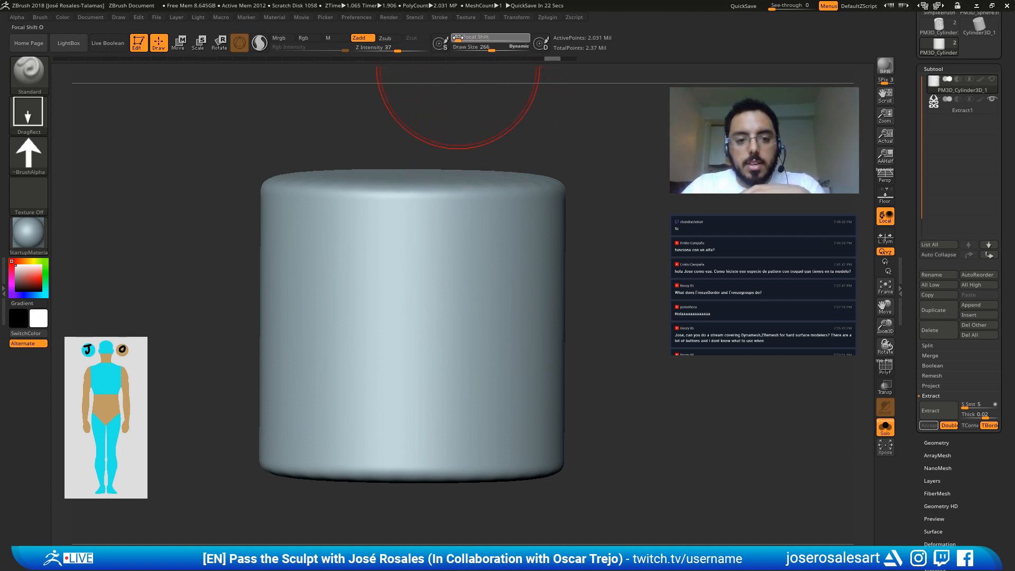
pyautogui.moveTo(476, 39)
pyautogui.mouseDown()
pyautogui.moveTo(451, 38)
pyautogui.moveTo(524, 41)
pyautogui.moveTo(456, 37)
pyautogui.mouseUp()
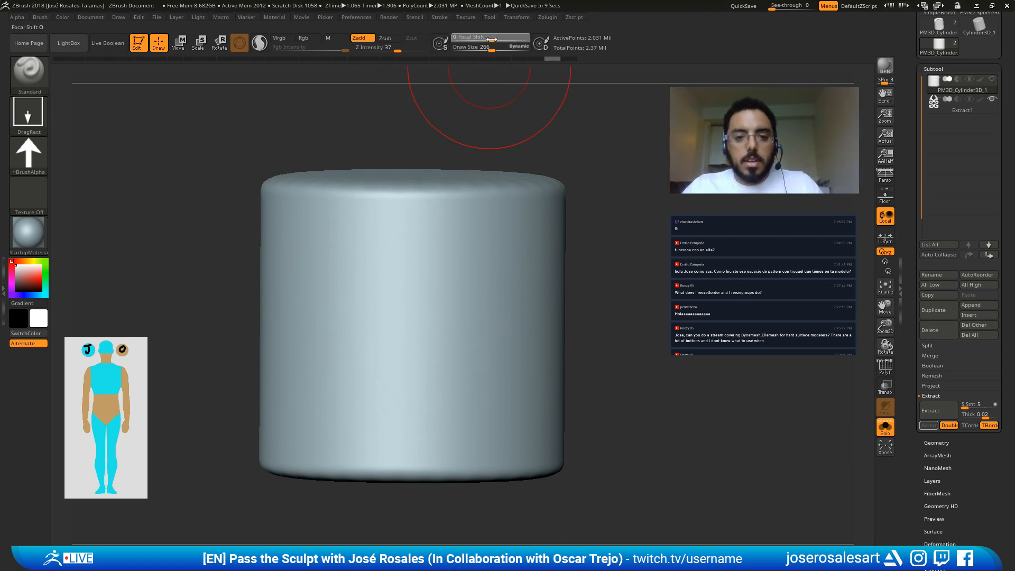
# Step: Mask the whole cylinder, clear that mask, and reset the MaskPen focal shift to 0
pyautogui.press('ctrl')
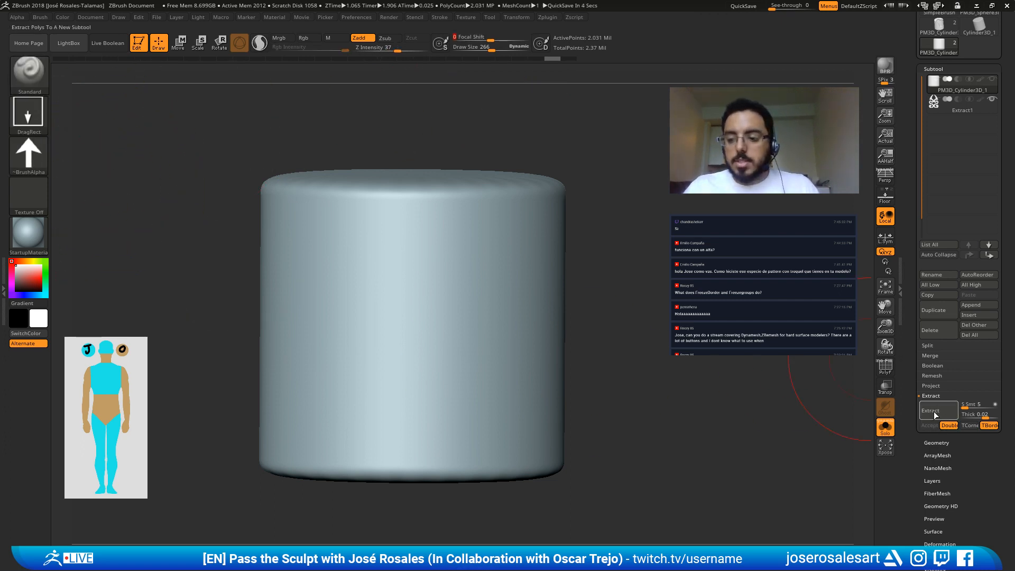
pyautogui.press('ctrl')
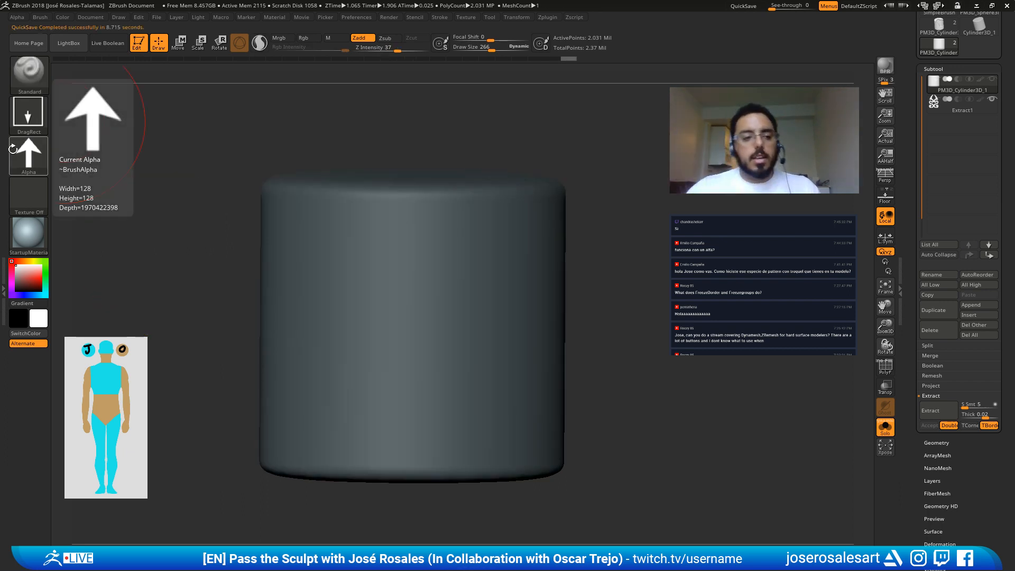
pyautogui.press('space')
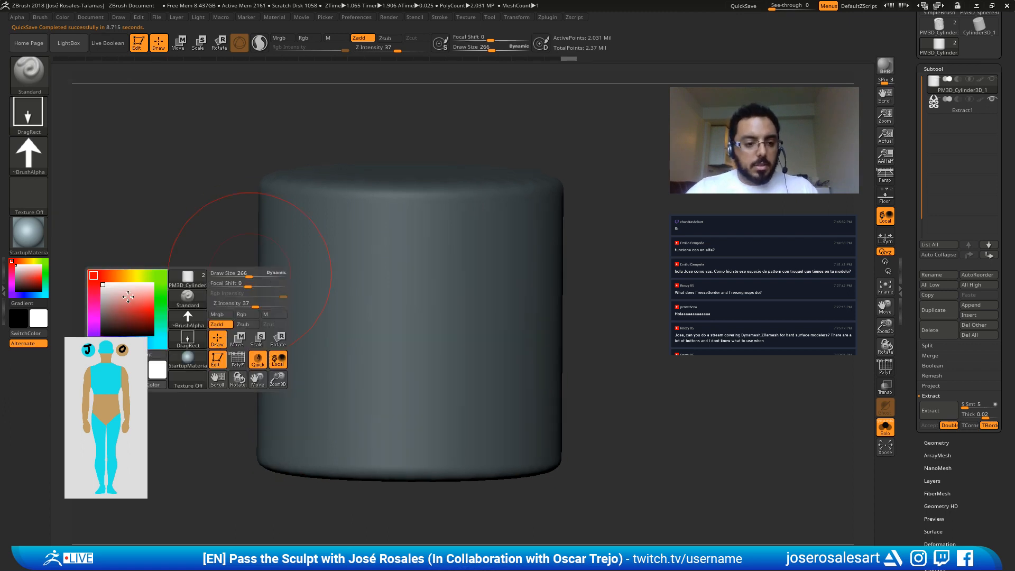
pyautogui.moveTo(245, 238); pyautogui.dragTo(450, 100)
pyautogui.press('ctrl')
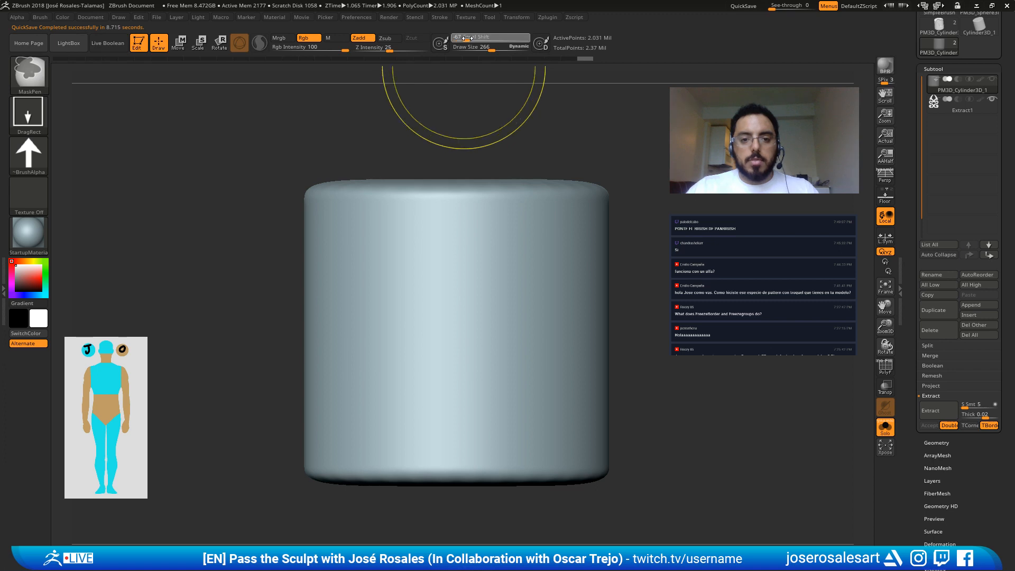
pyautogui.moveTo(491, 39); pyautogui.dragTo(489, 38)
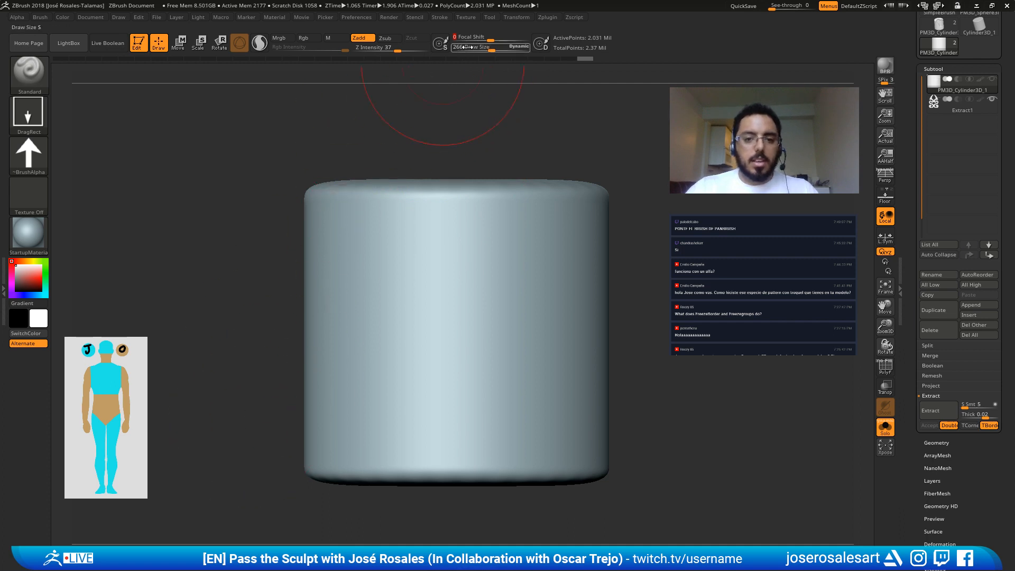
# Step: Stamp an arrow mask on the cylinder's front at focal shift 0 and undo it
pyautogui.press('ctrl')
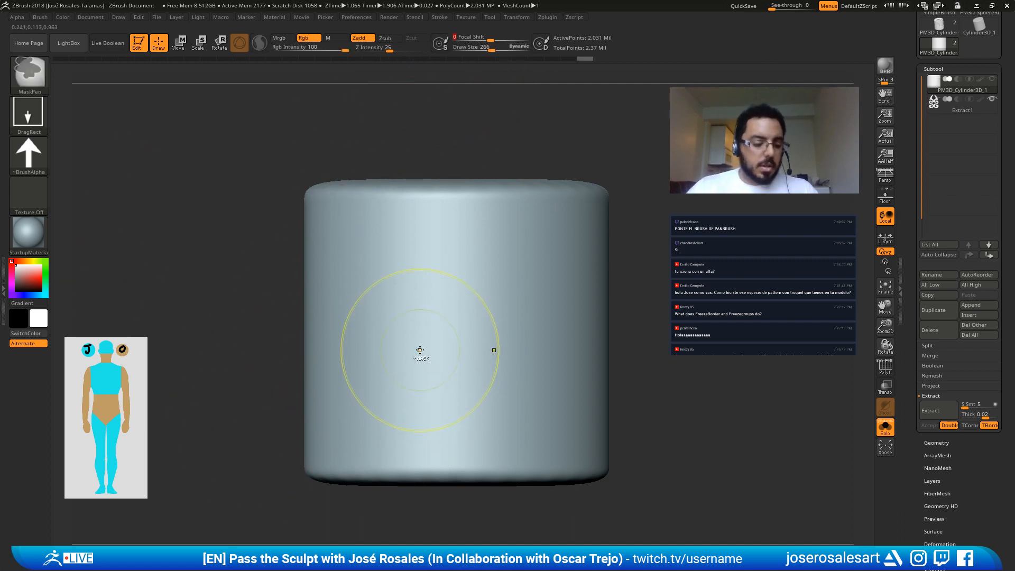
pyautogui.moveTo(396, 317)
pyautogui.keyDown('ctrl'); pyautogui.mouseDown()
pyautogui.moveTo(398, 408)
pyautogui.moveTo(391, 360)
pyautogui.mouseUp(); pyautogui.keyUp('ctrl')
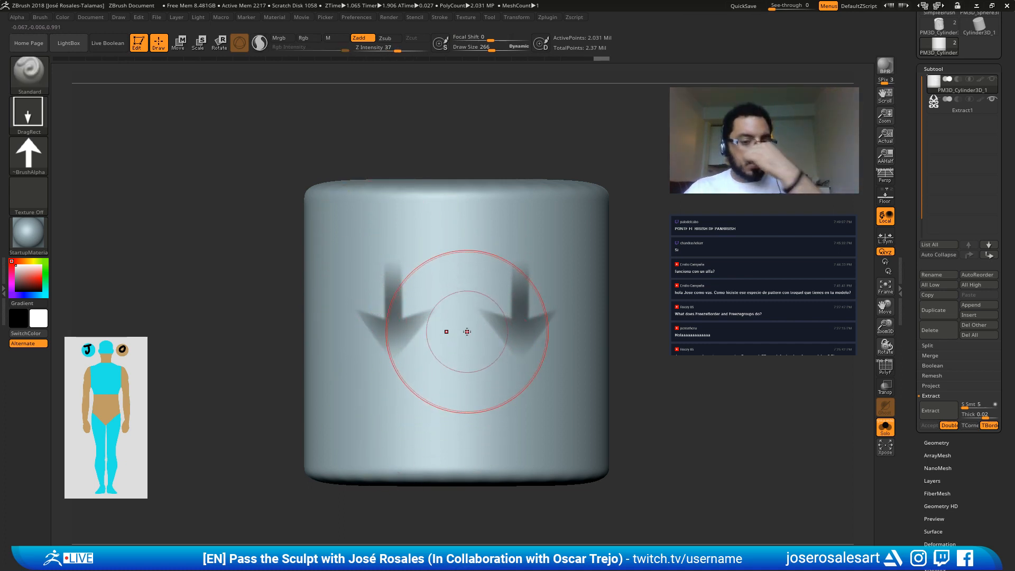
pyautogui.hotkey('ctrl', 'z')
pyautogui.hotkey('ctrl', 'z')
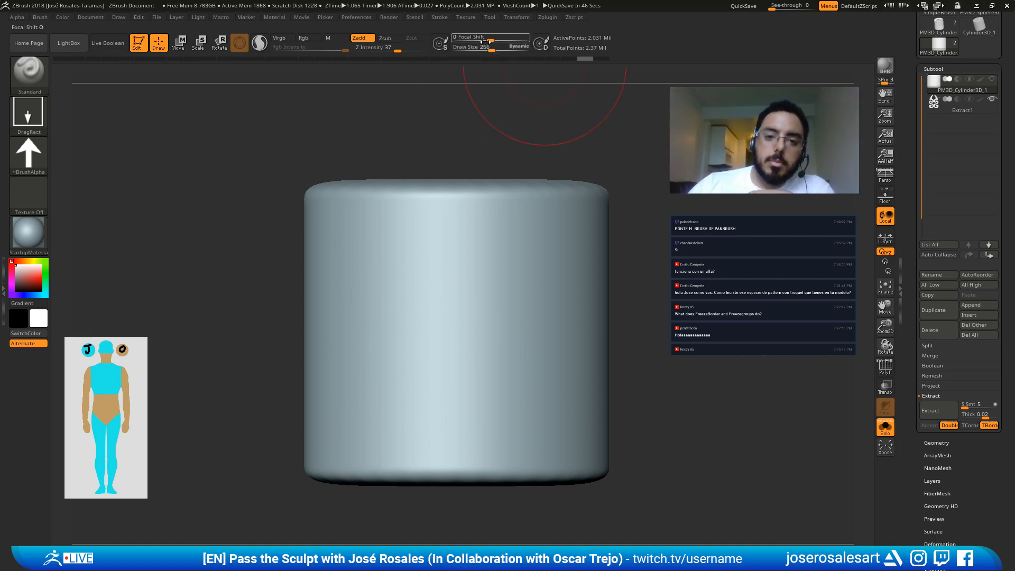
# Step: Set the Standard brush's focal shift to -100 and stamp a raised arrow pair on the cylinder's front
pyautogui.moveTo(482, 39); pyautogui.dragTo(474, 37)
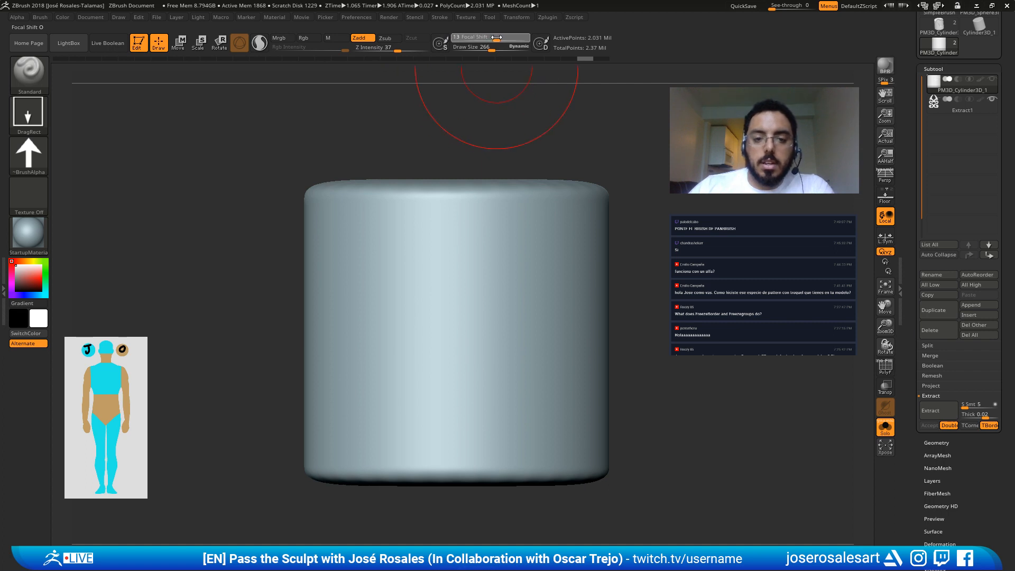
pyautogui.moveTo(479, 37)
pyautogui.mouseDown()
pyautogui.moveTo(468, 37)
pyautogui.moveTo(528, 38)
pyautogui.moveTo(449, 38)
pyautogui.mouseUp()
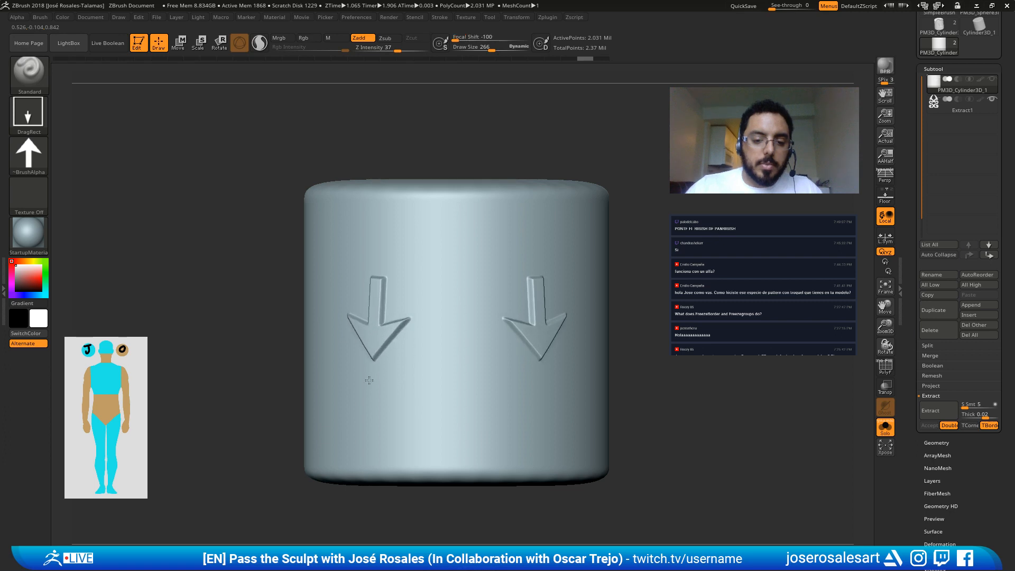
# Step: Undo the raised arrow pair and stamp a mirrored arrow mask on the cylinder's front with focal shift -100
pyautogui.hotkey('ctrl', 'z')
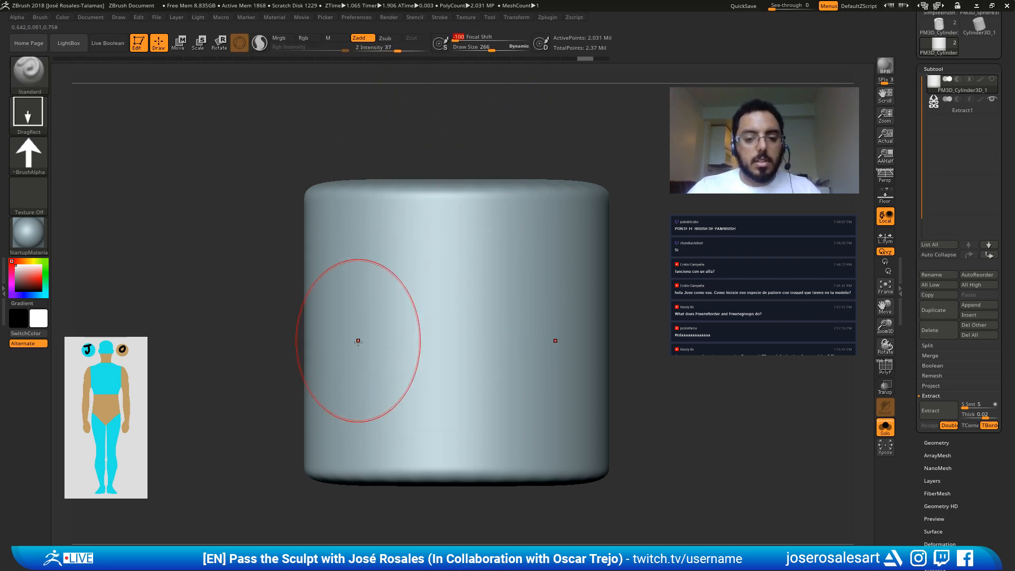
pyautogui.keyDown('ctrl'); pyautogui.moveTo(369, 324); pyautogui.dragTo(376, 435); pyautogui.keyUp('ctrl')
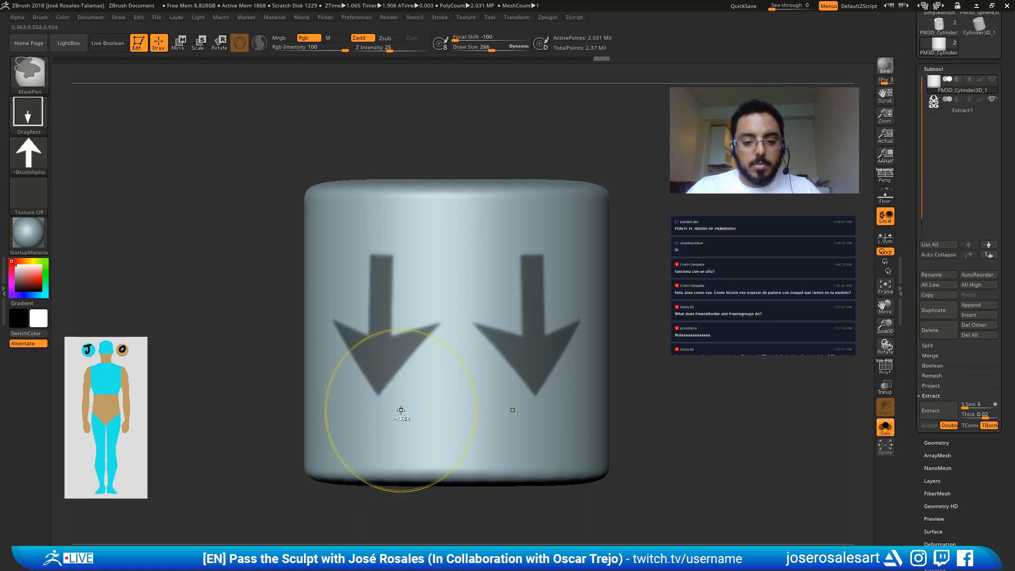
pyautogui.moveTo(388, 387)
pyautogui.mouseDown(button='right')
pyautogui.moveTo(435, 445)
pyautogui.moveTo(417, 431)
pyautogui.mouseUp(button='right')
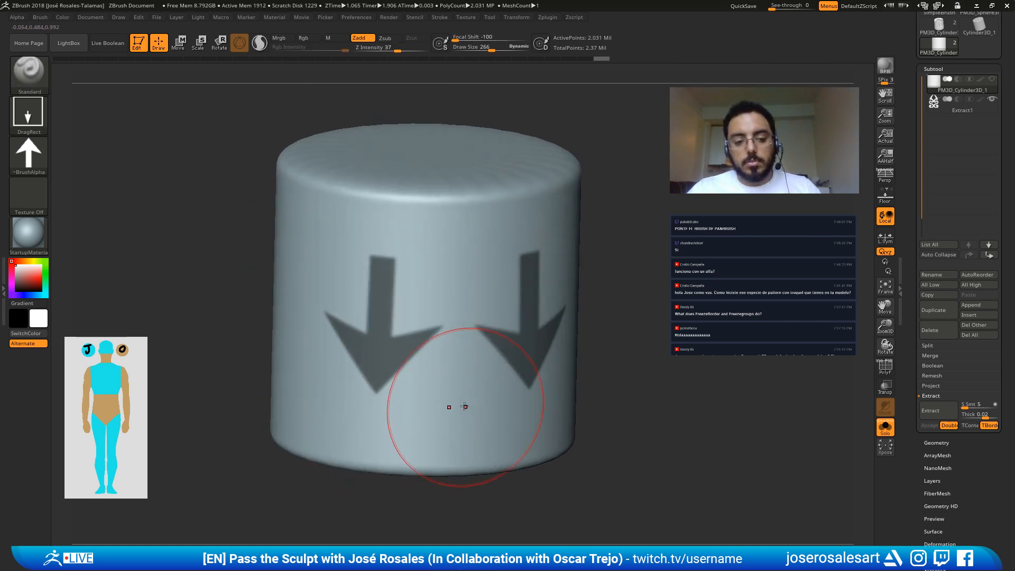
# Step: Reduce the draw size to 157, extract the masked arrows at thickness 0.02 with smoothness 5, and accept the extraction
pyautogui.press('s')
pyautogui.moveTo(465, 406); pyautogui.dragTo(456, 406)
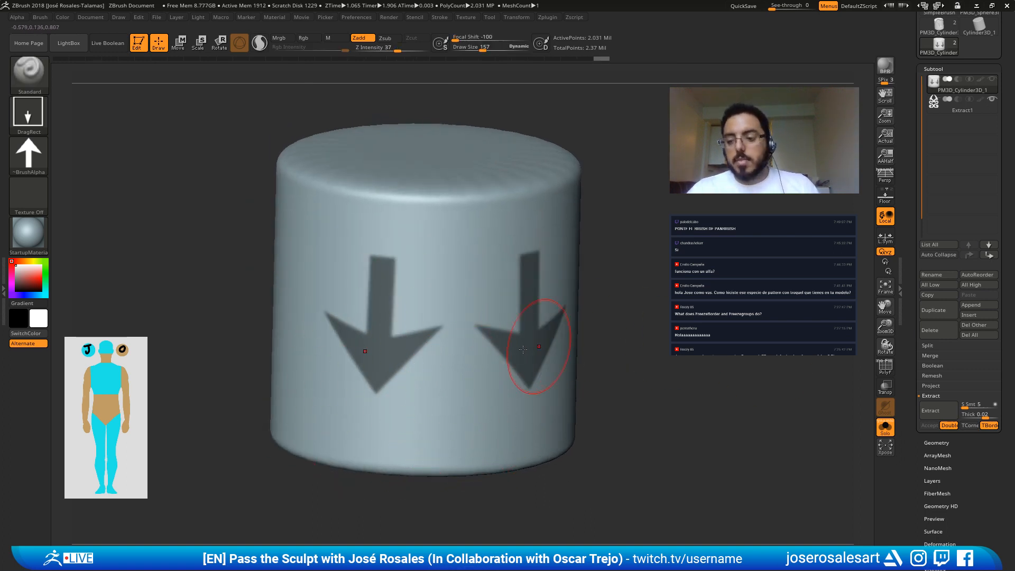
pyautogui.keyDown('shift'); pyautogui.moveTo(509, 364); pyautogui.dragTo(498, 361, button='right'); pyautogui.keyUp('shift')
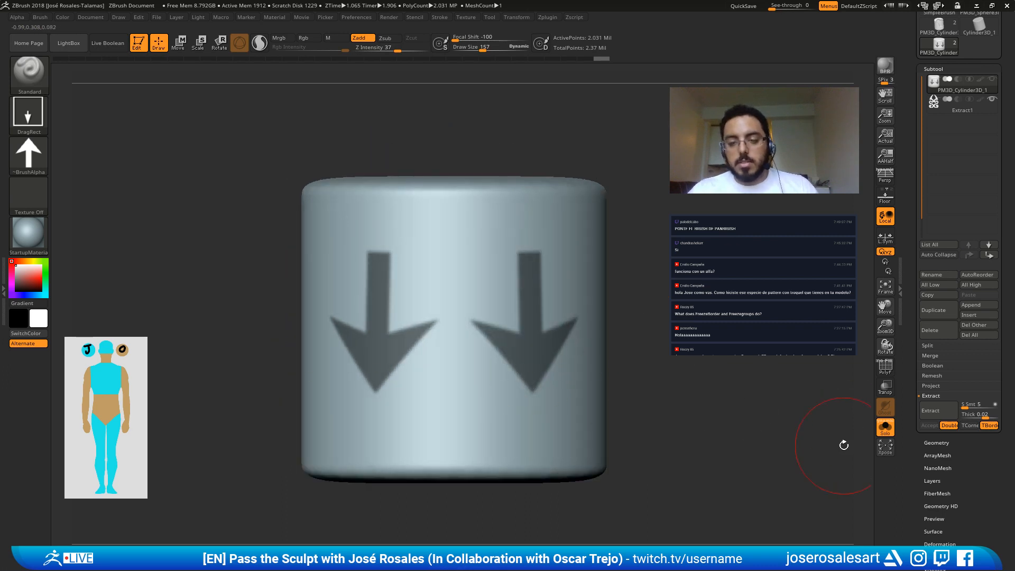
pyautogui.keyDown('alt'); pyautogui.moveTo(635, 411); pyautogui.dragTo(614, 419, button='right'); pyautogui.keyUp('alt')
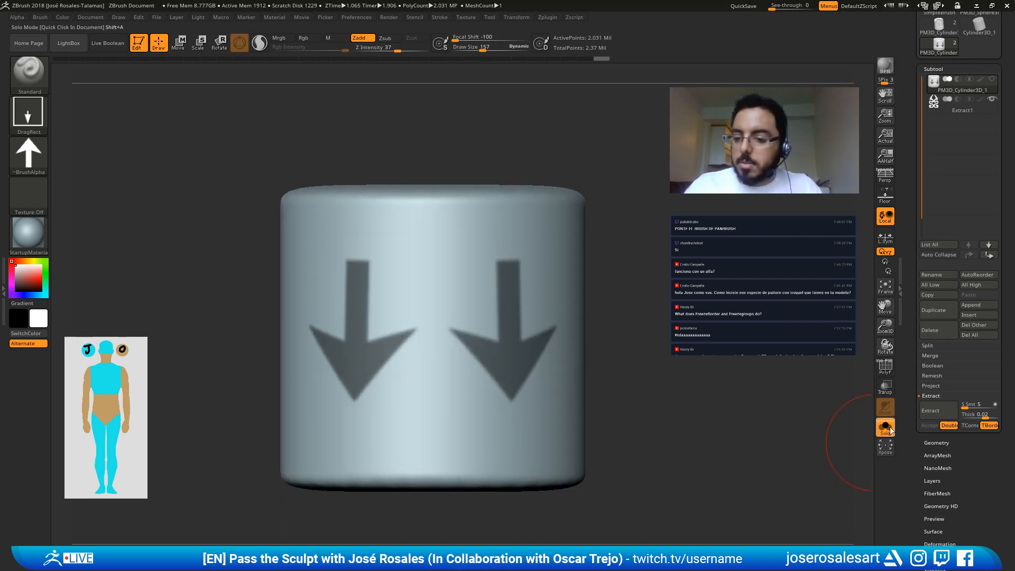
pyautogui.keyDown('alt'); pyautogui.moveTo(528, 402); pyautogui.dragTo(550, 399, button='right'); pyautogui.keyUp('alt')
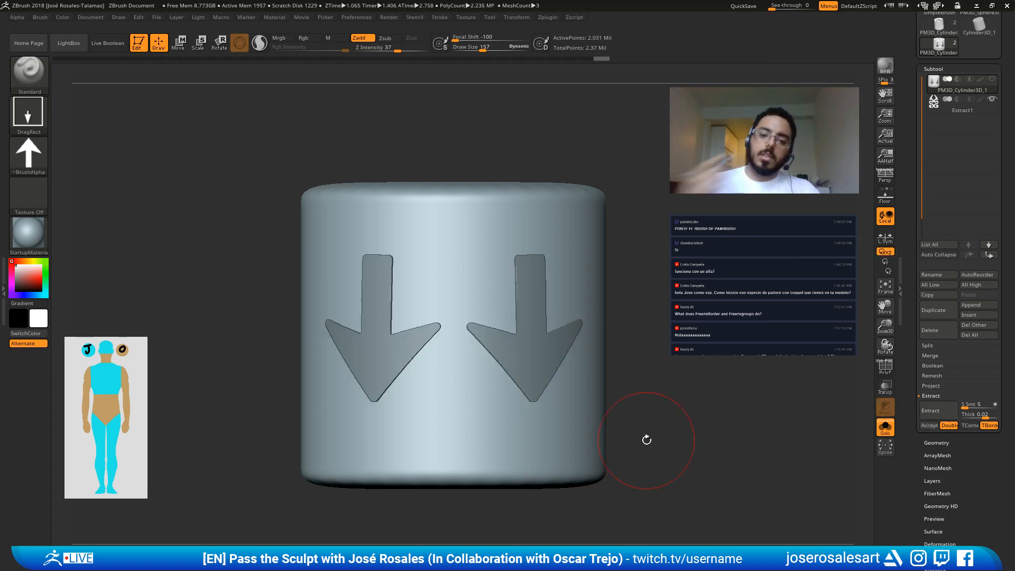
pyautogui.click(926, 426)
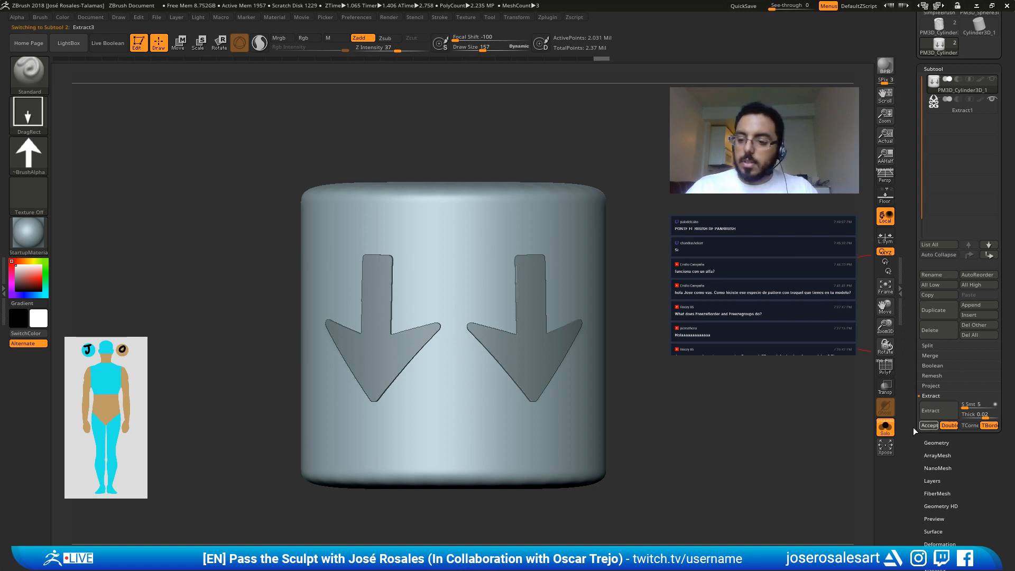
# Step: Inspect the extracted arrow pair on its own and reduce the draw size to 58
pyautogui.moveTo(440, 273)
pyautogui.mouseDown()
pyautogui.moveTo(562, 268)
pyautogui.moveTo(577, 284)
pyautogui.moveTo(585, 345)
pyautogui.moveTo(560, 347)
pyautogui.moveTo(608, 370)
pyautogui.mouseUp()
pyautogui.press('f')
pyautogui.press('s')
pyautogui.moveTo(642, 387); pyautogui.dragTo(624, 386)
pyautogui.moveTo(696, 403)
pyautogui.mouseDown()
pyautogui.moveTo(401, 296)
pyautogui.moveTo(465, 361)
pyautogui.moveTo(409, 337)
pyautogui.moveTo(341, 438)
pyautogui.moveTo(584, 196)
pyautogui.mouseUp()
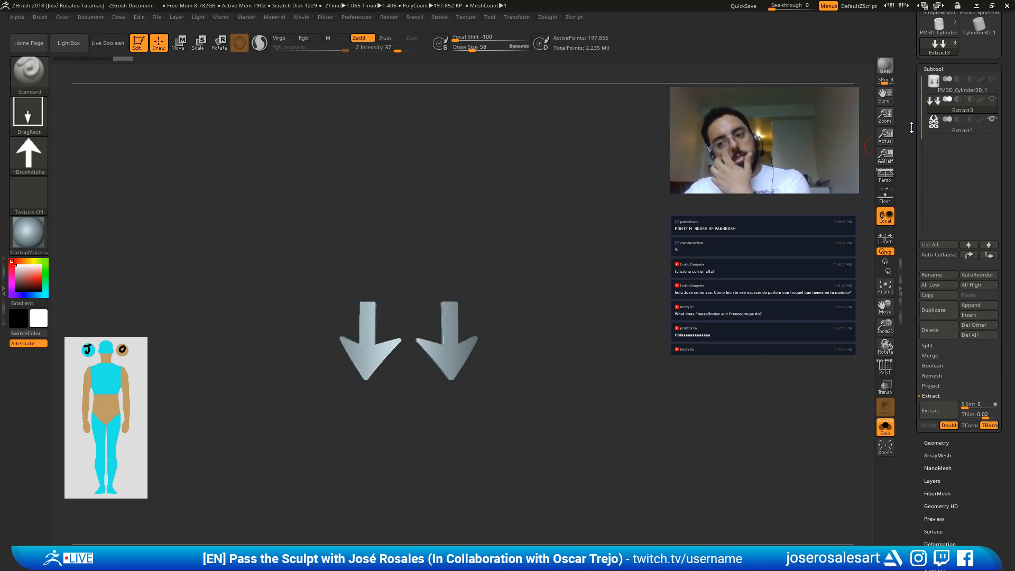
# Step: Switch back to the creature tool and leave Solo mode to bring back the armour plate's visible neighbours
pyautogui.scroll(3, 946, 153)
pyautogui.click(979, 132)
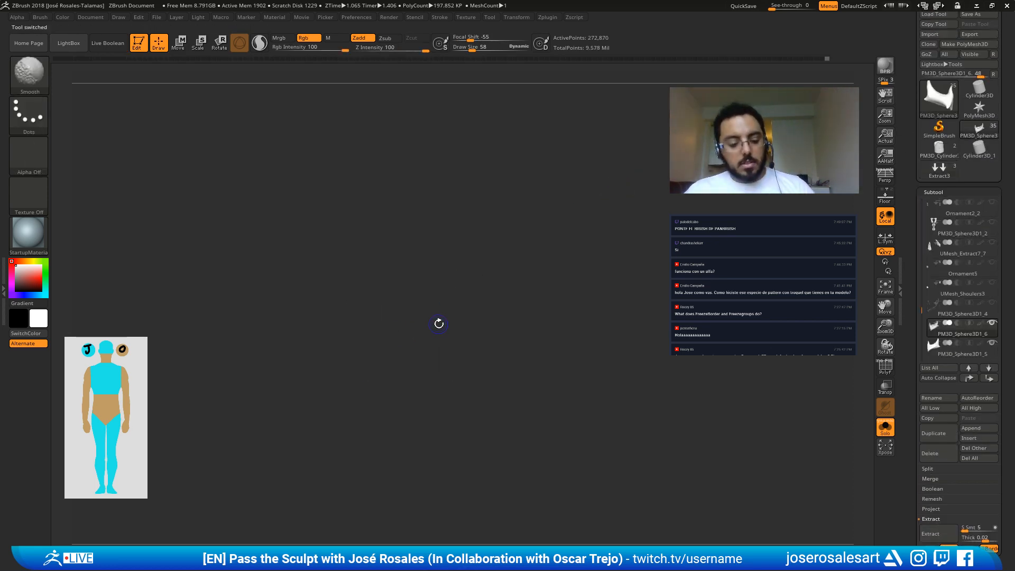
pyautogui.press('f')
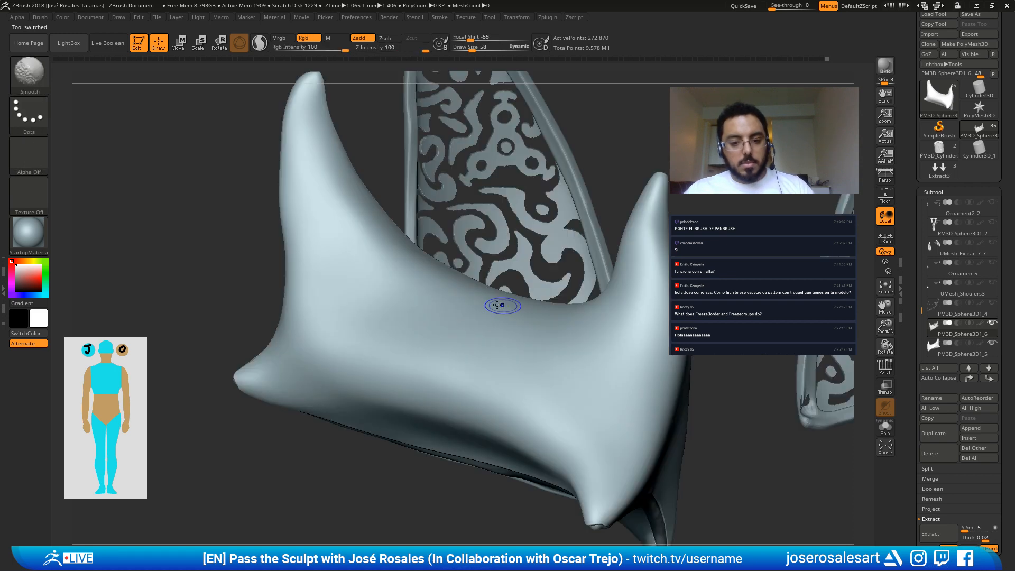
pyautogui.hotkey('ctrl', 'shift', 's')
pyautogui.moveTo(491, 275); pyautogui.dragTo(345, 272)
pyautogui.press('f')
pyautogui.hotkey('ctrl', 'shift', 's')
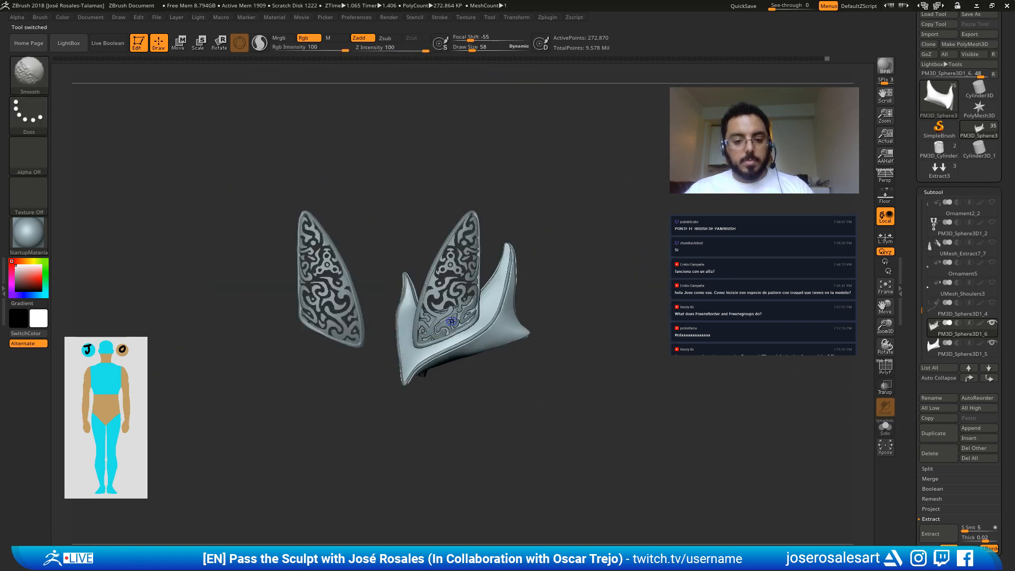
pyautogui.press('f')
# Step: Show all of the creature's subtools and examine the whole figure and its leg armour from front and side
pyautogui.keyDown('shift'); pyautogui.click(993, 323); pyautogui.keyUp('shift')
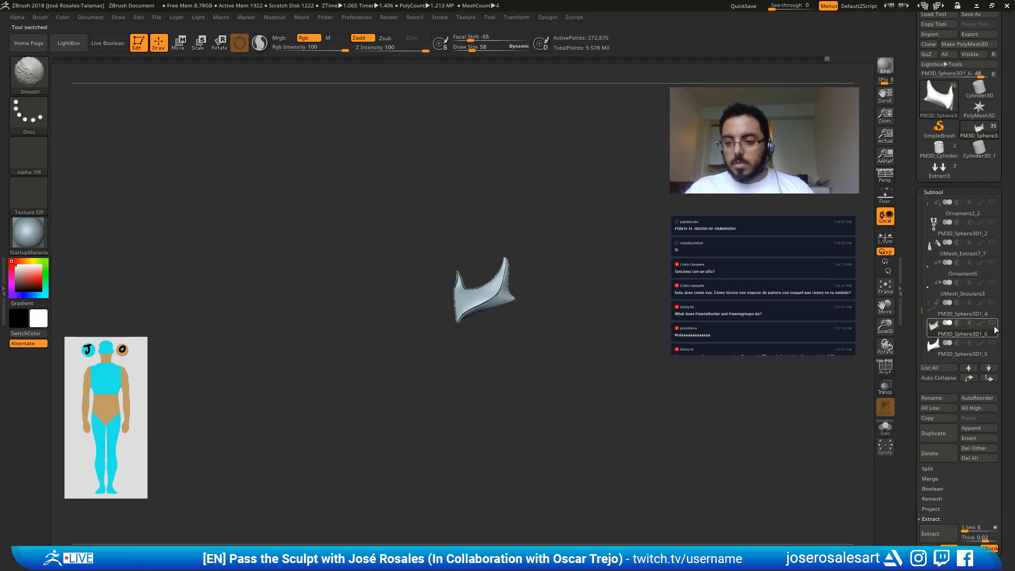
pyautogui.keyDown('shift'); pyautogui.click(992, 323); pyautogui.keyUp('shift')
pyautogui.keyDown('alt'); pyautogui.moveTo(483, 390); pyautogui.dragTo(471, 555); pyautogui.keyUp('alt')
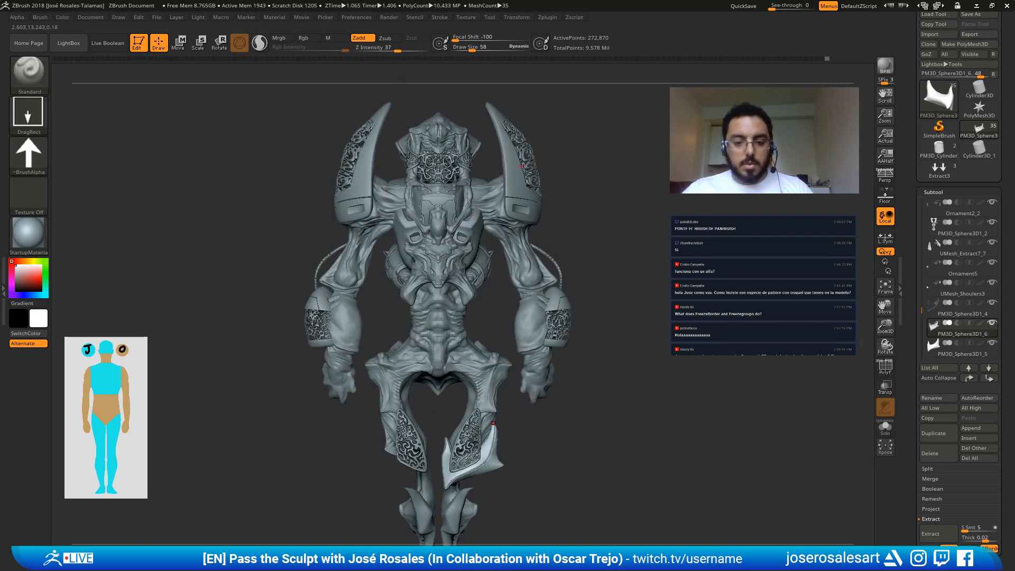
pyautogui.moveTo(430, 182)
pyautogui.mouseDown()
pyautogui.moveTo(481, 199)
pyautogui.moveTo(437, 232)
pyautogui.mouseUp()
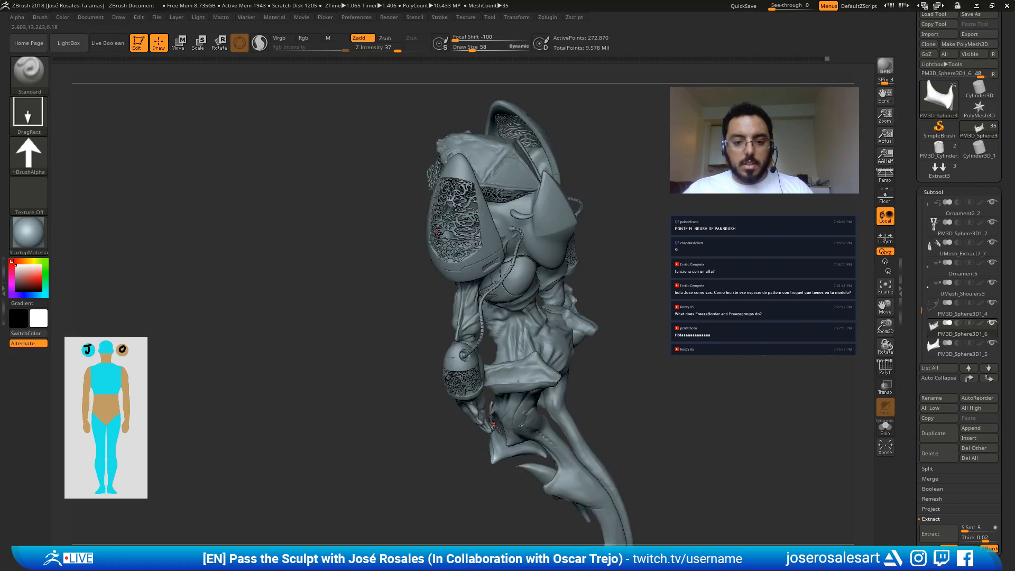
pyautogui.keyDown('shift'); pyautogui.moveTo(438, 231); pyautogui.dragTo(444, 438); pyautogui.keyUp('shift')
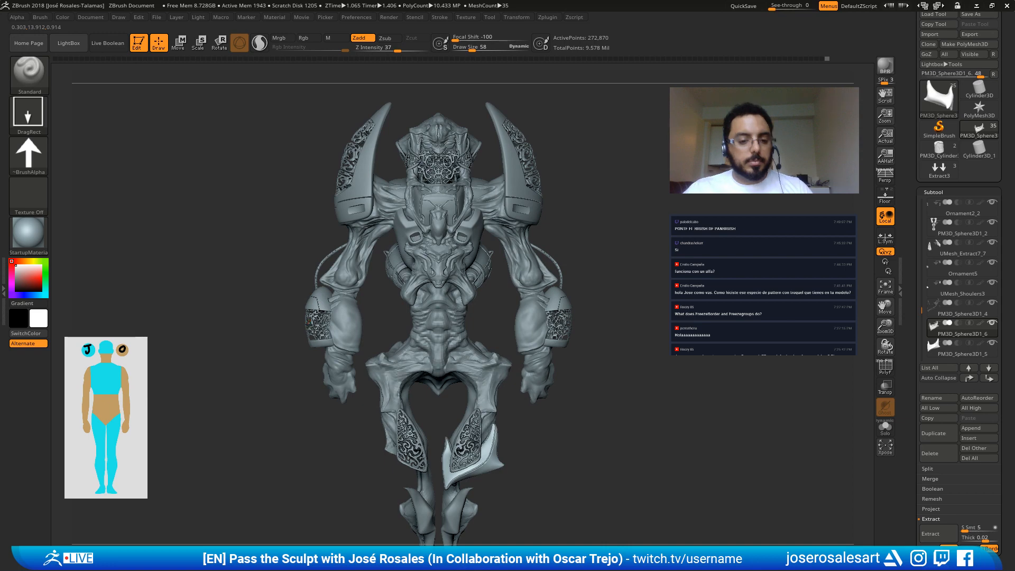
pyautogui.keyDown('alt'); pyautogui.moveTo(355, 370); pyautogui.dragTo(355, 439); pyautogui.keyUp('alt')
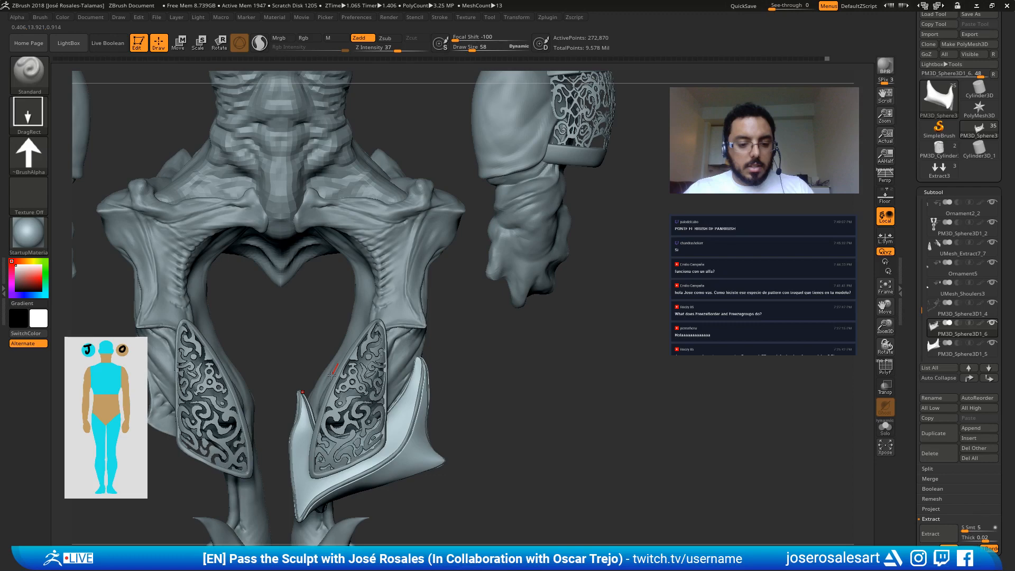
# Step: Hide the other body subtools around the PM3D_Sphere3D1_6 armour plate and subdivide the plate once
pyautogui.moveTo(475, 365); pyautogui.dragTo(653, 329)
pyautogui.keyDown('shift'); pyautogui.click(993, 324); pyautogui.keyUp('shift')
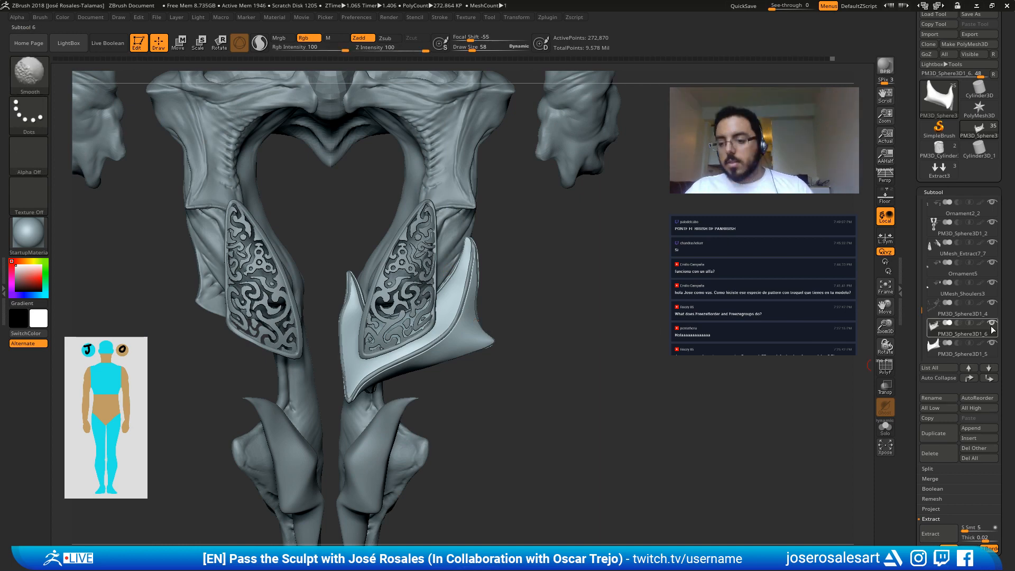
pyautogui.press('f')
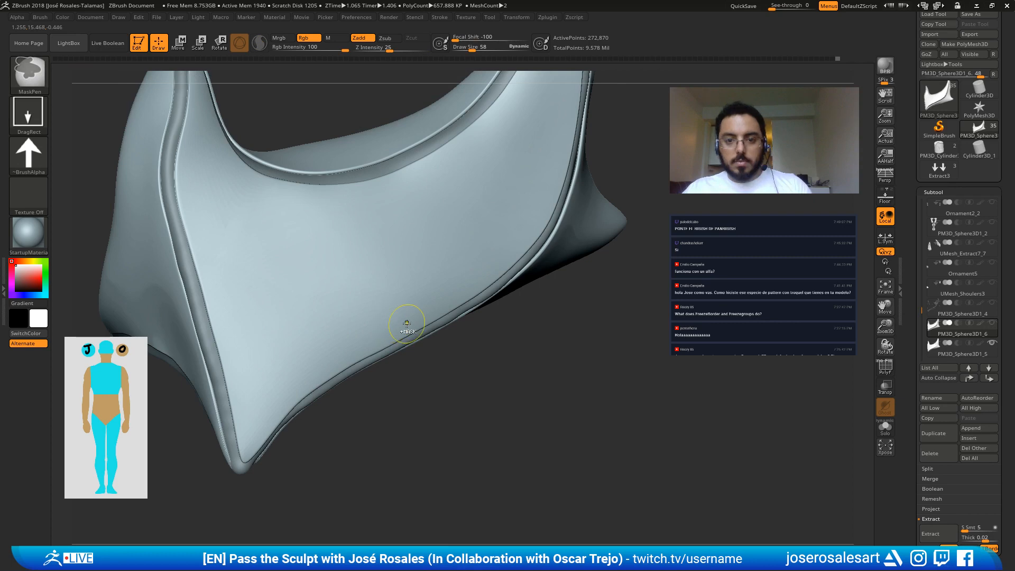
pyautogui.hotkey('ctrl', 'd')
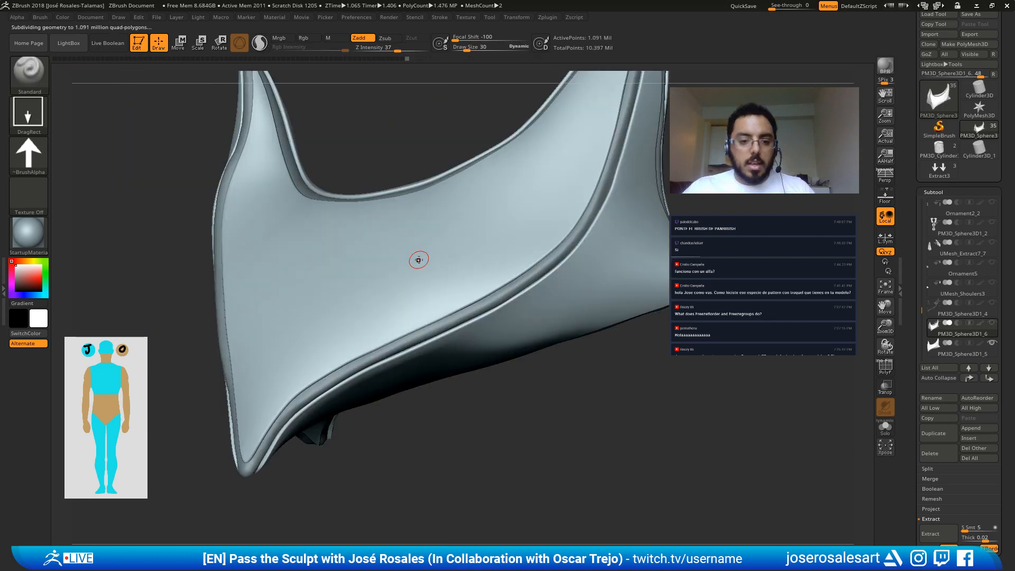
pyautogui.moveTo(418, 259); pyautogui.dragTo(526, 312, button='right')
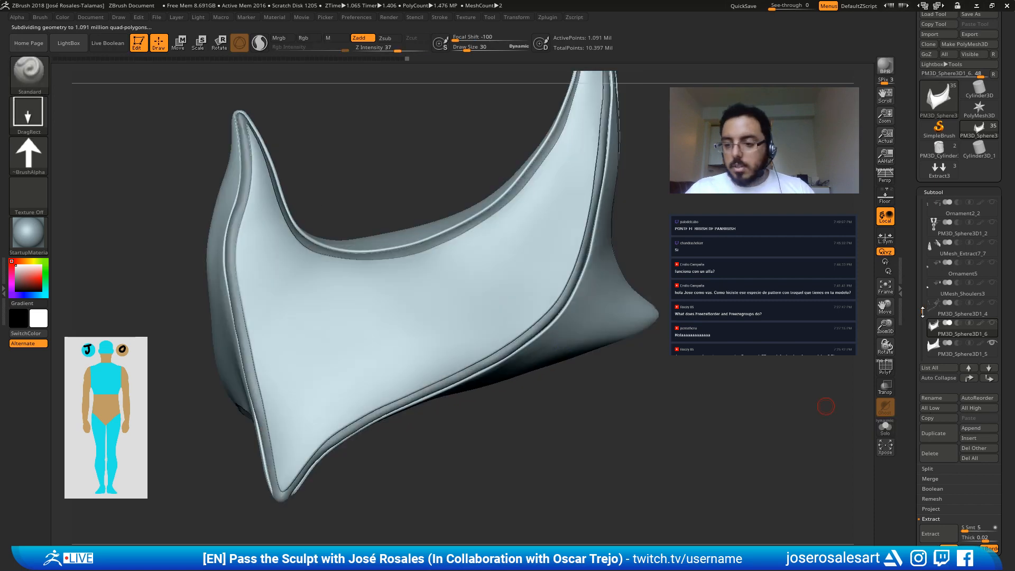
# Step: Show the Extract11 and Extract12 ornament subtools and examine how they sit against the armour plate
pyautogui.moveTo(923, 313); pyautogui.dragTo(923, 324)
pyautogui.click(992, 283)
pyautogui.click(992, 303)
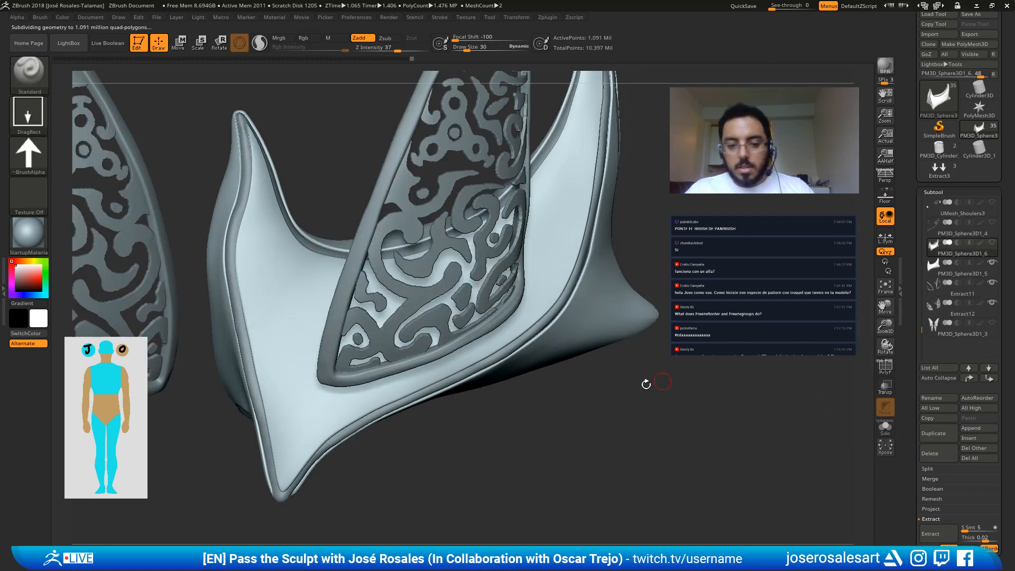
pyautogui.moveTo(645, 383); pyautogui.dragTo(339, 346, button='right')
pyautogui.moveTo(426, 367); pyautogui.dragTo(584, 358, button='right')
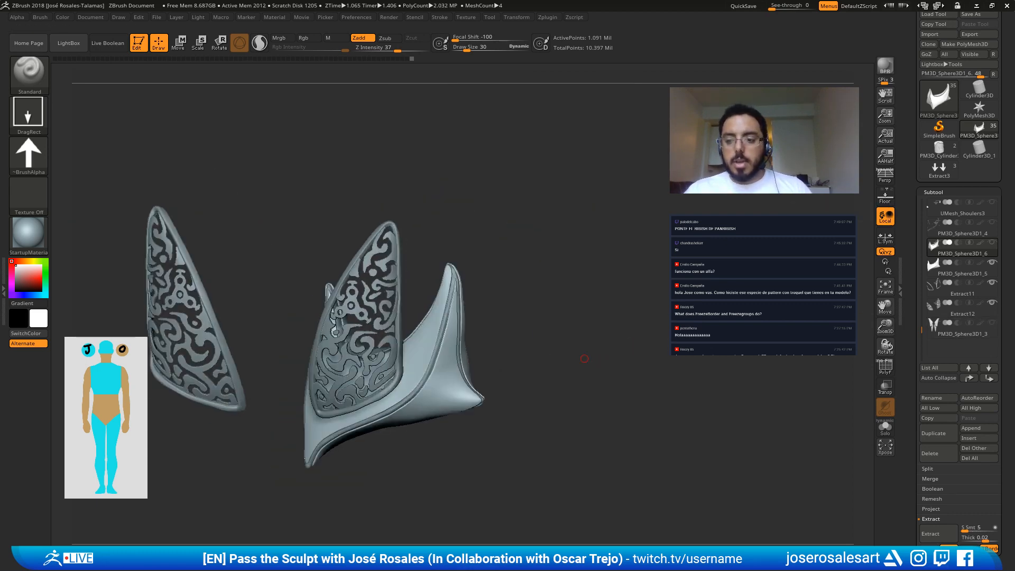
pyautogui.moveTo(584, 359); pyautogui.dragTo(552, 231, button='right')
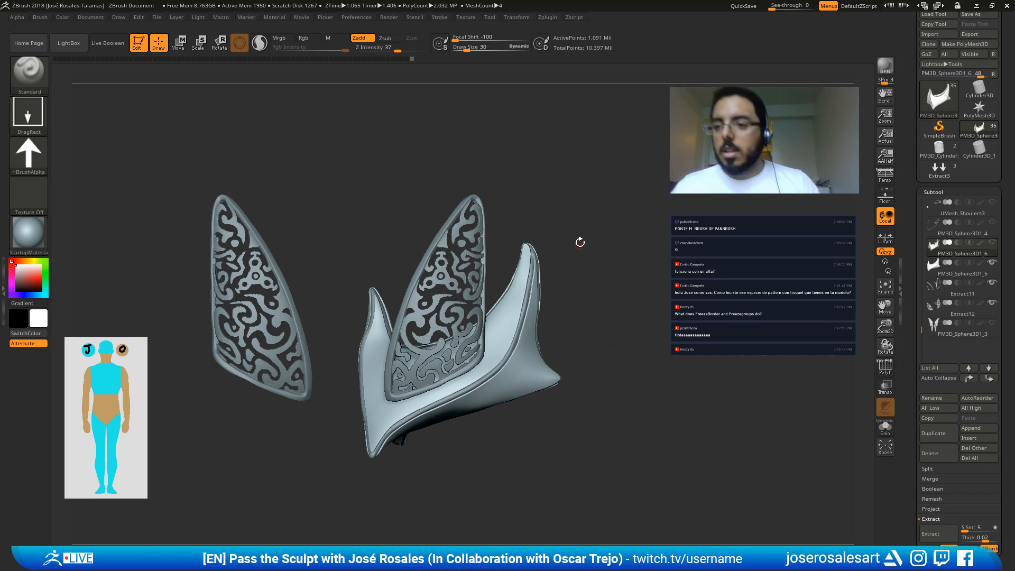
pyautogui.moveTo(539, 263); pyautogui.dragTo(576, 297)
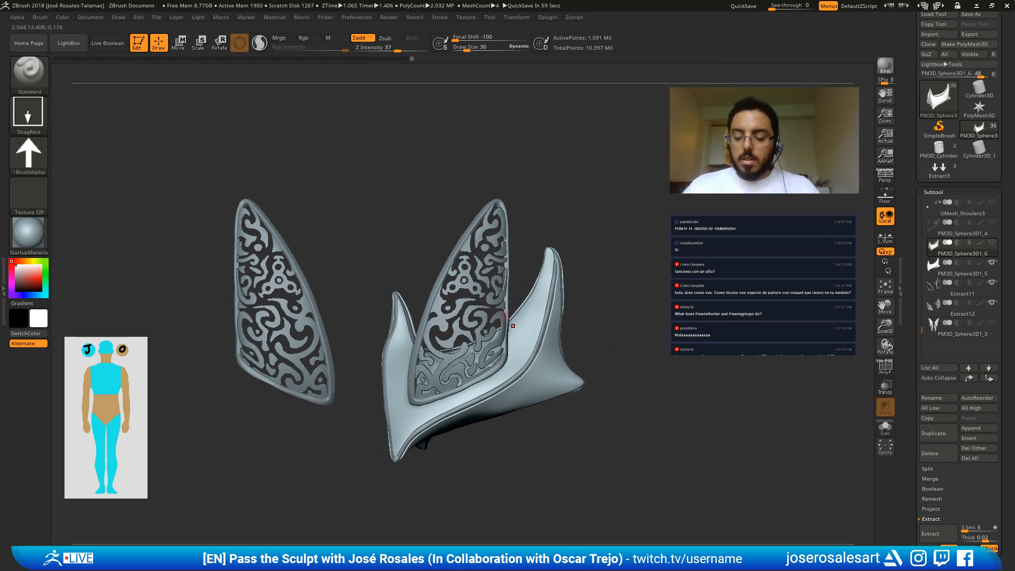
pyautogui.keyDown('alt'); pyautogui.moveTo(503, 316); pyautogui.dragTo(516, 360); pyautogui.keyUp('alt')
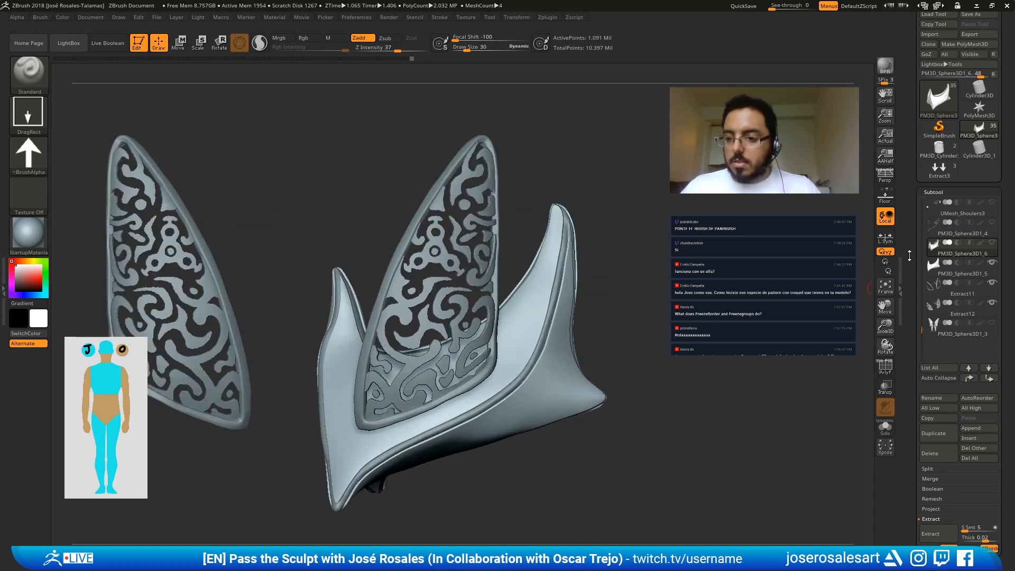
# Step: Compare the PM3D_Sphere3D1_5 and PM3D_Sphere3D1_6 plate subtools, in and out of Solo mode, and reselect PM3D_Sphere3D1_6
pyautogui.click(936, 253)
pyautogui.hotkey('shift', 's')
pyautogui.hotkey('shift', 's')
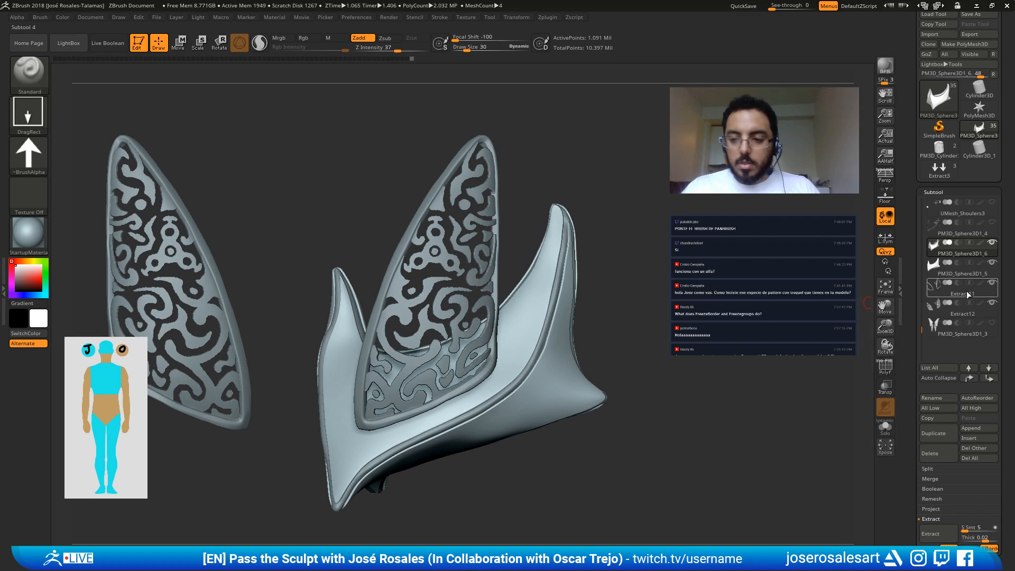
pyautogui.hotkey('shift', 's')
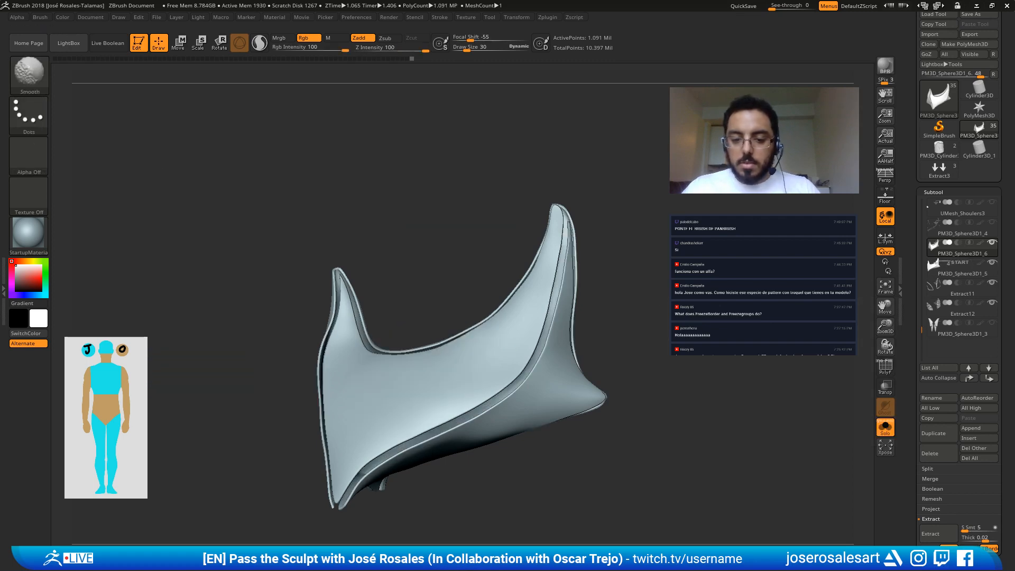
pyautogui.hotkey('shift', 's')
pyautogui.click(992, 244)
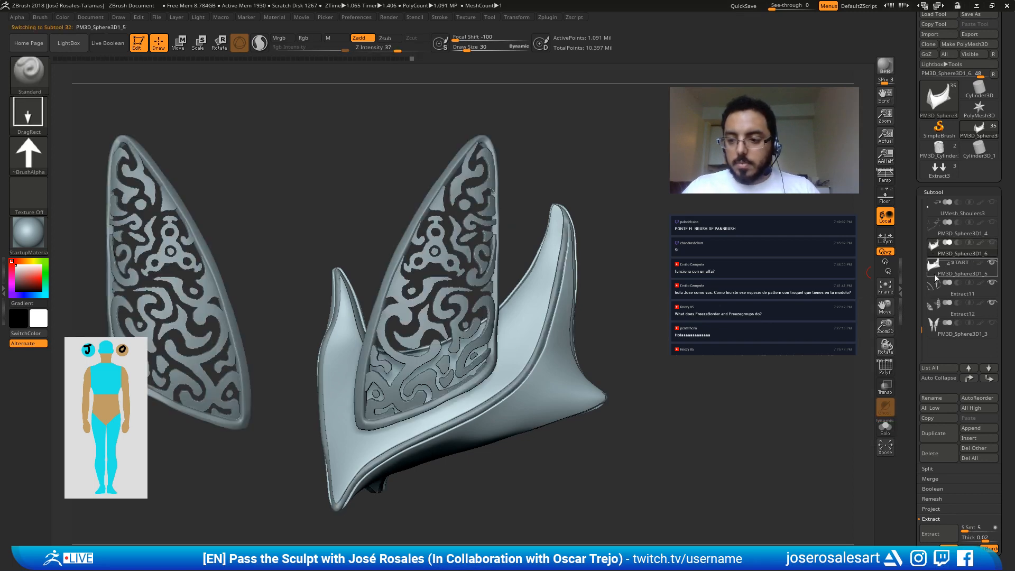
pyautogui.click(983, 250)
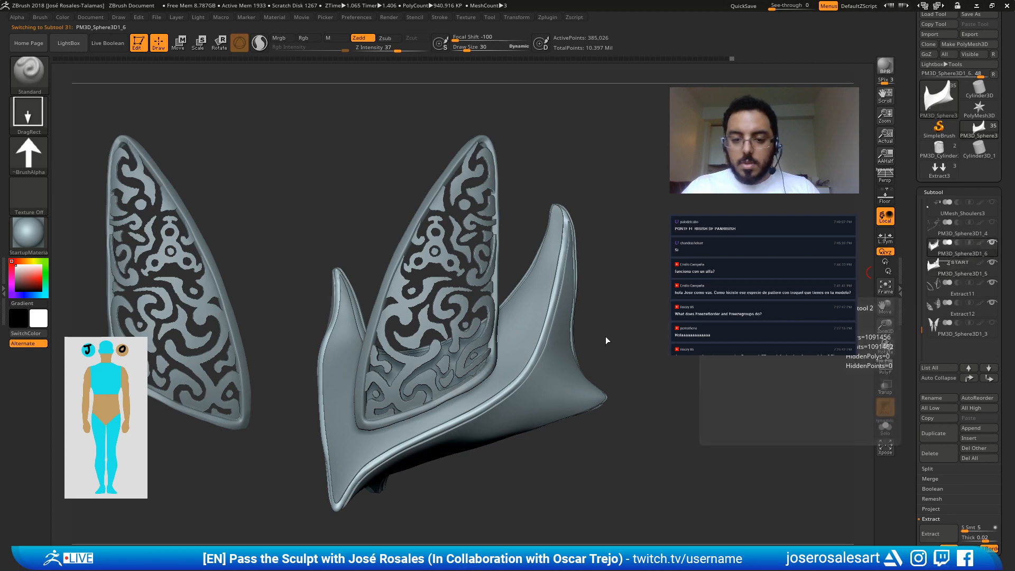
pyautogui.keyDown('alt'); pyautogui.moveTo(401, 314); pyautogui.dragTo(388, 258, button='right'); pyautogui.keyUp('alt')
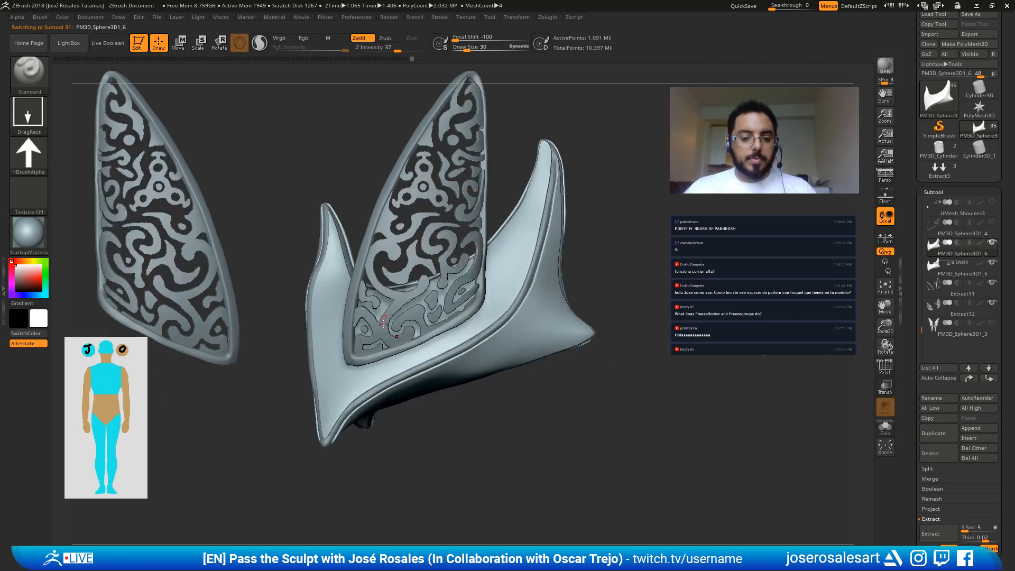
# Step: Hide the Extract11 and Extract12 ornament subtools to clear the armour plate's surface
pyautogui.click(992, 283)
pyautogui.click(993, 303)
pyautogui.moveTo(355, 300)
pyautogui.keyDown('alt'); pyautogui.mouseDown(button='right')
pyautogui.moveTo(328, 308)
pyautogui.moveTo(360, 337)
pyautogui.moveTo(281, 324)
pyautogui.moveTo(265, 309)
pyautogui.mouseUp(button='right'); pyautogui.keyUp('alt')
# Step: Choose the DamStandard brush for the armour plate and set its draw size to 33
pyautogui.press('b')
pyautogui.press('d')
pyautogui.press('s')
pyautogui.press('s')
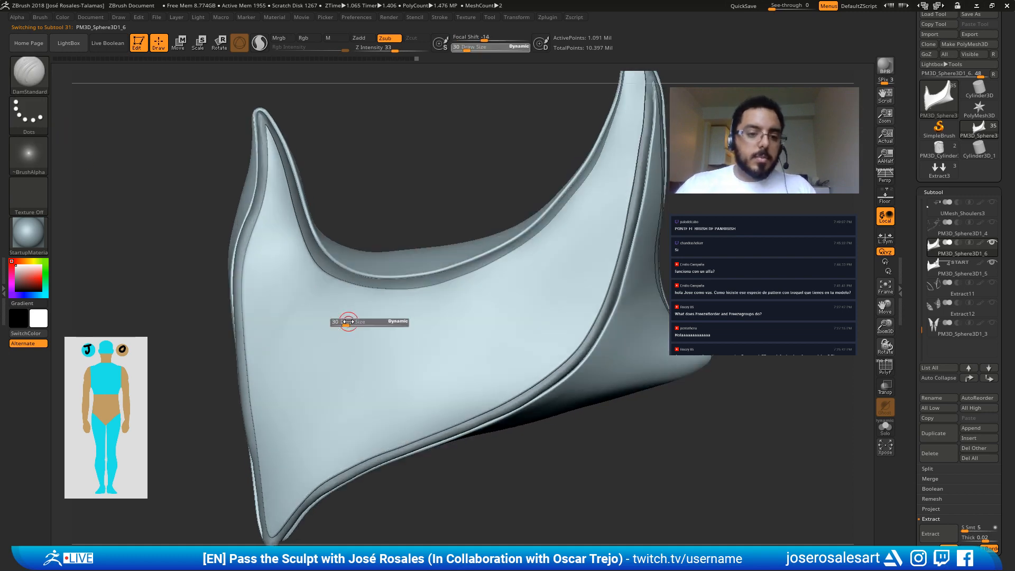
pyautogui.moveTo(344, 321); pyautogui.dragTo(346, 321)
pyautogui.moveTo(240, 295); pyautogui.dragTo(287, 292, button='right')
pyautogui.press('s')
pyautogui.moveTo(287, 294); pyautogui.dragTo(285, 294)
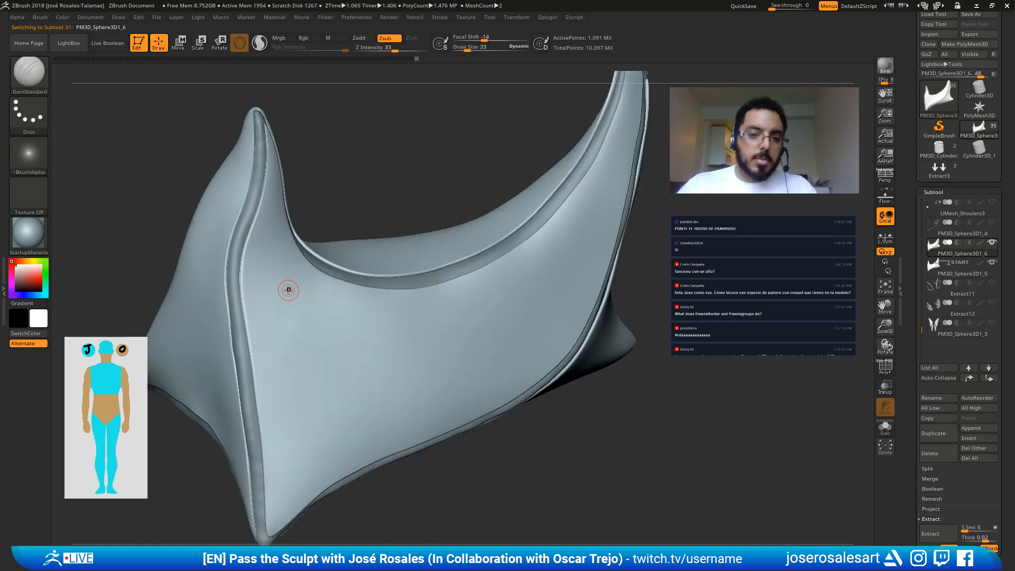
# Step: Set the DamStandard brush's Z Intensity to 57 and its draw size to 23
pyautogui.click(468, 55)
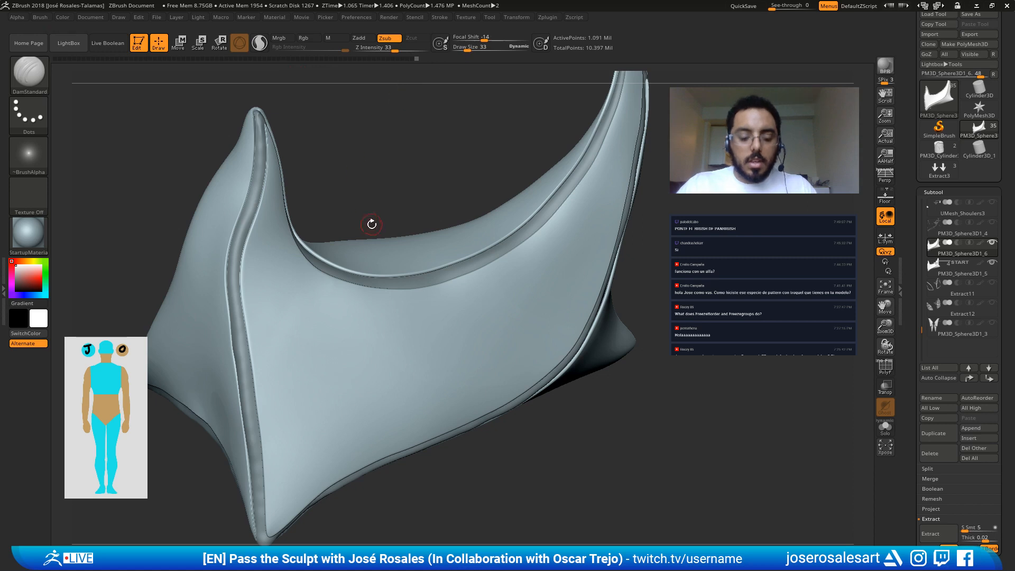
pyautogui.press('u')
pyautogui.moveTo(376, 216); pyautogui.dragTo(394, 216)
pyautogui.press('s')
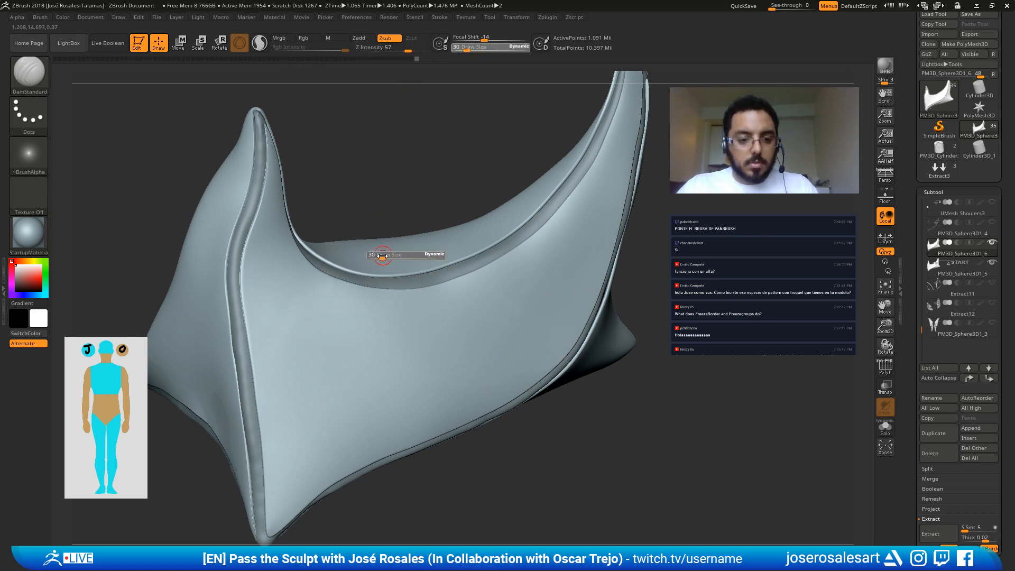
pyautogui.moveTo(380, 253); pyautogui.dragTo(369, 265)
pyautogui.moveTo(369, 265); pyautogui.dragTo(238, 288, button='right')
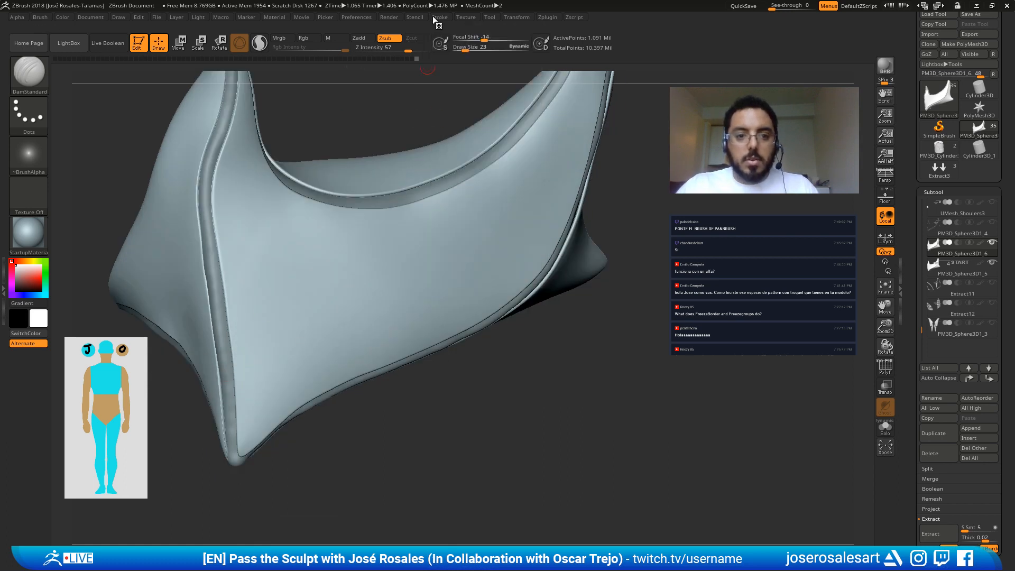
# Step: Keep LazyMouse enabled in the brush's stroke settings and increase its LazyRadius
pyautogui.click(439, 17)
pyautogui.click(467, 166)
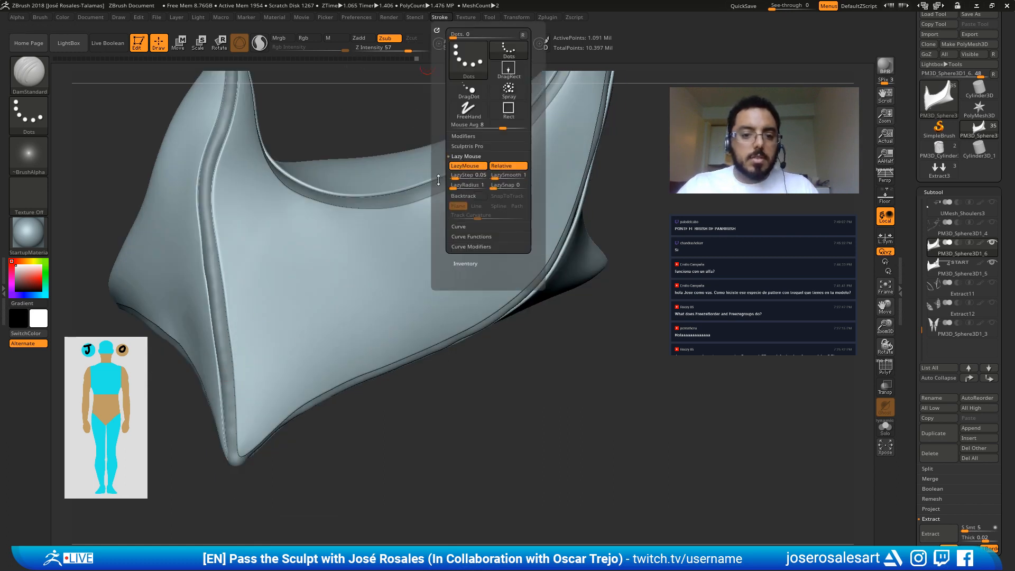
pyautogui.click(465, 165)
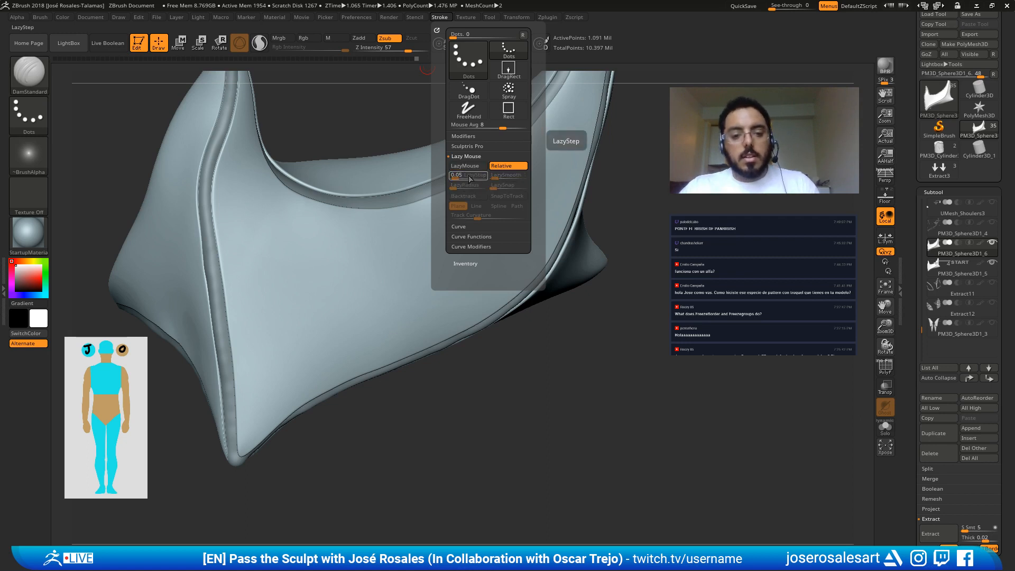
pyautogui.press('l')
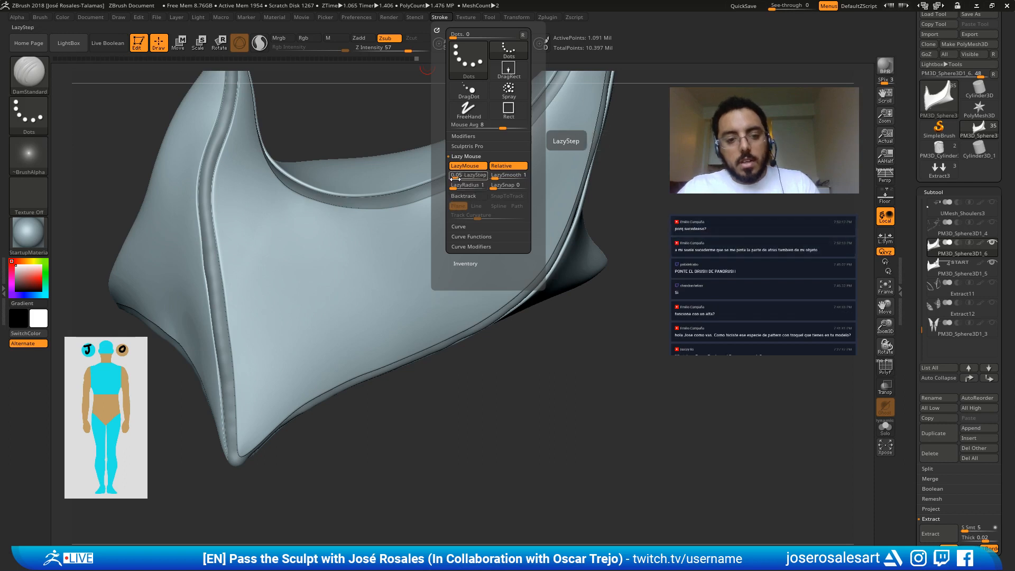
pyautogui.moveTo(456, 188); pyautogui.dragTo(472, 188)
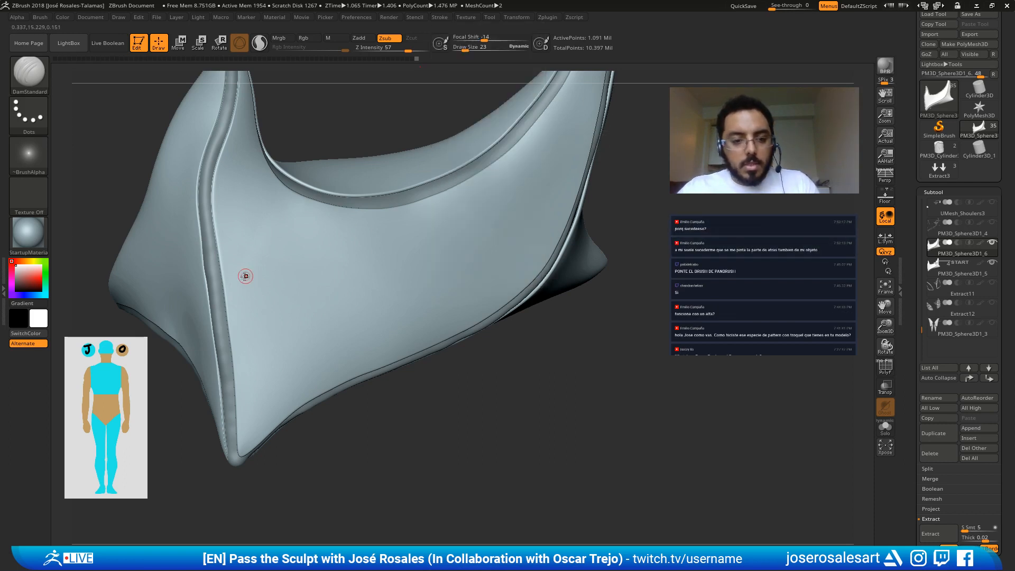
# Step: Try a short diagonal DamStandard groove across the armour plate's face and undo it
pyautogui.moveTo(238, 307); pyautogui.dragTo(346, 270)
pyautogui.moveTo(346, 270); pyautogui.dragTo(323, 255, button='right')
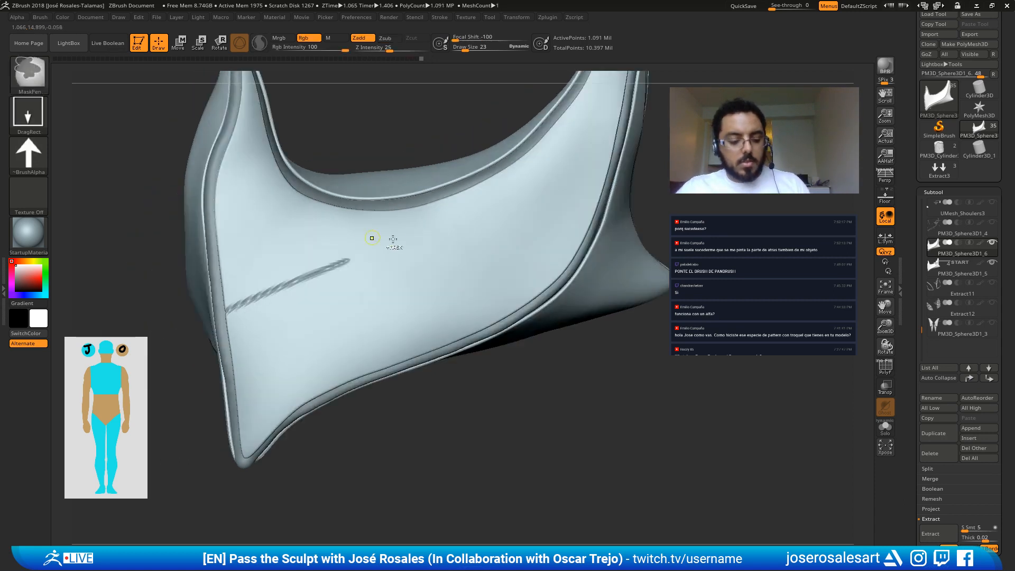
pyautogui.hotkey('ctrl', 'z')
# Step: Subdivide the armour plate twice and invert its mask so the inner face can be sculpted inside the border
pyautogui.hotkey('ctrl', 'd')
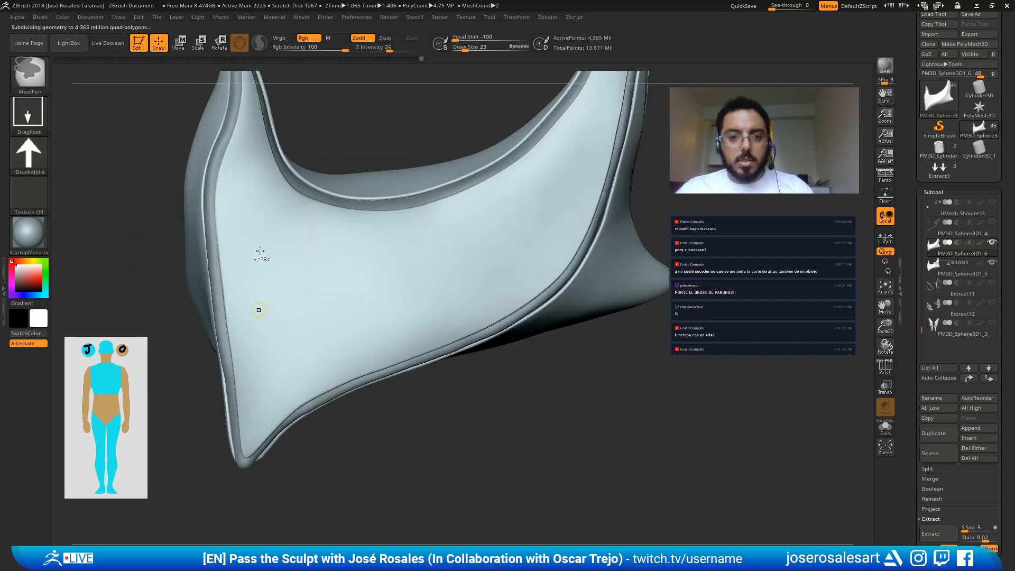
pyautogui.hotkey('ctrl', 'd')
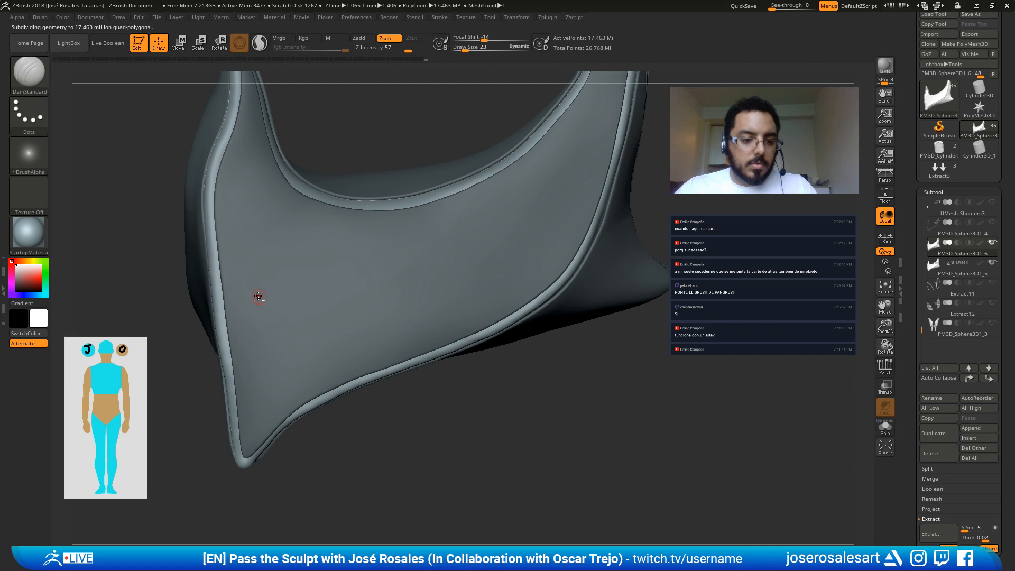
pyautogui.press('ctrl')
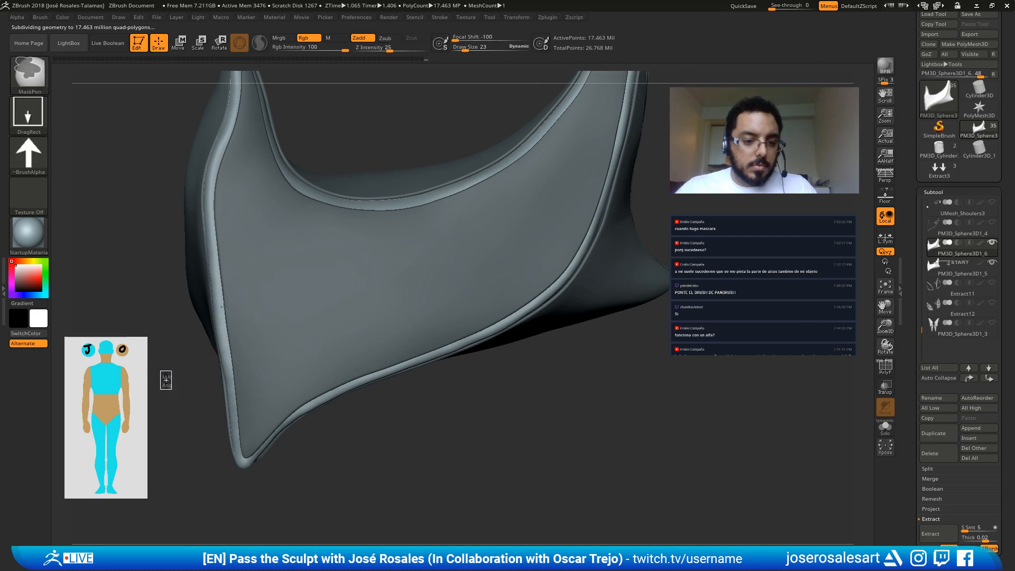
pyautogui.keyDown('ctrl'); pyautogui.click(166, 380); pyautogui.keyUp('ctrl')
# Step: Test the diagonal groove again on the subdivided plate and undo it
pyautogui.moveTo(271, 284); pyautogui.dragTo(345, 258)
pyautogui.press('ctrl')
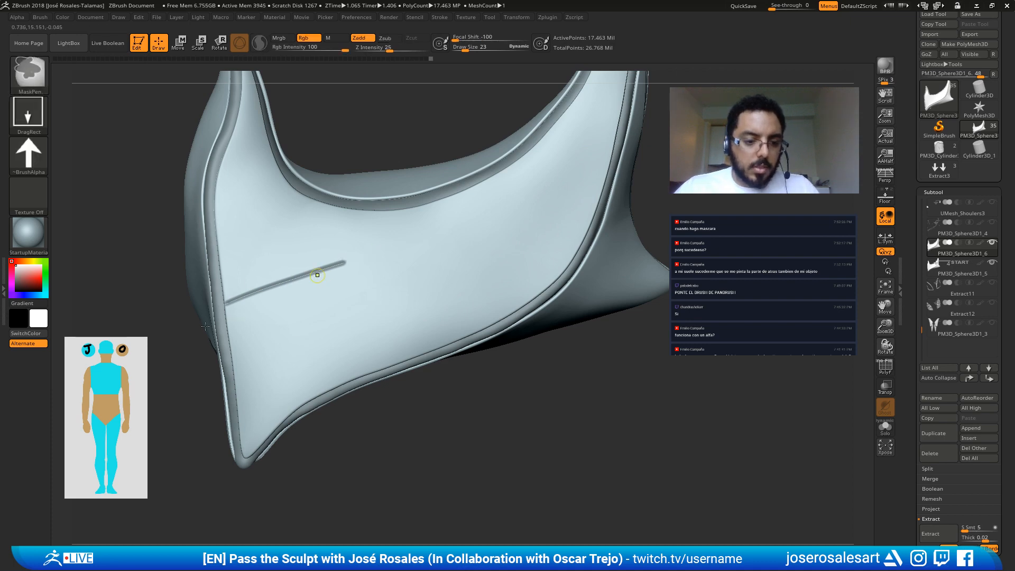
pyautogui.hotkey('ctrl', 'z')
# Step: Carve a groove from the plate's lower side border across its face, bending sharply upward to the curved inner rim
pyautogui.moveTo(205, 326); pyautogui.dragTo(236, 296, button='right')
pyautogui.moveTo(233, 357)
pyautogui.mouseDown(button='right')
pyautogui.moveTo(197, 323)
pyautogui.moveTo(213, 310)
pyautogui.moveTo(232, 373)
pyautogui.mouseUp(button='right')
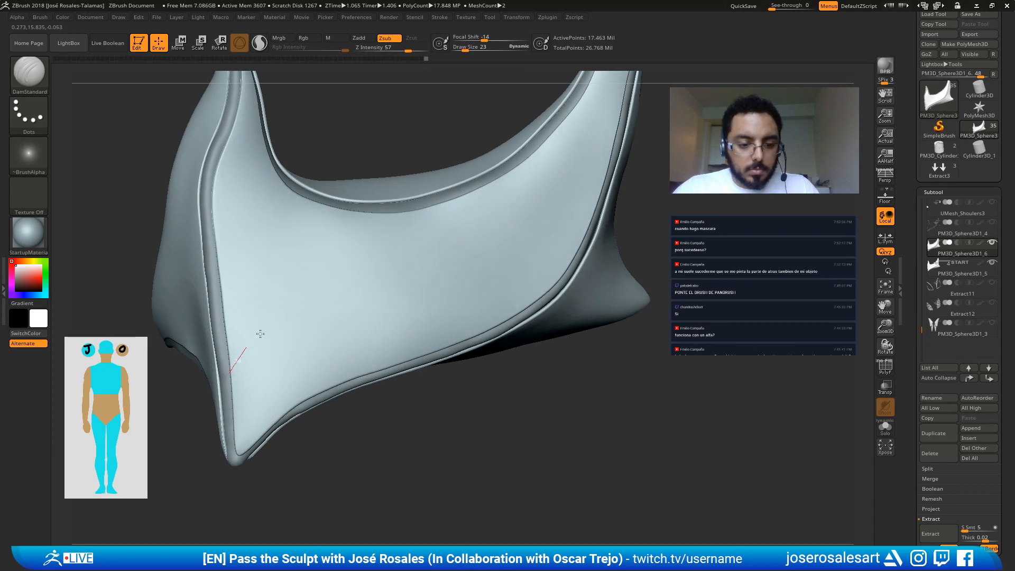
pyautogui.moveTo(260, 333)
pyautogui.mouseDown()
pyautogui.moveTo(408, 286)
pyautogui.moveTo(394, 240)
pyautogui.moveTo(403, 193)
pyautogui.mouseUp()
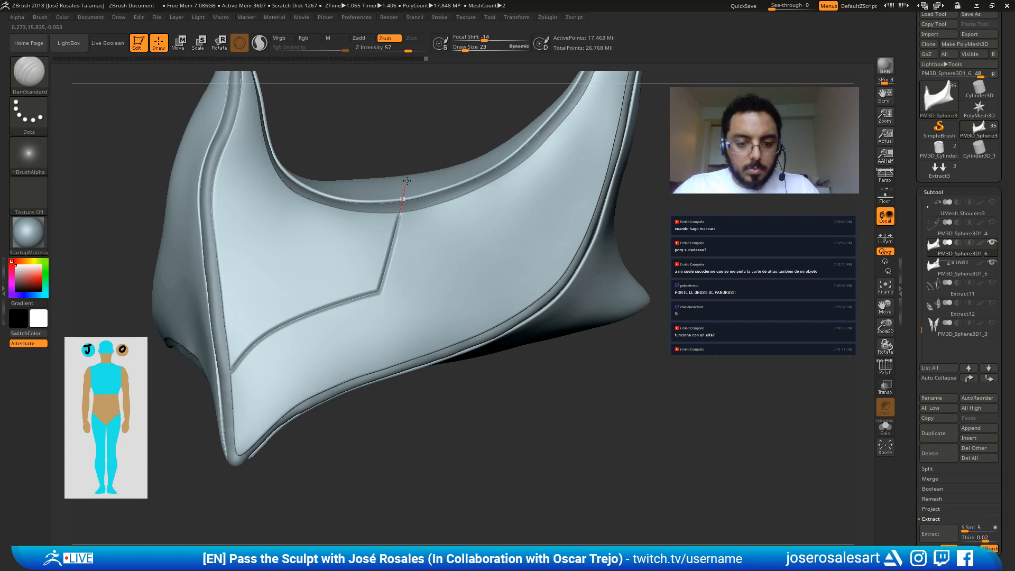
pyautogui.moveTo(404, 193)
pyautogui.keyDown('alt'); pyautogui.mouseDown(button='right')
pyautogui.moveTo(264, 267)
pyautogui.moveTo(344, 236)
pyautogui.mouseUp(button='right'); pyautogui.keyUp('alt')
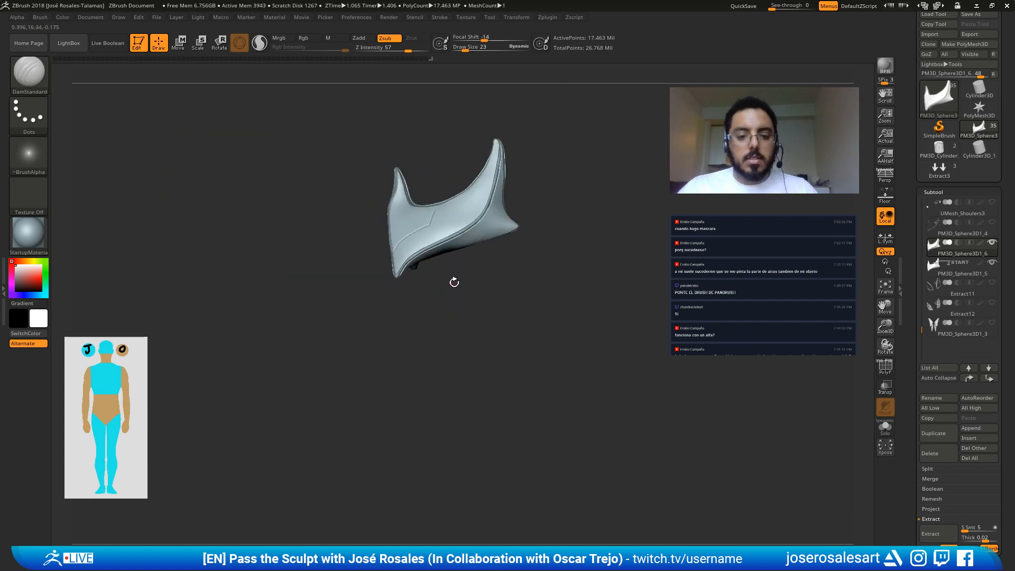
# Step: Try a wide curved groove branching from the upright groove to the inner rim, and undo it
pyautogui.moveTo(454, 283); pyautogui.dragTo(474, 154, button='right')
pyautogui.moveTo(415, 242); pyautogui.dragTo(483, 148, button='right')
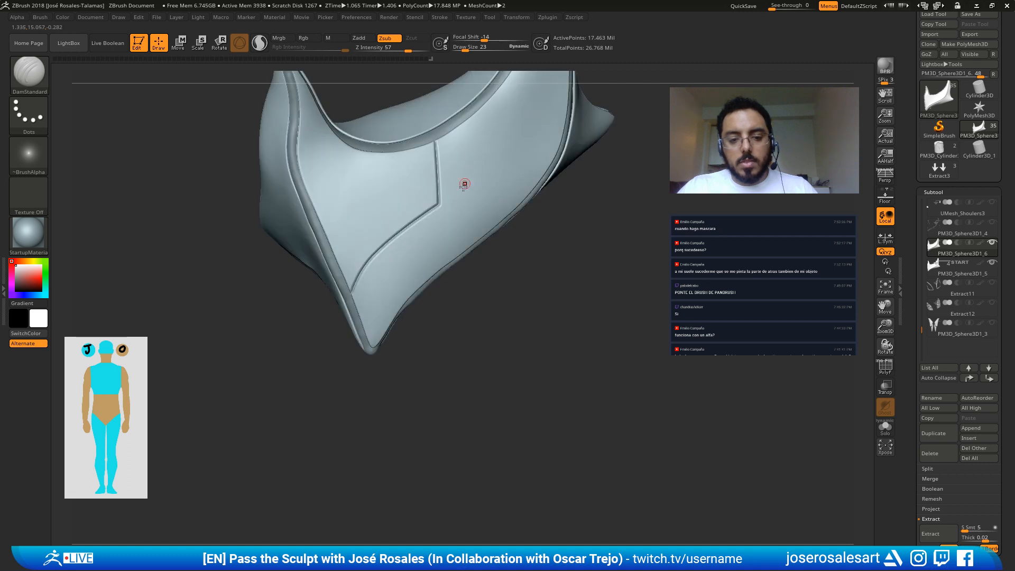
pyautogui.moveTo(465, 182); pyautogui.dragTo(390, 233, button='right')
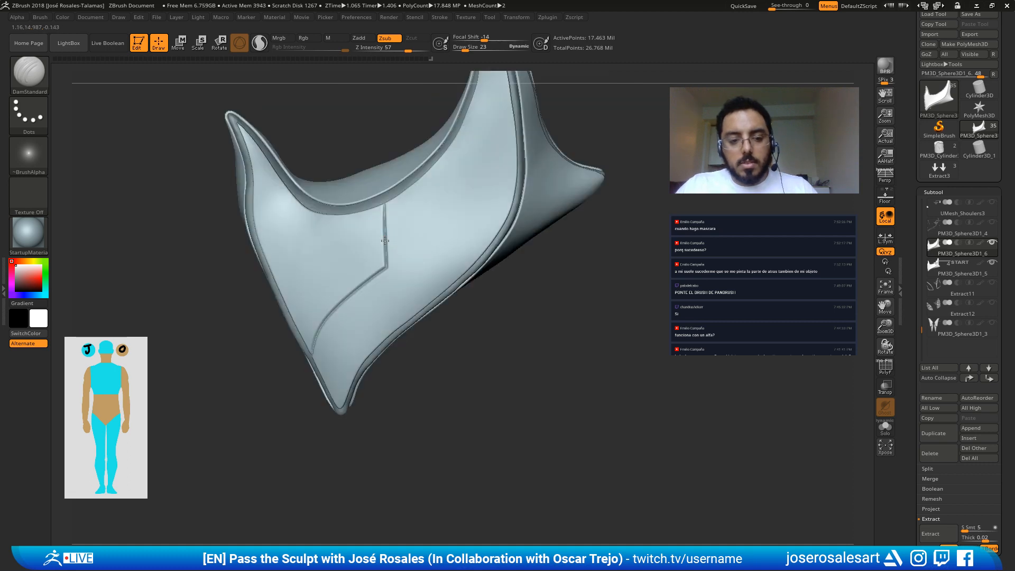
pyautogui.moveTo(460, 194); pyautogui.dragTo(461, 155)
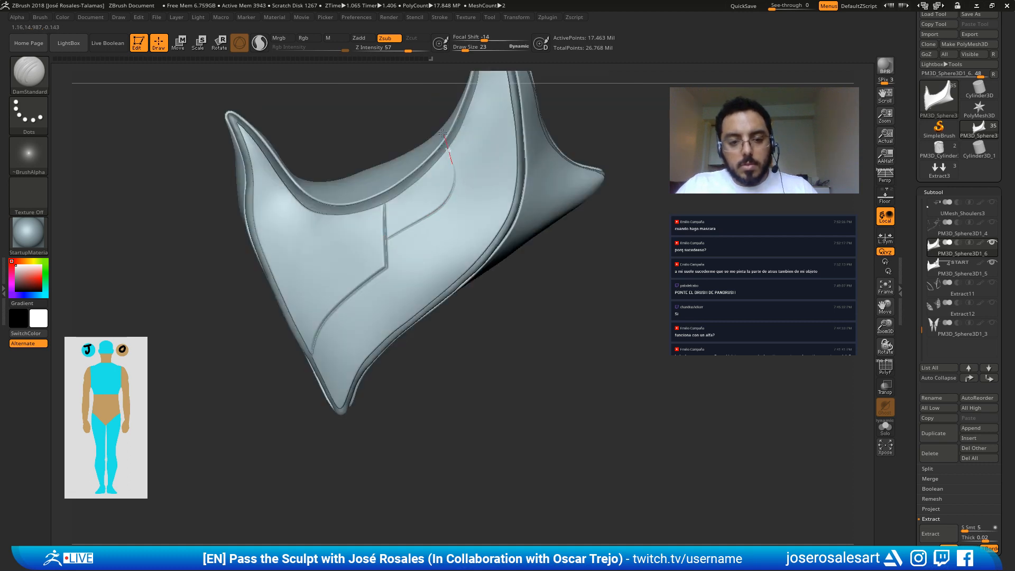
pyautogui.moveTo(432, 153); pyautogui.dragTo(403, 193, button='right')
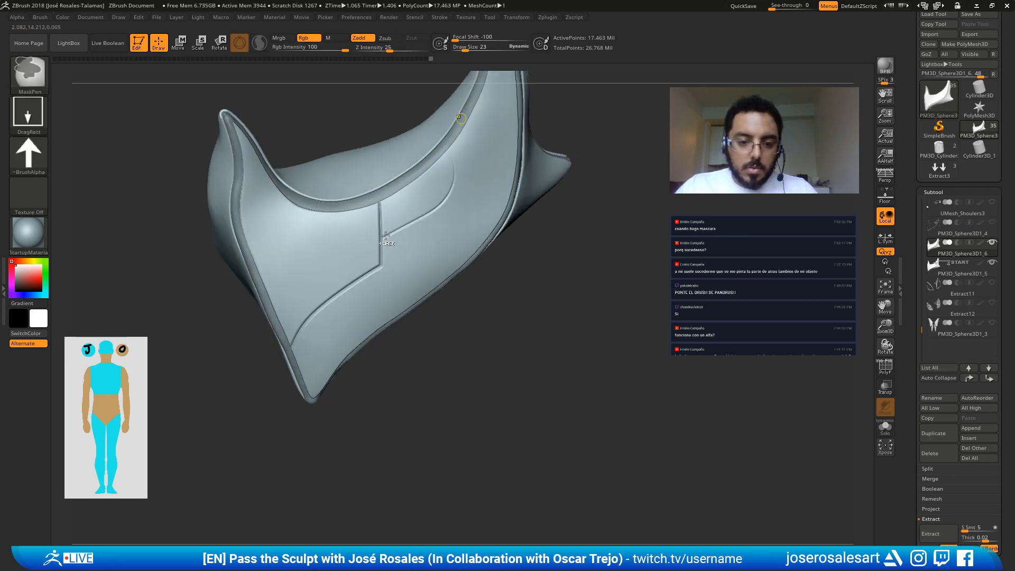
pyautogui.hotkey('ctrl', 'z')
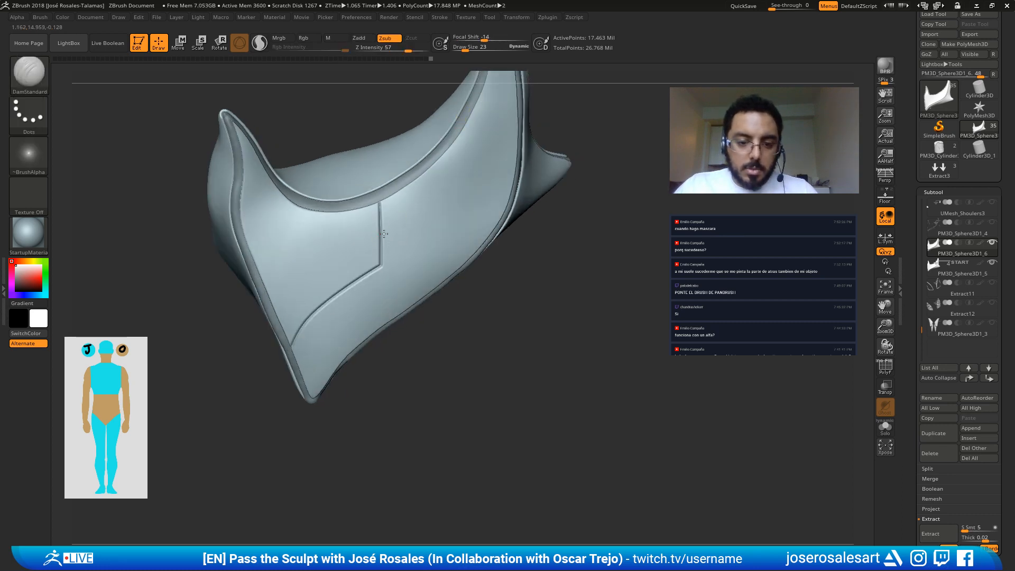
# Step: Try a shorter curved branch groove with an extra stroke at its rim end, and undo these strokes
pyautogui.moveTo(427, 210)
pyautogui.mouseDown()
pyautogui.moveTo(444, 196)
pyautogui.moveTo(443, 157)
pyautogui.mouseUp()
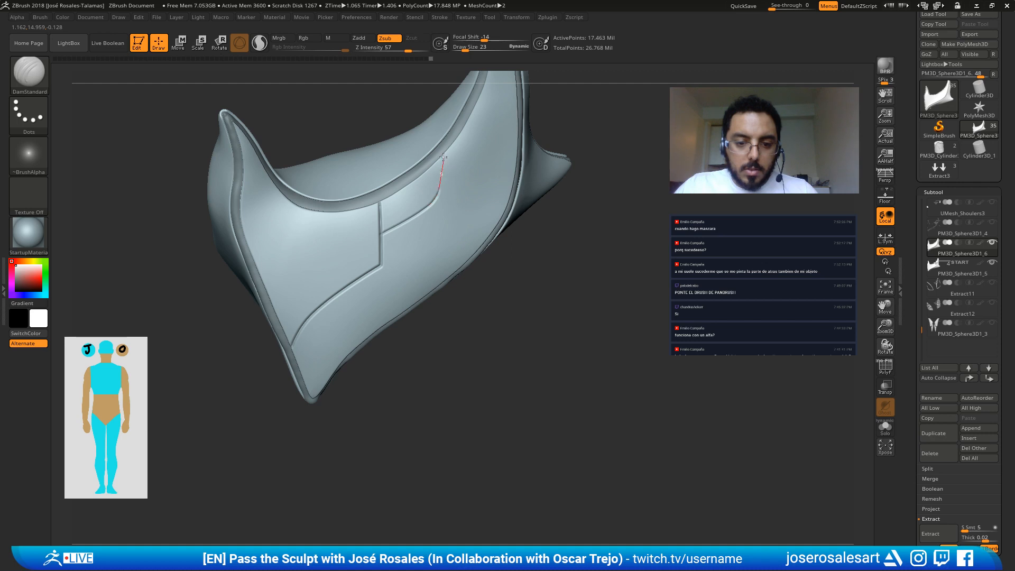
pyautogui.moveTo(425, 174)
pyautogui.mouseDown(button='right')
pyautogui.moveTo(446, 151)
pyautogui.moveTo(433, 174)
pyautogui.mouseUp(button='right')
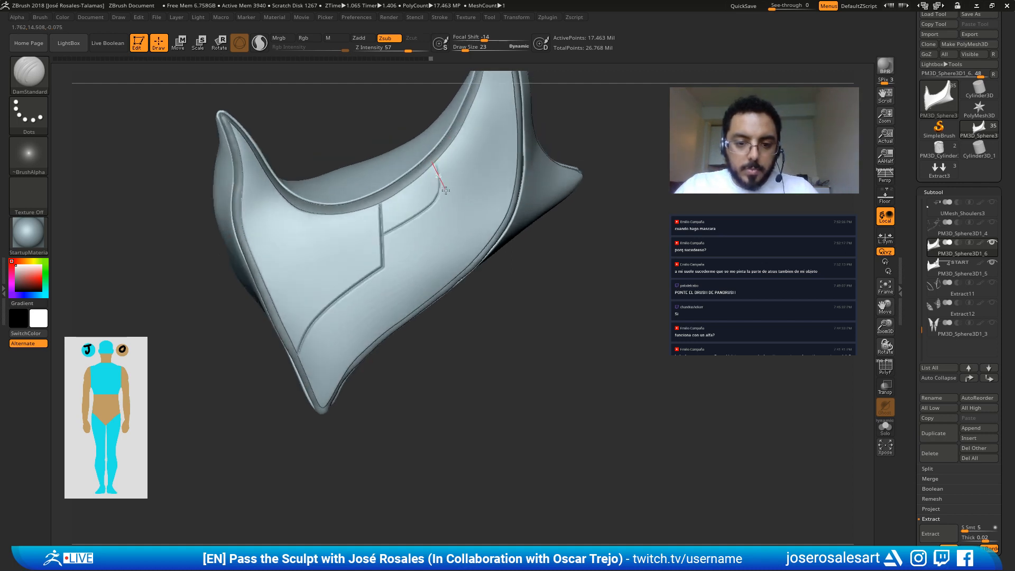
pyautogui.moveTo(451, 199); pyautogui.dragTo(431, 230)
pyautogui.press('ctrl')
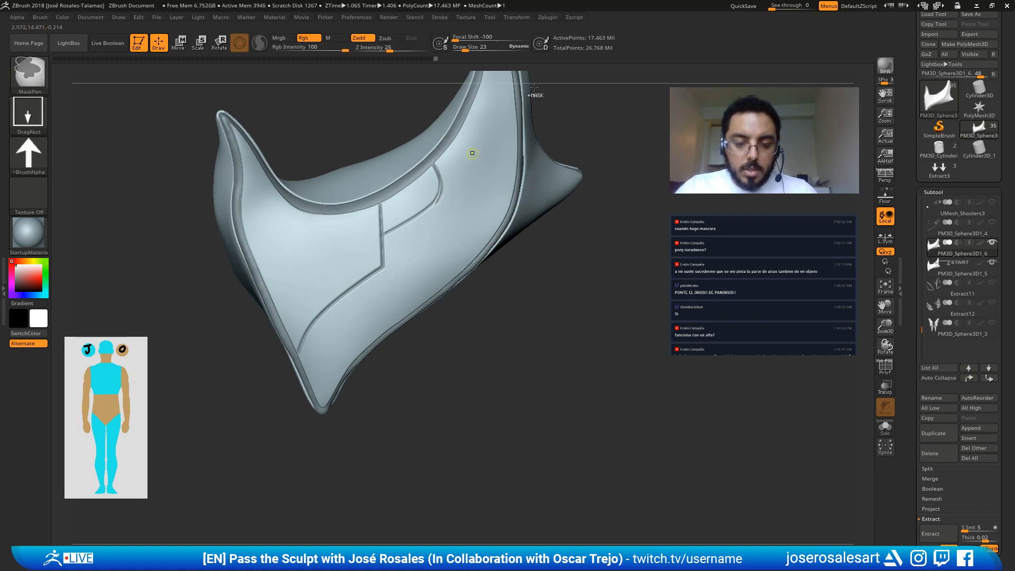
pyautogui.hotkey('ctrl', 'z')
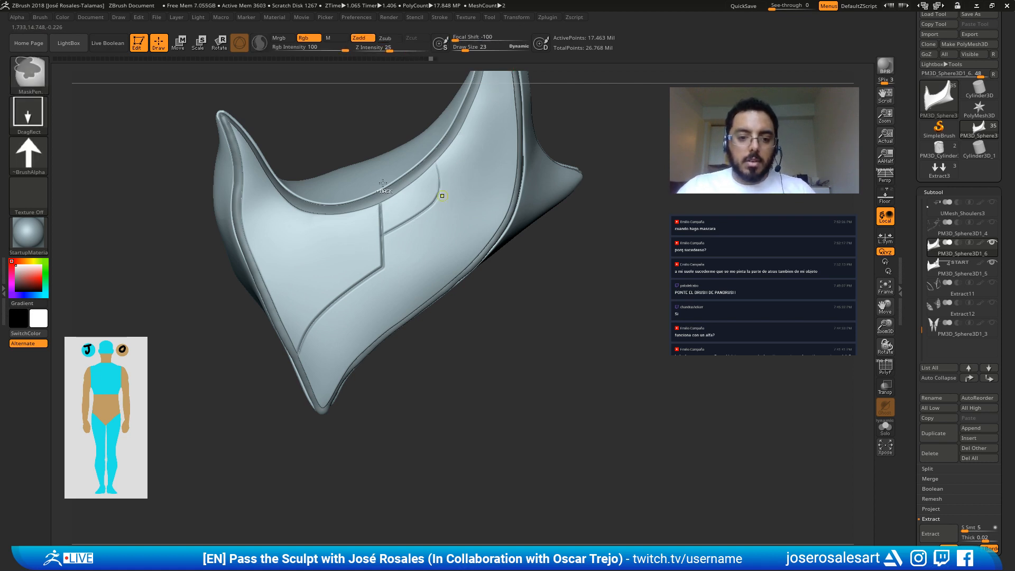
pyautogui.hotkey('ctrl', 'z')
pyautogui.hotkey('ctrl', 'z')
# Step: Try a straight diagonal groove starting midway along the upright groove from a closer view, and undo it
pyautogui.keyDown('alt'); pyautogui.moveTo(429, 237); pyautogui.dragTo(437, 326, button='right'); pyautogui.keyUp('alt')
pyautogui.moveTo(395, 349); pyautogui.dragTo(485, 280)
pyautogui.press('ctrl')
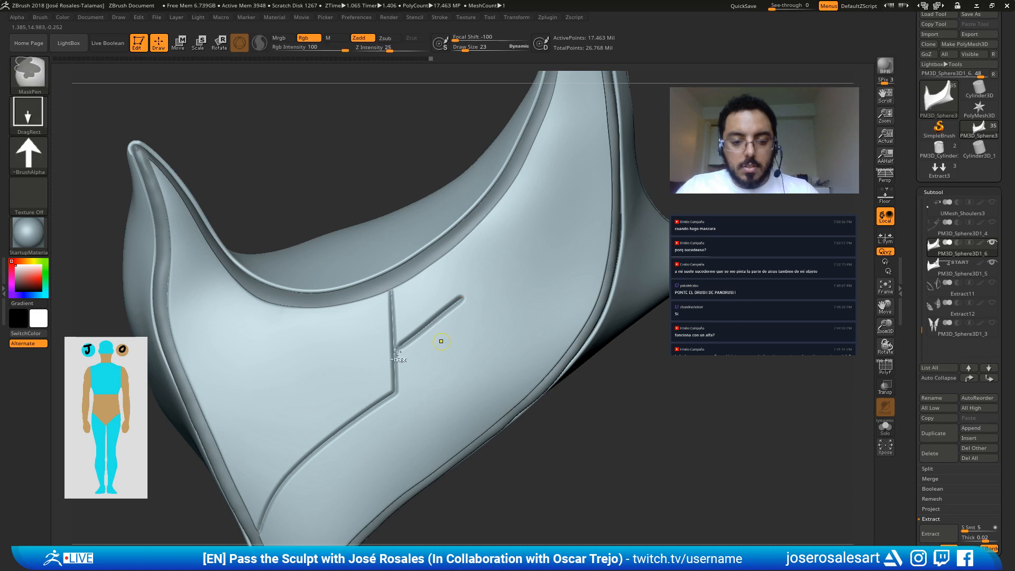
pyautogui.hotkey('ctrl', 'z')
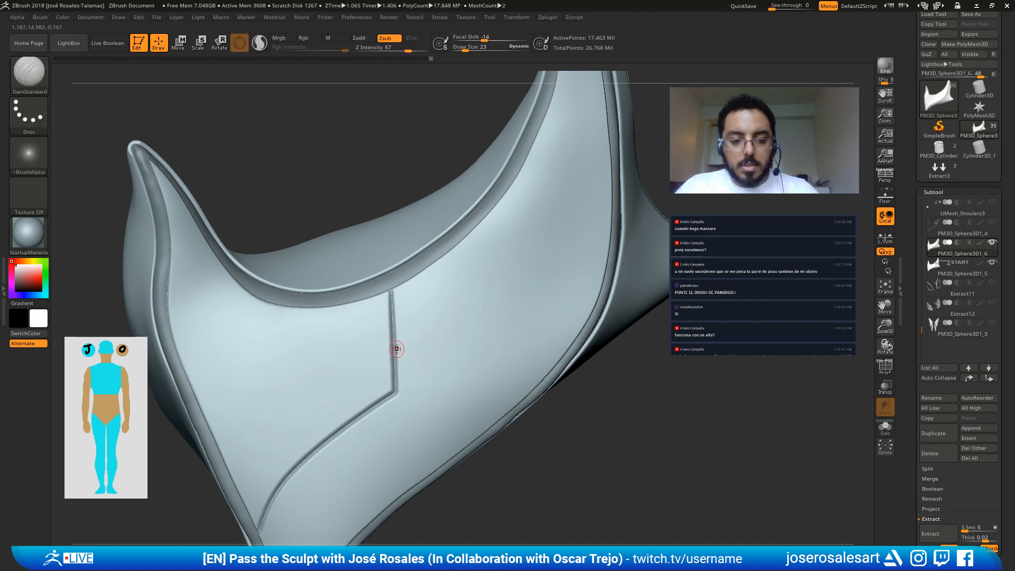
# Step: Try a large rounded branch groove from the upright groove to the inner rim and review the whole plate
pyautogui.moveTo(394, 349)
pyautogui.mouseDown()
pyautogui.moveTo(521, 271)
pyautogui.moveTo(511, 225)
pyautogui.moveTo(471, 184)
pyautogui.mouseUp()
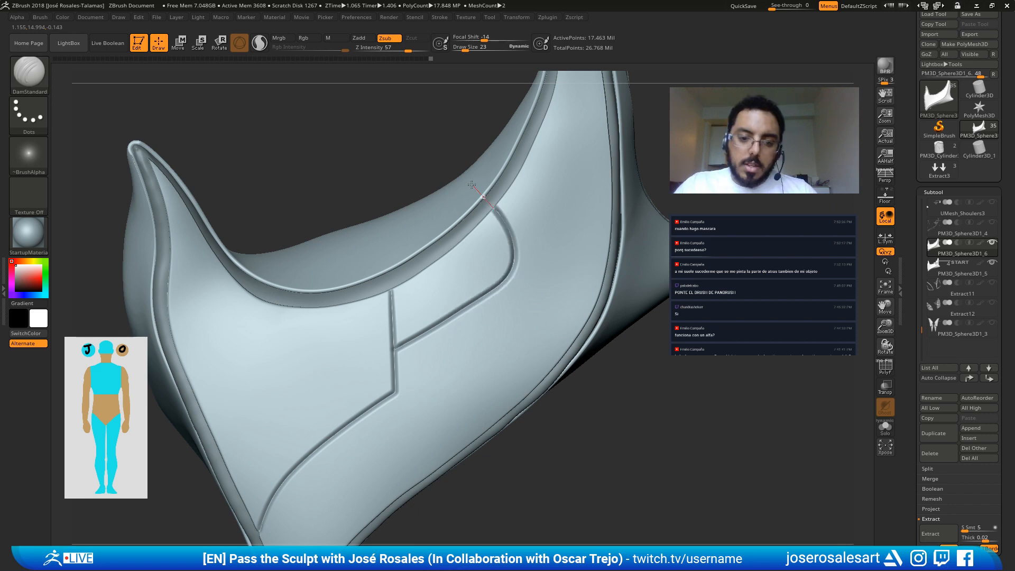
pyautogui.keyDown('ctrl'); pyautogui.moveTo(528, 181); pyautogui.dragTo(518, 132, button='right'); pyautogui.keyUp('ctrl')
pyautogui.moveTo(394, 228); pyautogui.dragTo(428, 223, button='right')
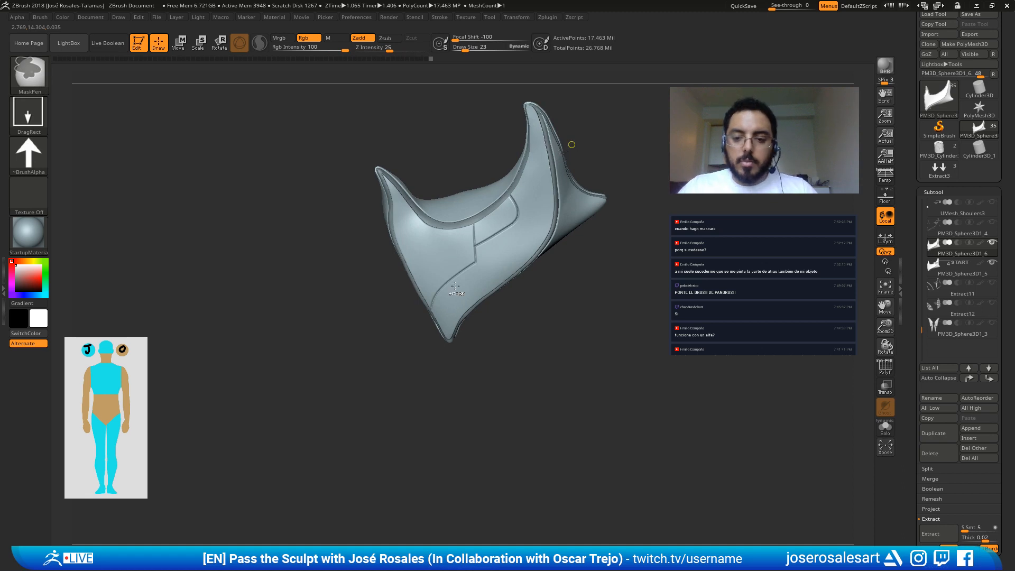
pyautogui.moveTo(562, 156)
pyautogui.mouseDown()
pyautogui.moveTo(570, 238)
pyautogui.moveTo(591, 227)
pyautogui.moveTo(570, 246)
pyautogui.moveTo(560, 227)
pyautogui.mouseUp()
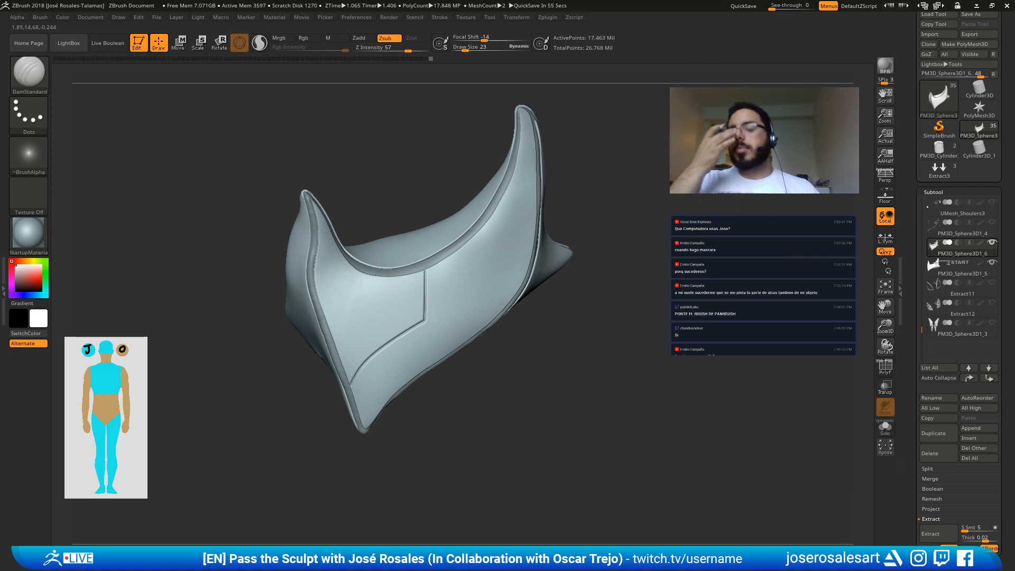
pyautogui.moveTo(480, 215); pyautogui.dragTo(409, 312)
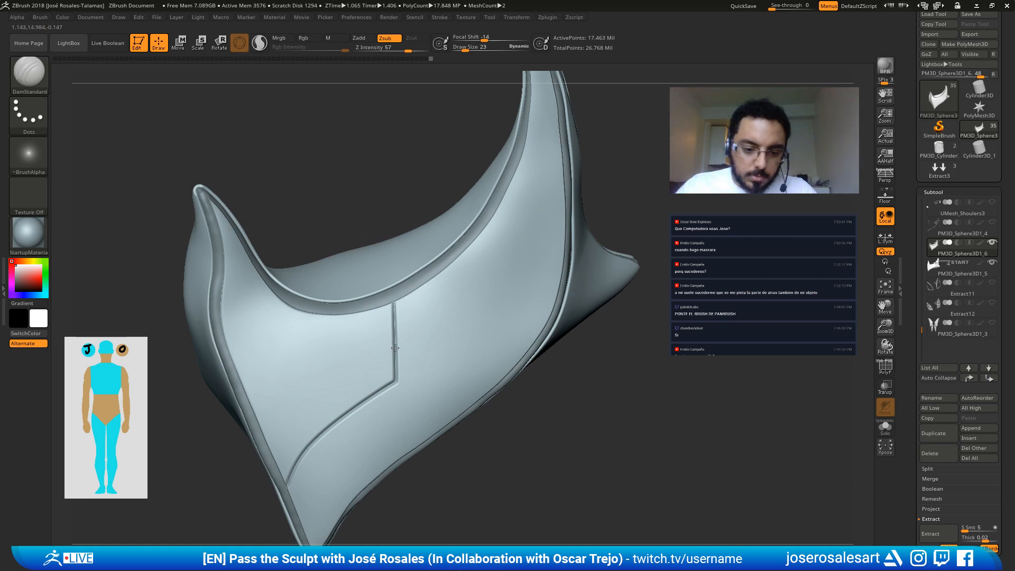
# Step: Try two short diagonal strokes off the middle of the upright groove, undoing each one
pyautogui.moveTo(396, 346); pyautogui.dragTo(462, 298)
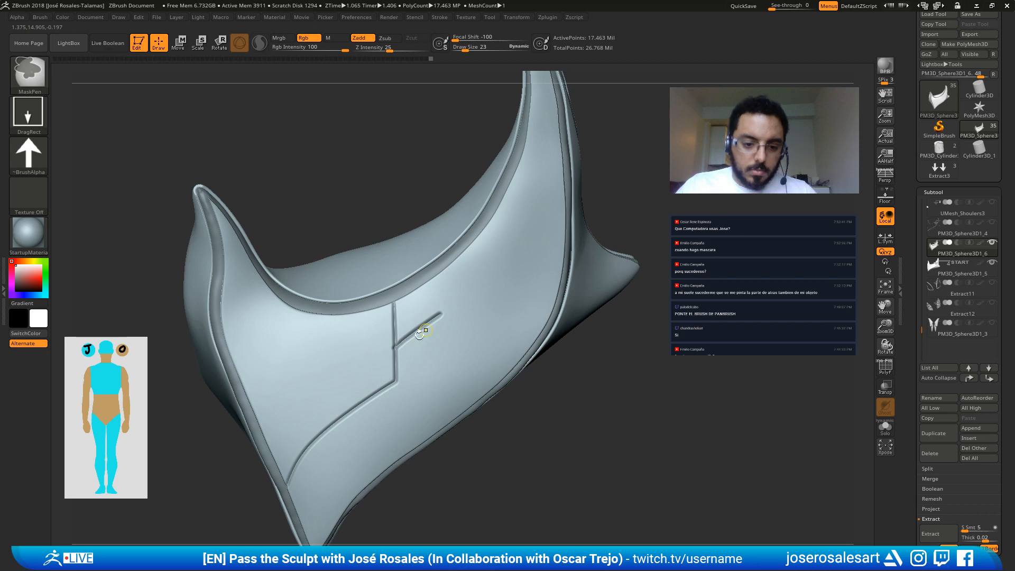
pyautogui.hotkey('ctrl', 'z')
pyautogui.moveTo(400, 345); pyautogui.dragTo(467, 301)
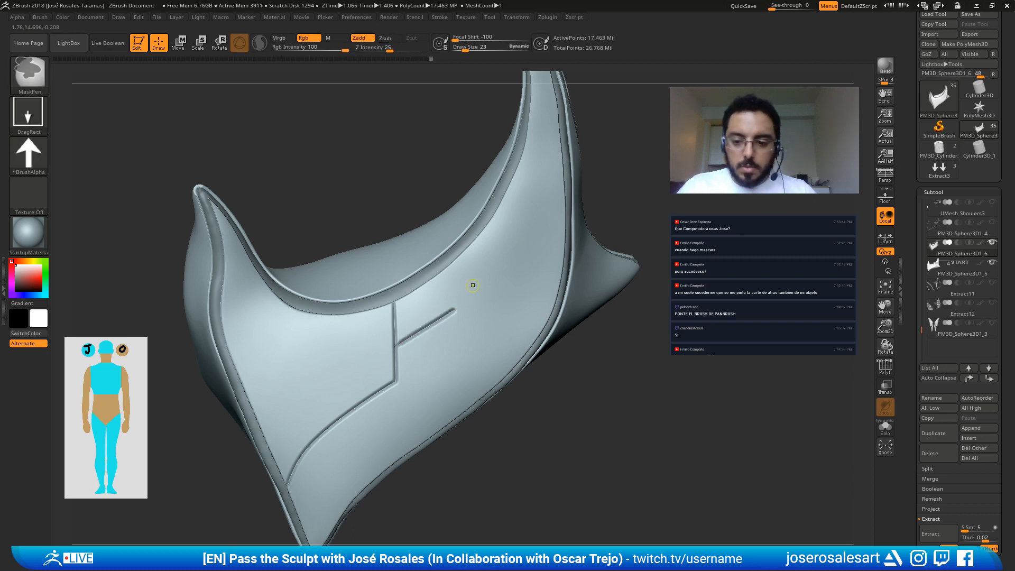
pyautogui.hotkey('ctrl', 'z')
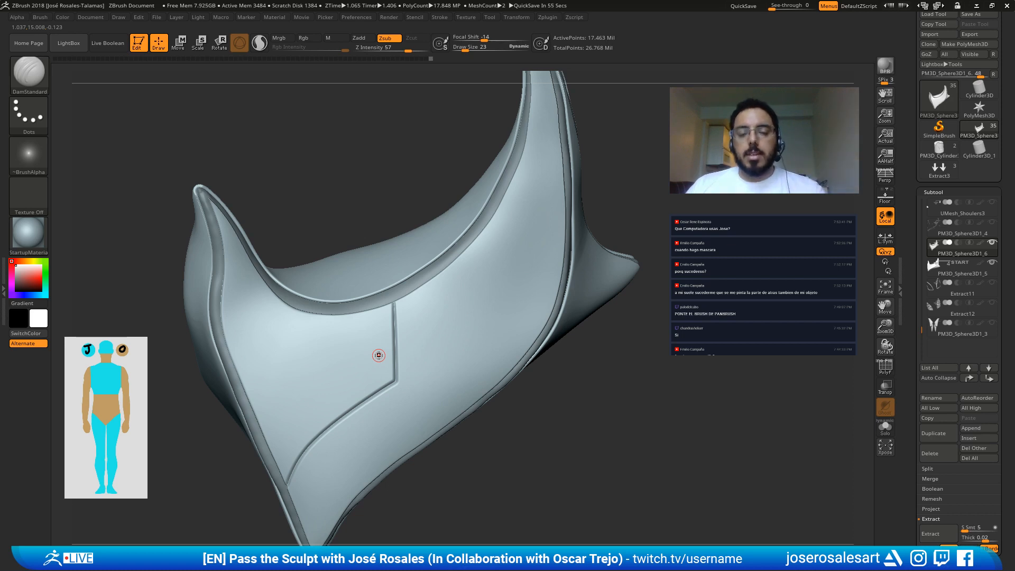
# Step: Carve a curved branch groove from the upright groove up to the inner rim and go over its curved run again
pyautogui.moveTo(413, 390); pyautogui.dragTo(396, 351, button='right')
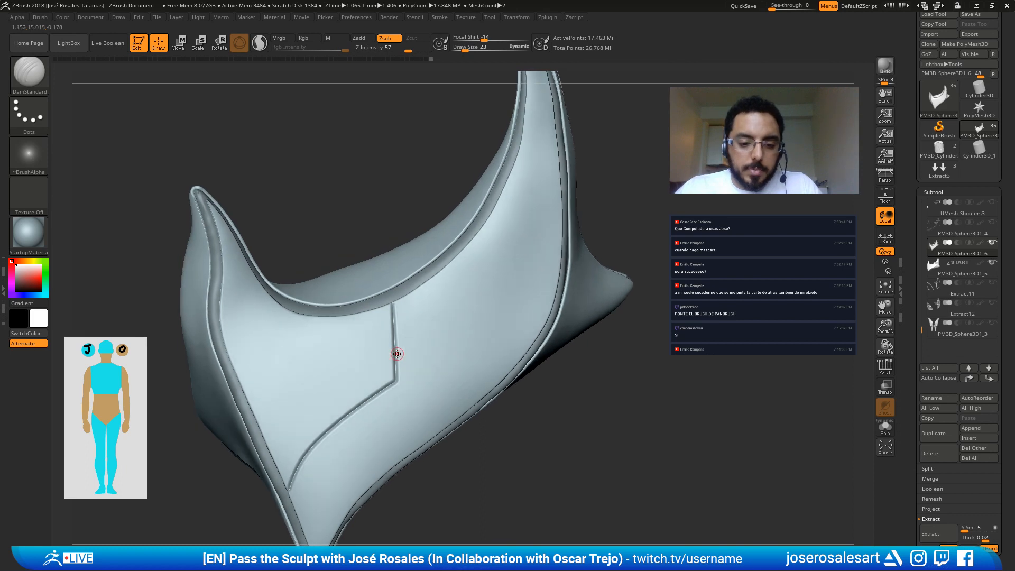
pyautogui.moveTo(398, 354)
pyautogui.mouseDown()
pyautogui.moveTo(497, 277)
pyautogui.moveTo(483, 237)
pyautogui.moveTo(460, 220)
pyautogui.mouseUp()
pyautogui.moveTo(481, 300); pyautogui.dragTo(483, 272, button='right')
pyautogui.moveTo(483, 271)
pyautogui.mouseDown()
pyautogui.moveTo(480, 300)
pyautogui.moveTo(459, 329)
pyautogui.moveTo(401, 337)
pyautogui.mouseUp()
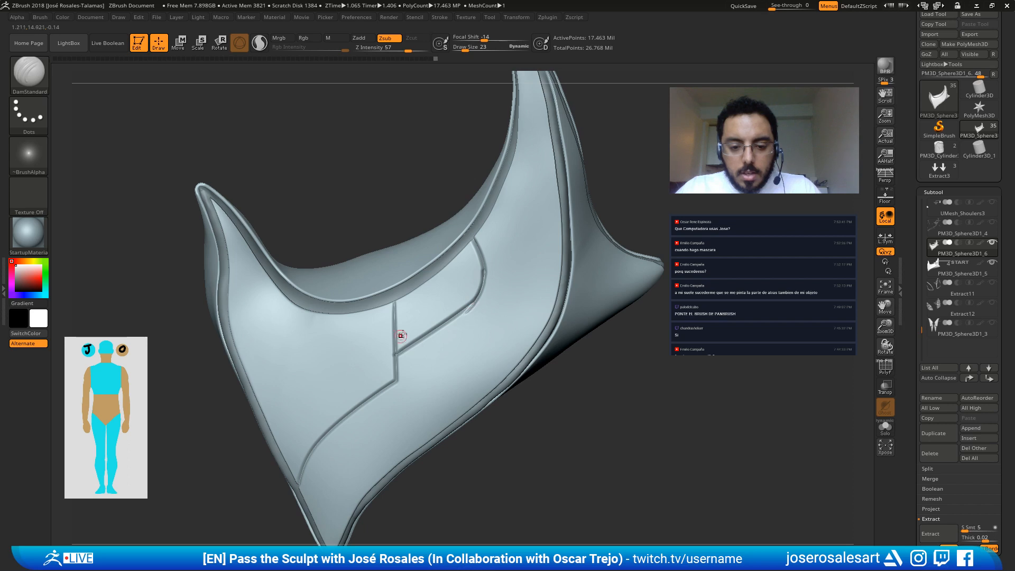
# Step: Undo the last strokes on the branch groove and carve it again as a rounded curve from the upright groove to the inner rim
pyautogui.press('ctrl')
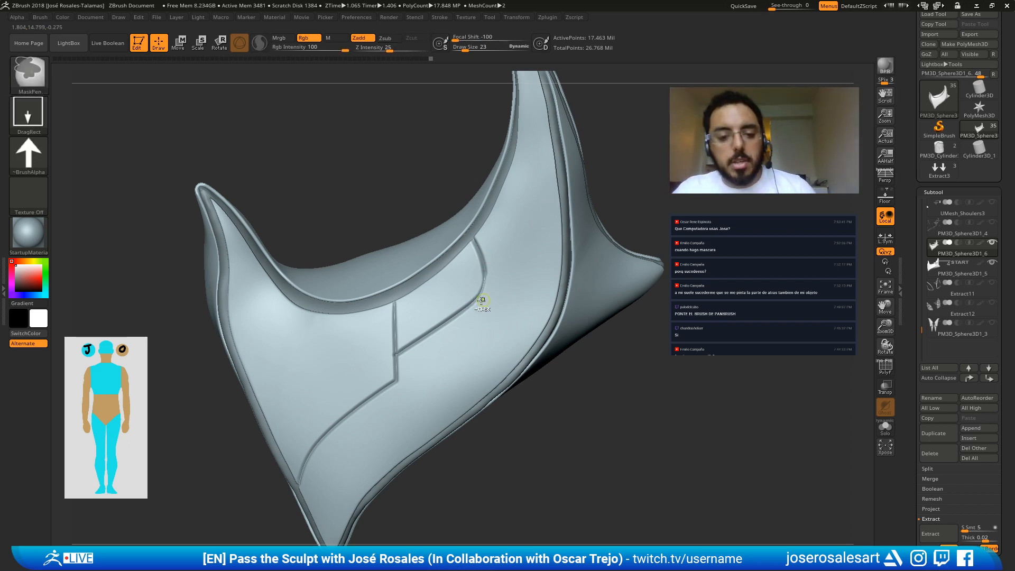
pyautogui.hotkey('ctrl', 'z')
pyautogui.hotkey('ctrl', 'z')
pyautogui.hotkey('ctrl', 'z')
pyautogui.moveTo(390, 338); pyautogui.dragTo(397, 351, button='right')
pyautogui.moveTo(397, 351)
pyautogui.mouseDown()
pyautogui.moveTo(481, 288)
pyautogui.moveTo(457, 219)
pyautogui.mouseUp()
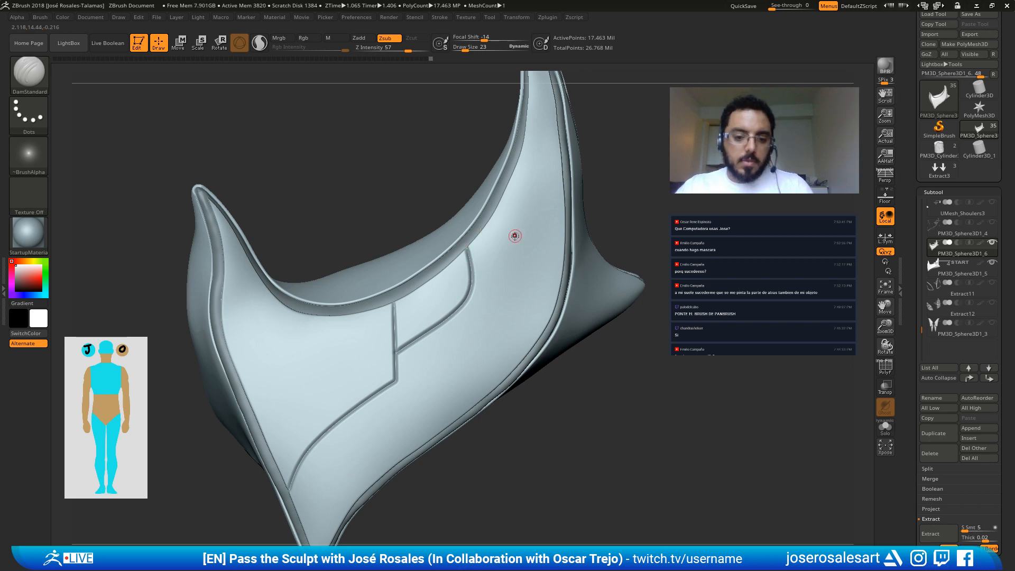
# Step: Examine the plate's overall shape and the upright and branch grooves from several distances and angles
pyautogui.keyDown('ctrl'); pyautogui.moveTo(515, 236); pyautogui.dragTo(316, 248, button='right'); pyautogui.keyUp('ctrl')
pyautogui.keyDown('shift'); pyautogui.moveTo(406, 288); pyautogui.dragTo(652, 163, button='right'); pyautogui.keyUp('shift')
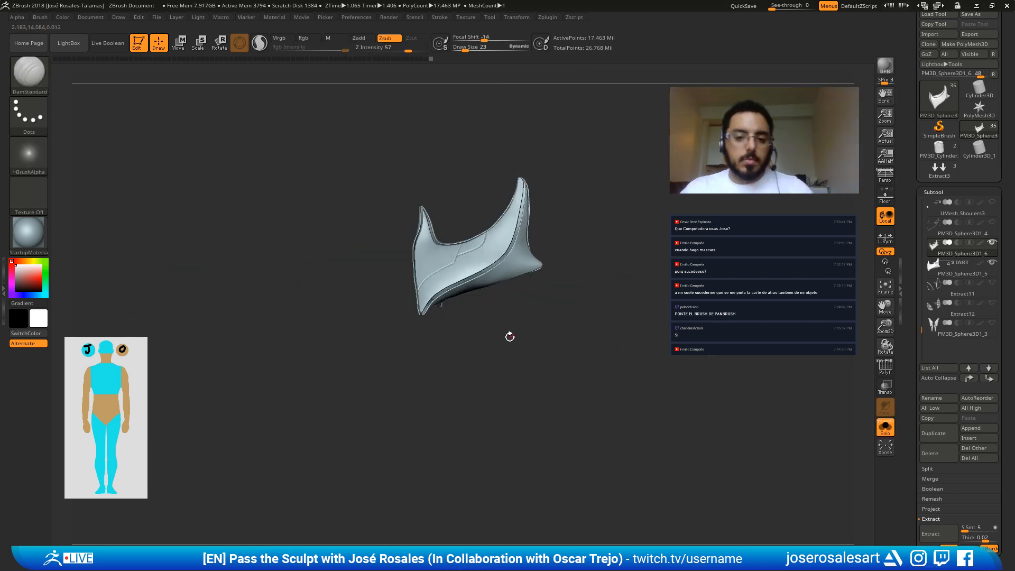
pyautogui.keyDown('alt'); pyautogui.moveTo(471, 240); pyautogui.dragTo(501, 251, button='right'); pyautogui.keyUp('alt')
pyautogui.keyDown('alt'); pyautogui.moveTo(504, 181); pyautogui.dragTo(499, 222, button='right'); pyautogui.keyUp('alt')
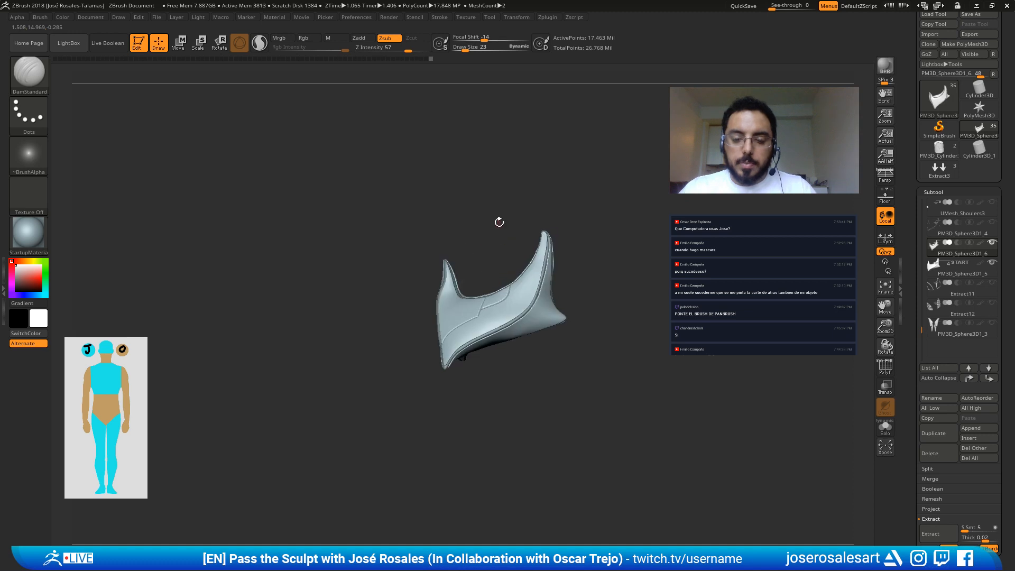
pyautogui.moveTo(466, 274); pyautogui.dragTo(456, 367, button='right')
pyautogui.keyDown('alt'); pyautogui.moveTo(497, 337); pyautogui.dragTo(597, 323, button='right'); pyautogui.keyUp('alt')
pyautogui.moveTo(505, 297); pyautogui.dragTo(492, 316, button='right')
pyautogui.keyDown('ctrl'); pyautogui.moveTo(493, 316); pyautogui.dragTo(447, 269, button='right'); pyautogui.keyUp('ctrl')
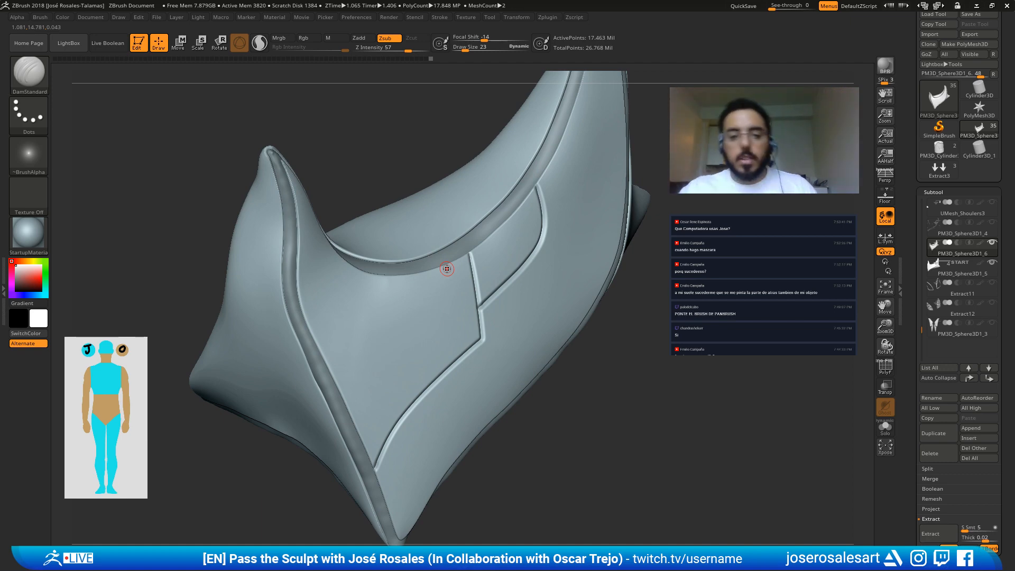
pyautogui.moveTo(447, 268)
pyautogui.mouseDown(button='right')
pyautogui.moveTo(437, 234)
pyautogui.moveTo(449, 308)
pyautogui.moveTo(452, 259)
pyautogui.mouseUp(button='right')
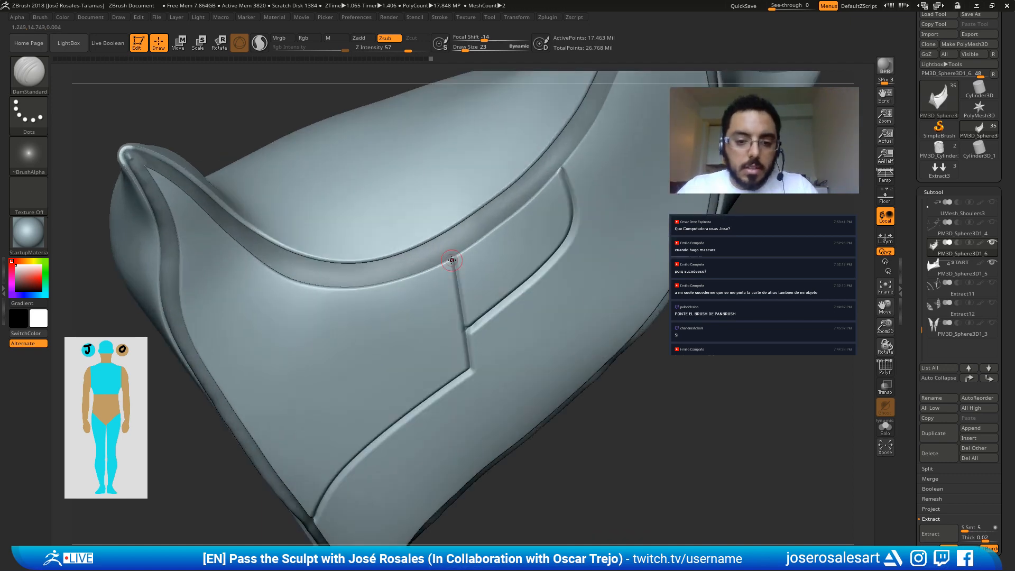
# Step: Try going over the upper part of the upright groove from the inner rim to the branch junction, and undo the stroke
pyautogui.moveTo(452, 255); pyautogui.dragTo(466, 322)
pyautogui.moveTo(466, 322); pyautogui.dragTo(501, 212, button='right')
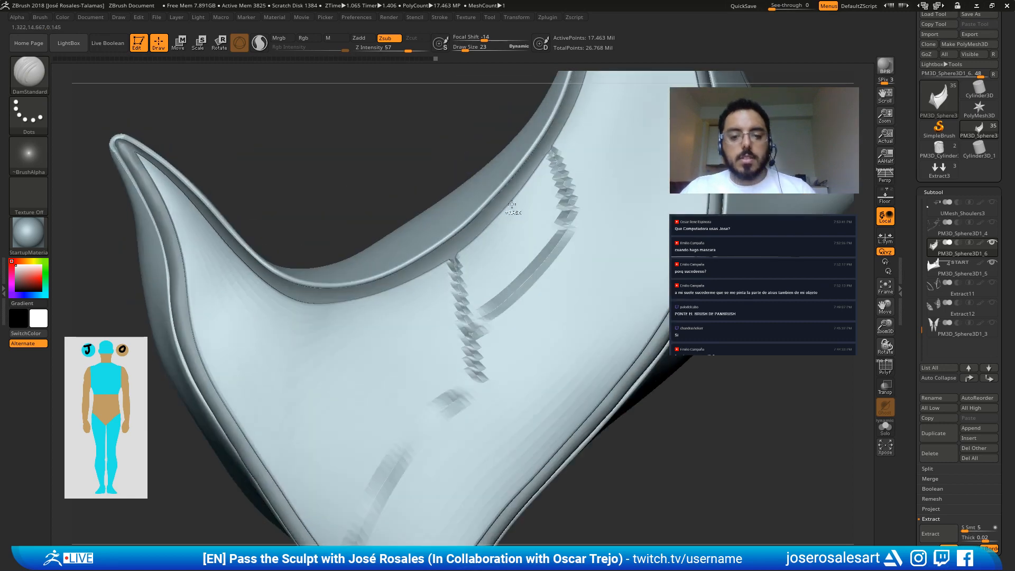
pyautogui.hotkey('ctrl', 'z')
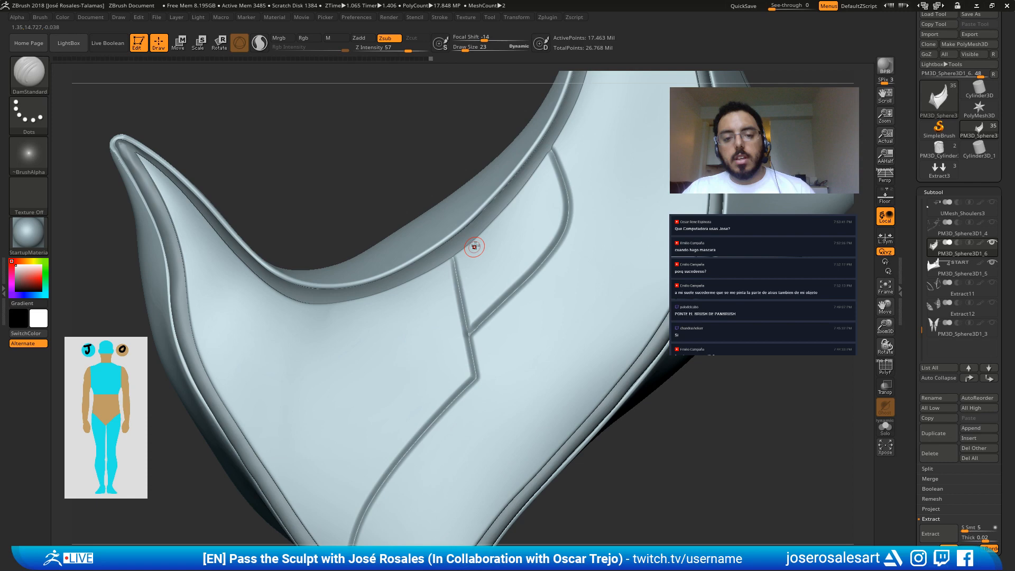
pyautogui.keyDown('ctrl'); pyautogui.moveTo(474, 247); pyautogui.dragTo(336, 338, button='right'); pyautogui.keyUp('ctrl')
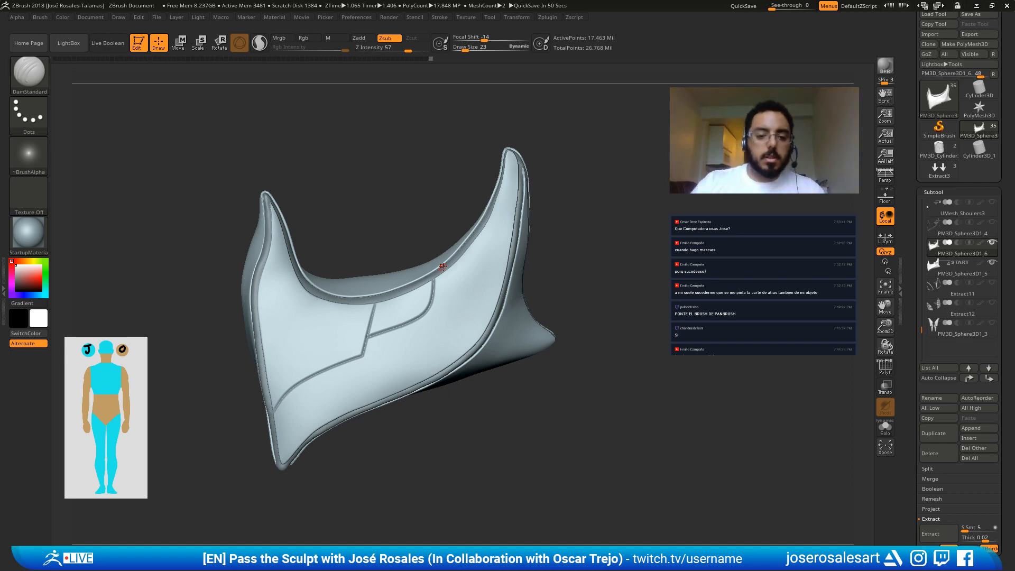
# Step: Carve a small stepped notch groove below the shorter horn, running from the outer border to the inner rim
pyautogui.moveTo(413, 324); pyautogui.dragTo(472, 349, button='right')
pyautogui.press('f')
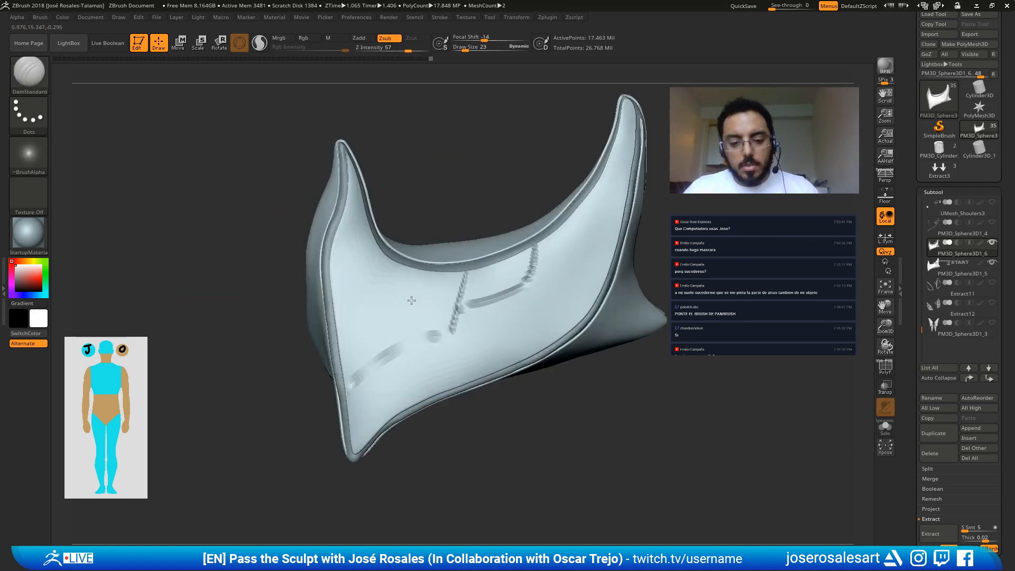
pyautogui.moveTo(380, 239); pyautogui.dragTo(358, 360, button='right')
pyautogui.moveTo(358, 364)
pyautogui.mouseDown()
pyautogui.moveTo(383, 347)
pyautogui.moveTo(381, 284)
pyautogui.moveTo(401, 302)
pyautogui.moveTo(414, 295)
pyautogui.moveTo(447, 340)
pyautogui.moveTo(463, 304)
pyautogui.moveTo(412, 331)
pyautogui.mouseUp()
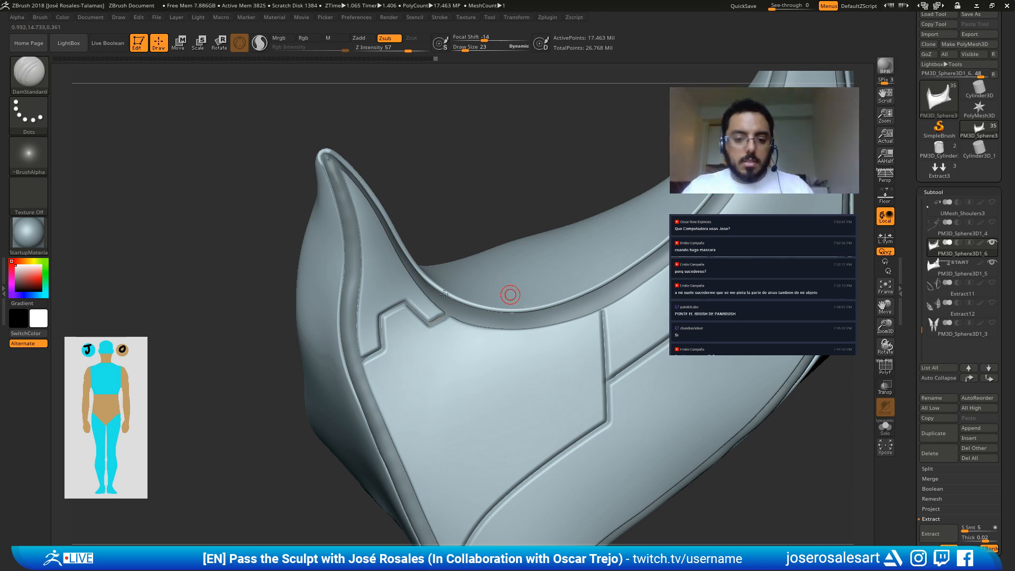
pyautogui.press('f')
pyautogui.moveTo(427, 330); pyautogui.dragTo(355, 111)
pyautogui.moveTo(350, 301); pyautogui.dragTo(378, 342, button='right')
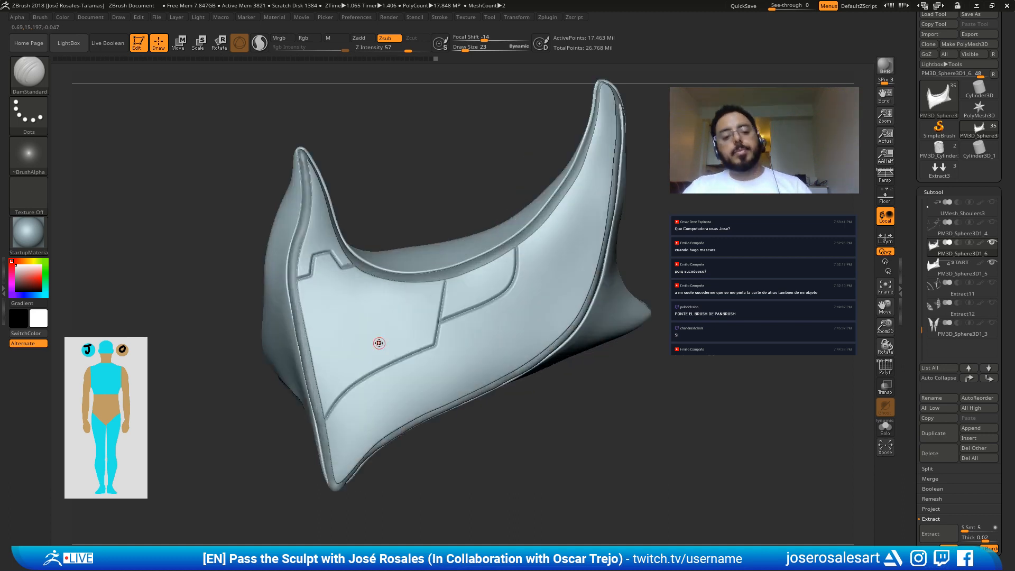
# Step: Go over the lower curved groove from the outer border to the foot of the upright groove
pyautogui.keyDown('alt'); pyautogui.moveTo(301, 410); pyautogui.dragTo(327, 436); pyautogui.keyUp('alt')
pyautogui.moveTo(319, 418); pyautogui.dragTo(345, 410, button='right')
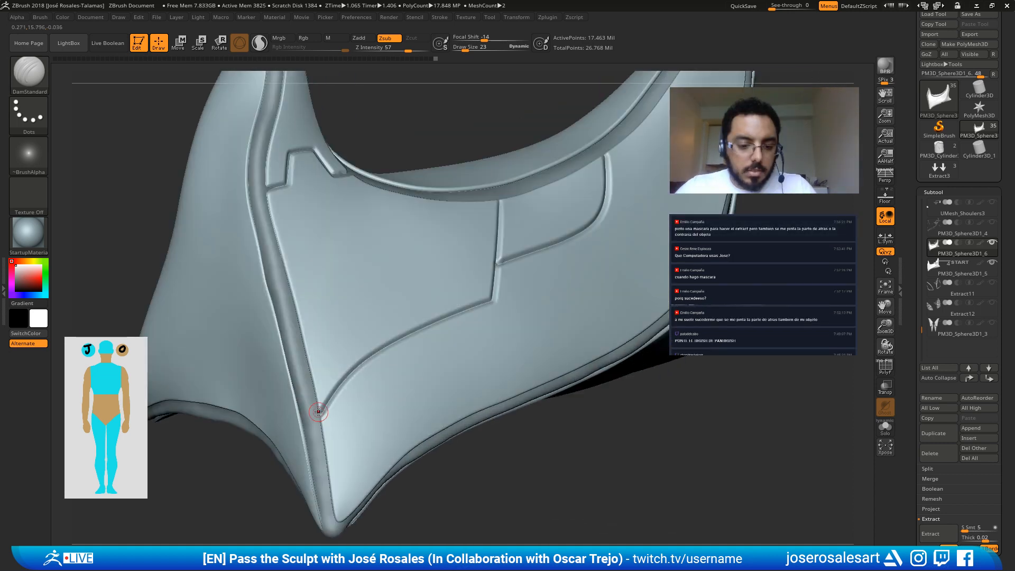
pyautogui.moveTo(329, 403)
pyautogui.mouseDown()
pyautogui.moveTo(353, 368)
pyautogui.moveTo(507, 293)
pyautogui.mouseUp()
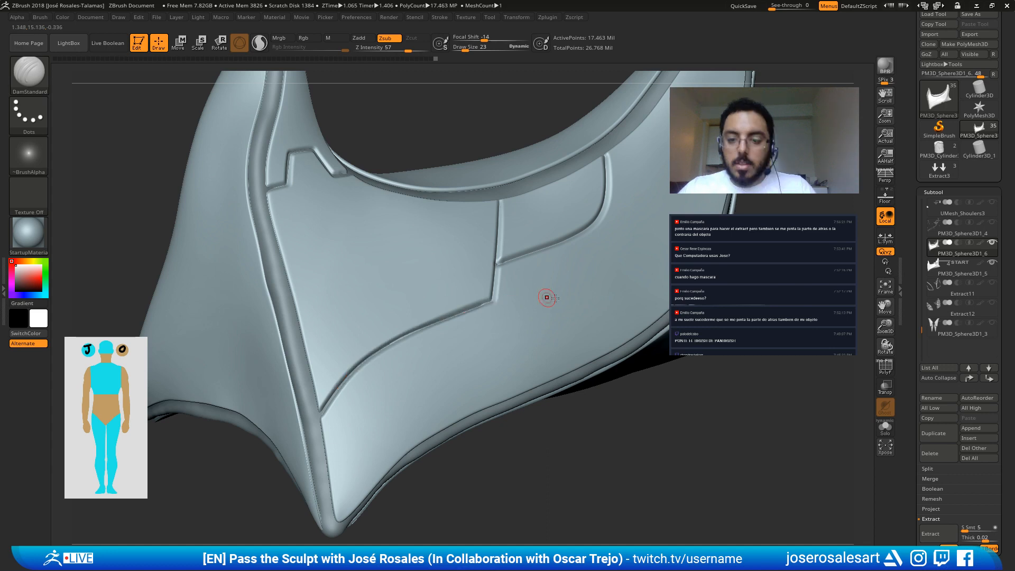
pyautogui.moveTo(558, 315); pyautogui.dragTo(506, 299, button='right')
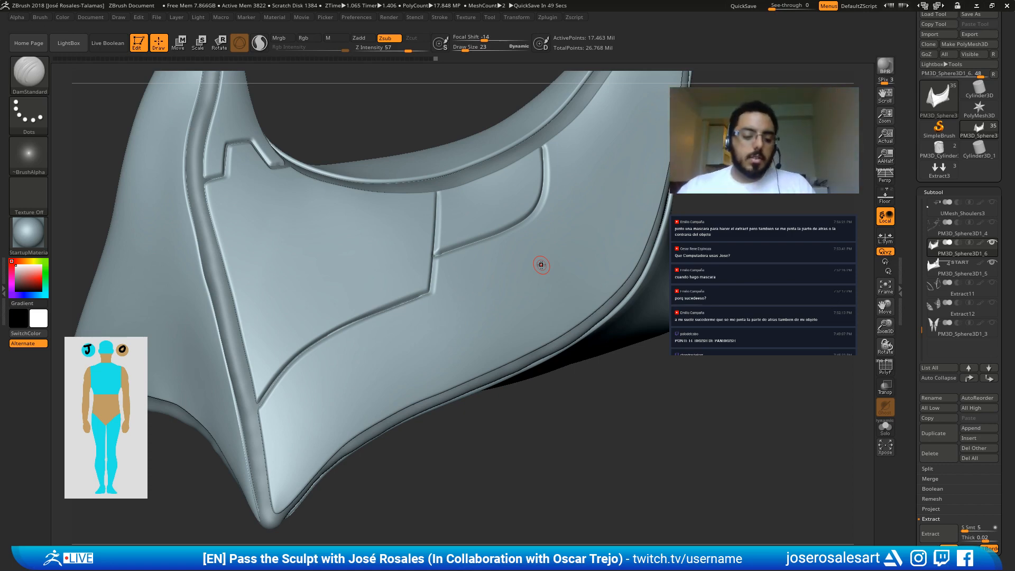
# Step: Set the brush draw size to 73 for work on the panel beside the outer border
pyautogui.moveTo(266, 277)
pyautogui.mouseDown(button='right')
pyautogui.moveTo(237, 292)
pyautogui.moveTo(235, 309)
pyautogui.moveTo(439, 278)
pyautogui.moveTo(298, 259)
pyautogui.mouseUp(button='right')
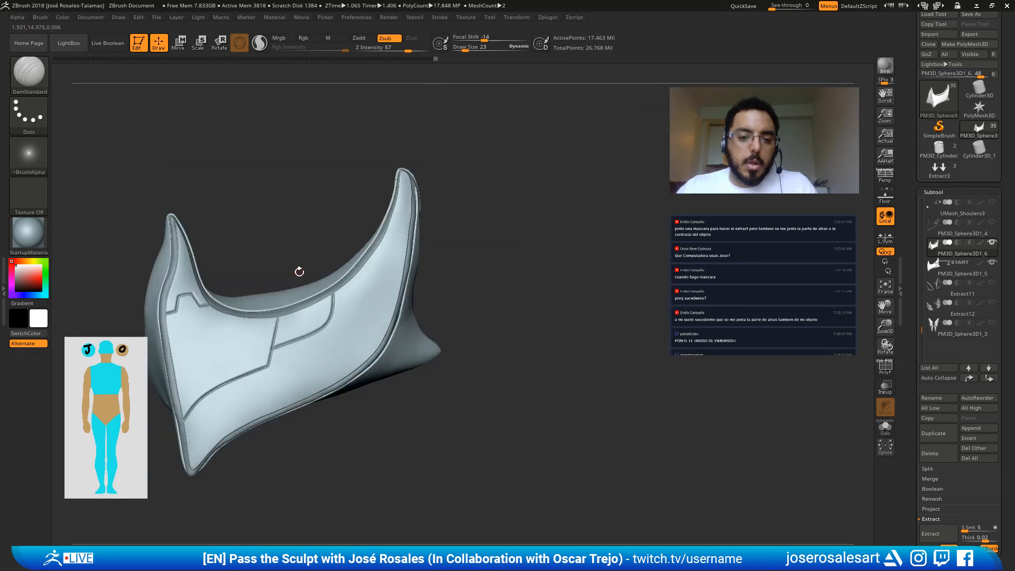
pyautogui.keyDown('alt'); pyautogui.moveTo(196, 349); pyautogui.dragTo(336, 317, button='right'); pyautogui.keyUp('alt')
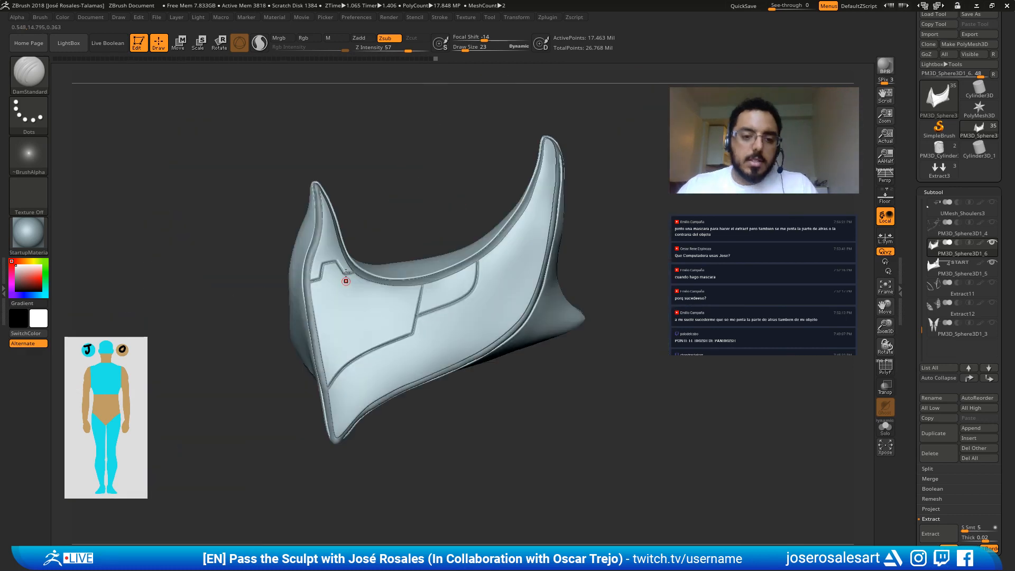
pyautogui.moveTo(374, 353)
pyautogui.mouseDown(button='right')
pyautogui.moveTo(376, 294)
pyautogui.moveTo(384, 335)
pyautogui.moveTo(353, 321)
pyautogui.moveTo(374, 324)
pyautogui.mouseUp(button='right')
pyautogui.press('s')
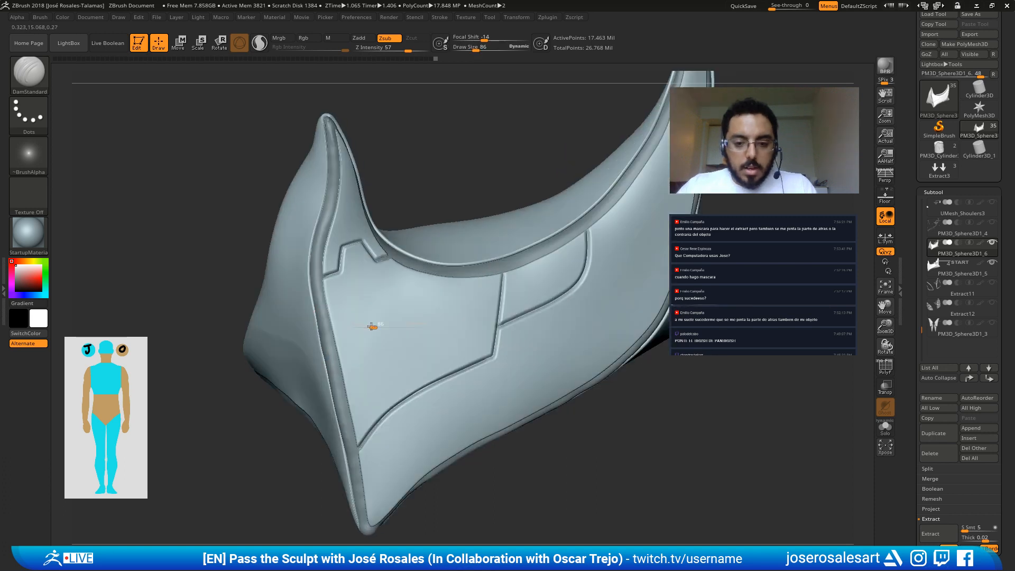
# Step: Try an arrow-shaped mask across the outer border below the stepped notch, and clear it
pyautogui.press('ctrl')
pyautogui.keyDown('ctrl'); pyautogui.moveTo(335, 324); pyautogui.dragTo(350, 309); pyautogui.keyUp('ctrl')
pyautogui.press('ctrl')
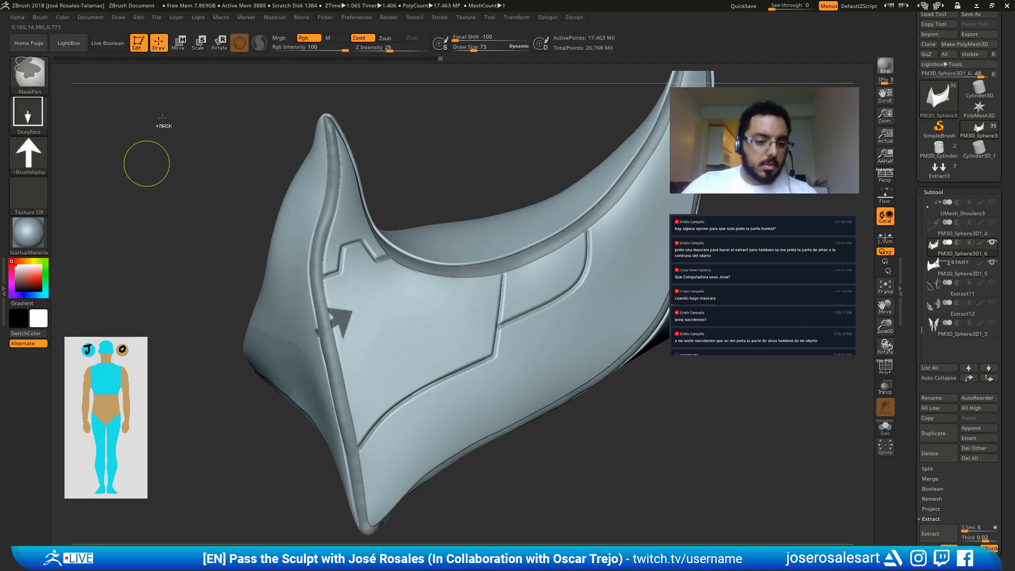
pyautogui.keyDown('ctrl'); pyautogui.moveTo(134, 178); pyautogui.dragTo(131, 181); pyautogui.keyUp('ctrl')
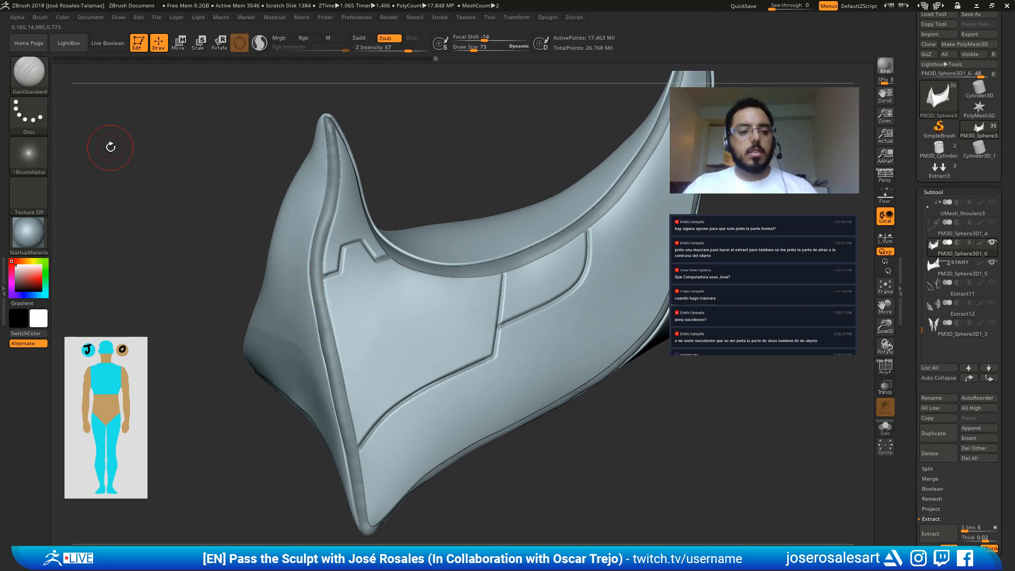
# Step: Switch the MaskPen brush to the Dots stroke with the square Alpha 28
pyautogui.click(29, 112)
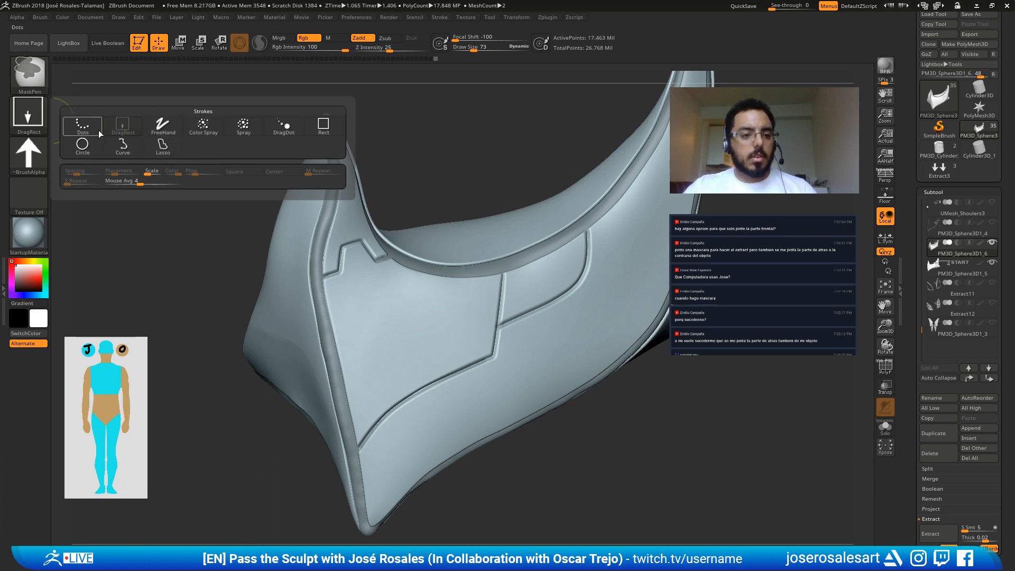
pyautogui.click(29, 112)
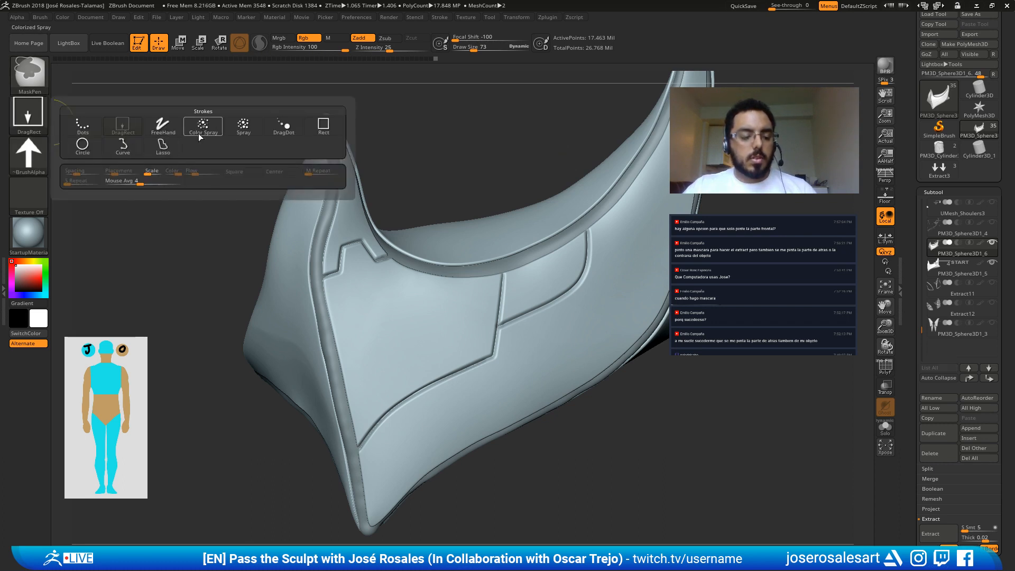
pyautogui.click(89, 127)
pyautogui.click(29, 154)
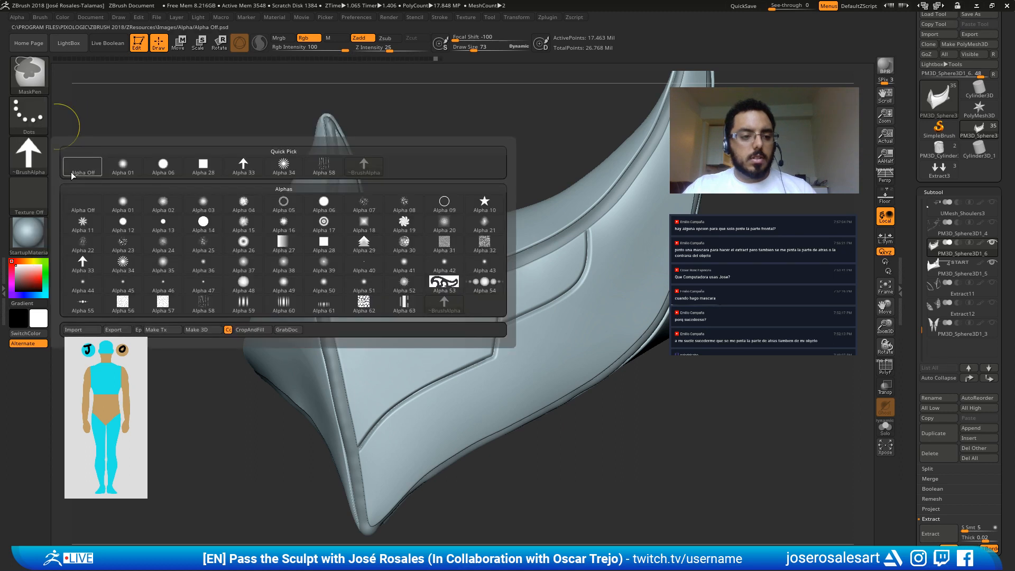
pyautogui.click(204, 166)
pyautogui.keyDown('alt'); pyautogui.moveTo(364, 325); pyautogui.dragTo(381, 274, button='right'); pyautogui.keyUp('alt')
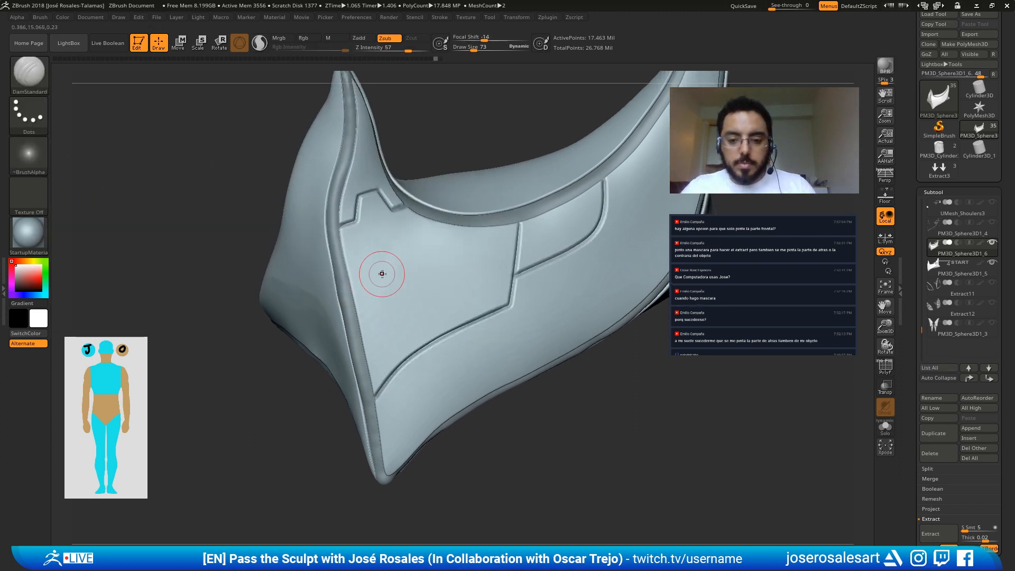
# Step: Paint a mask patch on the collar's front panel beside the central rim with MaskPen at Focal Shift 0 and Draw Size 62
pyautogui.press('s')
pyautogui.moveTo(385, 273)
pyautogui.mouseDown()
pyautogui.moveTo(370, 264)
pyautogui.moveTo(393, 292)
pyautogui.mouseUp()
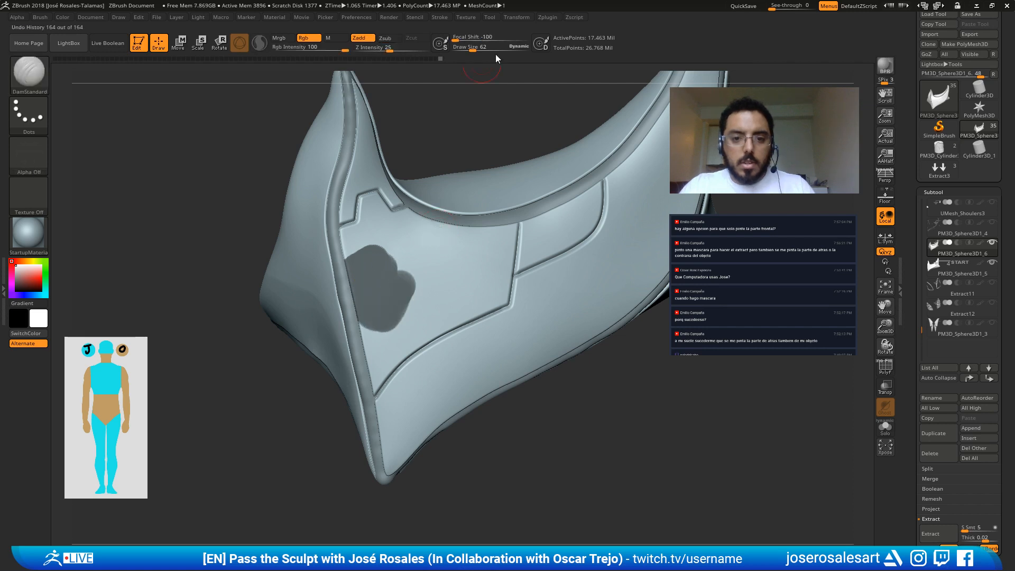
pyautogui.click(487, 39)
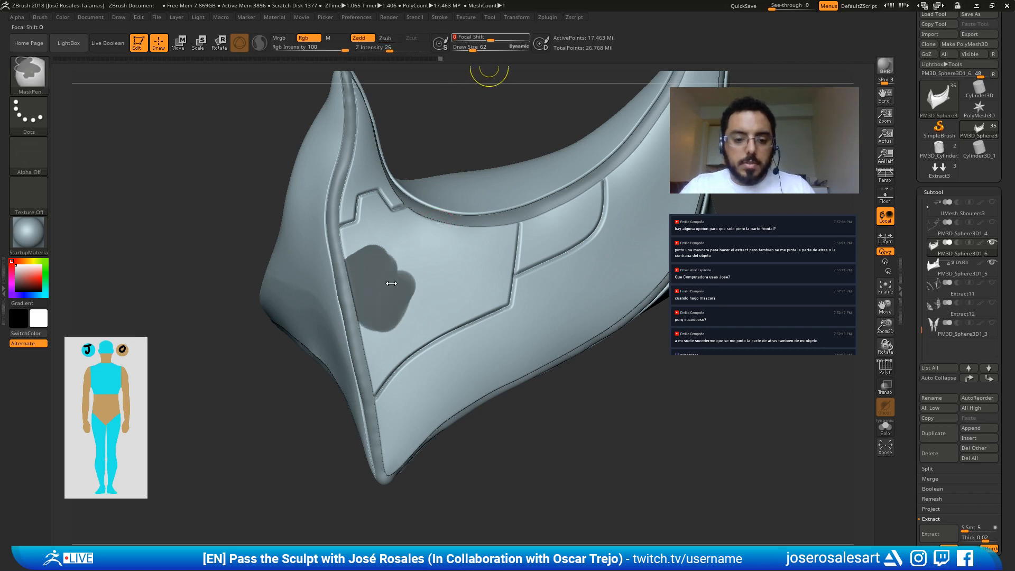
pyautogui.moveTo(372, 250)
pyautogui.keyDown('ctrl'); pyautogui.mouseDown()
pyautogui.moveTo(394, 312)
pyautogui.moveTo(369, 300)
pyautogui.mouseUp(); pyautogui.keyUp('ctrl')
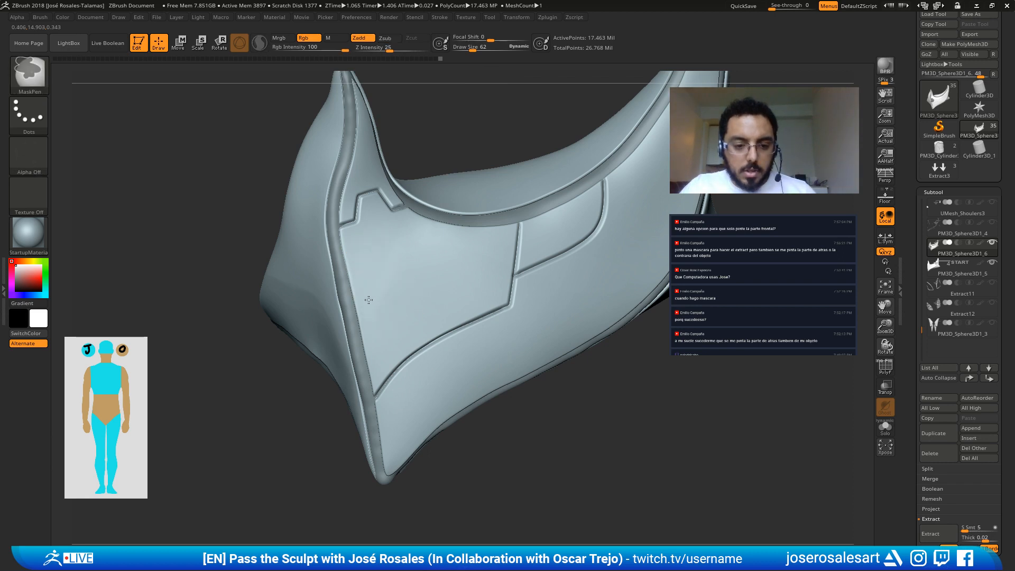
pyautogui.moveTo(389, 251)
pyautogui.keyDown('ctrl'); pyautogui.mouseDown()
pyautogui.moveTo(351, 259)
pyautogui.moveTo(368, 328)
pyautogui.mouseUp(); pyautogui.keyUp('ctrl')
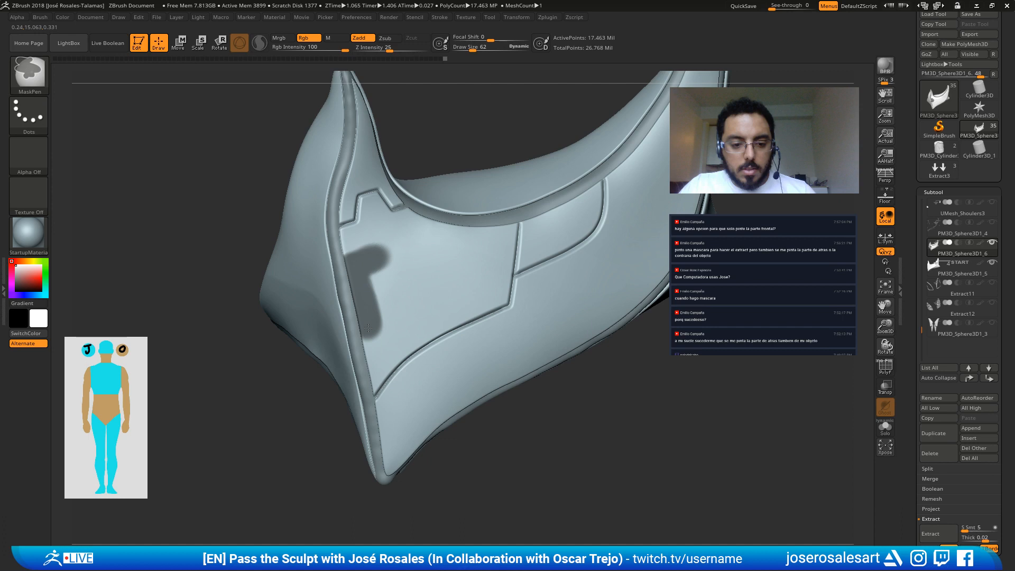
pyautogui.keyDown('ctrl'); pyautogui.moveTo(368, 327); pyautogui.dragTo(412, 275); pyautogui.keyUp('ctrl')
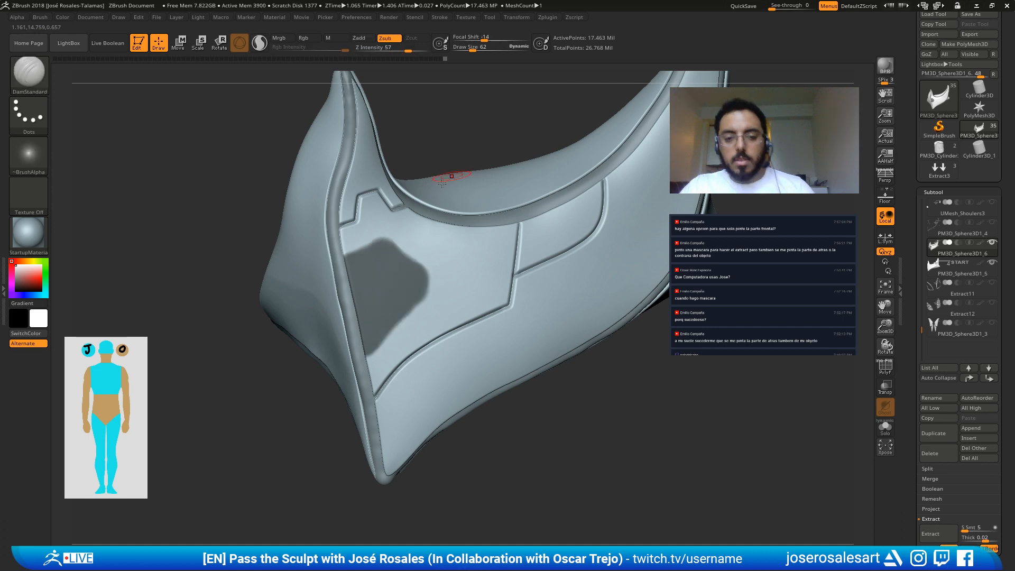
# Step: Erase the edges of the front-panel mask at Draw Size 39 to shape it into an angular patch with straighter sides
pyautogui.keyDown('ctrl'); pyautogui.moveTo(442, 183); pyautogui.dragTo(487, 245, button='right'); pyautogui.keyUp('ctrl')
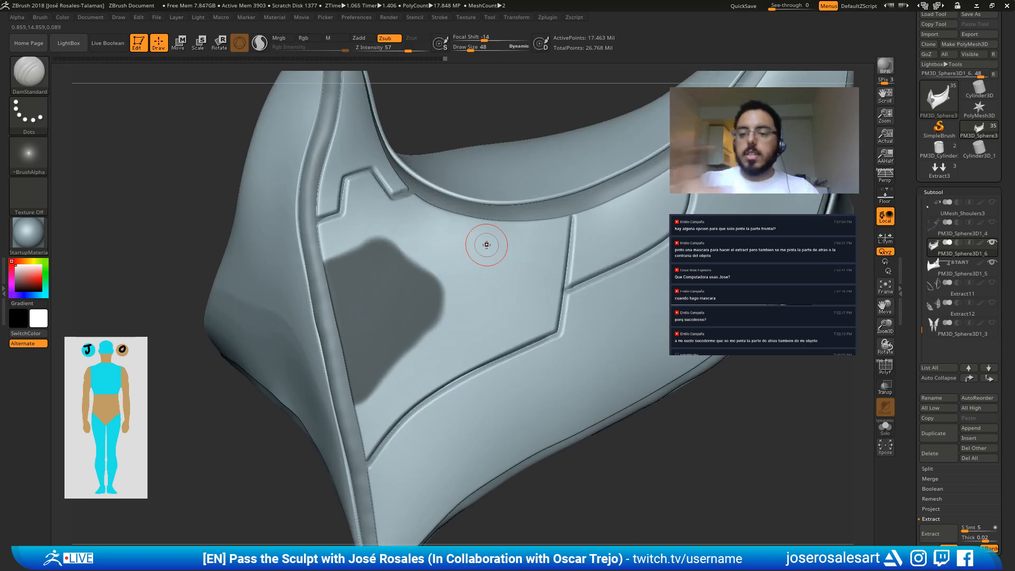
pyautogui.press('s')
pyautogui.click(375, 275)
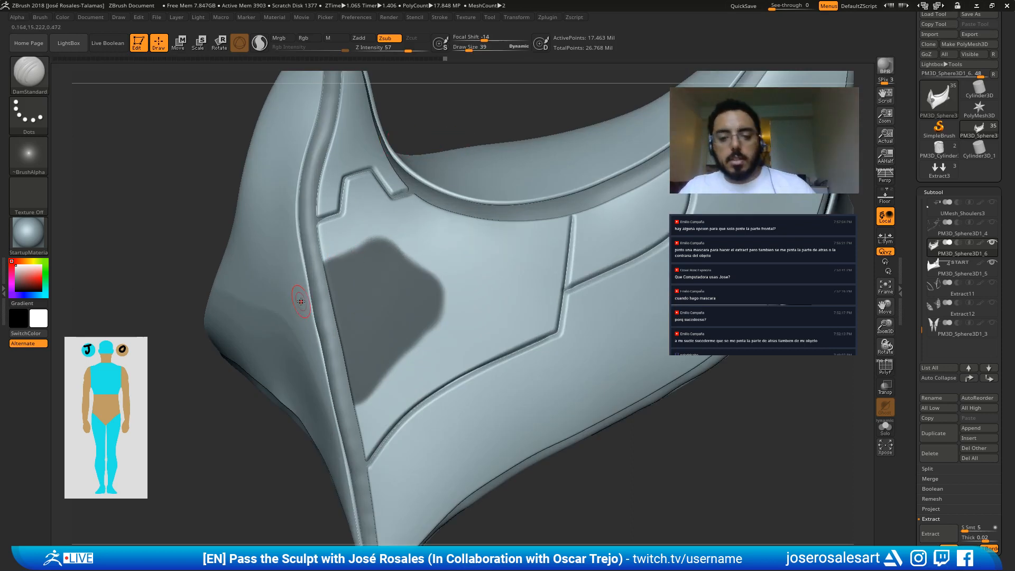
pyautogui.moveTo(295, 295); pyautogui.dragTo(318, 261, button='right')
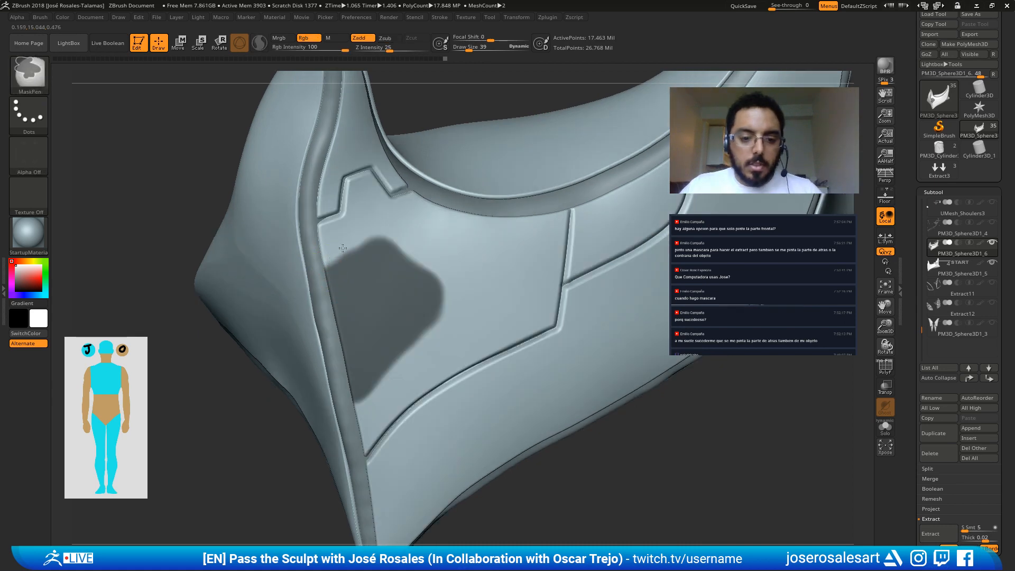
pyautogui.moveTo(317, 261)
pyautogui.keyDown('ctrl'); pyautogui.keyDown('alt'); pyautogui.mouseDown()
pyautogui.moveTo(370, 243)
pyautogui.moveTo(347, 249)
pyautogui.mouseUp(); pyautogui.keyUp('alt'); pyautogui.keyUp('ctrl')
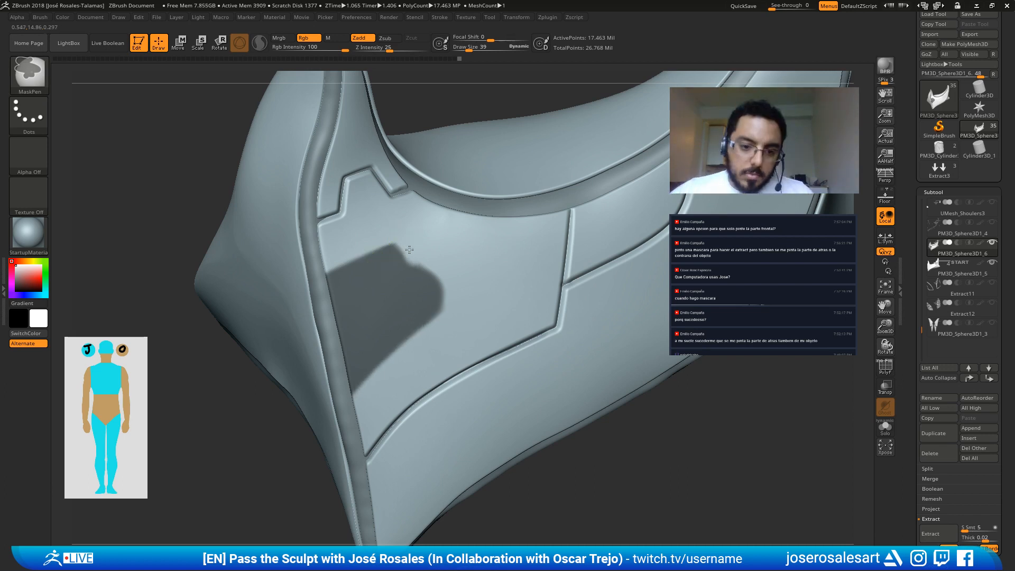
pyautogui.keyDown('ctrl'); pyautogui.keyDown('alt'); pyautogui.moveTo(409, 250); pyautogui.dragTo(437, 270); pyautogui.keyUp('alt'); pyautogui.keyUp('ctrl')
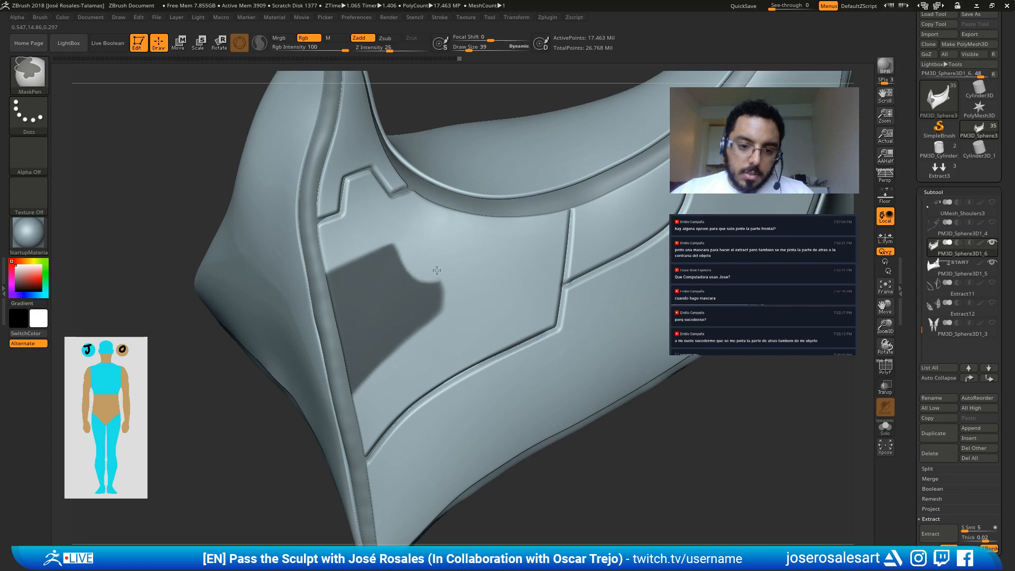
pyautogui.press('b')
pyautogui.press('d')
pyautogui.press('s')
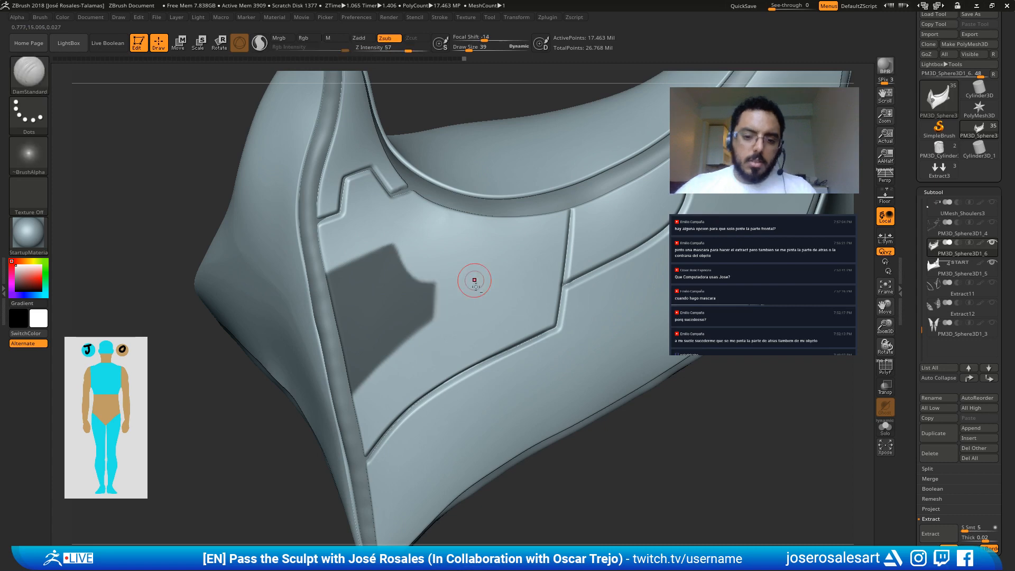
# Step: Lower the collar by two subdivision levels, then blur the front-panel mask and invert it
pyautogui.moveTo(473, 281); pyautogui.dragTo(258, 285, button='right')
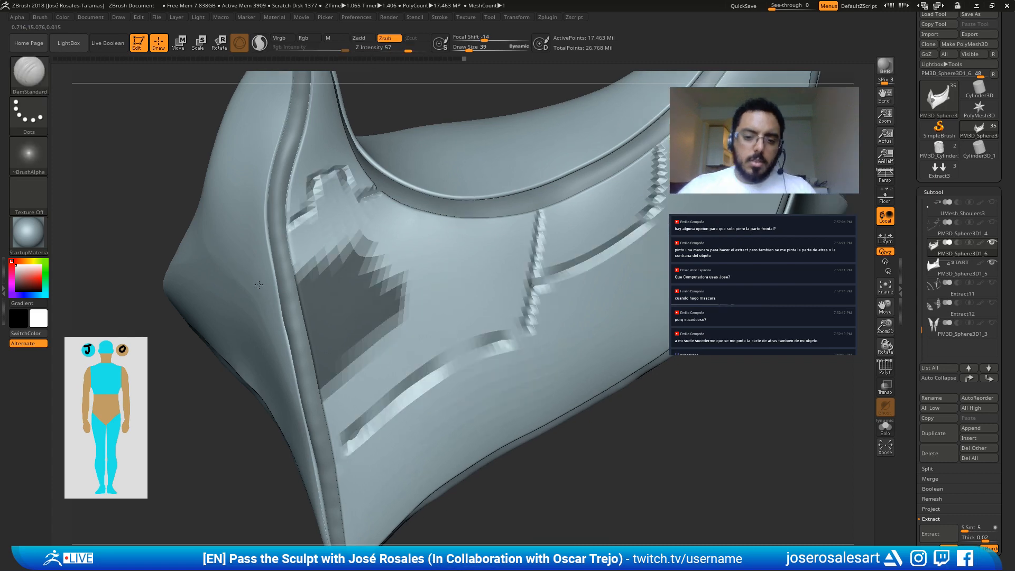
pyautogui.press('f')
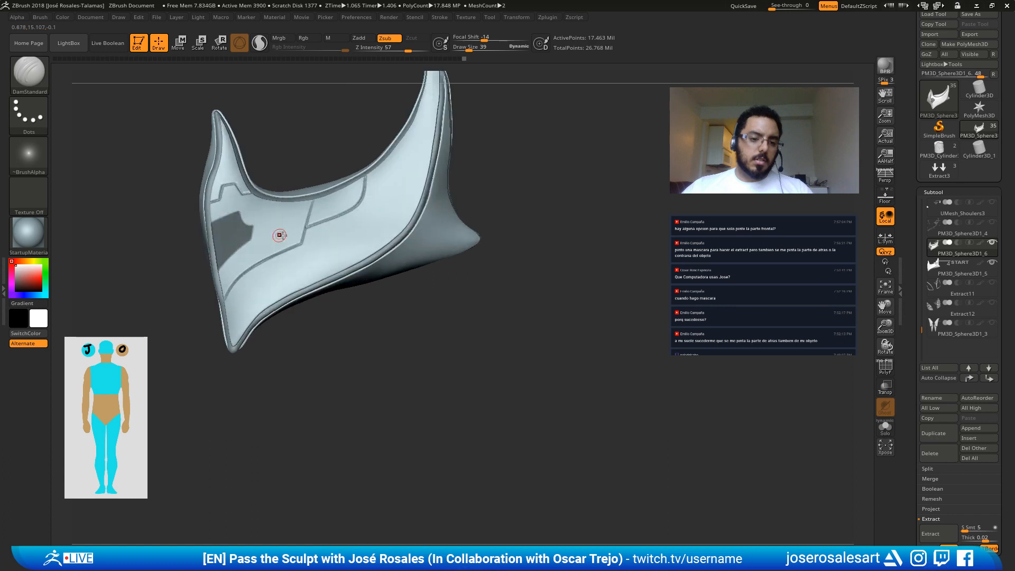
pyautogui.moveTo(280, 234)
pyautogui.mouseDown(button='right')
pyautogui.moveTo(340, 208)
pyautogui.moveTo(296, 217)
pyautogui.mouseUp(button='right')
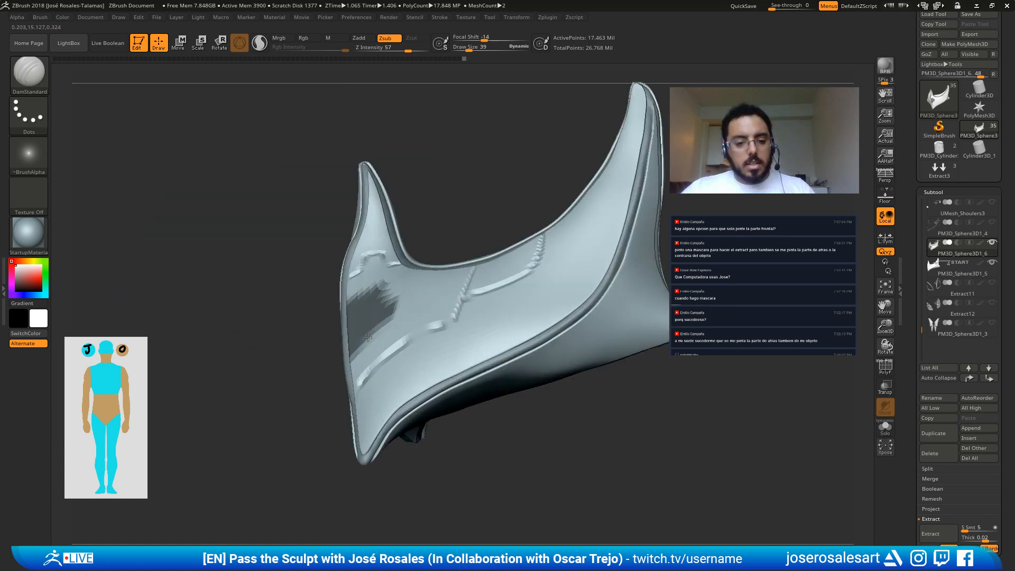
pyautogui.keyDown('ctrl'); pyautogui.moveTo(372, 259); pyautogui.dragTo(376, 311, button='right'); pyautogui.keyUp('ctrl')
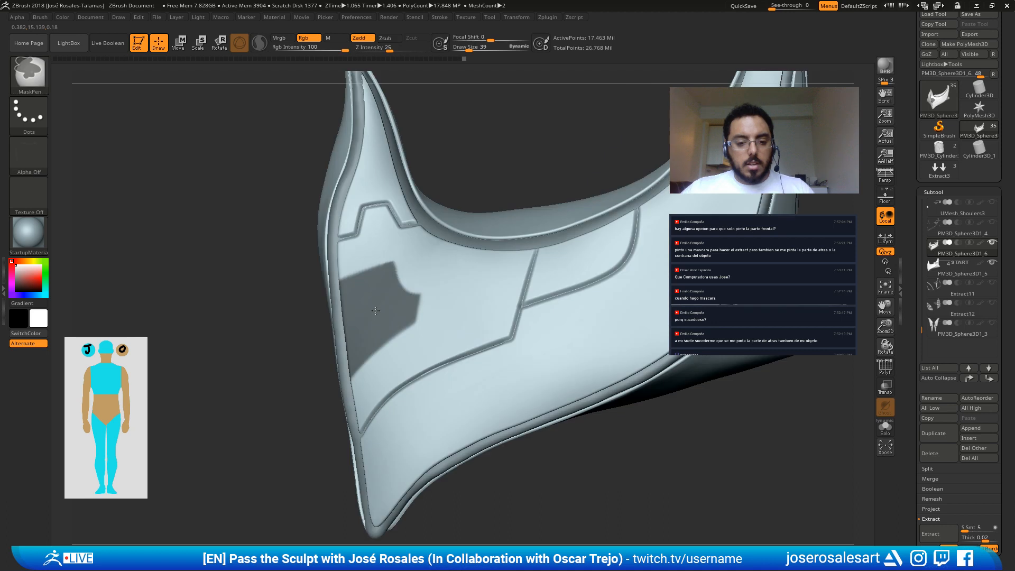
pyautogui.keyDown('ctrl'); pyautogui.click(401, 326); pyautogui.keyUp('ctrl')
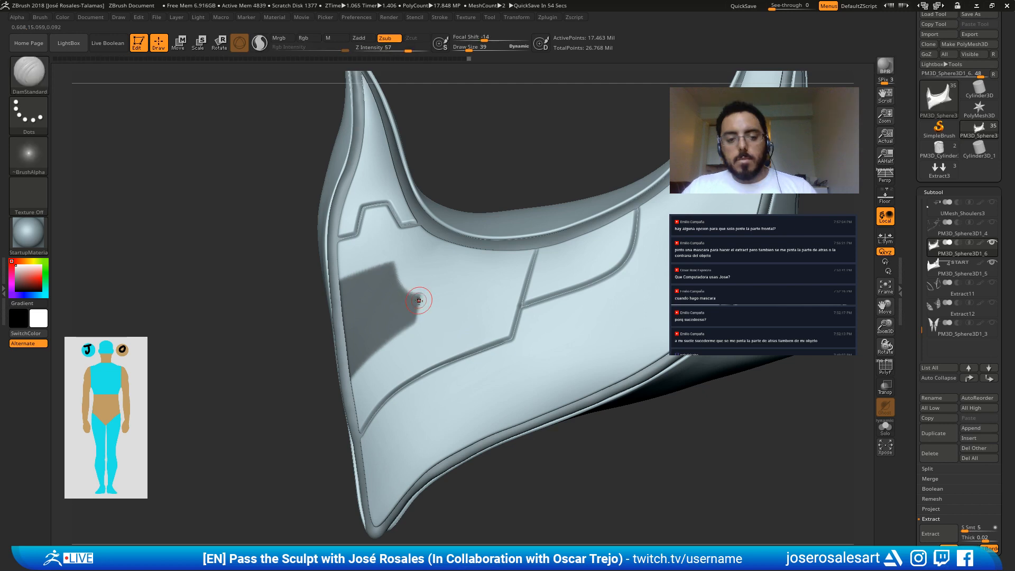
pyautogui.moveTo(418, 301); pyautogui.dragTo(418, 307, button='right')
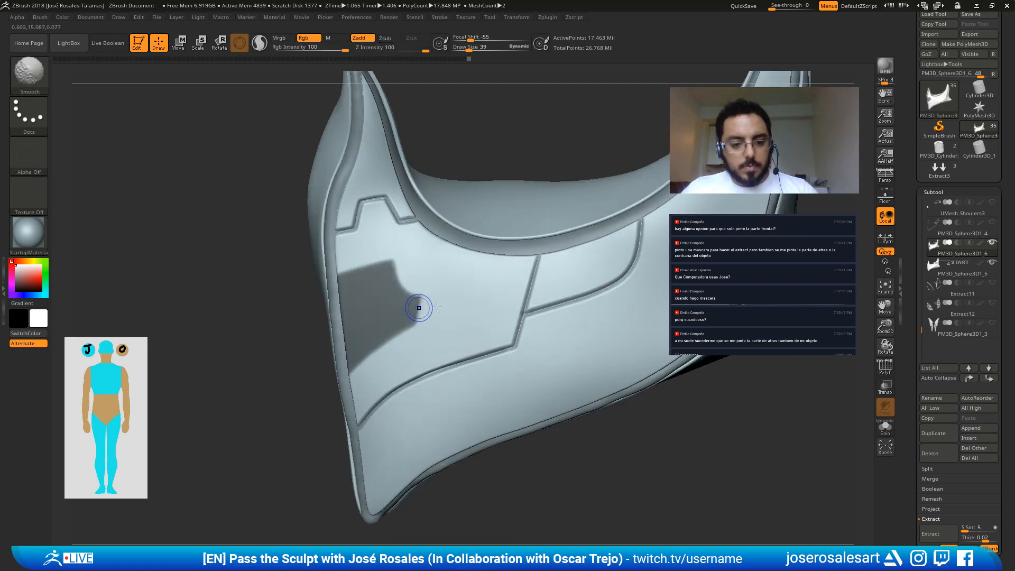
pyautogui.hotkey('shift', 'd')
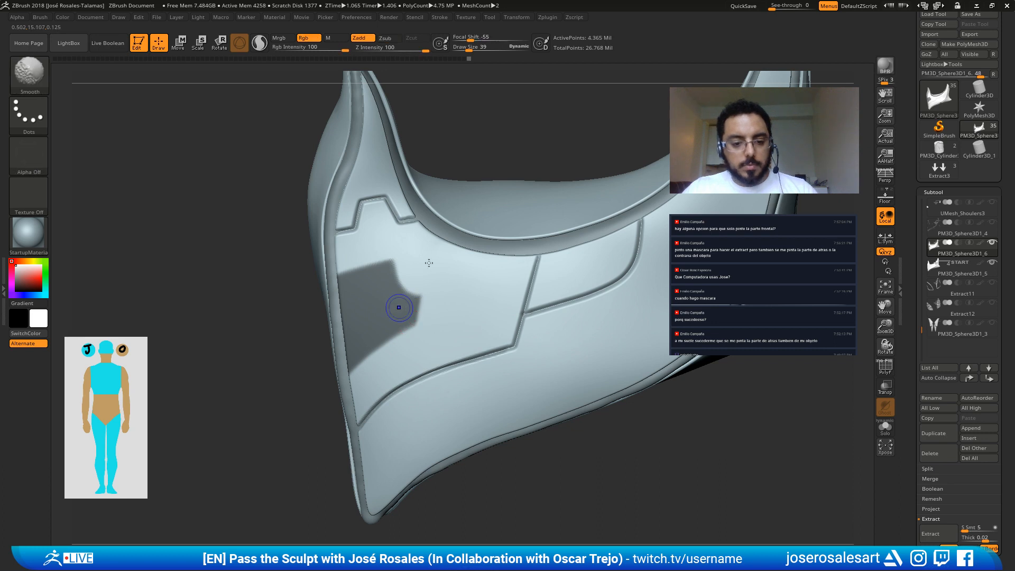
pyautogui.hotkey('shift', 'd')
pyautogui.keyDown('ctrl'); pyautogui.click(370, 313); pyautogui.keyUp('ctrl')
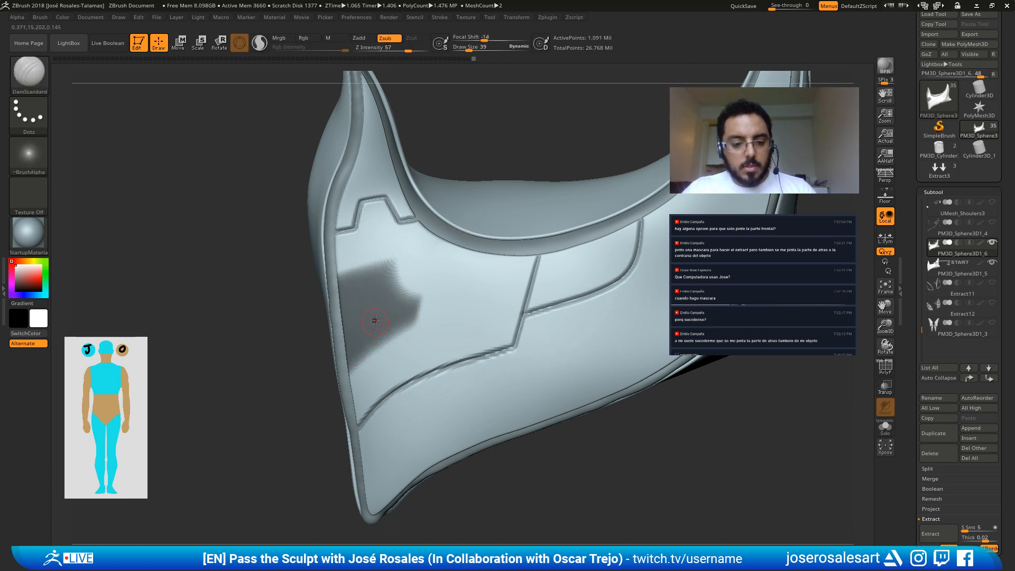
pyautogui.keyDown('ctrl'); pyautogui.click(286, 346); pyautogui.keyUp('ctrl')
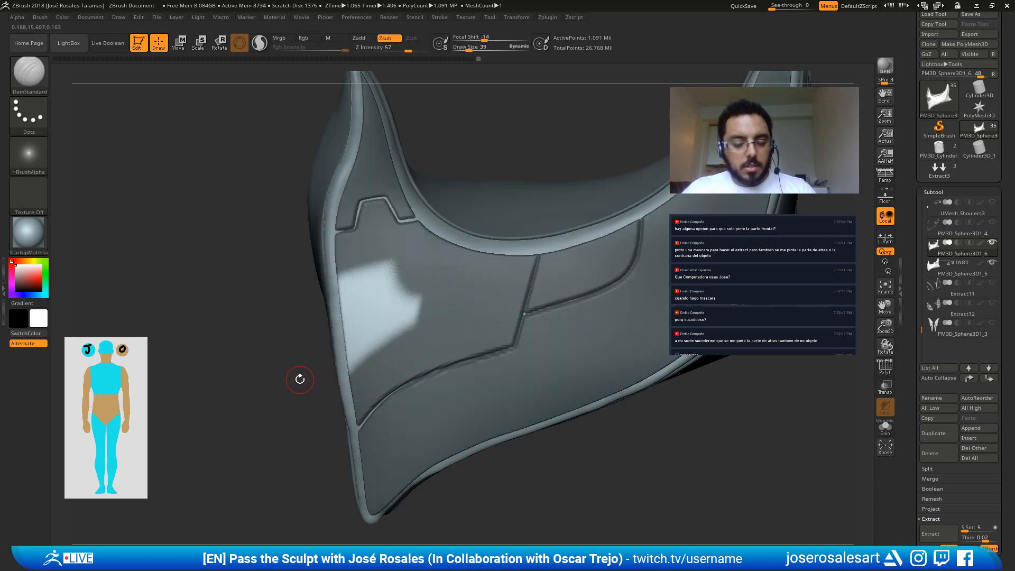
# Step: Restore the two subdivision levels and move the unmasked front patch outward about 0.05 with the gizmo
pyautogui.press('d')
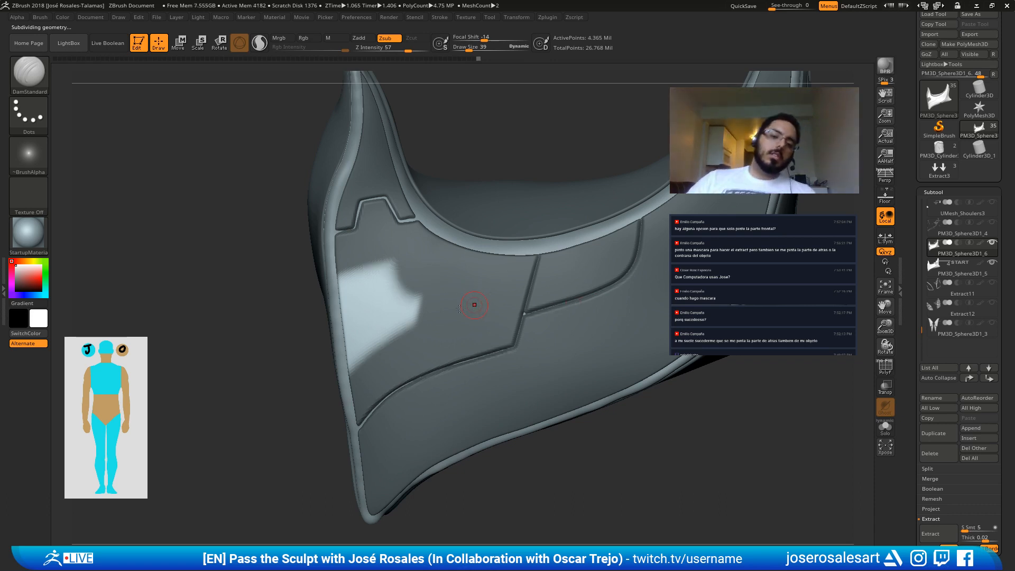
pyautogui.hotkey('ctrl', 'd')
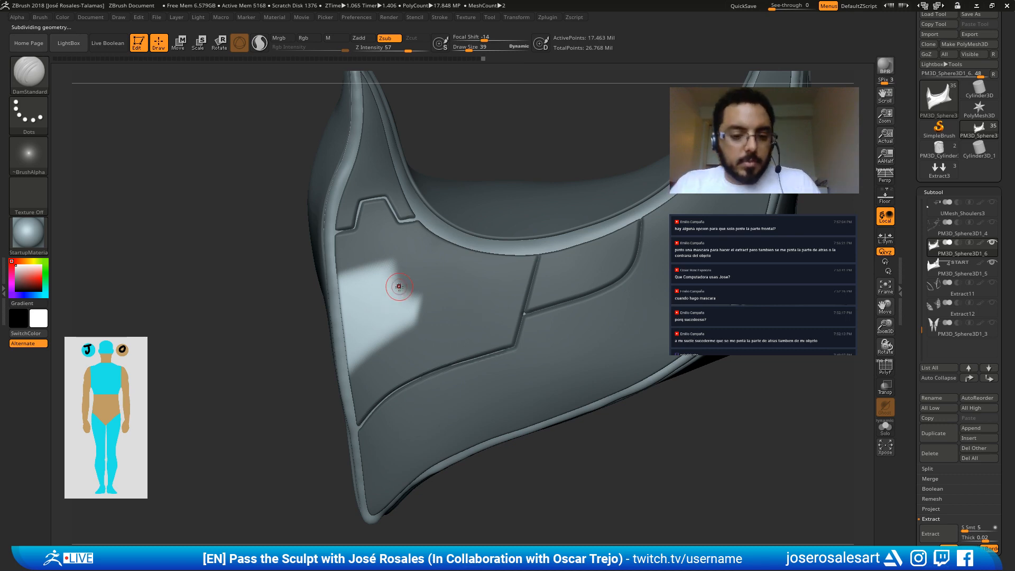
pyautogui.press('w')
pyautogui.moveTo(370, 306); pyautogui.dragTo(518, 293, button='right')
pyautogui.click(375, 303)
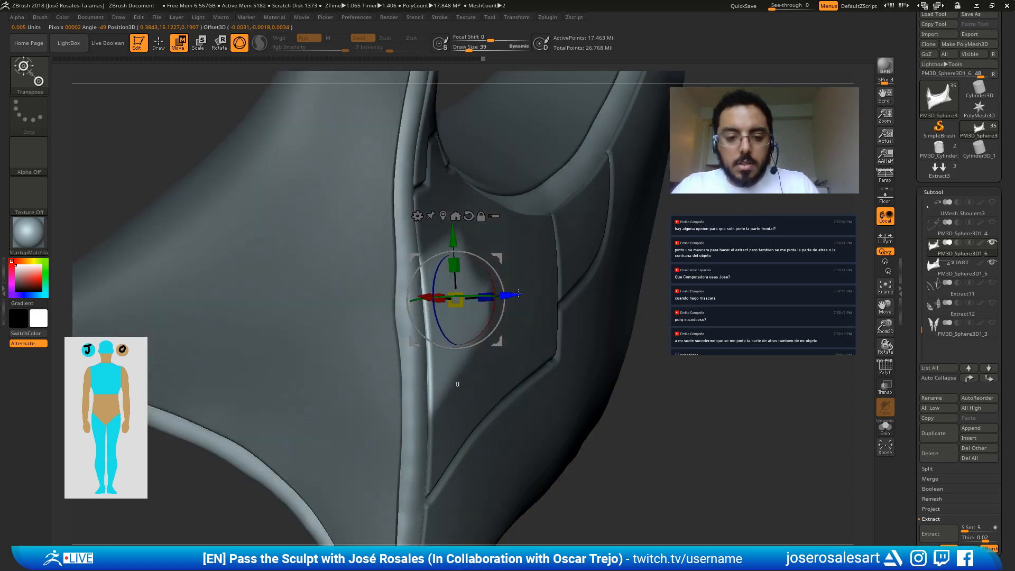
pyautogui.moveTo(519, 293); pyautogui.dragTo(530, 292)
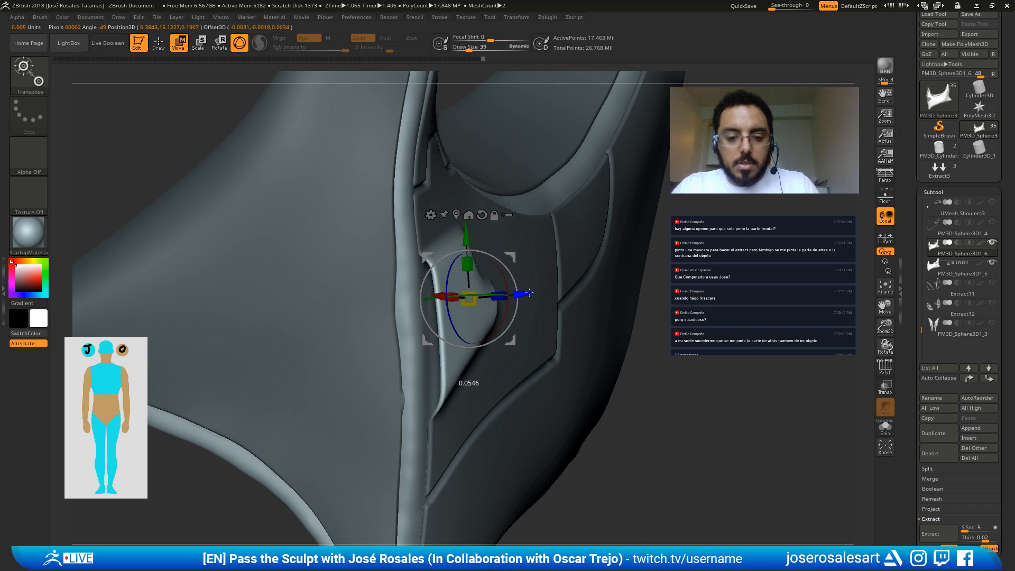
pyautogui.moveTo(529, 292); pyautogui.dragTo(509, 238, button='right')
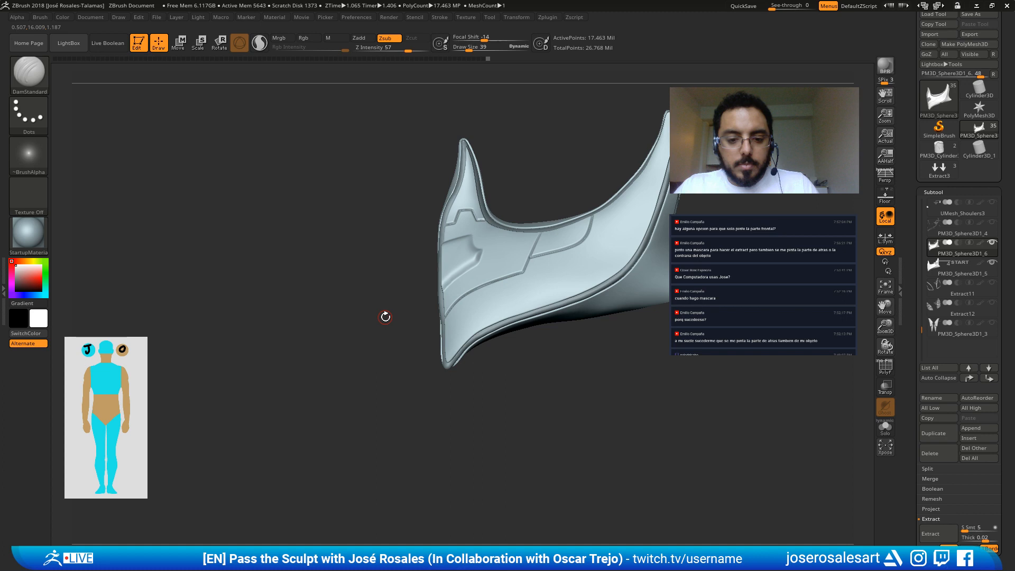
pyautogui.moveTo(385, 316); pyautogui.dragTo(468, 238)
pyautogui.press('shift')
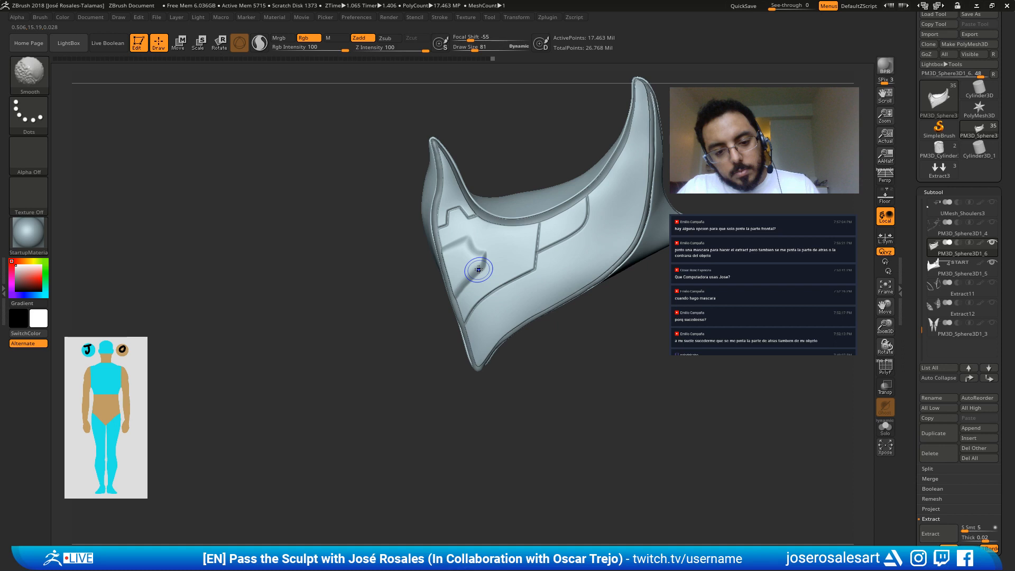
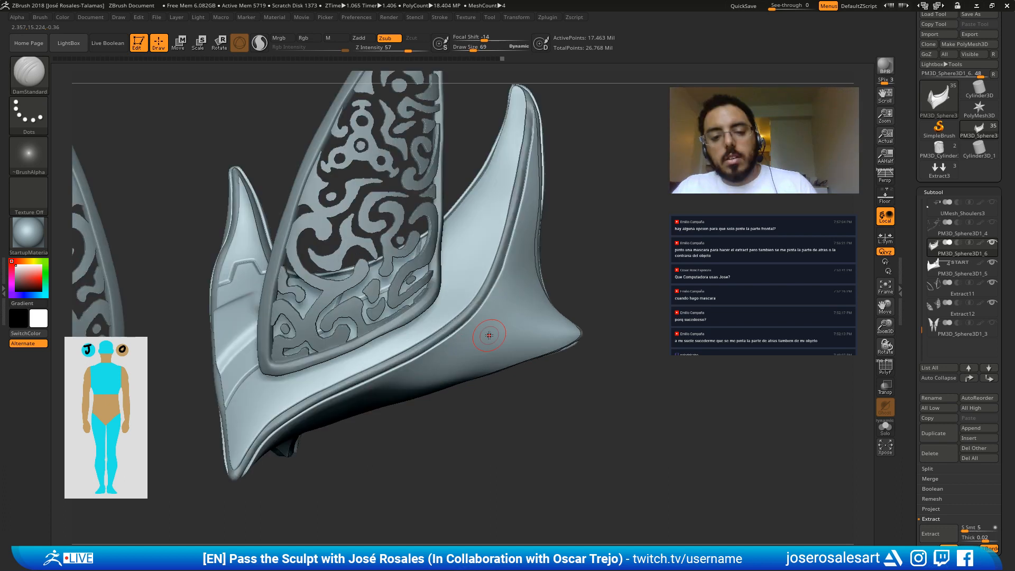
# Step: Paint two short mask strips at Draw Size 28 on the collar's outer side, extending from the raised rim
pyautogui.press('s')
pyautogui.moveTo(492, 334); pyautogui.dragTo(489, 334)
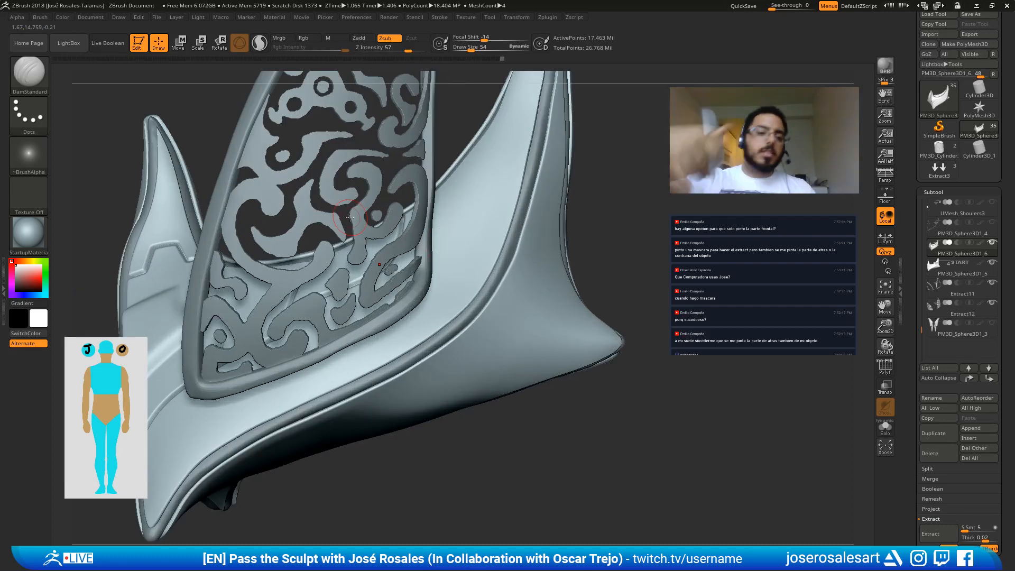
pyautogui.press('s')
pyautogui.moveTo(532, 333)
pyautogui.mouseDown()
pyautogui.moveTo(477, 321)
pyautogui.moveTo(479, 333)
pyautogui.moveTo(485, 316)
pyautogui.moveTo(494, 331)
pyautogui.moveTo(485, 307)
pyautogui.moveTo(496, 326)
pyautogui.mouseUp()
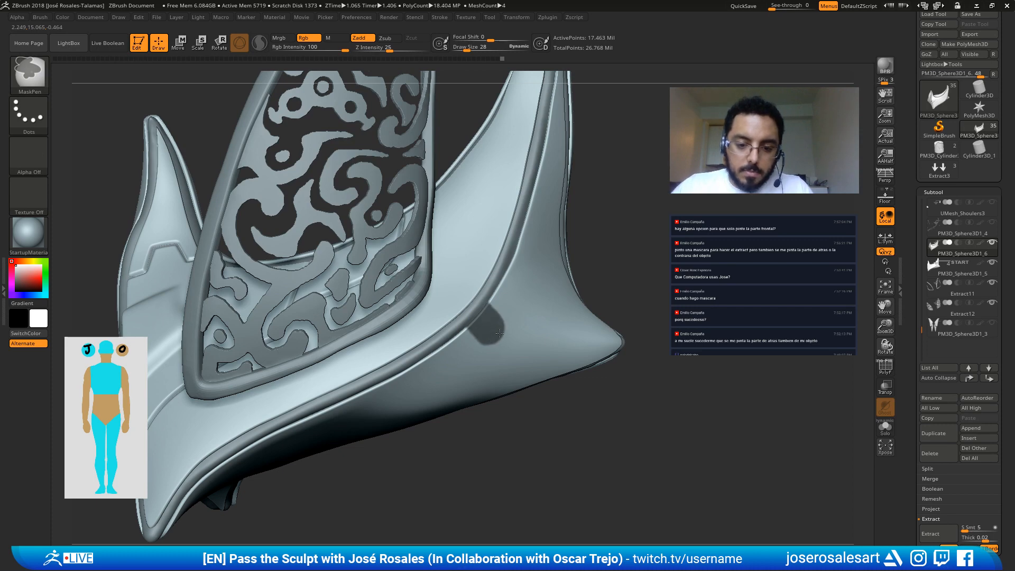
pyautogui.moveTo(522, 255); pyautogui.dragTo(518, 274, button='right')
pyautogui.press('ctrl')
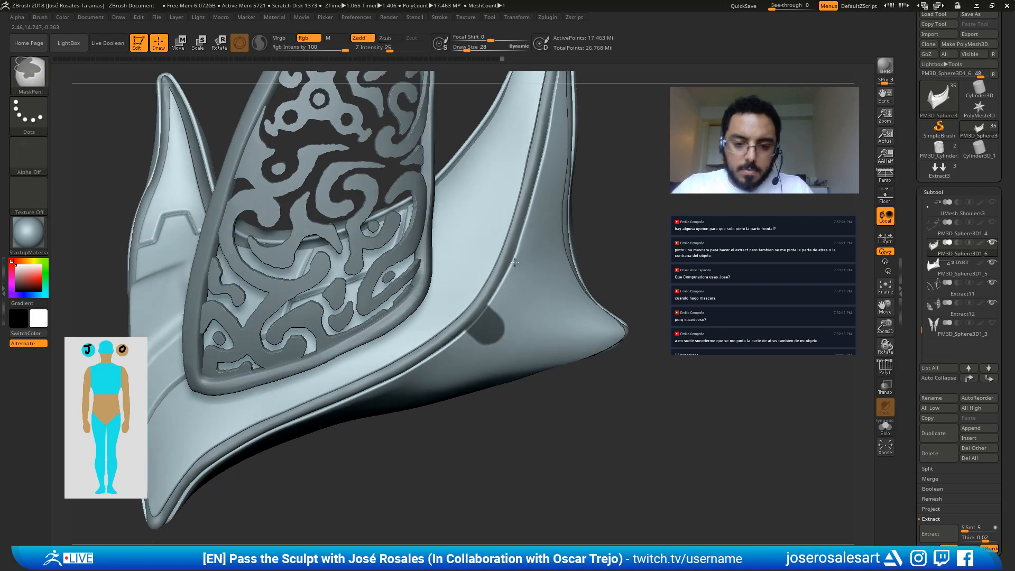
pyautogui.keyDown('ctrl'); pyautogui.moveTo(515, 262); pyautogui.dragTo(529, 258); pyautogui.keyUp('ctrl')
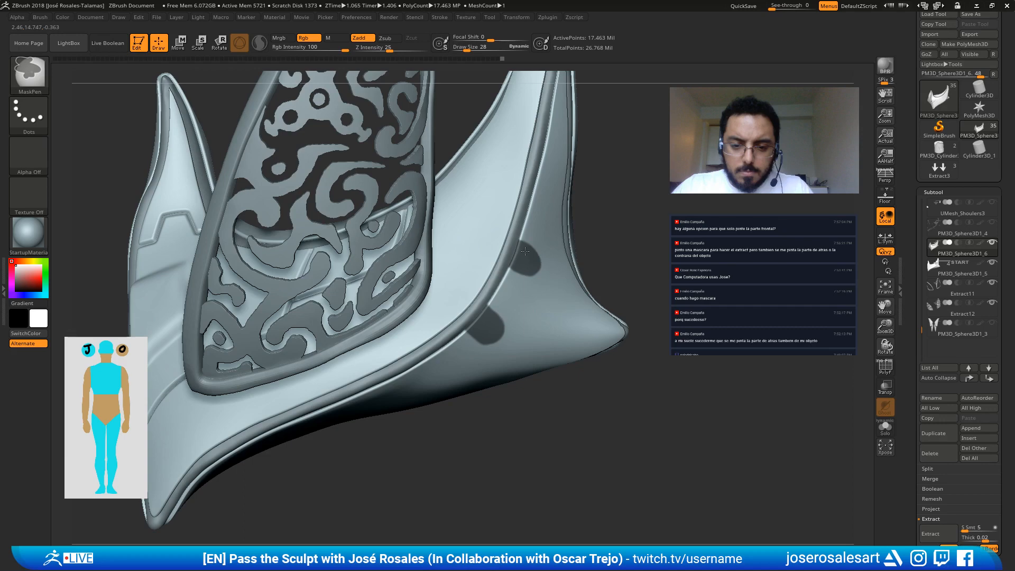
# Step: Isolate the collar and lower it two subdivision levels, then blur and invert the mask of the two side strips
pyautogui.moveTo(534, 259); pyautogui.dragTo(464, 238, button='right')
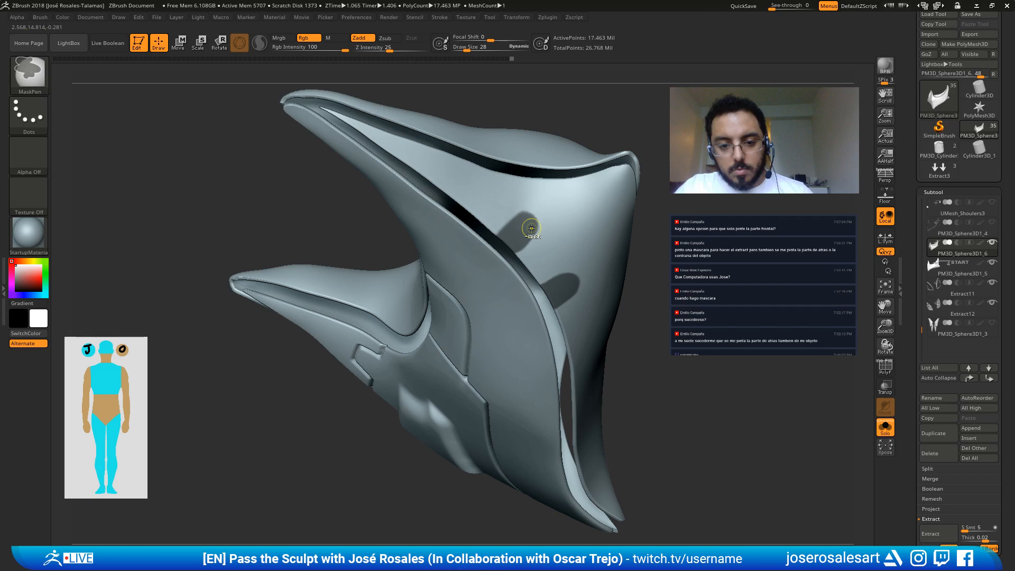
pyautogui.moveTo(531, 228); pyautogui.dragTo(442, 278, button='right')
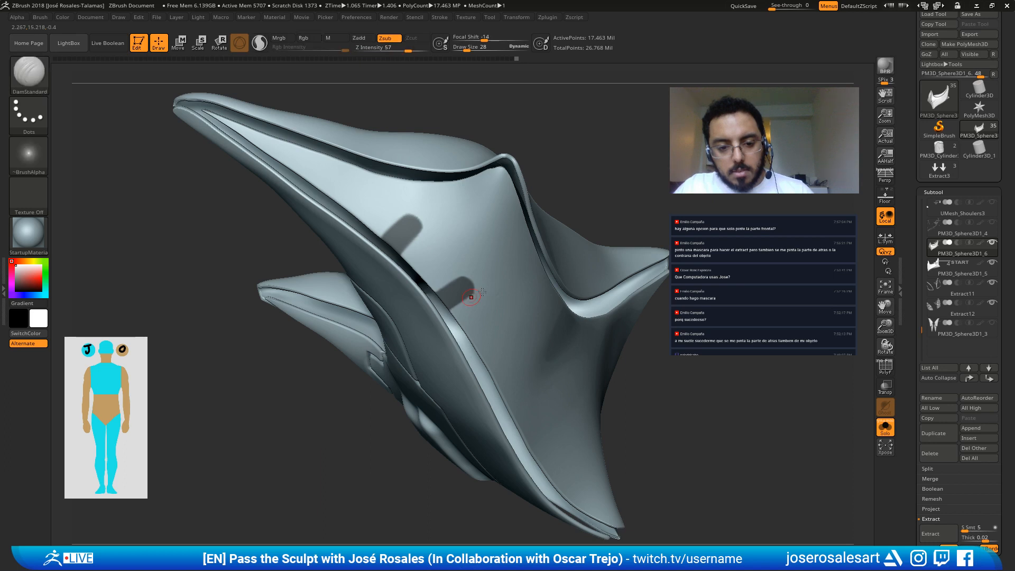
pyautogui.keyDown('ctrl'); pyautogui.moveTo(485, 287); pyautogui.dragTo(617, 153, button='right'); pyautogui.keyUp('ctrl')
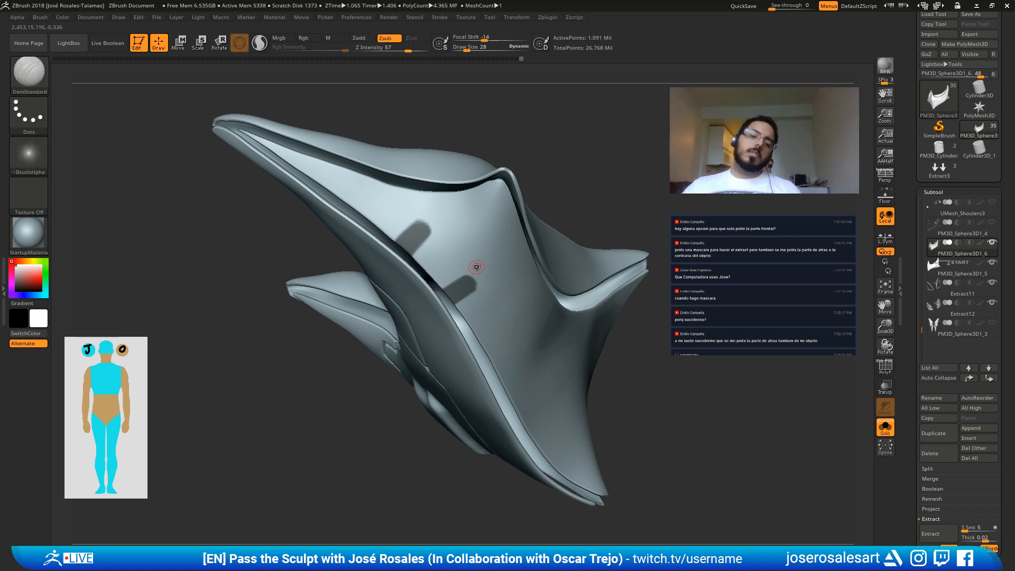
pyautogui.press('ctrl')
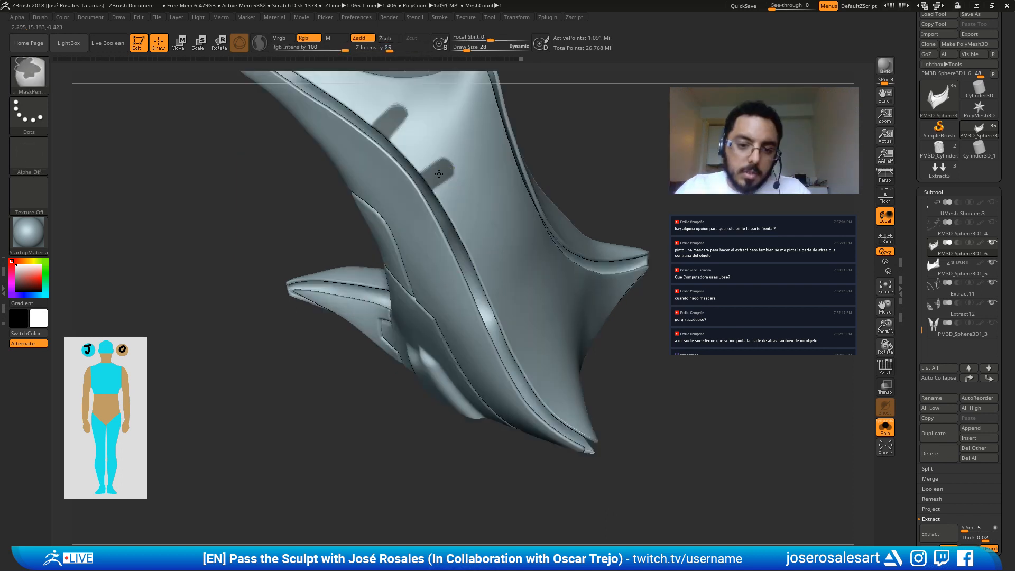
pyautogui.keyDown('ctrl'); pyautogui.click(439, 174); pyautogui.keyUp('ctrl')
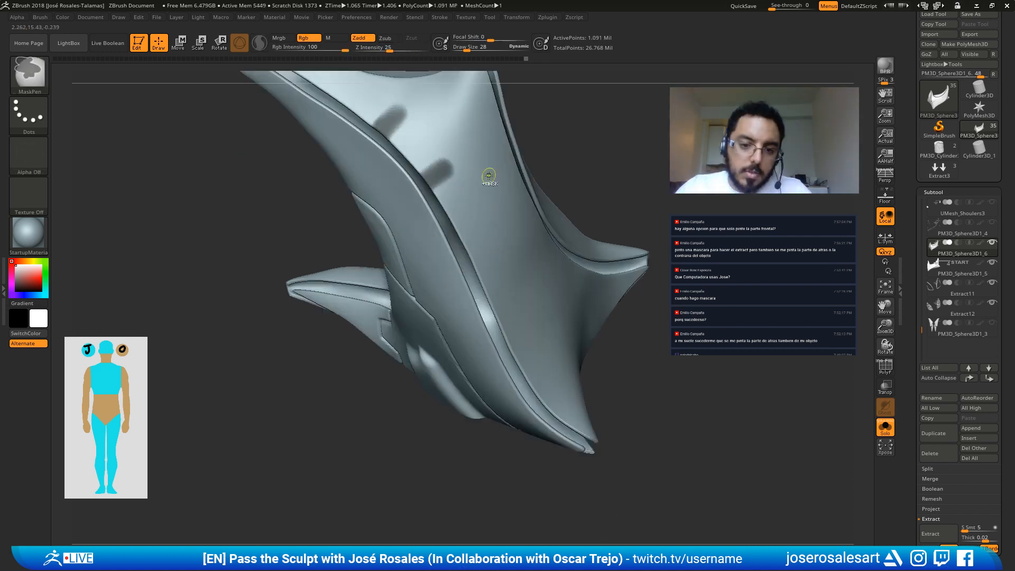
pyautogui.keyDown('ctrl'); pyautogui.click(455, 173); pyautogui.keyUp('ctrl')
pyautogui.keyDown('ctrl'); pyautogui.click(544, 151); pyautogui.keyUp('ctrl')
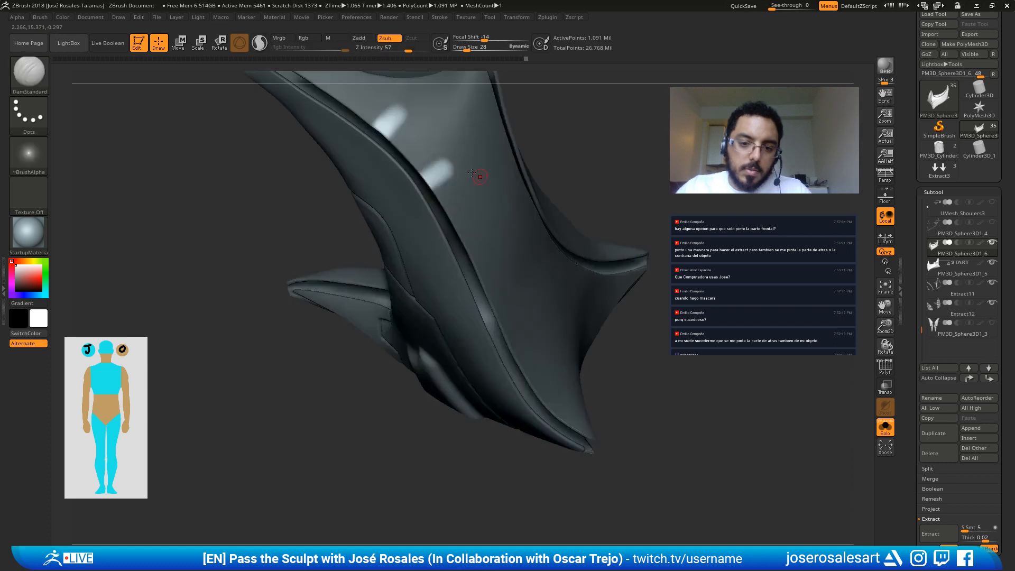
# Step: Try to move both exposed side strips outward together with the Move gizmo
pyautogui.keyDown('alt'); pyautogui.moveTo(430, 174); pyautogui.dragTo(424, 118, button='right'); pyautogui.keyUp('alt')
pyautogui.press('w')
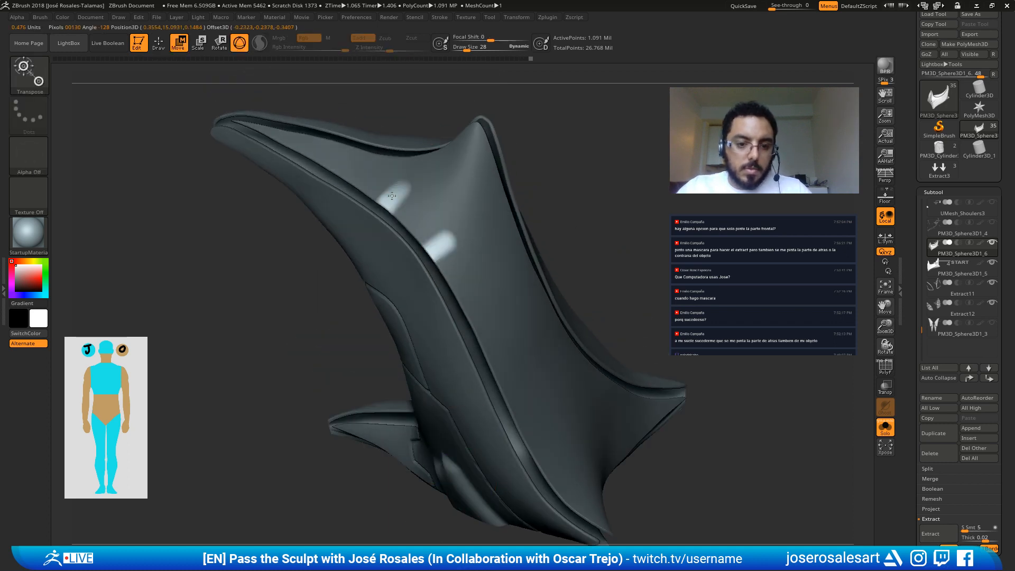
pyautogui.click(392, 194)
pyautogui.moveTo(360, 188); pyautogui.dragTo(444, 142, button='right')
pyautogui.moveTo(444, 142); pyautogui.dragTo(448, 137)
pyautogui.moveTo(488, 173)
pyautogui.mouseDown(button='right')
pyautogui.moveTo(437, 165)
pyautogui.moveTo(441, 253)
pyautogui.moveTo(445, 221)
pyautogui.moveTo(423, 275)
pyautogui.mouseUp(button='right')
pyautogui.press('Tab')
pyautogui.press('Tab')
pyautogui.press('q')
pyautogui.press('ctrl')
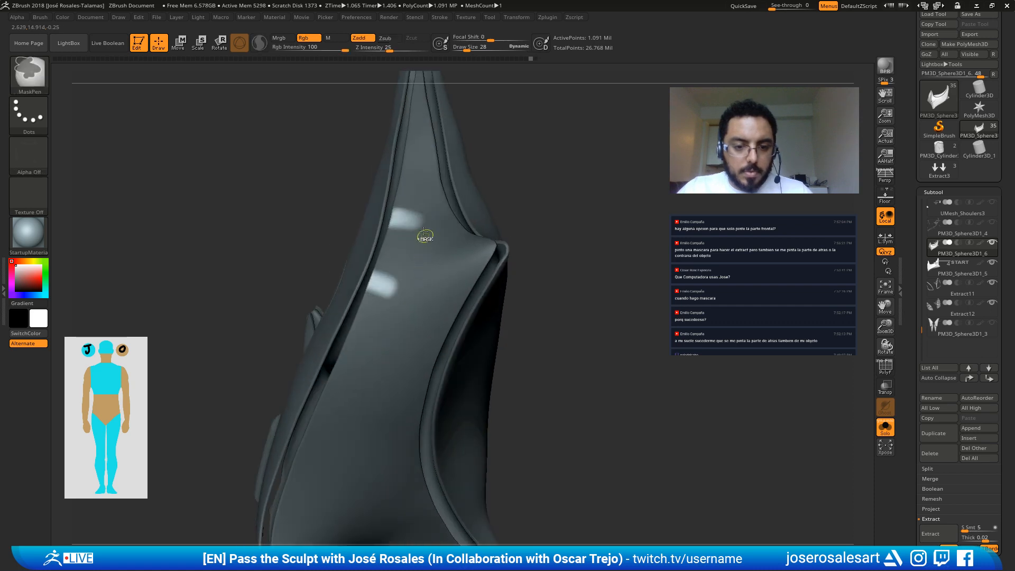
# Step: Centre the gizmo on the upper exposed strip and try the outward move of both strips again
pyautogui.moveTo(424, 236); pyautogui.dragTo(414, 219, button='right')
pyautogui.press('ctrl')
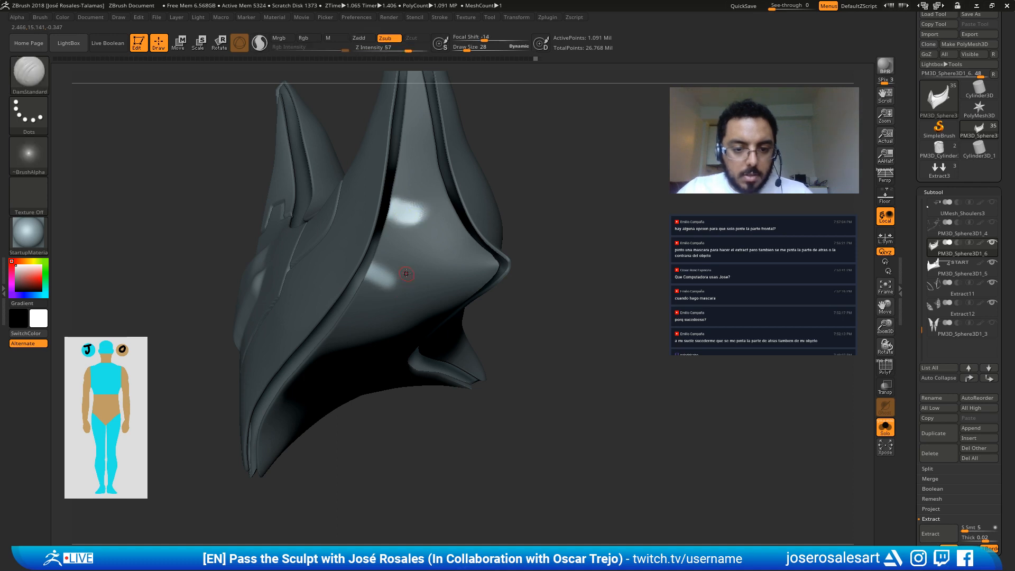
pyautogui.moveTo(407, 272); pyautogui.dragTo(442, 246, button='right')
pyautogui.press('w')
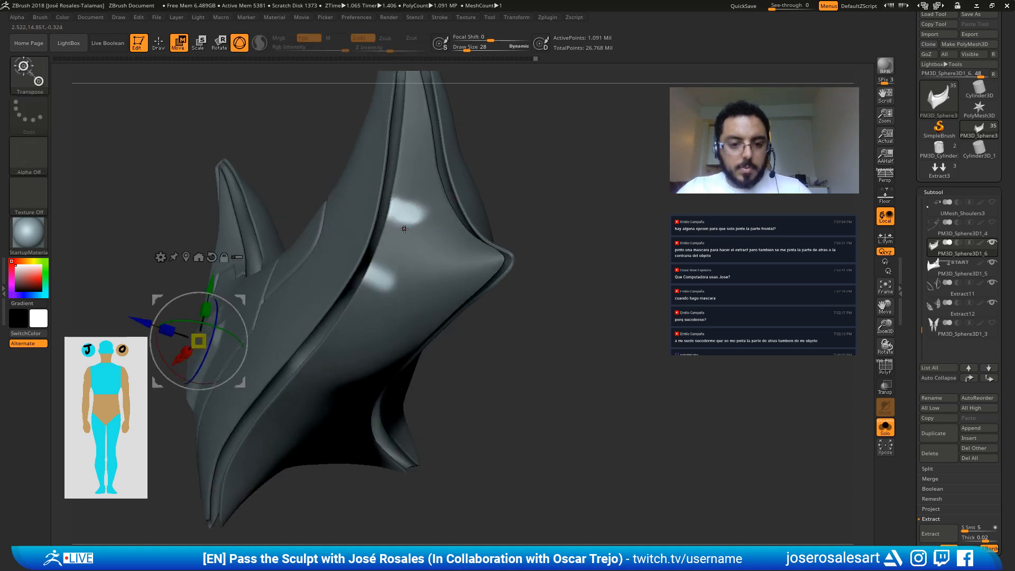
pyautogui.keyDown('alt'); pyautogui.click(404, 215); pyautogui.keyUp('alt')
pyautogui.moveTo(405, 213)
pyautogui.mouseDown(button='right')
pyautogui.moveTo(406, 166)
pyautogui.moveTo(425, 213)
pyautogui.moveTo(506, 184)
pyautogui.moveTo(511, 158)
pyautogui.moveTo(516, 196)
pyautogui.moveTo(554, 238)
pyautogui.moveTo(489, 206)
pyautogui.moveTo(465, 328)
pyautogui.mouseUp(button='right')
pyautogui.press('Tab')
pyautogui.press('Tab')
pyautogui.press('q')
pyautogui.press('ctrl')
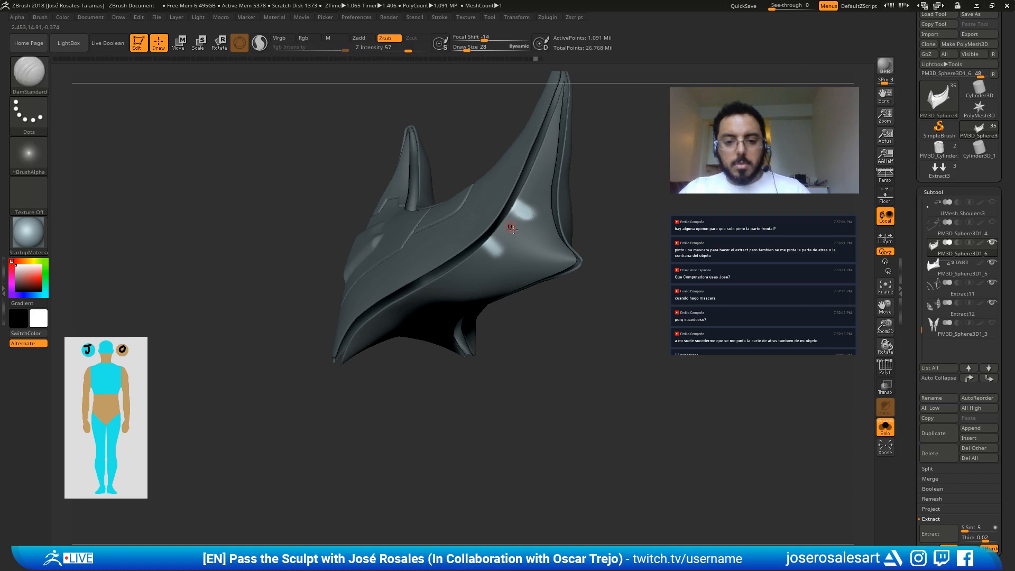
# Step: Mask over the upper strip at Draw Size 62 and centre the gizmo on the exposed lower strip
pyautogui.moveTo(510, 226); pyautogui.dragTo(445, 276, button='right')
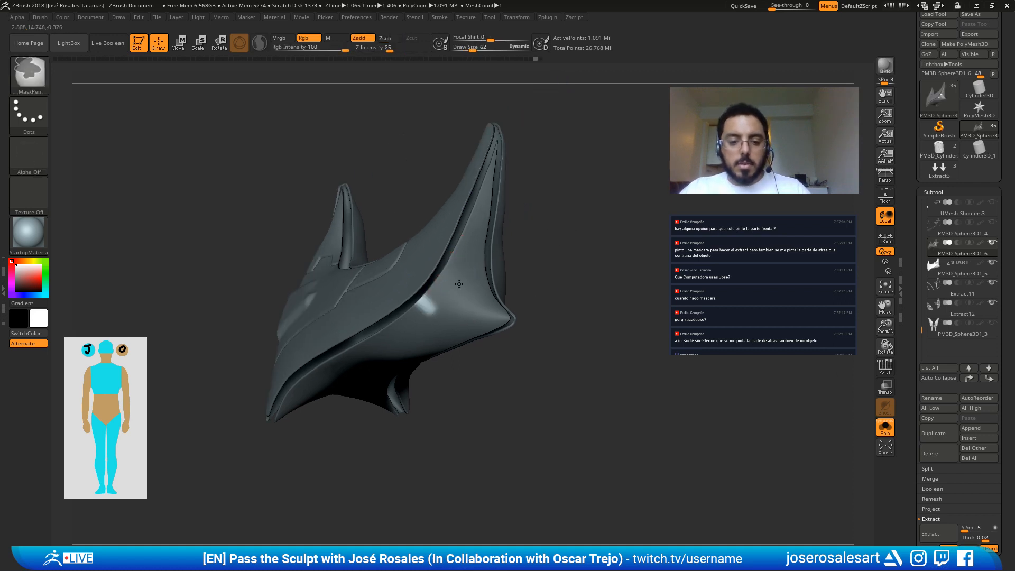
pyautogui.moveTo(437, 330)
pyautogui.mouseDown(button='right')
pyautogui.moveTo(448, 300)
pyautogui.moveTo(438, 329)
pyautogui.mouseUp(button='right')
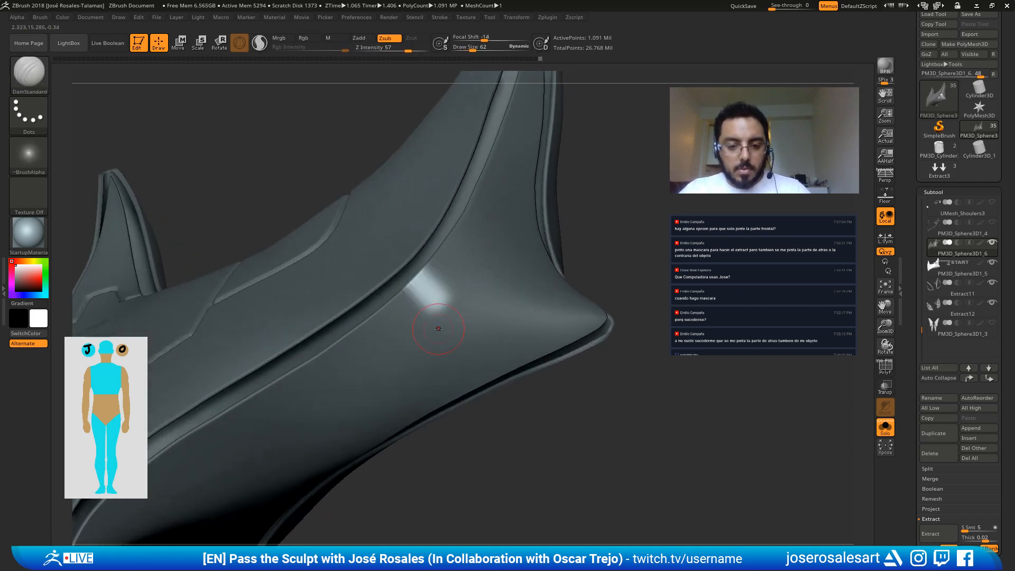
pyautogui.press('w')
pyautogui.keyDown('alt'); pyautogui.click(427, 292); pyautogui.keyUp('alt')
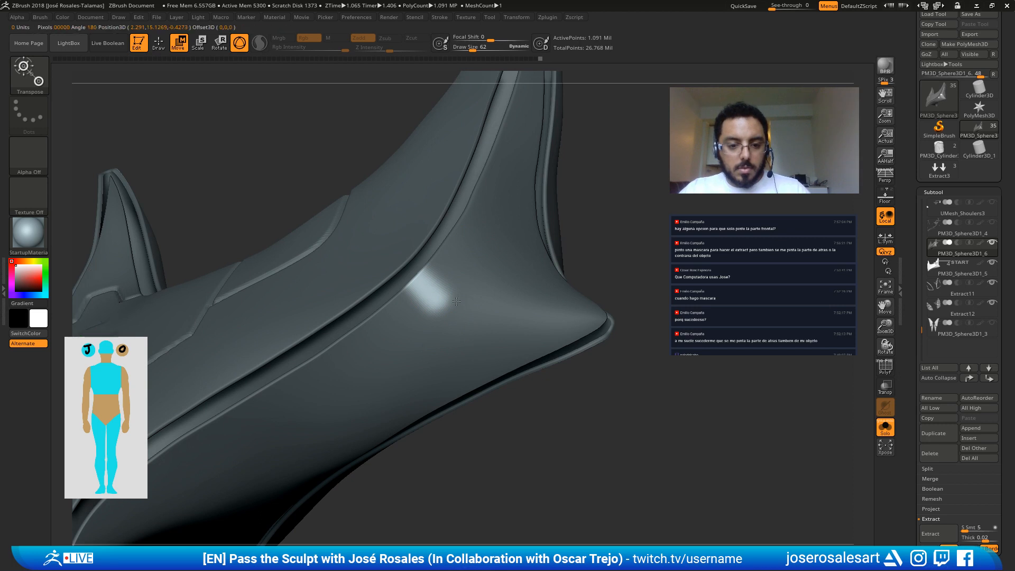
pyautogui.hotkey('ctrl', 'z')
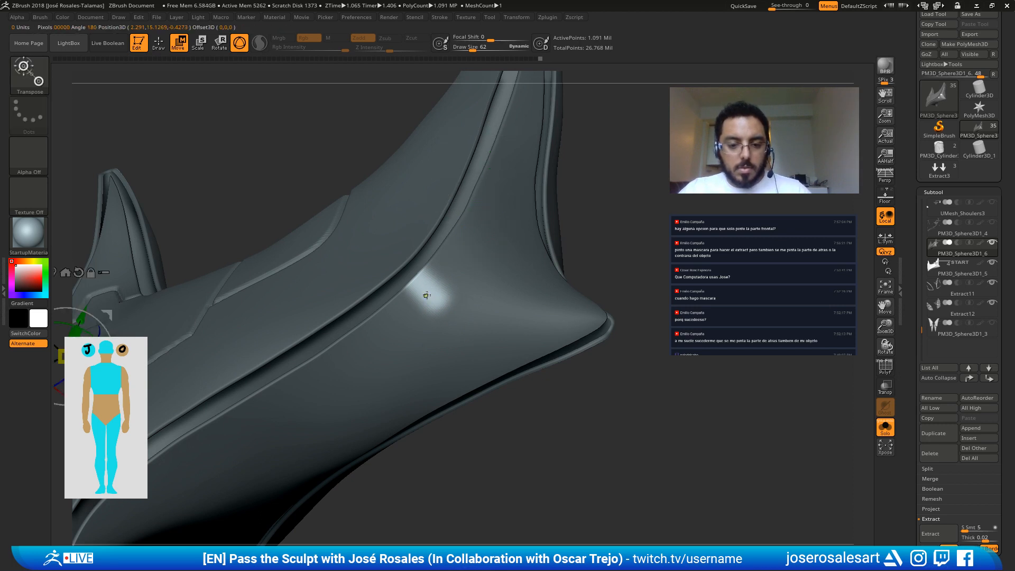
pyautogui.keyDown('alt'); pyautogui.click(429, 291); pyautogui.keyUp('alt')
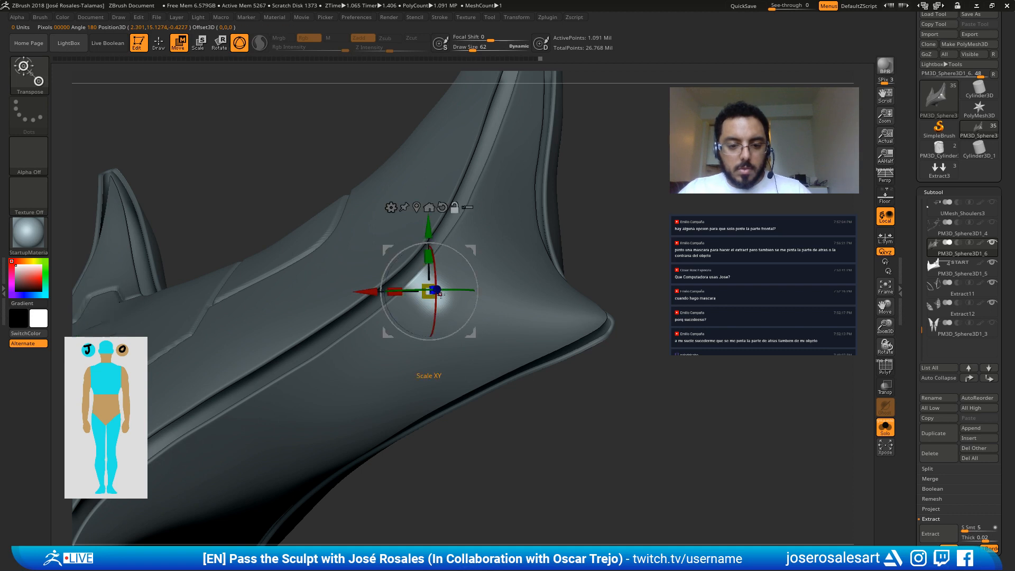
# Step: Move the exposed lower strip outward from the collar's side with the gizmo and clear the mask
pyautogui.moveTo(448, 249); pyautogui.dragTo(442, 177, button='right')
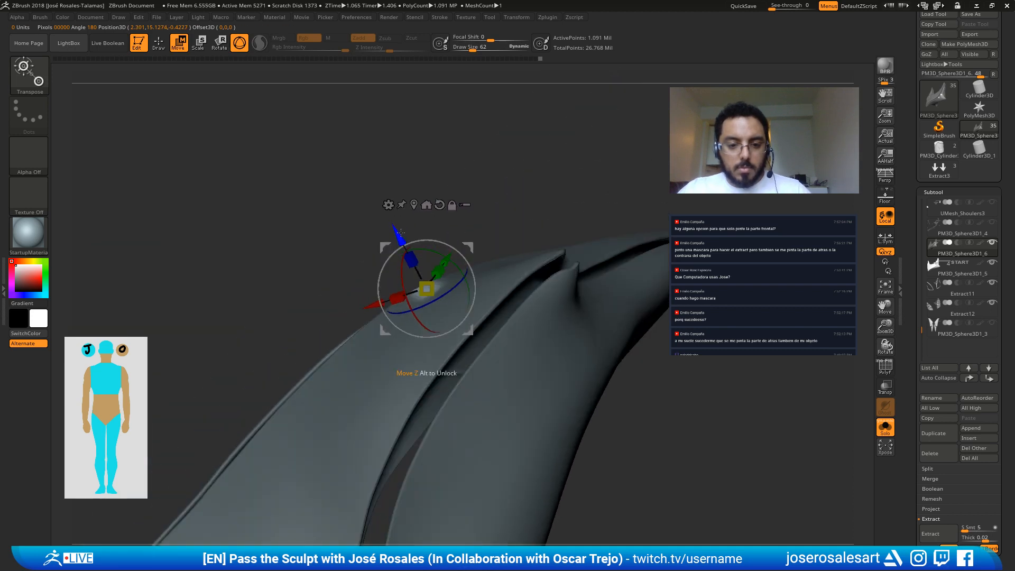
pyautogui.moveTo(401, 231)
pyautogui.mouseDown(button='right')
pyautogui.moveTo(457, 254)
pyautogui.moveTo(419, 275)
pyautogui.mouseUp(button='right')
pyautogui.press('q')
pyautogui.press('f')
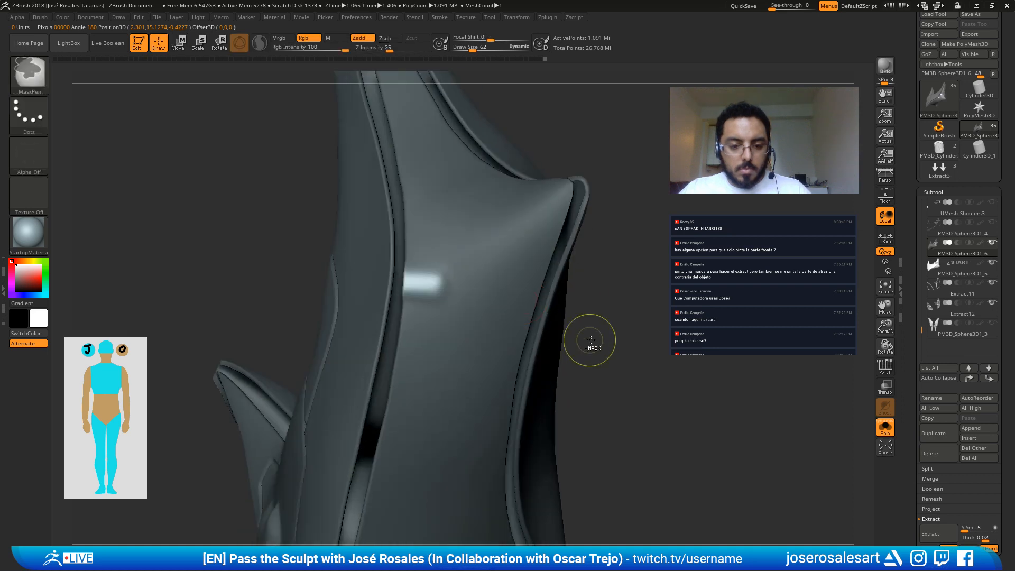
pyautogui.moveTo(633, 357)
pyautogui.keyDown('ctrl'); pyautogui.mouseDown(button='right')
pyautogui.moveTo(437, 290)
pyautogui.moveTo(535, 269)
pyautogui.moveTo(480, 218)
pyautogui.moveTo(448, 447)
pyautogui.moveTo(473, 353)
pyautogui.moveTo(514, 292)
pyautogui.moveTo(492, 325)
pyautogui.moveTo(512, 322)
pyautogui.mouseUp(button='right'); pyautogui.keyUp('ctrl')
# Step: Try to raise a second strip above the first by masking it at Draw Size 39, inverting the mask and moving it outward
pyautogui.press('ctrl')
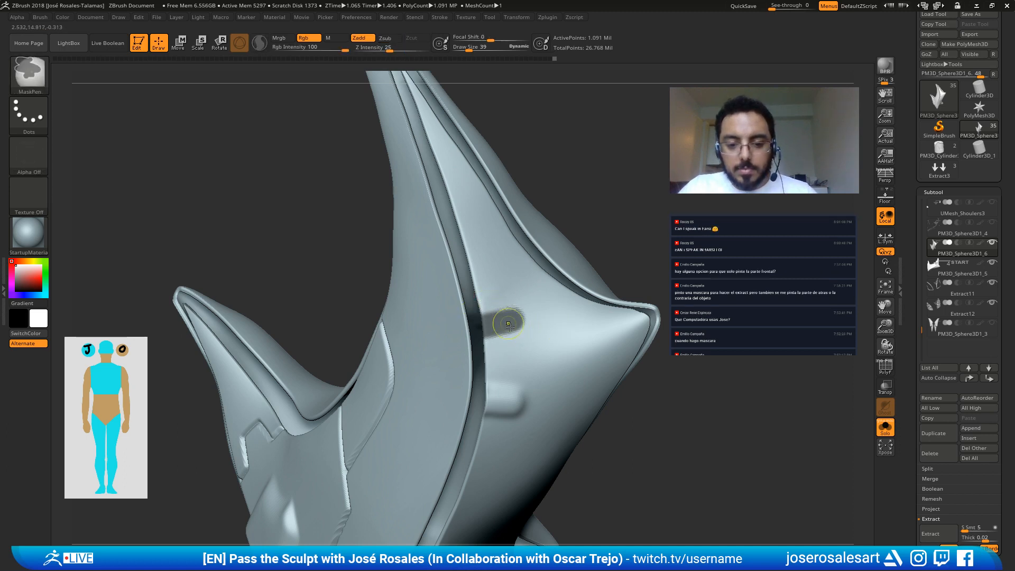
pyautogui.hotkey('ctrl', 'i')
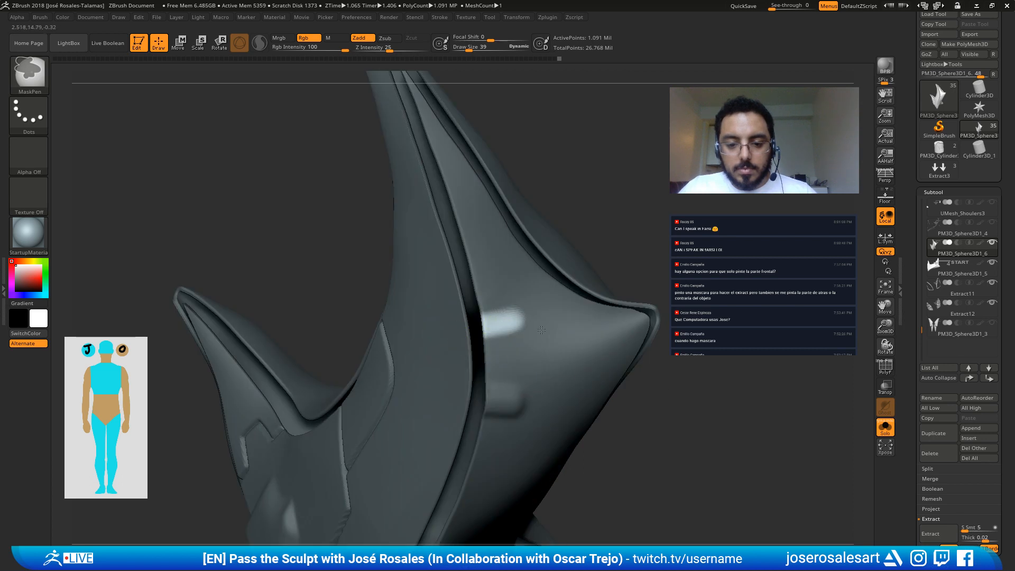
pyautogui.press('w')
pyautogui.moveTo(516, 358); pyautogui.dragTo(491, 274)
pyautogui.press('q')
pyautogui.moveTo(624, 248); pyautogui.dragTo(608, 319)
pyautogui.press('ctrl')
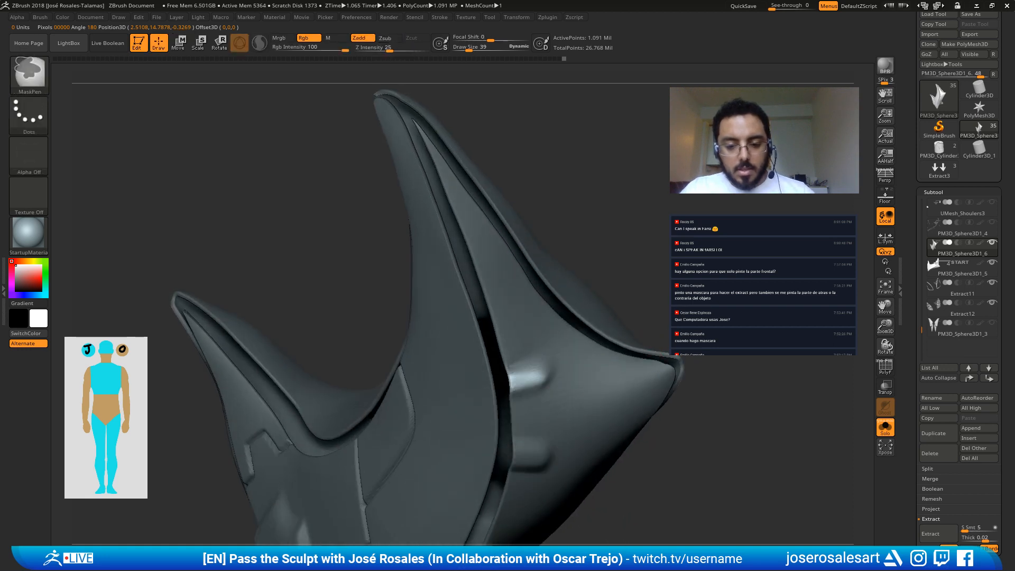
pyautogui.keyDown('ctrl'); pyautogui.click(683, 380); pyautogui.keyUp('ctrl')
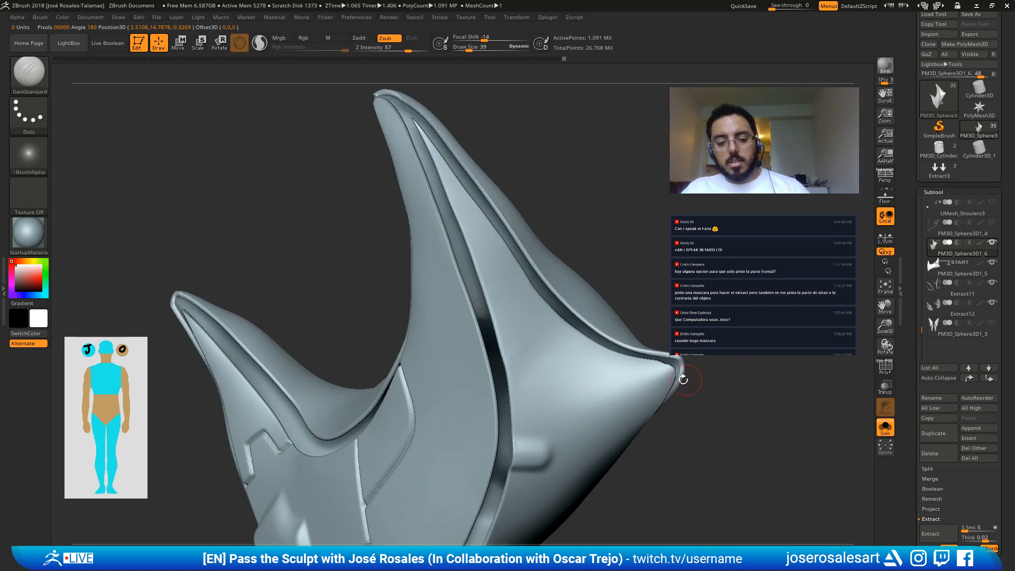
# Step: Raise the collar one subdivision level and inspect its wireframe around the area above the raised side strip
pyautogui.hotkey('ctrl', 'd')
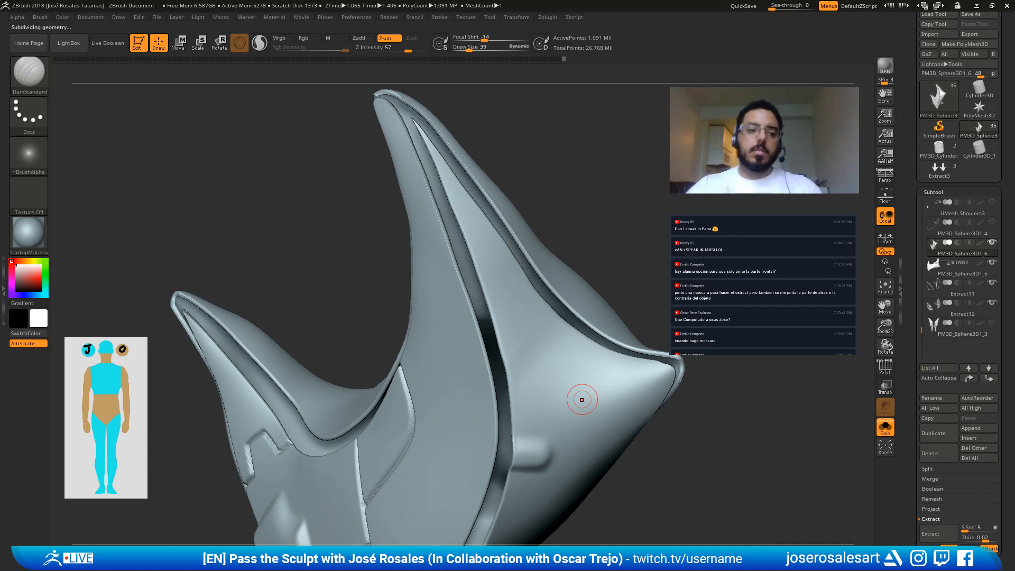
pyautogui.hotkey('shift', 'f')
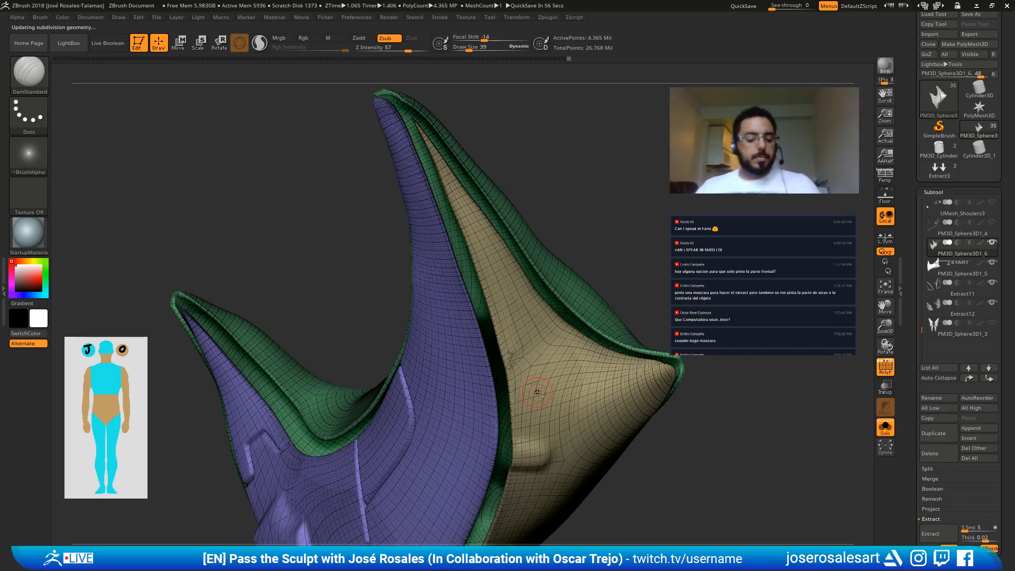
pyautogui.keyDown('ctrl'); pyautogui.moveTo(512, 351); pyautogui.dragTo(596, 387, button='right'); pyautogui.keyUp('ctrl')
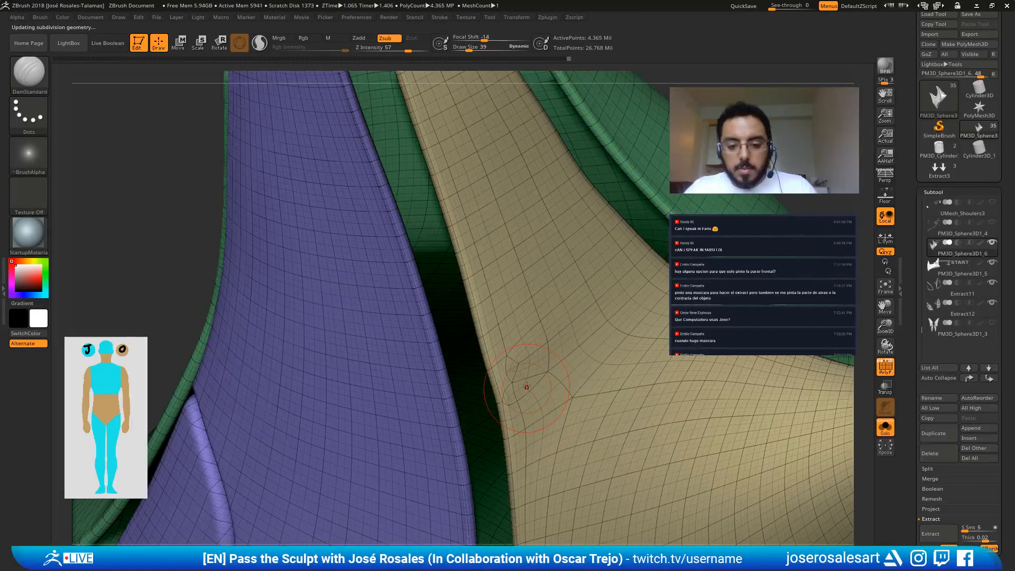
pyautogui.press('s')
pyautogui.moveTo(523, 392); pyautogui.dragTo(515, 392)
pyautogui.press('shift')
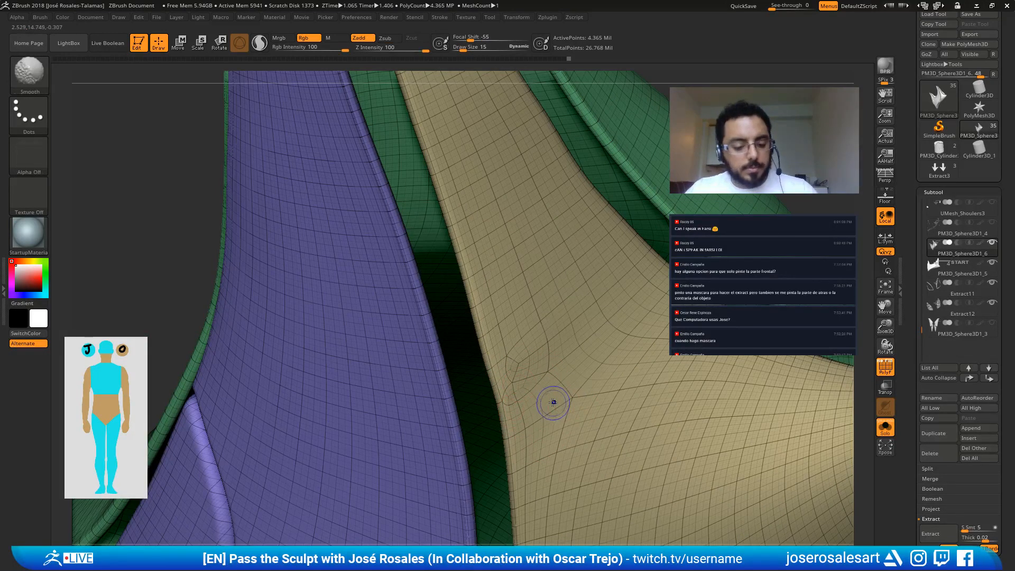
pyautogui.hotkey('shift', 'f')
# Step: Paint a short mask strip at Draw Size 33 above the raised strip, extending from the collar's rim
pyautogui.keyDown('ctrl'); pyautogui.moveTo(543, 451); pyautogui.dragTo(493, 315, button='right'); pyautogui.keyUp('ctrl')
pyautogui.moveTo(528, 371)
pyautogui.mouseDown(button='right')
pyautogui.moveTo(476, 347)
pyautogui.moveTo(487, 353)
pyautogui.mouseUp(button='right')
pyautogui.press('s')
pyautogui.moveTo(539, 353); pyautogui.dragTo(546, 353)
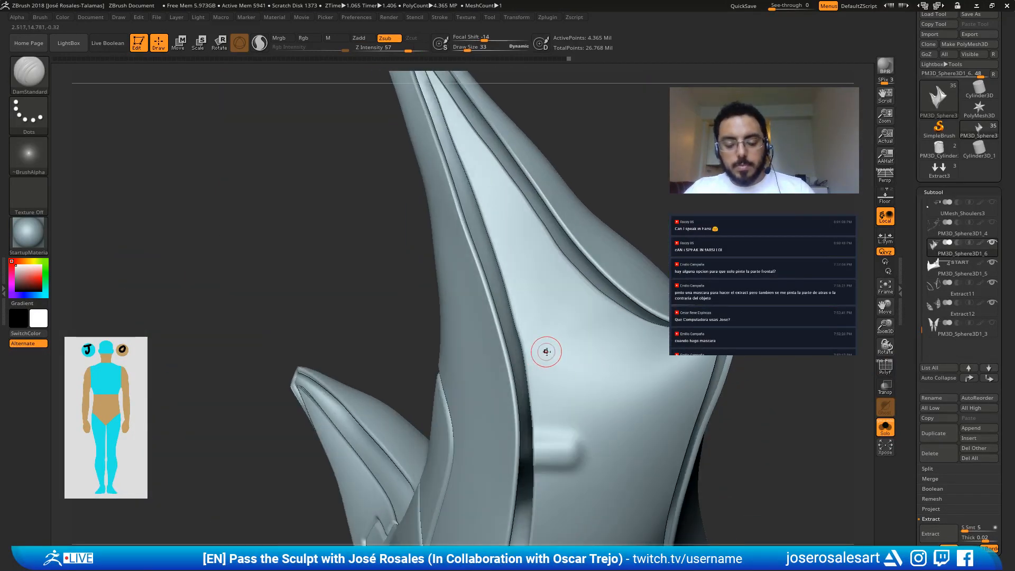
pyautogui.moveTo(546, 352); pyautogui.dragTo(544, 358, button='right')
pyautogui.moveTo(544, 357)
pyautogui.keyDown('ctrl'); pyautogui.mouseDown()
pyautogui.moveTo(553, 357)
pyautogui.moveTo(524, 361)
pyautogui.moveTo(560, 360)
pyautogui.mouseUp(); pyautogui.keyUp('ctrl')
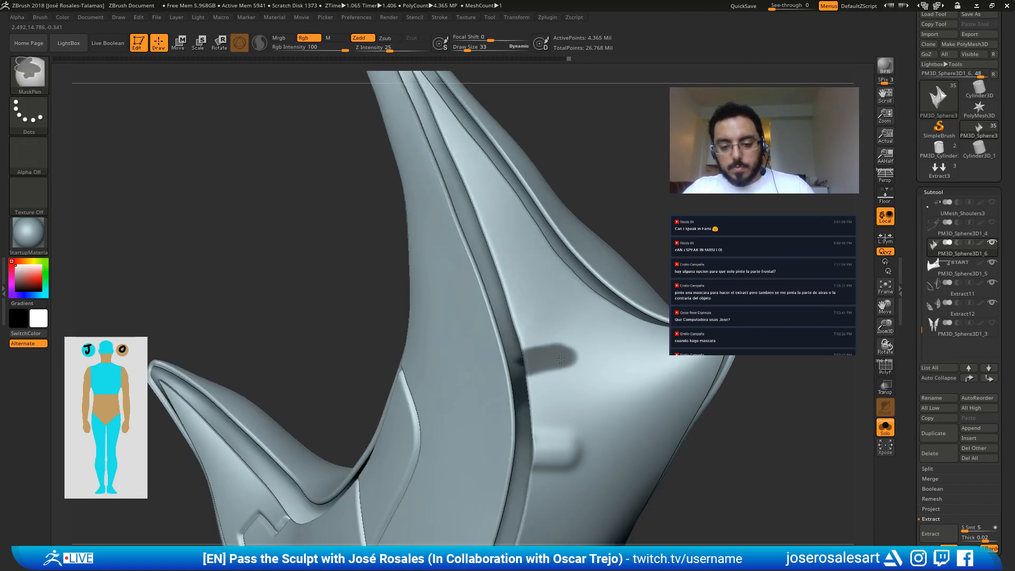
# Step: Refine the edges of the new strip mask, reducing the Draw Size to 21
pyautogui.moveTo(513, 365)
pyautogui.mouseDown(button='right')
pyautogui.moveTo(526, 359)
pyautogui.moveTo(542, 371)
pyautogui.moveTo(503, 346)
pyautogui.mouseUp(button='right')
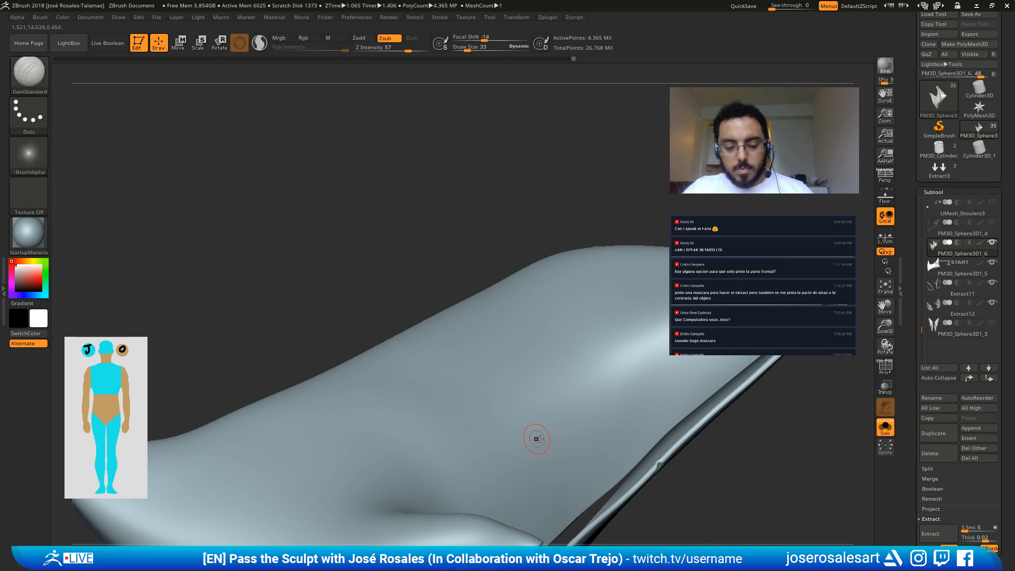
pyautogui.moveTo(536, 439)
pyautogui.mouseDown(button='right')
pyautogui.moveTo(545, 356)
pyautogui.moveTo(561, 346)
pyautogui.mouseUp(button='right')
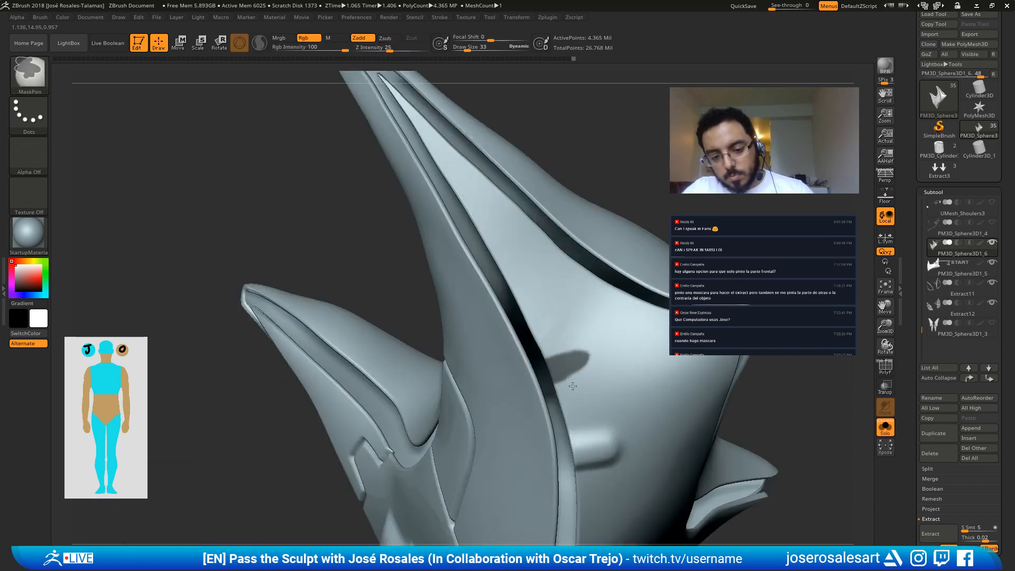
pyautogui.keyDown('ctrl'); pyautogui.keyDown('alt'); pyautogui.moveTo(573, 385); pyautogui.dragTo(577, 383); pyautogui.keyUp('alt'); pyautogui.keyUp('ctrl')
pyautogui.press('[')
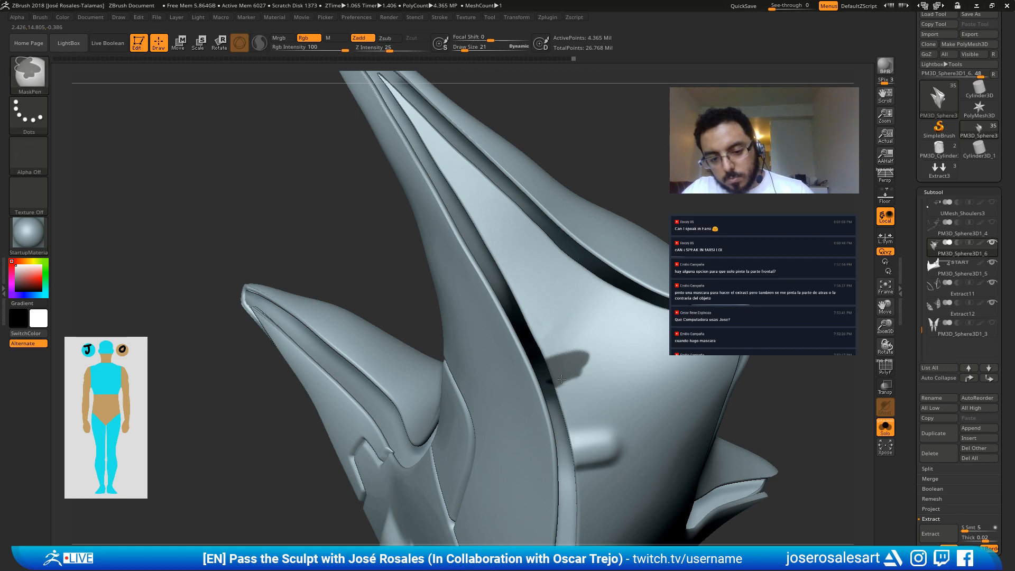
pyautogui.moveTo(585, 356)
pyautogui.mouseDown(button='right')
pyautogui.moveTo(476, 369)
pyautogui.moveTo(339, 248)
pyautogui.moveTo(333, 268)
pyautogui.mouseUp(button='right')
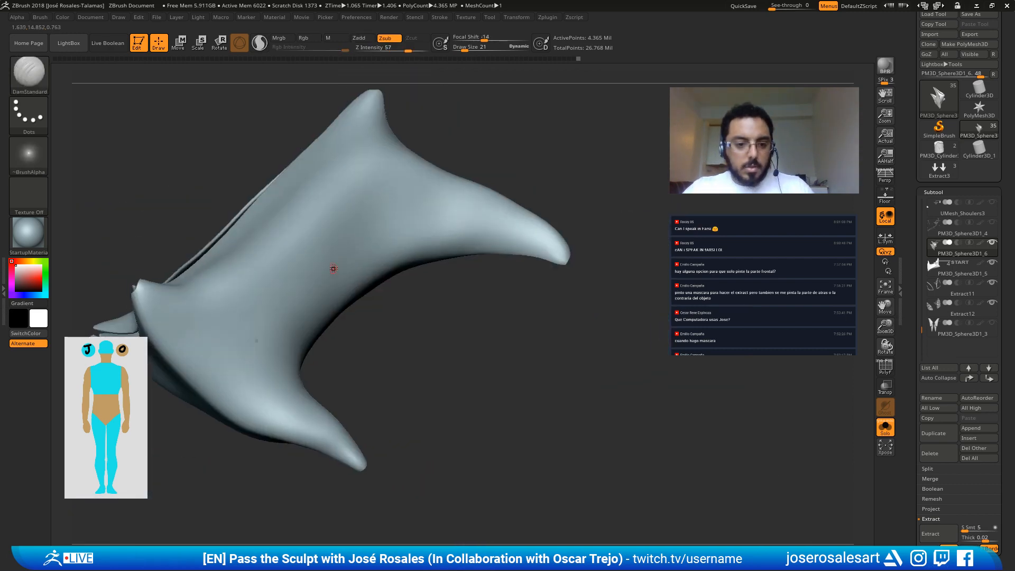
pyautogui.moveTo(259, 336); pyautogui.dragTo(266, 267, button='right')
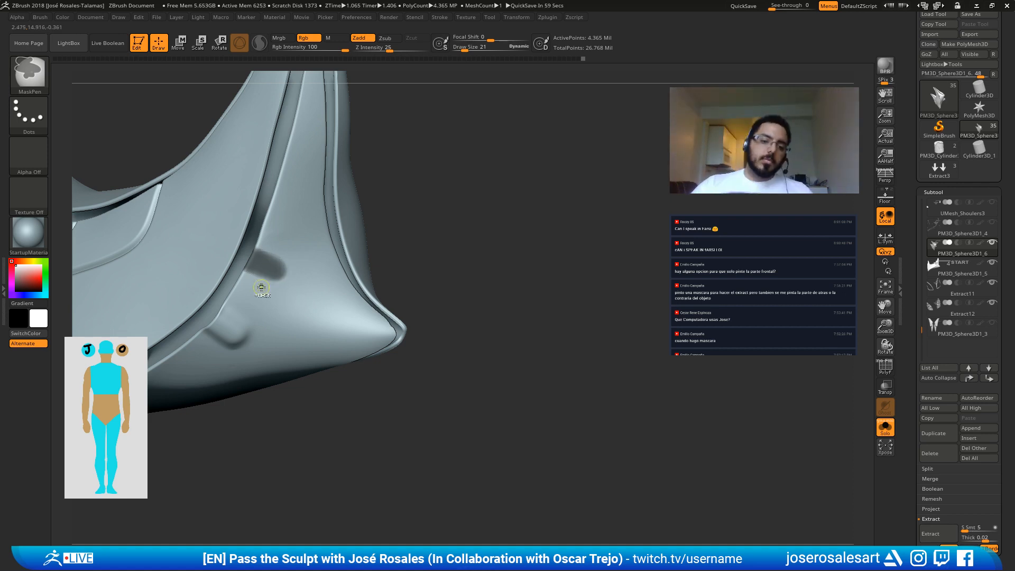
# Step: Invert the mask on the upper strip, move the exposed strip outward from the collar's side, and clear the mask
pyautogui.keyDown('ctrl'); pyautogui.click(422, 262); pyautogui.keyUp('ctrl')
pyautogui.moveTo(422, 261); pyautogui.dragTo(290, 269, button='right')
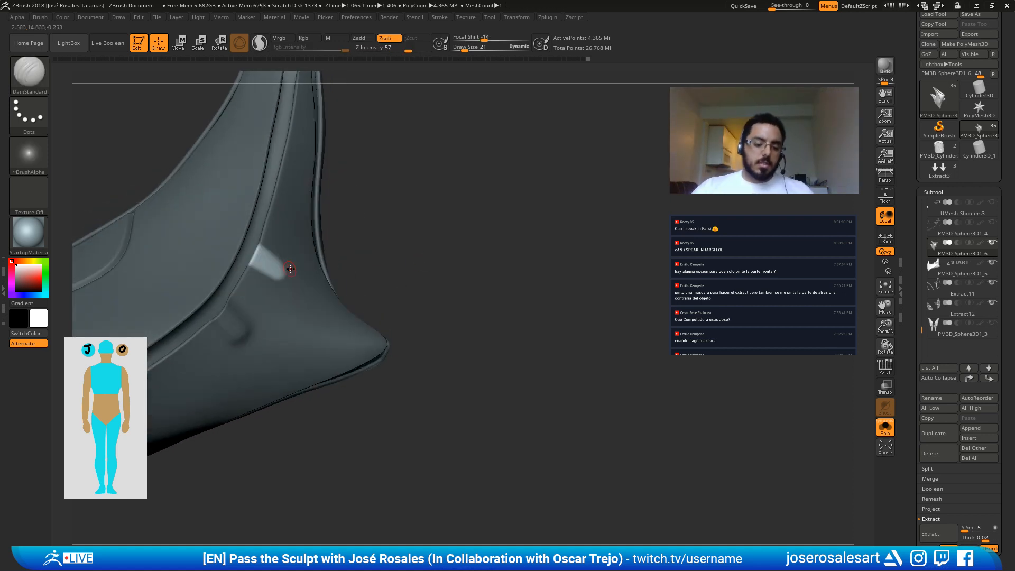
pyautogui.press('w')
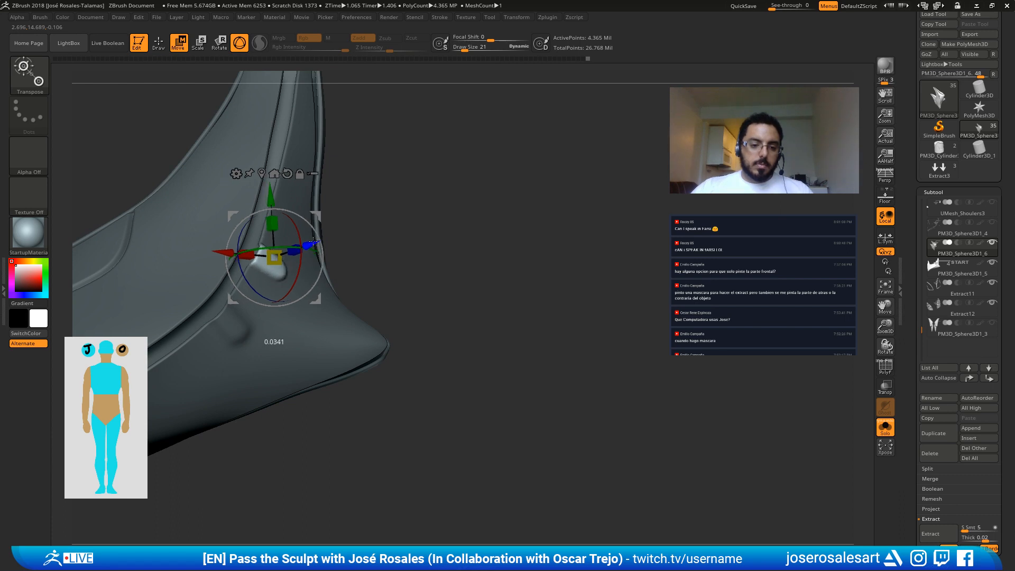
pyautogui.moveTo(313, 242); pyautogui.dragTo(319, 244)
pyautogui.press('q')
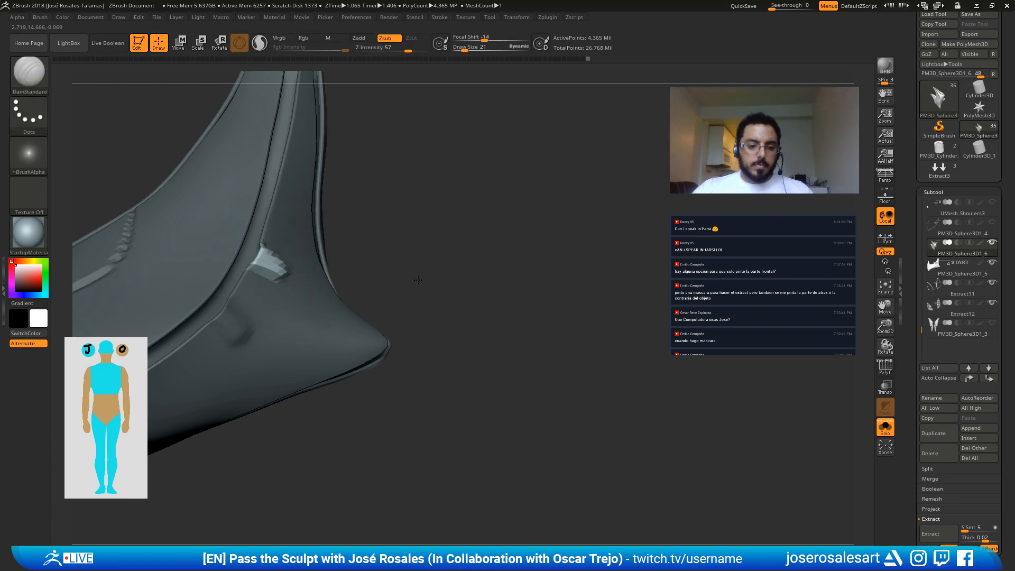
pyautogui.moveTo(424, 275)
pyautogui.mouseDown()
pyautogui.moveTo(463, 233)
pyautogui.moveTo(429, 255)
pyautogui.moveTo(348, 219)
pyautogui.mouseUp()
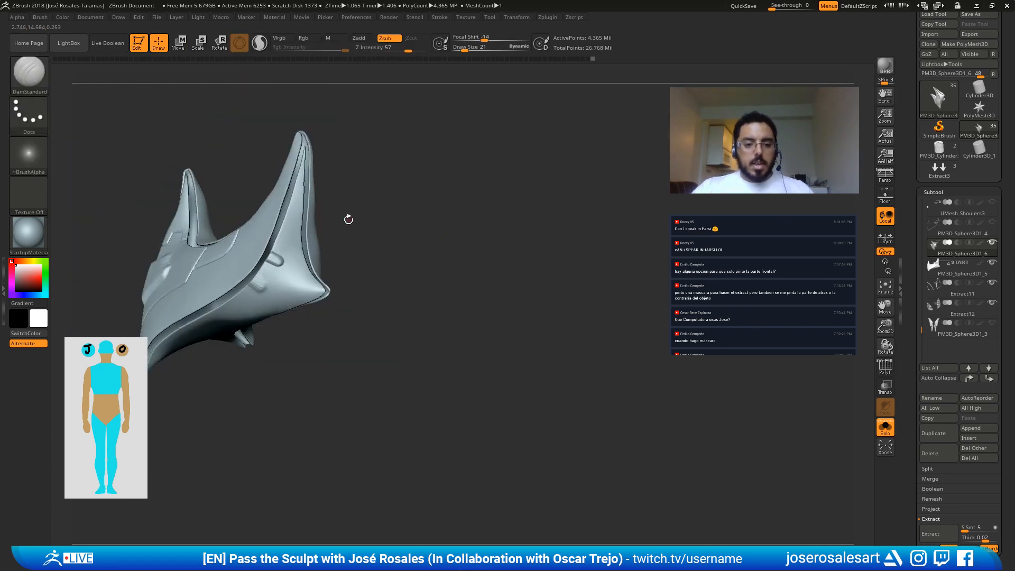
pyautogui.moveTo(272, 293)
pyautogui.keyDown('alt'); pyautogui.mouseDown()
pyautogui.moveTo(294, 320)
pyautogui.moveTo(331, 290)
pyautogui.mouseUp(); pyautogui.keyUp('alt')
pyautogui.press('ctrl')
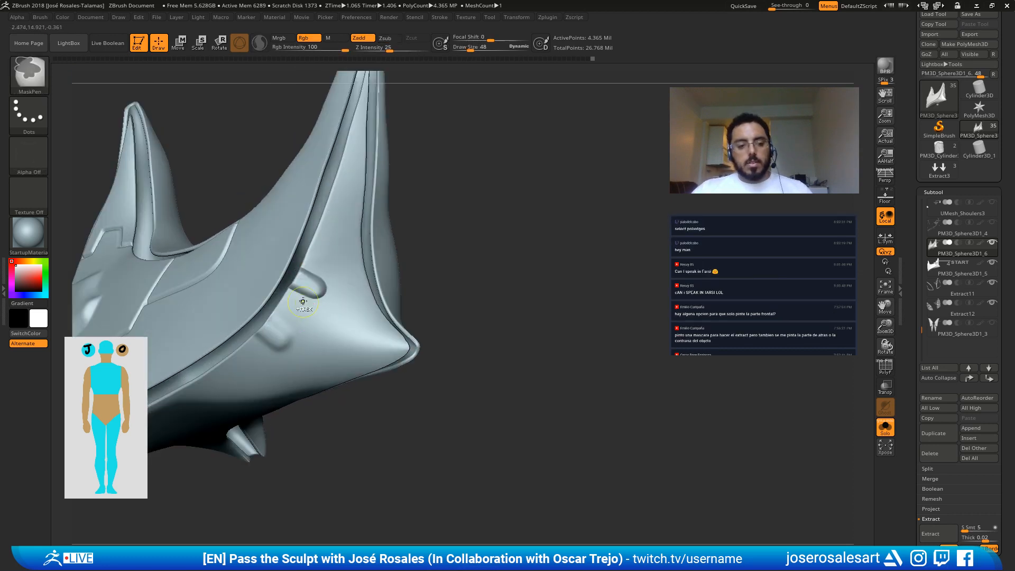
# Step: Smooth the upper raised strip where it meets the collar's rim, using a Draw Size of 33
pyautogui.press('ctrl')
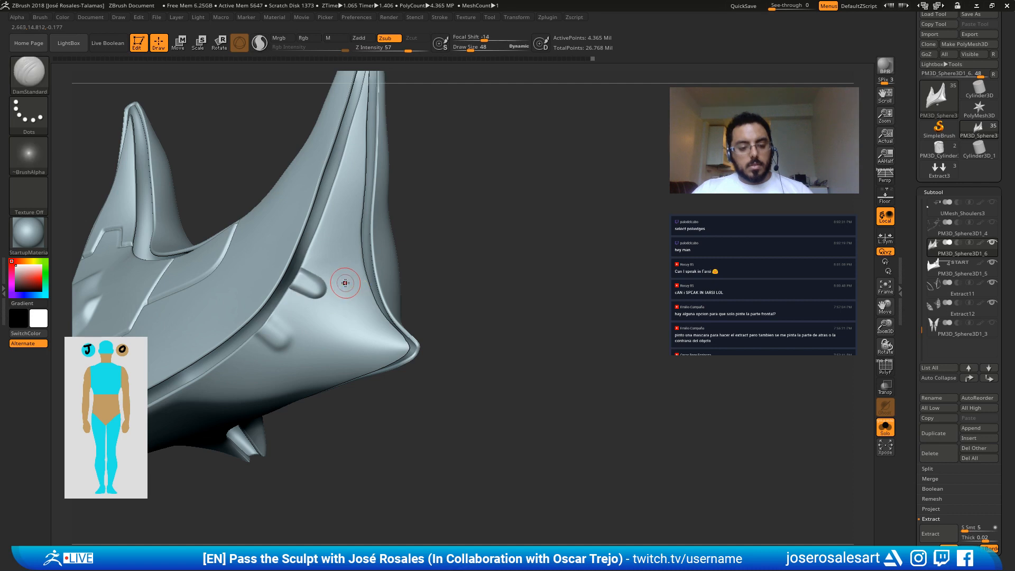
pyautogui.press('shift')
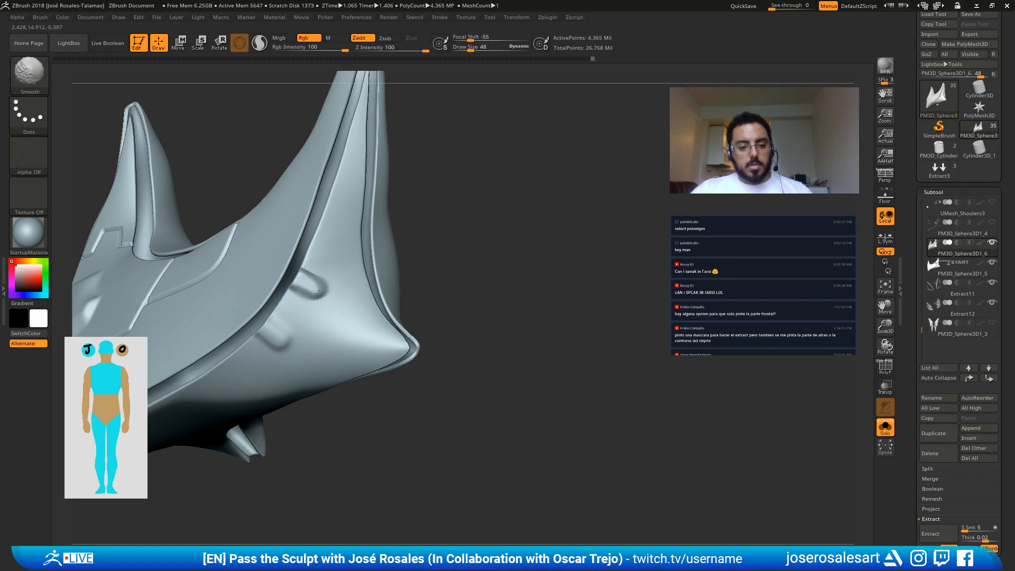
pyautogui.moveTo(340, 308)
pyautogui.mouseDown(button='right')
pyautogui.moveTo(270, 321)
pyautogui.moveTo(312, 301)
pyautogui.mouseUp(button='right')
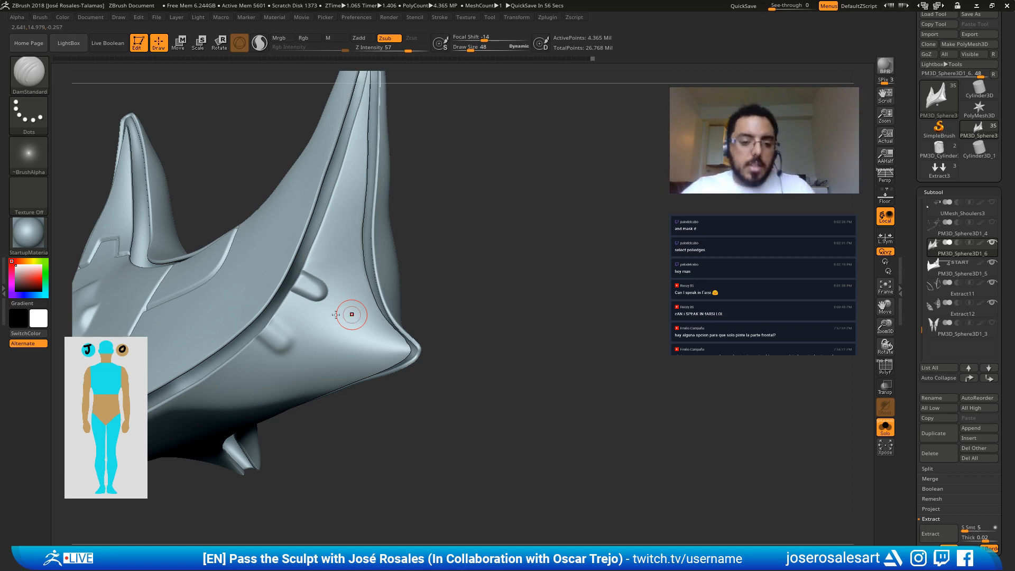
pyautogui.moveTo(339, 319)
pyautogui.mouseDown(button='right')
pyautogui.moveTo(444, 274)
pyautogui.moveTo(353, 316)
pyautogui.mouseUp(button='right')
pyautogui.press('[')
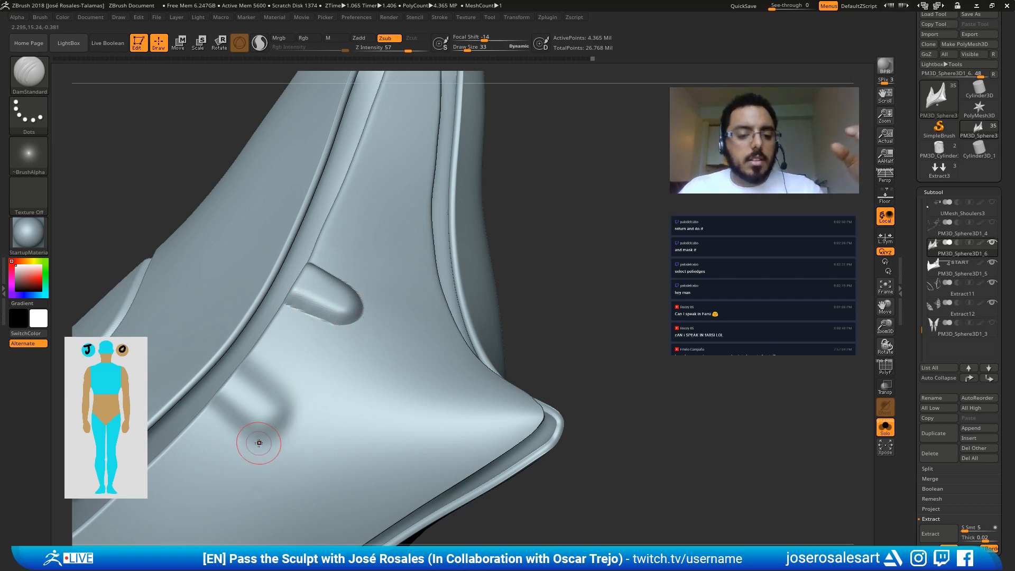
pyautogui.moveTo(261, 380); pyautogui.dragTo(254, 344, button='right')
pyautogui.moveTo(244, 397)
pyautogui.mouseDown(button='right')
pyautogui.moveTo(242, 431)
pyautogui.moveTo(397, 290)
pyautogui.mouseUp(button='right')
pyautogui.moveTo(401, 335); pyautogui.dragTo(411, 318, button='right')
pyautogui.press('shift')
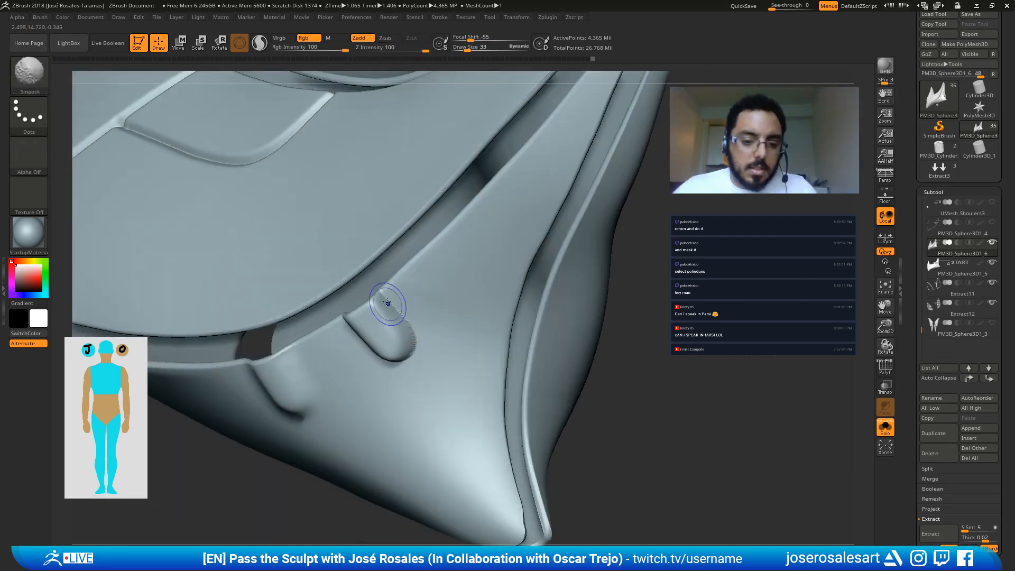
pyautogui.keyDown('shift'); pyautogui.moveTo(387, 302); pyautogui.dragTo(408, 319); pyautogui.keyUp('shift')
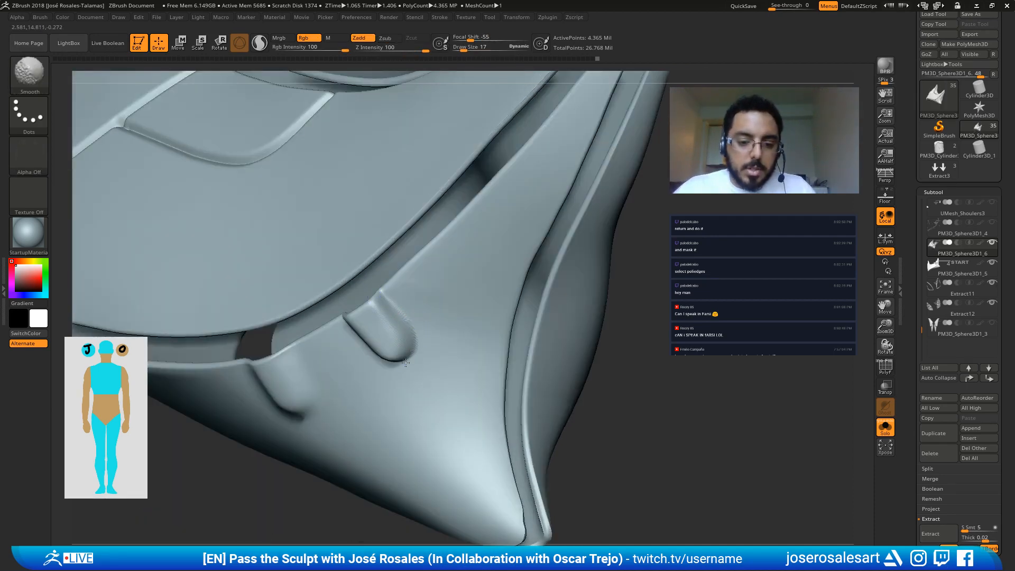
# Step: Turn off solo display to bring back the ornamental panels alongside the collar, and frame the two side strips
pyautogui.moveTo(405, 362)
pyautogui.mouseDown(button='right')
pyautogui.moveTo(382, 367)
pyautogui.moveTo(415, 282)
pyautogui.moveTo(400, 261)
pyautogui.moveTo(427, 262)
pyautogui.moveTo(452, 320)
pyautogui.mouseUp(button='right')
pyautogui.moveTo(620, 288); pyautogui.dragTo(465, 317, button='right')
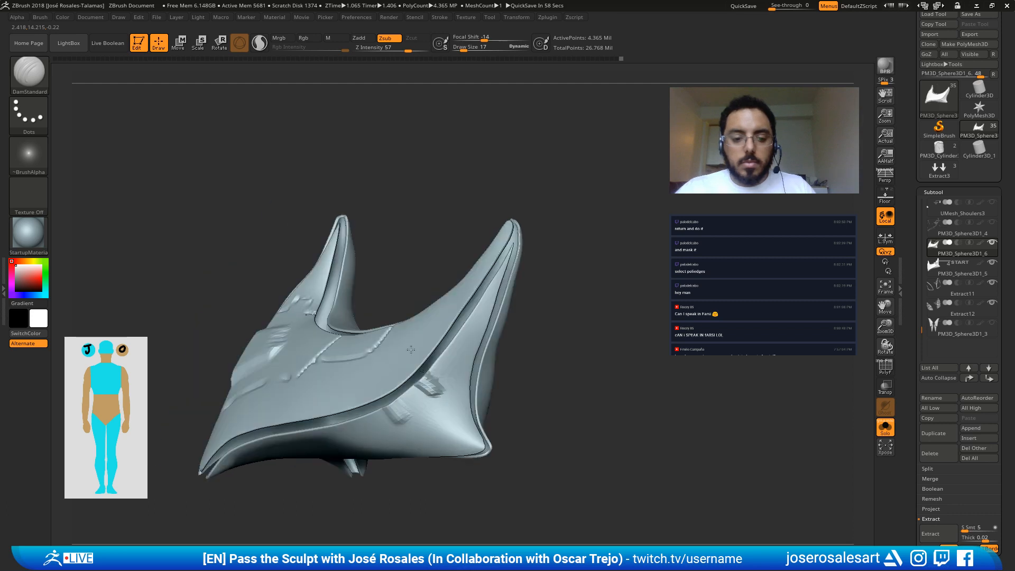
pyautogui.keyDown('ctrl'); pyautogui.moveTo(423, 381); pyautogui.dragTo(544, 327, button='right'); pyautogui.keyUp('ctrl')
pyautogui.moveTo(470, 327); pyautogui.dragTo(442, 410, button='right')
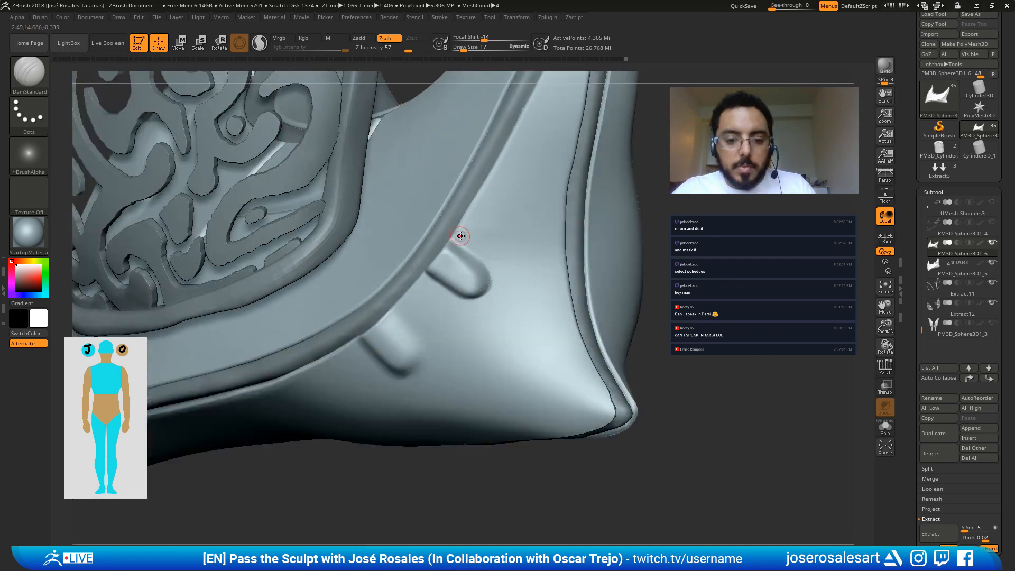
# Step: Try to carve a DamStandard groove around the upper raised strip at Draw Size 12, and undo the strokes
pyautogui.press('s')
pyautogui.moveTo(457, 238); pyautogui.dragTo(454, 238)
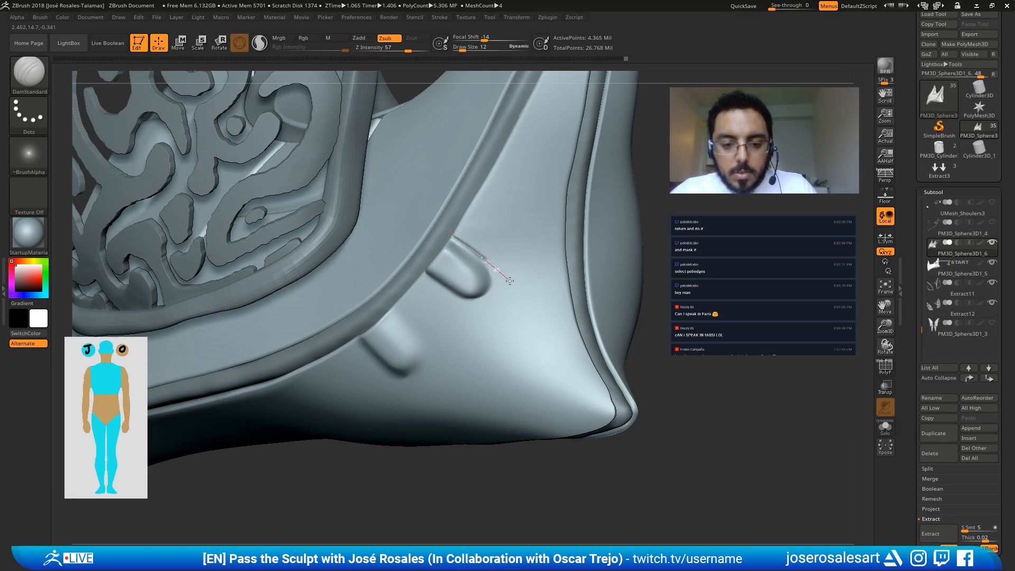
pyautogui.moveTo(491, 319); pyautogui.dragTo(435, 297)
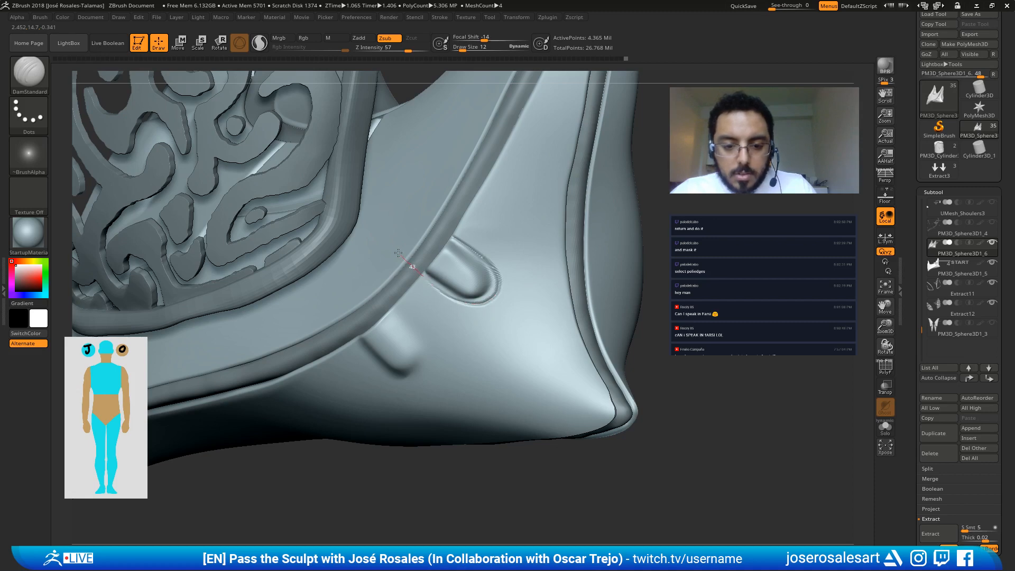
pyautogui.moveTo(398, 253); pyautogui.dragTo(401, 271)
pyautogui.moveTo(418, 296)
pyautogui.mouseDown(button='right')
pyautogui.moveTo(435, 265)
pyautogui.moveTo(424, 266)
pyautogui.mouseUp(button='right')
pyautogui.hotkey('ctrl', 'z')
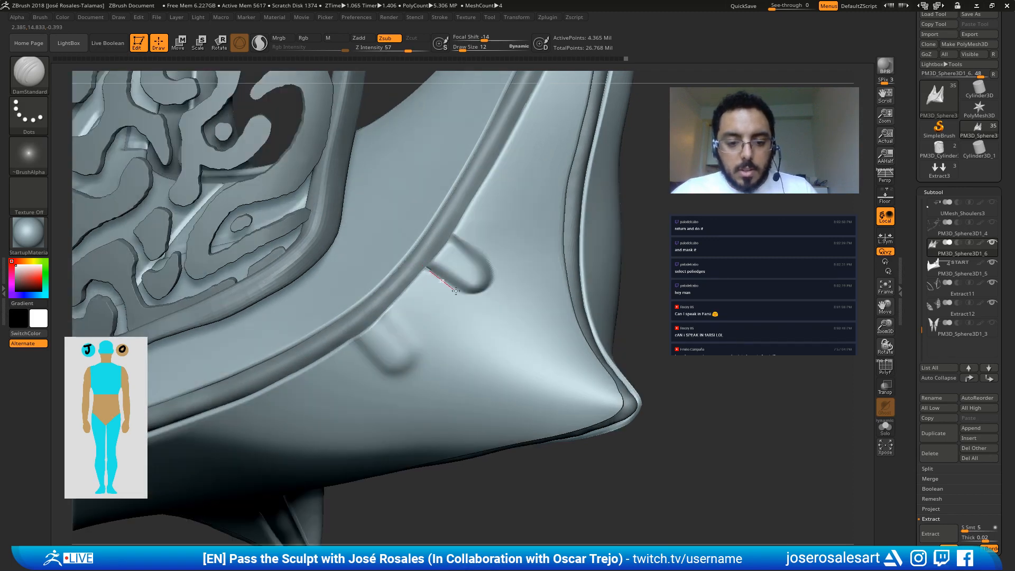
pyautogui.press('ctrl')
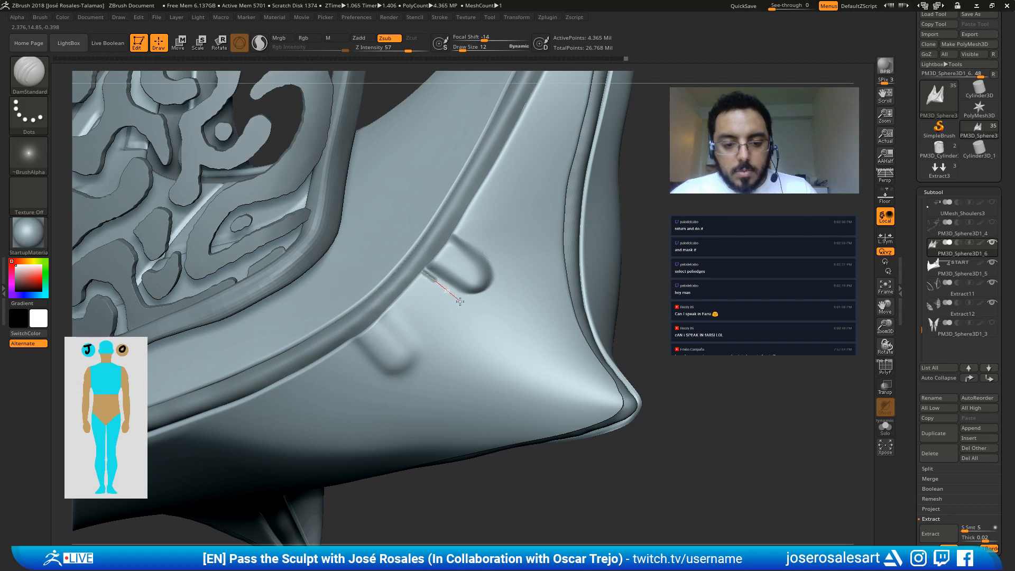
pyautogui.moveTo(471, 312)
pyautogui.mouseDown()
pyautogui.moveTo(493, 311)
pyautogui.moveTo(505, 296)
pyautogui.mouseUp()
pyautogui.hotkey('ctrl', 'z')
pyautogui.hotkey('ctrl', 'z')
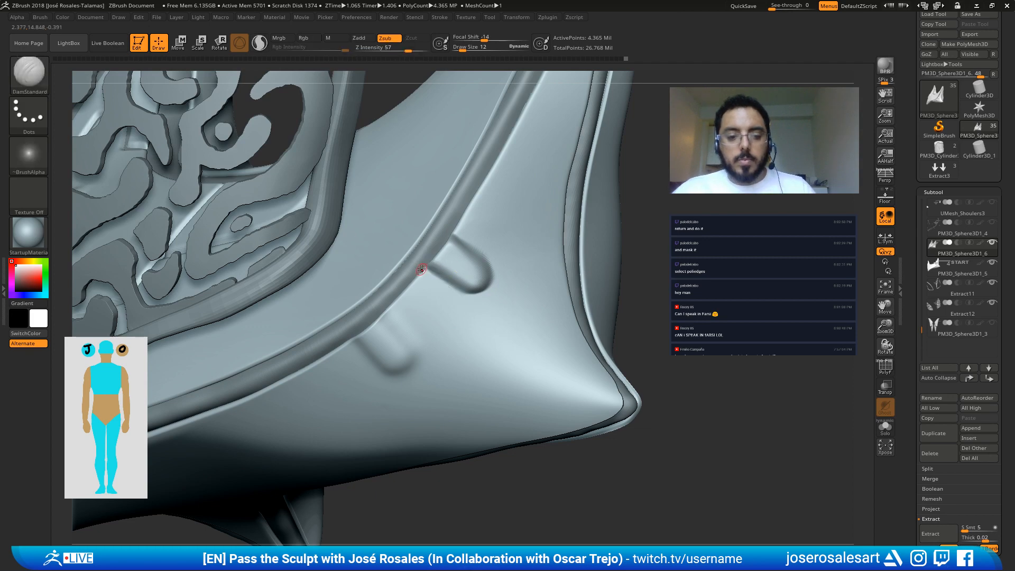
# Step: Carve DamStandard grooves at Draw Size 12 along the lower edges of both raised side strips
pyautogui.moveTo(422, 269)
pyautogui.mouseDown()
pyautogui.moveTo(471, 307)
pyautogui.moveTo(490, 307)
pyautogui.moveTo(515, 280)
pyautogui.moveTo(496, 244)
pyautogui.moveTo(439, 211)
pyautogui.mouseUp()
pyautogui.moveTo(439, 211)
pyautogui.mouseDown(button='right')
pyautogui.moveTo(331, 227)
pyautogui.moveTo(418, 310)
pyautogui.moveTo(498, 317)
pyautogui.moveTo(490, 269)
pyautogui.moveTo(443, 249)
pyautogui.moveTo(467, 303)
pyautogui.moveTo(493, 318)
pyautogui.moveTo(527, 271)
pyautogui.moveTo(494, 299)
pyautogui.mouseUp(button='right')
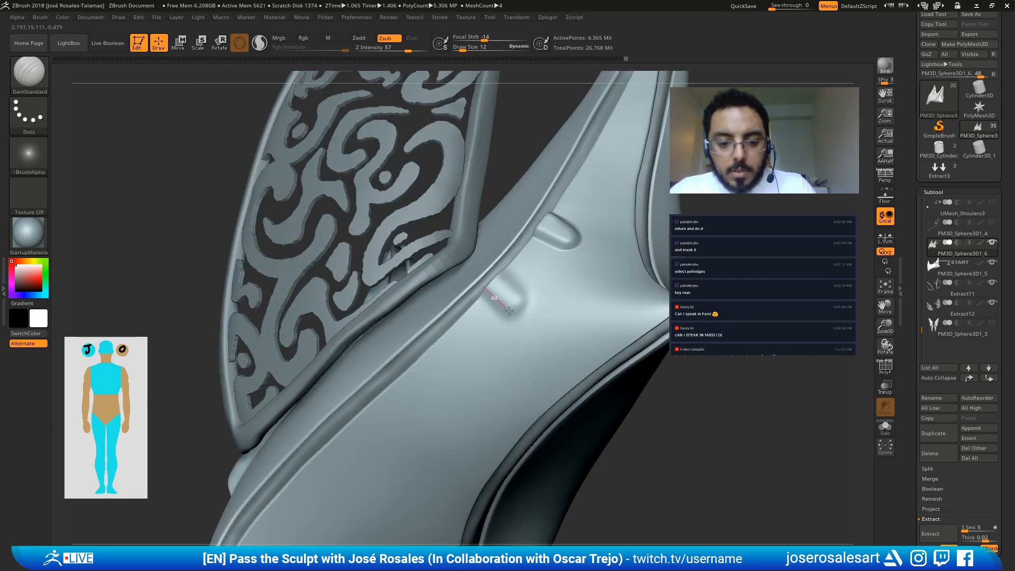
pyautogui.moveTo(509, 311)
pyautogui.mouseDown()
pyautogui.moveTo(528, 318)
pyautogui.moveTo(537, 290)
pyautogui.moveTo(506, 261)
pyautogui.moveTo(533, 311)
pyautogui.mouseUp()
pyautogui.moveTo(533, 311)
pyautogui.mouseDown(button='right')
pyautogui.moveTo(510, 332)
pyautogui.moveTo(512, 287)
pyautogui.moveTo(494, 291)
pyautogui.moveTo(492, 280)
pyautogui.moveTo(523, 279)
pyautogui.moveTo(538, 256)
pyautogui.mouseUp(button='right')
pyautogui.keyDown('alt'); pyautogui.moveTo(519, 297); pyautogui.dragTo(392, 361, button='right'); pyautogui.keyUp('alt')
pyautogui.moveTo(450, 318)
pyautogui.mouseDown(button='right')
pyautogui.moveTo(397, 245)
pyautogui.moveTo(408, 288)
pyautogui.mouseUp(button='right')
# Step: Smooth the surfaces of the two side strips and sharpen the groove around the upper one with DamStandard
pyautogui.press('shift')
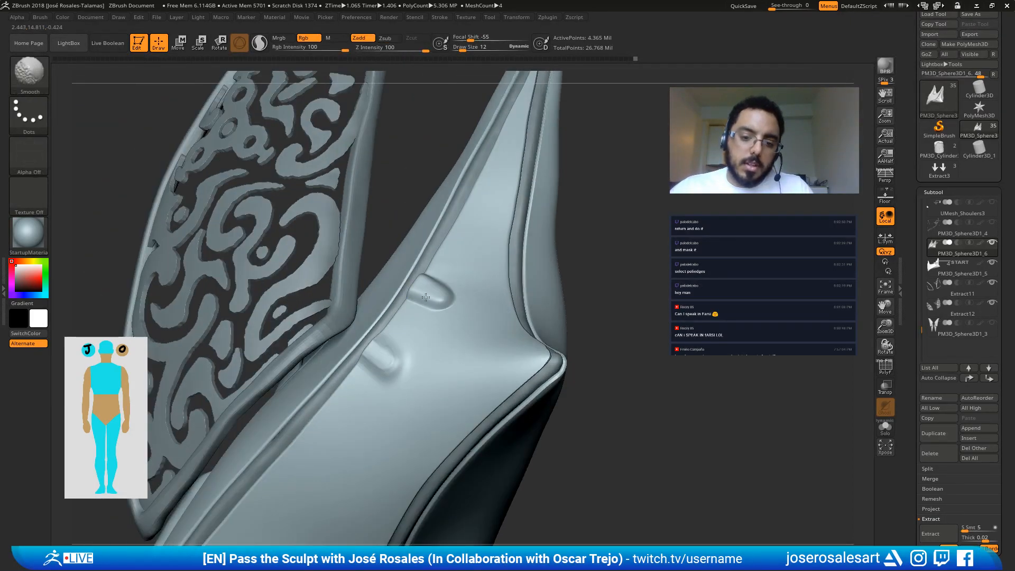
pyautogui.moveTo(411, 291)
pyautogui.mouseDown()
pyautogui.moveTo(431, 300)
pyautogui.moveTo(460, 286)
pyautogui.moveTo(453, 271)
pyautogui.moveTo(444, 276)
pyautogui.mouseUp()
pyautogui.moveTo(445, 276); pyautogui.dragTo(424, 274, button='right')
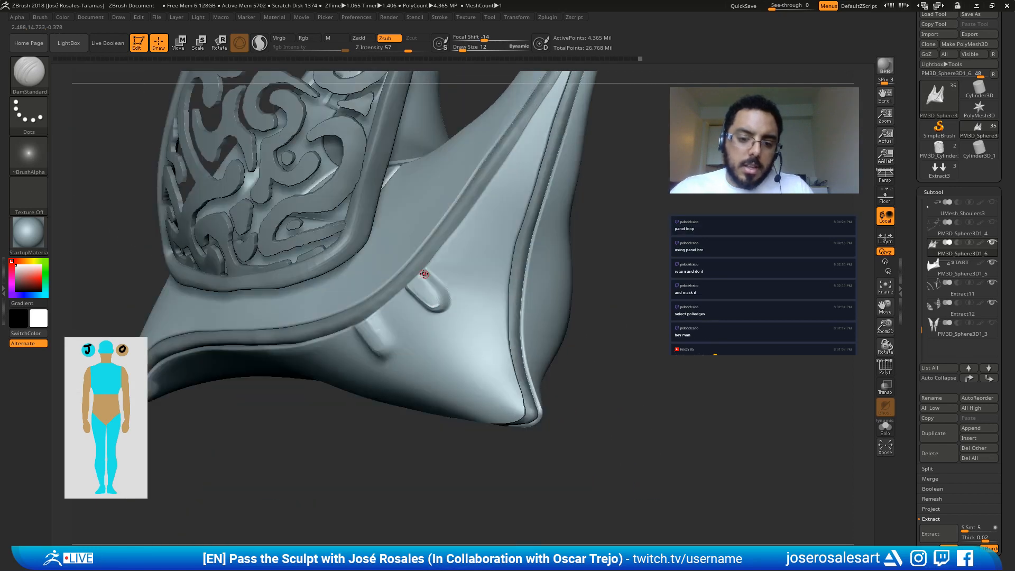
pyautogui.moveTo(437, 291)
pyautogui.mouseDown()
pyautogui.moveTo(448, 330)
pyautogui.moveTo(429, 322)
pyautogui.mouseUp()
pyautogui.moveTo(408, 326); pyautogui.dragTo(439, 300, button='right')
pyautogui.press('shift')
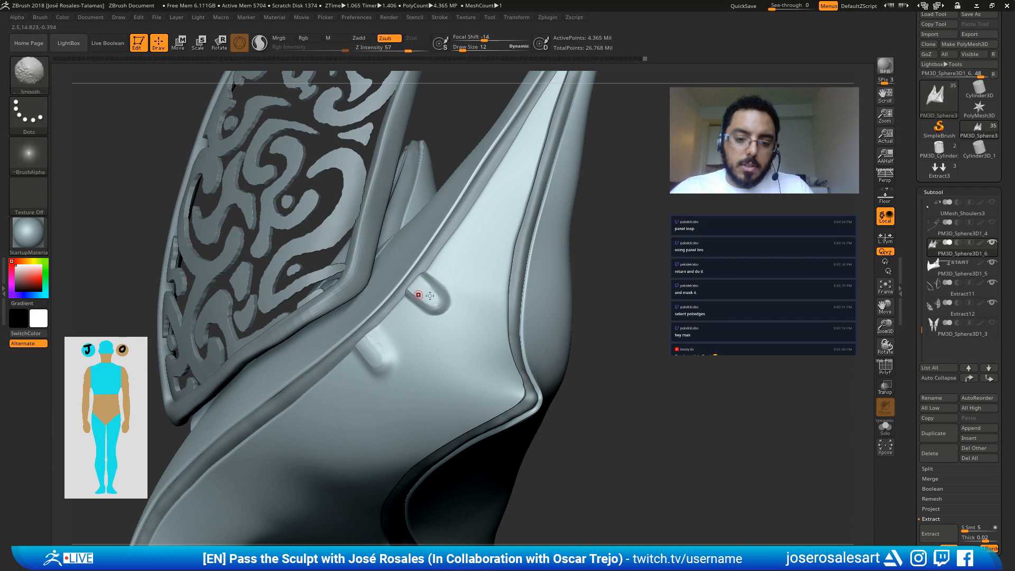
pyautogui.moveTo(426, 278)
pyautogui.mouseDown(button='right')
pyautogui.moveTo(397, 331)
pyautogui.moveTo(324, 322)
pyautogui.mouseUp(button='right')
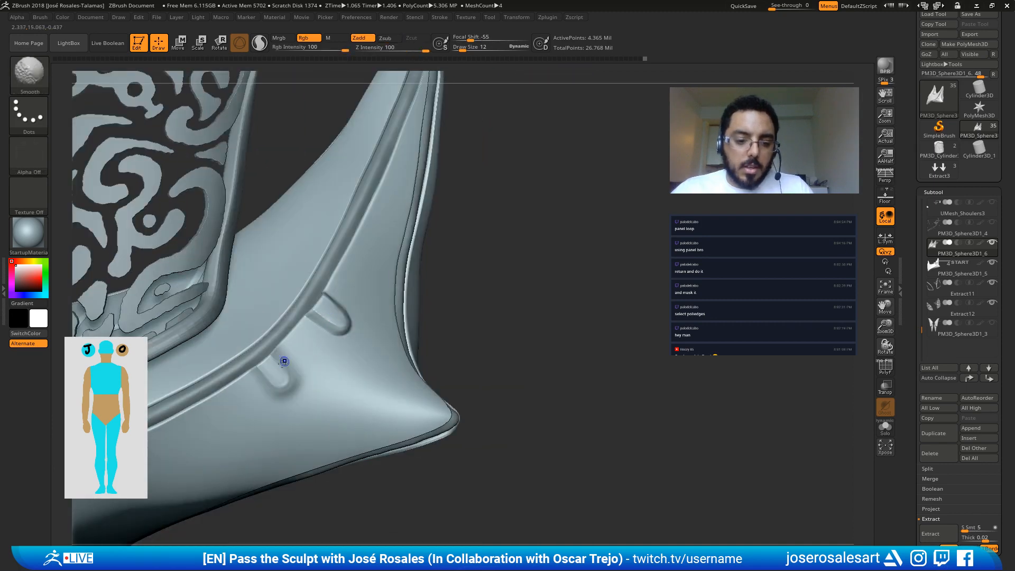
pyautogui.moveTo(281, 358); pyautogui.dragTo(247, 306, button='right')
# Step: Examine the collar's side strips and overall silhouette together with the ornamental panels from several angles and distances
pyautogui.press('f')
pyautogui.moveTo(340, 298); pyautogui.dragTo(434, 307, button='right')
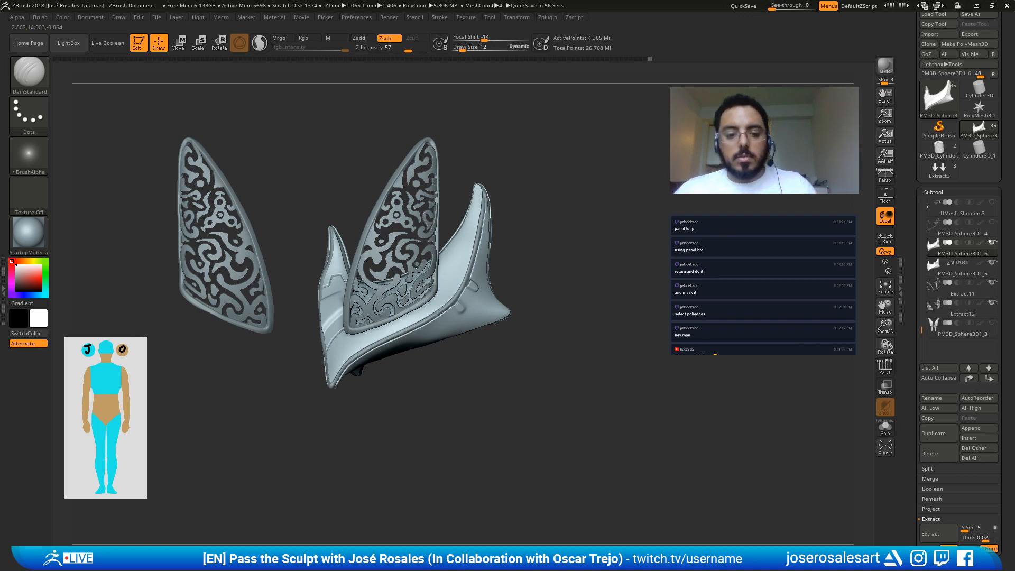
pyautogui.moveTo(434, 307); pyautogui.dragTo(447, 302, button='right')
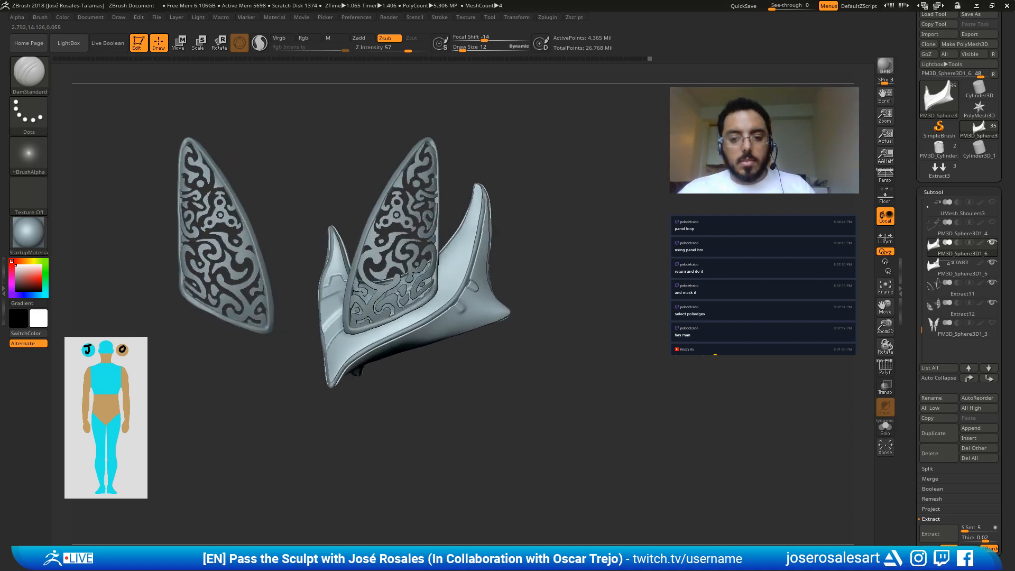
pyautogui.keyDown('alt'); pyautogui.moveTo(376, 323); pyautogui.dragTo(404, 314, button='right'); pyautogui.keyUp('alt')
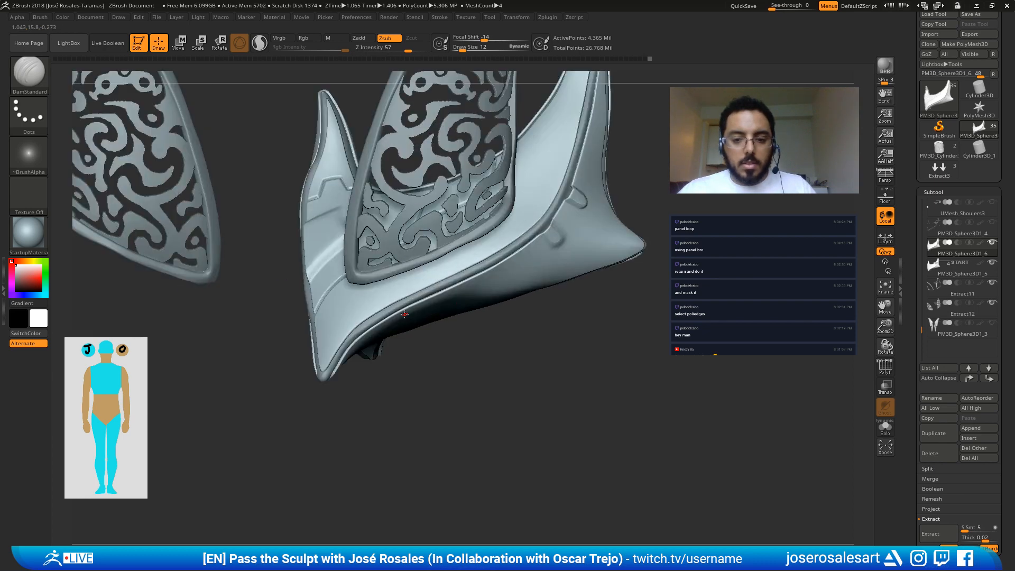
pyautogui.moveTo(405, 314); pyautogui.dragTo(457, 299, button='right')
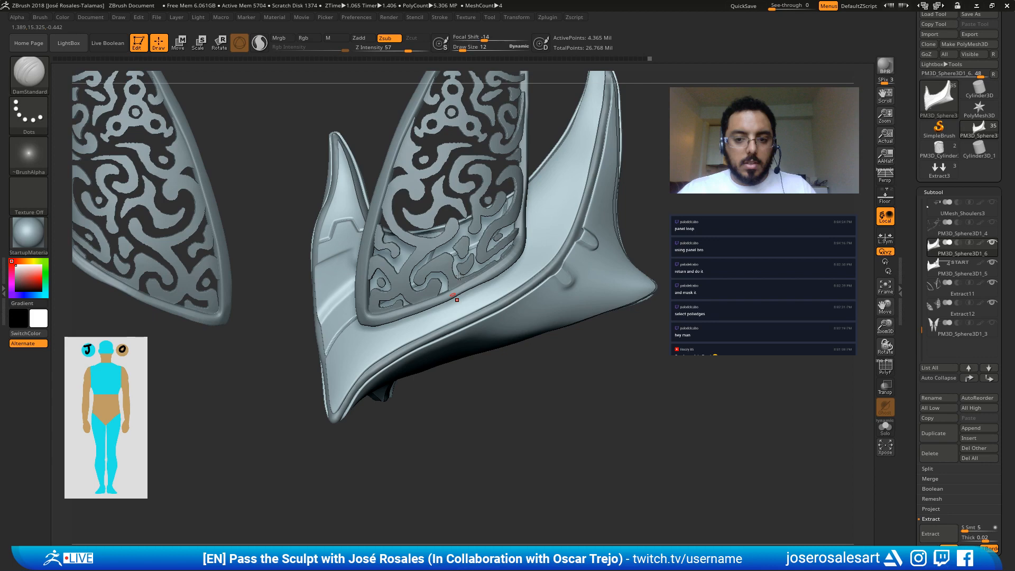
pyautogui.moveTo(457, 300); pyautogui.dragTo(437, 323, button='right')
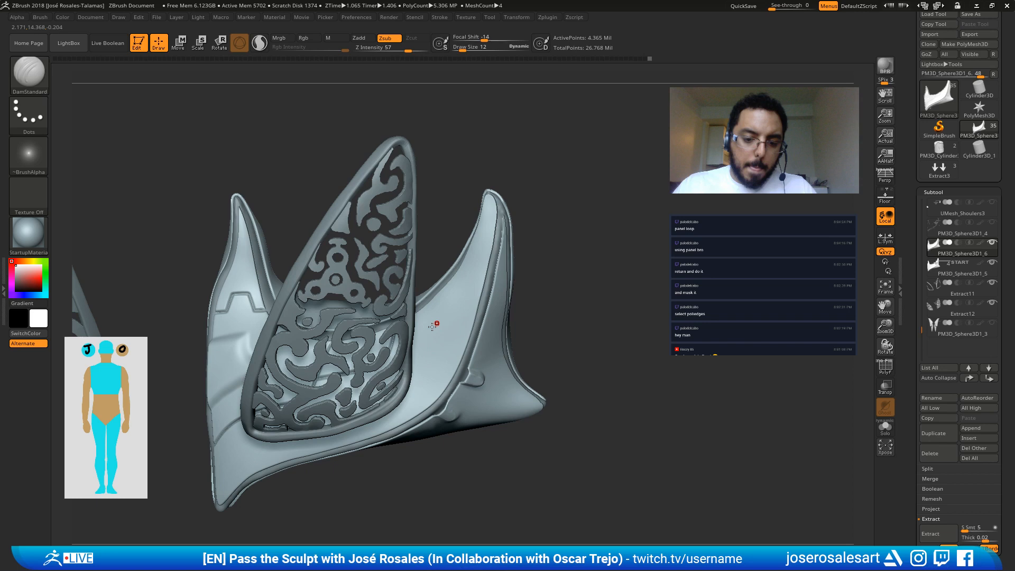
pyautogui.keyDown('alt'); pyautogui.moveTo(434, 325); pyautogui.dragTo(332, 344, button='right'); pyautogui.keyUp('alt')
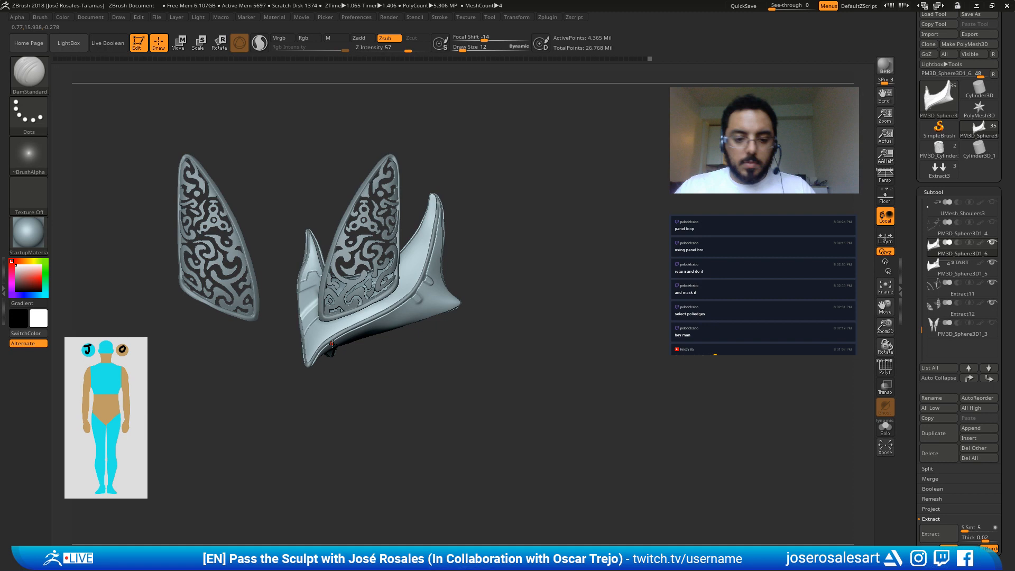
# Step: Try to carve a DamStandard panel line across the inner face of the collar's tall horn at Draw Size 15
pyautogui.moveTo(332, 343)
pyautogui.keyDown('alt'); pyautogui.mouseDown(button='right')
pyautogui.moveTo(524, 286)
pyautogui.moveTo(492, 287)
pyautogui.mouseUp(button='right'); pyautogui.keyUp('alt')
pyautogui.press('s')
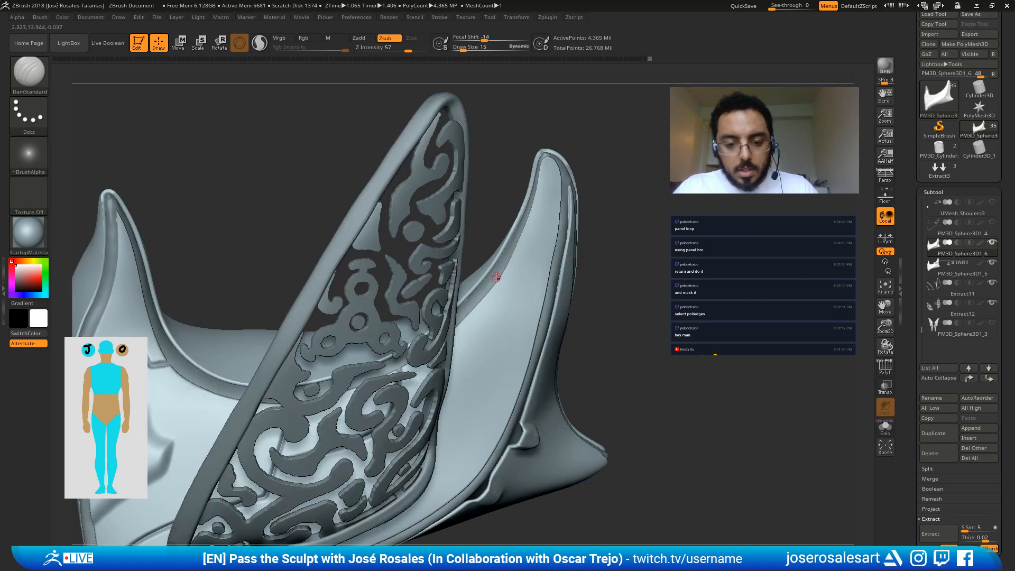
pyautogui.moveTo(505, 280); pyautogui.dragTo(545, 303)
pyautogui.hotkey('shift', 's')
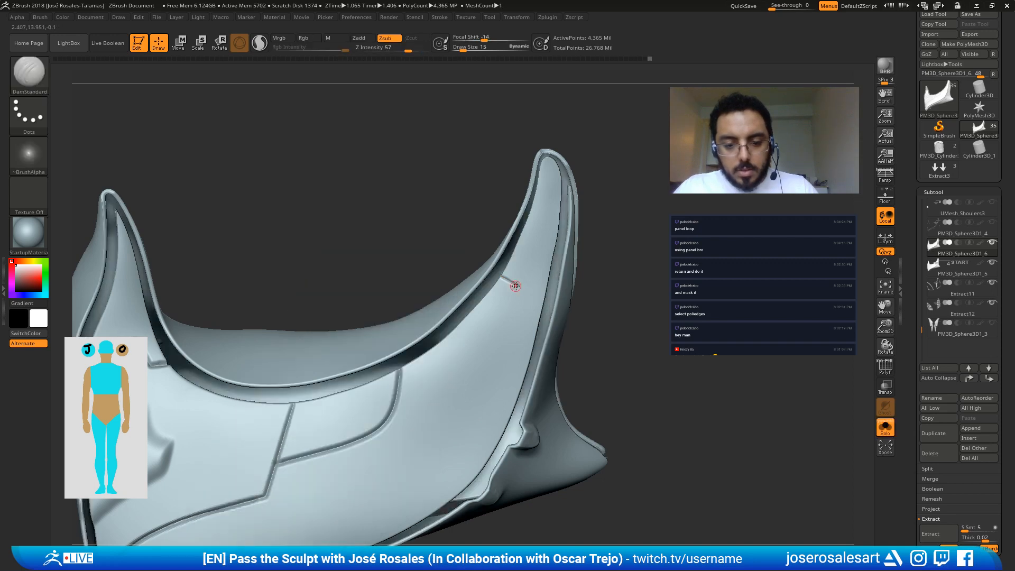
pyautogui.press('s')
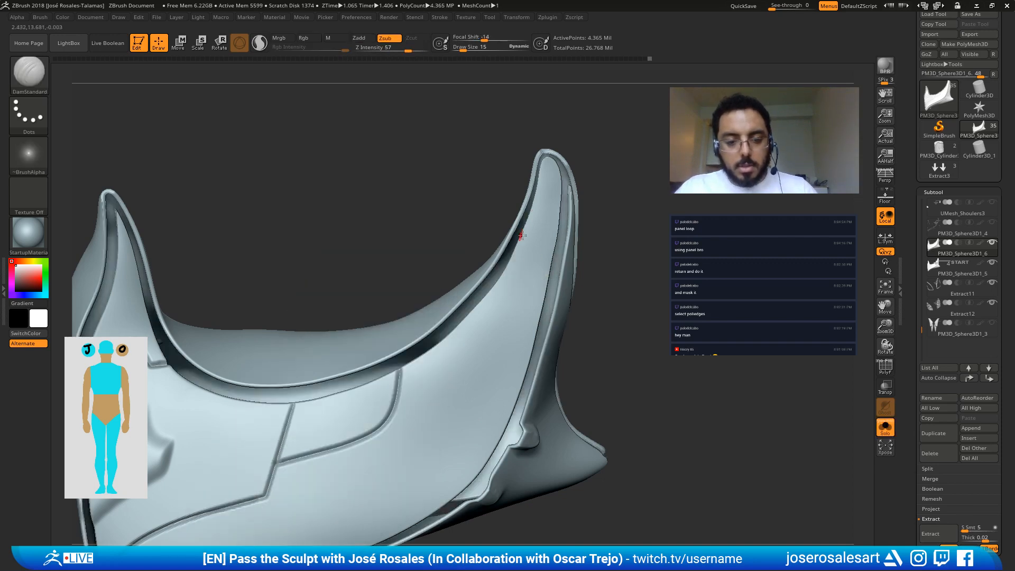
# Step: Carve a notched DamStandard panel line across the inner face of the collar's tall horn at Draw Size 19
pyautogui.press('s')
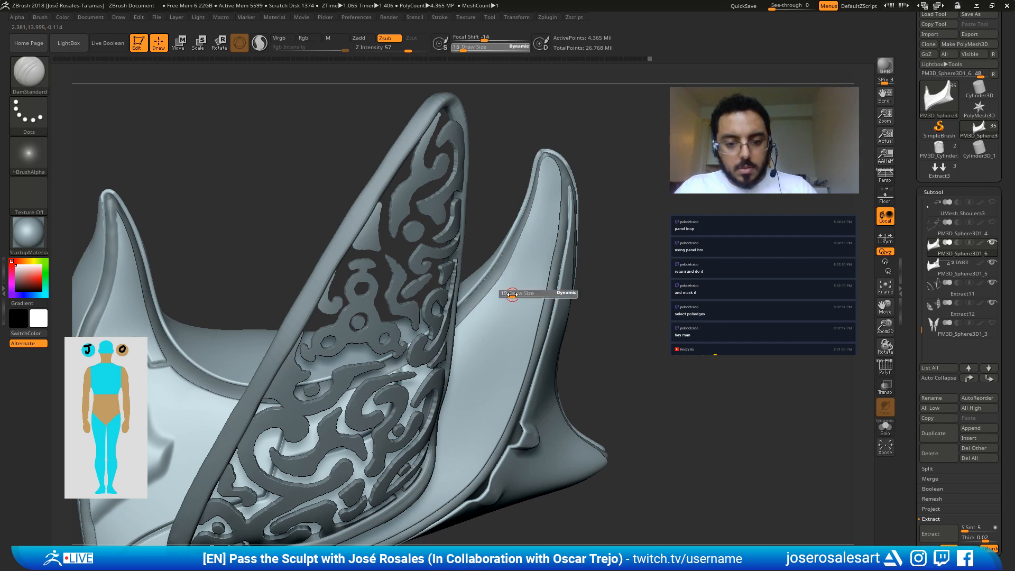
pyautogui.moveTo(513, 295)
pyautogui.mouseDown()
pyautogui.moveTo(511, 266)
pyautogui.moveTo(555, 278)
pyautogui.moveTo(562, 226)
pyautogui.moveTo(580, 261)
pyautogui.moveTo(531, 241)
pyautogui.mouseUp()
pyautogui.press('s')
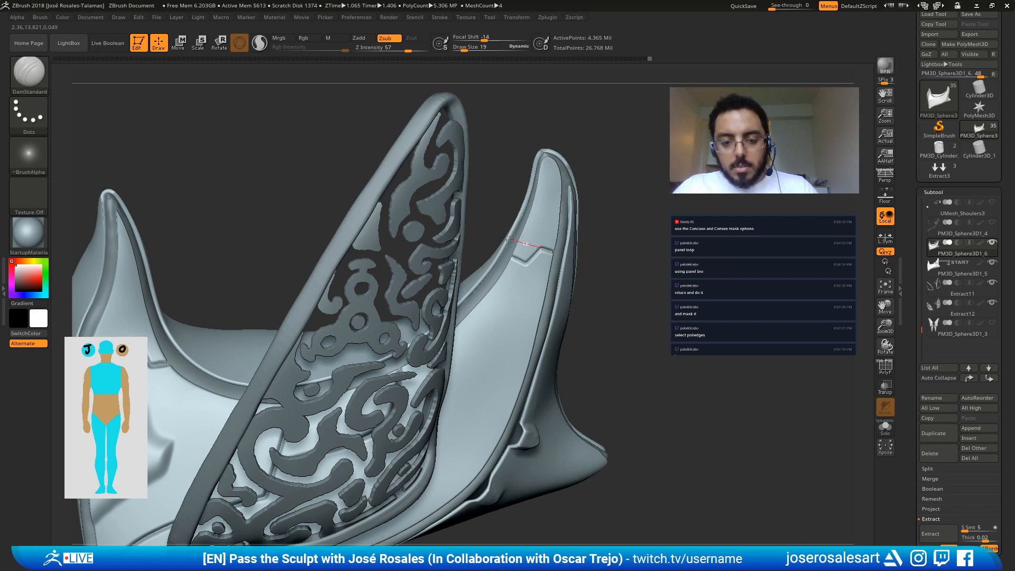
pyautogui.moveTo(536, 248)
pyautogui.mouseDown()
pyautogui.moveTo(505, 281)
pyautogui.moveTo(512, 267)
pyautogui.moveTo(472, 244)
pyautogui.mouseUp()
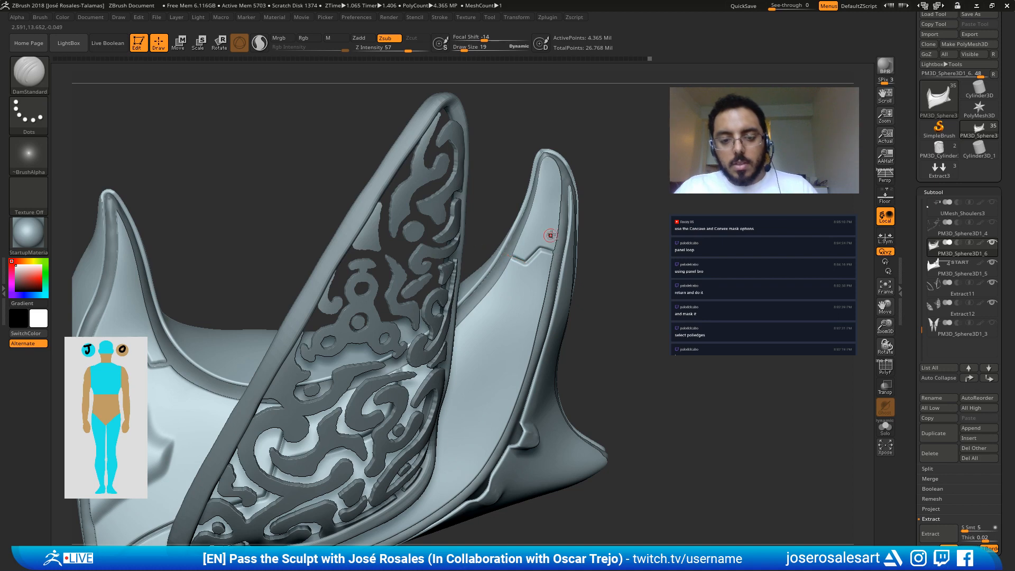
# Step: Mask a small round spot just below the notched panel line on the tall horn's inner face and invert the mask
pyautogui.moveTo(549, 233)
pyautogui.mouseDown(button='right')
pyautogui.moveTo(450, 291)
pyautogui.moveTo(562, 195)
pyautogui.mouseUp(button='right')
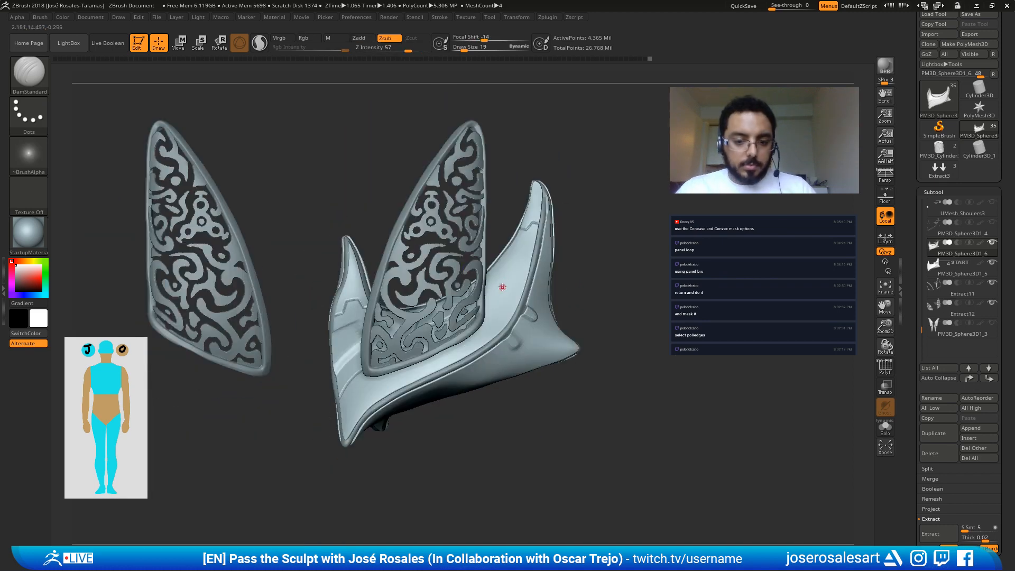
pyautogui.keyDown('ctrl'); pyautogui.moveTo(524, 261); pyautogui.dragTo(538, 238, button='right'); pyautogui.keyUp('ctrl')
pyautogui.press('ctrl')
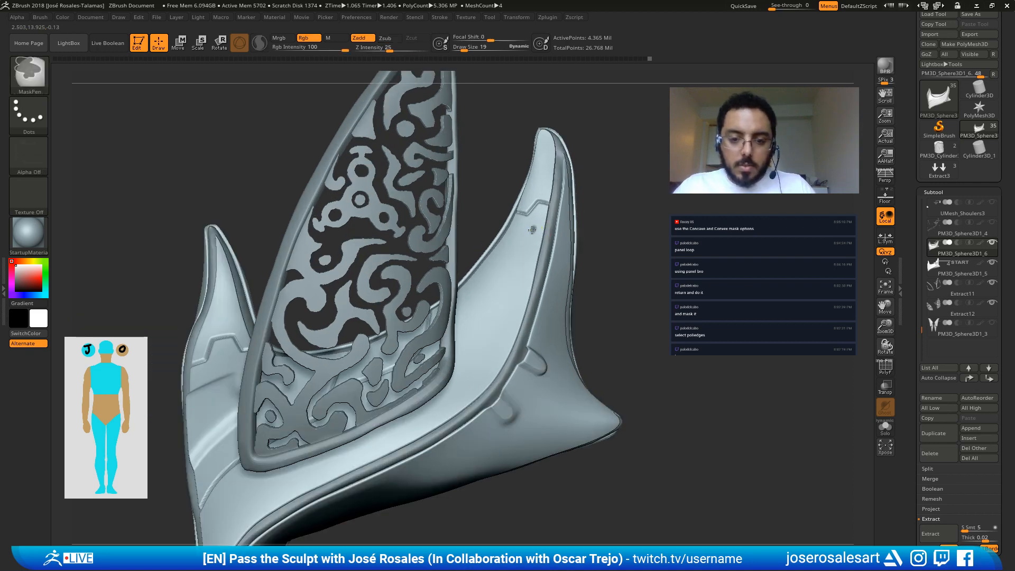
pyautogui.keyDown('ctrl'); pyautogui.click(533, 231); pyautogui.keyUp('ctrl')
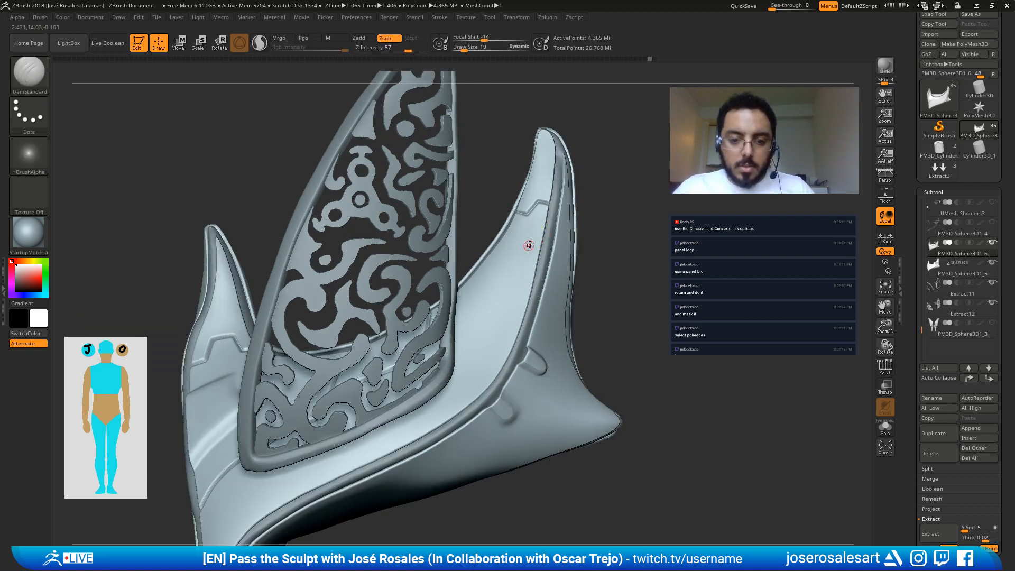
pyautogui.press('ctrl')
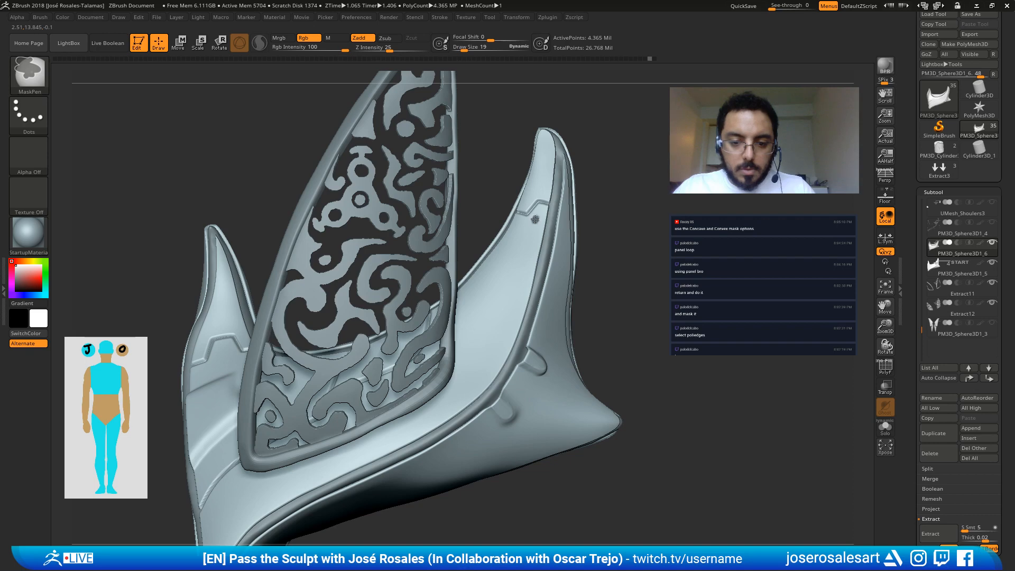
pyautogui.keyDown('ctrl'); pyautogui.click(586, 285); pyautogui.keyUp('ctrl')
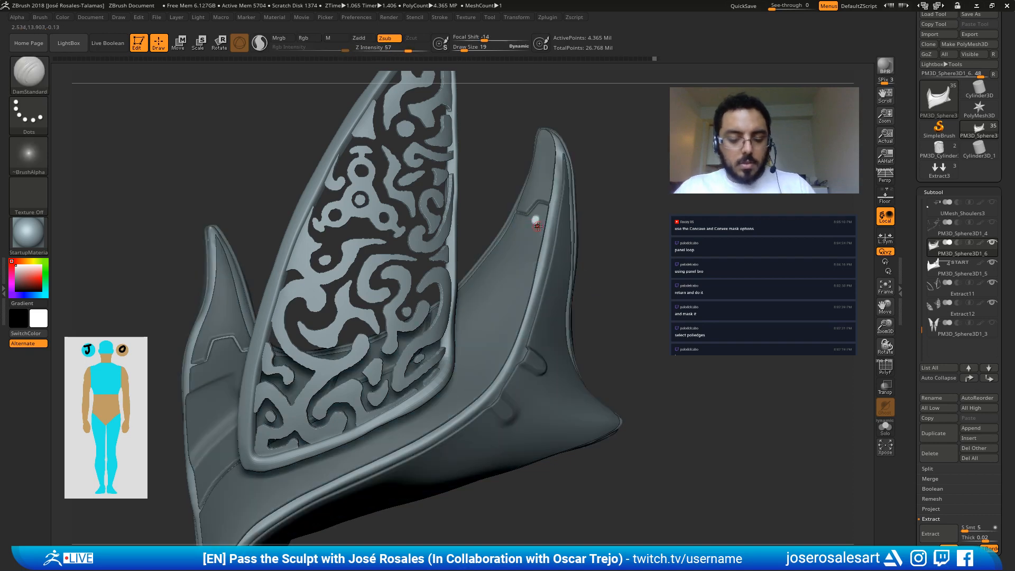
# Step: Raise the unmasked spot on the horn into a small round rivet with ClayBuildup and clear the mask
pyautogui.press('b')
pyautogui.press('c')
pyautogui.press('b')
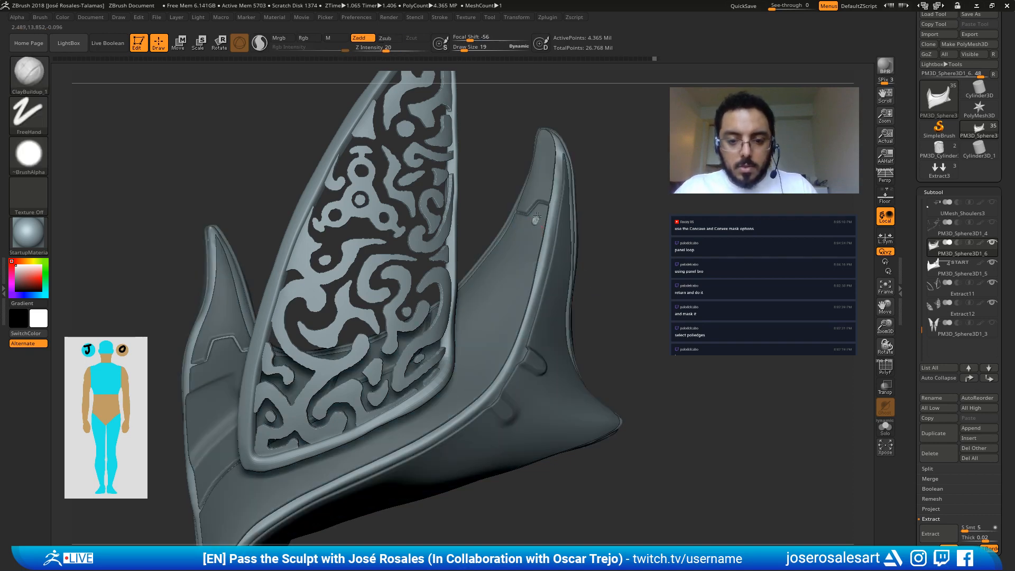
pyautogui.moveTo(539, 226); pyautogui.dragTo(536, 221)
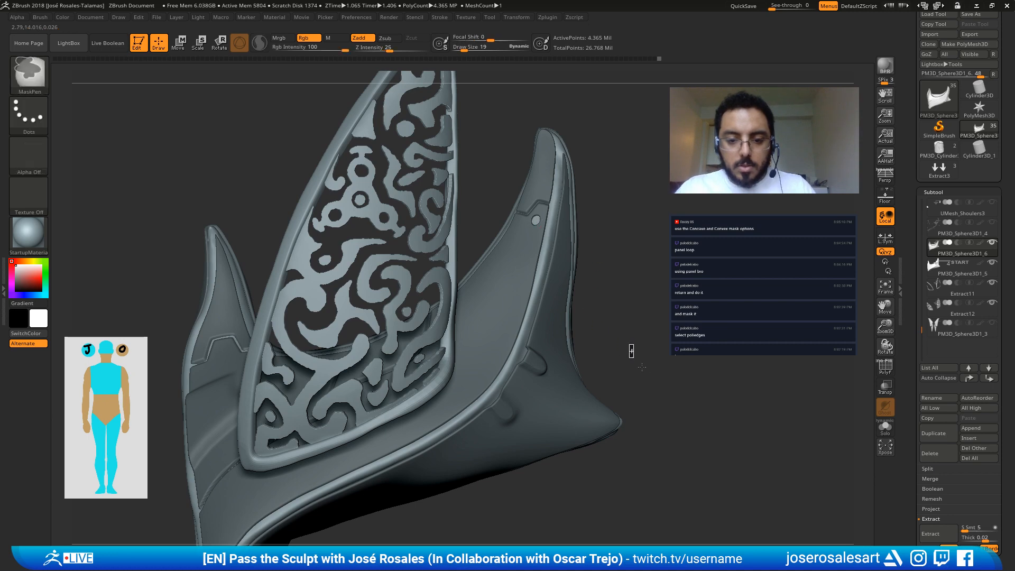
pyautogui.keyDown('ctrl'); pyautogui.click(635, 329); pyautogui.keyUp('ctrl')
pyautogui.keyDown('alt'); pyautogui.moveTo(617, 327); pyautogui.dragTo(539, 318); pyautogui.keyUp('alt')
pyautogui.keyDown('alt'); pyautogui.moveTo(461, 338); pyautogui.dragTo(492, 358); pyautogui.keyUp('alt')
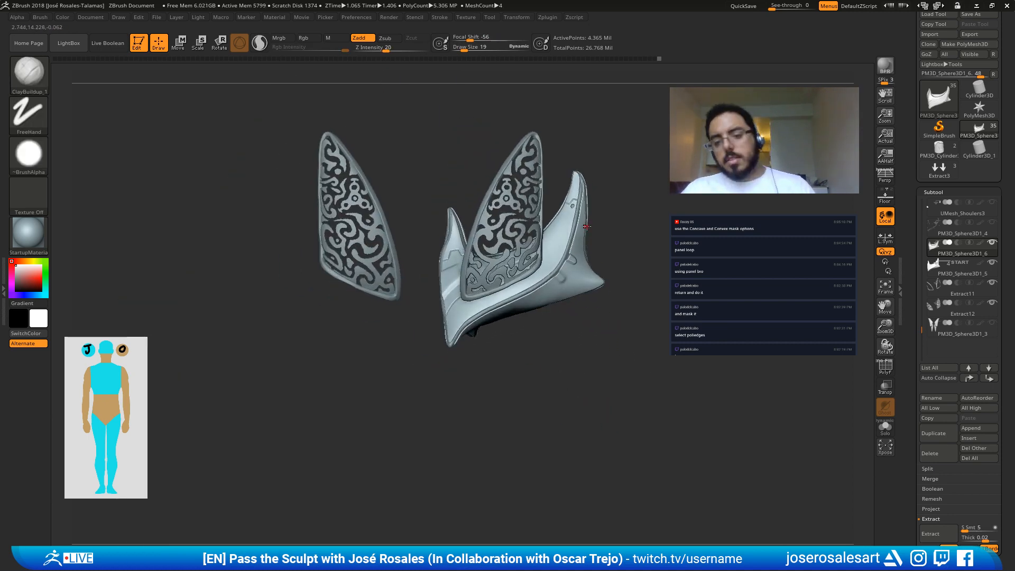
pyautogui.moveTo(518, 297)
pyautogui.keyDown('alt'); pyautogui.mouseDown()
pyautogui.moveTo(462, 343)
pyautogui.moveTo(471, 306)
pyautogui.moveTo(507, 393)
pyautogui.moveTo(373, 433)
pyautogui.moveTo(408, 344)
pyautogui.moveTo(417, 359)
pyautogui.moveTo(425, 299)
pyautogui.moveTo(432, 348)
pyautogui.moveTo(442, 328)
pyautogui.moveTo(443, 347)
pyautogui.mouseUp(); pyautogui.keyUp('alt')
# Step: Inflate the unmasked rounded corner at the collar's lower tip with the Inflat brush at Draw Size 258, undoing the extra stroke
pyautogui.moveTo(443, 307)
pyautogui.mouseDown(button='right')
pyautogui.moveTo(411, 349)
pyautogui.moveTo(403, 303)
pyautogui.moveTo(463, 283)
pyautogui.mouseUp(button='right')
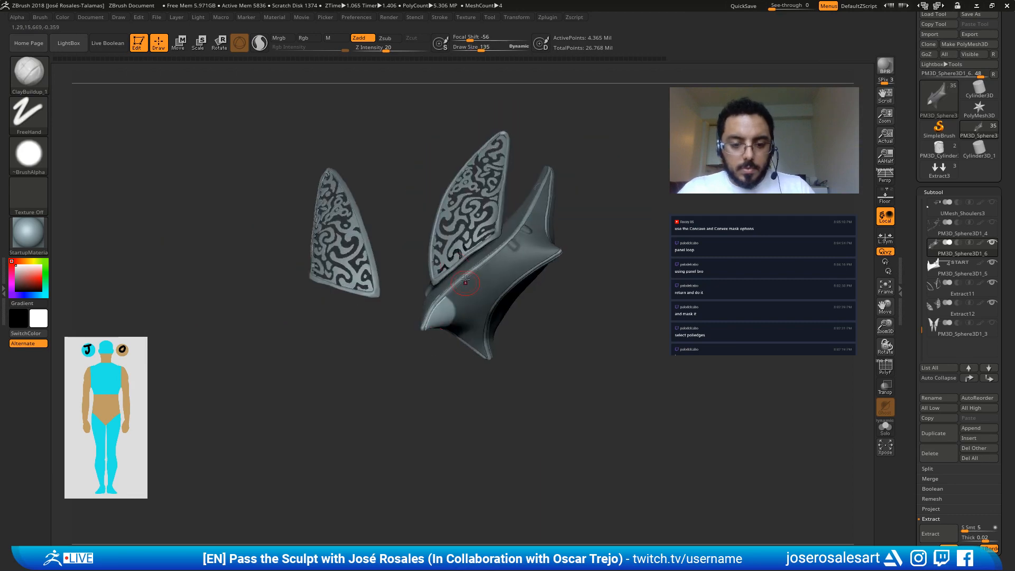
pyautogui.moveTo(440, 327)
pyautogui.mouseDown(button='right')
pyautogui.moveTo(444, 345)
pyautogui.moveTo(461, 349)
pyautogui.moveTo(444, 344)
pyautogui.mouseUp(button='right')
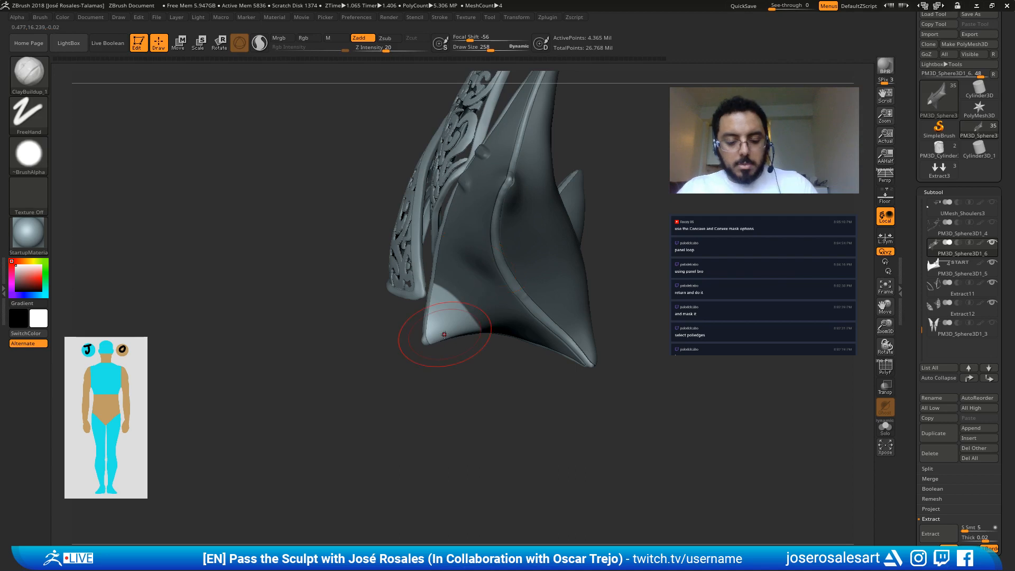
pyautogui.press('b')
pyautogui.press('i')
pyautogui.press('n')
pyautogui.moveTo(447, 323); pyautogui.dragTo(446, 328)
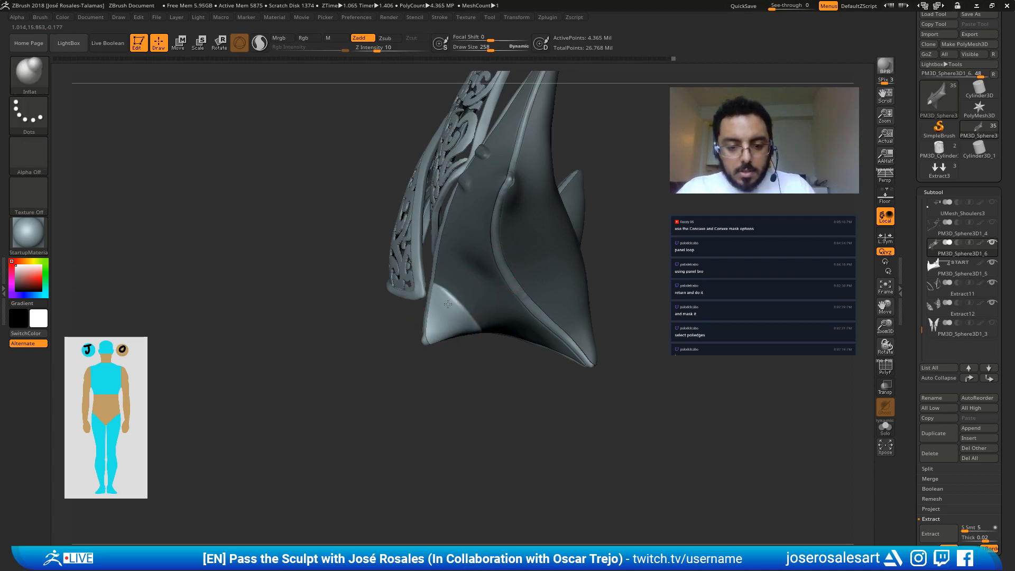
pyautogui.moveTo(455, 334); pyautogui.dragTo(442, 307, button='right')
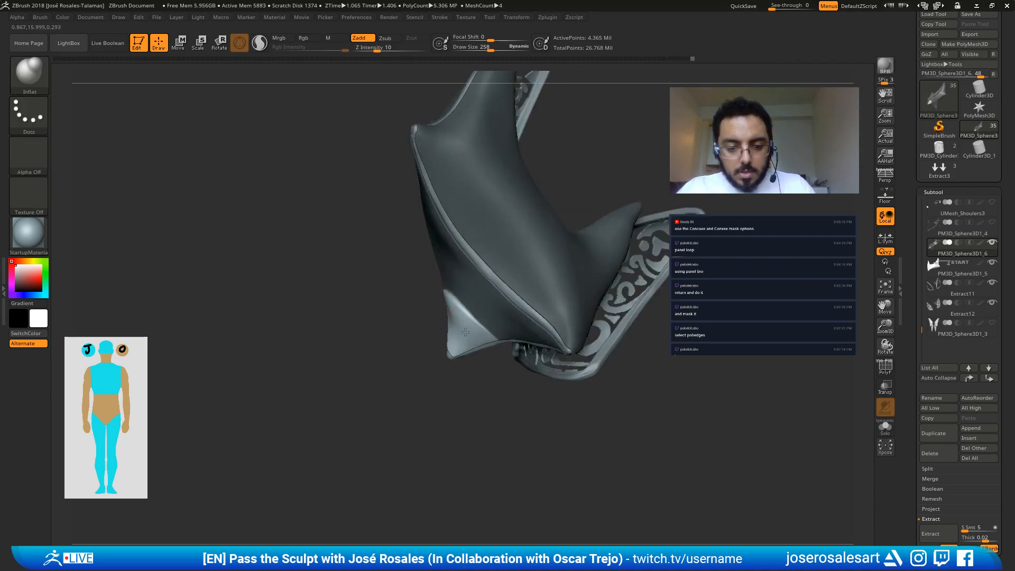
pyautogui.moveTo(488, 334); pyautogui.dragTo(438, 318, button='right')
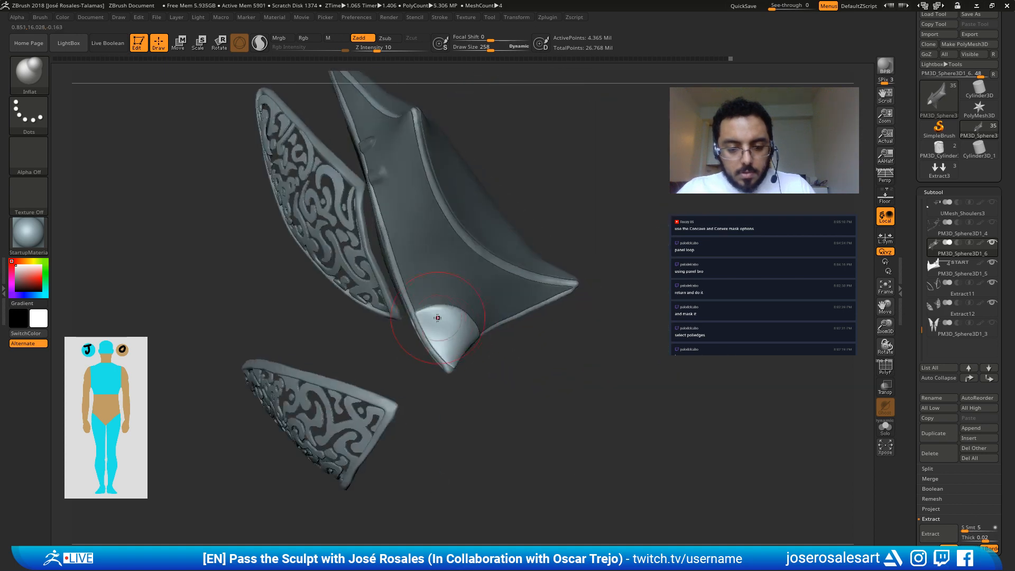
pyautogui.moveTo(447, 365); pyautogui.dragTo(459, 329, button='right')
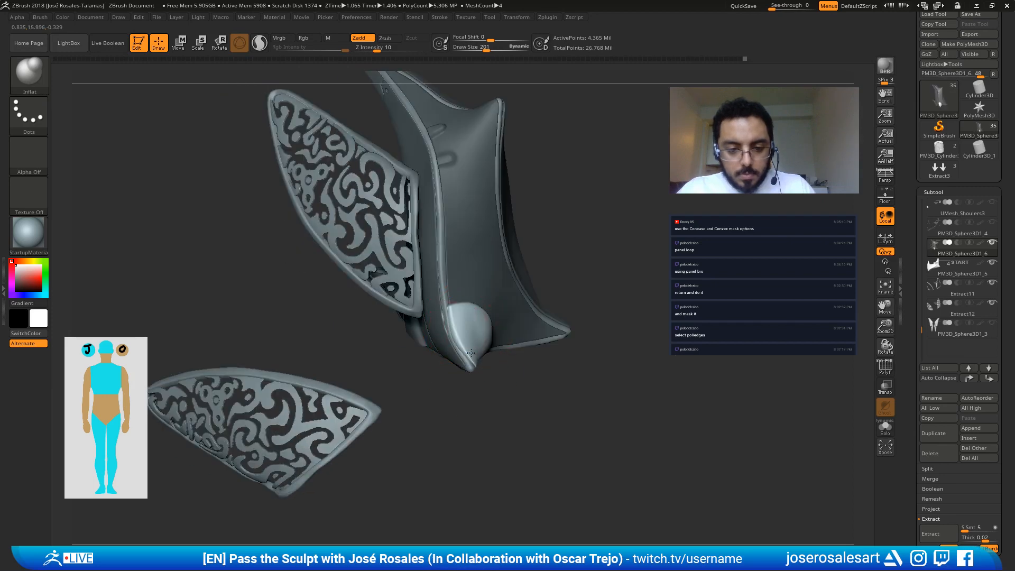
pyautogui.moveTo(471, 352); pyautogui.dragTo(482, 335)
pyautogui.hotkey('ctrl', 'z')
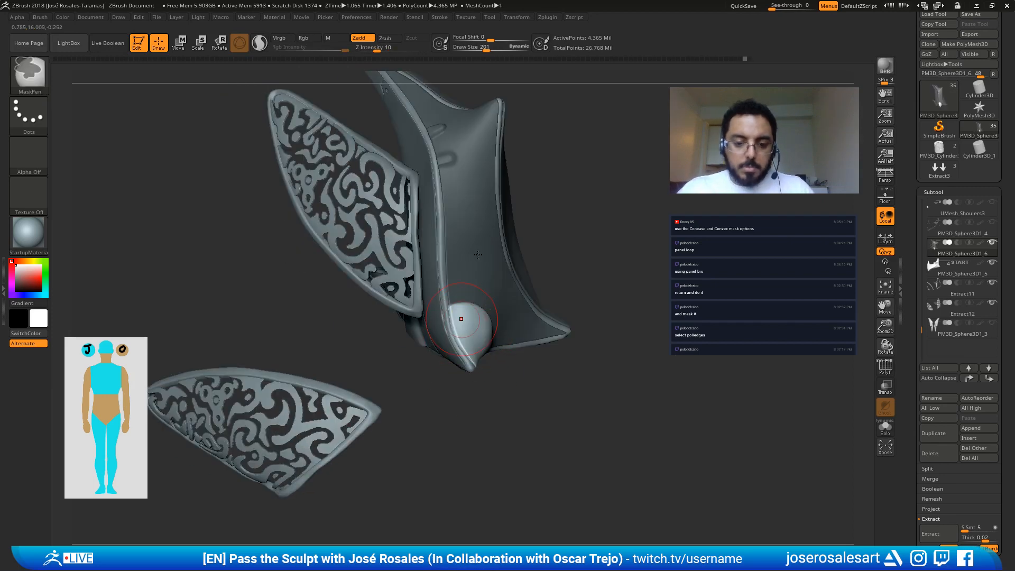
# Step: Set the Standard brush to the Dots stroke with no alpha, Draw Size 39 and Focal Shift 0
pyautogui.keyDown('ctrl'); pyautogui.moveTo(478, 254); pyautogui.dragTo(505, 324, button='right'); pyautogui.keyUp('ctrl')
pyautogui.press('1')
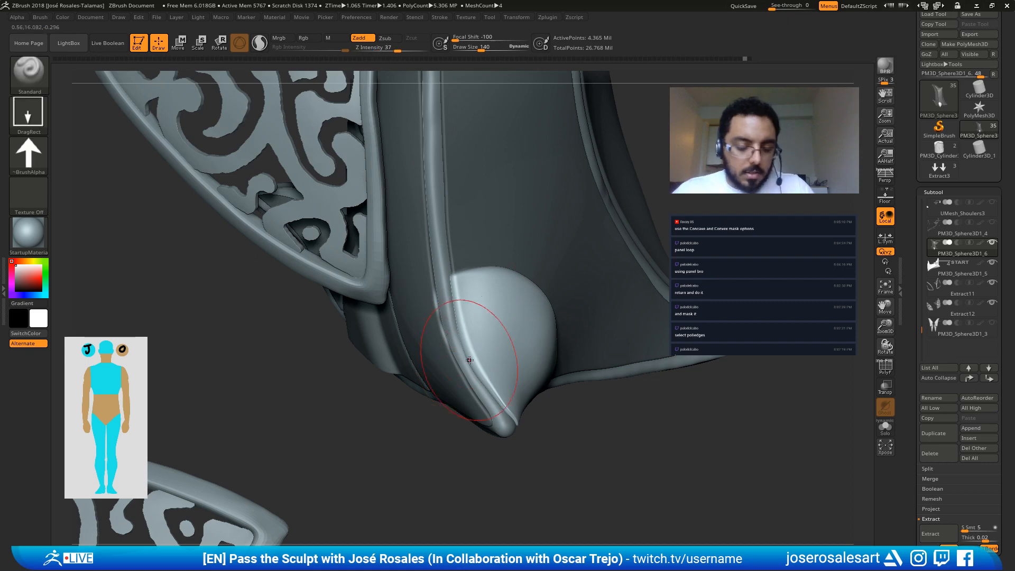
pyautogui.press('s')
pyautogui.moveTo(469, 360); pyautogui.dragTo(459, 360)
pyautogui.click(43, 122)
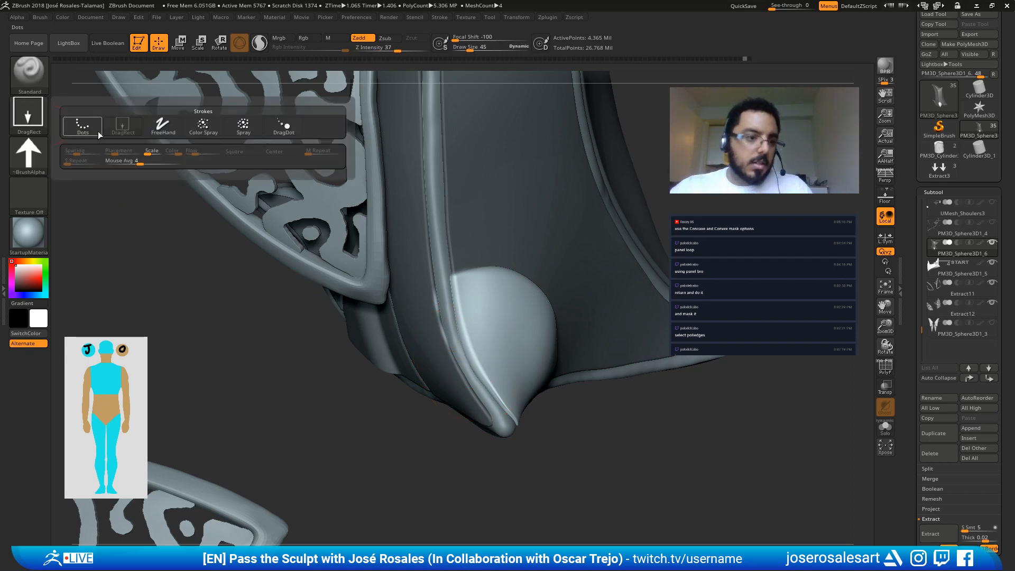
pyautogui.click(98, 132)
pyautogui.click(45, 154)
pyautogui.click(83, 166)
pyautogui.press('s')
pyautogui.moveTo(458, 361); pyautogui.dragTo(459, 341)
pyautogui.press('s')
pyautogui.click(490, 39)
pyautogui.write('0')
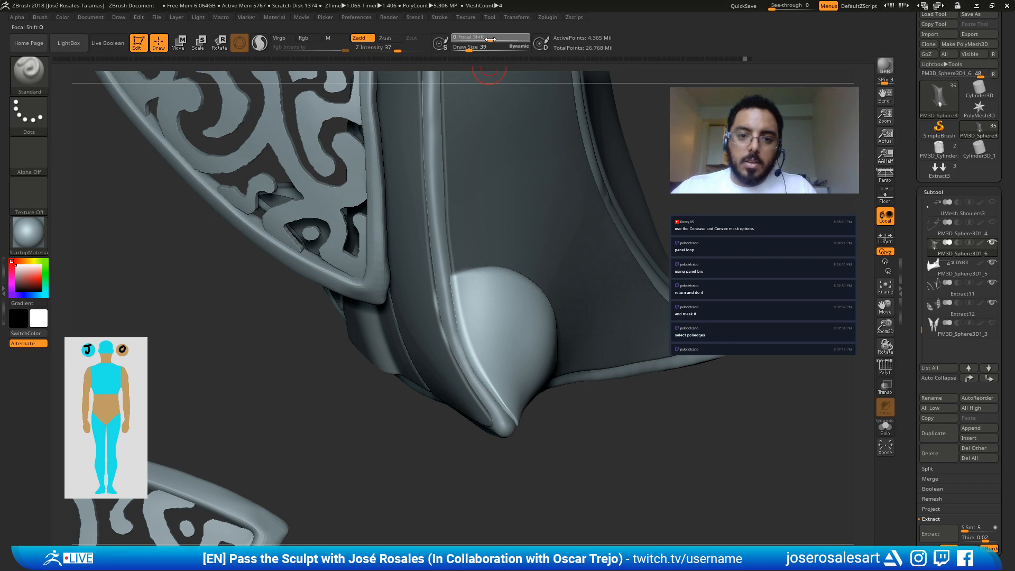
pyautogui.press('Return')
# Step: Build up the raised corner's edge along the collar rim with the Standard brush and smooth the transition
pyautogui.moveTo(415, 347); pyautogui.dragTo(457, 358, button='right')
pyautogui.moveTo(467, 313); pyautogui.dragTo(510, 421)
pyautogui.moveTo(493, 376); pyautogui.dragTo(449, 365, button='right')
pyautogui.keyDown('shift'); pyautogui.moveTo(477, 340); pyautogui.dragTo(498, 385); pyautogui.keyUp('shift')
# Step: Build up the raised corner's lower edge beside the rim with the Standard brush at Draw Size 26 and smooth it
pyautogui.moveTo(498, 347); pyautogui.dragTo(480, 437, button='right')
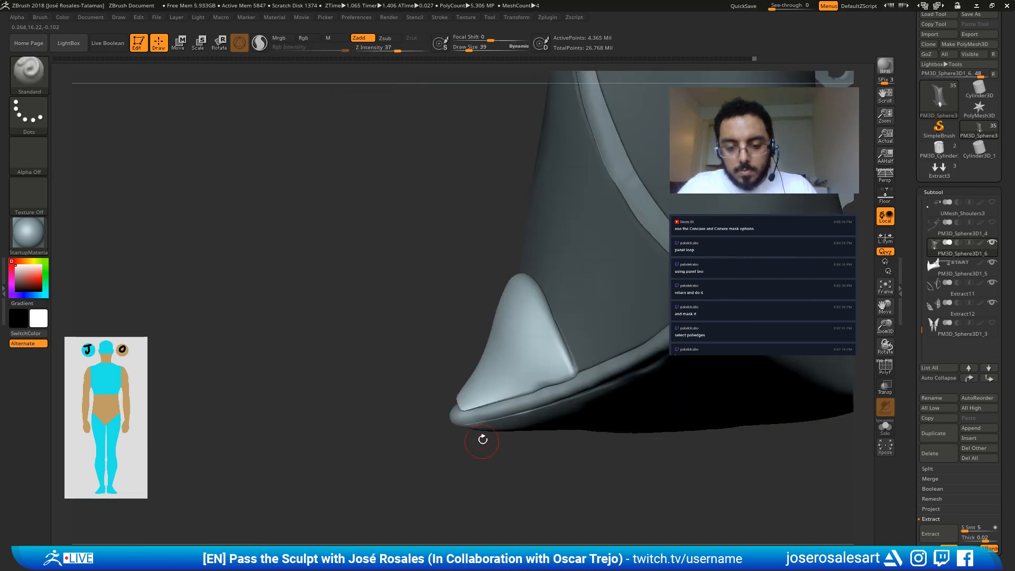
pyautogui.press('s')
pyautogui.moveTo(515, 384); pyautogui.dragTo(512, 385)
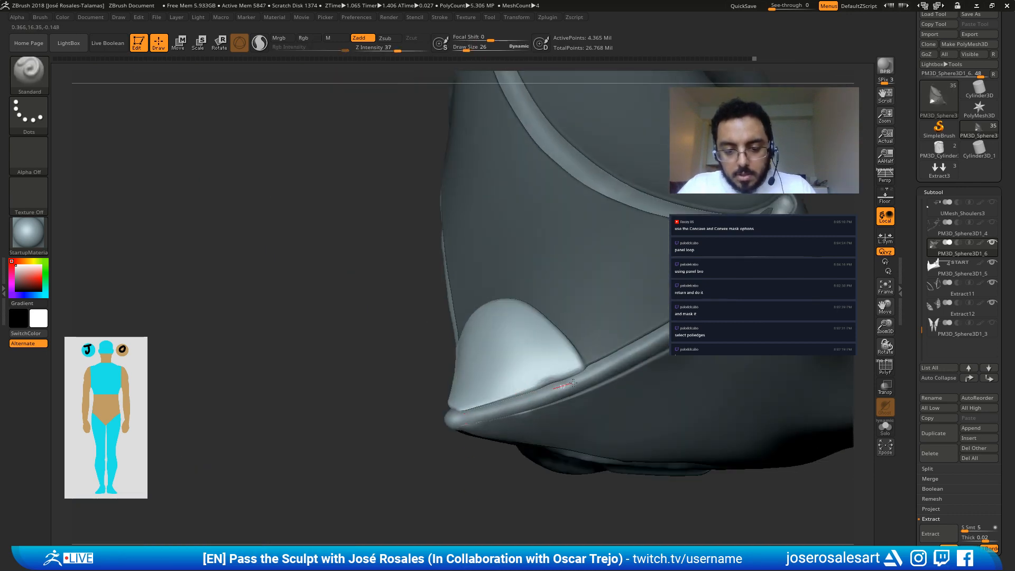
pyautogui.moveTo(603, 365)
pyautogui.mouseDown()
pyautogui.moveTo(504, 400)
pyautogui.moveTo(593, 360)
pyautogui.moveTo(518, 393)
pyautogui.mouseUp()
pyautogui.moveTo(442, 414); pyautogui.dragTo(516, 375, button='right')
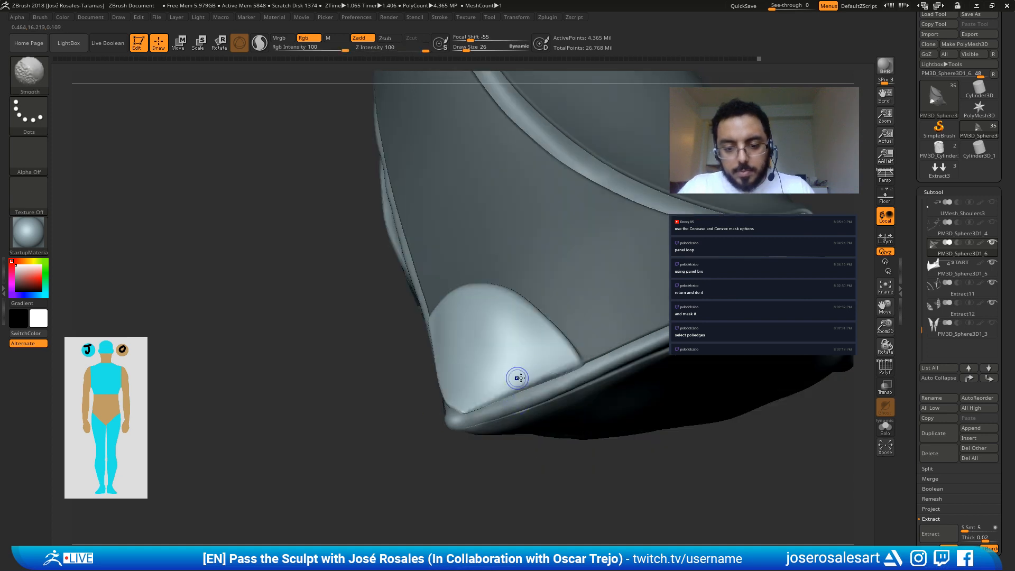
pyautogui.press('shift')
pyautogui.moveTo(566, 335); pyautogui.dragTo(479, 282, button='right')
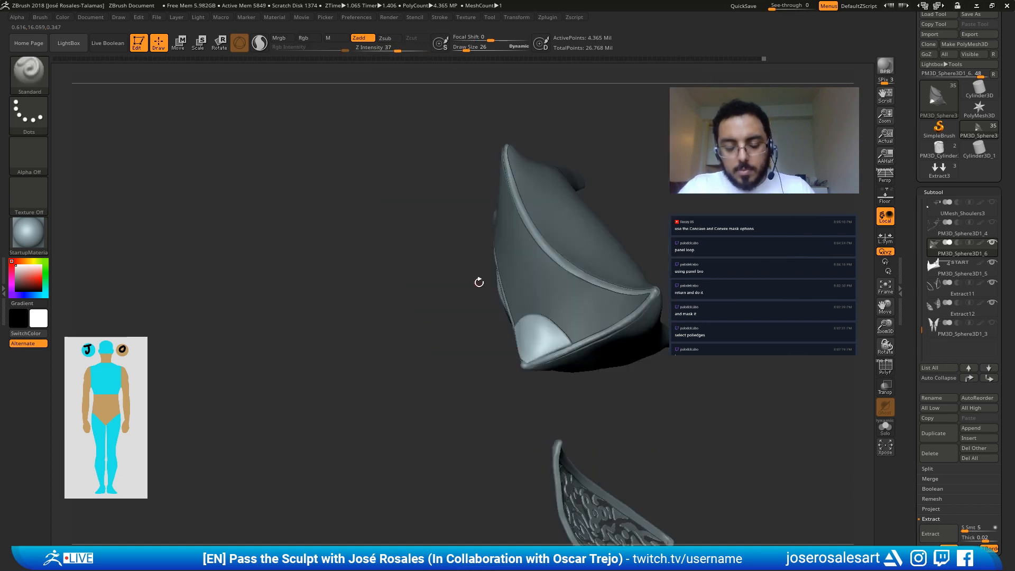
# Step: Carve the raised corner's curved boundary with DamStandard at Draw Size 48 and smooth its jagged edge
pyautogui.moveTo(475, 347)
pyautogui.mouseDown(button='right')
pyautogui.moveTo(577, 378)
pyautogui.moveTo(561, 346)
pyautogui.moveTo(503, 391)
pyautogui.moveTo(360, 431)
pyautogui.mouseUp(button='right')
pyautogui.keyDown('ctrl'); pyautogui.keyDown('shift'); pyautogui.click(577, 378); pyautogui.keyUp('shift'); pyautogui.keyUp('ctrl')
pyautogui.press('b')
pyautogui.press('d')
pyautogui.press('s')
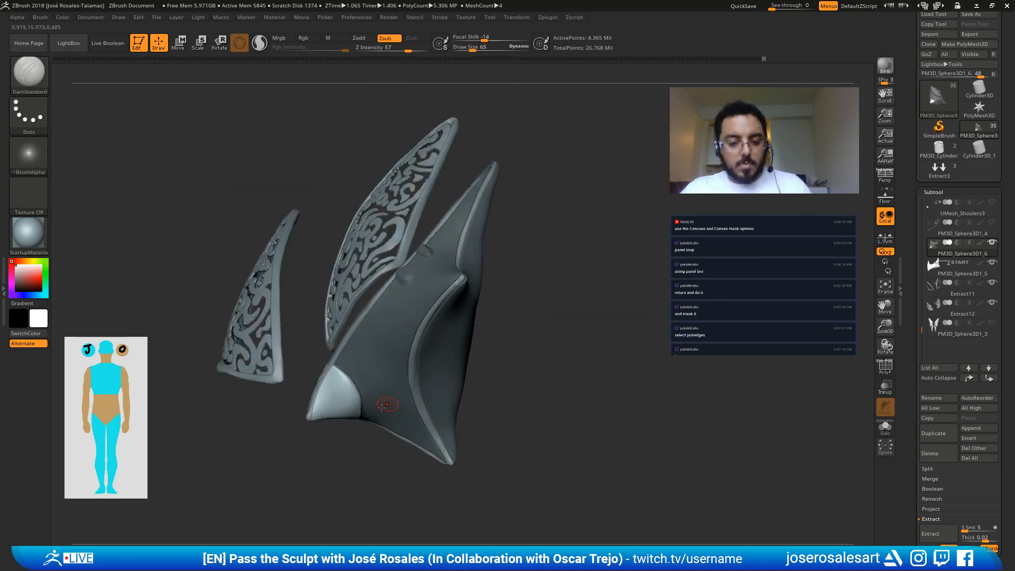
pyautogui.moveTo(334, 384)
pyautogui.keyDown('ctrl'); pyautogui.mouseDown(button='right')
pyautogui.moveTo(370, 403)
pyautogui.moveTo(314, 395)
pyautogui.mouseUp(button='right'); pyautogui.keyUp('ctrl')
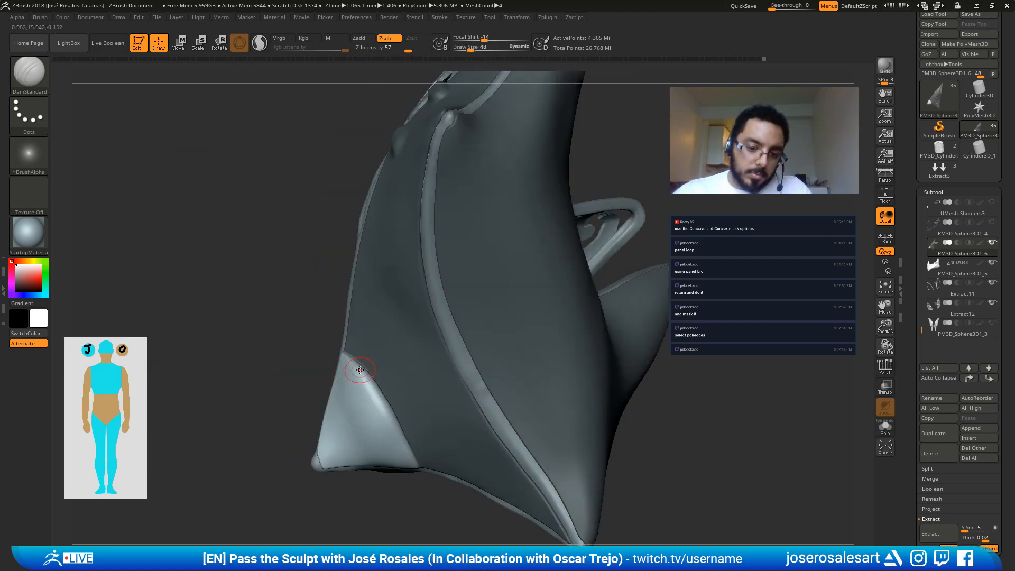
pyautogui.moveTo(344, 357); pyautogui.dragTo(418, 458)
pyautogui.moveTo(418, 458); pyautogui.dragTo(383, 423, button='right')
pyautogui.keyDown('ctrl'); pyautogui.moveTo(383, 423); pyautogui.dragTo(364, 383, button='right'); pyautogui.keyUp('ctrl')
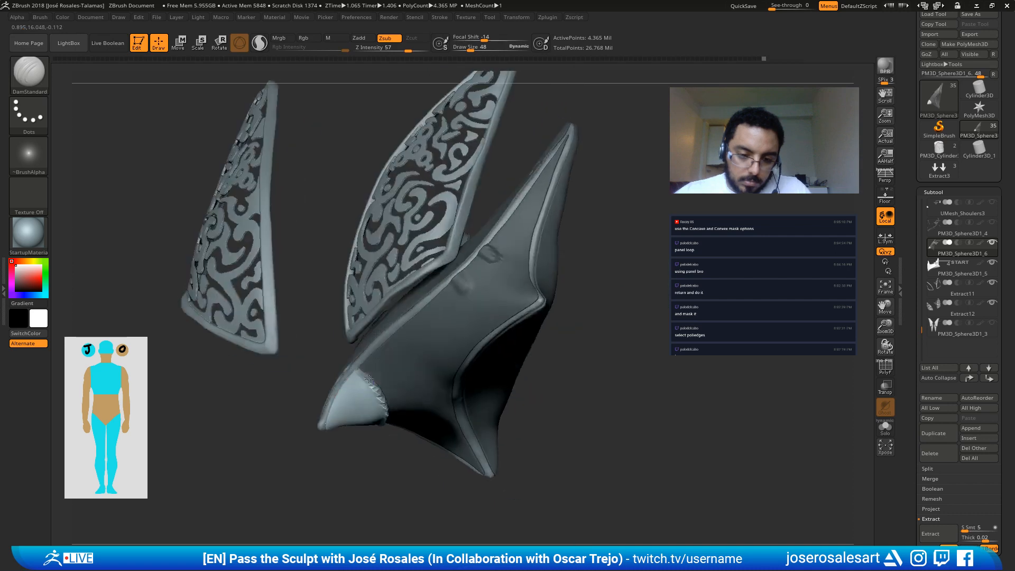
pyautogui.keyDown('shift'); pyautogui.moveTo(364, 381); pyautogui.dragTo(359, 377); pyautogui.keyUp('shift')
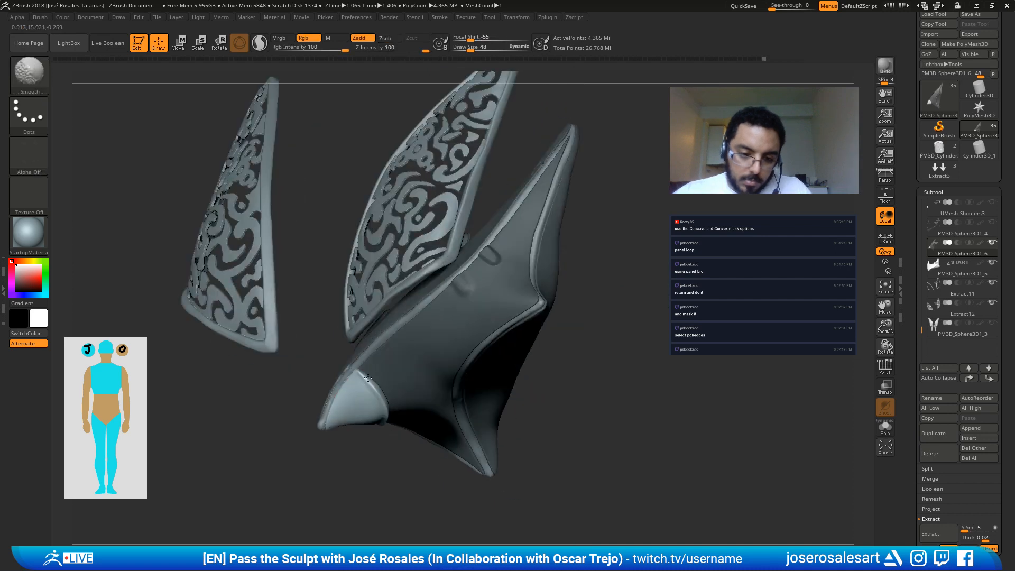
pyautogui.moveTo(376, 394); pyautogui.dragTo(381, 422, button='right')
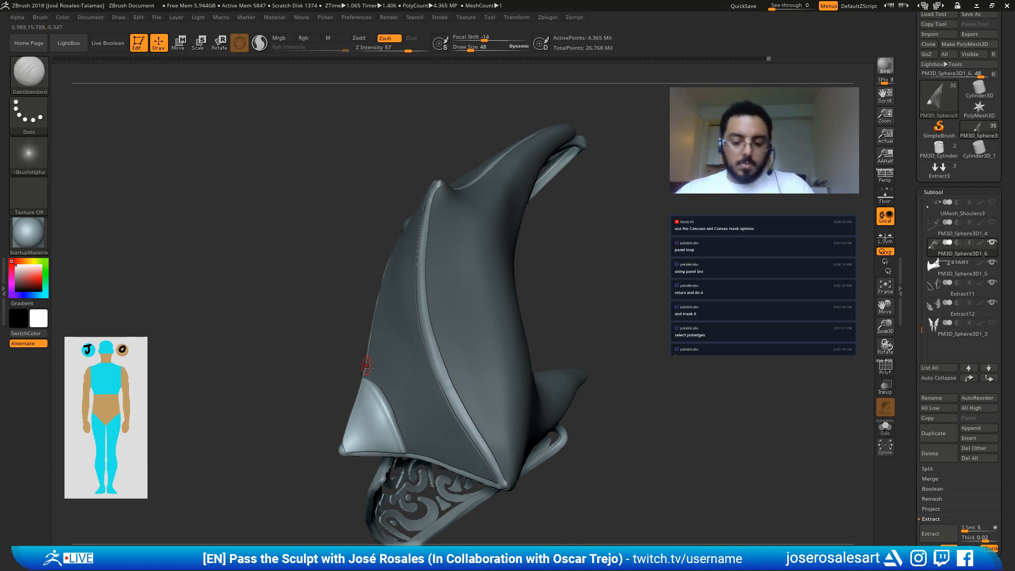
# Step: Flatten the outer face of the raised corner with TrimDynamic at Draw Size 114
pyautogui.press('2')
pyautogui.press('s')
pyautogui.moveTo(355, 388); pyautogui.dragTo(363, 388)
pyautogui.moveTo(355, 394)
pyautogui.mouseDown(button='right')
pyautogui.moveTo(418, 402)
pyautogui.moveTo(370, 411)
pyautogui.mouseUp(button='right')
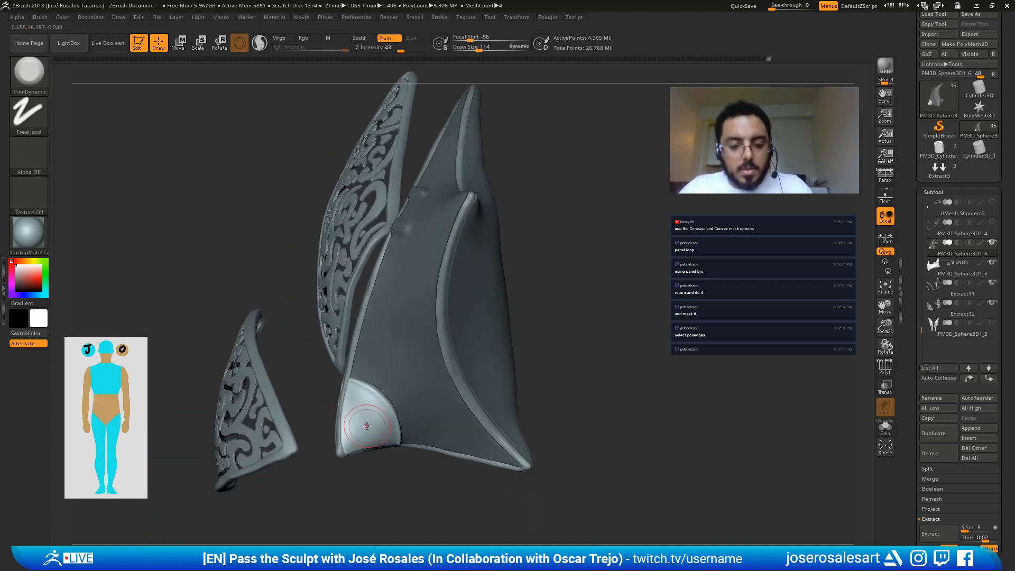
pyautogui.moveTo(350, 407); pyautogui.dragTo(353, 392)
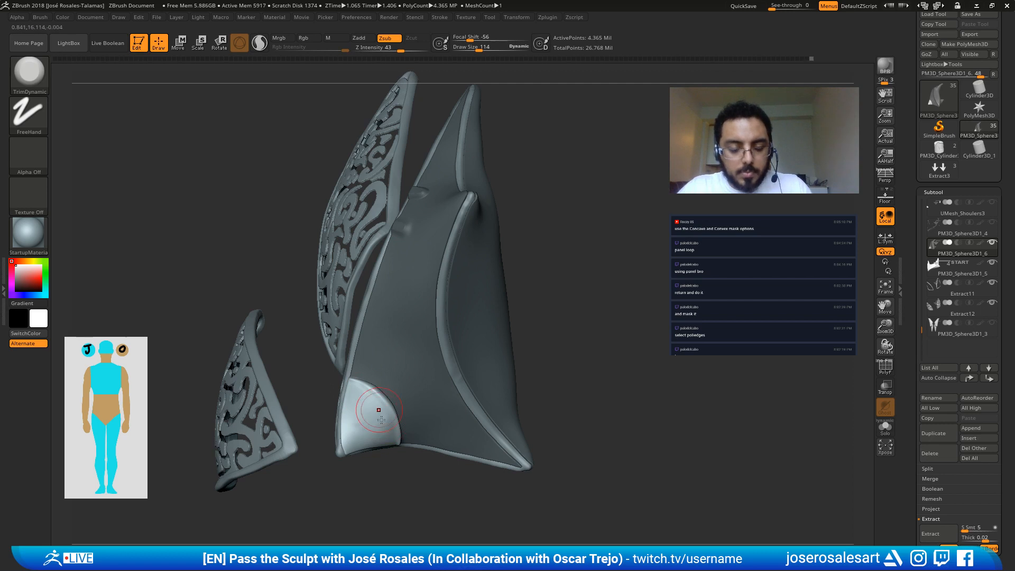
pyautogui.moveTo(381, 418); pyautogui.dragTo(372, 395, button='right')
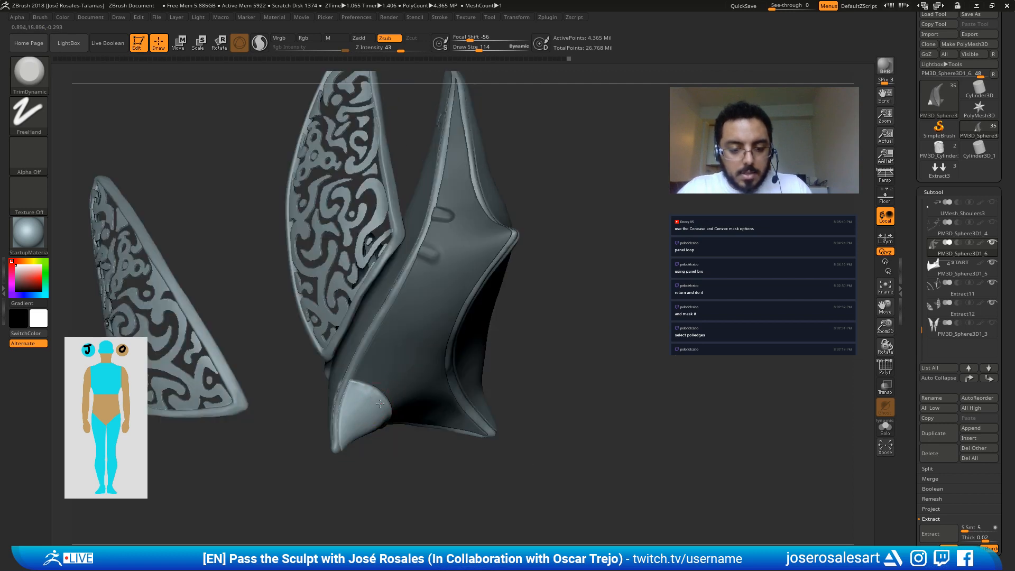
pyautogui.press('ctrl')
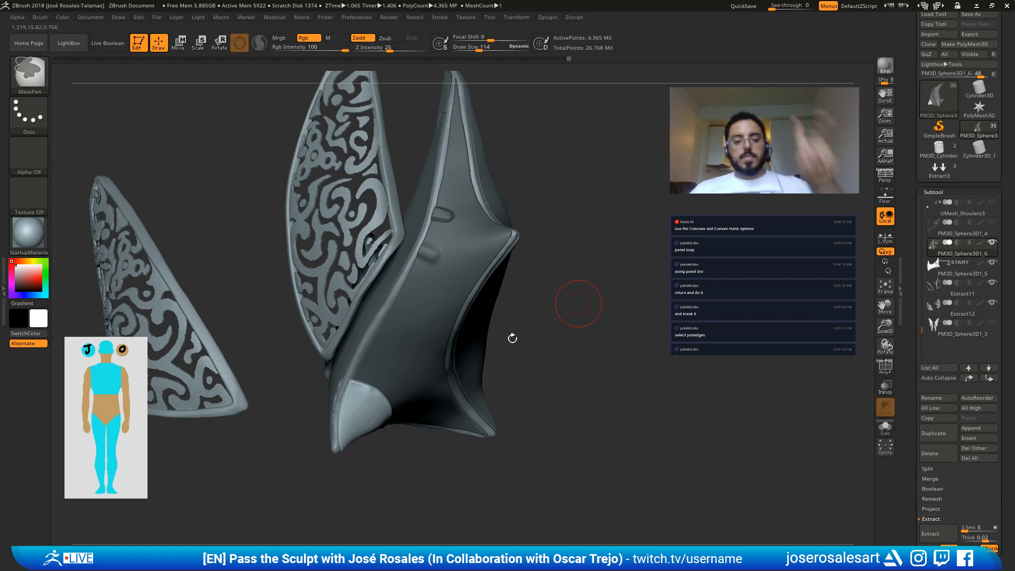
# Step: Trim the raised corner's surface near the lower rim with TrimDynamic and clear the mask from the collar
pyautogui.moveTo(339, 464)
pyautogui.mouseDown(button='right')
pyautogui.moveTo(406, 356)
pyautogui.moveTo(374, 427)
pyautogui.mouseUp(button='right')
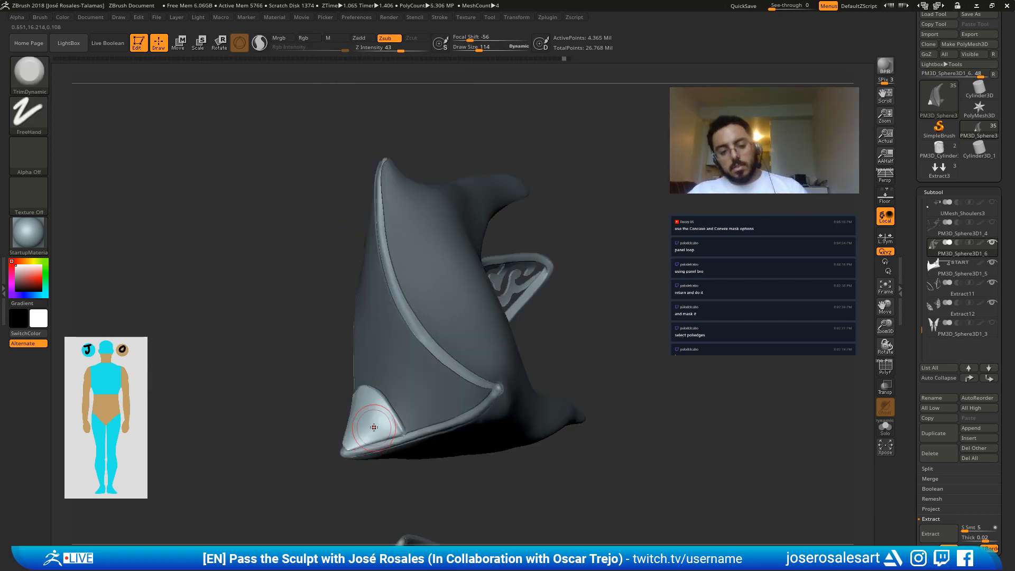
pyautogui.moveTo(360, 433); pyautogui.dragTo(389, 421)
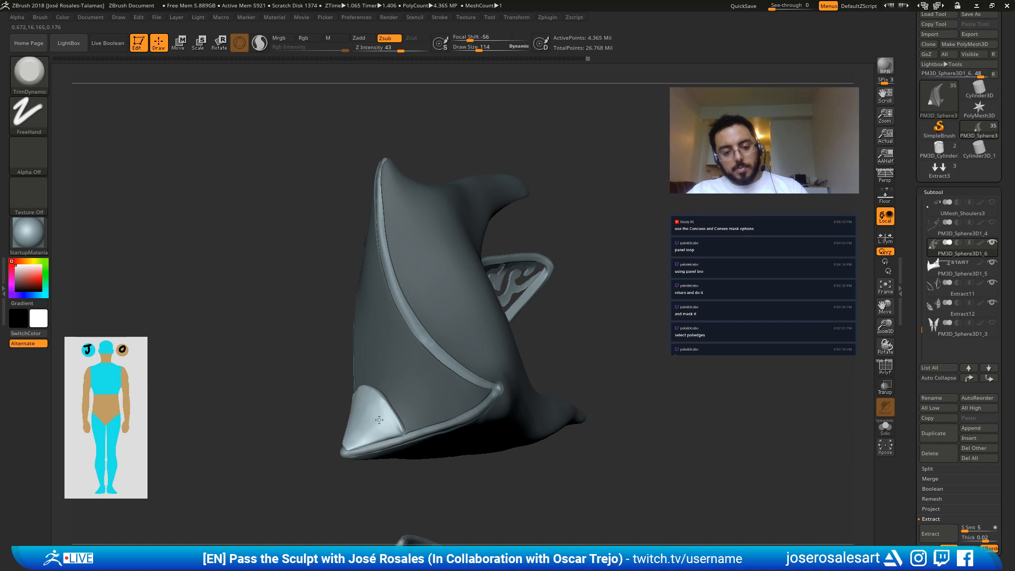
pyautogui.moveTo(385, 426); pyautogui.dragTo(366, 419)
pyautogui.moveTo(366, 418)
pyautogui.mouseDown(button='right')
pyautogui.moveTo(359, 410)
pyautogui.moveTo(393, 440)
pyautogui.moveTo(360, 423)
pyautogui.moveTo(365, 404)
pyautogui.mouseUp(button='right')
pyautogui.moveTo(369, 363)
pyautogui.keyDown('alt'); pyautogui.mouseDown(button='right')
pyautogui.moveTo(432, 317)
pyautogui.moveTo(475, 399)
pyautogui.moveTo(475, 370)
pyautogui.moveTo(482, 377)
pyautogui.moveTo(399, 315)
pyautogui.moveTo(466, 304)
pyautogui.mouseUp(button='right'); pyautogui.keyUp('alt')
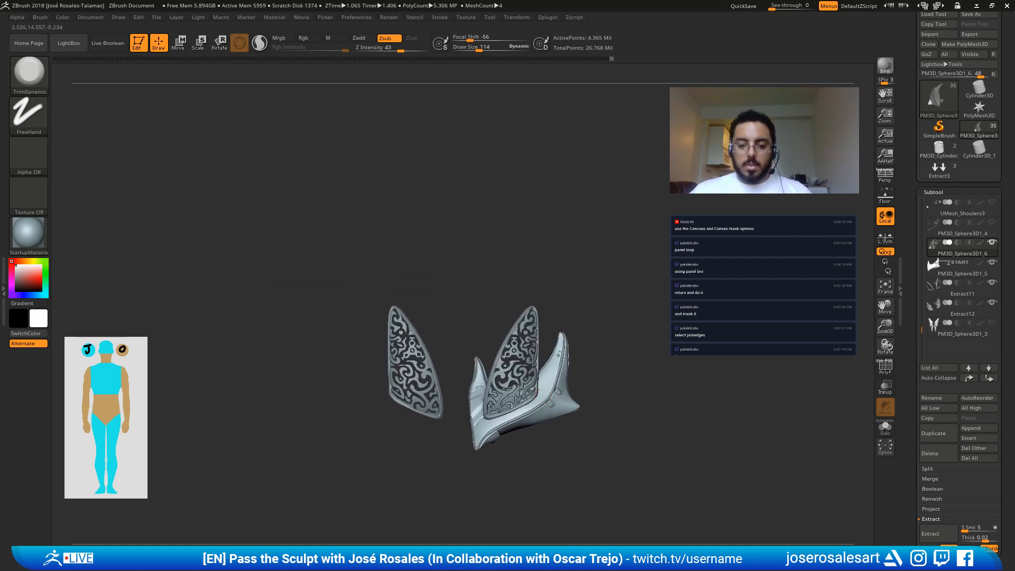
pyautogui.click(935, 249)
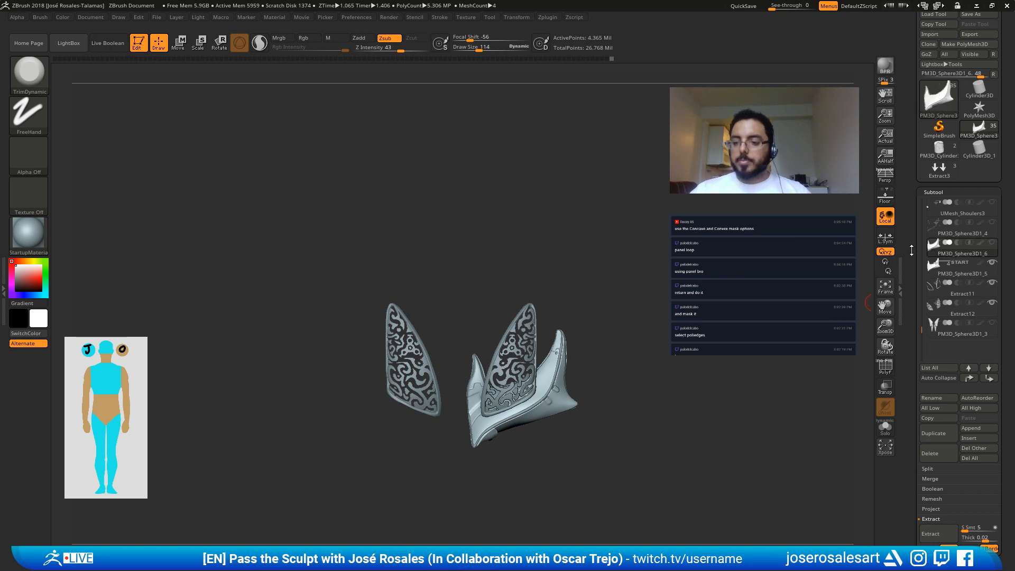
# Step: Isolate the thin outline subtool PM3D_Sphere3D1_4 to check it and delete it from the tool
pyautogui.hotkey('shift', 's')
pyautogui.hotkey('shift', 's')
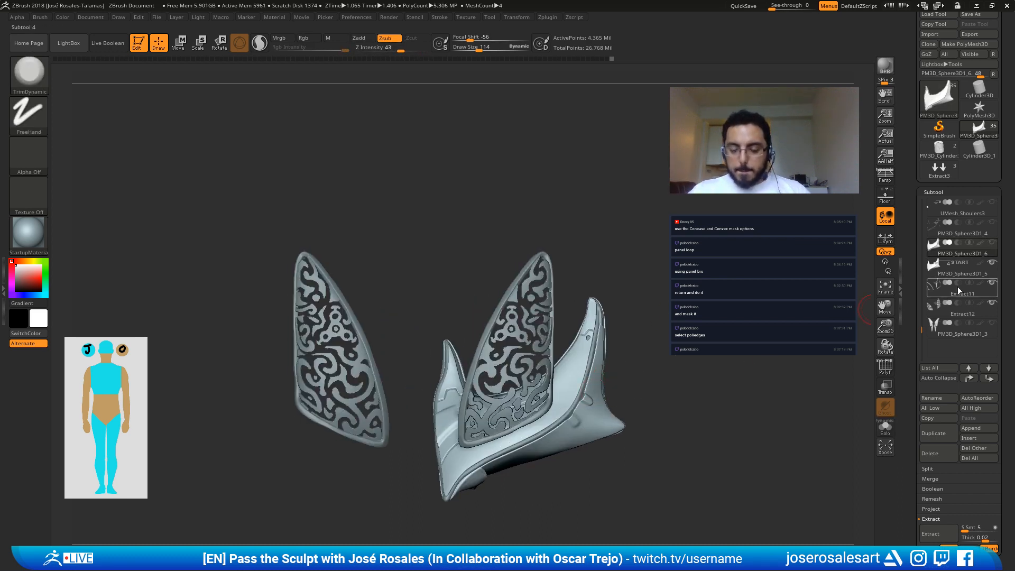
pyautogui.click(932, 231)
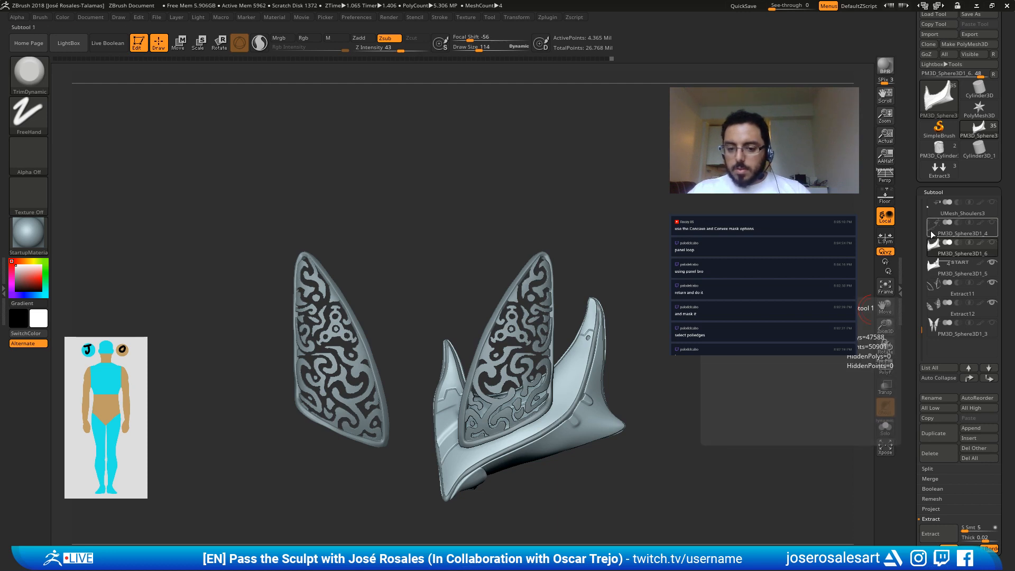
pyautogui.hotkey('shift', 's')
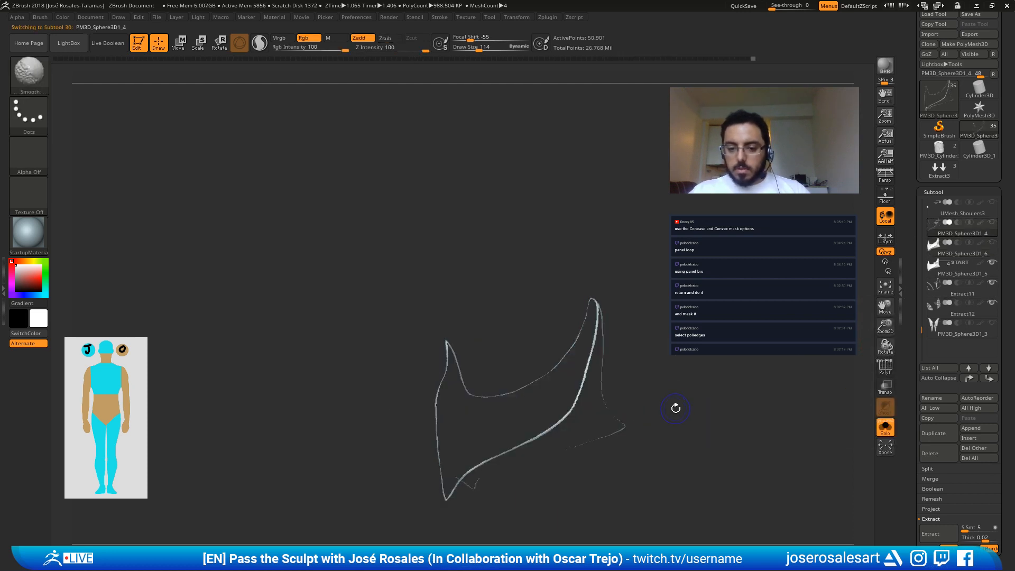
pyautogui.click(920, 469)
pyautogui.click(839, 474)
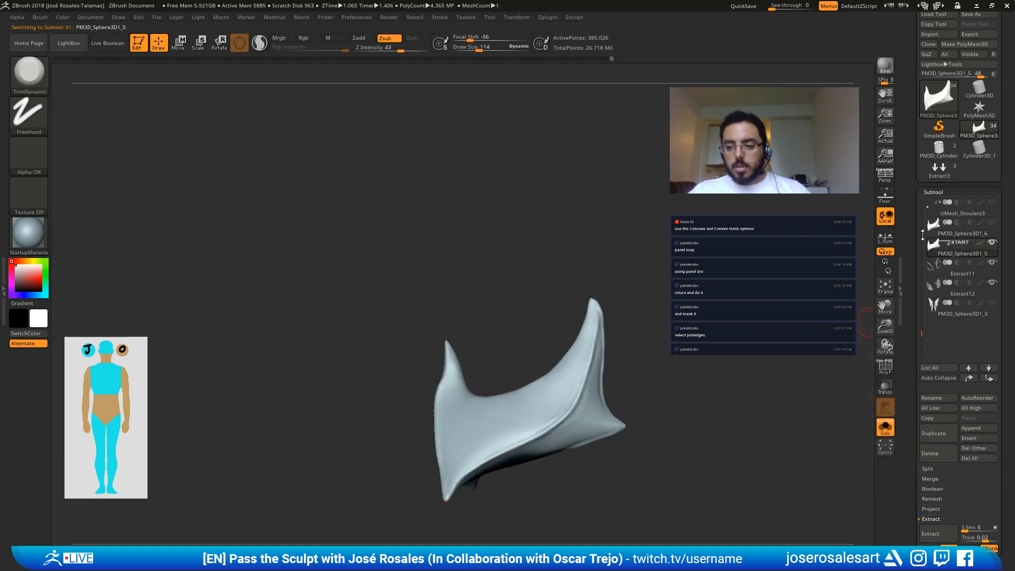
# Step: Delete the detailed collar subtool PM3D_Sphere3D1_6 and confirm its removal
pyautogui.click(952, 231)
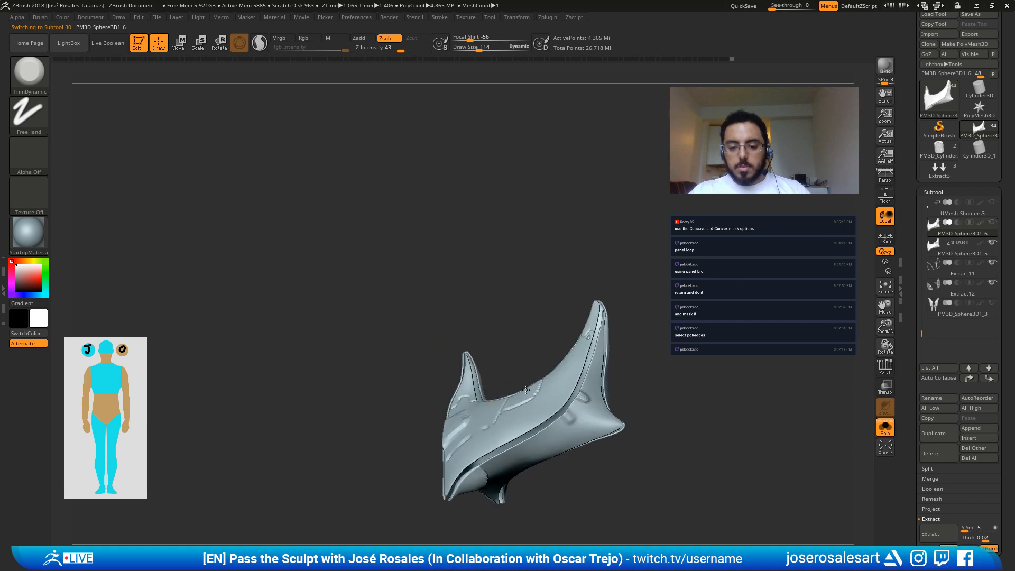
pyautogui.click(939, 453)
pyautogui.press('Return')
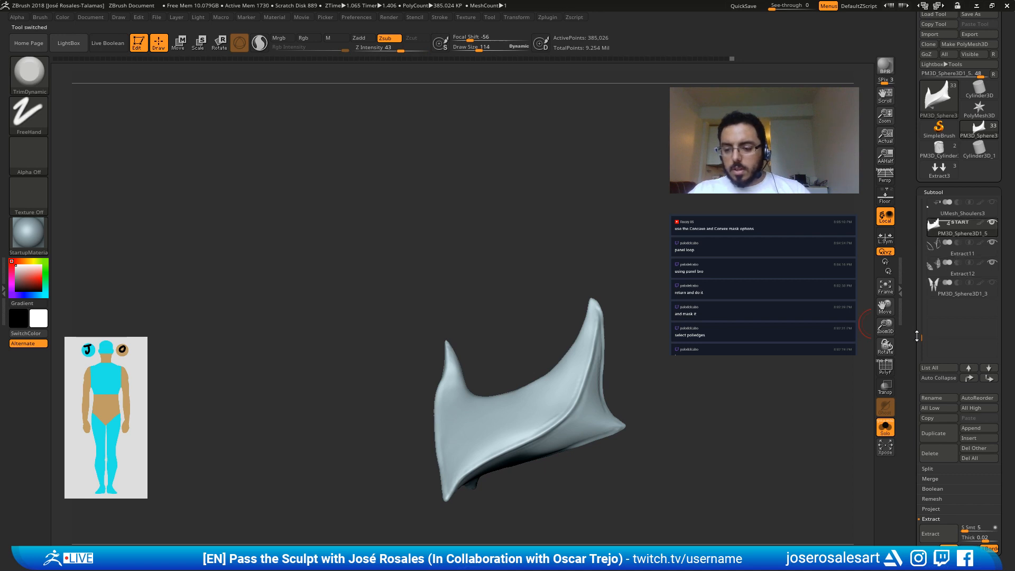
# Step: Show the whole character with the plain collar PM3D_Sphere3D1_5 and save the tool to disk
pyautogui.moveTo(918, 336)
pyautogui.mouseDown()
pyautogui.moveTo(921, 301)
pyautogui.moveTo(921, 319)
pyautogui.mouseUp()
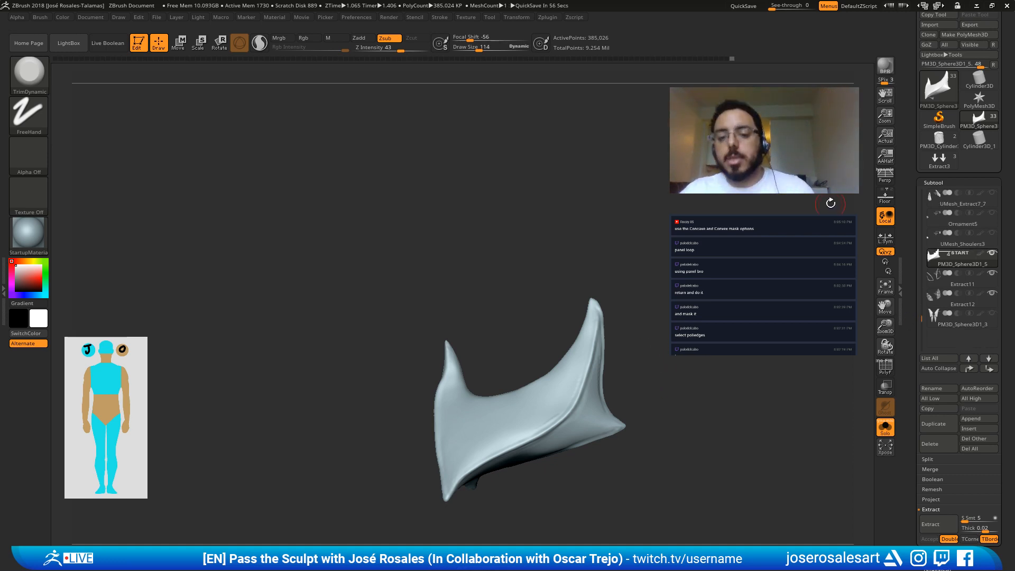
pyautogui.scroll(2, 947, 149)
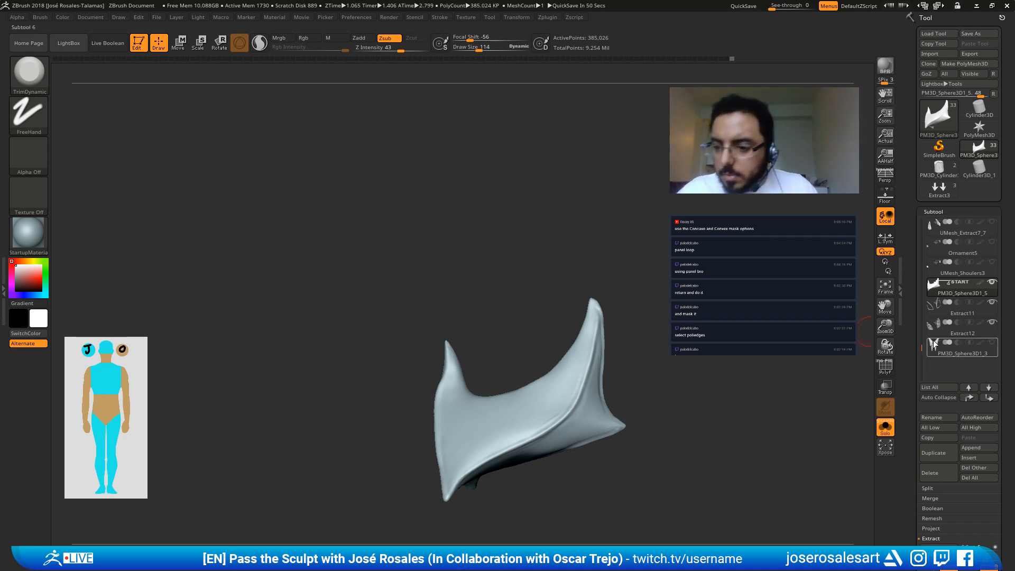
pyautogui.hotkey('shift', 's')
pyautogui.hotkey('shift', 's')
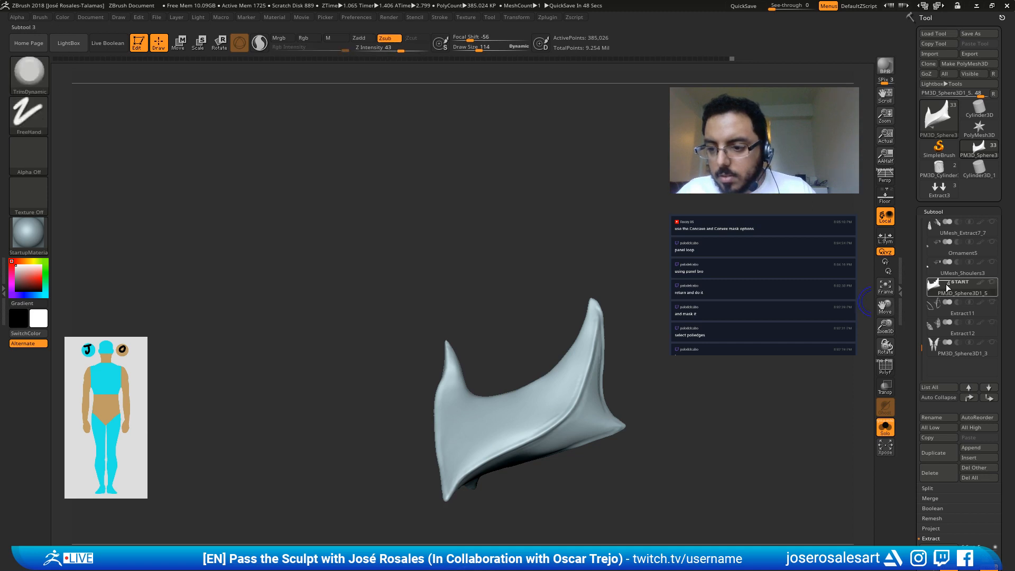
pyautogui.hotkey('shift', 's')
pyautogui.hotkey('shift', 's')
pyautogui.hotkey('shift', 's')
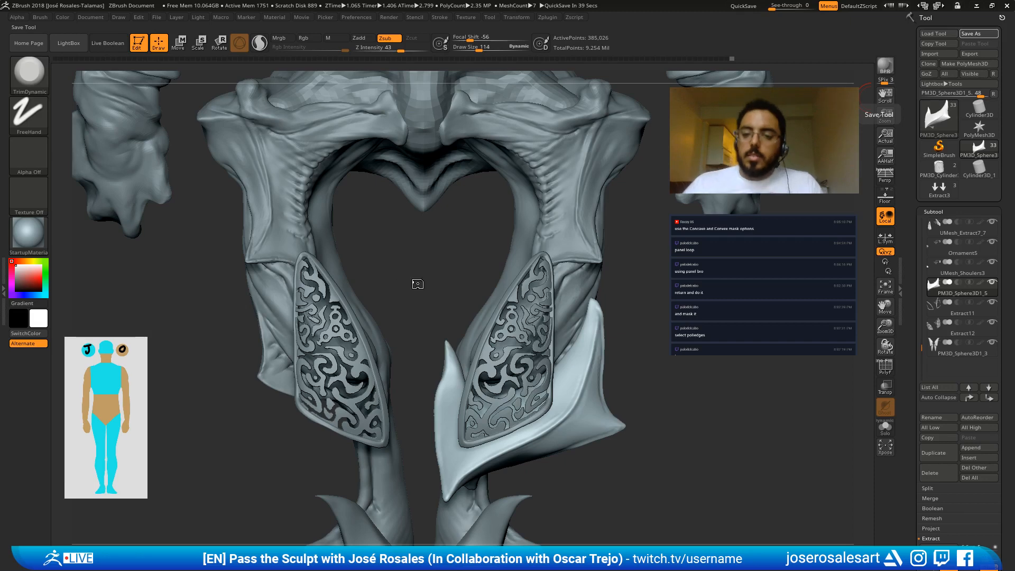
# Step: Find the QuickSave project QS_251.ZPR in LightBox and open it
pyautogui.keyDown('alt'); pyautogui.moveTo(453, 267); pyautogui.dragTo(536, 225); pyautogui.keyUp('alt')
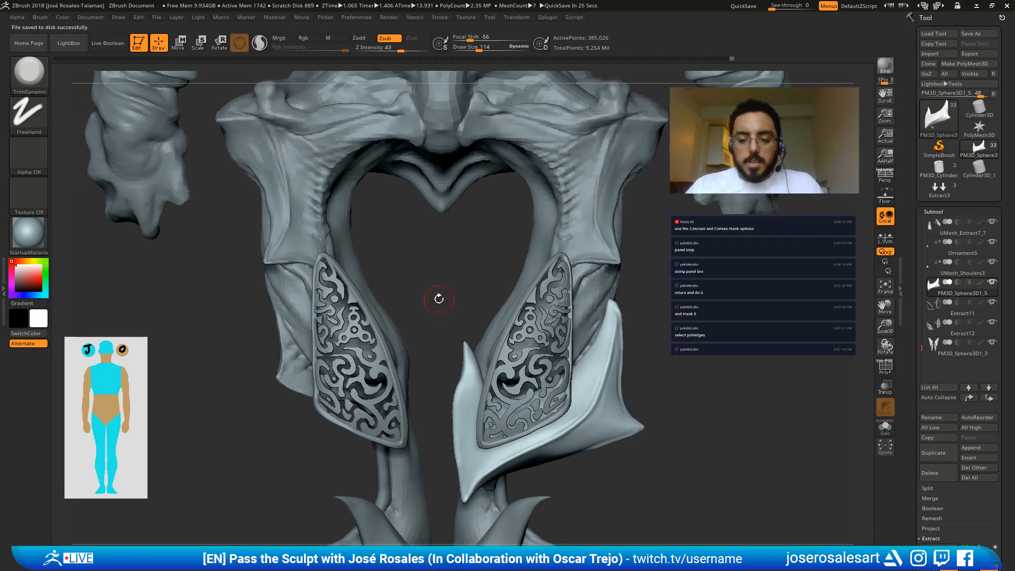
pyautogui.moveTo(437, 297); pyautogui.dragTo(421, 294)
pyautogui.press(',')
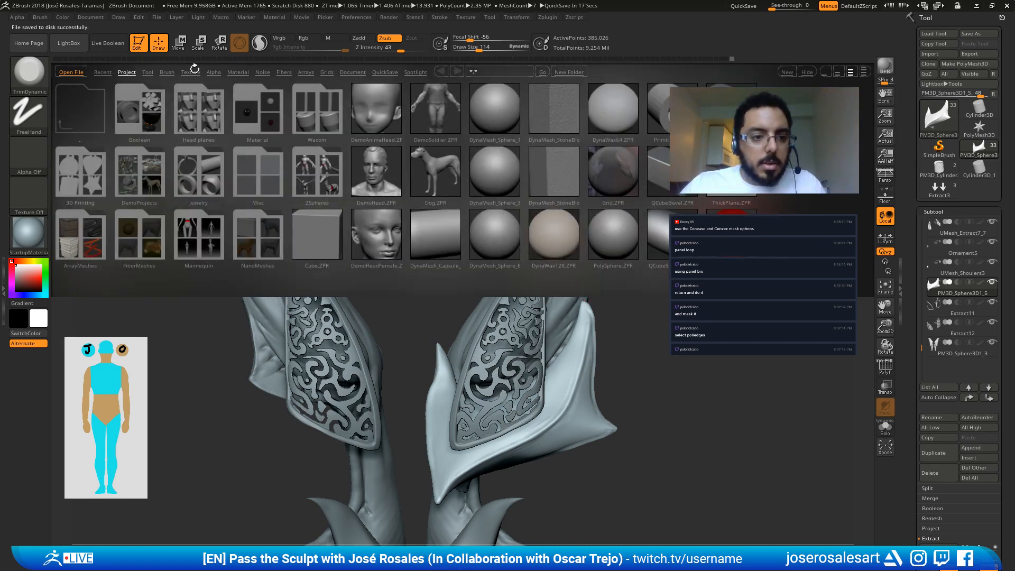
pyautogui.click(374, 72)
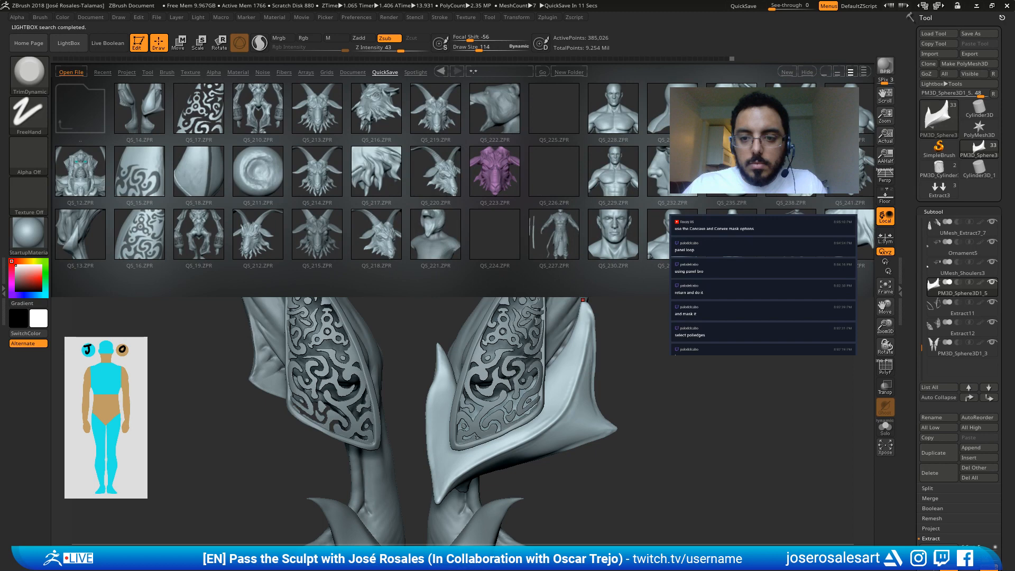
pyautogui.moveTo(640, 275); pyautogui.dragTo(358, 234)
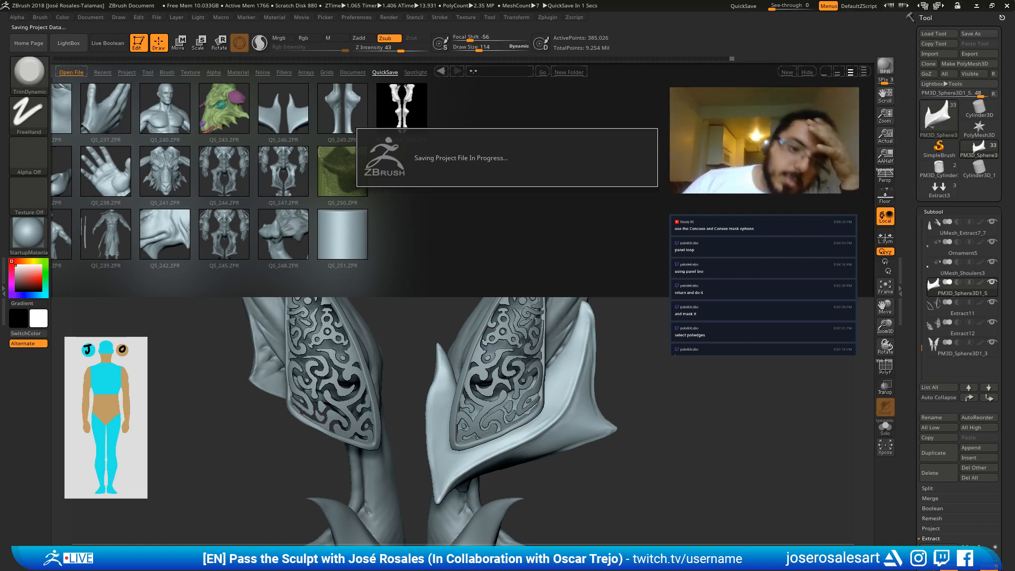
pyautogui.doubleClick(346, 234)
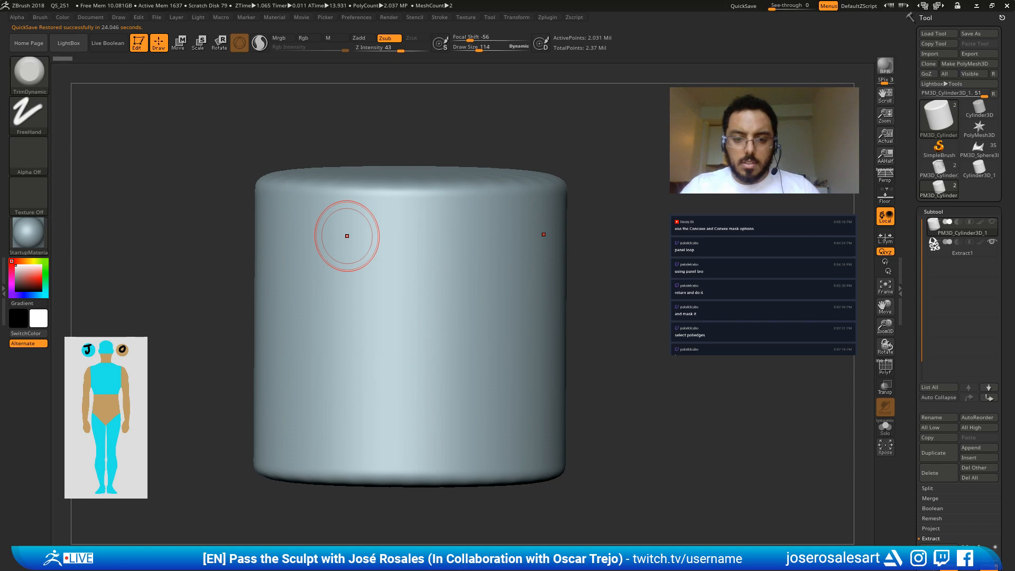
# Step: Isolate the rimmed collar PM3D_Sphere3D1_6 in the restored character tool, clone it as a separate tool and switch to the clone
pyautogui.click(978, 150)
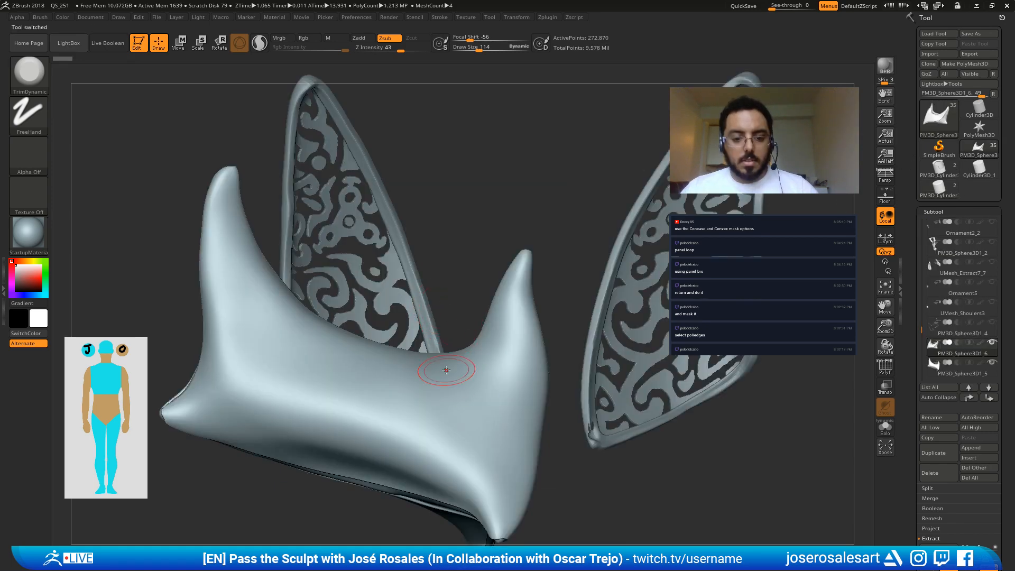
pyautogui.moveTo(447, 369); pyautogui.dragTo(496, 351, button='right')
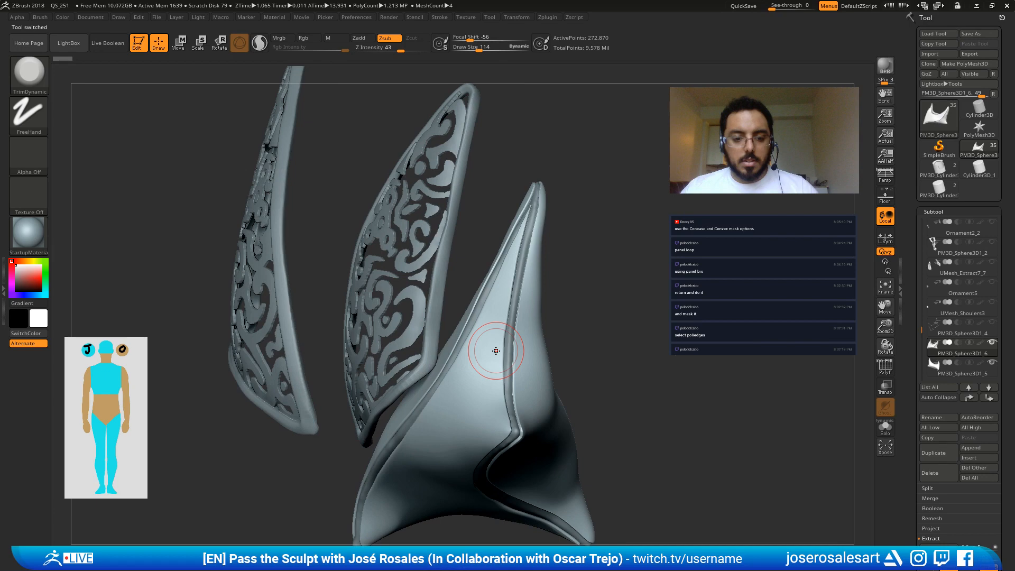
pyautogui.moveTo(496, 350); pyautogui.dragTo(527, 353, button='right')
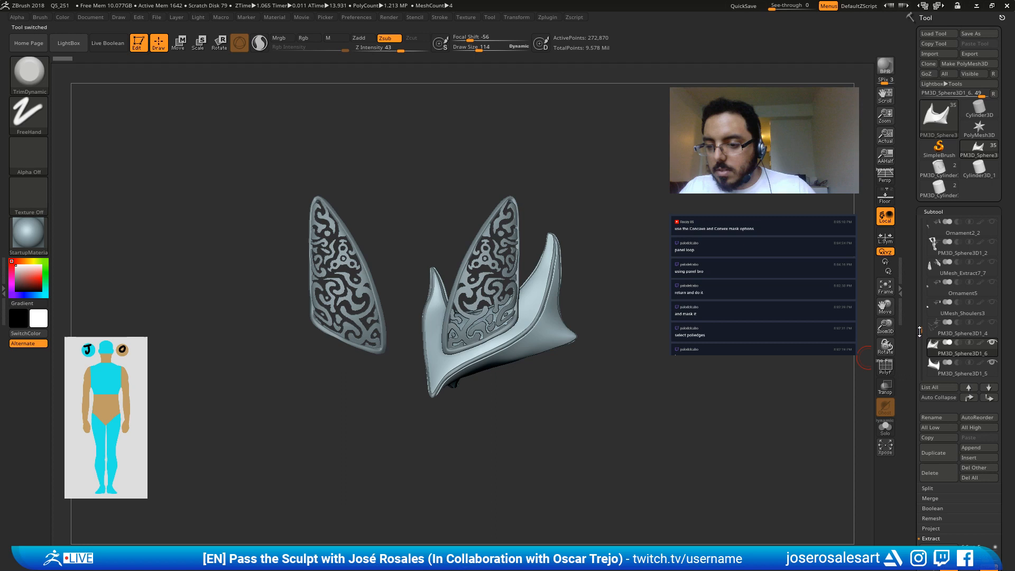
pyautogui.moveTo(920, 332); pyautogui.dragTo(919, 345)
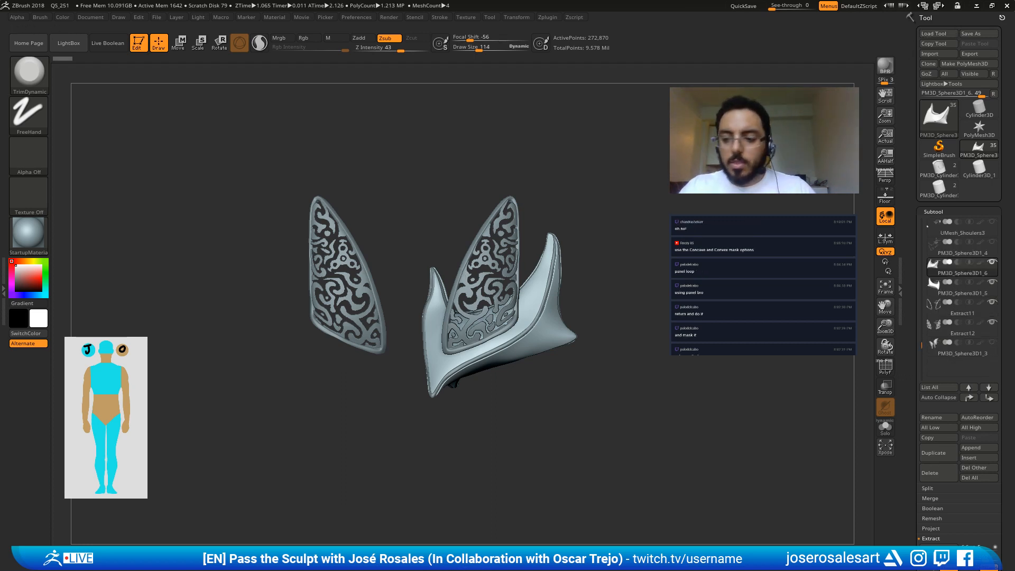
pyautogui.moveTo(922, 345); pyautogui.dragTo(921, 341)
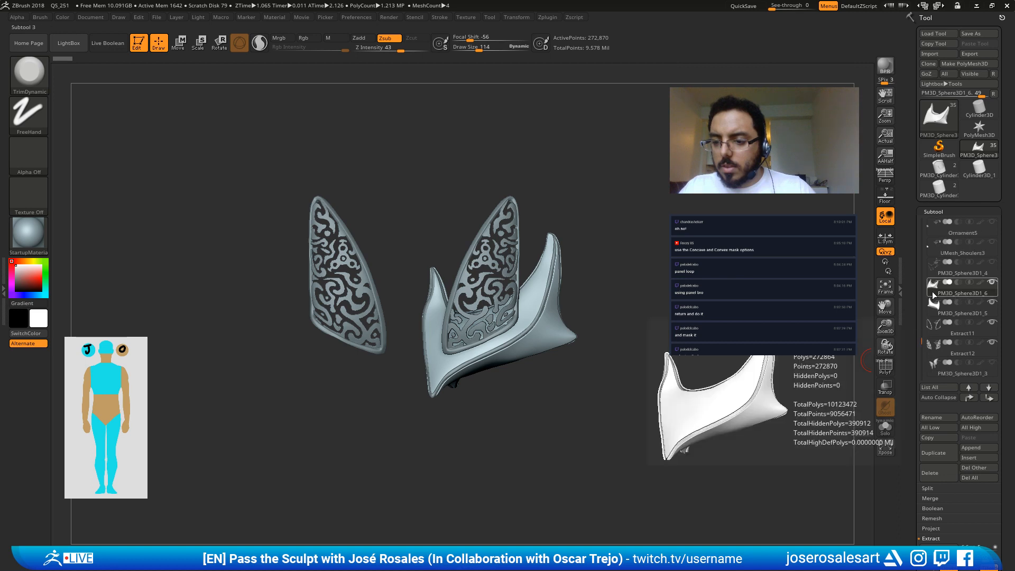
pyautogui.hotkey('shift', 's')
pyautogui.hotkey('shift', 's')
pyautogui.hotkey('shift', 's')
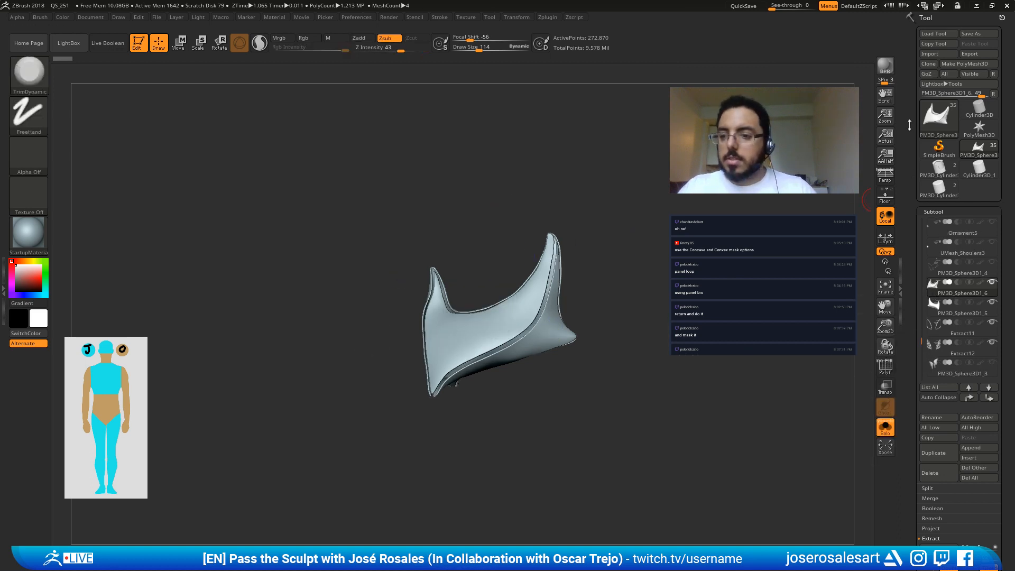
pyautogui.click(926, 74)
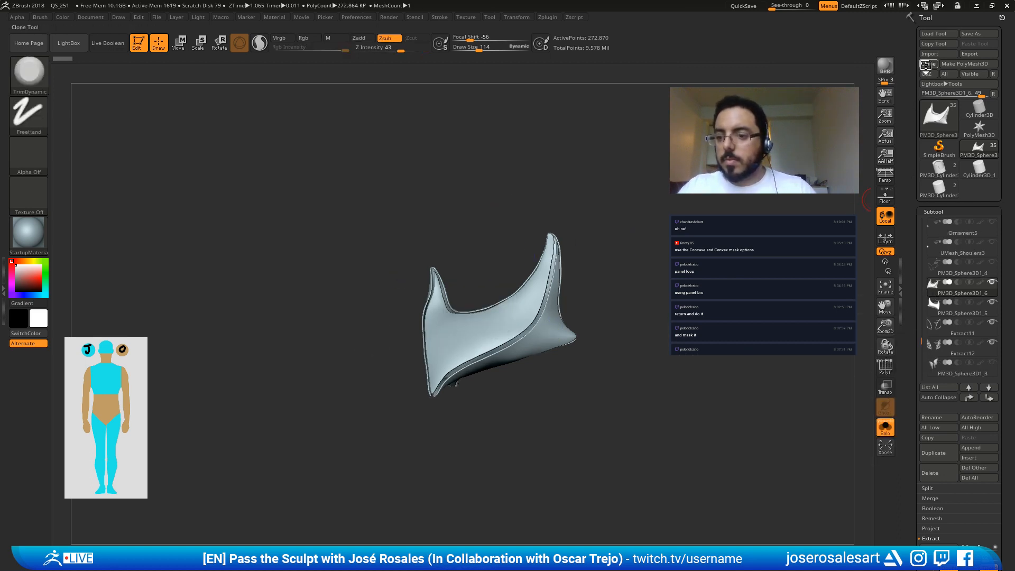
pyautogui.click(979, 150)
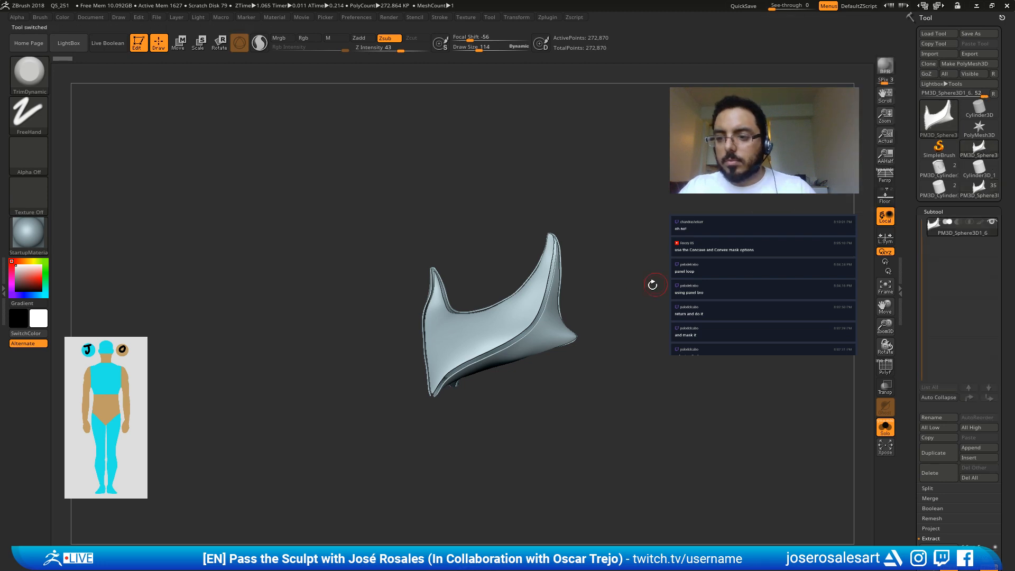
# Step: Load the saved character tool, append the cloned rimmed collar to it and show all subtools
pyautogui.moveTo(651, 283); pyautogui.dragTo(651, 221)
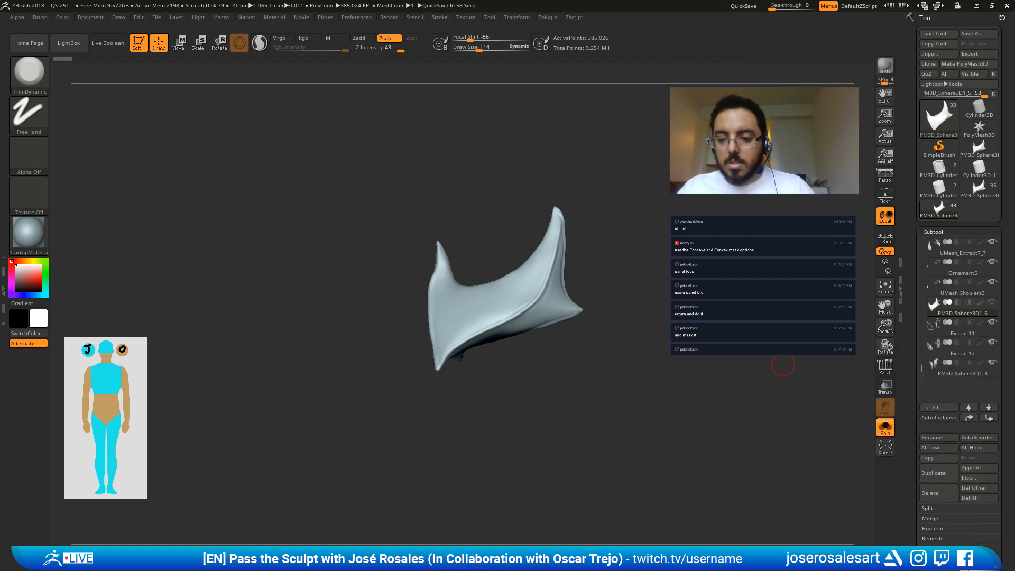
pyautogui.hotkey('shift', 'a')
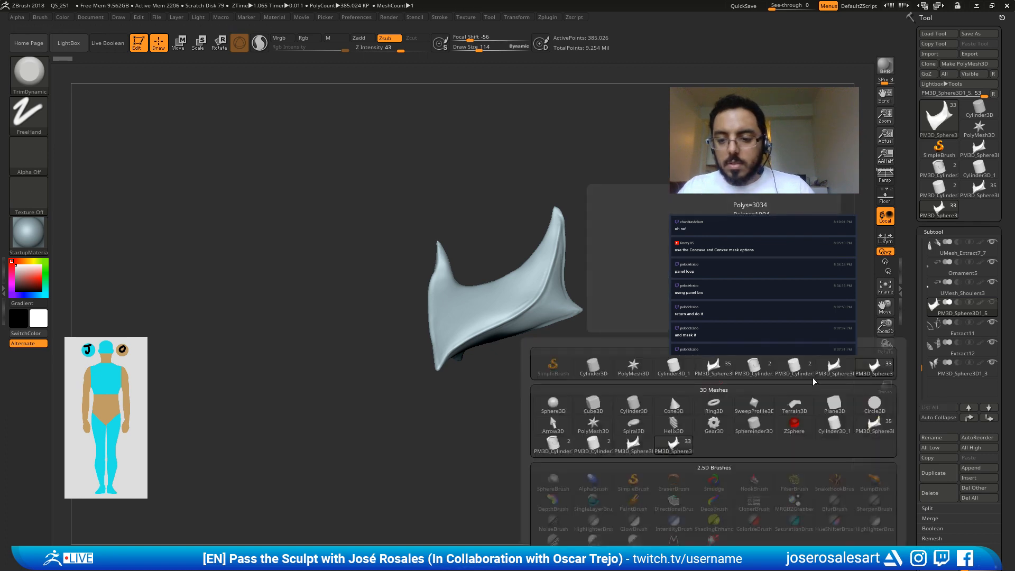
pyautogui.click(839, 368)
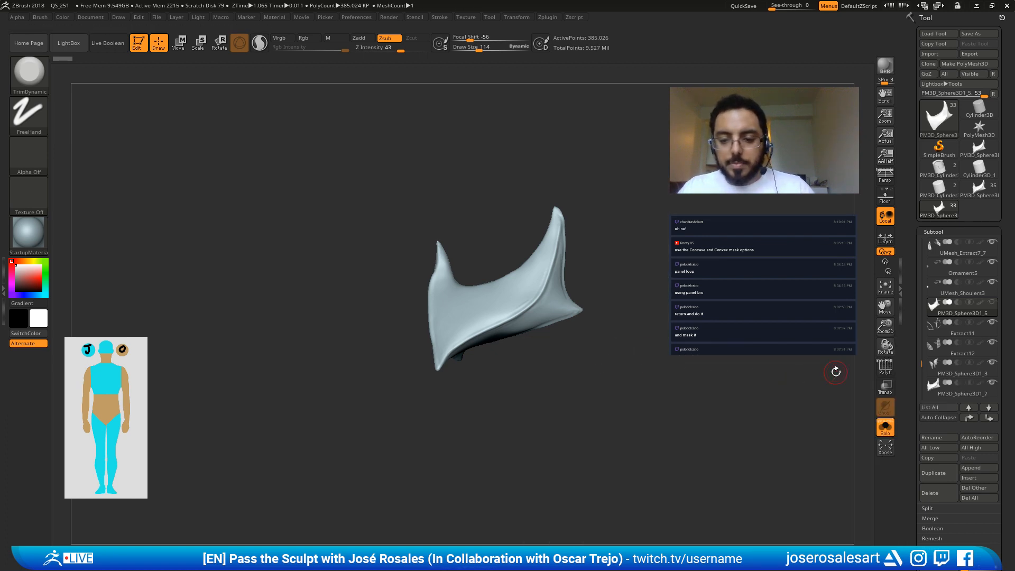
pyautogui.press('shift')
pyautogui.hotkey('shift', 's')
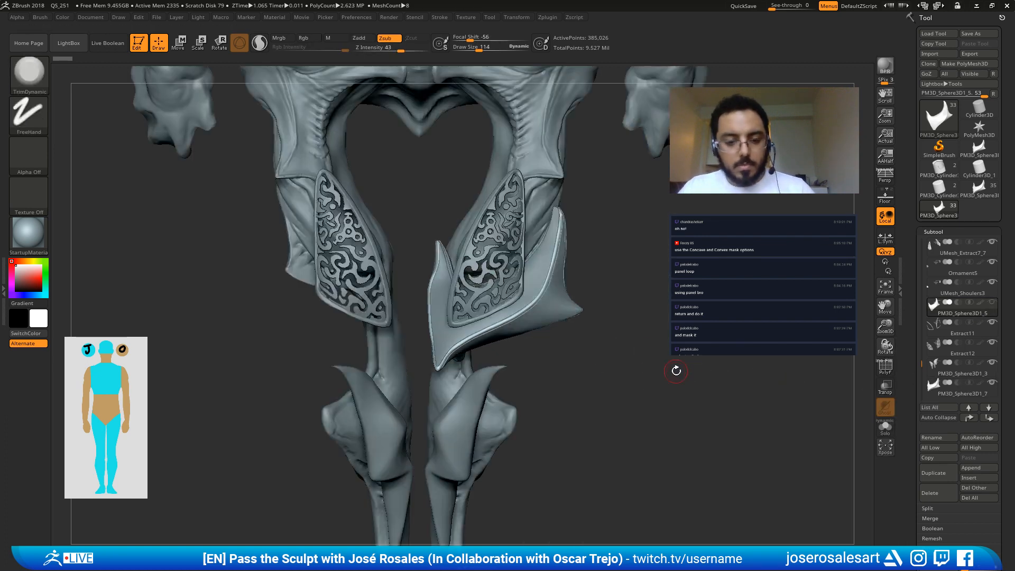
pyautogui.moveTo(587, 369); pyautogui.dragTo(542, 363)
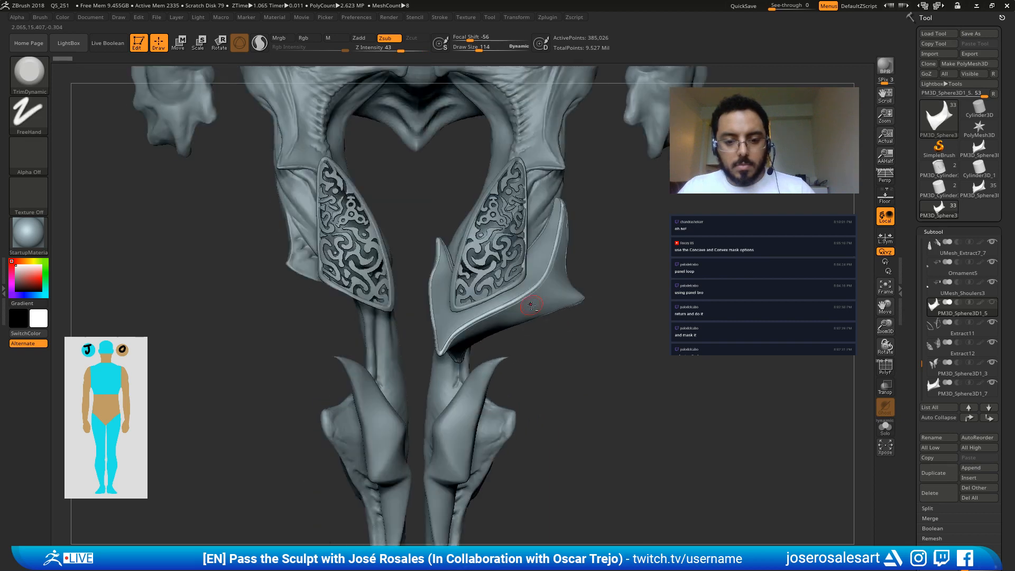
# Step: Select the appended collar PM3D_Sphere3D1_7 and move it up the subtool order to just above PM3D_Sphere3D1_5
pyautogui.keyDown('alt'); pyautogui.click(531, 306); pyautogui.keyUp('alt')
pyautogui.hotkey('shift', 's')
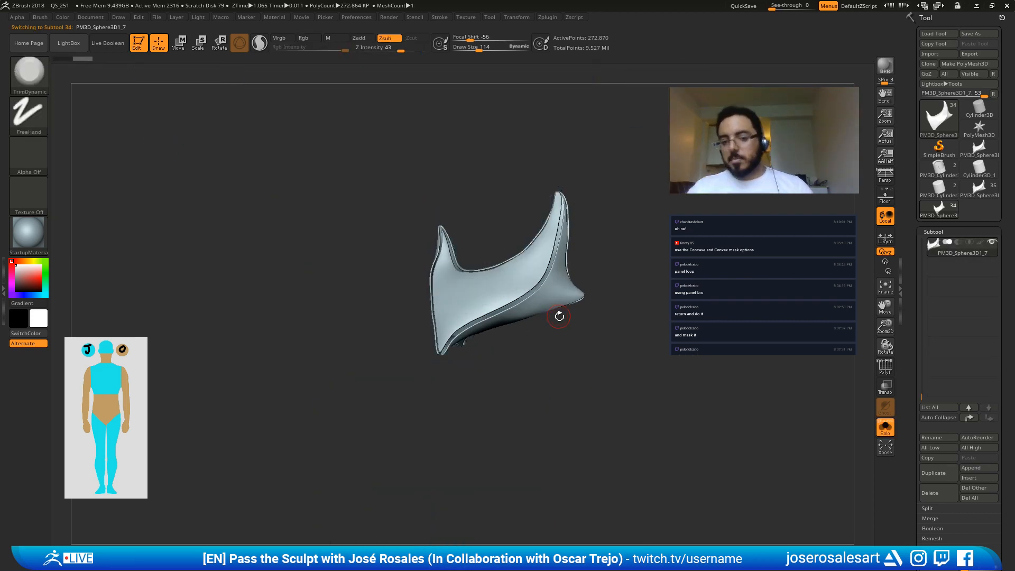
pyautogui.hotkey('shift', 's')
pyautogui.moveTo(920, 255); pyautogui.dragTo(922, 387)
pyautogui.click(968, 407)
pyautogui.click(968, 407)
pyautogui.click(968, 408)
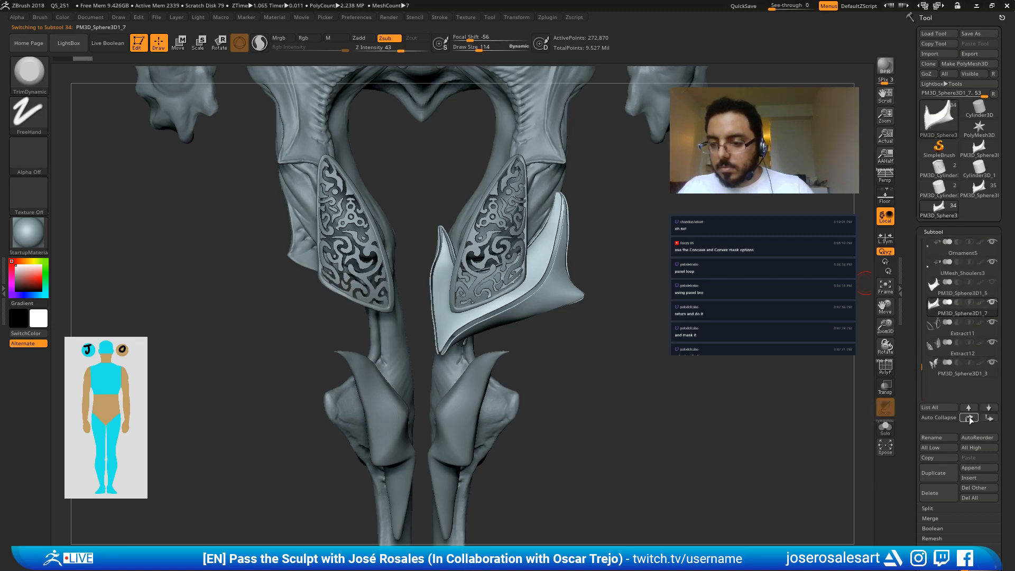
pyautogui.click(969, 408)
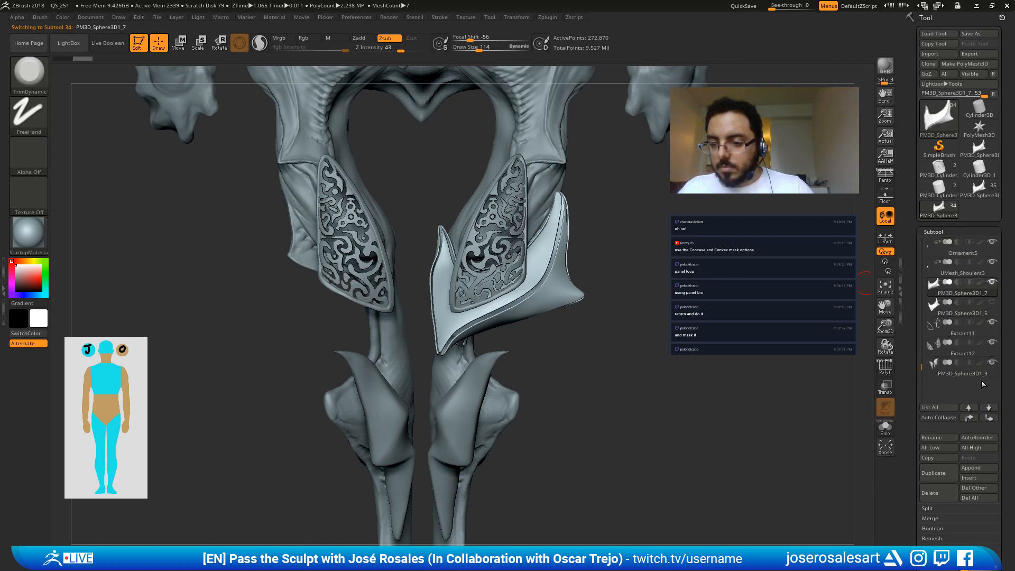
# Step: Make the plain collar PM3D_Sphere3D1_5 visible and save the updated character tool
pyautogui.click(993, 302)
pyautogui.keyDown('alt'); pyautogui.moveTo(534, 296); pyautogui.dragTo(532, 350, button='right'); pyautogui.keyUp('alt')
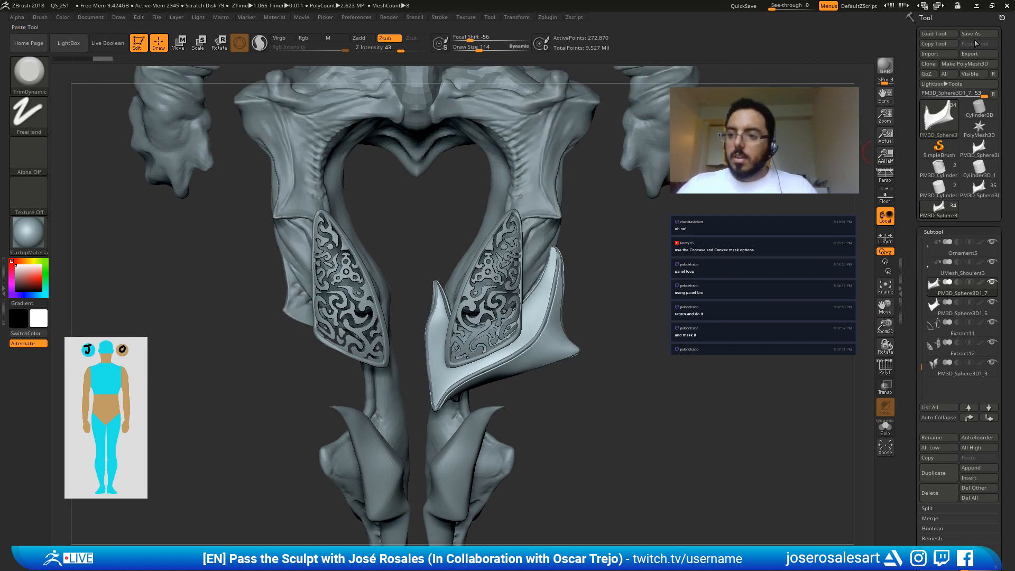
pyautogui.hotkey('ctrl', 's')
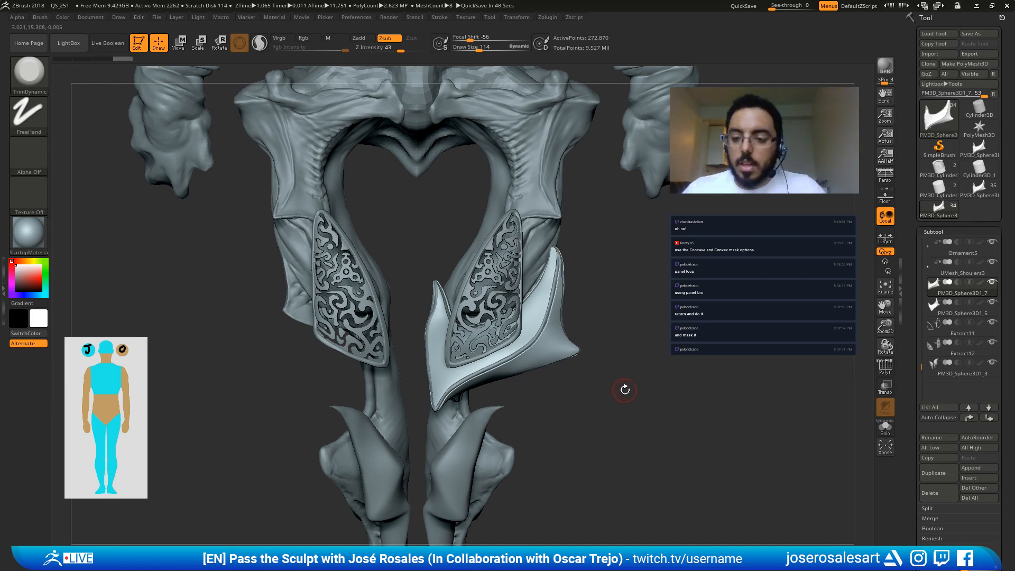
# Step: Frame the rimmed collar up close and set the TrimDynamic Draw Size to 129
pyautogui.moveTo(623, 389)
pyautogui.mouseDown()
pyautogui.moveTo(536, 325)
pyautogui.moveTo(577, 351)
pyautogui.moveTo(564, 279)
pyautogui.mouseUp()
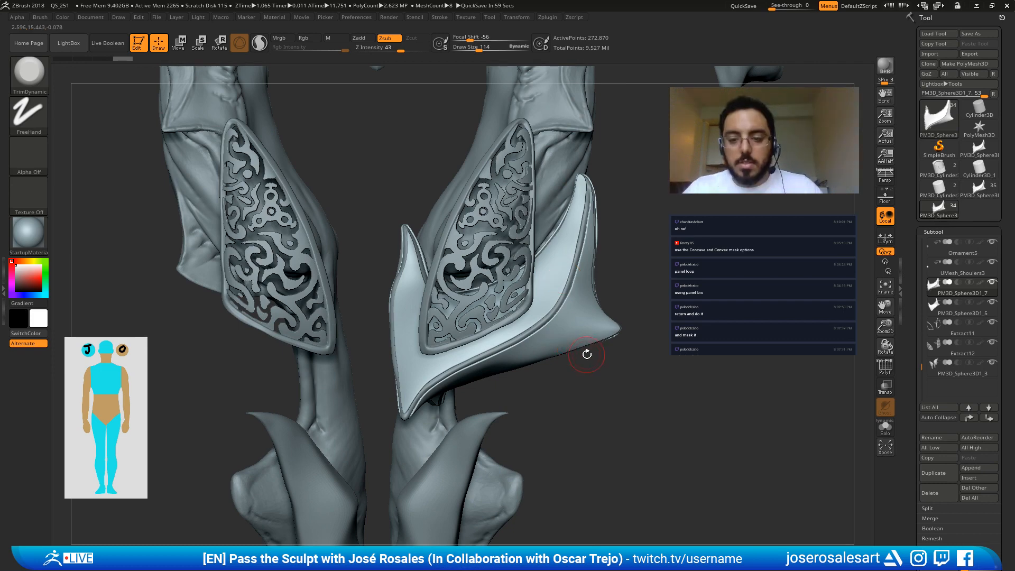
pyautogui.moveTo(584, 351); pyautogui.dragTo(669, 310)
pyautogui.moveTo(618, 340); pyautogui.dragTo(628, 339)
pyautogui.press('s')
pyautogui.click(628, 340)
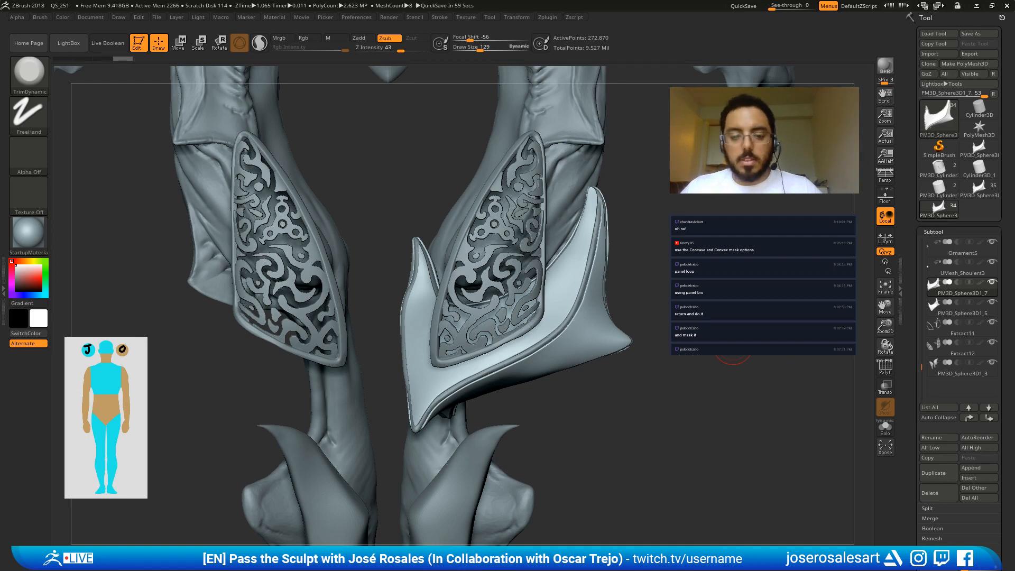
# Step: Switch to the DamStandard brush at Draw Size 90 and hide every subtool except the rimmed collar
pyautogui.press('s')
pyautogui.click(598, 313)
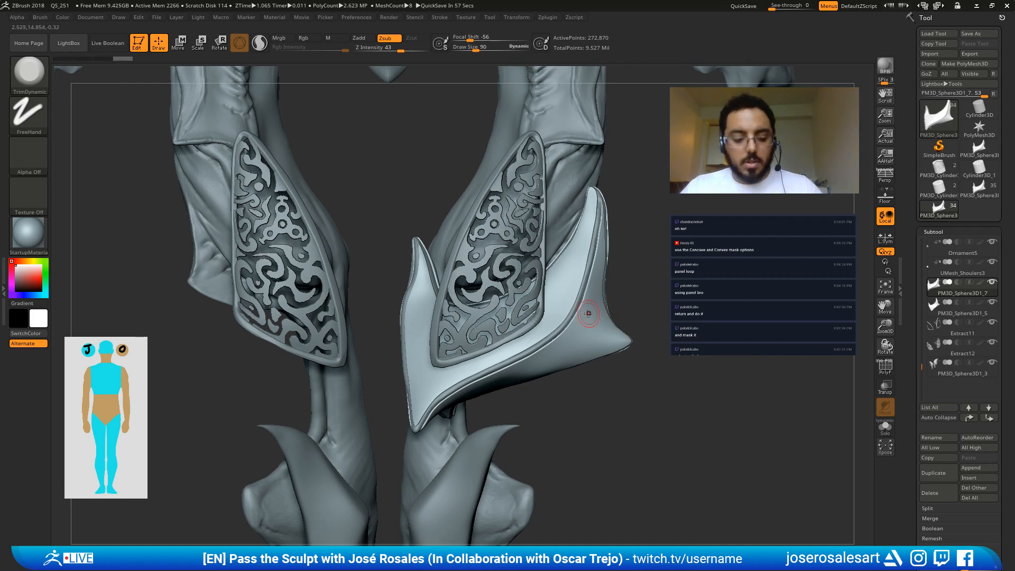
pyautogui.press('b')
pyautogui.press('d')
pyautogui.press('s')
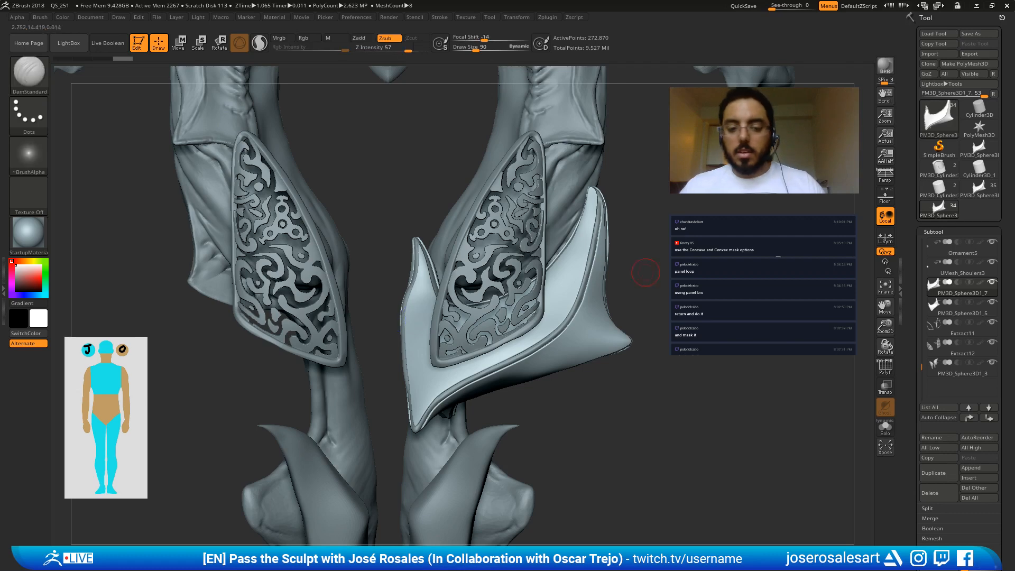
pyautogui.click(992, 282)
pyautogui.click(993, 302)
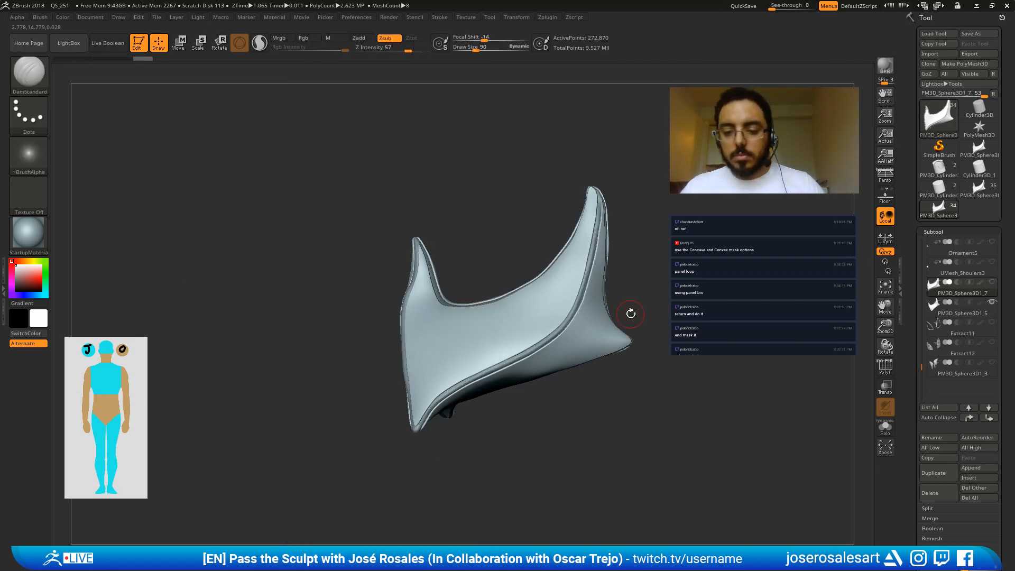
# Step: Subdivide the rimmed collar once and reduce the DamStandard Draw Size to 21
pyautogui.moveTo(514, 332)
pyautogui.keyDown('ctrl'); pyautogui.mouseDown(button='right')
pyautogui.moveTo(356, 320)
pyautogui.moveTo(321, 304)
pyautogui.moveTo(379, 347)
pyautogui.mouseUp(button='right'); pyautogui.keyUp('ctrl')
pyautogui.press('s')
pyautogui.moveTo(382, 347); pyautogui.dragTo(369, 347)
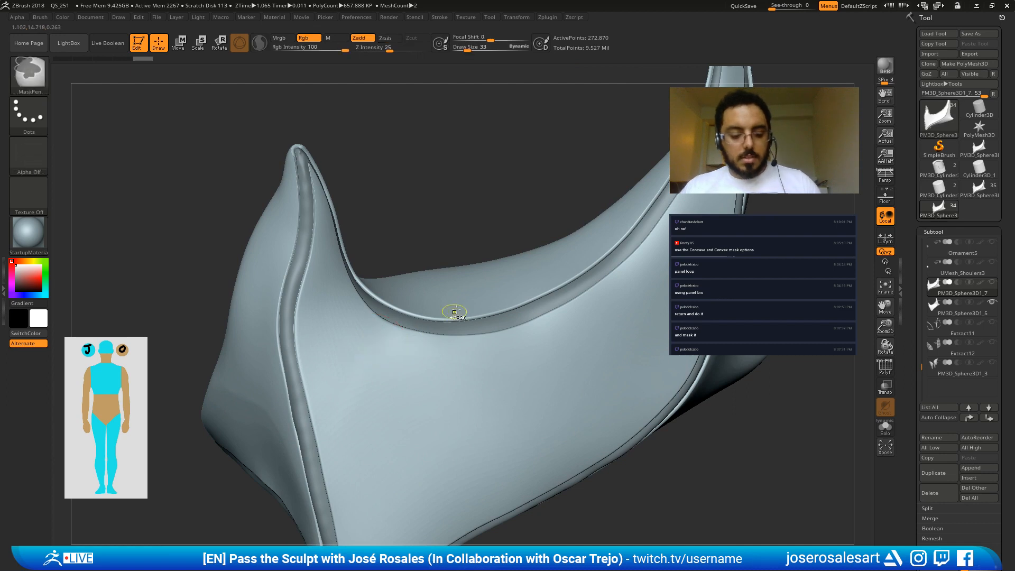
pyautogui.hotkey('ctrl', 'd')
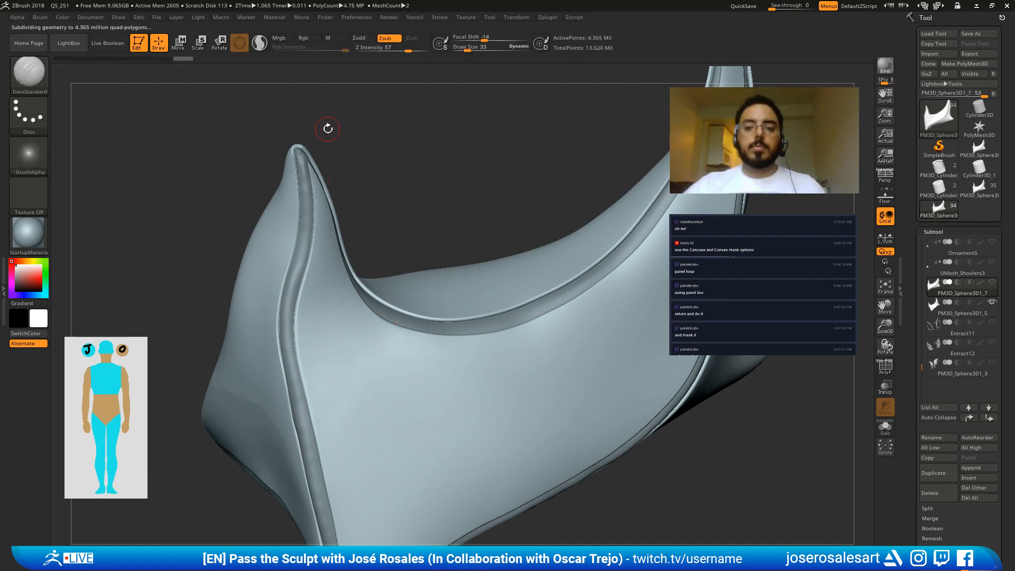
pyautogui.moveTo(313, 295); pyautogui.dragTo(330, 296, button='right')
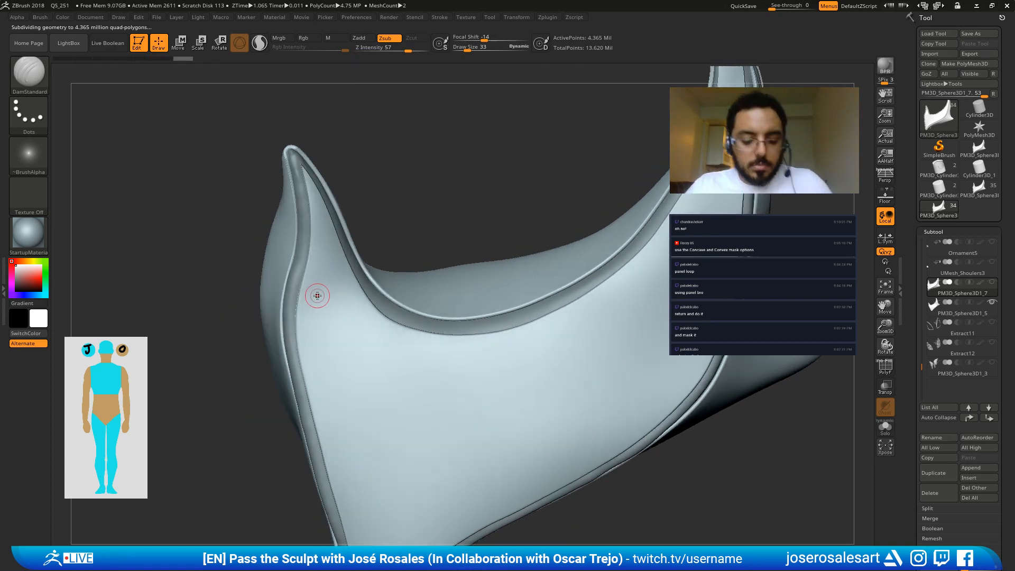
pyautogui.press('s')
pyautogui.click(315, 305)
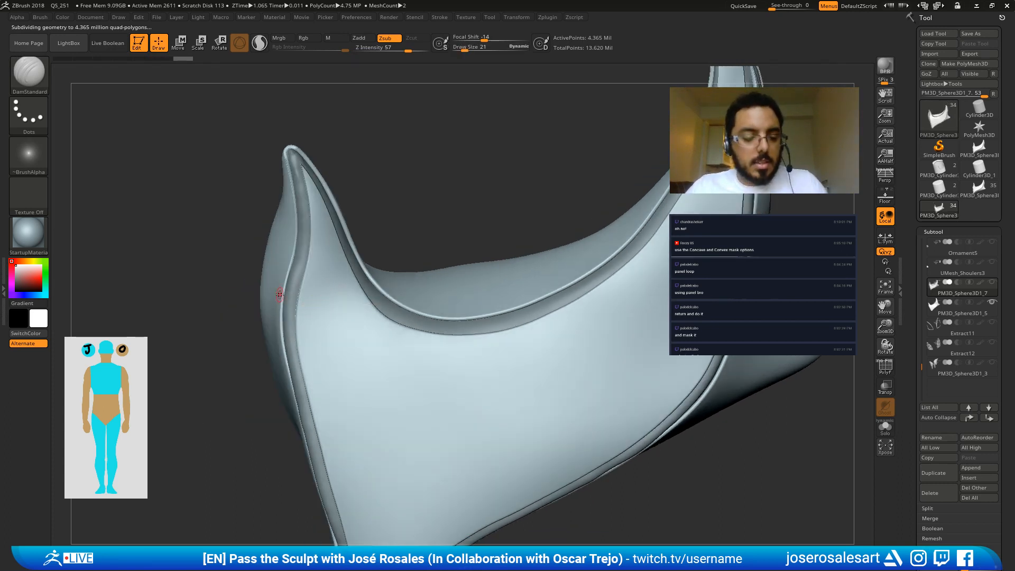
# Step: Engrave a notched panel line across the collar's shorter horn and a stepped one across the taller horn
pyautogui.moveTo(302, 299)
pyautogui.mouseDown()
pyautogui.moveTo(335, 273)
pyautogui.moveTo(342, 302)
pyautogui.mouseUp()
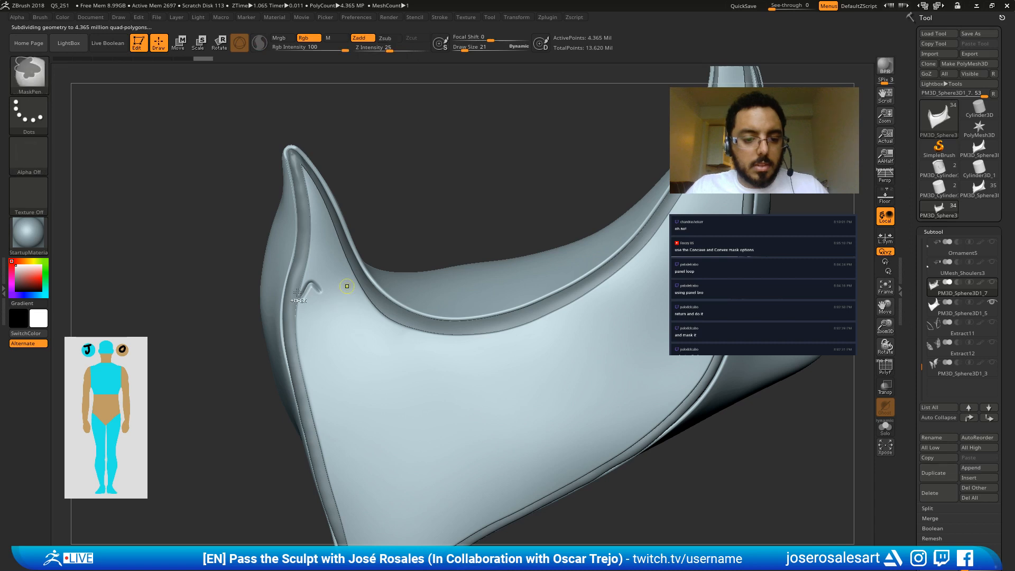
pyautogui.hotkey('ctrl', 'z')
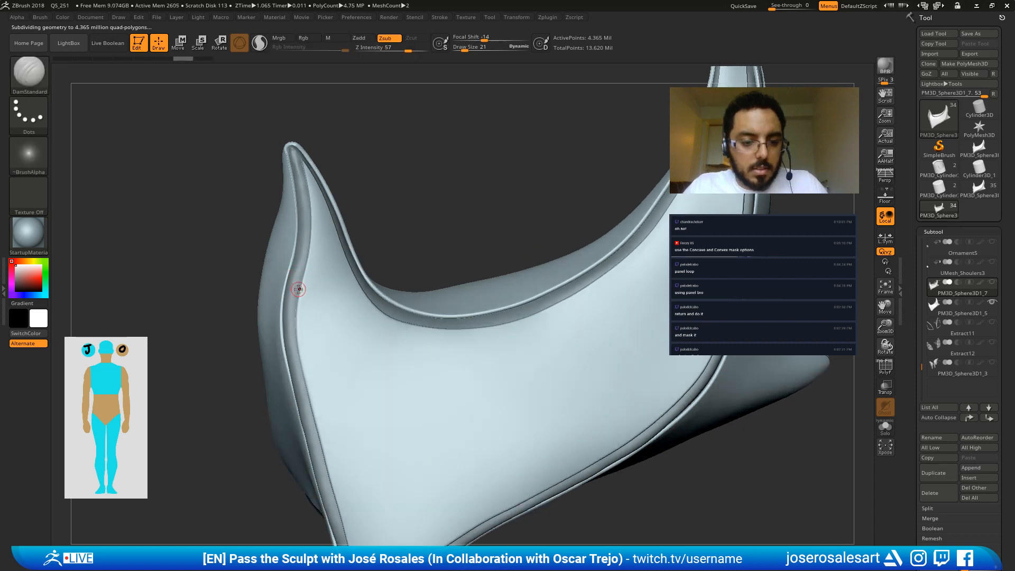
pyautogui.moveTo(298, 289)
pyautogui.mouseDown()
pyautogui.moveTo(348, 270)
pyautogui.moveTo(327, 258)
pyautogui.moveTo(330, 231)
pyautogui.mouseUp()
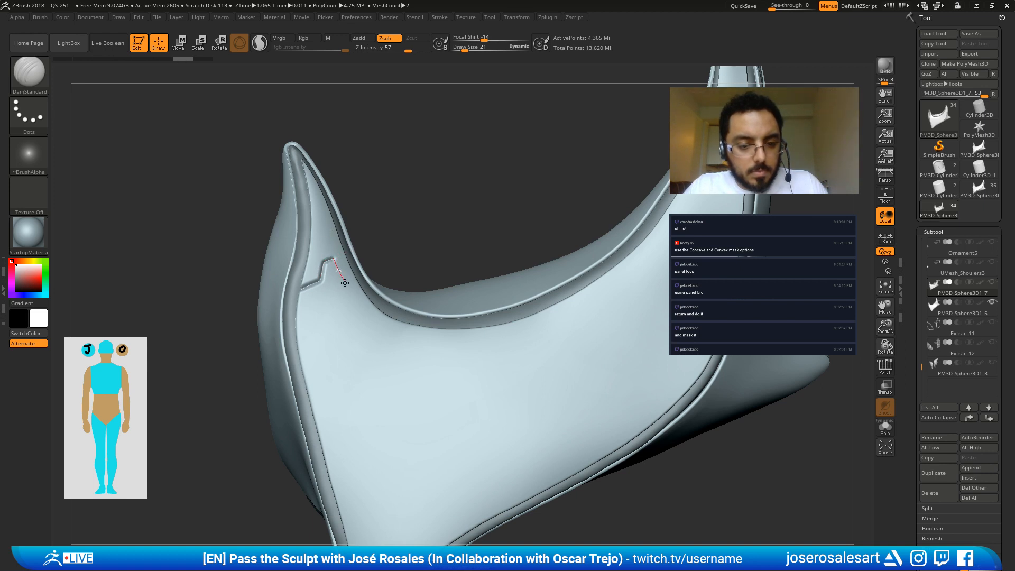
pyautogui.moveTo(345, 283)
pyautogui.mouseDown()
pyautogui.moveTo(356, 299)
pyautogui.moveTo(384, 262)
pyautogui.moveTo(324, 281)
pyautogui.mouseUp()
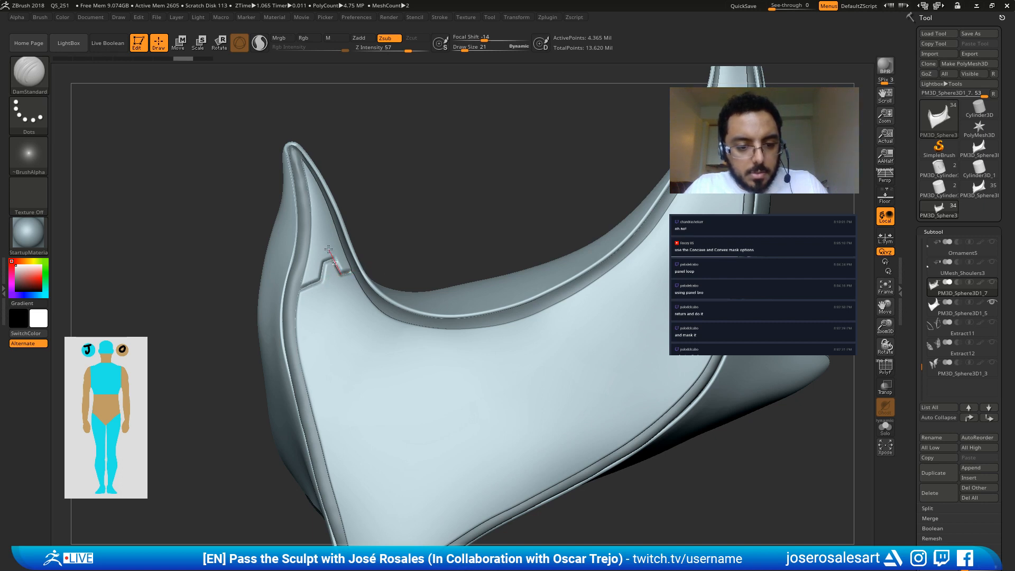
pyautogui.moveTo(319, 234); pyautogui.dragTo(320, 235)
pyautogui.moveTo(320, 235)
pyautogui.mouseDown(button='right')
pyautogui.moveTo(344, 241)
pyautogui.moveTo(335, 255)
pyautogui.moveTo(337, 233)
pyautogui.moveTo(408, 281)
pyautogui.moveTo(385, 272)
pyautogui.mouseUp(button='right')
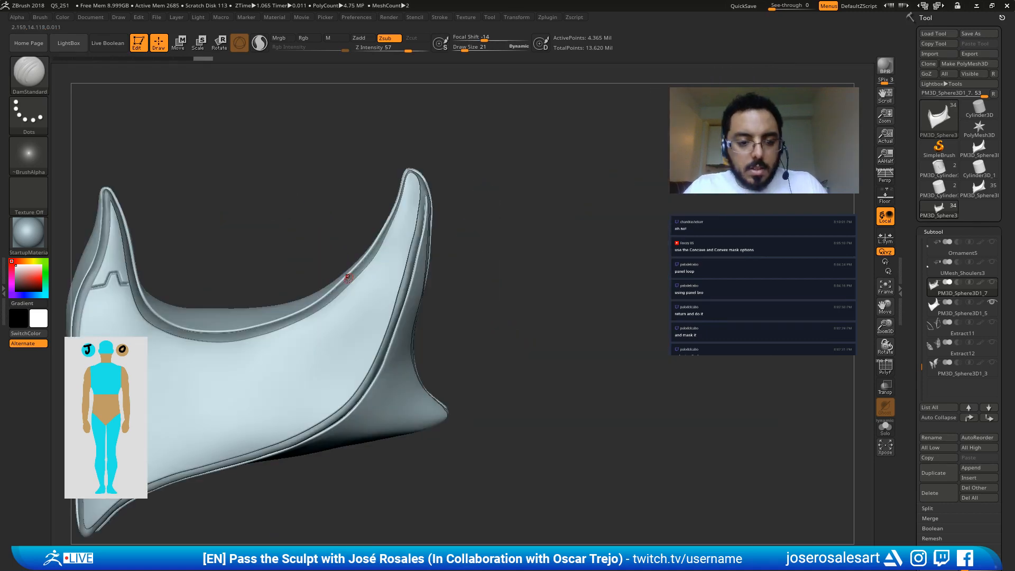
pyautogui.moveTo(379, 290)
pyautogui.mouseDown()
pyautogui.moveTo(394, 298)
pyautogui.moveTo(388, 263)
pyautogui.moveTo(402, 236)
pyautogui.moveTo(394, 258)
pyautogui.moveTo(433, 272)
pyautogui.moveTo(417, 212)
pyautogui.moveTo(382, 204)
pyautogui.moveTo(369, 257)
pyautogui.moveTo(406, 218)
pyautogui.moveTo(449, 222)
pyautogui.mouseUp()
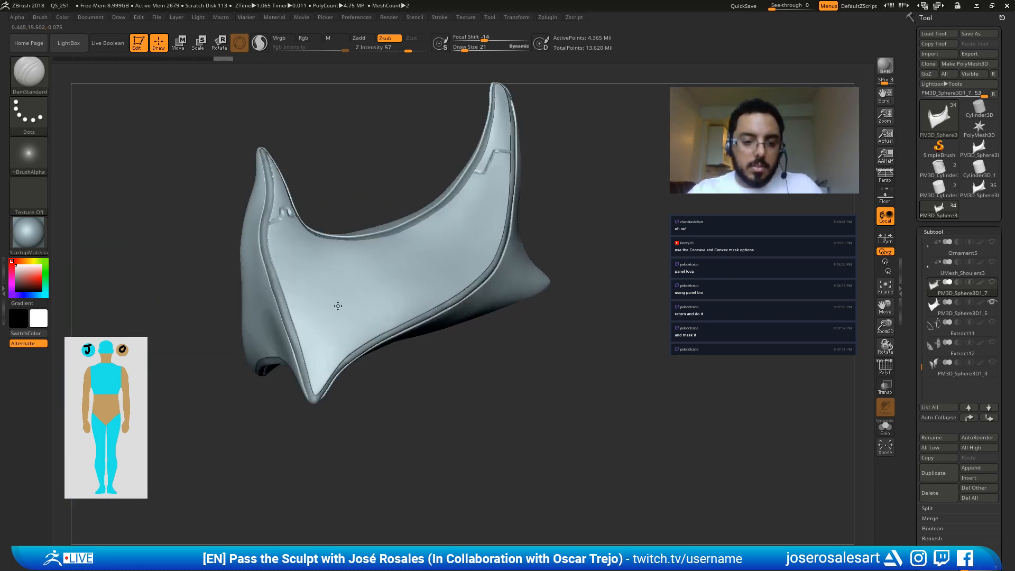
# Step: Engrave a panel line from the collar's lower point along the bottom rim, turning it up to meet the neckline rim
pyautogui.keyDown('ctrl'); pyautogui.moveTo(338, 306); pyautogui.dragTo(319, 317, button='right'); pyautogui.keyUp('ctrl')
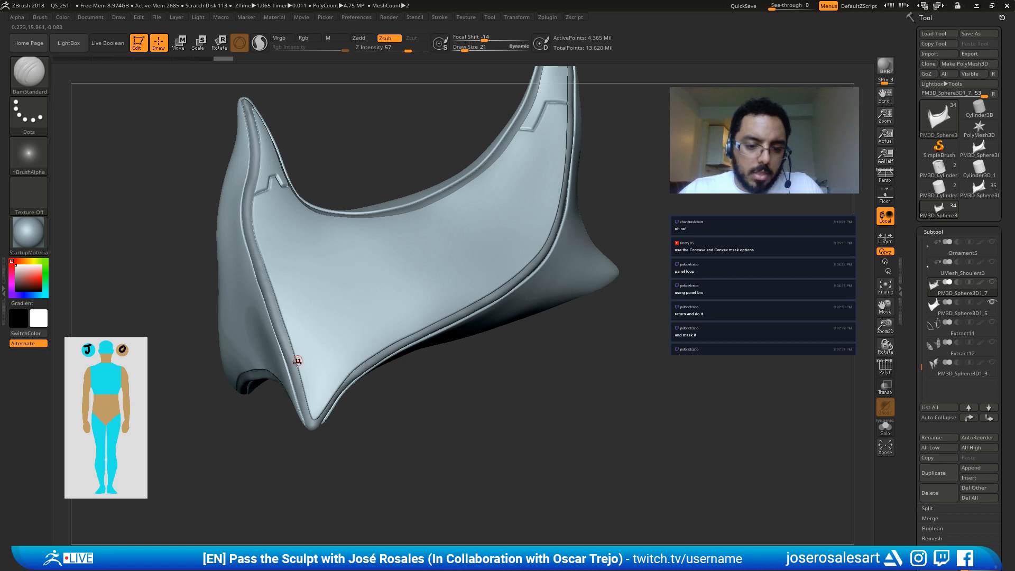
pyautogui.moveTo(304, 398)
pyautogui.mouseDown()
pyautogui.moveTo(377, 324)
pyautogui.moveTo(445, 297)
pyautogui.mouseUp()
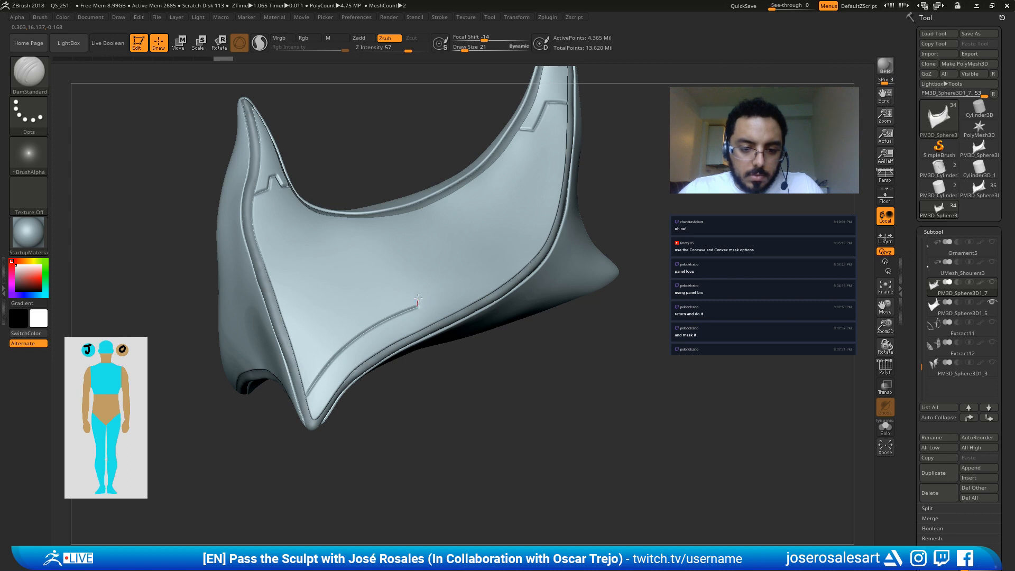
pyautogui.moveTo(417, 299)
pyautogui.mouseDown()
pyautogui.moveTo(397, 184)
pyautogui.moveTo(422, 189)
pyautogui.mouseUp()
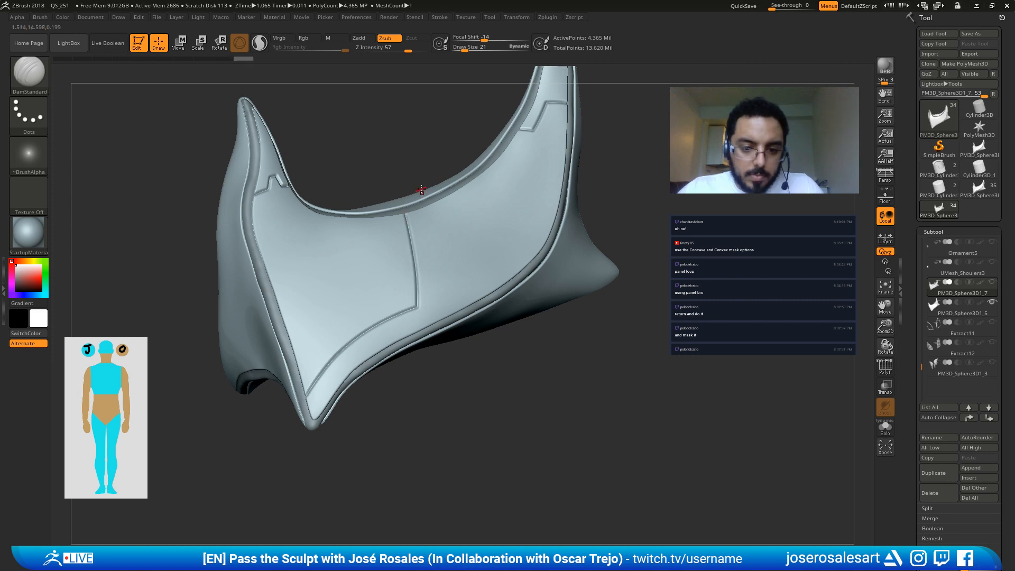
pyautogui.moveTo(473, 156); pyautogui.dragTo(455, 145)
pyautogui.hotkey('shift', 's')
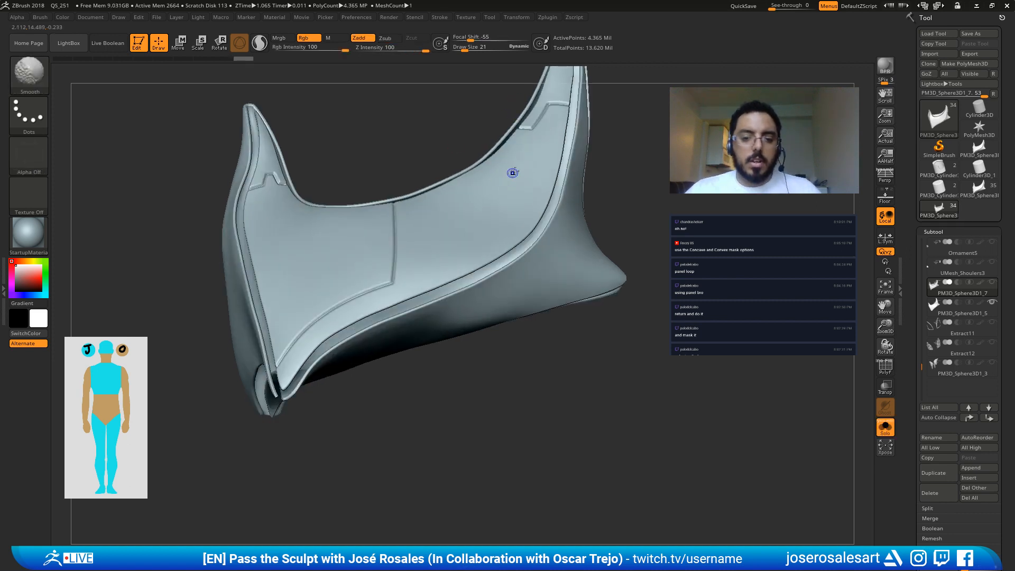
pyautogui.moveTo(611, 197)
pyautogui.keyDown('alt'); pyautogui.mouseDown()
pyautogui.moveTo(382, 197)
pyautogui.moveTo(366, 210)
pyautogui.mouseUp(); pyautogui.keyUp('alt')
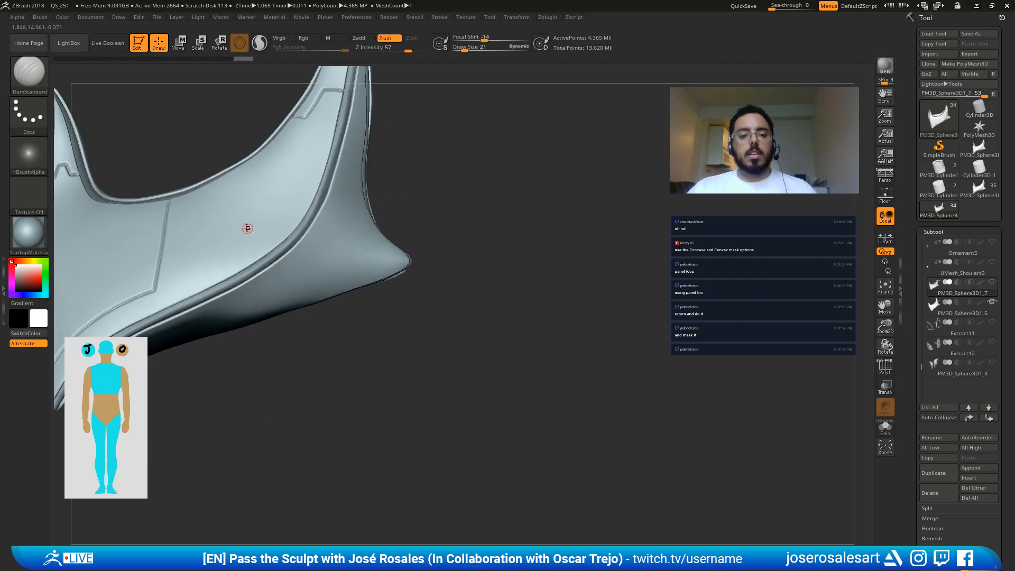
pyautogui.press('f')
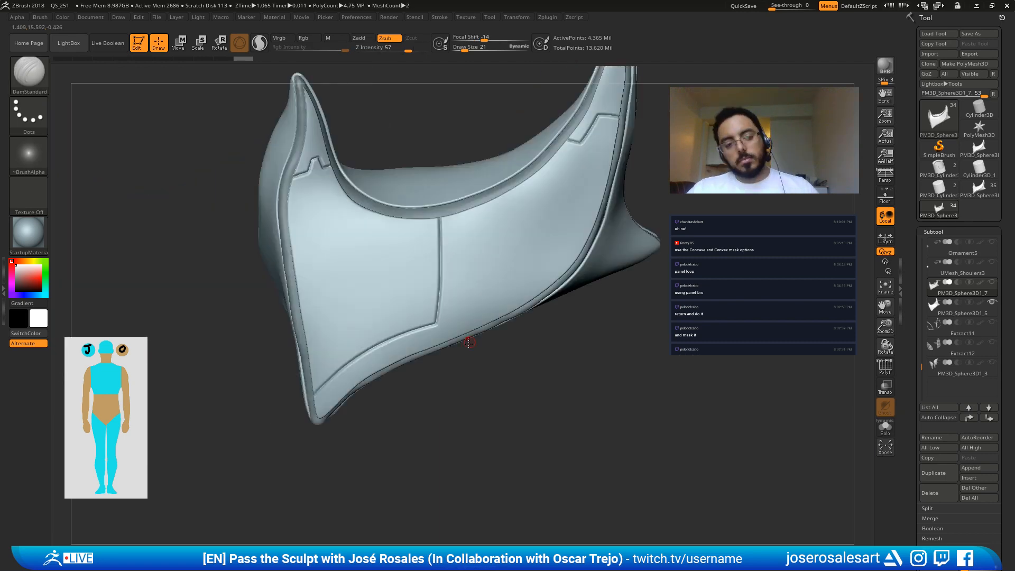
pyautogui.scroll(3, 450, 285)
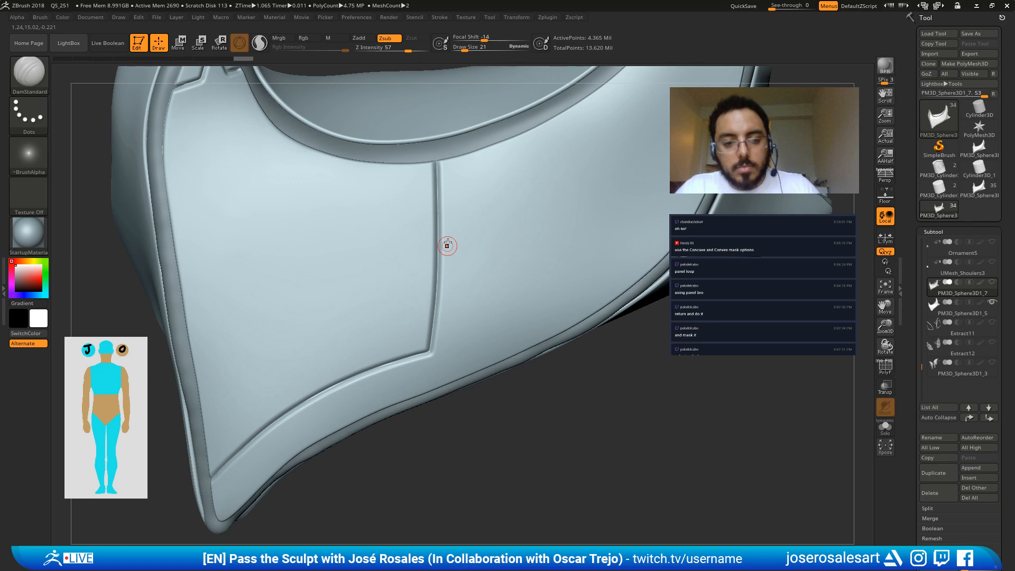
pyautogui.moveTo(448, 246)
pyautogui.keyDown('alt'); pyautogui.mouseDown()
pyautogui.moveTo(352, 304)
pyautogui.moveTo(434, 276)
pyautogui.moveTo(474, 233)
pyautogui.moveTo(481, 204)
pyautogui.moveTo(452, 170)
pyautogui.mouseUp(); pyautogui.keyUp('alt')
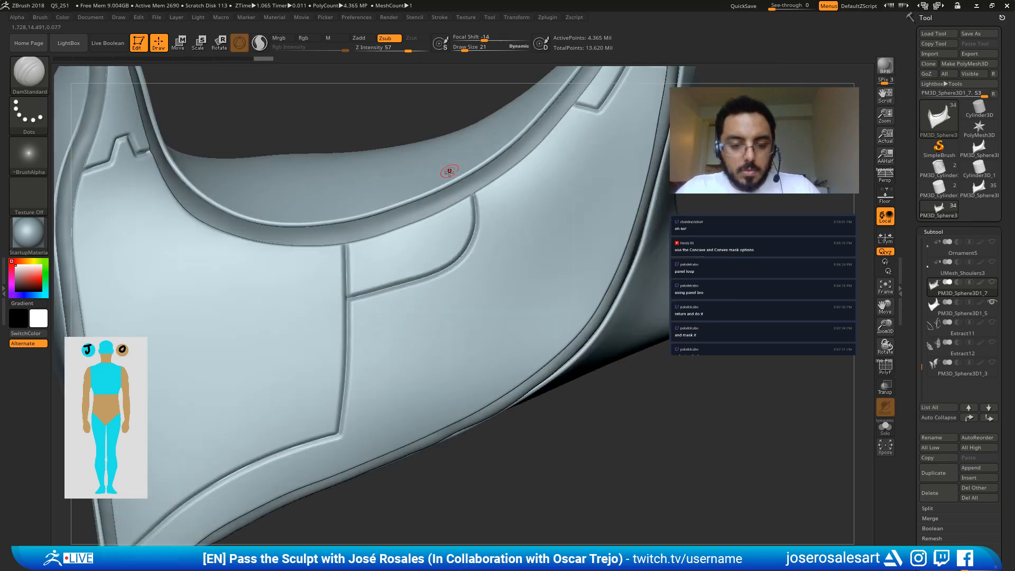
pyautogui.hotkey('ctrl', 'z')
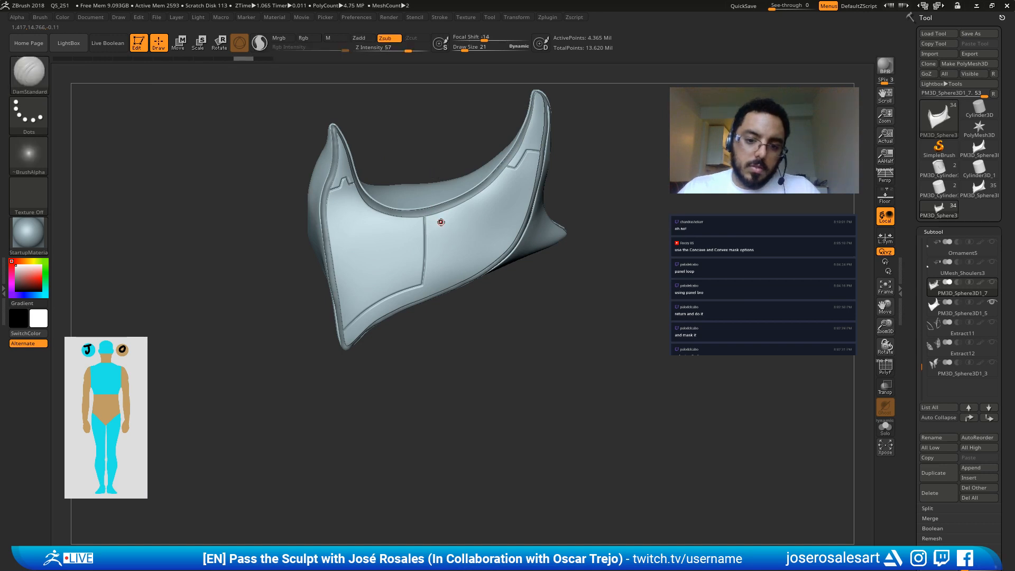
pyautogui.keyDown('ctrl'); pyautogui.moveTo(441, 222); pyautogui.dragTo(457, 241, button='right'); pyautogui.keyUp('ctrl')
pyautogui.moveTo(420, 247); pyautogui.dragTo(503, 220)
pyautogui.hotkey('ctrl', 'z')
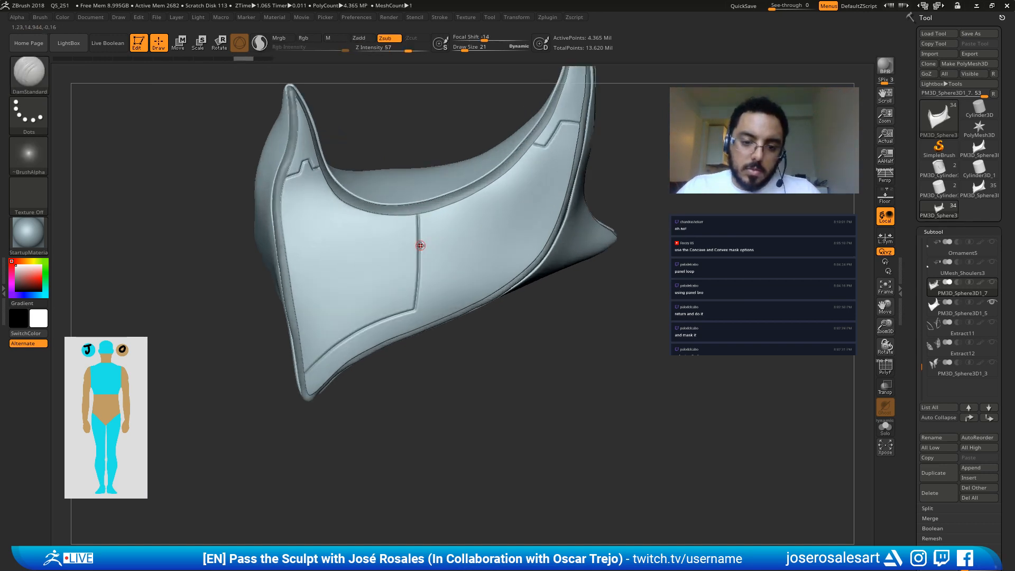
# Step: Engrave a rounded pocket outline from the vertical panel line up to the neckline rim, on the taller horn's side
pyautogui.moveTo(421, 245)
pyautogui.mouseDown()
pyautogui.moveTo(494, 217)
pyautogui.moveTo(467, 160)
pyautogui.mouseUp()
pyautogui.hotkey('ctrl', 'z')
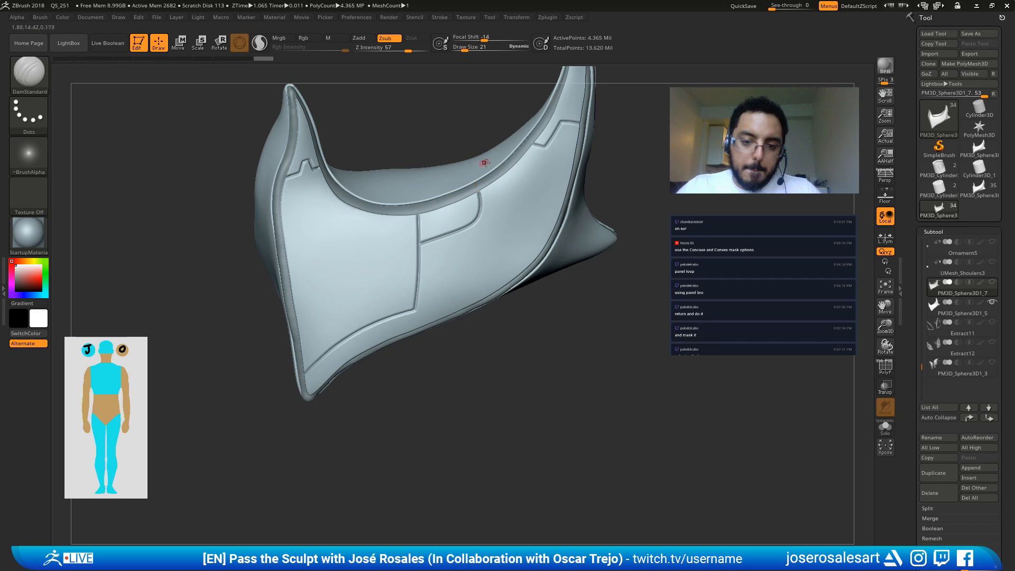
pyautogui.moveTo(487, 166)
pyautogui.keyDown('ctrl'); pyautogui.mouseDown(button='right')
pyautogui.moveTo(415, 195)
pyautogui.moveTo(415, 177)
pyautogui.mouseUp(button='right'); pyautogui.keyUp('ctrl')
pyautogui.keyDown('alt'); pyautogui.moveTo(480, 124); pyautogui.dragTo(464, 184, button='right'); pyautogui.keyUp('alt')
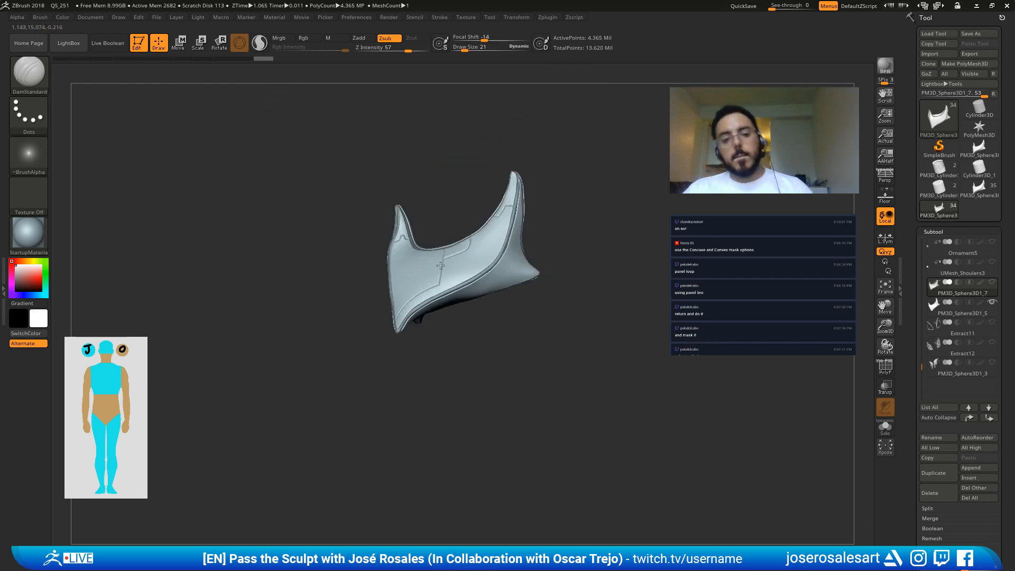
# Step: Mask the area inside the rounded pocket outline with MaskPen at Draw Size 23
pyautogui.moveTo(402, 255)
pyautogui.mouseDown(button='right')
pyautogui.moveTo(462, 278)
pyautogui.moveTo(452, 281)
pyautogui.moveTo(525, 281)
pyautogui.moveTo(460, 303)
pyautogui.mouseUp(button='right')
pyautogui.moveTo(459, 262)
pyautogui.mouseDown(button='right')
pyautogui.moveTo(531, 308)
pyautogui.moveTo(570, 305)
pyautogui.mouseUp(button='right')
pyautogui.keyDown('ctrl'); pyautogui.moveTo(550, 301); pyautogui.dragTo(528, 312); pyautogui.keyUp('ctrl')
pyautogui.keyDown('ctrl'); pyautogui.moveTo(528, 313); pyautogui.dragTo(577, 286); pyautogui.keyUp('ctrl')
pyautogui.press('s')
pyautogui.moveTo(577, 279)
pyautogui.keyDown('ctrl'); pyautogui.mouseDown()
pyautogui.moveTo(581, 297)
pyautogui.moveTo(503, 345)
pyautogui.moveTo(497, 307)
pyautogui.moveTo(545, 318)
pyautogui.mouseUp(); pyautogui.keyUp('ctrl')
pyautogui.press('s')
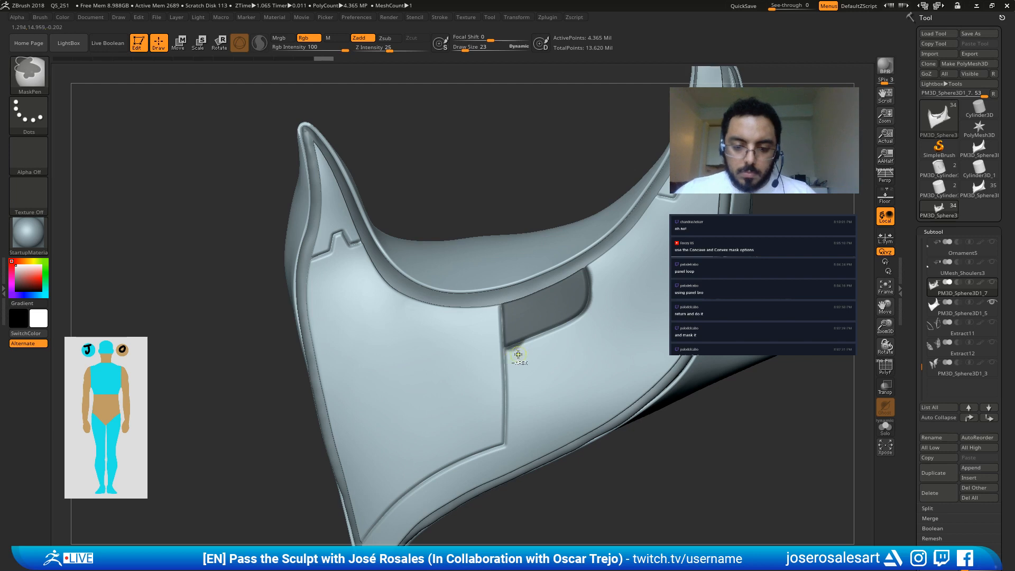
# Step: Clean up the pocket mask's edges along the engraved outline, using MaskPen at Draw Size 19 for the finer corrections
pyautogui.keyDown('ctrl'); pyautogui.keyDown('alt'); pyautogui.moveTo(516, 356); pyautogui.dragTo(596, 275); pyautogui.keyUp('alt'); pyautogui.keyUp('ctrl')
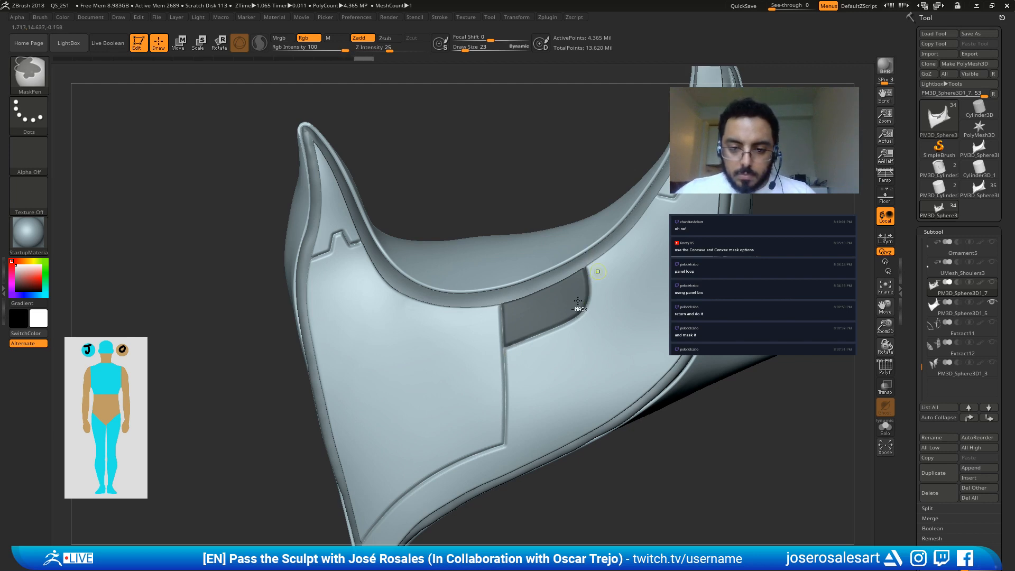
pyautogui.press('s')
pyautogui.click(532, 318)
pyautogui.moveTo(533, 316)
pyautogui.mouseDown(button='right')
pyautogui.moveTo(517, 302)
pyautogui.moveTo(523, 343)
pyautogui.mouseUp(button='right')
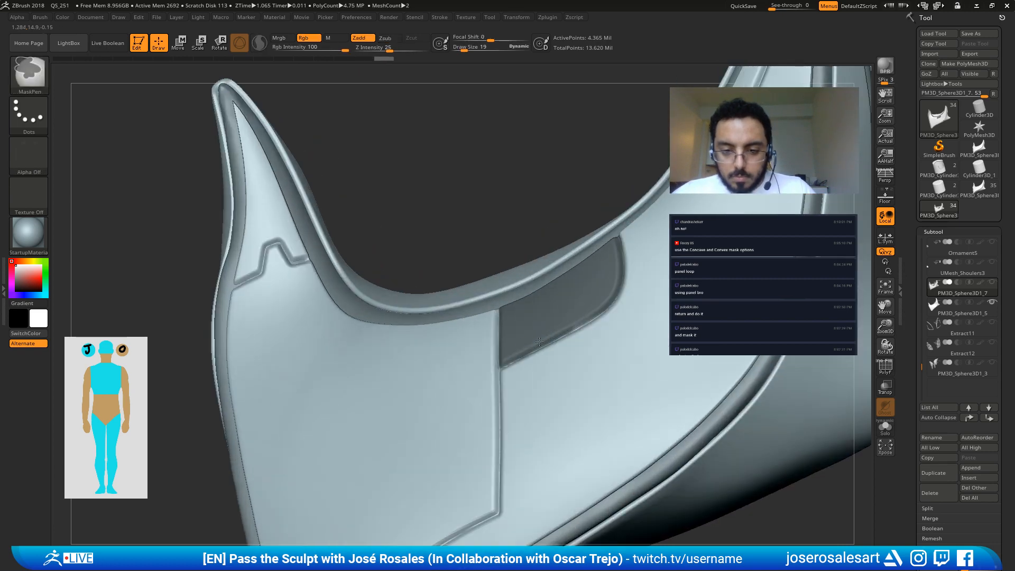
pyautogui.moveTo(509, 356); pyautogui.dragTo(567, 344, button='right')
pyautogui.moveTo(518, 359)
pyautogui.keyDown('ctrl'); pyautogui.keyDown('alt'); pyautogui.mouseDown()
pyautogui.moveTo(591, 331)
pyautogui.moveTo(568, 340)
pyautogui.mouseUp(); pyautogui.keyUp('alt'); pyautogui.keyUp('ctrl')
pyautogui.moveTo(507, 371)
pyautogui.keyDown('ctrl'); pyautogui.keyDown('alt'); pyautogui.mouseDown()
pyautogui.moveTo(491, 362)
pyautogui.moveTo(487, 336)
pyautogui.moveTo(499, 324)
pyautogui.mouseUp(); pyautogui.keyUp('alt'); pyautogui.keyUp('ctrl')
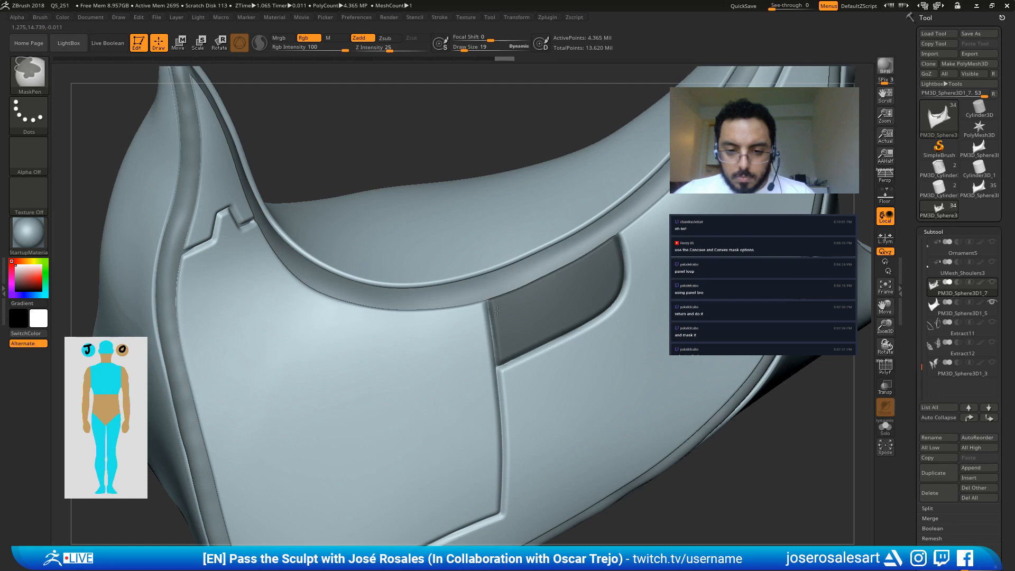
pyautogui.moveTo(492, 301)
pyautogui.mouseDown(button='right')
pyautogui.moveTo(537, 297)
pyautogui.moveTo(561, 311)
pyautogui.mouseUp(button='right')
pyautogui.keyDown('ctrl'); pyautogui.keyDown('alt'); pyautogui.moveTo(533, 335); pyautogui.dragTo(537, 324); pyautogui.keyUp('alt'); pyautogui.keyUp('ctrl')
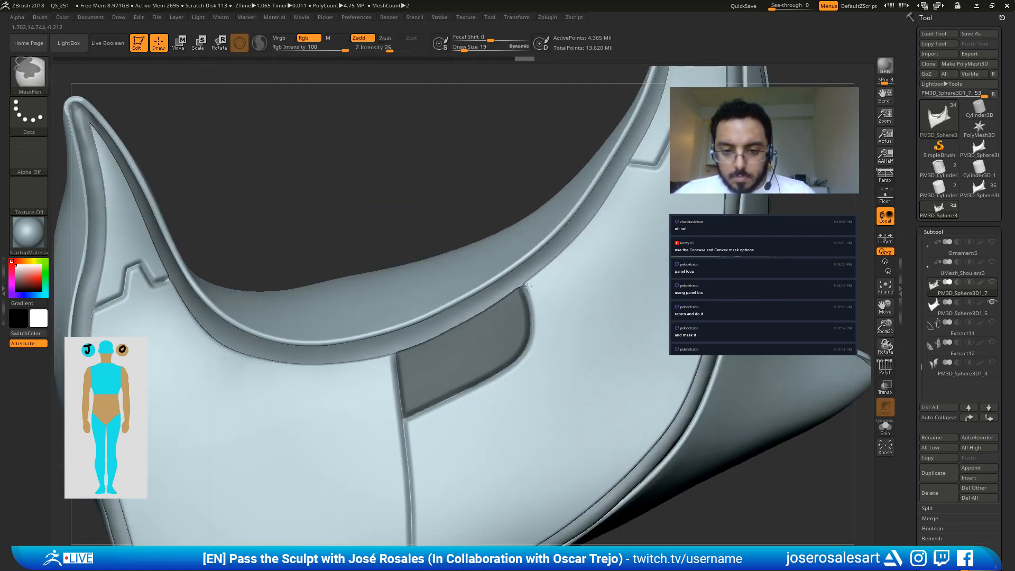
pyautogui.keyDown('ctrl'); pyautogui.moveTo(529, 287); pyautogui.dragTo(520, 302); pyautogui.keyUp('ctrl')
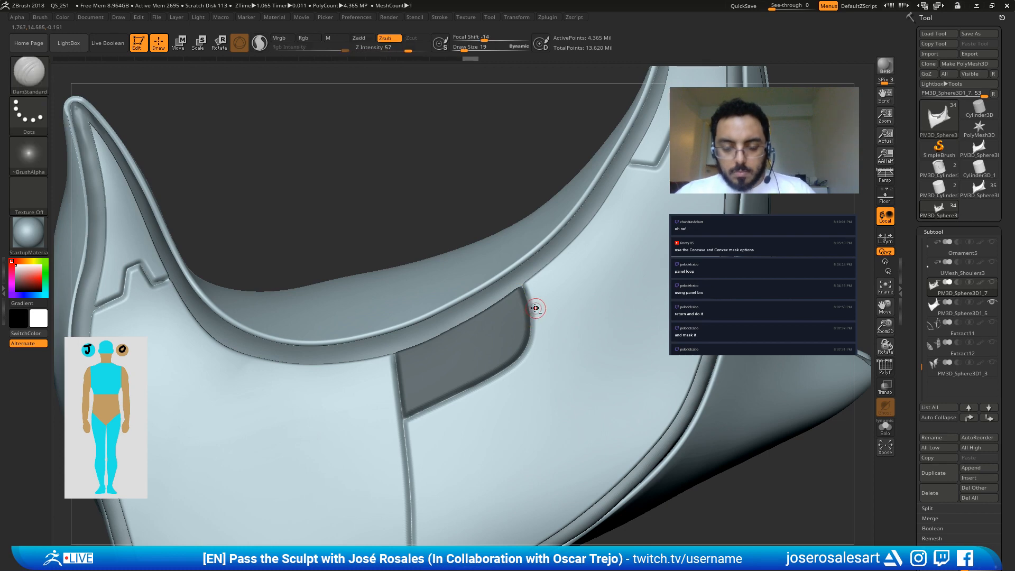
# Step: Invert the mask, place the Move gizmo on the unmasked pocket panel and shift the panel along the gizmo's Z axis
pyautogui.press('f')
pyautogui.keyDown('ctrl'); pyautogui.click(646, 414); pyautogui.keyUp('ctrl')
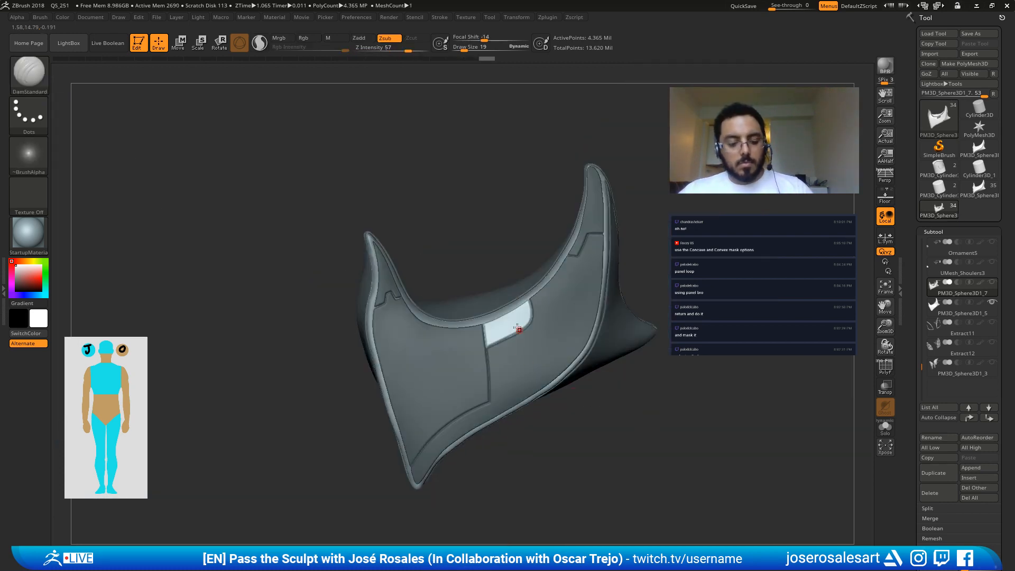
pyautogui.press('w')
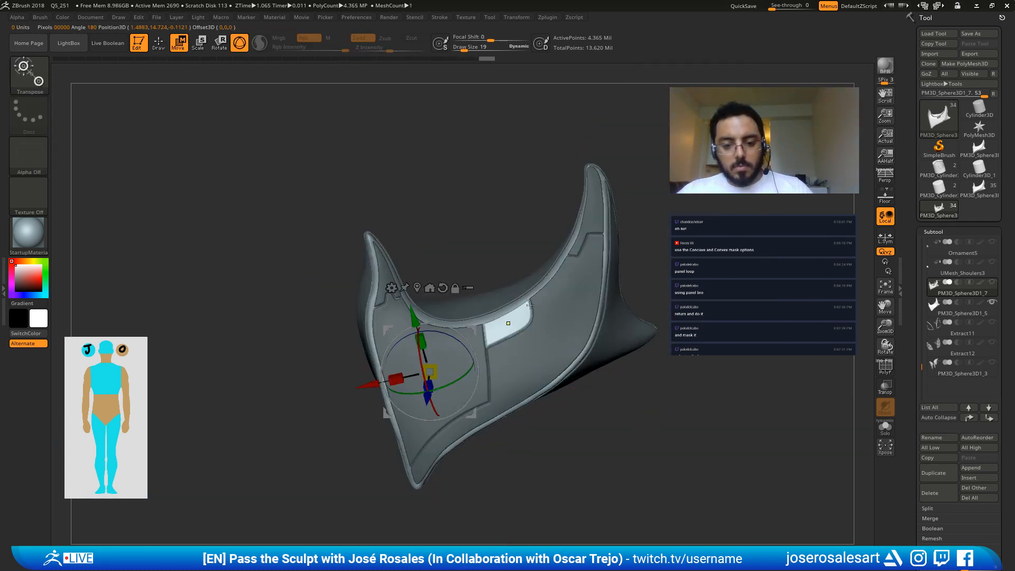
pyautogui.click(623, 326)
pyautogui.click(492, 313)
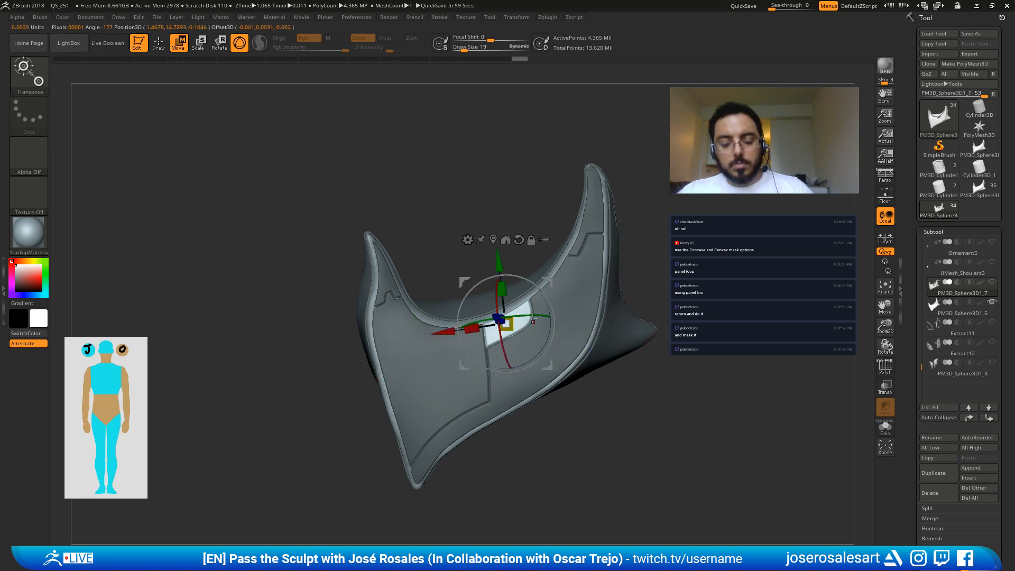
pyautogui.moveTo(476, 307); pyautogui.dragTo(469, 277)
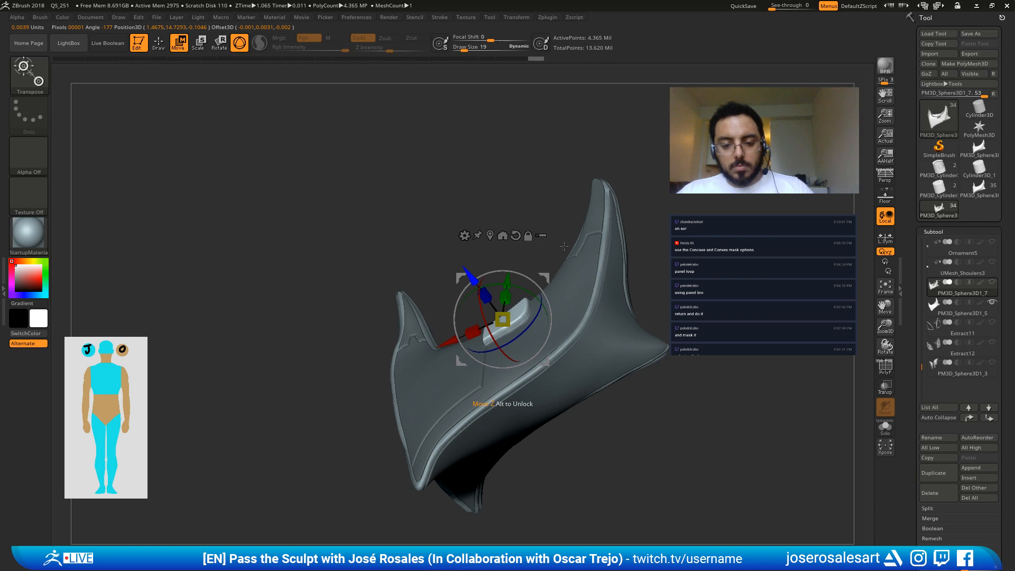
# Step: Return to Draw mode, clear the mask and check the shifted pocket panel from several angles
pyautogui.press('q')
pyautogui.moveTo(569, 246); pyautogui.dragTo(600, 406)
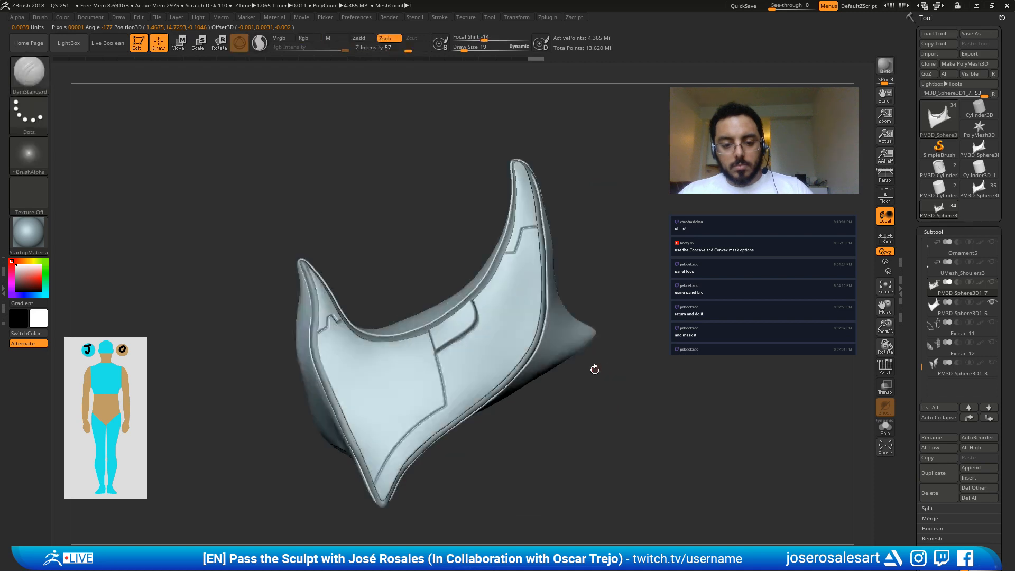
pyautogui.moveTo(594, 367); pyautogui.dragTo(437, 344)
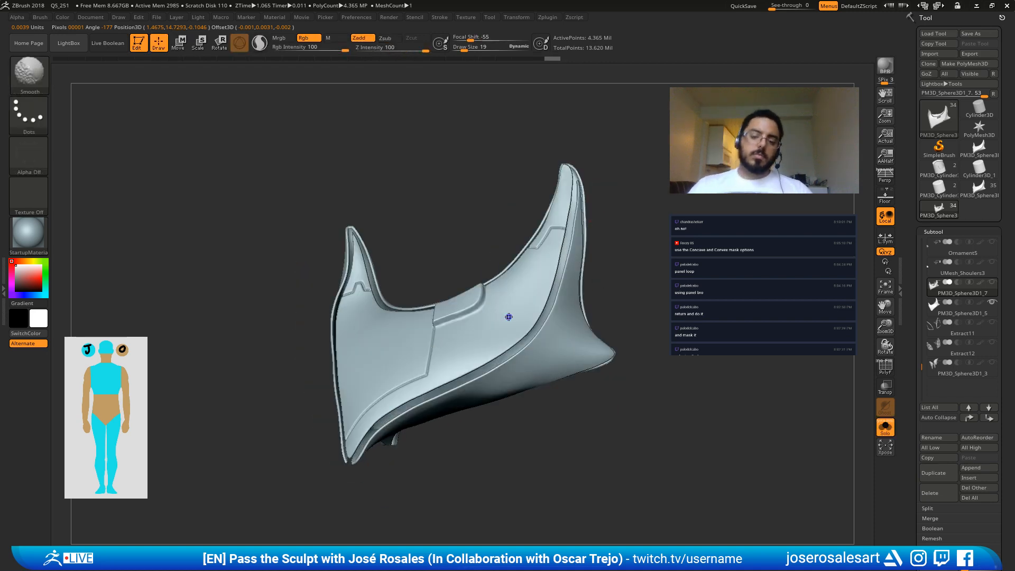
pyautogui.keyDown('ctrl'); pyautogui.moveTo(493, 346); pyautogui.dragTo(397, 341, button='right'); pyautogui.keyUp('ctrl')
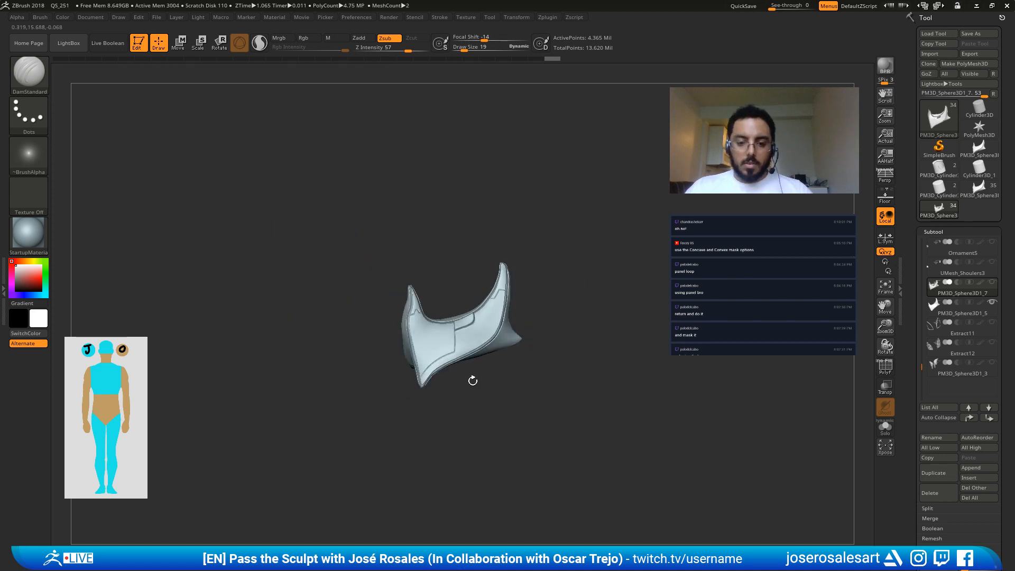
pyautogui.moveTo(467, 367)
pyautogui.mouseDown()
pyautogui.moveTo(526, 385)
pyautogui.moveTo(455, 365)
pyautogui.mouseUp()
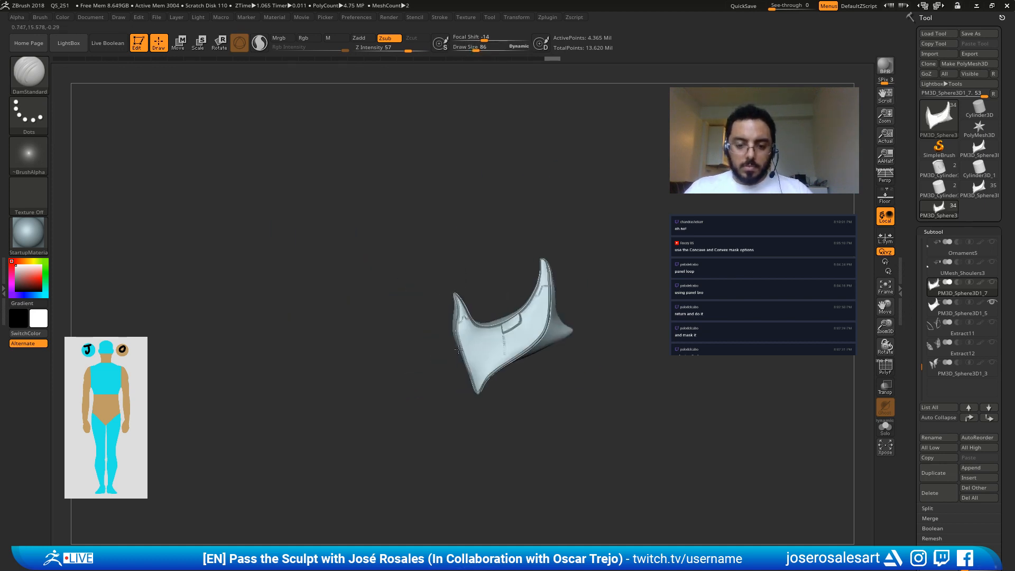
# Step: Try masking a short rounded tab below the pocket outline with MaskPen at Draw Size 39
pyautogui.keyDown('ctrl'); pyautogui.moveTo(487, 364); pyautogui.dragTo(649, 361, button='right'); pyautogui.keyUp('ctrl')
pyautogui.keyDown('alt'); pyautogui.moveTo(632, 356); pyautogui.dragTo(520, 443); pyautogui.keyUp('alt')
pyautogui.press('s')
pyautogui.moveTo(474, 355); pyautogui.dragTo(468, 356)
pyautogui.moveTo(487, 359)
pyautogui.keyDown('alt'); pyautogui.mouseDown(button='right')
pyautogui.moveTo(572, 357)
pyautogui.moveTo(554, 384)
pyautogui.mouseUp(button='right'); pyautogui.keyUp('alt')
pyautogui.press('s')
pyautogui.moveTo(489, 366); pyautogui.dragTo(487, 367)
pyautogui.moveTo(487, 366); pyautogui.dragTo(476, 372, button='right')
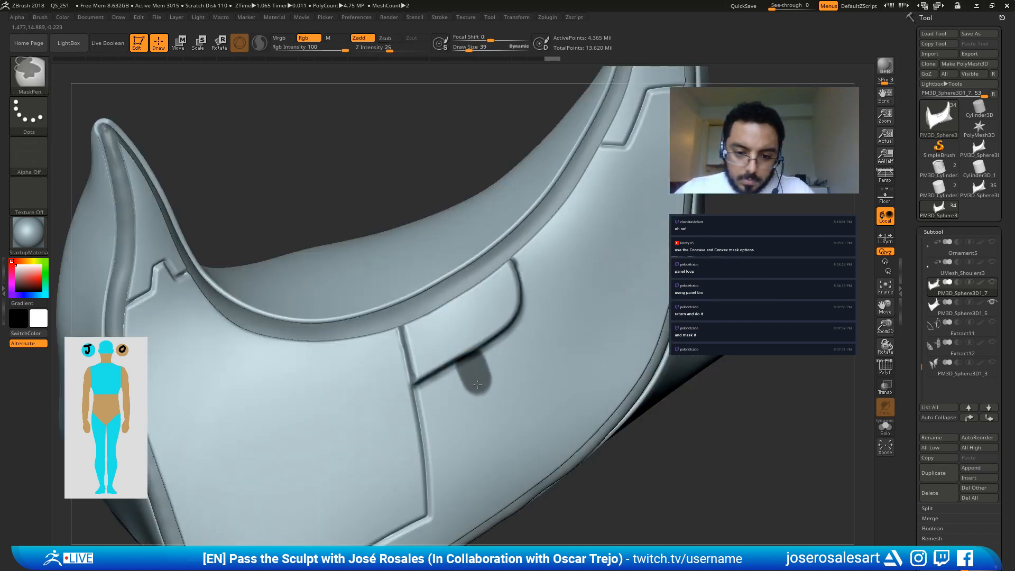
pyautogui.keyDown('ctrl'); pyautogui.moveTo(478, 385); pyautogui.dragTo(478, 386); pyautogui.keyUp('ctrl')
pyautogui.press('[')
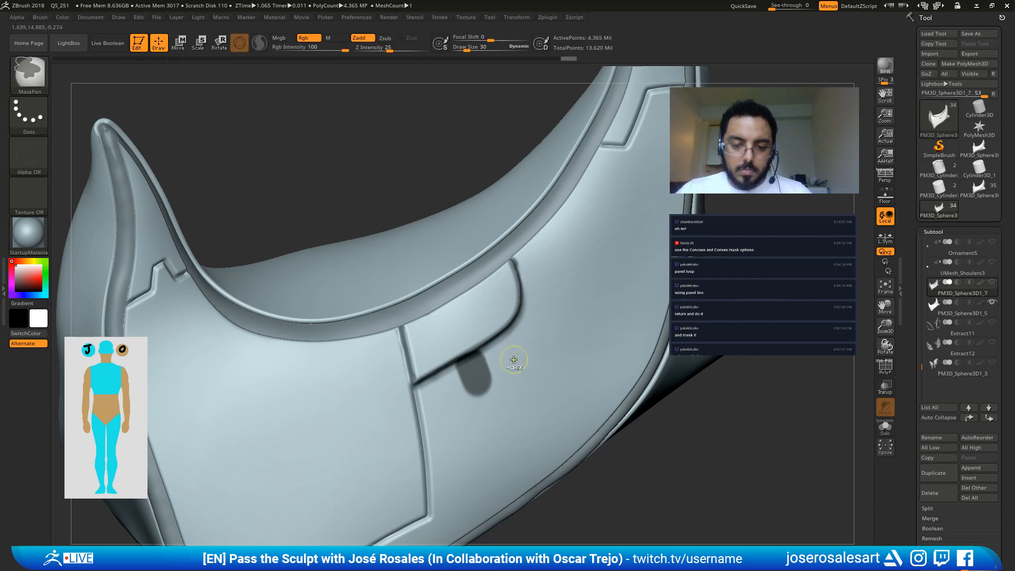
pyautogui.hotkey('ctrl', 'z')
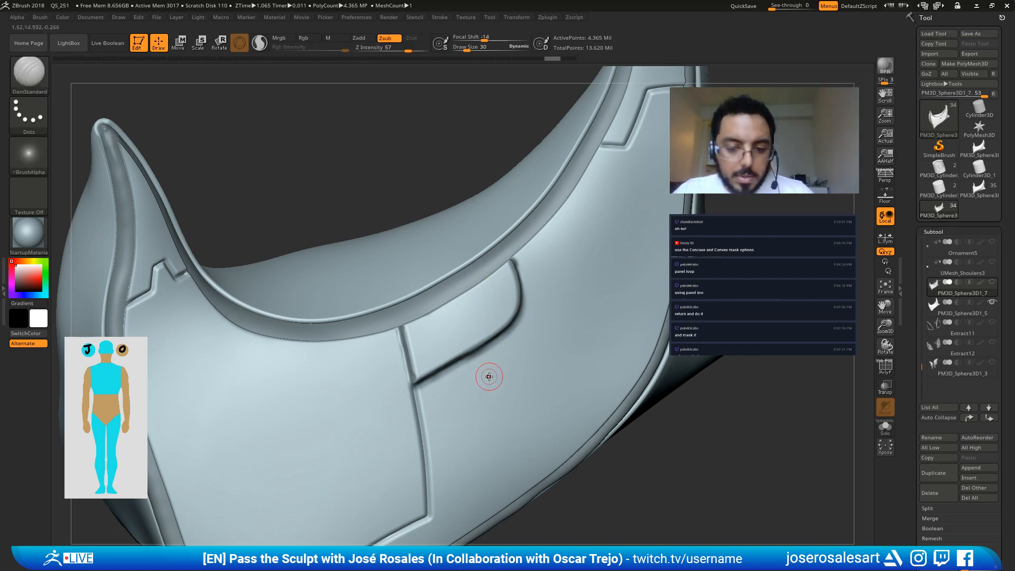
# Step: Mask two short rounded tabs with MaskPen at Draw Size 30, one below the pocket outline and one beside its curved end
pyautogui.keyDown('ctrl'); pyautogui.moveTo(473, 369); pyautogui.dragTo(474, 373); pyautogui.keyUp('ctrl')
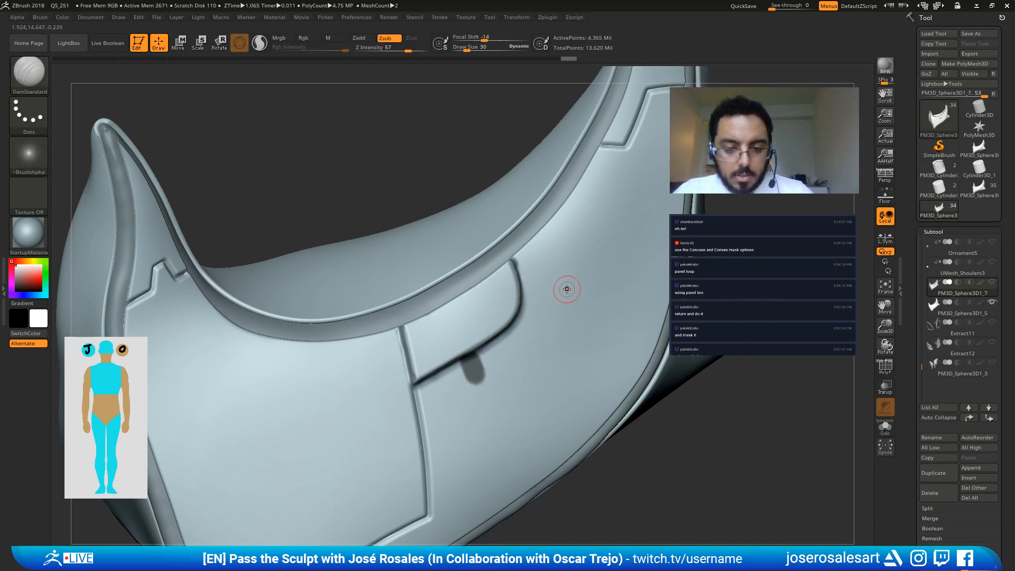
pyautogui.moveTo(564, 287); pyautogui.dragTo(534, 288, button='right')
pyautogui.moveTo(518, 283)
pyautogui.keyDown('ctrl'); pyautogui.mouseDown()
pyautogui.moveTo(531, 273)
pyautogui.moveTo(517, 283)
pyautogui.mouseUp(); pyautogui.keyUp('ctrl')
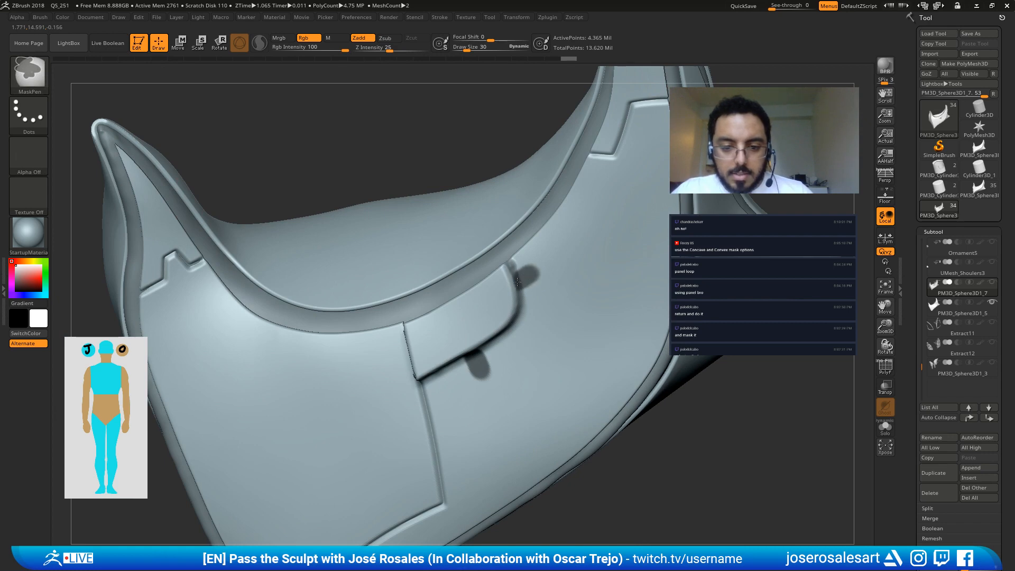
pyautogui.moveTo(503, 294); pyautogui.dragTo(485, 354, button='right')
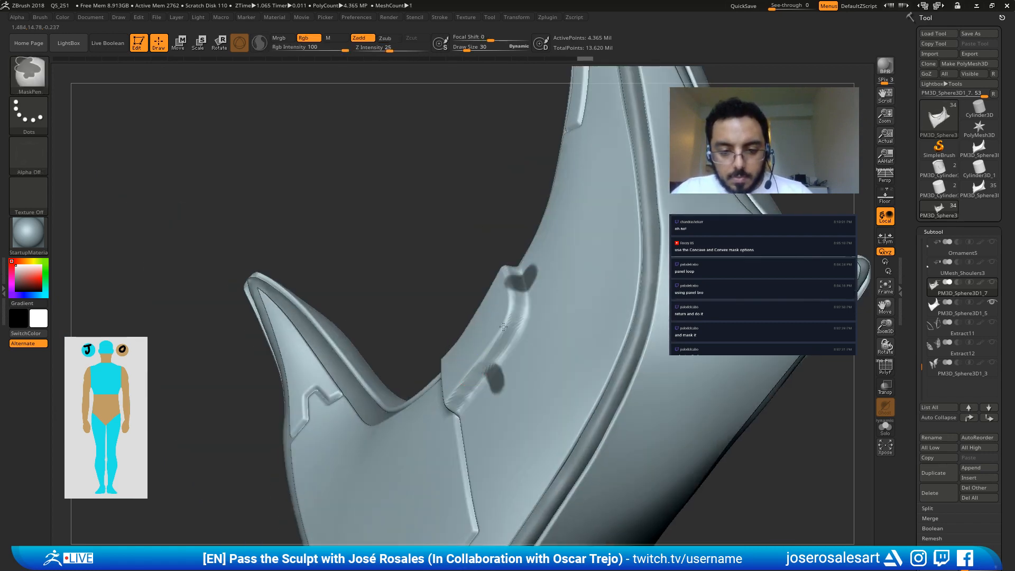
pyautogui.moveTo(505, 286)
pyautogui.mouseDown(button='right')
pyautogui.moveTo(503, 277)
pyautogui.moveTo(571, 296)
pyautogui.moveTo(606, 347)
pyautogui.moveTo(446, 344)
pyautogui.moveTo(541, 446)
pyautogui.mouseUp(button='right')
pyautogui.press('f')
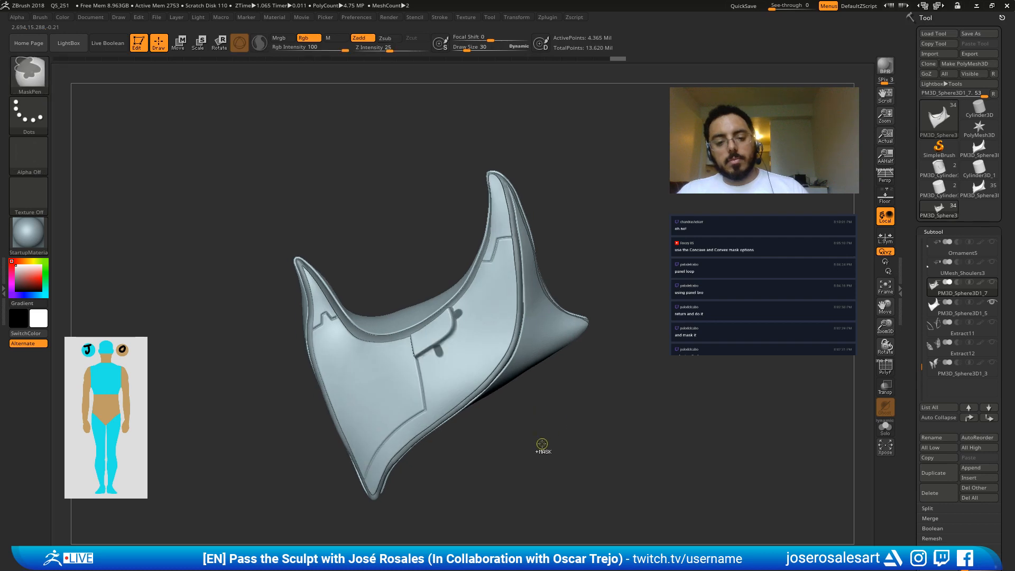
# Step: Invert the mask, sculpt the two unmasked tabs using ClayBuildup at Draw Size 65, and invert the mask back
pyautogui.hotkey('ctrl', 'i')
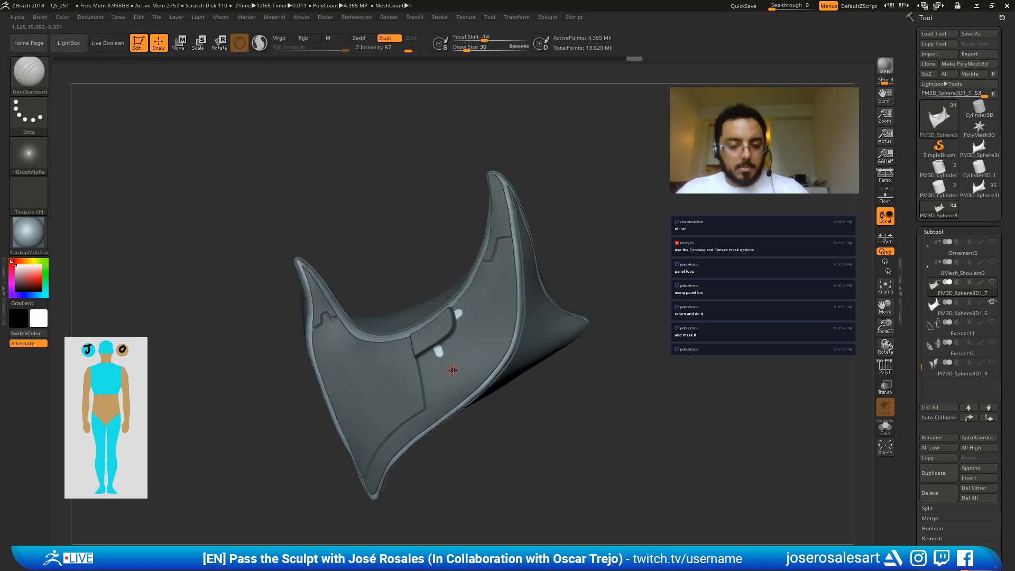
pyautogui.press('b')
pyautogui.press('c')
pyautogui.press('b')
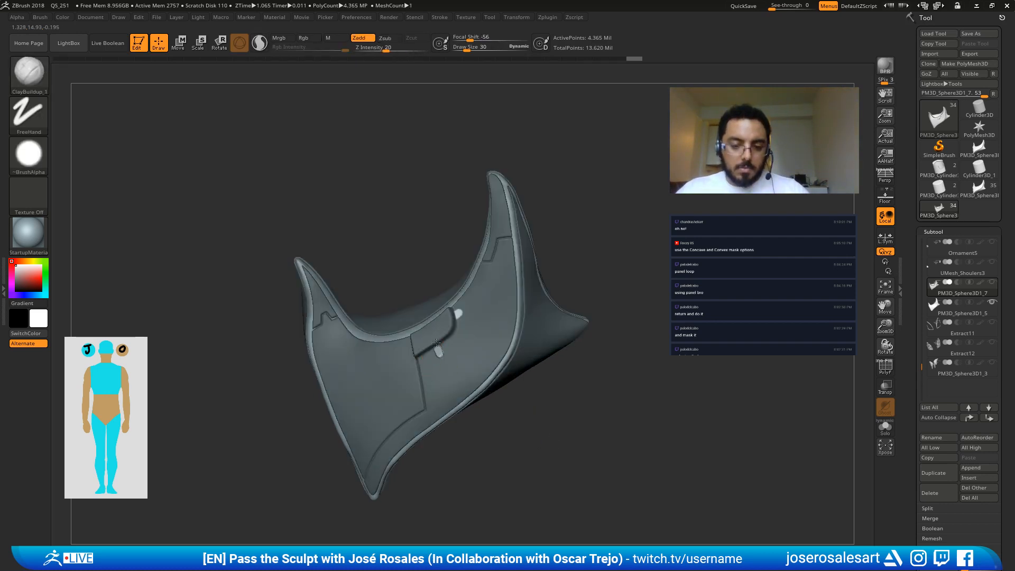
pyautogui.press(']')
pyautogui.press(']')
pyautogui.press(']')
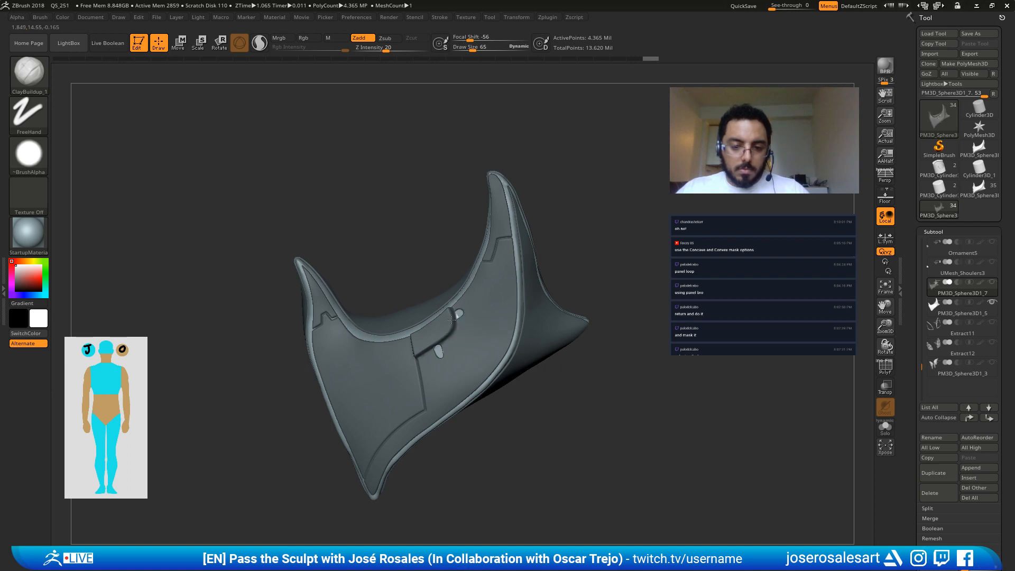
pyautogui.moveTo(575, 246)
pyautogui.mouseDown()
pyautogui.moveTo(516, 289)
pyautogui.moveTo(500, 344)
pyautogui.mouseUp()
pyautogui.press('ctrl')
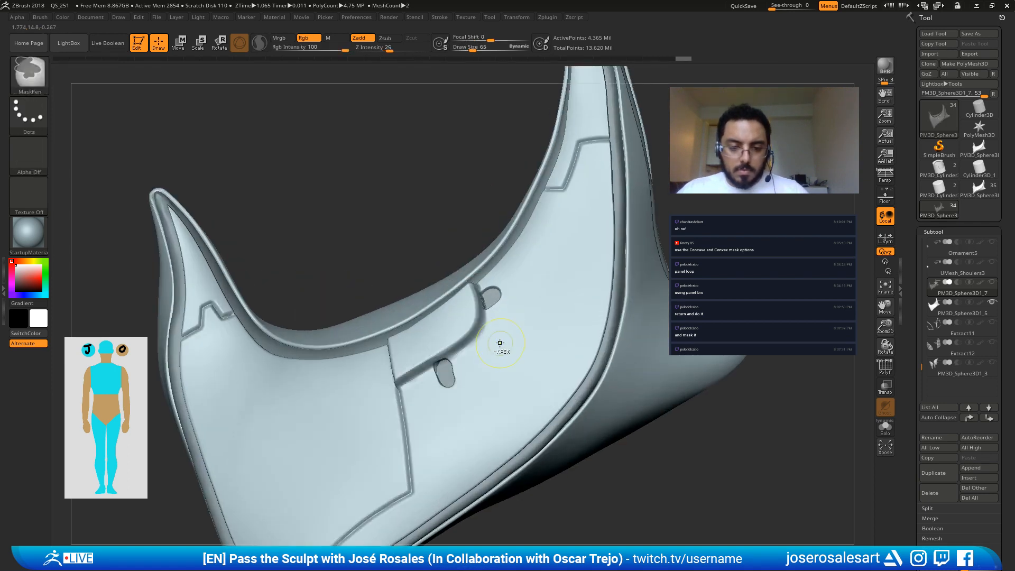
# Step: Try stepping back from the tab sculpting and using the Move gizmo on the unmasked tabs
pyautogui.hotkey('ctrl', 'a')
pyautogui.keyDown('ctrl'); pyautogui.keyDown('alt'); pyautogui.click(489, 296); pyautogui.keyUp('alt'); pyautogui.keyUp('ctrl')
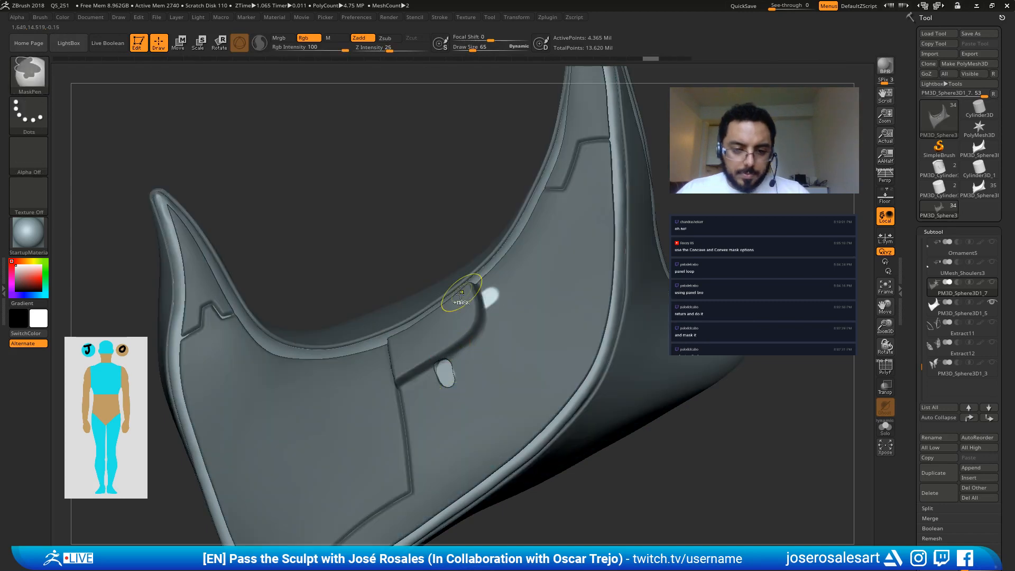
pyautogui.keyDown('ctrl'); pyautogui.keyDown('alt'); pyautogui.click(446, 373); pyautogui.keyUp('alt'); pyautogui.keyUp('ctrl')
pyautogui.press('w')
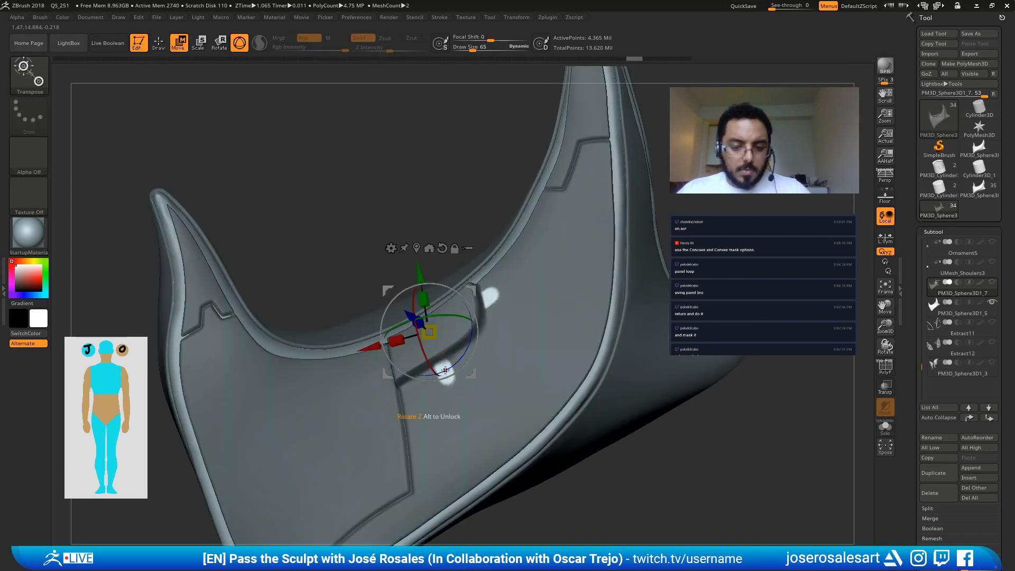
pyautogui.click(487, 294)
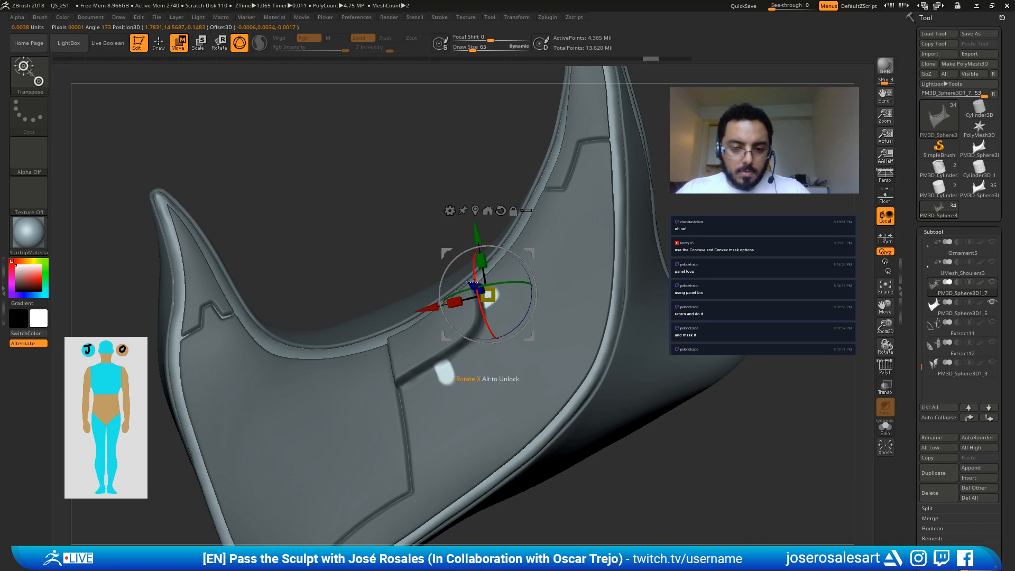
pyautogui.moveTo(479, 264)
pyautogui.mouseDown()
pyautogui.moveTo(460, 243)
pyautogui.moveTo(471, 263)
pyautogui.moveTo(381, 268)
pyautogui.moveTo(434, 236)
pyautogui.mouseUp()
pyautogui.press('q')
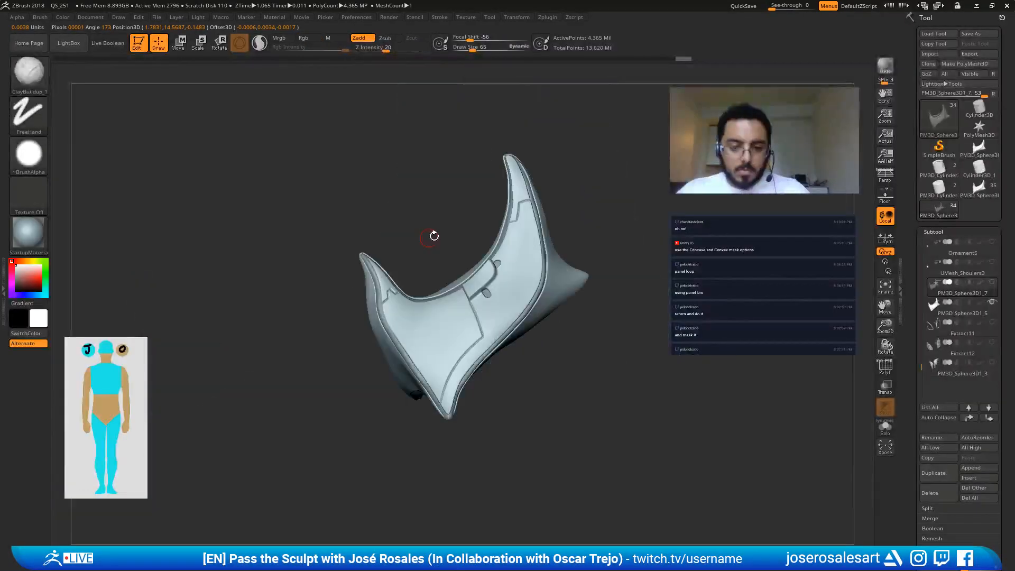
# Step: Try engraving an outline around the tab nearest the neckline using DamStandard at Draw Size 33
pyautogui.moveTo(585, 356); pyautogui.dragTo(579, 357)
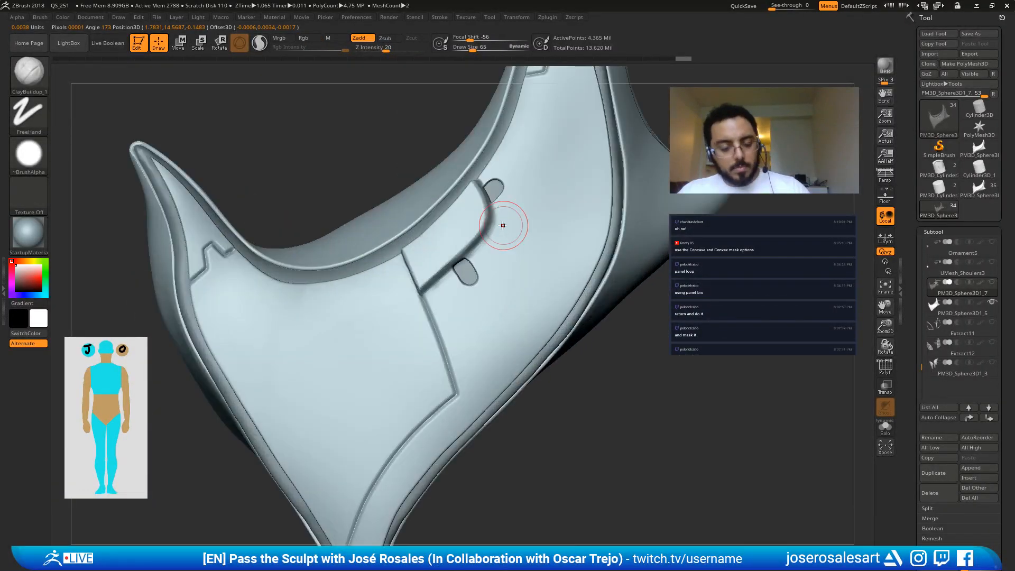
pyautogui.press('s')
pyautogui.moveTo(435, 210); pyautogui.dragTo(453, 199, button='right')
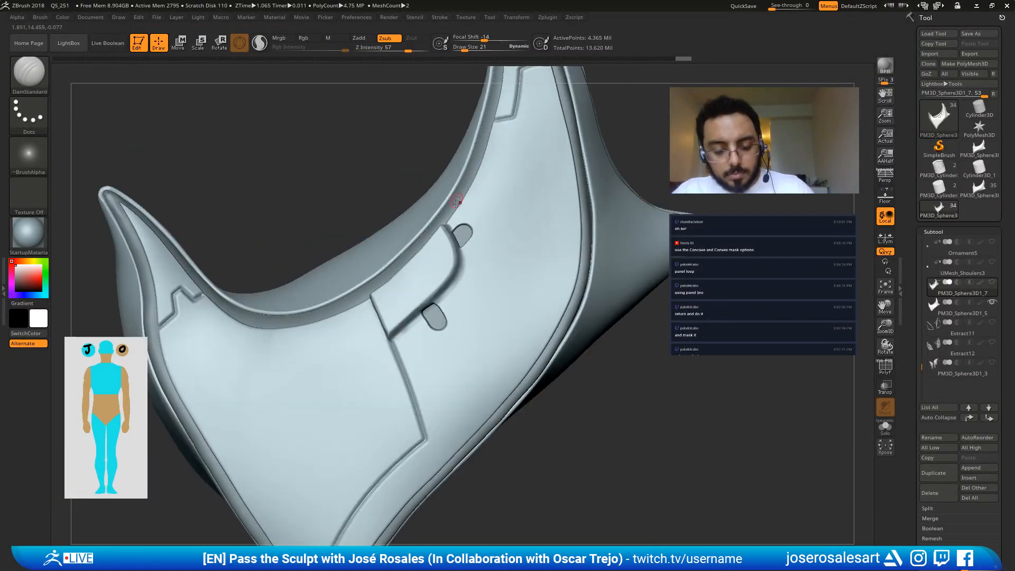
pyautogui.moveTo(496, 236); pyautogui.dragTo(476, 236, button='right')
pyautogui.press('s')
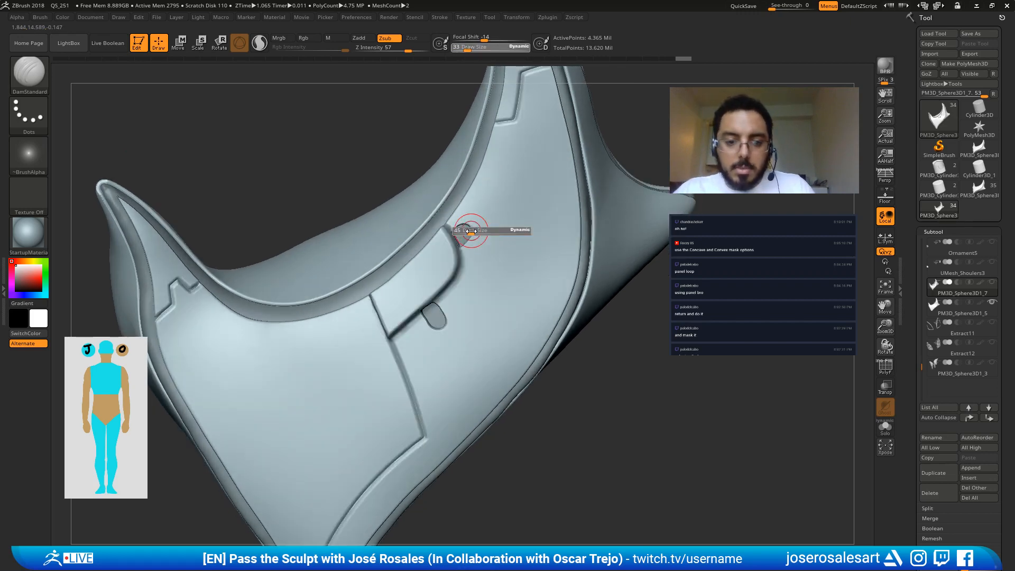
pyautogui.moveTo(470, 217); pyautogui.dragTo(476, 231)
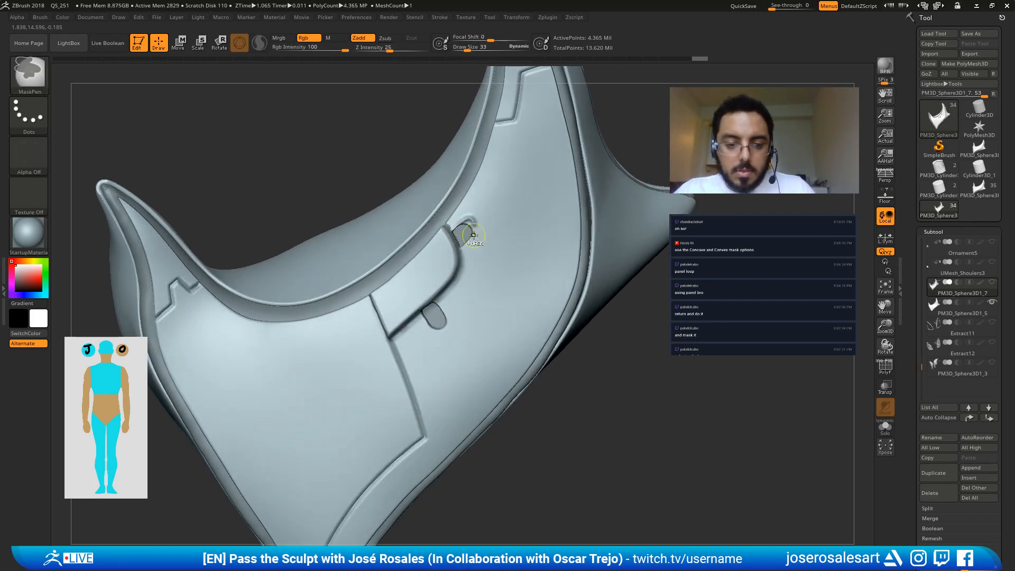
pyautogui.hotkey('ctrl', 'z')
# Step: Engrave an outline around the tab nearest the neckline with DamStandard at Draw Size 23 and smooth its groove
pyautogui.keyDown('ctrl'); pyautogui.moveTo(470, 204); pyautogui.dragTo(463, 223, button='right'); pyautogui.keyUp('ctrl')
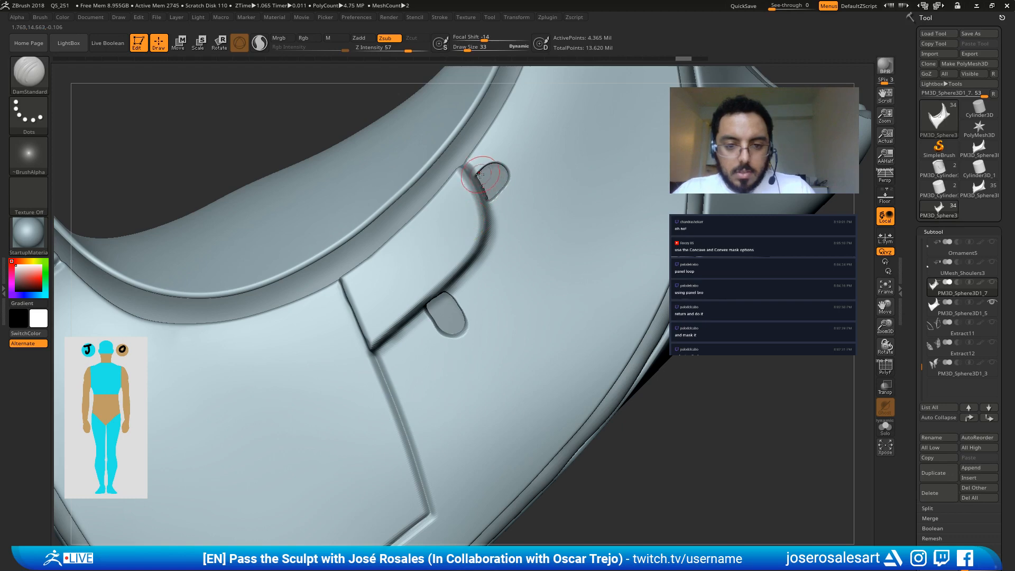
pyautogui.press('s')
pyautogui.moveTo(475, 174)
pyautogui.mouseDown()
pyautogui.moveTo(510, 187)
pyautogui.moveTo(497, 199)
pyautogui.mouseUp()
pyautogui.keyDown('alt'); pyautogui.moveTo(517, 247); pyautogui.dragTo(508, 315, button='right'); pyautogui.keyUp('alt')
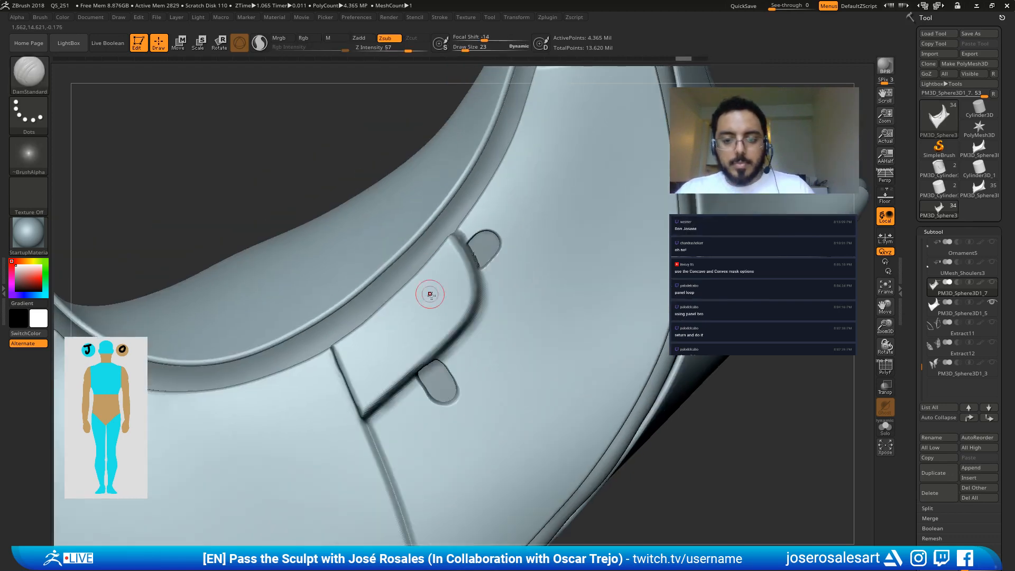
pyautogui.keyDown('alt'); pyautogui.moveTo(406, 418); pyautogui.dragTo(412, 373, button='right'); pyautogui.keyUp('alt')
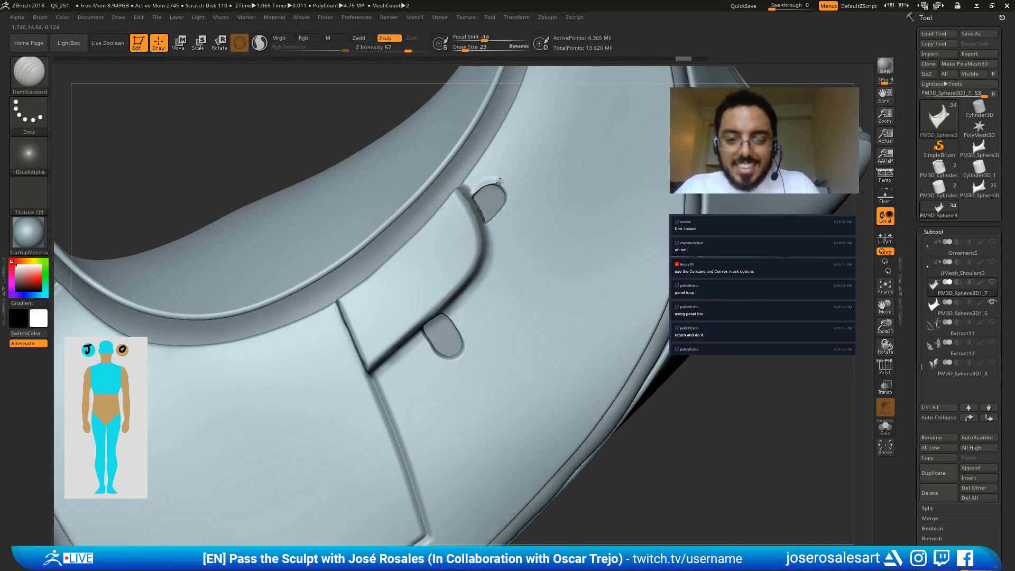
pyautogui.moveTo(494, 220); pyautogui.dragTo(497, 218)
pyautogui.moveTo(493, 216); pyautogui.dragTo(461, 188, button='right')
pyautogui.moveTo(505, 197)
pyautogui.keyDown('shift'); pyautogui.mouseDown()
pyautogui.moveTo(494, 207)
pyautogui.moveTo(503, 197)
pyautogui.mouseUp(); pyautogui.keyUp('shift')
pyautogui.moveTo(506, 192)
pyautogui.keyDown('ctrl'); pyautogui.mouseDown(button='right')
pyautogui.moveTo(474, 217)
pyautogui.moveTo(465, 206)
pyautogui.mouseUp(button='right'); pyautogui.keyUp('ctrl')
pyautogui.keyDown('shift'); pyautogui.moveTo(493, 189); pyautogui.dragTo(484, 185); pyautogui.keyUp('shift')
# Step: Engrave a matching outline around the tab below the pocket panel at Draw Size 23 and smooth its edges
pyautogui.moveTo(487, 205)
pyautogui.mouseDown(button='right')
pyautogui.moveTo(455, 220)
pyautogui.moveTo(462, 280)
pyautogui.mouseUp(button='right')
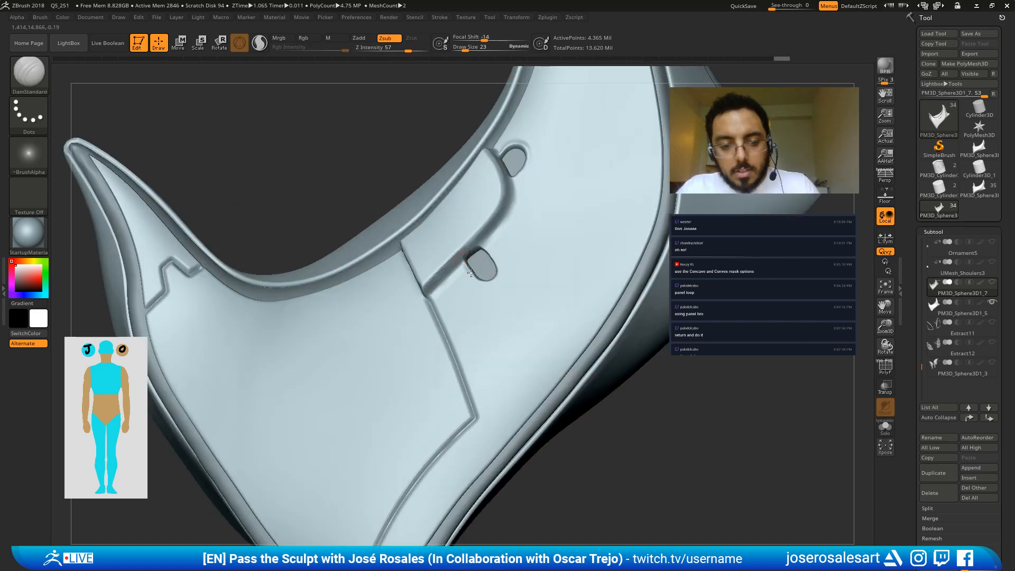
pyautogui.moveTo(487, 282)
pyautogui.mouseDown()
pyautogui.moveTo(497, 263)
pyautogui.moveTo(484, 276)
pyautogui.mouseUp()
pyautogui.moveTo(483, 277); pyautogui.dragTo(500, 275, button='right')
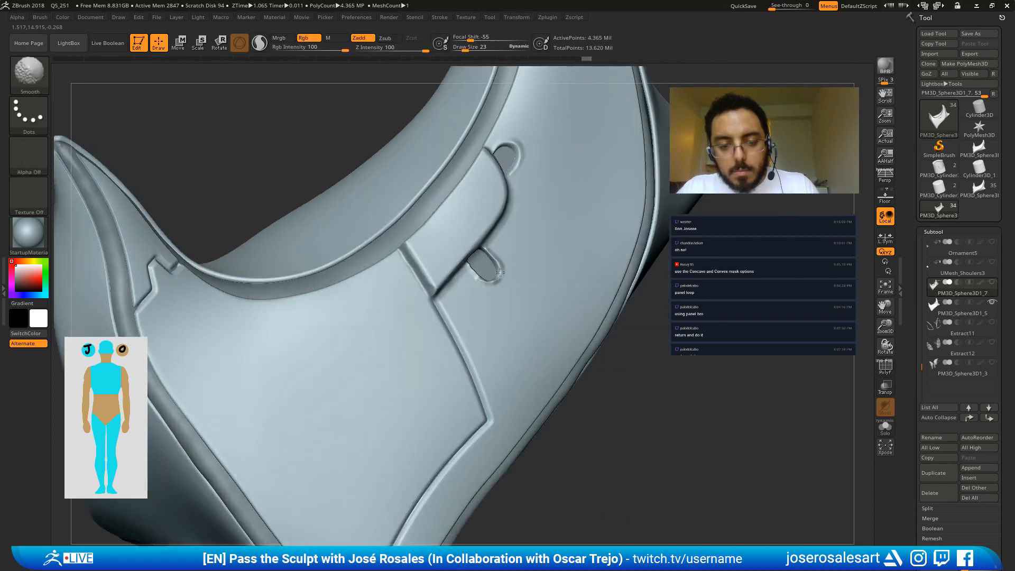
pyautogui.keyDown('shift'); pyautogui.moveTo(477, 273); pyautogui.dragTo(484, 280); pyautogui.keyUp('shift')
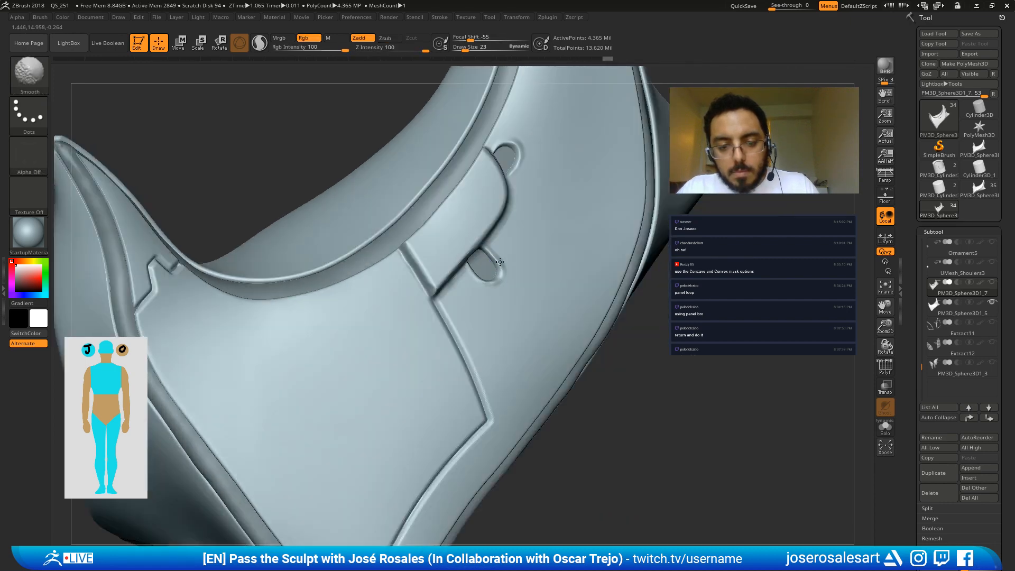
pyautogui.moveTo(492, 268); pyautogui.dragTo(500, 269, button='right')
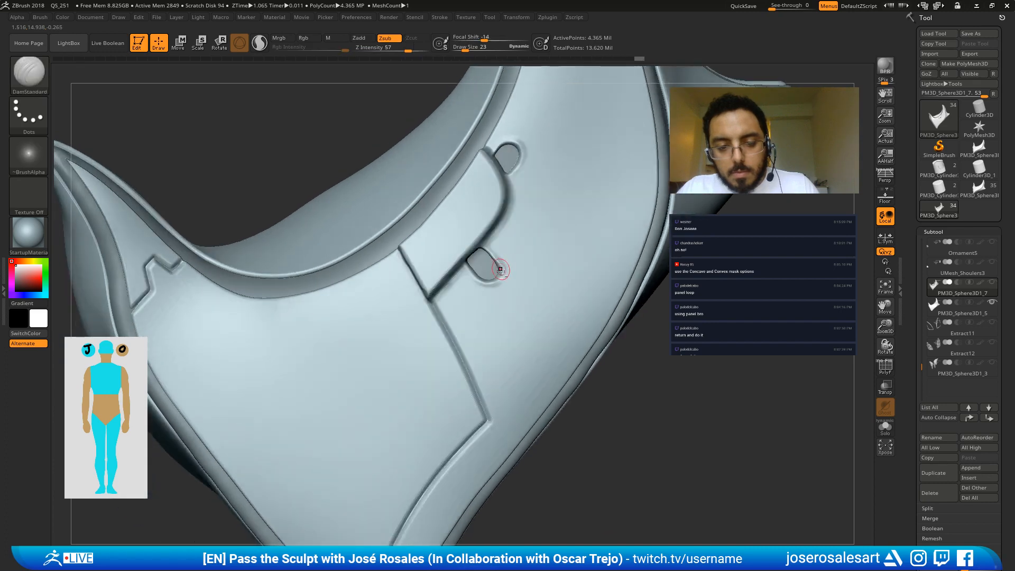
pyautogui.press('shift')
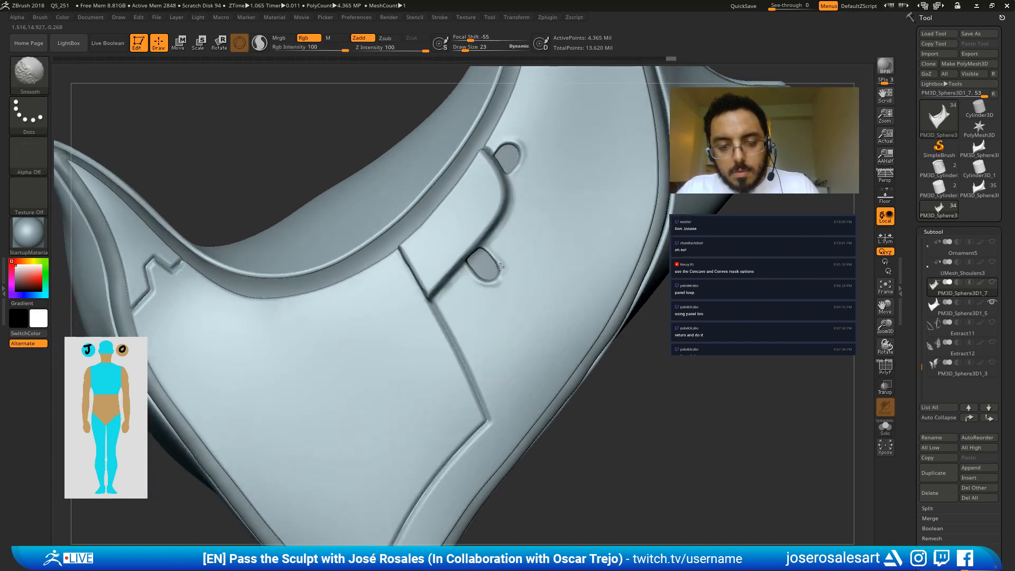
pyautogui.keyDown('shift'); pyautogui.moveTo(500, 267); pyautogui.dragTo(493, 281); pyautogui.keyUp('shift')
# Step: Review the whole detailed collar and make the plain collar PM3D_Sphere3D1_5 the active subtool
pyautogui.moveTo(514, 247)
pyautogui.keyDown('ctrl'); pyautogui.mouseDown(button='right')
pyautogui.moveTo(478, 254)
pyautogui.moveTo(485, 183)
pyautogui.mouseUp(button='right'); pyautogui.keyUp('ctrl')
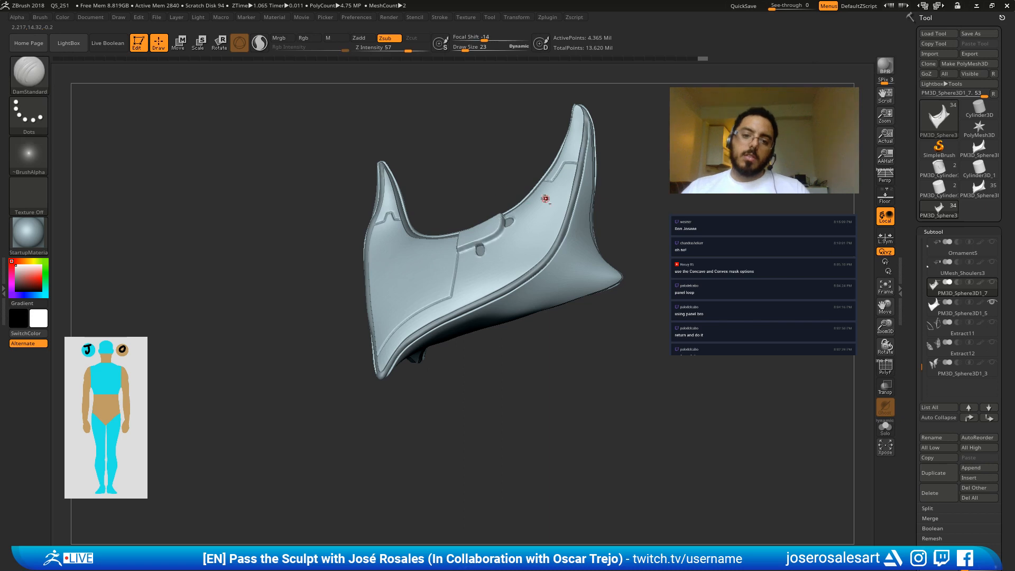
pyautogui.keyDown('ctrl'); pyautogui.moveTo(545, 199); pyautogui.dragTo(524, 218, button='right'); pyautogui.keyUp('ctrl')
pyautogui.keyDown('alt'); pyautogui.moveTo(502, 258); pyautogui.dragTo(517, 268, button='right'); pyautogui.keyUp('alt')
pyautogui.keyDown('ctrl'); pyautogui.moveTo(518, 268); pyautogui.dragTo(502, 303, button='right'); pyautogui.keyUp('ctrl')
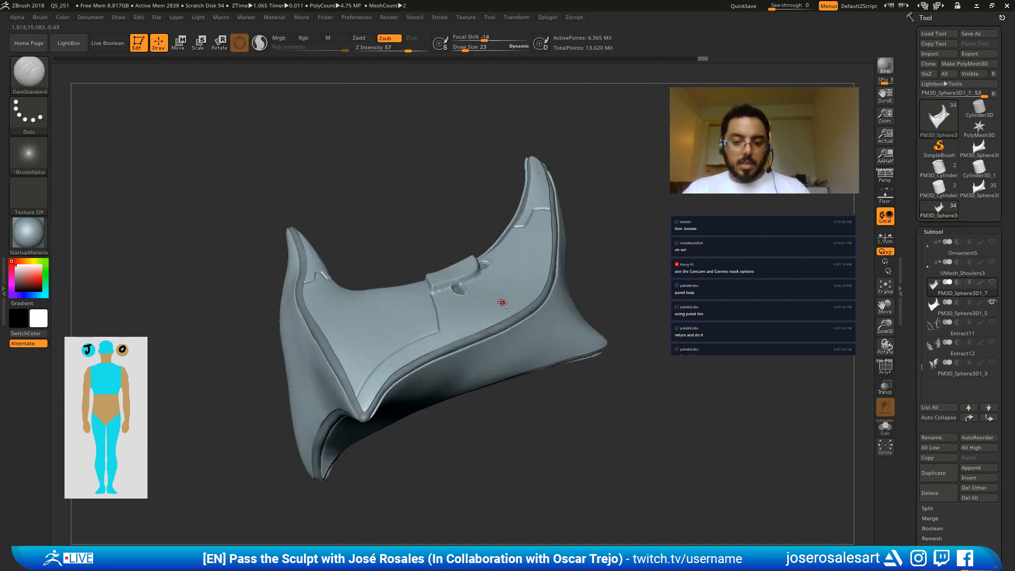
pyautogui.keyDown('alt'); pyautogui.click(502, 303); pyautogui.keyUp('alt')
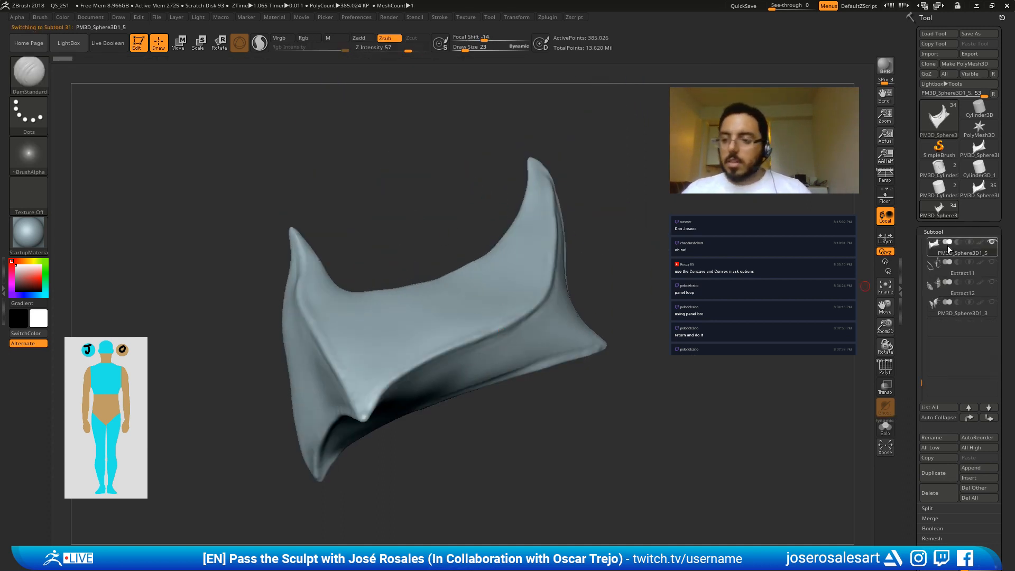
pyautogui.click(921, 367)
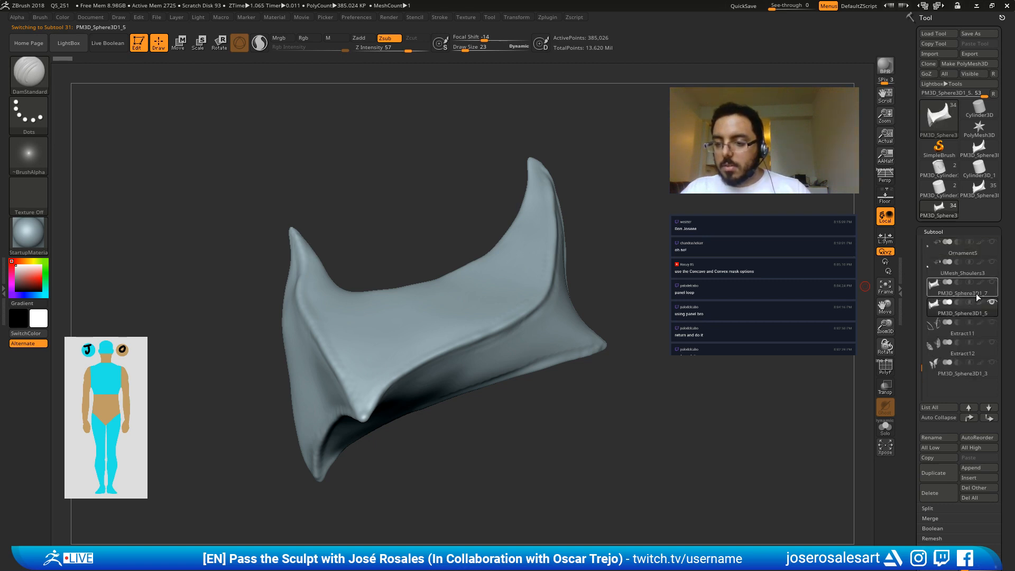
# Step: Show the detailed collar PM3D_Sphere3D1_7 and inflate the tab below the pocket panel with the Inflat brush at Draw Size 65
pyautogui.click(992, 283)
pyautogui.moveTo(433, 253); pyautogui.dragTo(439, 230, button='right')
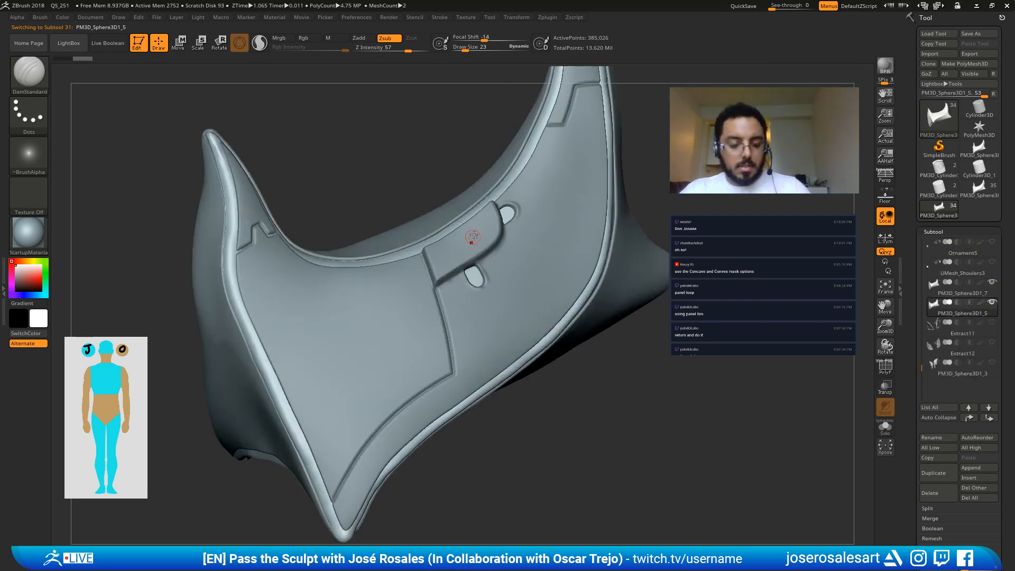
pyautogui.press('b')
pyautogui.press('i')
pyautogui.press('n')
pyautogui.press('s')
pyautogui.moveTo(481, 274); pyautogui.dragTo(489, 274)
pyautogui.moveTo(472, 272); pyautogui.dragTo(476, 276)
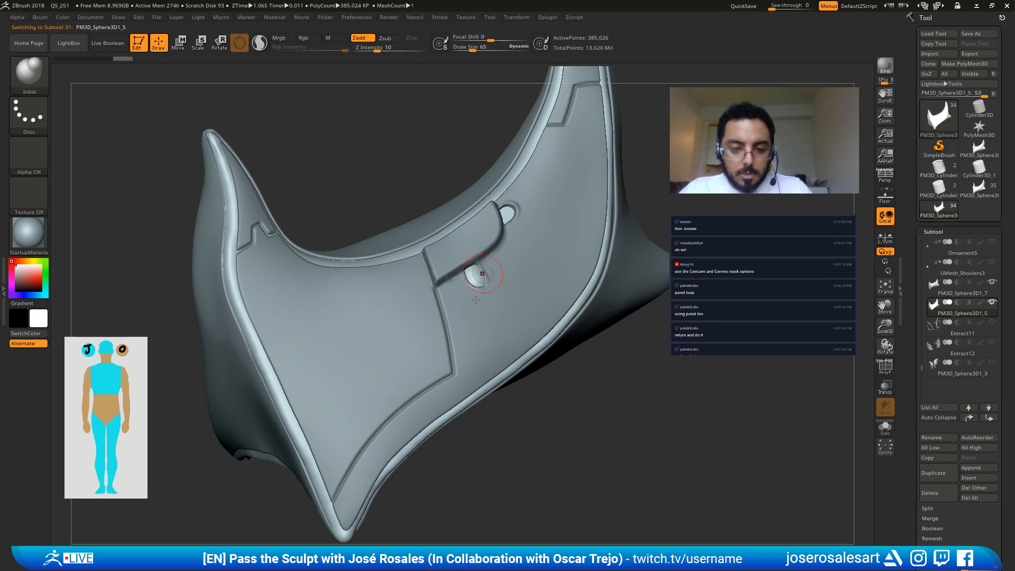
pyautogui.moveTo(481, 277); pyautogui.dragTo(465, 296, button='right')
pyautogui.moveTo(477, 273); pyautogui.dragTo(478, 277)
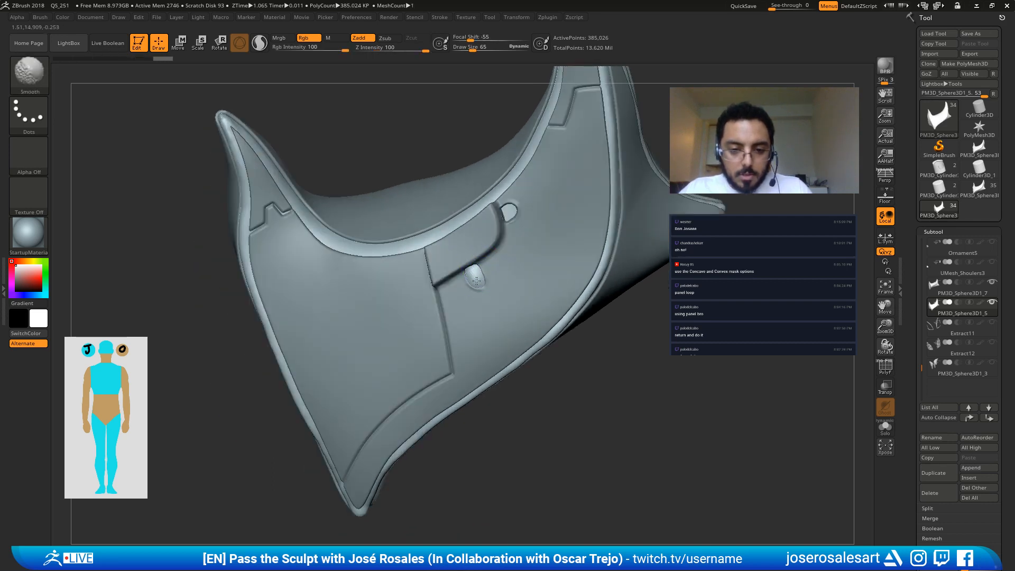
# Step: Inflate and smooth the tab nearest the neckline, touch up the tab below the pocket panel, and subdivide the plain collar once
pyautogui.moveTo(510, 209); pyautogui.dragTo(508, 211)
pyautogui.keyDown('shift'); pyautogui.moveTo(510, 210); pyautogui.dragTo(509, 211); pyautogui.keyUp('shift')
pyautogui.moveTo(509, 213)
pyautogui.mouseDown(button='right')
pyautogui.moveTo(503, 227)
pyautogui.moveTo(534, 191)
pyautogui.moveTo(468, 217)
pyautogui.mouseUp(button='right')
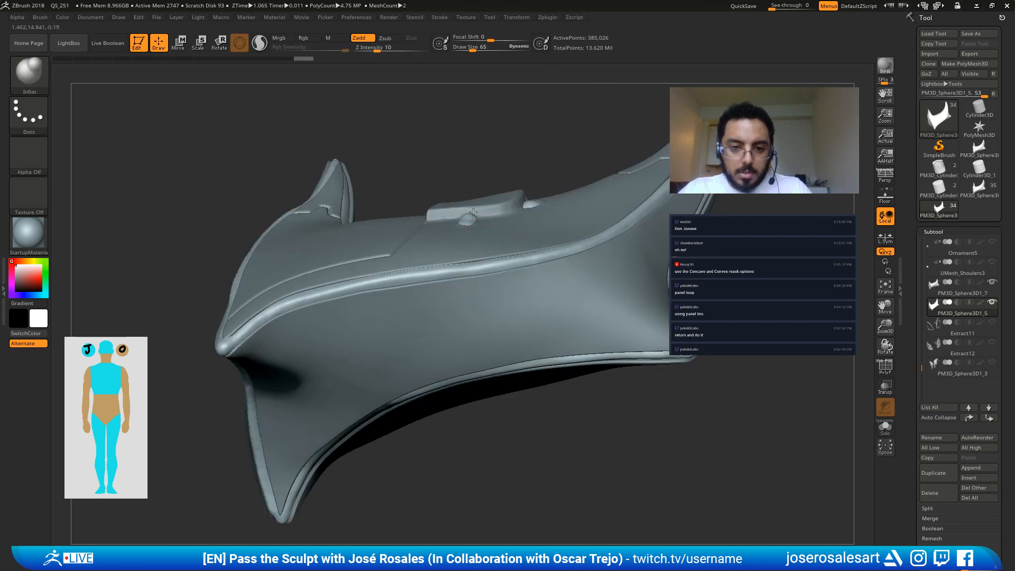
pyautogui.moveTo(473, 212); pyautogui.dragTo(469, 219)
pyautogui.moveTo(468, 218)
pyautogui.mouseDown(button='right')
pyautogui.moveTo(468, 208)
pyautogui.moveTo(512, 219)
pyautogui.mouseUp(button='right')
pyautogui.hotkey('ctrl', 'd')
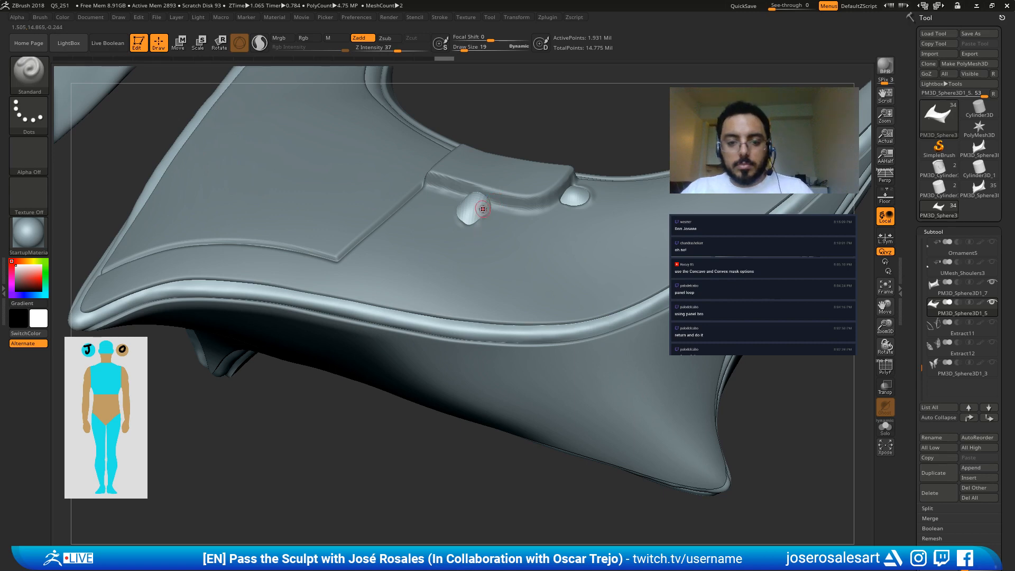
pyautogui.moveTo(483, 209); pyautogui.dragTo(478, 227, button='right')
pyautogui.hotkey('shift', 'f')
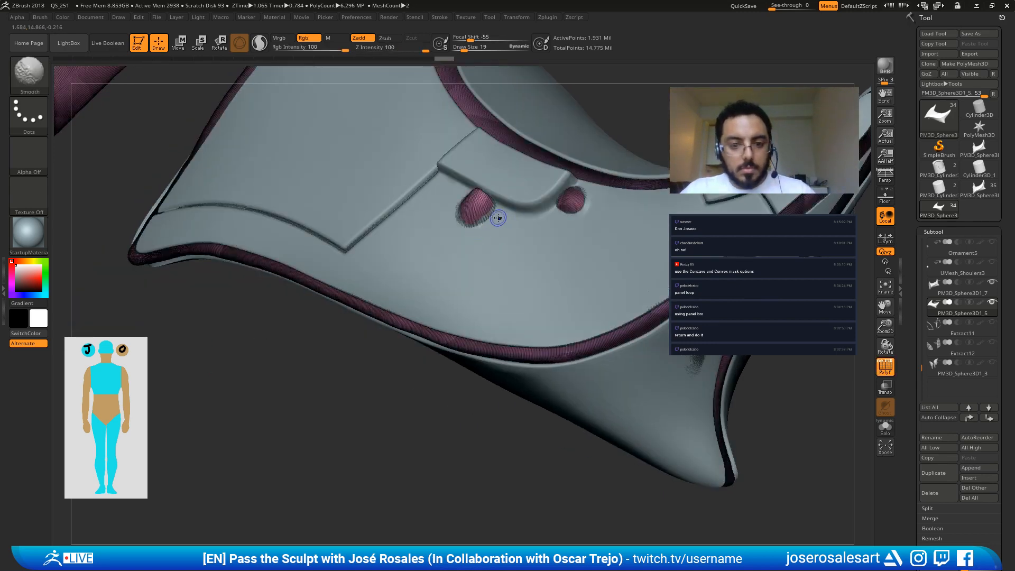
pyautogui.hotkey('shift', 'f')
# Step: Build up the tab below the pocket panel with ClayBuildup at Draw Size 51 and smooth the added volume
pyautogui.press('b')
pyautogui.press('c')
pyautogui.press('b')
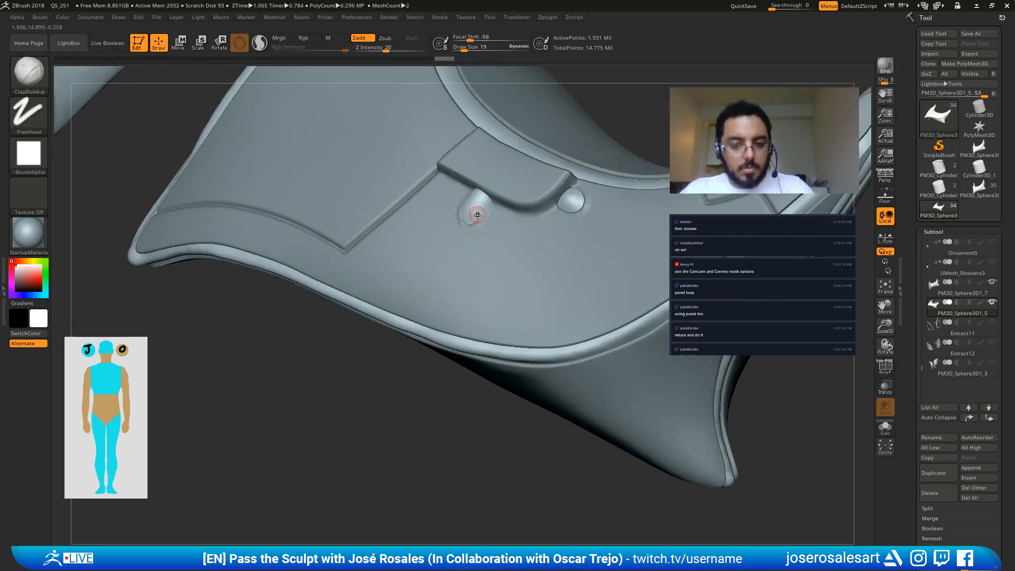
pyautogui.press(']')
pyautogui.press(']')
pyautogui.press(']')
pyautogui.moveTo(478, 210); pyautogui.dragTo(470, 218)
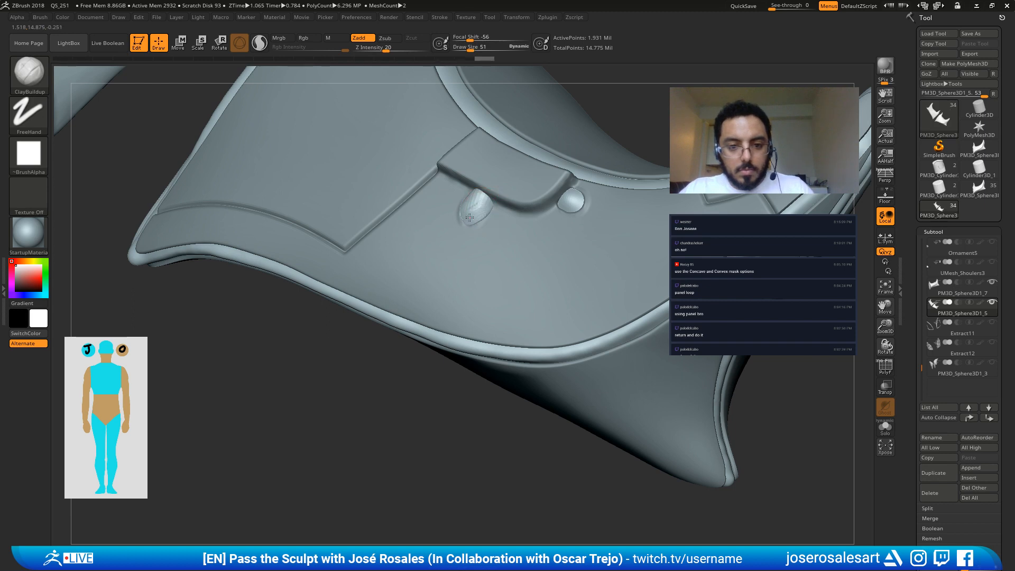
pyautogui.keyDown('shift'); pyautogui.moveTo(470, 214); pyautogui.dragTo(475, 199, button='right'); pyautogui.keyUp('shift')
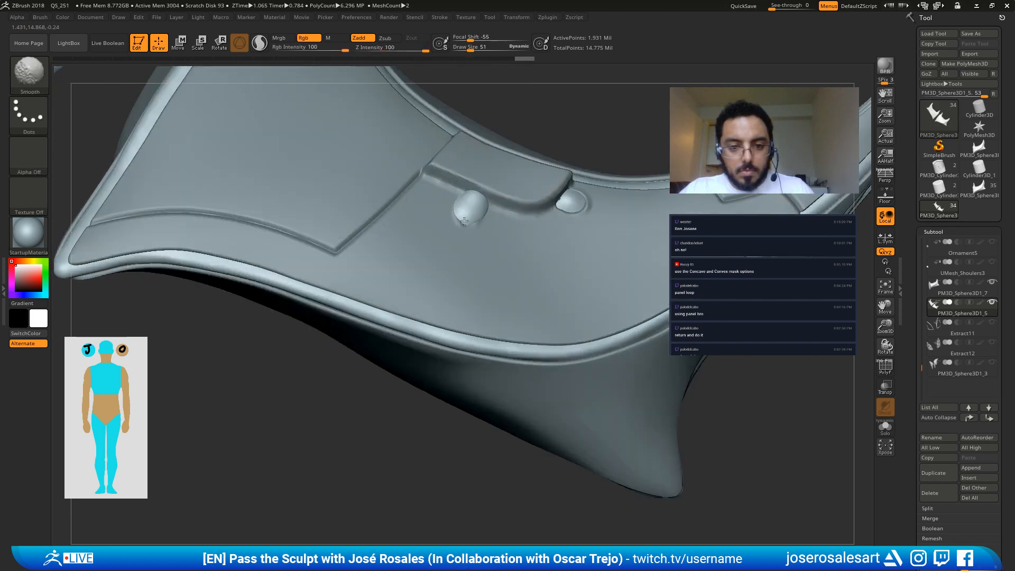
# Step: Fill out the sides of the tab below the pocket panel with ClayBuildup at Draw Size 21 and smooth them
pyautogui.moveTo(491, 199); pyautogui.dragTo(480, 205)
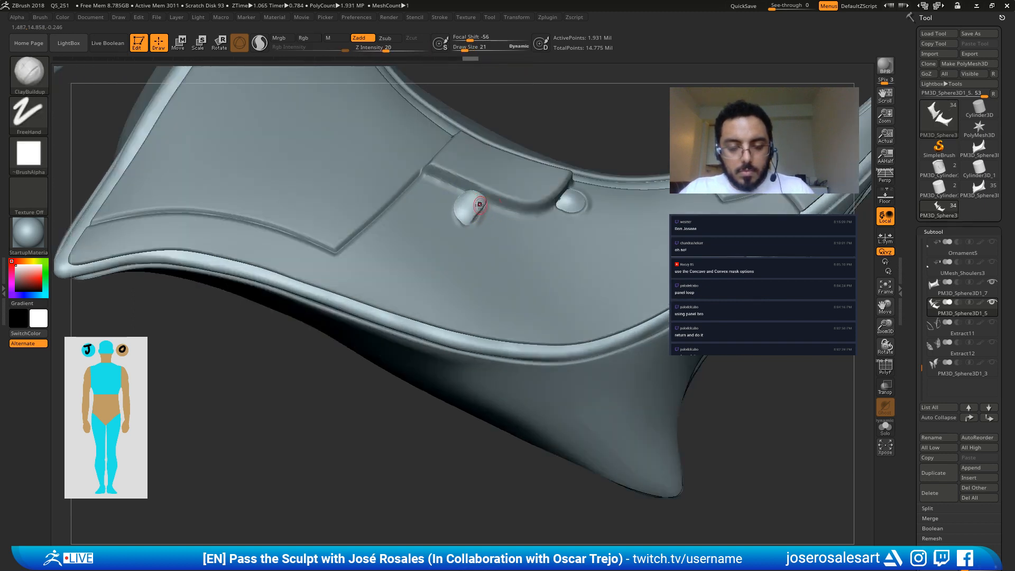
pyautogui.moveTo(480, 205); pyautogui.dragTo(463, 210, button='right')
pyautogui.keyDown('shift'); pyautogui.moveTo(473, 209); pyautogui.dragTo(467, 221); pyautogui.keyUp('shift')
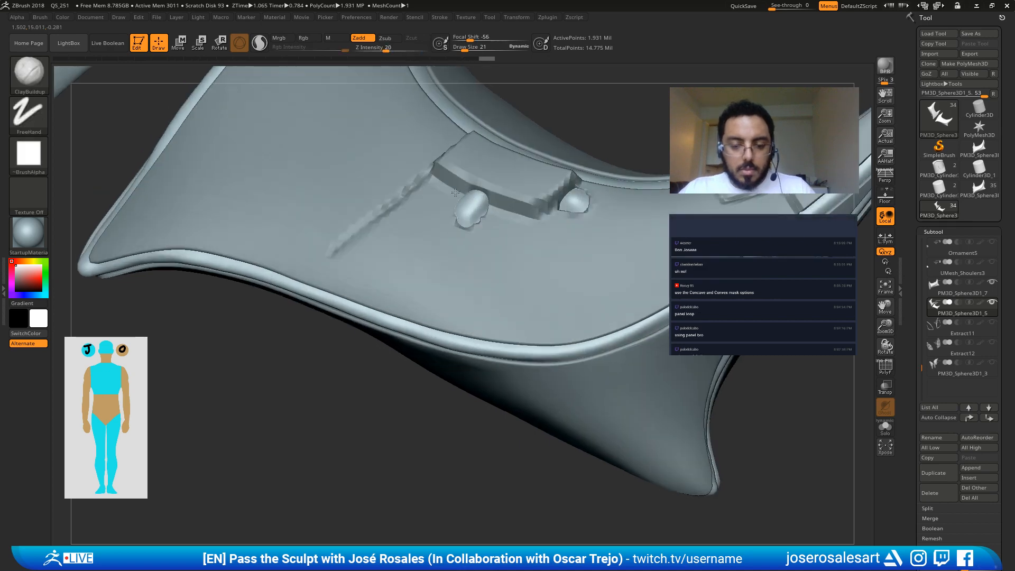
pyautogui.moveTo(452, 235); pyautogui.dragTo(458, 197, button='right')
pyautogui.moveTo(456, 205); pyautogui.dragTo(462, 230)
pyautogui.moveTo(462, 238); pyautogui.dragTo(455, 221, button='right')
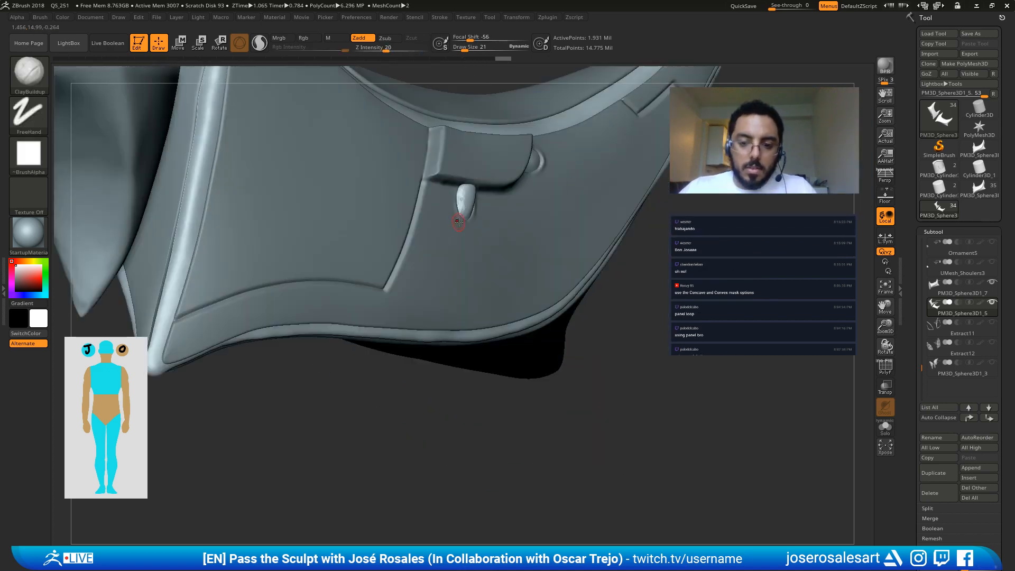
pyautogui.keyDown('shift'); pyautogui.moveTo(458, 216); pyautogui.dragTo(460, 200); pyautogui.keyUp('shift')
# Step: Add more volume to the middle of the tab below the pocket panel with ClayBuildup at Draw Size 26 and smooth it
pyautogui.moveTo(453, 200)
pyautogui.mouseDown(button='right')
pyautogui.moveTo(435, 187)
pyautogui.moveTo(464, 220)
pyautogui.mouseUp(button='right')
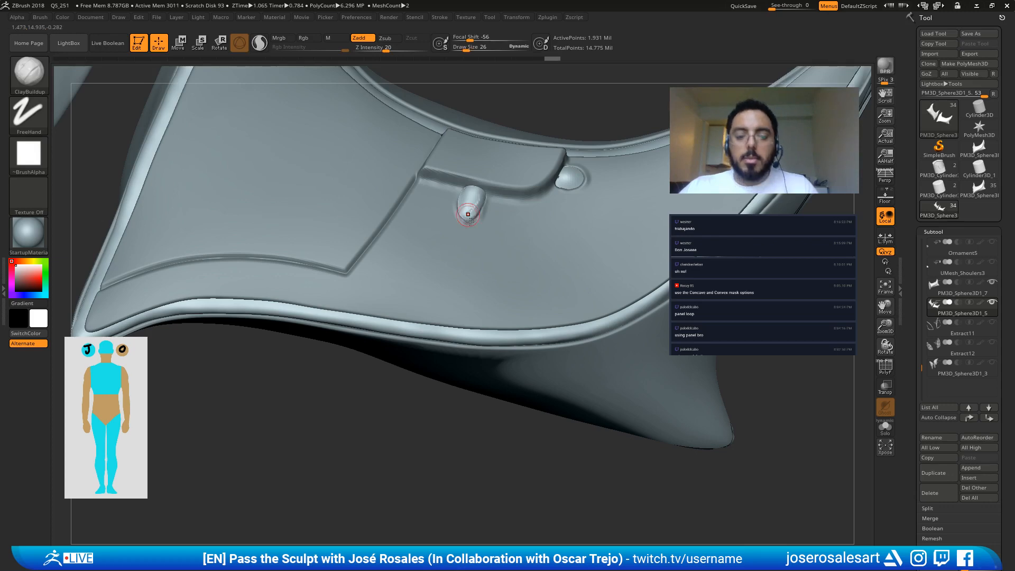
pyautogui.moveTo(464, 210); pyautogui.dragTo(453, 199, button='right')
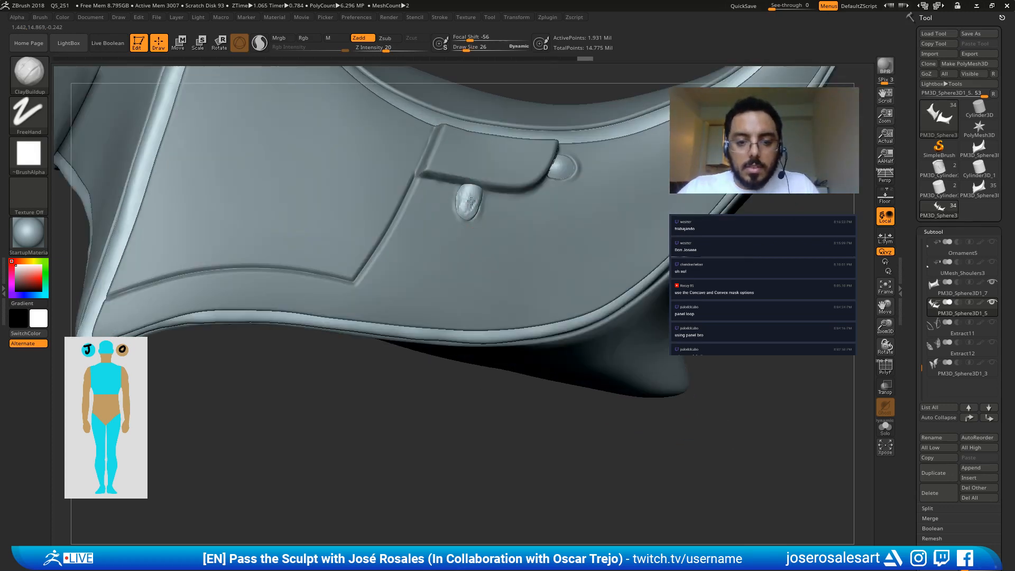
pyautogui.moveTo(471, 201); pyautogui.dragTo(476, 195)
pyautogui.moveTo(478, 199); pyautogui.dragTo(469, 204, button='right')
pyautogui.keyDown('shift'); pyautogui.moveTo(470, 201); pyautogui.dragTo(470, 209); pyautogui.keyUp('shift')
# Step: Build up the tab nearest the neckline with ClayBuildup at Draw Size 26, smoothing it between strokes
pyautogui.moveTo(570, 169)
pyautogui.keyDown('alt'); pyautogui.mouseDown(button='right')
pyautogui.moveTo(486, 220)
pyautogui.moveTo(500, 215)
pyautogui.mouseUp(button='right'); pyautogui.keyUp('alt')
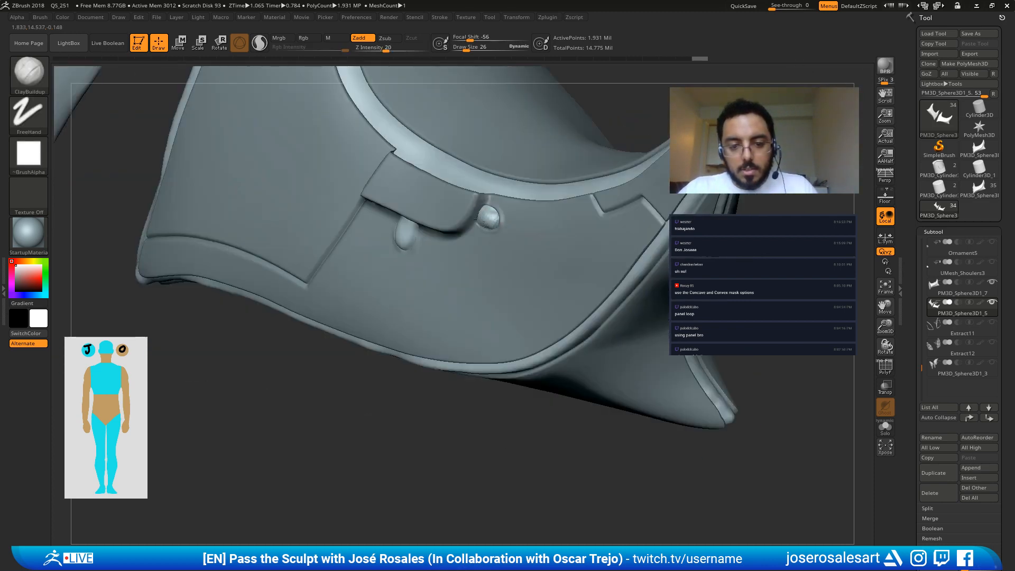
pyautogui.moveTo(484, 224); pyautogui.dragTo(493, 227)
pyautogui.moveTo(494, 218); pyautogui.dragTo(477, 226, button='right')
pyautogui.moveTo(482, 221)
pyautogui.keyDown('shift'); pyautogui.mouseDown()
pyautogui.moveTo(481, 211)
pyautogui.moveTo(494, 213)
pyautogui.mouseUp(); pyautogui.keyUp('shift')
pyautogui.moveTo(494, 217); pyautogui.dragTo(496, 119, button='right')
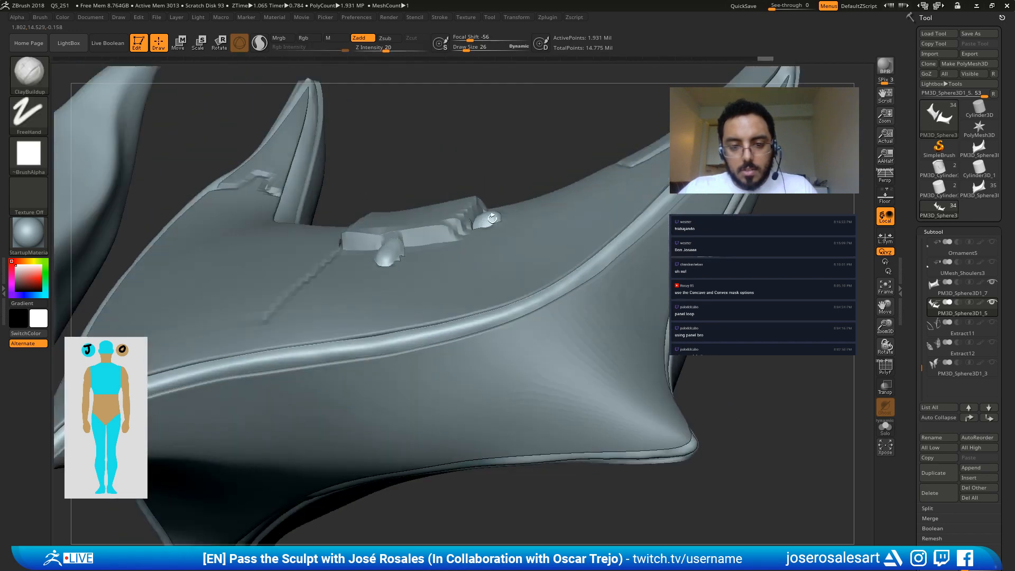
pyautogui.moveTo(487, 217); pyautogui.dragTo(482, 220)
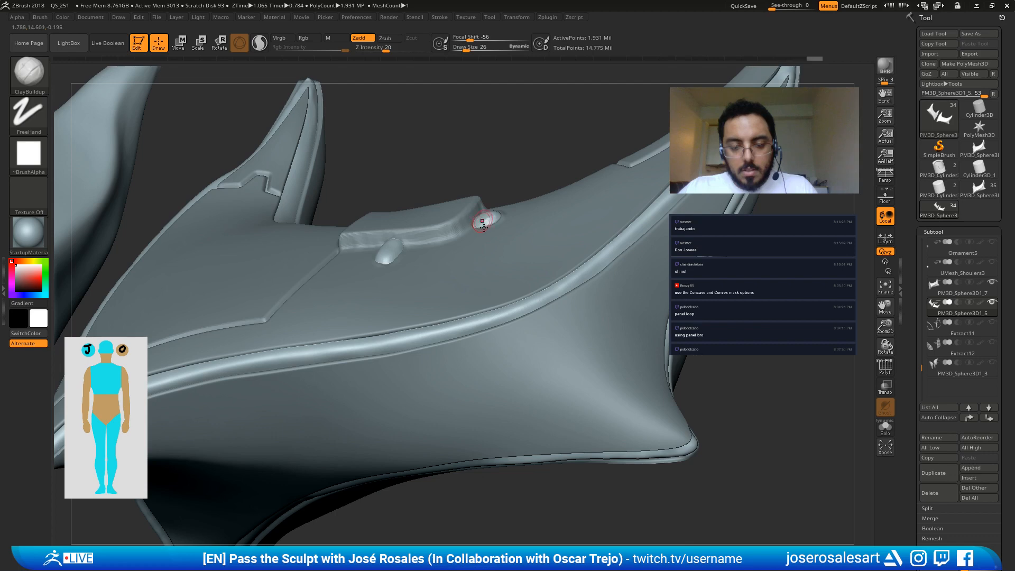
pyautogui.moveTo(482, 220)
pyautogui.mouseDown(button='right')
pyautogui.moveTo(483, 260)
pyautogui.moveTo(460, 228)
pyautogui.mouseUp(button='right')
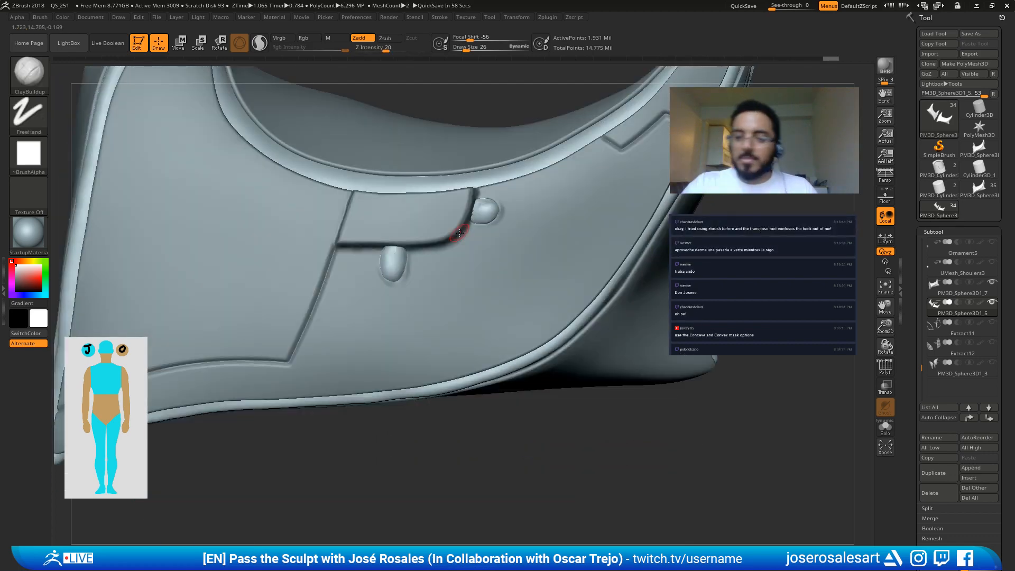
# Step: Round out the upper edge of the neckline tab with further ClayBuildup strokes at Draw Size 26 and smooth it
pyautogui.moveTo(505, 238); pyautogui.dragTo(456, 251, button='right')
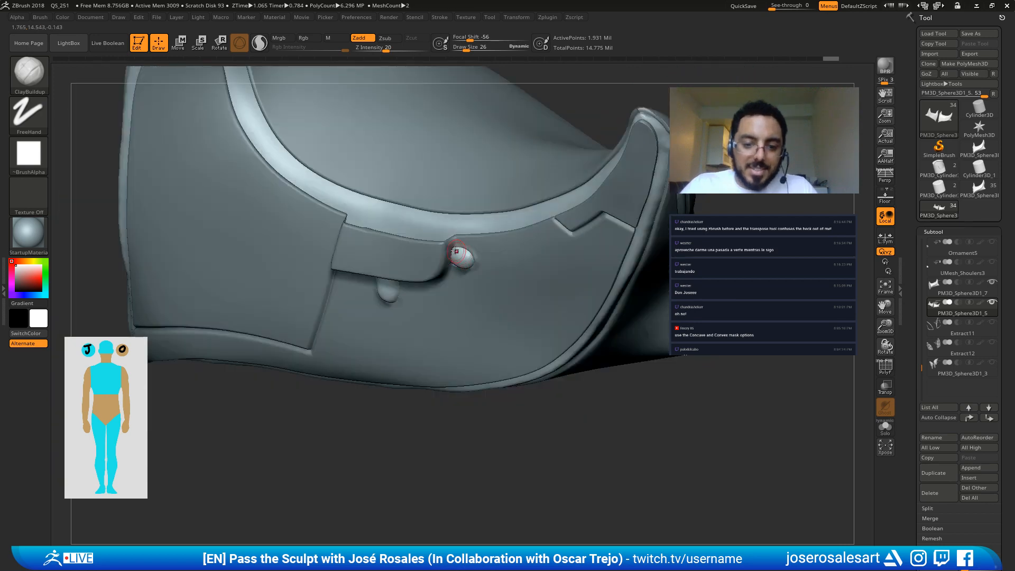
pyautogui.moveTo(468, 248); pyautogui.dragTo(467, 253)
pyautogui.moveTo(467, 264); pyautogui.dragTo(466, 246, button='right')
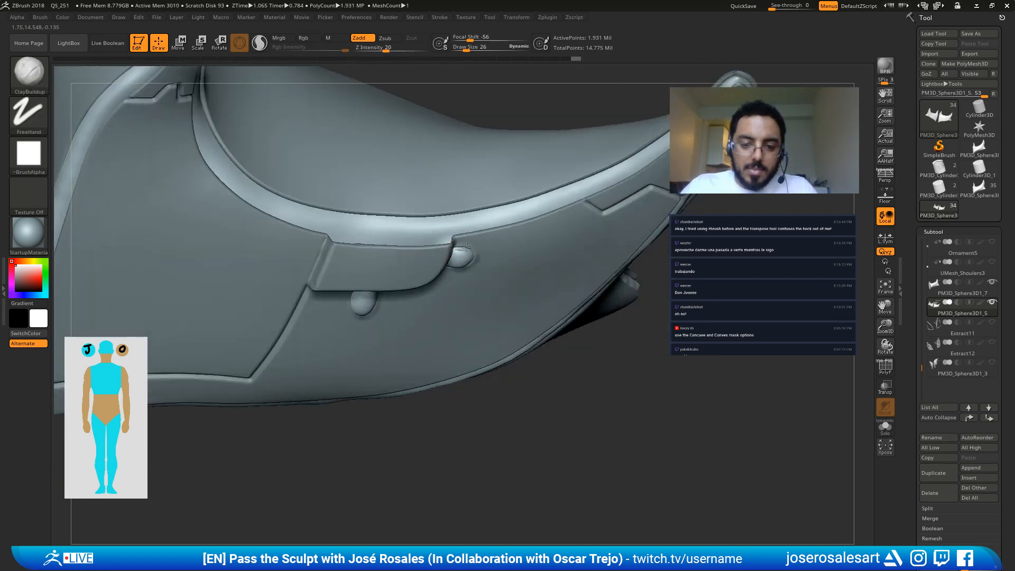
pyautogui.moveTo(467, 248); pyautogui.dragTo(466, 251)
pyautogui.moveTo(467, 264); pyautogui.dragTo(462, 252, button='right')
pyautogui.keyDown('shift'); pyautogui.moveTo(462, 253); pyautogui.dragTo(460, 251); pyautogui.keyUp('shift')
# Step: Make the detailed collar the active subtool and engrave along the pocket panel's lower edge with DamStandard at Draw Size 26
pyautogui.moveTo(411, 242)
pyautogui.mouseDown(button='right')
pyautogui.moveTo(396, 240)
pyautogui.moveTo(462, 294)
pyautogui.moveTo(383, 314)
pyautogui.moveTo(411, 298)
pyautogui.moveTo(417, 280)
pyautogui.moveTo(402, 252)
pyautogui.moveTo(392, 257)
pyautogui.mouseUp(button='right')
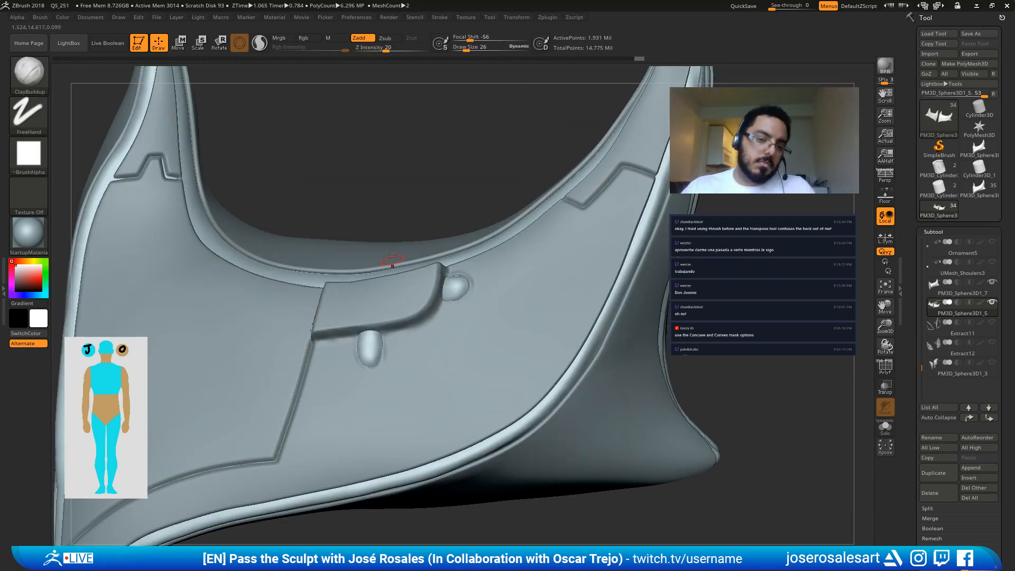
pyautogui.moveTo(453, 317)
pyautogui.mouseDown(button='right')
pyautogui.moveTo(195, 287)
pyautogui.moveTo(374, 288)
pyautogui.moveTo(200, 285)
pyautogui.moveTo(214, 317)
pyautogui.moveTo(427, 370)
pyautogui.mouseUp(button='right')
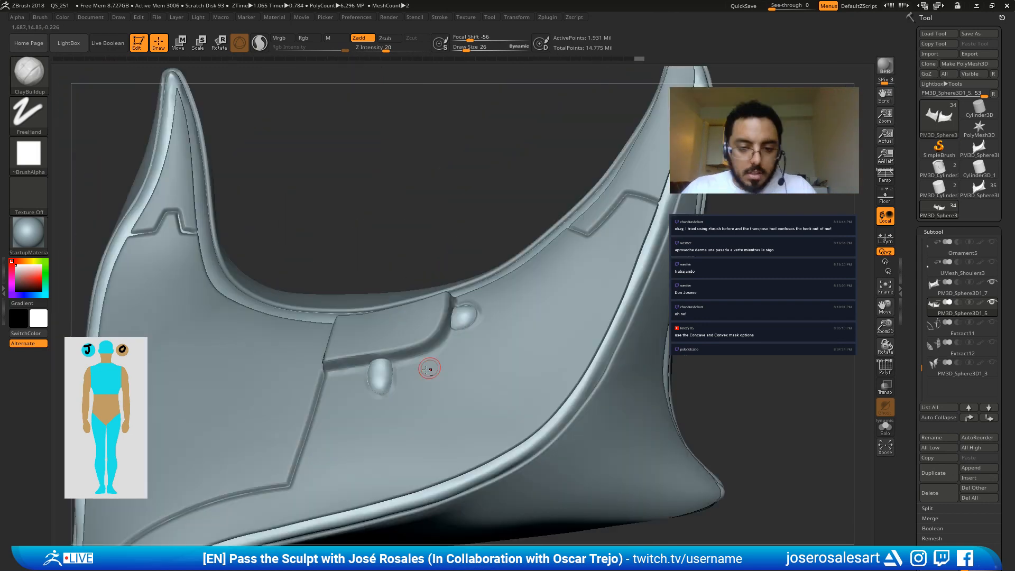
pyautogui.keyDown('alt'); pyautogui.click(428, 369); pyautogui.keyUp('alt')
pyautogui.press('b')
pyautogui.press('d')
pyautogui.press('s')
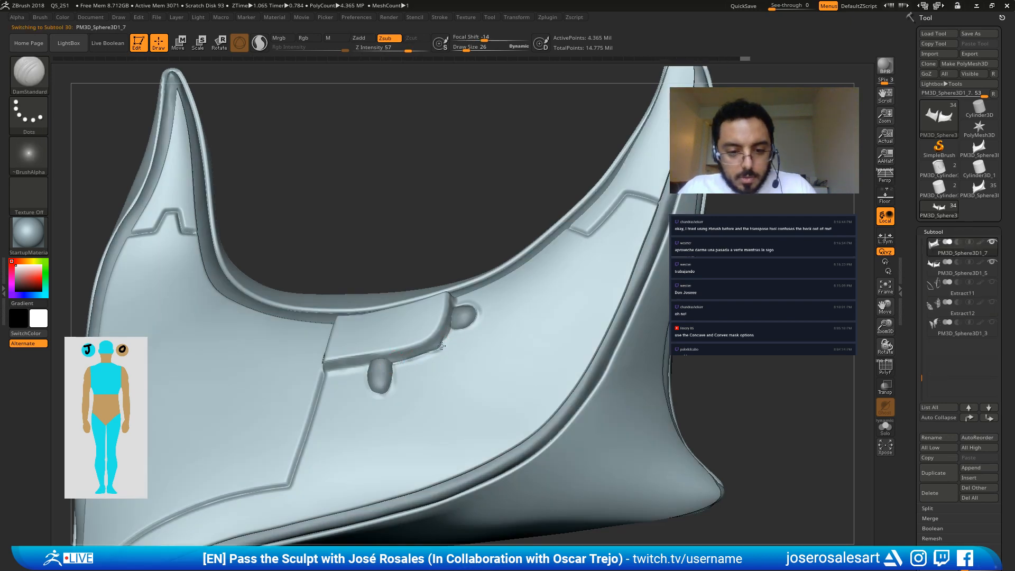
pyautogui.moveTo(367, 338); pyautogui.dragTo(341, 377, button='right')
pyautogui.moveTo(328, 373); pyautogui.dragTo(359, 368)
pyautogui.moveTo(330, 333); pyautogui.dragTo(312, 302, button='right')
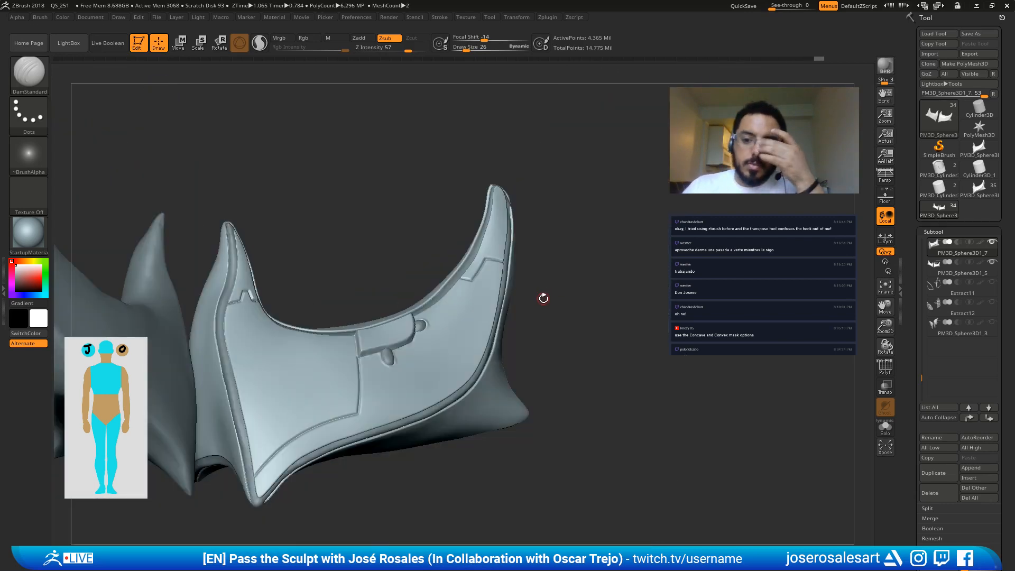
pyautogui.moveTo(481, 335)
pyautogui.mouseDown(button='right')
pyautogui.moveTo(471, 320)
pyautogui.moveTo(562, 295)
pyautogui.moveTo(530, 301)
pyautogui.moveTo(664, 229)
pyautogui.moveTo(464, 367)
pyautogui.moveTo(416, 366)
pyautogui.moveTo(469, 390)
pyautogui.moveTo(410, 441)
pyautogui.moveTo(460, 301)
pyautogui.mouseUp(button='right')
pyautogui.press('shift')
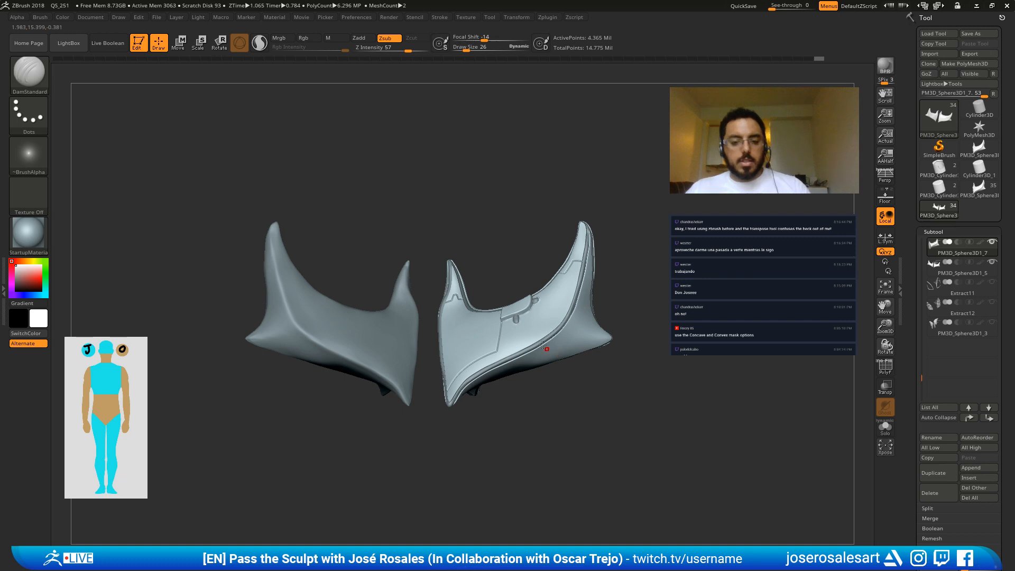
# Step: Activate Move on the detailed collar and switch from the Gizmo 3D to the Transpose line and back
pyautogui.press('w')
pyautogui.moveTo(558, 338); pyautogui.dragTo(574, 254, button='right')
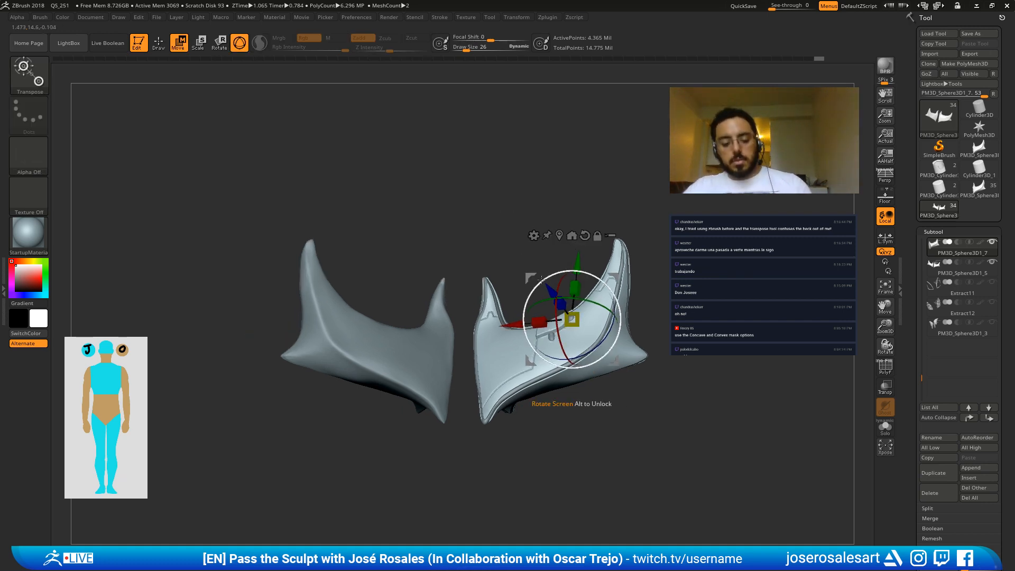
pyautogui.press('y')
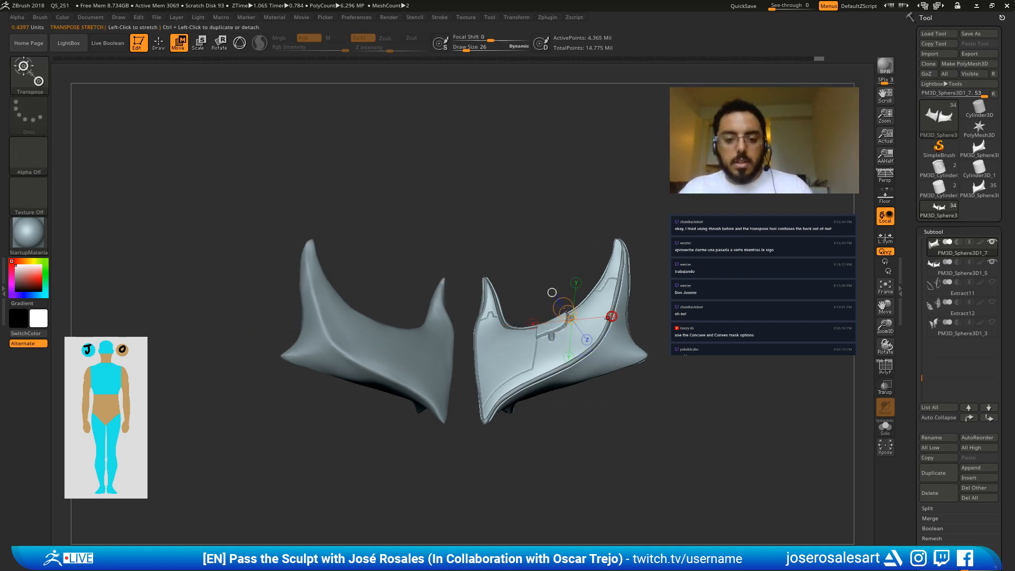
pyautogui.moveTo(578, 304); pyautogui.dragTo(562, 319, button='right')
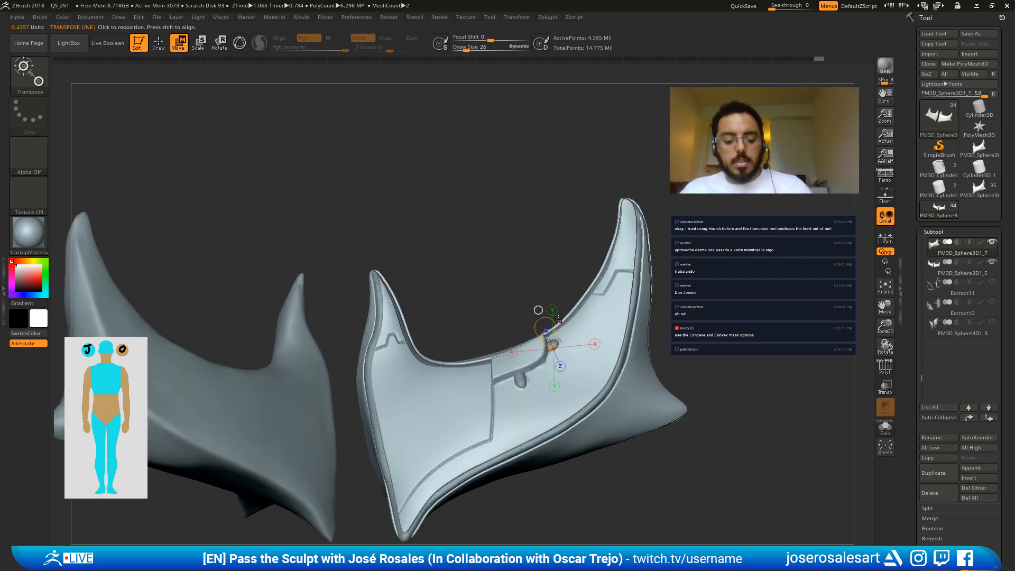
pyautogui.press('y')
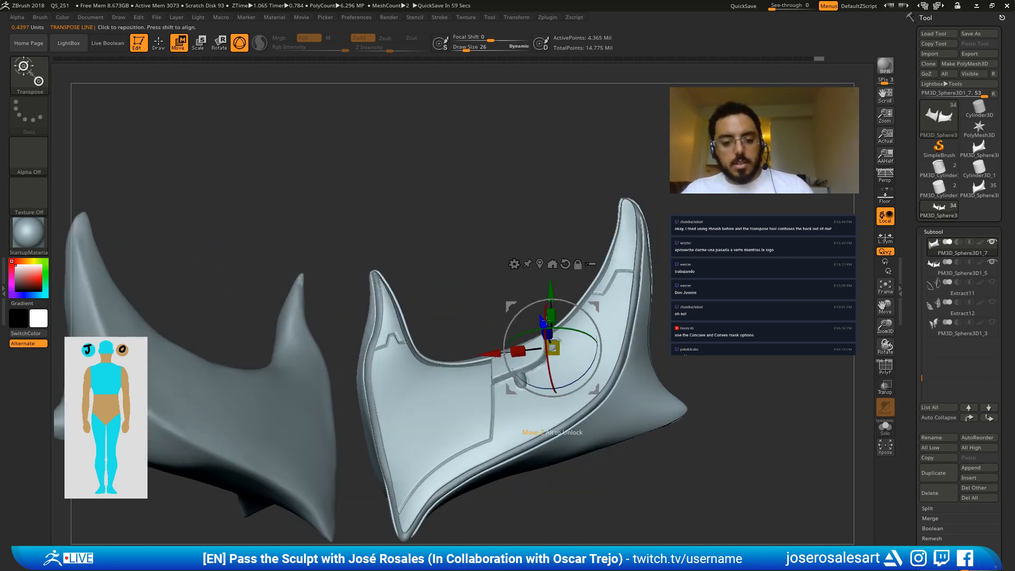
pyautogui.moveTo(515, 281); pyautogui.dragTo(484, 253, button='right')
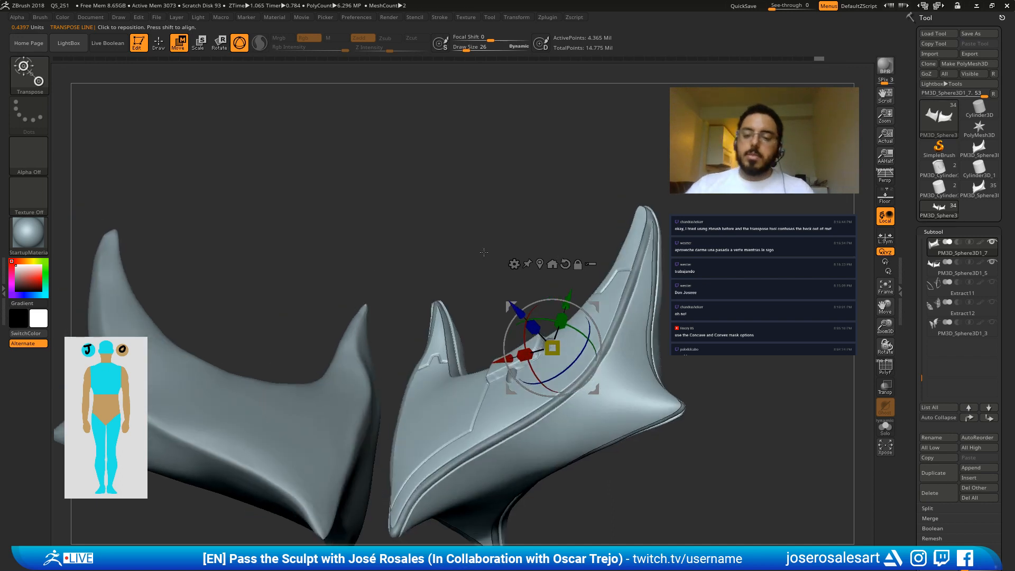
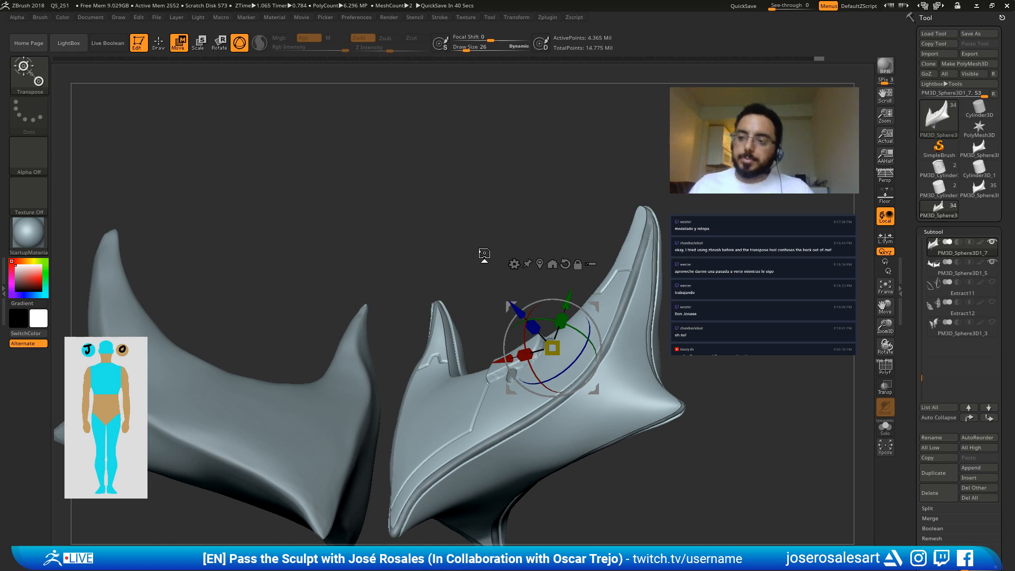
# Step: Place a Cylinder3D on the empty canvas, convert it to a PolyMesh3D and activate Rotate with the Gizmo 3D
pyautogui.click(979, 108)
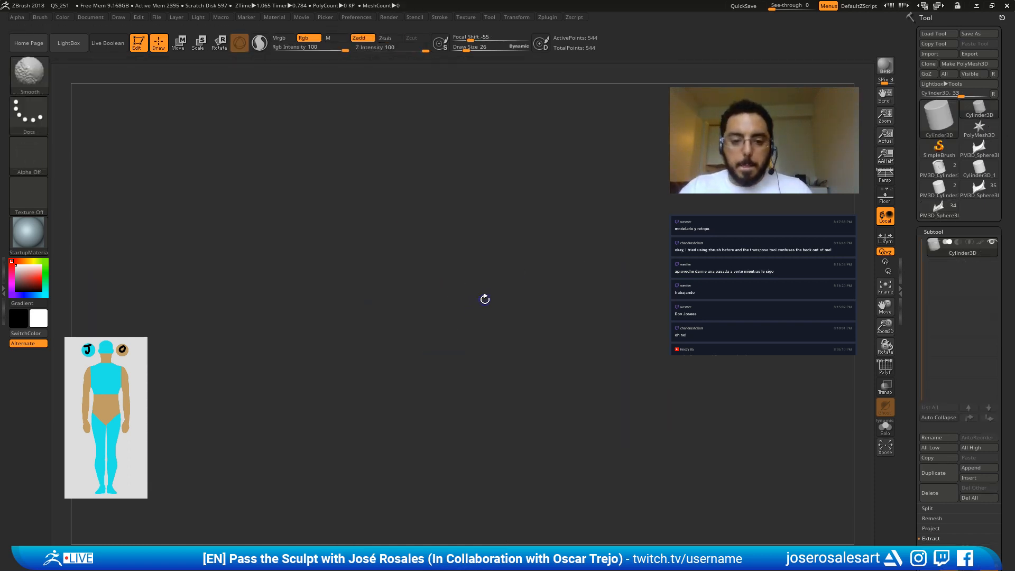
pyautogui.moveTo(504, 304)
pyautogui.mouseDown()
pyautogui.moveTo(509, 310)
pyautogui.moveTo(406, 256)
pyautogui.moveTo(641, 189)
pyautogui.mouseUp()
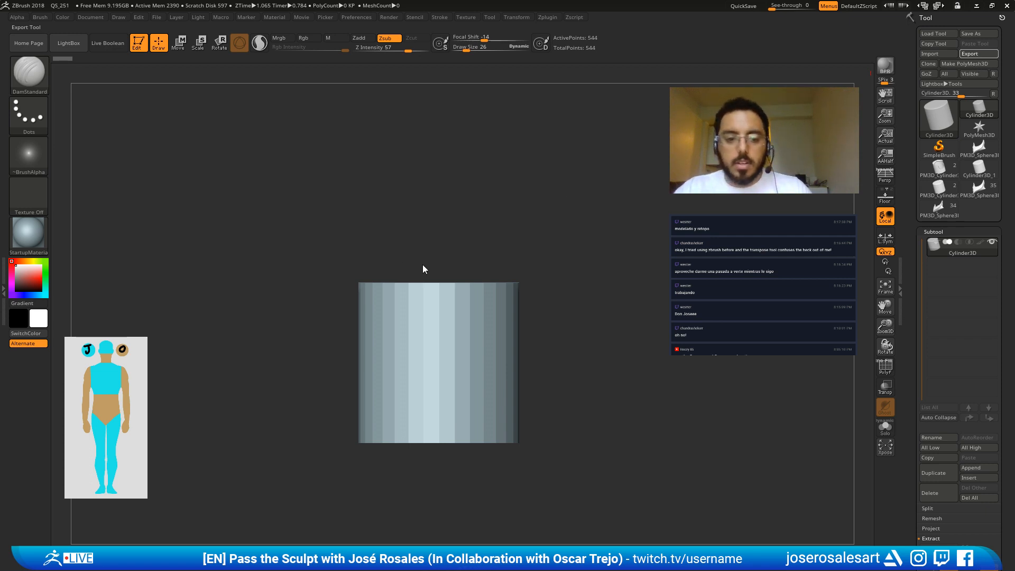
pyautogui.click(965, 63)
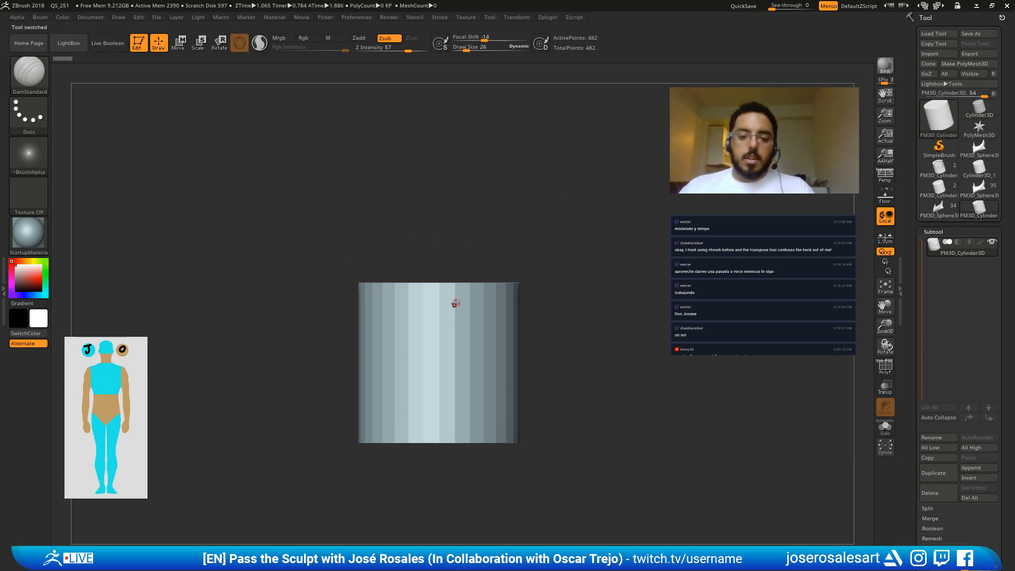
pyautogui.moveTo(456, 303); pyautogui.dragTo(482, 261)
pyautogui.press('r')
pyautogui.hotkey('ctrl', 'z')
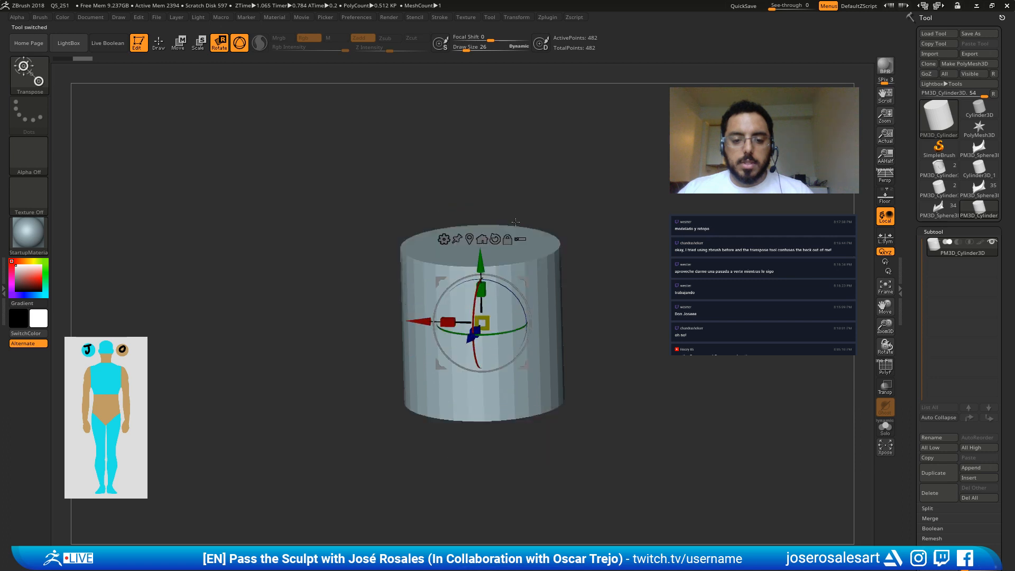
# Step: Switch from the Gizmo 3D to the Transpose line and draw it straight up the cylinder in front view
pyautogui.moveTo(516, 222); pyautogui.dragTo(621, 169)
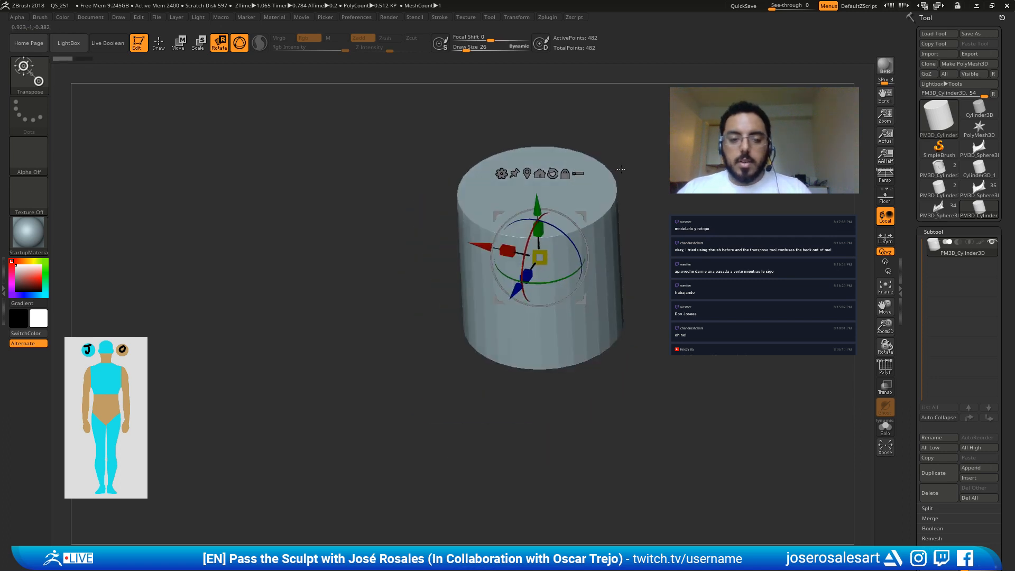
pyautogui.keyDown('alt'); pyautogui.moveTo(574, 108); pyautogui.dragTo(488, 325); pyautogui.keyUp('alt')
pyautogui.press('y')
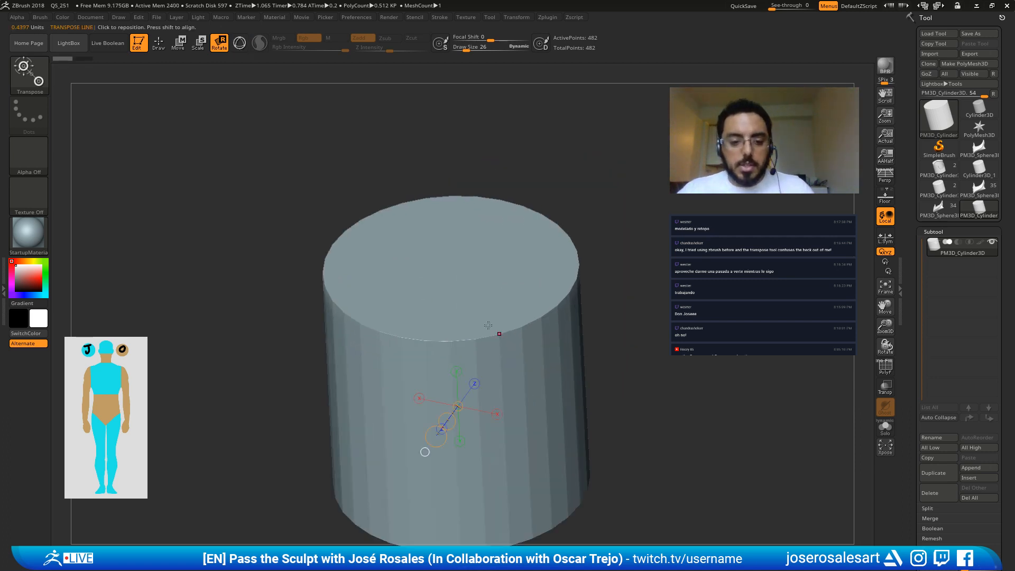
pyautogui.click(456, 371)
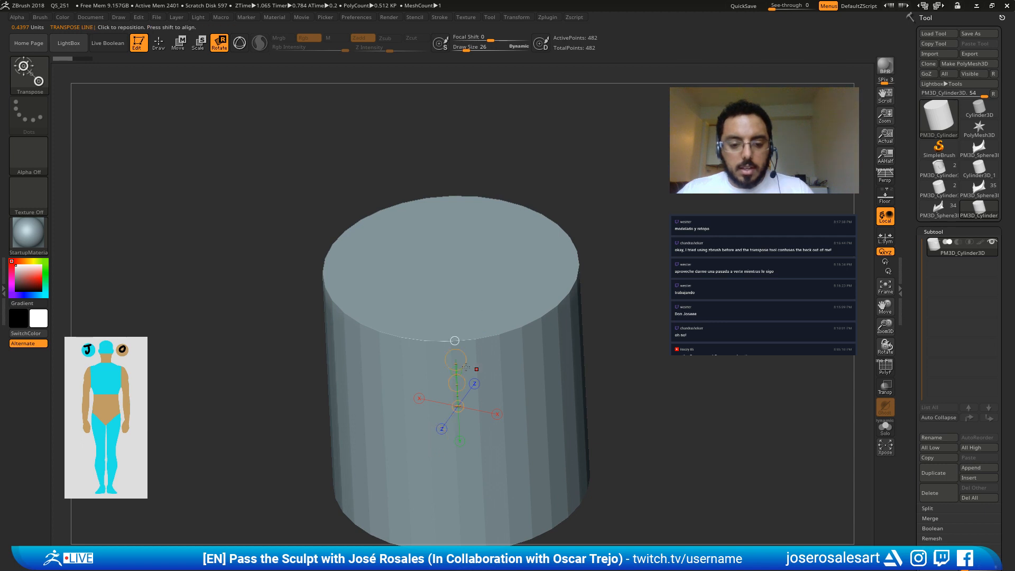
pyautogui.keyDown('shift'); pyautogui.moveTo(470, 367); pyautogui.dragTo(521, 169, button='right'); pyautogui.keyUp('shift')
pyautogui.moveTo(451, 309); pyautogui.dragTo(451, 135)
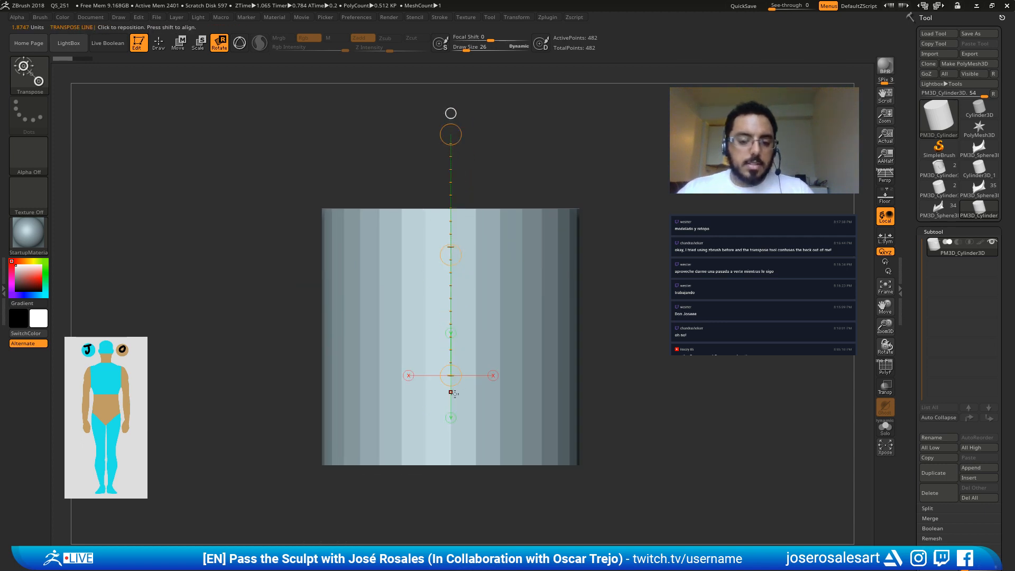
pyautogui.keyDown('alt'); pyautogui.moveTo(451, 226); pyautogui.dragTo(501, 226, button='right'); pyautogui.keyUp('alt')
pyautogui.keyDown('alt'); pyautogui.moveTo(504, 178); pyautogui.dragTo(435, 238, button='right'); pyautogui.keyUp('alt')
# Step: Try the middle and end handles of the Transpose line in Move mode on the cylinder, undoing each change
pyautogui.press('w')
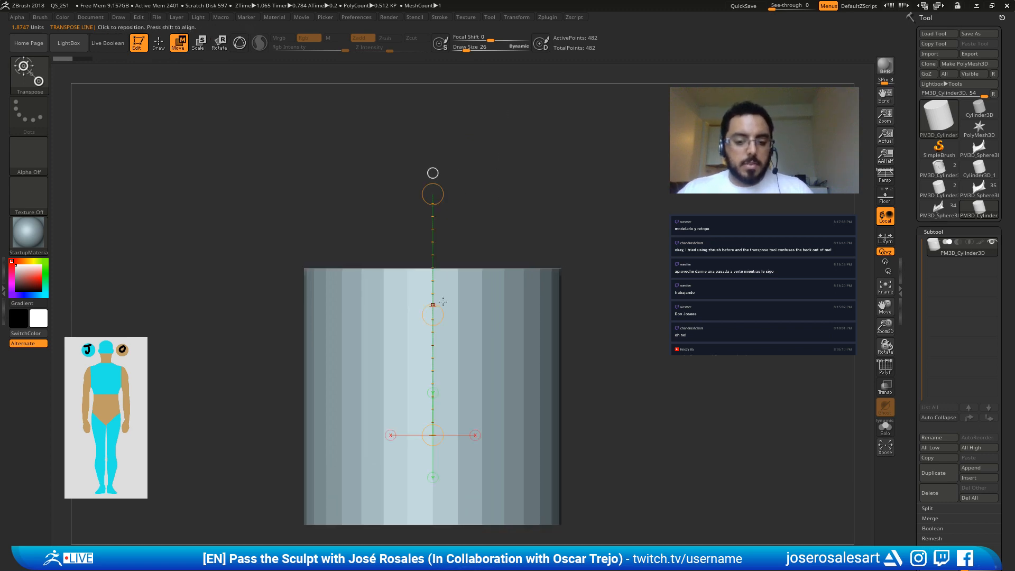
pyautogui.moveTo(433, 314); pyautogui.dragTo(349, 295)
pyautogui.hotkey('ctrl', 'z')
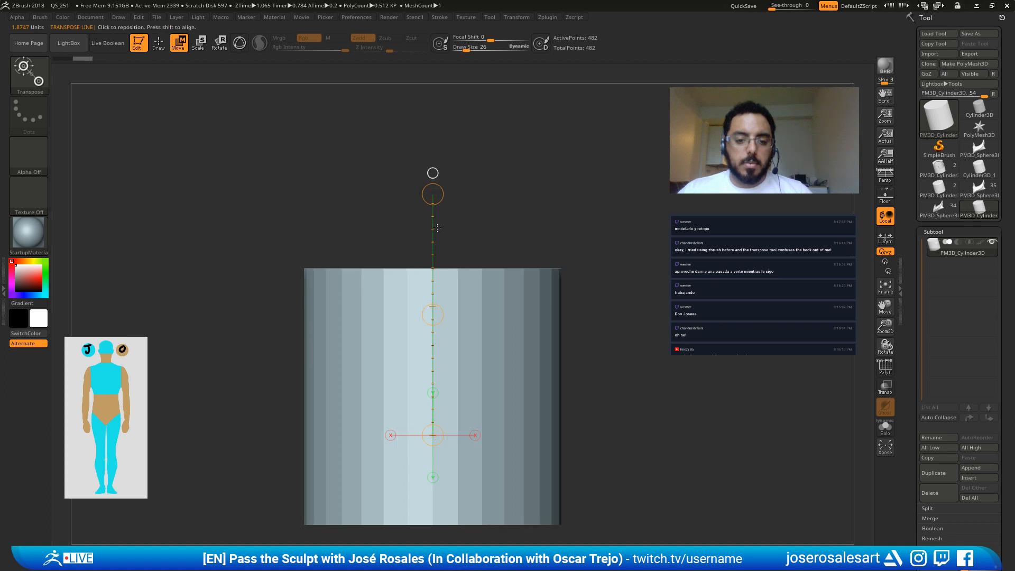
pyautogui.moveTo(433, 194); pyautogui.dragTo(434, 286)
pyautogui.hotkey('ctrl', 'z')
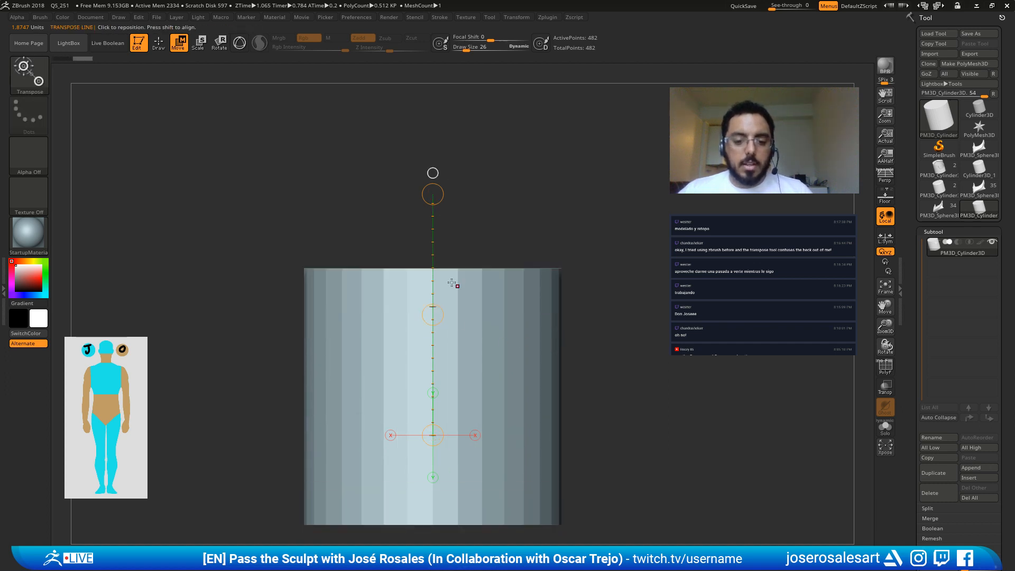
pyautogui.moveTo(482, 286)
pyautogui.keyDown('shift'); pyautogui.mouseDown()
pyautogui.moveTo(711, 286)
pyautogui.moveTo(526, 244)
pyautogui.moveTo(528, 254)
pyautogui.moveTo(508, 262)
pyautogui.moveTo(436, 180)
pyautogui.moveTo(426, 139)
pyautogui.moveTo(338, 263)
pyautogui.moveTo(443, 283)
pyautogui.moveTo(496, 176)
pyautogui.mouseUp(); pyautogui.keyUp('shift')
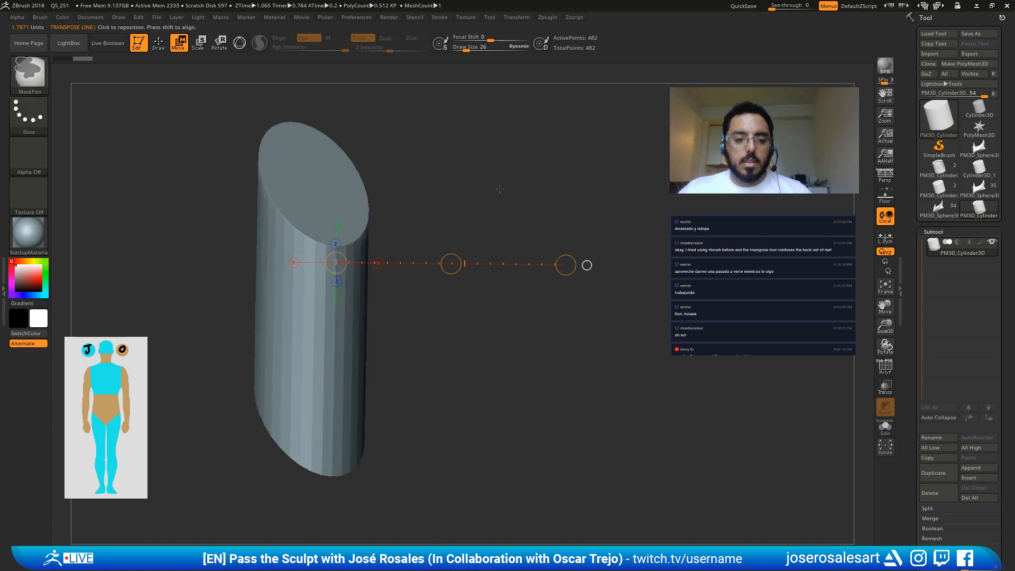
pyautogui.hotkey('ctrl', 'z')
pyautogui.hotkey('ctrl', 'z')
# Step: Try scaling the cylinder with the horizontal Transpose line in Scale mode, undoing each change
pyautogui.press('r')
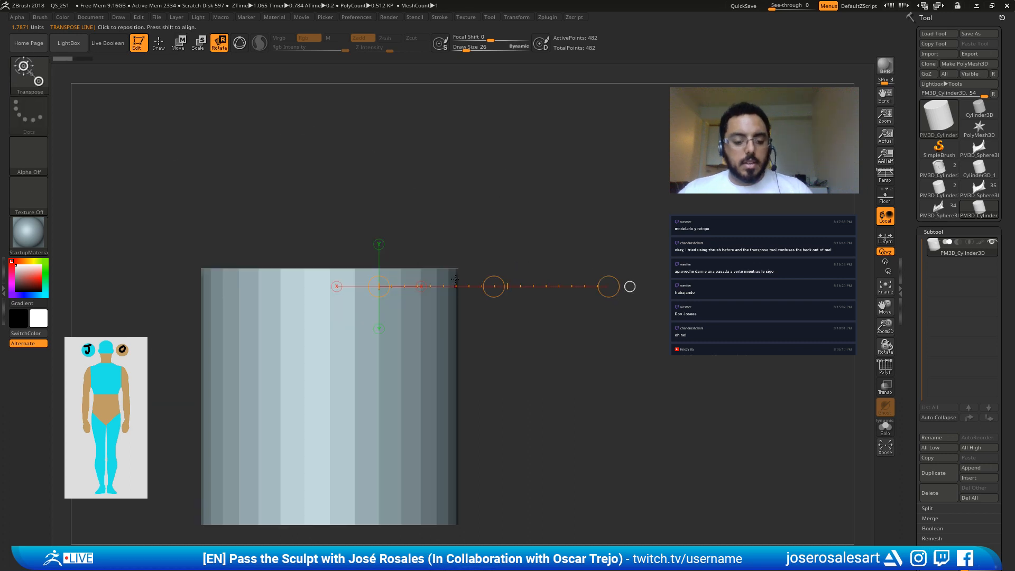
pyautogui.press('e')
pyautogui.keyDown('alt'); pyautogui.moveTo(443, 221); pyautogui.dragTo(419, 211); pyautogui.keyUp('alt')
pyautogui.moveTo(584, 278); pyautogui.dragTo(436, 230)
pyautogui.moveTo(437, 231); pyautogui.dragTo(332, 286)
pyautogui.hotkey('ctrl', 'z')
pyautogui.moveTo(466, 177); pyautogui.dragTo(467, 204)
pyautogui.hotkey('ctrl', 'z')
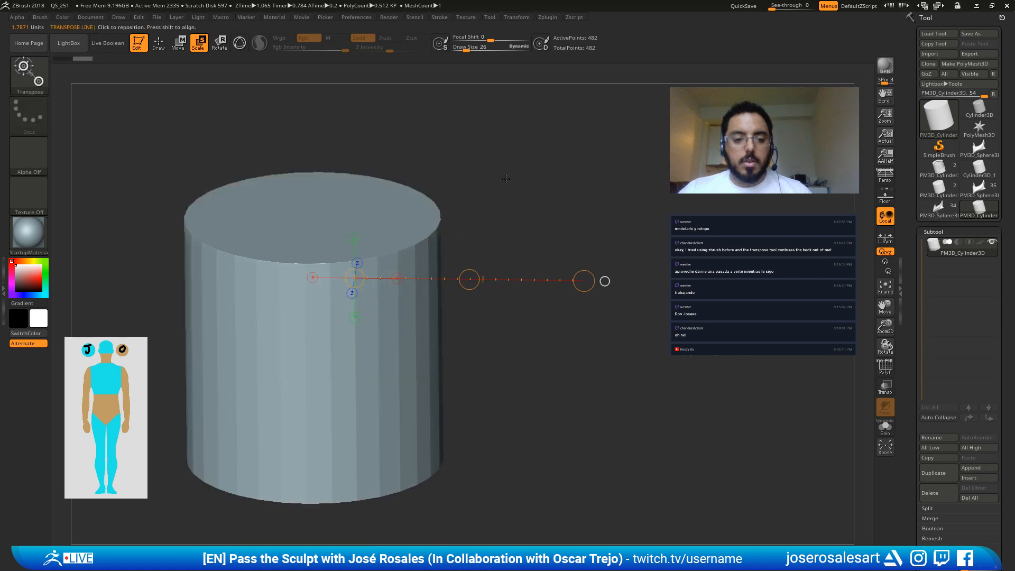
pyautogui.keyDown('shift'); pyautogui.moveTo(505, 177); pyautogui.dragTo(479, 219); pyautogui.keyUp('shift')
pyautogui.keyDown('alt'); pyautogui.moveTo(479, 220); pyautogui.dragTo(516, 214); pyautogui.keyUp('alt')
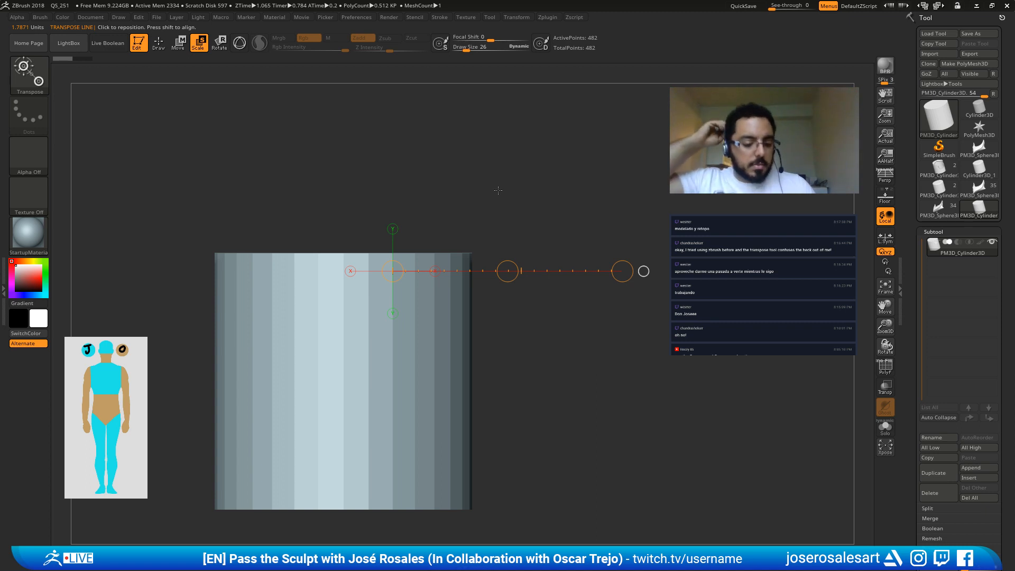
# Step: Draw a vertical Transpose line in Rotate mode, try spinning and rotating the cylinder with it, and undo the rotations
pyautogui.press('r')
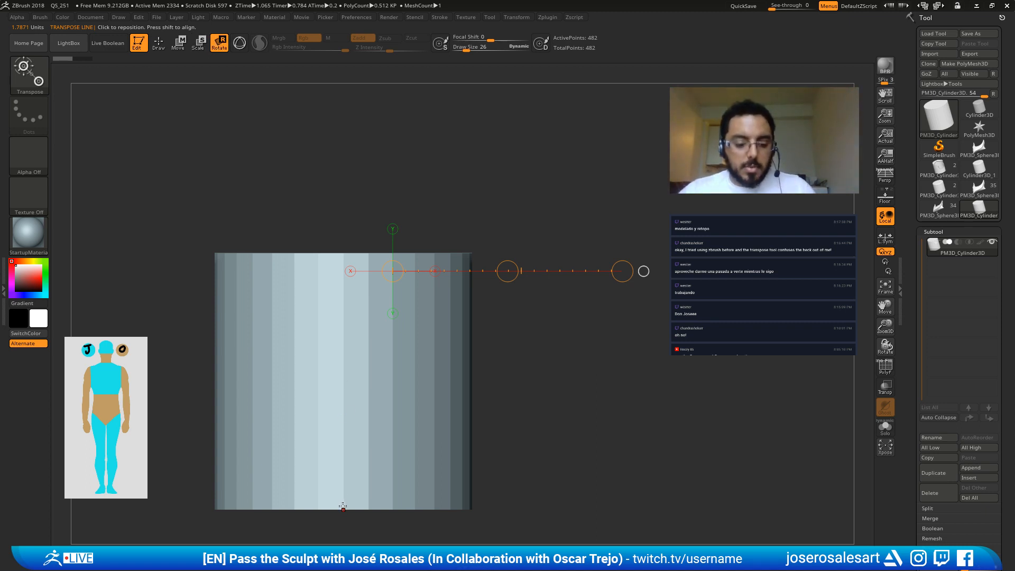
pyautogui.moveTo(345, 381)
pyautogui.keyDown('shift'); pyautogui.mouseDown()
pyautogui.moveTo(342, 136)
pyautogui.moveTo(411, 174)
pyautogui.moveTo(431, 227)
pyautogui.moveTo(381, 184)
pyautogui.moveTo(320, 181)
pyautogui.mouseUp(); pyautogui.keyUp('shift')
pyautogui.hotkey('ctrl', 'z')
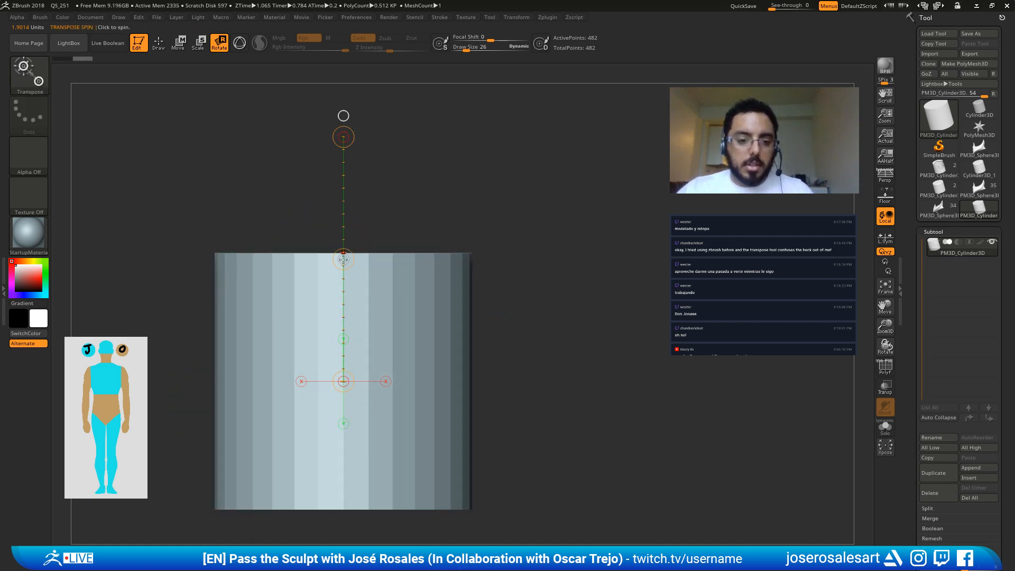
pyautogui.moveTo(343, 259); pyautogui.dragTo(412, 278)
pyautogui.moveTo(328, 286); pyautogui.dragTo(597, 159)
pyautogui.hotkey('ctrl', 'z')
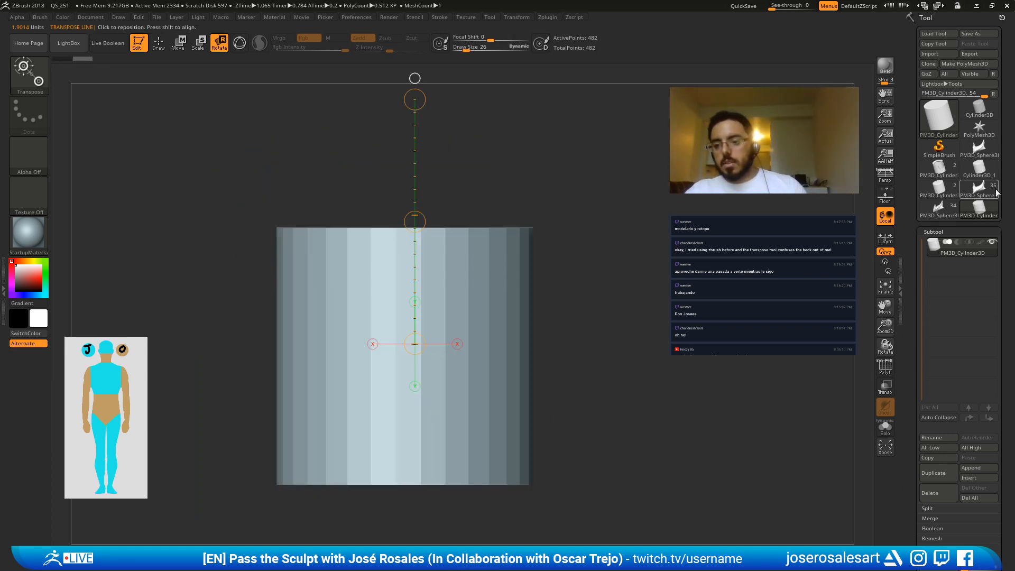
# Step: Switch from the cylinder to the engraved collar tool with 34 subtools and inspect the collar from several sides
pyautogui.click(979, 188)
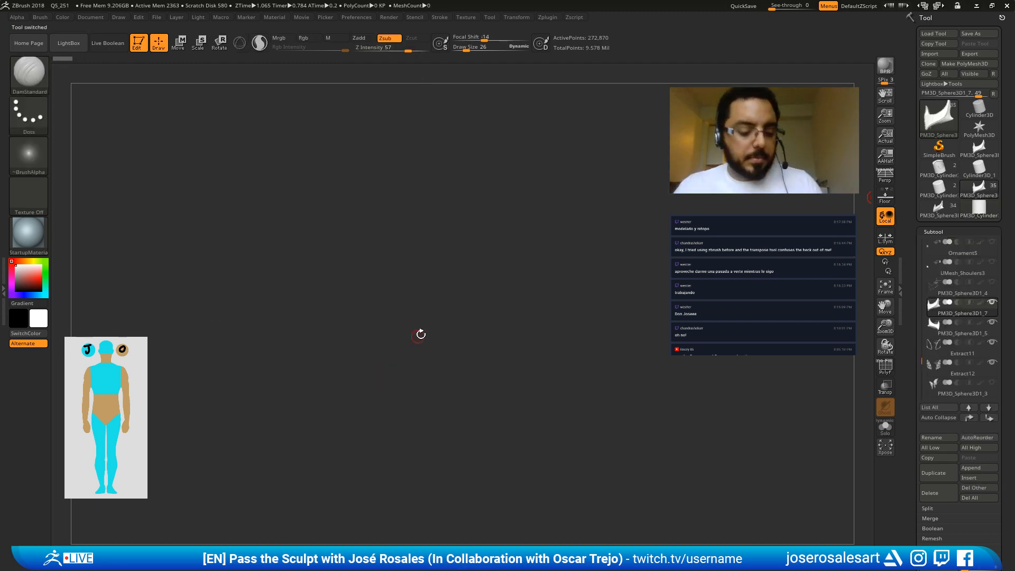
pyautogui.press('f')
pyautogui.moveTo(478, 296)
pyautogui.mouseDown()
pyautogui.moveTo(496, 274)
pyautogui.moveTo(479, 309)
pyautogui.mouseUp()
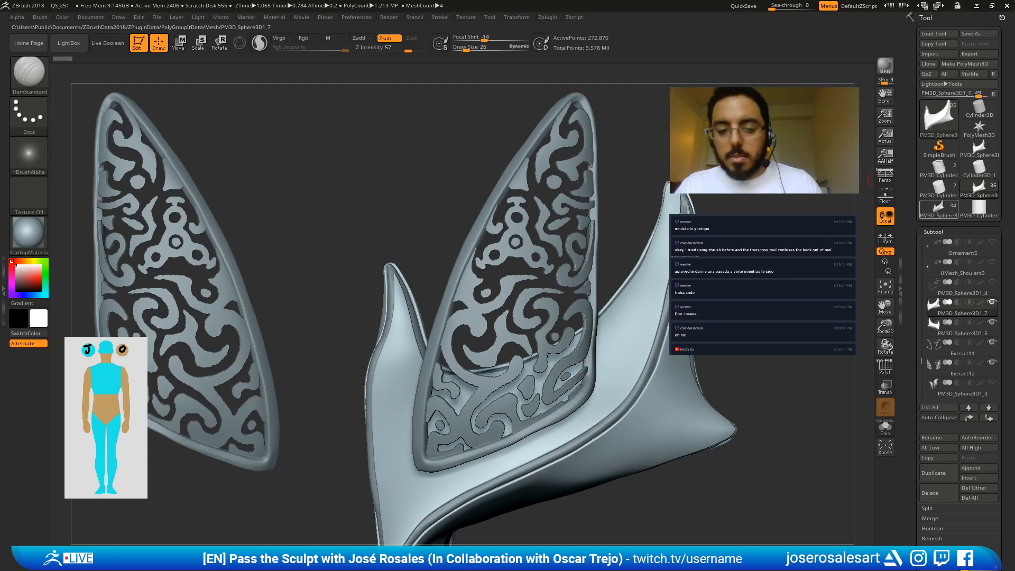
pyautogui.click(939, 208)
pyautogui.moveTo(528, 344); pyautogui.dragTo(445, 258)
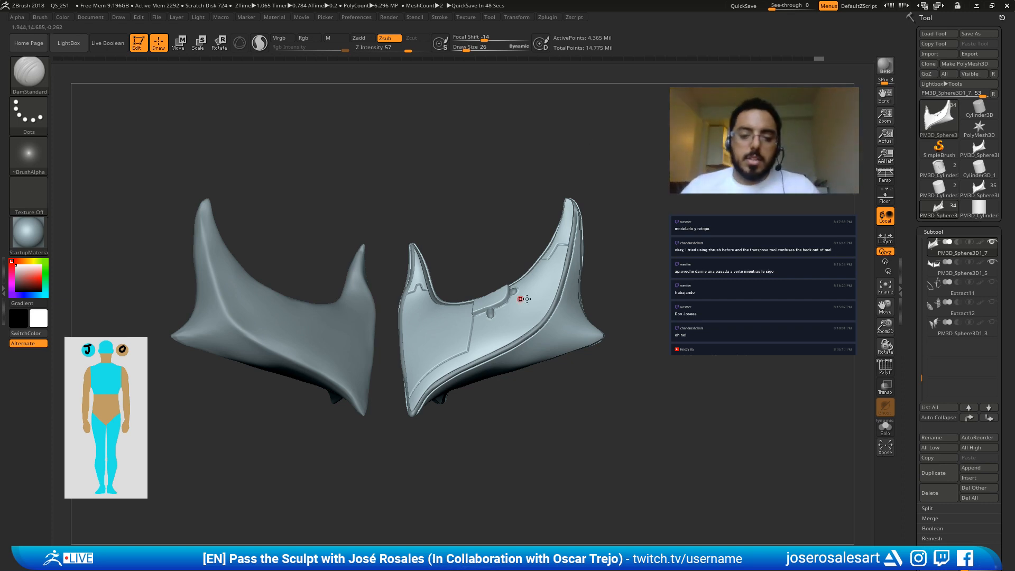
pyautogui.moveTo(507, 296); pyautogui.dragTo(609, 259, button='right')
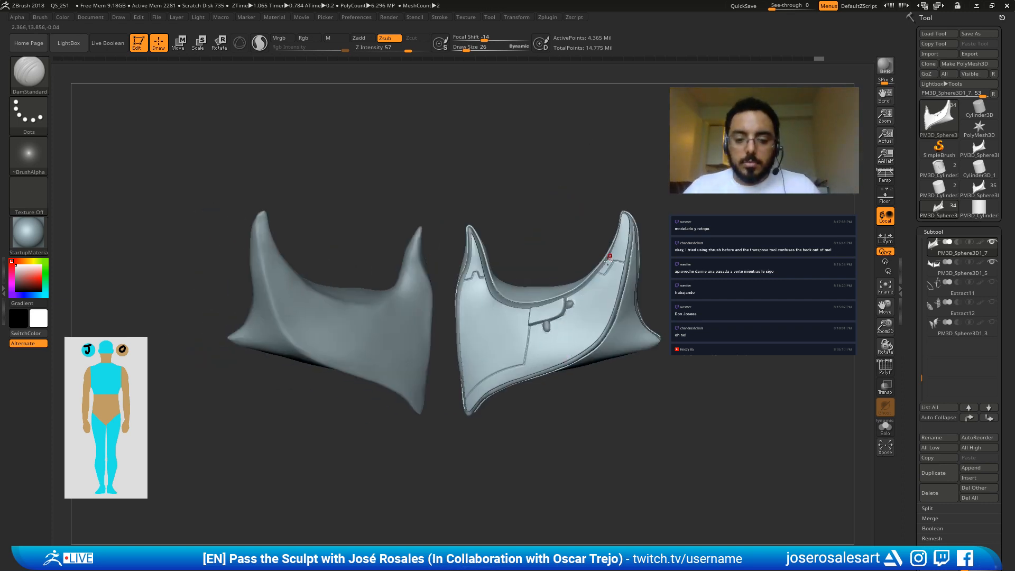
pyautogui.keyDown('ctrl'); pyautogui.moveTo(518, 380); pyautogui.dragTo(484, 376, button='right'); pyautogui.keyUp('ctrl')
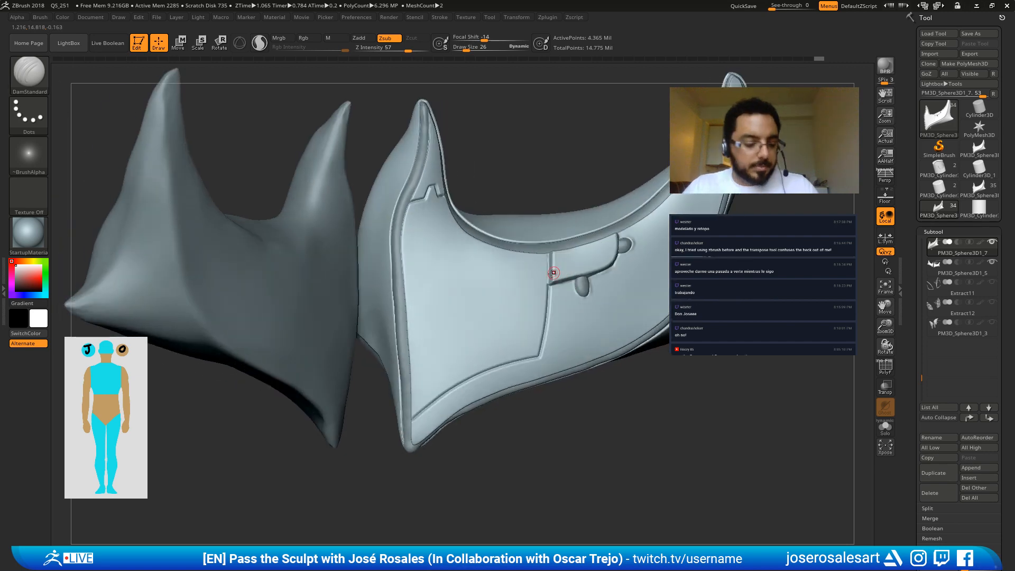
pyautogui.moveTo(510, 344); pyautogui.dragTo(551, 364, button='right')
pyautogui.moveTo(454, 312); pyautogui.dragTo(503, 337, button='right')
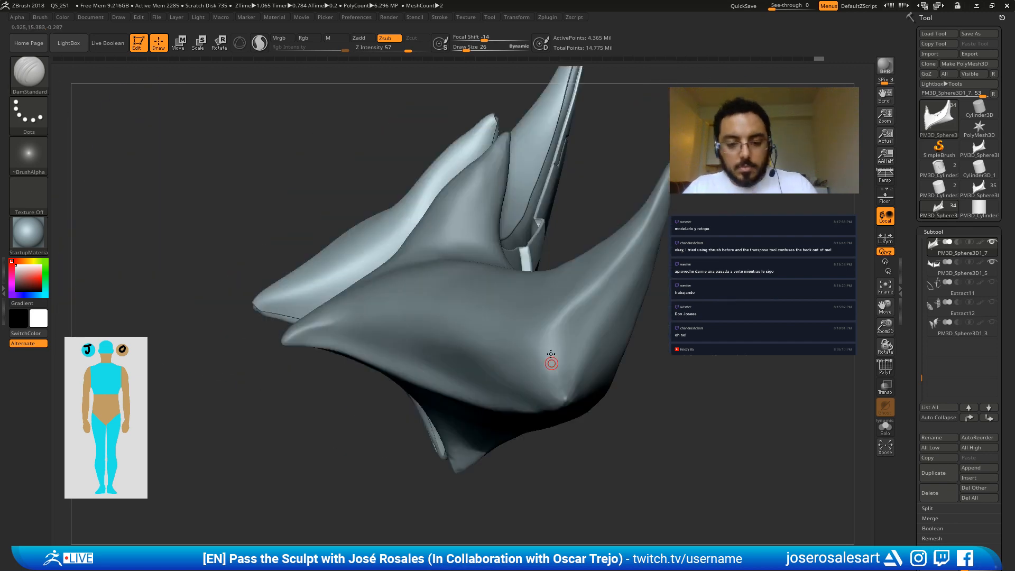
# Step: Activate the Standard brush and give it the DragRect stroke and the round ~BrushAlpha alpha
pyautogui.press('b')
pyautogui.press('c')
pyautogui.press('b')
pyautogui.moveTo(552, 364)
pyautogui.mouseDown(button='right')
pyautogui.moveTo(594, 367)
pyautogui.moveTo(456, 329)
pyautogui.mouseUp(button='right')
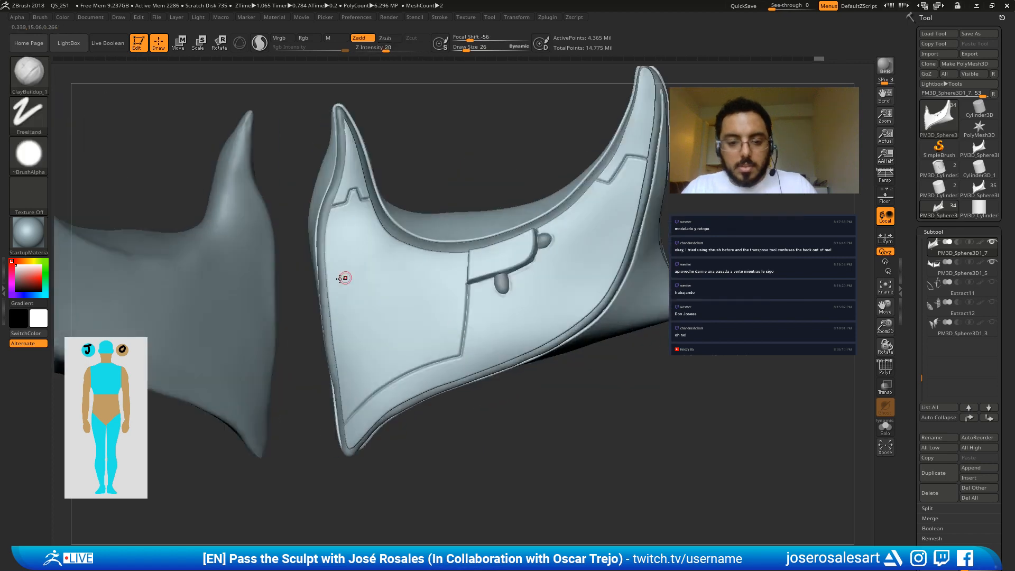
pyautogui.press('b')
pyautogui.press('s')
pyautogui.press('t')
pyautogui.click(29, 114)
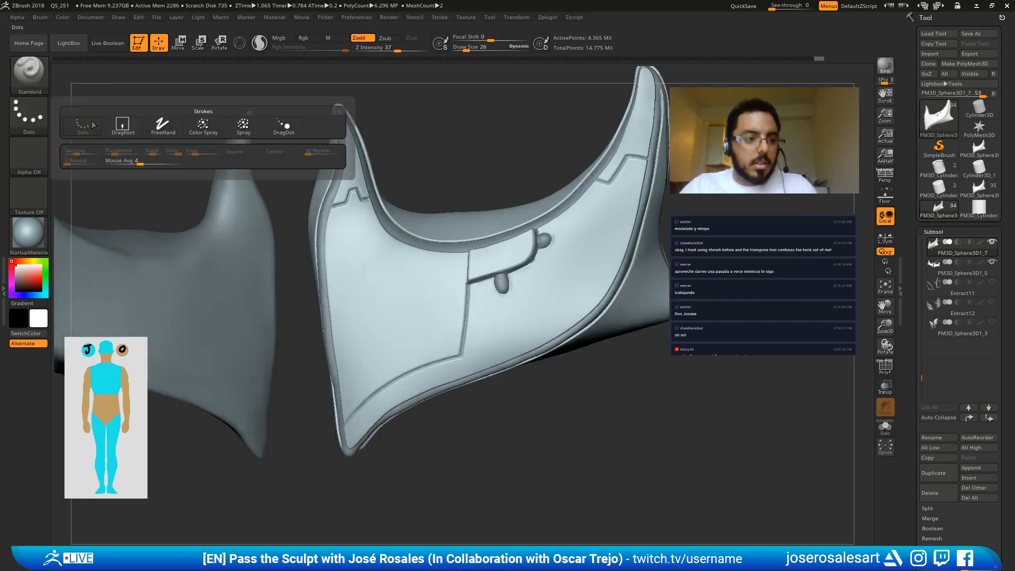
pyautogui.click(125, 126)
pyautogui.click(29, 156)
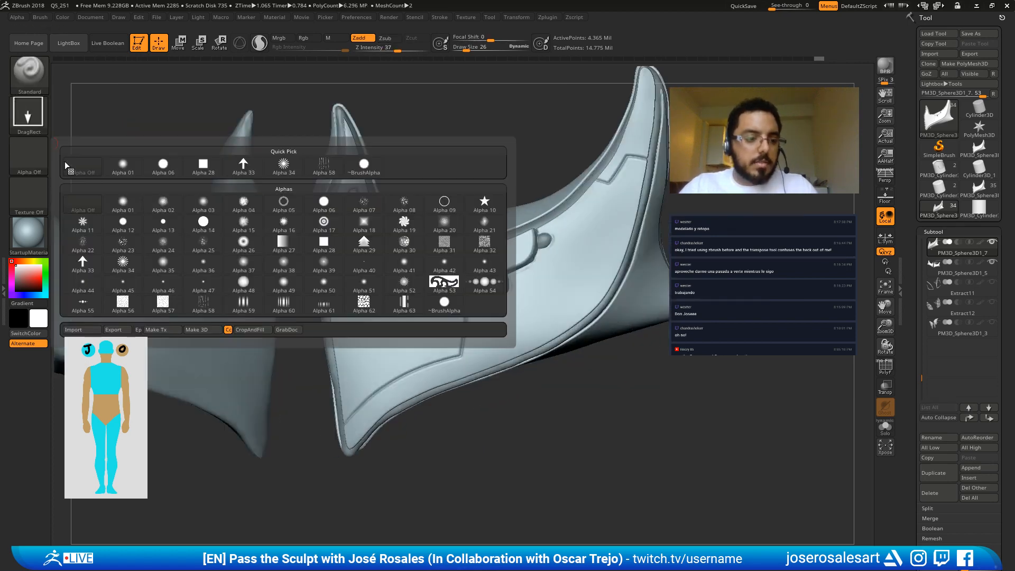
pyautogui.click(448, 310)
# Step: Set Z Intensity to 59 and Draw Size to 6, and stamp round rivets in the large panel's lower and upper seam corners
pyautogui.keyDown('alt'); pyautogui.moveTo(463, 339); pyautogui.dragTo(521, 414, button='right'); pyautogui.keyUp('alt')
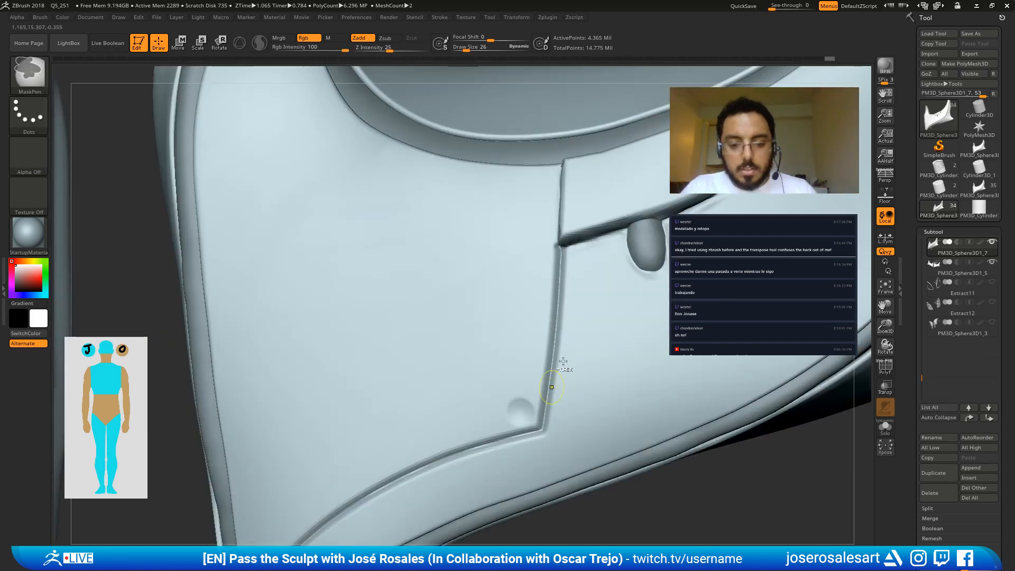
pyautogui.press('u')
pyautogui.moveTo(463, 293); pyautogui.dragTo(473, 293)
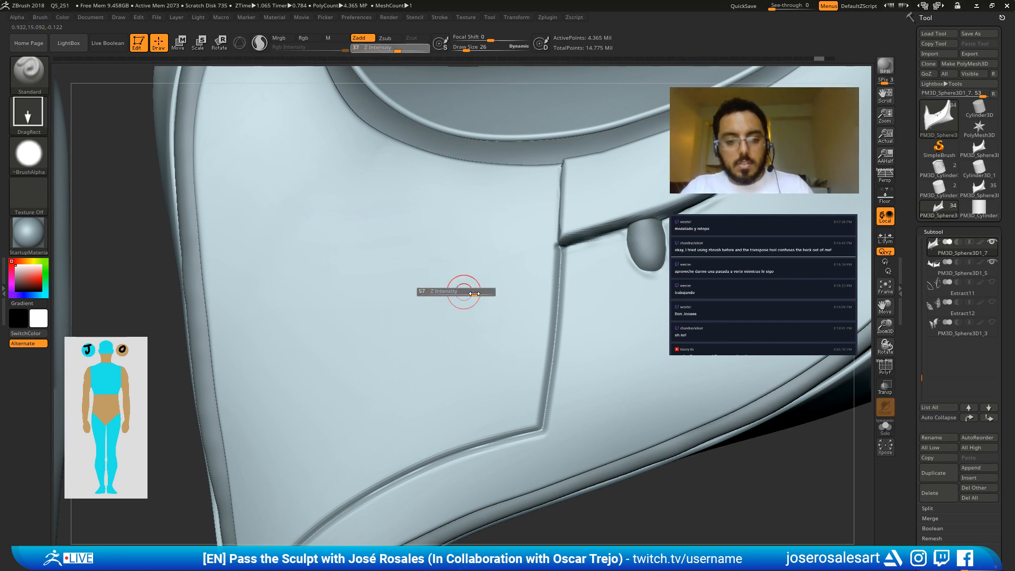
pyautogui.press('s')
pyautogui.moveTo(532, 385); pyautogui.dragTo(525, 386)
pyautogui.click(524, 412)
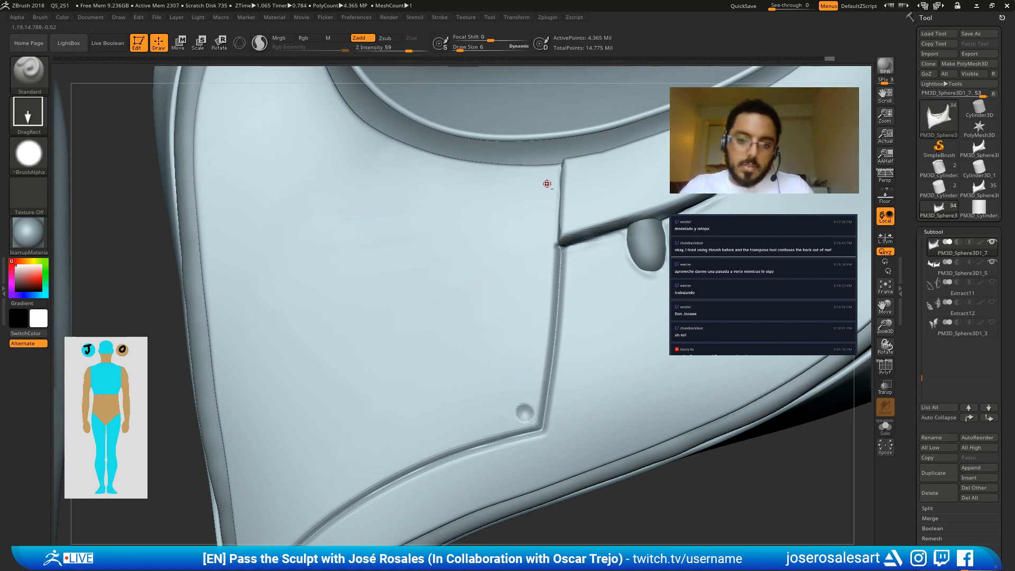
pyautogui.moveTo(543, 181); pyautogui.dragTo(551, 188)
# Step: Stamp two more round rivets, one above the other, along the large panel's outer edge beside the rim
pyautogui.keyDown('alt'); pyautogui.moveTo(290, 447); pyautogui.dragTo(328, 319, button='right'); pyautogui.keyUp('alt')
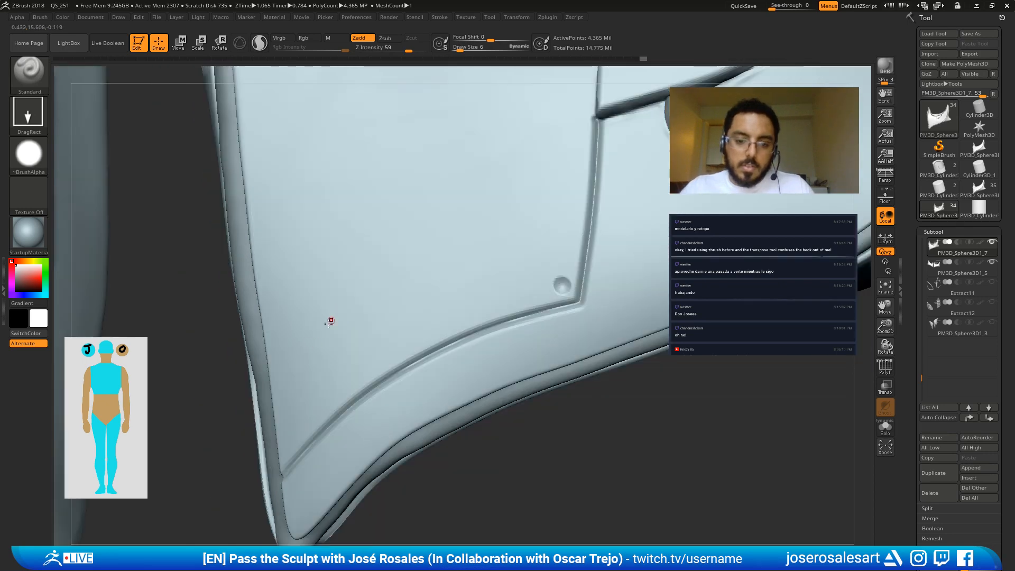
pyautogui.moveTo(289, 381); pyautogui.dragTo(273, 234, button='right')
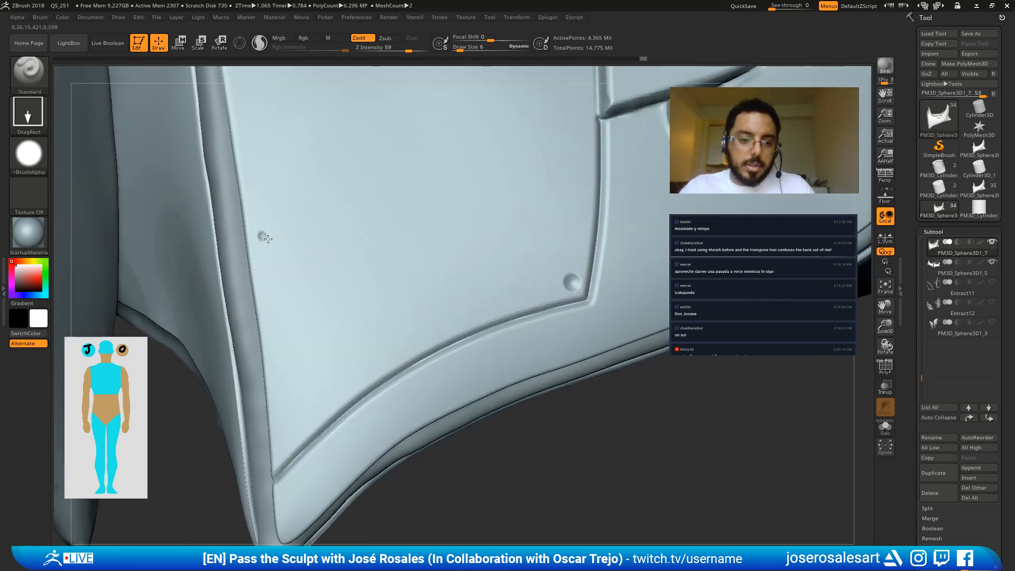
pyautogui.moveTo(268, 239); pyautogui.dragTo(268, 213)
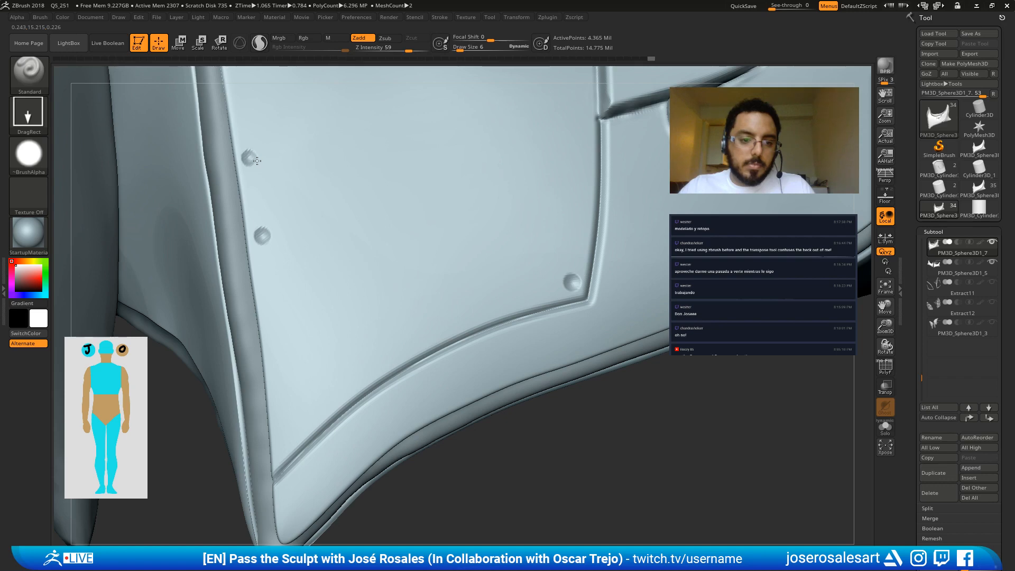
# Step: Choose Alpha 27 for the Standard brush, try stamping it between the two edge rivets, and undo the stamps
pyautogui.click(45, 168)
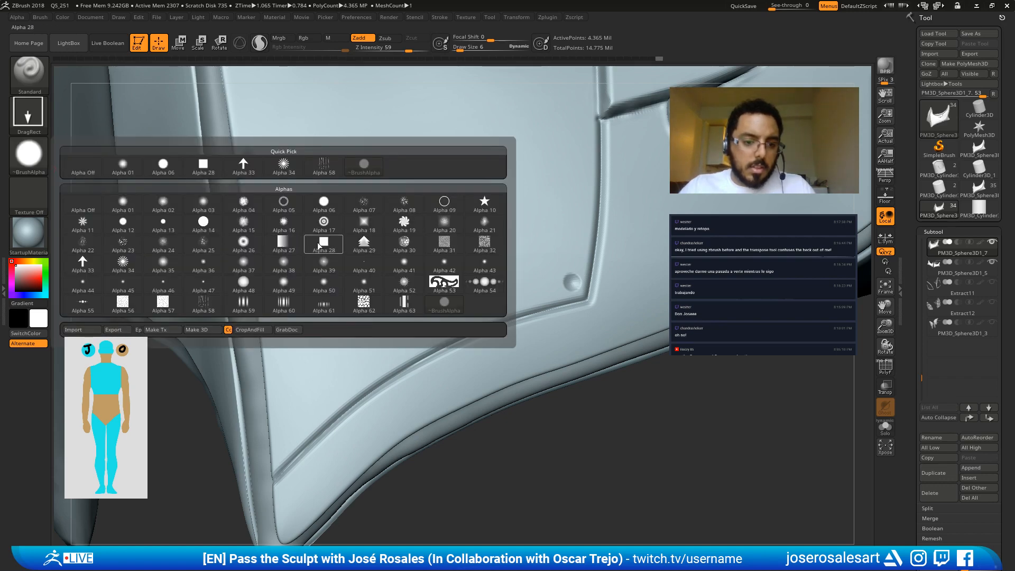
pyautogui.moveTo(195, 295)
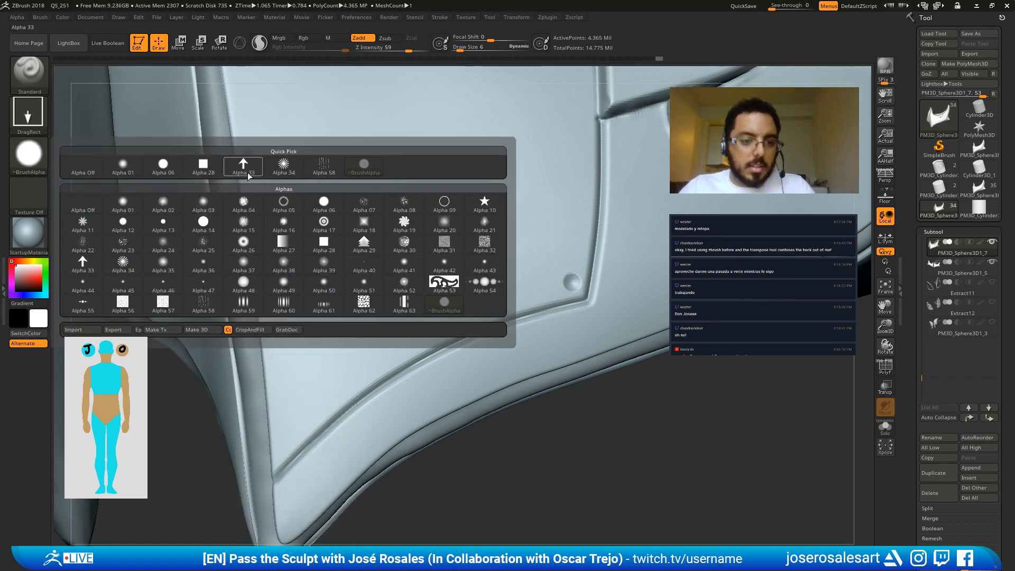
pyautogui.click(289, 248)
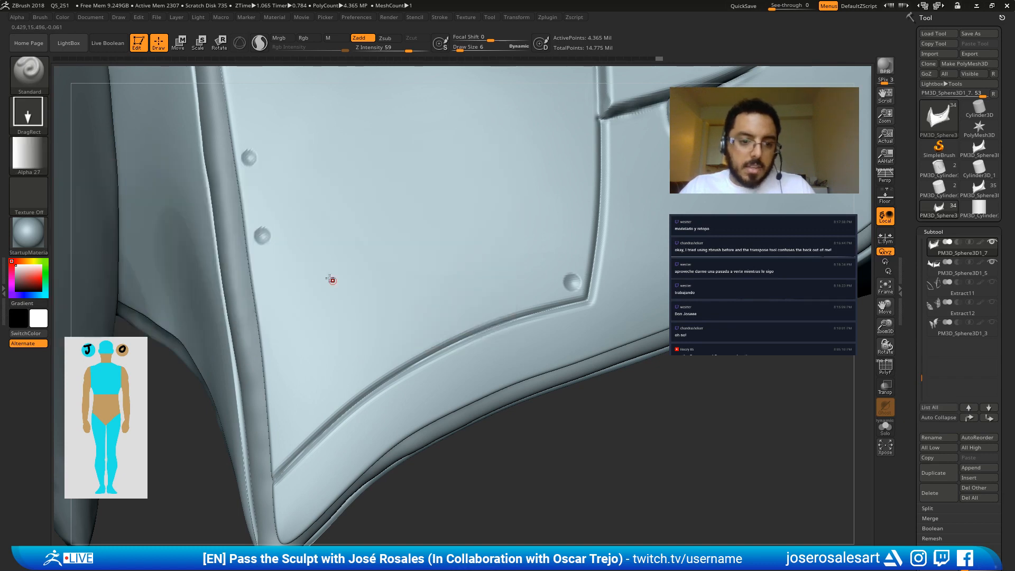
pyautogui.moveTo(272, 203)
pyautogui.mouseDown()
pyautogui.moveTo(275, 272)
pyautogui.moveTo(287, 258)
pyautogui.mouseUp()
pyautogui.hotkey('ctrl', 'z')
pyautogui.press('ctrl')
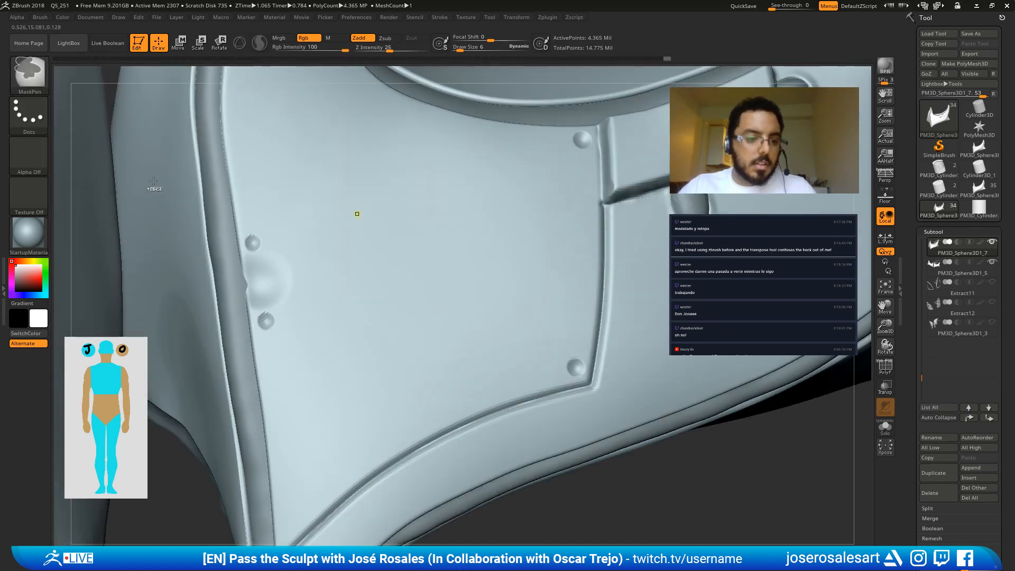
pyautogui.hotkey('ctrl', 'z')
# Step: Set Focal Shift to -100 and try stamping a sharp square patch between the edge rivets, undoing it
pyautogui.moveTo(489, 40); pyautogui.dragTo(455, 42)
pyautogui.moveTo(266, 274)
pyautogui.mouseDown()
pyautogui.moveTo(287, 293)
pyautogui.moveTo(258, 235)
pyautogui.mouseUp()
pyautogui.press('ctrl')
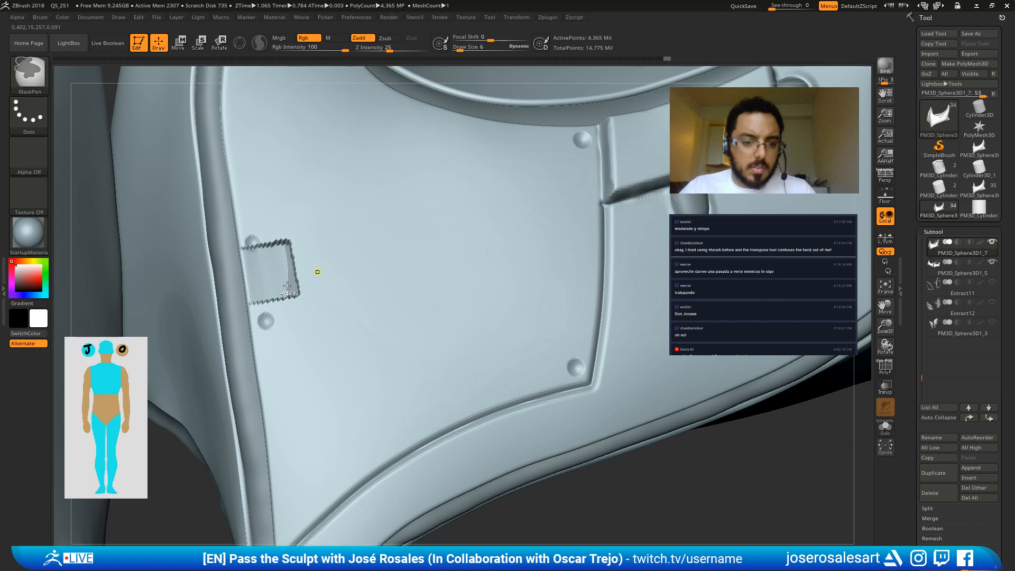
pyautogui.hotkey('ctrl', 'z')
pyautogui.moveTo(267, 278)
pyautogui.mouseDown()
pyautogui.moveTo(288, 277)
pyautogui.moveTo(269, 255)
pyautogui.moveTo(293, 253)
pyautogui.moveTo(296, 296)
pyautogui.moveTo(255, 301)
pyautogui.moveTo(431, 74)
pyautogui.mouseUp()
pyautogui.press('shift')
pyautogui.press('ctrl')
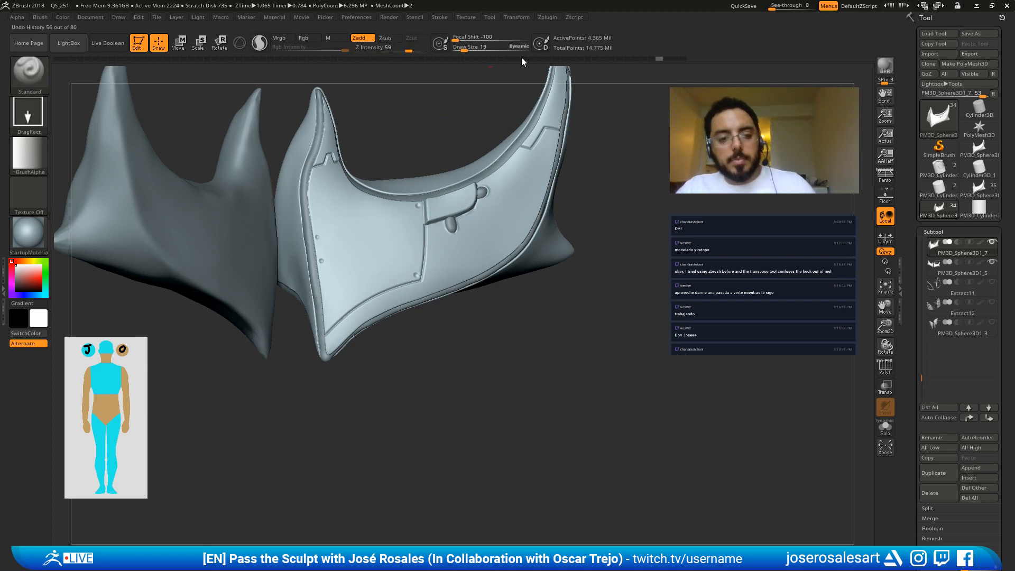
# Step: Set Focal Shift to -63 and try stamping a softer square patch between the two edge rivets, undoing the stamp
pyautogui.moveTo(490, 38); pyautogui.dragTo(468, 38)
pyautogui.moveTo(335, 241)
pyautogui.keyDown('alt'); pyautogui.mouseDown()
pyautogui.moveTo(322, 262)
pyautogui.moveTo(333, 256)
pyautogui.mouseUp(); pyautogui.keyUp('alt')
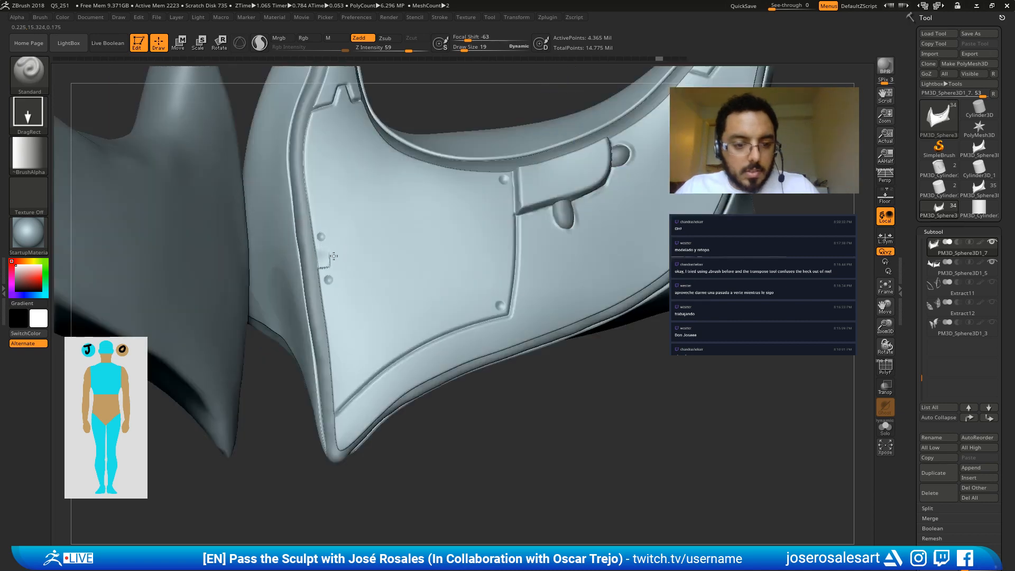
pyautogui.moveTo(334, 256); pyautogui.dragTo(359, 270, button='right')
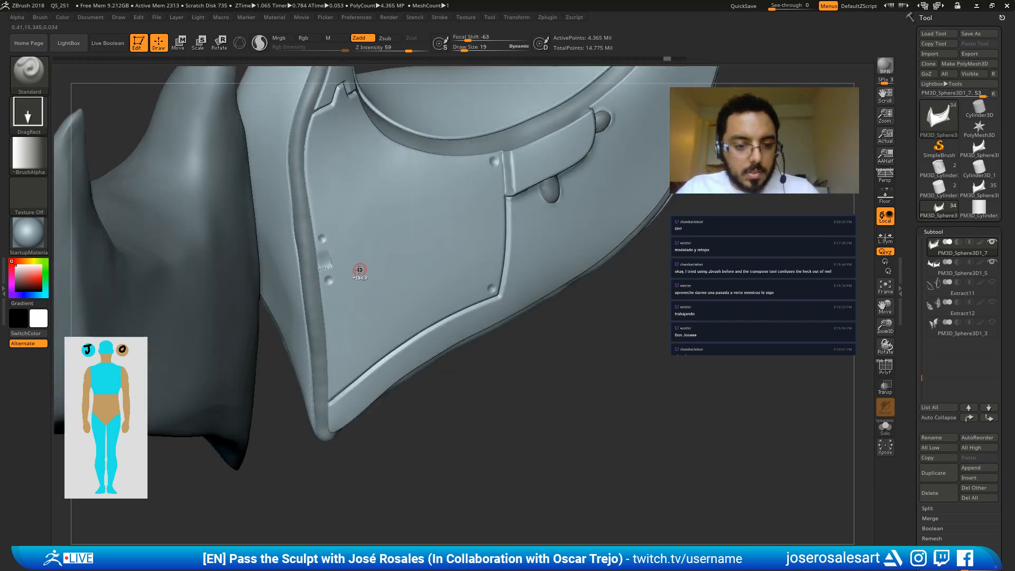
pyautogui.moveTo(360, 269)
pyautogui.keyDown('ctrl'); pyautogui.mouseDown()
pyautogui.moveTo(329, 264)
pyautogui.moveTo(335, 270)
pyautogui.mouseUp(); pyautogui.keyUp('ctrl')
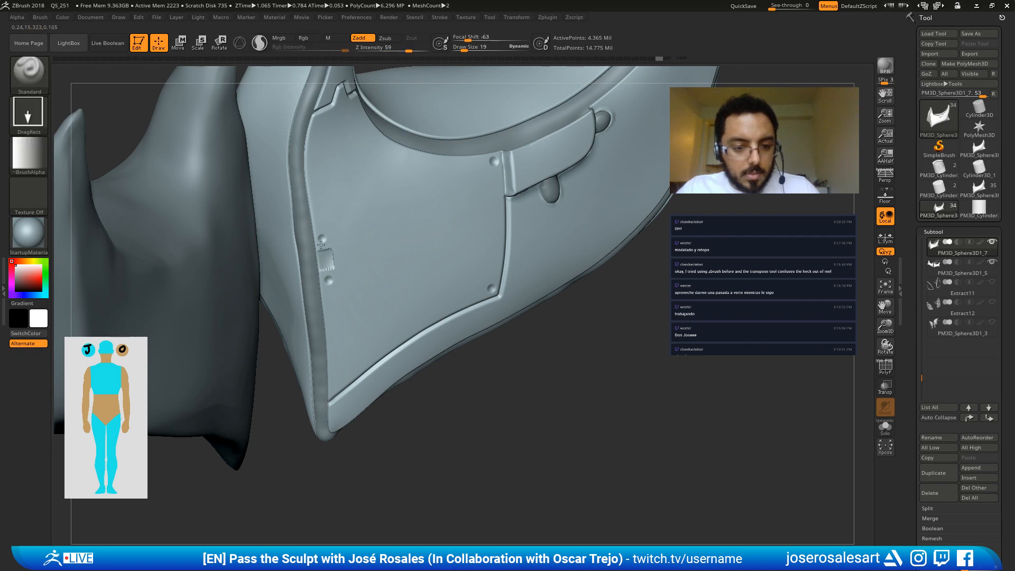
pyautogui.press('shift')
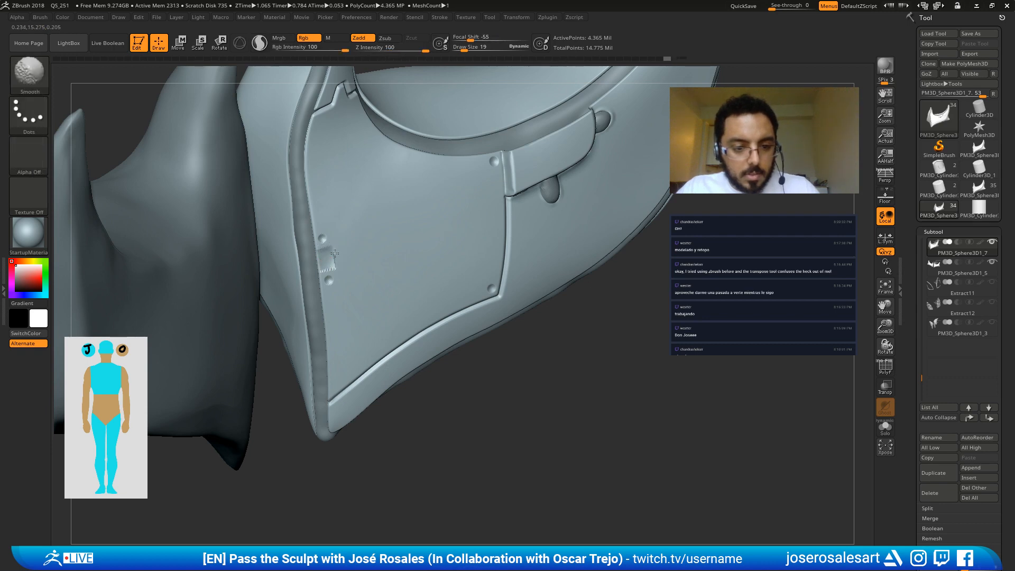
pyautogui.moveTo(331, 248)
pyautogui.keyDown('alt'); pyautogui.mouseDown()
pyautogui.moveTo(274, 247)
pyautogui.moveTo(193, 210)
pyautogui.mouseUp(); pyautogui.keyUp('alt')
pyautogui.press('ctrl')
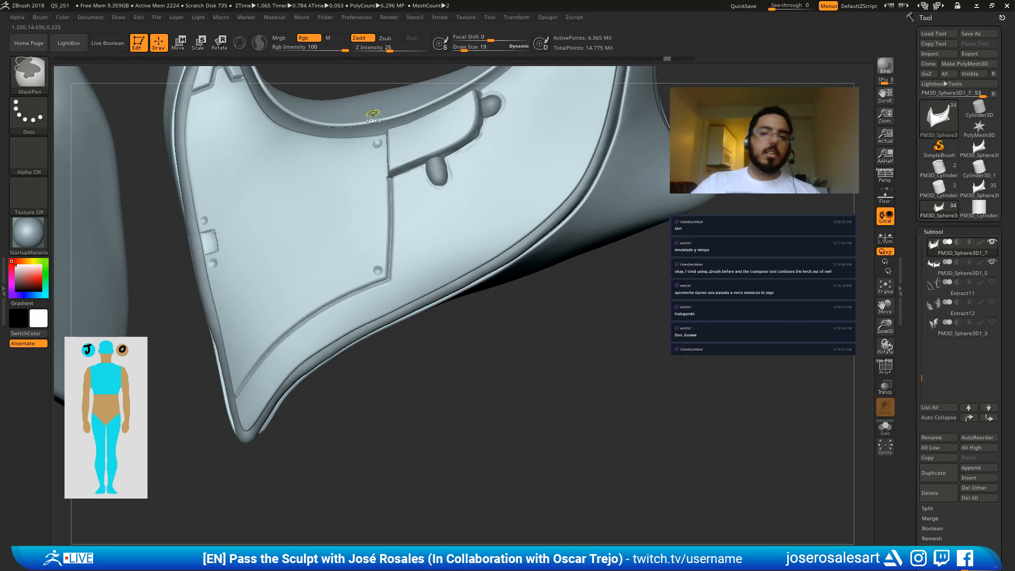
pyautogui.press('f')
pyautogui.moveTo(267, 217)
pyautogui.mouseDown()
pyautogui.moveTo(307, 175)
pyautogui.moveTo(363, 208)
pyautogui.mouseUp()
pyautogui.press('ctrl')
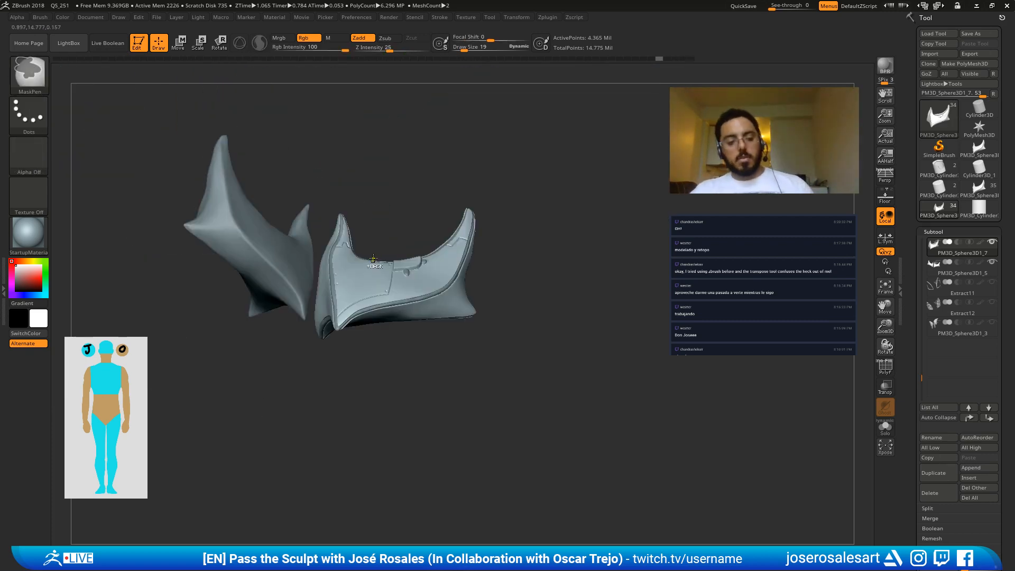
# Step: Engrave an angled seam with the DamStandard brush across the collar's outer side, from the rim to the lower spike's tip
pyautogui.moveTo(371, 264); pyautogui.dragTo(403, 253, button='right')
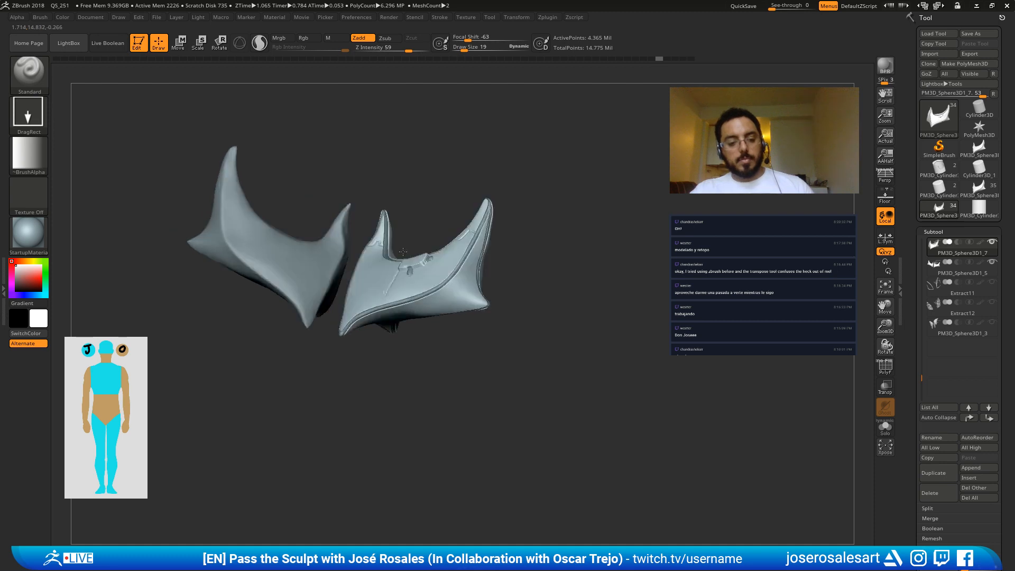
pyautogui.keyDown('shift'); pyautogui.moveTo(422, 141); pyautogui.dragTo(529, 275); pyautogui.keyUp('shift')
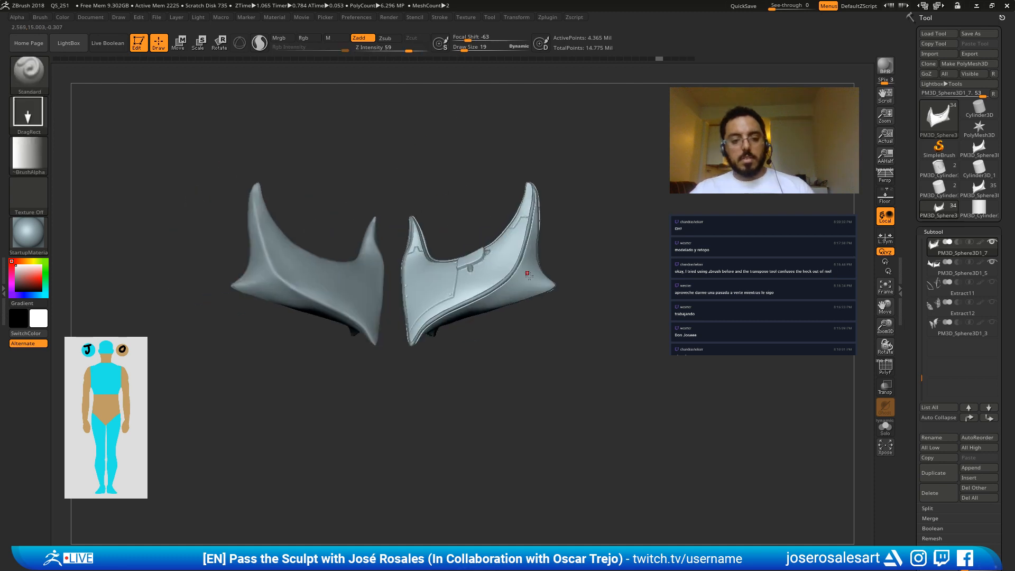
pyautogui.keyDown('ctrl'); pyautogui.moveTo(529, 275); pyautogui.dragTo(568, 124, button='right'); pyautogui.keyUp('ctrl')
pyautogui.moveTo(498, 307)
pyautogui.keyDown('ctrl'); pyautogui.mouseDown(button='right')
pyautogui.moveTo(543, 363)
pyautogui.moveTo(447, 357)
pyautogui.mouseUp(button='right'); pyautogui.keyUp('ctrl')
pyautogui.press('b')
pyautogui.press('d')
pyautogui.press('s')
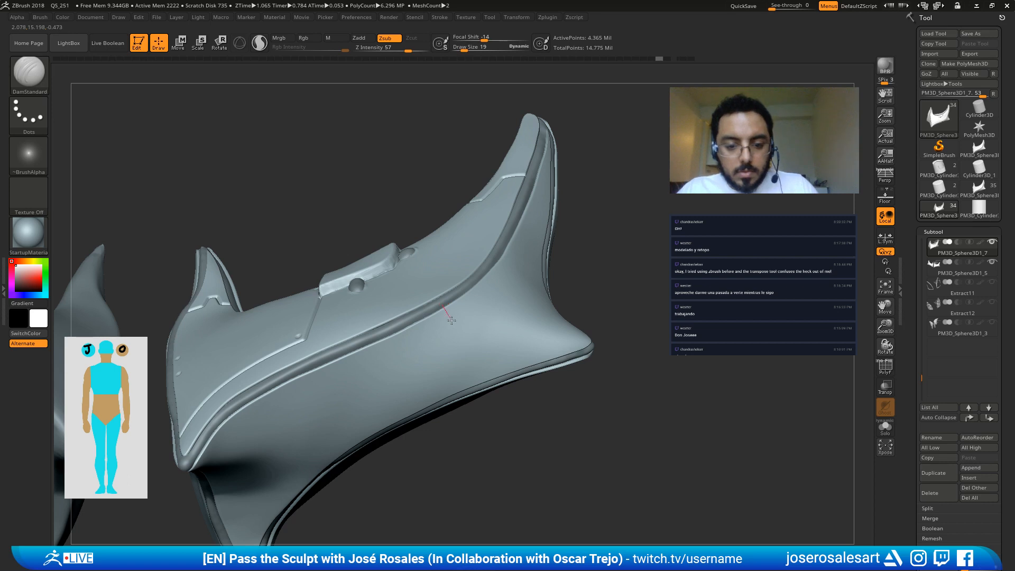
pyautogui.moveTo(451, 320); pyautogui.dragTo(477, 347)
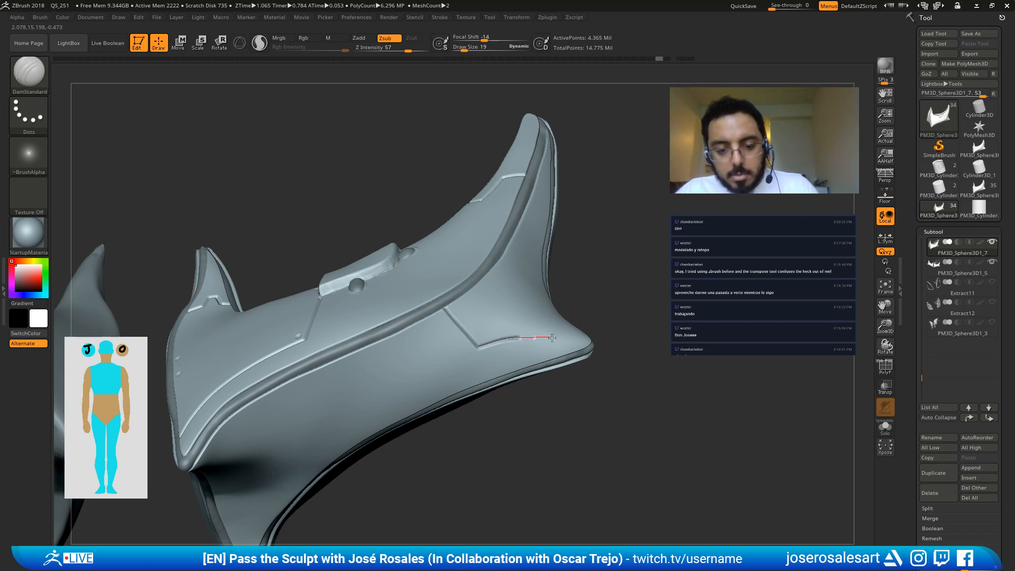
pyautogui.moveTo(576, 350); pyautogui.dragTo(596, 365)
pyautogui.moveTo(596, 366)
pyautogui.mouseDown(button='right')
pyautogui.moveTo(449, 322)
pyautogui.moveTo(503, 335)
pyautogui.moveTo(414, 430)
pyautogui.mouseUp(button='right')
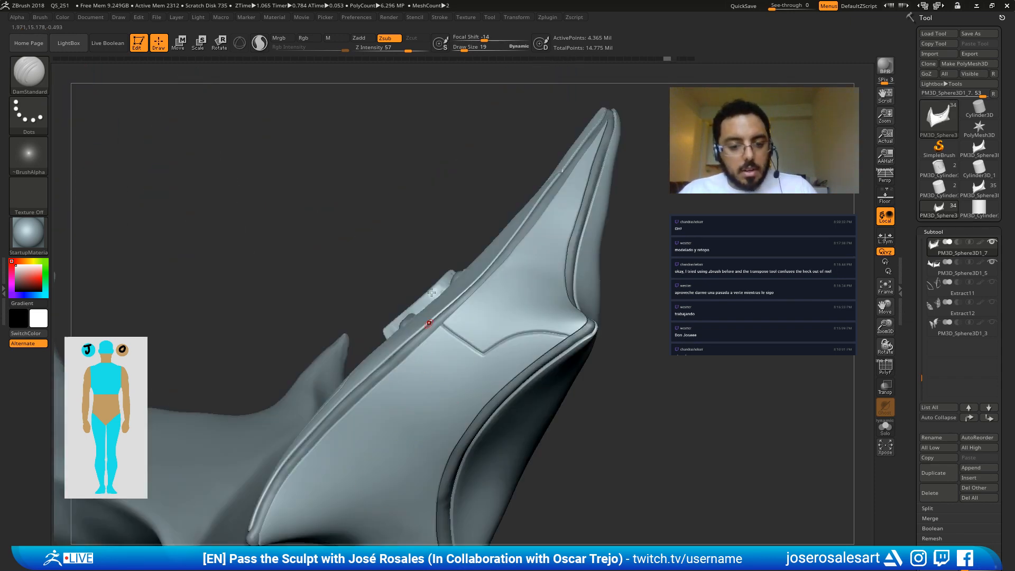
# Step: Engrave a second, stepped seam on the outer side below the first, continuing in a curve to the lower rim
pyautogui.moveTo(428, 324); pyautogui.dragTo(448, 366, button='right')
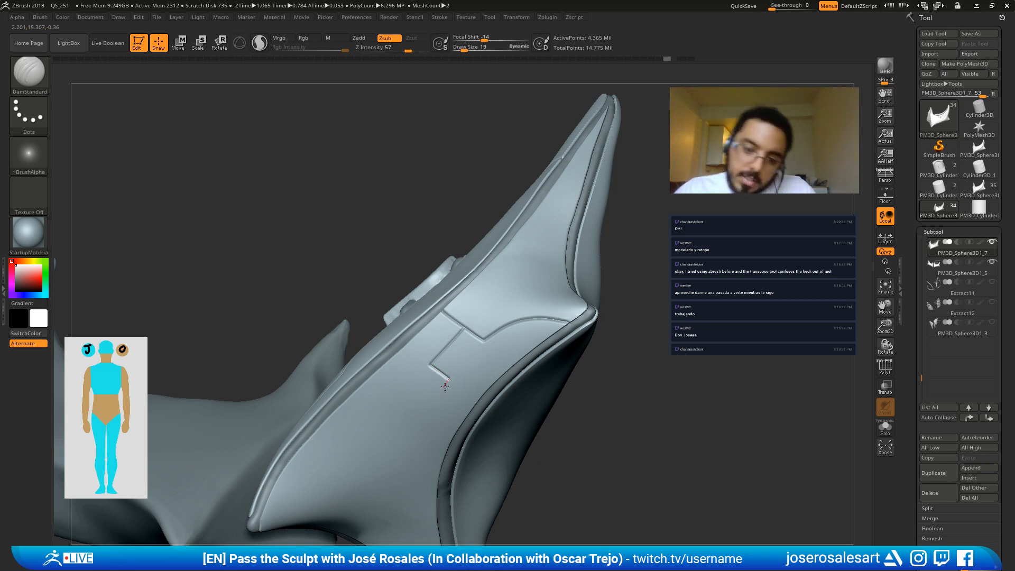
pyautogui.moveTo(405, 454); pyautogui.dragTo(466, 504)
pyautogui.moveTo(505, 293); pyautogui.dragTo(514, 319, button='right')
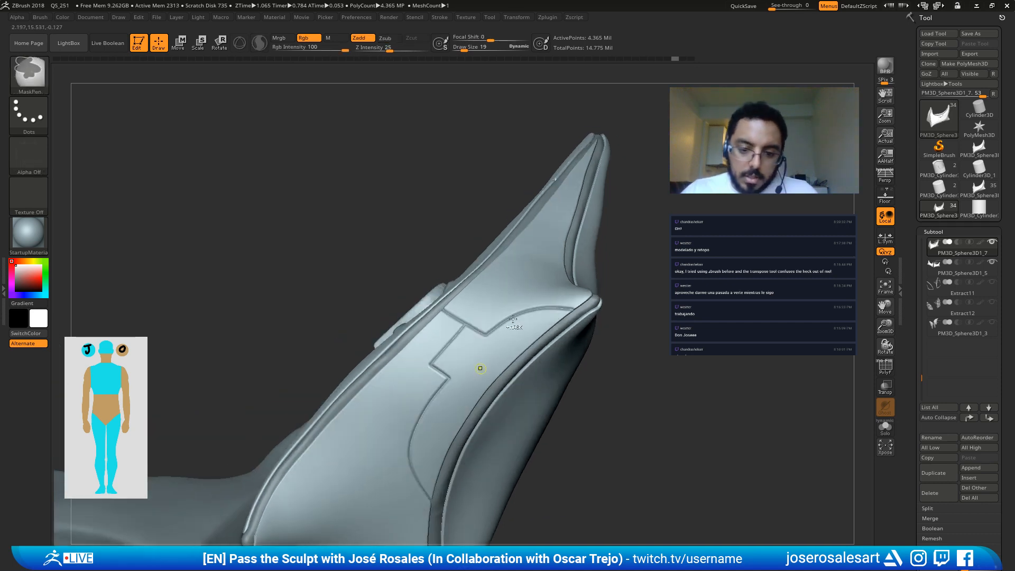
# Step: Redo the stepped seam's curved tail as a shorter arc that meets the lower rim sooner
pyautogui.moveTo(453, 331); pyautogui.dragTo(465, 325, button='right')
pyautogui.moveTo(463, 323); pyautogui.dragTo(411, 380)
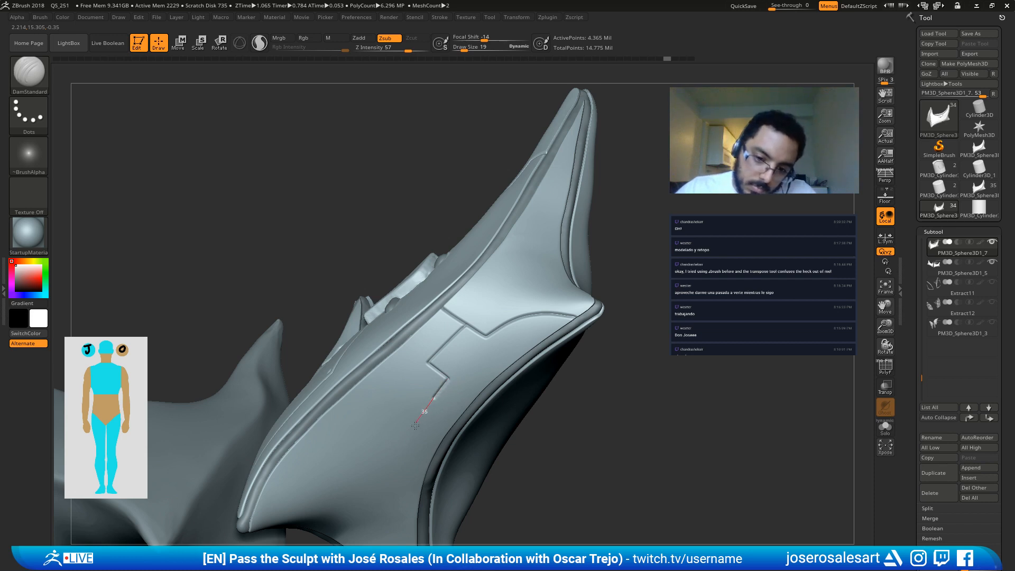
pyautogui.moveTo(455, 487); pyautogui.dragTo(457, 489)
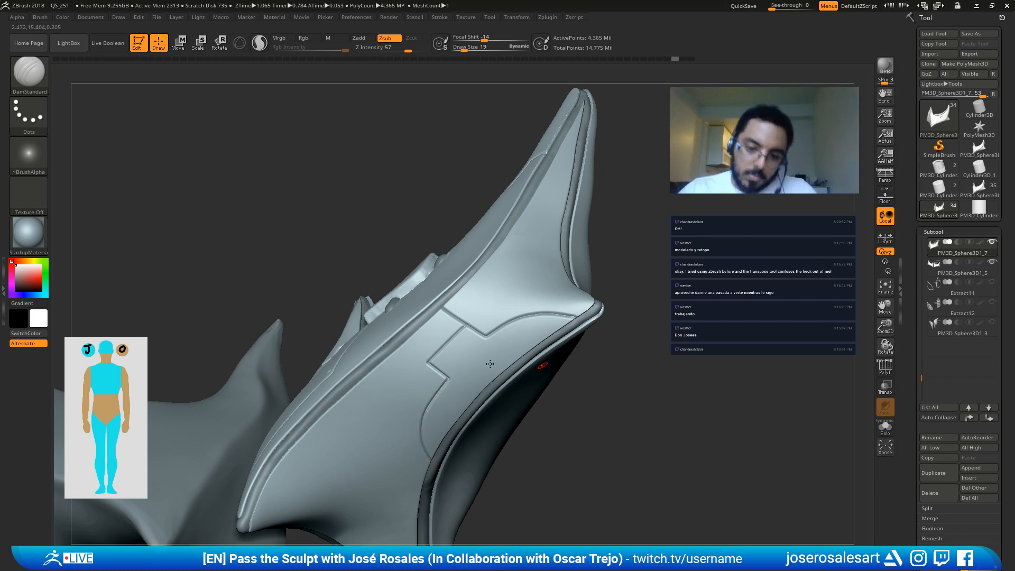
pyautogui.moveTo(540, 364)
pyautogui.keyDown('ctrl'); pyautogui.mouseDown(button='right')
pyautogui.moveTo(411, 268)
pyautogui.moveTo(522, 368)
pyautogui.moveTo(582, 309)
pyautogui.moveTo(586, 263)
pyautogui.mouseUp(button='right'); pyautogui.keyUp('ctrl')
pyautogui.keyDown('alt'); pyautogui.moveTo(536, 232); pyautogui.dragTo(535, 456, button='right'); pyautogui.keyUp('alt')
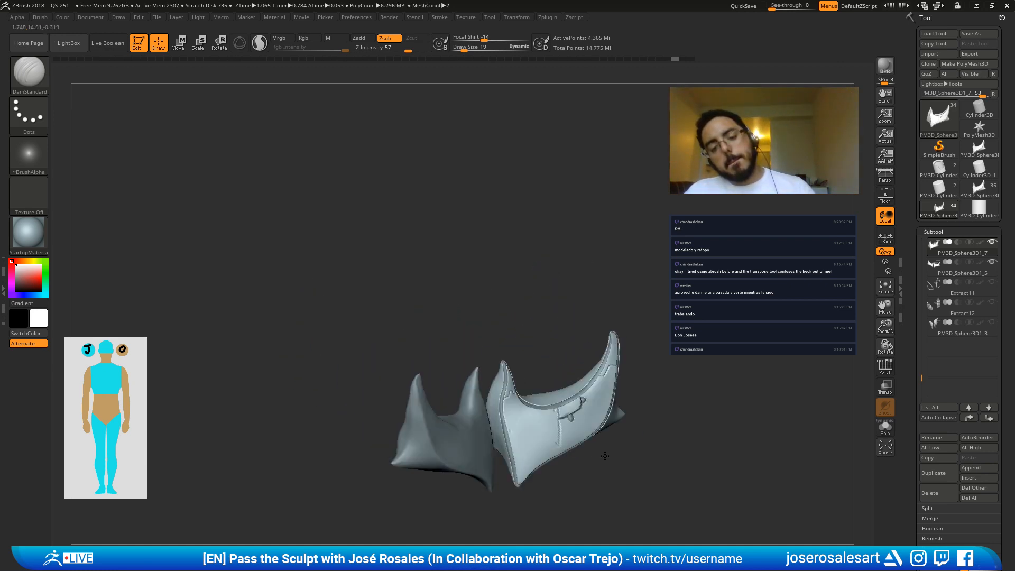
# Step: Choose the ClayBuildup brush and set its Draw Size to 42 for work on the lower border below the large panel
pyautogui.moveTo(618, 416); pyautogui.dragTo(529, 367, button='right')
pyautogui.keyDown('alt'); pyautogui.moveTo(449, 342); pyautogui.dragTo(455, 410, button='right'); pyautogui.keyUp('alt')
pyautogui.keyDown('ctrl'); pyautogui.moveTo(516, 332); pyautogui.dragTo(480, 365, button='right'); pyautogui.keyUp('ctrl')
pyautogui.press('b')
pyautogui.press('c')
pyautogui.press('b')
pyautogui.press('s')
pyautogui.moveTo(478, 362); pyautogui.dragTo(484, 361)
pyautogui.moveTo(485, 361); pyautogui.dragTo(484, 365, button='right')
pyautogui.keyDown('ctrl'); pyautogui.moveTo(483, 365); pyautogui.dragTo(490, 386, button='right'); pyautogui.keyUp('ctrl')
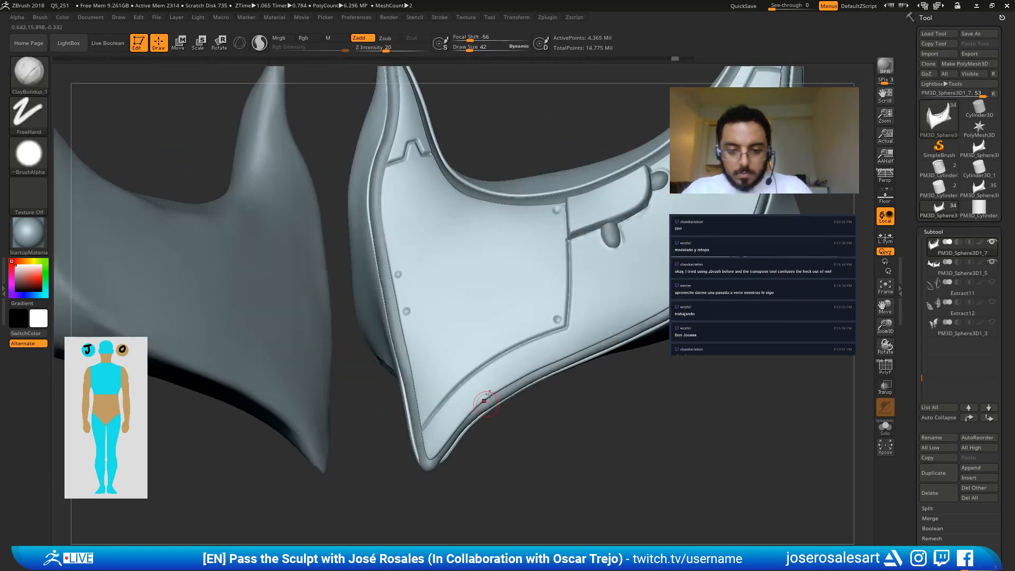
# Step: Set Draw Size to 39 and try a short raised ClayBuildup dab below the large panel's lower corner, undoing it
pyautogui.keyDown('alt'); pyautogui.click(484, 401); pyautogui.keyUp('alt')
pyautogui.press('s')
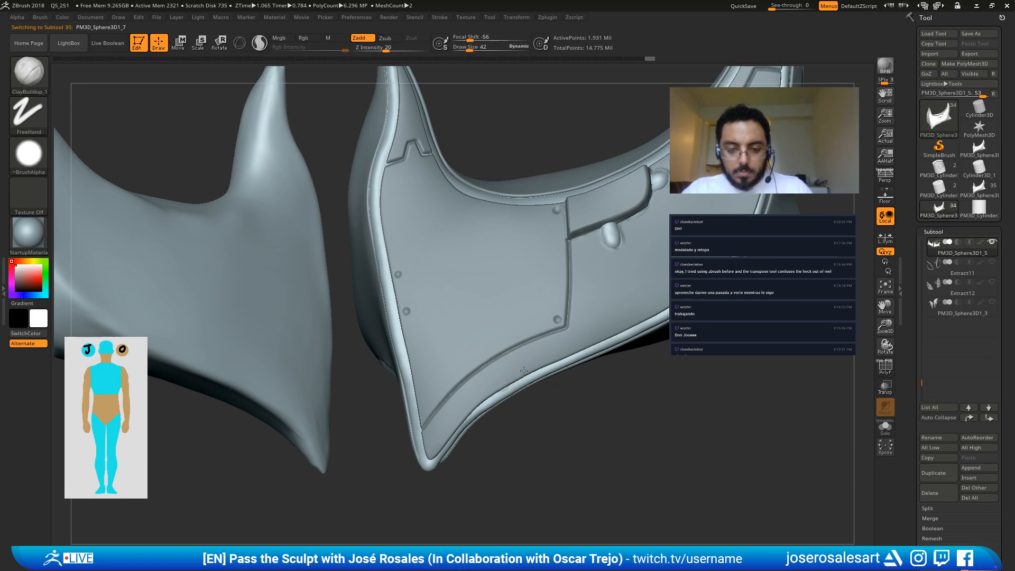
pyautogui.keyDown('alt'); pyautogui.click(523, 362); pyautogui.keyUp('alt')
pyautogui.press('s')
pyautogui.moveTo(553, 350); pyautogui.dragTo(552, 350)
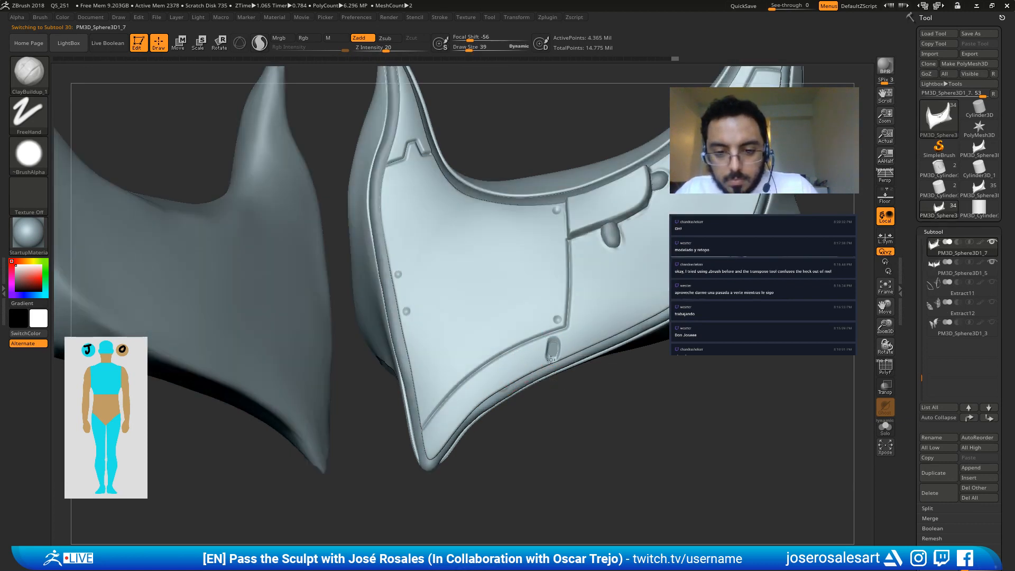
pyautogui.press('ctrl')
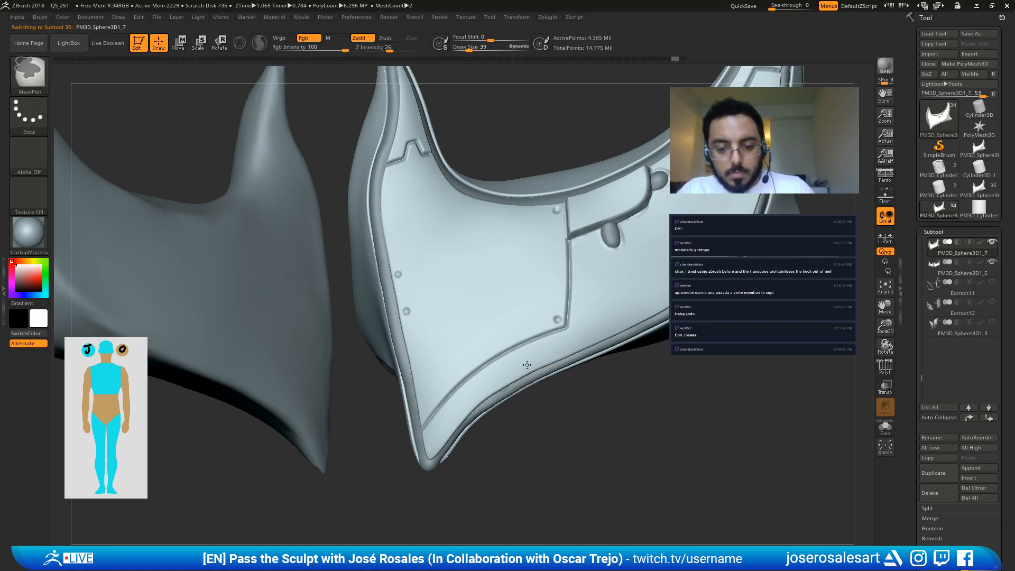
# Step: Mask a section of the lower border beneath the large panel's corner, refine it at Draw Size 21, and invert the mask
pyautogui.moveTo(513, 378)
pyautogui.keyDown('ctrl'); pyautogui.mouseDown()
pyautogui.moveTo(555, 350)
pyautogui.moveTo(520, 348)
pyautogui.moveTo(566, 347)
pyautogui.moveTo(561, 358)
pyautogui.moveTo(500, 372)
pyautogui.mouseUp(); pyautogui.keyUp('ctrl')
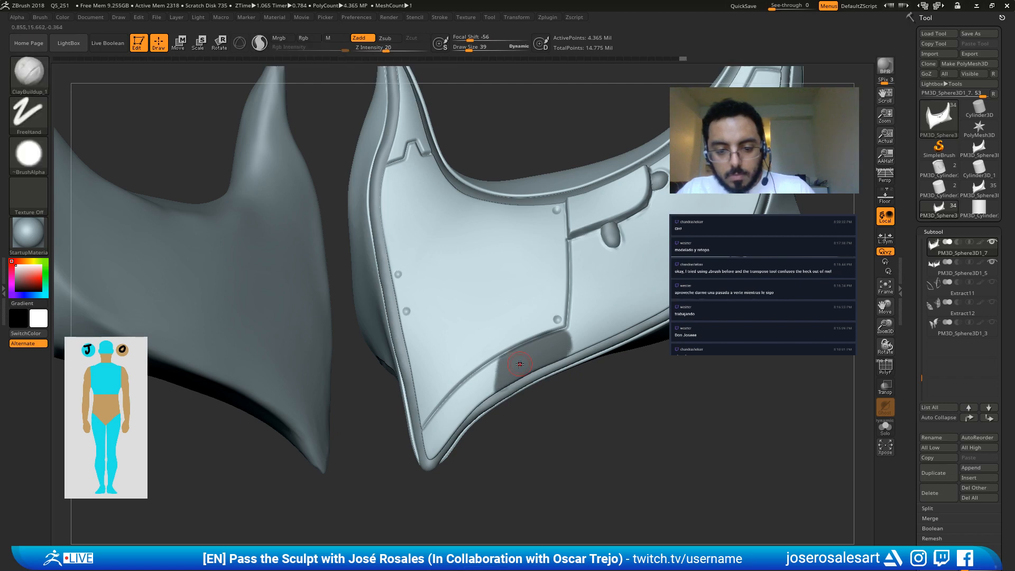
pyautogui.keyDown('alt'); pyautogui.moveTo(470, 326); pyautogui.dragTo(378, 312, button='right'); pyautogui.keyUp('alt')
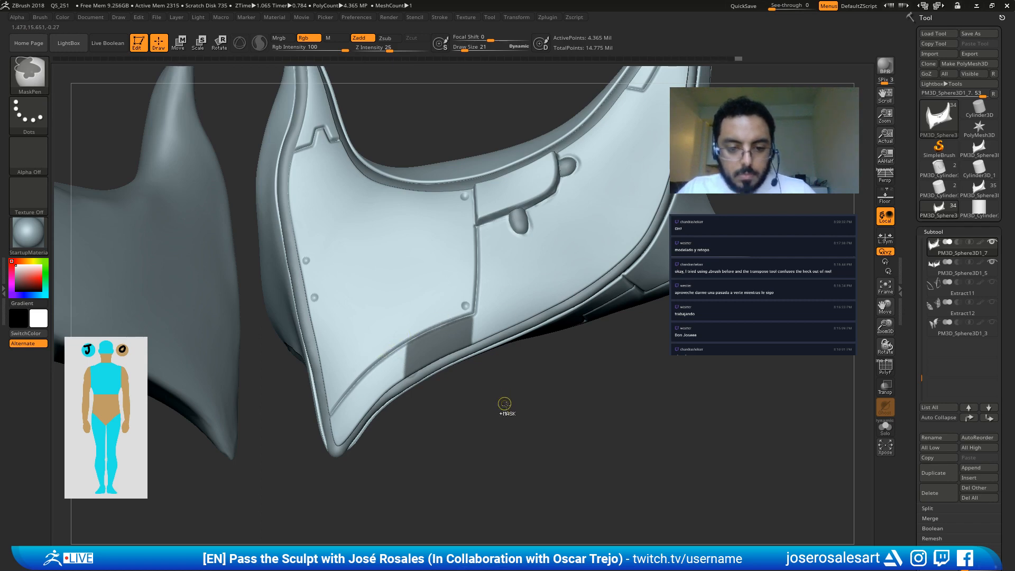
pyautogui.keyDown('ctrl'); pyautogui.click(530, 411); pyautogui.keyUp('ctrl')
# Step: Place the Gizmo on the unmasked border section, offset that section from the surrounding surface, and clear the mask
pyautogui.press('w')
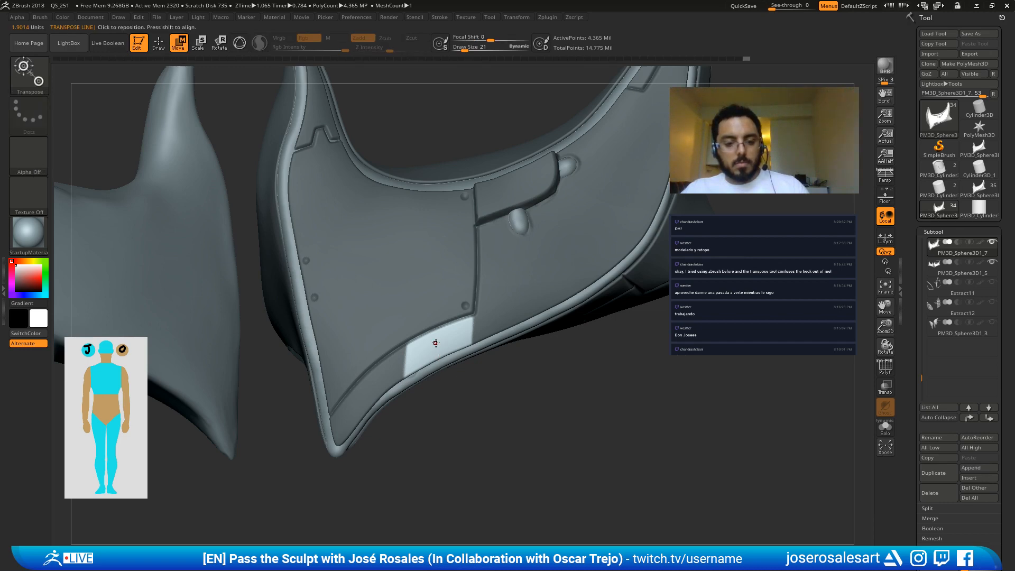
pyautogui.press('y')
pyautogui.keyDown('alt'); pyautogui.click(437, 344); pyautogui.keyUp('alt')
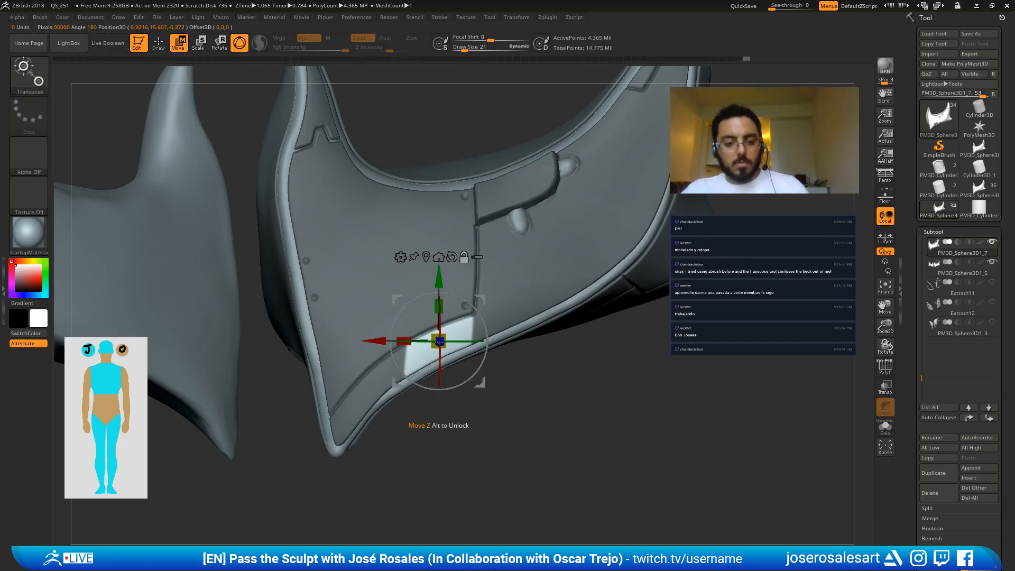
pyautogui.moveTo(464, 257); pyautogui.dragTo(432, 304)
pyautogui.press('q')
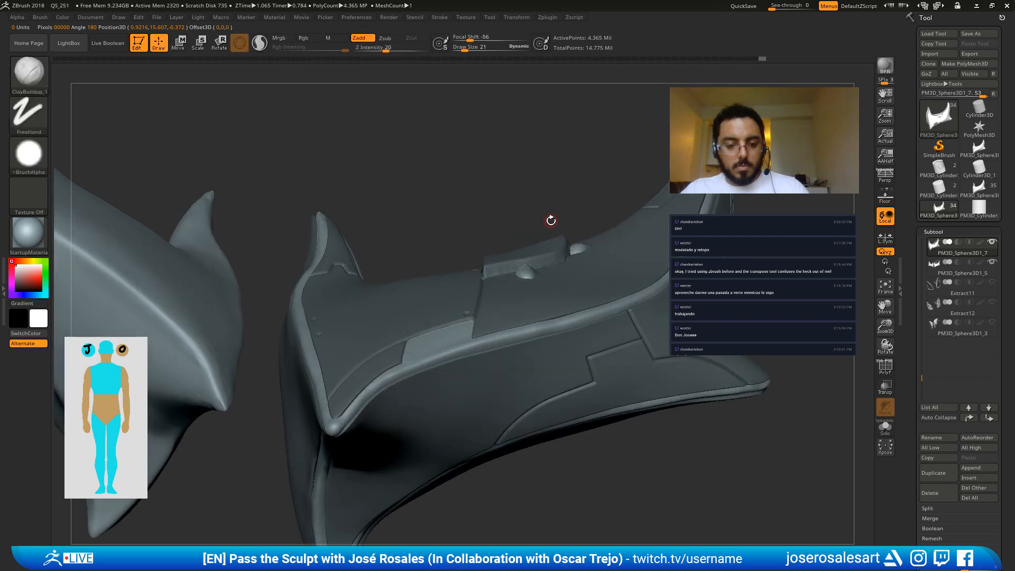
pyautogui.moveTo(551, 221)
pyautogui.keyDown('alt'); pyautogui.mouseDown()
pyautogui.moveTo(497, 211)
pyautogui.moveTo(495, 400)
pyautogui.mouseUp(); pyautogui.keyUp('alt')
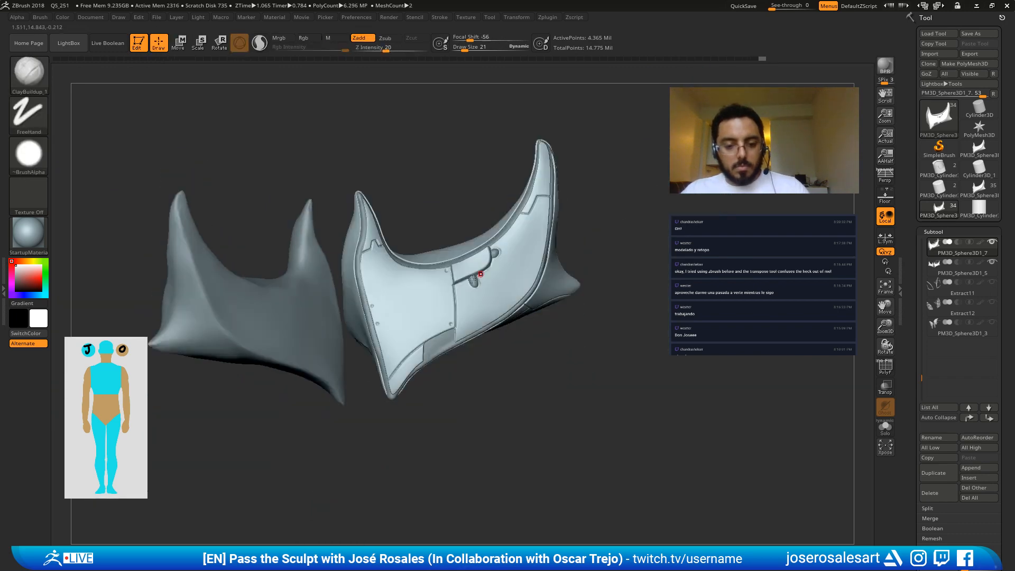
pyautogui.moveTo(430, 355)
pyautogui.mouseDown()
pyautogui.moveTo(461, 375)
pyautogui.moveTo(582, 394)
pyautogui.moveTo(460, 344)
pyautogui.mouseUp()
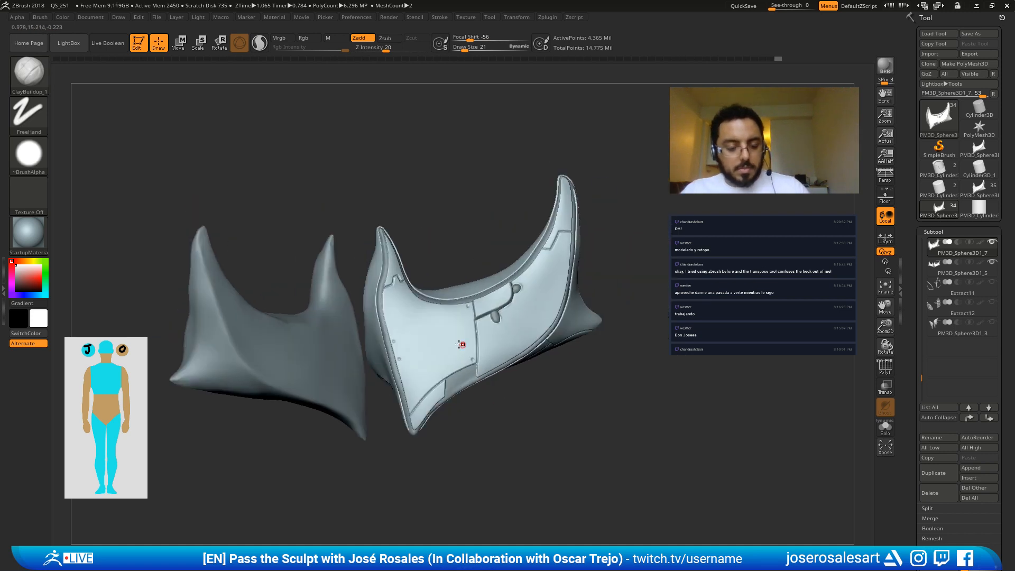
# Step: Examine the polygroups and wireframe of the front armour plate and the piece beneath it, both together and in isolation
pyautogui.keyDown('alt'); pyautogui.click(453, 373); pyautogui.keyUp('alt')
pyautogui.moveTo(491, 291)
pyautogui.keyDown('ctrl'); pyautogui.mouseDown(button='right')
pyautogui.moveTo(419, 379)
pyautogui.moveTo(527, 279)
pyautogui.mouseUp(button='right'); pyautogui.keyUp('ctrl')
pyautogui.keyDown('shift'); pyautogui.moveTo(508, 359); pyautogui.dragTo(511, 356); pyautogui.keyUp('shift')
pyautogui.hotkey('shift', 'f')
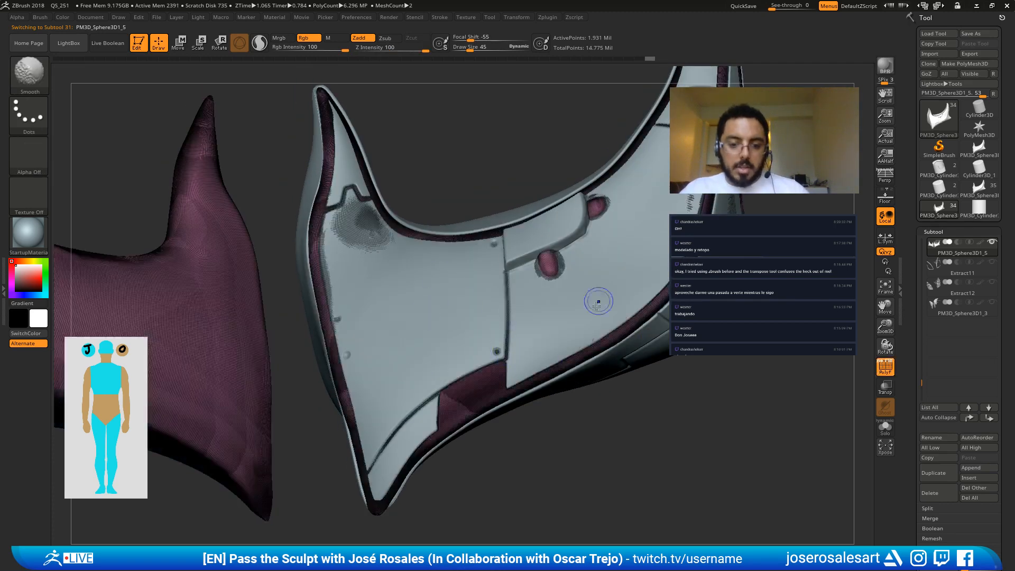
pyautogui.keyDown('alt'); pyautogui.click(545, 337); pyautogui.keyUp('alt')
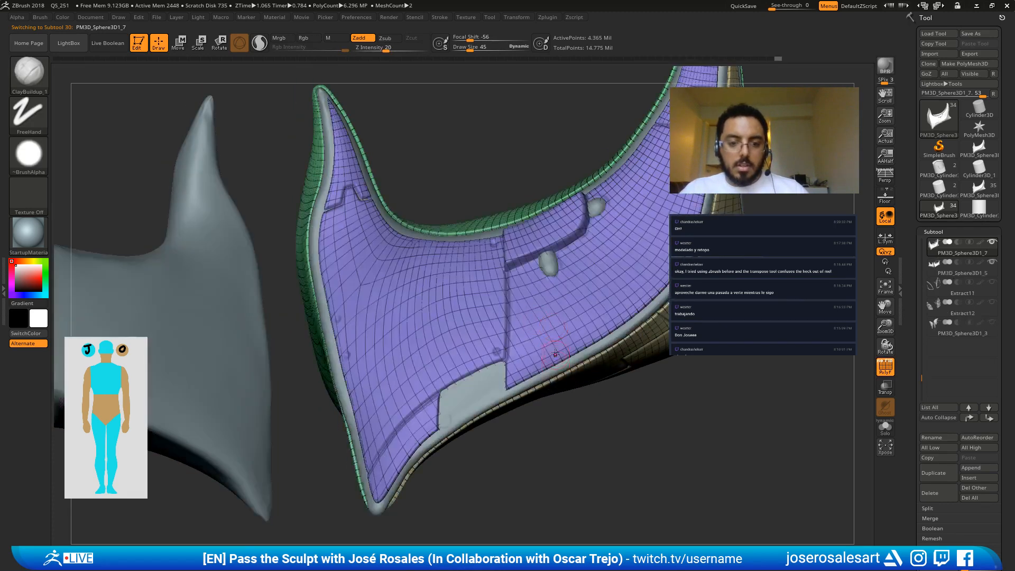
pyautogui.hotkey('shift', 's')
pyautogui.moveTo(546, 344)
pyautogui.mouseDown(button='right')
pyautogui.moveTo(553, 323)
pyautogui.moveTo(530, 288)
pyautogui.moveTo(568, 306)
pyautogui.mouseUp(button='right')
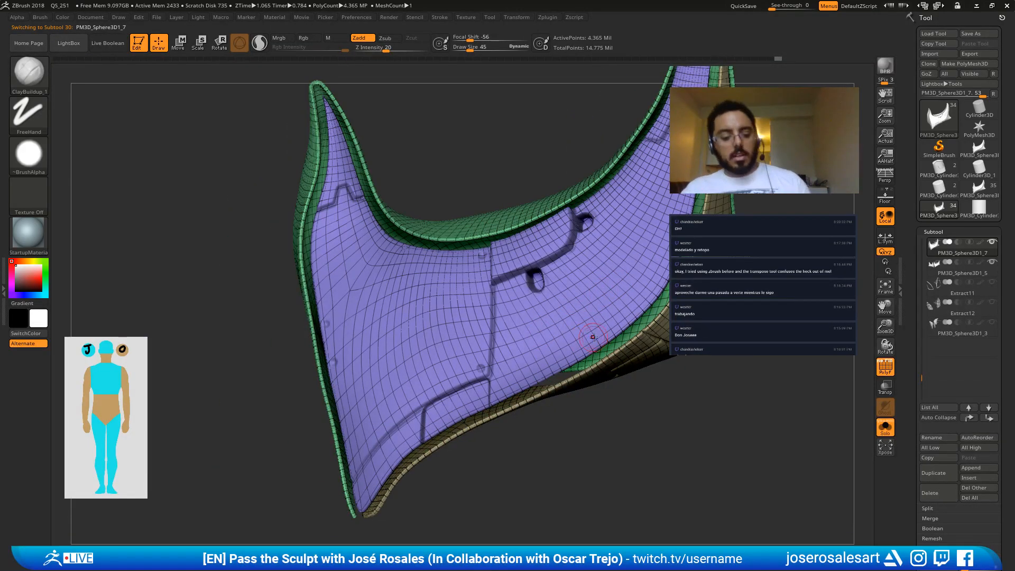
pyautogui.hotkey('shift', 's')
pyautogui.keyDown('alt'); pyautogui.moveTo(518, 345); pyautogui.dragTo(455, 355, button='right'); pyautogui.keyUp('alt')
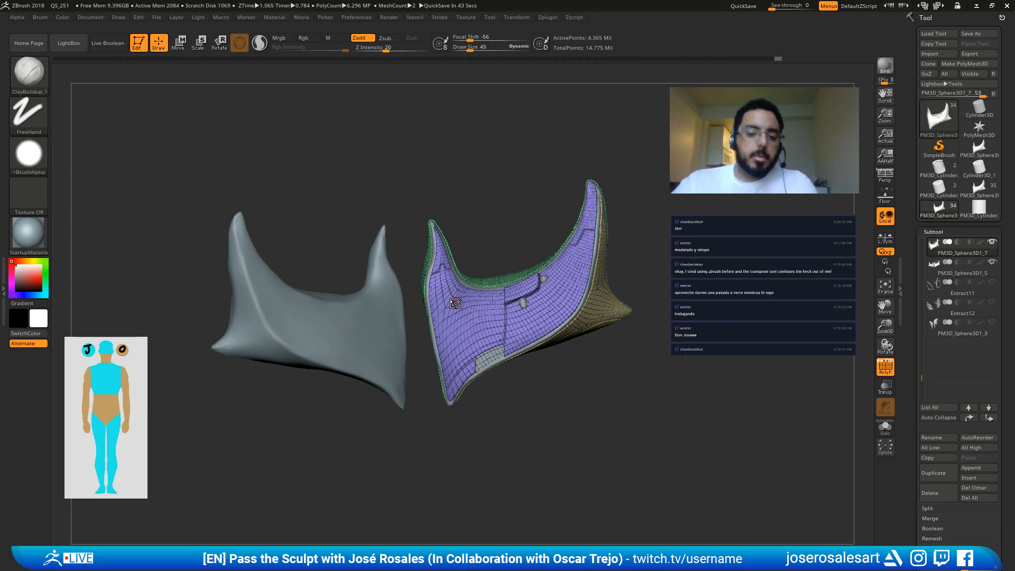
pyautogui.hotkey('shift', 'space')
pyautogui.keyDown('shift'); pyautogui.moveTo(483, 249); pyautogui.dragTo(549, 252); pyautogui.keyUp('shift')
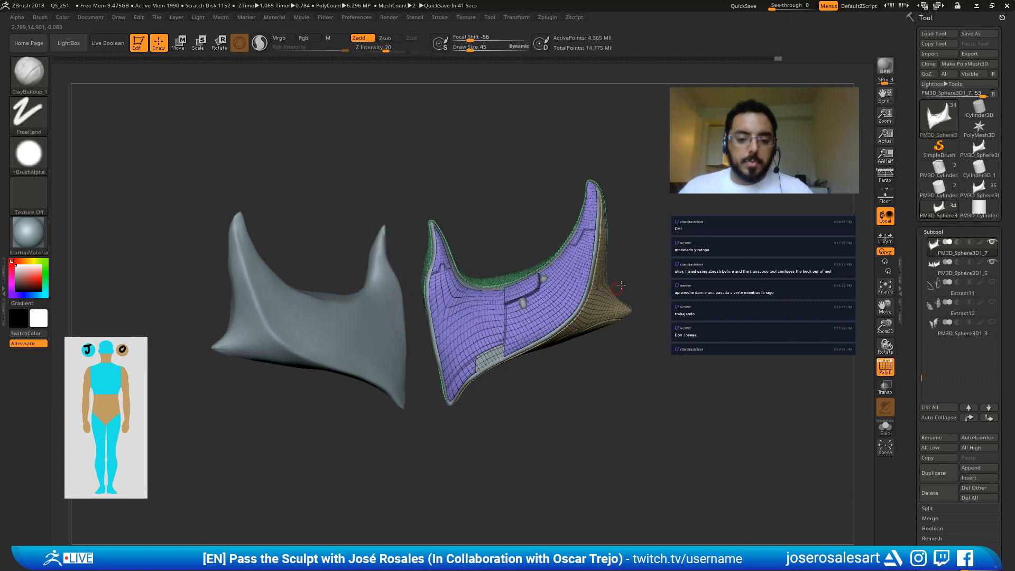
pyautogui.hotkey('shift', 'f')
# Step: Select the inner piece and sculpt its surface in the lower plate gap with ClayBuildup at draw size 77, smoothing it
pyautogui.moveTo(445, 382)
pyautogui.keyDown('alt'); pyautogui.mouseDown()
pyautogui.moveTo(424, 340)
pyautogui.moveTo(520, 331)
pyautogui.mouseUp(); pyautogui.keyUp('alt')
pyautogui.keyDown('alt'); pyautogui.click(495, 310); pyautogui.keyUp('alt')
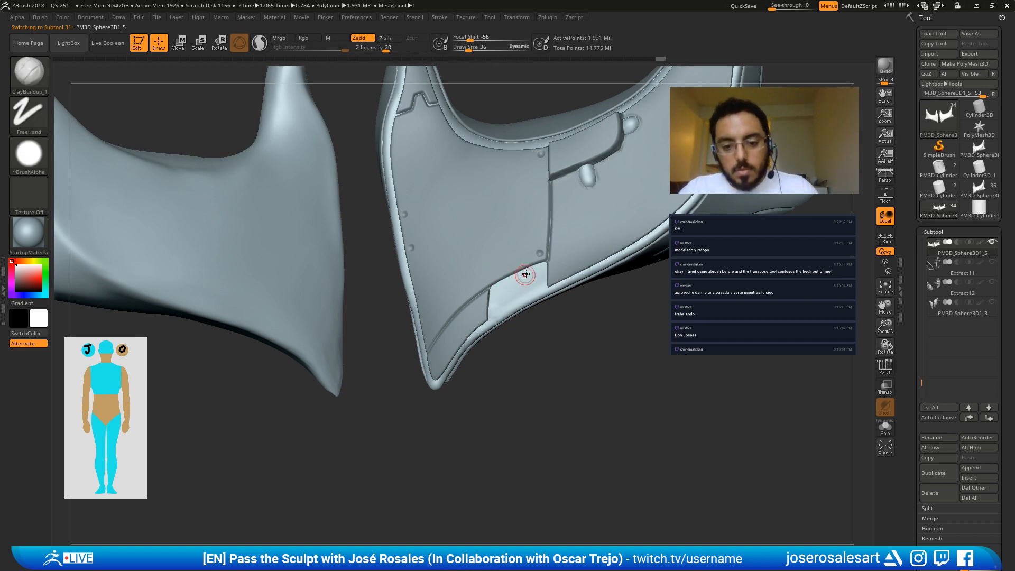
pyautogui.moveTo(526, 275)
pyautogui.keyDown('shift'); pyautogui.mouseDown()
pyautogui.moveTo(539, 274)
pyautogui.moveTo(497, 285)
pyautogui.moveTo(514, 280)
pyautogui.moveTo(493, 295)
pyautogui.moveTo(497, 315)
pyautogui.moveTo(496, 290)
pyautogui.moveTo(498, 311)
pyautogui.moveTo(500, 299)
pyautogui.moveTo(536, 286)
pyautogui.moveTo(505, 304)
pyautogui.mouseUp(); pyautogui.keyUp('shift')
pyautogui.press('s')
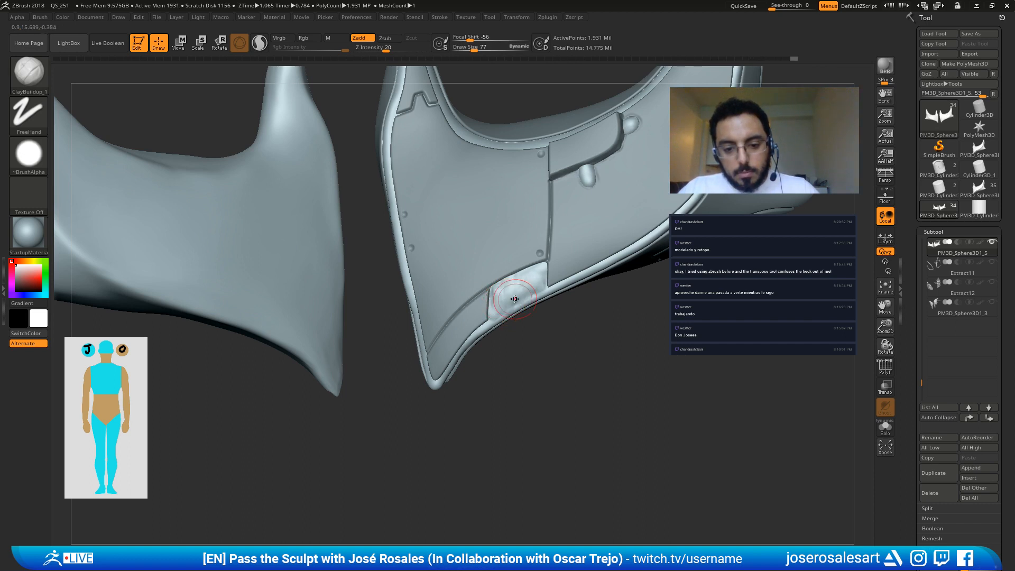
pyautogui.moveTo(504, 297); pyautogui.dragTo(520, 295, button='right')
pyautogui.keyDown('shift'); pyautogui.moveTo(520, 295); pyautogui.dragTo(499, 304); pyautogui.keyUp('shift')
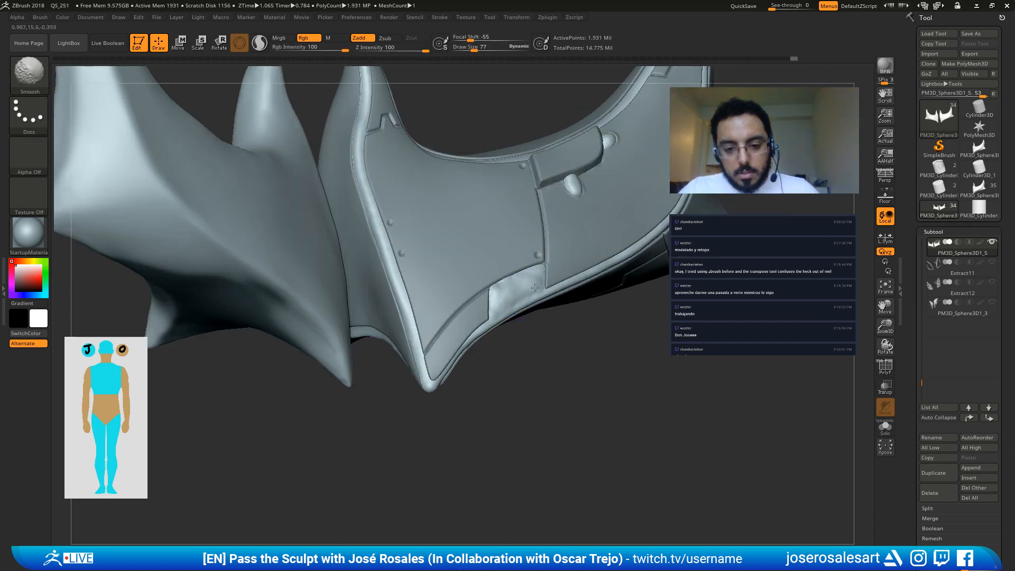
pyautogui.moveTo(535, 287); pyautogui.dragTo(522, 280, button='right')
# Step: Carve creases into the upper corners of the exposed patch with the DamStandard brush at draw size 30
pyautogui.write('bds')
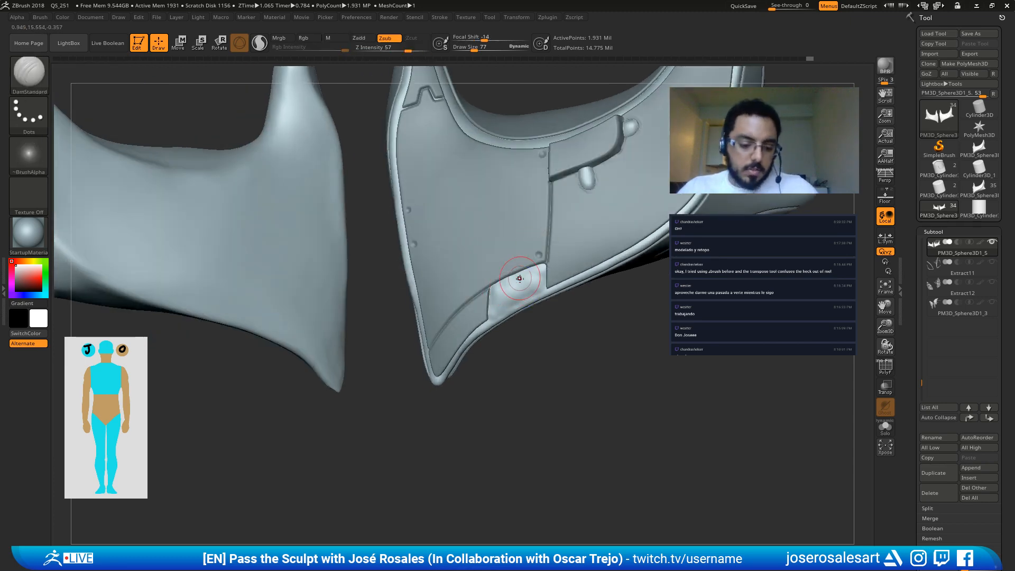
pyautogui.write('s30')
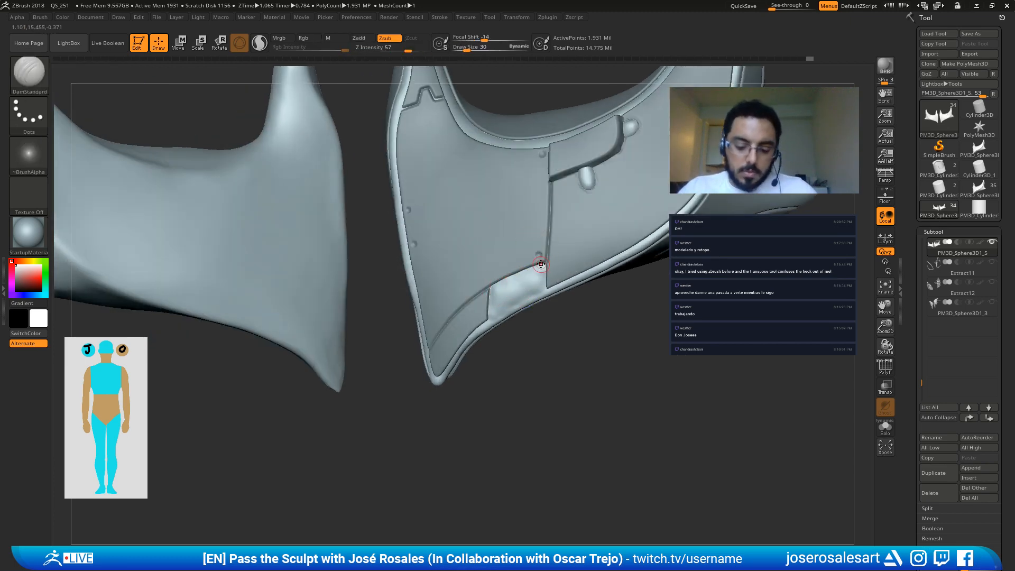
pyautogui.moveTo(537, 275); pyautogui.dragTo(521, 274, button='right')
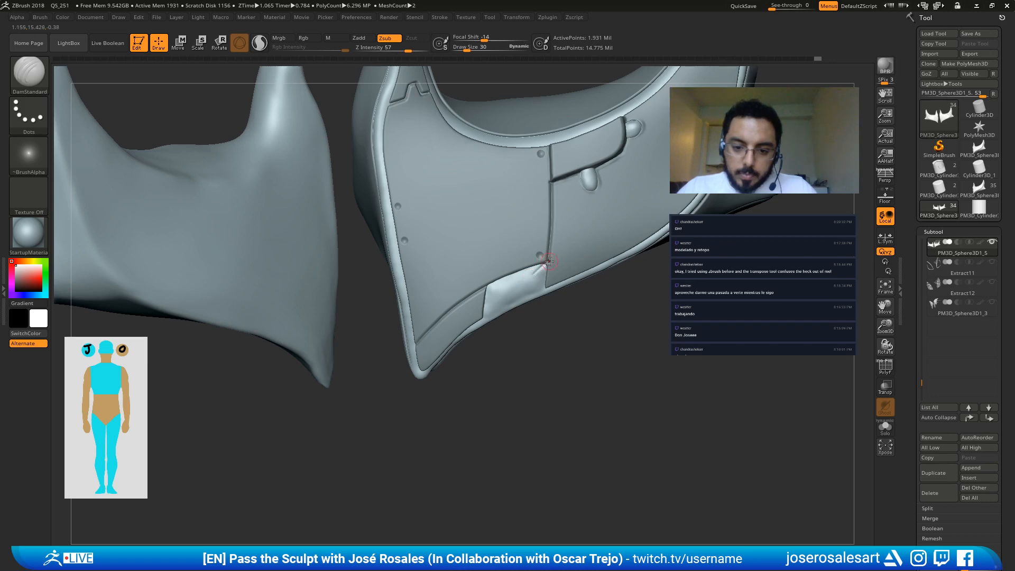
pyautogui.moveTo(549, 261); pyautogui.dragTo(501, 294)
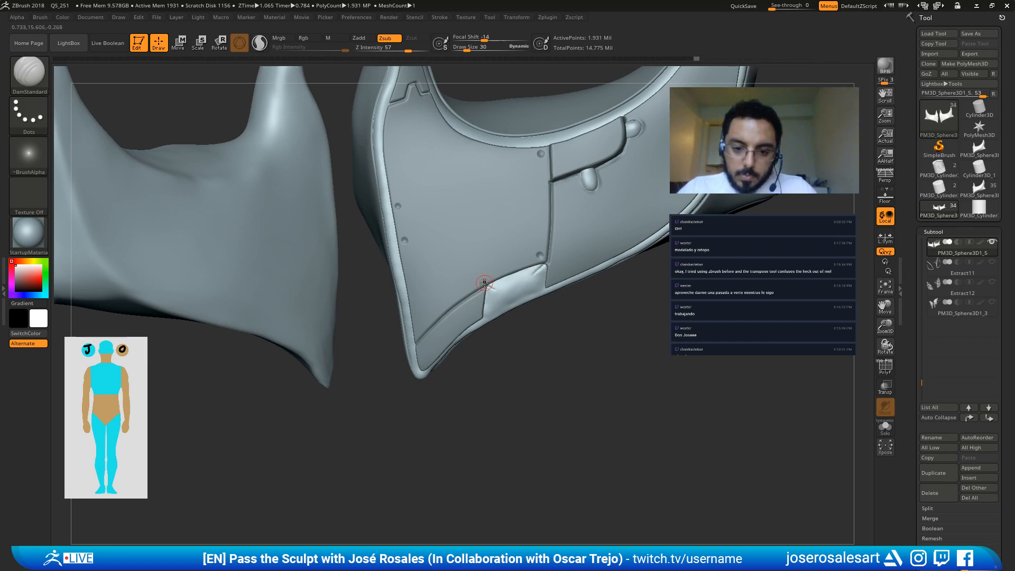
pyautogui.moveTo(491, 294)
pyautogui.mouseDown(button='right')
pyautogui.moveTo(546, 275)
pyautogui.moveTo(518, 291)
pyautogui.mouseUp(button='right')
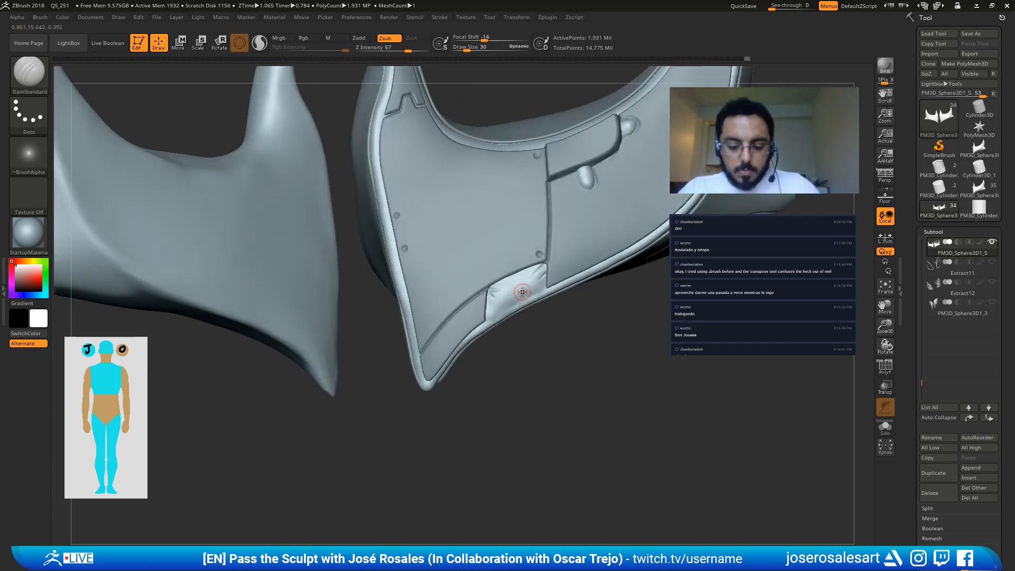
# Step: Puff up the middle of the exposed patch with the Inflat brush at draw size 99
pyautogui.press('b')
pyautogui.press('i')
pyautogui.press('n')
pyautogui.moveTo(491, 284)
pyautogui.mouseDown()
pyautogui.moveTo(497, 299)
pyautogui.moveTo(550, 291)
pyautogui.mouseUp()
pyautogui.press('s')
pyautogui.moveTo(524, 280); pyautogui.dragTo(508, 297)
pyautogui.hotkey('ctrl', 'z')
pyautogui.moveTo(492, 335)
pyautogui.mouseDown()
pyautogui.moveTo(494, 261)
pyautogui.moveTo(521, 285)
pyautogui.mouseUp()
# Step: Sharpen the exposed patch's corner creases with DamStandard at draw size 23 and smooth its lower end
pyautogui.press('b')
pyautogui.press('d')
pyautogui.press('s')
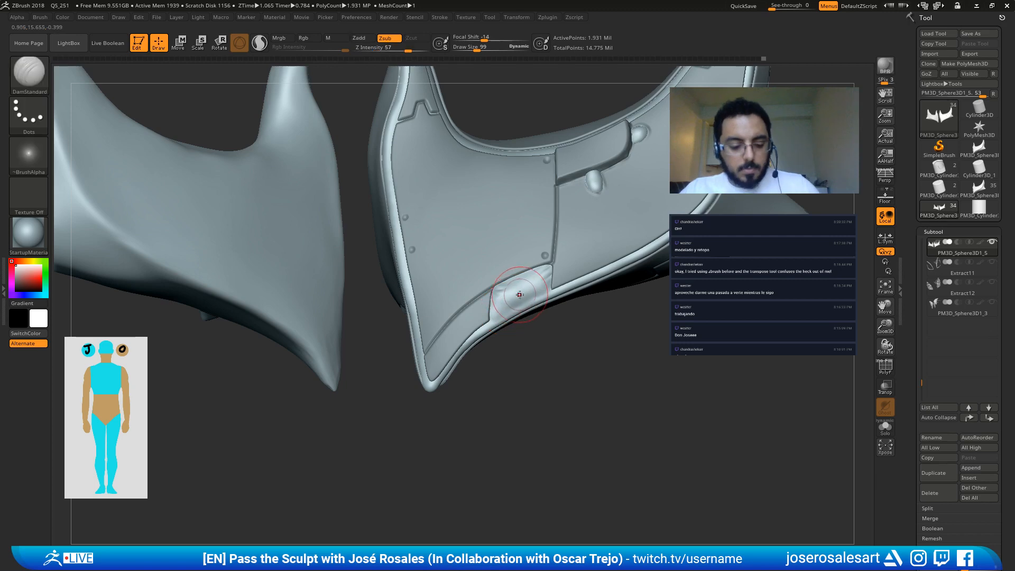
pyautogui.moveTo(525, 280); pyautogui.dragTo(521, 268, button='right')
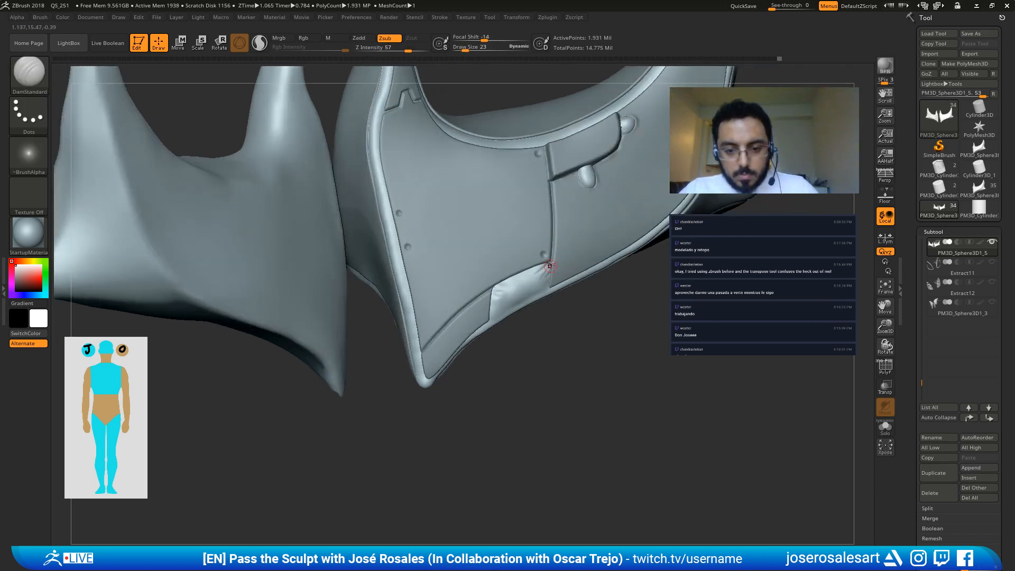
pyautogui.press('shift')
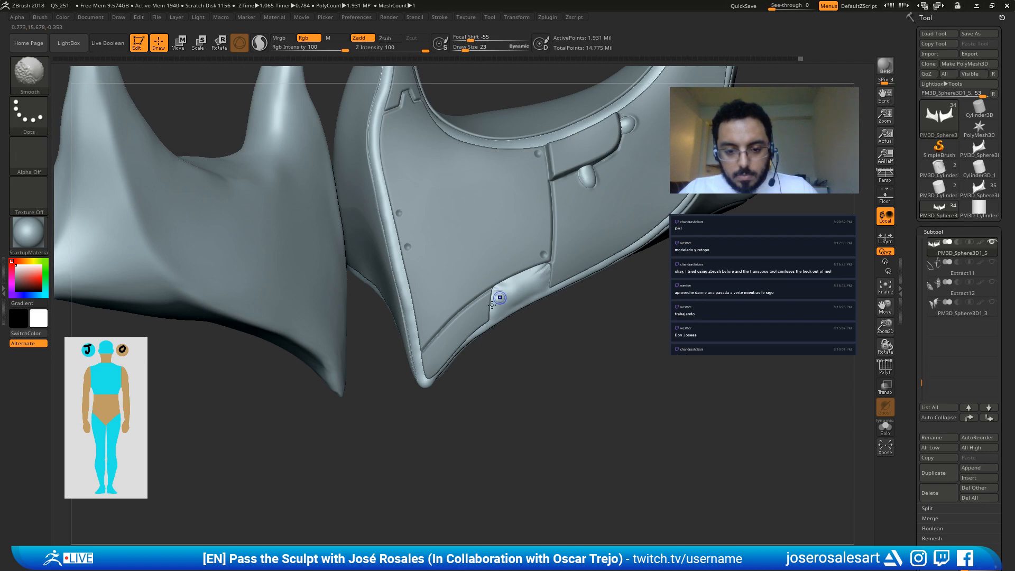
pyautogui.moveTo(464, 253); pyautogui.dragTo(513, 249, button='right')
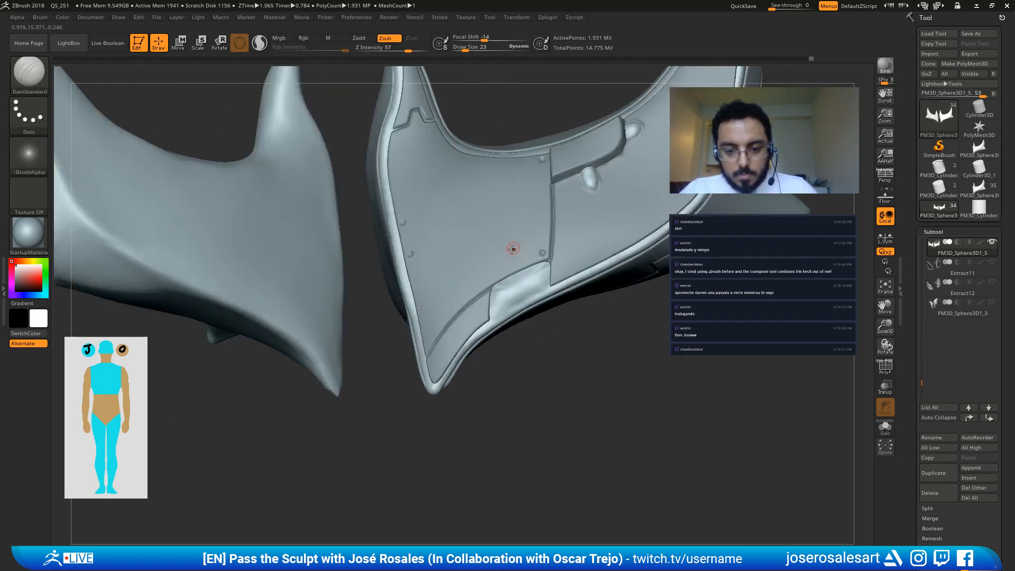
# Step: Swell the exposed patch into a fuller cushion using the Inflat brush, with draw sizes of 36 and 182
pyautogui.press('b')
pyautogui.press('i')
pyautogui.press('n')
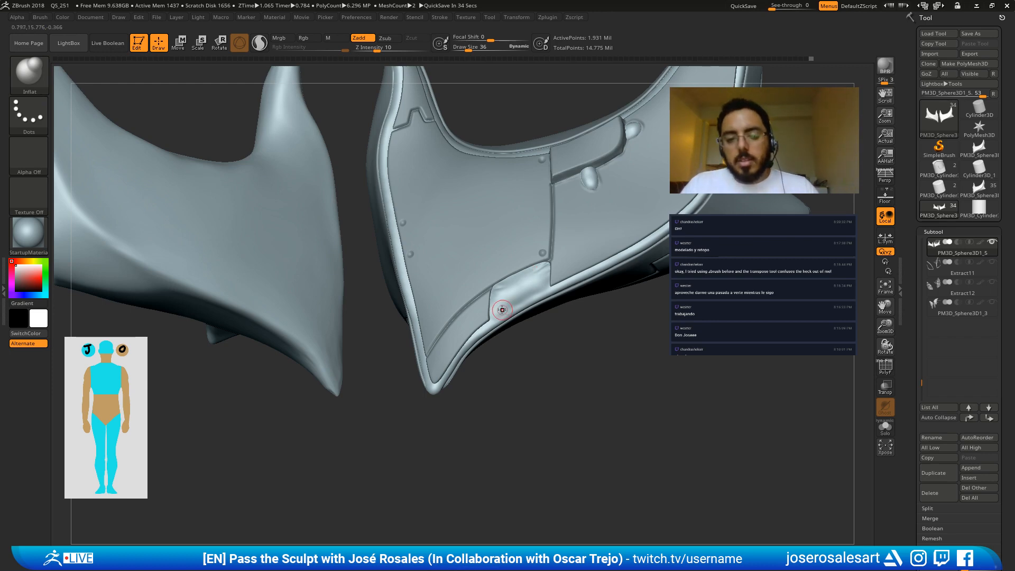
pyautogui.moveTo(481, 289)
pyautogui.mouseDown(button='right')
pyautogui.moveTo(494, 305)
pyautogui.moveTo(505, 283)
pyautogui.moveTo(502, 227)
pyautogui.mouseUp(button='right')
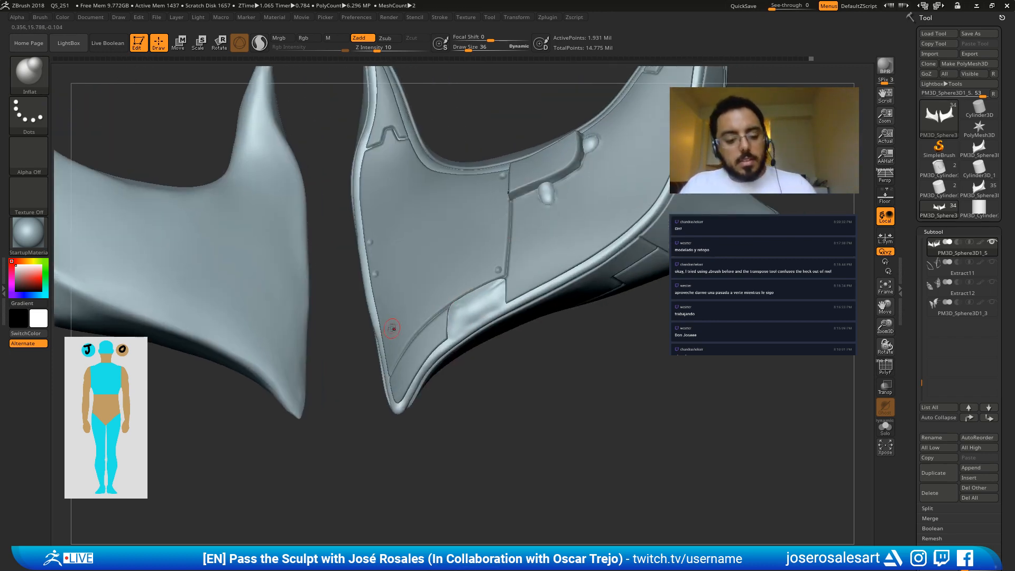
pyautogui.press('s')
pyautogui.moveTo(392, 333); pyautogui.dragTo(405, 333)
pyautogui.moveTo(447, 317); pyautogui.dragTo(503, 318, button='right')
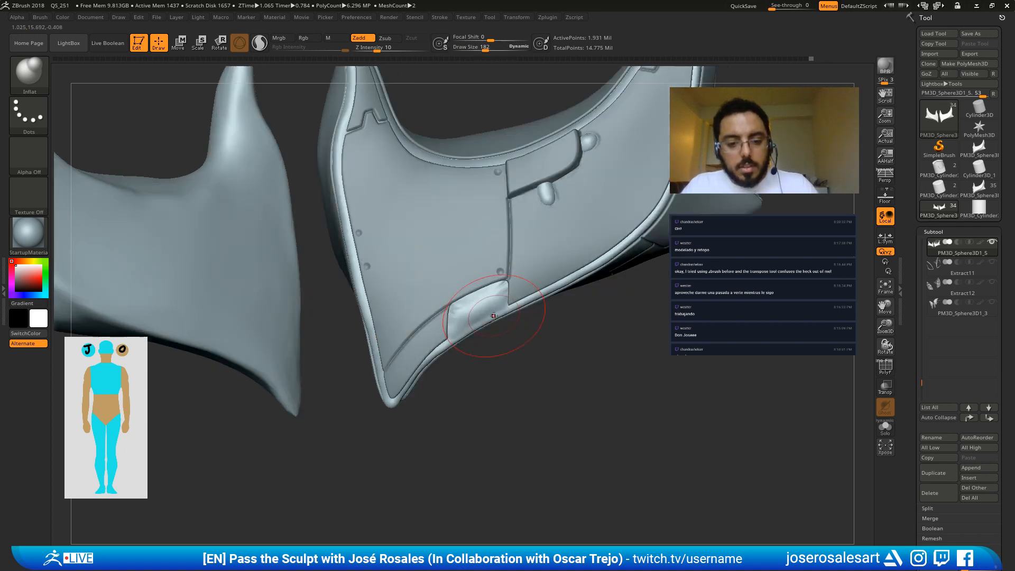
pyautogui.press('s')
pyautogui.moveTo(499, 312)
pyautogui.mouseDown()
pyautogui.moveTo(477, 301)
pyautogui.moveTo(494, 289)
pyautogui.moveTo(469, 317)
pyautogui.mouseUp()
pyautogui.moveTo(459, 286); pyautogui.dragTo(479, 265, button='right')
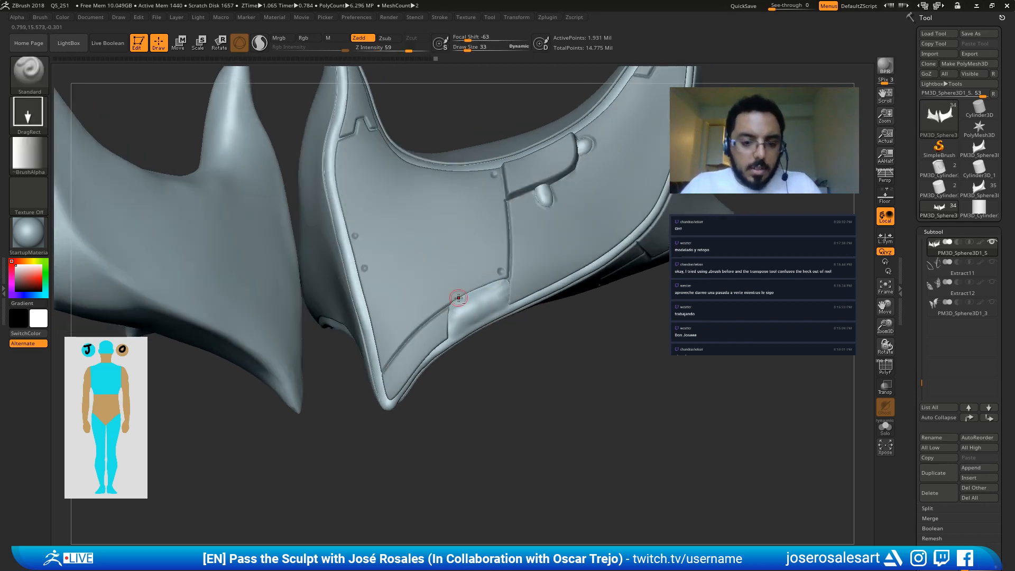
pyautogui.keyDown('alt'); pyautogui.moveTo(458, 316); pyautogui.dragTo(488, 304); pyautogui.keyUp('alt')
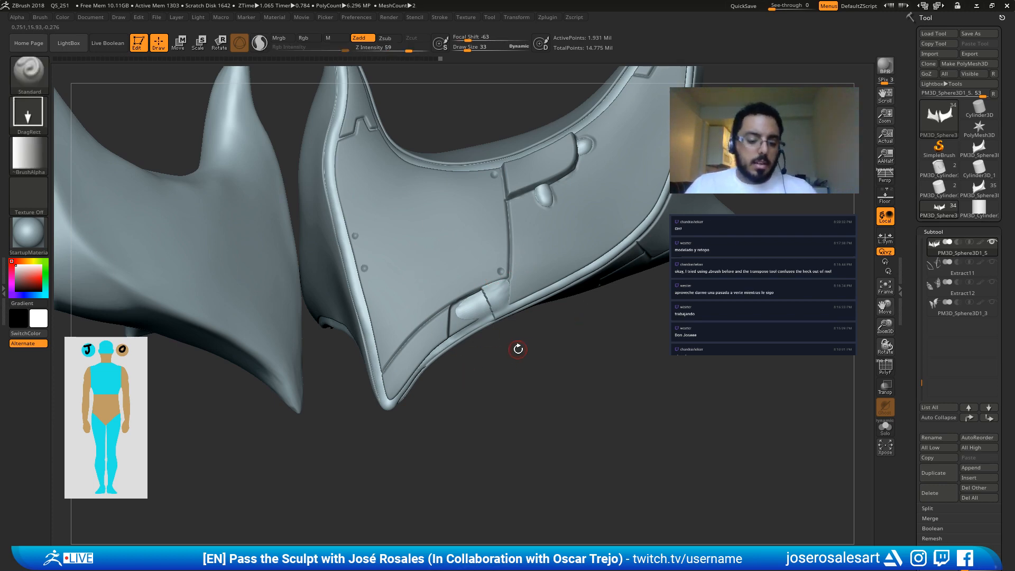
pyautogui.hotkey('ctrl', 'z')
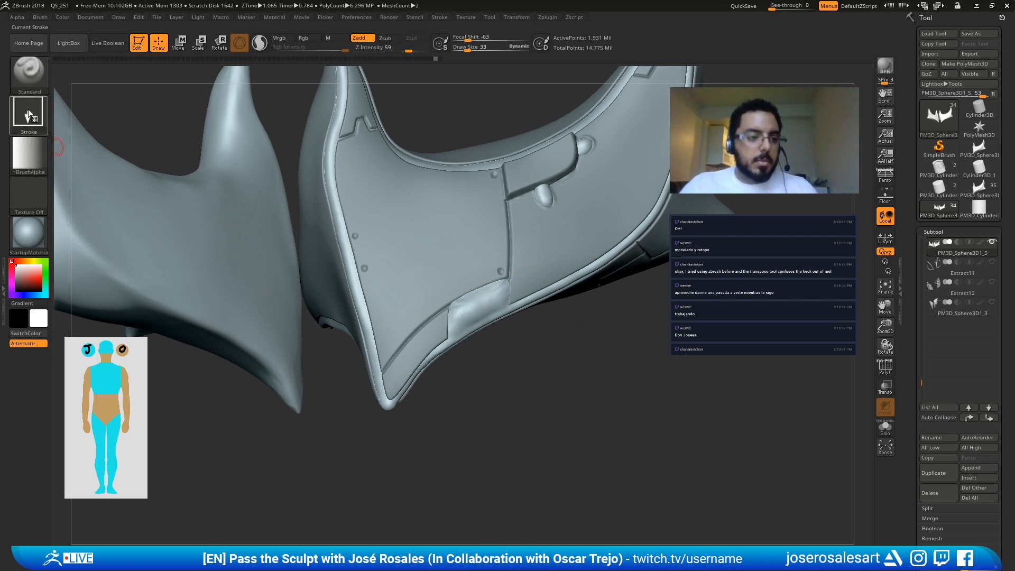
# Step: Set the Standard brush to the Dots stroke with Alpha Off and build up the exposed patch along its upper edge
pyautogui.click(29, 114)
pyautogui.click(78, 124)
pyautogui.click(30, 154)
pyautogui.click(89, 192)
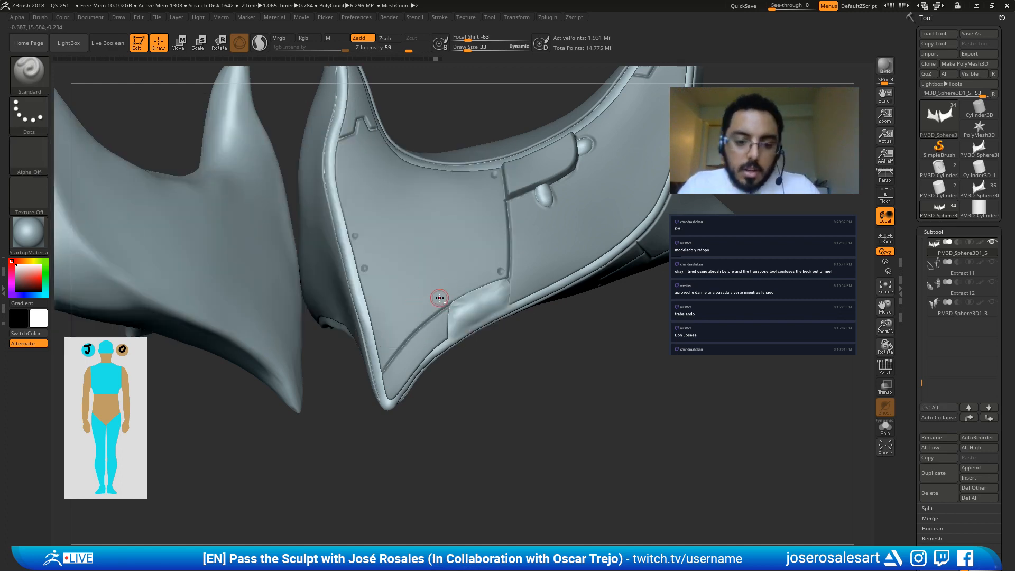
pyautogui.moveTo(437, 310); pyautogui.dragTo(503, 275)
pyautogui.moveTo(440, 308); pyautogui.dragTo(464, 299)
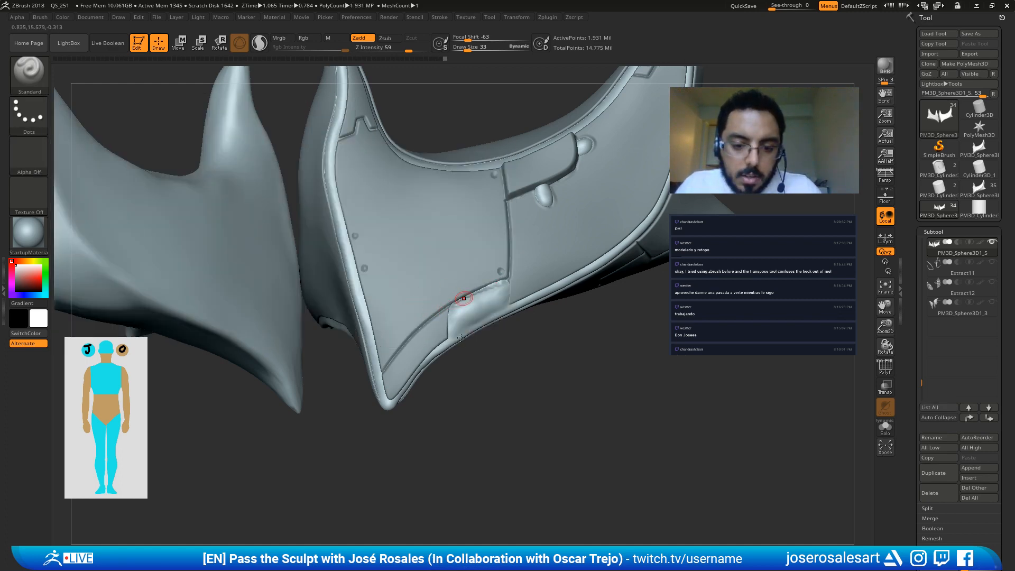
# Step: Smooth the bumps along the upper edge and upper corner of the exposed patch
pyautogui.moveTo(459, 355); pyautogui.dragTo(463, 390)
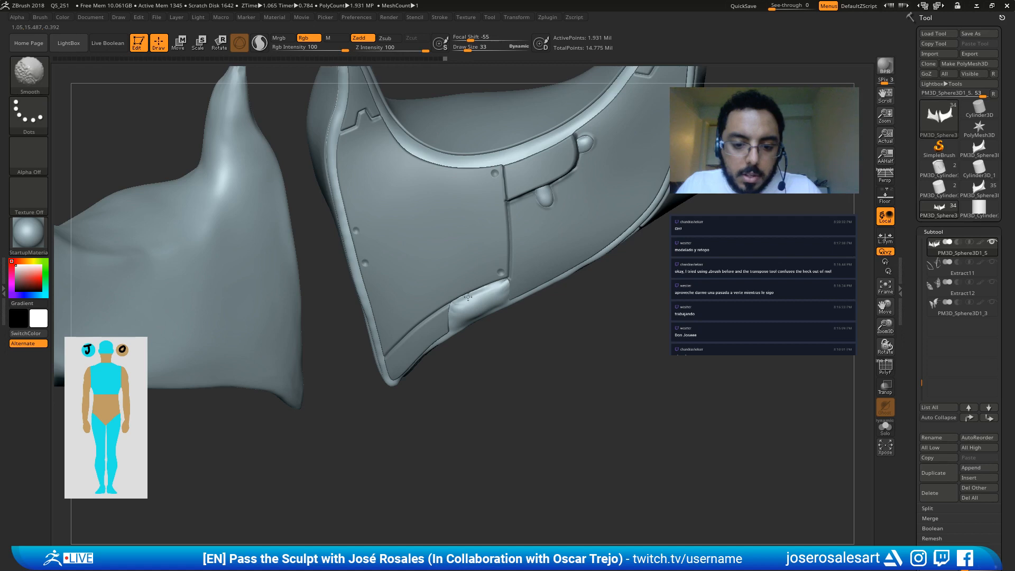
pyautogui.keyDown('shift'); pyautogui.moveTo(468, 297); pyautogui.dragTo(492, 287); pyautogui.keyUp('shift')
pyautogui.moveTo(553, 339); pyautogui.dragTo(557, 212)
pyautogui.moveTo(506, 275)
pyautogui.mouseDown()
pyautogui.moveTo(507, 285)
pyautogui.moveTo(509, 275)
pyautogui.mouseUp()
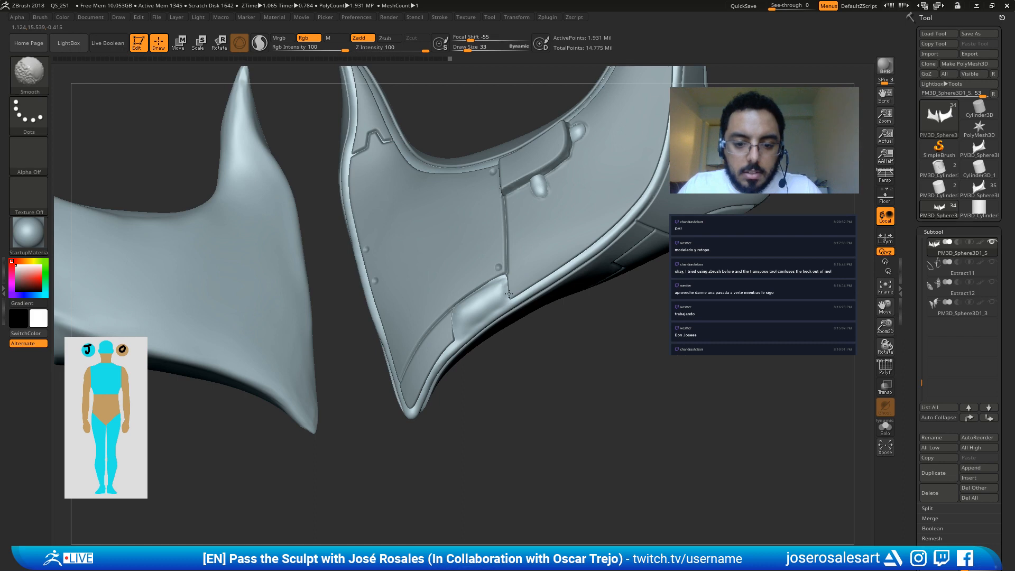
# Step: Inflate both ends of the exposed patch with an enlarged Inflat brush so it fills the plate gap
pyautogui.moveTo(508, 294); pyautogui.dragTo(453, 236)
pyautogui.press('b')
pyautogui.press('i')
pyautogui.press('n')
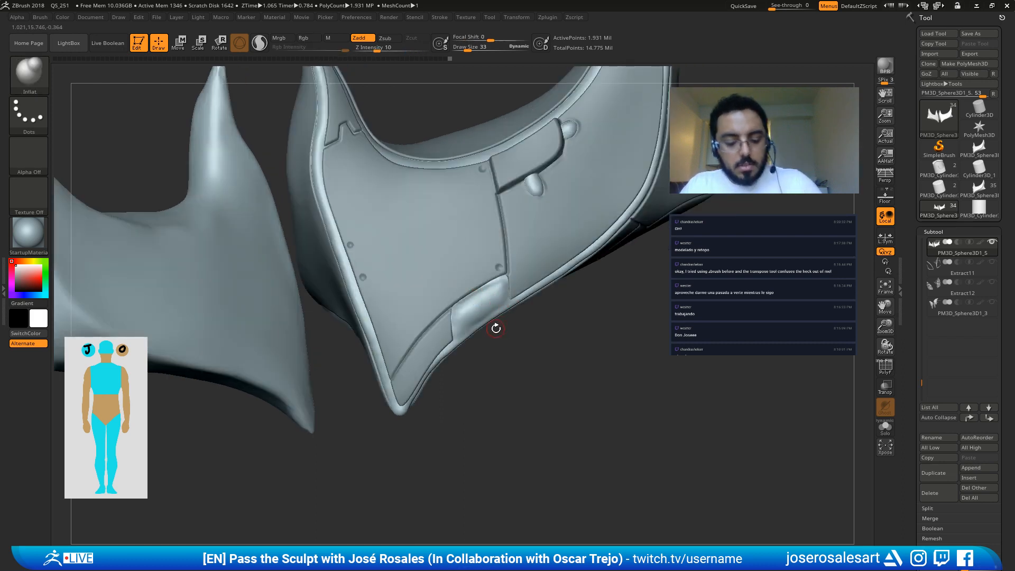
pyautogui.press(']')
pyautogui.moveTo(503, 289)
pyautogui.mouseDown()
pyautogui.moveTo(487, 287)
pyautogui.moveTo(504, 284)
pyautogui.mouseUp()
pyautogui.moveTo(460, 312); pyautogui.dragTo(466, 333)
pyautogui.moveTo(478, 274); pyautogui.dragTo(471, 294, button='right')
pyautogui.moveTo(471, 295)
pyautogui.mouseDown()
pyautogui.moveTo(452, 301)
pyautogui.moveTo(446, 276)
pyautogui.moveTo(460, 307)
pyautogui.mouseUp()
# Step: Crease the exposed patch along its lower edge and lower corner using the DamStandard brush at draw size 28, smoothing the edge in between
pyautogui.press('b')
pyautogui.press('d')
pyautogui.press('s')
pyautogui.press('s')
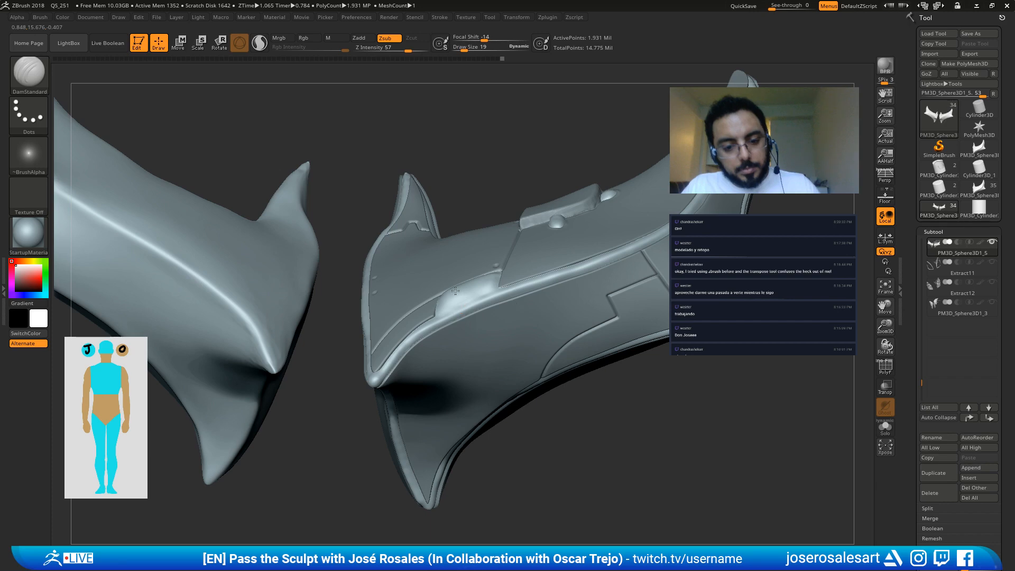
pyautogui.moveTo(461, 307); pyautogui.dragTo(508, 309, button='right')
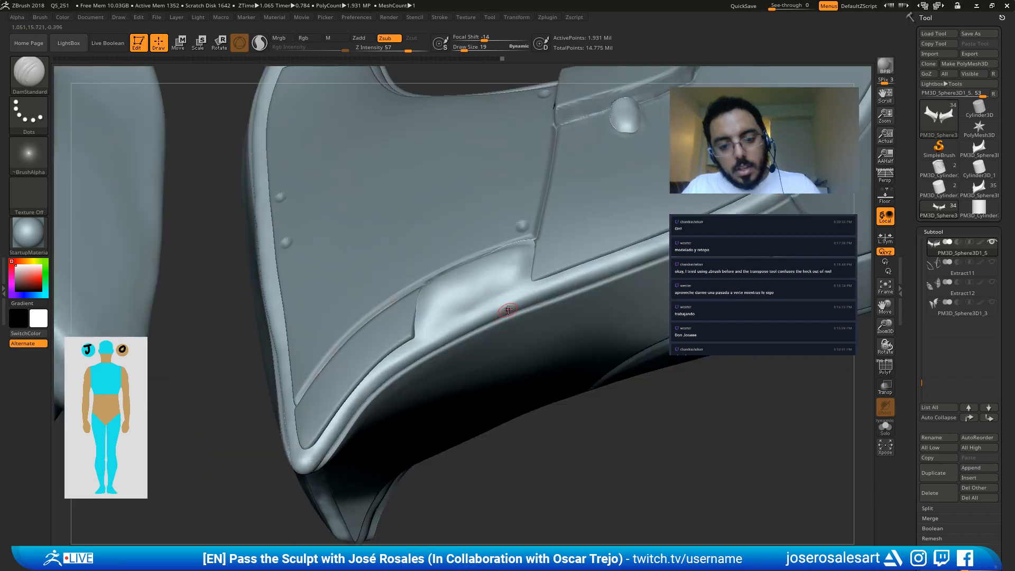
pyautogui.click(923, 136)
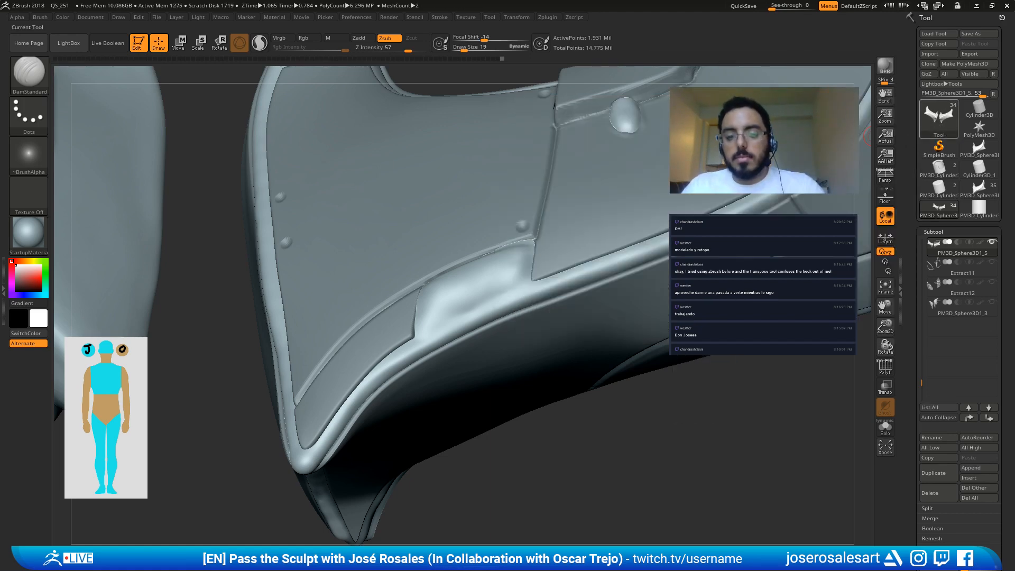
pyautogui.moveTo(470, 233); pyautogui.dragTo(494, 292, button='right')
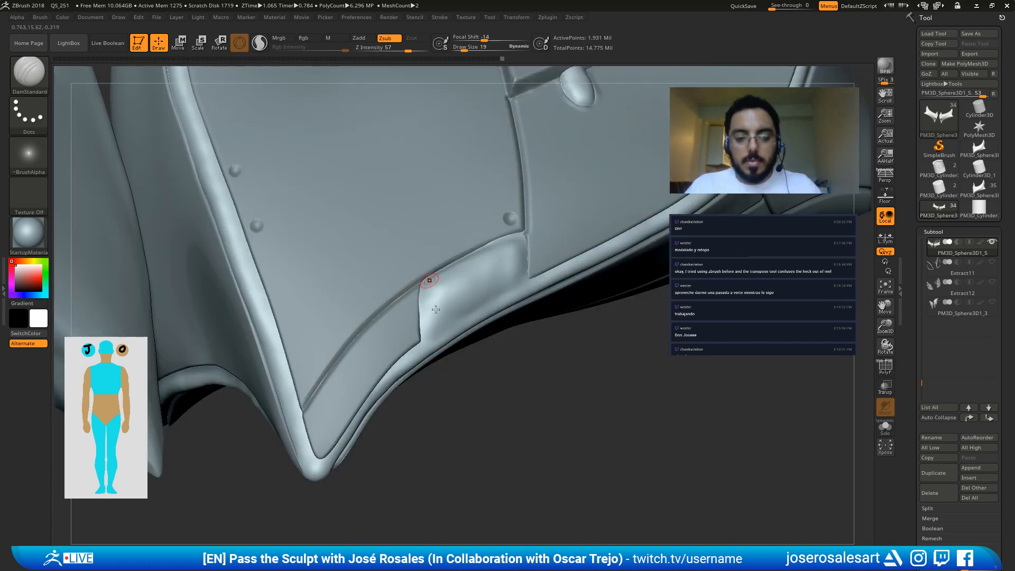
pyautogui.moveTo(430, 281); pyautogui.dragTo(394, 287, button='right')
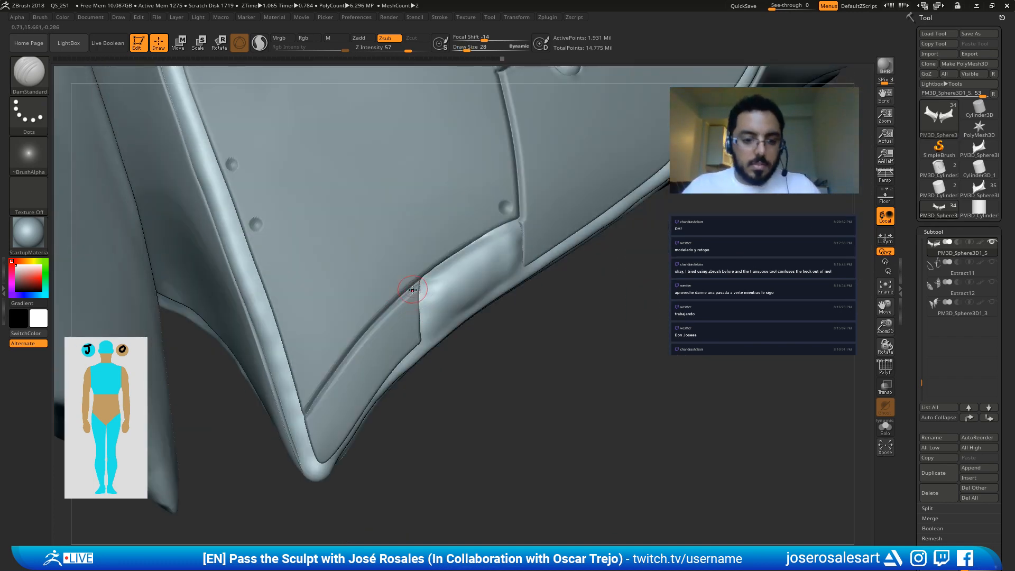
pyautogui.press('s')
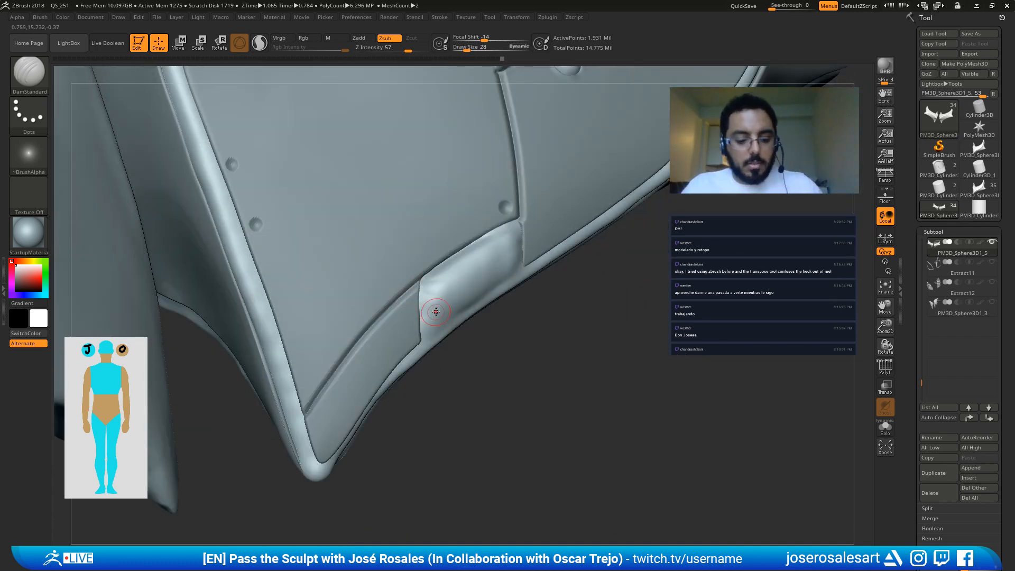
pyautogui.moveTo(433, 312)
pyautogui.mouseDown(button='right')
pyautogui.moveTo(494, 277)
pyautogui.moveTo(469, 294)
pyautogui.mouseUp(button='right')
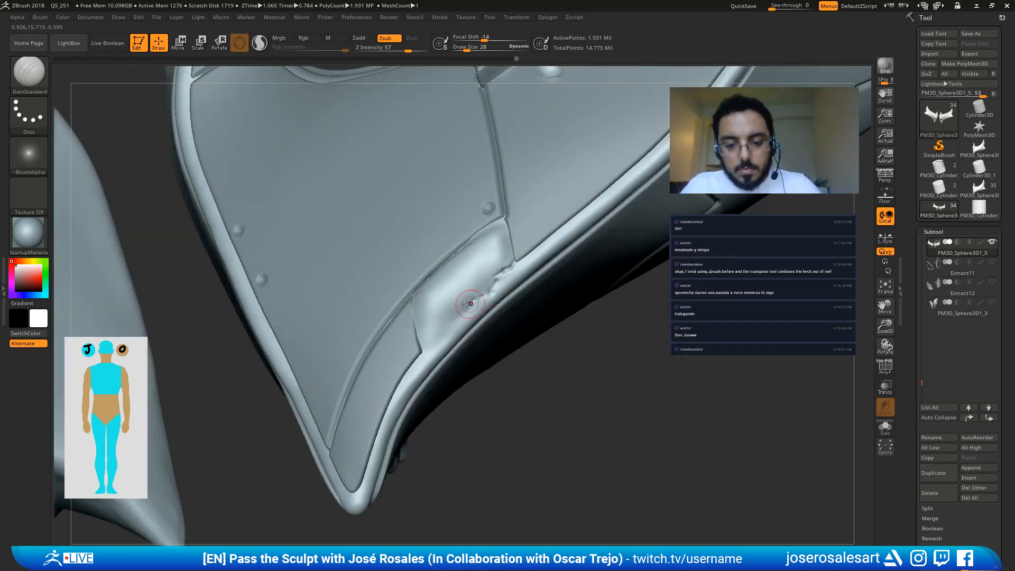
pyautogui.moveTo(473, 302)
pyautogui.mouseDown()
pyautogui.moveTo(465, 292)
pyautogui.moveTo(472, 299)
pyautogui.mouseUp()
pyautogui.keyDown('shift'); pyautogui.moveTo(508, 265); pyautogui.dragTo(512, 264); pyautogui.keyUp('shift')
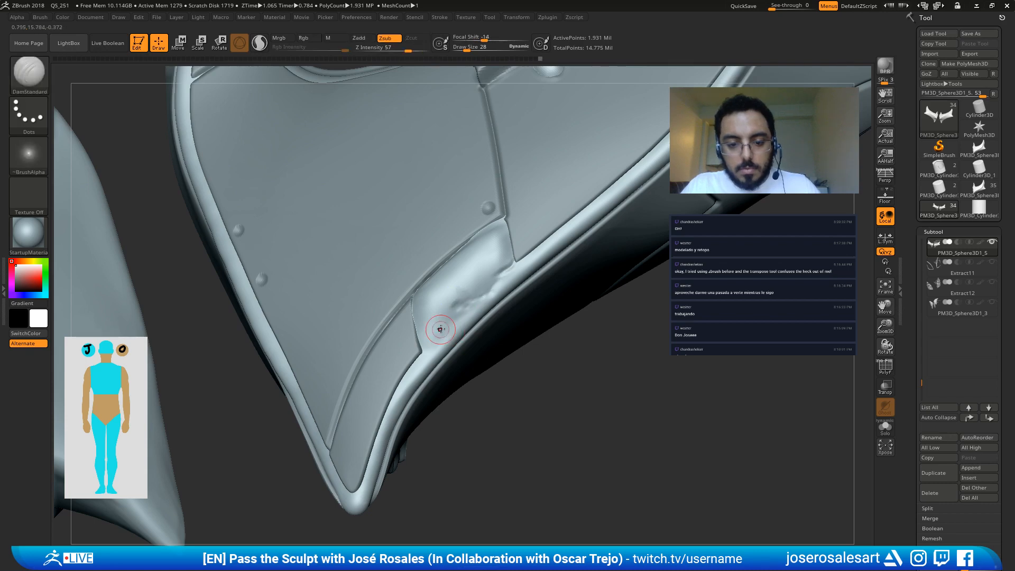
pyautogui.moveTo(440, 328); pyautogui.dragTo(430, 343)
# Step: Switch to the Inflat brush and smooth the lower end of the exposed patch
pyautogui.press('b')
pyautogui.press('i')
pyautogui.press('n')
pyautogui.moveTo(432, 339); pyautogui.dragTo(470, 333, button='right')
pyautogui.keyDown('shift'); pyautogui.moveTo(439, 319); pyautogui.dragTo(443, 317); pyautogui.keyUp('shift')
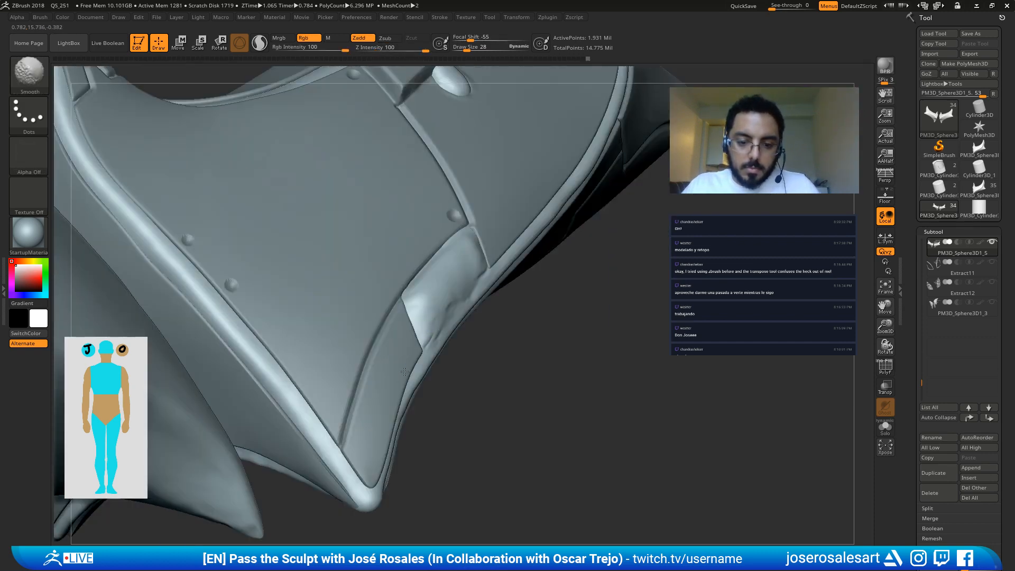
pyautogui.moveTo(427, 320); pyautogui.dragTo(498, 286, button='right')
# Step: Show the Extract11 and Extract12 ornamental lattice subtools together with the plate
pyautogui.moveTo(264, 281)
pyautogui.mouseDown(button='right')
pyautogui.moveTo(250, 280)
pyautogui.moveTo(379, 247)
pyautogui.mouseUp(button='right')
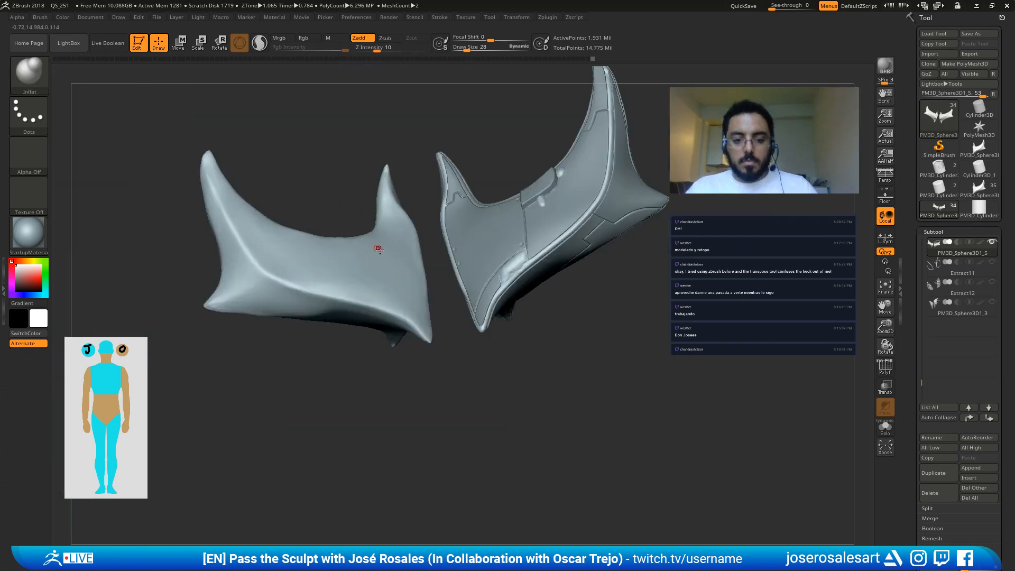
pyautogui.moveTo(423, 296)
pyautogui.mouseDown(button='right')
pyautogui.moveTo(474, 292)
pyautogui.moveTo(518, 228)
pyautogui.moveTo(425, 324)
pyautogui.mouseUp(button='right')
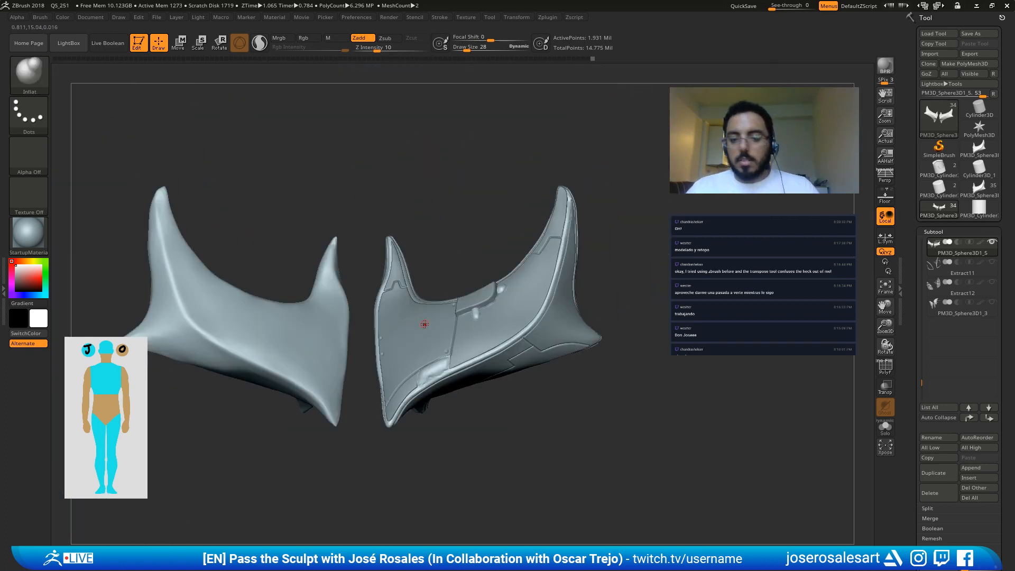
pyautogui.click(992, 261)
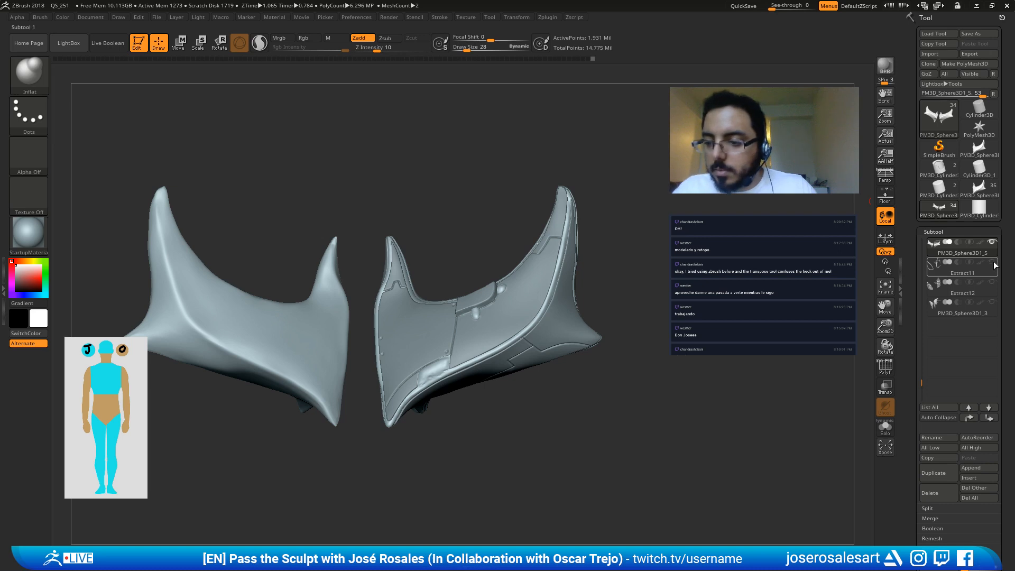
pyautogui.click(992, 281)
pyautogui.moveTo(565, 338)
pyautogui.keyDown('ctrl'); pyautogui.mouseDown(button='right')
pyautogui.moveTo(576, 309)
pyautogui.moveTo(513, 327)
pyautogui.moveTo(580, 334)
pyautogui.moveTo(607, 368)
pyautogui.mouseUp(button='right'); pyautogui.keyUp('ctrl')
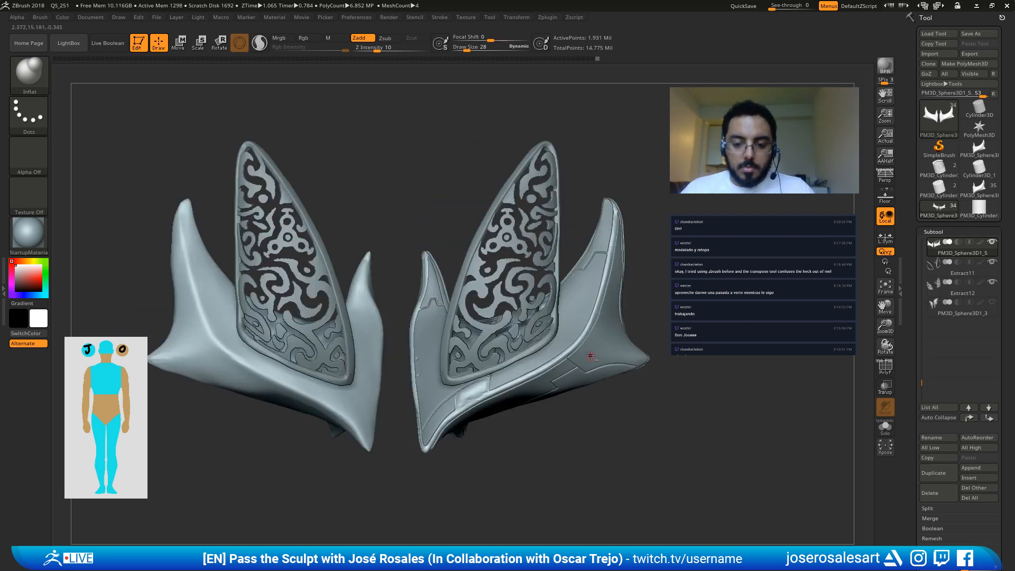
# Step: Stamp a round rivet beside the outer panel's upper corner using the Standard brush with DragRect, Alpha 06 and draw size 21
pyautogui.press('f')
pyautogui.press('b')
pyautogui.press('s')
pyautogui.press('t')
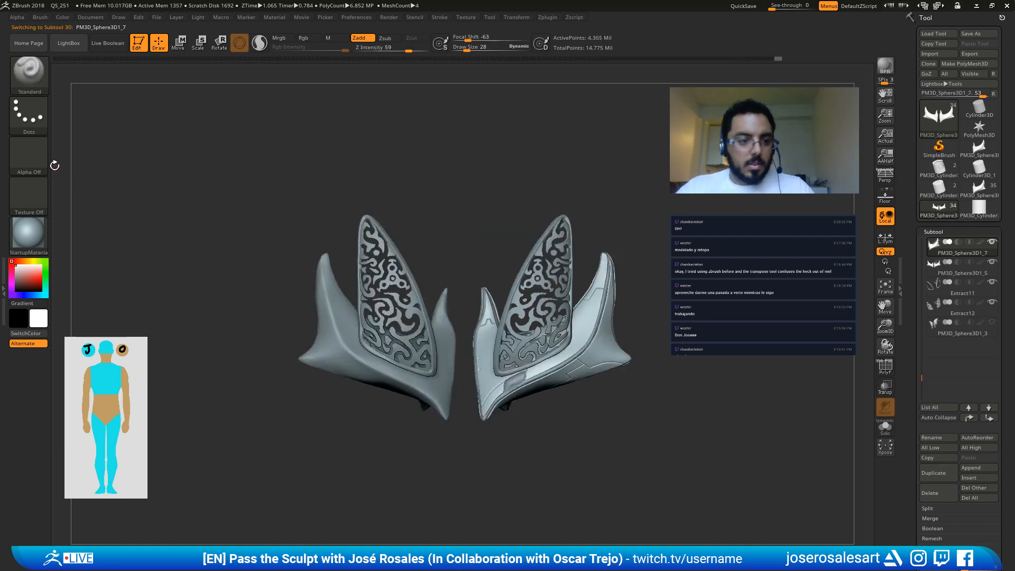
pyautogui.click(36, 133)
pyautogui.click(29, 154)
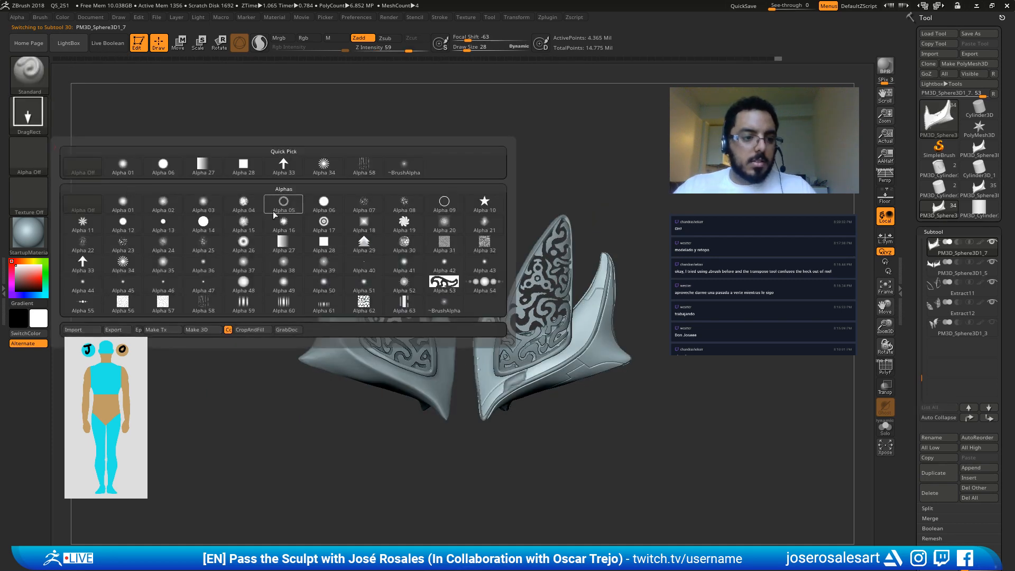
pyautogui.click(272, 211)
pyautogui.moveTo(634, 371)
pyautogui.keyDown('alt'); pyautogui.mouseDown(button='right')
pyautogui.moveTo(627, 385)
pyautogui.moveTo(641, 388)
pyautogui.moveTo(598, 360)
pyautogui.moveTo(556, 387)
pyautogui.moveTo(560, 376)
pyautogui.mouseUp(button='right'); pyautogui.keyUp('alt')
pyautogui.press('s')
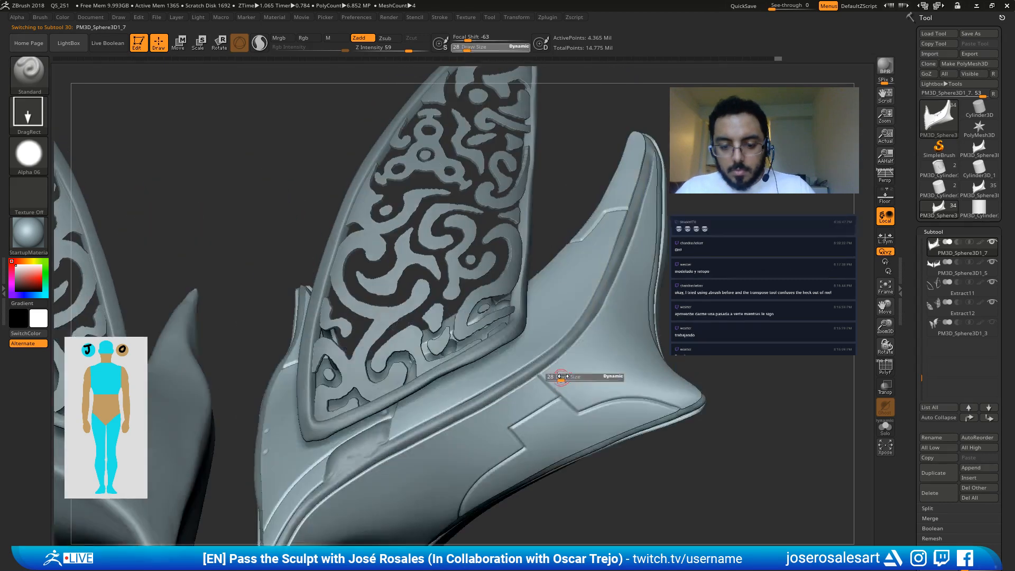
pyautogui.click(558, 377)
pyautogui.moveTo(555, 374); pyautogui.dragTo(561, 380)
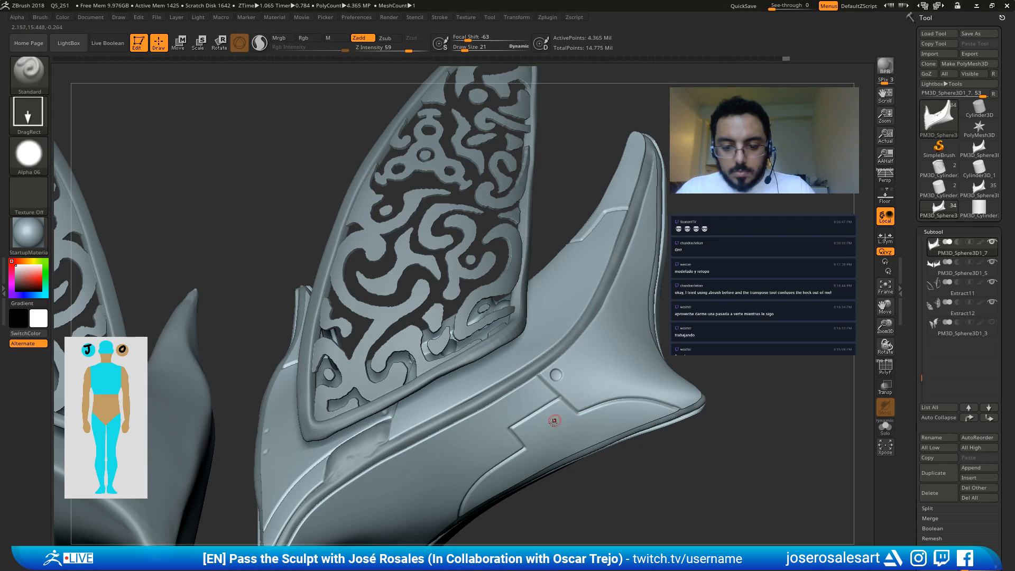
# Step: Stamp two smaller round rivets at the corners of the stepped panel below the first rivet
pyautogui.moveTo(551, 420); pyautogui.dragTo(526, 423, button='right')
pyautogui.click(523, 430)
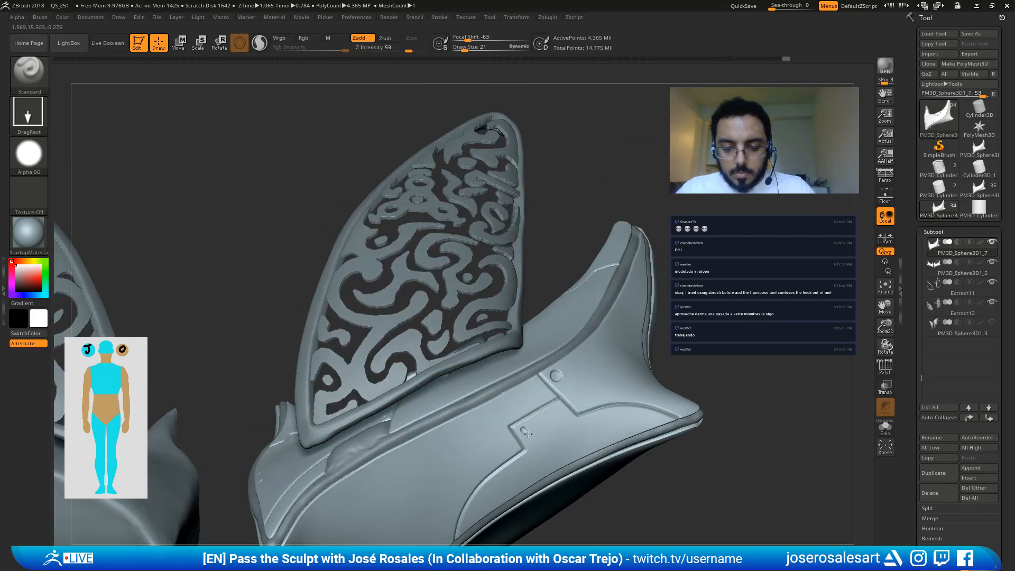
pyautogui.click(559, 408)
# Step: Stamp a concentric inner circle into the larger rivet, undoing the first attempt and placing it again
pyautogui.moveTo(575, 398); pyautogui.dragTo(359, 372, button='right')
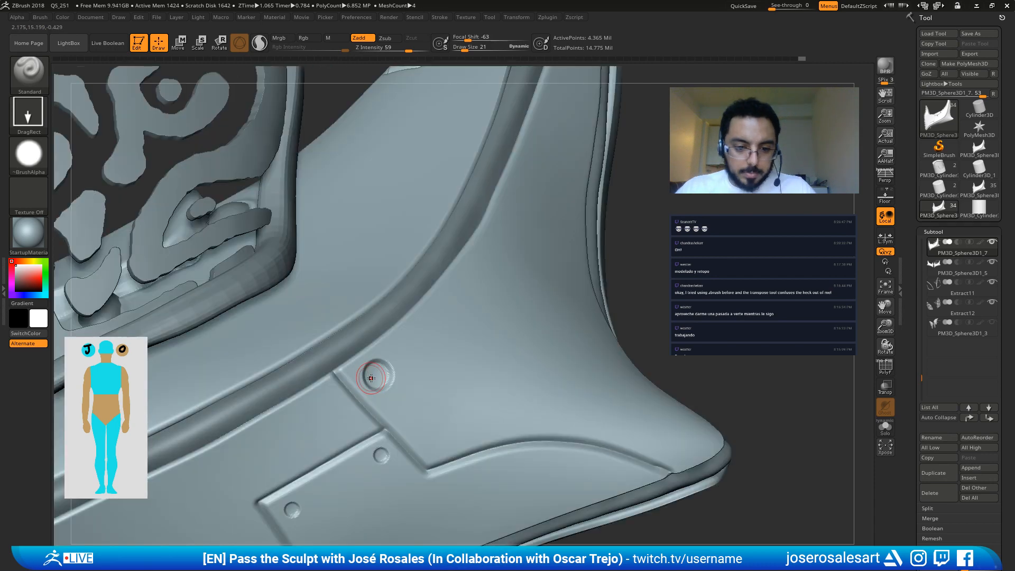
pyautogui.moveTo(372, 378); pyautogui.dragTo(387, 388)
pyautogui.press('ctrl')
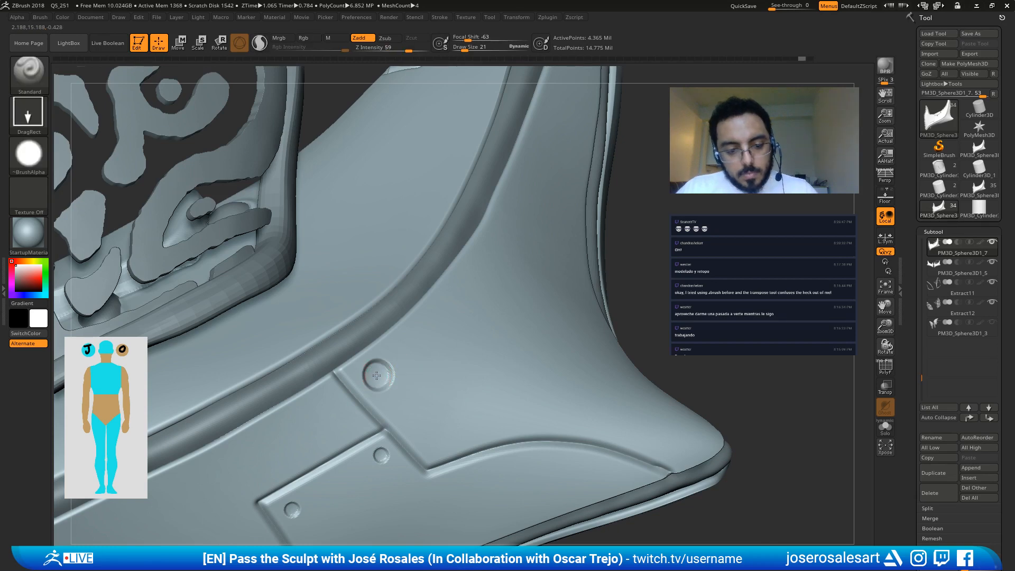
pyautogui.moveTo(384, 384); pyautogui.dragTo(388, 388)
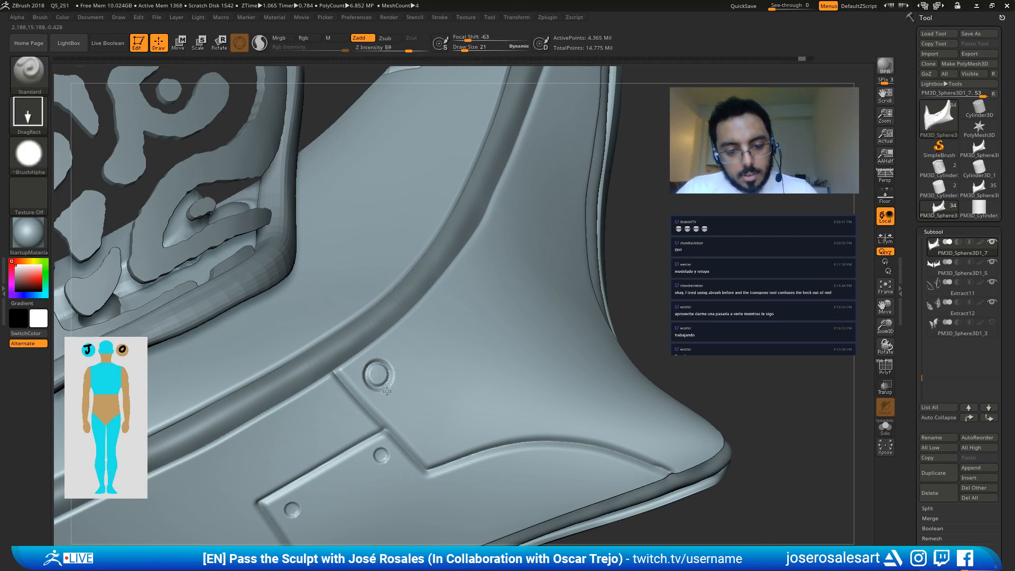
pyautogui.moveTo(439, 331)
pyautogui.keyDown('alt'); pyautogui.mouseDown(button='right')
pyautogui.moveTo(306, 345)
pyautogui.moveTo(309, 359)
pyautogui.moveTo(418, 351)
pyautogui.mouseUp(button='right'); pyautogui.keyUp('alt')
pyautogui.press('ctrl')
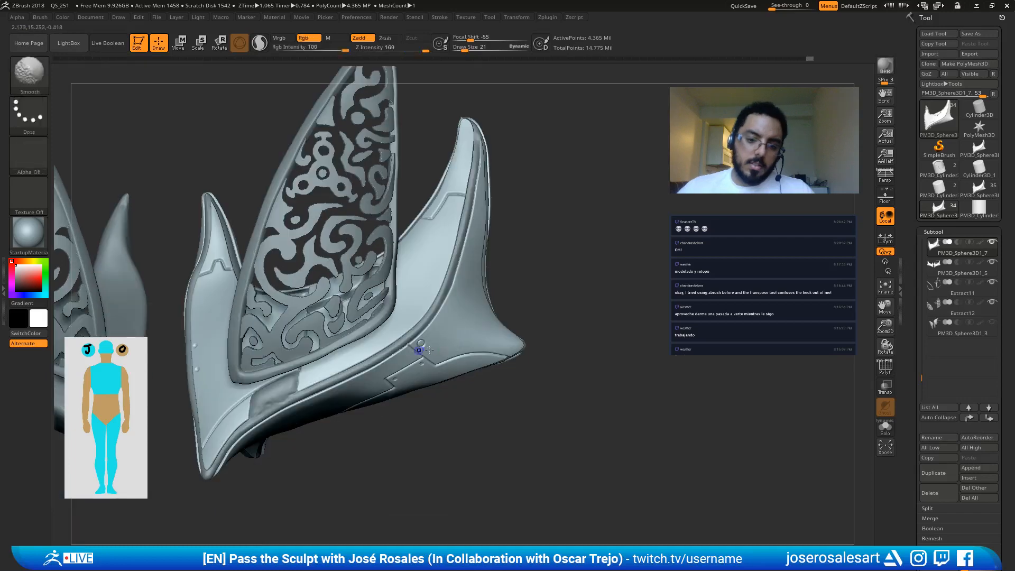
# Step: Mirror the detailed plate across the X axis with SubTool Master, merging it into one subtool
pyautogui.keyDown('alt'); pyautogui.moveTo(488, 352); pyautogui.dragTo(518, 408, button='right'); pyautogui.keyUp('alt')
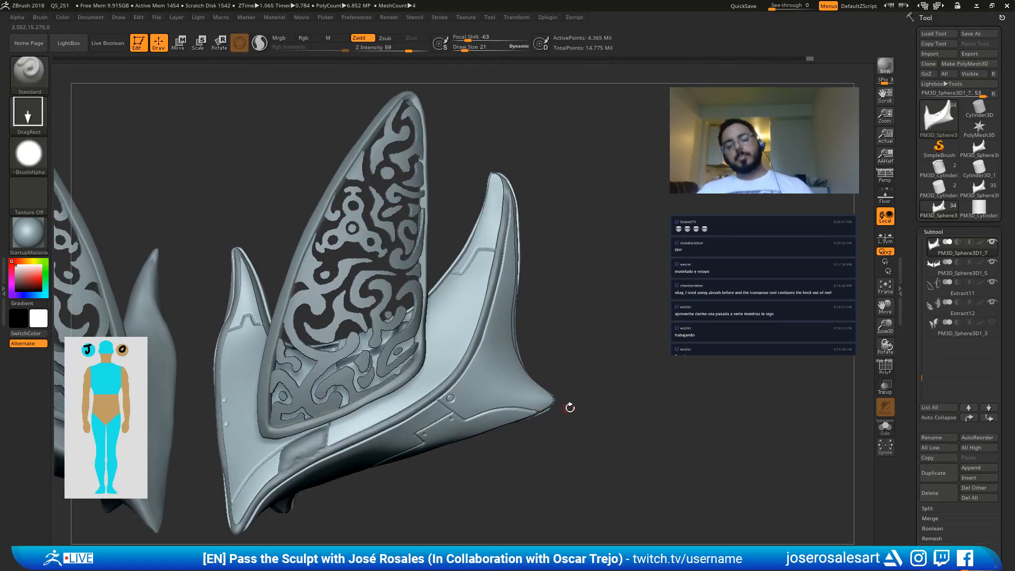
pyautogui.keyDown('alt'); pyautogui.moveTo(400, 372); pyautogui.dragTo(419, 386, button='right'); pyautogui.keyUp('alt')
pyautogui.keyDown('alt'); pyautogui.moveTo(418, 386); pyautogui.dragTo(561, 371, button='right'); pyautogui.keyUp('alt')
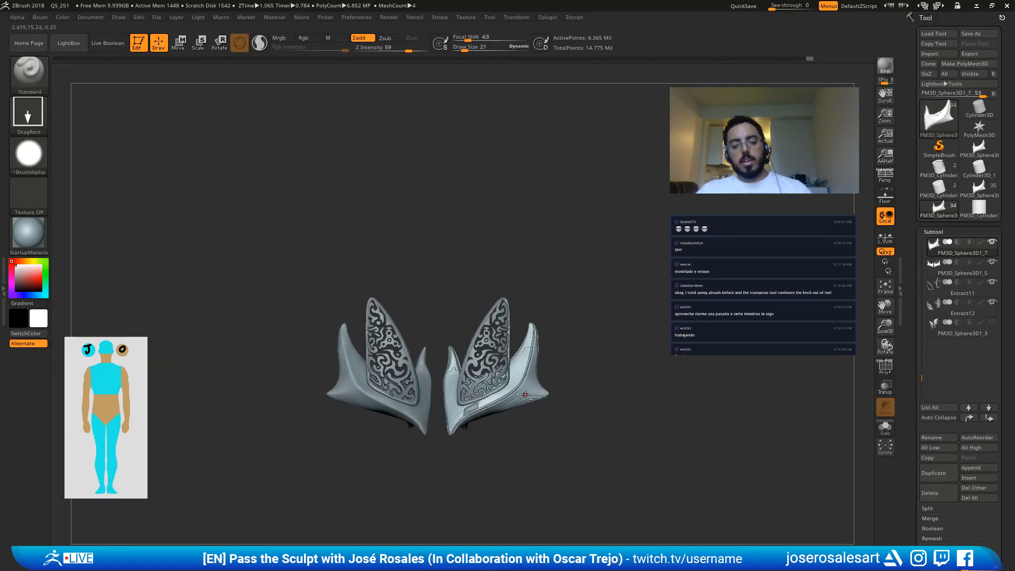
pyautogui.click(547, 17)
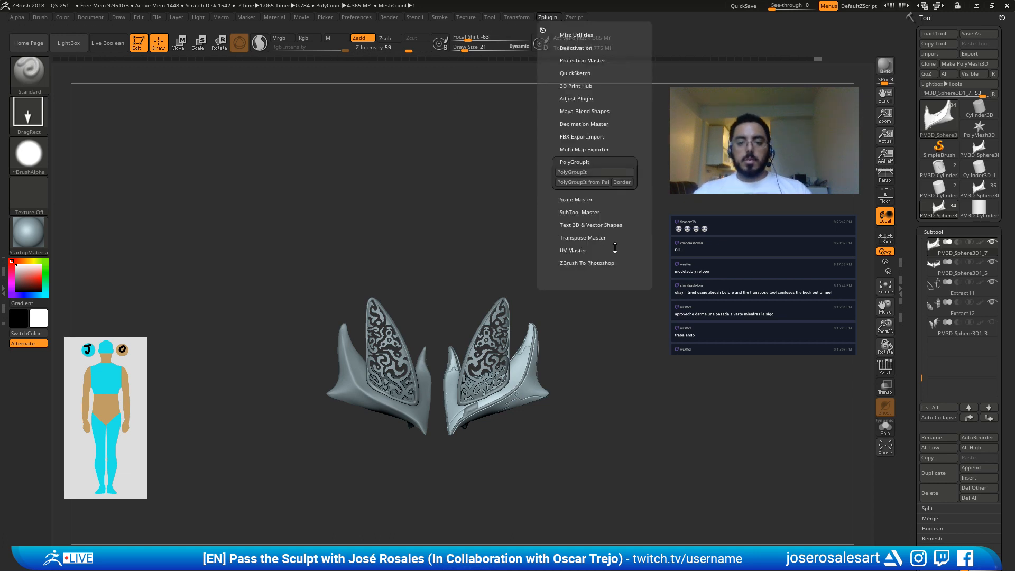
pyautogui.click(563, 212)
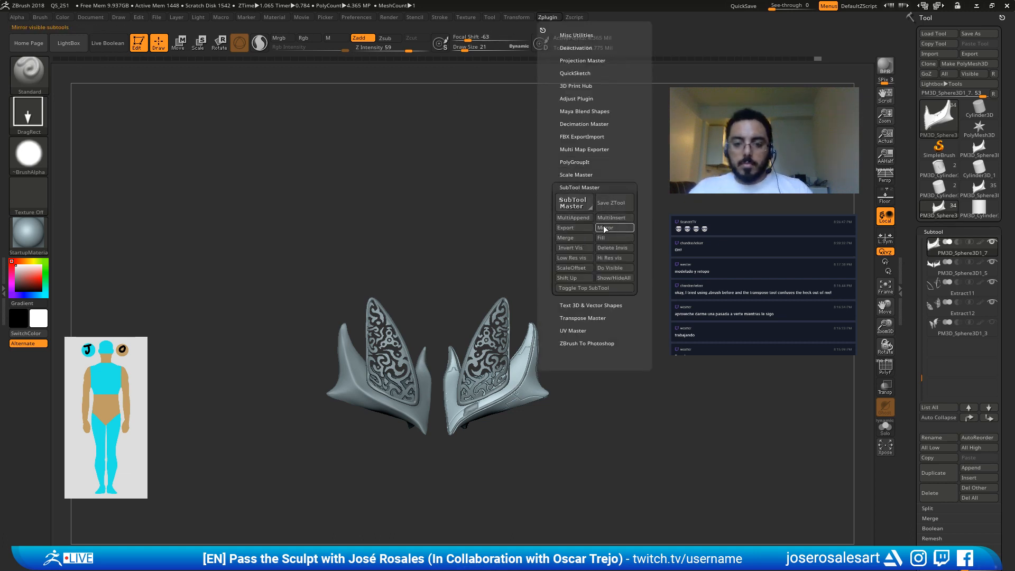
pyautogui.click(604, 225)
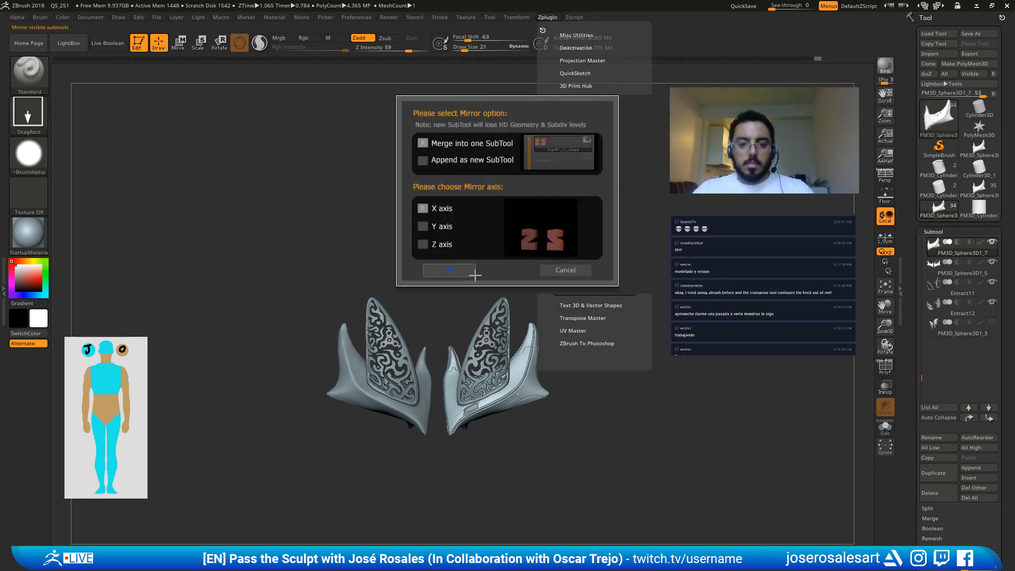
pyautogui.click(450, 270)
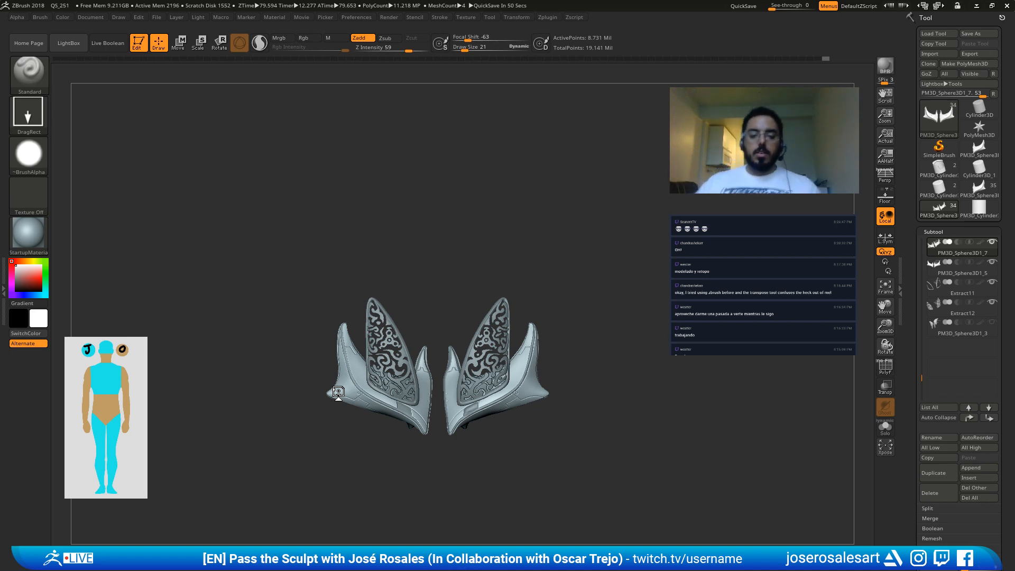
# Step: Show all of the character's subtools around the mirrored plates
pyautogui.keyDown('alt'); pyautogui.moveTo(453, 257); pyautogui.dragTo(455, 217); pyautogui.keyUp('alt')
pyautogui.moveTo(588, 260); pyautogui.dragTo(596, 217)
pyautogui.click(886, 427)
pyautogui.hotkey('ctrl', 'shift', 's')
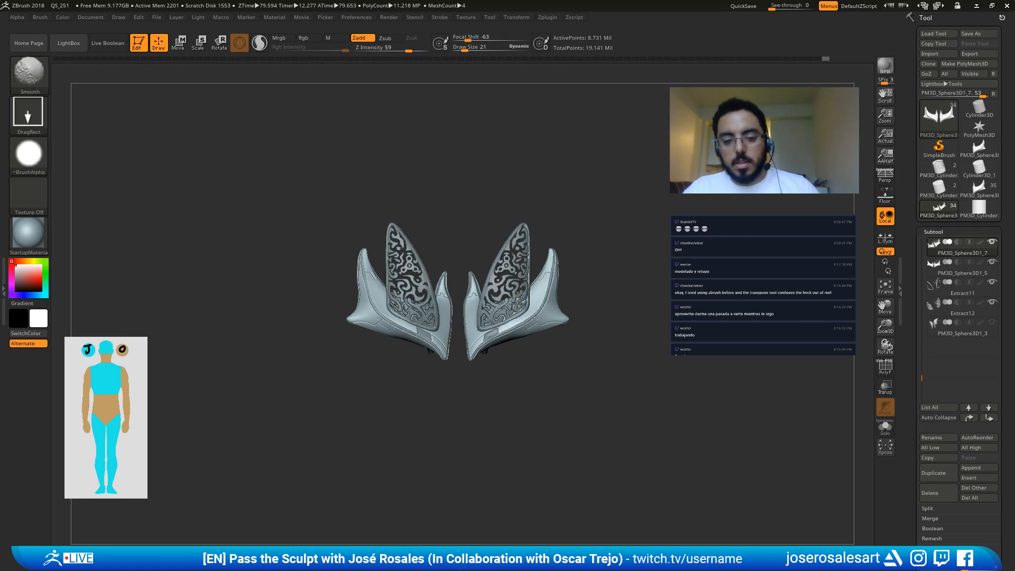
pyautogui.keyDown('shift'); pyautogui.click(993, 243); pyautogui.keyUp('shift')
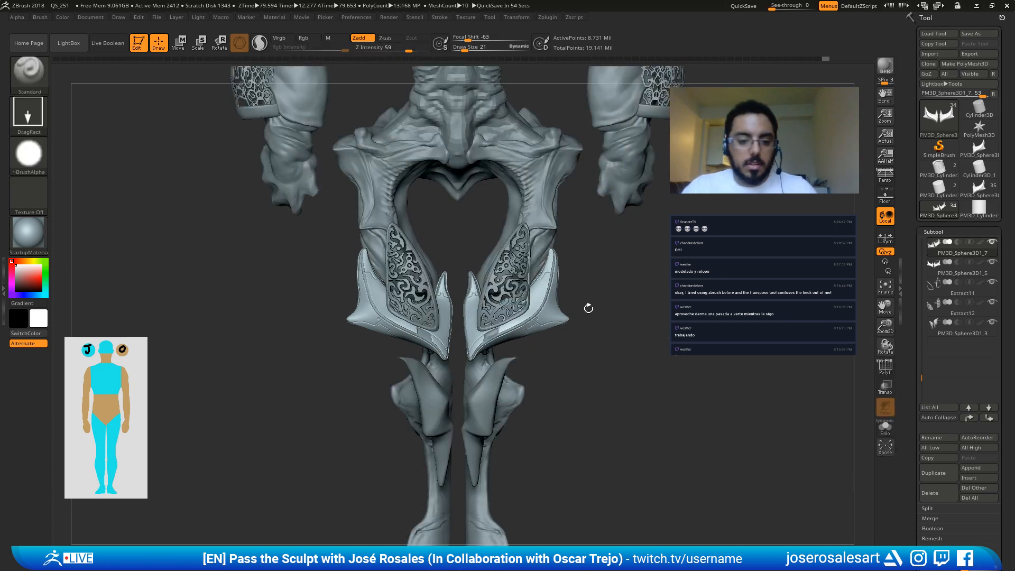
# Step: Examine the mirrored thigh plates on the character, both up close and against the full figure
pyautogui.keyDown('alt'); pyautogui.moveTo(426, 408); pyautogui.dragTo(425, 420, button='right'); pyautogui.keyUp('alt')
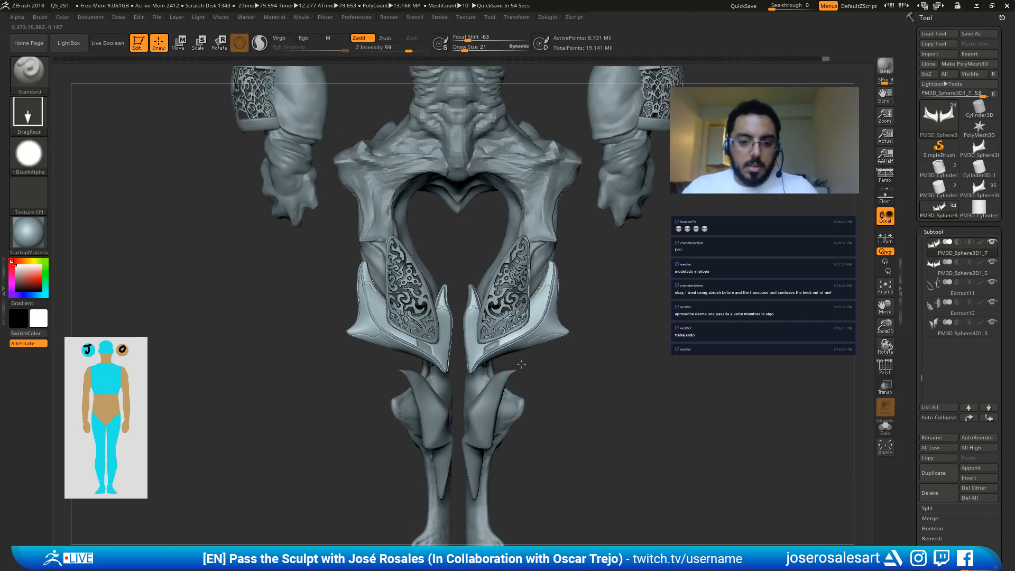
pyautogui.keyDown('ctrl'); pyautogui.moveTo(521, 365); pyautogui.dragTo(542, 356, button='right'); pyautogui.keyUp('ctrl')
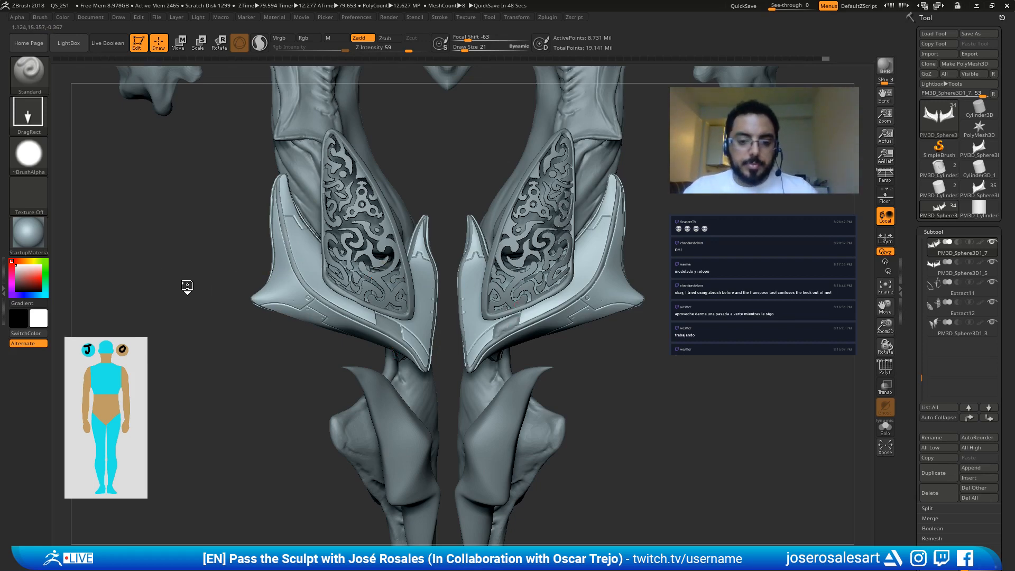
pyautogui.press('f')
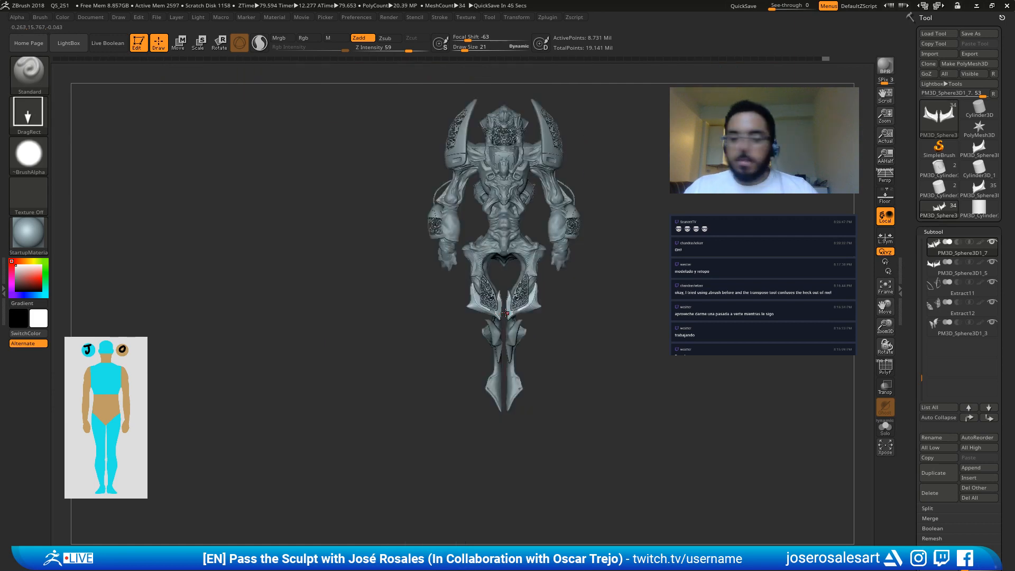
pyautogui.keyDown('alt'); pyautogui.moveTo(589, 297); pyautogui.dragTo(325, 292); pyautogui.keyUp('alt')
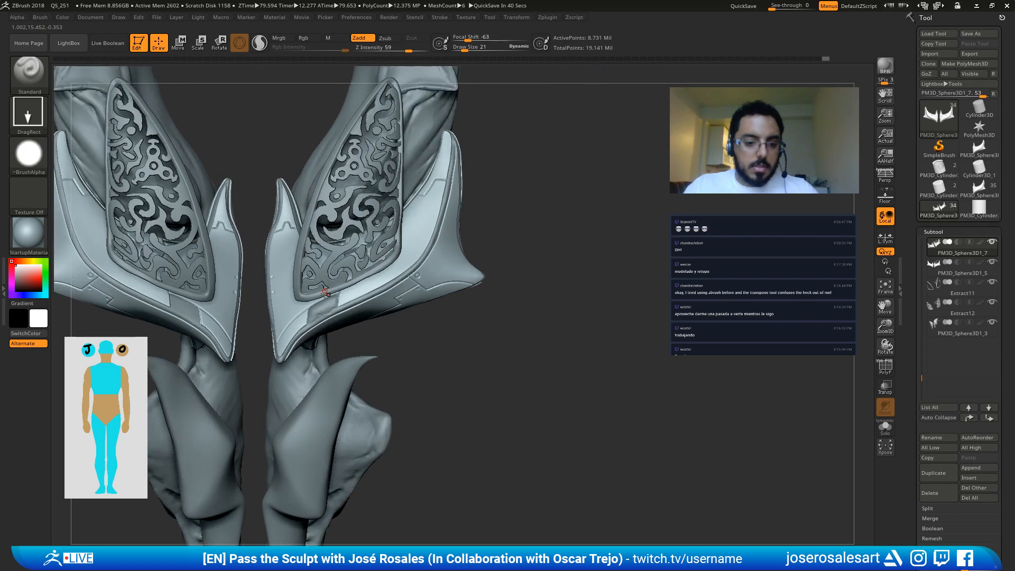
pyautogui.moveTo(325, 293); pyautogui.dragTo(337, 331, button='right')
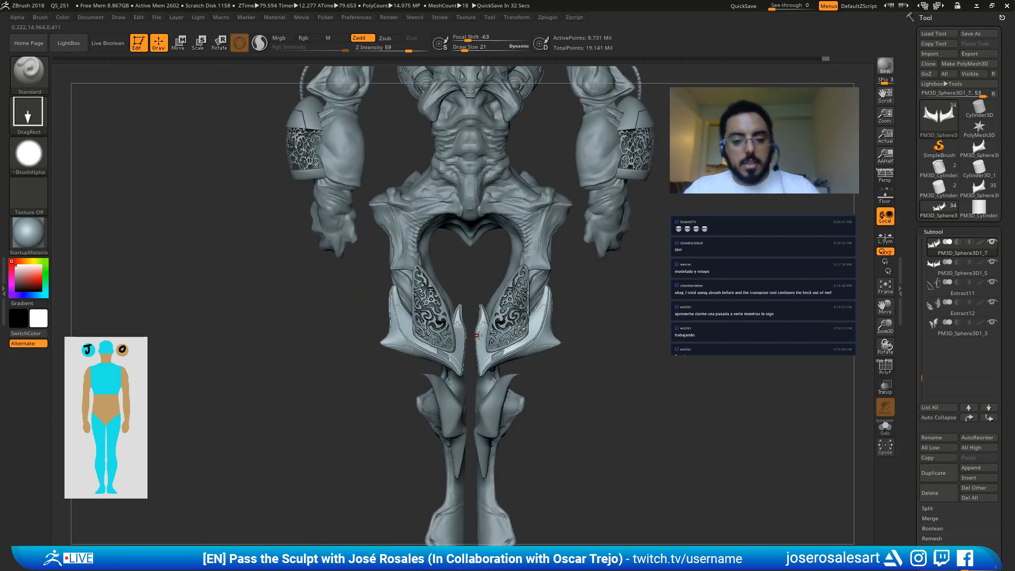
# Step: Check the mirrored outer plates in isolation and on the full character, and reduce the draw size to 7
pyautogui.moveTo(477, 335); pyautogui.dragTo(516, 389, button='right')
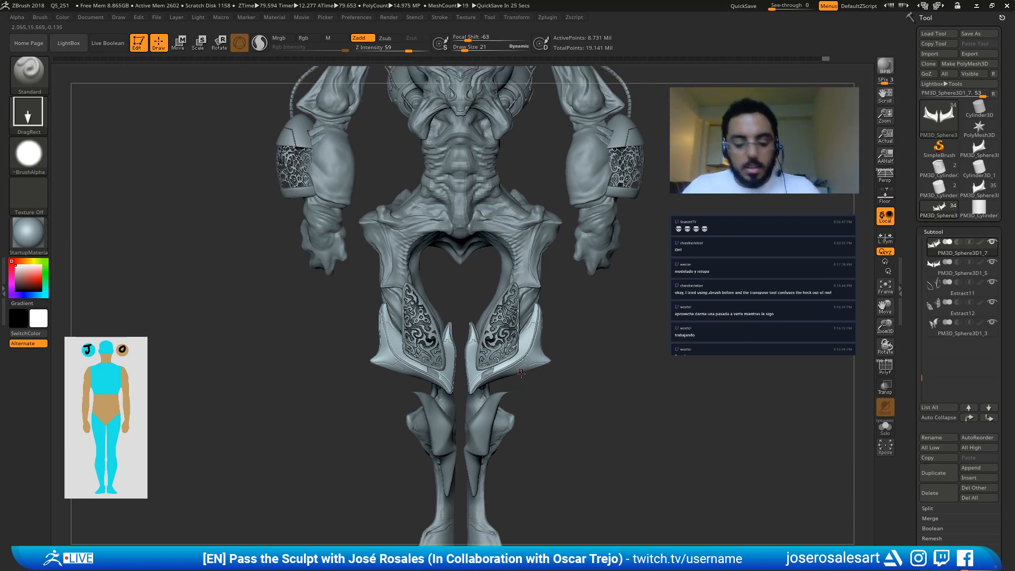
pyautogui.hotkey('shift', 's')
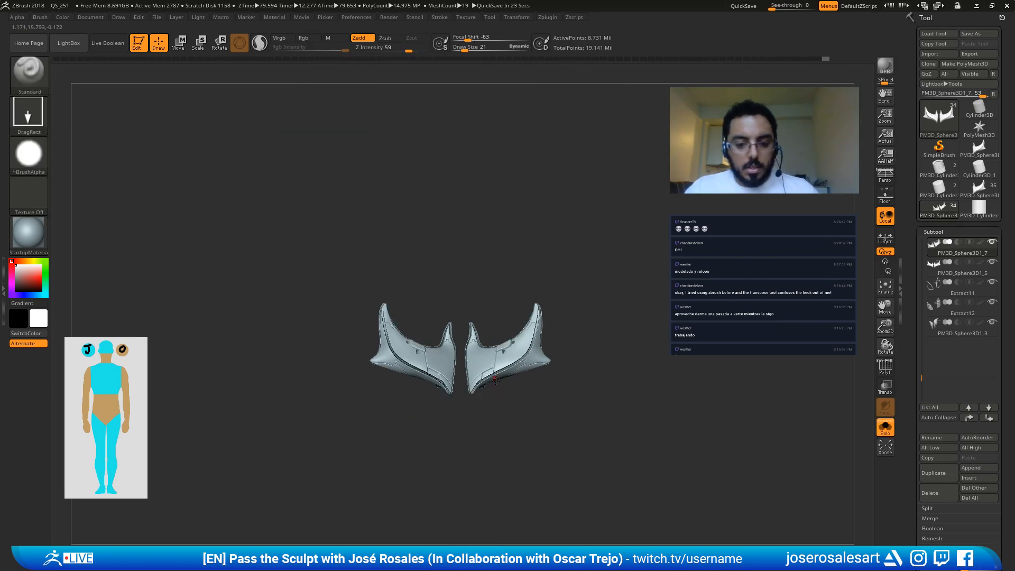
pyautogui.hotkey('shift', 's')
pyautogui.press('s')
pyautogui.moveTo(514, 387); pyautogui.dragTo(527, 387)
pyautogui.press('s')
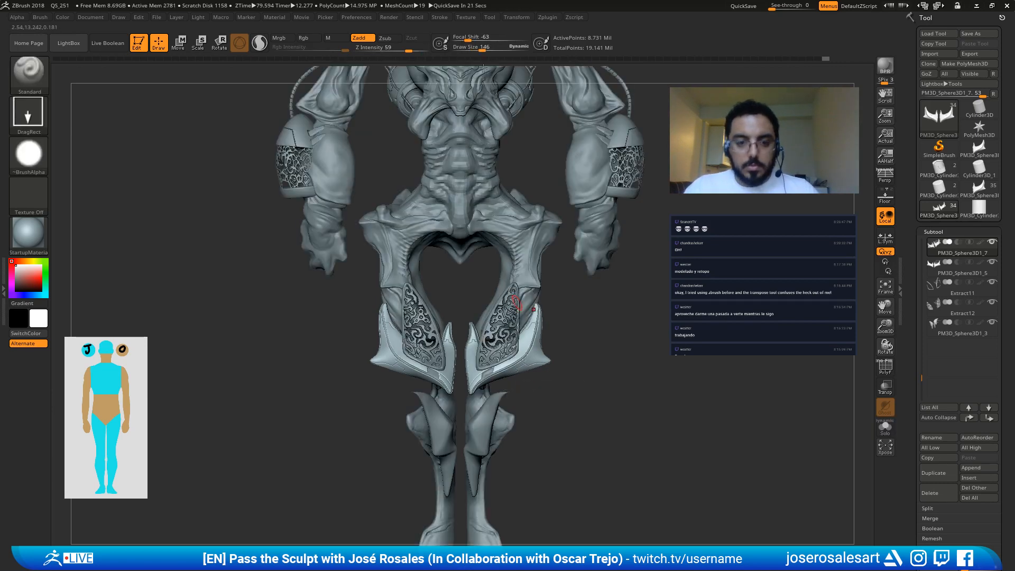
pyautogui.click(518, 50)
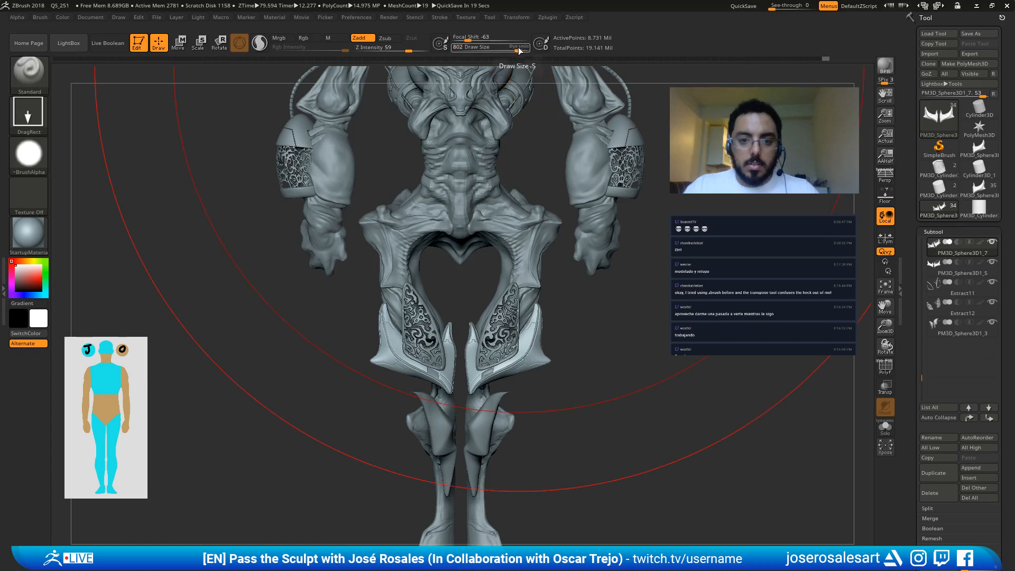
pyautogui.press('s')
pyautogui.moveTo(558, 330); pyautogui.dragTo(525, 337)
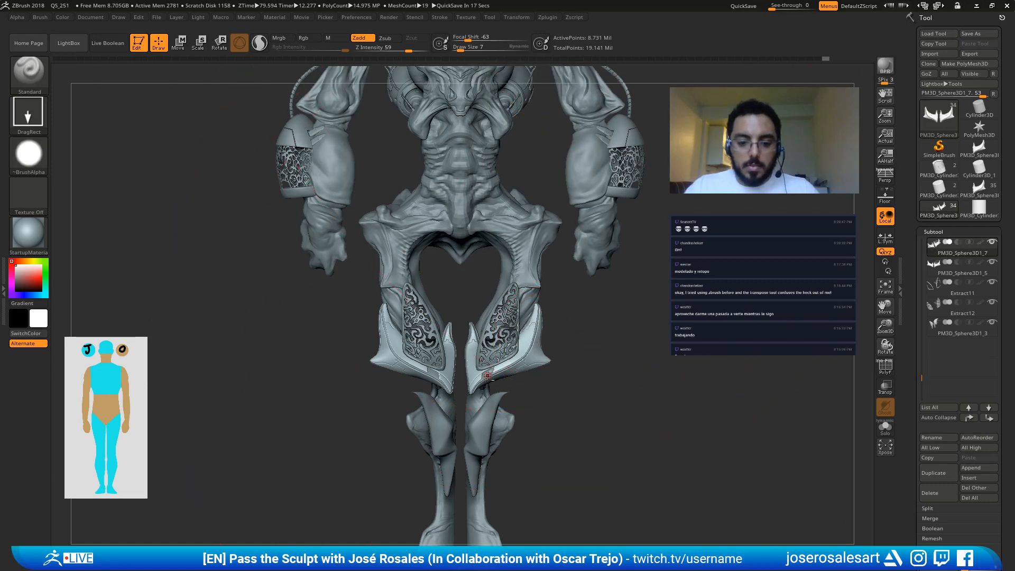
# Step: Select the under-plate subtool beneath the mirrored outer plates, isolate it and frame it
pyautogui.keyDown('alt'); pyautogui.click(488, 375); pyautogui.keyUp('alt')
pyautogui.hotkey('shift', 's')
pyautogui.press('f')
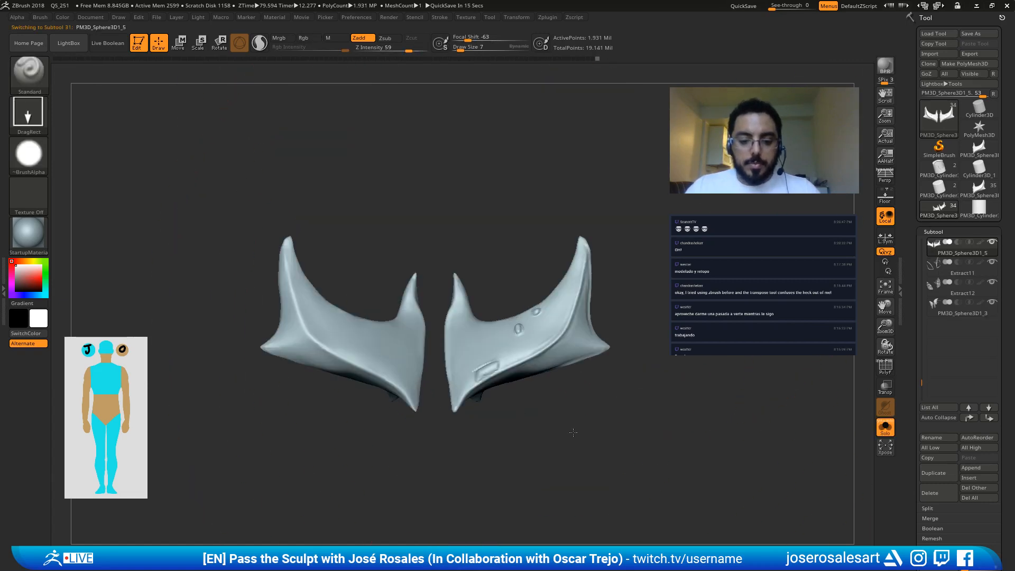
# Step: Try Mirror And Weld on the under-plates to copy the rivet details to the other leg, and undo it
pyautogui.click(935, 232)
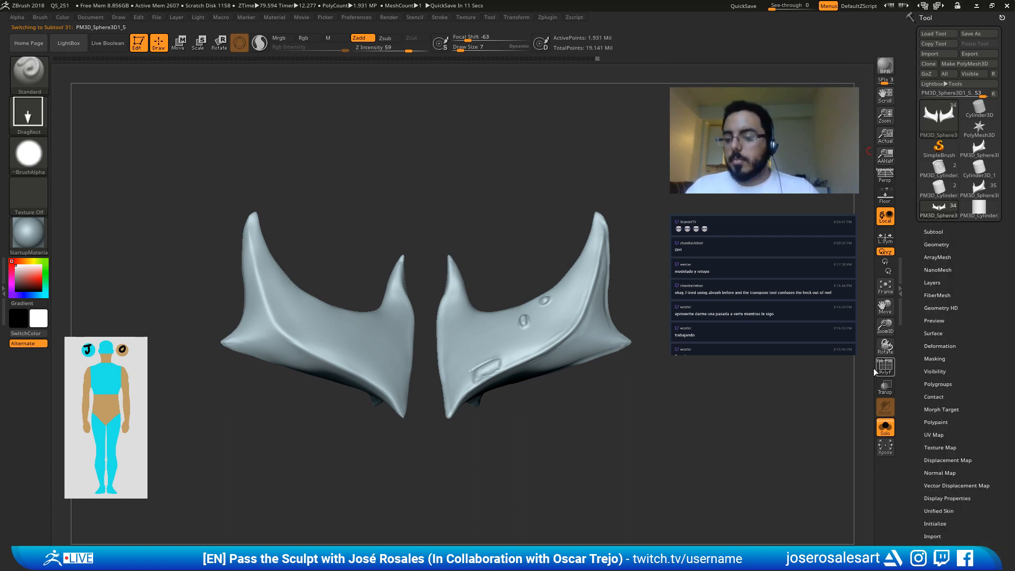
pyautogui.click(939, 346)
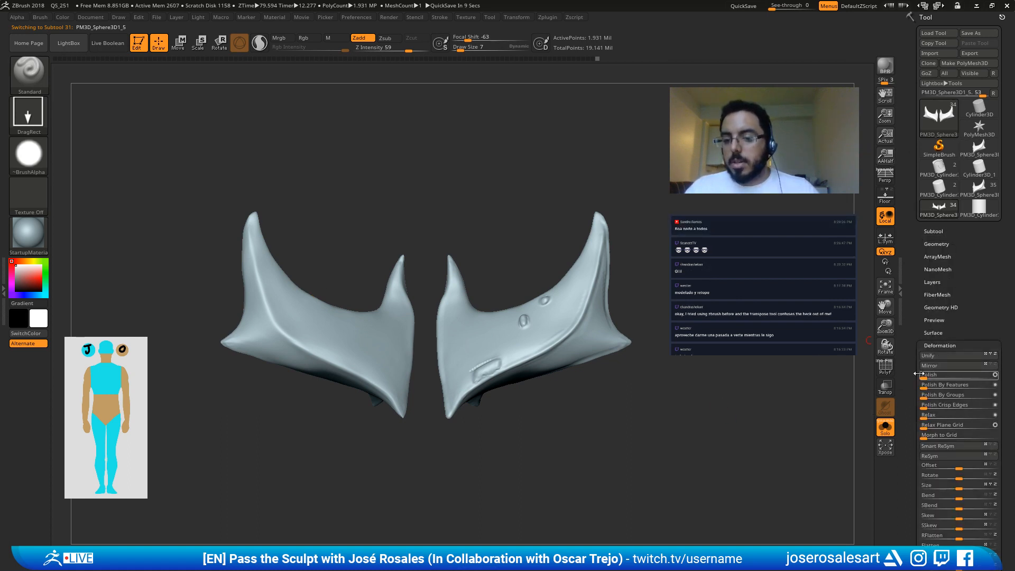
pyautogui.scroll(-2, 916, 374)
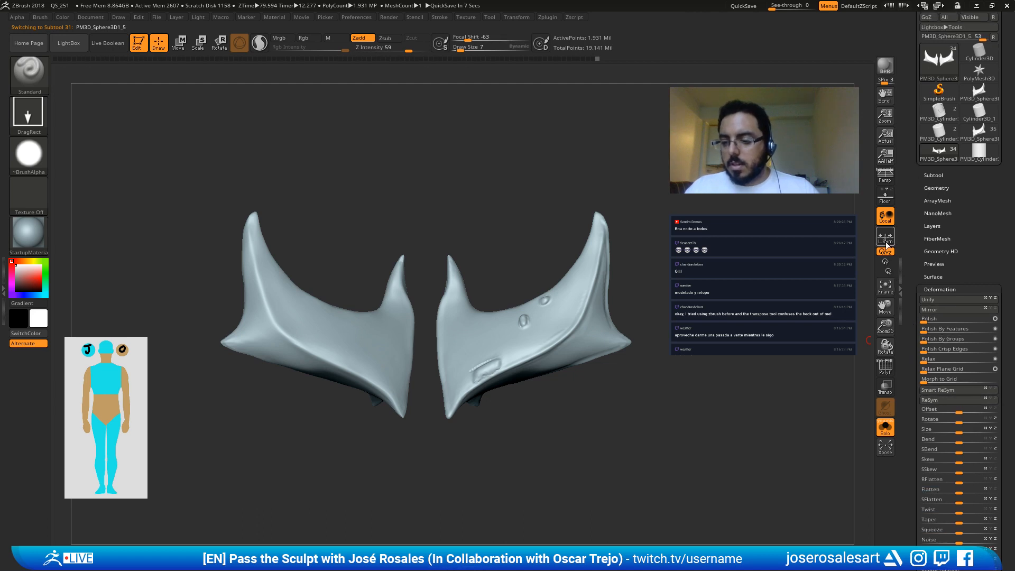
pyautogui.click(936, 188)
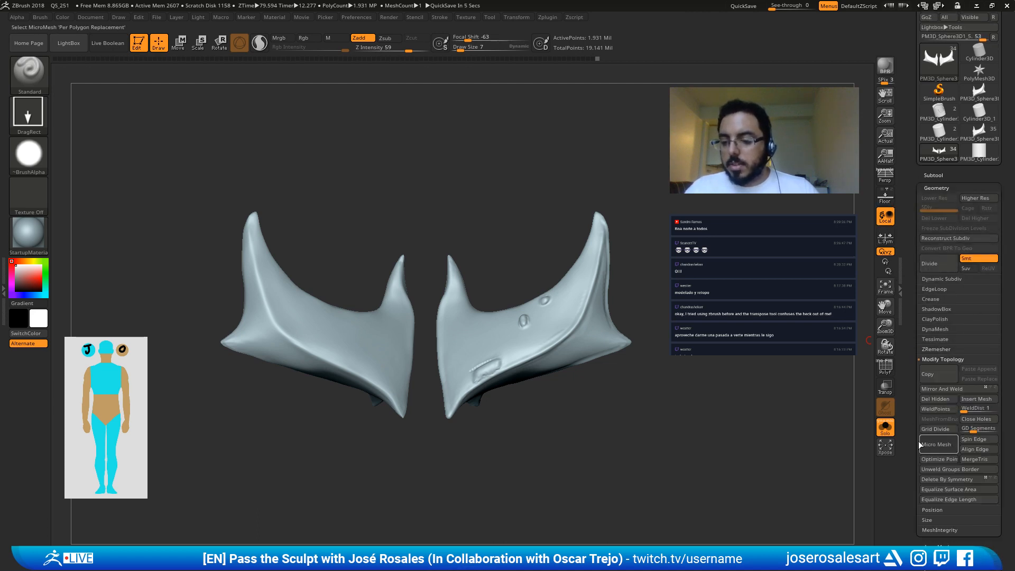
pyautogui.moveTo(919, 445); pyautogui.dragTo(921, 315)
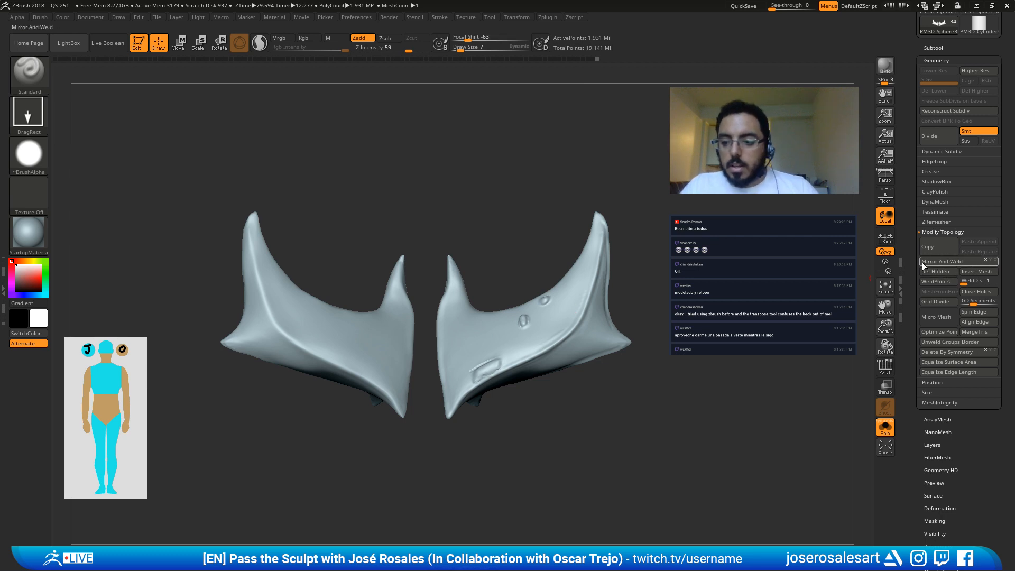
pyautogui.click(947, 261)
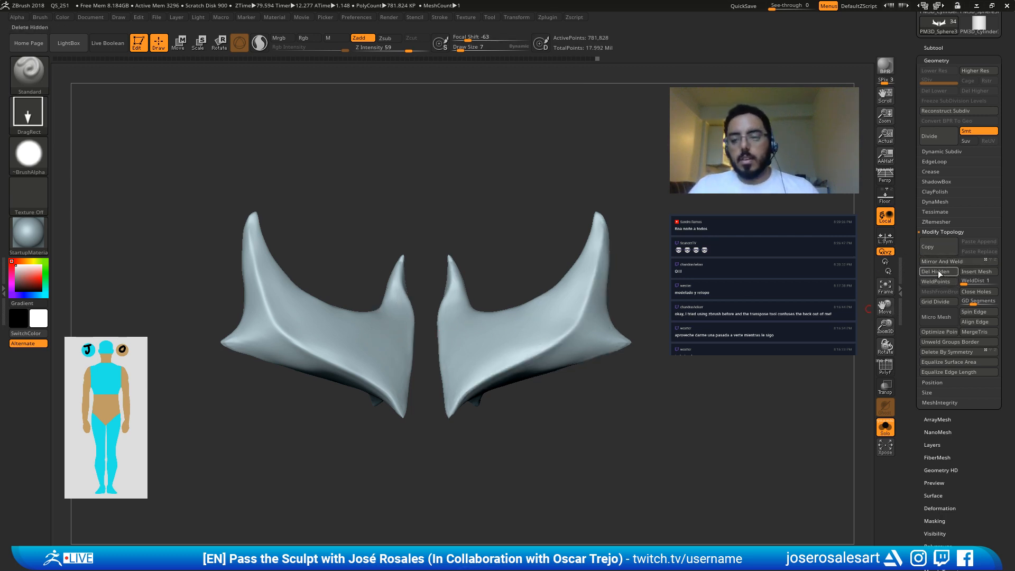
pyautogui.hotkey('ctrl', 'z')
# Step: Hide the plain under-plate that lacks the rivets and delete the hidden geometry
pyautogui.moveTo(429, 318)
pyautogui.keyDown('alt'); pyautogui.mouseDown()
pyautogui.moveTo(466, 356)
pyautogui.moveTo(347, 281)
pyautogui.mouseUp(); pyautogui.keyUp('alt')
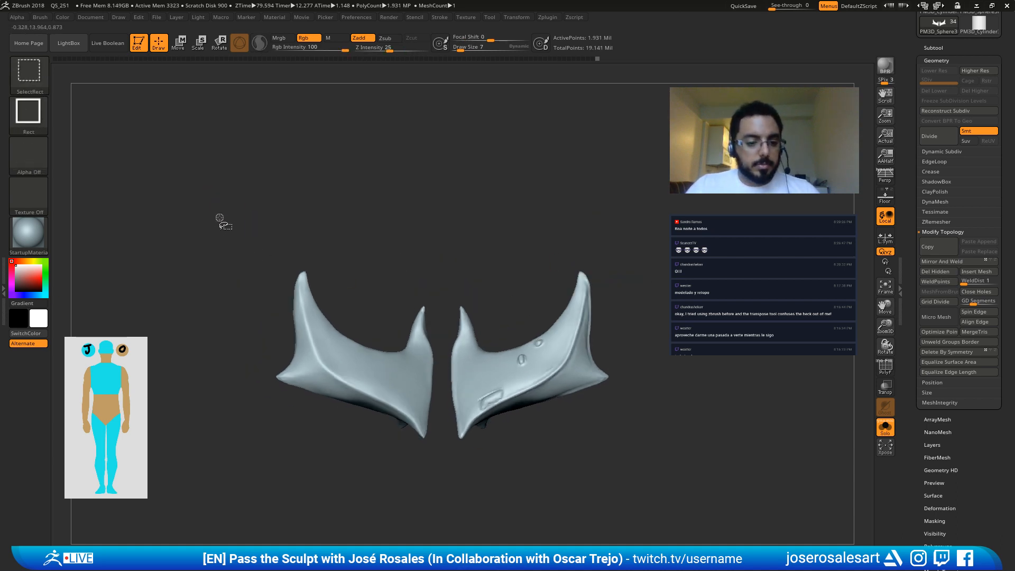
pyautogui.moveTo(219, 218)
pyautogui.keyDown('ctrl'); pyautogui.keyDown('alt'); pyautogui.keyDown('shift'); pyautogui.mouseDown()
pyautogui.moveTo(444, 442)
pyautogui.moveTo(444, 469)
pyautogui.mouseUp(); pyautogui.keyUp('shift'); pyautogui.keyUp('alt'); pyautogui.keyUp('ctrl')
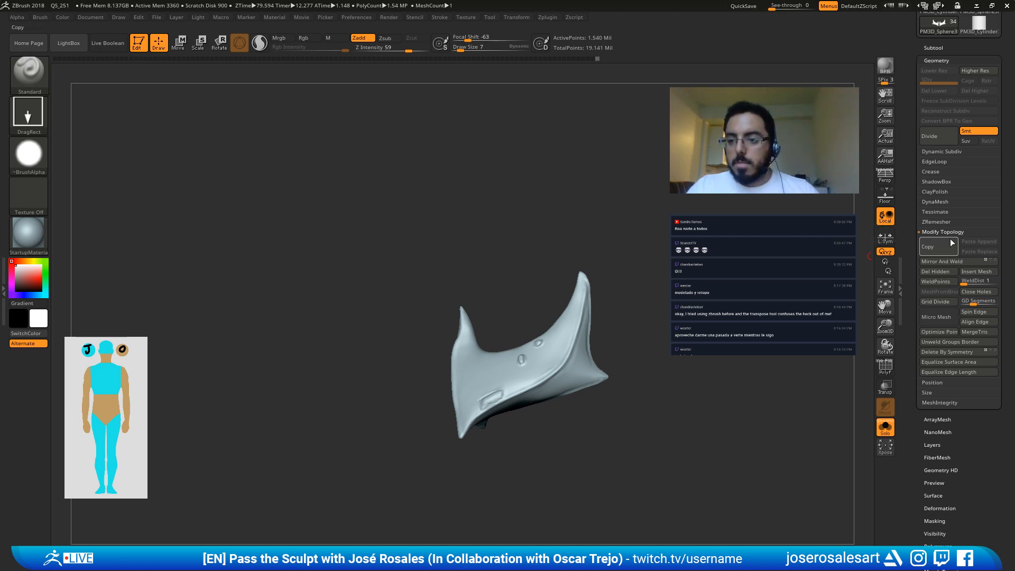
pyautogui.click(944, 274)
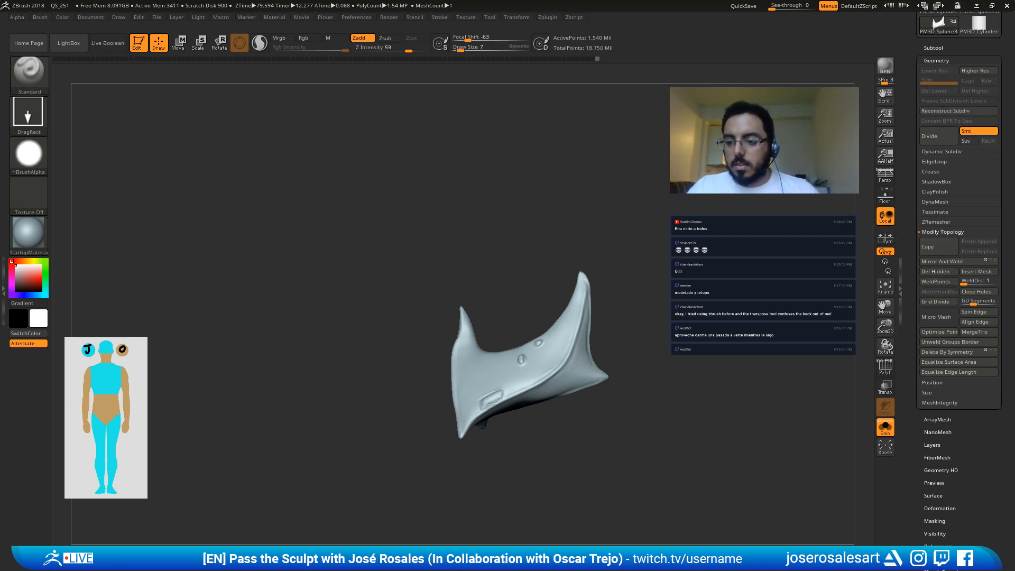
# Step: Mirror the remaining detailed under-plate across the X axis with SubTool Master, merging it into one subtool
pyautogui.click(548, 17)
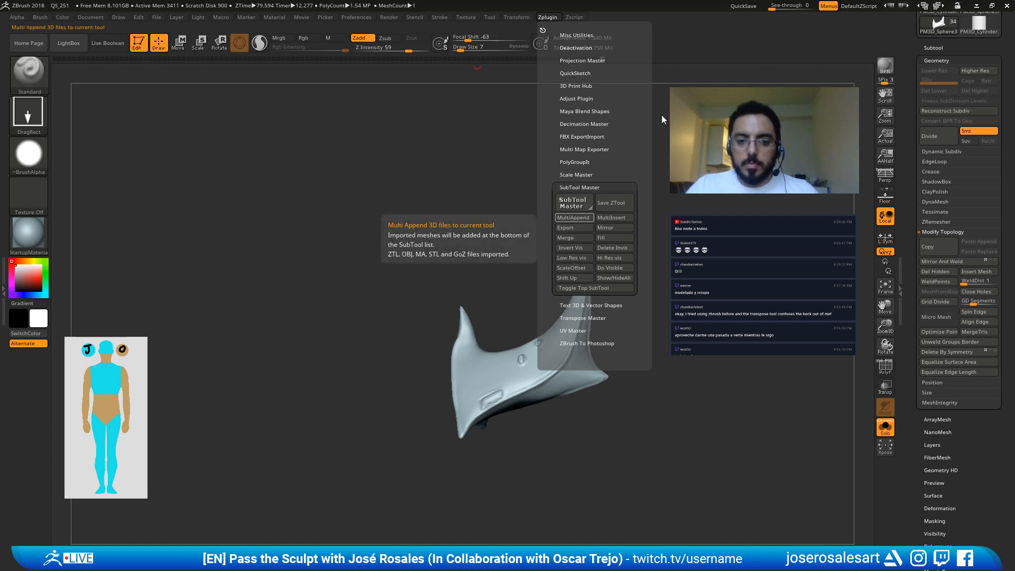
pyautogui.click(615, 227)
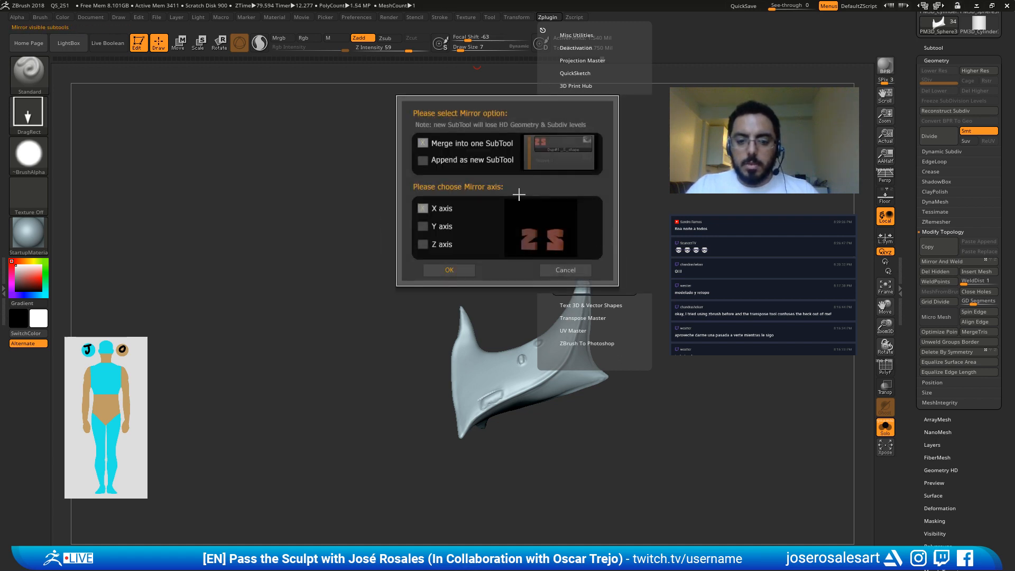
pyautogui.click(449, 271)
pyautogui.click(493, 171)
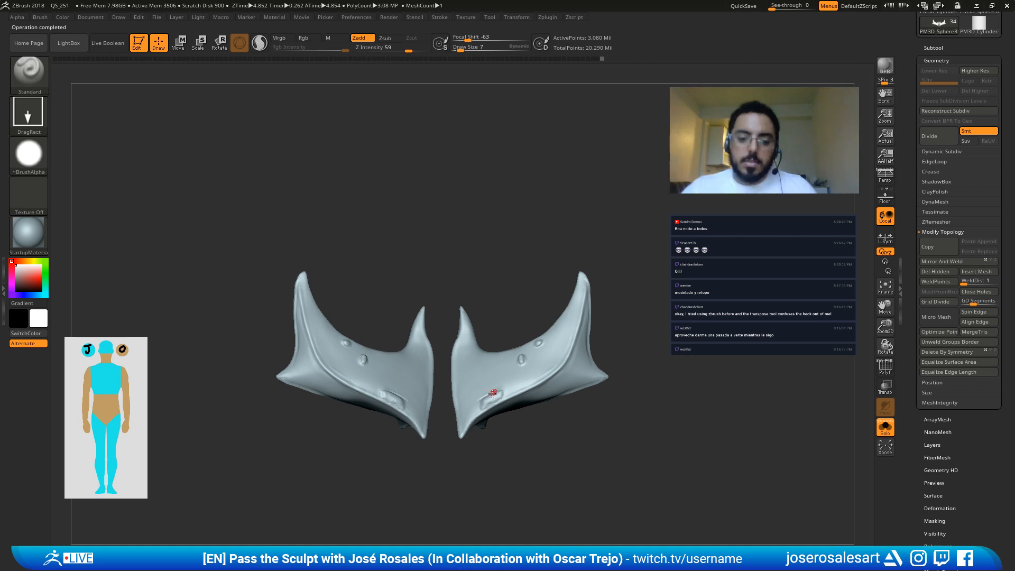
# Step: Switch the Standard brush to the Dots stroke without an alpha and paint a symmetrical S-shaped squiggle mask below the inner spikes
pyautogui.moveTo(460, 187)
pyautogui.mouseDown()
pyautogui.moveTo(451, 381)
pyautogui.moveTo(490, 396)
pyautogui.moveTo(501, 386)
pyautogui.moveTo(489, 367)
pyautogui.mouseUp()
pyautogui.press('s')
pyautogui.click(490, 369)
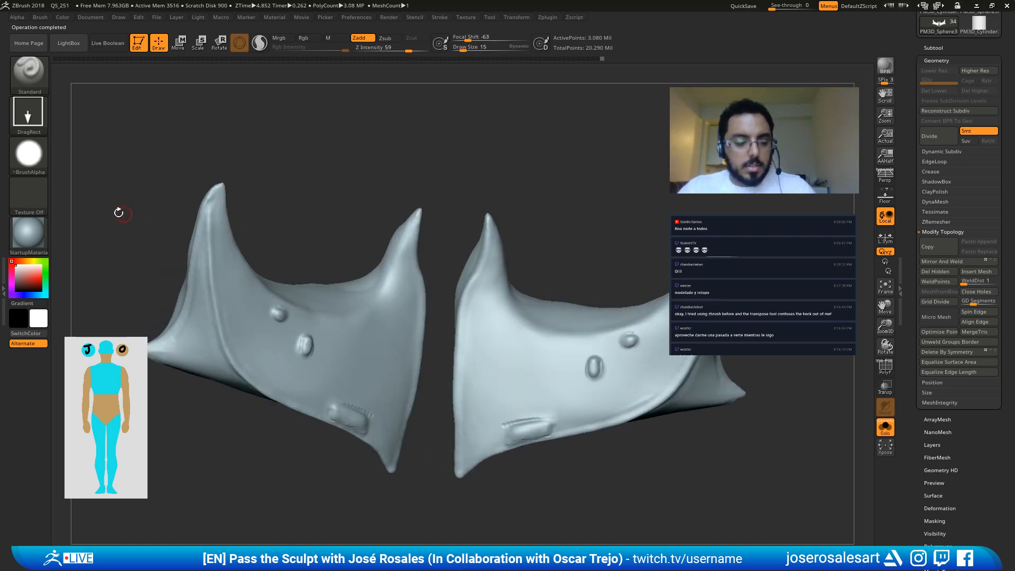
pyautogui.click(29, 113)
pyautogui.click(90, 164)
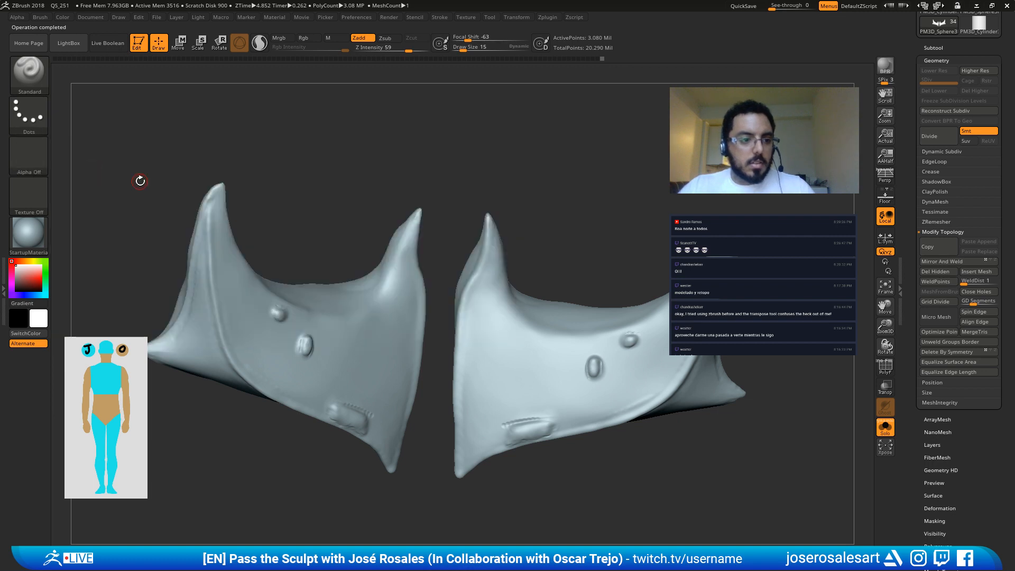
pyautogui.moveTo(511, 364); pyautogui.dragTo(532, 367)
pyautogui.keyDown('ctrl'); pyautogui.moveTo(501, 351); pyautogui.dragTo(80, 204, button='right'); pyautogui.keyUp('ctrl')
pyautogui.moveTo(493, 310)
pyautogui.keyDown('ctrl'); pyautogui.mouseDown()
pyautogui.moveTo(482, 334)
pyautogui.moveTo(504, 380)
pyautogui.moveTo(484, 422)
pyautogui.moveTo(529, 407)
pyautogui.moveTo(534, 382)
pyautogui.moveTo(554, 423)
pyautogui.moveTo(562, 401)
pyautogui.moveTo(544, 389)
pyautogui.moveTo(552, 407)
pyautogui.mouseUp(); pyautogui.keyUp('ctrl')
# Step: Adjust the draw size to 14 and mask a small ring at the upper end of the squiggle
pyautogui.press('s')
pyautogui.click(516, 415)
pyautogui.press('s')
pyautogui.click(560, 410)
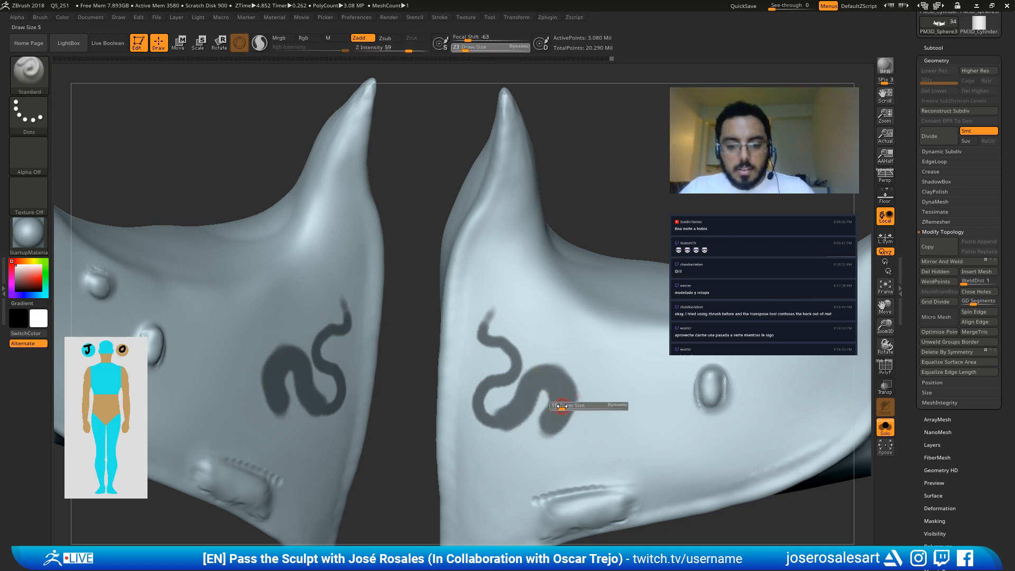
pyautogui.moveTo(475, 339)
pyautogui.keyDown('ctrl'); pyautogui.mouseDown()
pyautogui.moveTo(482, 317)
pyautogui.moveTo(492, 331)
pyautogui.mouseUp(); pyautogui.keyUp('ctrl')
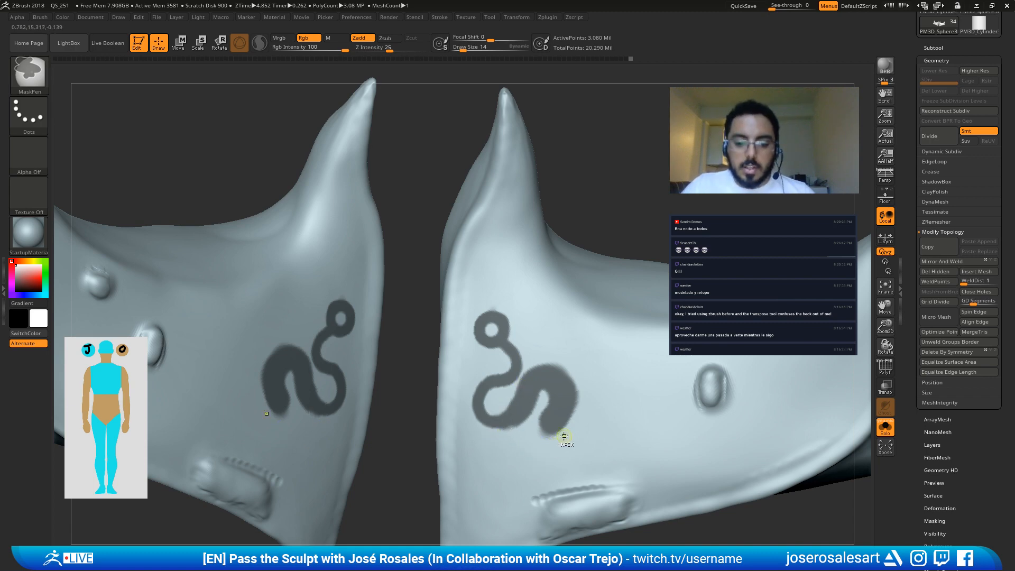
# Step: Extend the lower end of the squiggle mask into a curved, pointed tail and trim its tip to a clean shape
pyautogui.moveTo(549, 414)
pyautogui.keyDown('ctrl'); pyautogui.mouseDown()
pyautogui.moveTo(535, 435)
pyautogui.moveTo(572, 433)
pyautogui.moveTo(609, 474)
pyautogui.mouseUp(); pyautogui.keyUp('ctrl')
pyautogui.moveTo(553, 405)
pyautogui.keyDown('ctrl'); pyautogui.mouseDown()
pyautogui.moveTo(603, 438)
pyautogui.moveTo(609, 468)
pyautogui.moveTo(568, 426)
pyautogui.moveTo(596, 440)
pyautogui.mouseUp(); pyautogui.keyUp('ctrl')
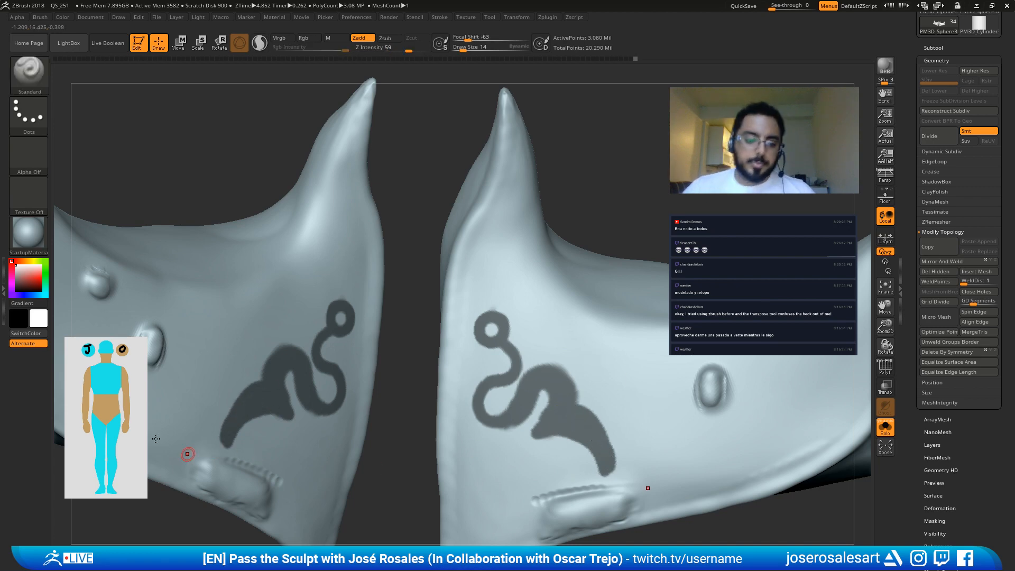
pyautogui.moveTo(214, 451); pyautogui.dragTo(241, 434, button='right')
pyautogui.moveTo(238, 434)
pyautogui.keyDown('ctrl'); pyautogui.mouseDown()
pyautogui.moveTo(209, 460)
pyautogui.moveTo(232, 426)
pyautogui.moveTo(269, 418)
pyautogui.mouseUp(); pyautogui.keyUp('ctrl')
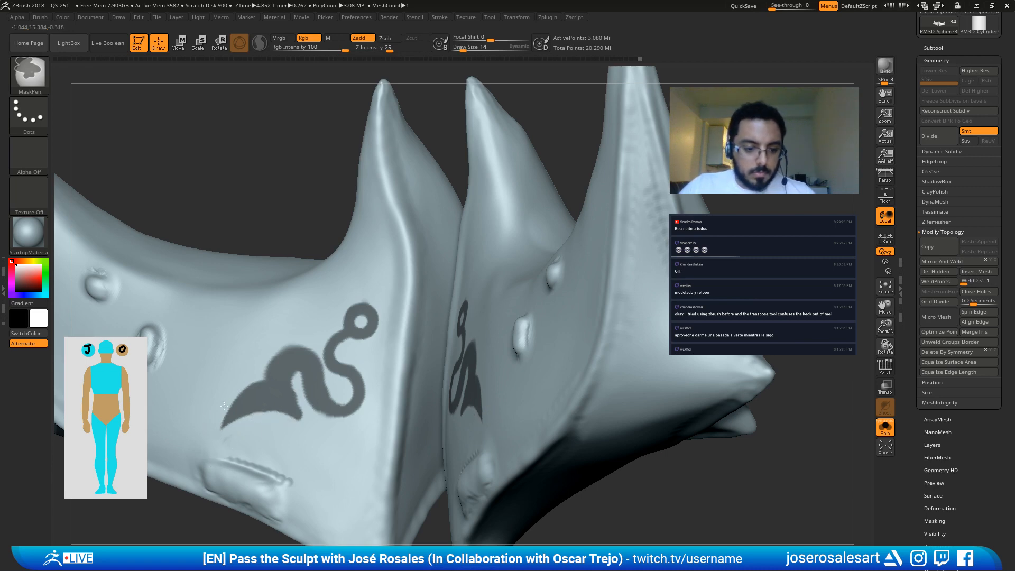
pyautogui.moveTo(224, 406)
pyautogui.keyDown('ctrl'); pyautogui.keyDown('alt'); pyautogui.mouseDown()
pyautogui.moveTo(269, 379)
pyautogui.moveTo(221, 429)
pyautogui.mouseUp(); pyautogui.keyUp('alt'); pyautogui.keyUp('ctrl')
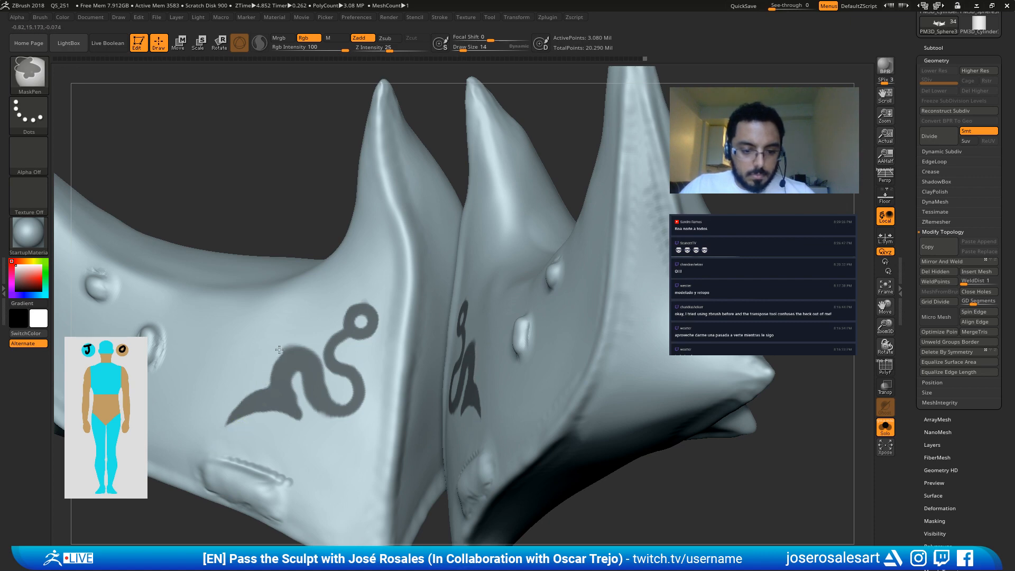
pyautogui.moveTo(308, 347)
pyautogui.keyDown('alt'); pyautogui.mouseDown(button='right')
pyautogui.moveTo(321, 332)
pyautogui.moveTo(377, 339)
pyautogui.moveTo(326, 307)
pyautogui.moveTo(461, 418)
pyautogui.moveTo(544, 422)
pyautogui.mouseUp(button='right'); pyautogui.keyUp('alt')
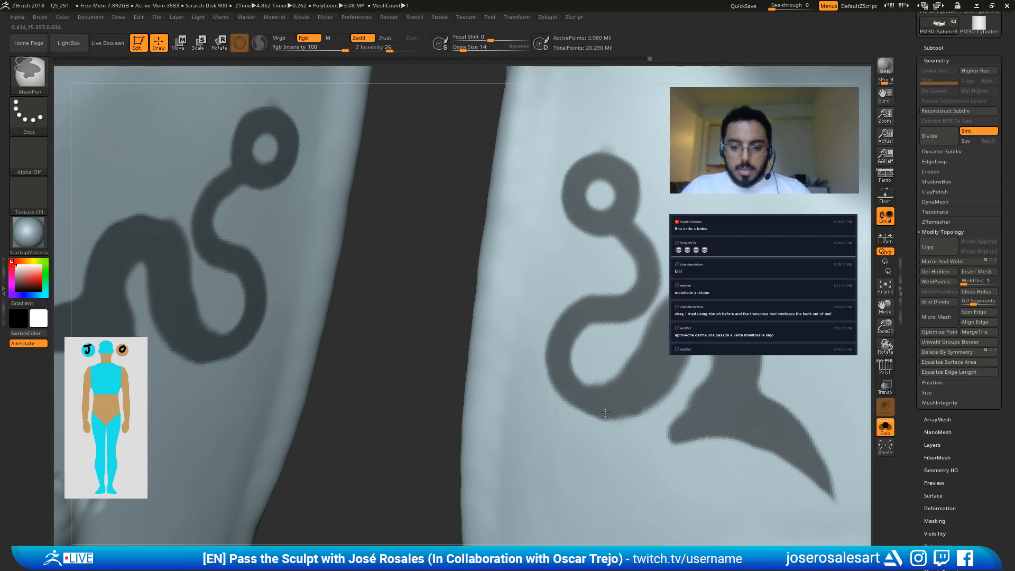
pyautogui.press('f')
pyautogui.press('f')
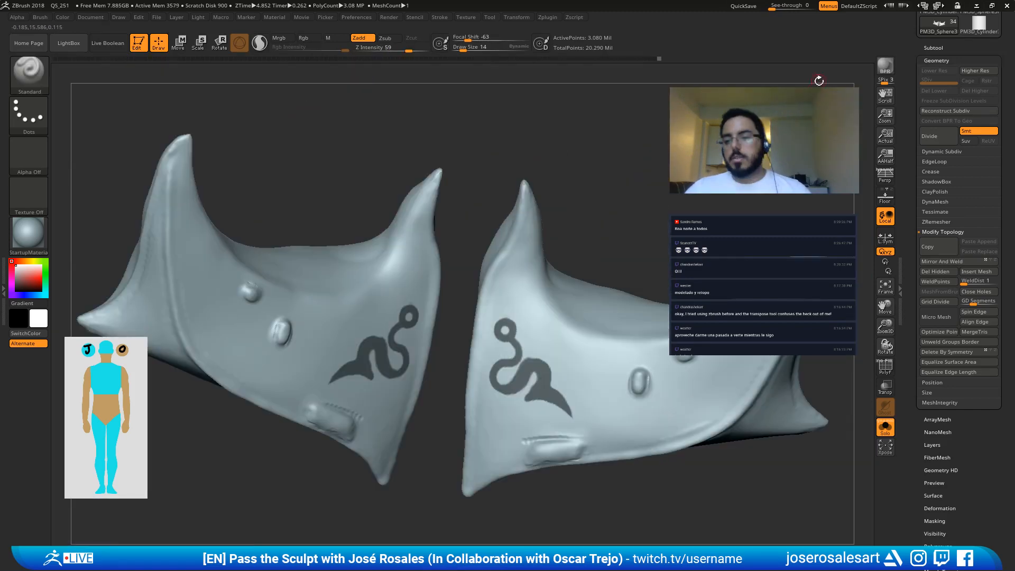
# Step: Try extracting the masked emblem at a thickness of 0.02, and discard the preview
pyautogui.click(933, 48)
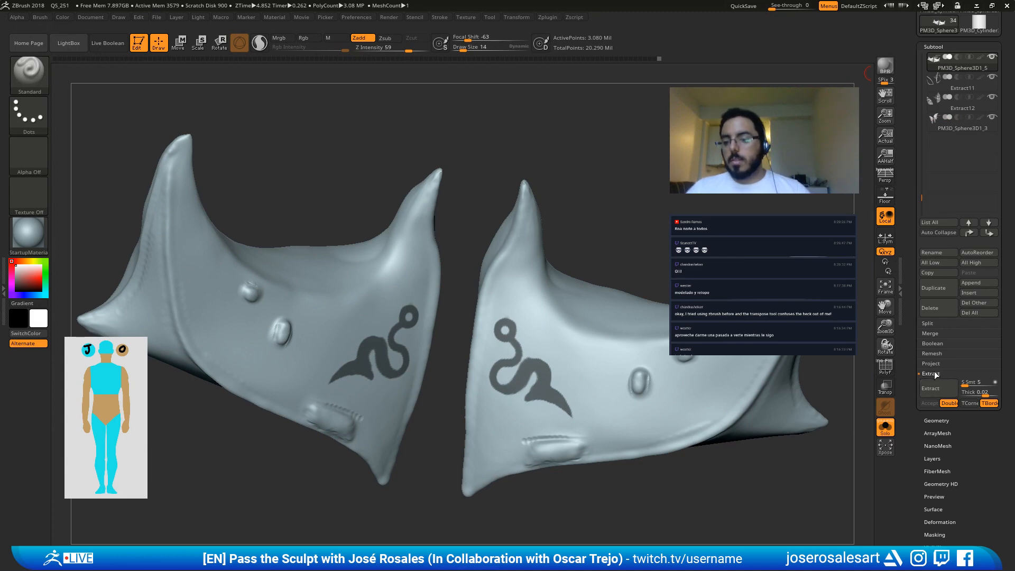
pyautogui.click(937, 390)
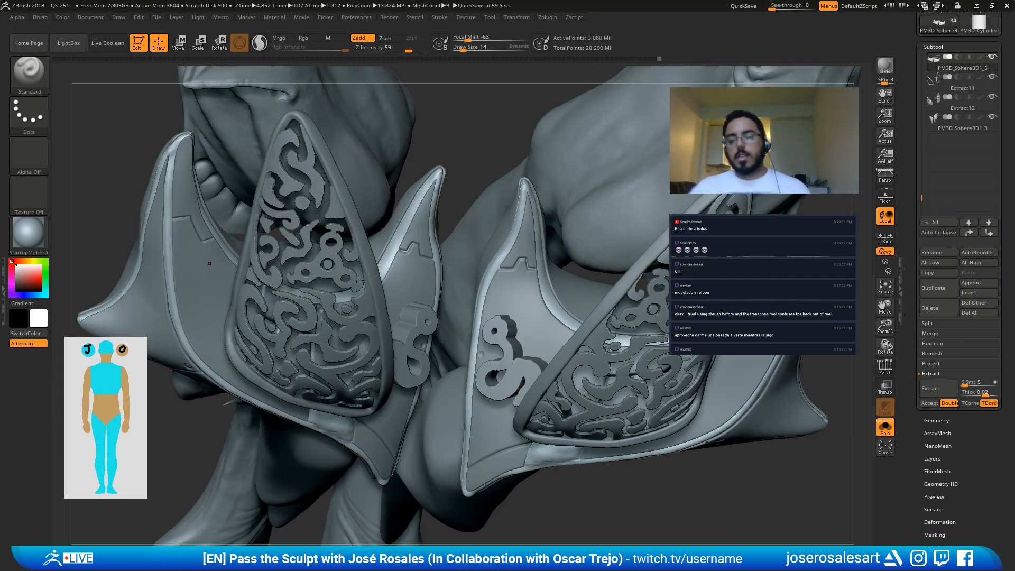
pyautogui.press('ctrl')
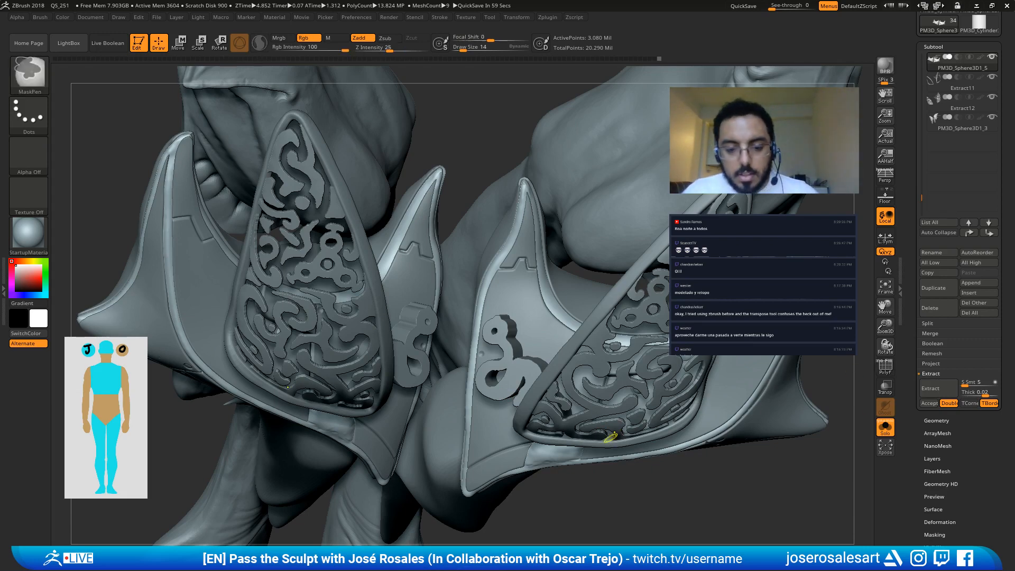
pyautogui.hotkey('ctrl', 'z')
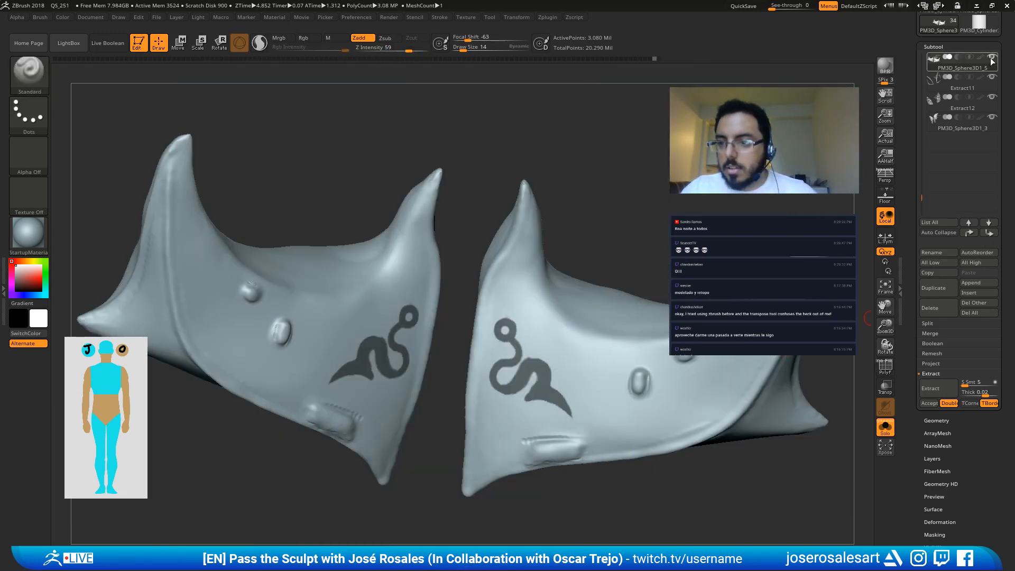
# Step: Hide the other subtools and preview the masked emblem's extraction at a thickness of 0.005
pyautogui.press('shift')
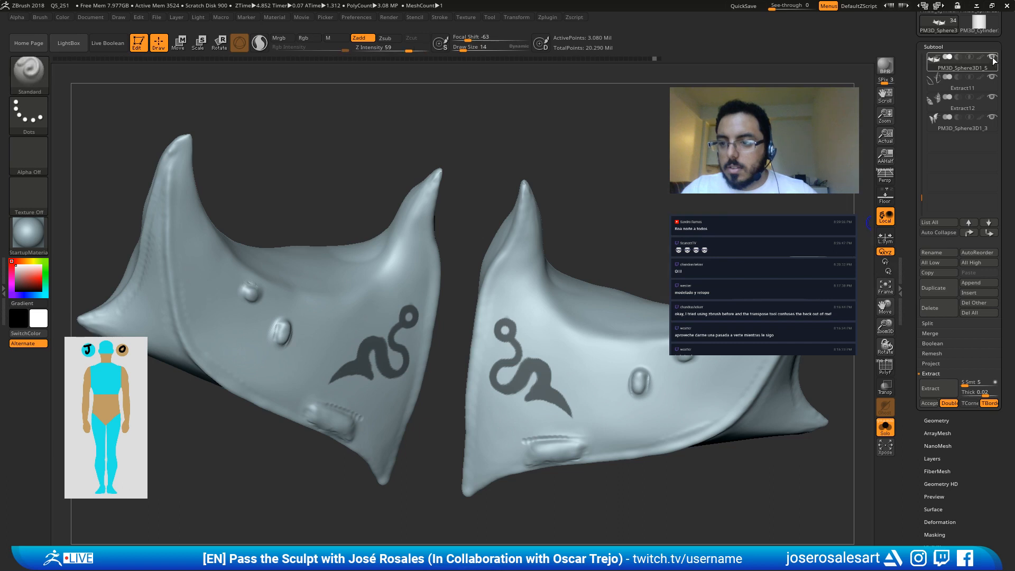
pyautogui.moveTo(753, 193); pyautogui.dragTo(759, 150)
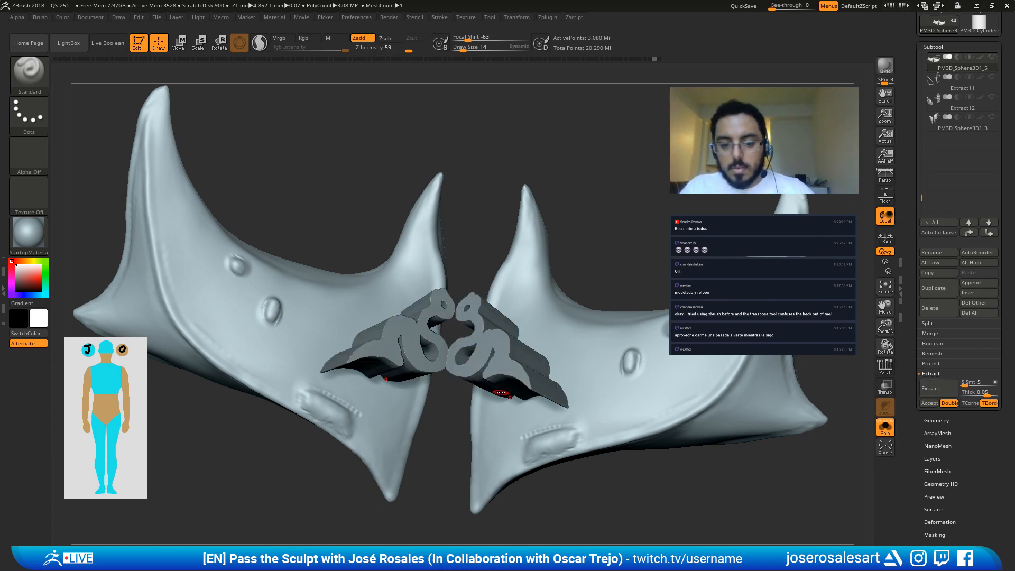
pyautogui.click(970, 394)
pyautogui.write('0.005')
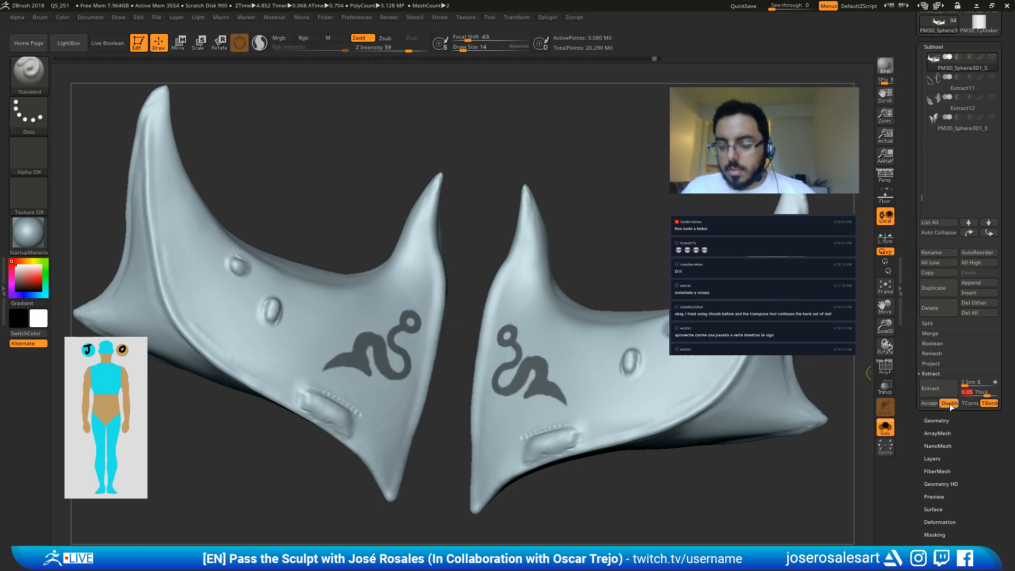
pyautogui.press('Return')
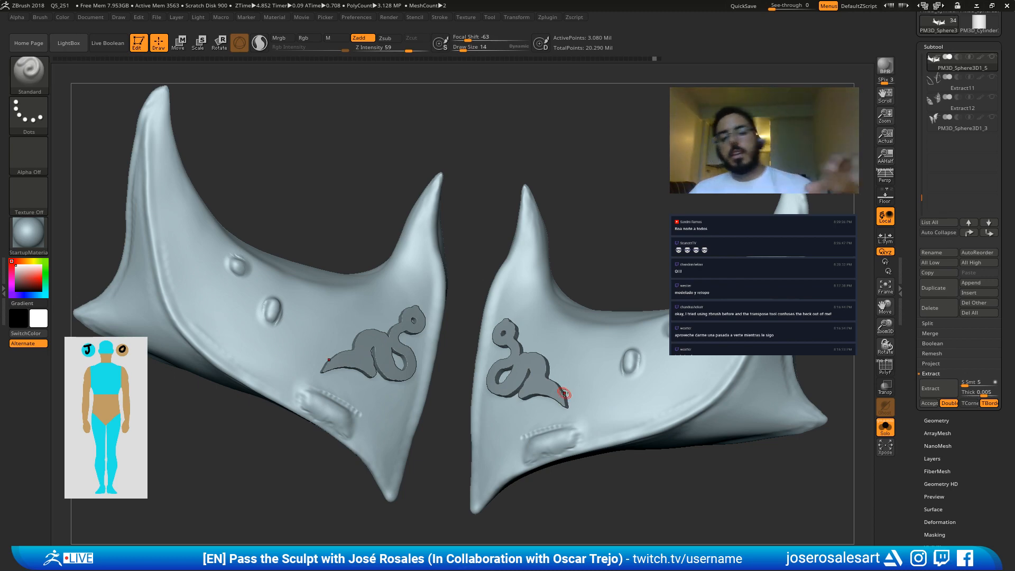
# Step: Accept the 0.005 emblem extraction as a new subtool, make it visible with the under-plate, and isolate it for checking
pyautogui.click(926, 404)
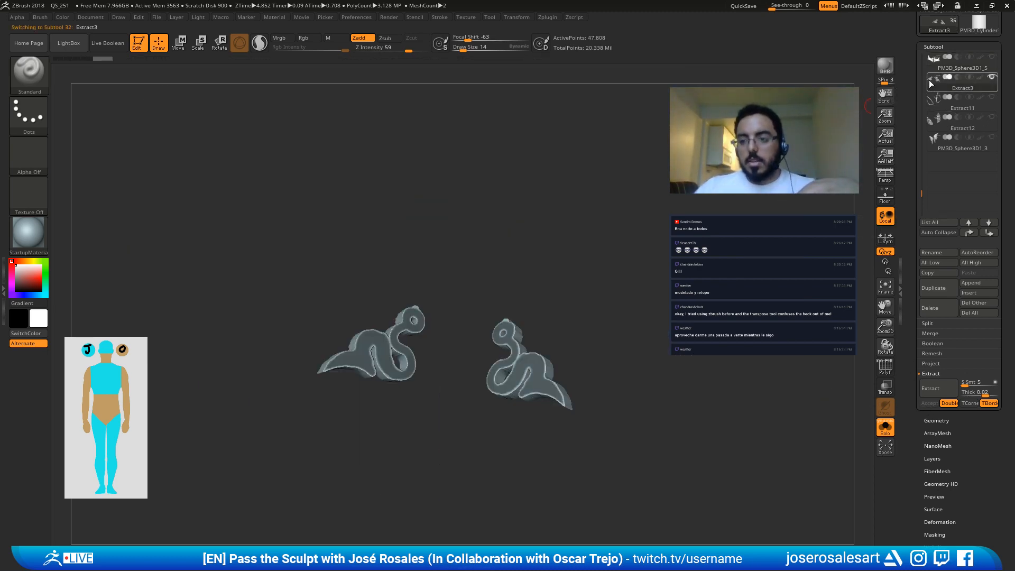
pyautogui.click(994, 60)
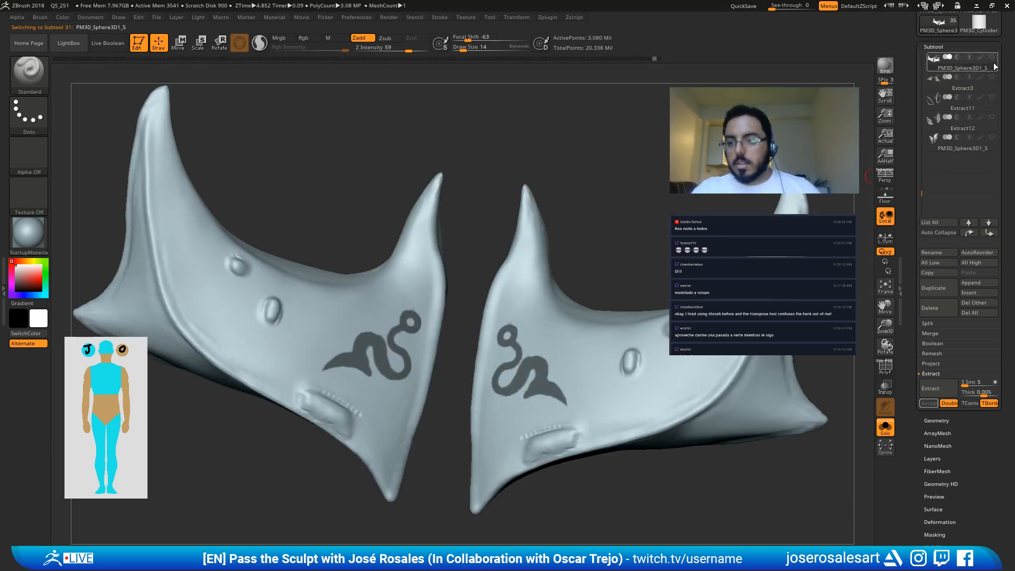
pyautogui.click(993, 79)
pyautogui.moveTo(503, 377); pyautogui.dragTo(660, 306, button='right')
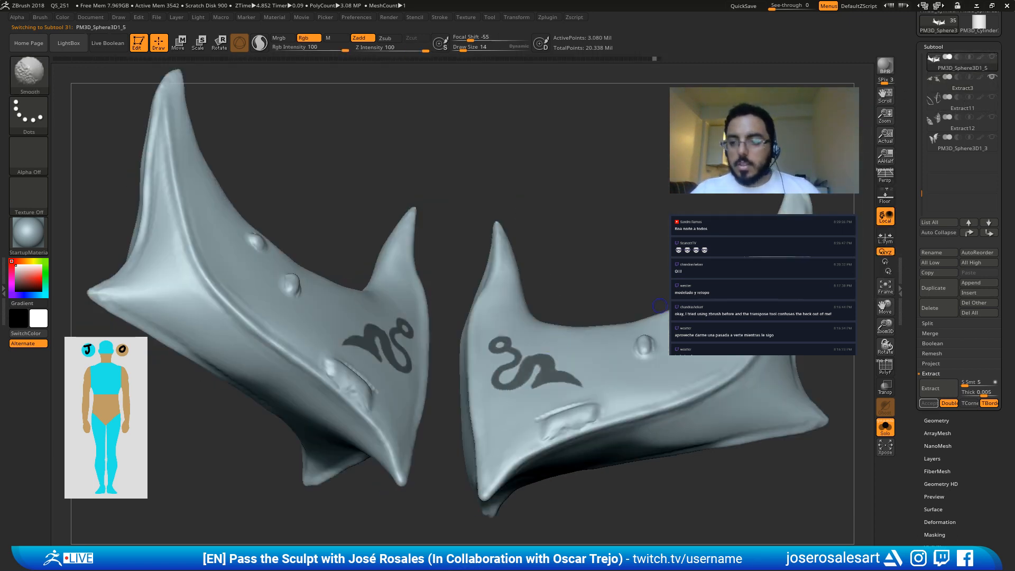
pyautogui.moveTo(526, 384)
pyautogui.mouseDown(button='right')
pyautogui.moveTo(523, 431)
pyautogui.moveTo(630, 357)
pyautogui.moveTo(502, 454)
pyautogui.moveTo(482, 401)
pyautogui.moveTo(497, 390)
pyautogui.moveTo(569, 414)
pyautogui.mouseUp(button='right')
pyautogui.keyDown('alt'); pyautogui.click(542, 376); pyautogui.keyUp('alt')
pyautogui.click(885, 427)
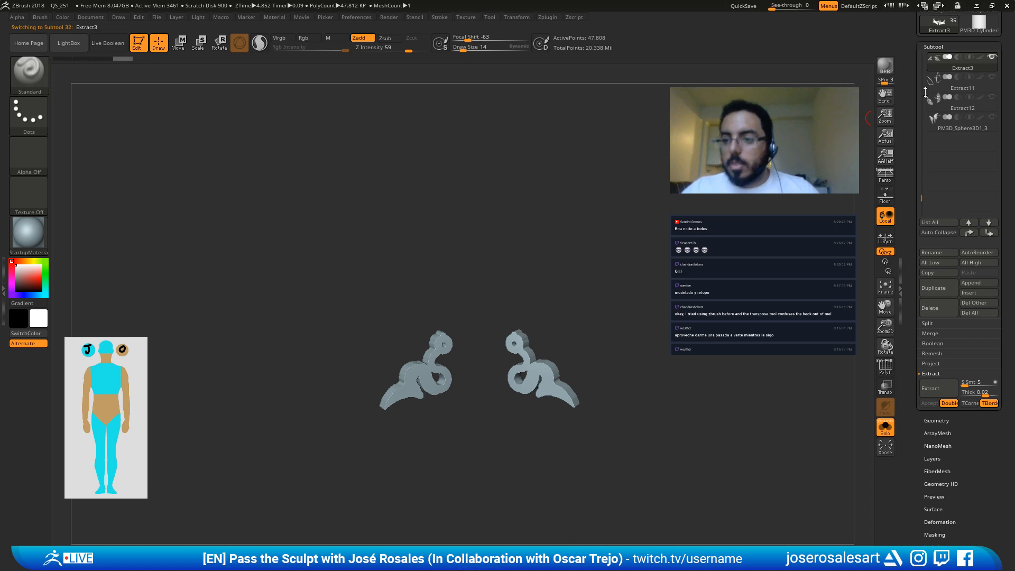
# Step: Delete the extracted emblem subtool from the subtool list
pyautogui.scroll(4, 921, 194)
pyautogui.click(935, 122)
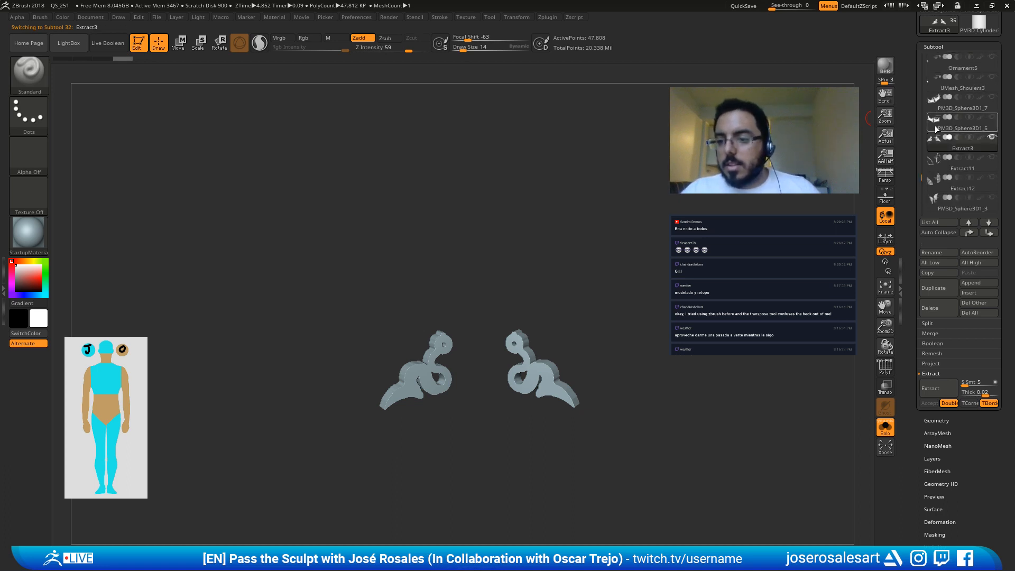
pyautogui.click(937, 148)
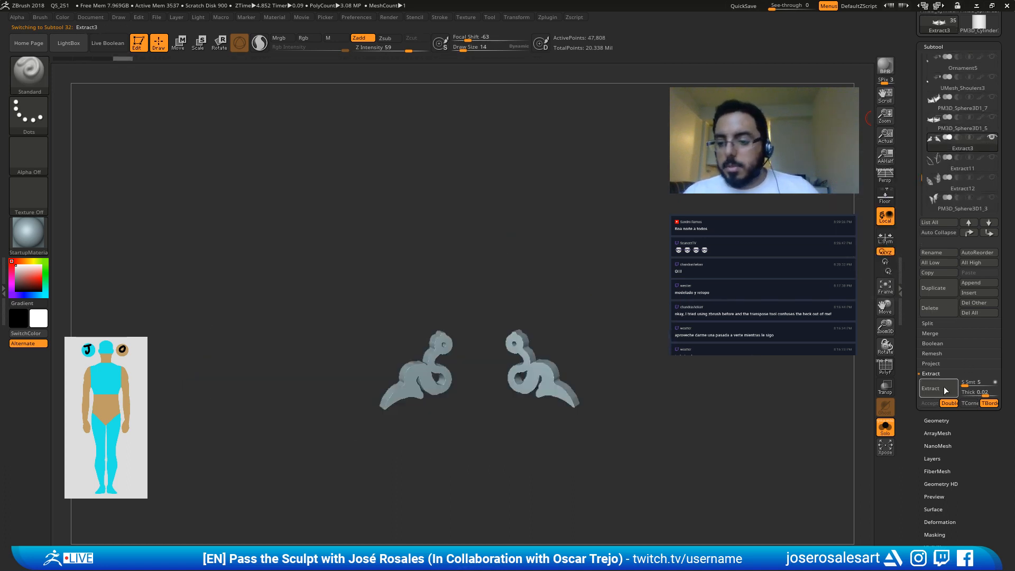
pyautogui.click(930, 307)
pyautogui.click(920, 339)
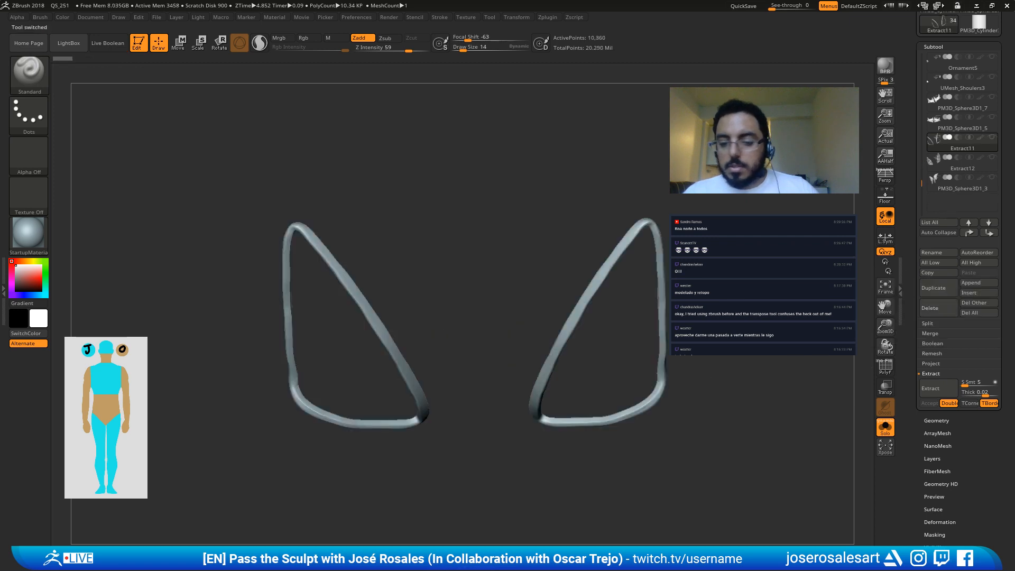
# Step: Clear the emblem mask from the thigh under-plate and make all the subtools visible again
pyautogui.click(926, 126)
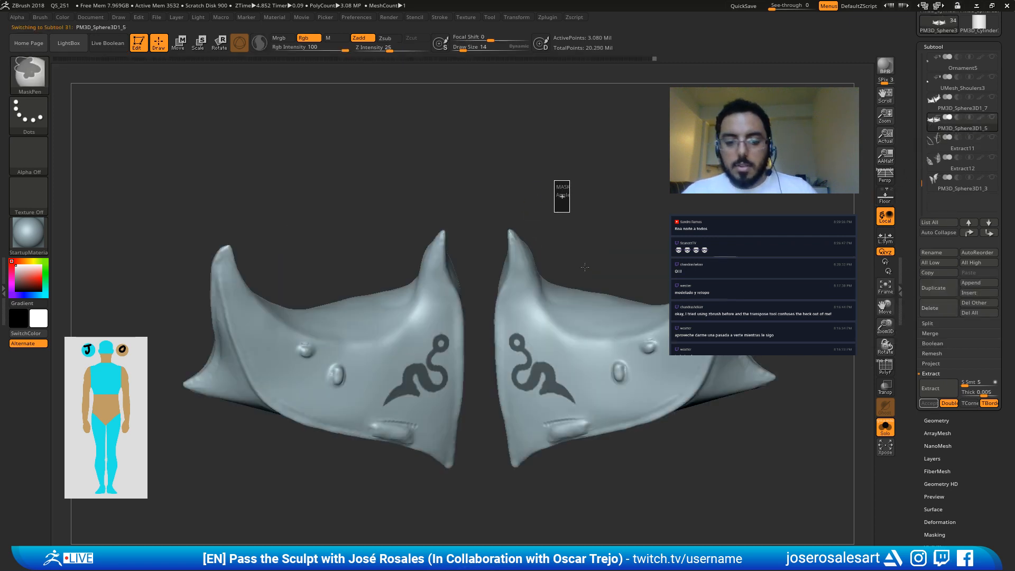
pyautogui.moveTo(568, 222); pyautogui.dragTo(594, 229)
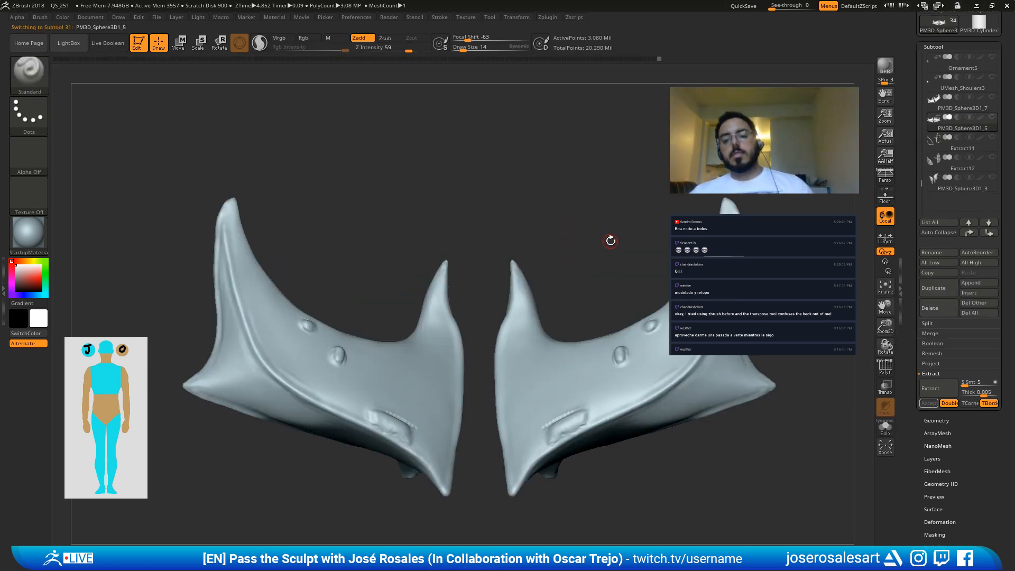
pyautogui.click(992, 98)
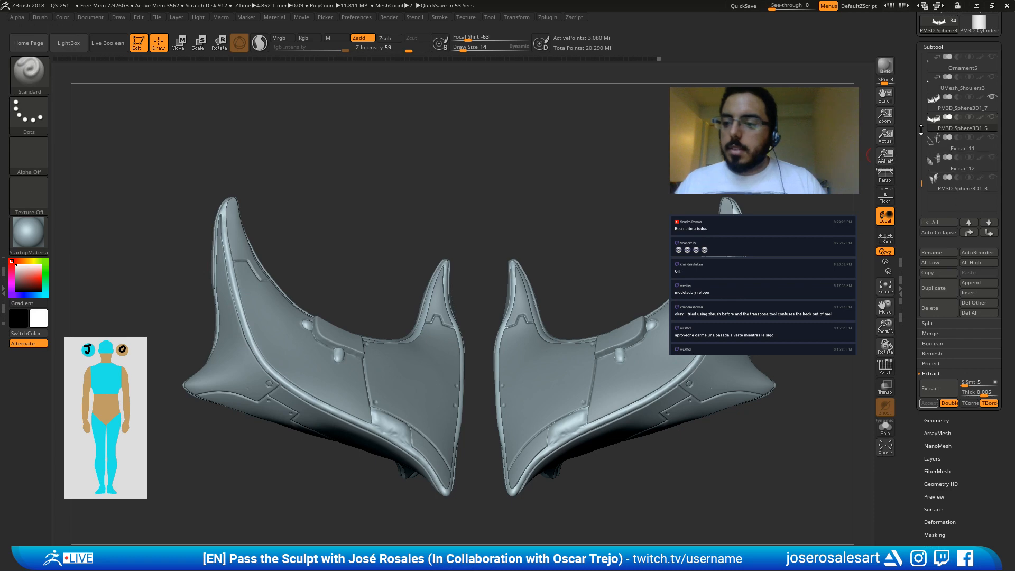
pyautogui.keyDown('shift'); pyautogui.click(992, 118); pyautogui.keyUp('shift')
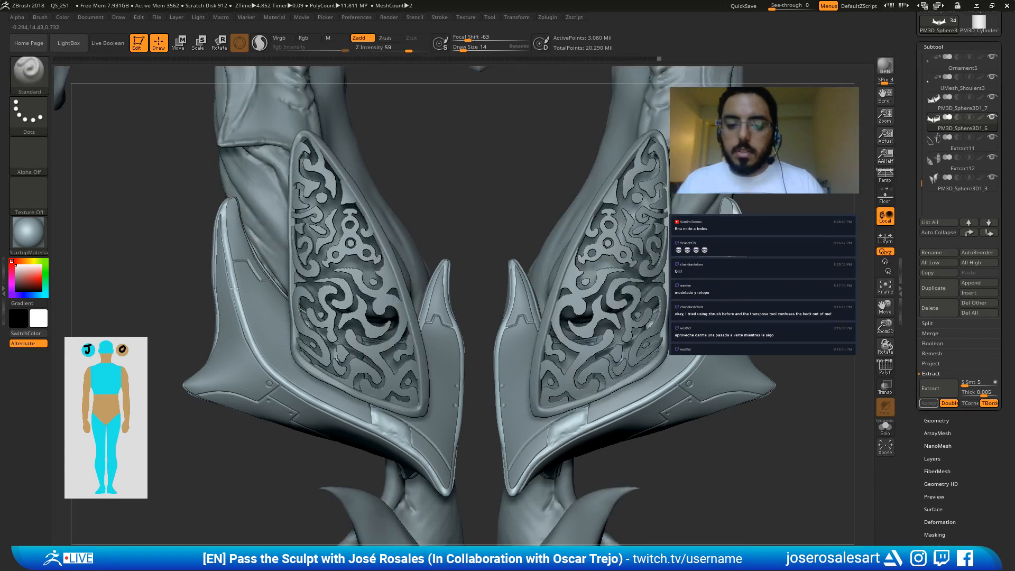
# Step: Isolate the pointed shin guards below the thigh armour and delete that subtool
pyautogui.keyDown('alt'); pyautogui.moveTo(480, 275); pyautogui.dragTo(484, 364); pyautogui.keyUp('alt')
pyautogui.keyDown('alt'); pyautogui.moveTo(532, 340); pyautogui.dragTo(464, 333); pyautogui.keyUp('alt')
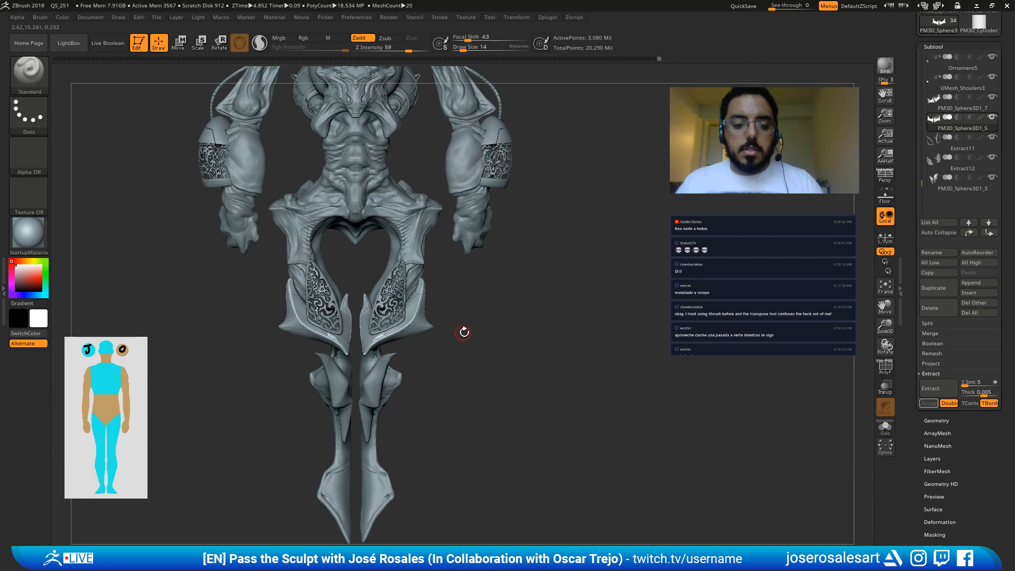
pyautogui.keyDown('alt'); pyautogui.moveTo(463, 332); pyautogui.dragTo(454, 406); pyautogui.keyUp('alt')
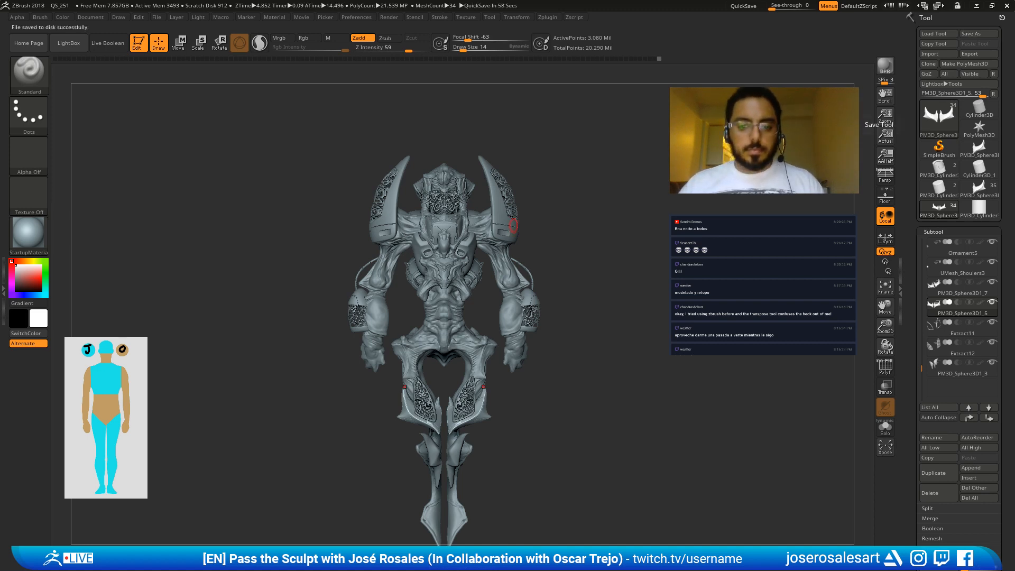
pyautogui.keyDown('alt'); pyautogui.moveTo(443, 526); pyautogui.dragTo(447, 429); pyautogui.keyUp('alt')
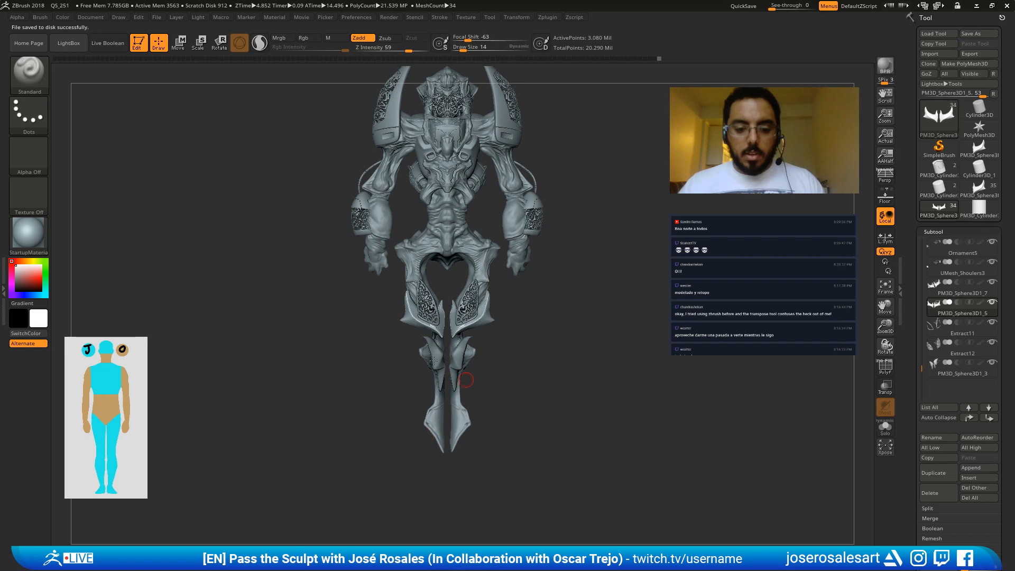
pyautogui.moveTo(466, 379); pyautogui.dragTo(439, 386, button='right')
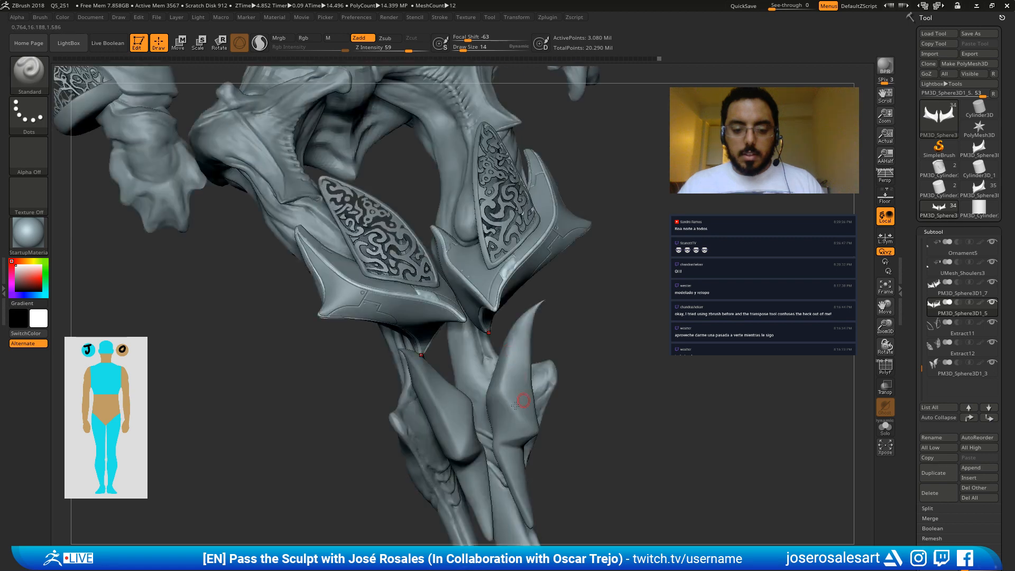
pyautogui.keyDown('shift'); pyautogui.moveTo(515, 405); pyautogui.dragTo(584, 160, button='right'); pyautogui.keyUp('shift')
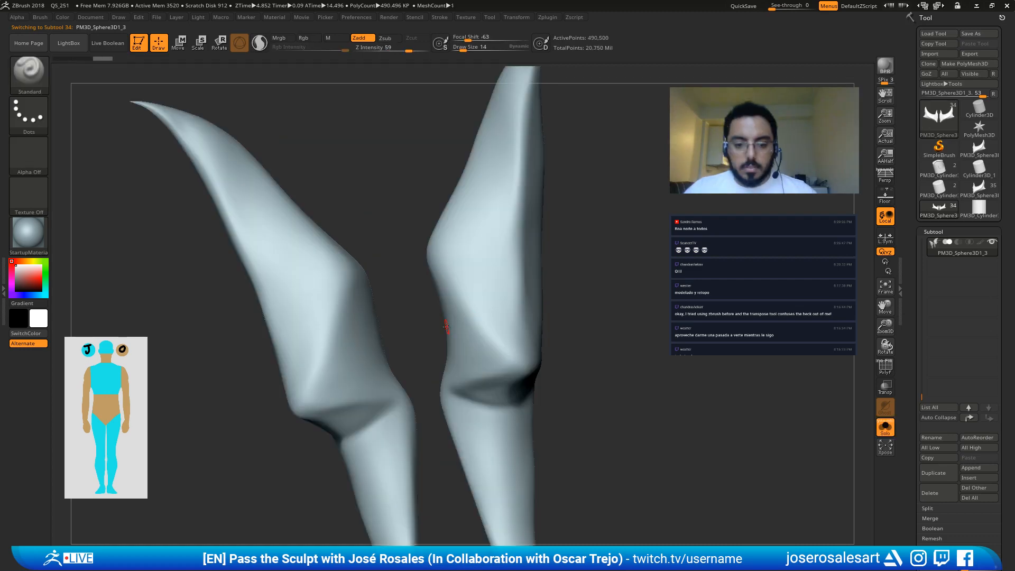
pyautogui.press('f')
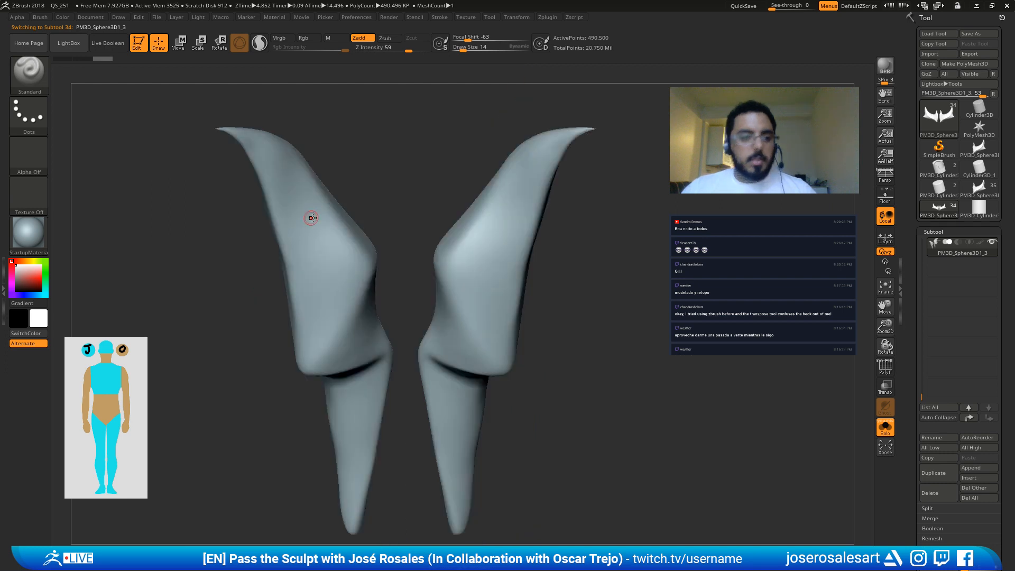
pyautogui.press('Delete')
pyautogui.click(291, 235)
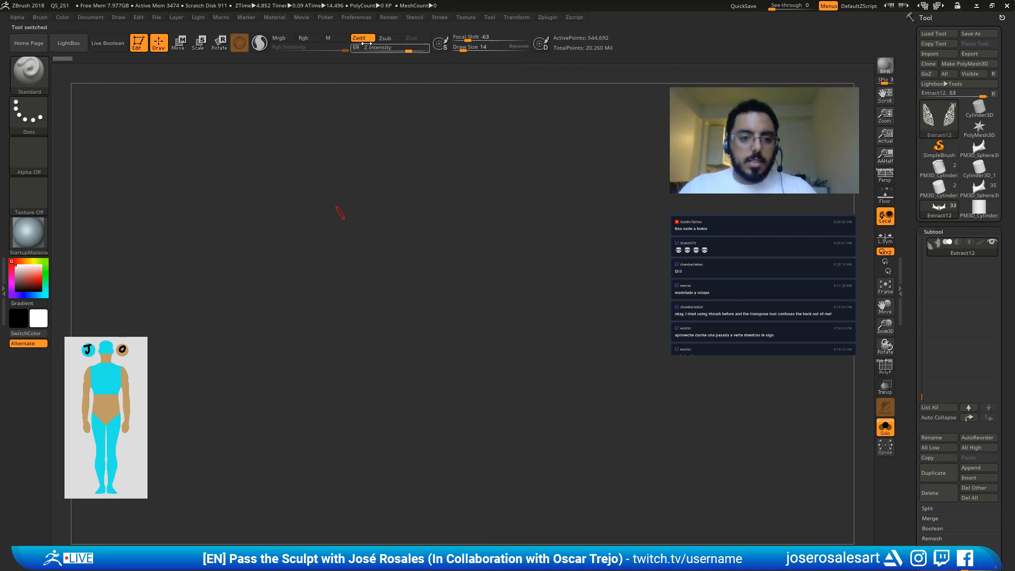
# Step: Select the low-resolution shin guards in the other 35-subtool version, return to the working tool and append them to it
pyautogui.press('ctrl')
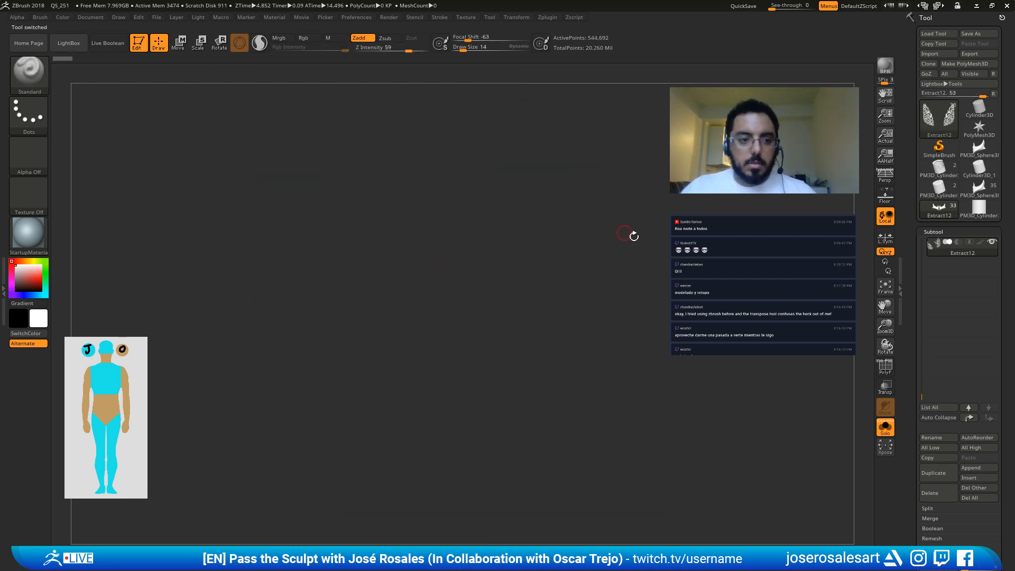
pyautogui.scroll(3, 932, 370)
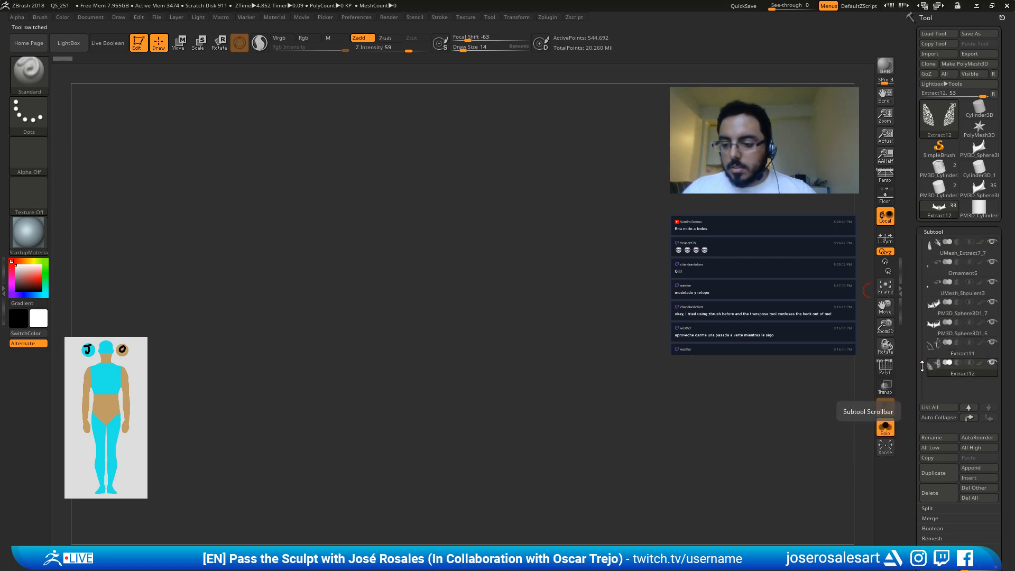
pyautogui.scroll(-1, 921, 367)
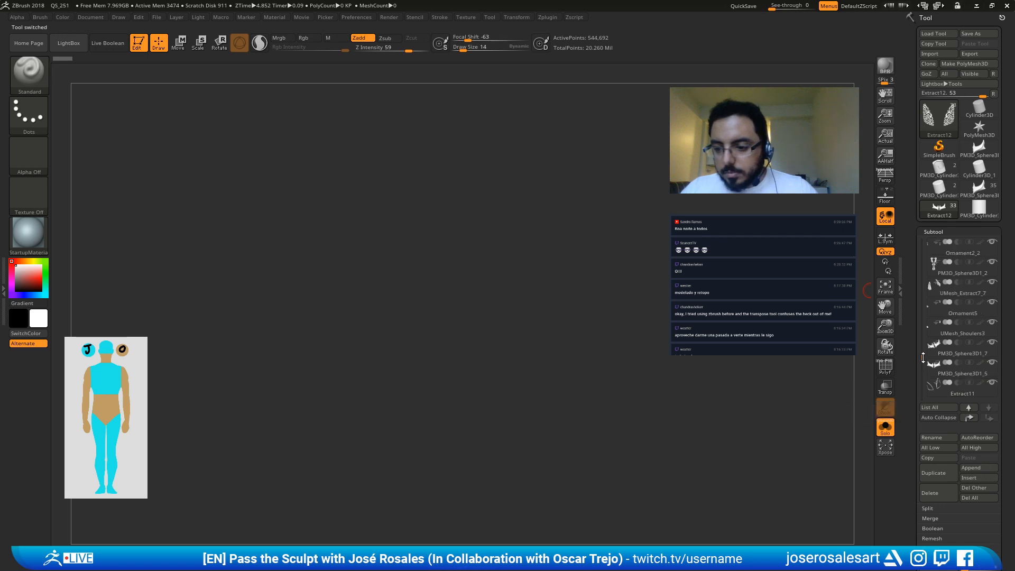
pyautogui.click(985, 188)
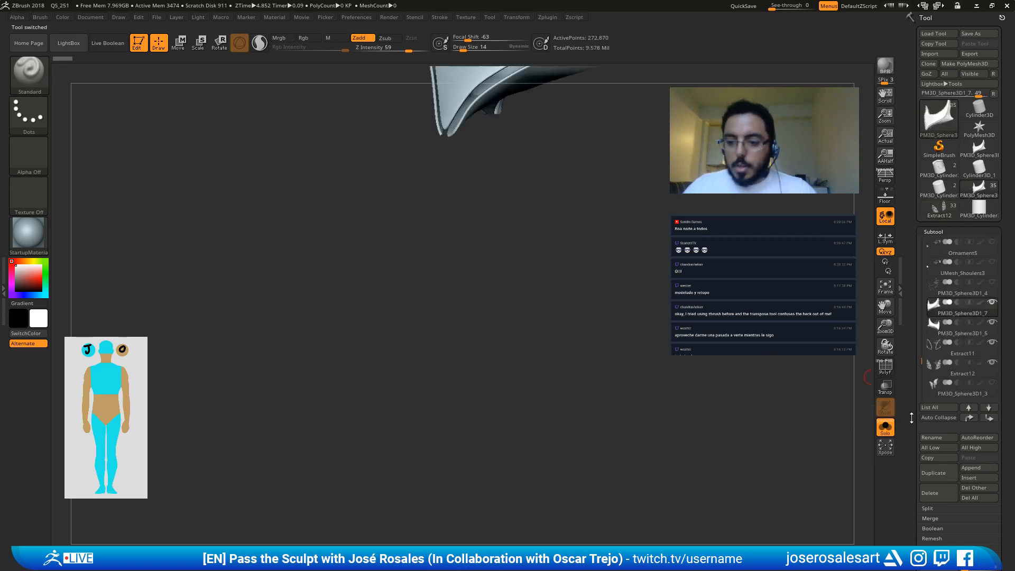
pyautogui.click(934, 391)
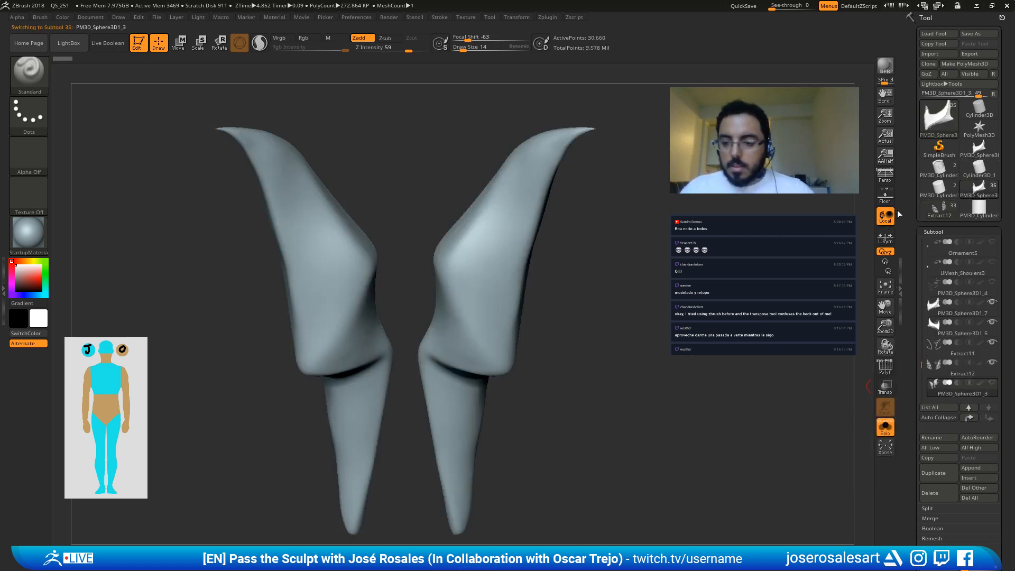
pyautogui.click(932, 218)
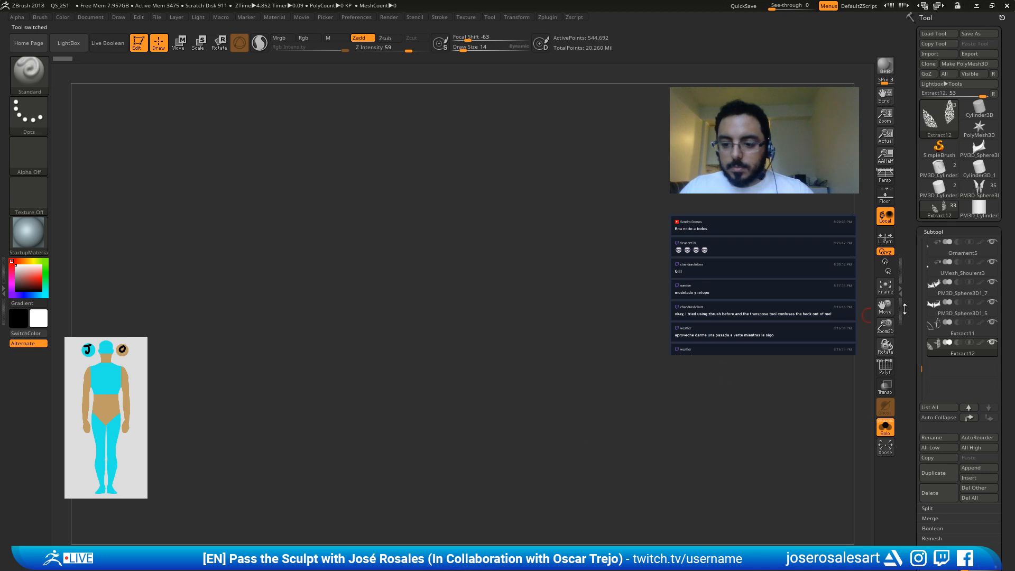
pyautogui.press('F1')
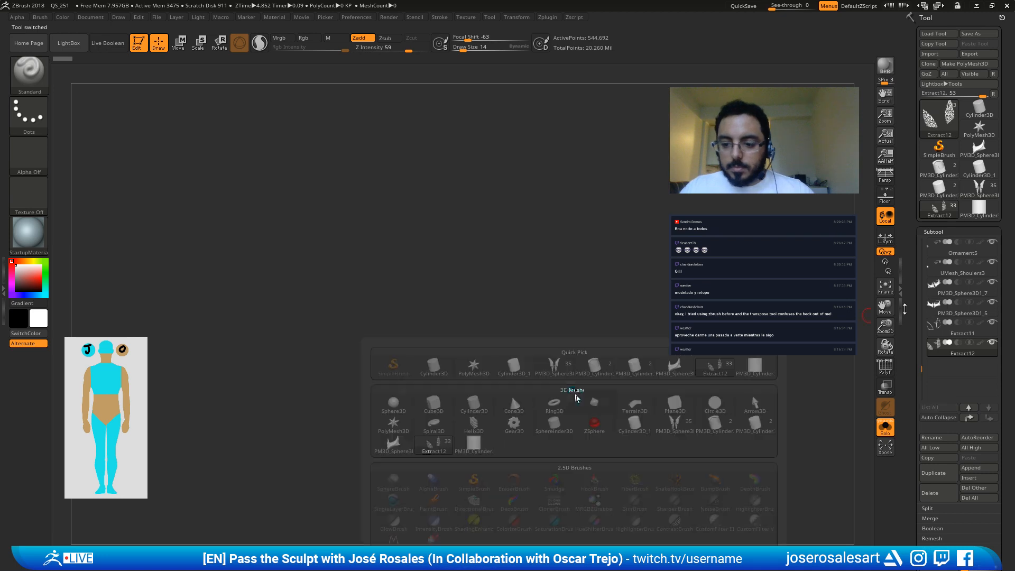
pyautogui.click(557, 369)
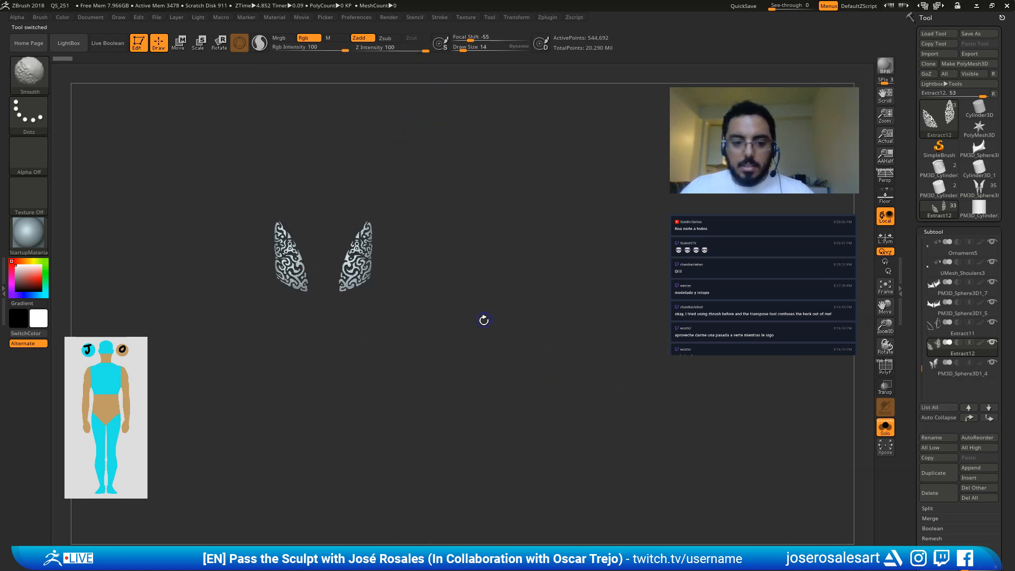
# Step: Select the appended shin guards on the figure, isolate them and subdivide the mesh three times
pyautogui.keyDown('shift'); pyautogui.moveTo(484, 319); pyautogui.dragTo(446, 354); pyautogui.keyUp('shift')
pyautogui.keyDown('alt'); pyautogui.moveTo(361, 407); pyautogui.dragTo(426, 358); pyautogui.keyUp('alt')
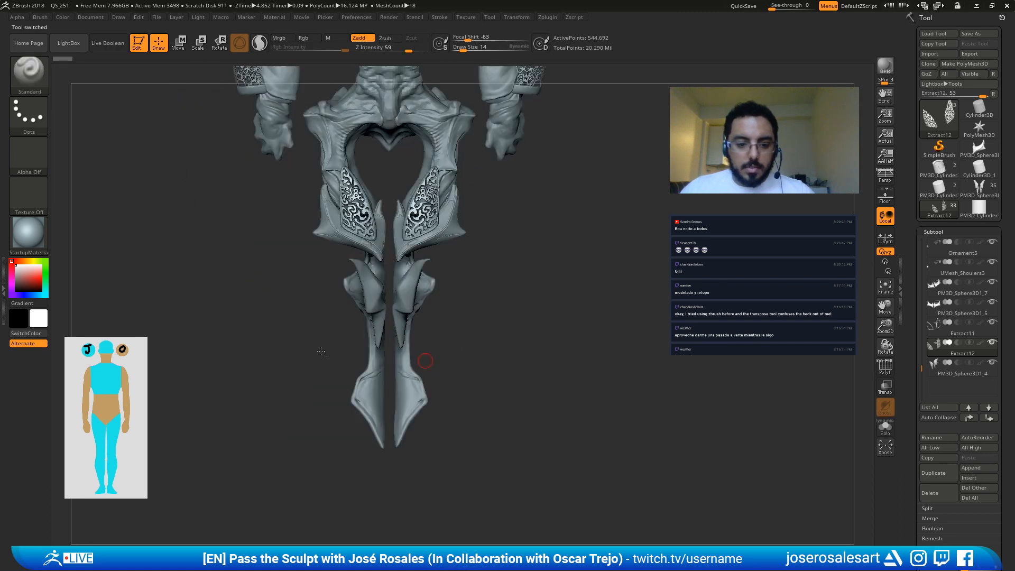
pyautogui.keyDown('alt'); pyautogui.click(408, 311); pyautogui.keyUp('alt')
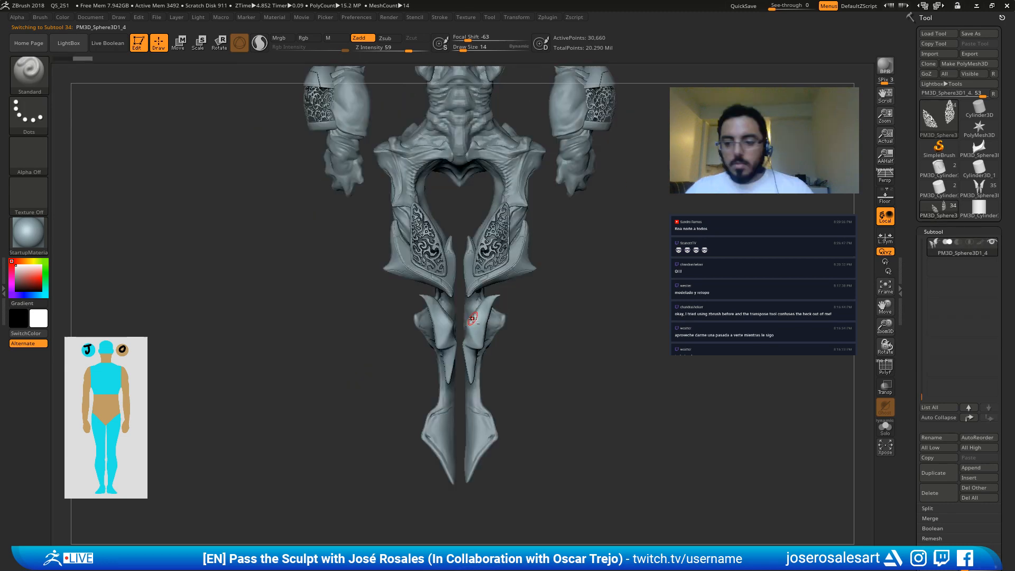
pyautogui.scroll(3, 472, 318)
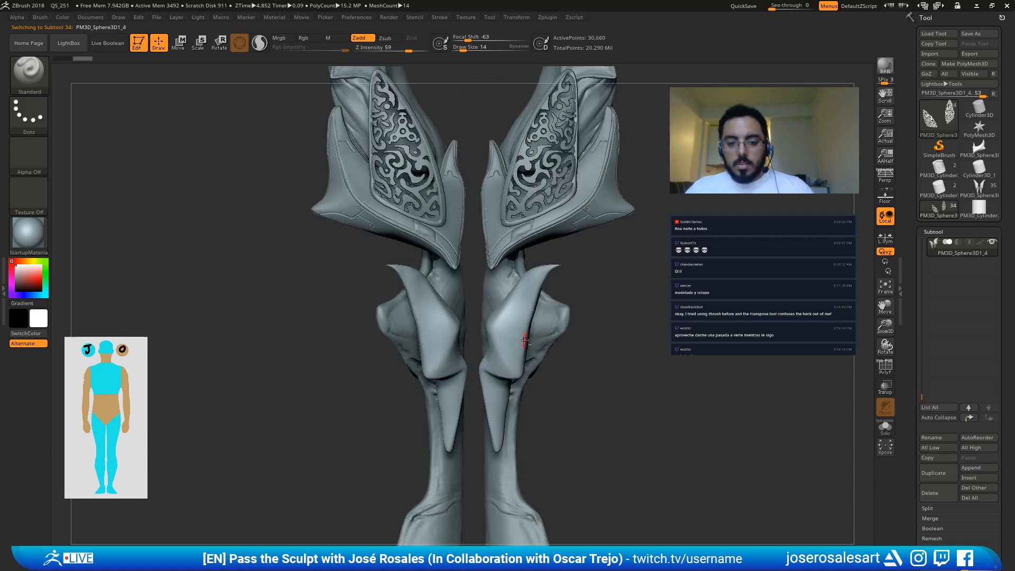
pyautogui.scroll(2, 524, 341)
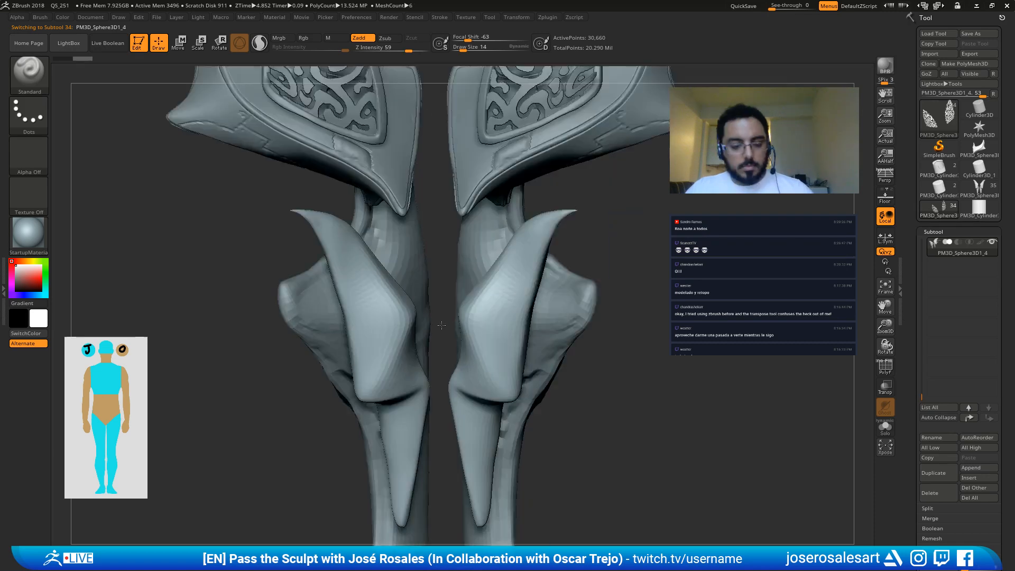
pyautogui.hotkey('ctrl', 'shift', 's')
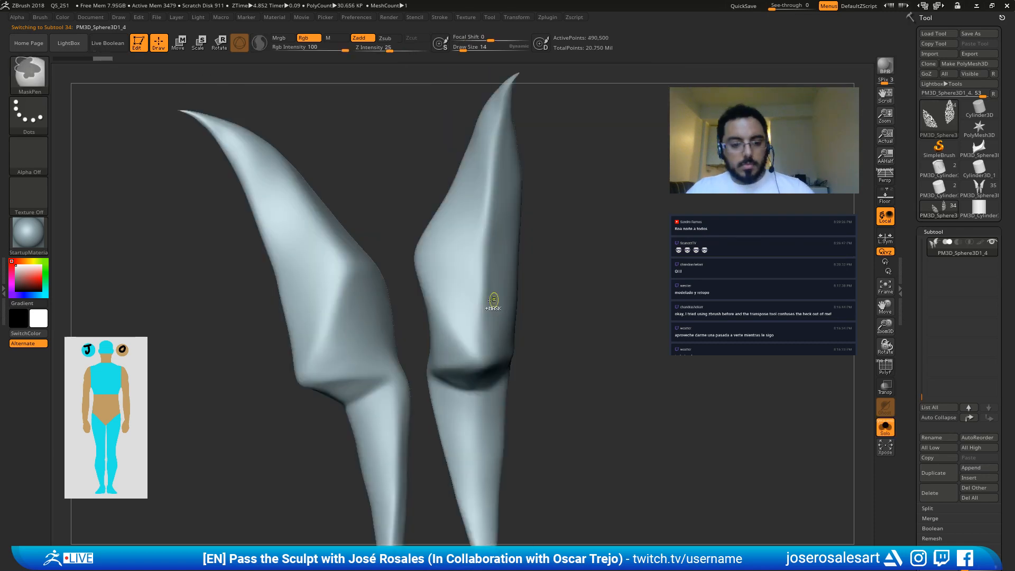
pyautogui.hotkey('ctrl', 'd')
pyautogui.moveTo(493, 300); pyautogui.dragTo(434, 327, button='right')
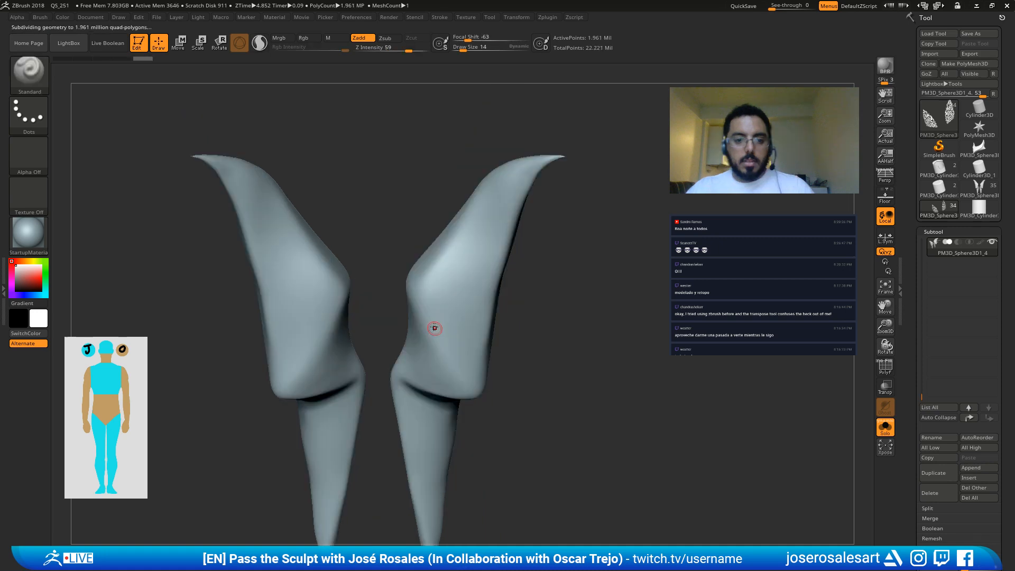
# Step: Set the Standard brush to paint colour only and try a dark stroke along the shin guard's ridge
pyautogui.click(359, 38)
pyautogui.click(309, 38)
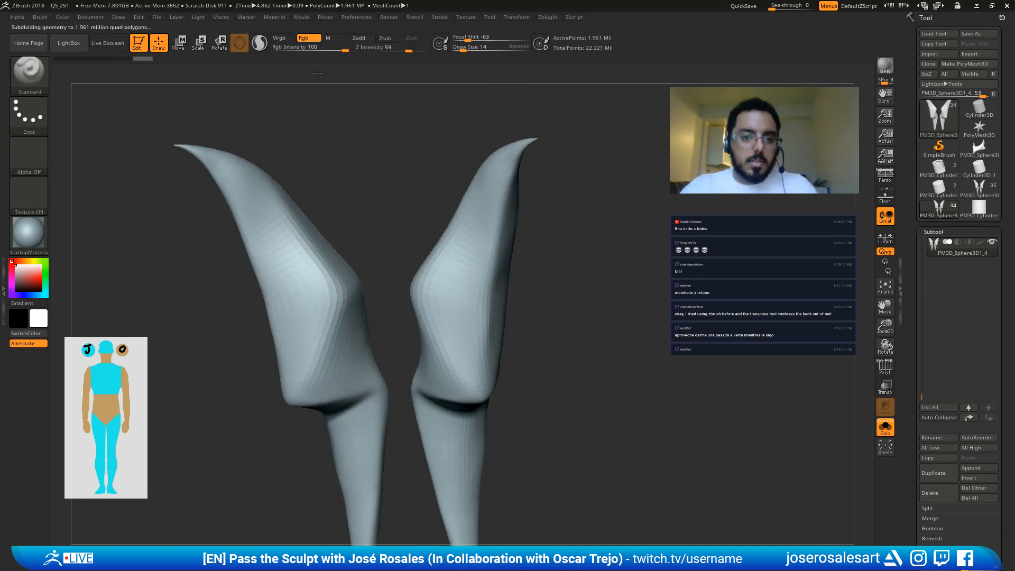
pyautogui.moveTo(316, 73)
pyautogui.mouseDown(button='right')
pyautogui.moveTo(489, 351)
pyautogui.moveTo(390, 274)
pyautogui.moveTo(370, 283)
pyautogui.mouseUp(button='right')
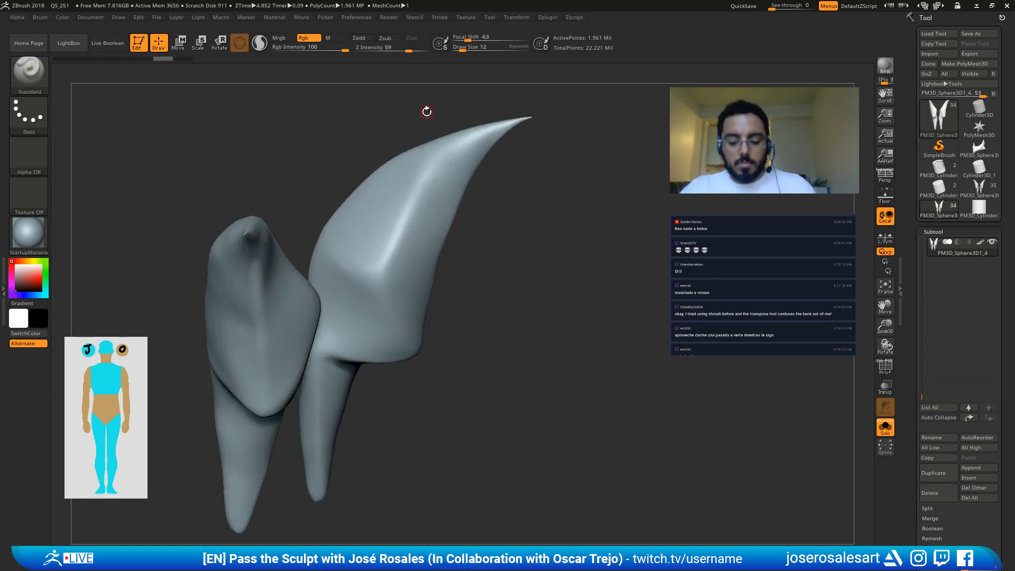
pyautogui.moveTo(377, 279); pyautogui.dragTo(423, 196)
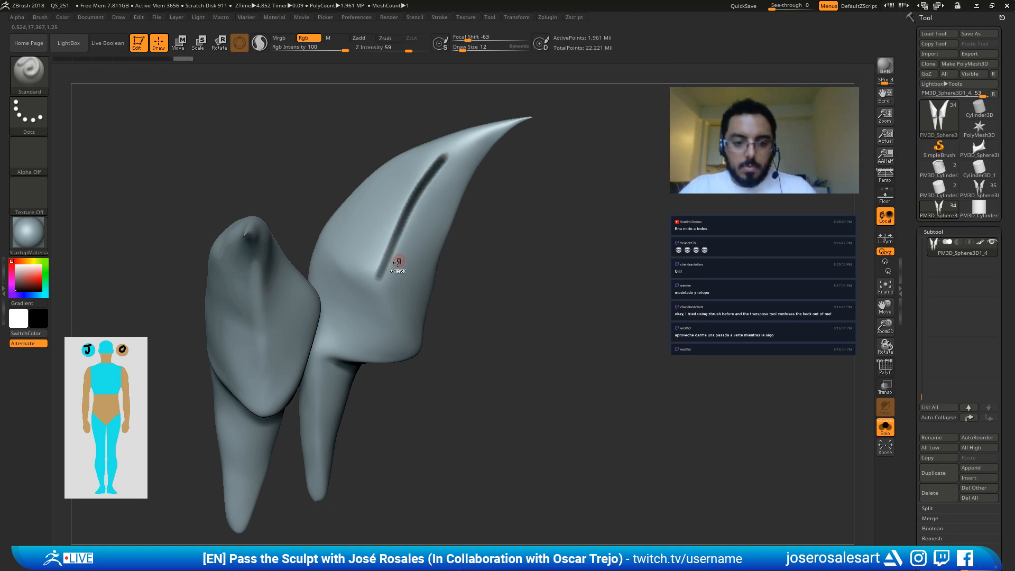
pyautogui.hotkey('ctrl', 'z')
# Step: Turn on dynamic brush sizing and set the Draw Size to 21
pyautogui.press('s')
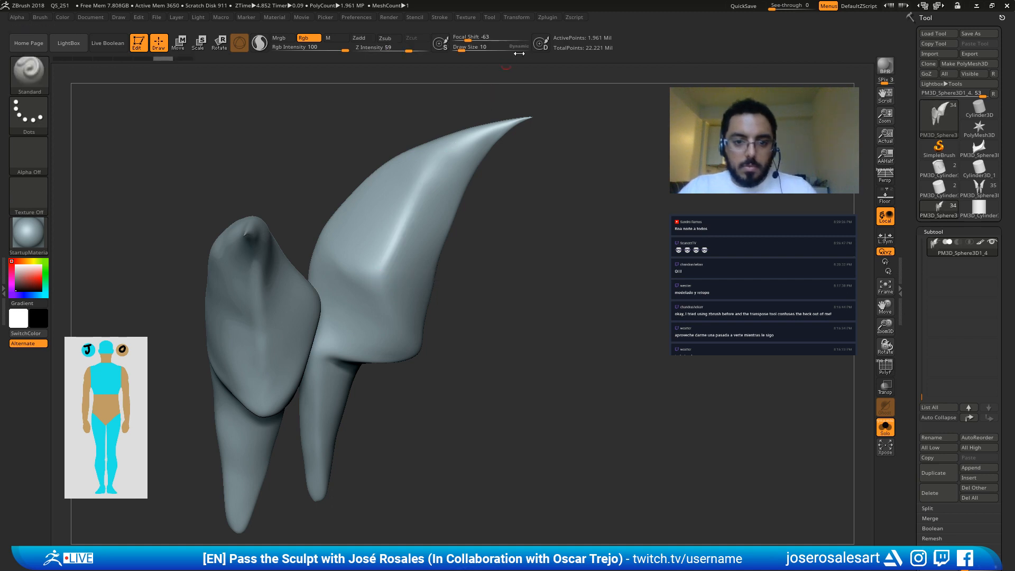
pyautogui.moveTo(462, 48); pyautogui.dragTo(517, 47)
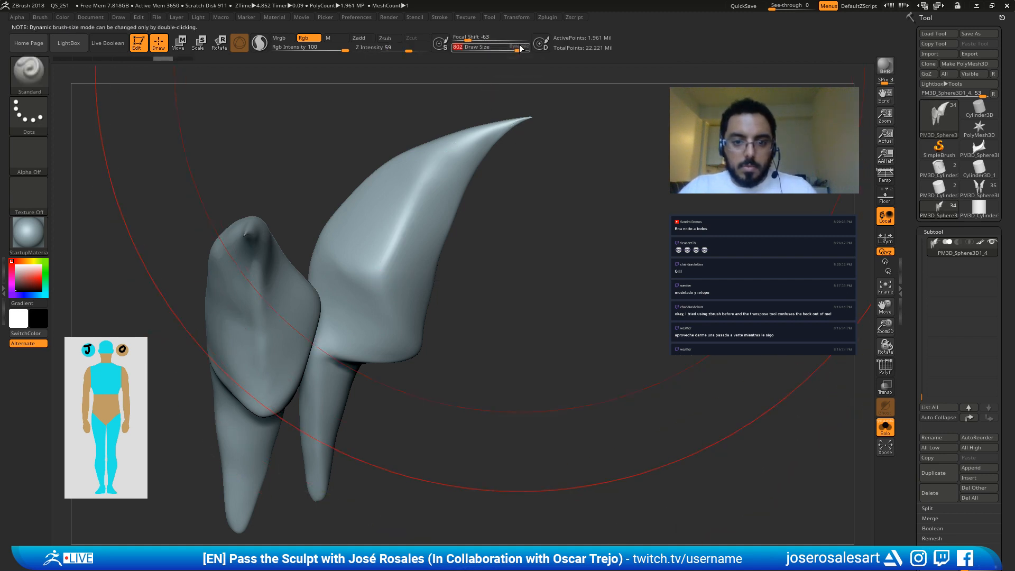
pyautogui.press('s')
pyautogui.moveTo(519, 176); pyautogui.dragTo(466, 194)
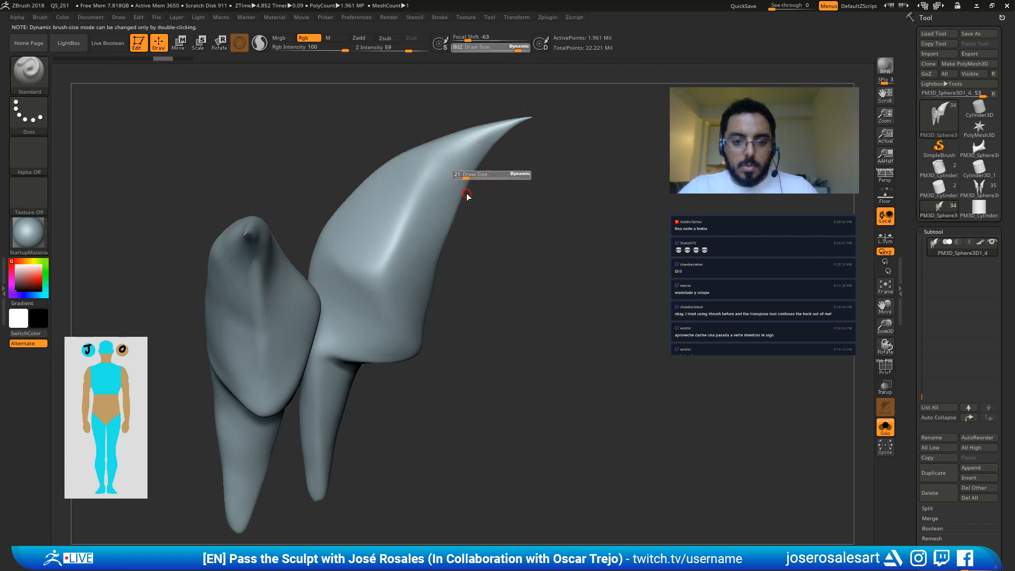
# Step: Try a long black line along the shin guard's ridge up to its pointed tip
pyautogui.moveTo(373, 284)
pyautogui.mouseDown()
pyautogui.moveTo(433, 165)
pyautogui.moveTo(471, 135)
pyautogui.moveTo(540, 113)
pyautogui.mouseUp()
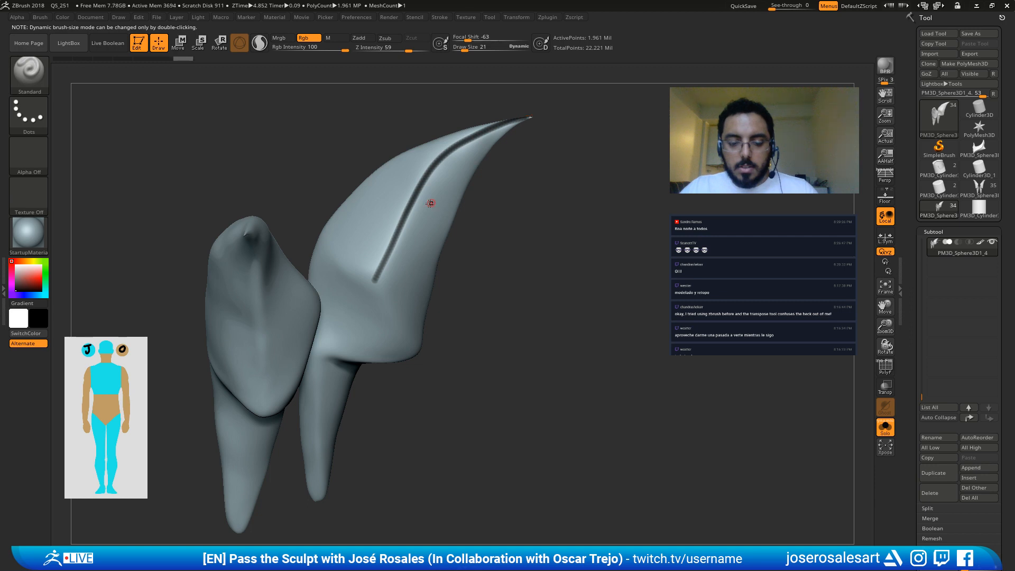
pyautogui.hotkey('ctrl', 'z')
pyautogui.hotkey('ctrl', 'z')
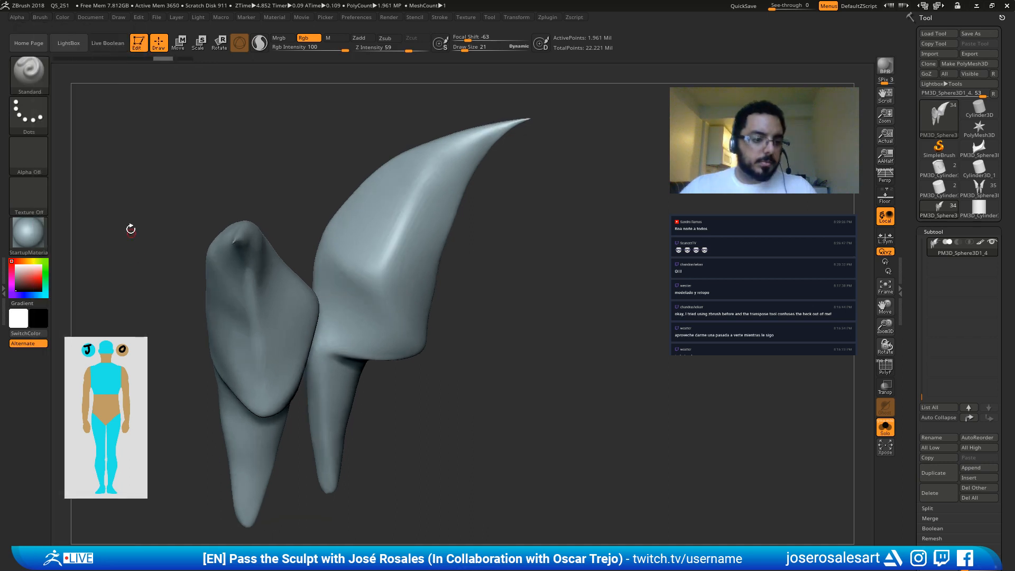
# Step: Reset the Standard brush to its defaults, disable Zadd and enable Rgb so it paints colour only
pyautogui.click(40, 18)
pyautogui.click(71, 89)
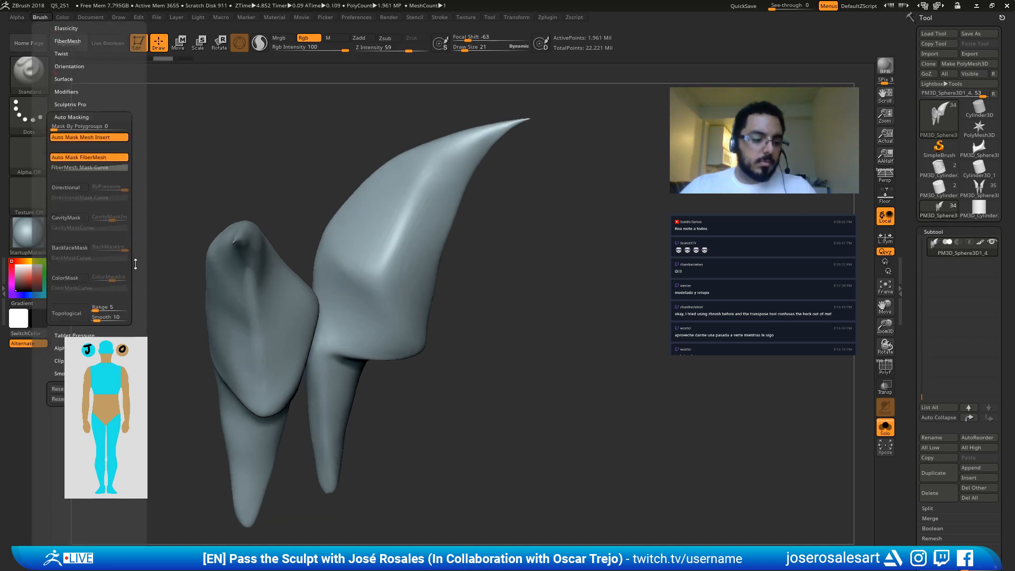
pyautogui.click(59, 362)
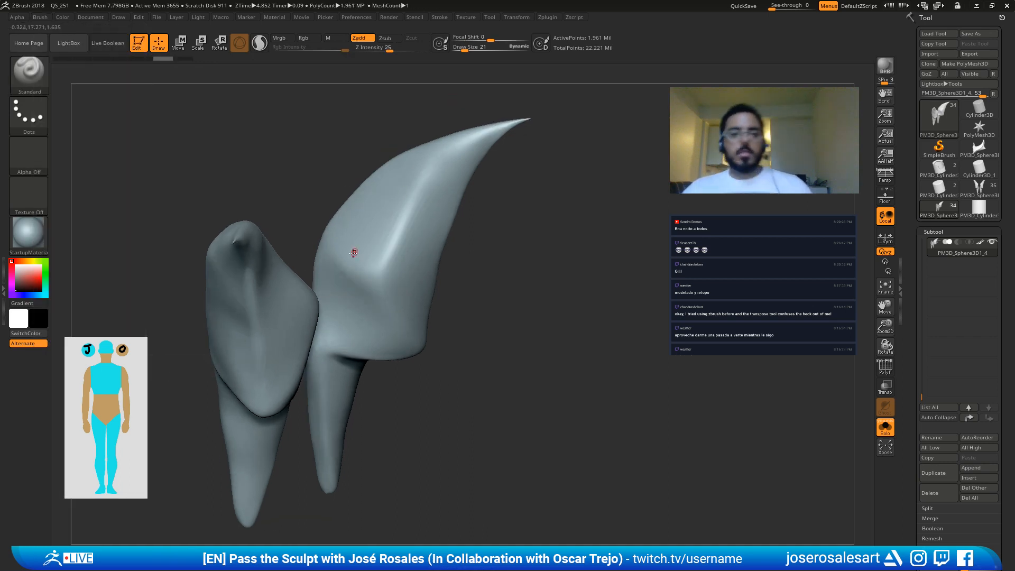
pyautogui.click(360, 37)
pyautogui.click(305, 38)
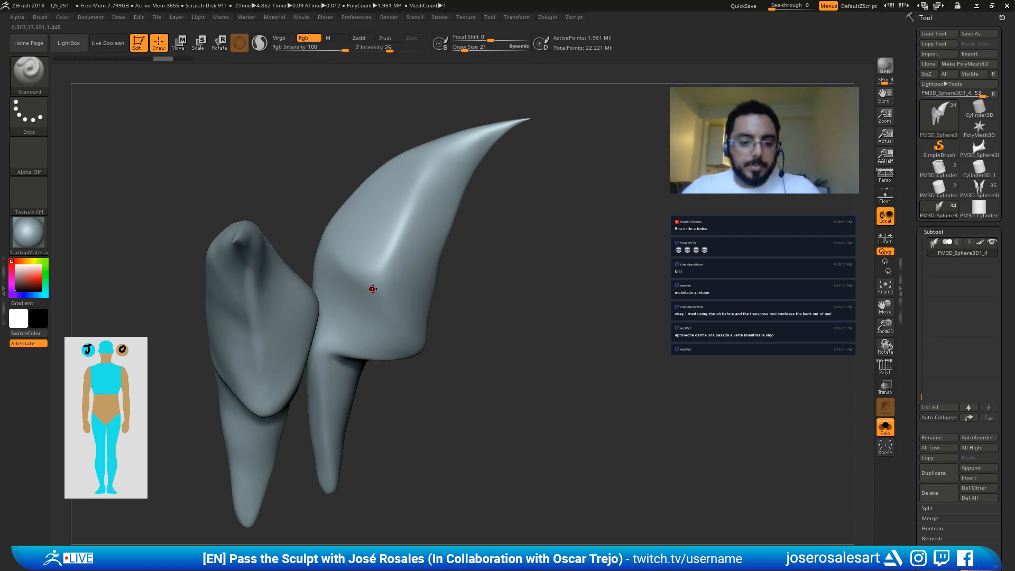
# Step: Try short black test strokes on the lower part of the shin guard's ridge
pyautogui.moveTo(374, 284); pyautogui.dragTo(417, 205)
pyautogui.hotkey('ctrl', 'z')
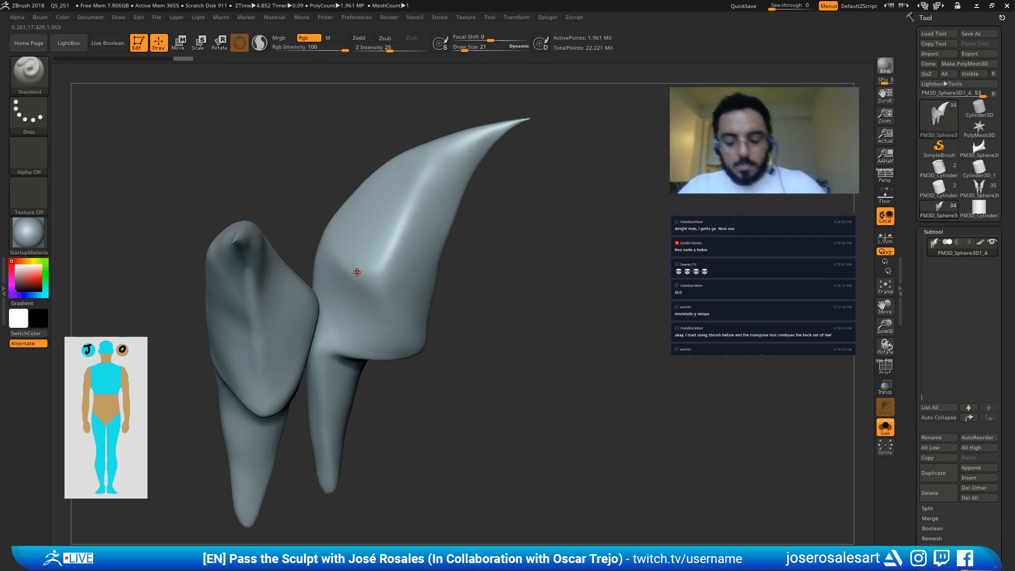
pyautogui.moveTo(378, 282); pyautogui.dragTo(416, 201)
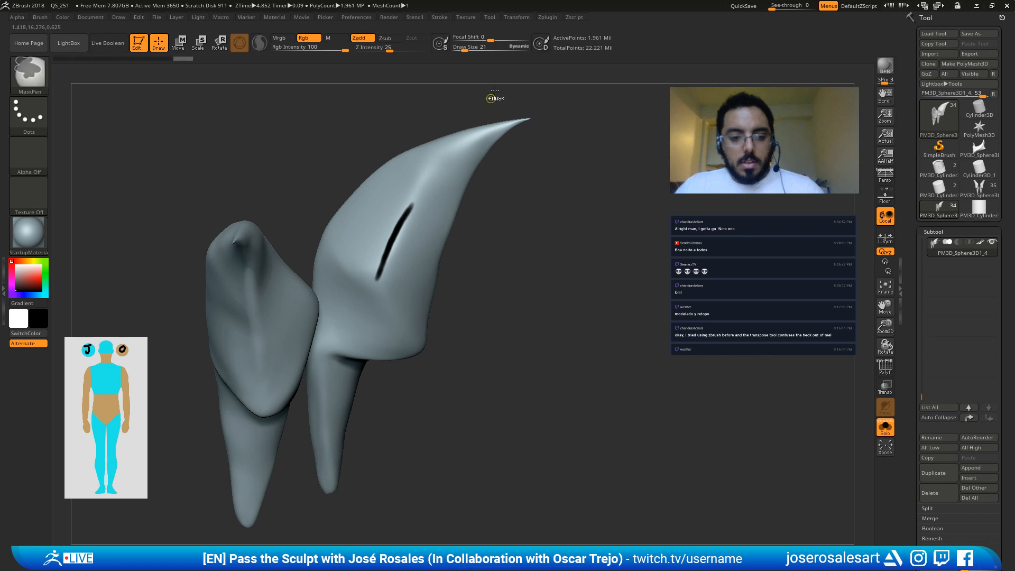
pyautogui.hotkey('ctrl', 'z')
# Step: Use LazyMouse with a LazyRadius of 54 for the painting brush
pyautogui.click(440, 17)
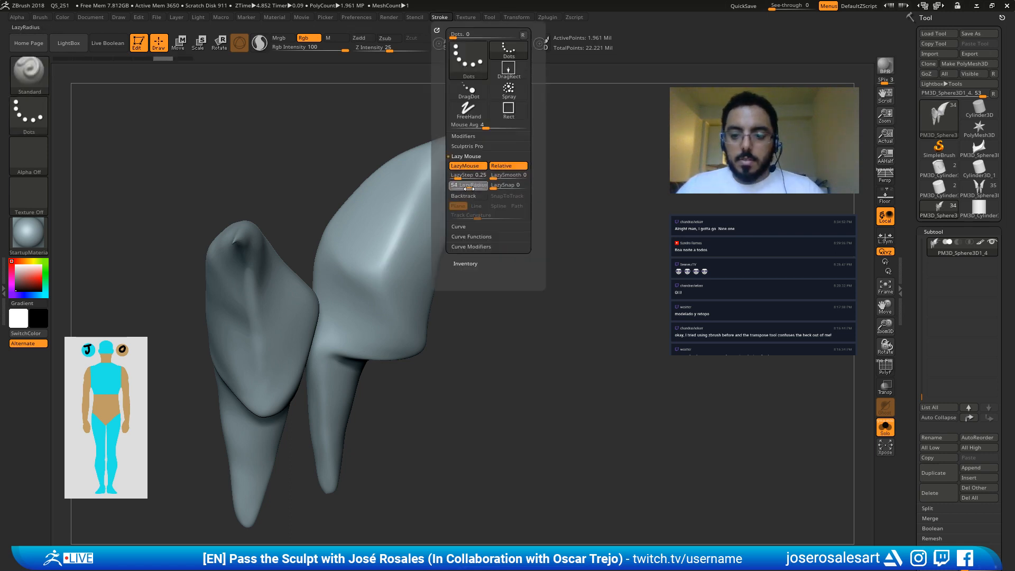
pyautogui.moveTo(427, 313); pyautogui.dragTo(397, 275, button='right')
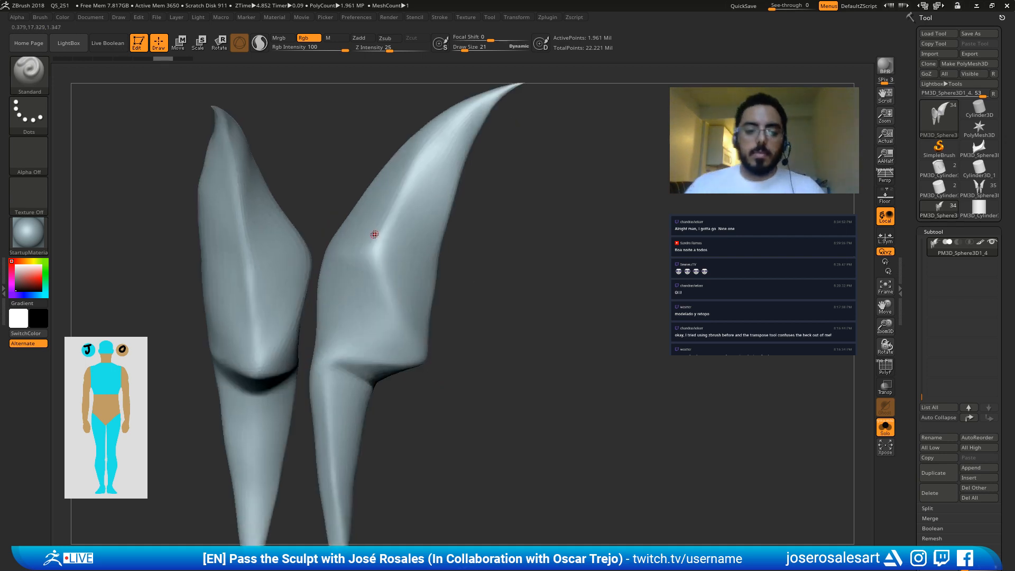
pyautogui.keyDown('alt'); pyautogui.moveTo(351, 232); pyautogui.dragTo(338, 358, button='right'); pyautogui.keyUp('alt')
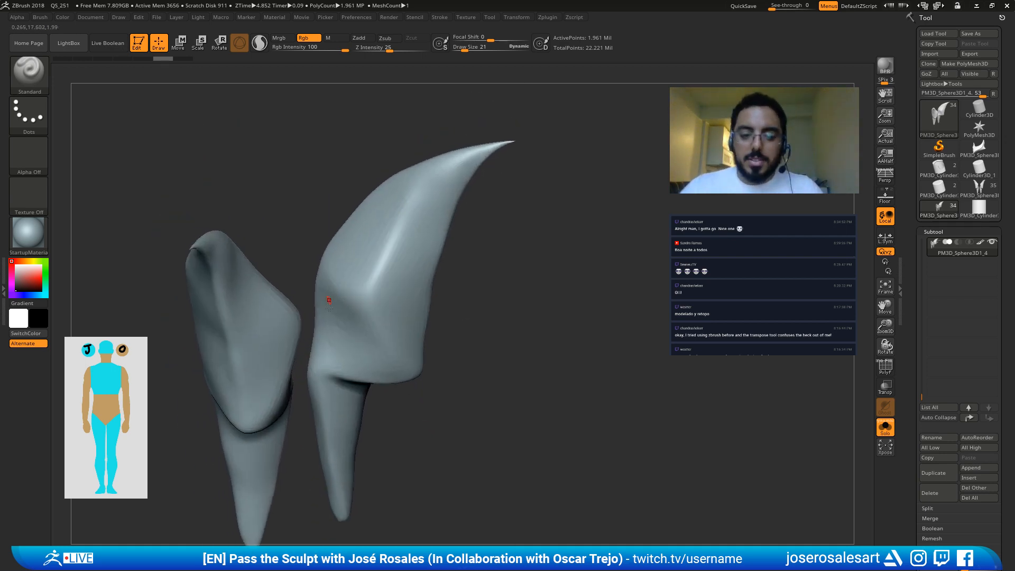
pyautogui.moveTo(338, 294); pyautogui.dragTo(409, 280, button='right')
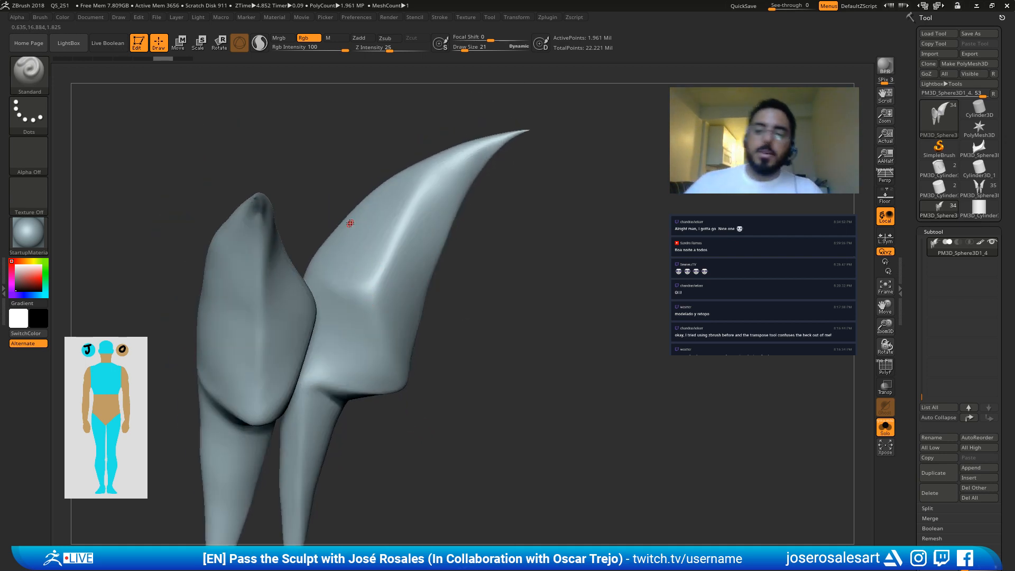
pyautogui.moveTo(309, 275)
pyautogui.mouseDown(button='right')
pyautogui.moveTo(312, 393)
pyautogui.moveTo(279, 422)
pyautogui.moveTo(255, 410)
pyautogui.moveTo(322, 417)
pyautogui.mouseUp(button='right')
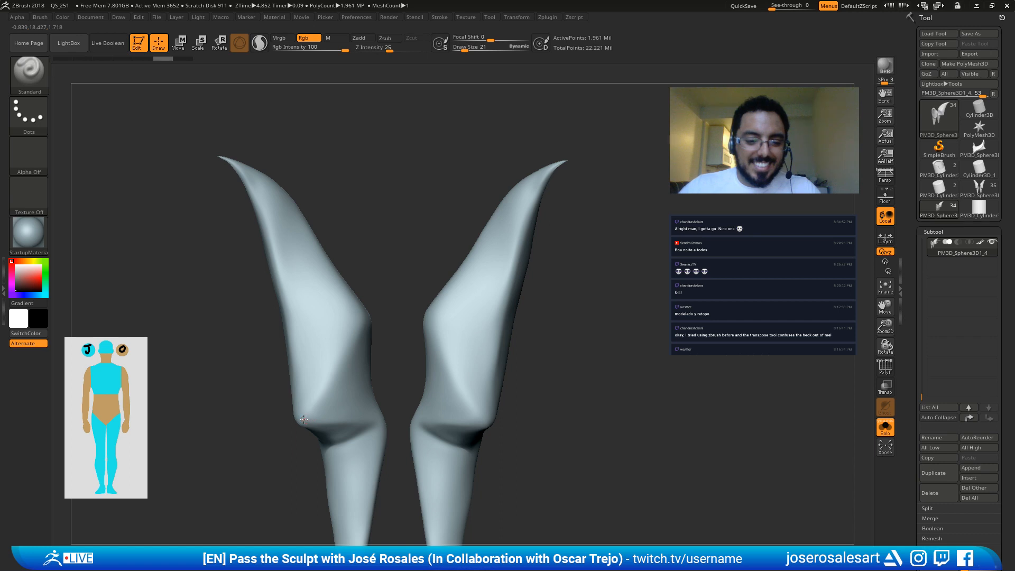
# Step: Try a line from the outer corner of the flared ledge up towards the guard's inner side
pyautogui.moveTo(305, 419)
pyautogui.mouseDown()
pyautogui.moveTo(344, 368)
pyautogui.moveTo(377, 290)
pyautogui.mouseUp()
pyautogui.moveTo(377, 290)
pyautogui.mouseDown(button='right')
pyautogui.moveTo(344, 302)
pyautogui.moveTo(340, 272)
pyautogui.mouseUp(button='right')
pyautogui.hotkey('ctrl', 'z')
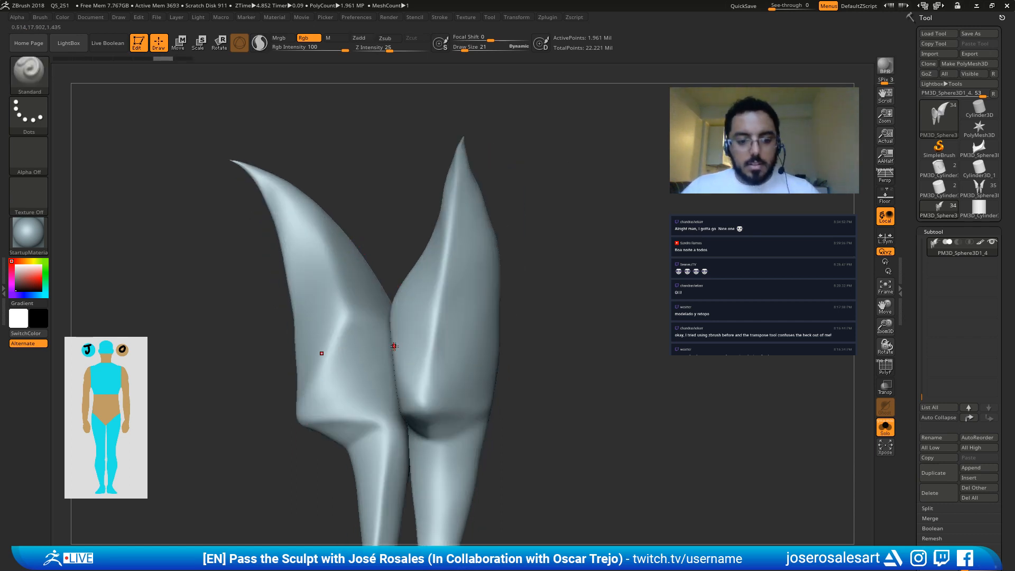
# Step: Try black lines along the upper and lower edges of the underside below the shin guards' flared ledge
pyautogui.moveTo(389, 344); pyautogui.dragTo(449, 339, button='right')
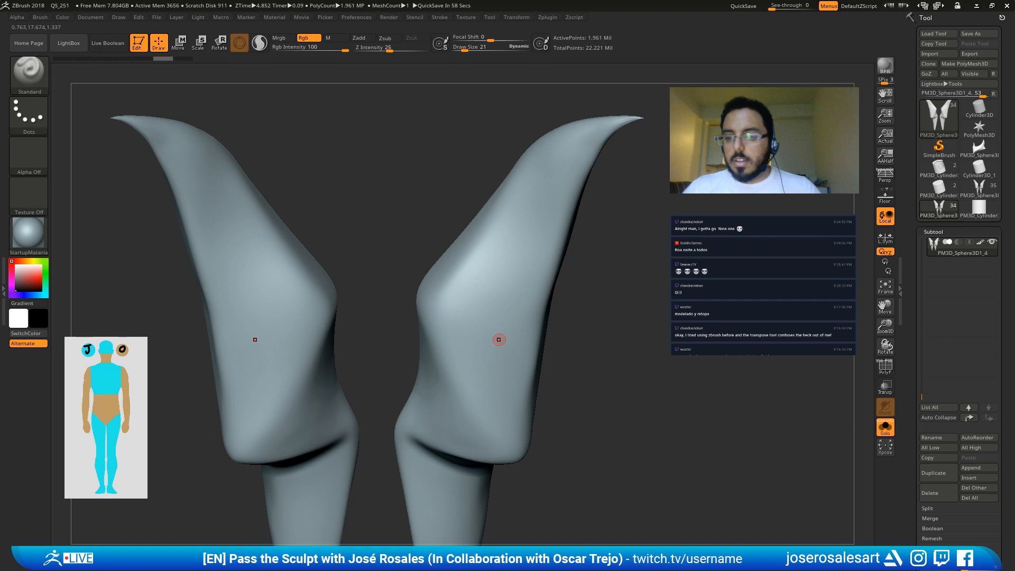
pyautogui.moveTo(498, 339); pyautogui.dragTo(330, 394, button='right')
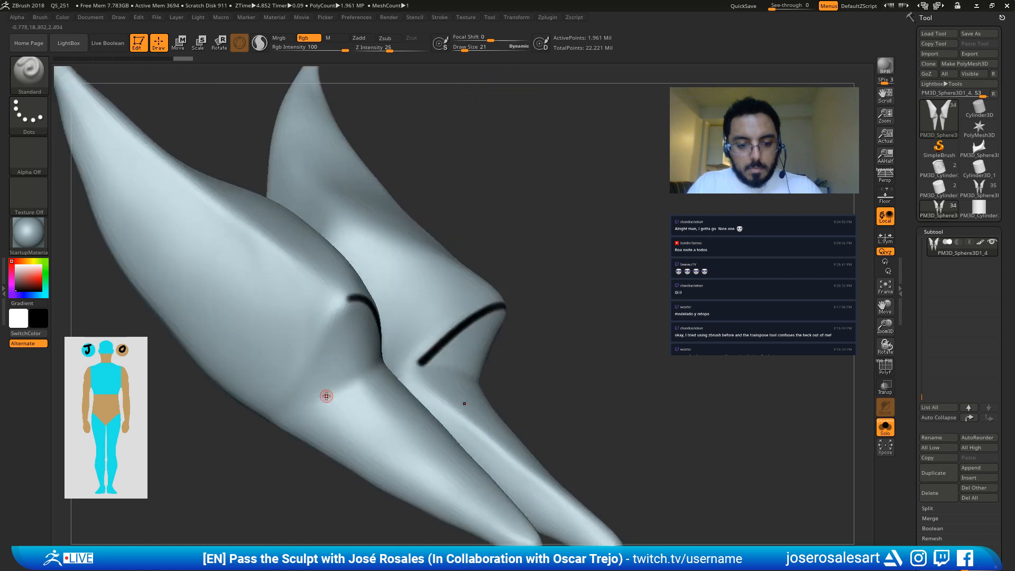
pyautogui.moveTo(326, 396); pyautogui.dragTo(417, 347, button='right')
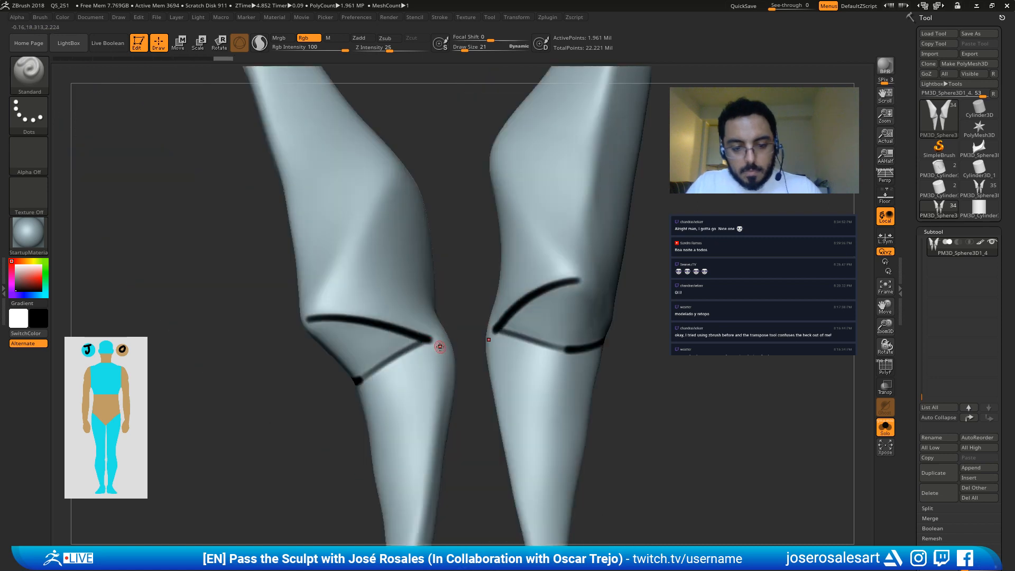
pyautogui.moveTo(428, 341); pyautogui.dragTo(352, 382)
pyautogui.press('ctrl')
pyautogui.hotkey('ctrl', 'z')
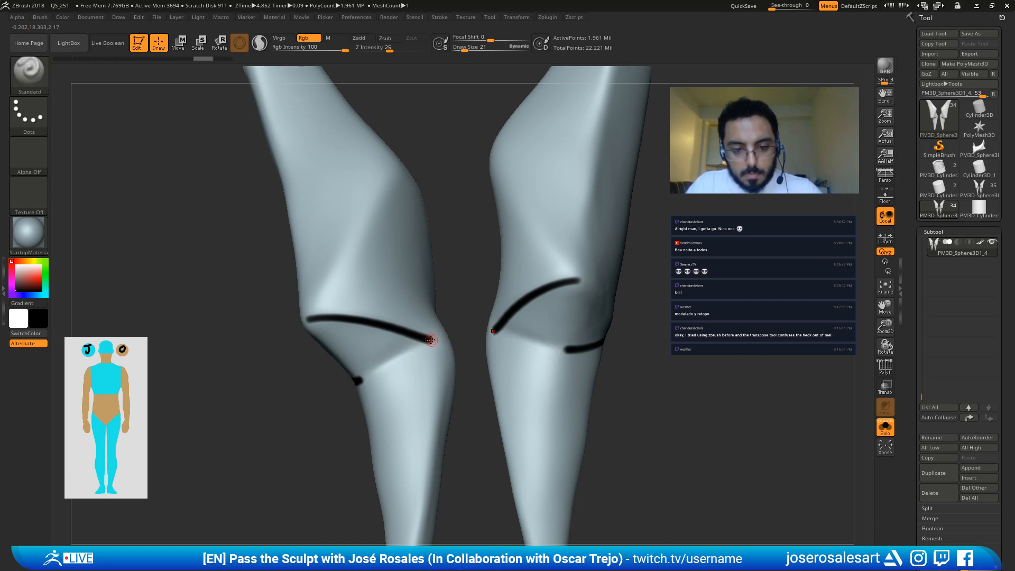
# Step: Try closing the thick triangular outline around the ledge's underside on both shin guards
pyautogui.moveTo(426, 340); pyautogui.dragTo(334, 393)
pyautogui.moveTo(304, 378)
pyautogui.mouseDown(button='right')
pyautogui.moveTo(345, 366)
pyautogui.moveTo(339, 307)
pyautogui.mouseUp(button='right')
pyautogui.moveTo(339, 304)
pyautogui.mouseDown()
pyautogui.moveTo(325, 336)
pyautogui.moveTo(235, 439)
pyautogui.moveTo(240, 428)
pyautogui.mouseUp()
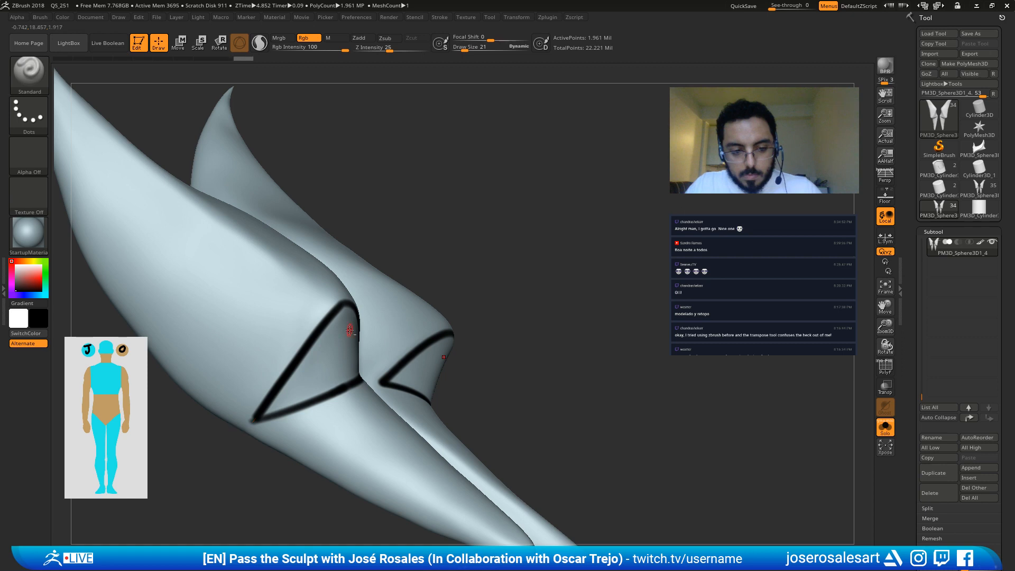
pyautogui.moveTo(349, 330); pyautogui.dragTo(379, 387, button='right')
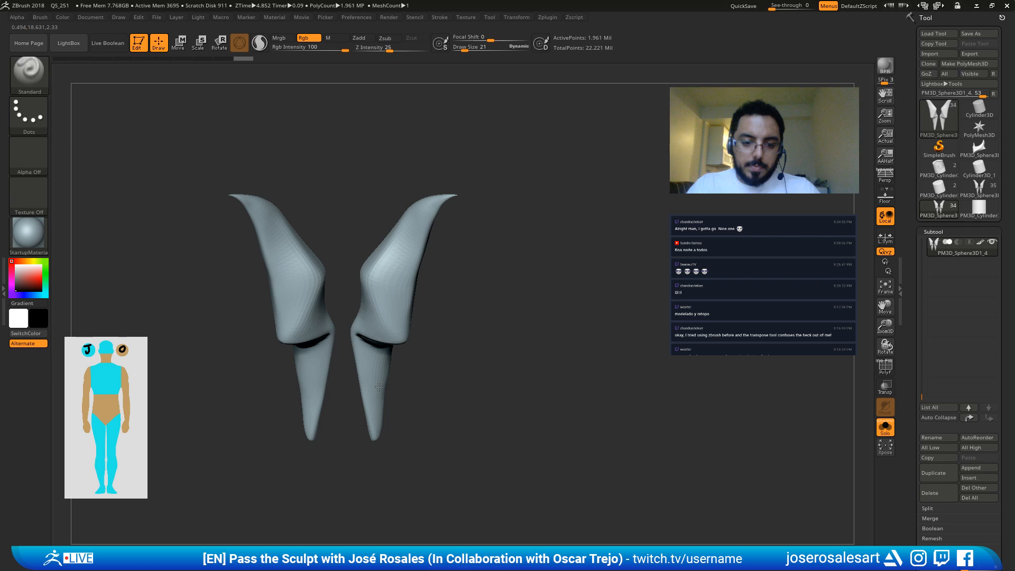
pyautogui.moveTo(378, 387); pyautogui.dragTo(421, 305, button='right')
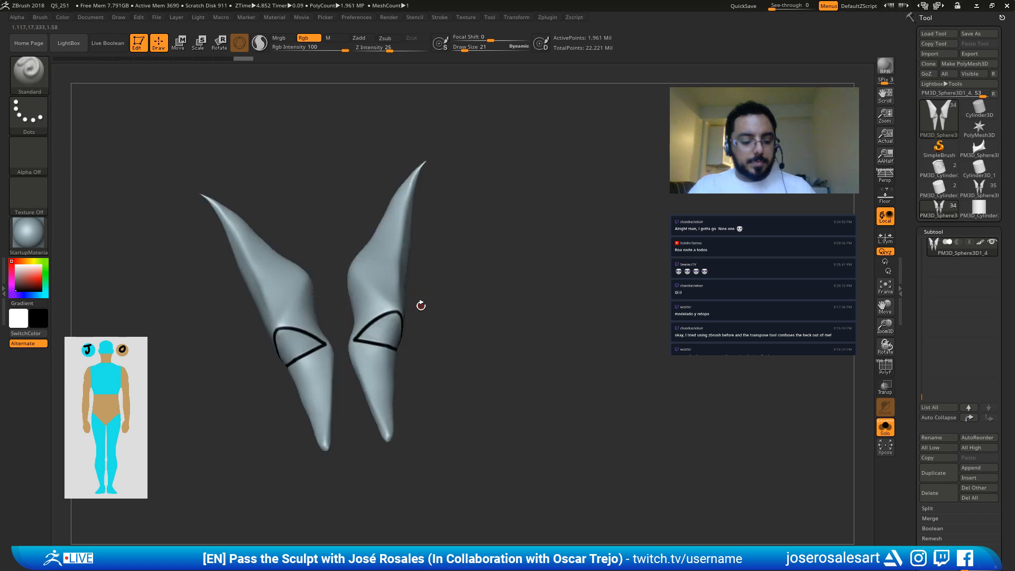
pyautogui.hotkey('ctrl', 'z')
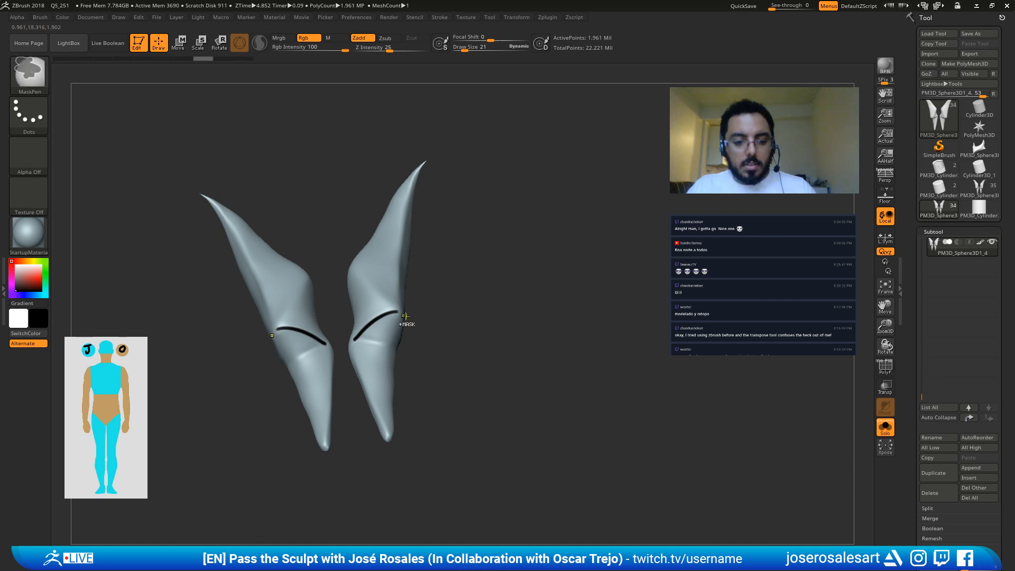
# Step: Reduce the Draw Size to 9 and paint a thin black line along the flared ledge's edge, around its corner
pyautogui.keyDown('ctrl'); pyautogui.moveTo(405, 316); pyautogui.dragTo(426, 305, button='right'); pyautogui.keyUp('ctrl')
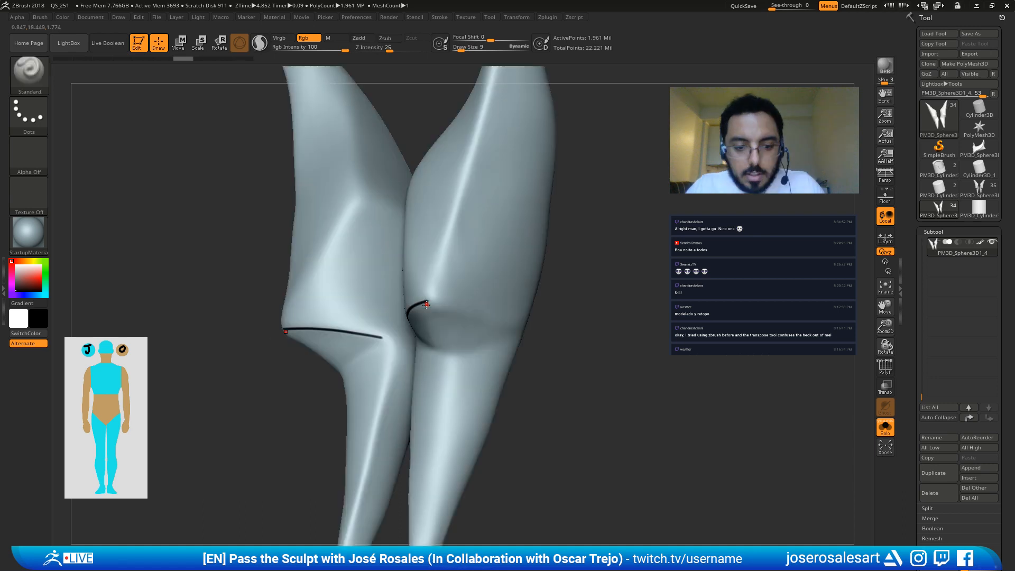
pyautogui.moveTo(427, 305); pyautogui.dragTo(540, 341)
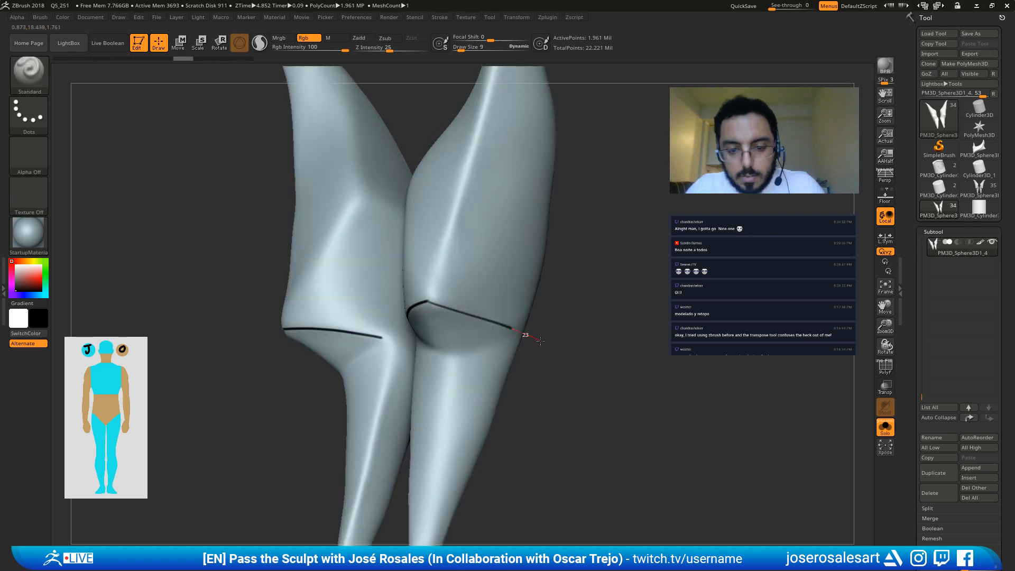
pyautogui.moveTo(540, 340); pyautogui.dragTo(426, 321, button='right')
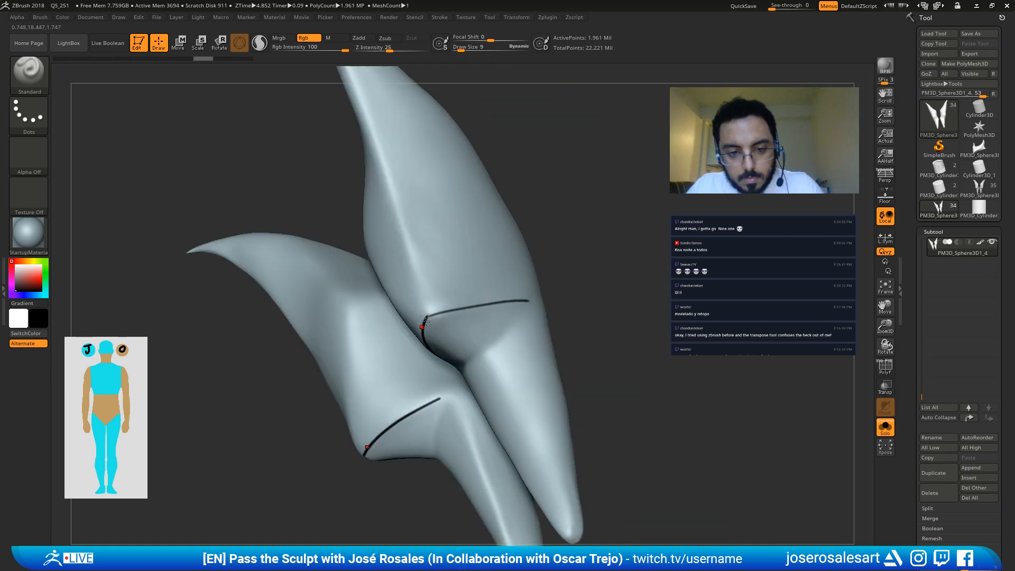
pyautogui.moveTo(426, 321); pyautogui.dragTo(528, 300)
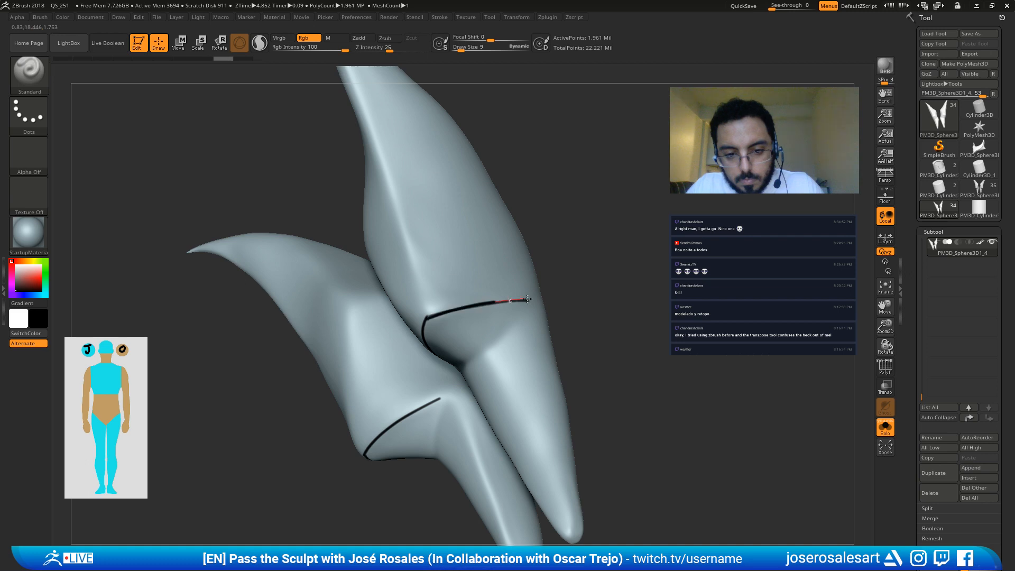
pyautogui.moveTo(528, 299); pyautogui.dragTo(527, 299)
# Step: Close the thin panel outline by painting its lower edge across the back of the shin guards
pyautogui.moveTo(527, 300); pyautogui.dragTo(455, 362, button='right')
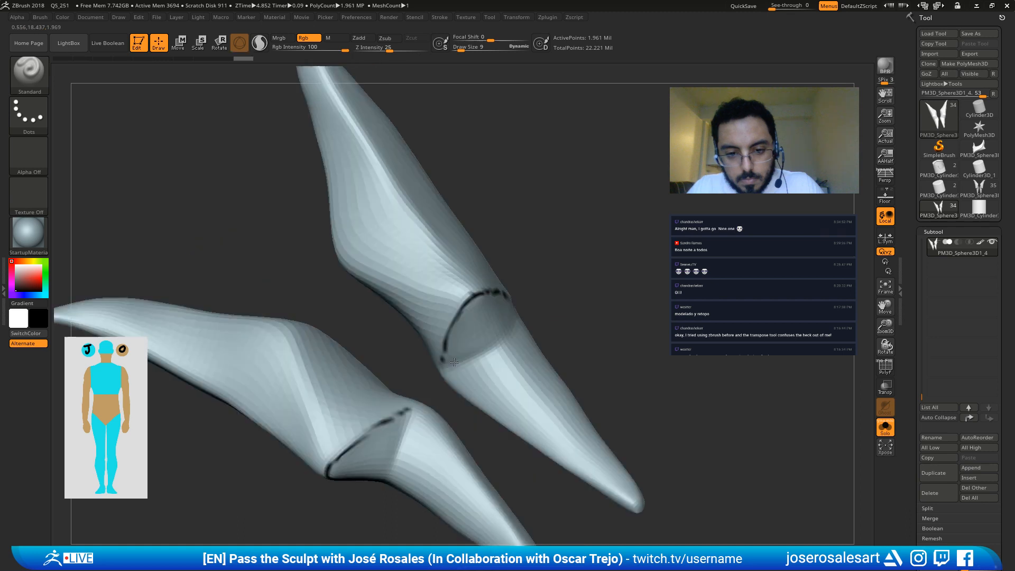
pyautogui.moveTo(454, 362); pyautogui.dragTo(455, 314, button='right')
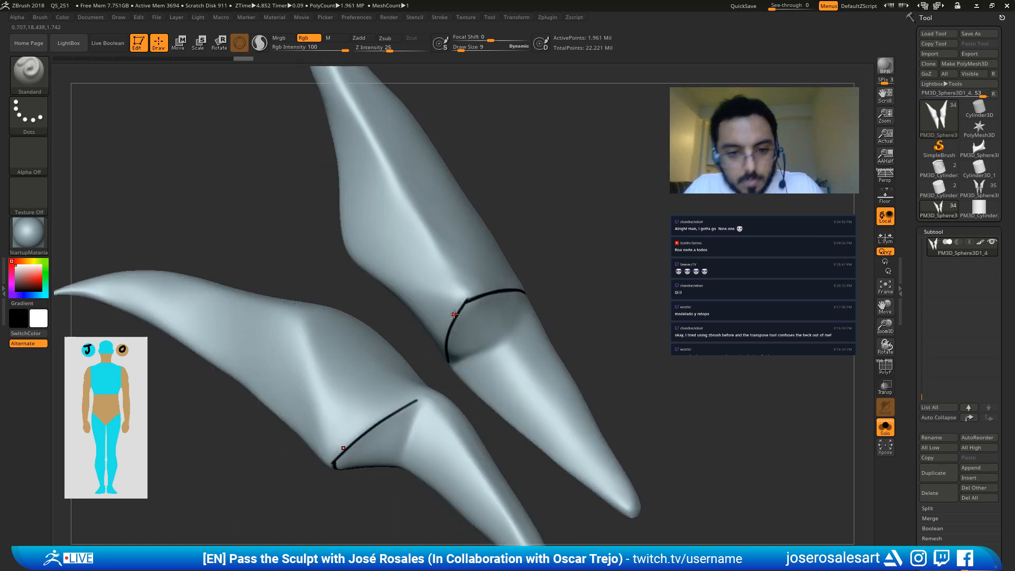
pyautogui.moveTo(467, 302); pyautogui.dragTo(485, 294)
pyautogui.moveTo(485, 294)
pyautogui.mouseDown(button='right')
pyautogui.moveTo(487, 351)
pyautogui.moveTo(514, 353)
pyautogui.mouseUp(button='right')
pyautogui.moveTo(361, 377); pyautogui.dragTo(330, 382)
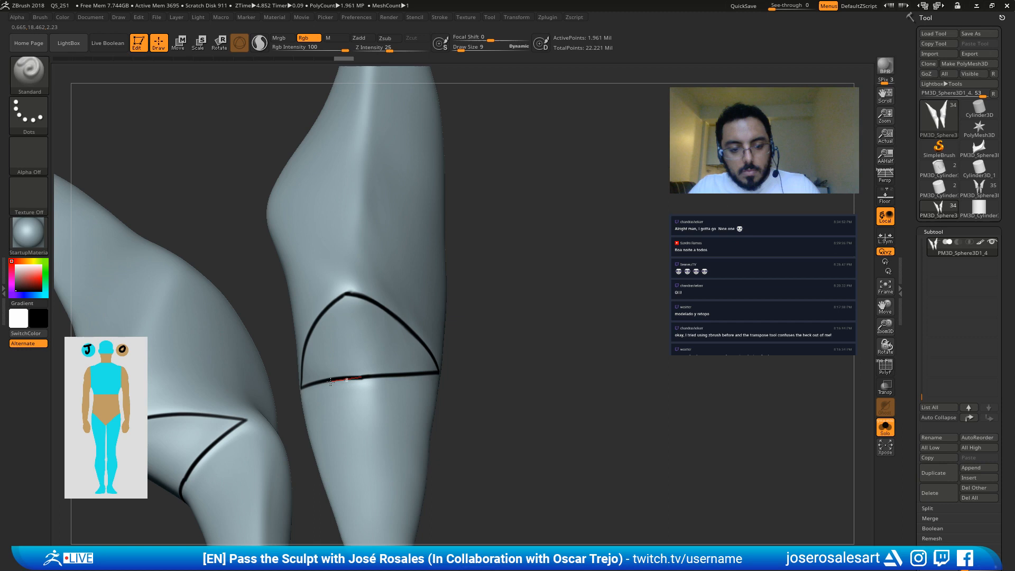
pyautogui.press('f')
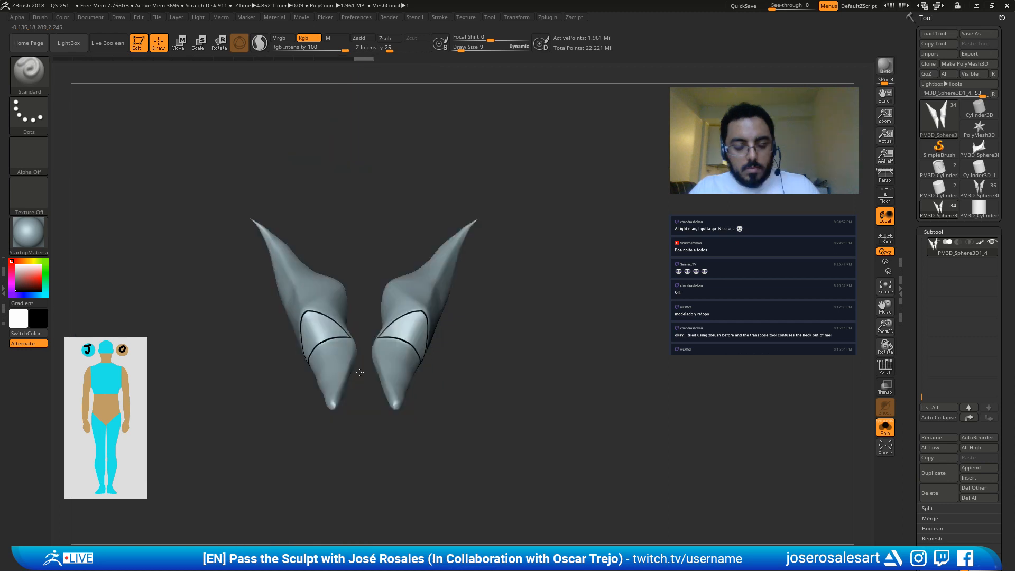
# Step: Paint a thin black line on both shin guards from the flared ledge's corner diagonally up to the side bulge
pyautogui.moveTo(359, 372); pyautogui.dragTo(337, 402)
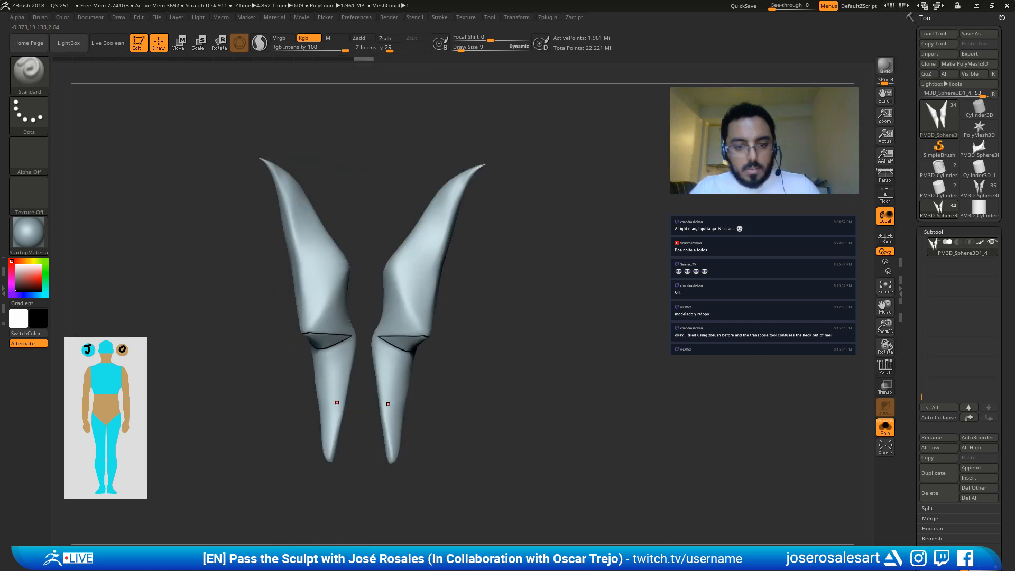
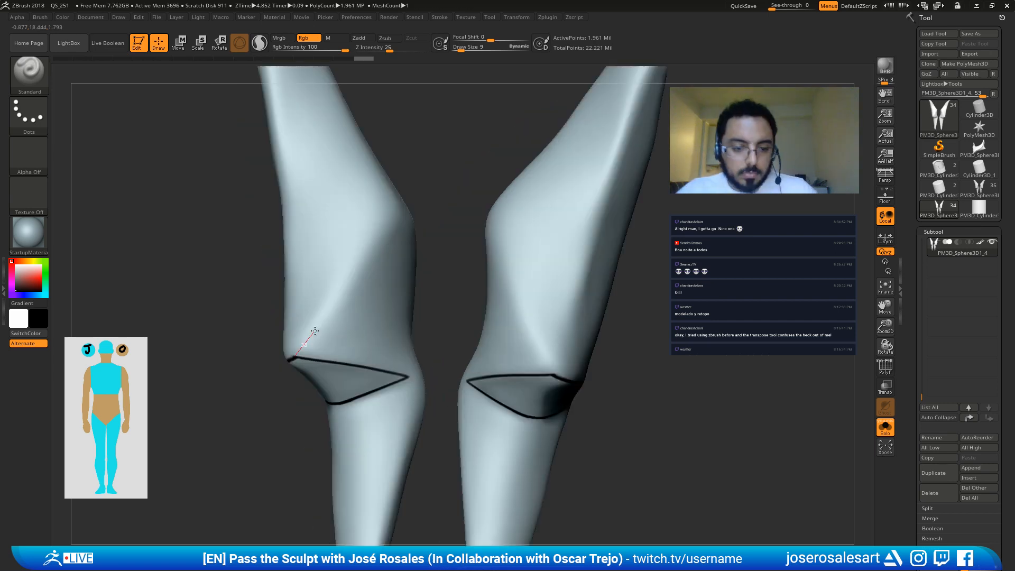
pyautogui.moveTo(315, 331); pyautogui.dragTo(418, 182)
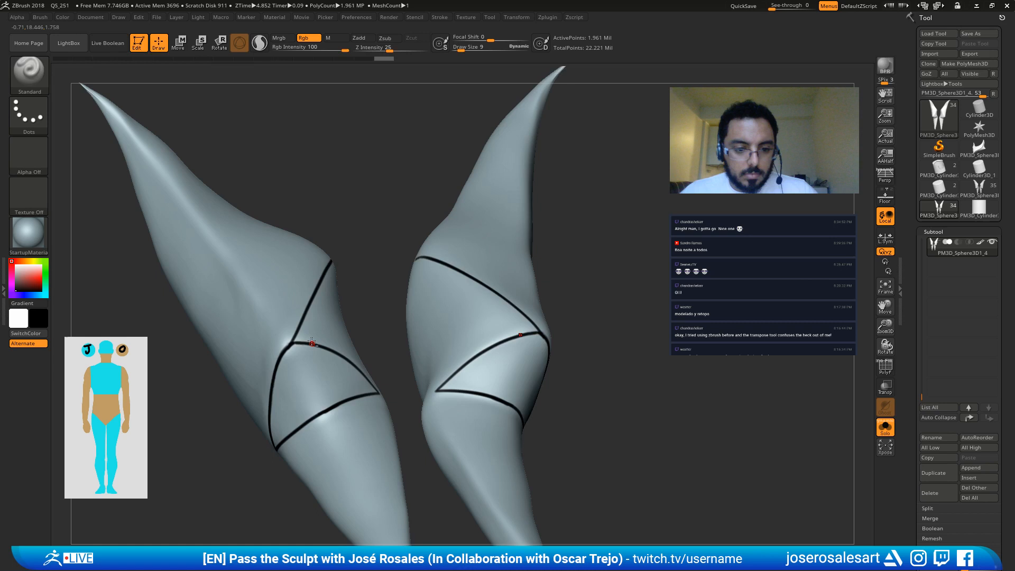
pyautogui.moveTo(312, 343)
pyautogui.mouseDown(button='right')
pyautogui.moveTo(356, 299)
pyautogui.moveTo(354, 211)
pyautogui.moveTo(326, 269)
pyautogui.moveTo(458, 254)
pyautogui.moveTo(465, 308)
pyautogui.moveTo(459, 241)
pyautogui.moveTo(407, 294)
pyautogui.mouseUp(button='right')
# Step: Continue the black panel line from the side bulge up towards the pointed tip, undoing and repainting the stroke
pyautogui.moveTo(390, 310)
pyautogui.mouseDown()
pyautogui.moveTo(478, 196)
pyautogui.moveTo(551, 138)
pyautogui.mouseUp()
pyautogui.moveTo(456, 265); pyautogui.dragTo(475, 211, button='right')
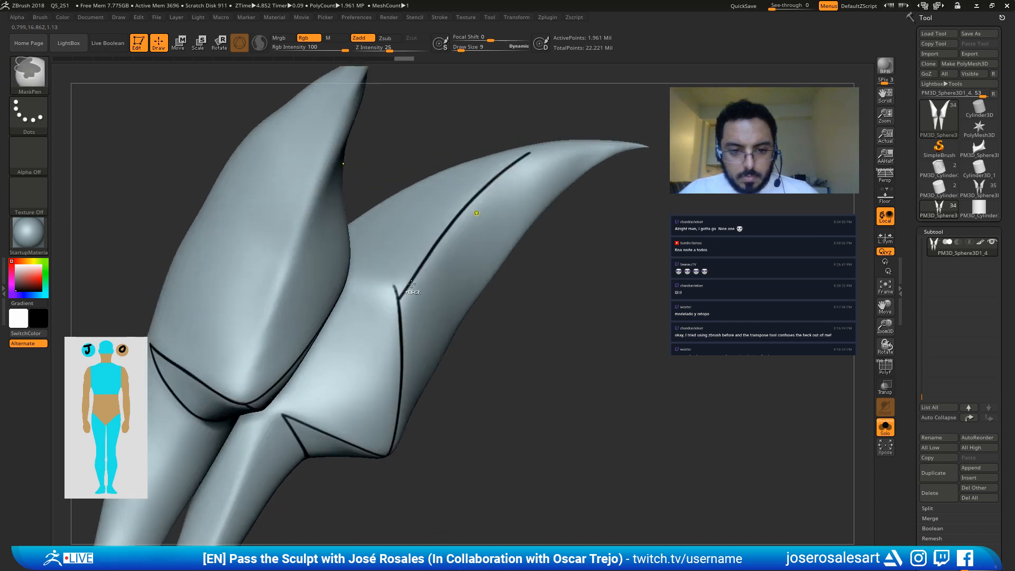
pyautogui.hotkey('ctrl', 'z')
pyautogui.moveTo(416, 277)
pyautogui.mouseDown()
pyautogui.moveTo(531, 149)
pyautogui.moveTo(566, 132)
pyautogui.mouseUp()
pyautogui.moveTo(550, 158); pyautogui.dragTo(501, 270, button='right')
pyautogui.moveTo(508, 224); pyautogui.dragTo(505, 149, button='right')
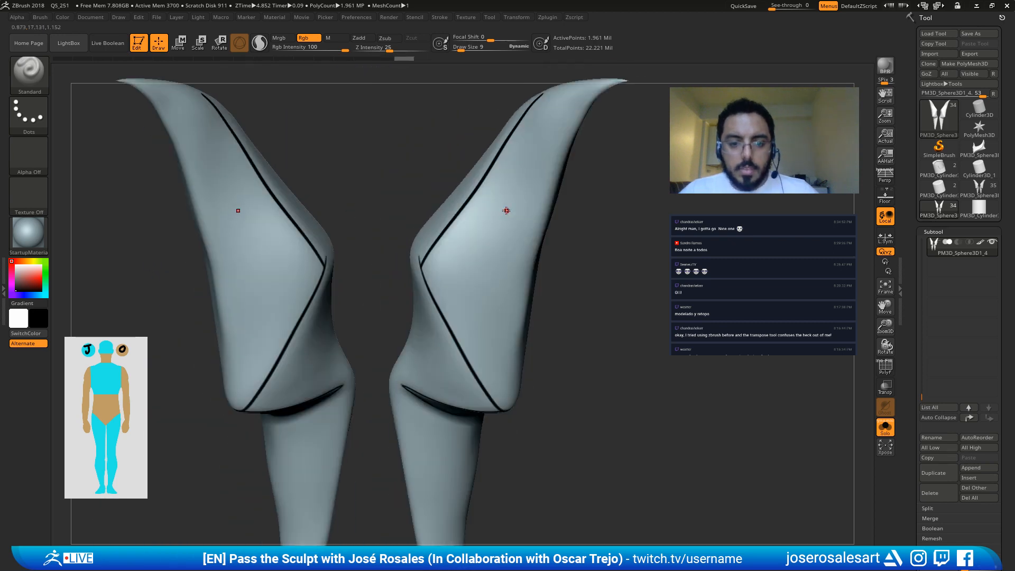
# Step: Clean up the overshooting stroke at the side bulge by painting over it in white, leaving a sharp corner
pyautogui.moveTo(412, 251); pyautogui.dragTo(417, 204, button='right')
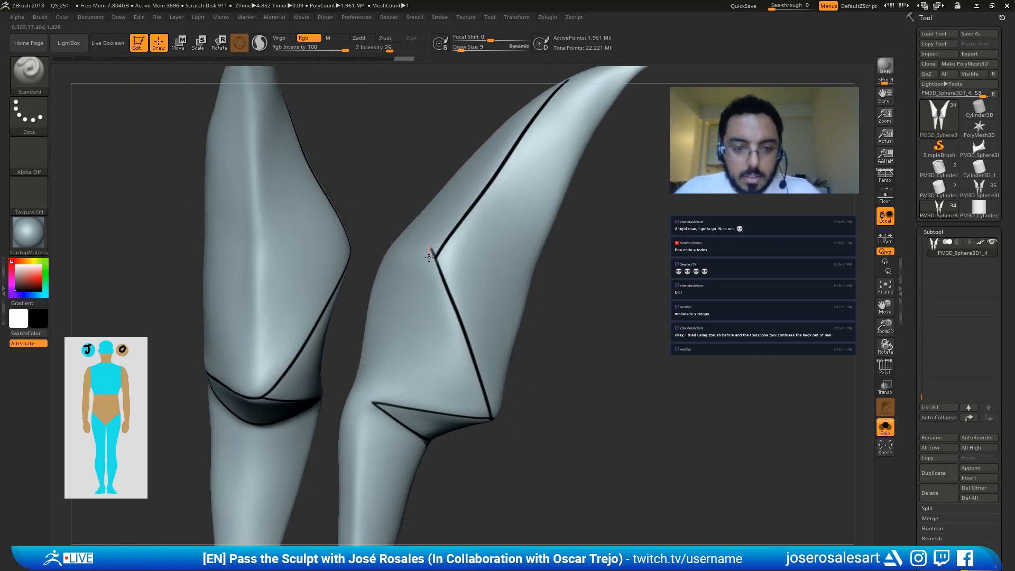
pyautogui.moveTo(434, 283); pyautogui.dragTo(434, 243)
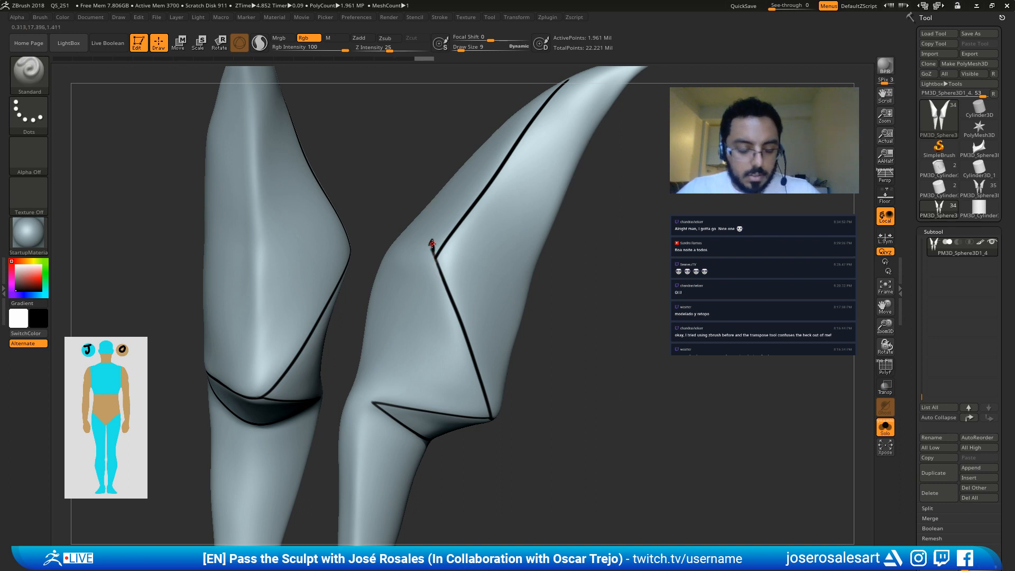
pyautogui.press('v')
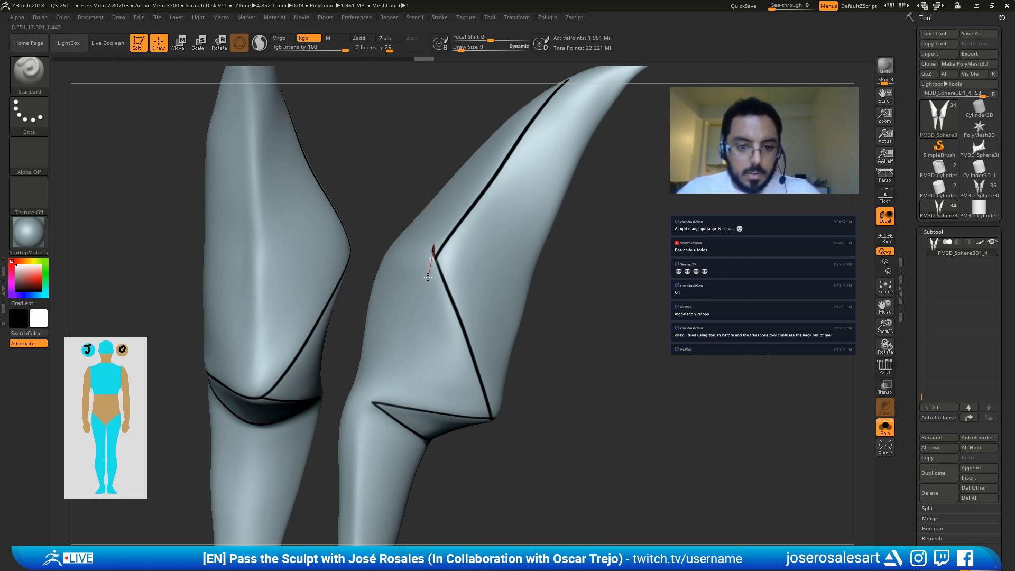
pyautogui.moveTo(427, 277); pyautogui.dragTo(437, 215)
pyautogui.moveTo(425, 280); pyautogui.dragTo(423, 285)
pyautogui.moveTo(442, 238); pyautogui.dragTo(393, 309)
pyautogui.moveTo(442, 231); pyautogui.dragTo(428, 258)
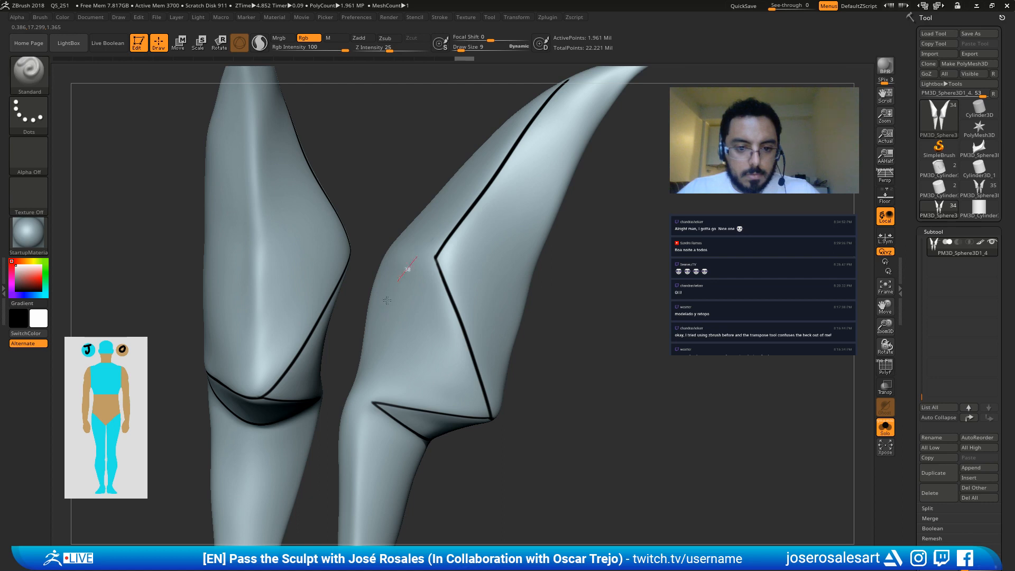
pyautogui.moveTo(387, 300); pyautogui.dragTo(384, 303)
# Step: Switch back to black and extend the side panel line to the very end of the shin guards' pointed tip
pyautogui.moveTo(435, 256)
pyautogui.mouseDown(button='right')
pyautogui.moveTo(464, 189)
pyautogui.moveTo(426, 106)
pyautogui.mouseUp(button='right')
pyautogui.moveTo(410, 213)
pyautogui.mouseDown(button='right')
pyautogui.moveTo(425, 267)
pyautogui.moveTo(484, 238)
pyautogui.mouseUp(button='right')
pyautogui.keyDown('alt'); pyautogui.moveTo(514, 193); pyautogui.dragTo(382, 270, button='right'); pyautogui.keyUp('alt')
pyautogui.moveTo(382, 271); pyautogui.dragTo(394, 323, button='right')
pyautogui.keyDown('ctrl'); pyautogui.moveTo(429, 216); pyautogui.dragTo(427, 240, button='right'); pyautogui.keyUp('ctrl')
pyautogui.press('space')
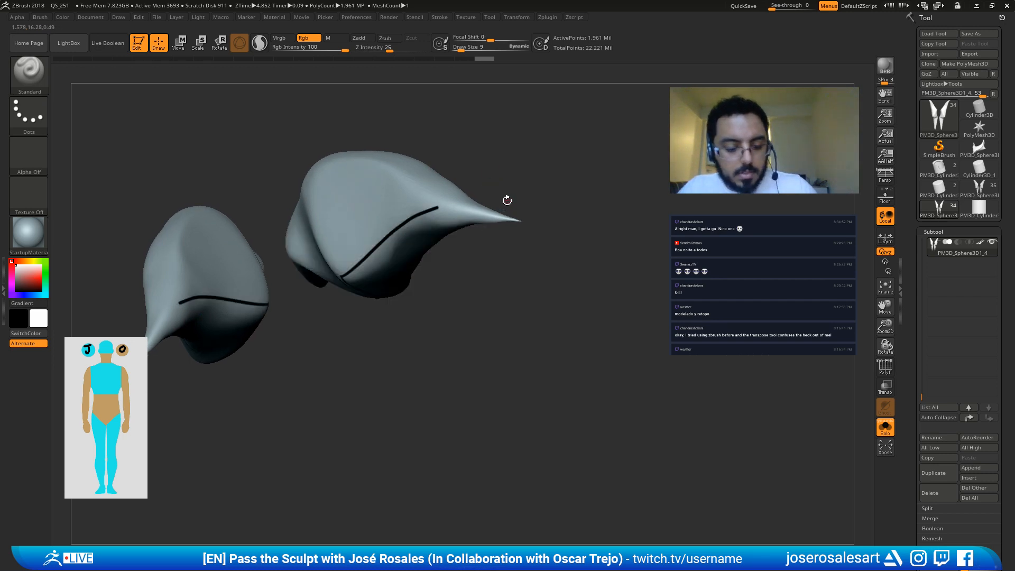
pyautogui.press('v')
pyautogui.moveTo(462, 210); pyautogui.dragTo(521, 220)
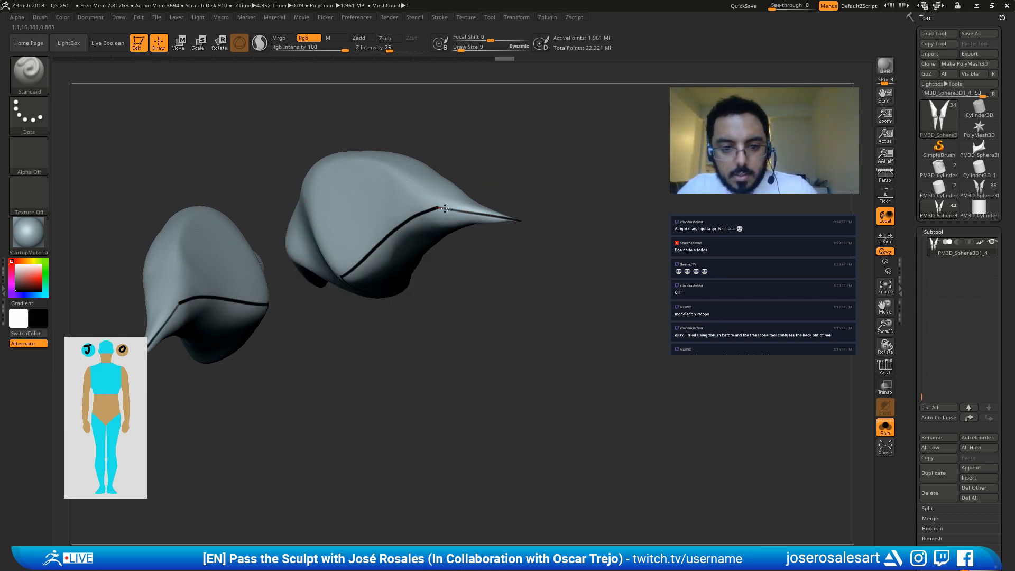
pyautogui.moveTo(445, 209); pyautogui.dragTo(545, 224)
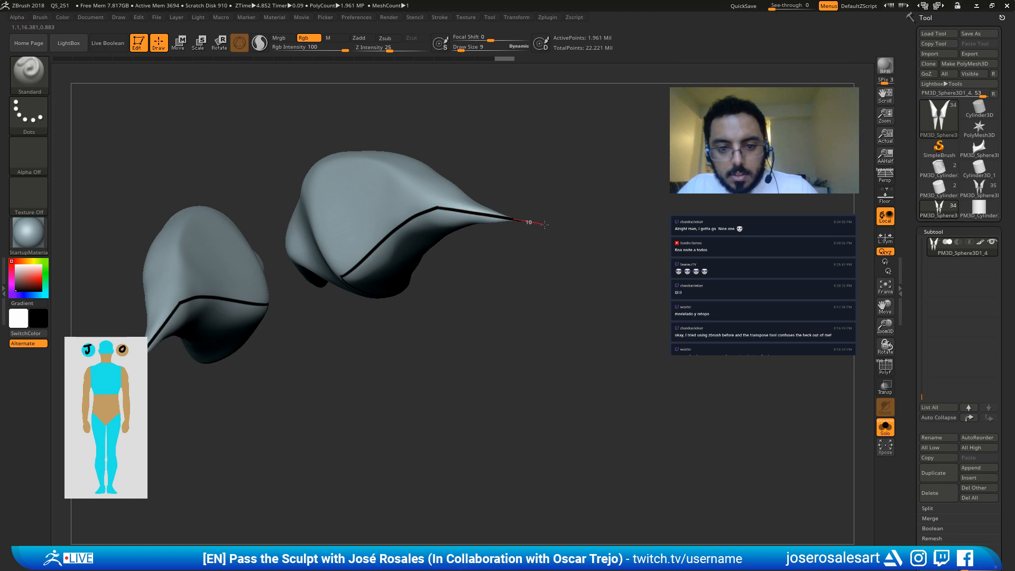
pyautogui.moveTo(545, 224); pyautogui.dragTo(503, 226, button='right')
# Step: Try painting a black line from the flared ledge's corner up the central ridge of the shin guards
pyautogui.moveTo(445, 317)
pyautogui.mouseDown(button='right')
pyautogui.moveTo(451, 363)
pyautogui.moveTo(428, 290)
pyautogui.moveTo(442, 357)
pyautogui.moveTo(421, 340)
pyautogui.moveTo(423, 382)
pyautogui.moveTo(436, 396)
pyautogui.mouseUp(button='right')
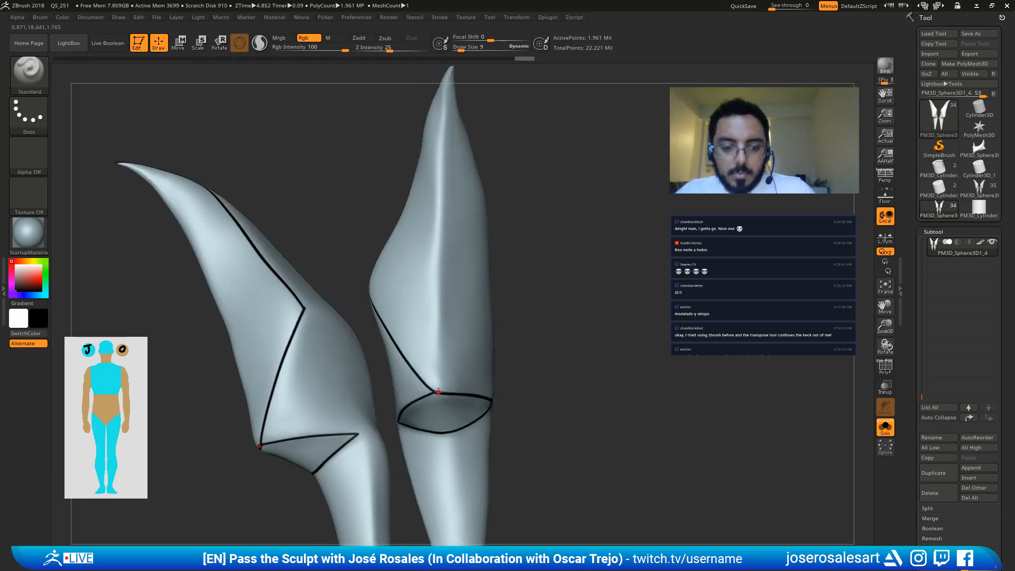
pyautogui.moveTo(438, 369); pyautogui.dragTo(443, 326)
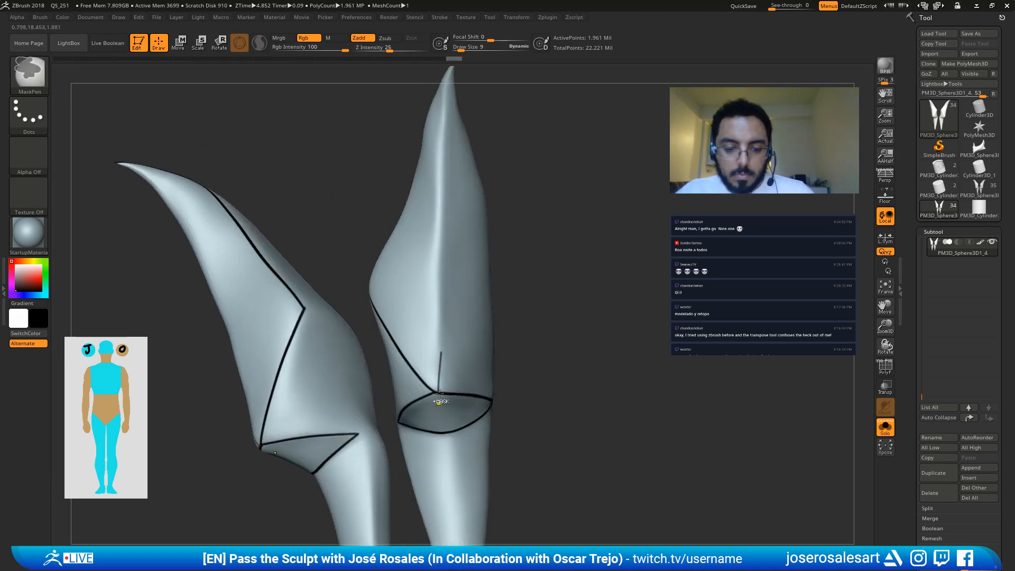
pyautogui.hotkey('ctrl', 'z')
pyautogui.moveTo(439, 393); pyautogui.dragTo(438, 77)
pyautogui.moveTo(438, 138)
pyautogui.keyDown('alt'); pyautogui.mouseDown(button='right')
pyautogui.moveTo(436, 180)
pyautogui.moveTo(450, 204)
pyautogui.mouseUp(button='right'); pyautogui.keyUp('alt')
pyautogui.hotkey('ctrl', 'z')
pyautogui.moveTo(440, 433)
pyautogui.mouseDown()
pyautogui.moveTo(440, 385)
pyautogui.moveTo(424, 390)
pyautogui.mouseUp()
pyautogui.keyDown('alt'); pyautogui.moveTo(424, 390); pyautogui.dragTo(425, 399, button='right'); pyautogui.keyUp('alt')
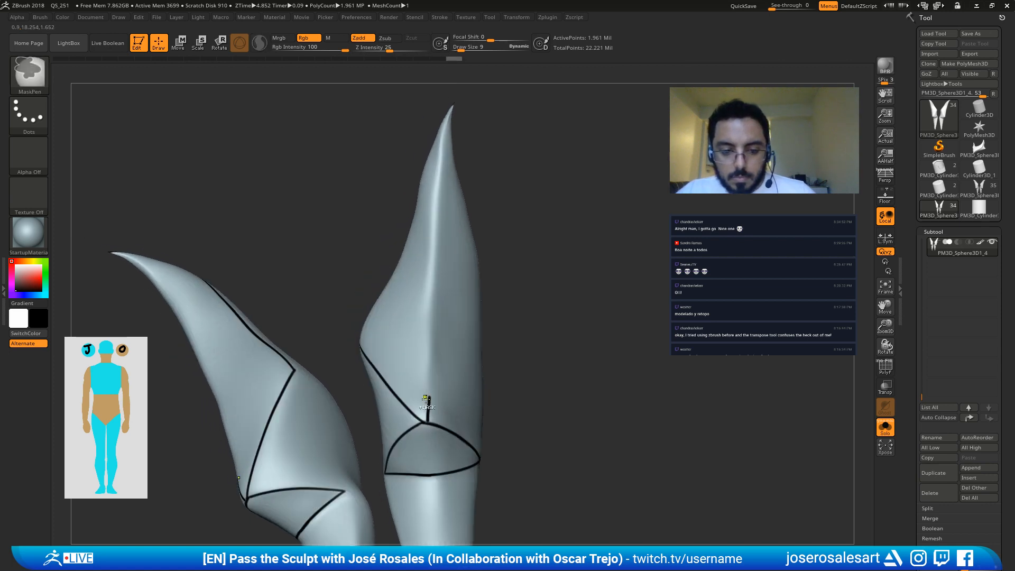
pyautogui.moveTo(427, 421); pyautogui.dragTo(429, 408)
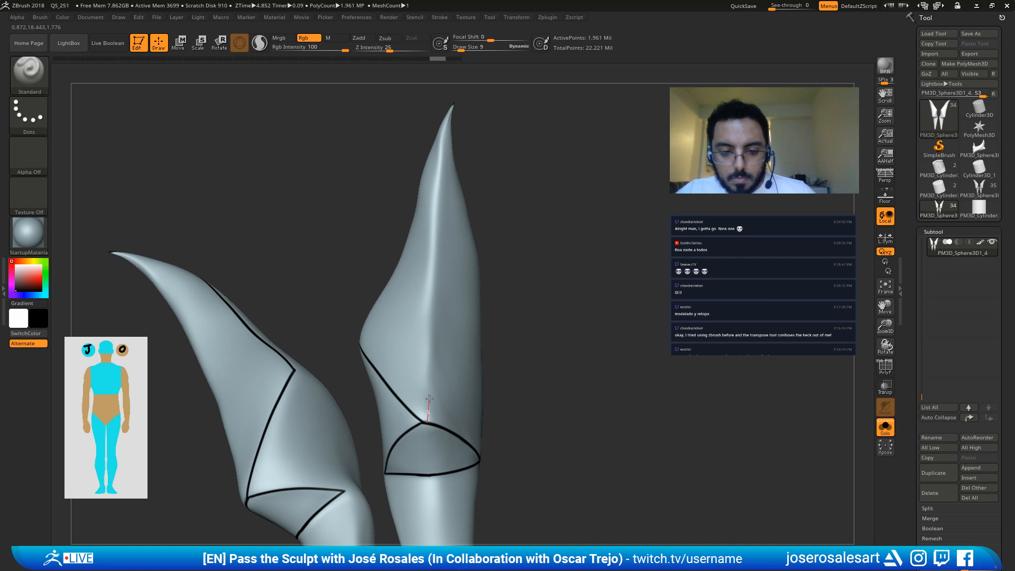
pyautogui.moveTo(427, 343)
pyautogui.mouseDown()
pyautogui.moveTo(436, 158)
pyautogui.moveTo(461, 79)
pyautogui.mouseUp()
pyautogui.moveTo(462, 74); pyautogui.dragTo(451, 435)
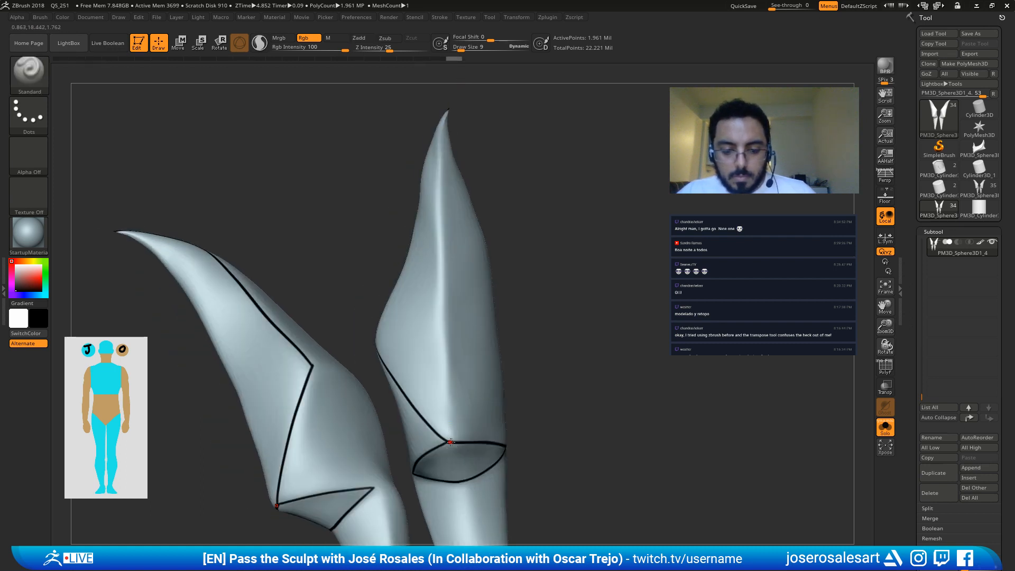
# Step: Paint a black line from the ledge's corner along the central ridge up to the pointed tip
pyautogui.moveTo(451, 441)
pyautogui.mouseDown()
pyautogui.moveTo(440, 186)
pyautogui.moveTo(449, 88)
pyautogui.moveTo(465, 163)
pyautogui.moveTo(459, 231)
pyautogui.moveTo(519, 243)
pyautogui.moveTo(437, 155)
pyautogui.mouseUp()
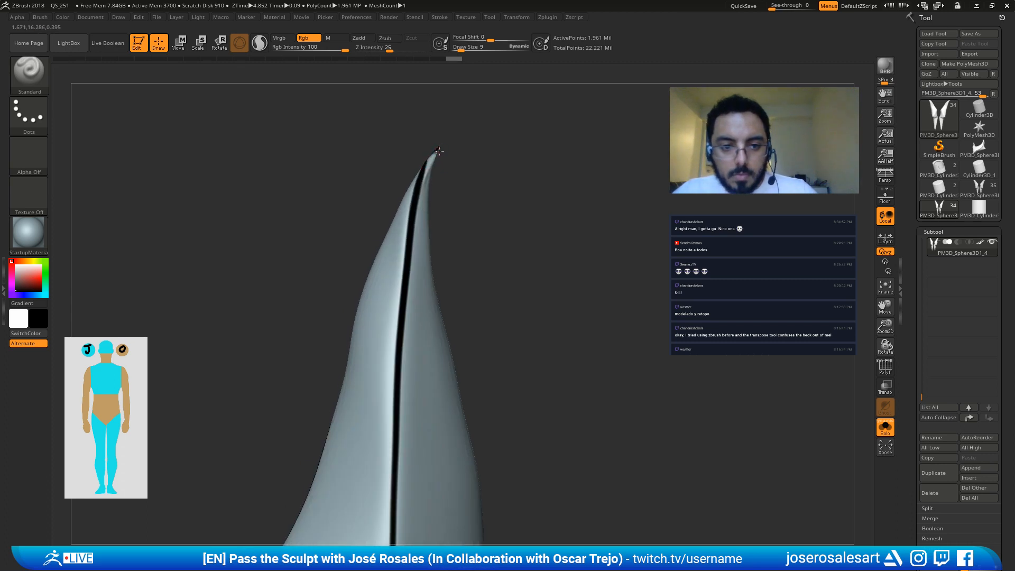
pyautogui.moveTo(424, 191)
pyautogui.mouseDown()
pyautogui.moveTo(412, 222)
pyautogui.moveTo(450, 125)
pyautogui.mouseUp()
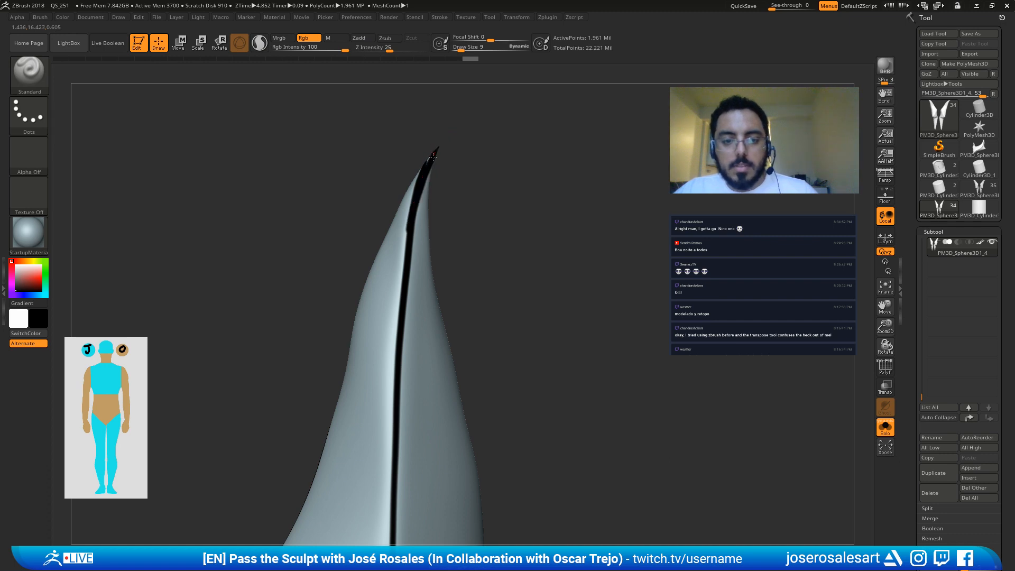
pyautogui.moveTo(394, 289); pyautogui.dragTo(397, 296, button='right')
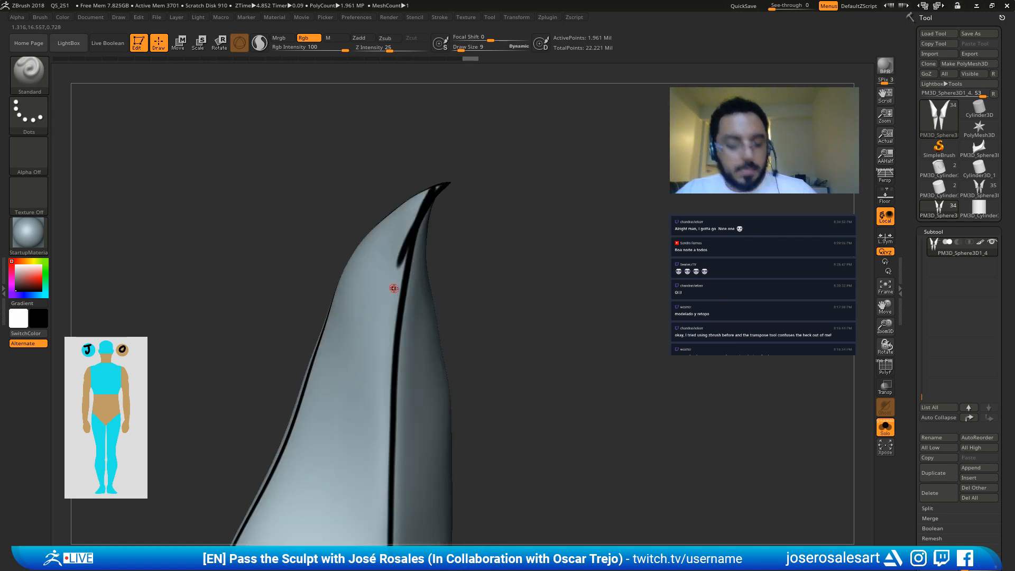
pyautogui.moveTo(437, 187); pyautogui.dragTo(397, 249)
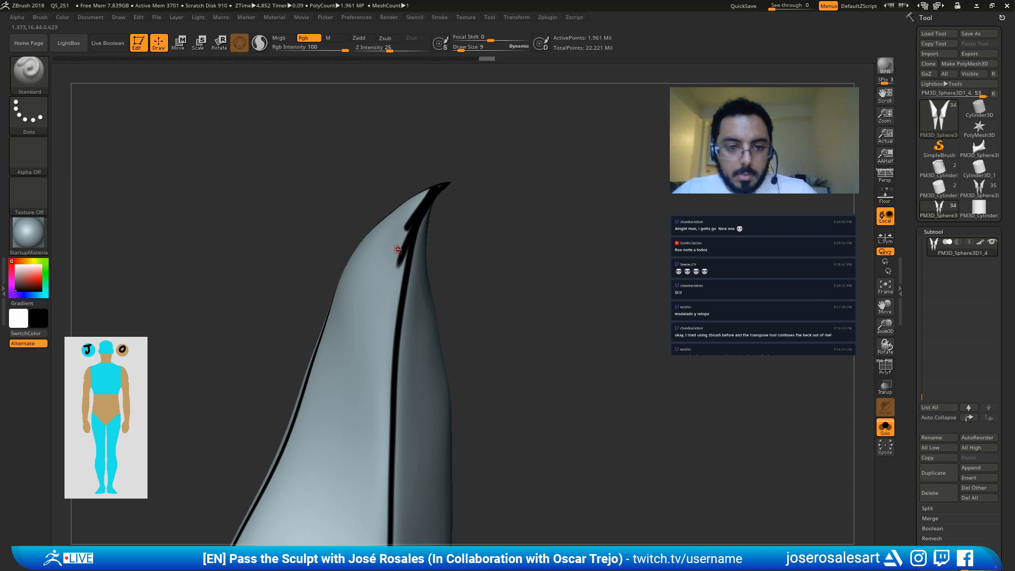
# Step: Paint white over the black smudges beside the ridge line near the pointed tip to thin and smooth it
pyautogui.press('v')
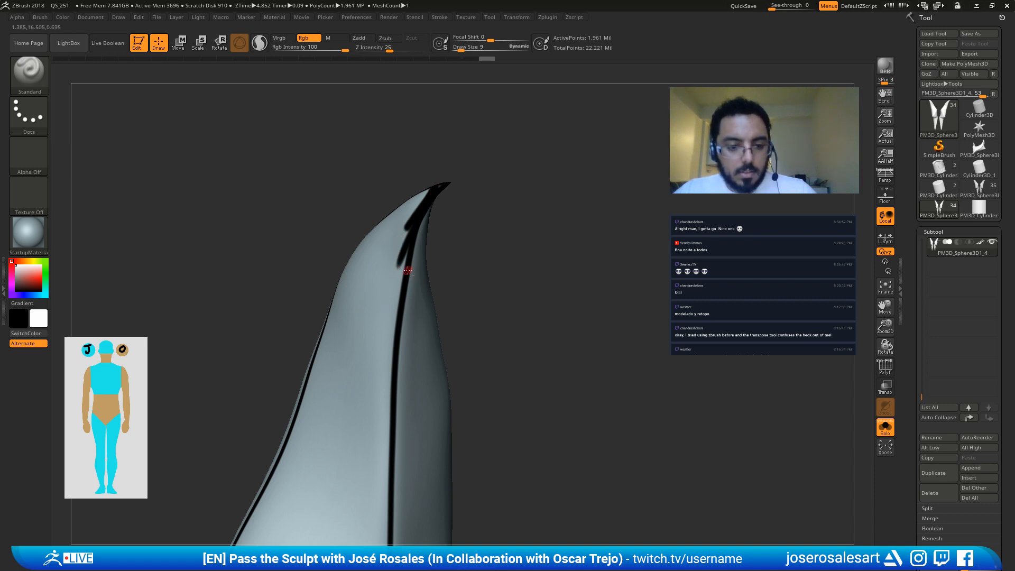
pyautogui.moveTo(402, 251); pyautogui.dragTo(386, 309)
pyautogui.moveTo(422, 231)
pyautogui.keyDown('ctrl'); pyautogui.mouseDown(button='right')
pyautogui.moveTo(324, 292)
pyautogui.moveTo(387, 306)
pyautogui.moveTo(393, 236)
pyautogui.moveTo(494, 287)
pyautogui.moveTo(508, 191)
pyautogui.mouseUp(button='right'); pyautogui.keyUp('ctrl')
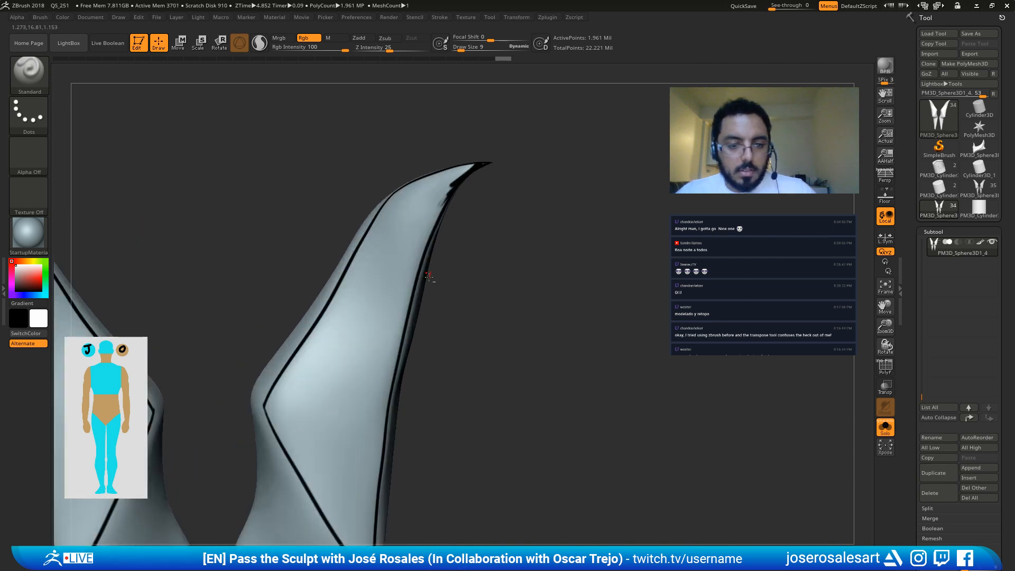
pyautogui.keyDown('ctrl'); pyautogui.moveTo(430, 278); pyautogui.dragTo(388, 266, button='right'); pyautogui.keyUp('ctrl')
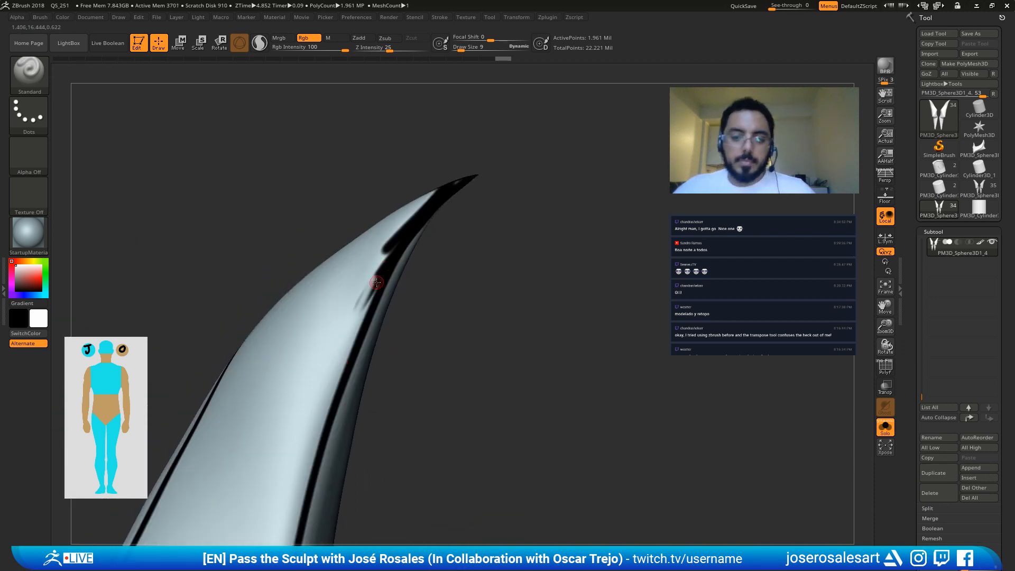
pyautogui.moveTo(347, 322); pyautogui.dragTo(413, 210)
pyautogui.moveTo(351, 319)
pyautogui.mouseDown()
pyautogui.moveTo(394, 238)
pyautogui.moveTo(450, 174)
pyautogui.mouseUp()
pyautogui.moveTo(449, 193); pyautogui.dragTo(466, 209, button='right')
pyautogui.moveTo(358, 266)
pyautogui.mouseDown()
pyautogui.moveTo(370, 253)
pyautogui.moveTo(321, 298)
pyautogui.moveTo(452, 184)
pyautogui.moveTo(404, 217)
pyautogui.mouseUp()
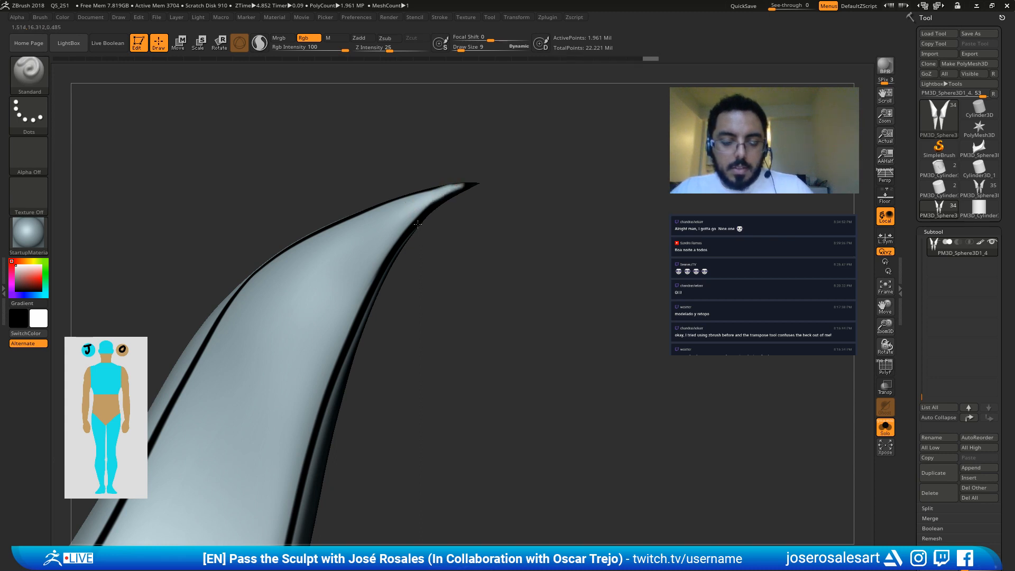
# Step: Touch up the pointed tip in black where the side and ridge panel lines meet
pyautogui.moveTo(417, 224); pyautogui.dragTo(513, 135, button='right')
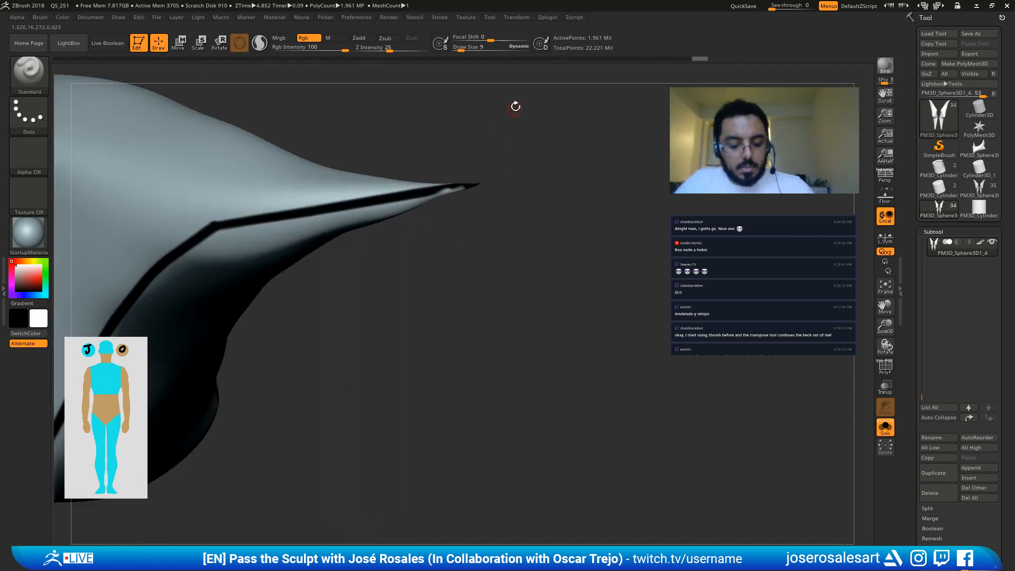
pyautogui.press('v')
pyautogui.moveTo(445, 195); pyautogui.dragTo(487, 182, button='right')
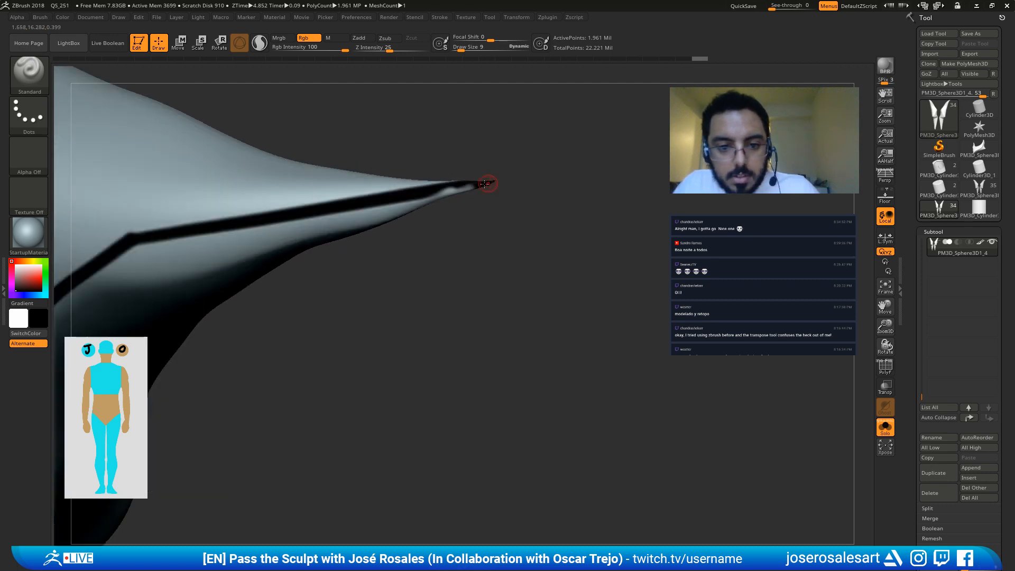
pyautogui.moveTo(443, 189); pyautogui.dragTo(469, 188)
pyautogui.keyDown('ctrl'); pyautogui.moveTo(476, 187); pyautogui.dragTo(351, 277, button='right'); pyautogui.keyUp('ctrl')
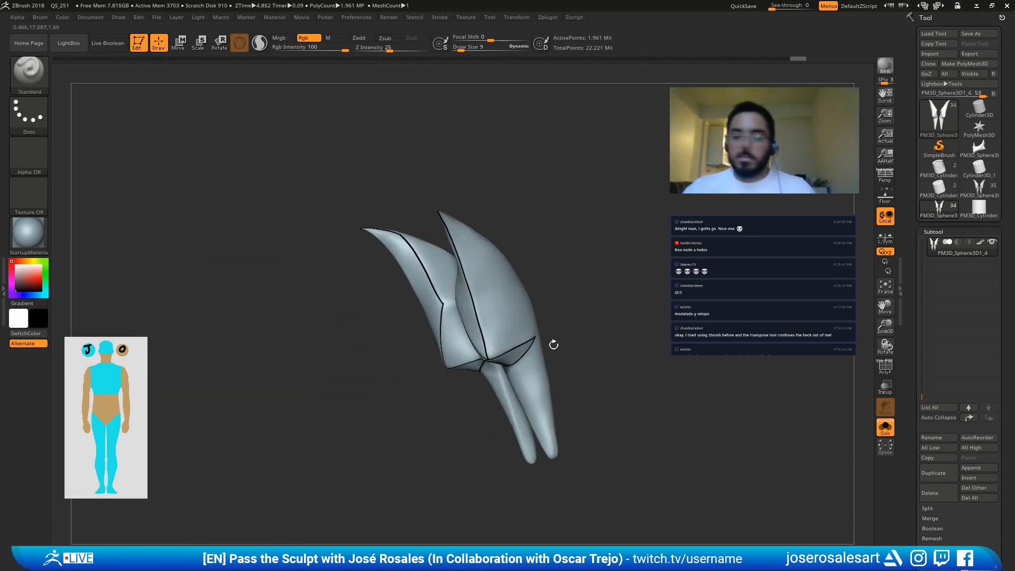
# Step: Try painting a black line from the rear end of the ledge's triangular outline up the shin guards' side
pyautogui.moveTo(554, 344)
pyautogui.keyDown('alt'); pyautogui.mouseDown(button='right')
pyautogui.moveTo(430, 263)
pyautogui.moveTo(312, 323)
pyautogui.moveTo(389, 332)
pyautogui.moveTo(432, 292)
pyautogui.mouseUp(button='right'); pyautogui.keyUp('alt')
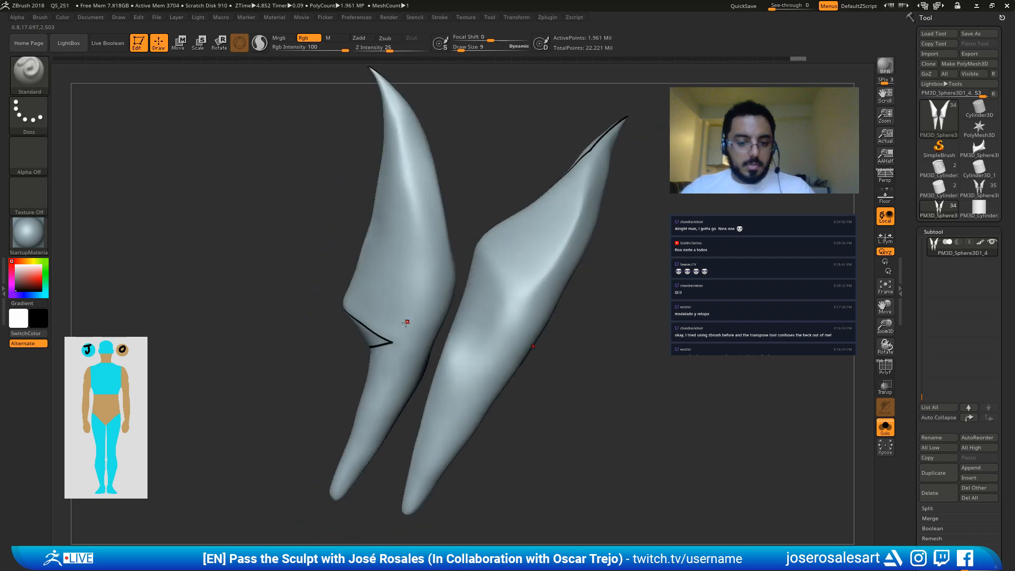
pyautogui.press('v')
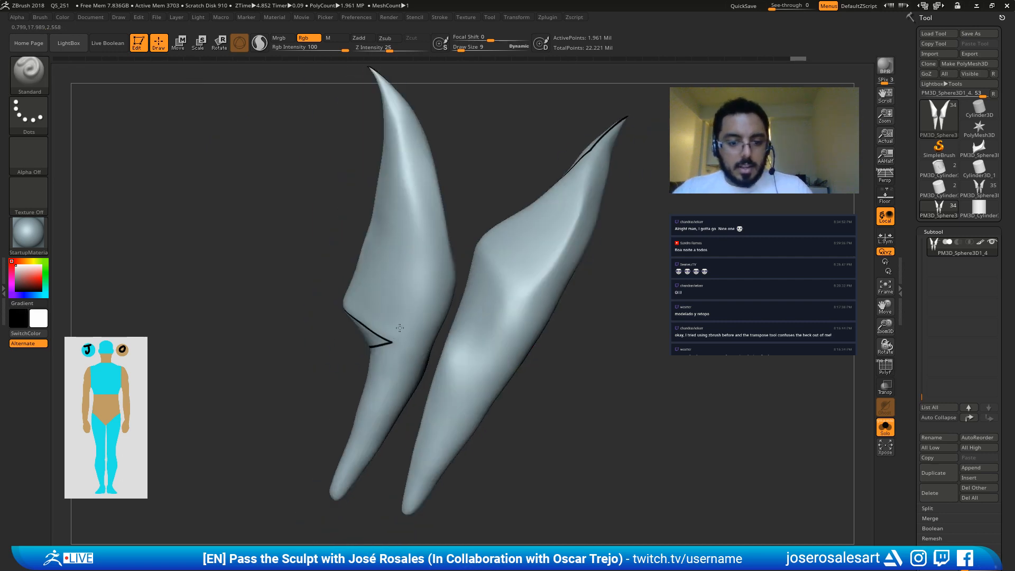
pyautogui.moveTo(412, 282)
pyautogui.mouseDown()
pyautogui.moveTo(391, 328)
pyautogui.moveTo(429, 268)
pyautogui.mouseUp()
pyautogui.press('v')
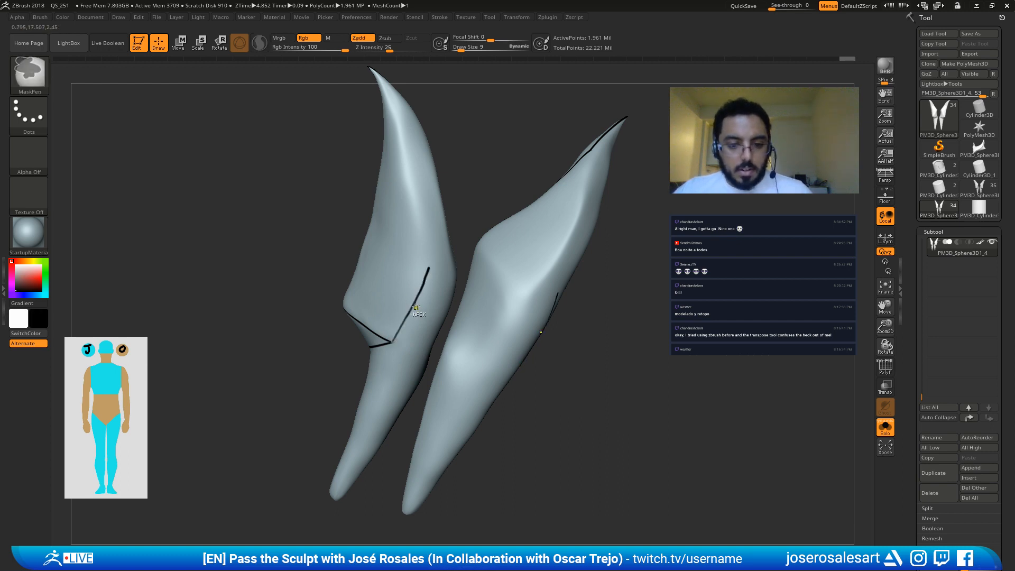
pyautogui.hotkey('ctrl', 'z')
# Step: Paint a black line from the end of the ledge's triangular outline down the lower shin towards its rounded end
pyautogui.moveTo(475, 214)
pyautogui.mouseDown(button='right')
pyautogui.moveTo(519, 205)
pyautogui.moveTo(399, 331)
pyautogui.mouseUp(button='right')
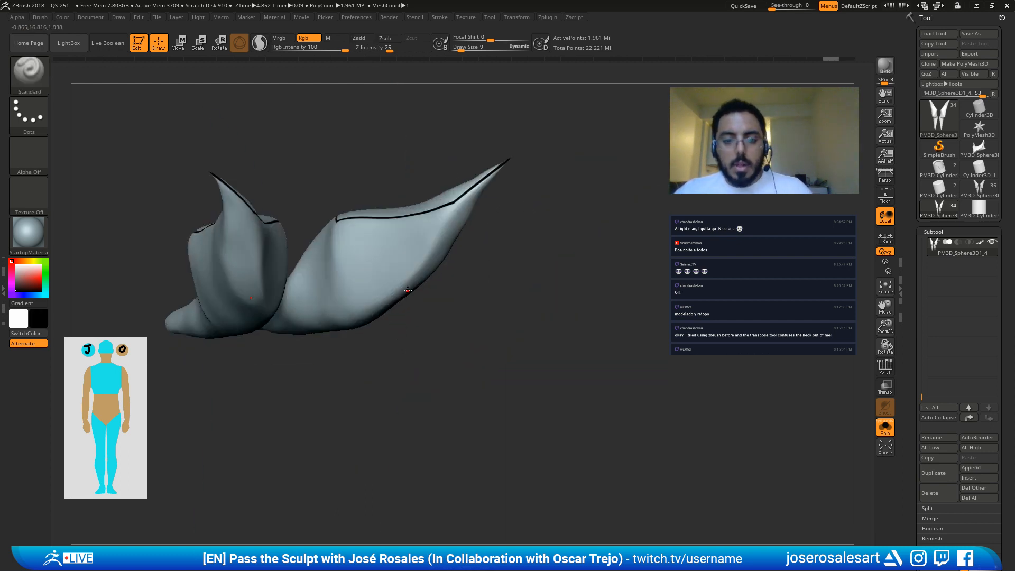
pyautogui.moveTo(408, 290); pyautogui.dragTo(449, 205, button='right')
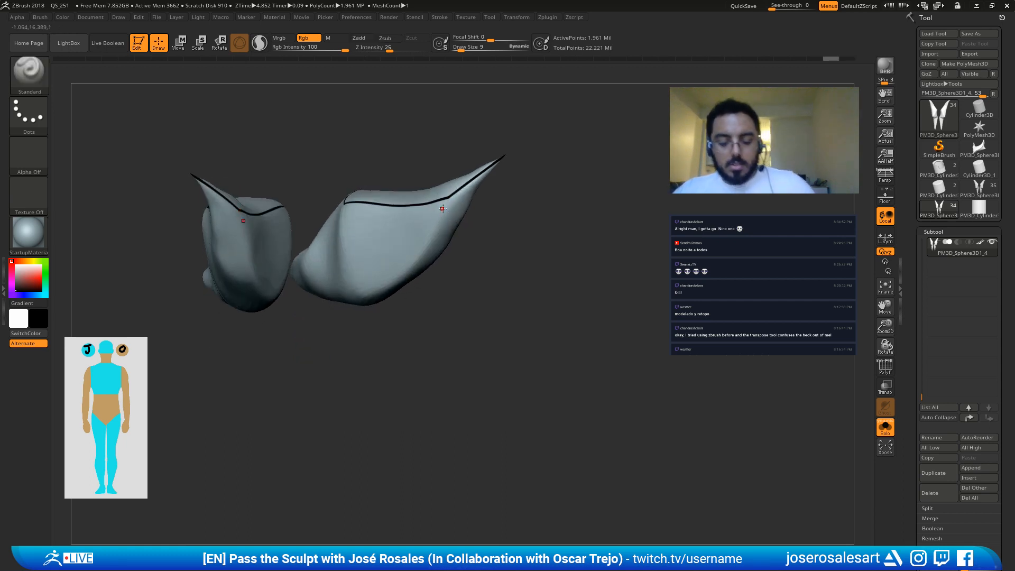
pyautogui.moveTo(452, 186); pyautogui.dragTo(397, 177, button='right')
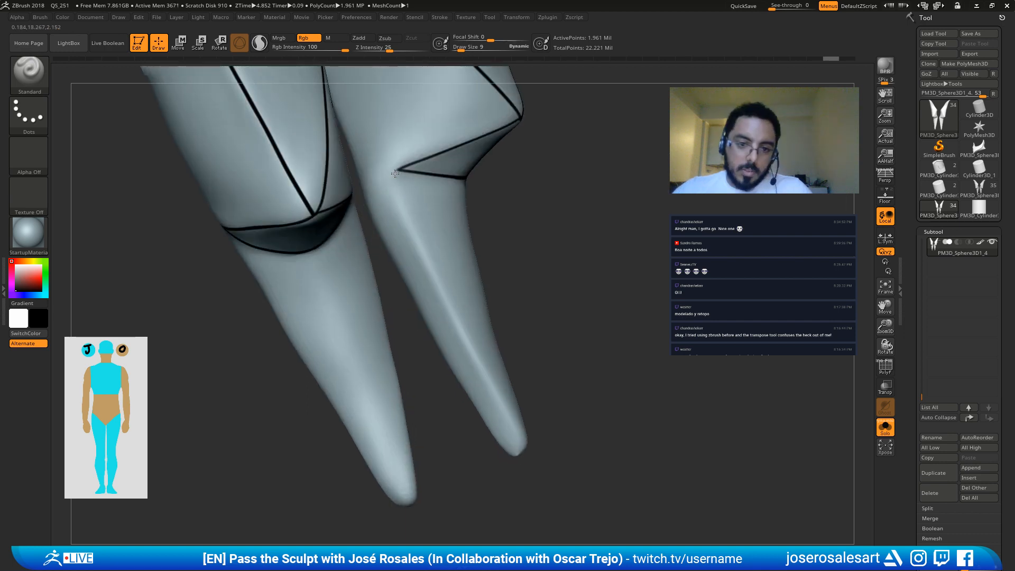
pyautogui.moveTo(395, 173)
pyautogui.mouseDown()
pyautogui.moveTo(402, 218)
pyautogui.moveTo(525, 451)
pyautogui.mouseUp()
pyautogui.moveTo(525, 451)
pyautogui.mouseDown(button='right')
pyautogui.moveTo(476, 415)
pyautogui.moveTo(487, 379)
pyautogui.mouseUp(button='right')
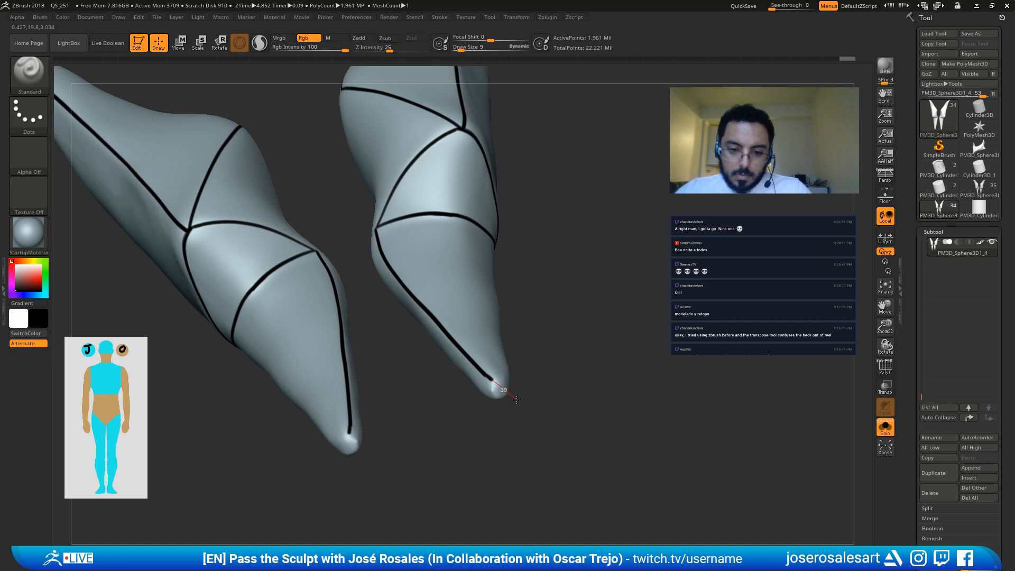
# Step: Paint a black line from the rounded lower tip up the shin to the outer corner of the ledge's triangular outline, redoing strokes that miss
pyautogui.moveTo(525, 376)
pyautogui.mouseDown(button='right')
pyautogui.moveTo(471, 379)
pyautogui.moveTo(434, 338)
pyautogui.moveTo(363, 297)
pyautogui.mouseUp(button='right')
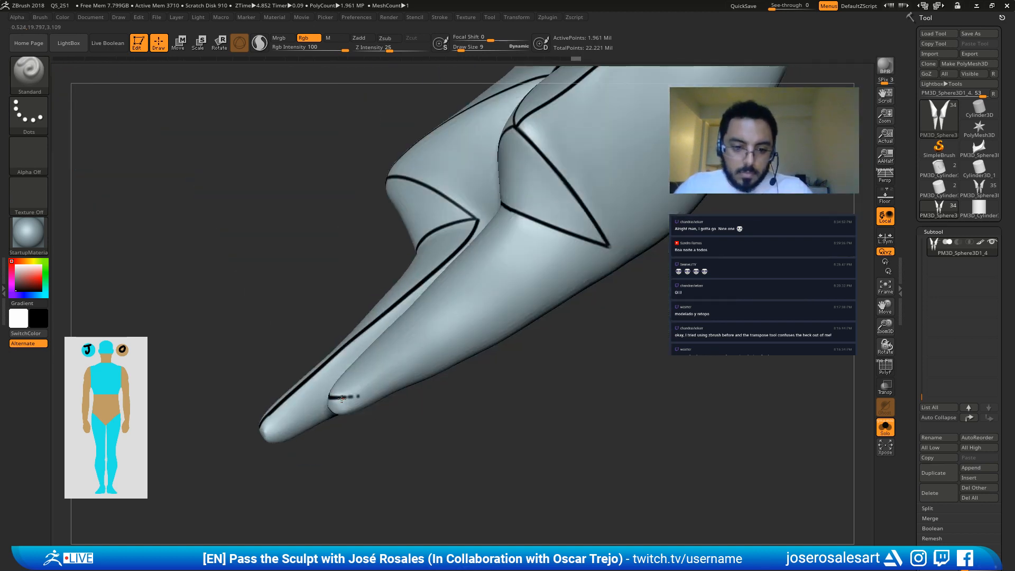
pyautogui.moveTo(344, 395)
pyautogui.mouseDown()
pyautogui.moveTo(461, 337)
pyautogui.moveTo(605, 243)
pyautogui.mouseUp()
pyautogui.hotkey('ctrl', 'z')
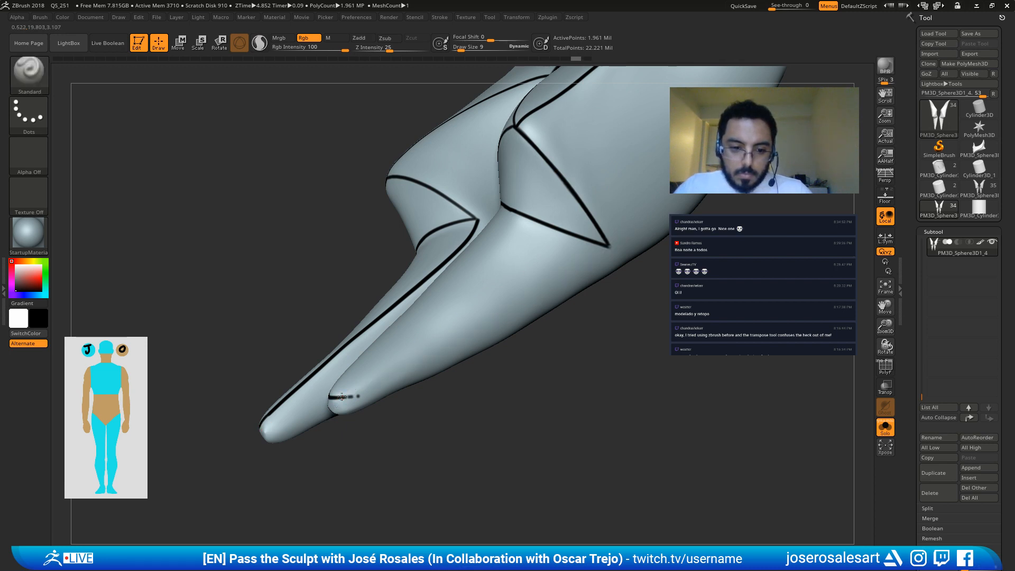
pyautogui.moveTo(342, 396); pyautogui.dragTo(614, 244)
pyautogui.hotkey('ctrl', 'z')
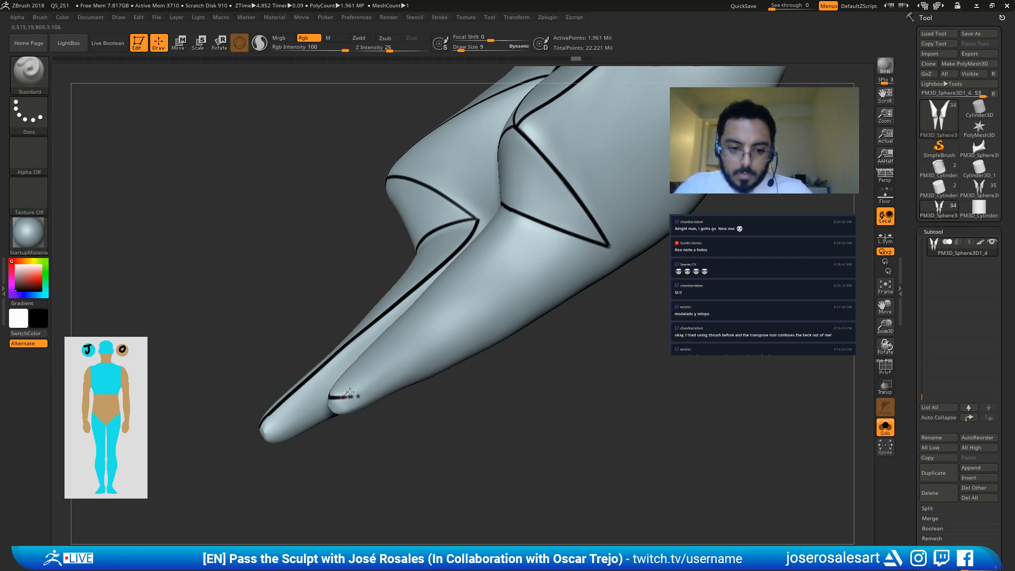
pyautogui.moveTo(350, 392); pyautogui.dragTo(626, 234)
# Step: Paint white over the stray black dabs beside the line at the rounded lower tip
pyautogui.moveTo(497, 412)
pyautogui.mouseDown(button='right')
pyautogui.moveTo(523, 410)
pyautogui.moveTo(476, 402)
pyautogui.mouseUp(button='right')
pyautogui.rightClick(471, 374)
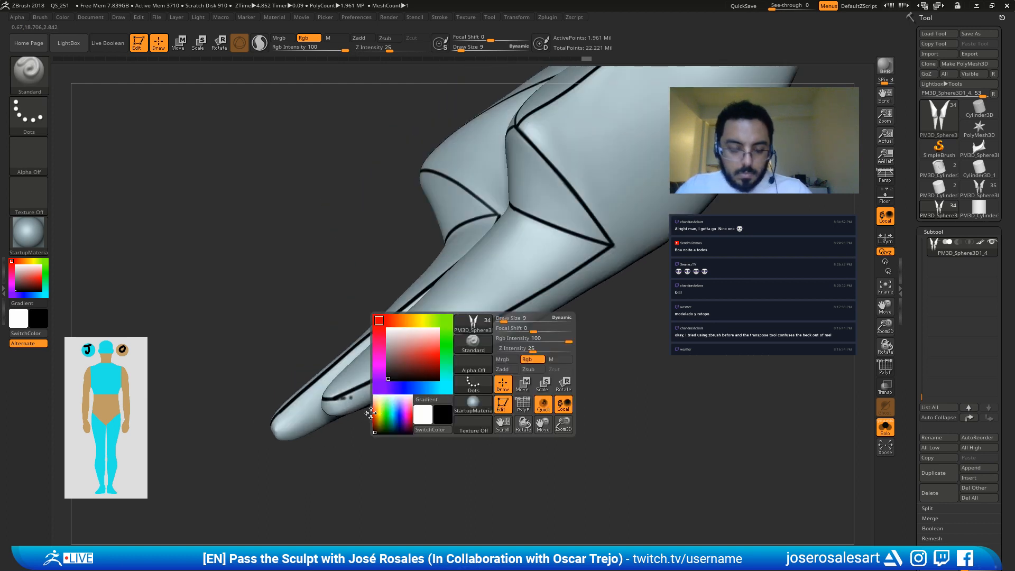
pyautogui.moveTo(338, 401)
pyautogui.mouseDown()
pyautogui.moveTo(356, 399)
pyautogui.moveTo(325, 413)
pyautogui.mouseUp()
pyautogui.press('v')
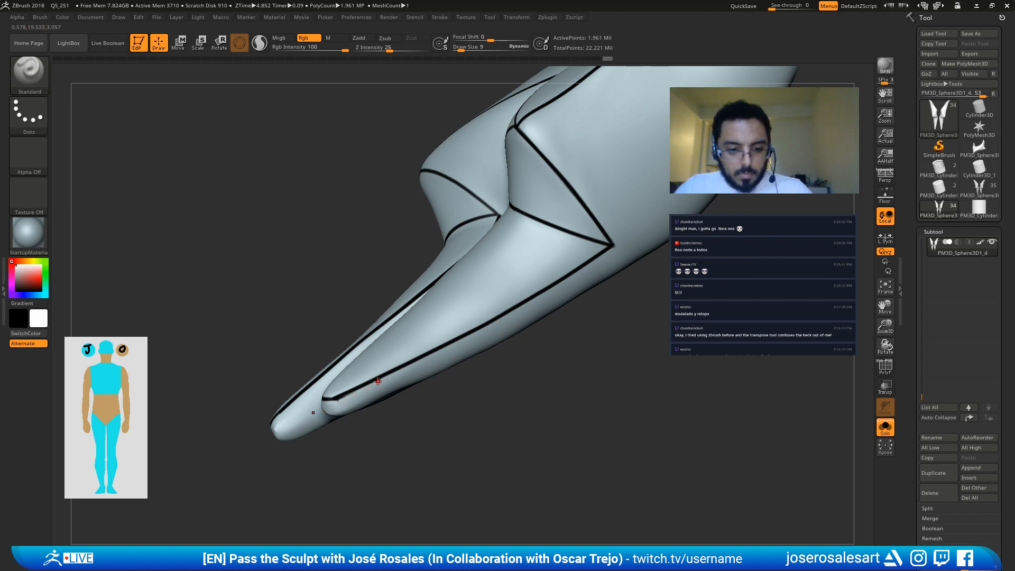
pyautogui.press('v')
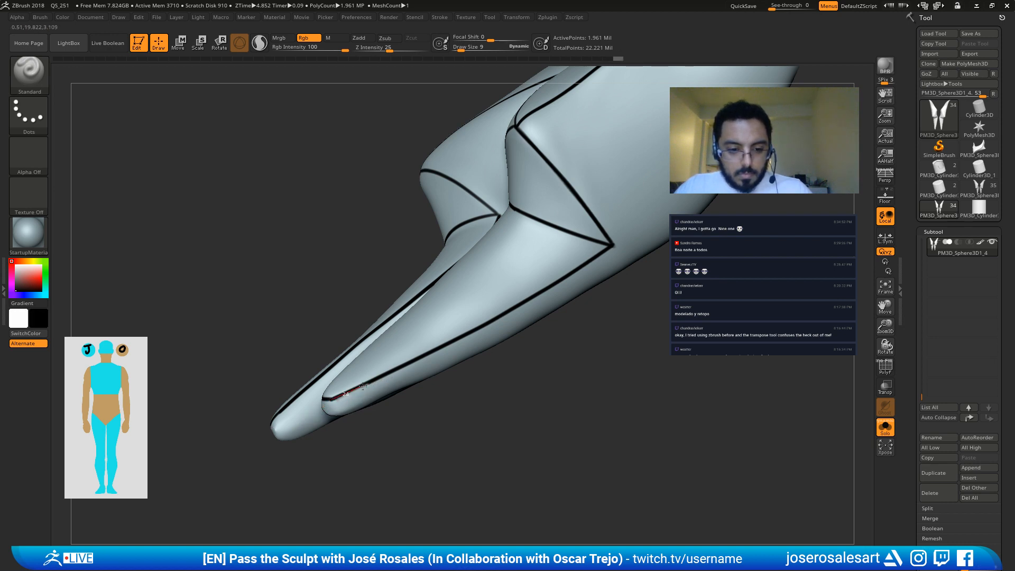
# Step: Paint white around the outer corner of the ledge's triangular outline to sharpen the point where its lines meet
pyautogui.keyDown('alt'); pyautogui.moveTo(552, 286); pyautogui.dragTo(468, 341, button='right'); pyautogui.keyUp('alt')
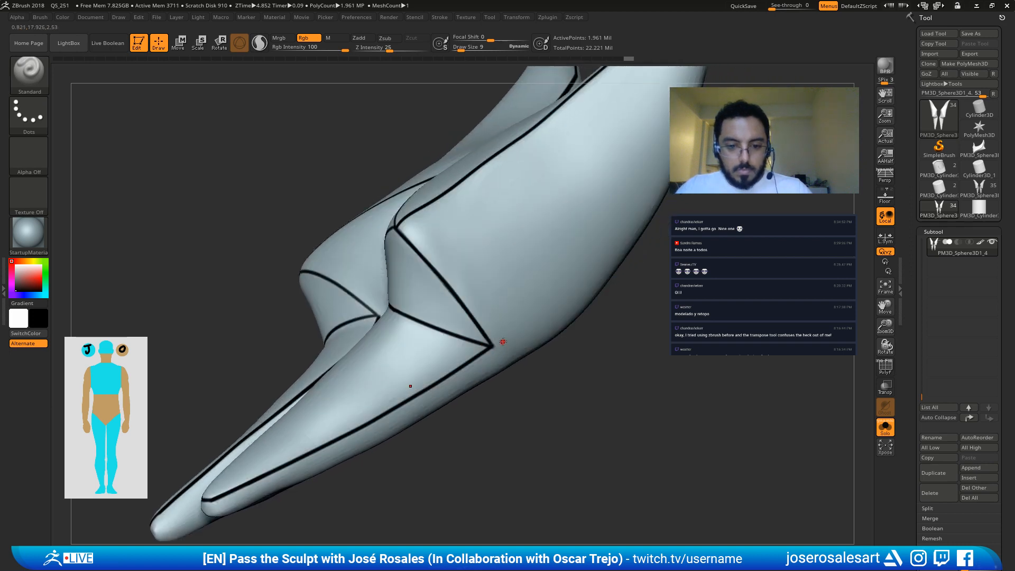
pyautogui.press('v')
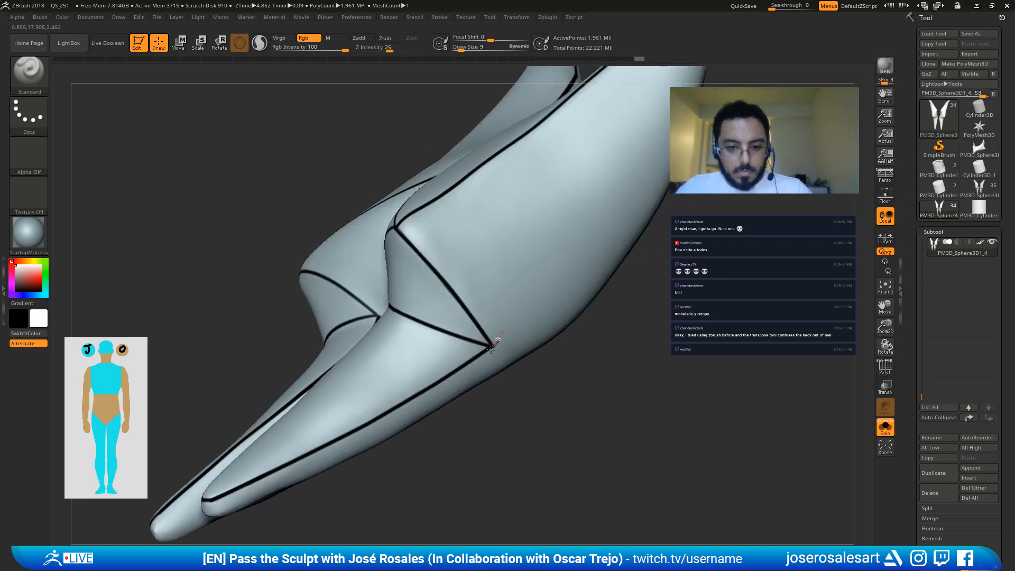
pyautogui.moveTo(500, 343); pyautogui.dragTo(488, 356)
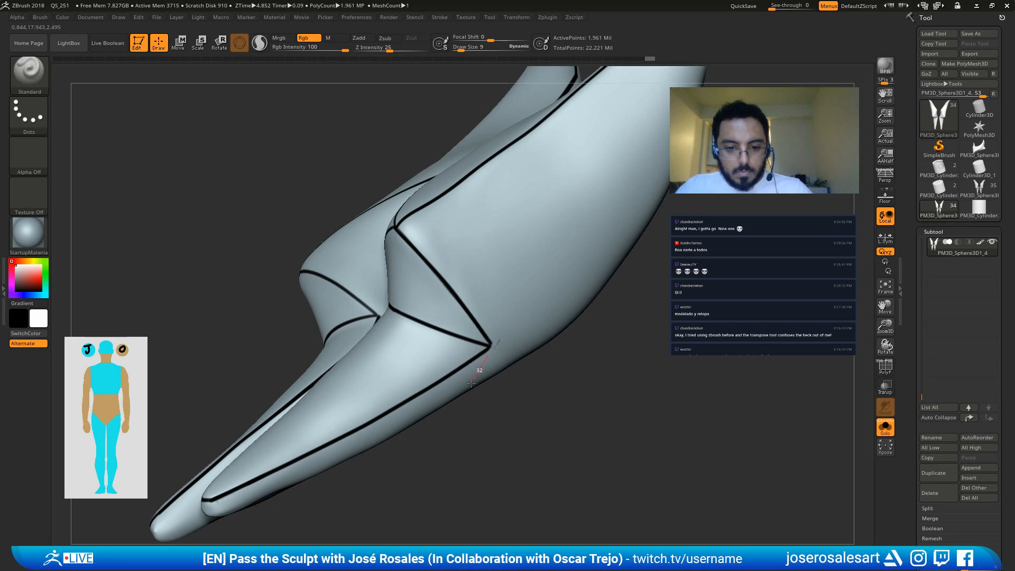
pyautogui.moveTo(521, 307); pyautogui.dragTo(497, 338)
pyautogui.press('v')
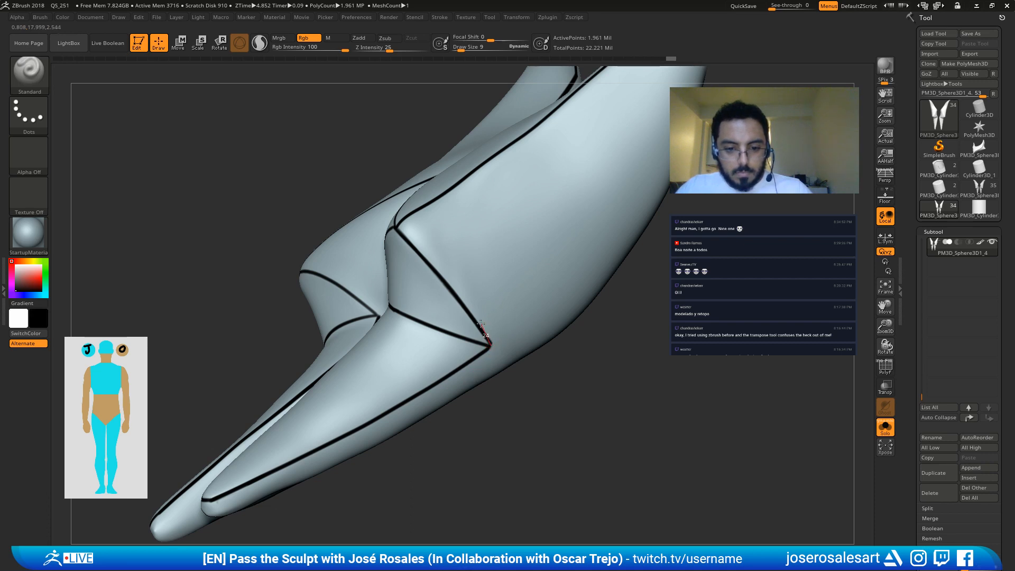
# Step: Duplicate the painted shin guards subtool and hide the original
pyautogui.keyDown('ctrl'); pyautogui.moveTo(526, 299); pyautogui.dragTo(589, 293, button='right'); pyautogui.keyUp('ctrl')
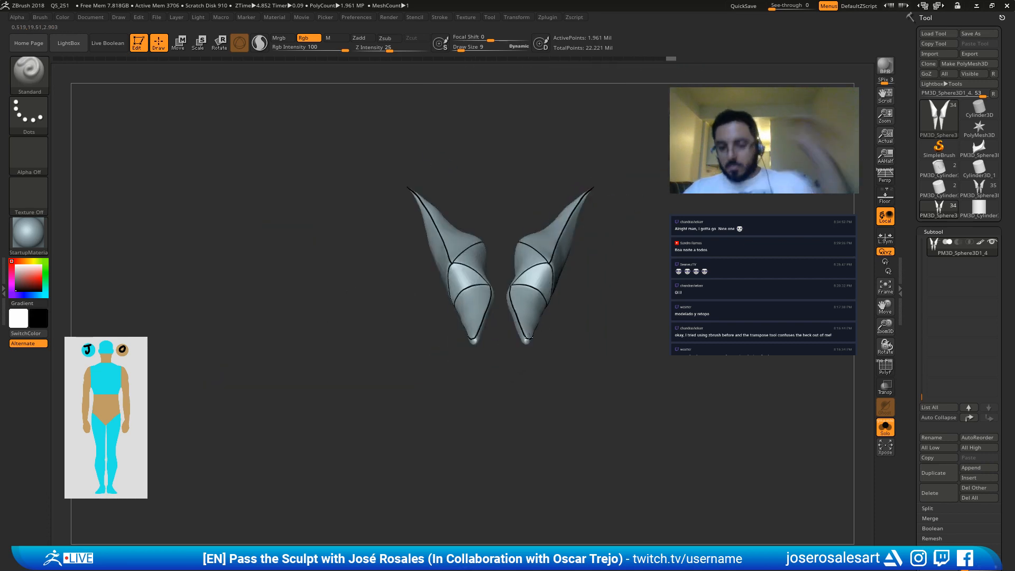
pyautogui.moveTo(571, 239); pyautogui.dragTo(506, 369, button='right')
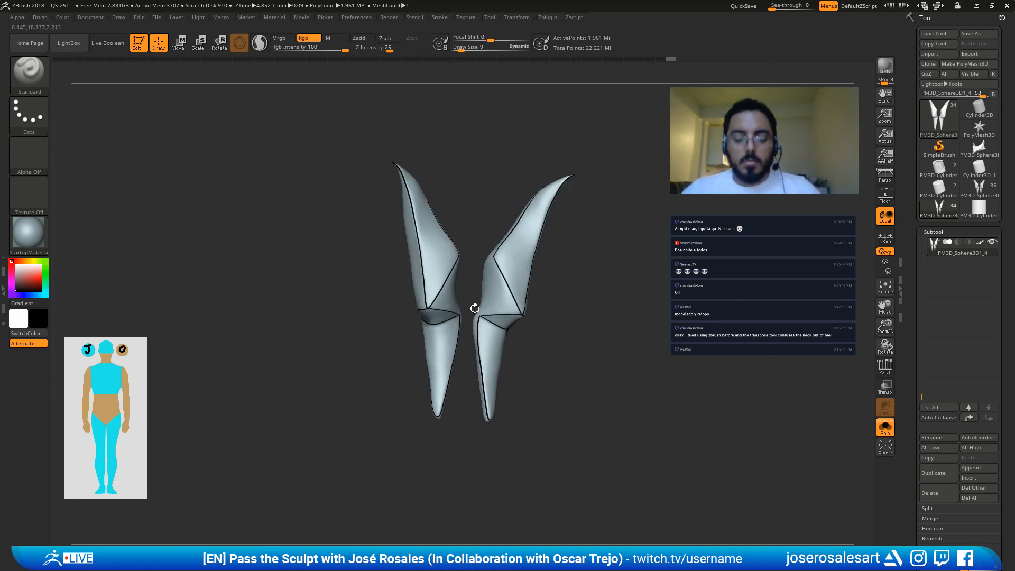
pyautogui.moveTo(474, 306)
pyautogui.keyDown('ctrl'); pyautogui.mouseDown(button='right')
pyautogui.moveTo(478, 351)
pyautogui.moveTo(497, 281)
pyautogui.moveTo(517, 265)
pyautogui.moveTo(470, 234)
pyautogui.moveTo(470, 301)
pyautogui.moveTo(451, 324)
pyautogui.moveTo(540, 333)
pyautogui.moveTo(407, 297)
pyautogui.moveTo(340, 358)
pyautogui.moveTo(404, 289)
pyautogui.moveTo(345, 369)
pyautogui.moveTo(359, 343)
pyautogui.moveTo(381, 386)
pyautogui.moveTo(476, 411)
pyautogui.moveTo(377, 377)
pyautogui.mouseUp(button='right'); pyautogui.keyUp('ctrl')
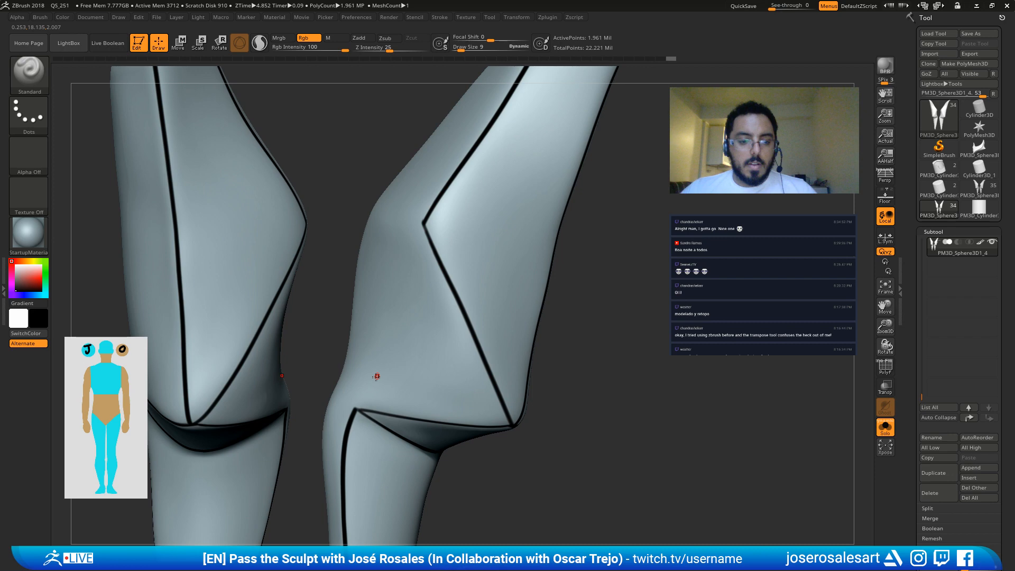
pyautogui.keyDown('ctrl'); pyautogui.moveTo(377, 377); pyautogui.dragTo(376, 323, button='right'); pyautogui.keyUp('ctrl')
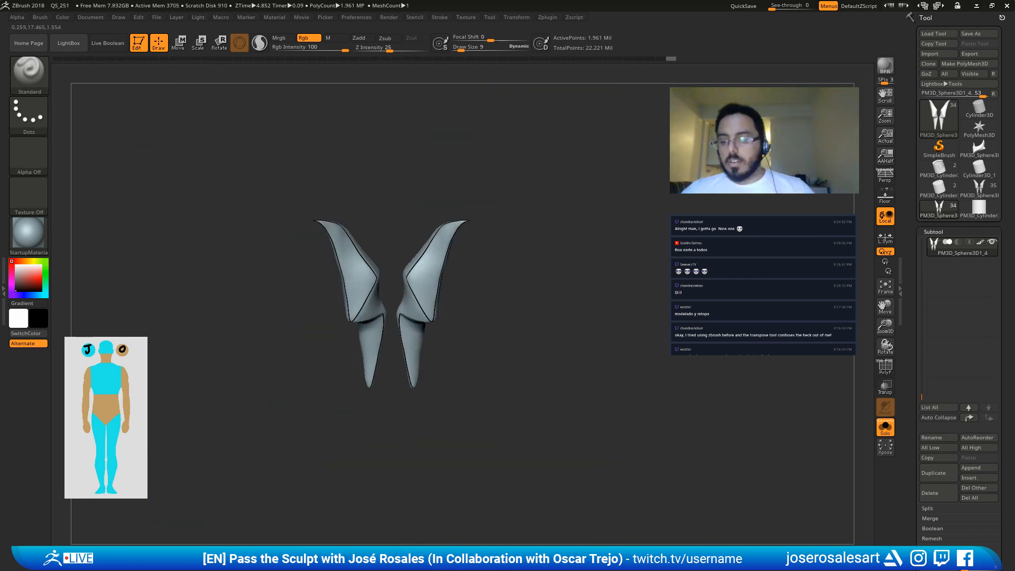
pyautogui.keyDown('ctrl'); pyautogui.moveTo(486, 311); pyautogui.dragTo(486, 329, button='right'); pyautogui.keyUp('ctrl')
pyautogui.hotkey('ctrl', 'shift', 'd')
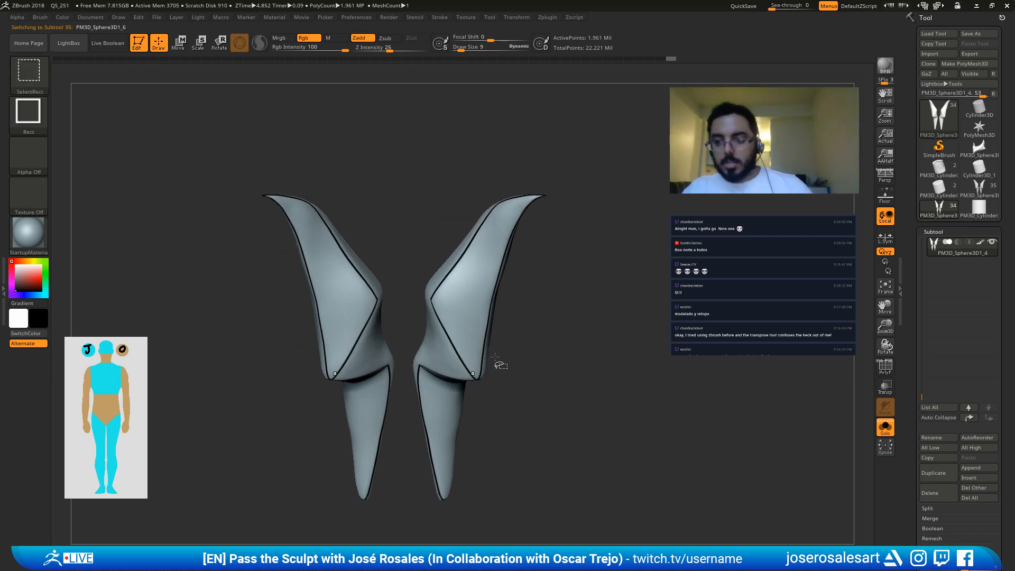
pyautogui.click(992, 242)
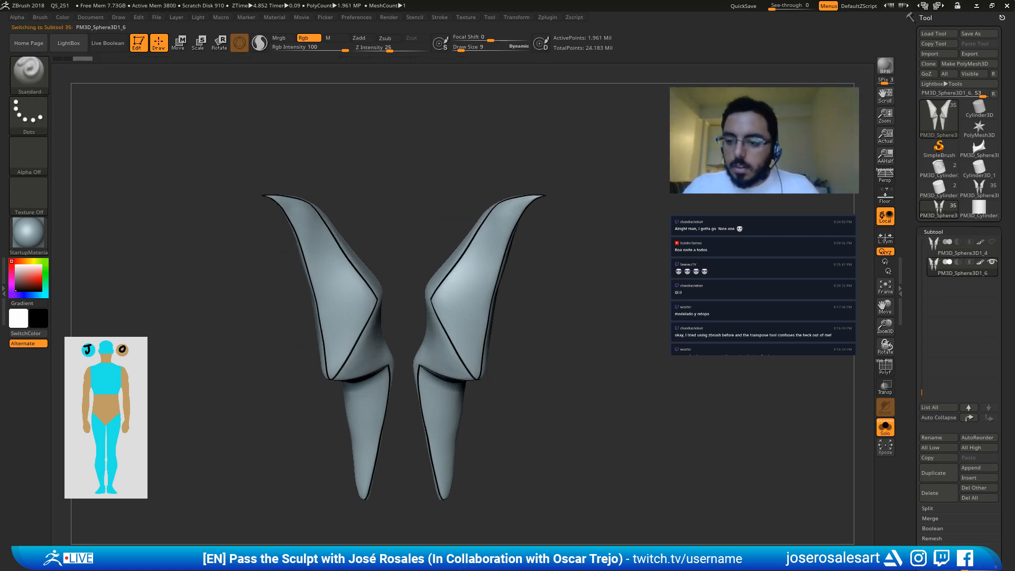
# Step: Create polygroups from the duplicate's polypaint and display the polyframe over the mesh
pyautogui.keyDown('ctrl'); pyautogui.moveTo(636, 286); pyautogui.dragTo(637, 300, button='right'); pyautogui.keyUp('ctrl')
pyautogui.scroll(-5, 962, 379)
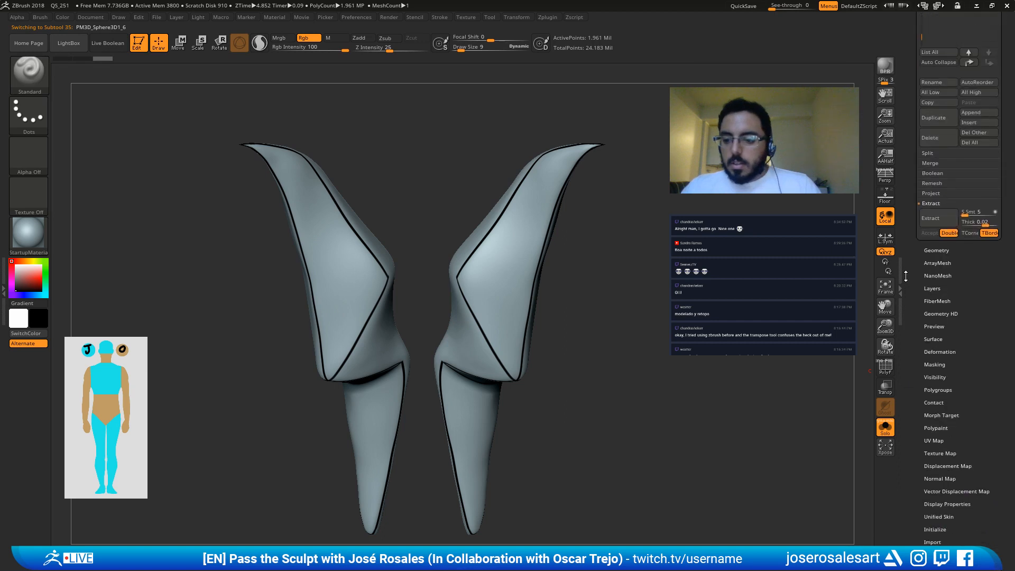
pyautogui.click(937, 359)
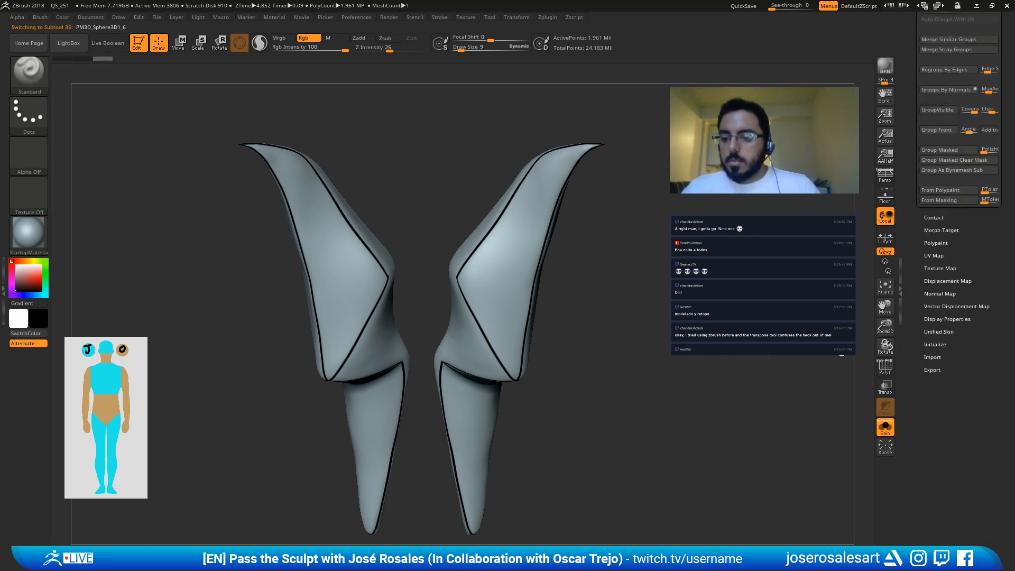
pyautogui.scroll(-3, 912, 208)
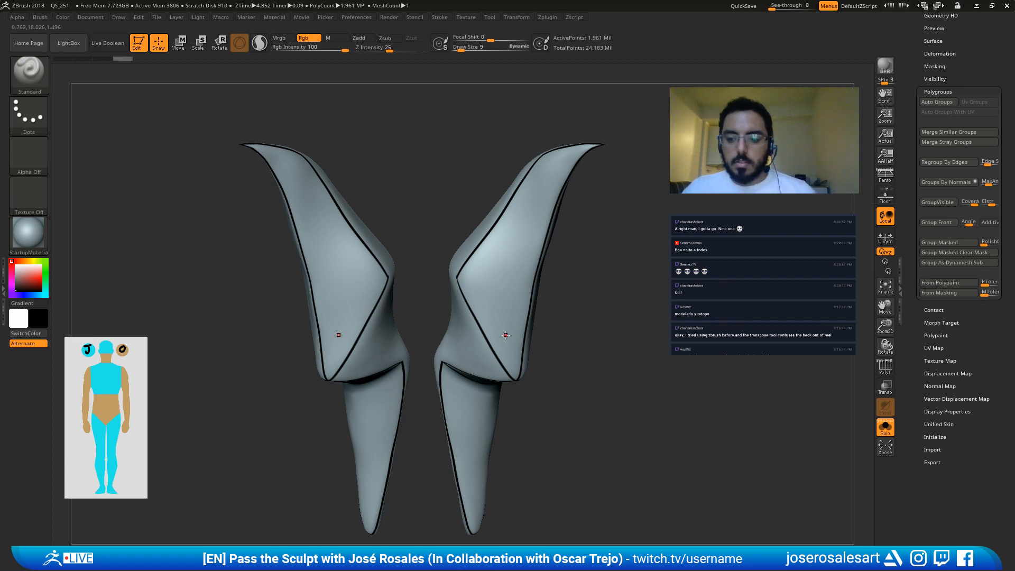
pyautogui.hotkey('shift', 'f')
pyautogui.scroll(5, 524, 344)
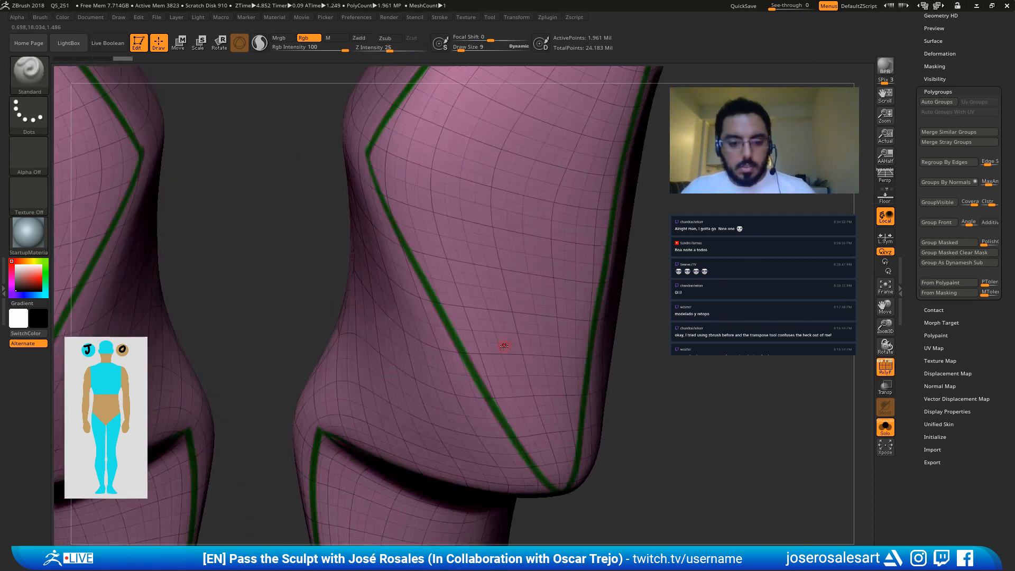
pyautogui.scroll(-5, 524, 345)
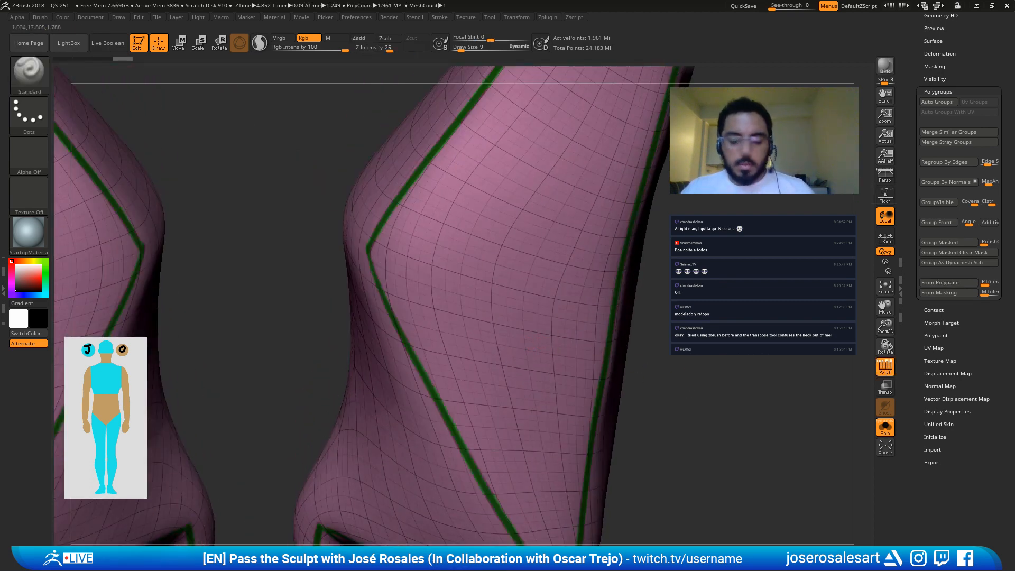
# Step: Try isolating the black line polygroup, invert the visibility to the panels, and show the whole mesh again
pyautogui.hotkey('ctrl', 'shift')
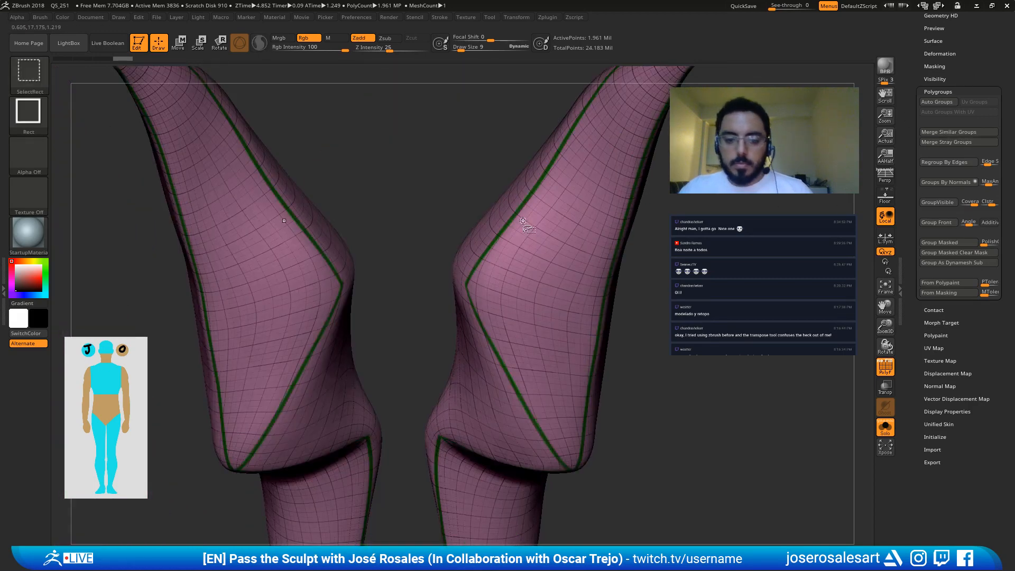
pyautogui.keyDown('ctrl'); pyautogui.keyDown('shift'); pyautogui.click(525, 240); pyautogui.keyUp('shift'); pyautogui.keyUp('ctrl')
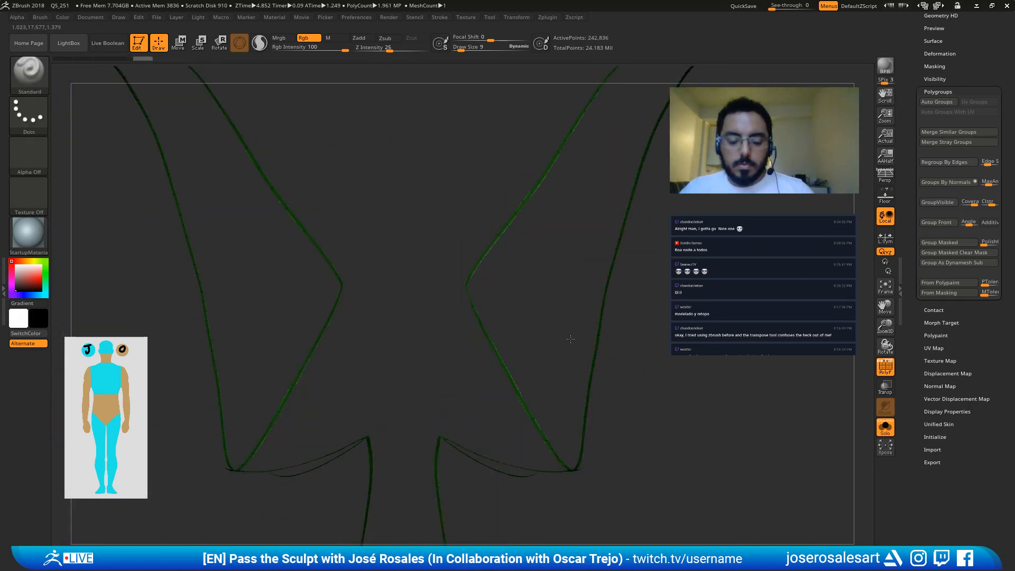
pyautogui.keyDown('ctrl'); pyautogui.keyDown('shift'); pyautogui.moveTo(617, 374); pyautogui.dragTo(560, 297); pyautogui.keyUp('shift'); pyautogui.keyUp('ctrl')
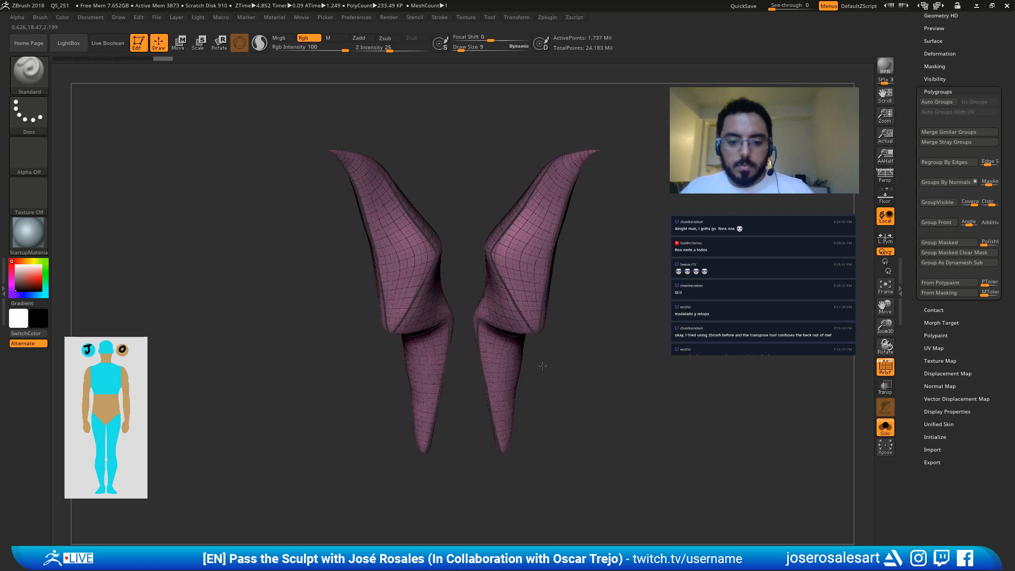
pyautogui.scroll(3, 560, 296)
pyautogui.keyDown('ctrl'); pyautogui.keyDown('shift'); pyautogui.click(582, 351); pyautogui.keyUp('shift'); pyautogui.keyUp('ctrl')
pyautogui.scroll(5, 920, 123)
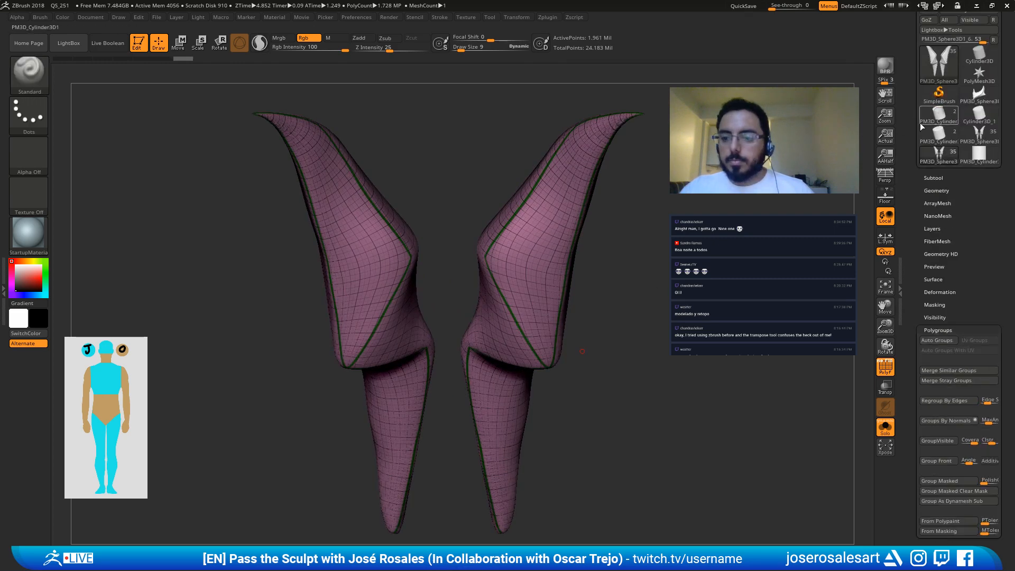
# Step: Delete the duplicate's lower subdivision levels and hide the black line polygroup so only the panels show
pyautogui.click(933, 194)
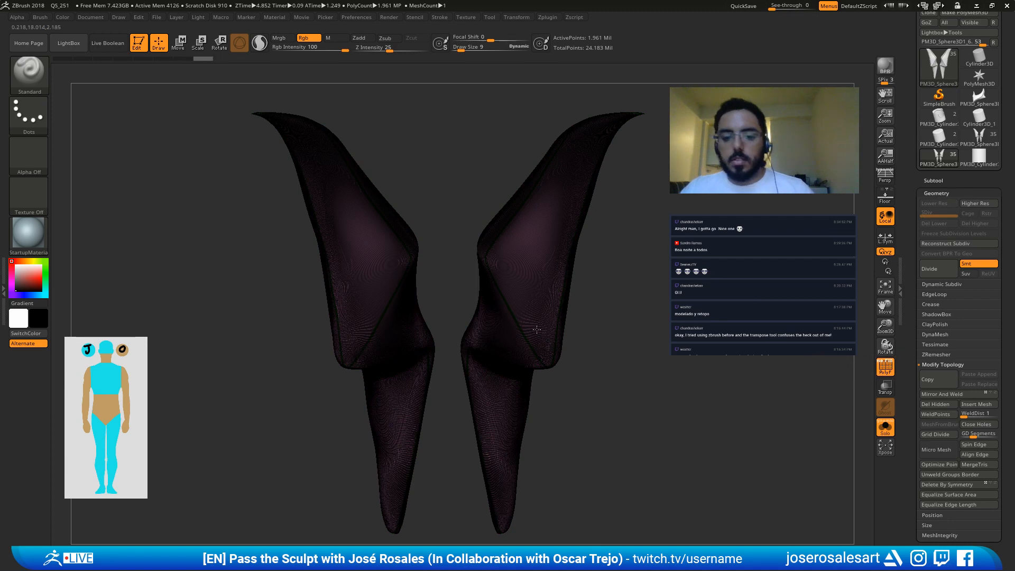
pyautogui.scroll(5, 491, 370)
pyautogui.keyDown('ctrl'); pyautogui.keyDown('shift'); pyautogui.click(491, 370); pyautogui.keyUp('shift'); pyautogui.keyUp('ctrl')
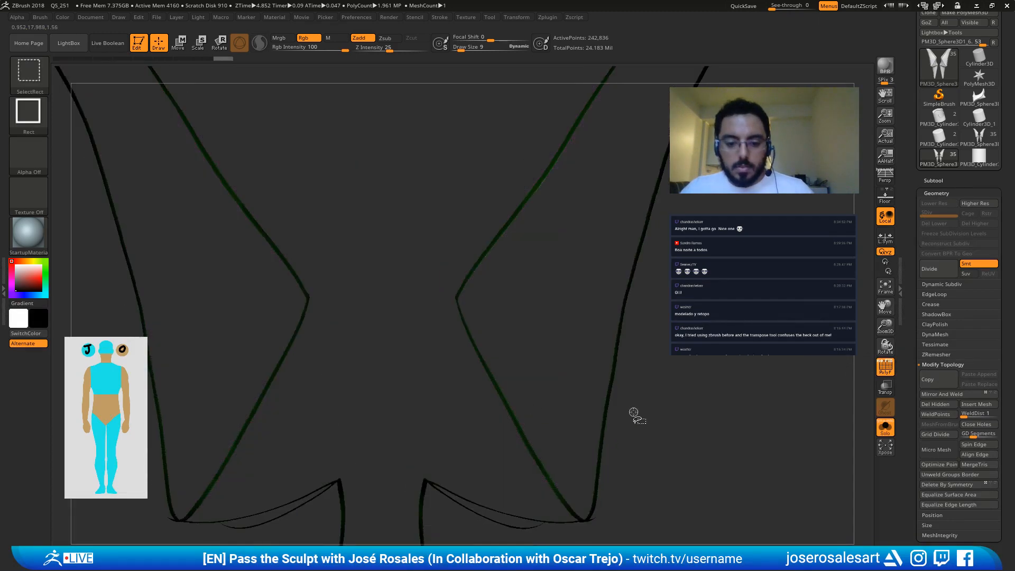
pyautogui.keyDown('ctrl'); pyautogui.keyDown('shift'); pyautogui.moveTo(715, 365); pyautogui.dragTo(709, 401); pyautogui.keyUp('shift'); pyautogui.keyUp('ctrl')
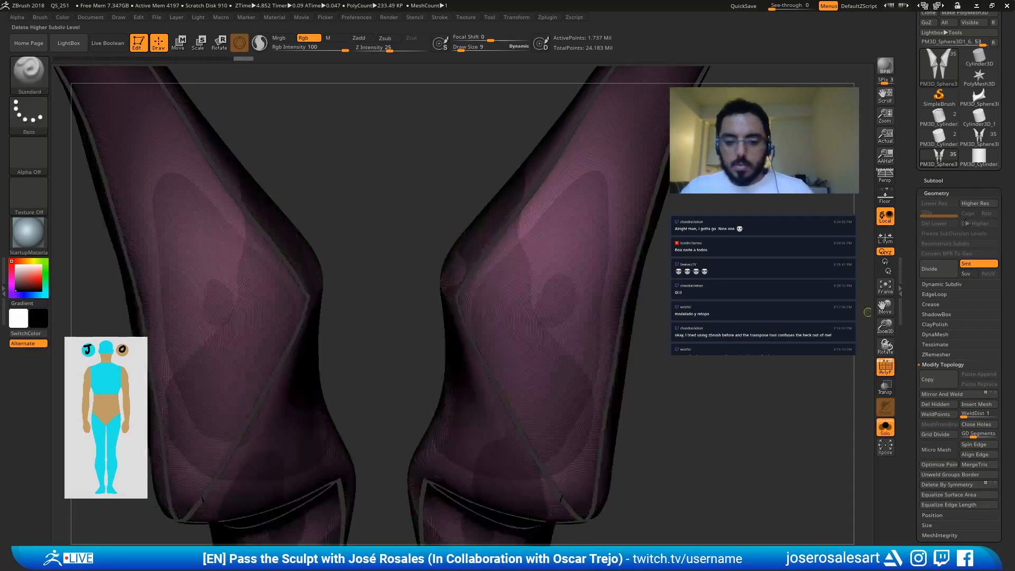
# Step: Delete the hidden outline geometry with Del Hidden to separate the armour panels
pyautogui.click(933, 180)
pyautogui.click(931, 506)
pyautogui.moveTo(913, 540); pyautogui.dragTo(914, 397)
pyautogui.click(933, 411)
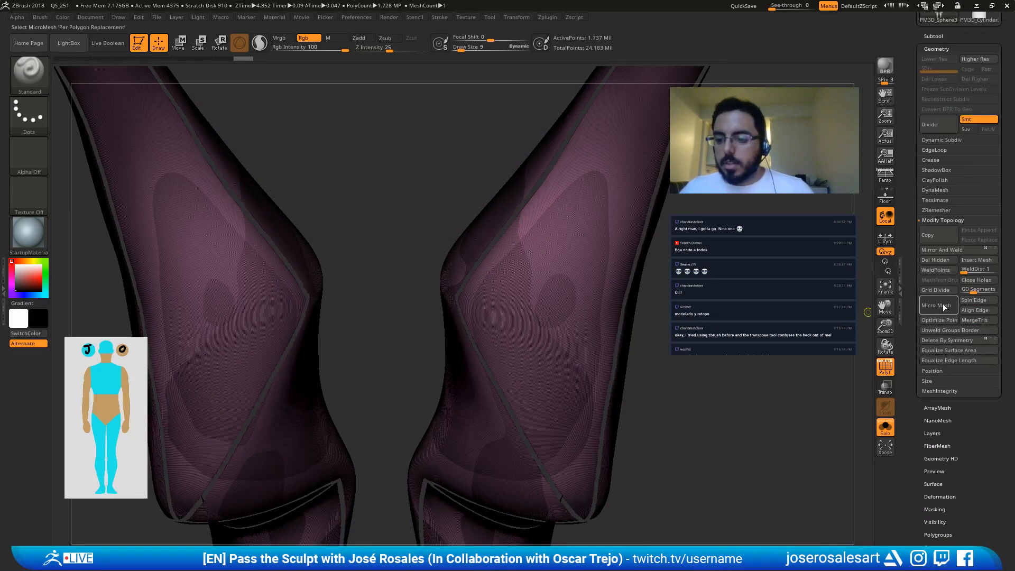
pyautogui.click(923, 266)
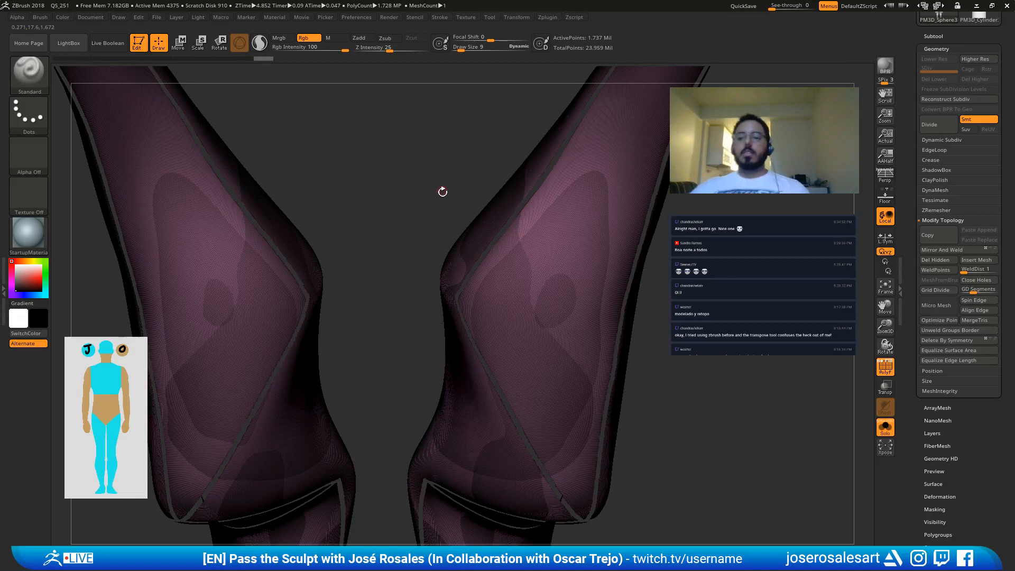
# Step: Give every disconnected panel its own polygroup with Auto Groups and turn off the polyframe display
pyautogui.keyDown('ctrl'); pyautogui.moveTo(519, 312); pyautogui.dragTo(517, 264, button='right'); pyautogui.keyUp('ctrl')
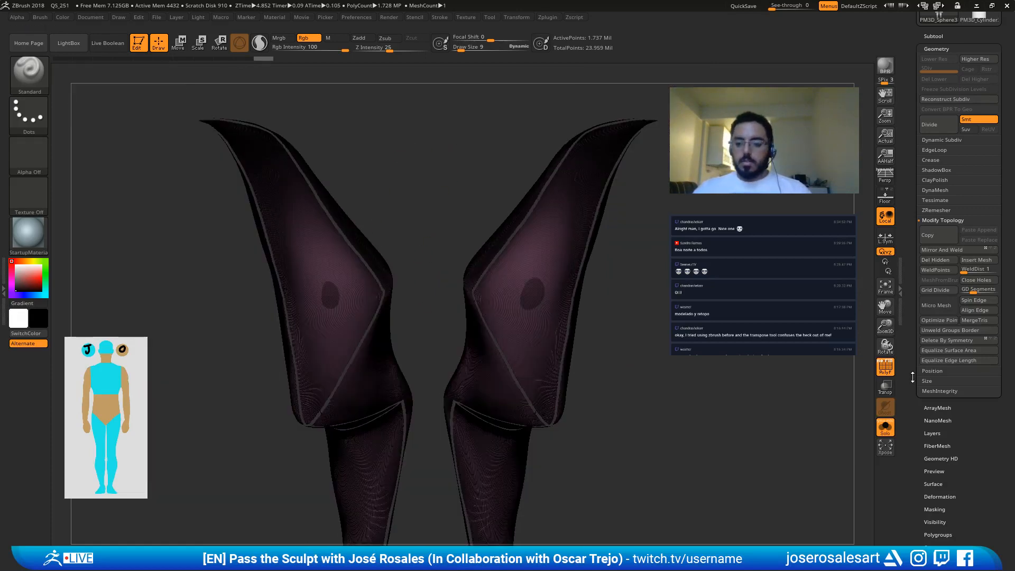
pyautogui.moveTo(913, 378); pyautogui.dragTo(907, 147)
pyautogui.click(930, 309)
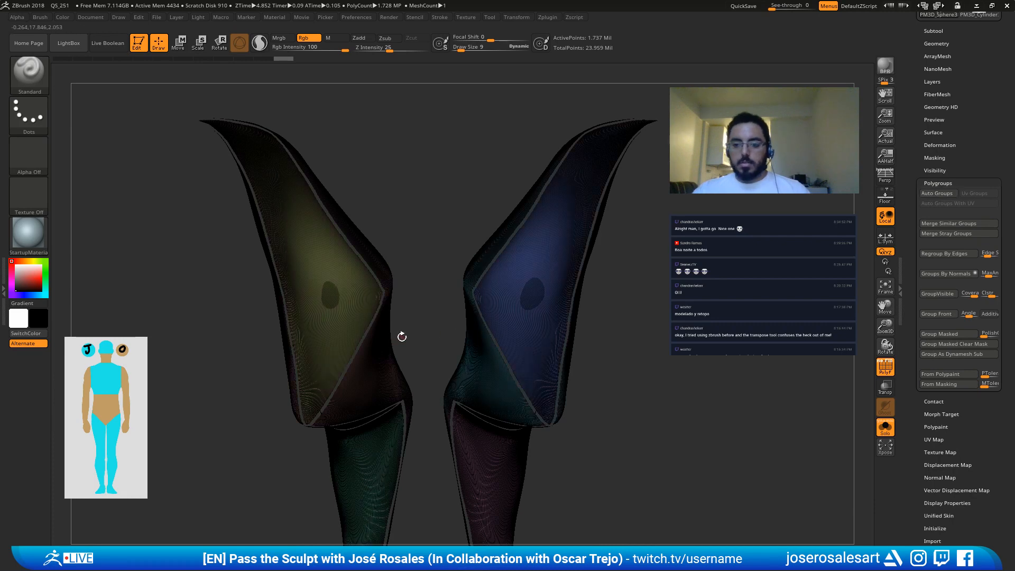
pyautogui.keyDown('ctrl'); pyautogui.moveTo(501, 302); pyautogui.dragTo(583, 310, button='right'); pyautogui.keyUp('ctrl')
pyautogui.hotkey('shift', 'f')
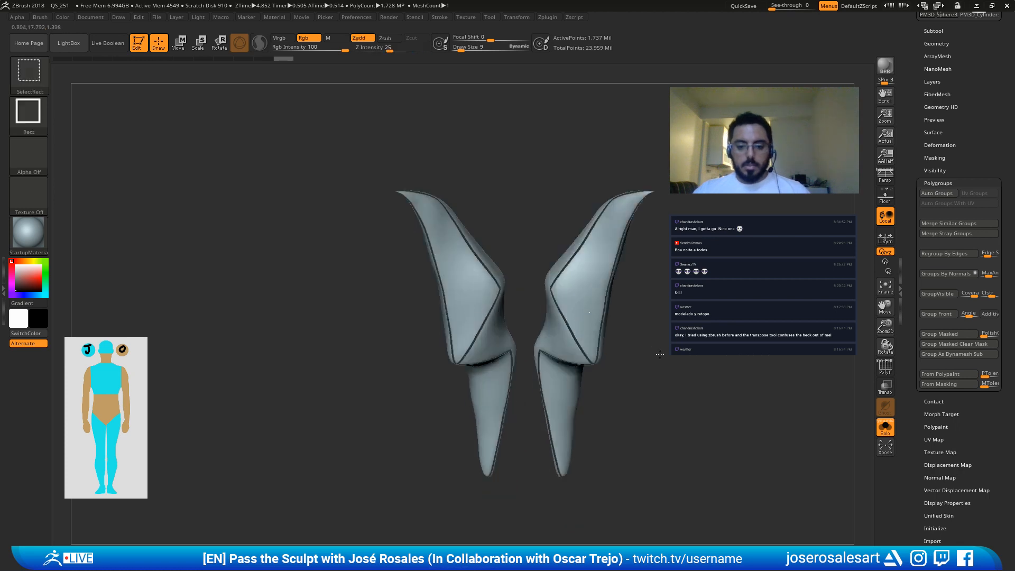
# Step: Isolate the pair of large upper panels that taper to the pointed tips by their polygroups
pyautogui.keyDown('ctrl'); pyautogui.keyDown('shift'); pyautogui.click(583, 310); pyautogui.keyUp('shift'); pyautogui.keyUp('ctrl')
pyautogui.keyDown('ctrl'); pyautogui.keyDown('shift'); pyautogui.moveTo(662, 350); pyautogui.dragTo(679, 381); pyautogui.keyUp('shift'); pyautogui.keyUp('ctrl')
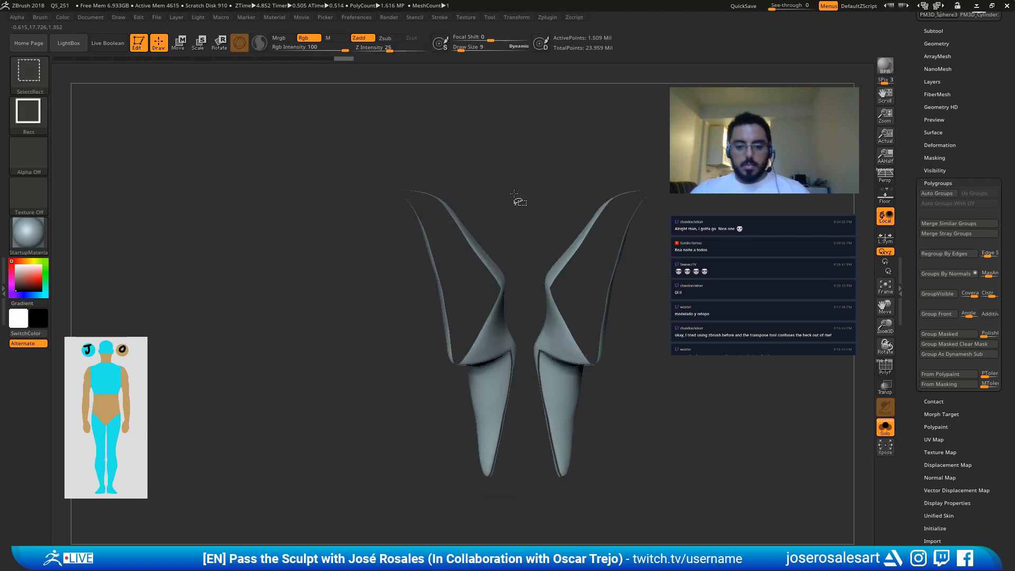
pyautogui.keyDown('ctrl'); pyautogui.keyDown('shift'); pyautogui.moveTo(514, 189); pyautogui.dragTo(535, 212); pyautogui.keyUp('shift'); pyautogui.keyUp('ctrl')
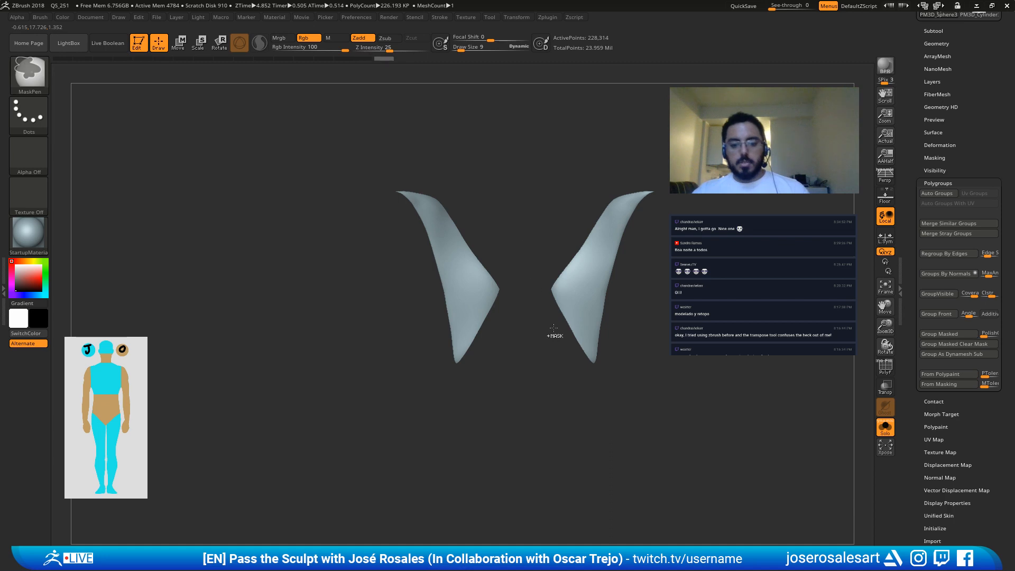
# Step: Show the polygroup colours, isolate the large wraparound side panels of both guards and merge them into one polygroup
pyautogui.hotkey('shift', 'f')
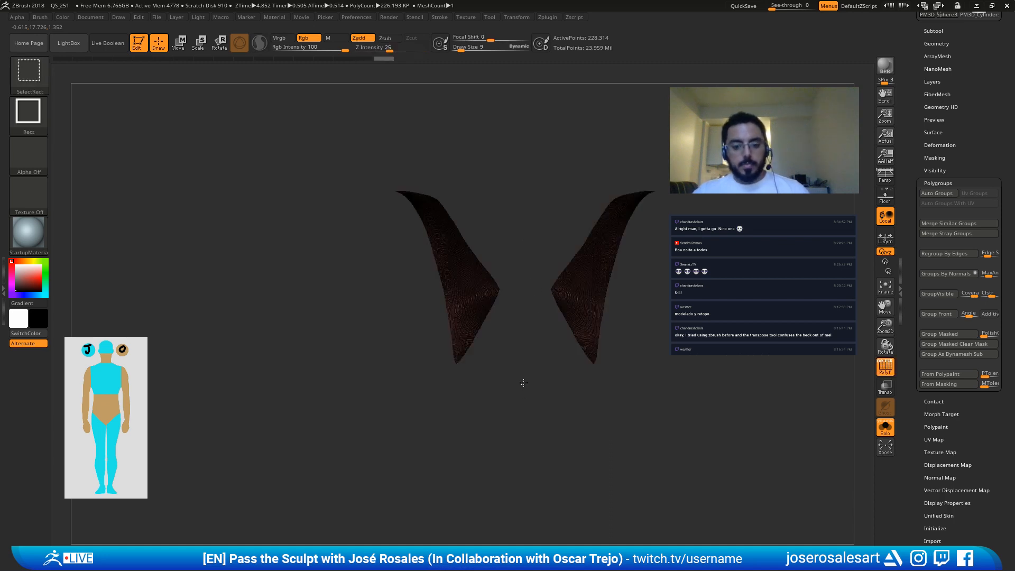
pyautogui.keyDown('ctrl'); pyautogui.keyDown('shift'); pyautogui.click(528, 372); pyautogui.keyUp('shift'); pyautogui.keyUp('ctrl')
pyautogui.click(882, 365)
pyautogui.moveTo(512, 377)
pyautogui.keyDown('alt'); pyautogui.mouseDown(button='right')
pyautogui.moveTo(544, 402)
pyautogui.moveTo(539, 378)
pyautogui.mouseUp(button='right'); pyautogui.keyUp('alt')
pyautogui.keyDown('ctrl'); pyautogui.keyDown('shift'); pyautogui.click(522, 353); pyautogui.keyUp('shift'); pyautogui.keyUp('ctrl')
pyautogui.keyDown('ctrl'); pyautogui.keyDown('shift'); pyautogui.moveTo(710, 402); pyautogui.dragTo(722, 436); pyautogui.keyUp('shift'); pyautogui.keyUp('ctrl')
pyautogui.keyDown('ctrl'); pyautogui.keyDown('shift'); pyautogui.click(576, 359); pyautogui.keyUp('shift'); pyautogui.keyUp('ctrl')
pyautogui.keyDown('ctrl'); pyautogui.keyDown('shift'); pyautogui.moveTo(259, 354); pyautogui.dragTo(295, 402); pyautogui.keyUp('shift'); pyautogui.keyUp('ctrl')
pyautogui.hotkey('ctrl', 'w')
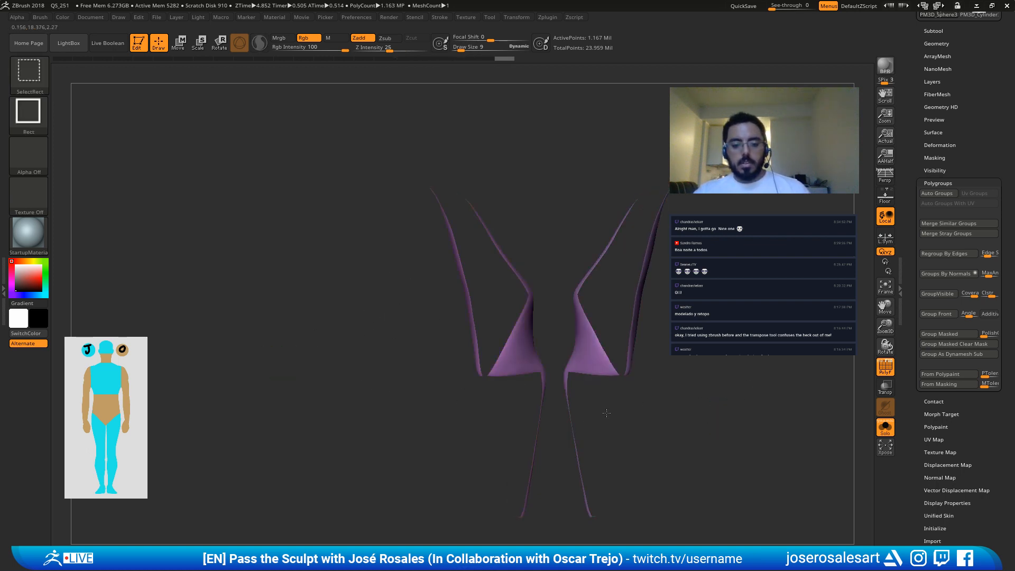
# Step: Isolate the two long lower front panels, give them a shared polygroup and show the whole mesh again
pyautogui.keyDown('ctrl'); pyautogui.keyDown('shift'); pyautogui.click(653, 384); pyautogui.keyUp('shift'); pyautogui.keyUp('ctrl')
pyautogui.keyDown('ctrl'); pyautogui.keyDown('shift'); pyautogui.click(518, 419); pyautogui.keyUp('shift'); pyautogui.keyUp('ctrl')
pyautogui.keyDown('ctrl'); pyautogui.keyDown('shift'); pyautogui.moveTo(703, 405); pyautogui.dragTo(711, 428); pyautogui.keyUp('shift'); pyautogui.keyUp('ctrl')
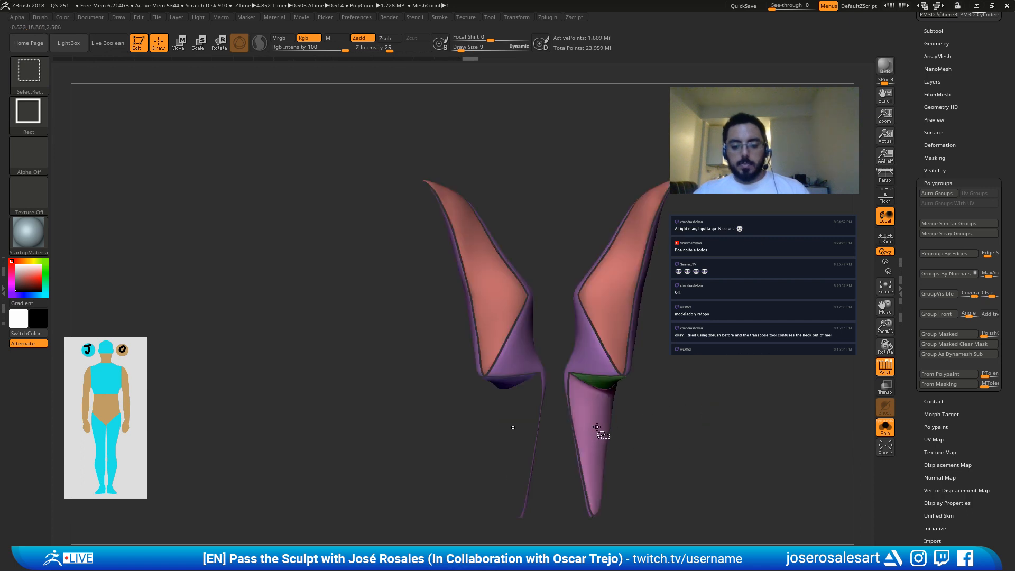
pyautogui.moveTo(693, 390)
pyautogui.keyDown('ctrl'); pyautogui.keyDown('shift'); pyautogui.mouseDown()
pyautogui.moveTo(716, 438)
pyautogui.moveTo(684, 396)
pyautogui.mouseUp(); pyautogui.keyUp('shift'); pyautogui.keyUp('ctrl')
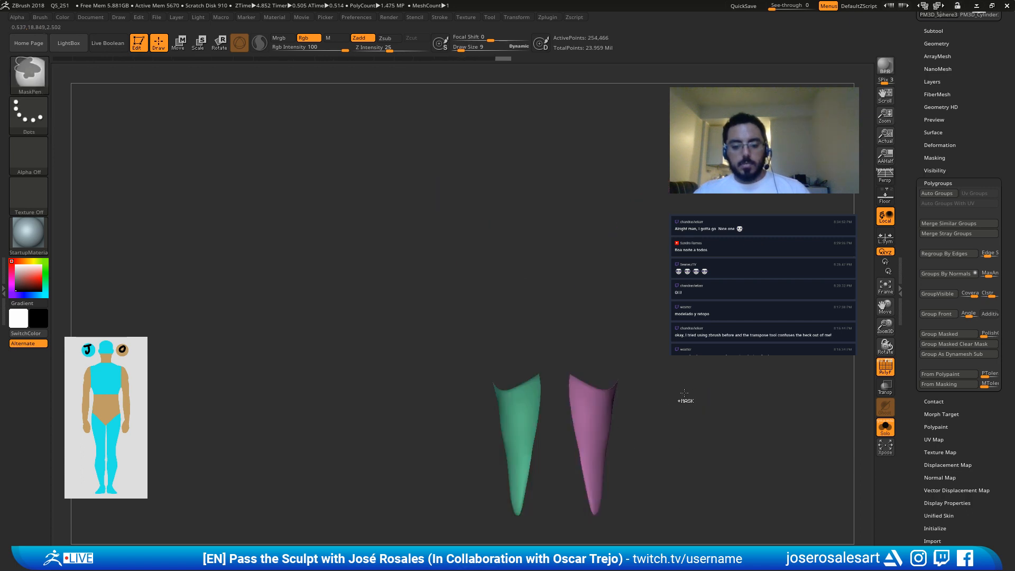
pyautogui.keyDown('ctrl'); pyautogui.keyDown('shift'); pyautogui.click(693, 394); pyautogui.keyUp('shift'); pyautogui.keyUp('ctrl')
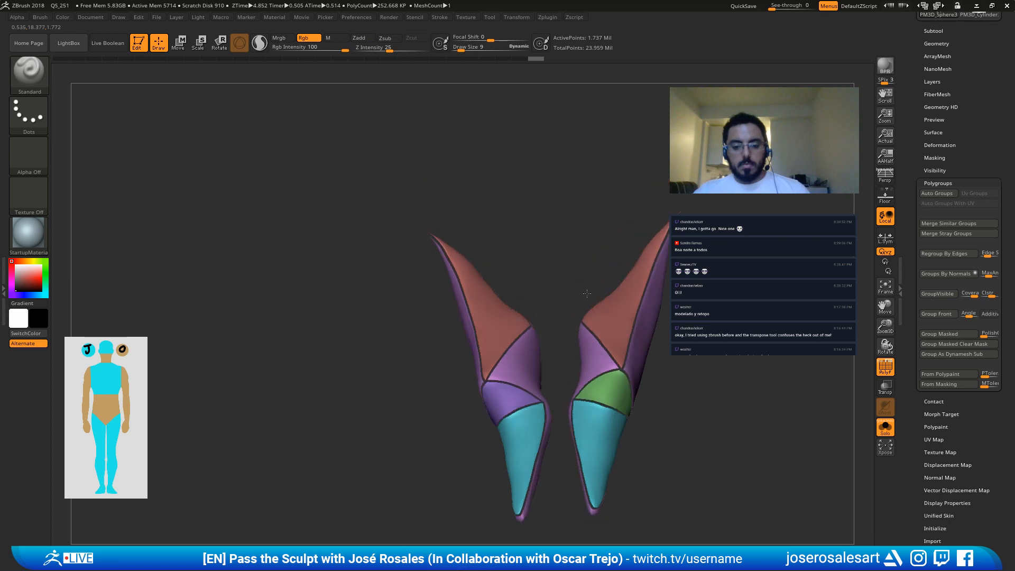
# Step: Isolate the two small panels between the upper and lower plates, give them a shared polygroup and unhide everything
pyautogui.keyDown('ctrl'); pyautogui.keyDown('shift'); pyautogui.click(608, 400); pyautogui.keyUp('shift'); pyautogui.keyUp('ctrl')
pyautogui.keyDown('ctrl'); pyautogui.keyDown('shift'); pyautogui.moveTo(341, 359); pyautogui.dragTo(368, 393); pyautogui.keyUp('shift'); pyautogui.keyUp('ctrl')
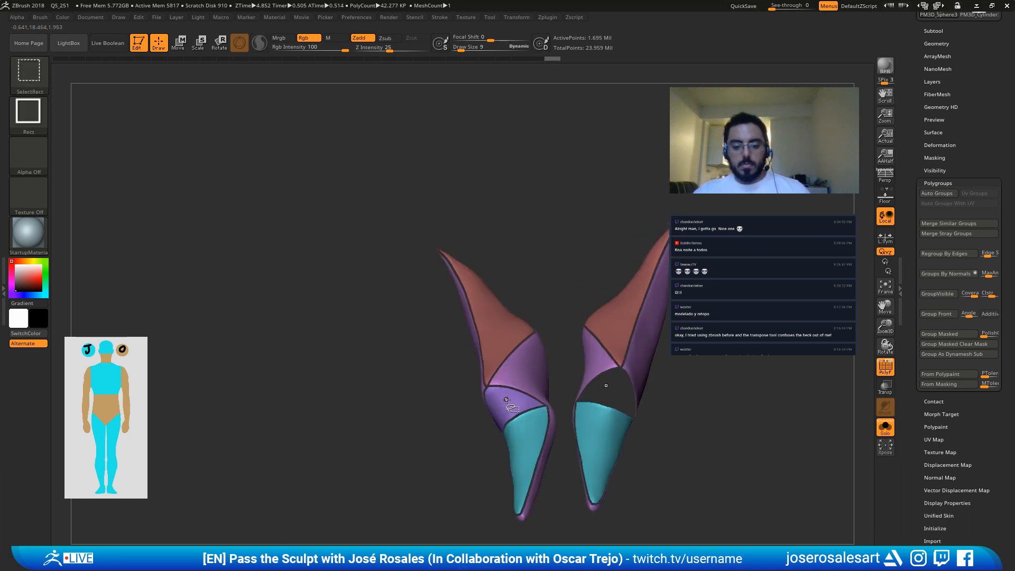
pyautogui.keyDown('ctrl'); pyautogui.keyDown('shift'); pyautogui.moveTo(287, 323); pyautogui.dragTo(310, 374); pyautogui.keyUp('shift'); pyautogui.keyUp('ctrl')
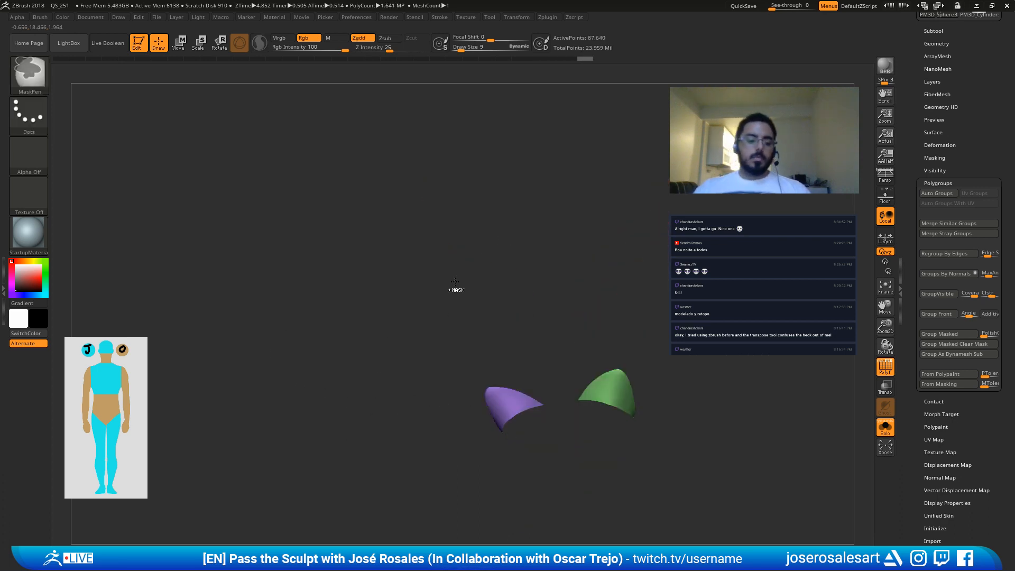
pyautogui.keyDown('ctrl'); pyautogui.keyDown('shift'); pyautogui.click(464, 313); pyautogui.keyUp('shift'); pyautogui.keyUp('ctrl')
pyautogui.moveTo(521, 295); pyautogui.dragTo(436, 309)
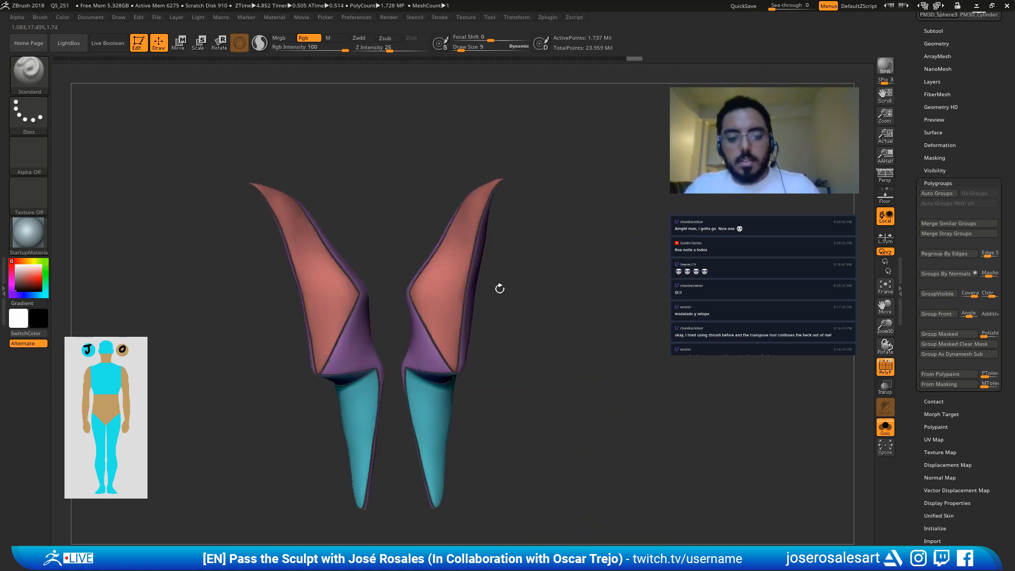
# Step: Try remeshing all panels with ZRemesher at a Target Polygons Count of 5.7971 without keeping the groups
pyautogui.moveTo(913, 126); pyautogui.dragTo(913, 169)
pyautogui.click(937, 87)
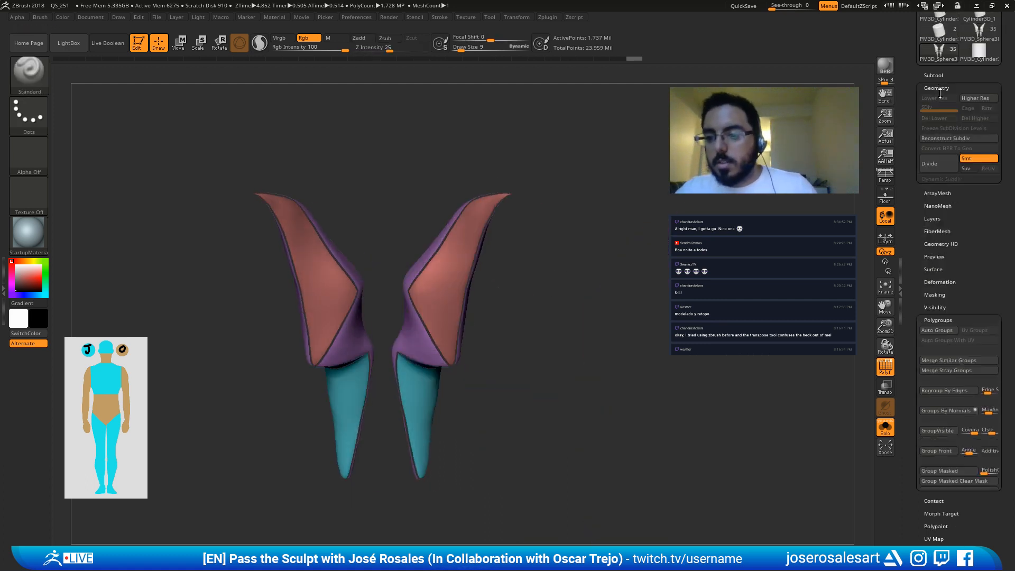
pyautogui.click(937, 250)
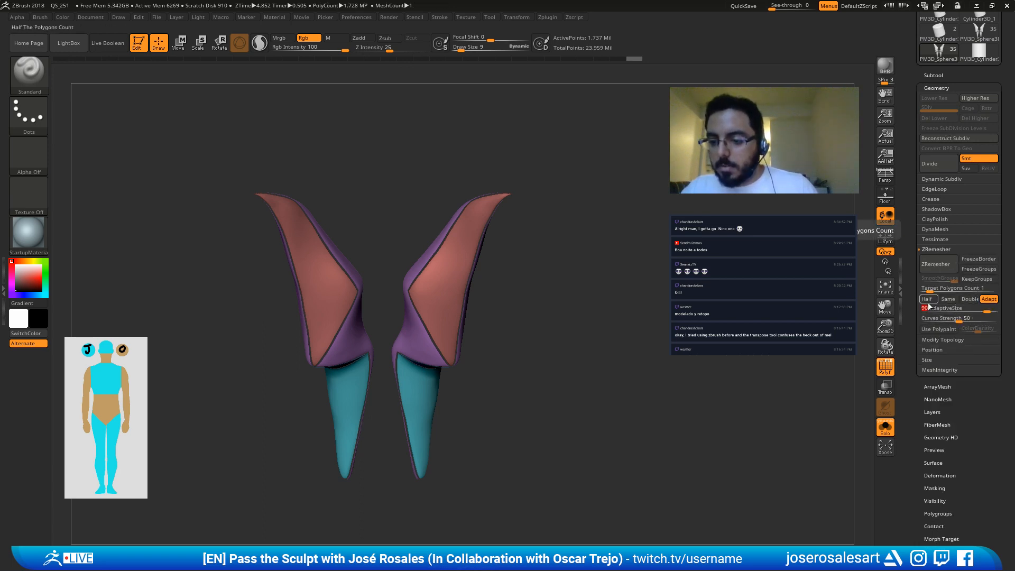
pyautogui.moveTo(930, 291); pyautogui.dragTo(937, 291)
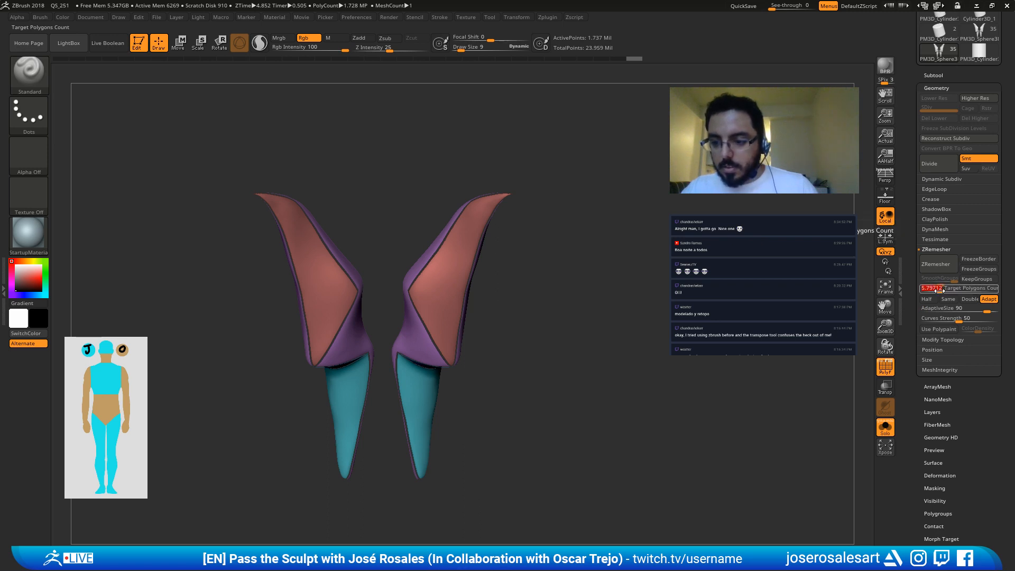
pyautogui.keyDown('alt'); pyautogui.moveTo(563, 294); pyautogui.dragTo(580, 293); pyautogui.keyUp('alt')
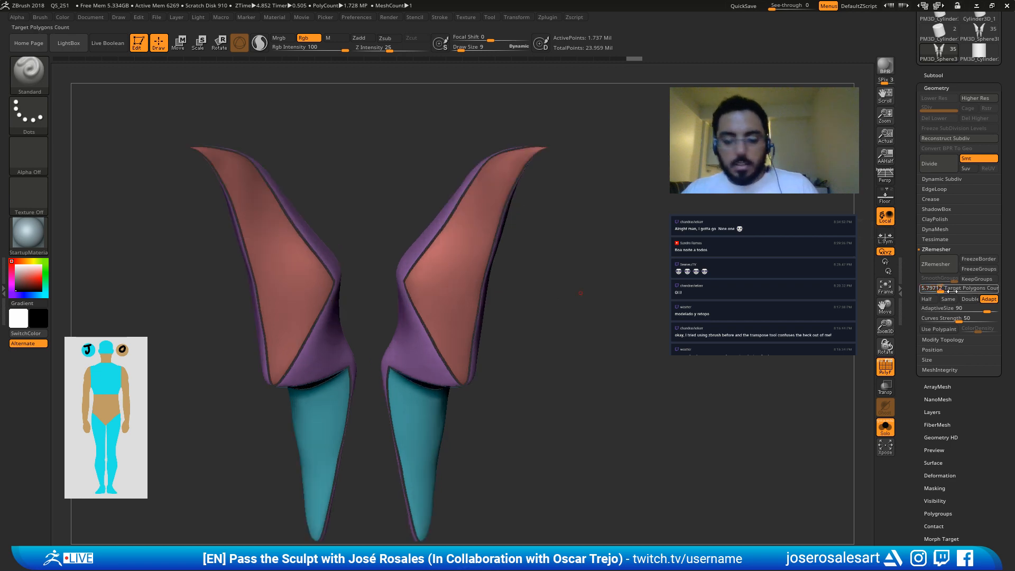
pyautogui.click(937, 264)
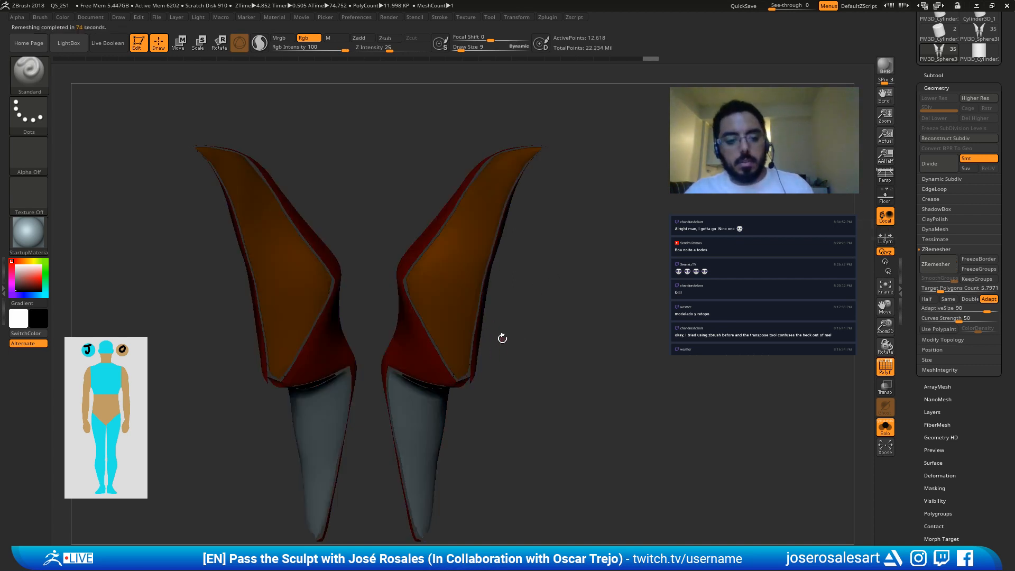
# Step: Inspect the remeshed panel borders and corners, turn off the polyframe and undo the remesh
pyautogui.moveTo(490, 337); pyautogui.dragTo(438, 270)
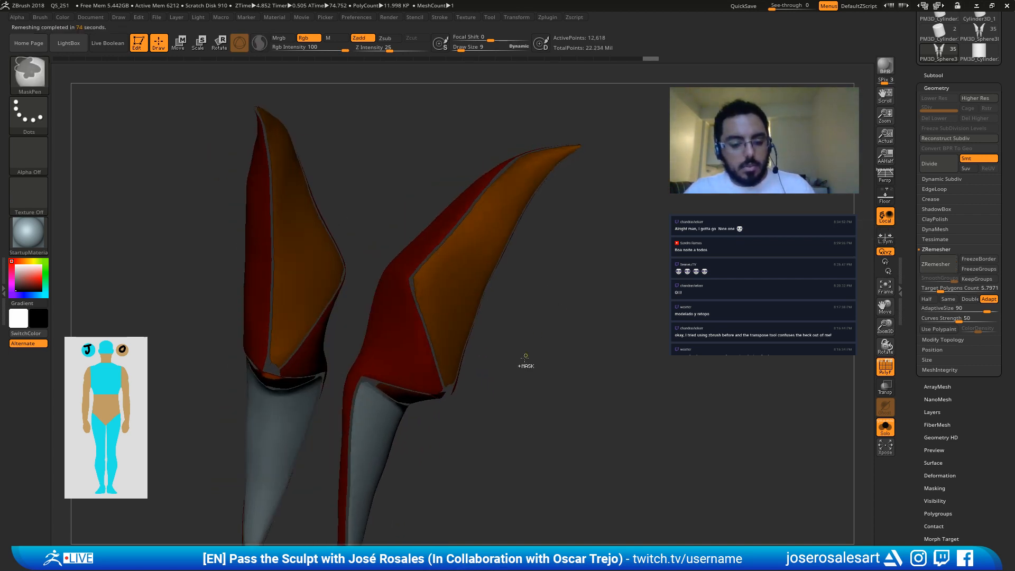
pyautogui.moveTo(531, 371)
pyautogui.mouseDown()
pyautogui.moveTo(525, 405)
pyautogui.moveTo(482, 301)
pyautogui.moveTo(433, 458)
pyautogui.moveTo(402, 370)
pyautogui.moveTo(476, 222)
pyautogui.moveTo(617, 74)
pyautogui.moveTo(656, 55)
pyautogui.moveTo(626, 53)
pyautogui.moveTo(655, 53)
pyautogui.mouseUp()
pyautogui.hotkey('ctrl', 'z')
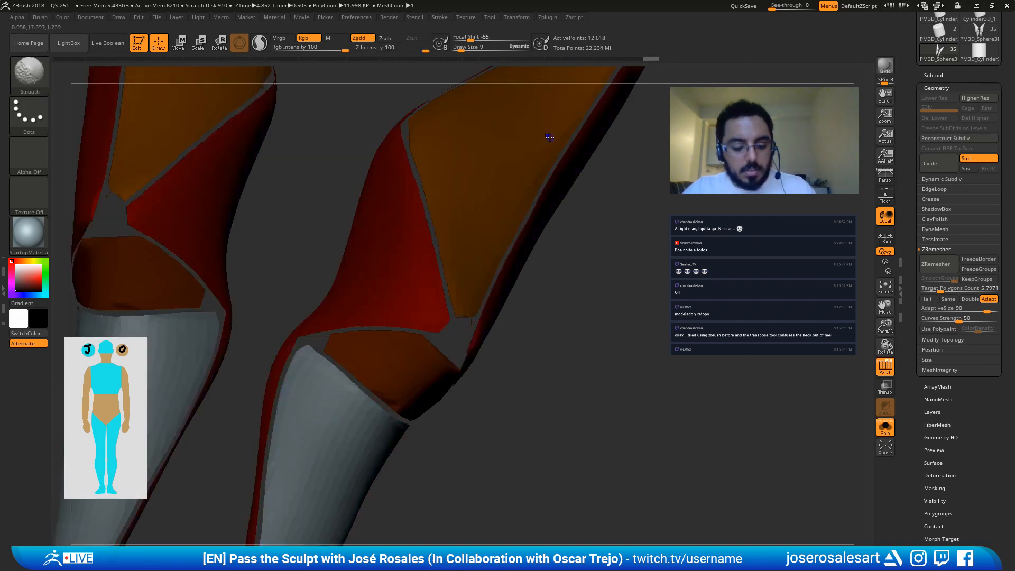
pyautogui.press('v')
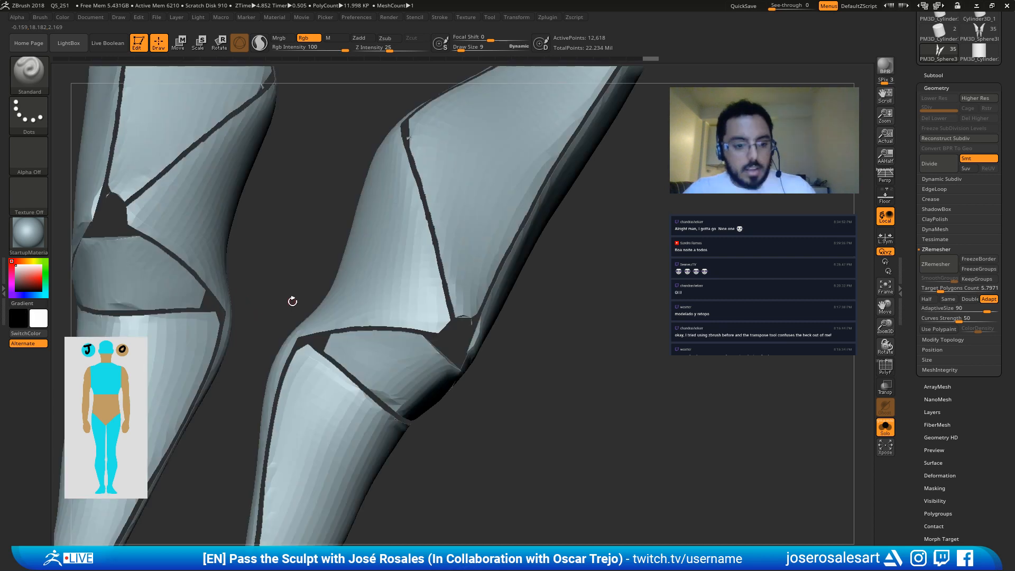
pyautogui.moveTo(634, 51)
pyautogui.mouseDown()
pyautogui.moveTo(642, 58)
pyautogui.moveTo(630, 60)
pyautogui.moveTo(648, 58)
pyautogui.moveTo(623, 60)
pyautogui.moveTo(649, 60)
pyautogui.mouseUp()
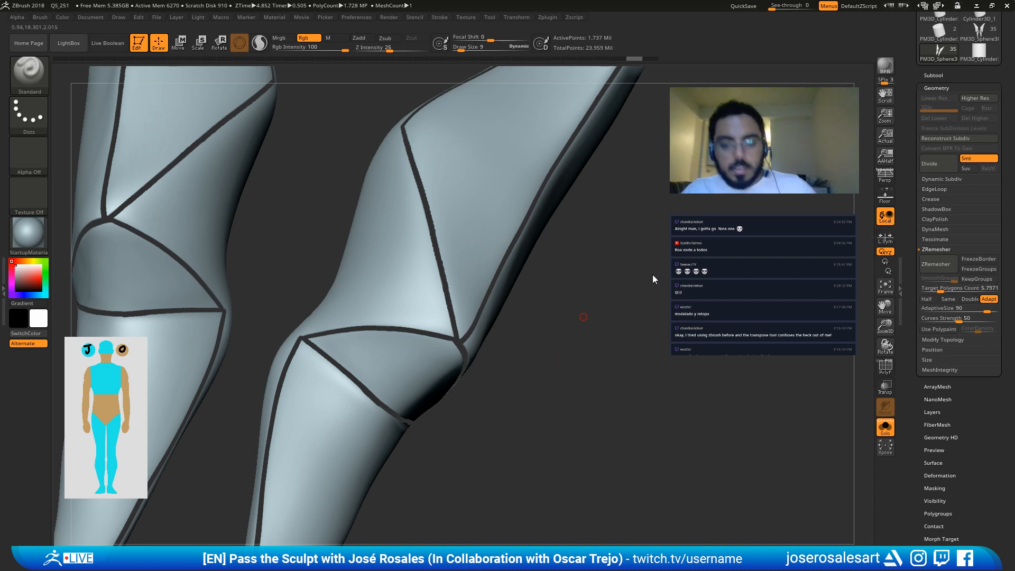
# Step: ZRemesh the panels with KeepGroups enabled and a Target Polygons Count of 10.387
pyautogui.click(939, 288)
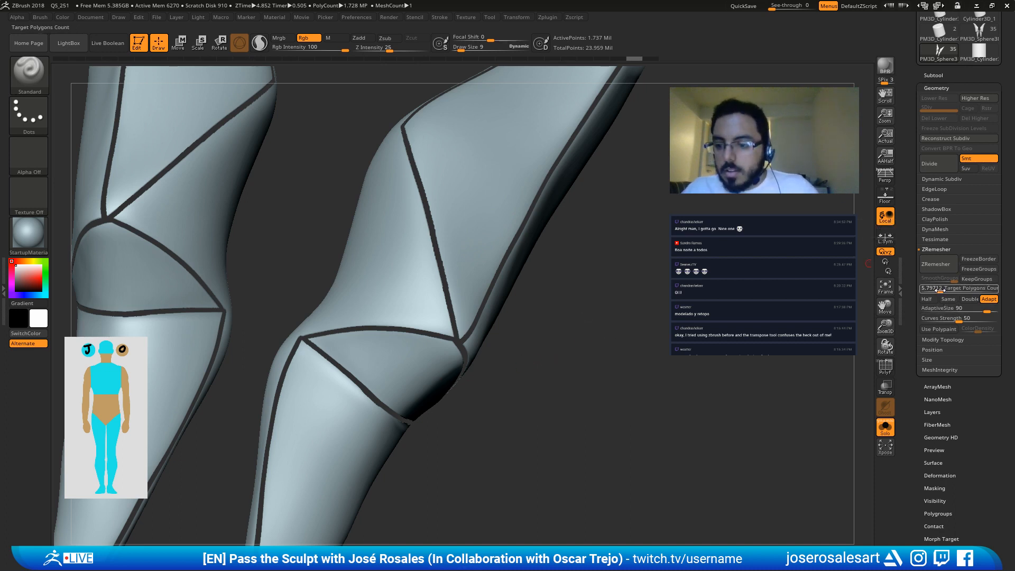
pyautogui.click(979, 279)
pyautogui.moveTo(941, 289); pyautogui.dragTo(938, 288)
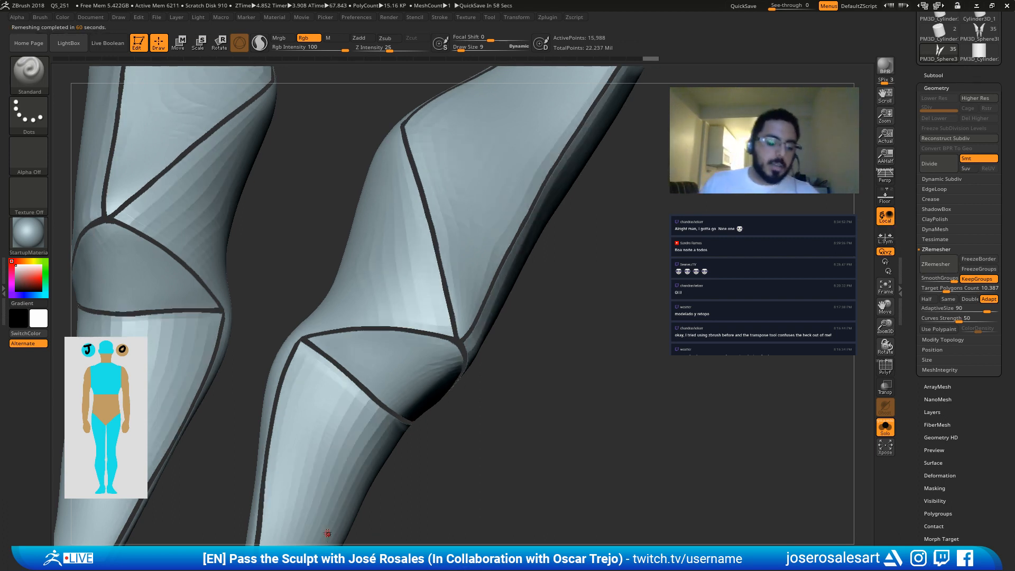
# Step: Examine the remeshed panels' borders, pointed tips and edge flow up close, with the polygroup colours and wireframe shown
pyautogui.press('shift')
pyautogui.hotkey('shift', 'f')
pyautogui.moveTo(435, 329)
pyautogui.mouseDown(button='right')
pyautogui.moveTo(401, 346)
pyautogui.moveTo(420, 307)
pyautogui.moveTo(391, 271)
pyautogui.moveTo(365, 476)
pyautogui.mouseUp(button='right')
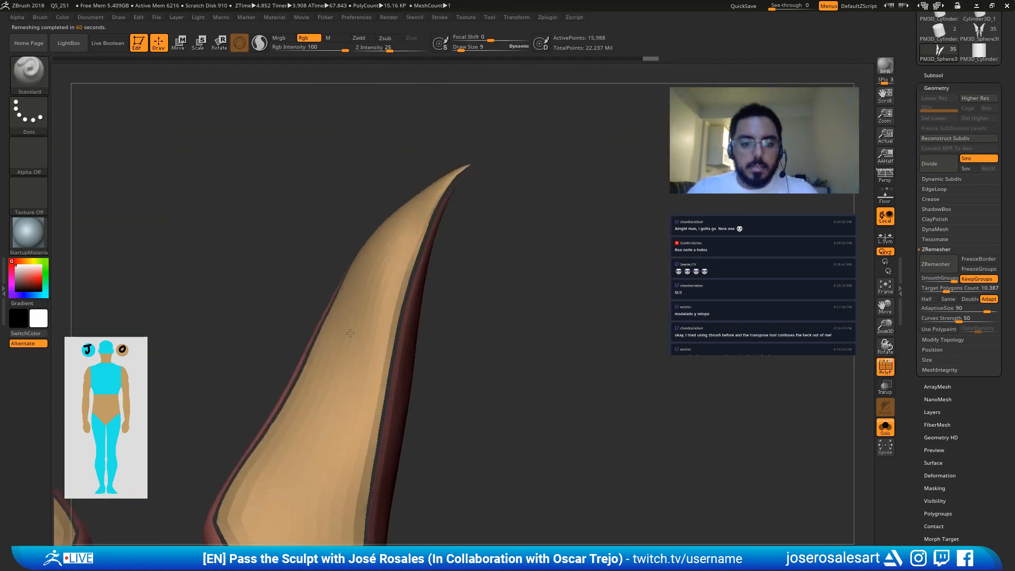
pyautogui.moveTo(370, 211)
pyautogui.mouseDown(button='right')
pyautogui.moveTo(326, 258)
pyautogui.moveTo(463, 227)
pyautogui.moveTo(420, 254)
pyautogui.moveTo(507, 227)
pyautogui.moveTo(415, 290)
pyautogui.moveTo(318, 295)
pyautogui.moveTo(323, 317)
pyautogui.mouseUp(button='right')
pyautogui.hotkey('shift', 'f')
pyautogui.keyDown('alt'); pyautogui.moveTo(328, 359); pyautogui.dragTo(421, 220, button='right'); pyautogui.keyUp('alt')
pyautogui.keyDown('alt'); pyautogui.moveTo(380, 389); pyautogui.dragTo(394, 254, button='right'); pyautogui.keyUp('alt')
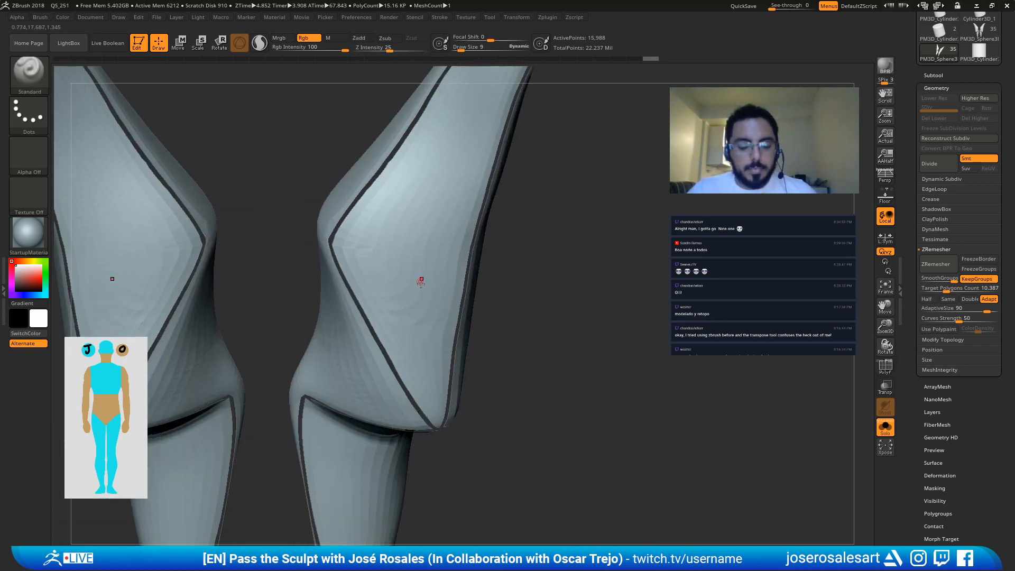
pyautogui.press('shift')
pyautogui.hotkey('shift', 'f')
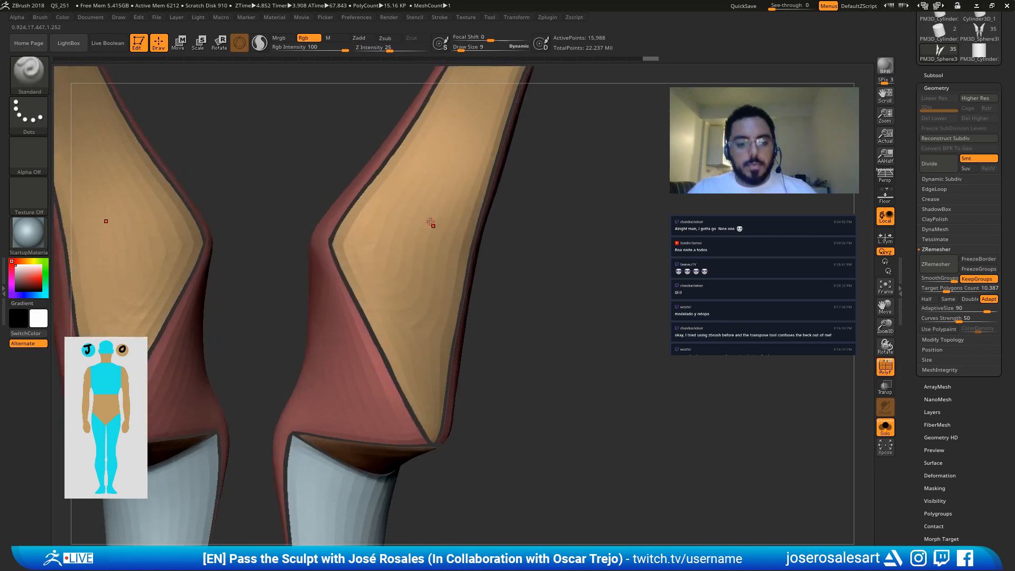
pyautogui.click(884, 363)
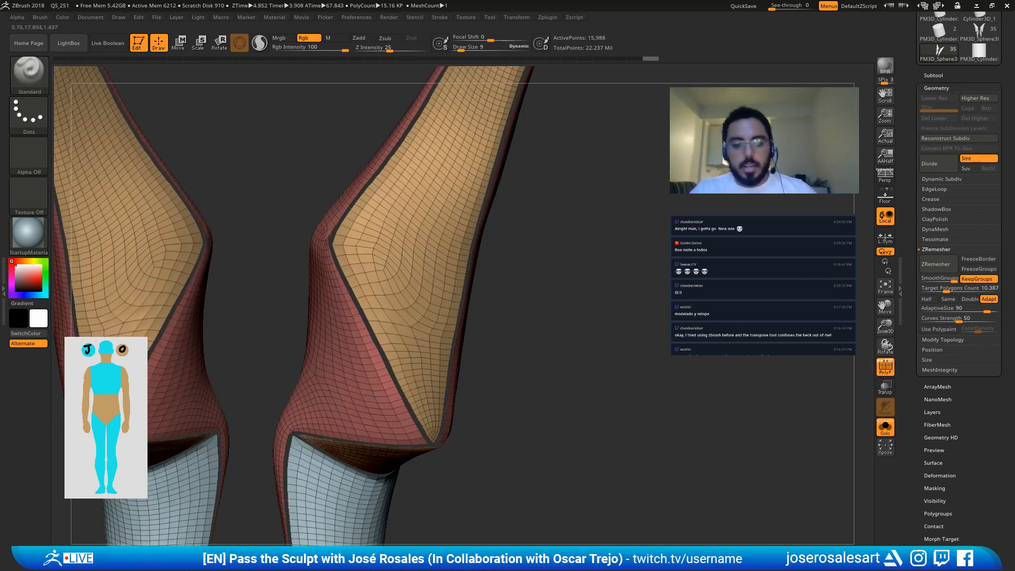
pyautogui.keyDown('ctrl'); pyautogui.moveTo(534, 423); pyautogui.dragTo(313, 324, button='right'); pyautogui.keyUp('ctrl')
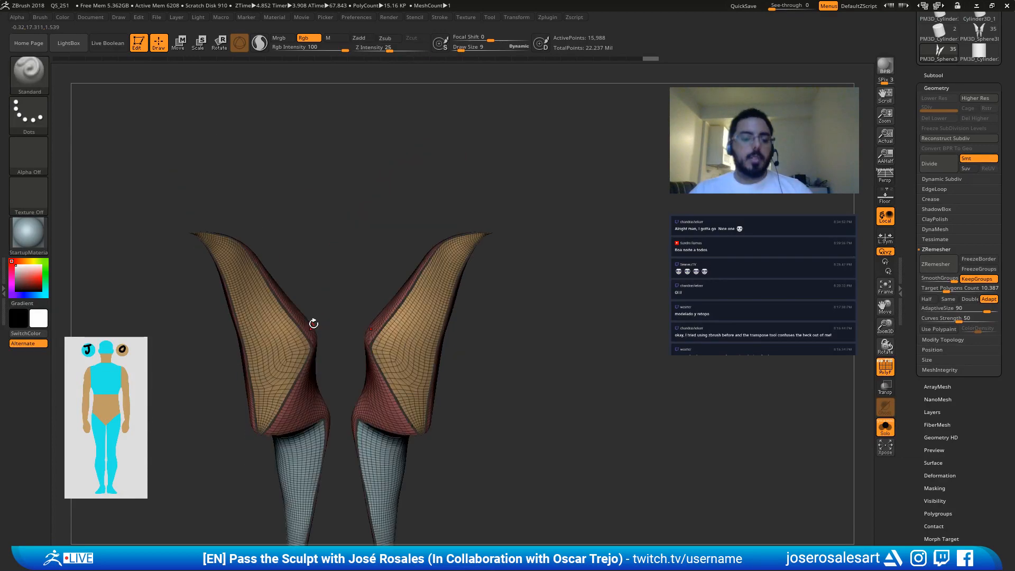
pyautogui.keyDown('ctrl'); pyautogui.moveTo(398, 285); pyautogui.dragTo(420, 386, button='right'); pyautogui.keyUp('ctrl')
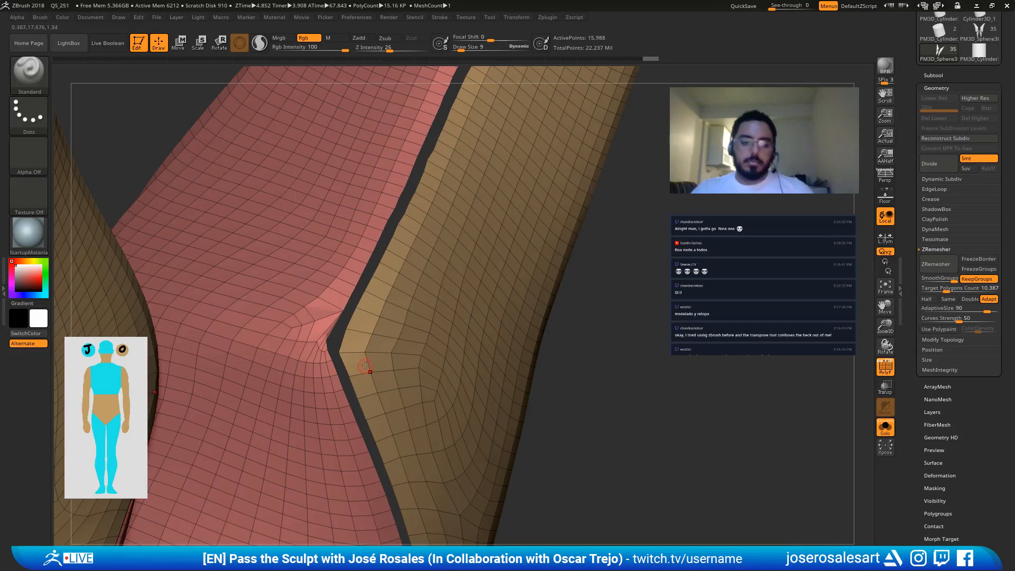
pyautogui.moveTo(368, 364); pyautogui.dragTo(399, 214, button='right')
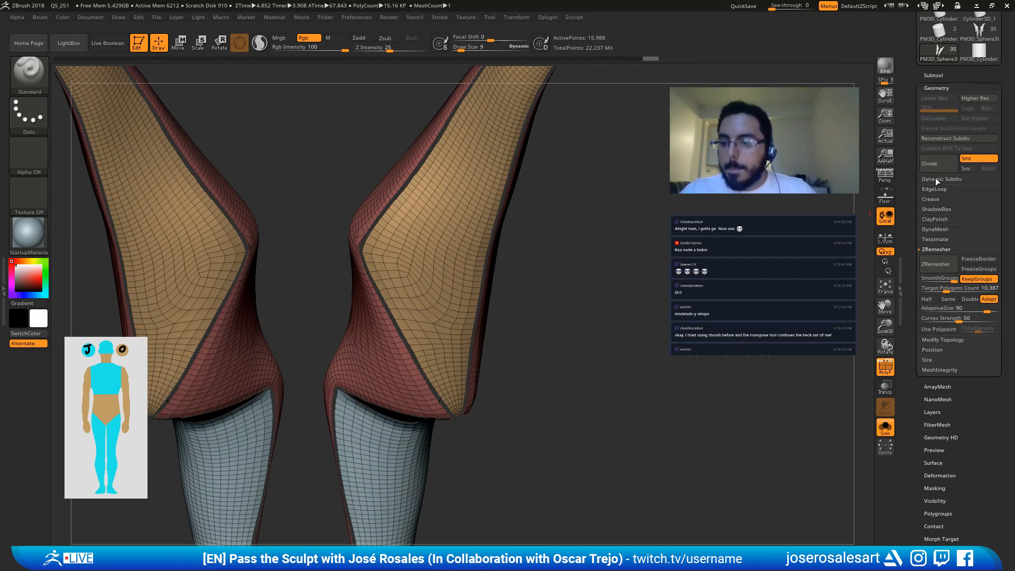
# Step: Add GroupsLoops along the panel borders with Loops set to 2 and GPolish set to 0
pyautogui.click(930, 249)
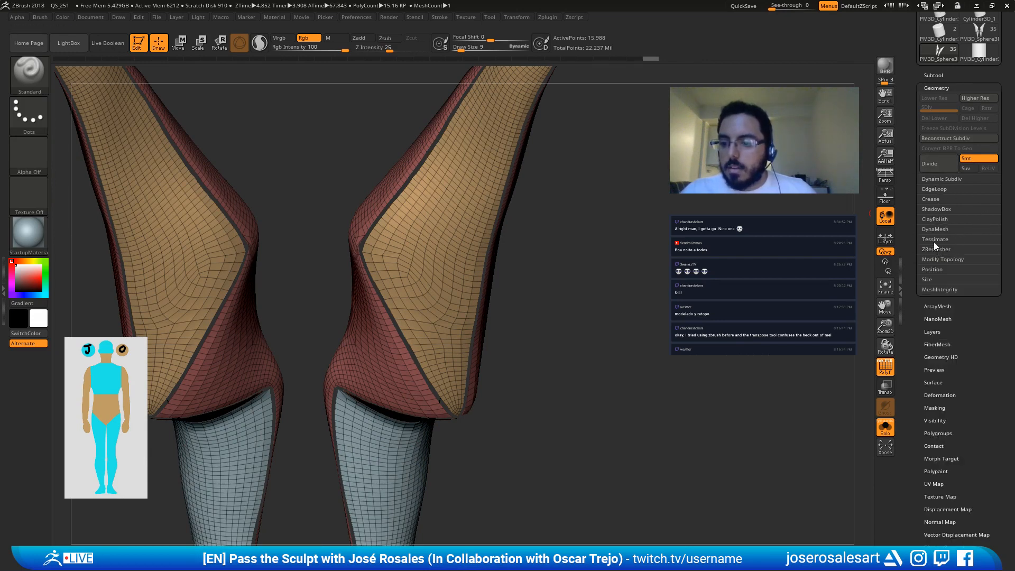
pyautogui.click(933, 189)
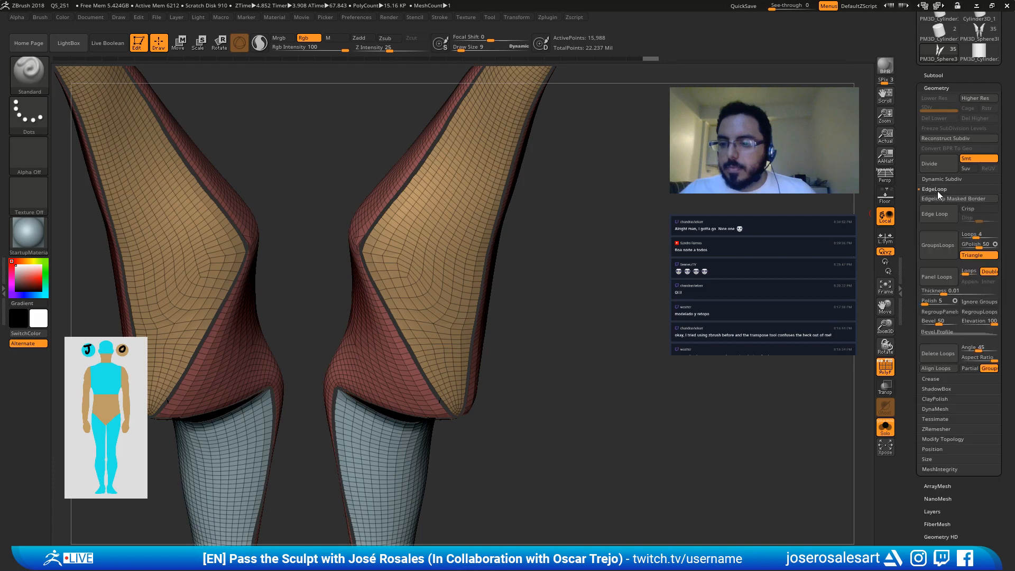
pyautogui.click(971, 236)
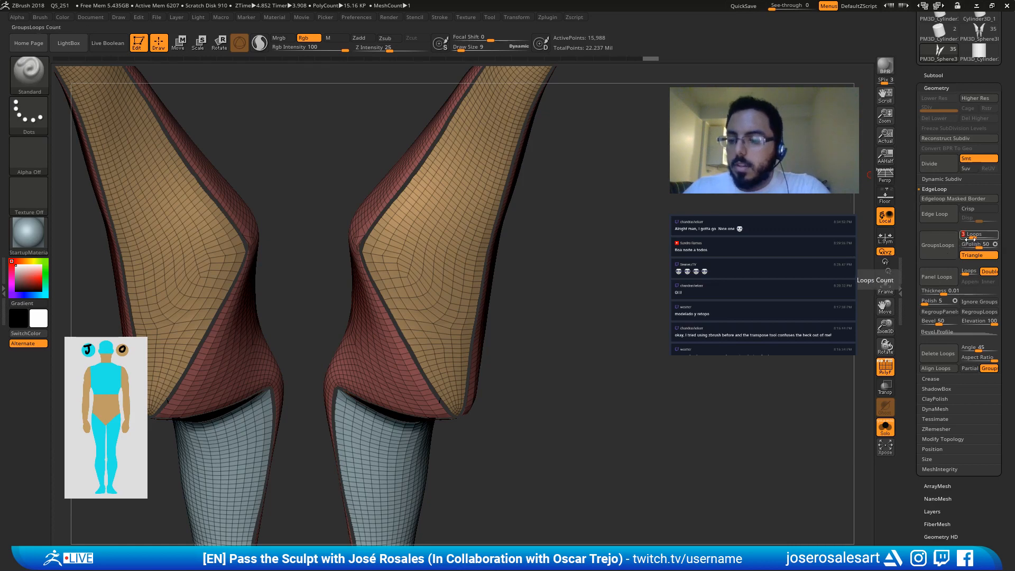
pyautogui.moveTo(972, 238); pyautogui.dragTo(971, 239)
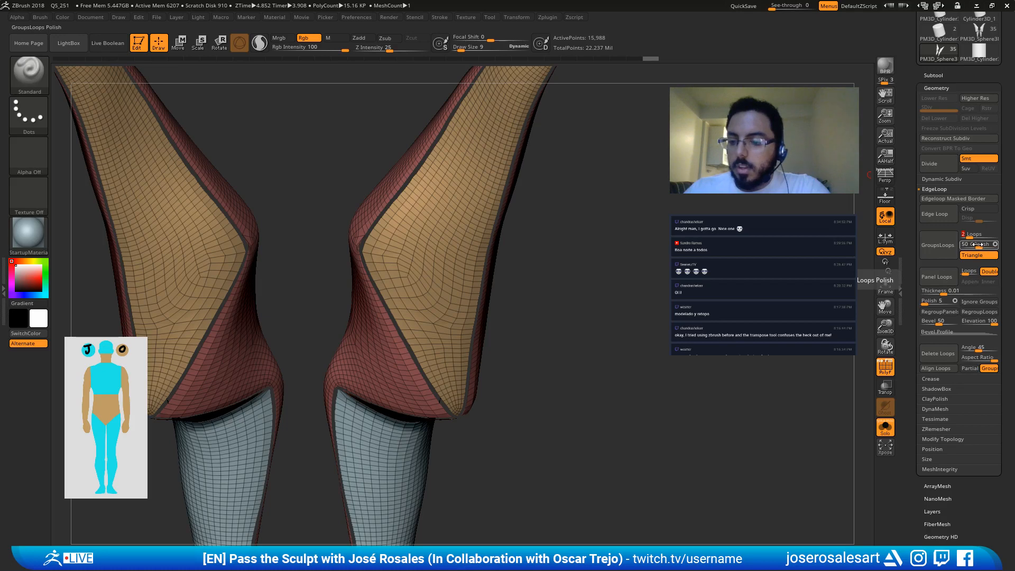
pyautogui.moveTo(976, 244); pyautogui.dragTo(964, 250)
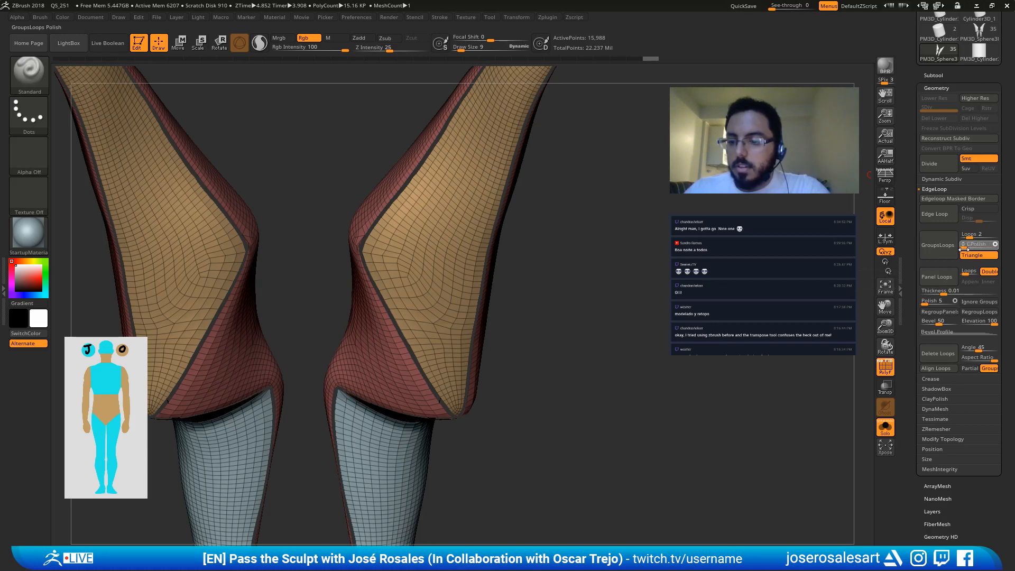
pyautogui.click(929, 247)
pyautogui.moveTo(608, 413); pyautogui.dragTo(395, 329)
pyautogui.keyDown('ctrl'); pyautogui.moveTo(402, 333); pyautogui.dragTo(486, 349, button='right'); pyautogui.keyUp('ctrl')
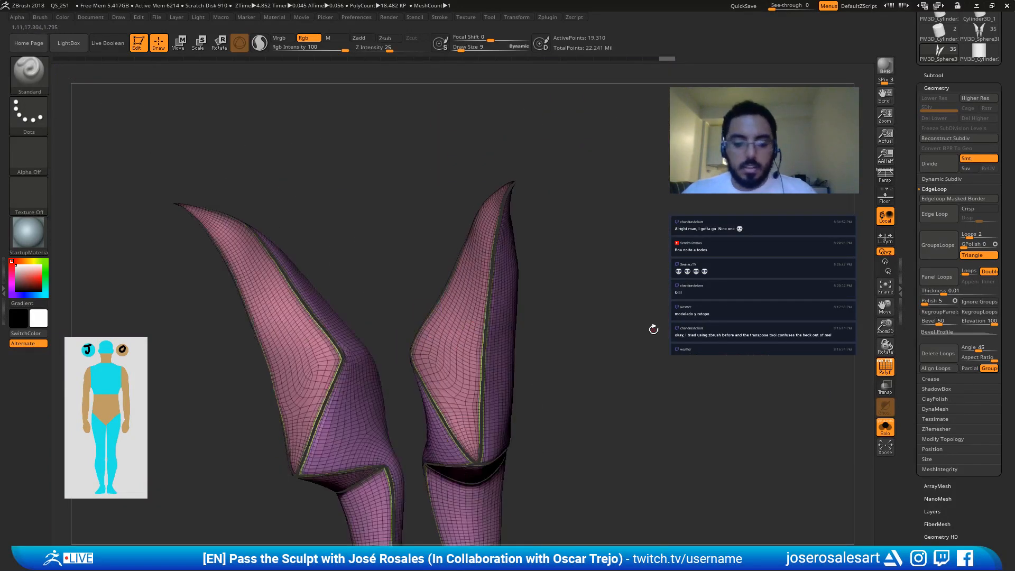
pyautogui.scroll(-5, 905, 417)
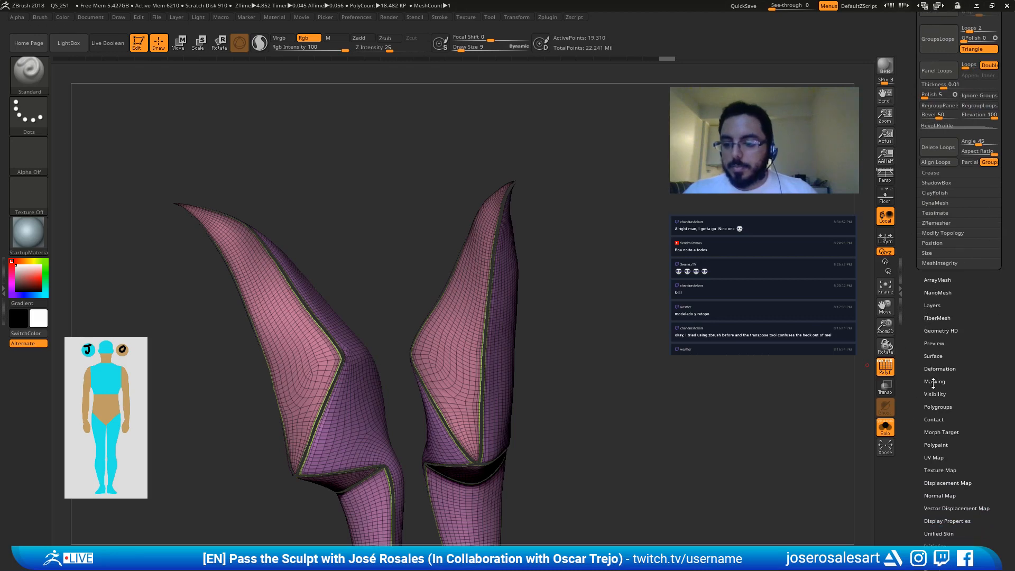
pyautogui.click(927, 411)
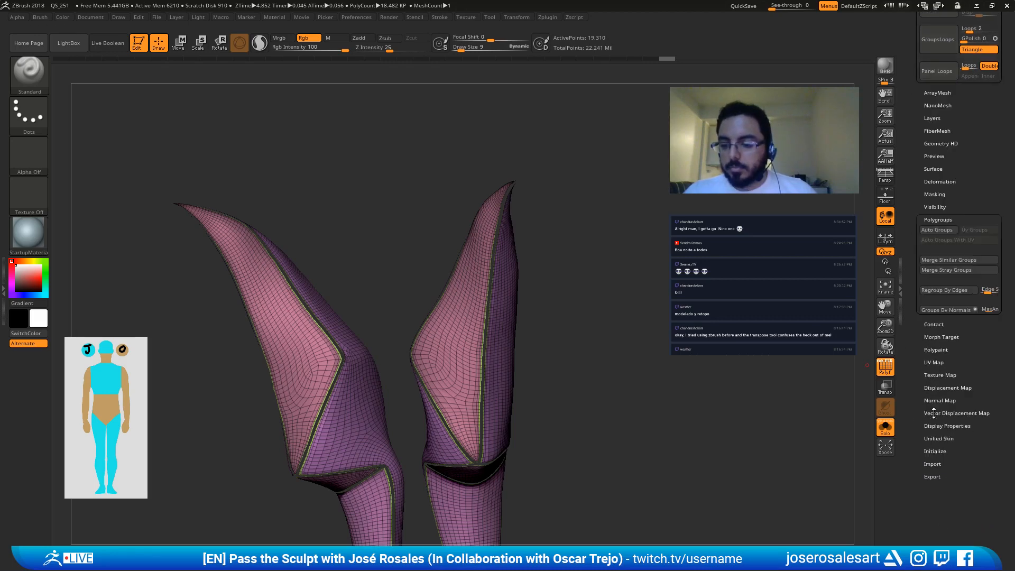
pyautogui.scroll(2, 915, 322)
pyautogui.click(933, 117)
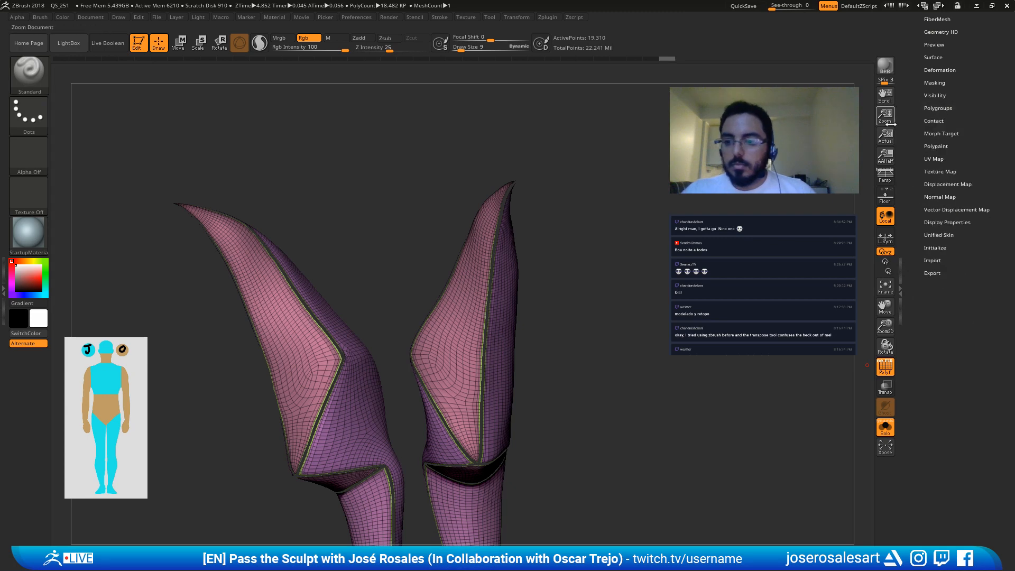
# Step: Apply Panel Loops to the regrouped shin guard panels with Polish set to 0 and Thickness at 0.01
pyautogui.keyDown('shift'); pyautogui.moveTo(753, 213); pyautogui.dragTo(735, 216); pyautogui.keyUp('shift')
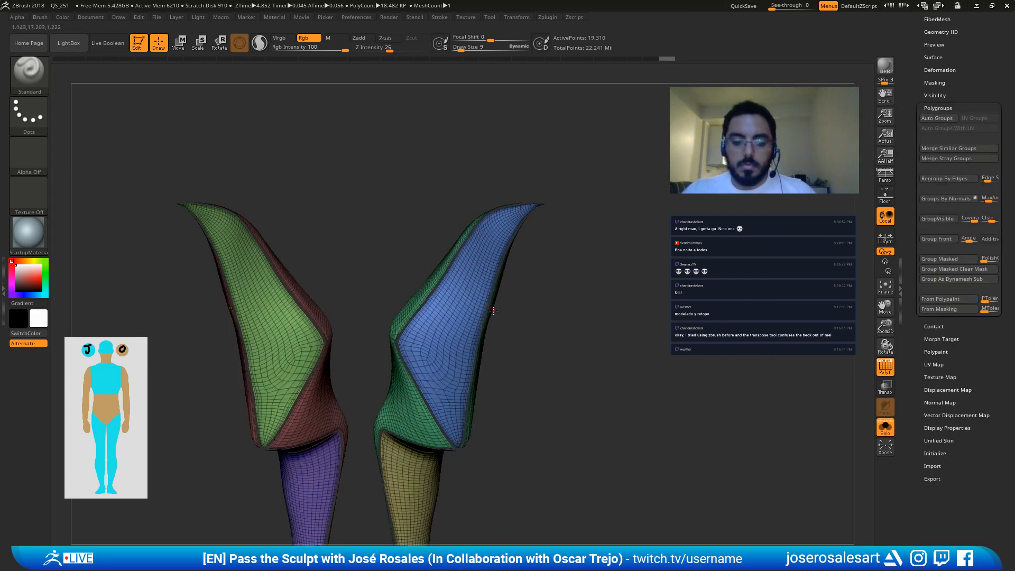
pyautogui.moveTo(903, 134); pyautogui.dragTo(894, 231)
pyautogui.click(928, 244)
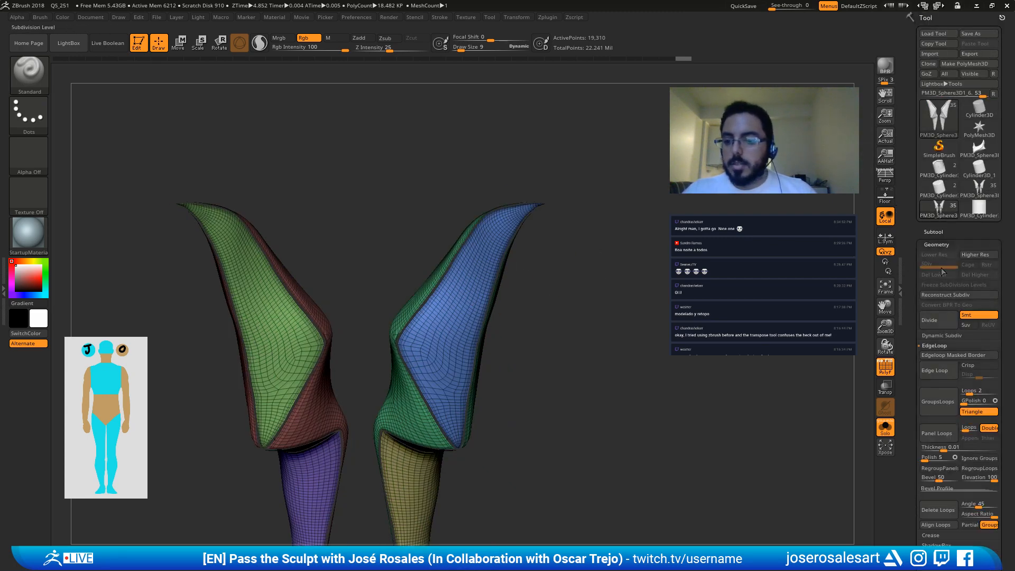
pyautogui.moveTo(913, 374); pyautogui.dragTo(913, 312)
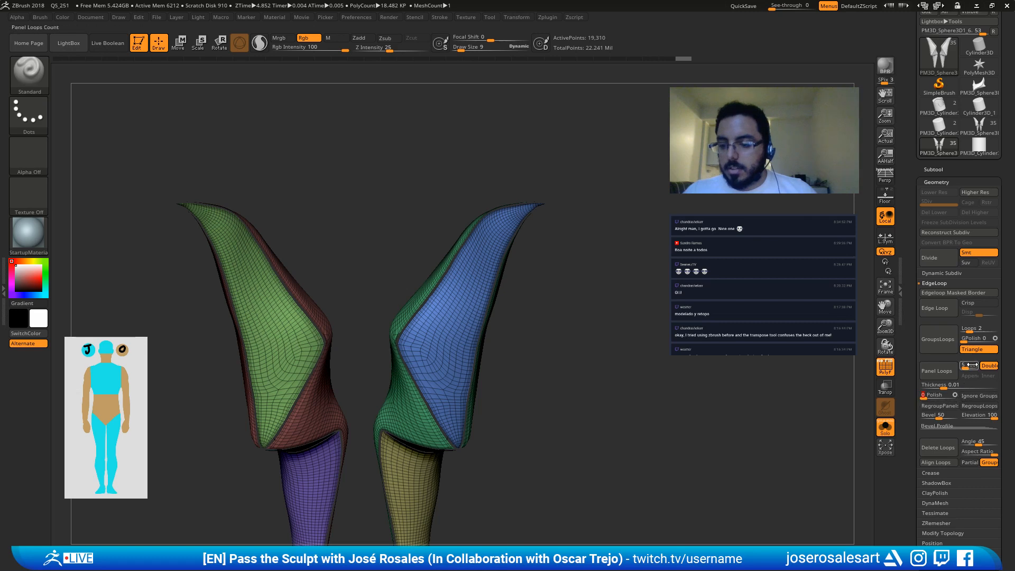
pyautogui.click(922, 398)
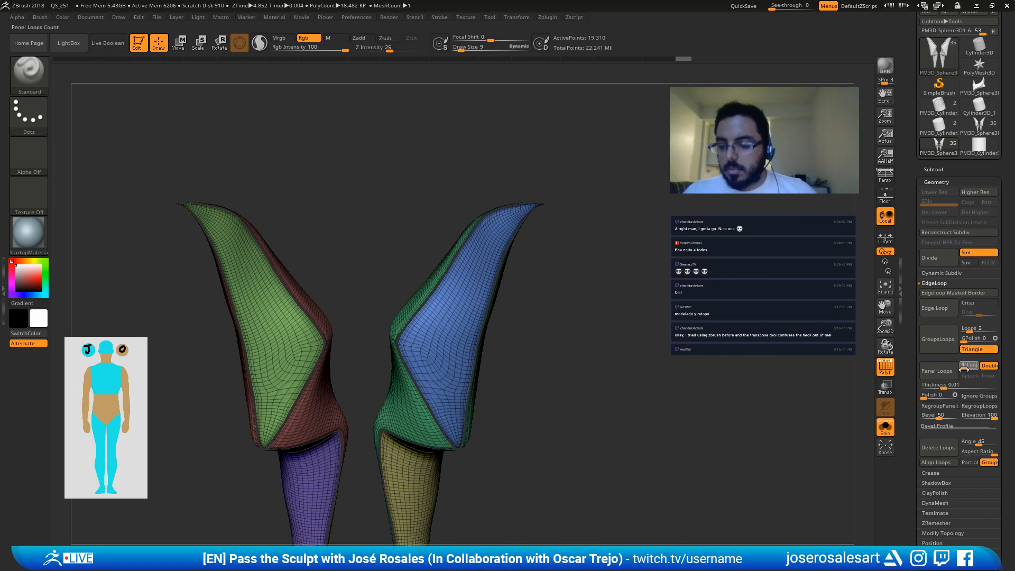
pyautogui.click(937, 370)
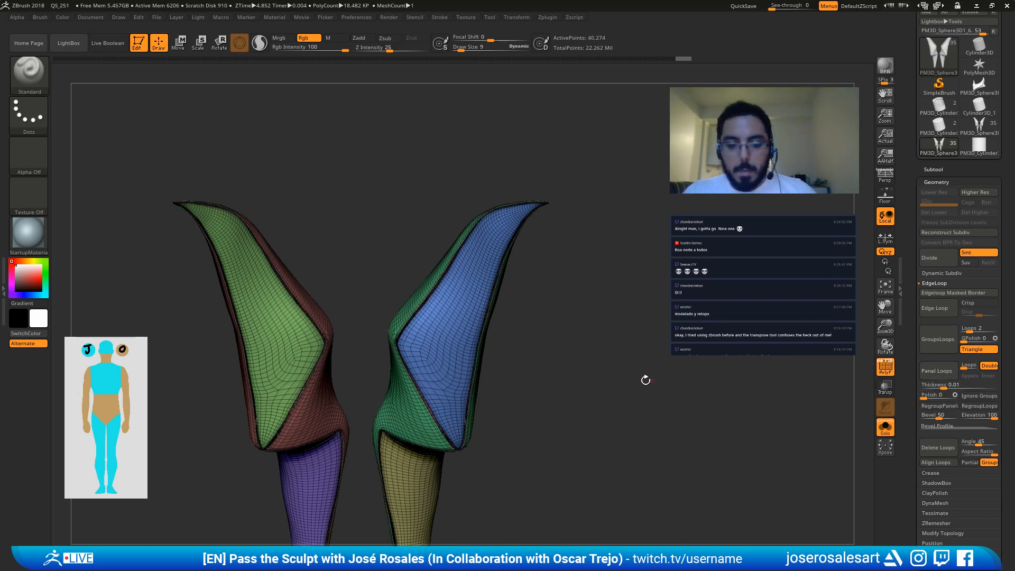
# Step: Undo the panel loops and reapply Panel Loops with Thickness set to 0.025
pyautogui.keyDown('alt'); pyautogui.moveTo(549, 399); pyautogui.dragTo(570, 414, button='right'); pyautogui.keyUp('alt')
pyautogui.moveTo(466, 359); pyautogui.dragTo(533, 406, button='right')
pyautogui.hotkey('ctrl', 'z')
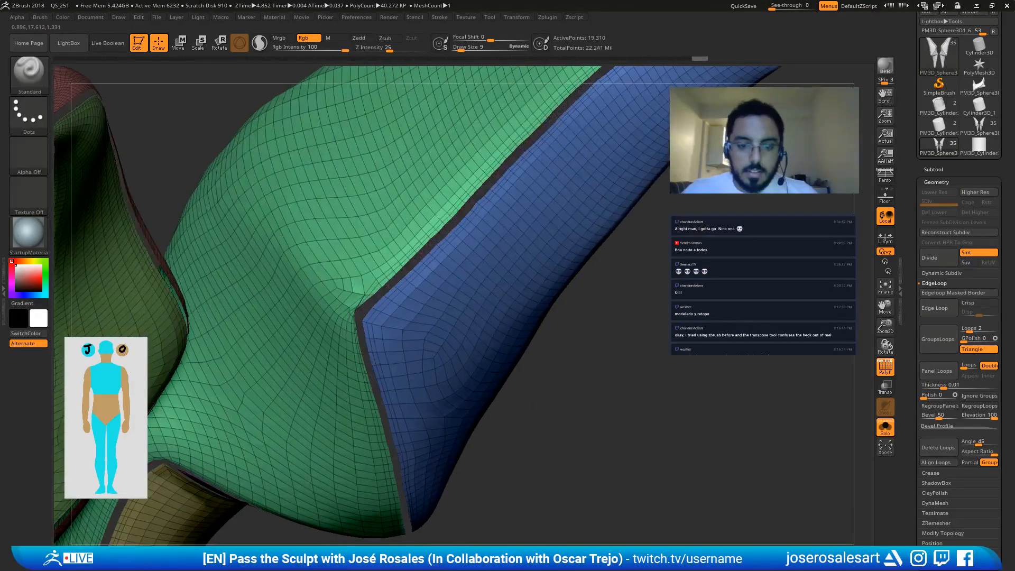
pyautogui.click(937, 386)
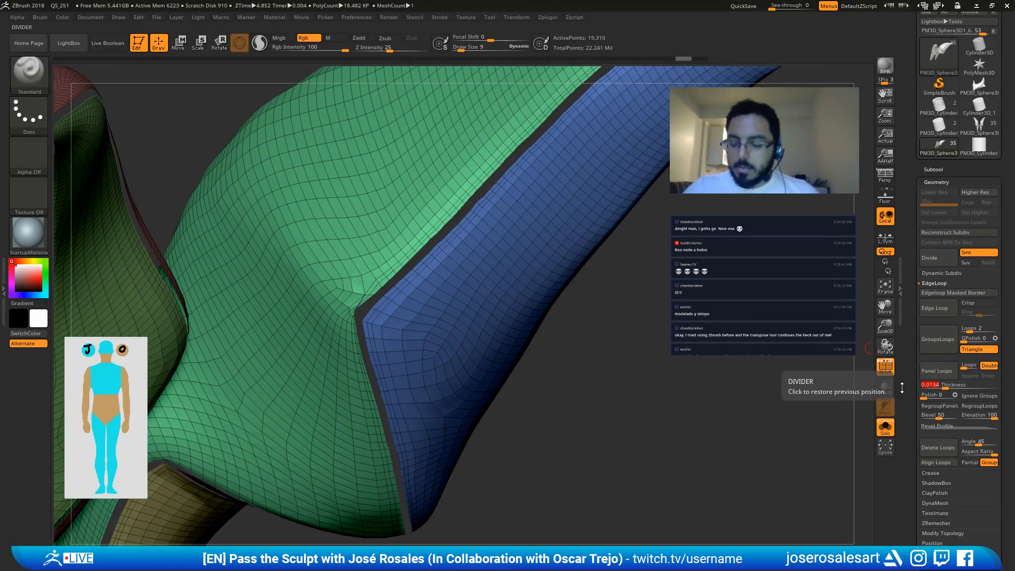
pyautogui.write('0.0')
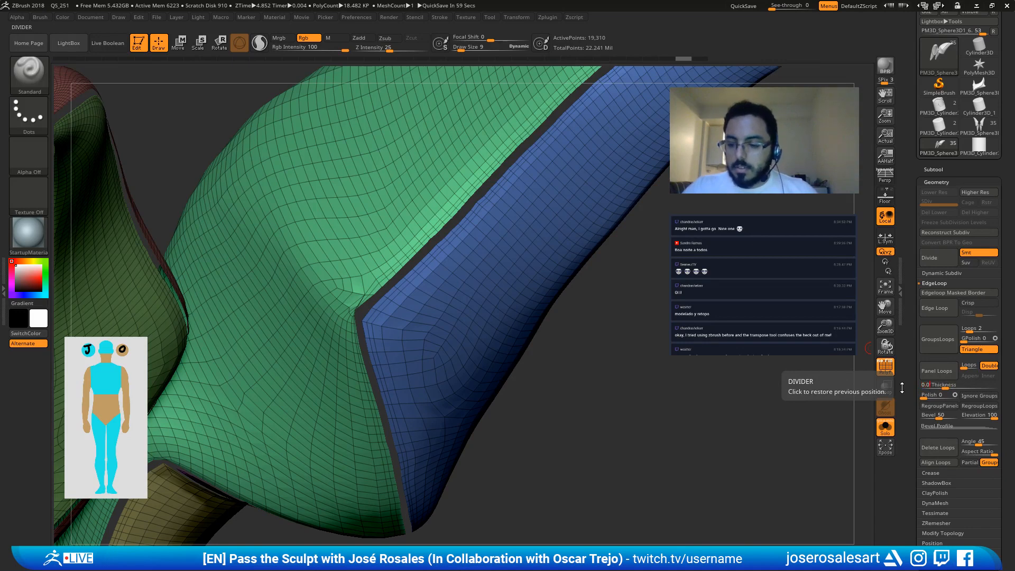
pyautogui.write('25')
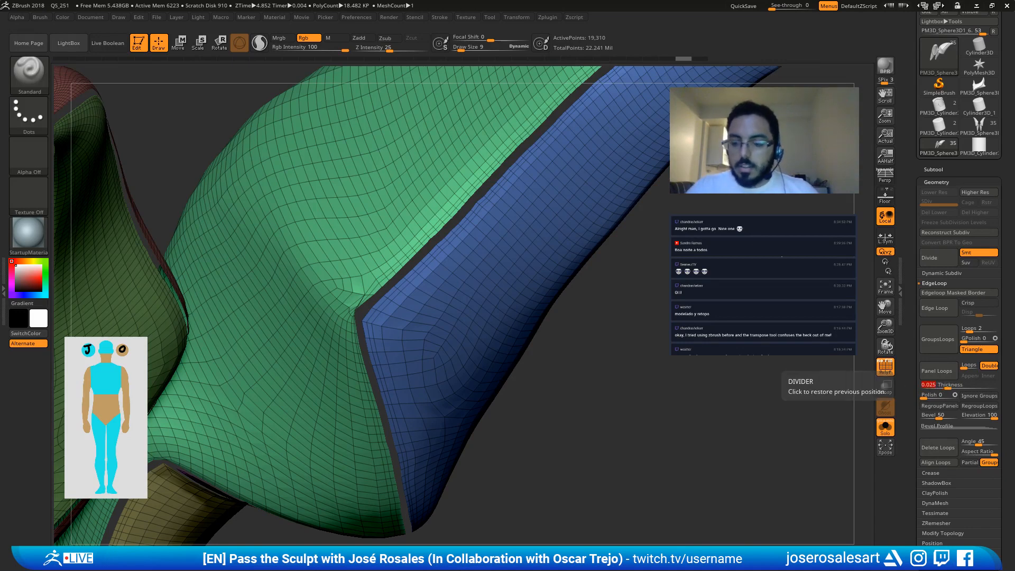
pyautogui.click(936, 371)
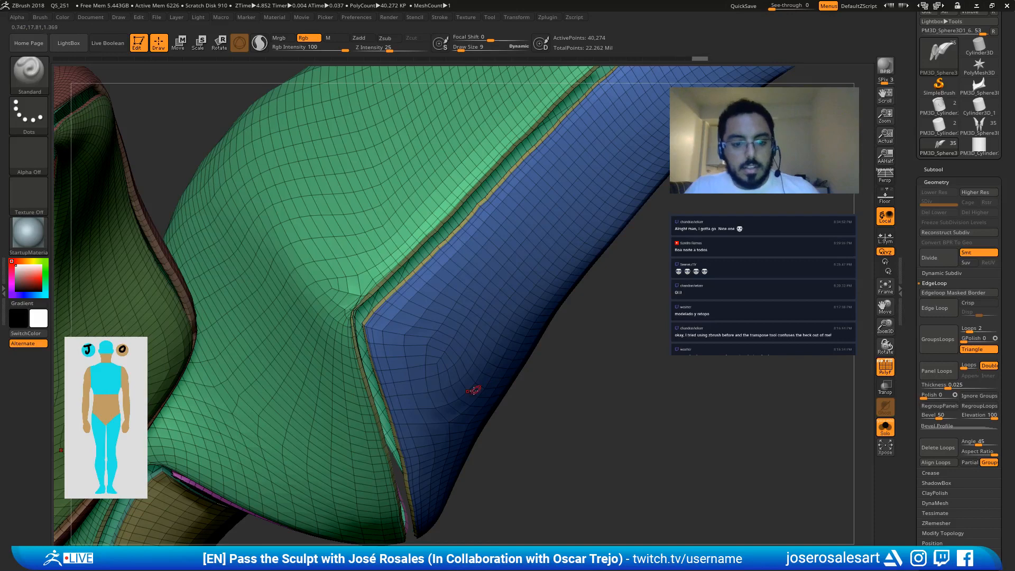
# Step: Turn off the polyframe, subdivide the panelled shin guards twice and set the draw size to 45
pyautogui.moveTo(474, 390); pyautogui.dragTo(448, 350, button='right')
pyautogui.hotkey('shift', 'f')
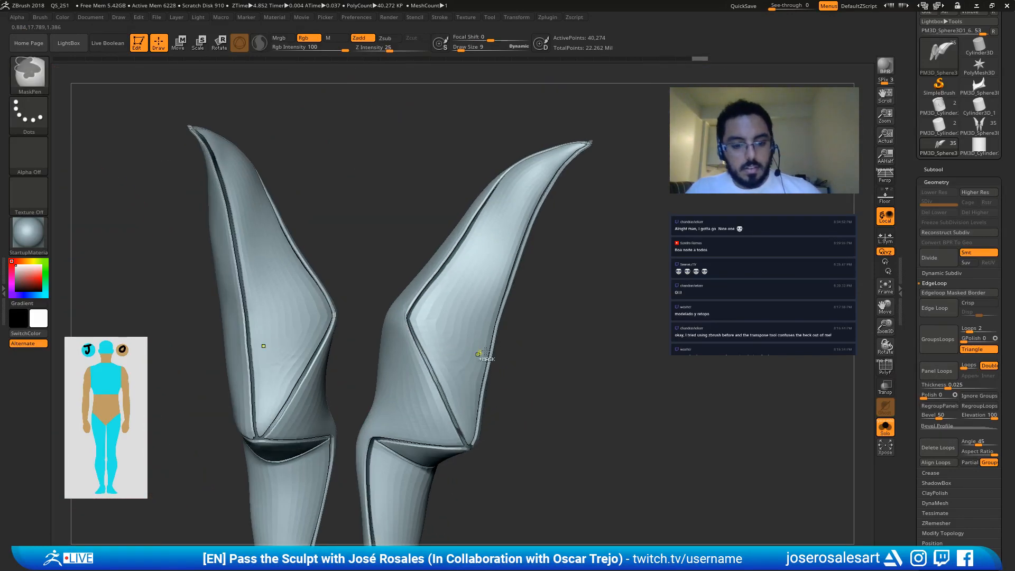
pyautogui.hotkey('ctrl', 'd')
pyautogui.hotkey('ctrl', 'd')
pyautogui.press('s')
pyautogui.moveTo(410, 316); pyautogui.dragTo(417, 317)
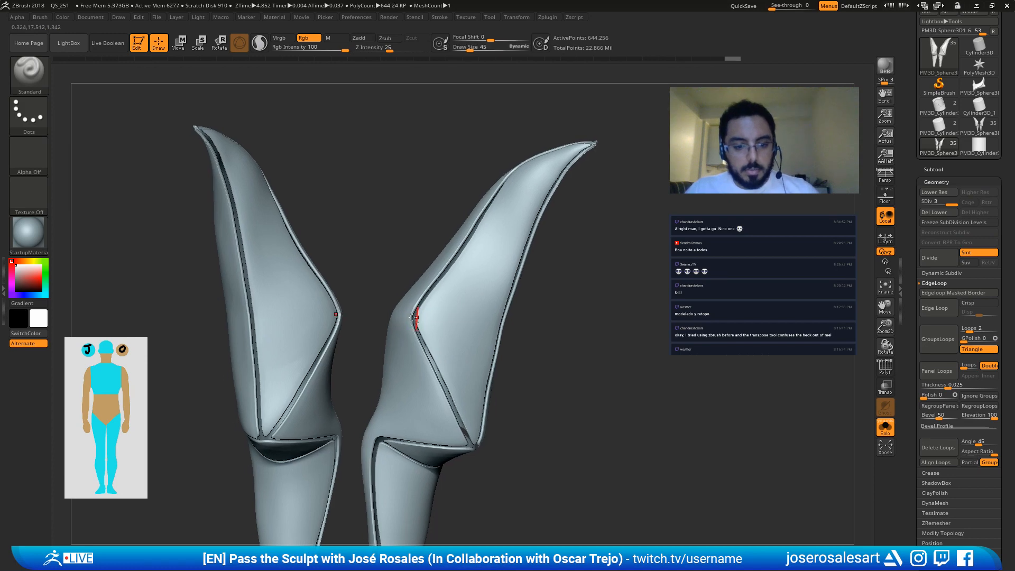
# Step: Examine the panel seams up close, and how the shin guards sit on the legs with the rest of the model shown
pyautogui.moveTo(414, 318)
pyautogui.keyDown('ctrl'); pyautogui.mouseDown(button='right')
pyautogui.moveTo(513, 373)
pyautogui.moveTo(406, 313)
pyautogui.moveTo(414, 310)
pyautogui.mouseUp(button='right'); pyautogui.keyUp('ctrl')
pyautogui.keyDown('shift'); pyautogui.moveTo(414, 311); pyautogui.dragTo(417, 330); pyautogui.keyUp('shift')
pyautogui.moveTo(408, 335); pyautogui.dragTo(398, 316, button='right')
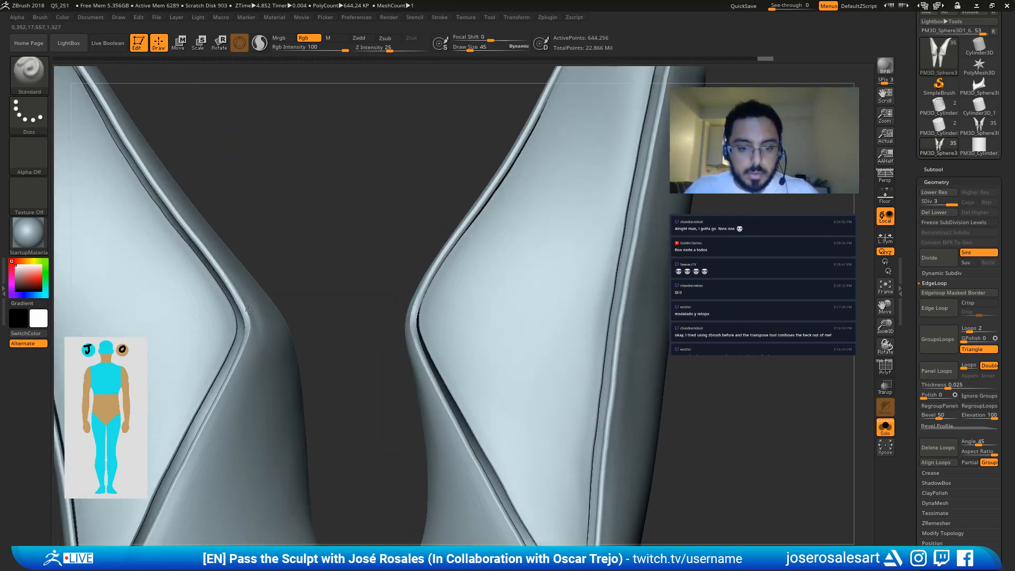
pyautogui.keyDown('ctrl'); pyautogui.moveTo(416, 383); pyautogui.dragTo(307, 282, button='right'); pyautogui.keyUp('ctrl')
pyautogui.moveTo(306, 283); pyautogui.dragTo(428, 328, button='right')
pyautogui.moveTo(945, 169); pyautogui.dragTo(946, 170)
pyautogui.click(946, 170)
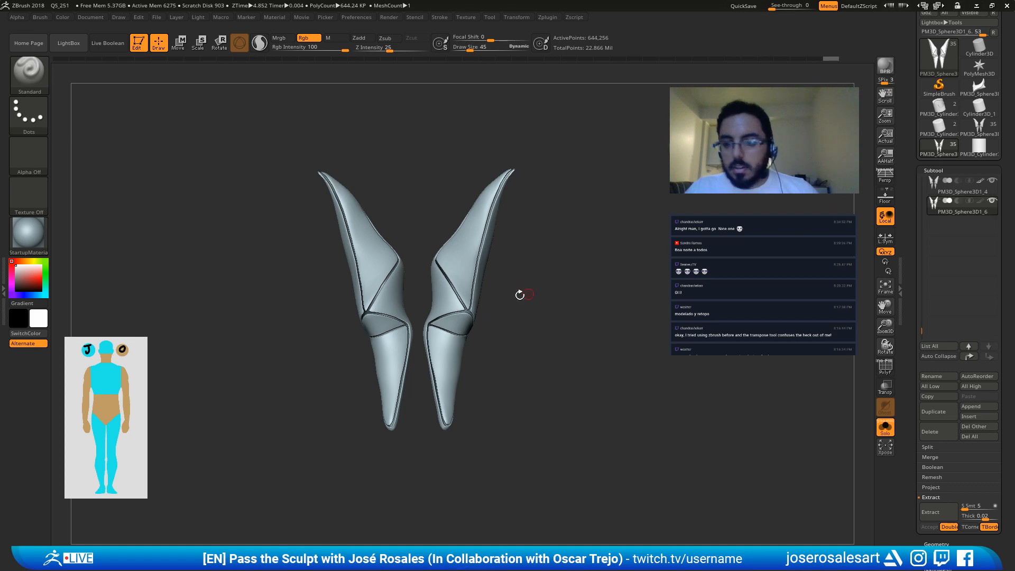
pyautogui.keyDown('shift'); pyautogui.moveTo(518, 294); pyautogui.dragTo(502, 302, button='right'); pyautogui.keyUp('shift')
pyautogui.hotkey('shift', 's')
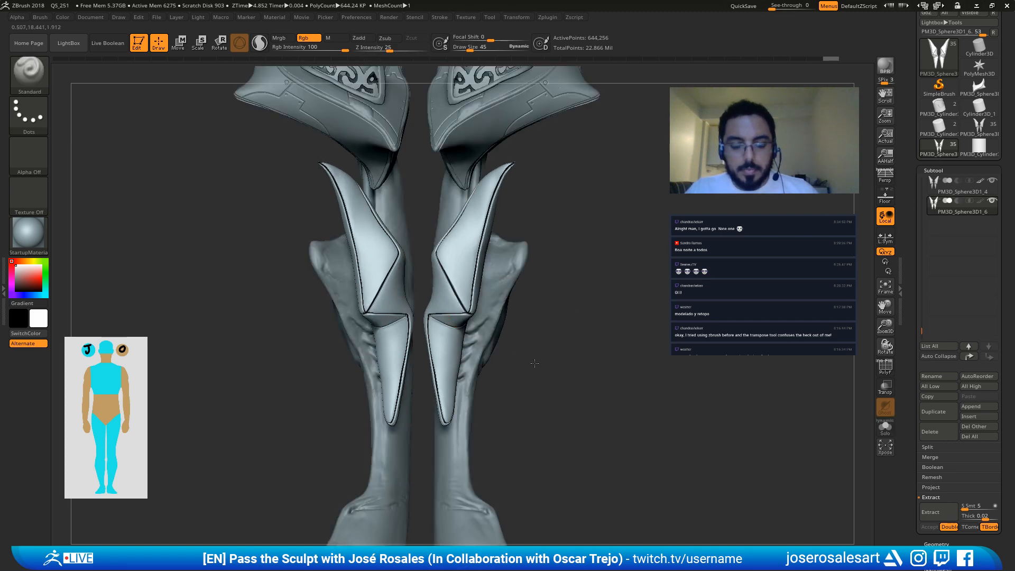
pyautogui.keyDown('ctrl'); pyautogui.moveTo(535, 363); pyautogui.dragTo(551, 407, button='right'); pyautogui.keyUp('ctrl')
pyautogui.moveTo(490, 330)
pyautogui.mouseDown(button='right')
pyautogui.moveTo(497, 278)
pyautogui.moveTo(407, 313)
pyautogui.mouseUp(button='right')
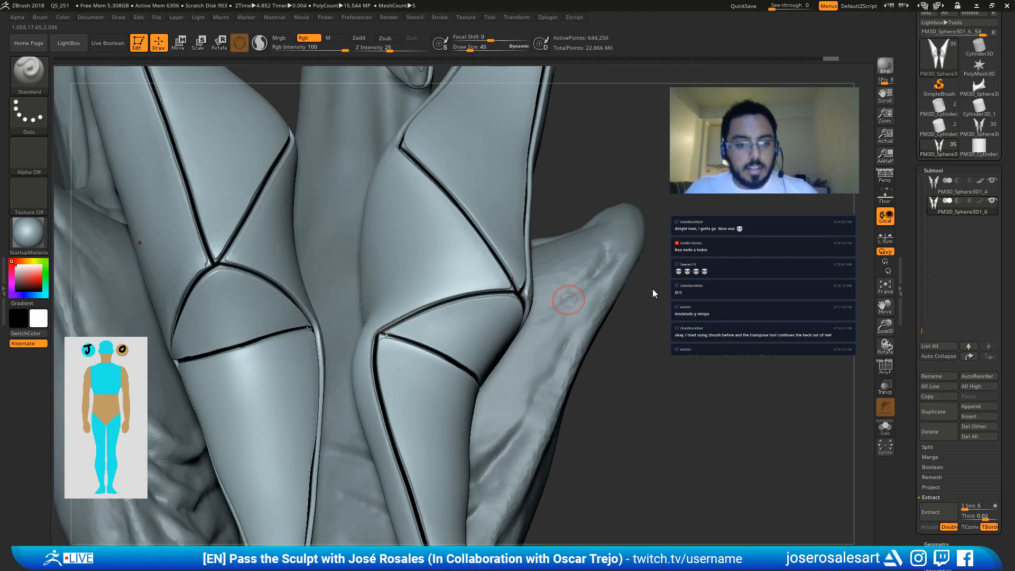
pyautogui.moveTo(453, 317); pyautogui.dragTo(415, 306, button='right')
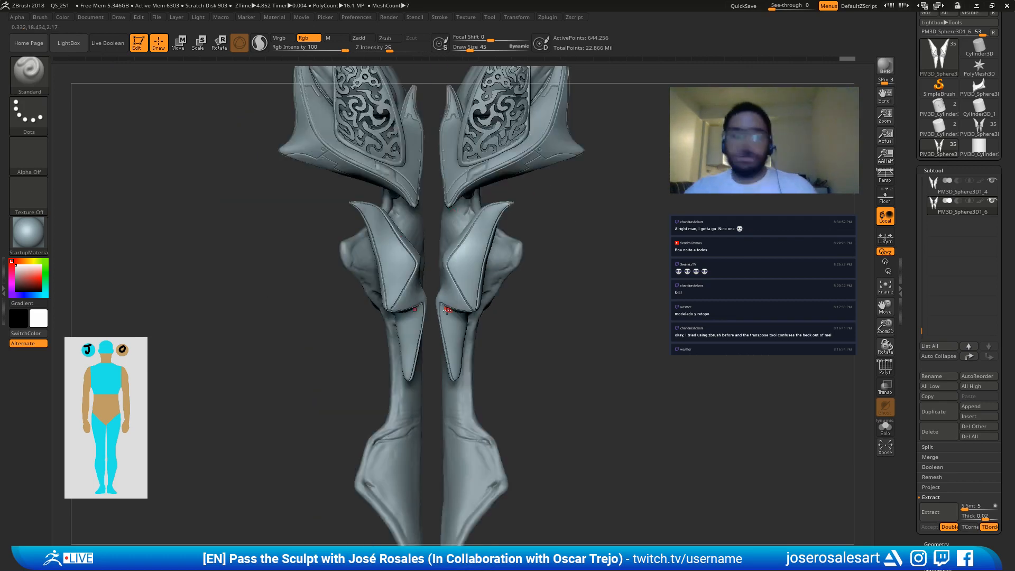
pyautogui.moveTo(452, 266)
pyautogui.mouseDown(button='right')
pyautogui.moveTo(398, 319)
pyautogui.moveTo(299, 367)
pyautogui.mouseUp(button='right')
# Step: Select the underlying shin guard subtool PM3D_Sphere3D1_4 and choose the Inflat brush with a draw size of 33
pyautogui.keyDown('alt'); pyautogui.click(304, 364); pyautogui.keyUp('alt')
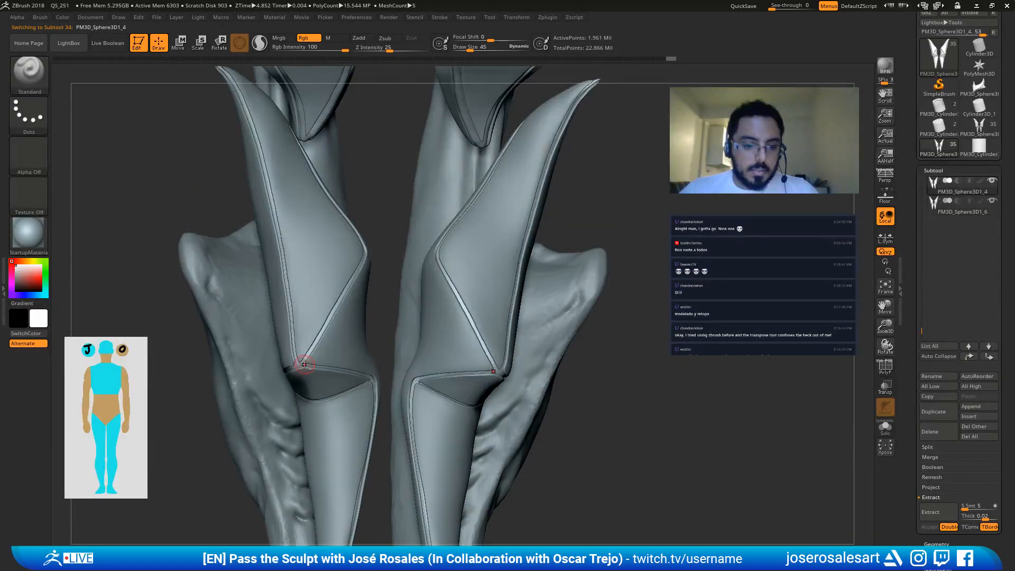
pyautogui.press('i')
pyautogui.press('s')
pyautogui.moveTo(309, 344); pyautogui.dragTo(316, 352)
pyautogui.press('u')
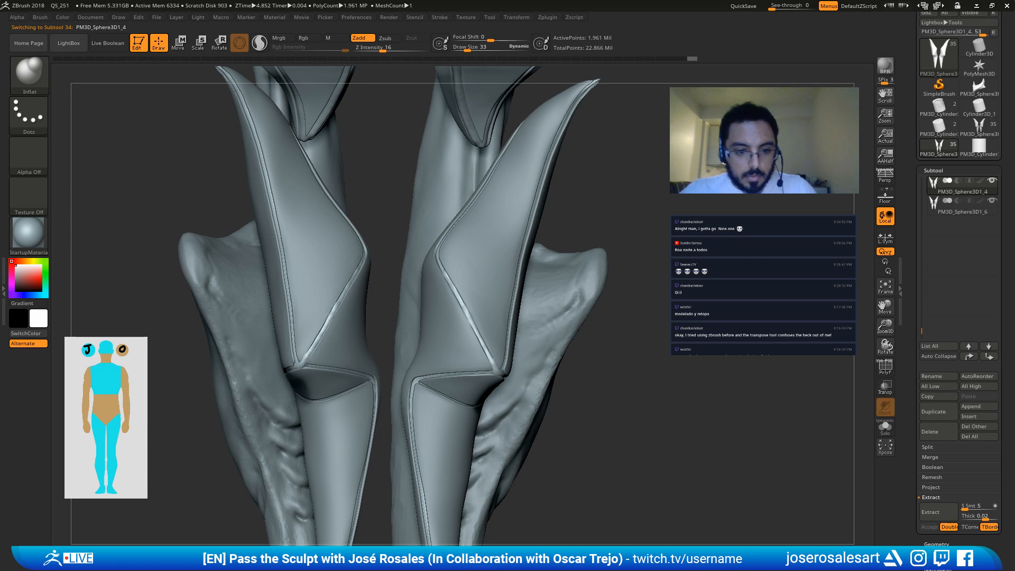
# Step: Inflate and smooth the underlying mesh along the diagonal seam between the upper panels
pyautogui.moveTo(361, 258); pyautogui.dragTo(313, 346)
pyautogui.moveTo(351, 277); pyautogui.dragTo(323, 288, button='right')
pyautogui.keyDown('shift'); pyautogui.moveTo(346, 285); pyautogui.dragTo(334, 306); pyautogui.keyUp('shift')
pyautogui.moveTo(356, 240)
pyautogui.keyDown('shift'); pyautogui.mouseDown()
pyautogui.moveTo(313, 340)
pyautogui.moveTo(365, 241)
pyautogui.moveTo(327, 321)
pyautogui.moveTo(332, 315)
pyautogui.mouseUp(); pyautogui.keyUp('shift')
pyautogui.moveTo(308, 313); pyautogui.dragTo(339, 316, button='right')
pyautogui.keyDown('shift'); pyautogui.moveTo(324, 334); pyautogui.dragTo(331, 317); pyautogui.keyUp('shift')
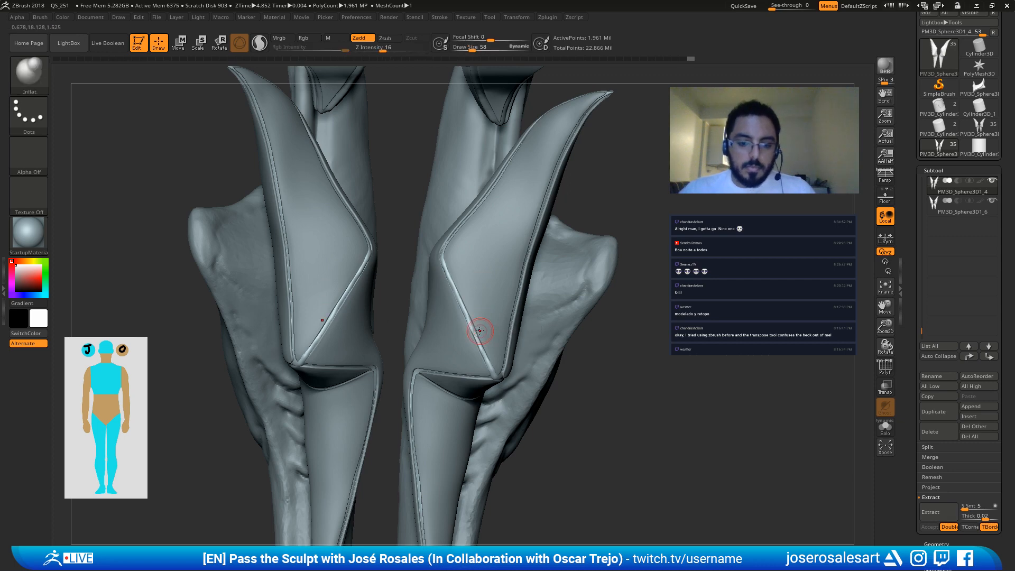
# Step: Inflate the underlying mesh along the seam above the angular corner, towards the pointed tip, with a draw size of 58
pyautogui.moveTo(478, 344); pyautogui.dragTo(451, 285, button='right')
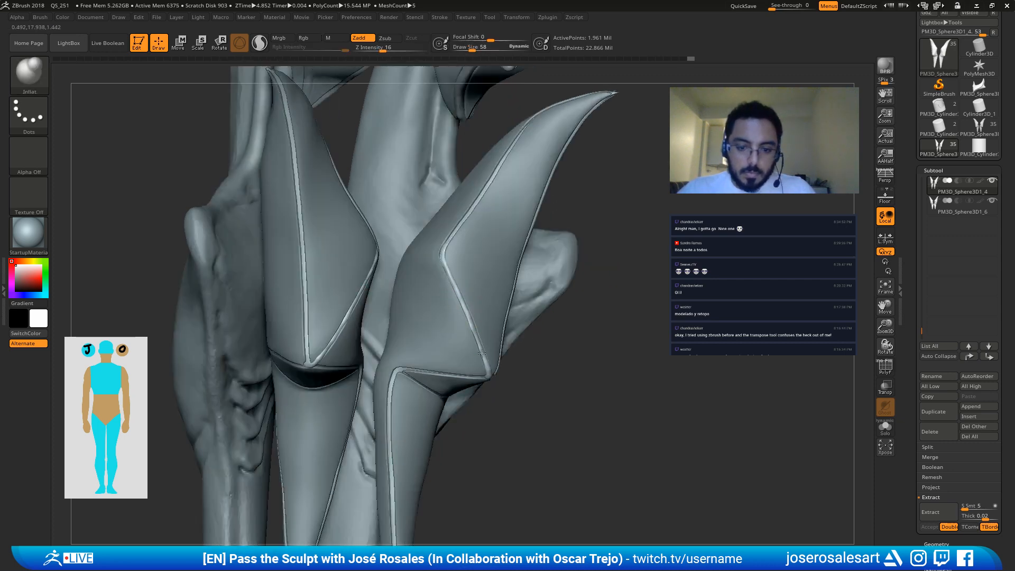
pyautogui.moveTo(483, 363); pyautogui.dragTo(458, 233, button='right')
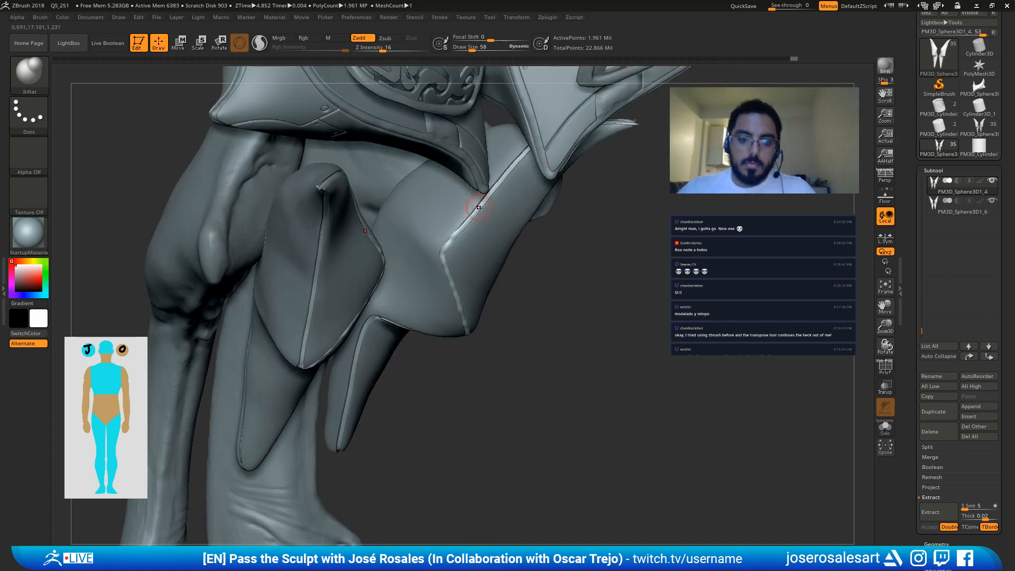
pyautogui.moveTo(480, 205)
pyautogui.mouseDown()
pyautogui.moveTo(500, 181)
pyautogui.moveTo(447, 227)
pyautogui.mouseUp()
pyautogui.press('shift')
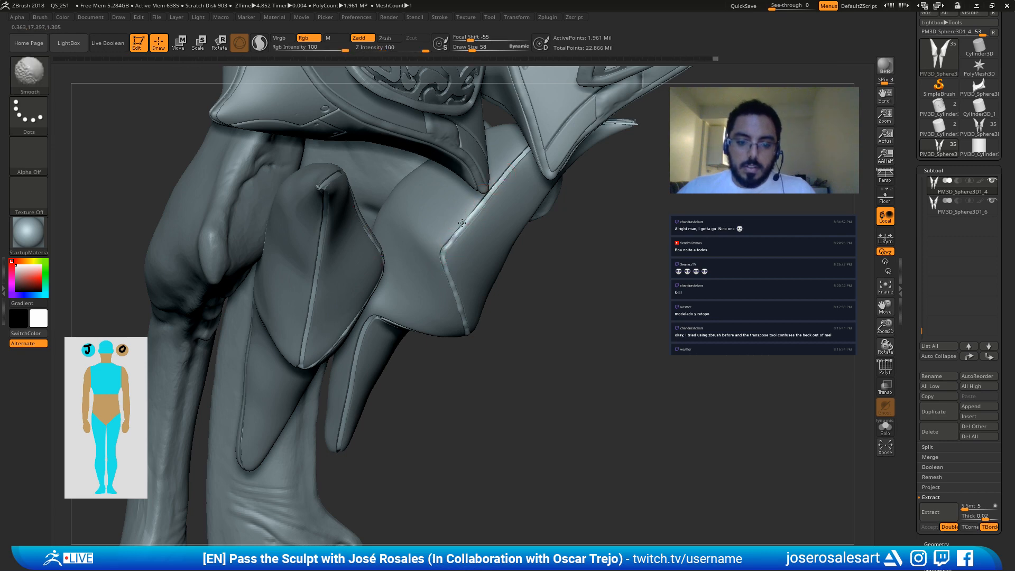
# Step: Subdivide the underlying shin guard mesh two more times and dismiss the undo history note
pyautogui.press('ctrl')
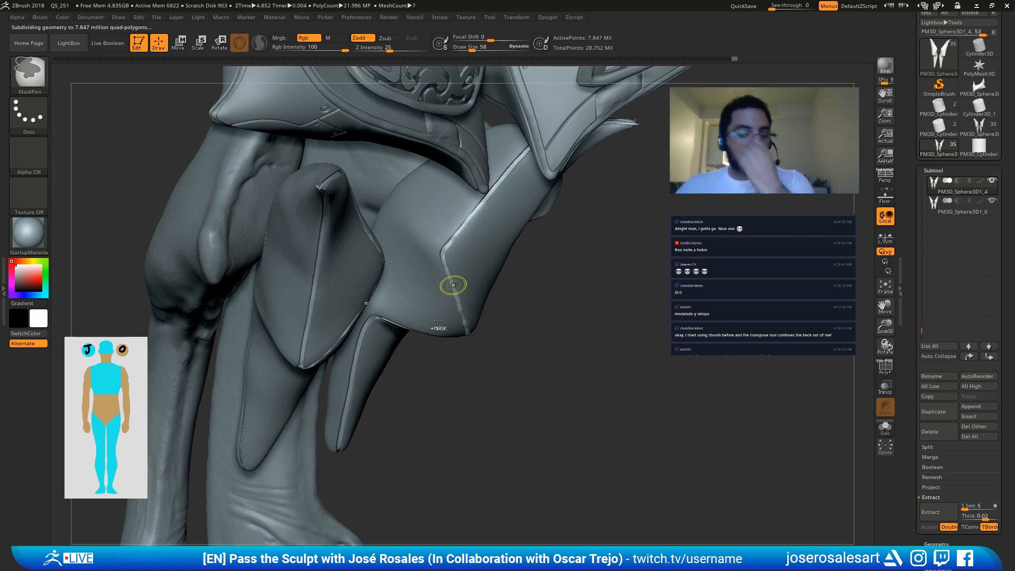
pyautogui.hotkey('ctrl', 'd')
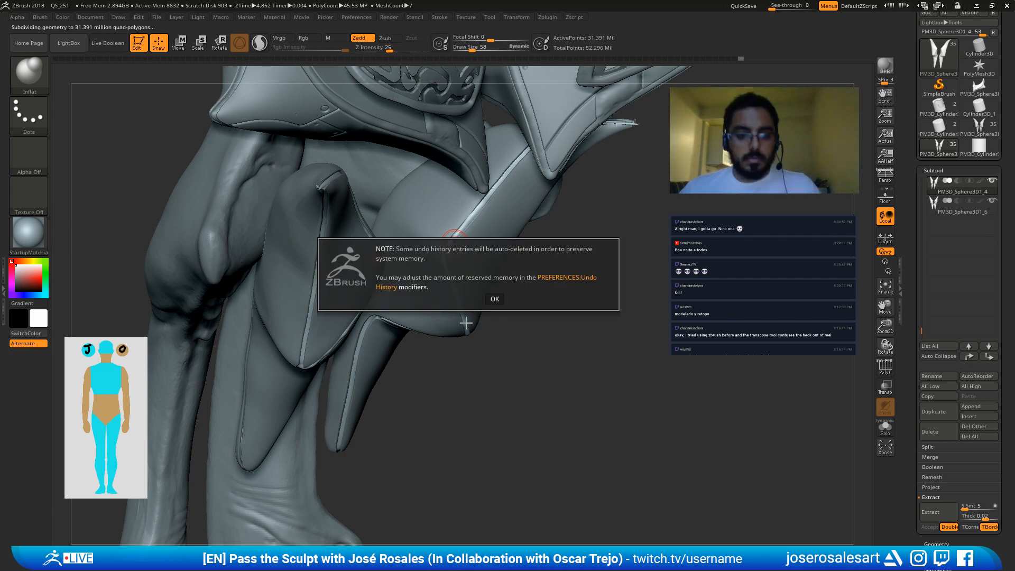
pyautogui.click(492, 300)
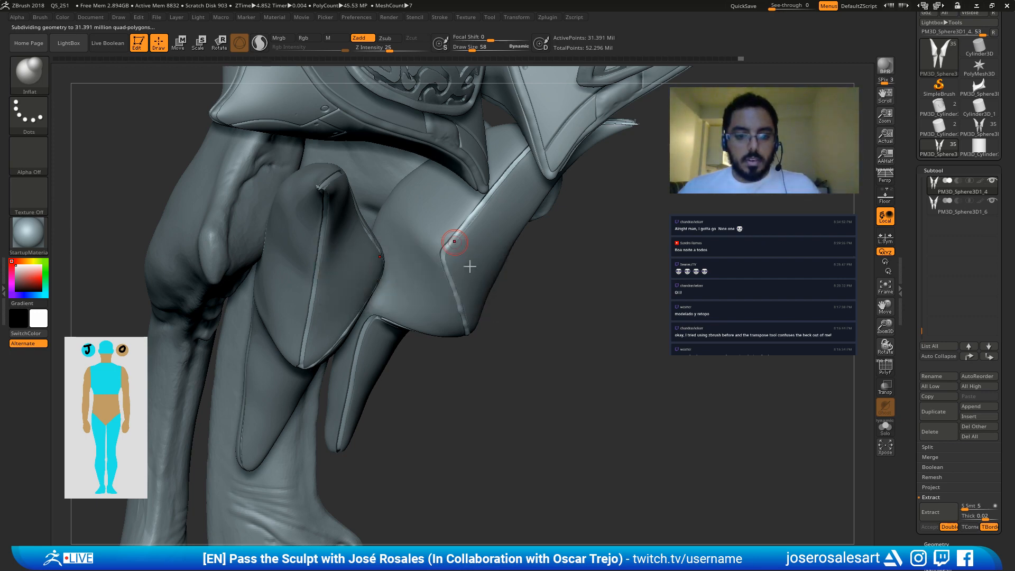
pyautogui.press('shift')
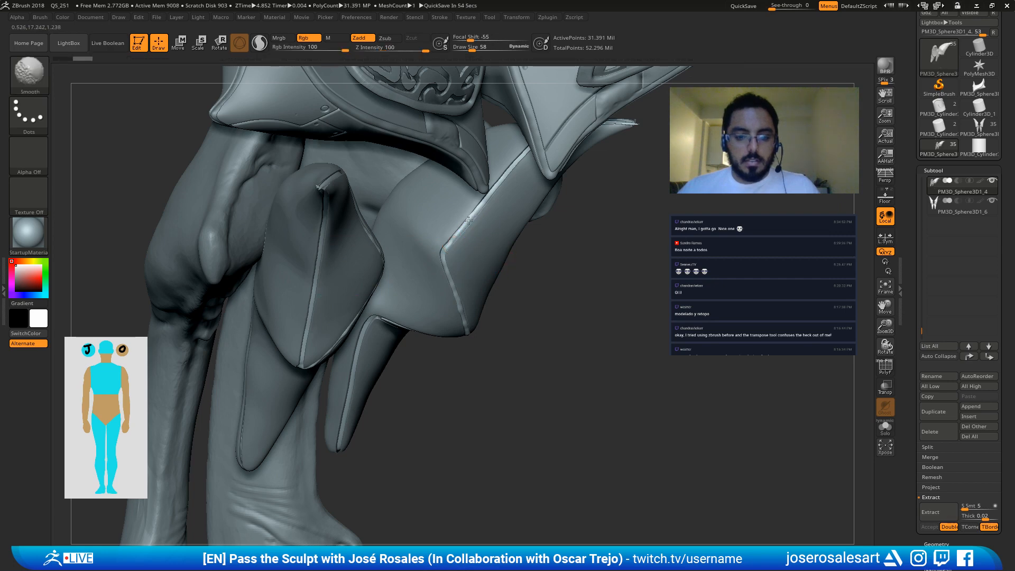
# Step: Isolate the underlying shin guard mesh, show its polyframe and lower it to subdivision level 4
pyautogui.hotkey('shift', 's')
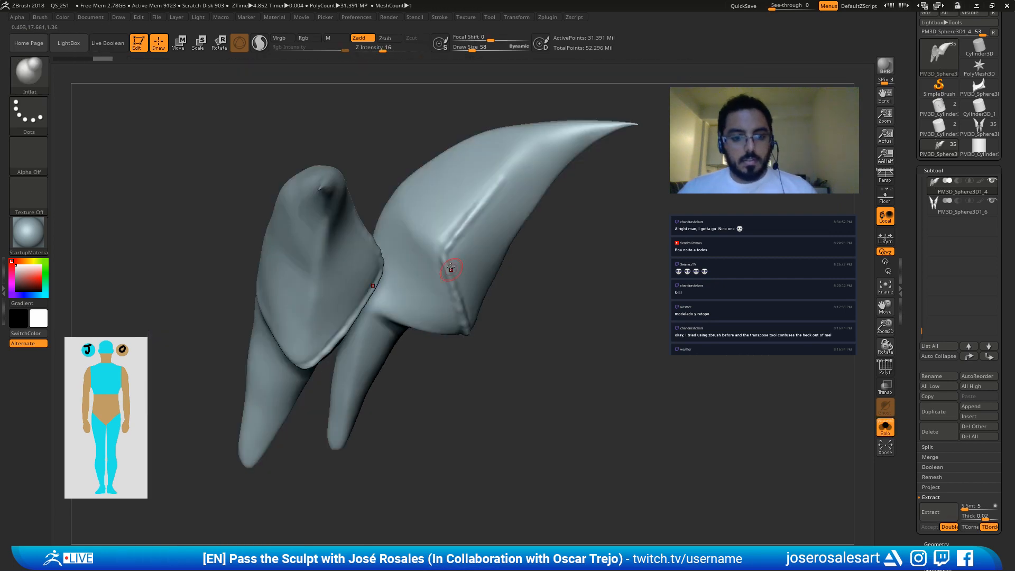
pyautogui.moveTo(443, 291); pyautogui.dragTo(521, 270, button='right')
pyautogui.hotkey('shift', 'f')
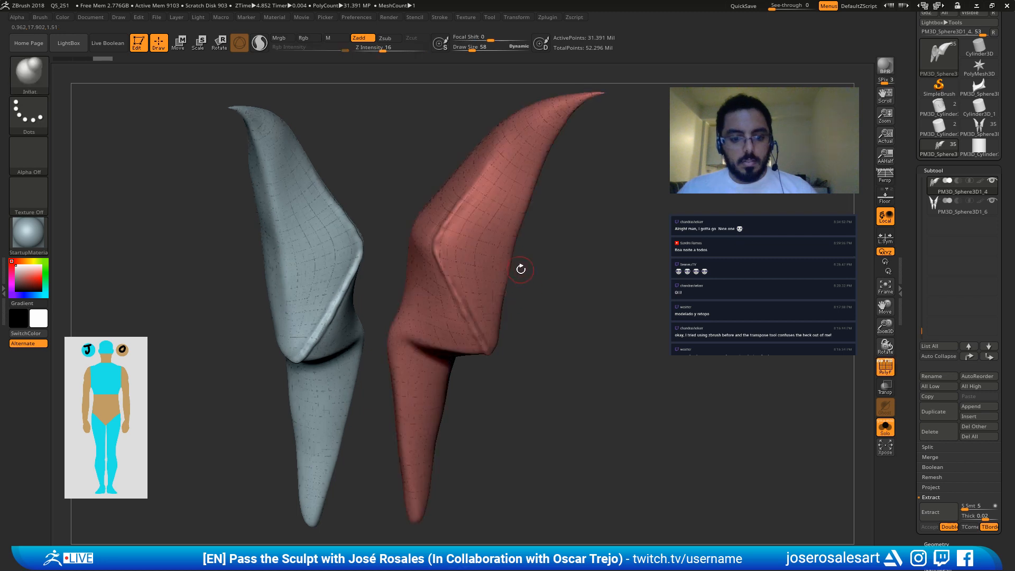
pyautogui.press('shift')
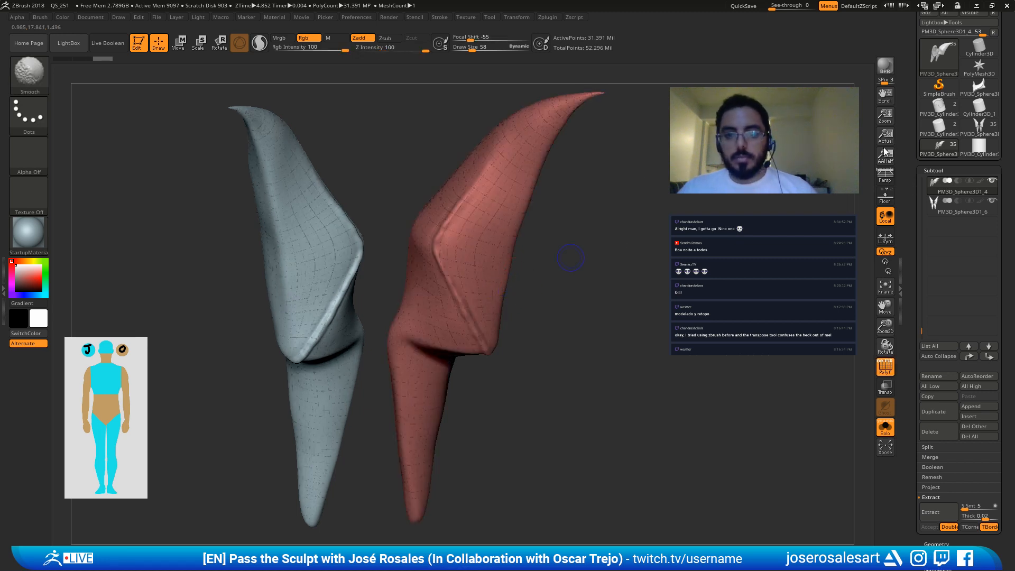
pyautogui.hotkey('shift', 'd')
pyautogui.moveTo(933, 167); pyautogui.dragTo(934, 188)
pyautogui.click(935, 189)
pyautogui.click(943, 203)
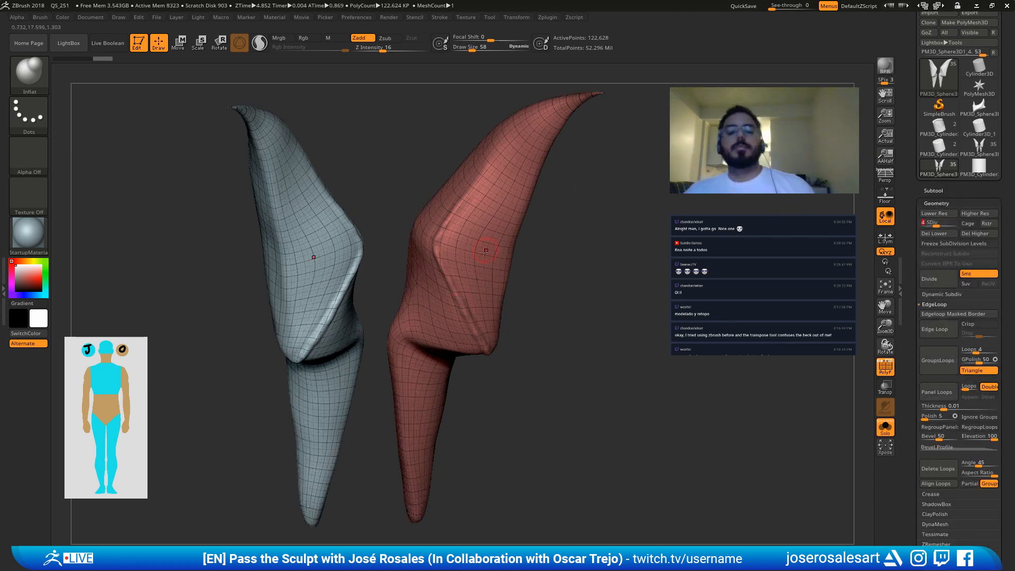
pyautogui.moveTo(574, 285); pyautogui.dragTo(450, 303)
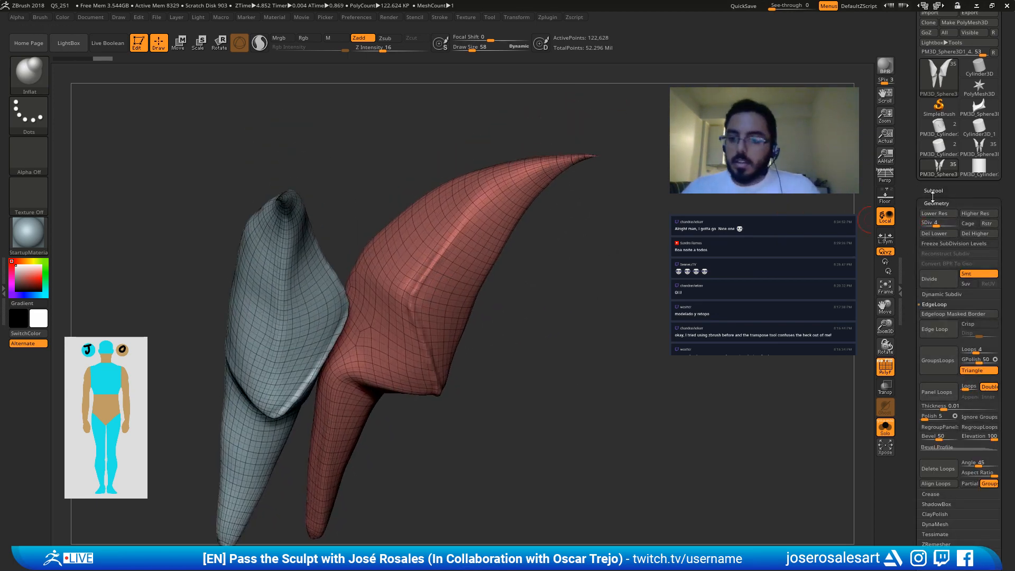
# Step: Show the full model without polyframe and choose the Standard brush with a draw size of 39
pyautogui.click(936, 204)
pyautogui.hotkey('ctrl', 'shift', 's')
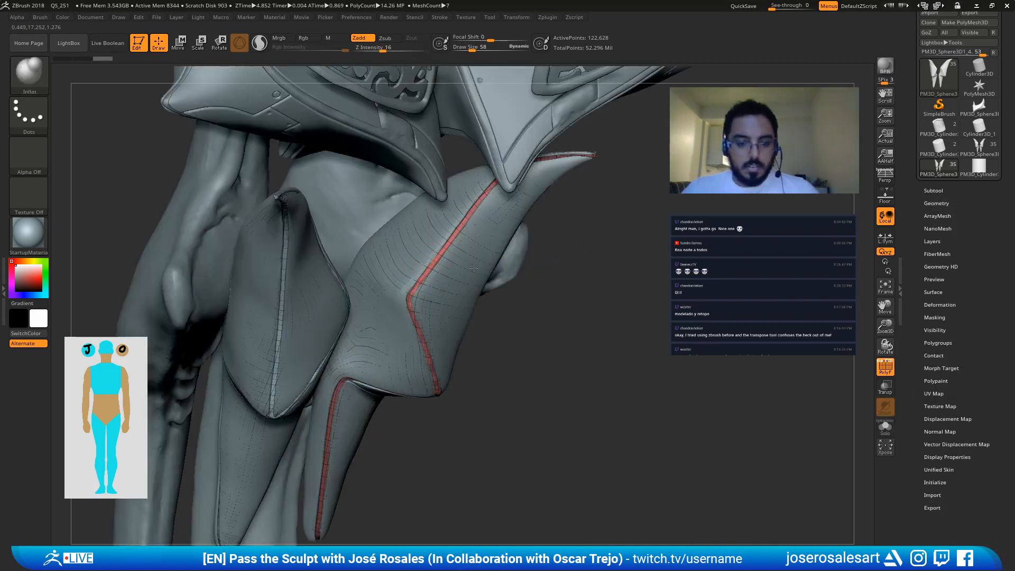
pyautogui.hotkey('shift', 'f')
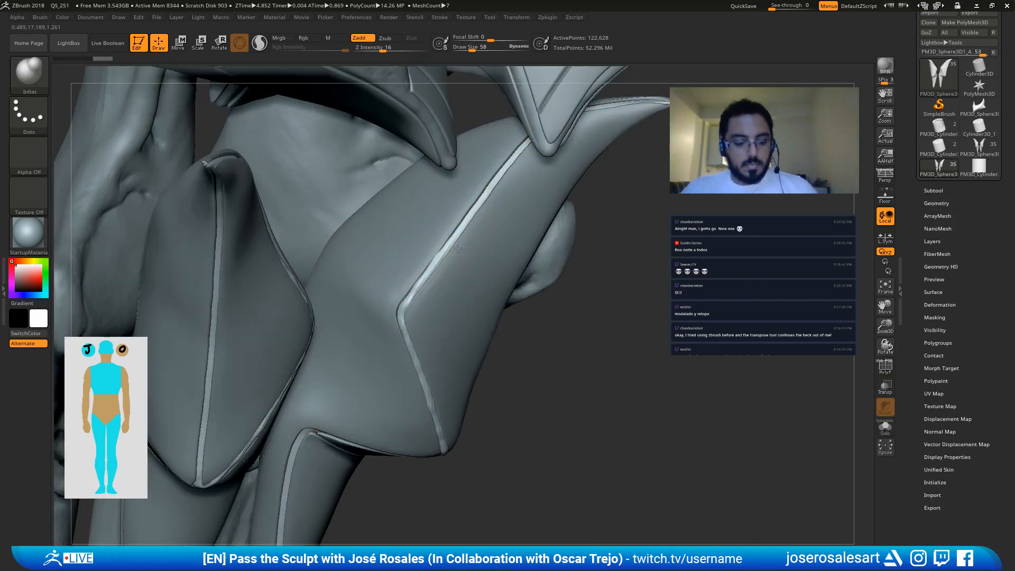
pyautogui.press('s')
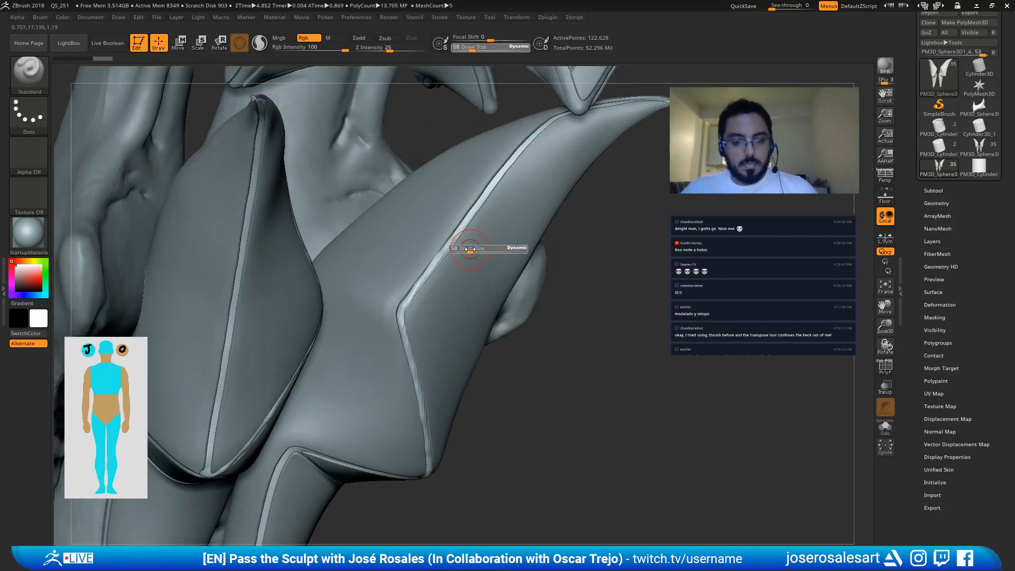
pyautogui.moveTo(470, 249); pyautogui.dragTo(466, 249)
pyautogui.keyDown('alt'); pyautogui.moveTo(527, 143); pyautogui.dragTo(473, 210); pyautogui.keyUp('alt')
pyautogui.hotkey('ctrl', 'f')
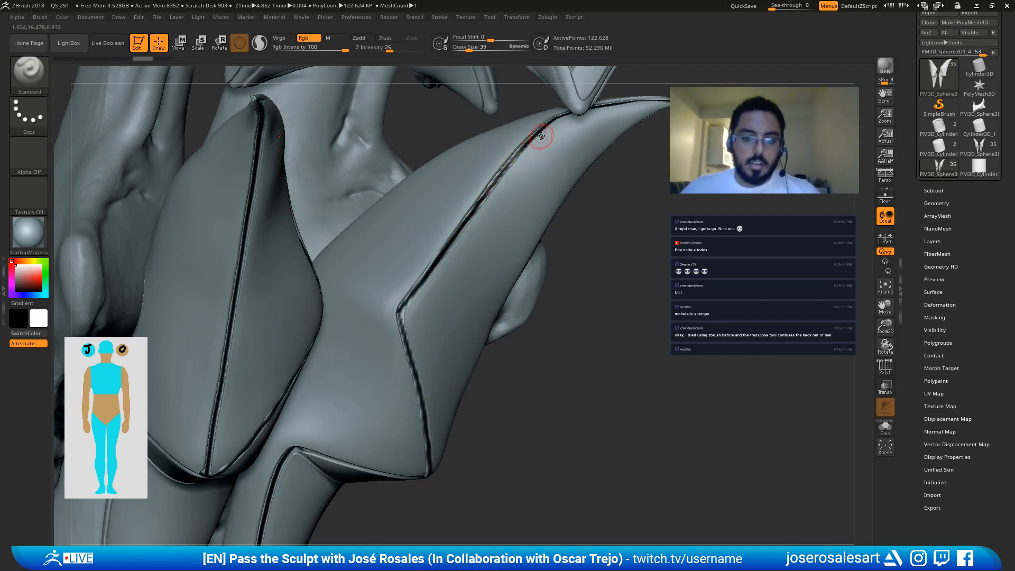
pyautogui.hotkey('ctrl', 'z')
pyautogui.keyDown('ctrl'); pyautogui.moveTo(551, 348); pyautogui.dragTo(572, 384); pyautogui.keyUp('ctrl')
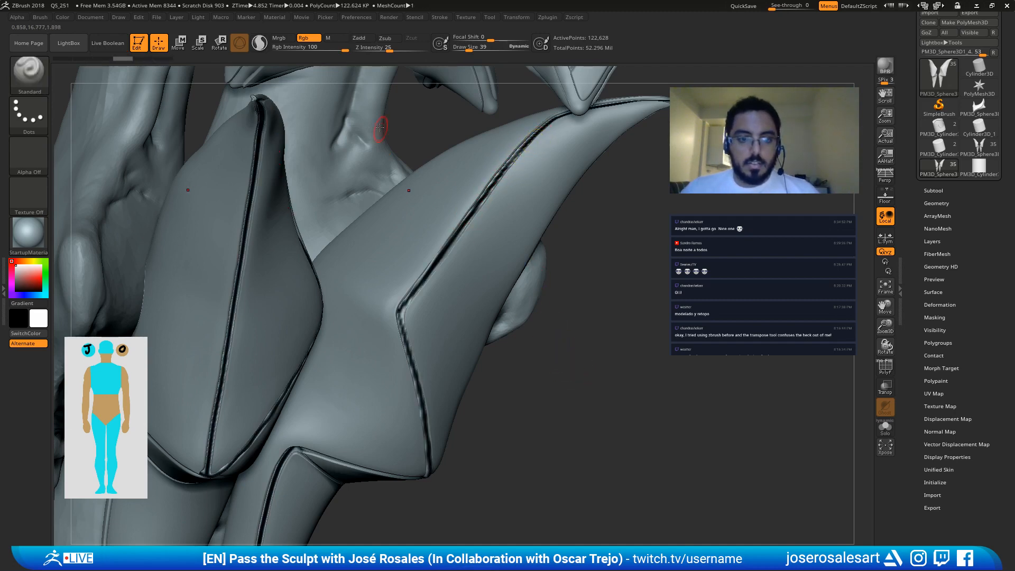
pyautogui.click(945, 191)
pyautogui.keyDown('shift'); pyautogui.click(980, 201); pyautogui.keyUp('shift')
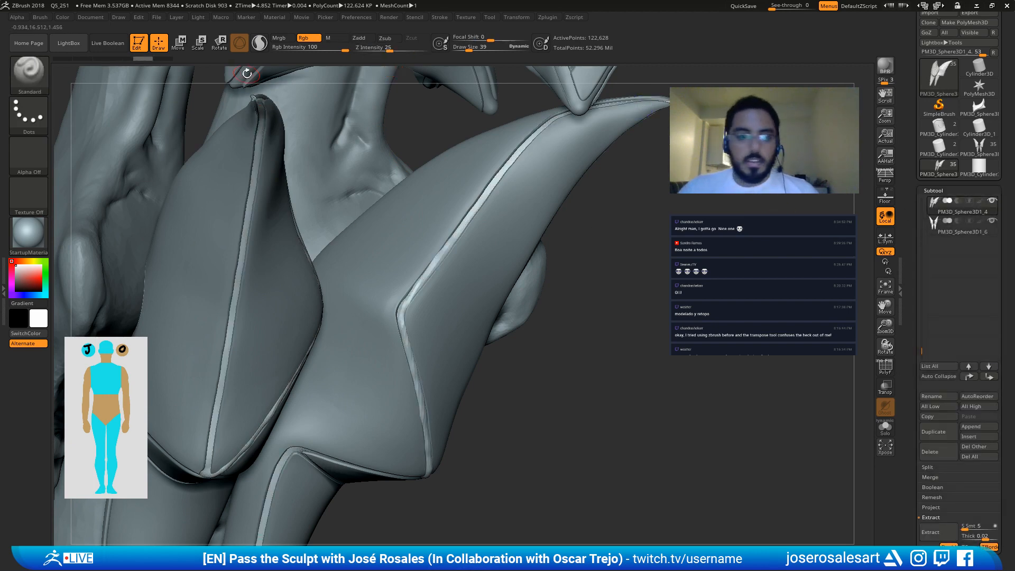
# Step: Switch the Standard brush from Rgb to Zadd and build up the seam between the upper shin guard panels
pyautogui.click(304, 38)
pyautogui.click(359, 38)
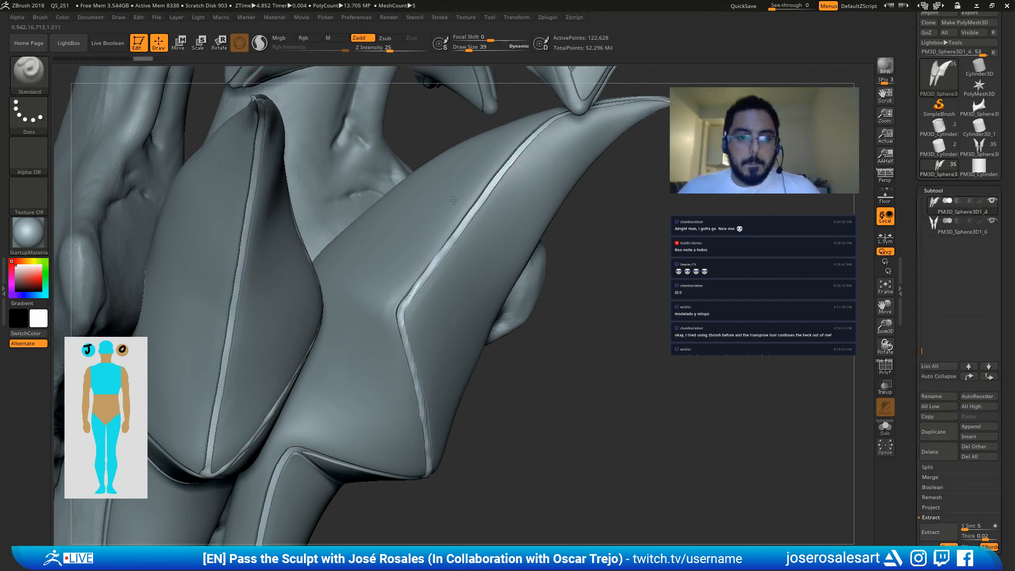
pyautogui.moveTo(517, 170)
pyautogui.keyDown('alt'); pyautogui.mouseDown(button='right')
pyautogui.moveTo(469, 222)
pyautogui.moveTo(474, 246)
pyautogui.mouseUp(button='right'); pyautogui.keyUp('alt')
pyautogui.moveTo(485, 196); pyautogui.dragTo(423, 273)
pyautogui.moveTo(423, 273); pyautogui.dragTo(468, 226, button='right')
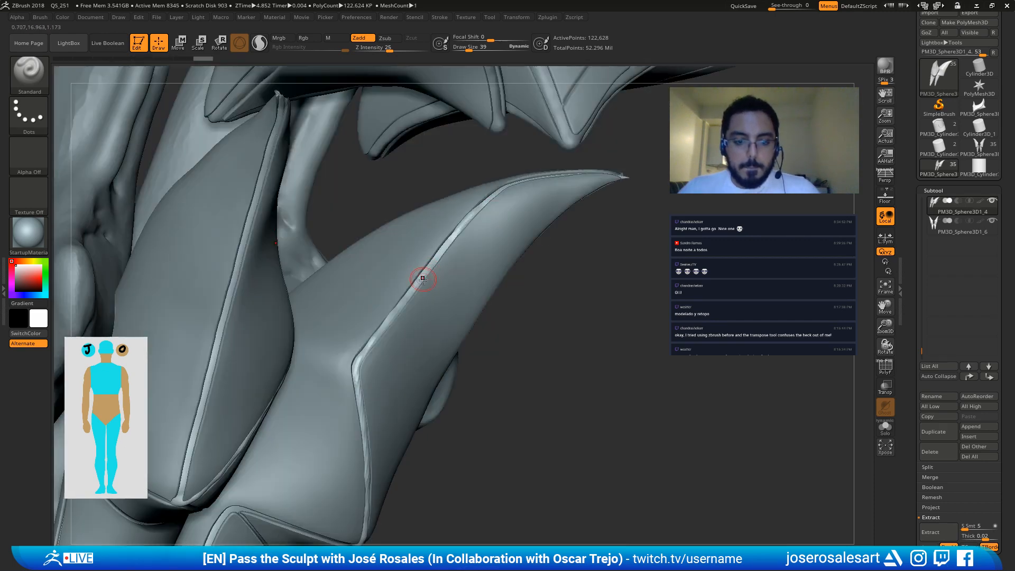
pyautogui.moveTo(467, 225)
pyautogui.mouseDown()
pyautogui.moveTo(418, 285)
pyautogui.moveTo(453, 220)
pyautogui.moveTo(355, 358)
pyautogui.moveTo(372, 437)
pyautogui.mouseUp()
# Step: Smooth the underlying mesh along the seams below and above the shin guard's angular corner
pyautogui.moveTo(284, 376); pyautogui.dragTo(374, 391, button='right')
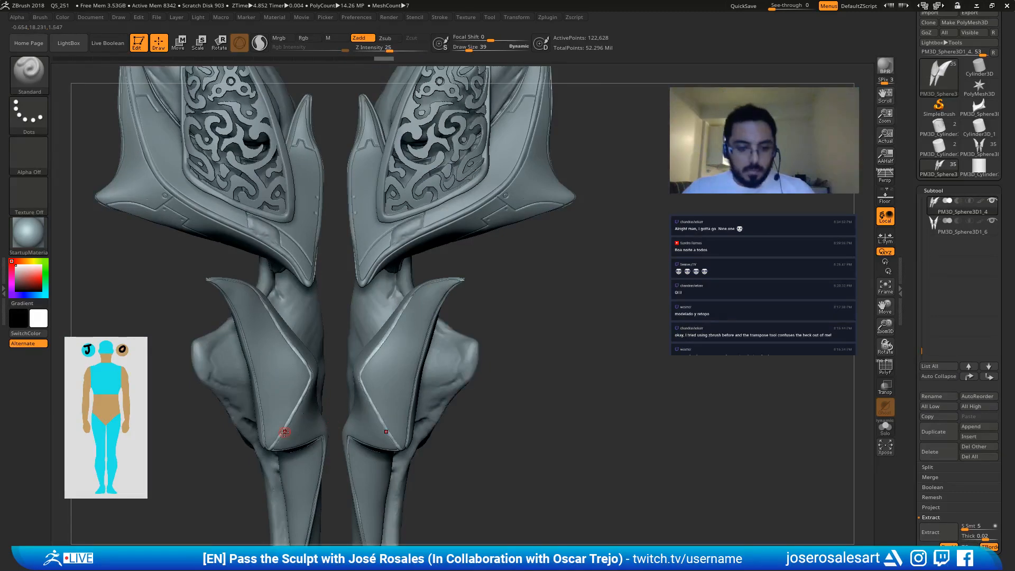
pyautogui.moveTo(283, 436)
pyautogui.keyDown('shift'); pyautogui.mouseDown()
pyautogui.moveTo(301, 397)
pyautogui.moveTo(285, 429)
pyautogui.mouseUp(); pyautogui.keyUp('shift')
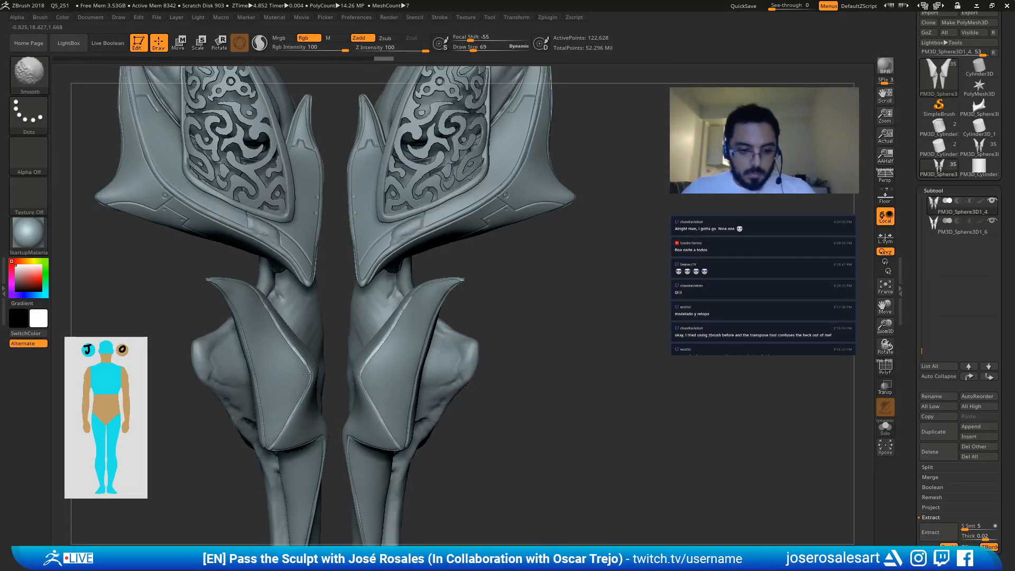
pyautogui.moveTo(307, 373)
pyautogui.keyDown('shift'); pyautogui.mouseDown()
pyautogui.moveTo(286, 341)
pyautogui.moveTo(260, 346)
pyautogui.moveTo(265, 334)
pyautogui.moveTo(285, 377)
pyautogui.mouseUp(); pyautogui.keyUp('shift')
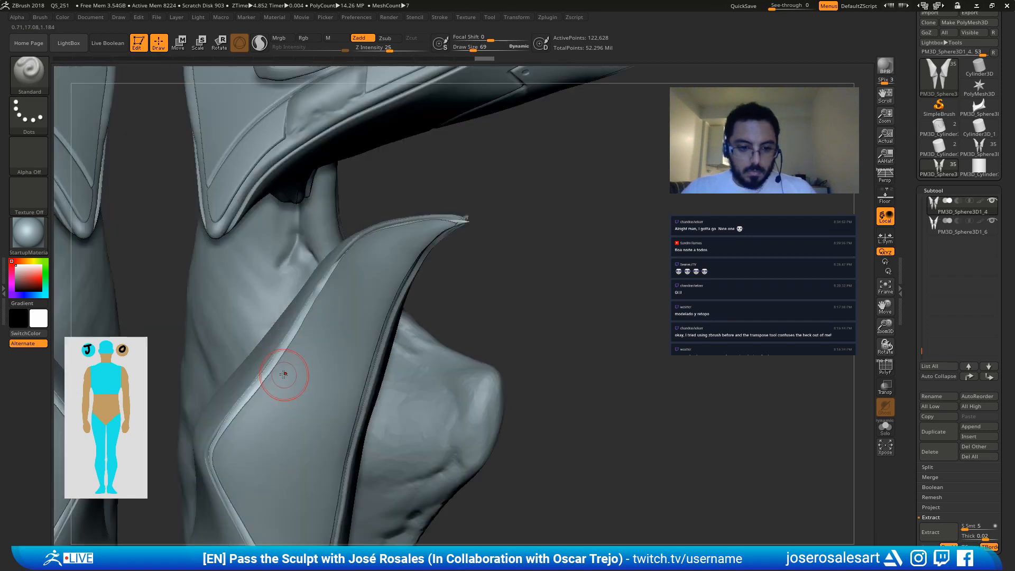
pyautogui.moveTo(281, 373); pyautogui.dragTo(237, 416, button='right')
pyautogui.keyDown('shift'); pyautogui.moveTo(237, 417); pyautogui.dragTo(352, 277); pyautogui.keyUp('shift')
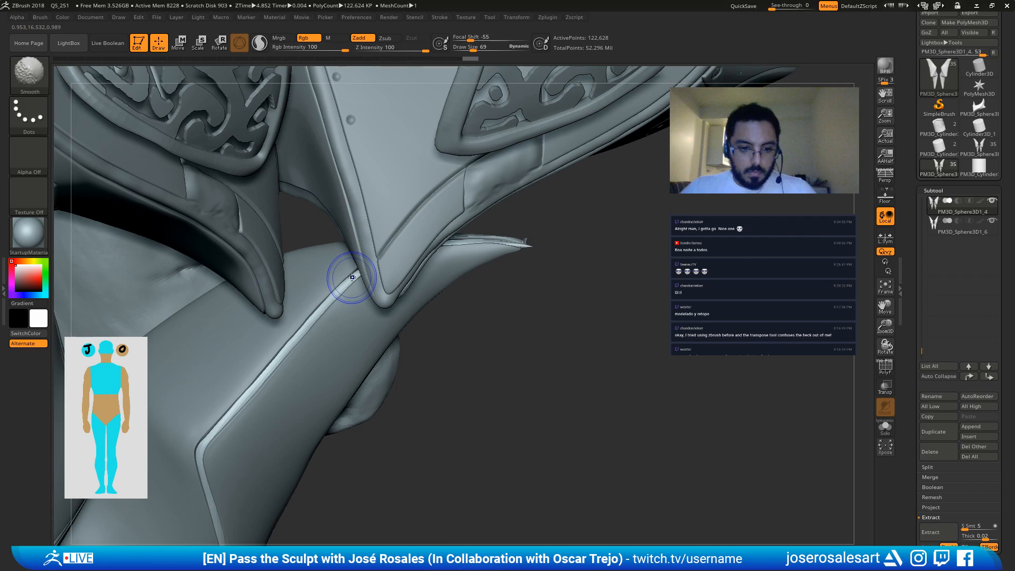
# Step: Build up the seam from the angular corner towards the pointed tip with a draw size of 30
pyautogui.press('s')
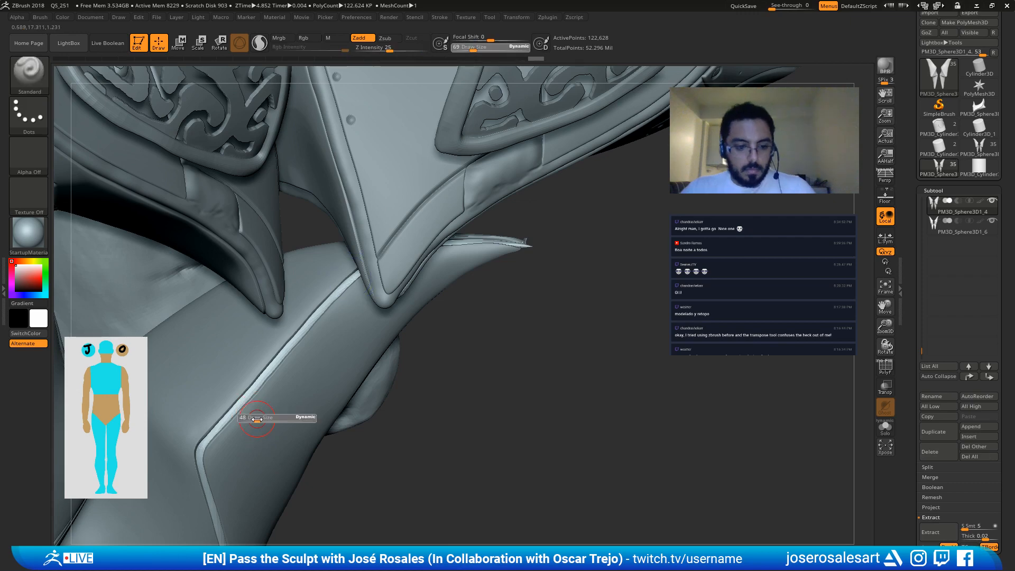
pyautogui.moveTo(257, 419); pyautogui.dragTo(253, 419)
pyautogui.moveTo(198, 446); pyautogui.dragTo(358, 274)
pyautogui.moveTo(257, 382); pyautogui.dragTo(353, 280)
pyautogui.moveTo(317, 314); pyautogui.dragTo(400, 248)
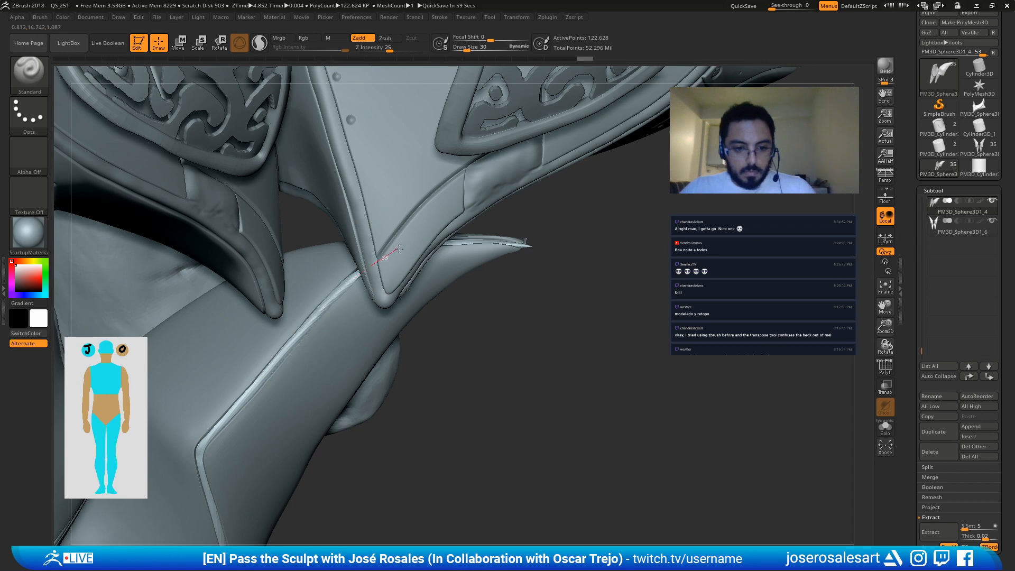
# Step: Build up the underlying mesh along the seam running from the angular corner down to the lower point
pyautogui.keyDown('alt'); pyautogui.moveTo(311, 304); pyautogui.dragTo(346, 196, button='right'); pyautogui.keyUp('alt')
pyautogui.moveTo(235, 359); pyautogui.dragTo(233, 312, button='right')
pyautogui.moveTo(231, 329); pyautogui.dragTo(275, 526)
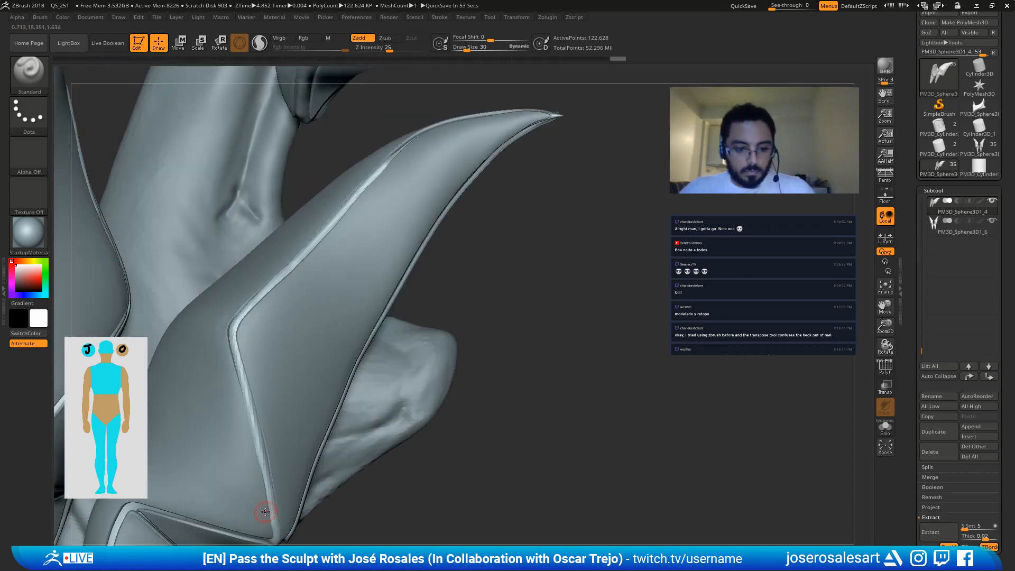
pyautogui.moveTo(251, 480); pyautogui.dragTo(226, 352)
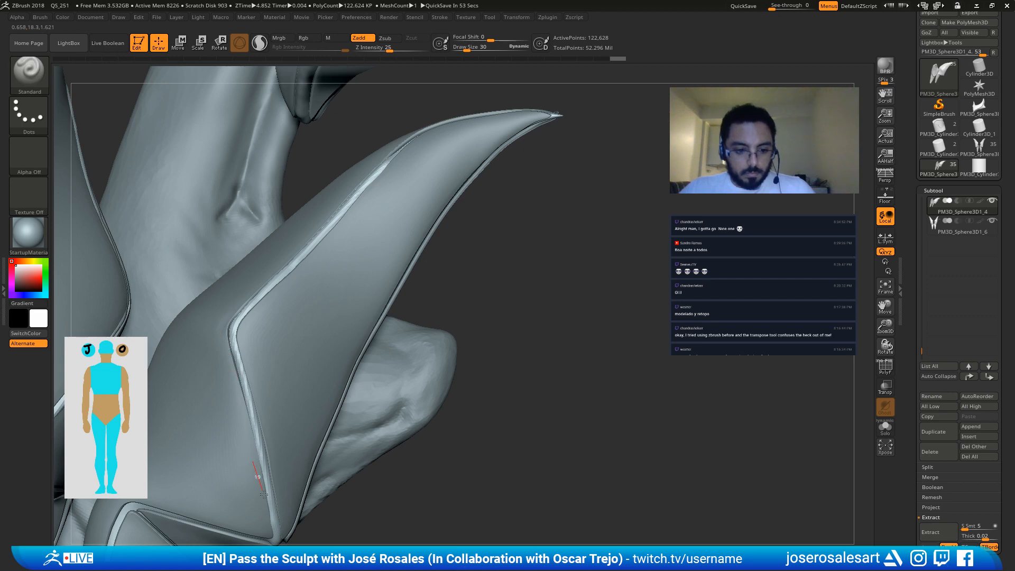
pyautogui.moveTo(264, 494); pyautogui.dragTo(266, 498)
# Step: Build up the long outer seam that runs from the shin guard's lower point up to its pointed tip
pyautogui.keyDown('alt'); pyautogui.moveTo(269, 487); pyautogui.dragTo(260, 430, button='right'); pyautogui.keyUp('alt')
pyautogui.moveTo(261, 430); pyautogui.dragTo(324, 331)
pyautogui.moveTo(267, 426); pyautogui.dragTo(388, 250)
pyautogui.keyDown('alt'); pyautogui.moveTo(385, 249); pyautogui.dragTo(304, 338, button='right'); pyautogui.keyUp('alt')
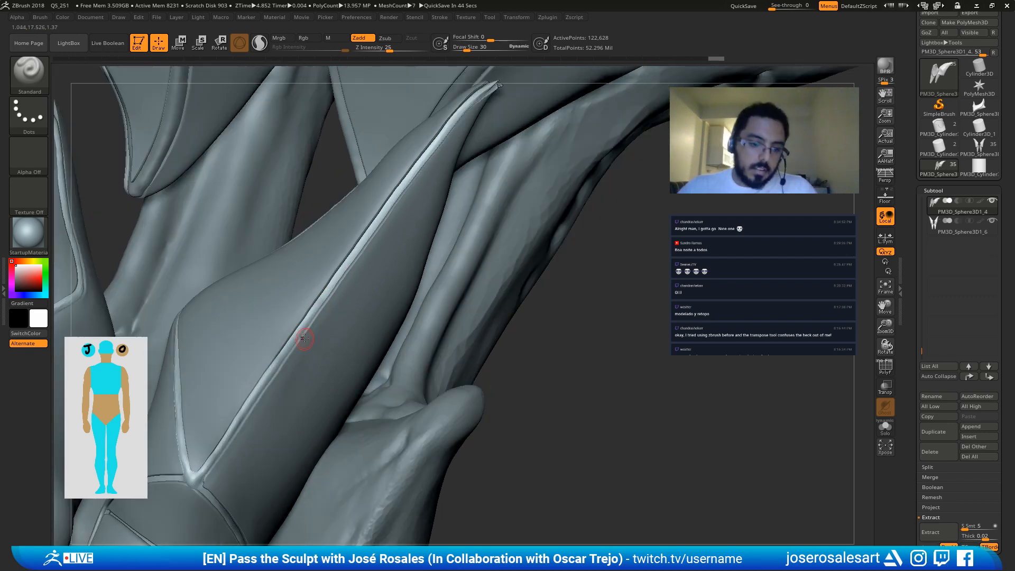
pyautogui.moveTo(275, 363)
pyautogui.mouseDown()
pyautogui.moveTo(442, 141)
pyautogui.moveTo(337, 278)
pyautogui.moveTo(347, 261)
pyautogui.mouseUp()
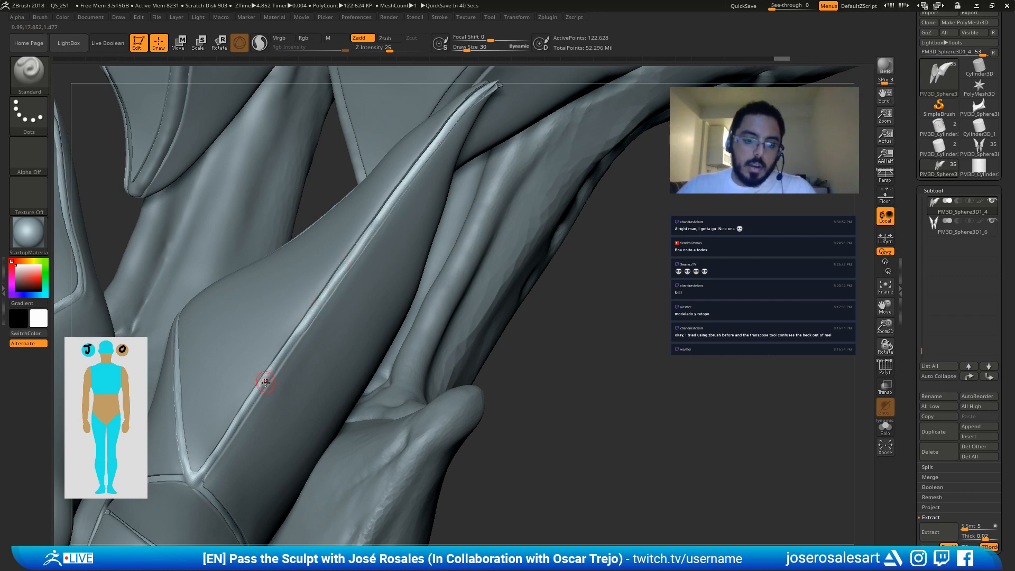
# Step: Reselect the underlying mesh, build up its long vertical seam with a draw size of 33 and smooth the uneven section
pyautogui.moveTo(399, 326)
pyautogui.keyDown('alt'); pyautogui.mouseDown(button='right')
pyautogui.moveTo(248, 352)
pyautogui.moveTo(195, 374)
pyautogui.moveTo(245, 386)
pyautogui.moveTo(393, 330)
pyautogui.mouseUp(button='right'); pyautogui.keyUp('alt')
pyautogui.keyDown('alt'); pyautogui.click(213, 374); pyautogui.keyUp('alt')
pyautogui.moveTo(382, 414); pyautogui.dragTo(404, 418, button='right')
pyautogui.keyDown('alt'); pyautogui.click(391, 425); pyautogui.keyUp('alt')
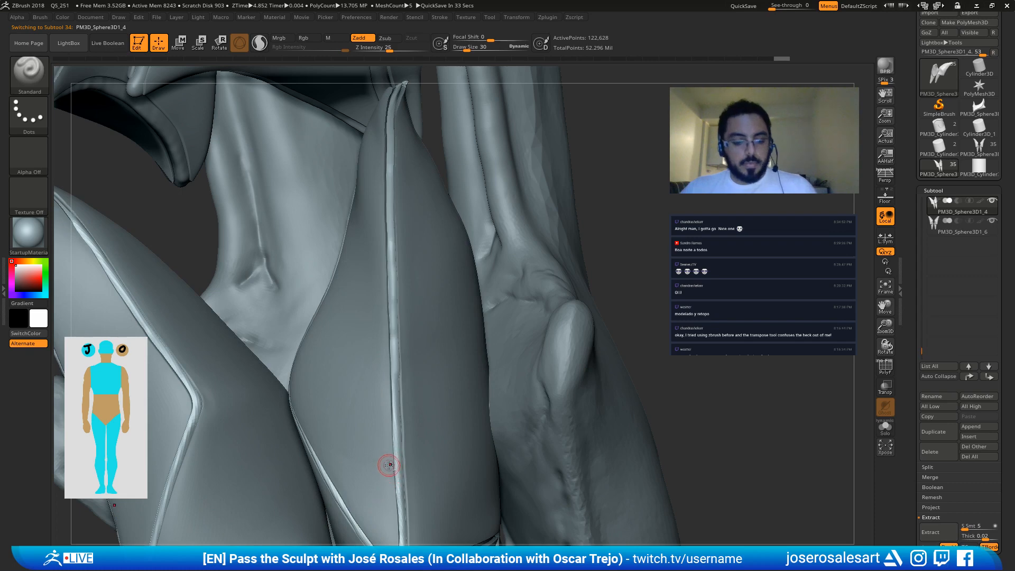
pyautogui.press('s')
pyautogui.click(400, 500)
pyautogui.moveTo(401, 502); pyautogui.dragTo(396, 316)
pyautogui.moveTo(391, 479); pyautogui.dragTo(399, 328)
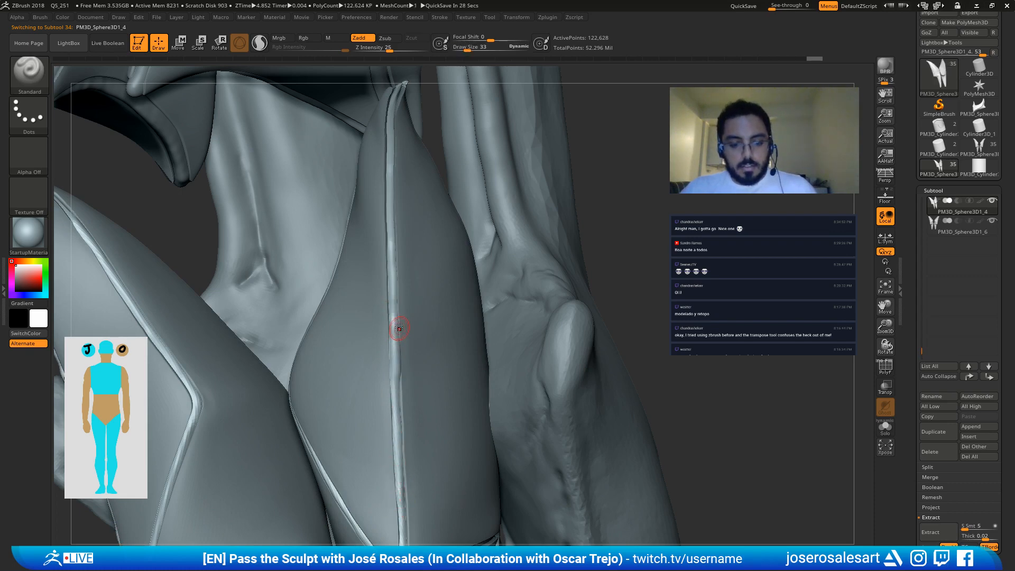
pyautogui.moveTo(401, 530); pyautogui.dragTo(395, 327)
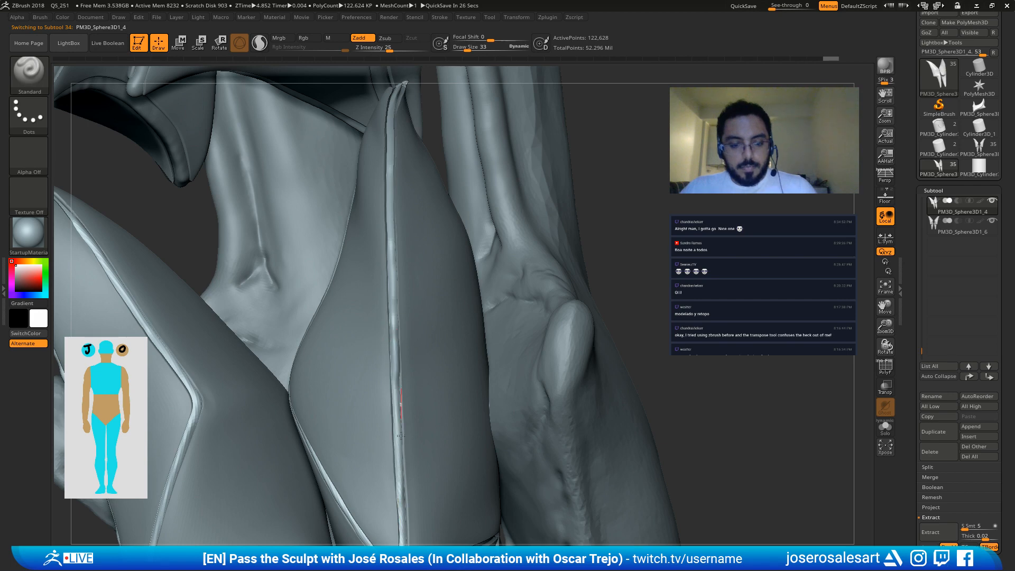
pyautogui.moveTo(405, 515); pyautogui.dragTo(400, 360)
pyautogui.press('shift')
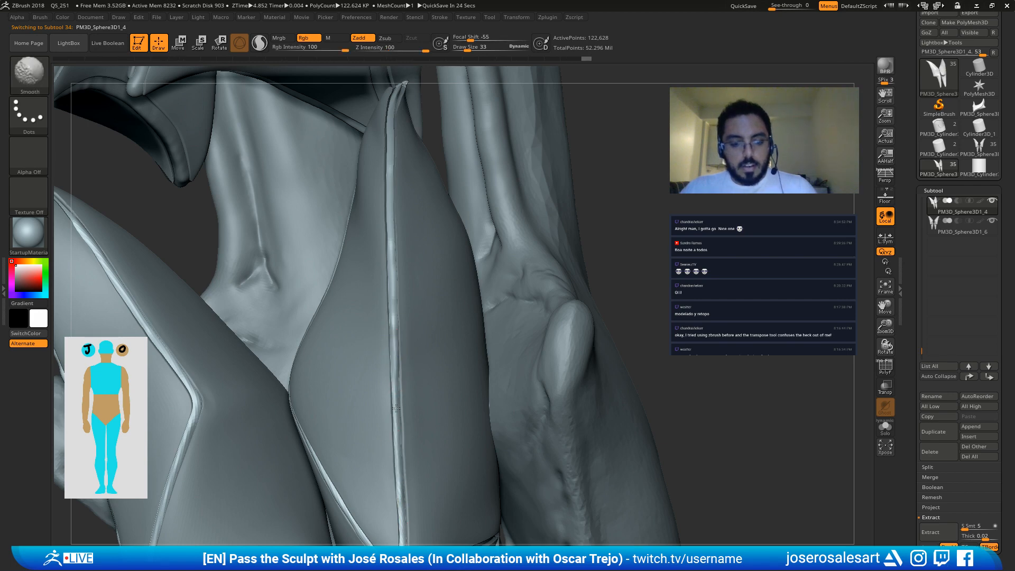
pyautogui.keyDown('shift'); pyautogui.moveTo(397, 454); pyautogui.dragTo(396, 407); pyautogui.keyUp('shift')
# Step: Examine the shin guards, legs and torso of the character from the front and at an angle
pyautogui.keyDown('alt'); pyautogui.moveTo(618, 249); pyautogui.dragTo(414, 226); pyautogui.keyUp('alt')
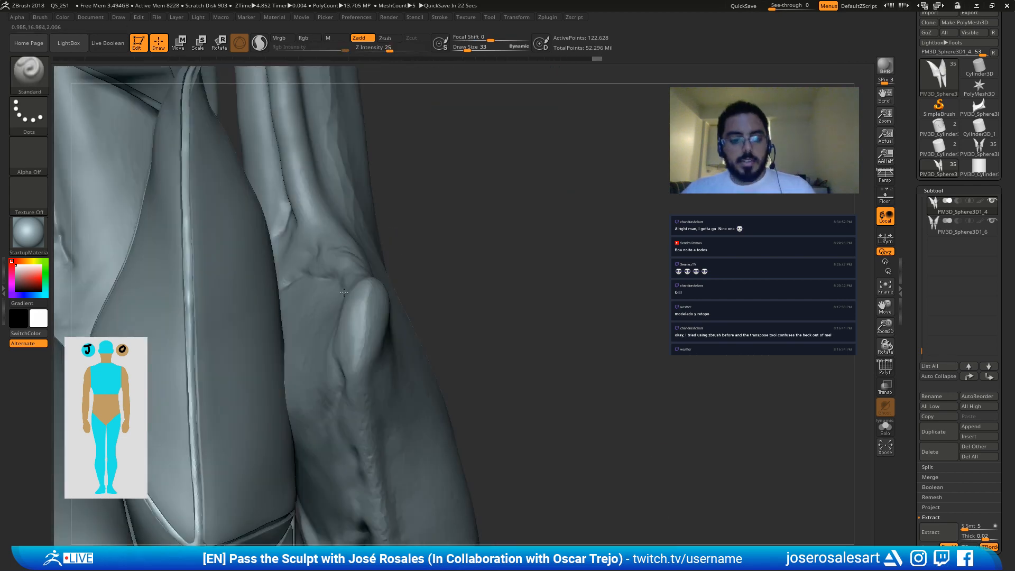
pyautogui.moveTo(343, 293); pyautogui.dragTo(214, 432)
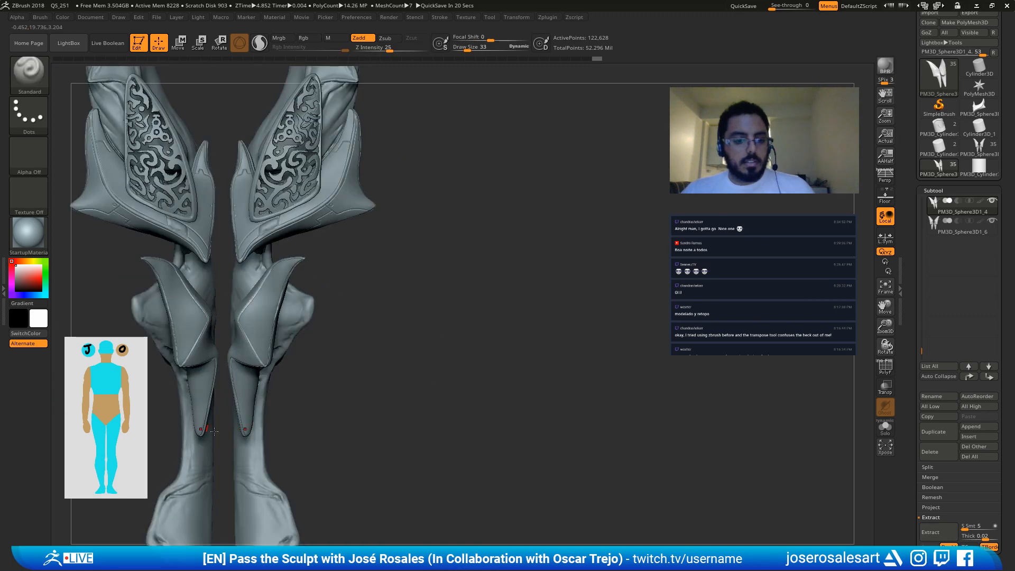
pyautogui.keyDown('alt'); pyautogui.moveTo(237, 101); pyautogui.dragTo(281, 518); pyautogui.keyUp('alt')
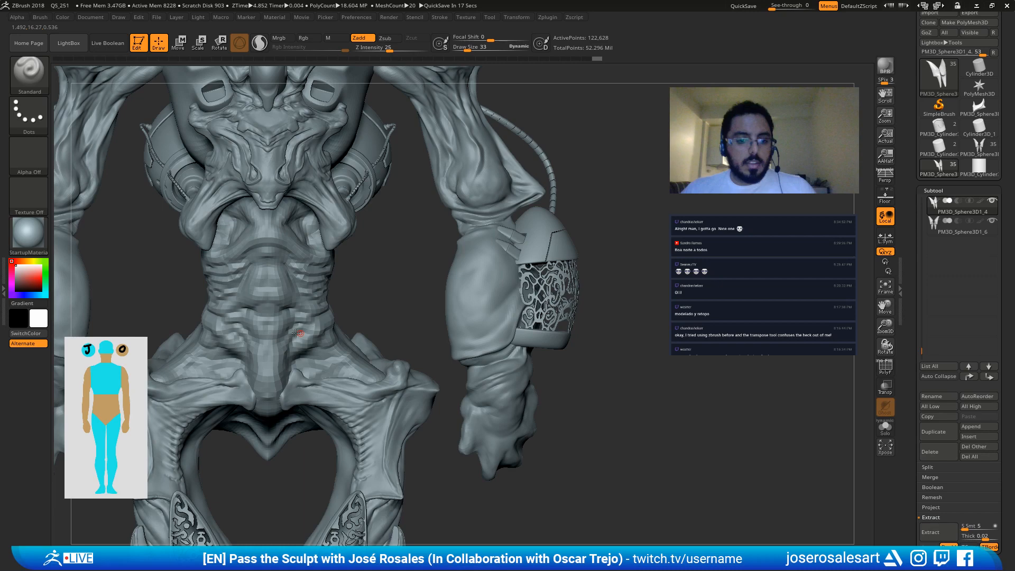
pyautogui.moveTo(296, 333); pyautogui.dragTo(267, 279, button='right')
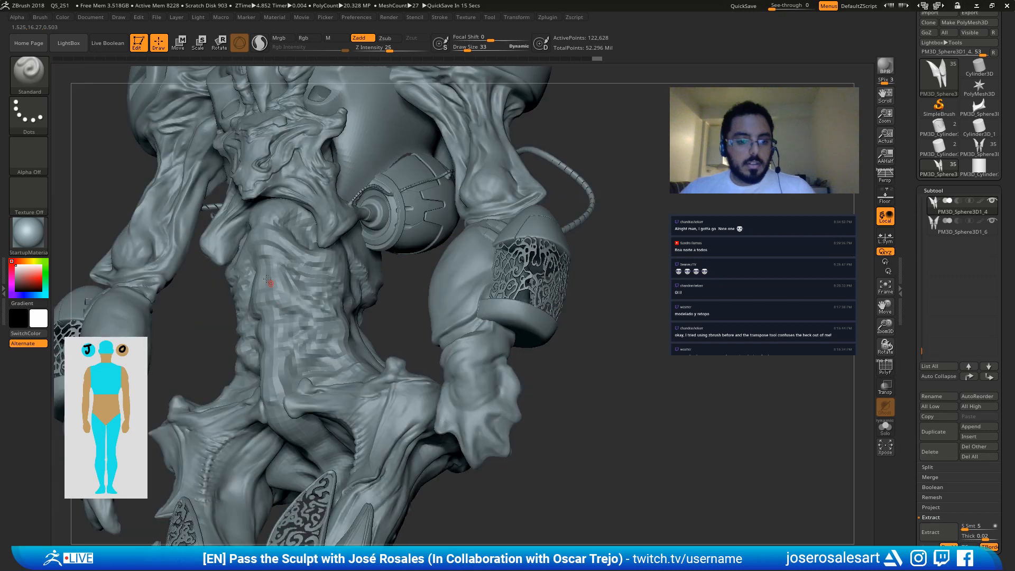
pyautogui.moveTo(267, 279); pyautogui.dragTo(408, 297, button='right')
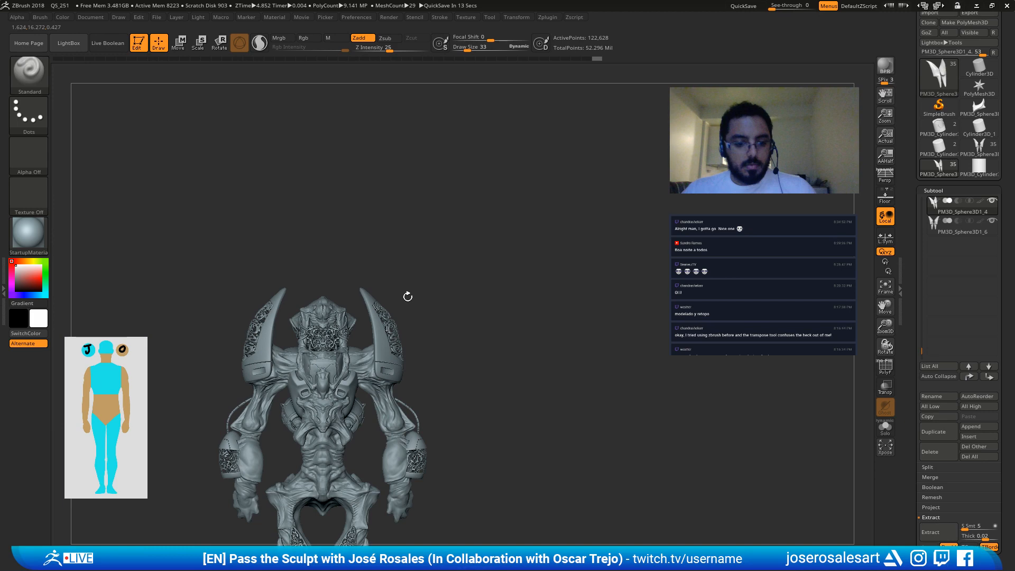
# Step: Examine the isolated shoulder and arm mesh, the hand up close, and the complete character
pyautogui.press('f')
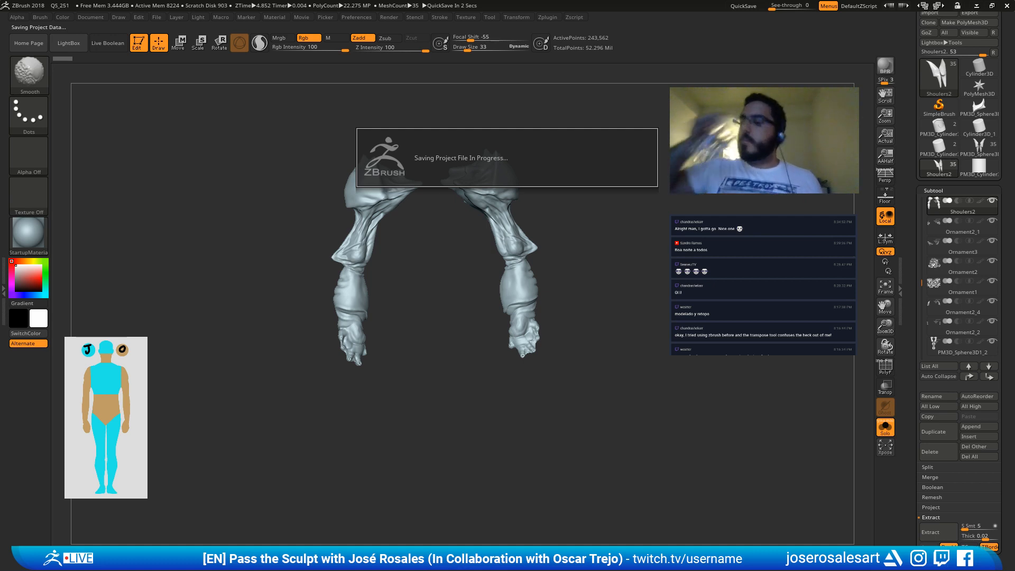
pyautogui.press('f')
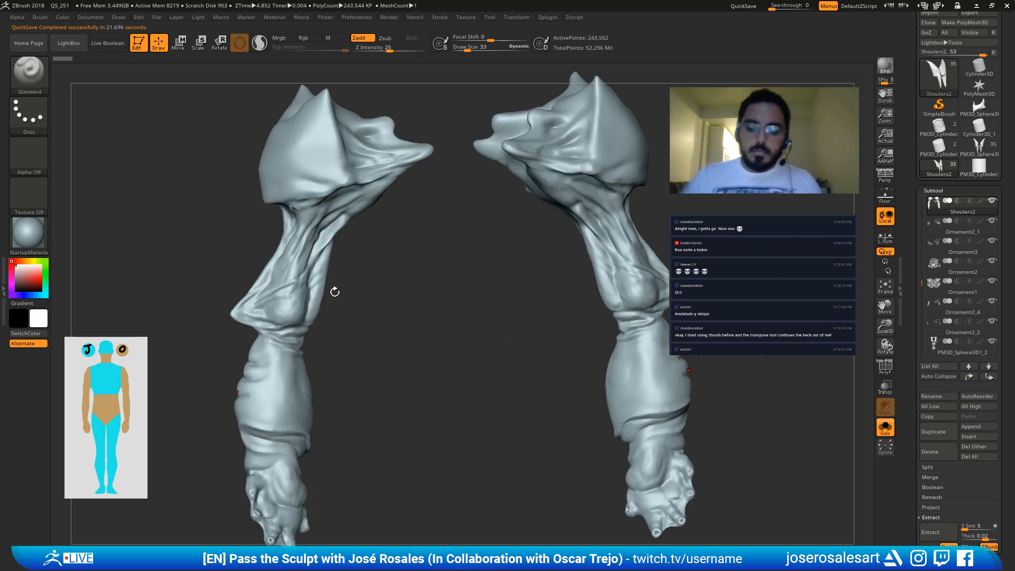
pyautogui.keyDown('alt'); pyautogui.moveTo(313, 421); pyautogui.dragTo(371, 215); pyautogui.keyUp('alt')
pyautogui.moveTo(299, 297)
pyautogui.mouseDown()
pyautogui.moveTo(294, 324)
pyautogui.moveTo(335, 401)
pyautogui.moveTo(335, 324)
pyautogui.moveTo(317, 410)
pyautogui.mouseUp()
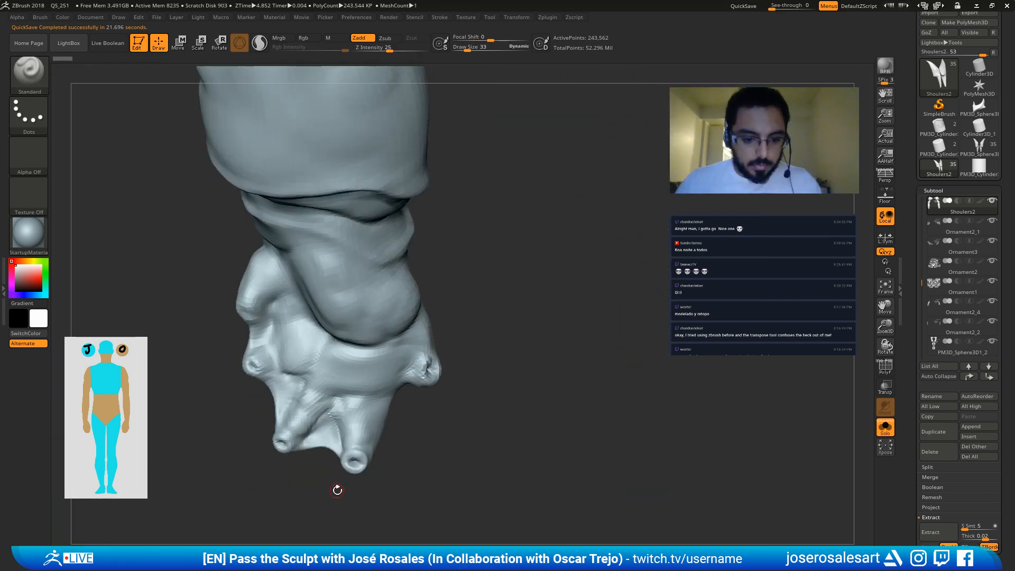
pyautogui.moveTo(337, 490); pyautogui.dragTo(313, 338)
pyautogui.moveTo(338, 370)
pyautogui.mouseDown()
pyautogui.moveTo(498, 372)
pyautogui.moveTo(395, 334)
pyautogui.moveTo(418, 331)
pyautogui.moveTo(440, 293)
pyautogui.mouseUp()
pyautogui.moveTo(425, 363)
pyautogui.keyDown('alt'); pyautogui.mouseDown()
pyautogui.moveTo(425, 300)
pyautogui.moveTo(450, 354)
pyautogui.mouseUp(); pyautogui.keyUp('alt')
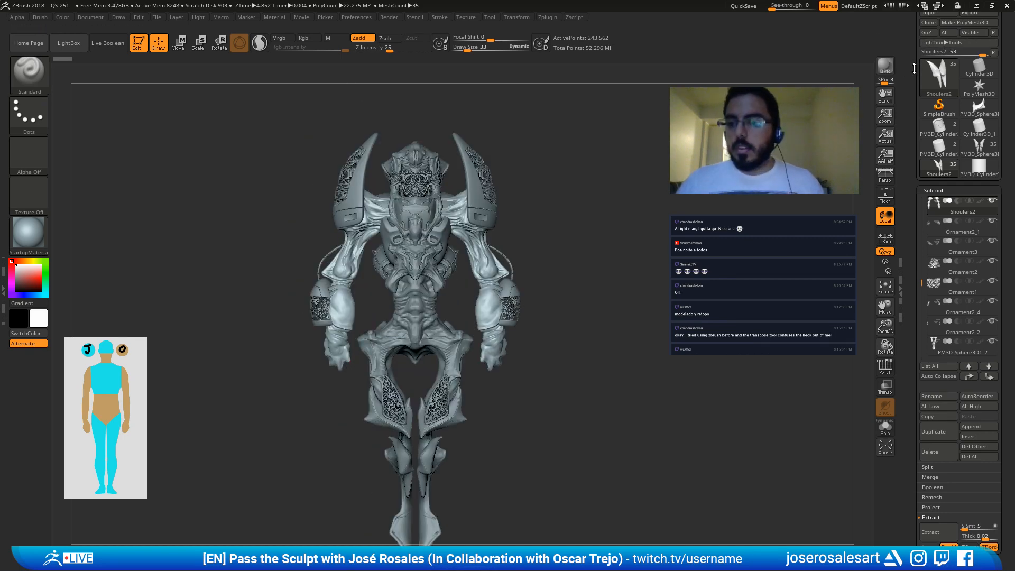
# Step: Save the sculpt to disk and centre the whole character in the view
pyautogui.moveTo(914, 69); pyautogui.dragTo(914, 110)
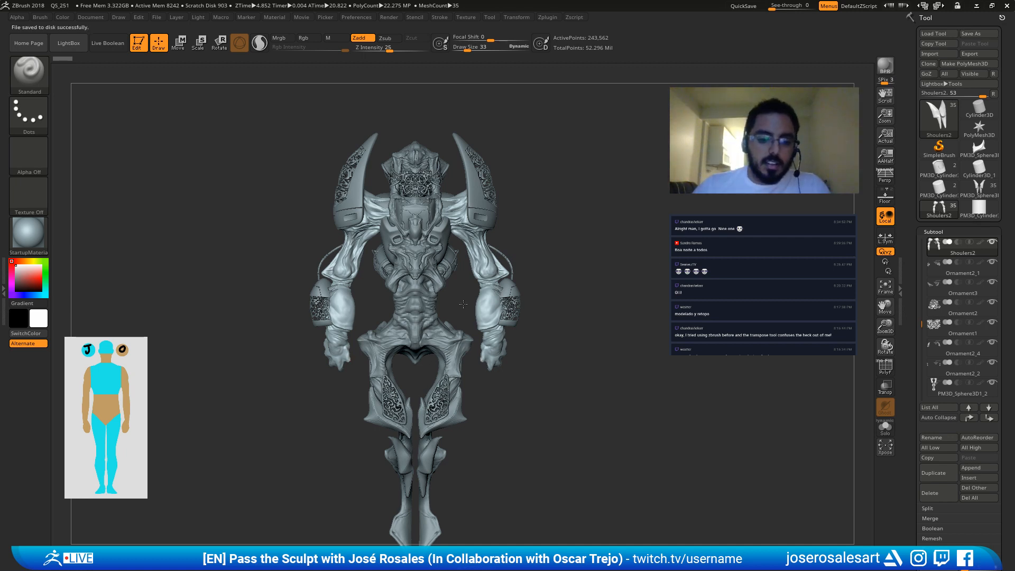
pyautogui.keyDown('alt'); pyautogui.moveTo(463, 304); pyautogui.dragTo(502, 283); pyautogui.keyUp('alt')
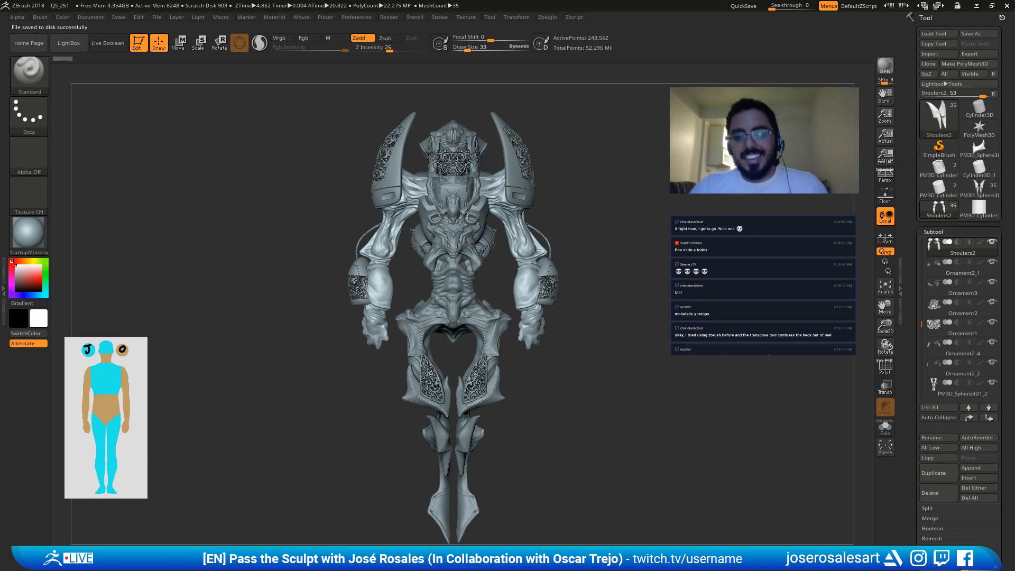